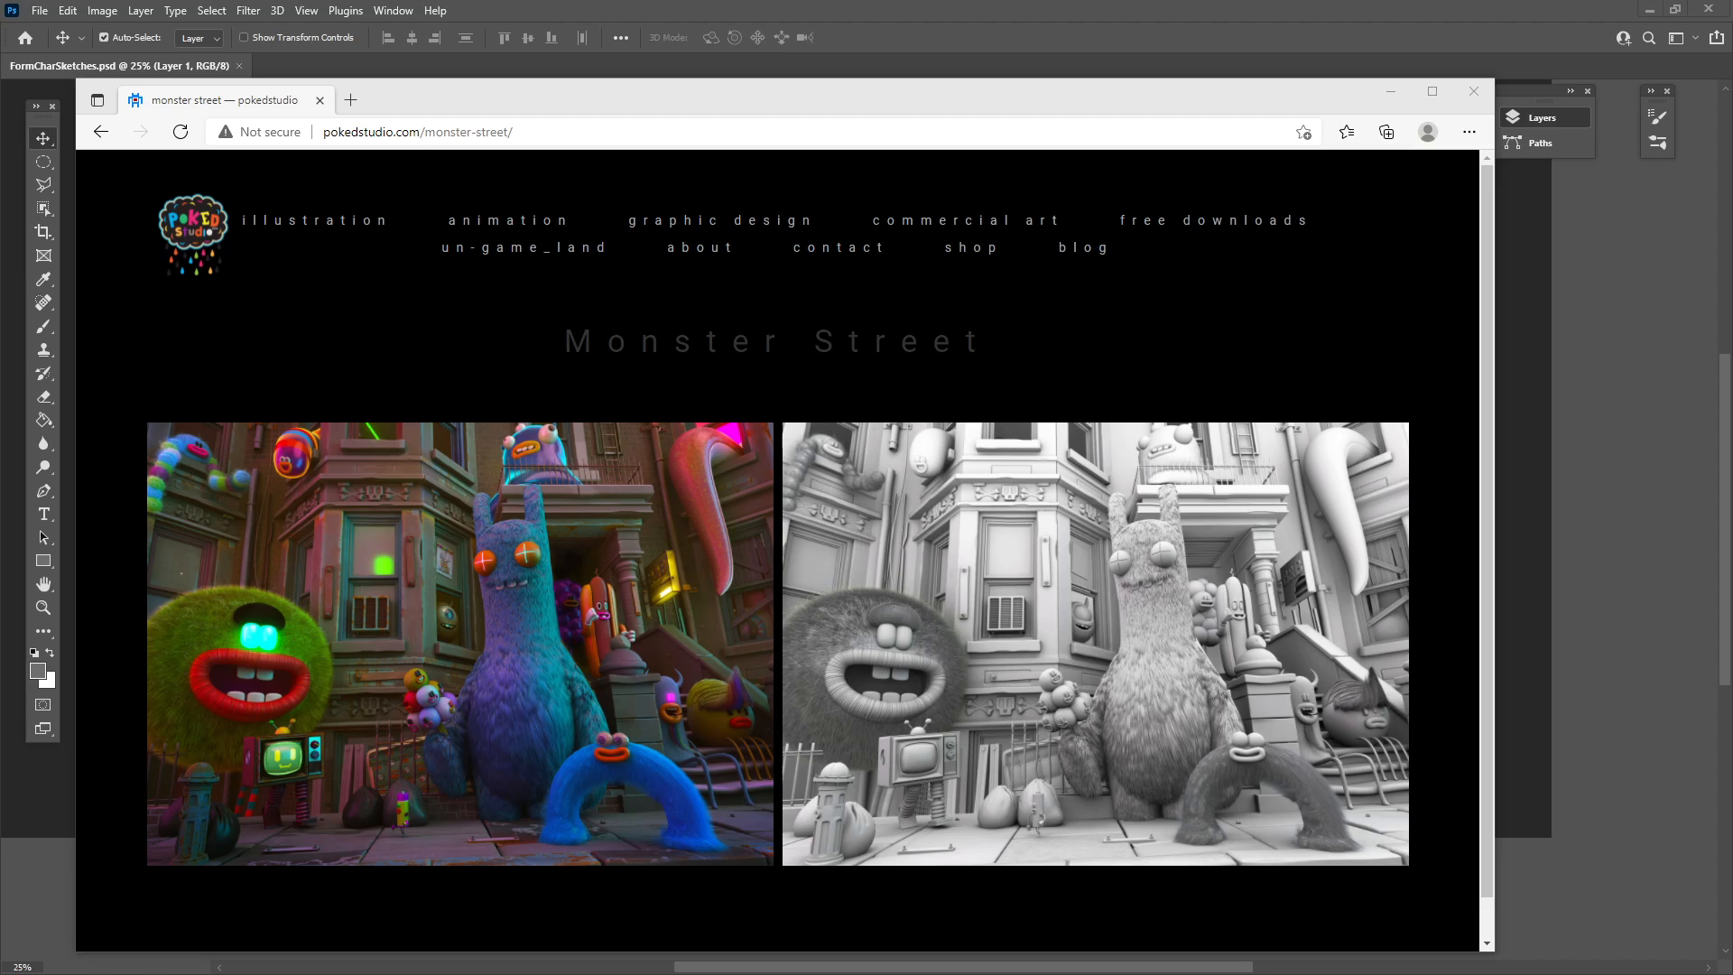
Browse the Poked Studio illustration gallery, view the Blade project's full-colour street scene enlarged, and switch back to Photoshop.
drag(859, 100, 874, 96)
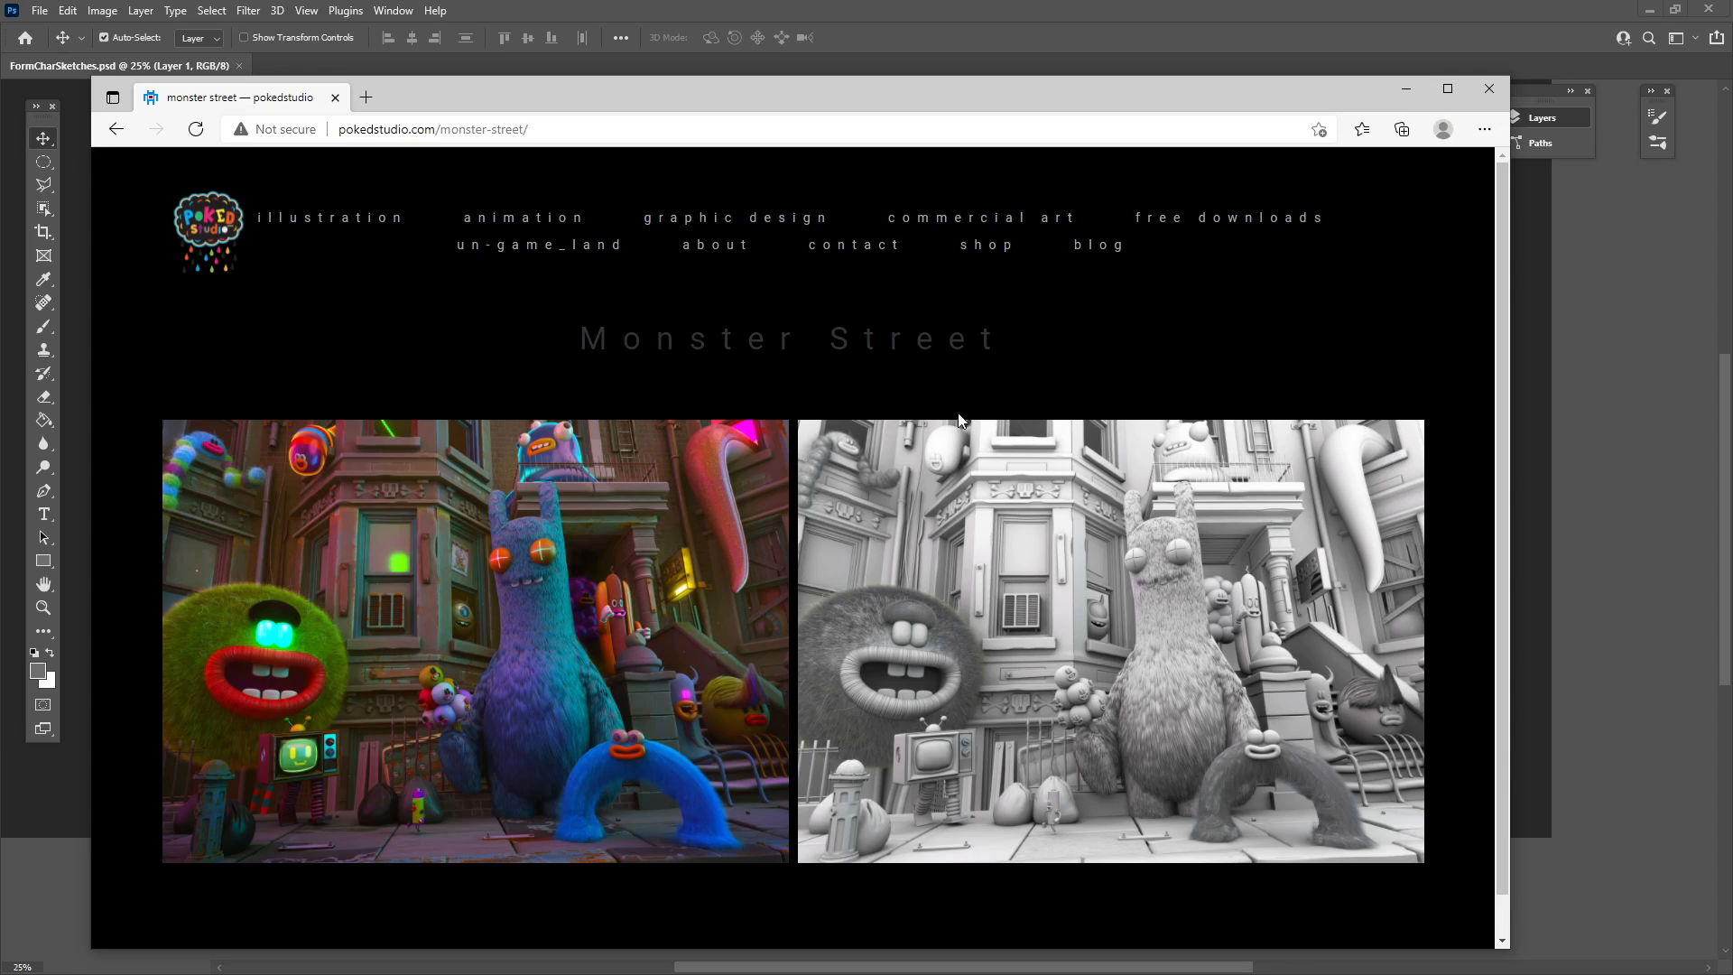
click(328, 228)
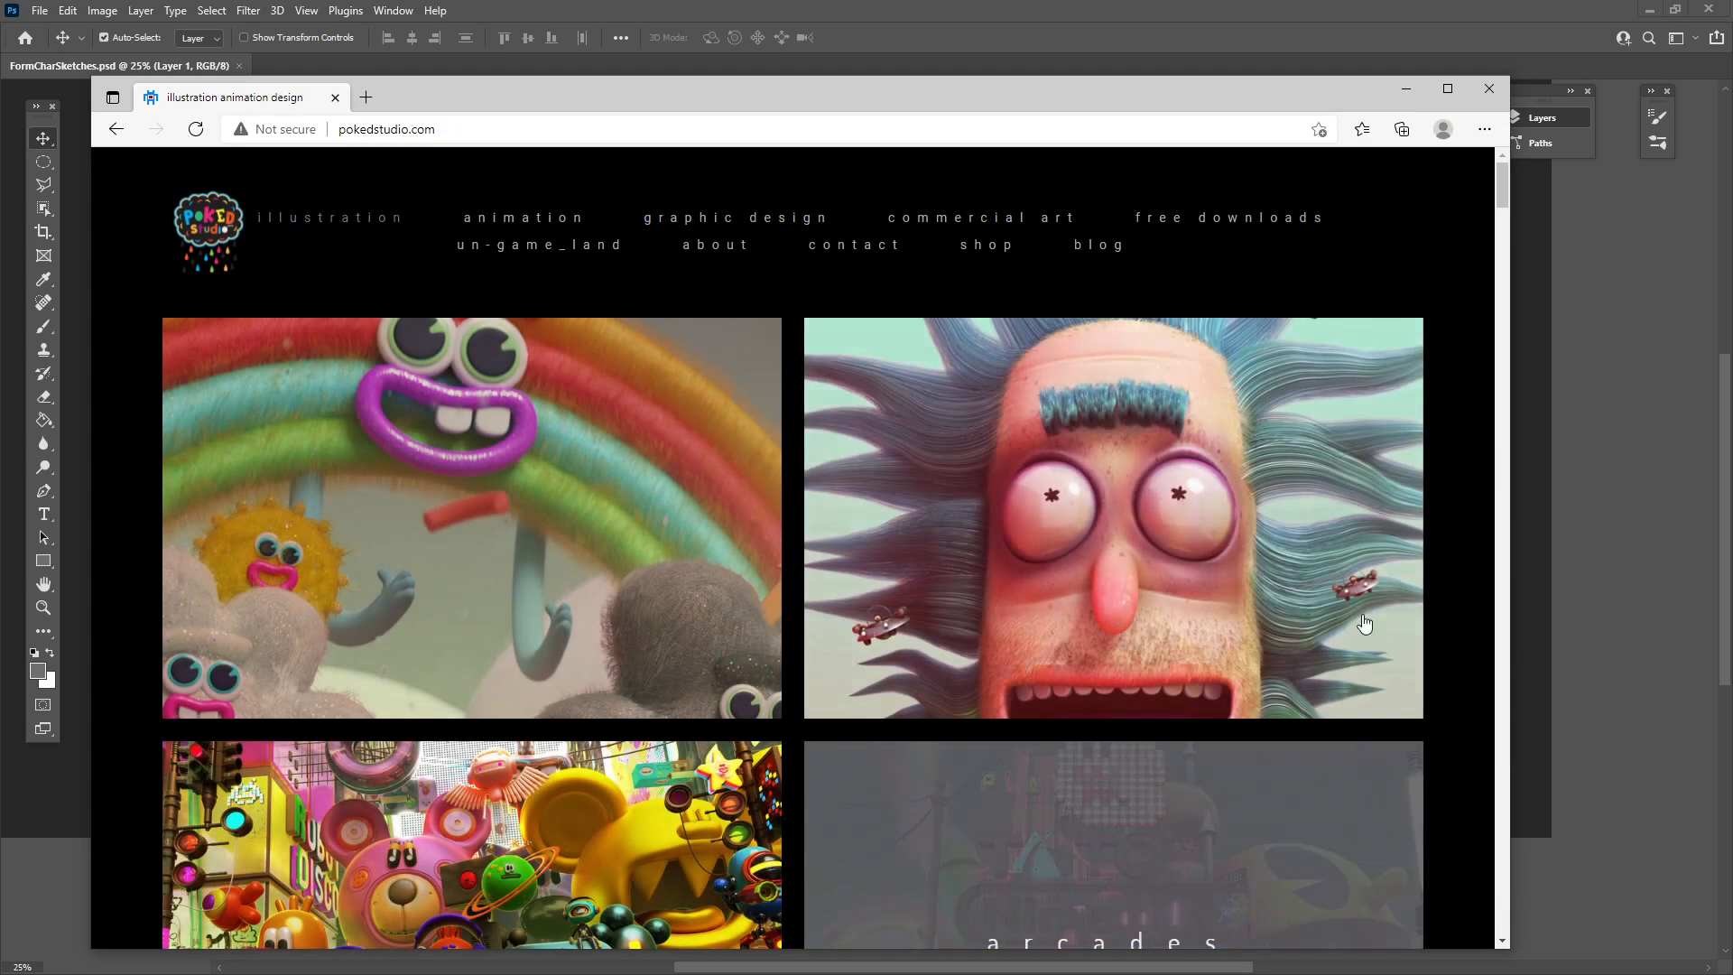
drag(1500, 195, 1515, 410)
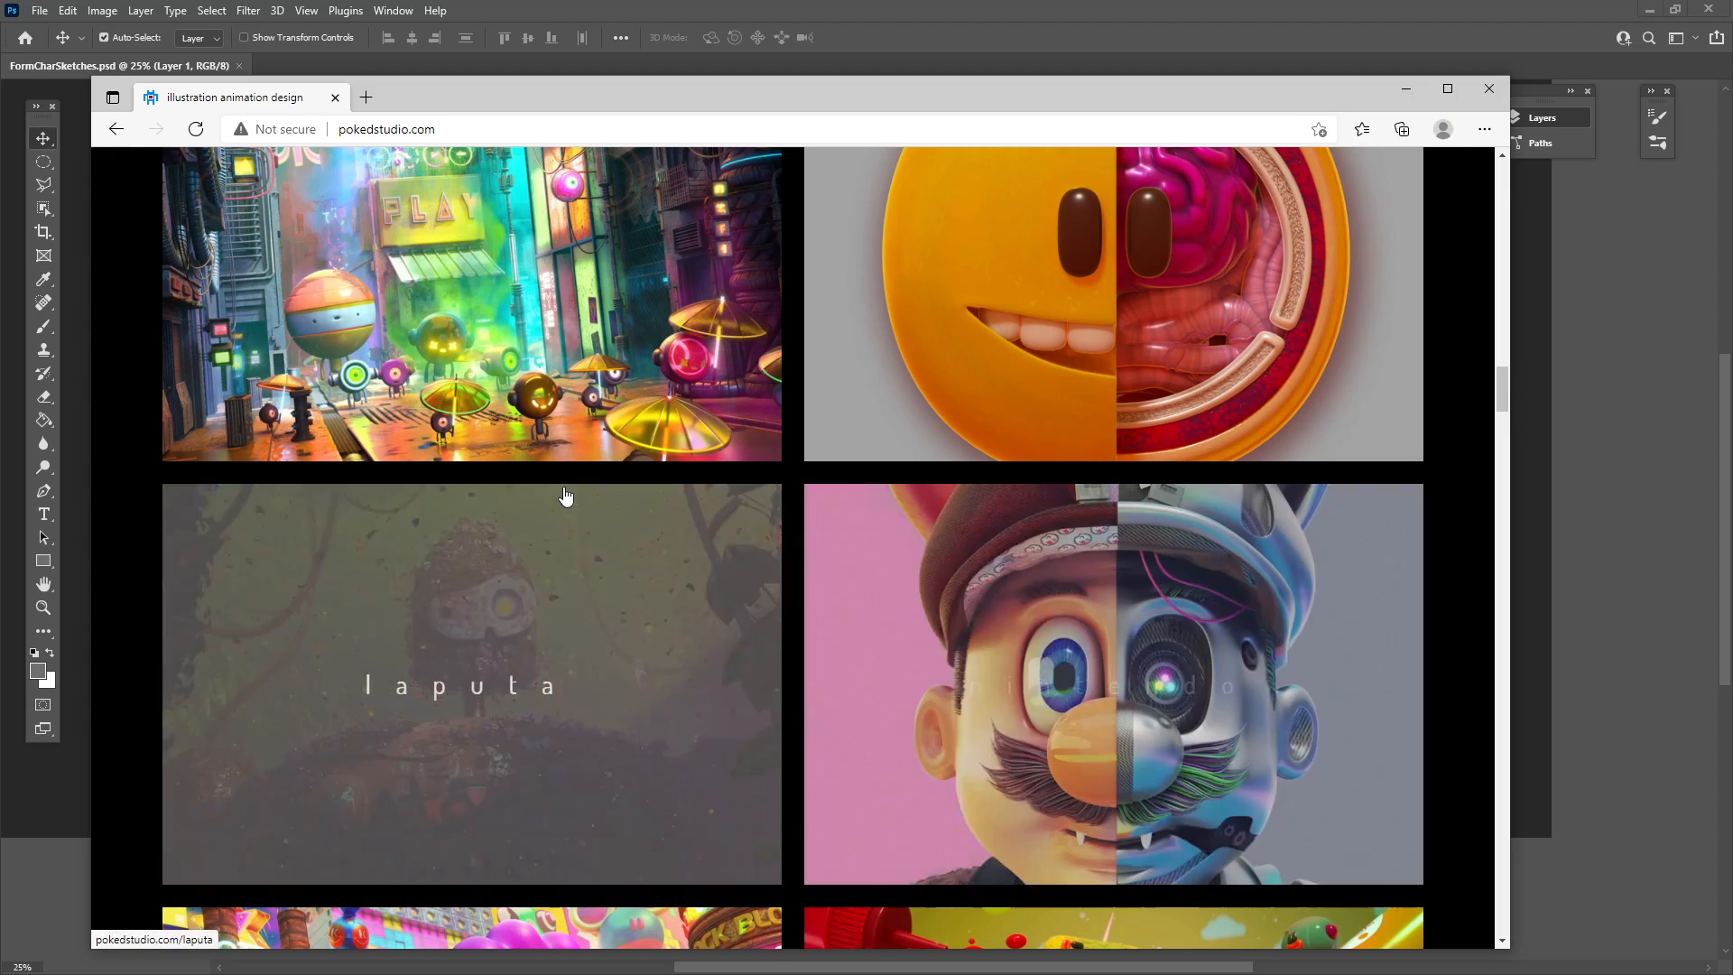
click(572, 433)
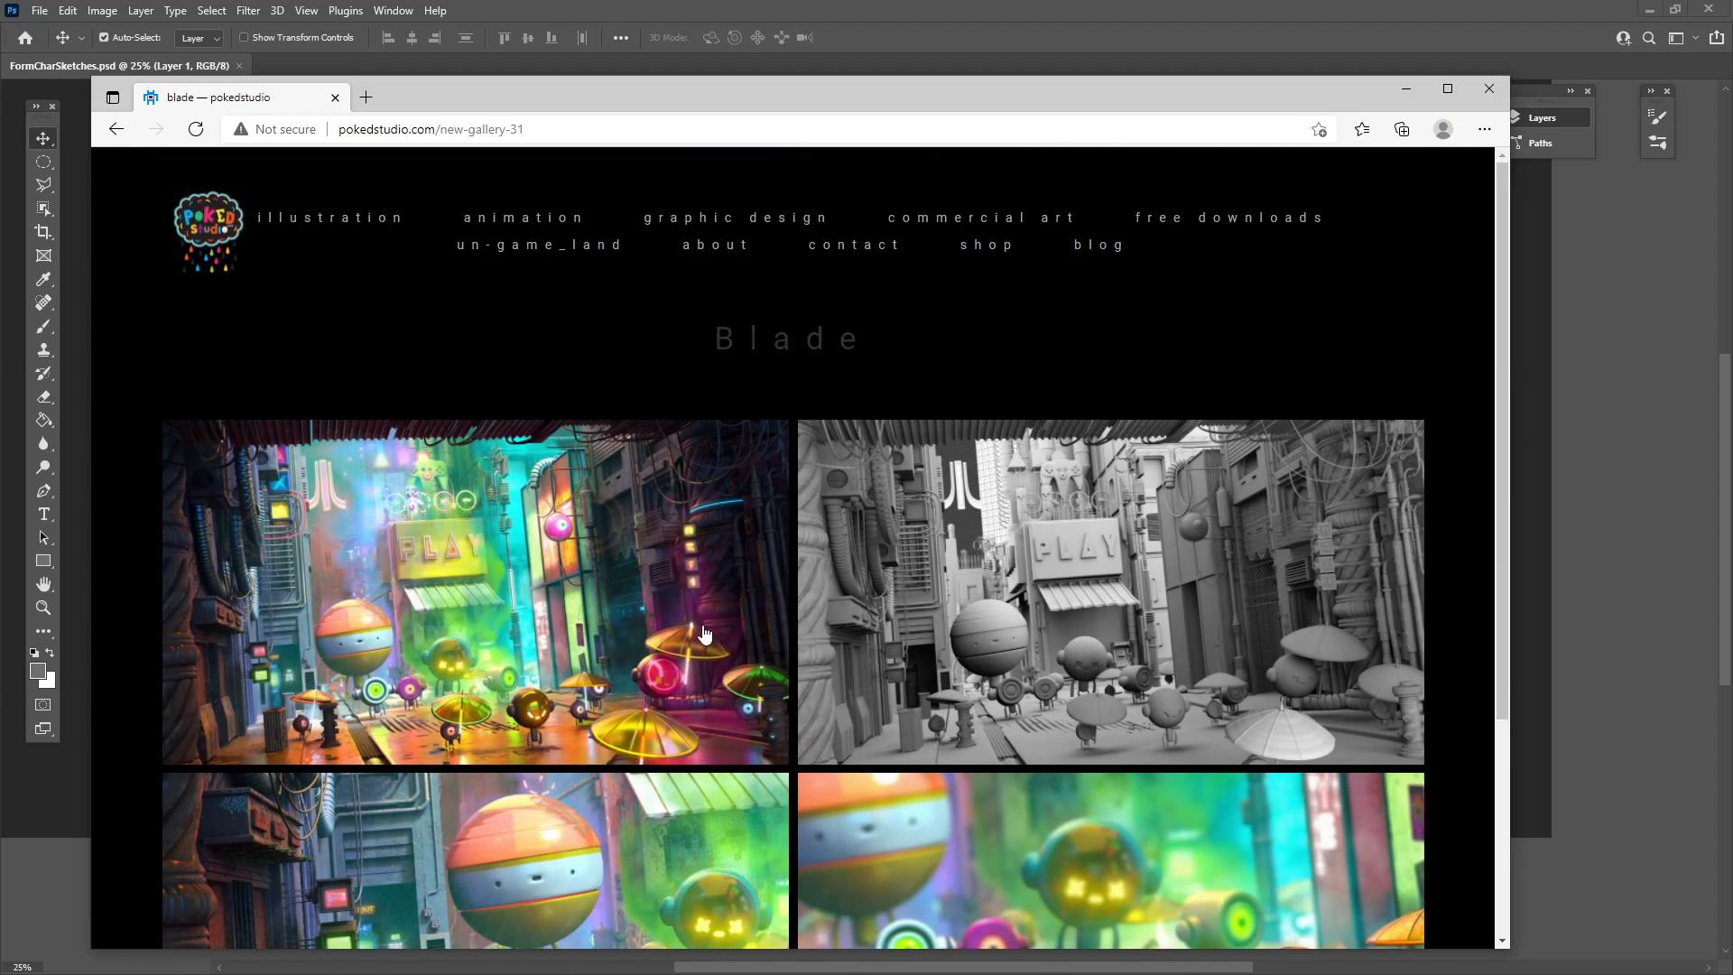
click(767, 612)
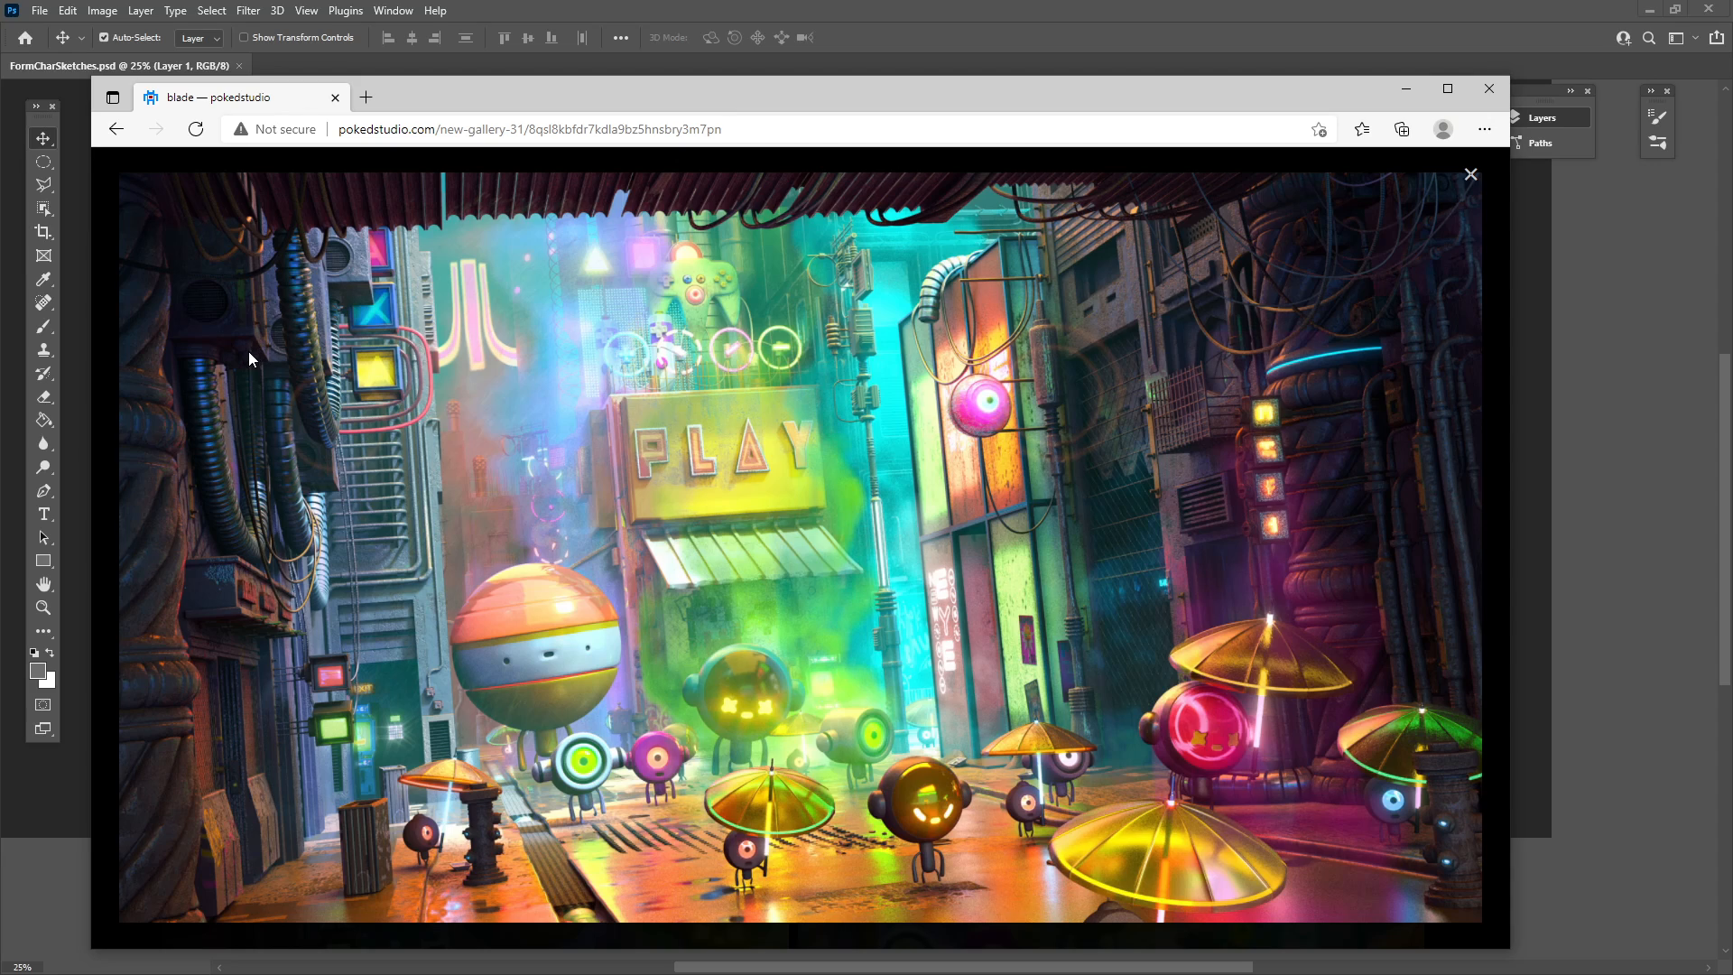
click(115, 129)
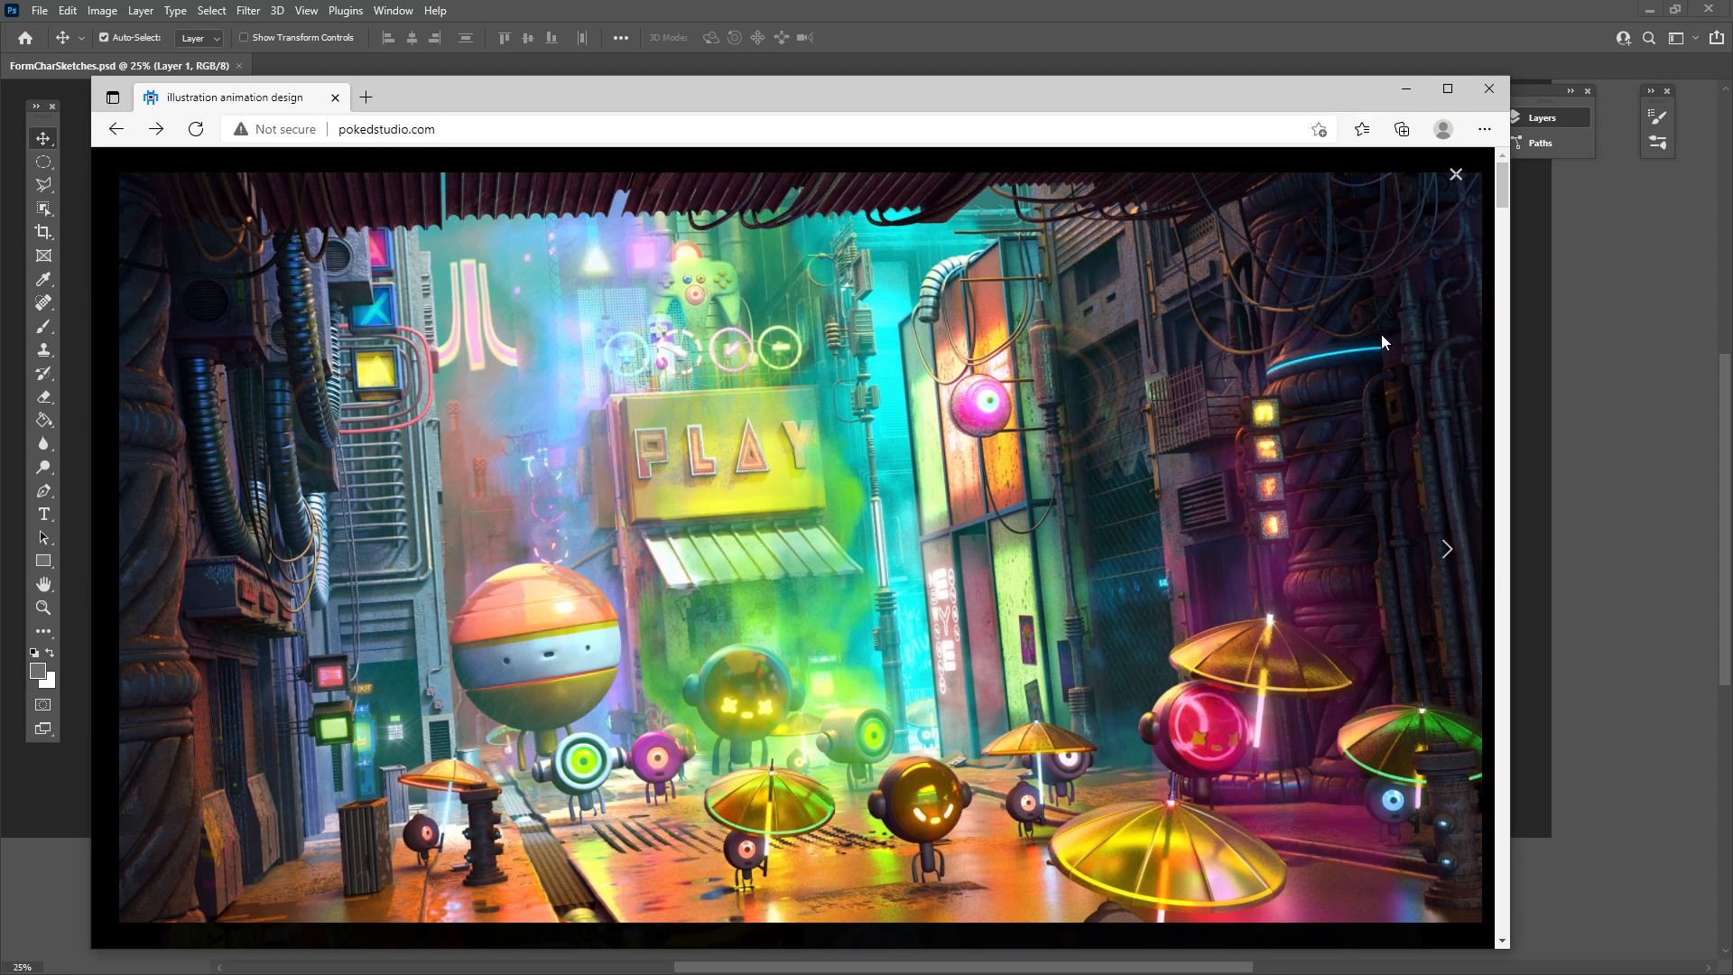
click(1406, 90)
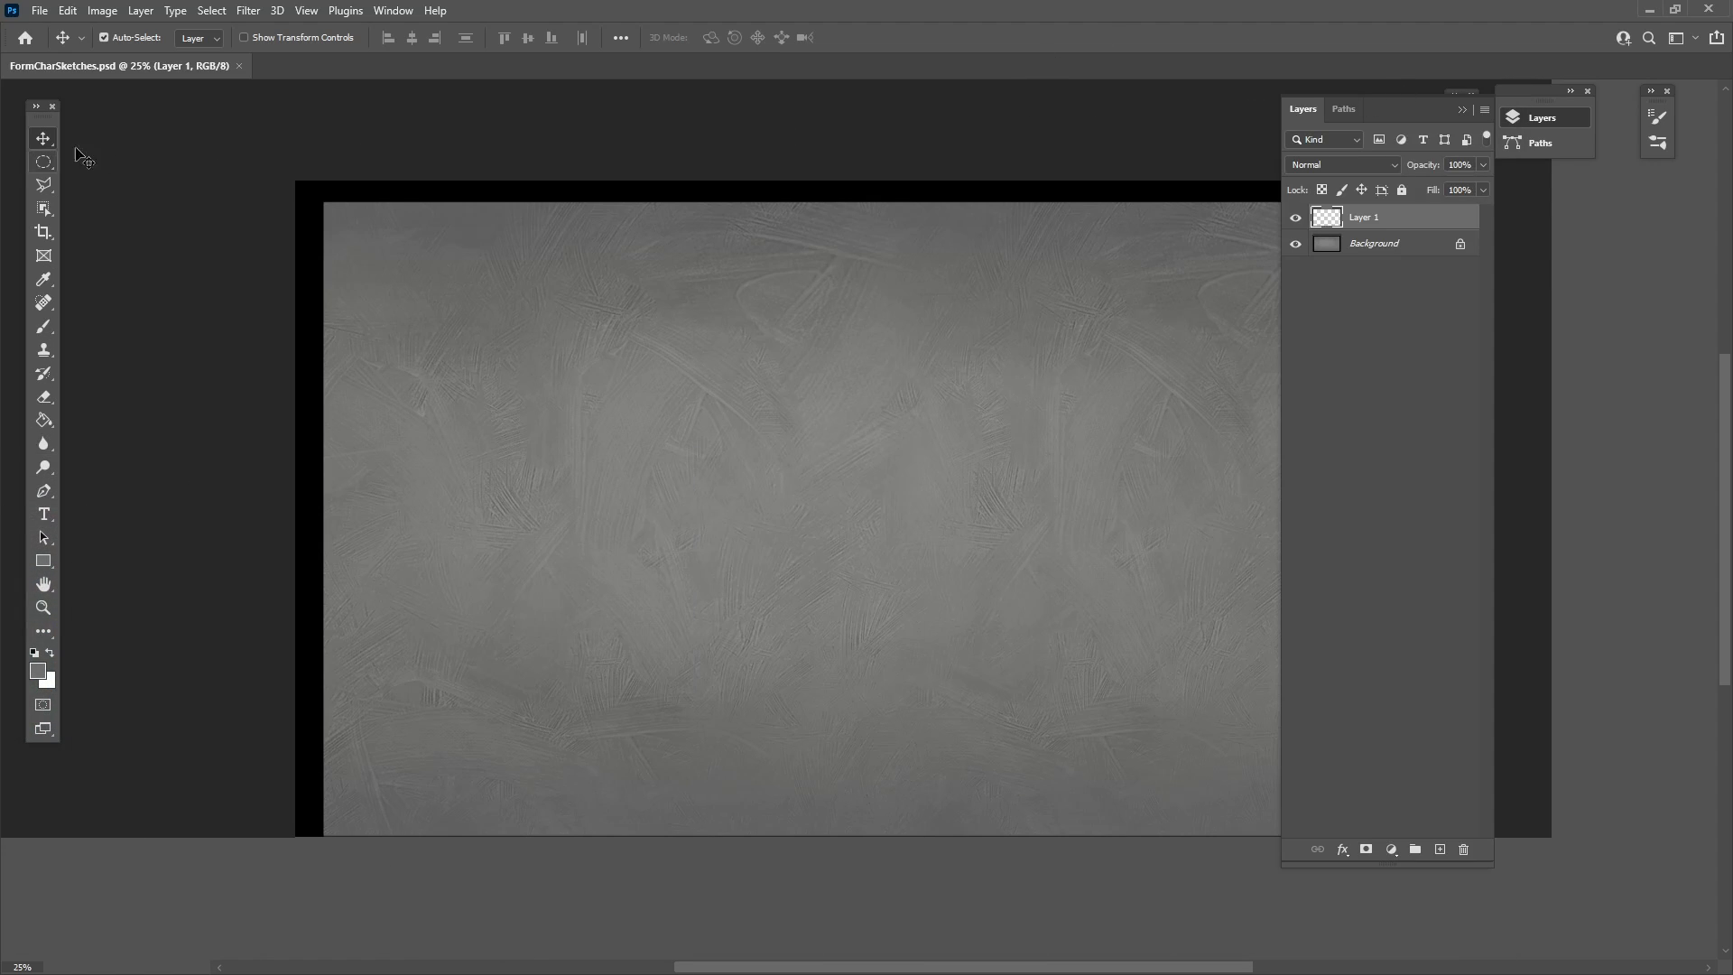
scroll(657, 375, down, 2)
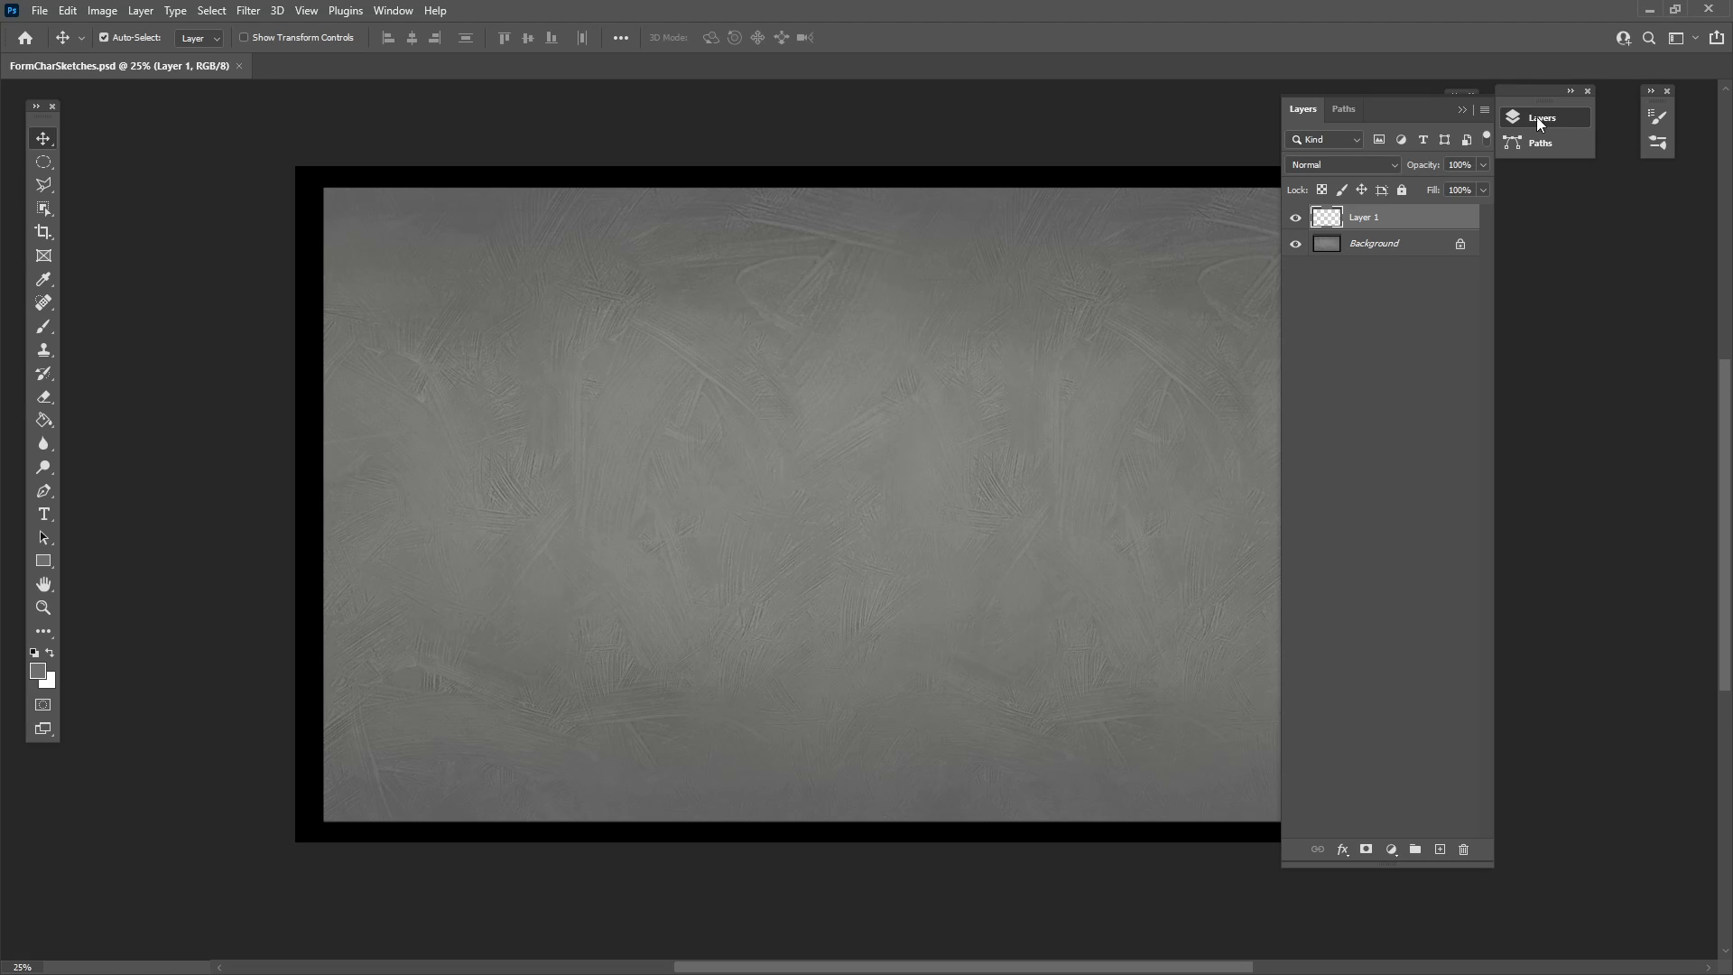
click(1463, 111)
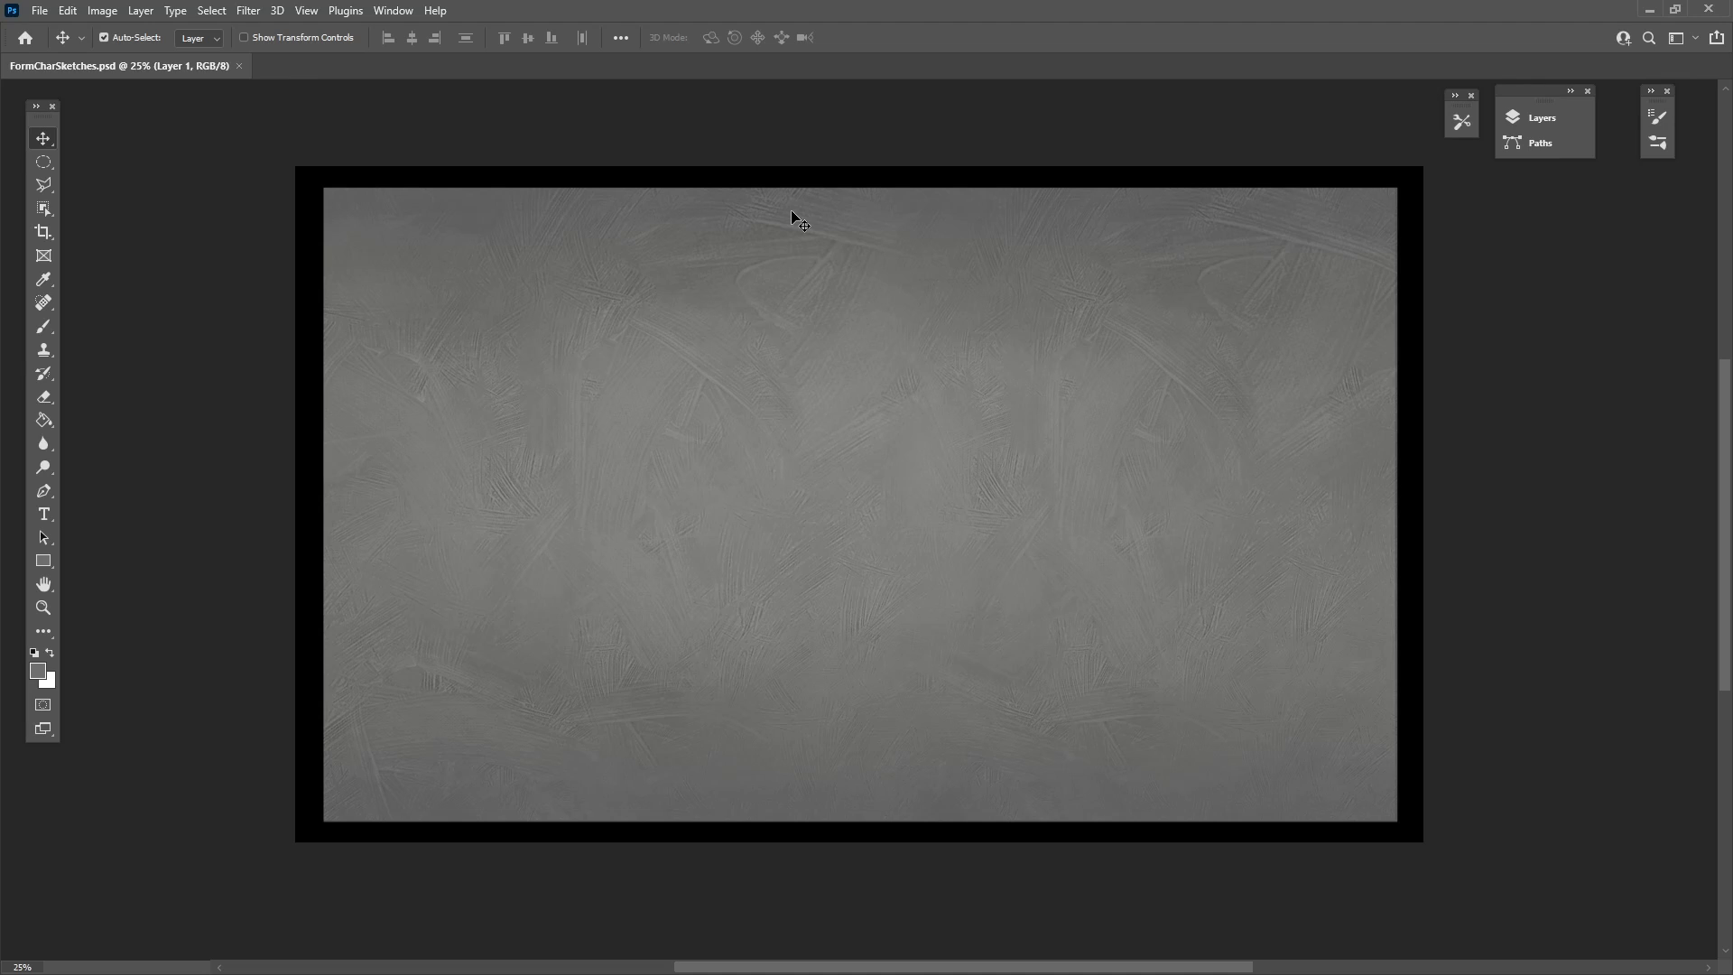
click(1546, 120)
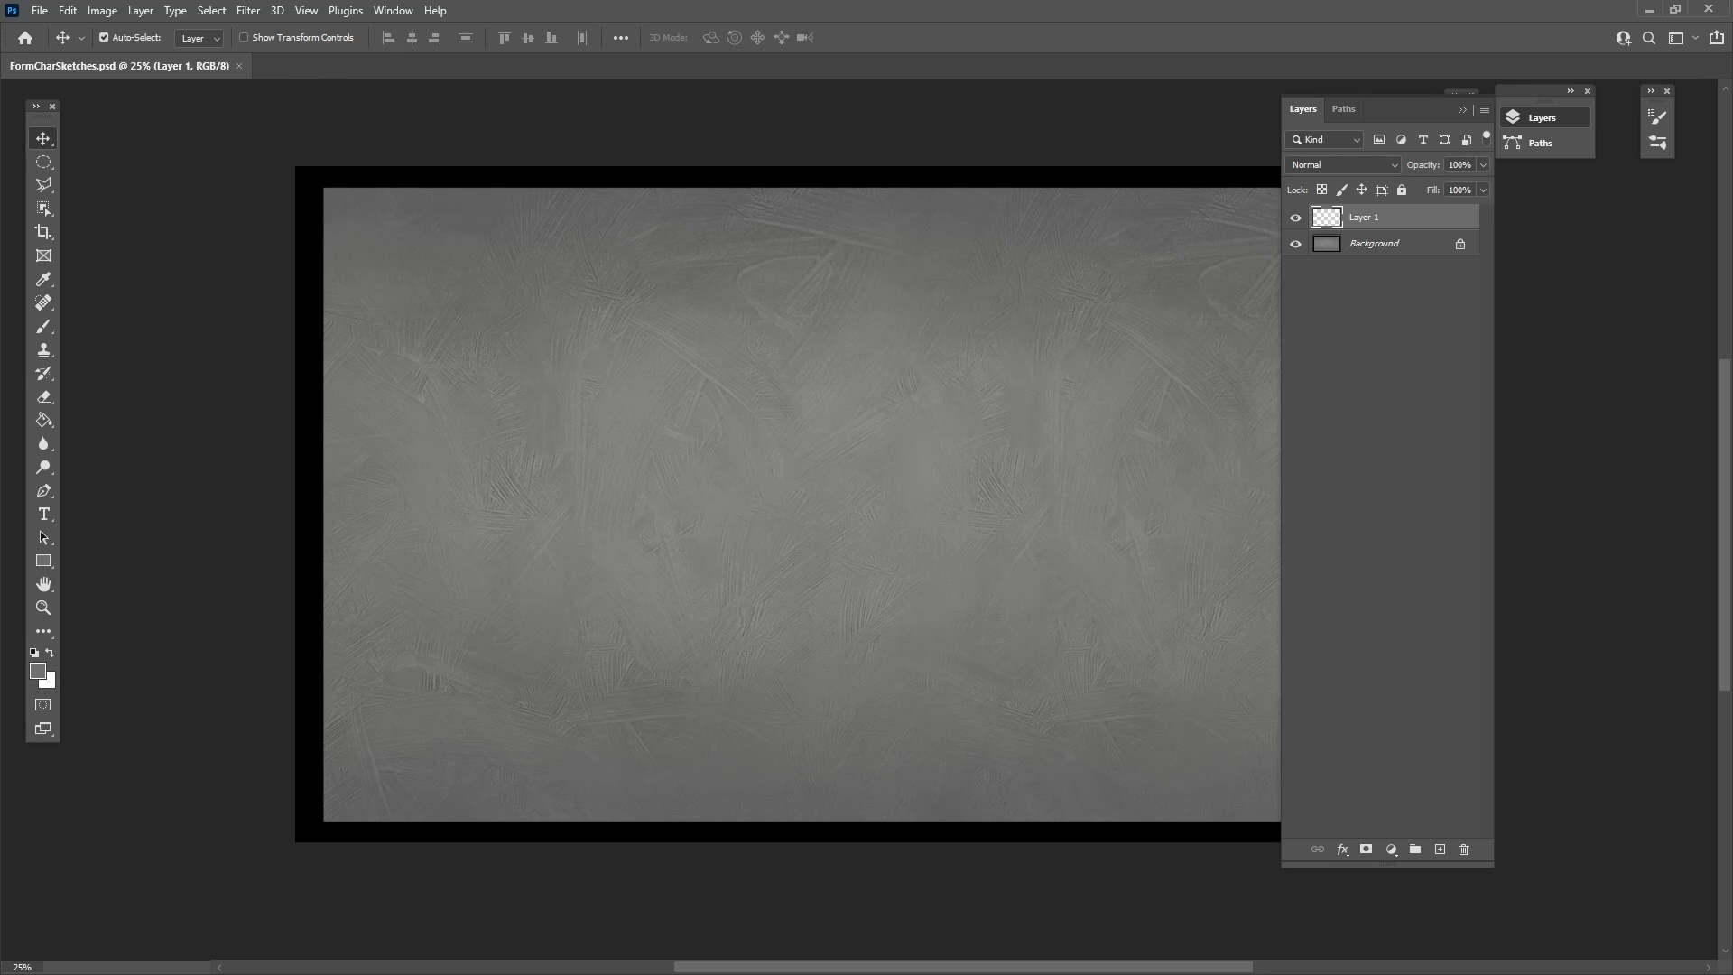
Activate the Brush tool with the 01_StorybookPen tool preset.
click(44, 325)
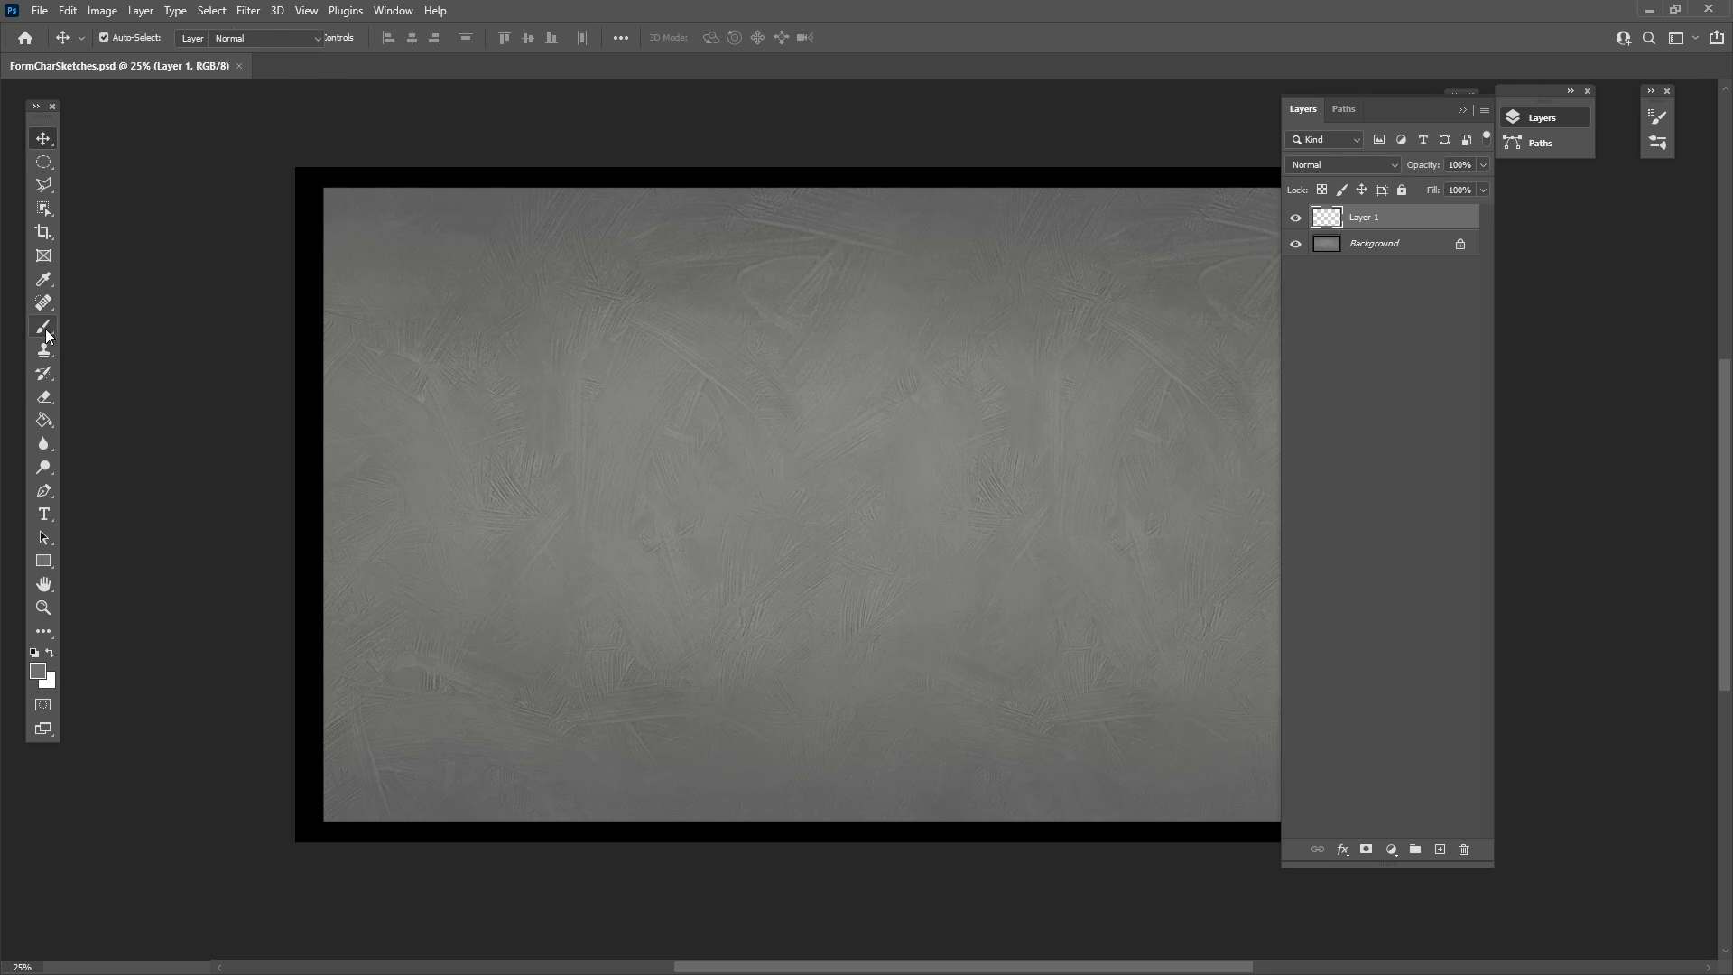
click(1462, 112)
click(1461, 121)
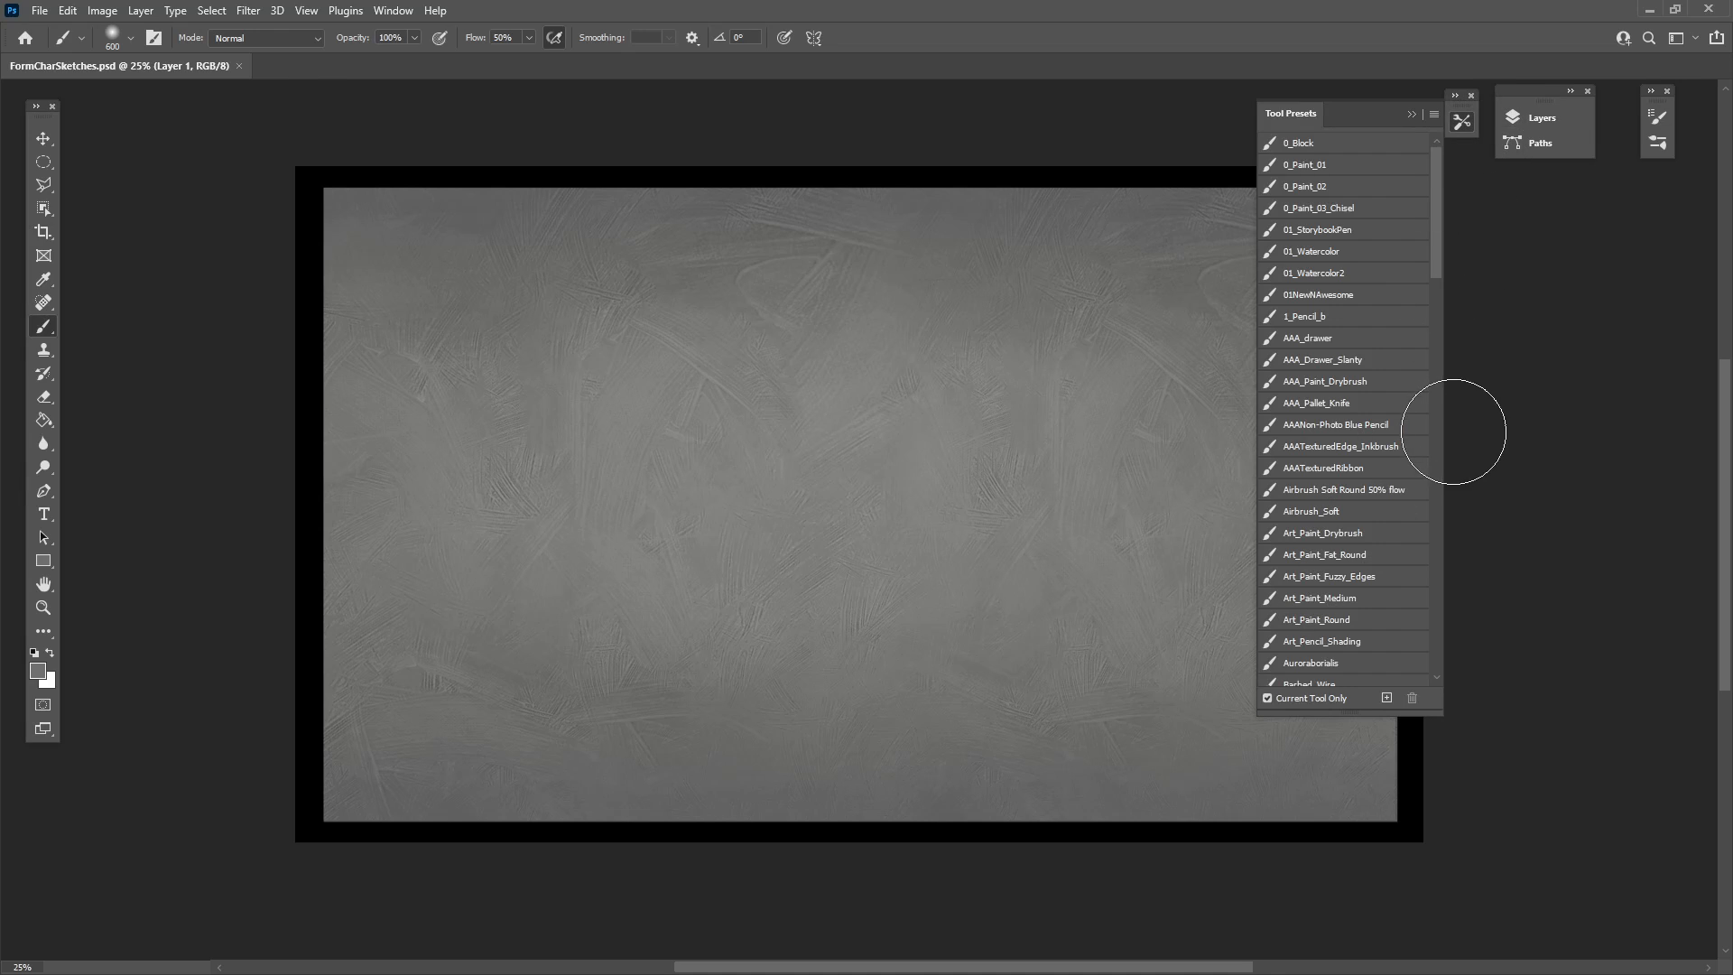
click(1313, 229)
click(1410, 115)
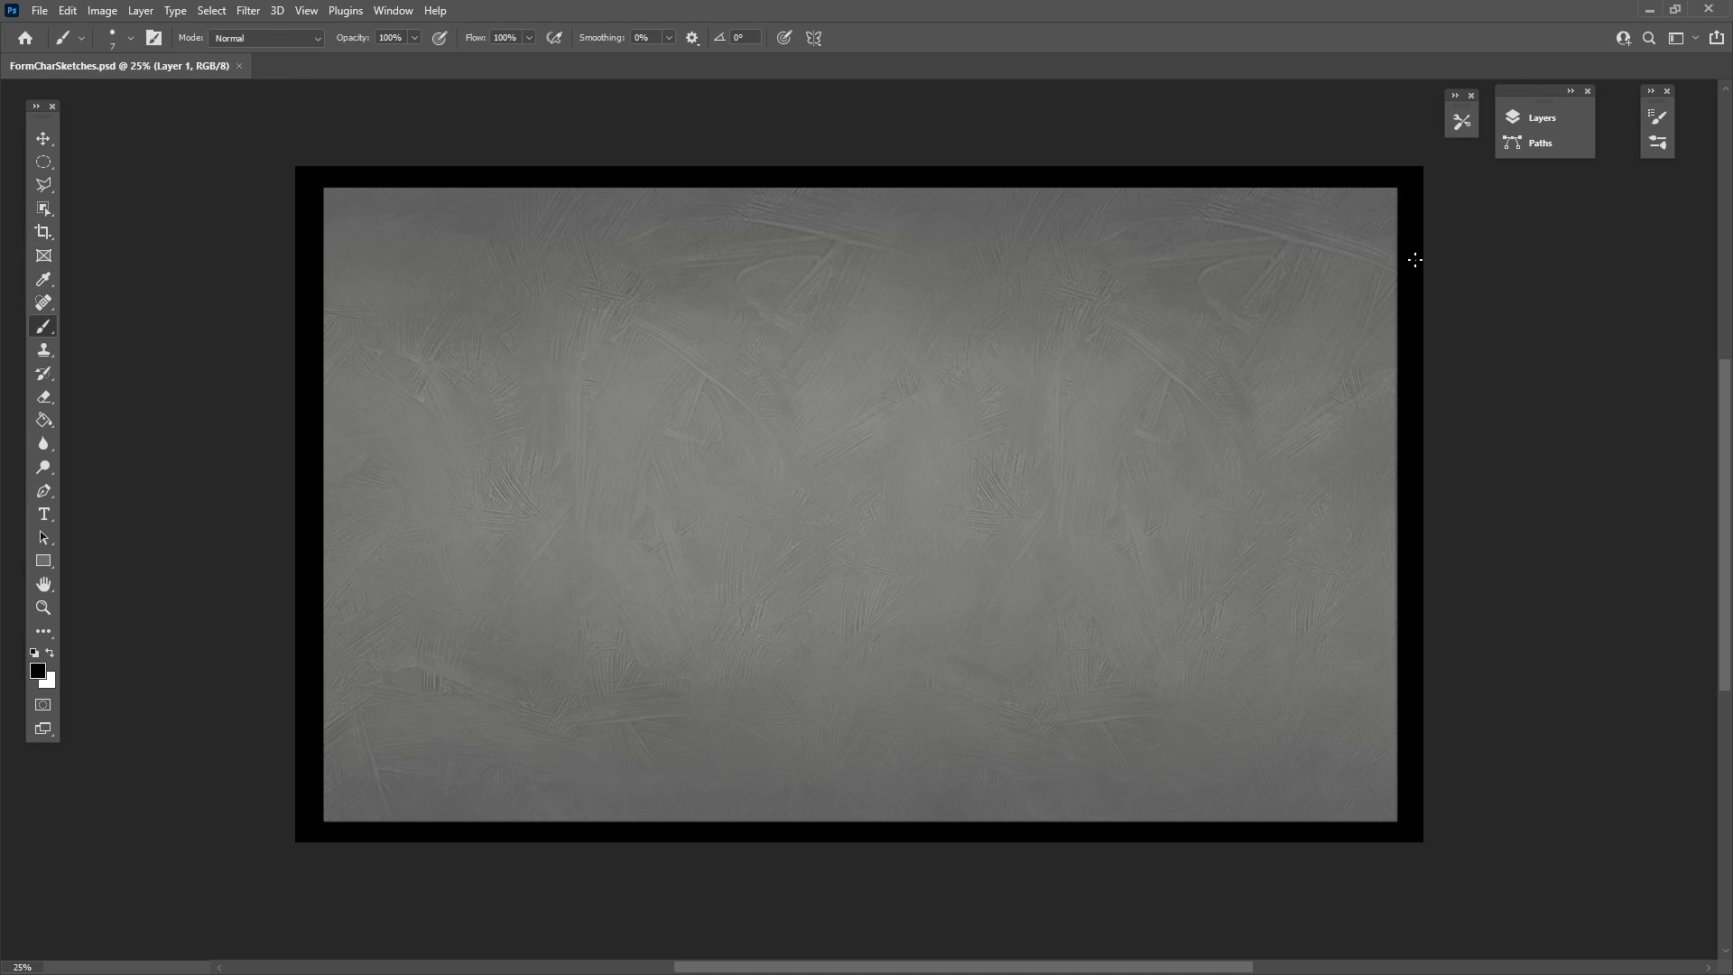
Set the foreground colour to a bright, saturated green.
click(38, 670)
click(839, 622)
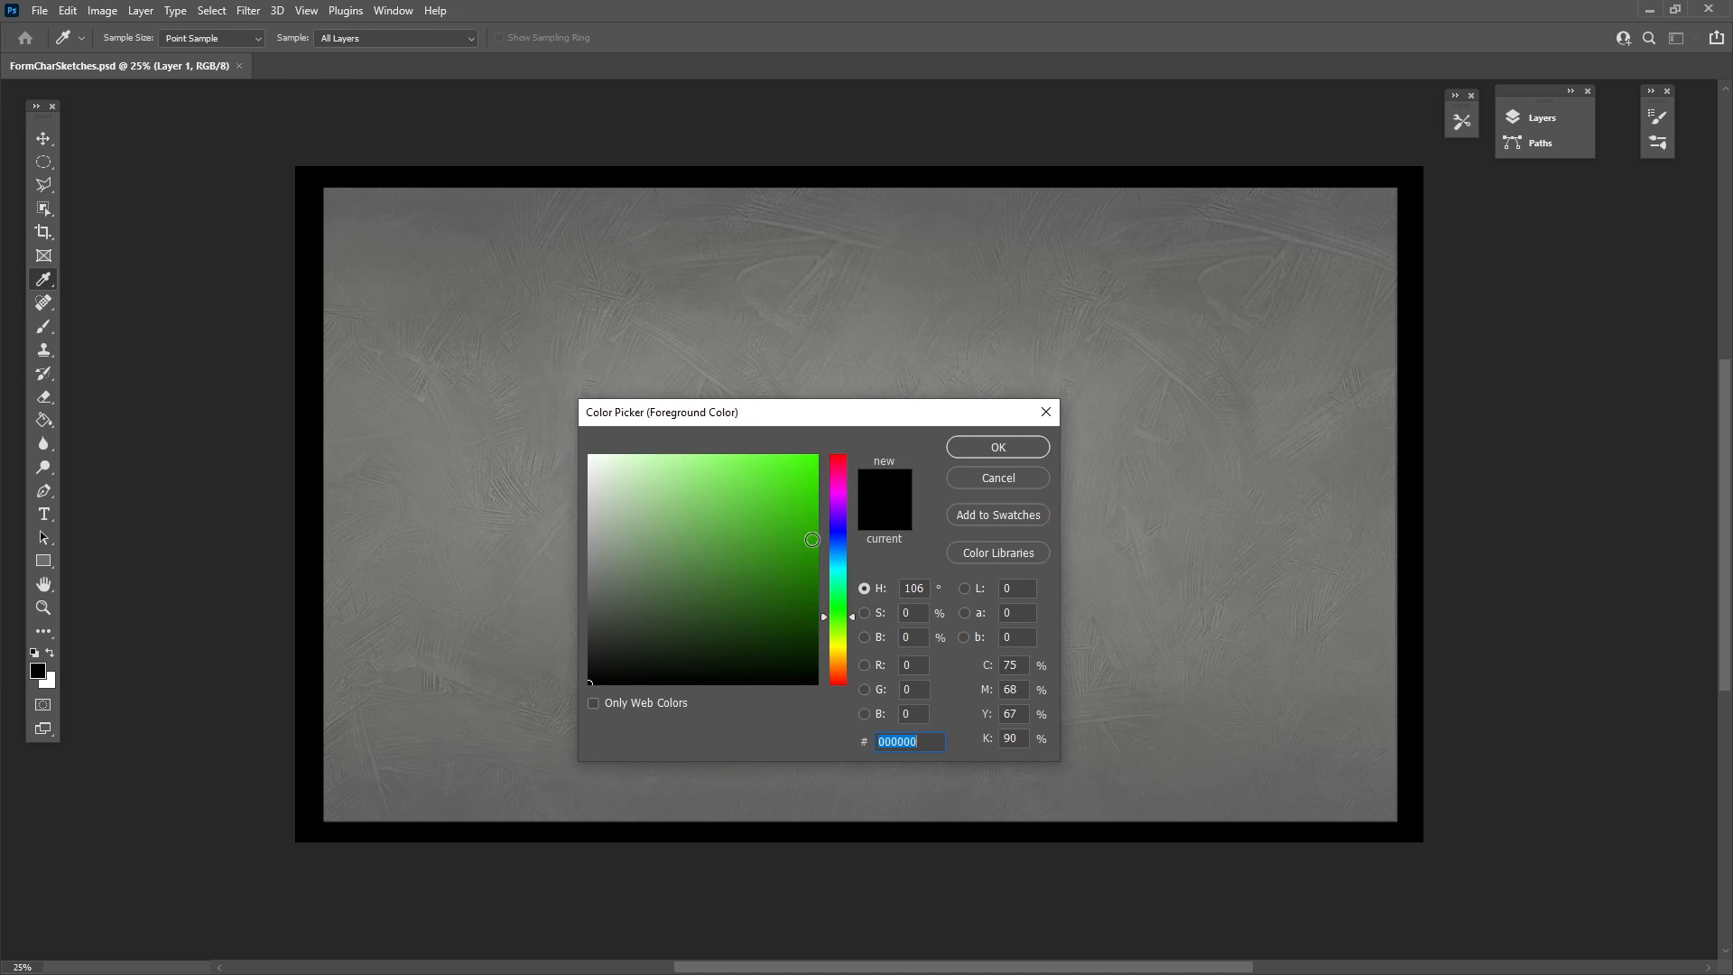
click(805, 468)
click(981, 446)
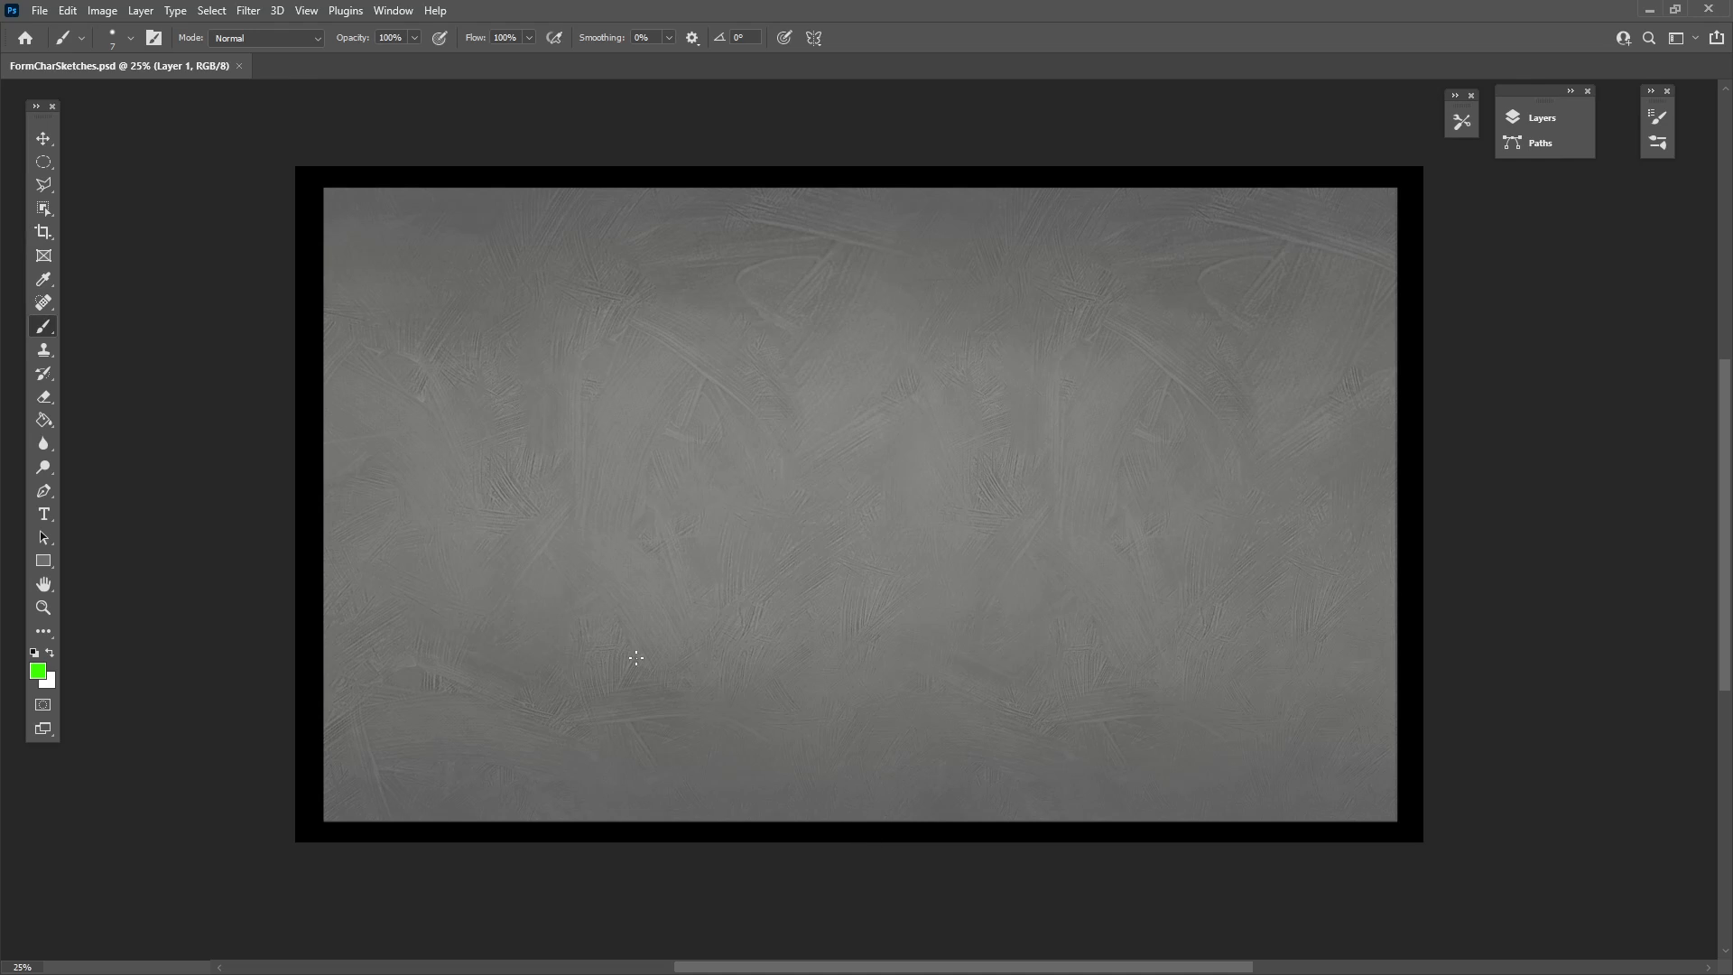
Uncover the desktop and open the PokedStudio image folder, keeping the Photoshop canvas visible beside it.
drag(527, 12, 981, 73)
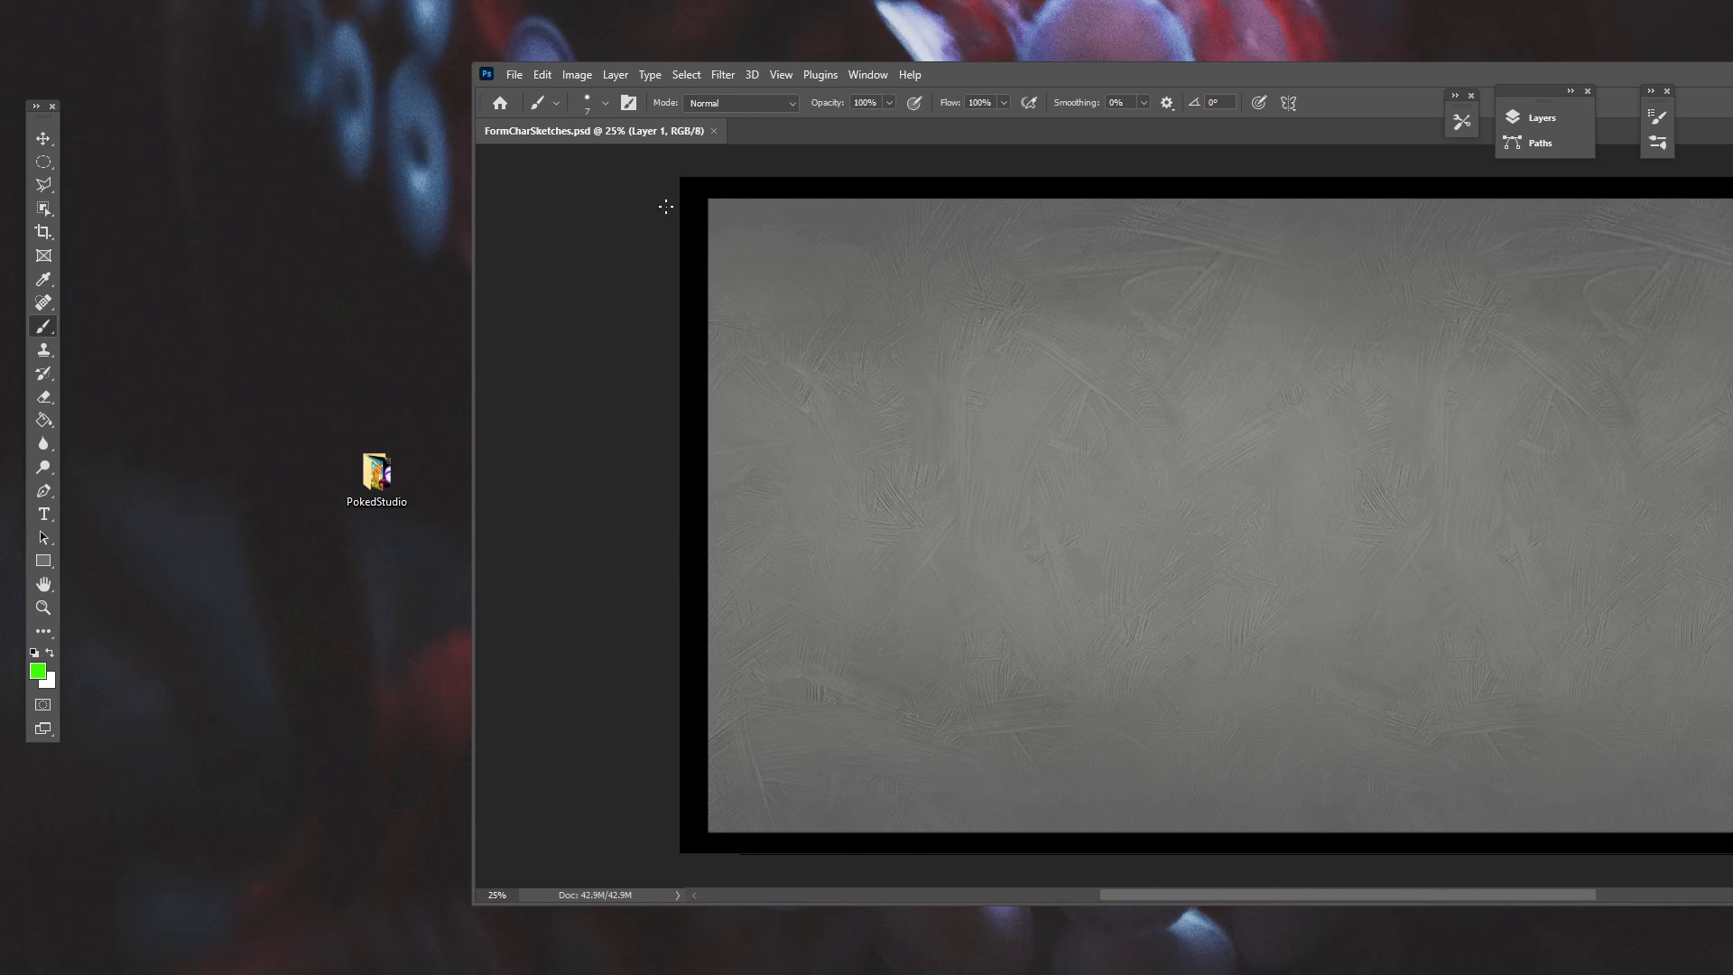
double_click(380, 463)
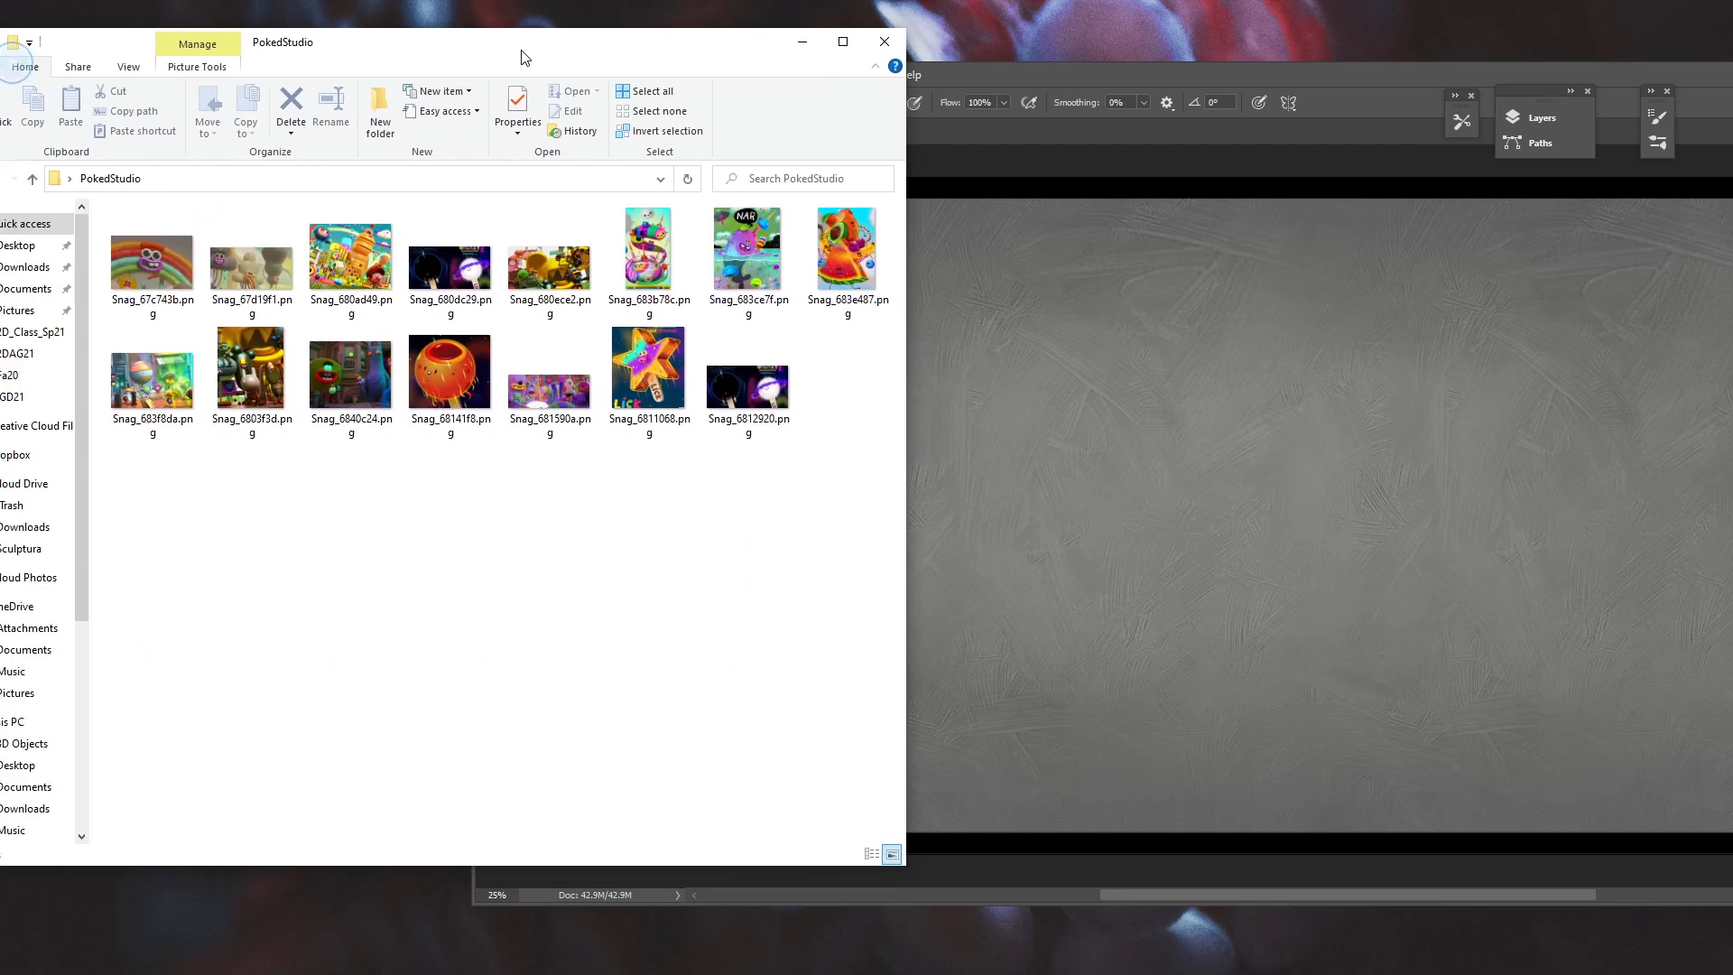
drag(526, 54, 715, 129)
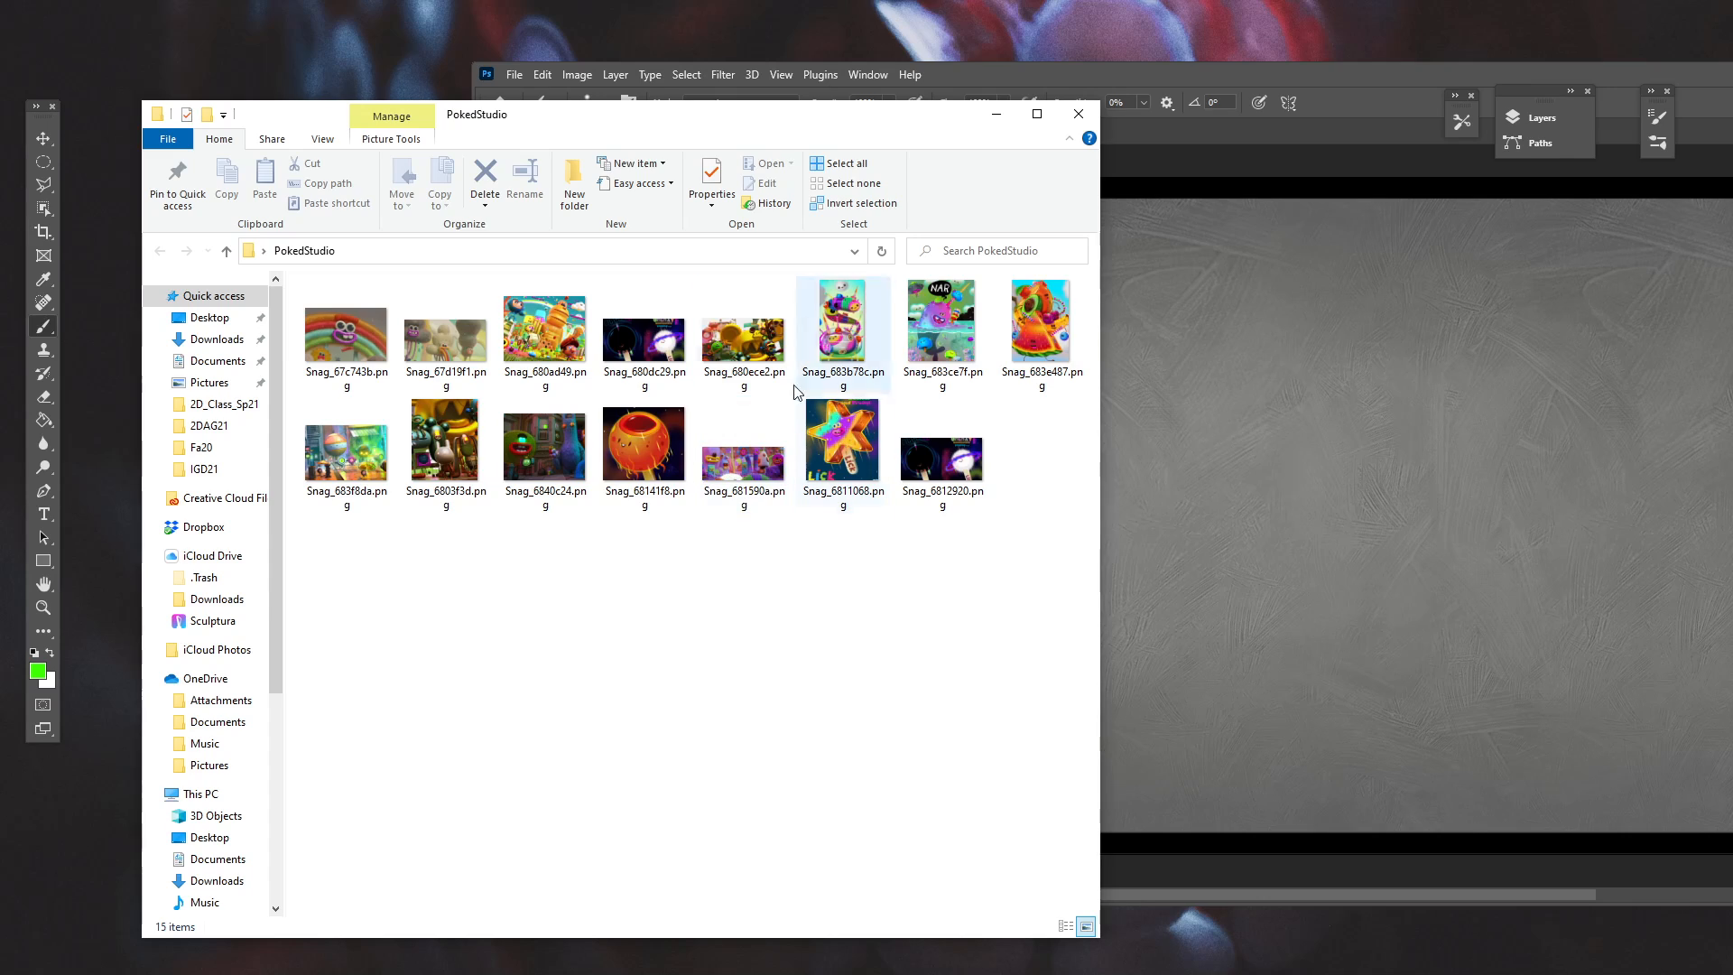
click(944, 412)
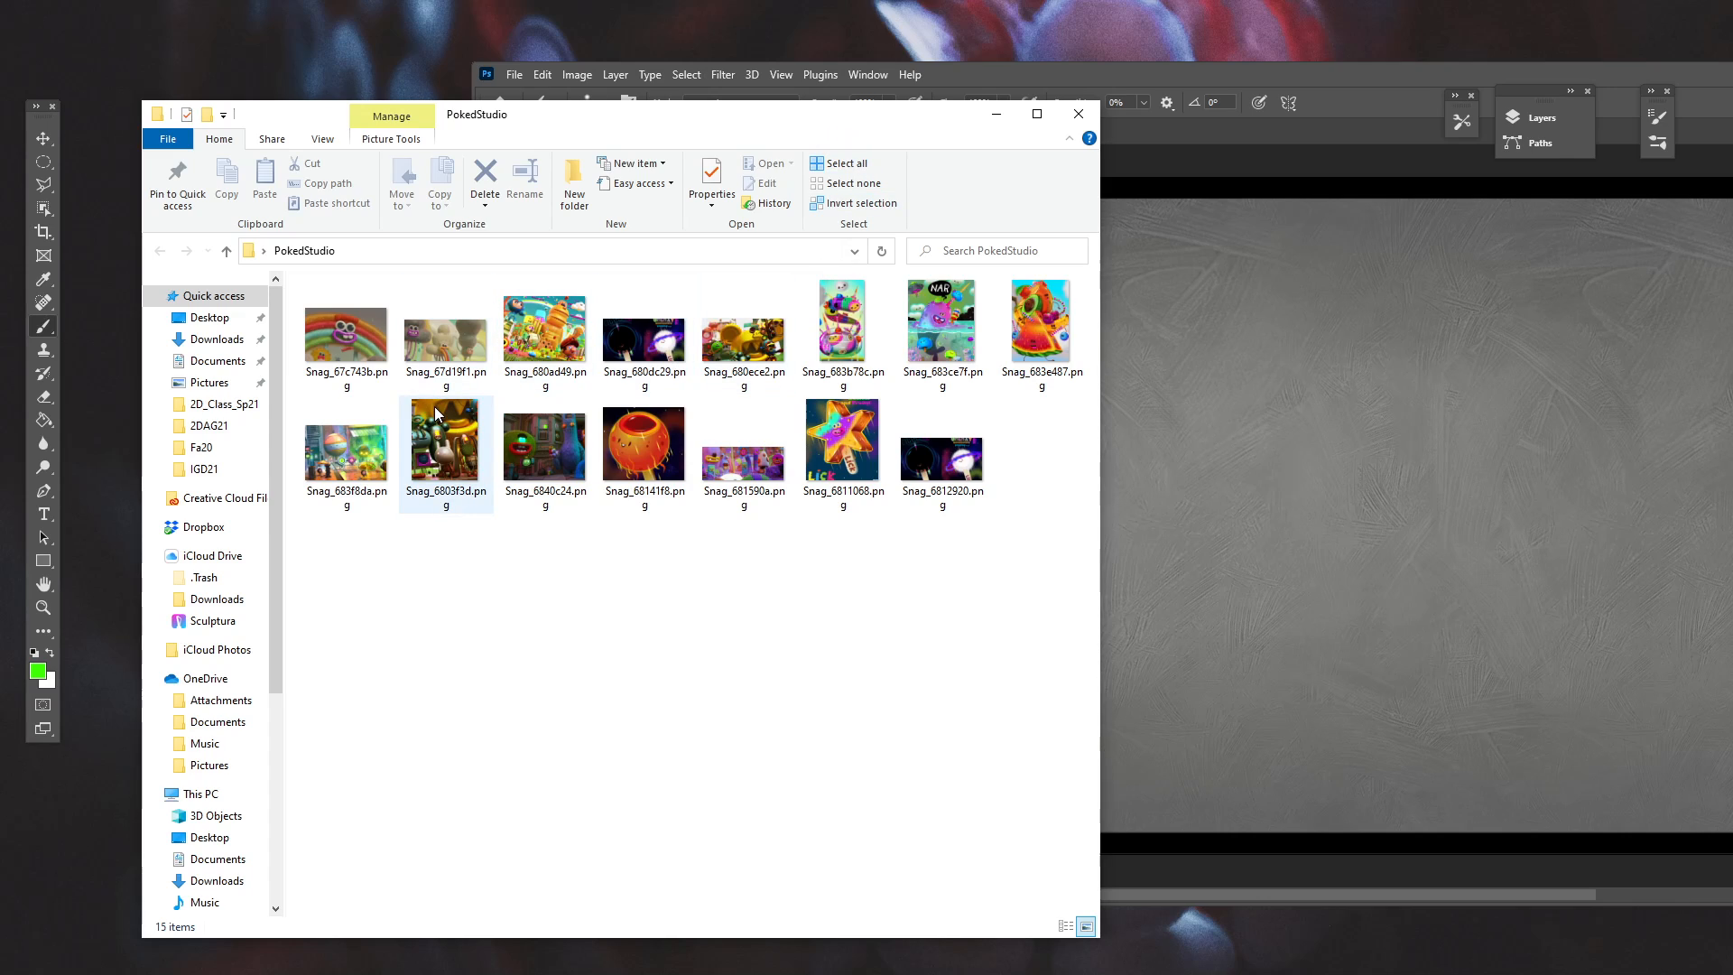
mouse_move(453, 385)
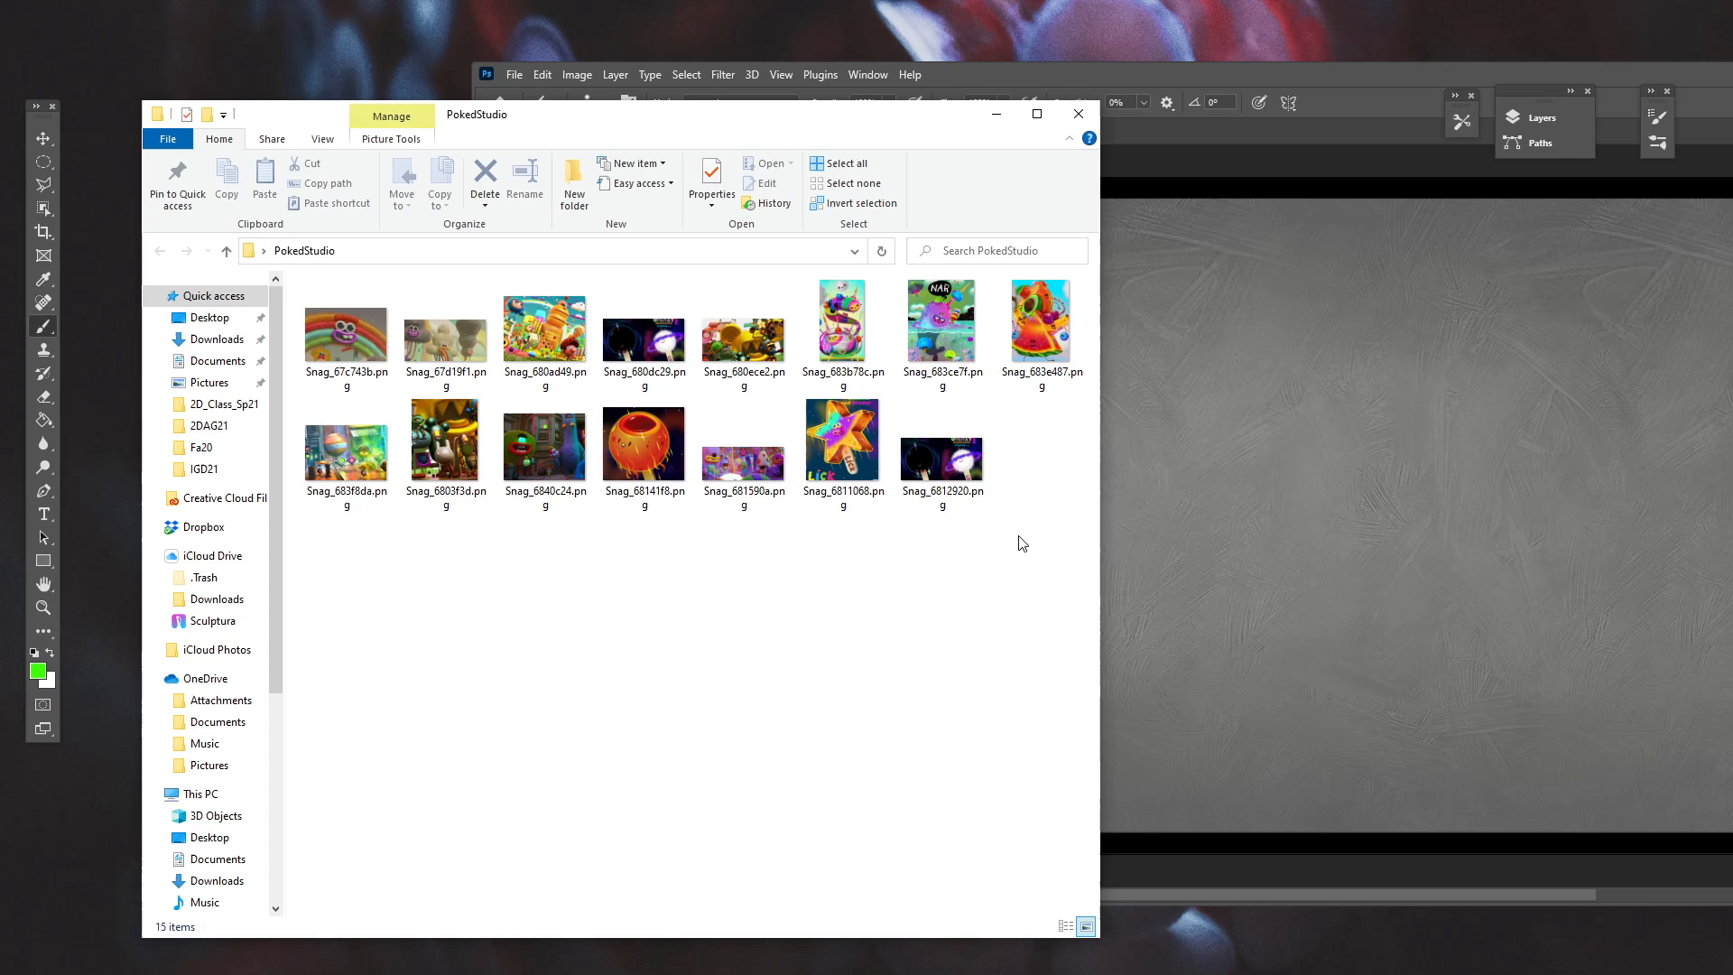
Bring all the images from the PokedStudio folder into FormCharSketches.psd and maximize the Photoshop window.
drag(1036, 540, 340, 345)
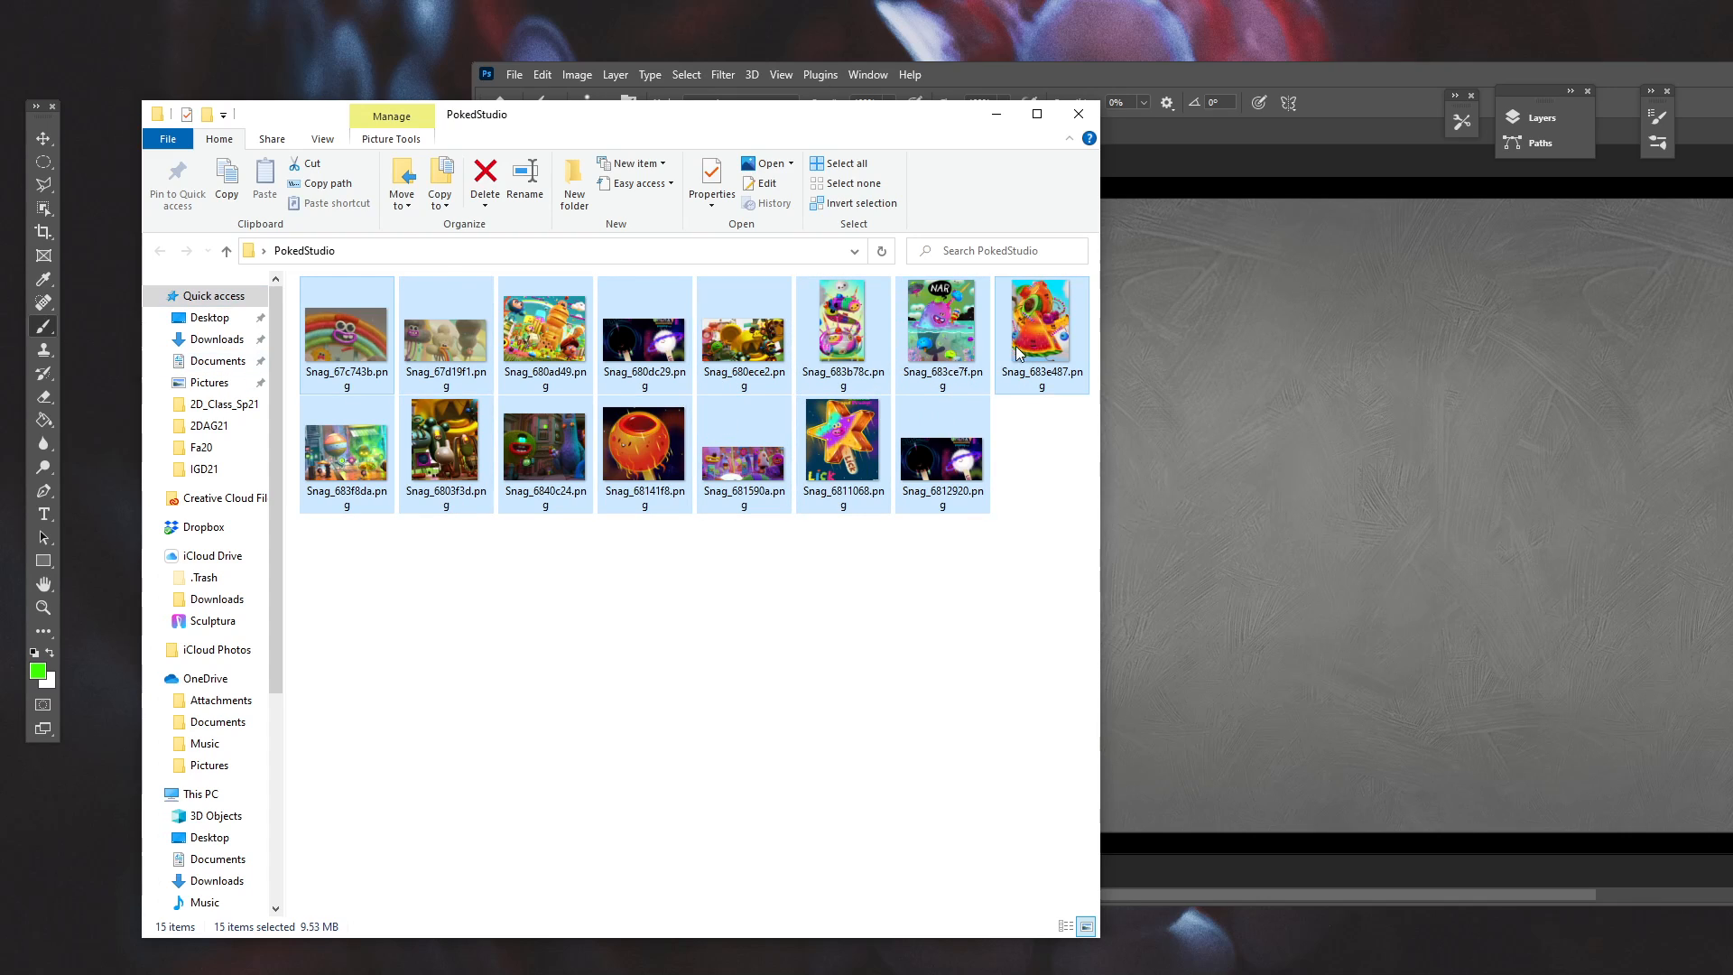
drag(1019, 352, 1384, 388)
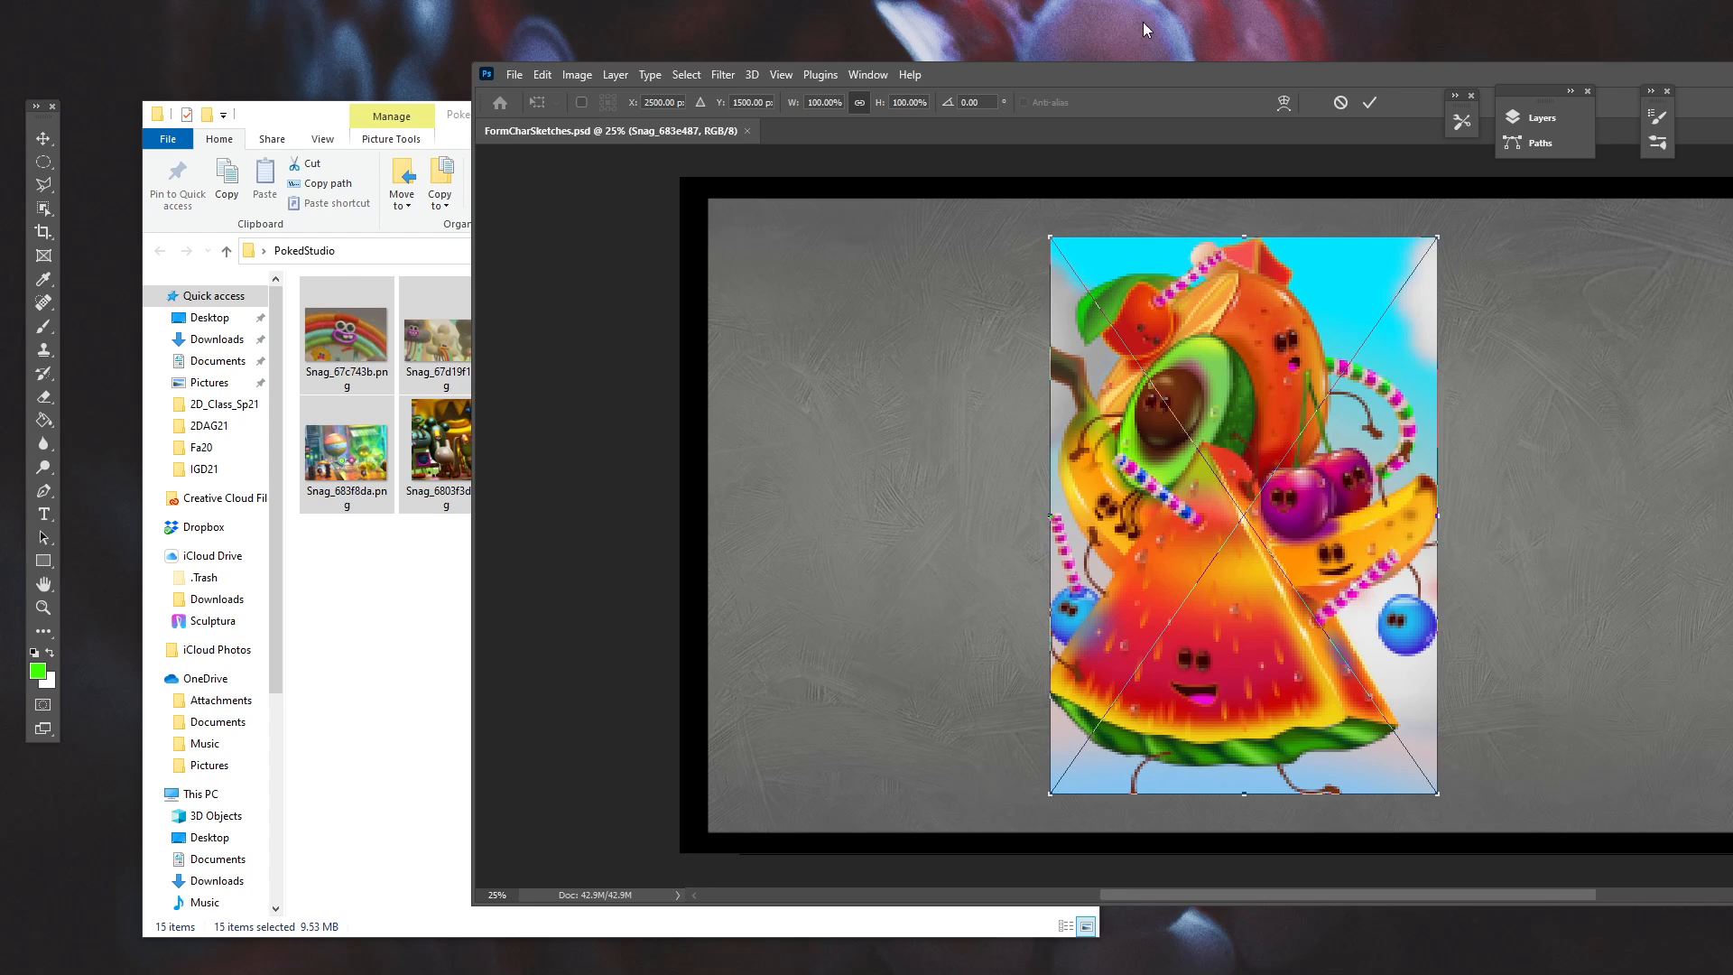
drag(1150, 73, 778, 69)
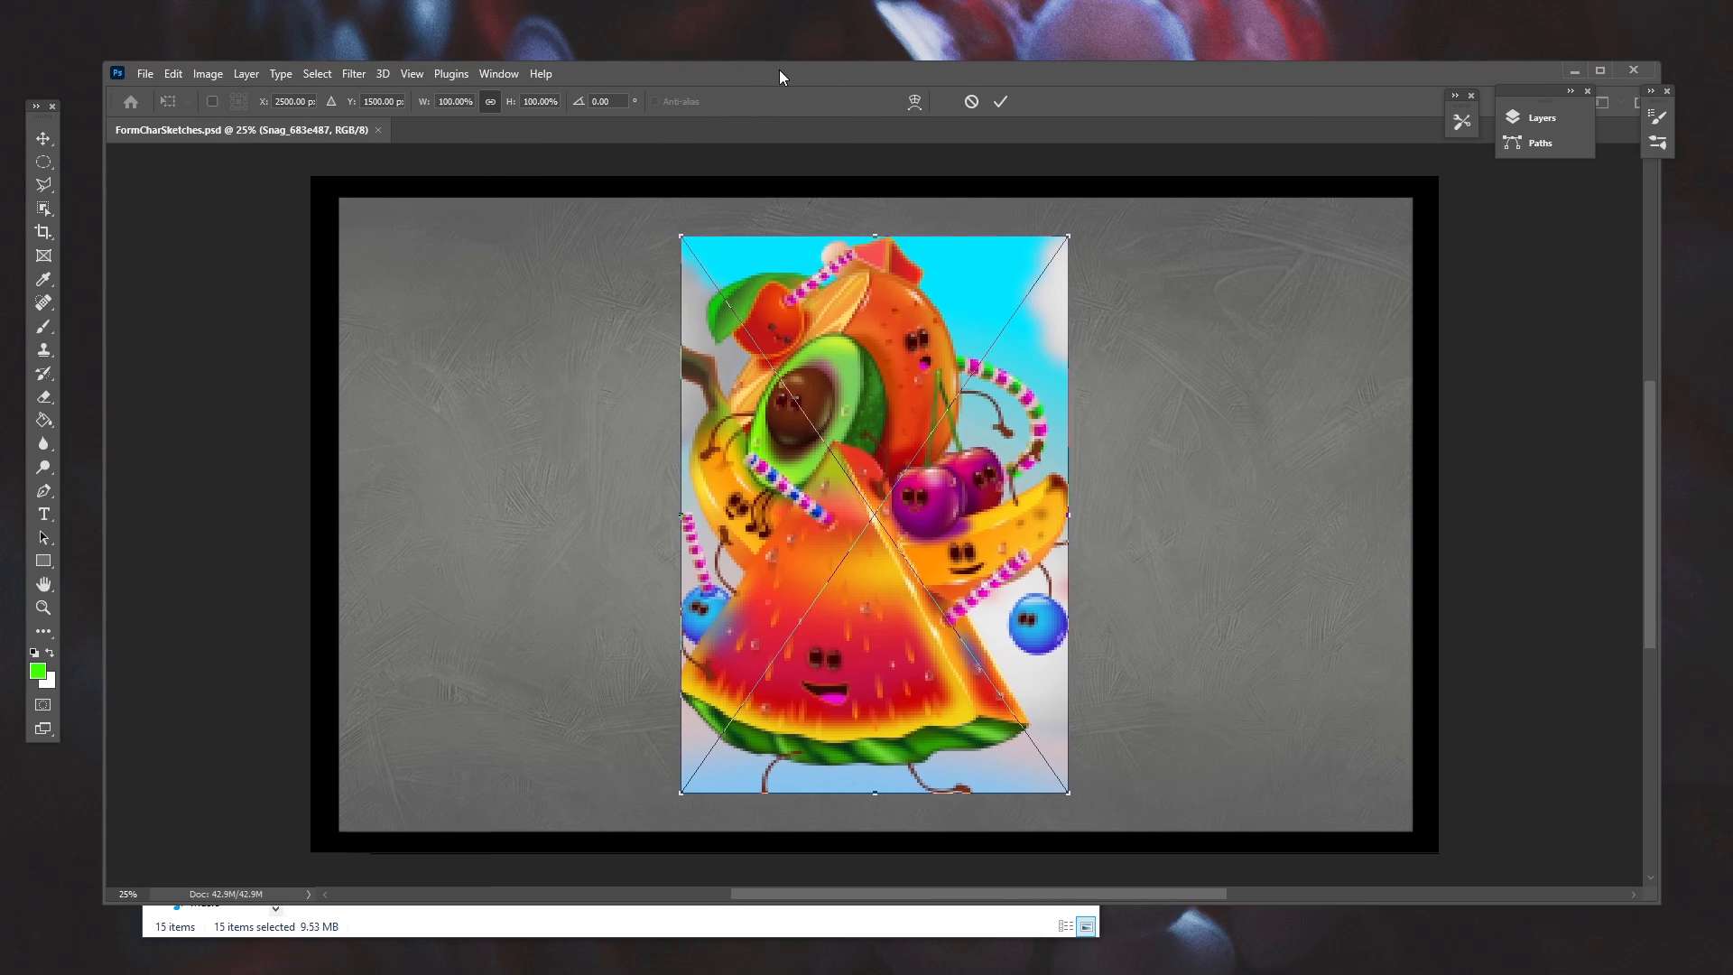
click(1599, 70)
Commit each placed PokedStudio image in turn at its 100% size, centred on the canvas.
key(Return)
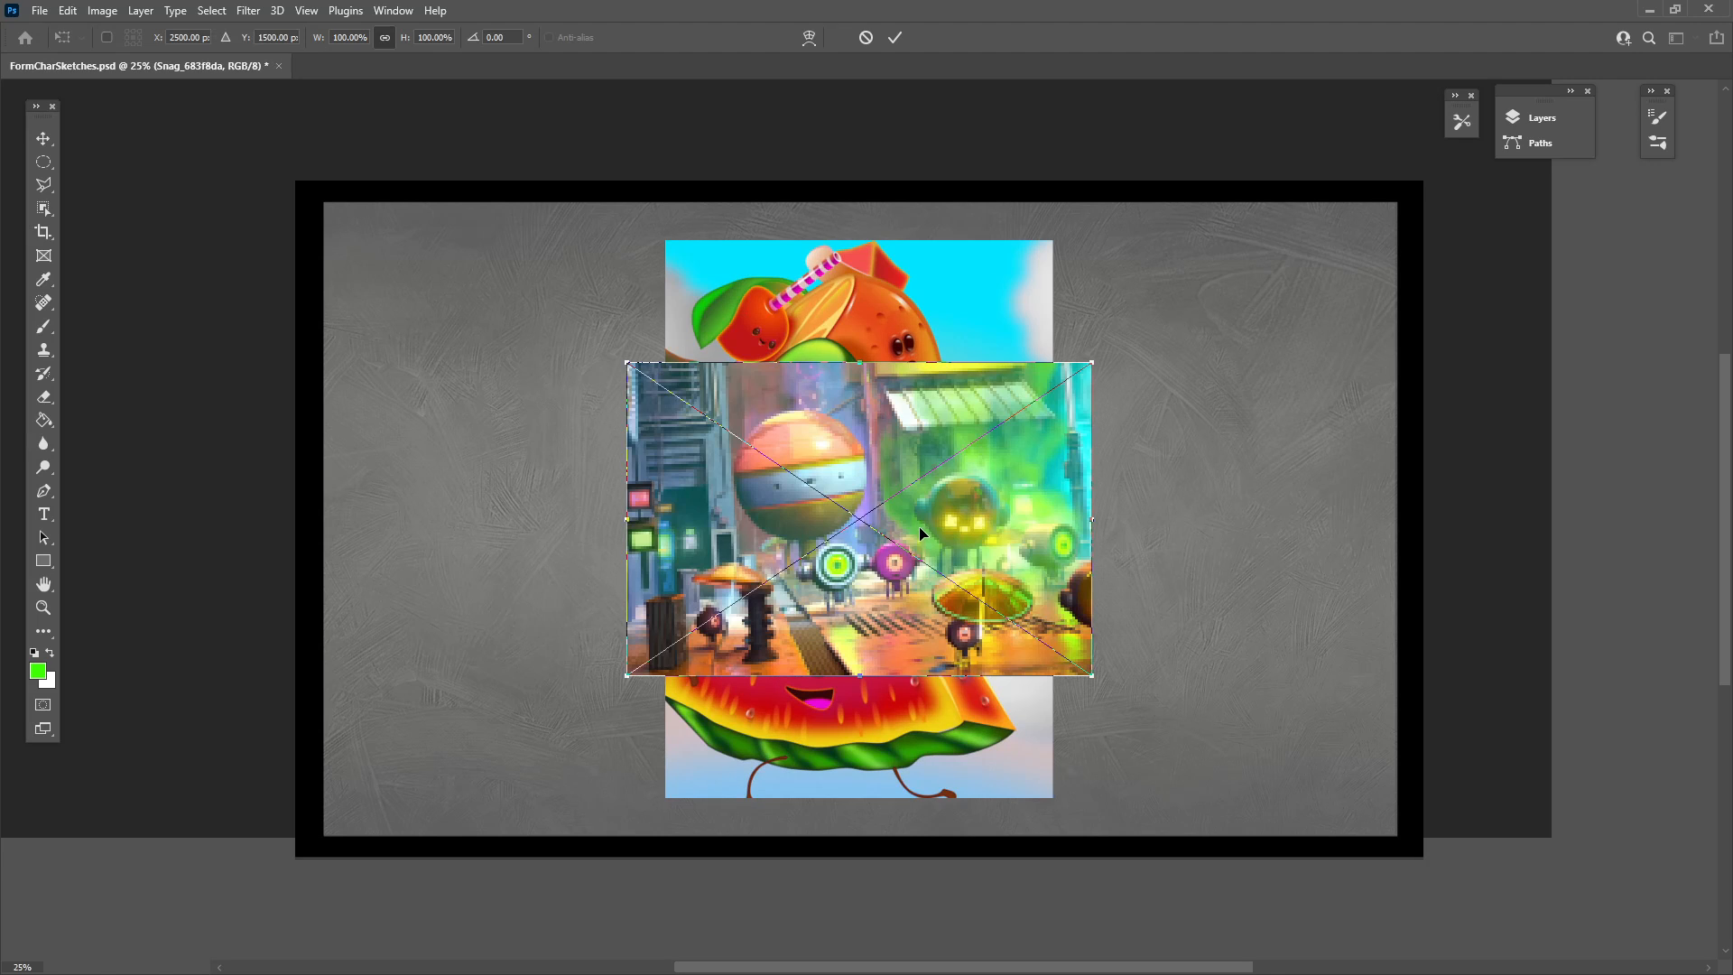
key(Return)
key(Return)
key(Return)
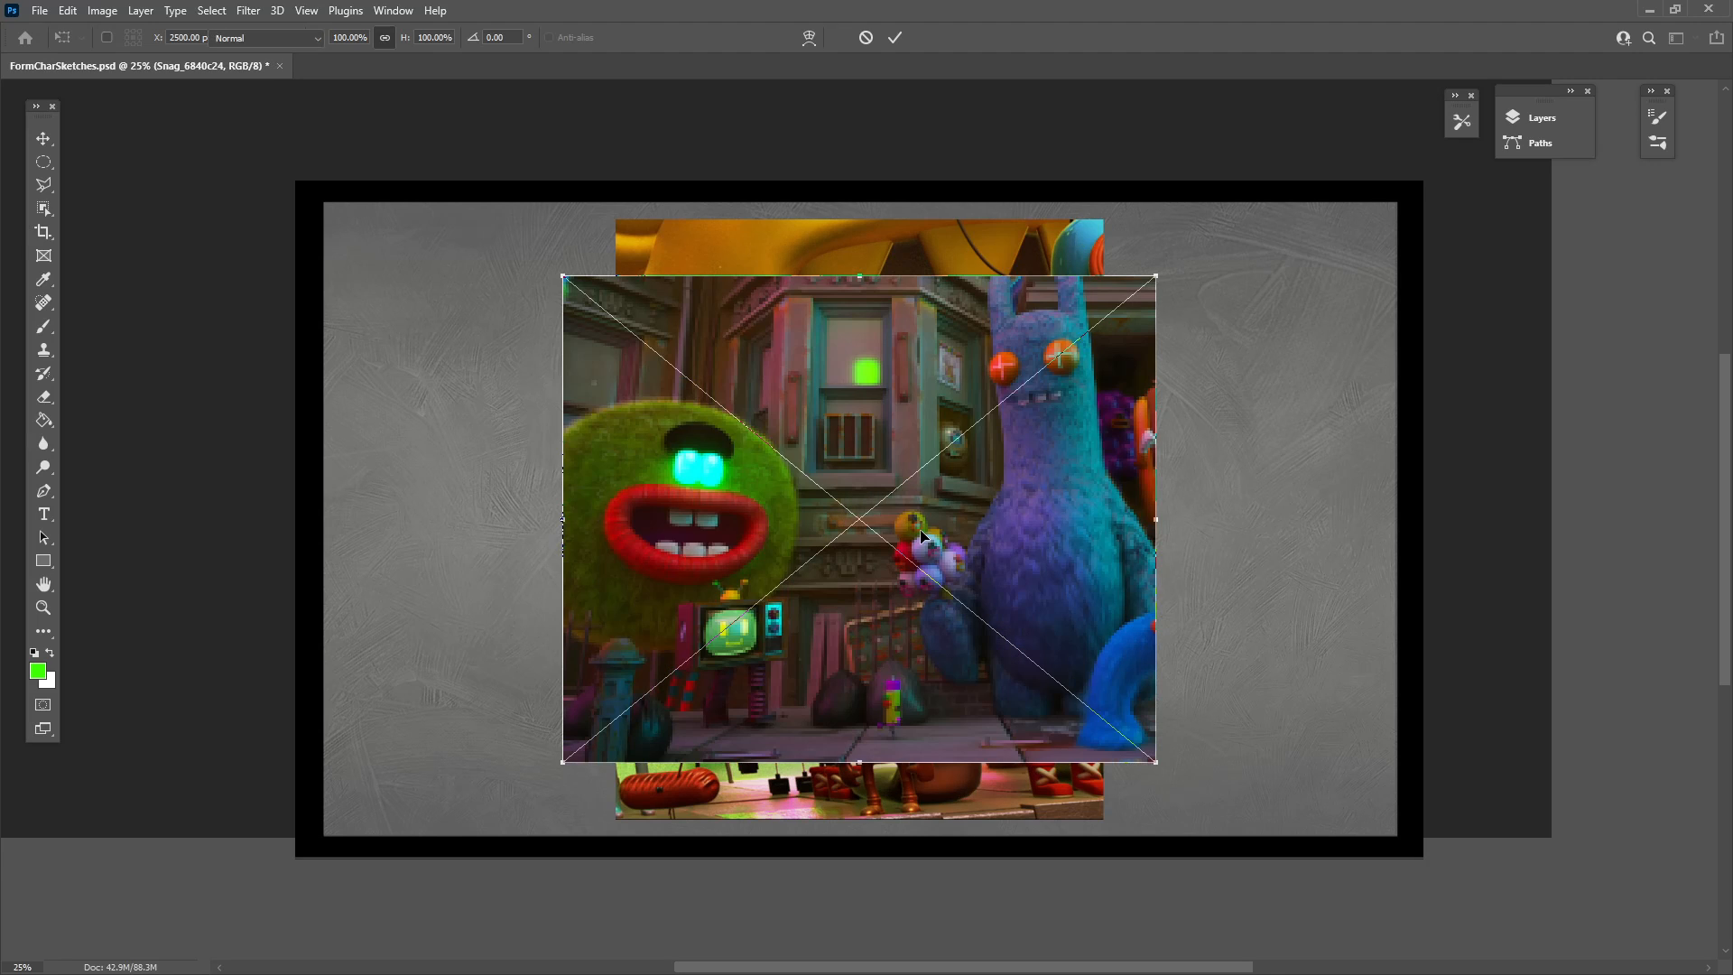
key(Return)
key(Return)
key(Return)
key(Return)
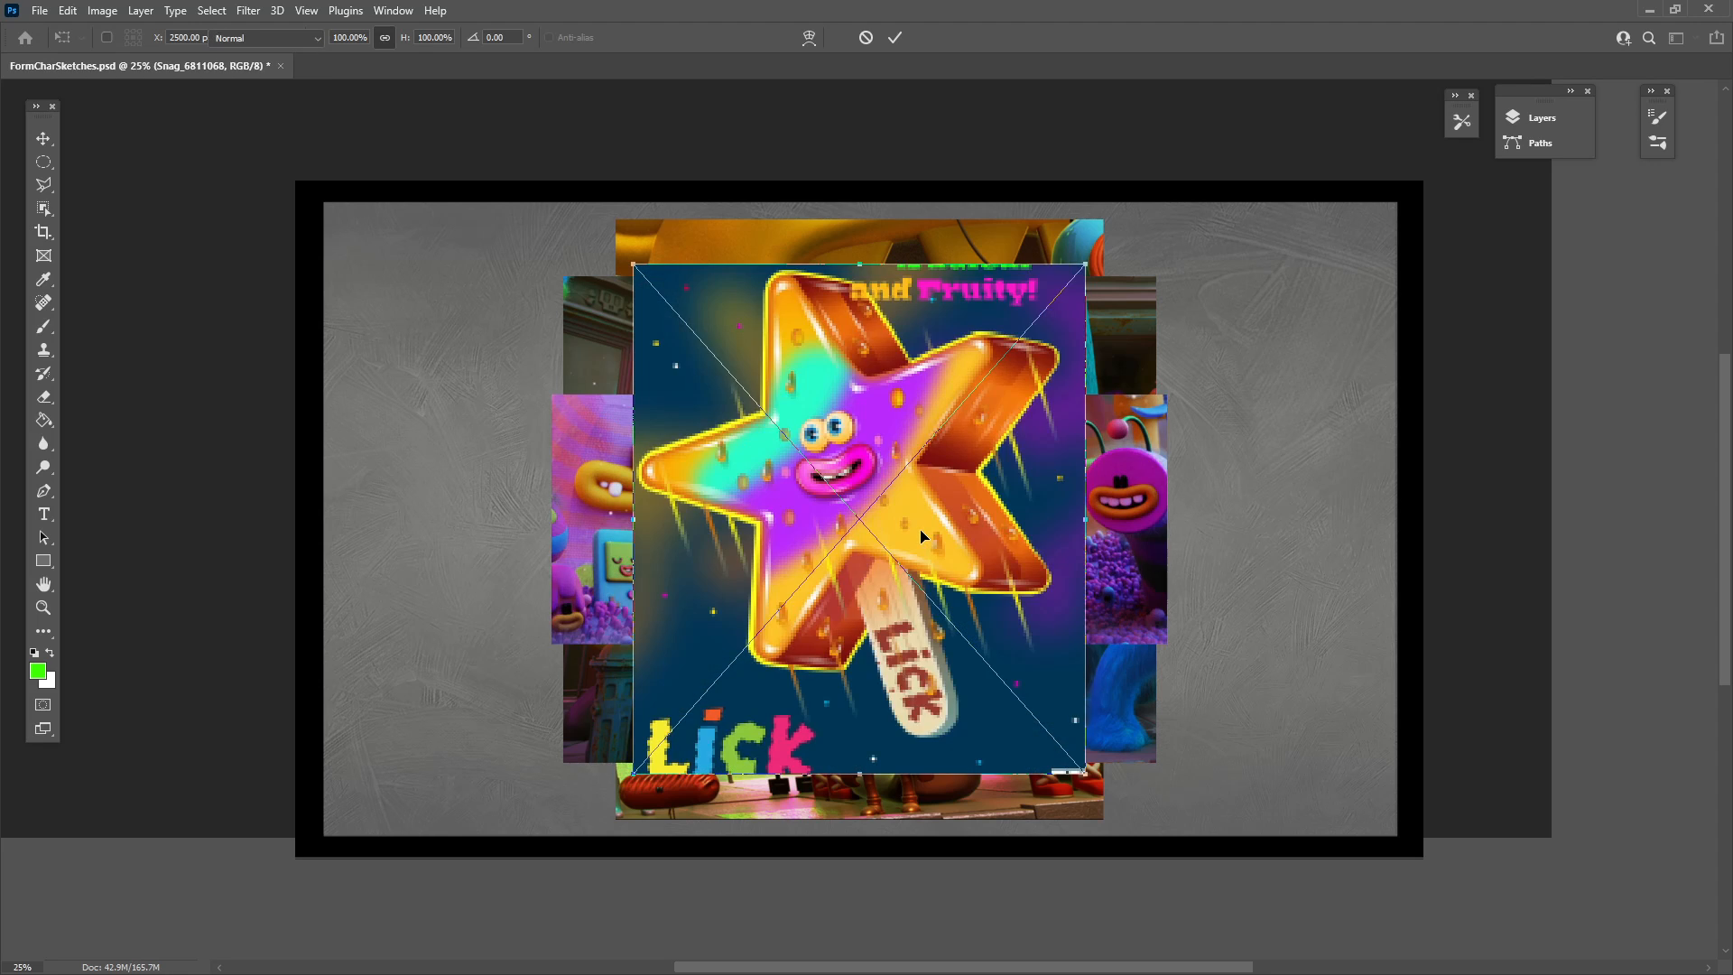
key(Return)
key(Return)
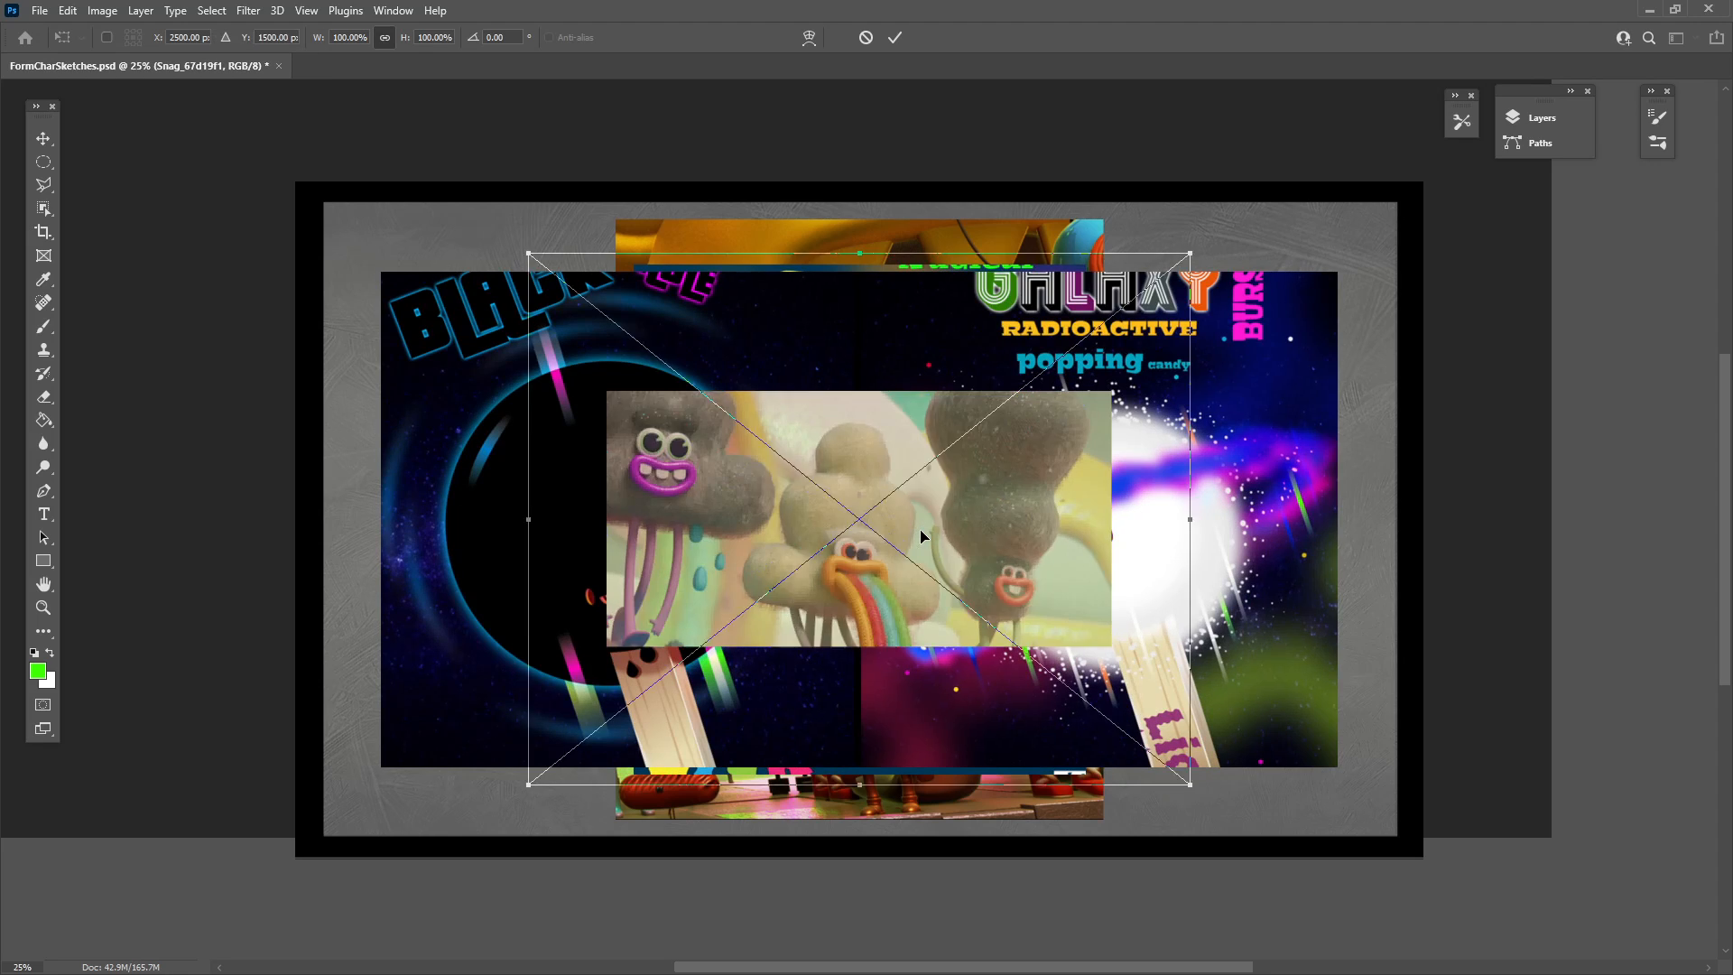
key(Return)
key(Return)
key(Return)
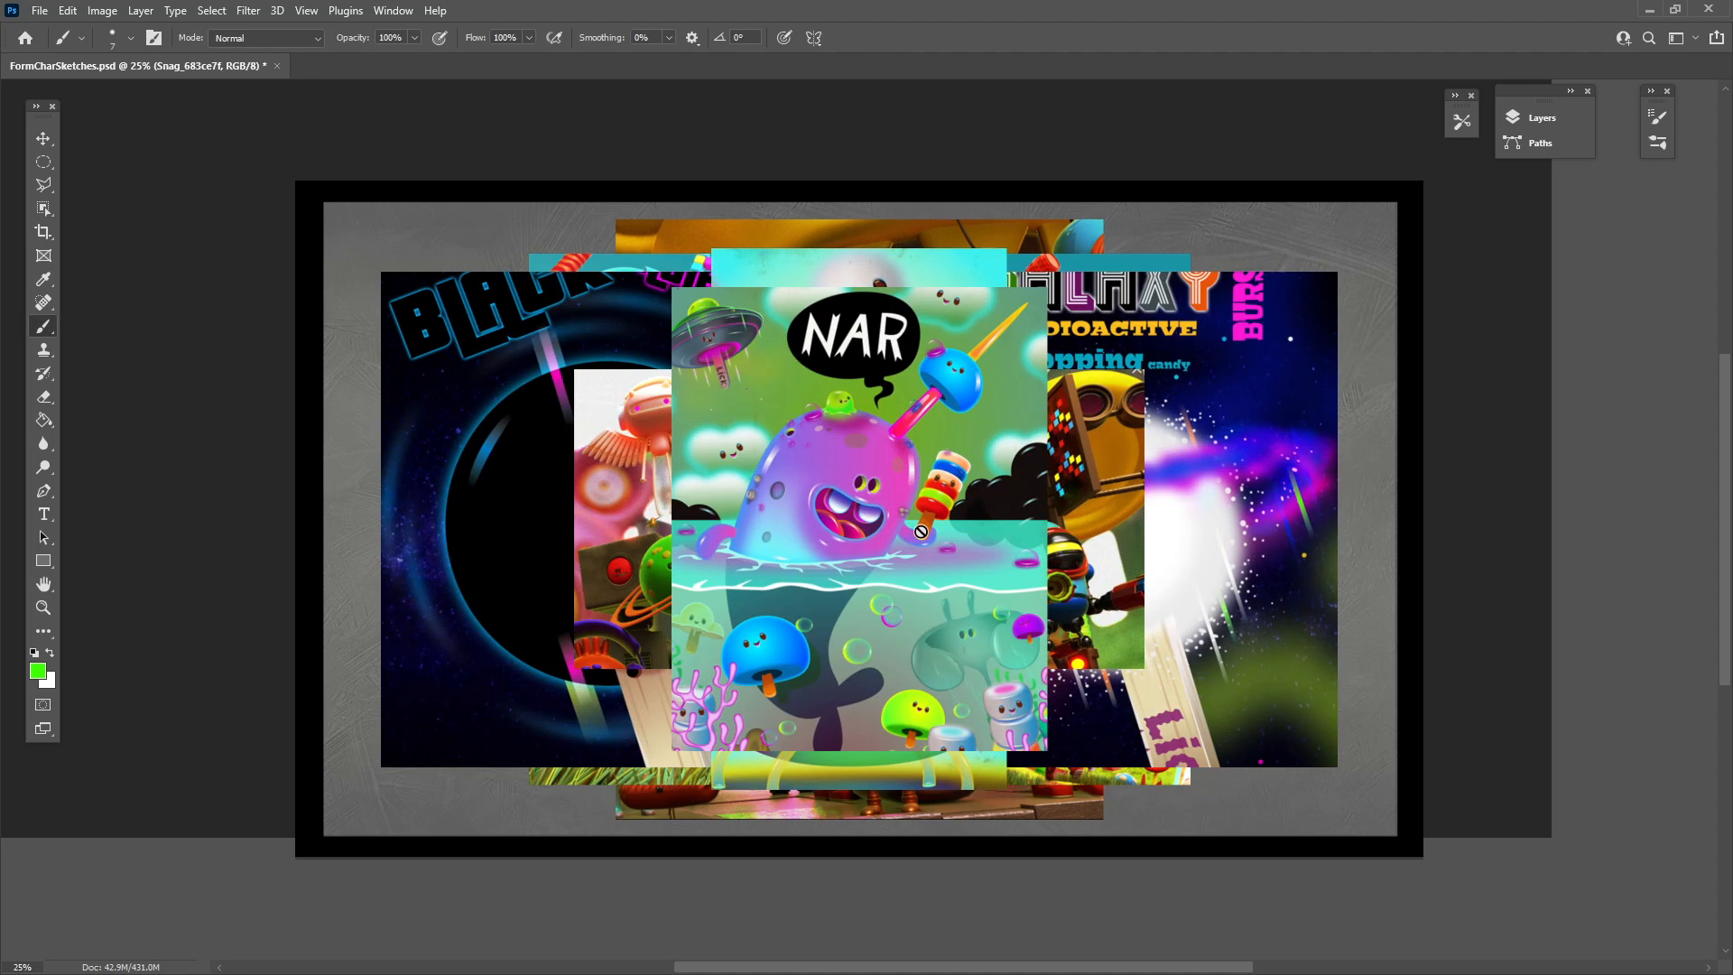
key(ctrl+minus)
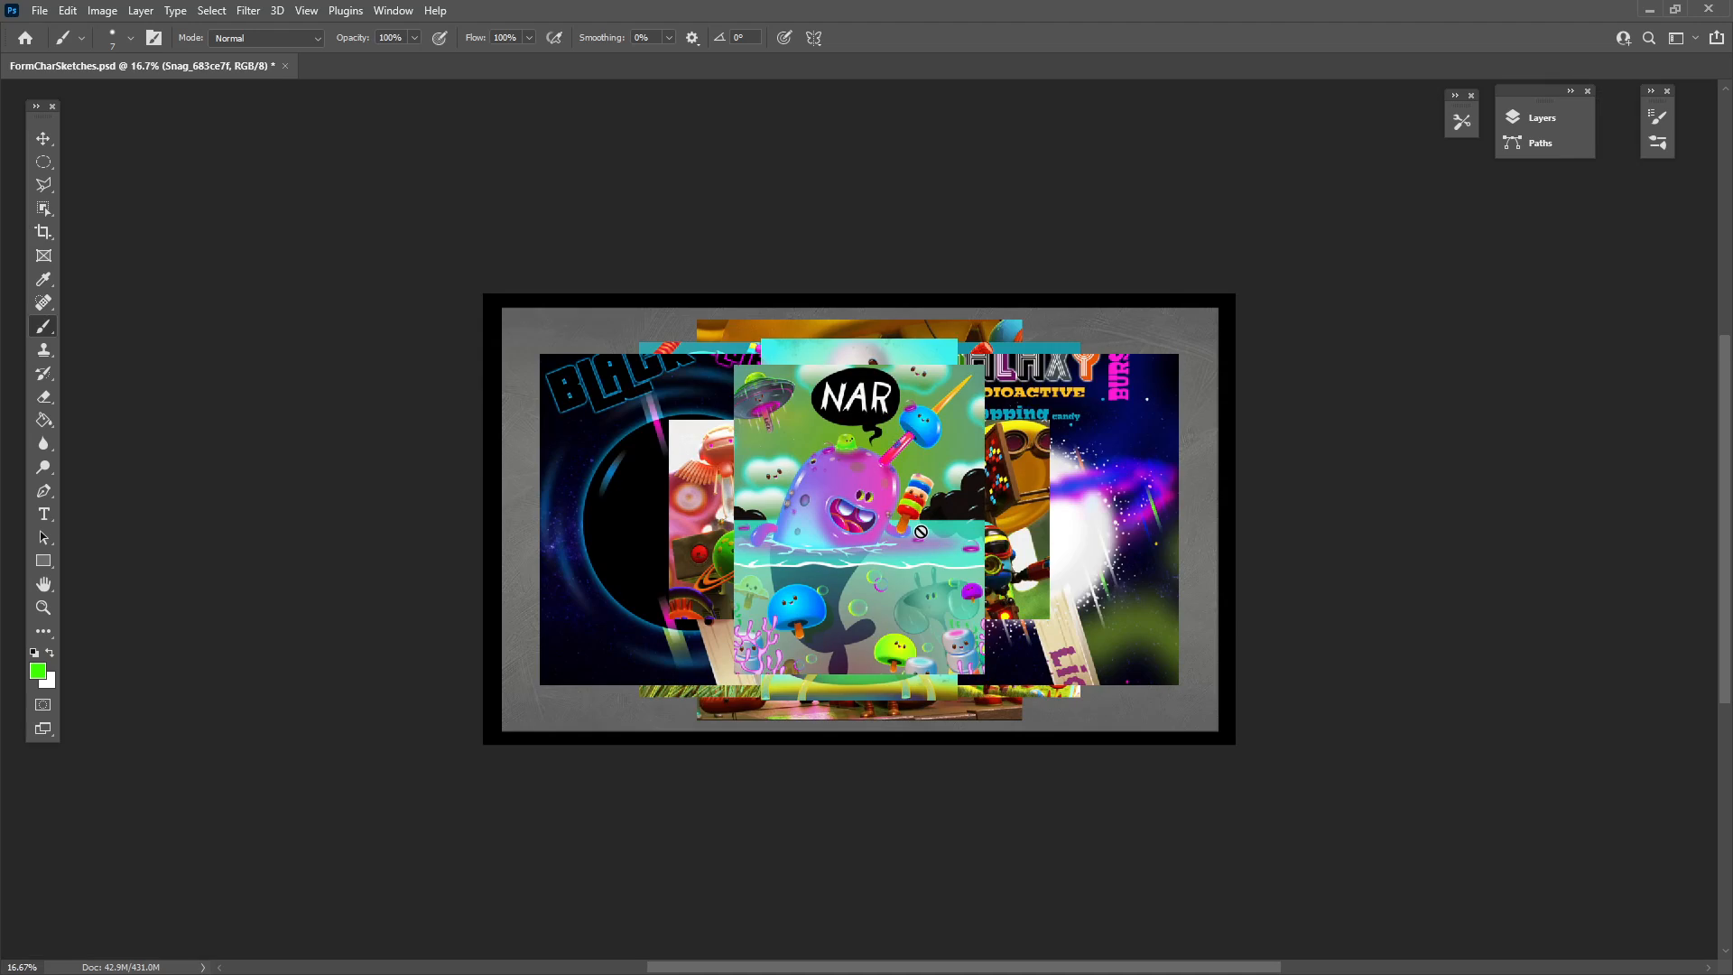
key(ctrl+plus)
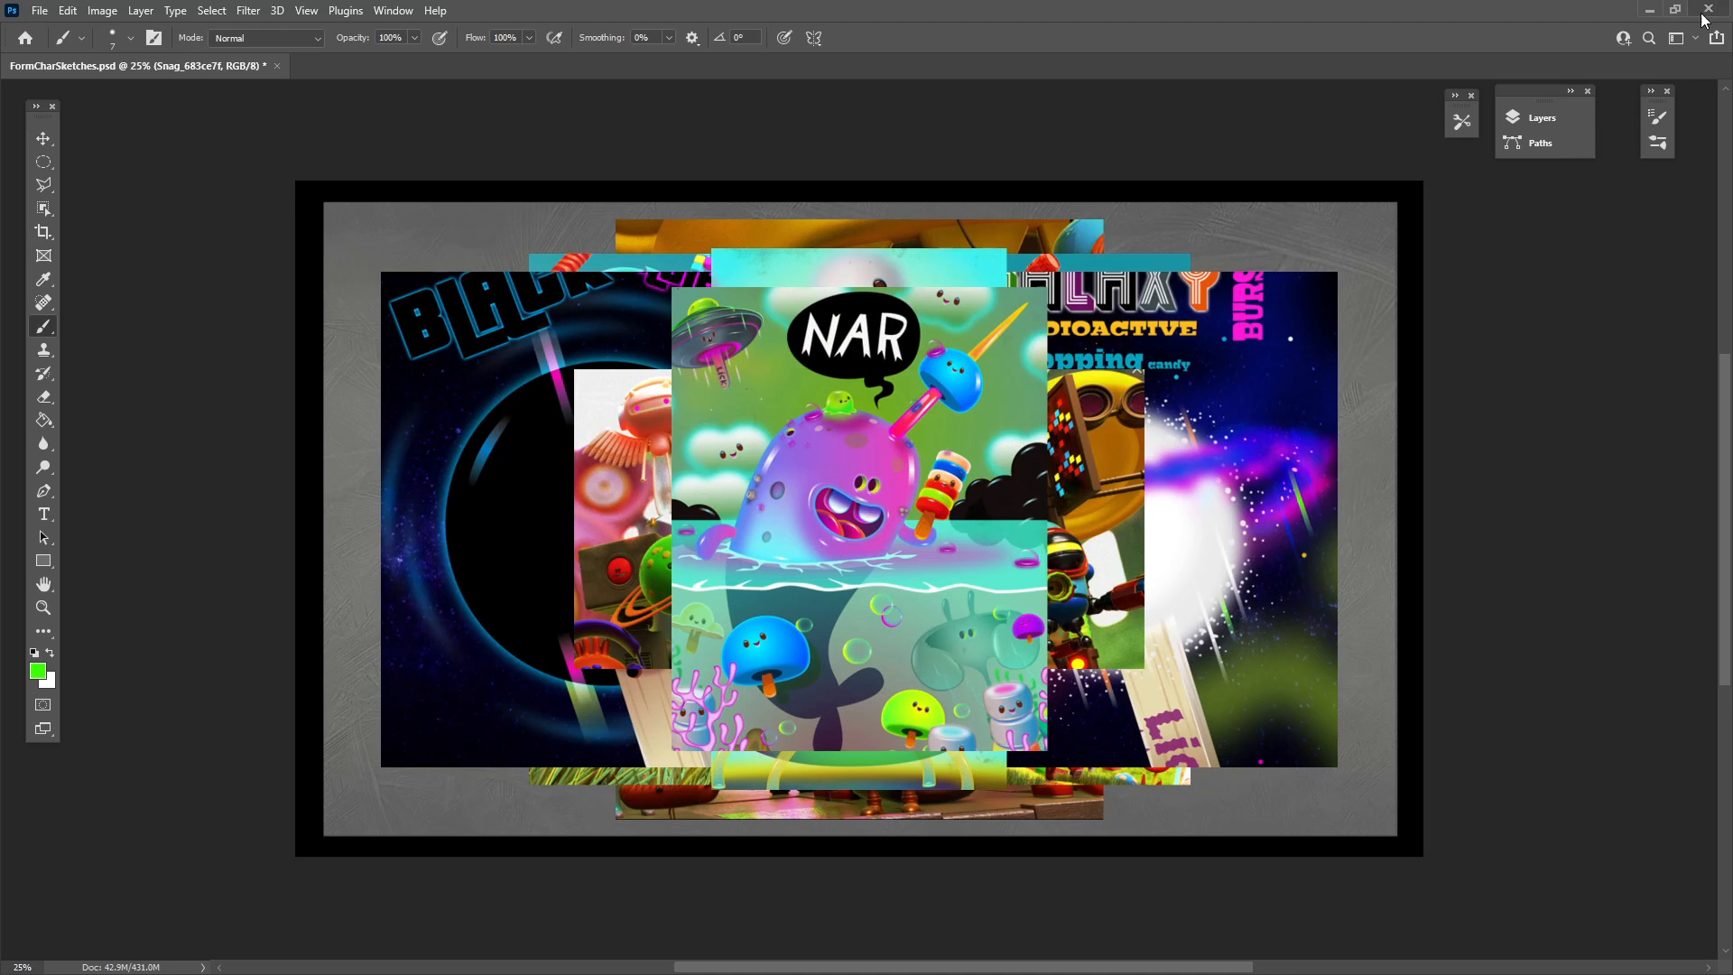
Show the layer list and use the Move tool to shift the NAR narwhal image toward the upper left of the stack.
click(1542, 116)
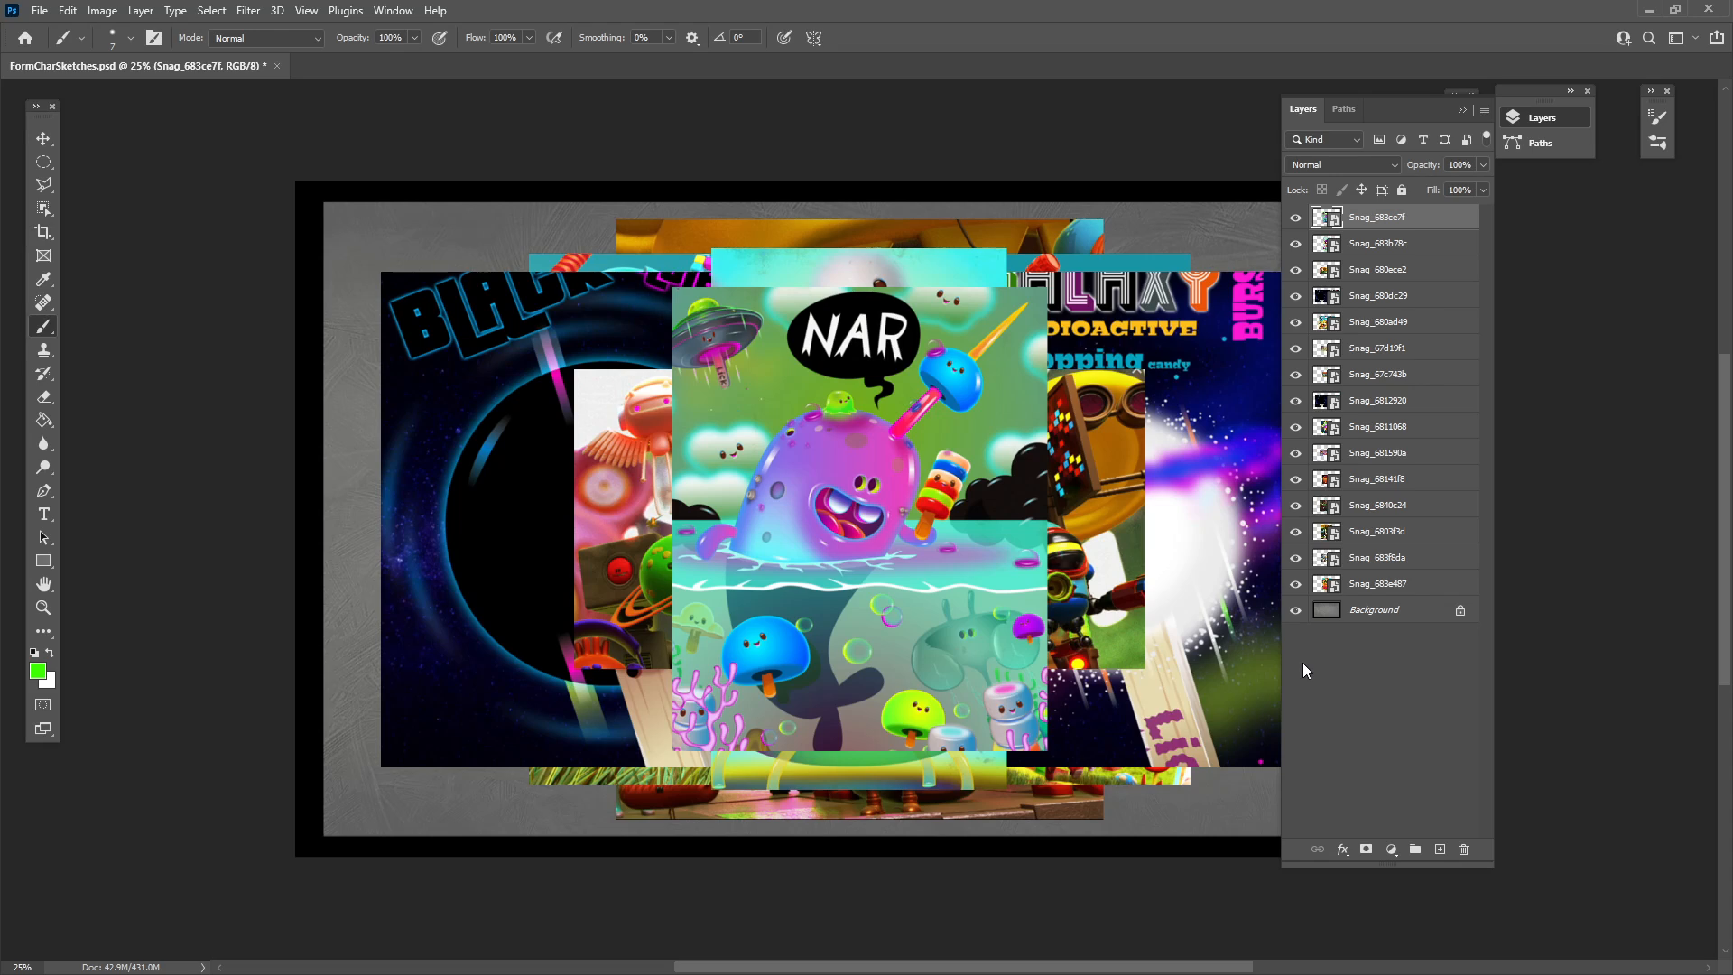
click(43, 138)
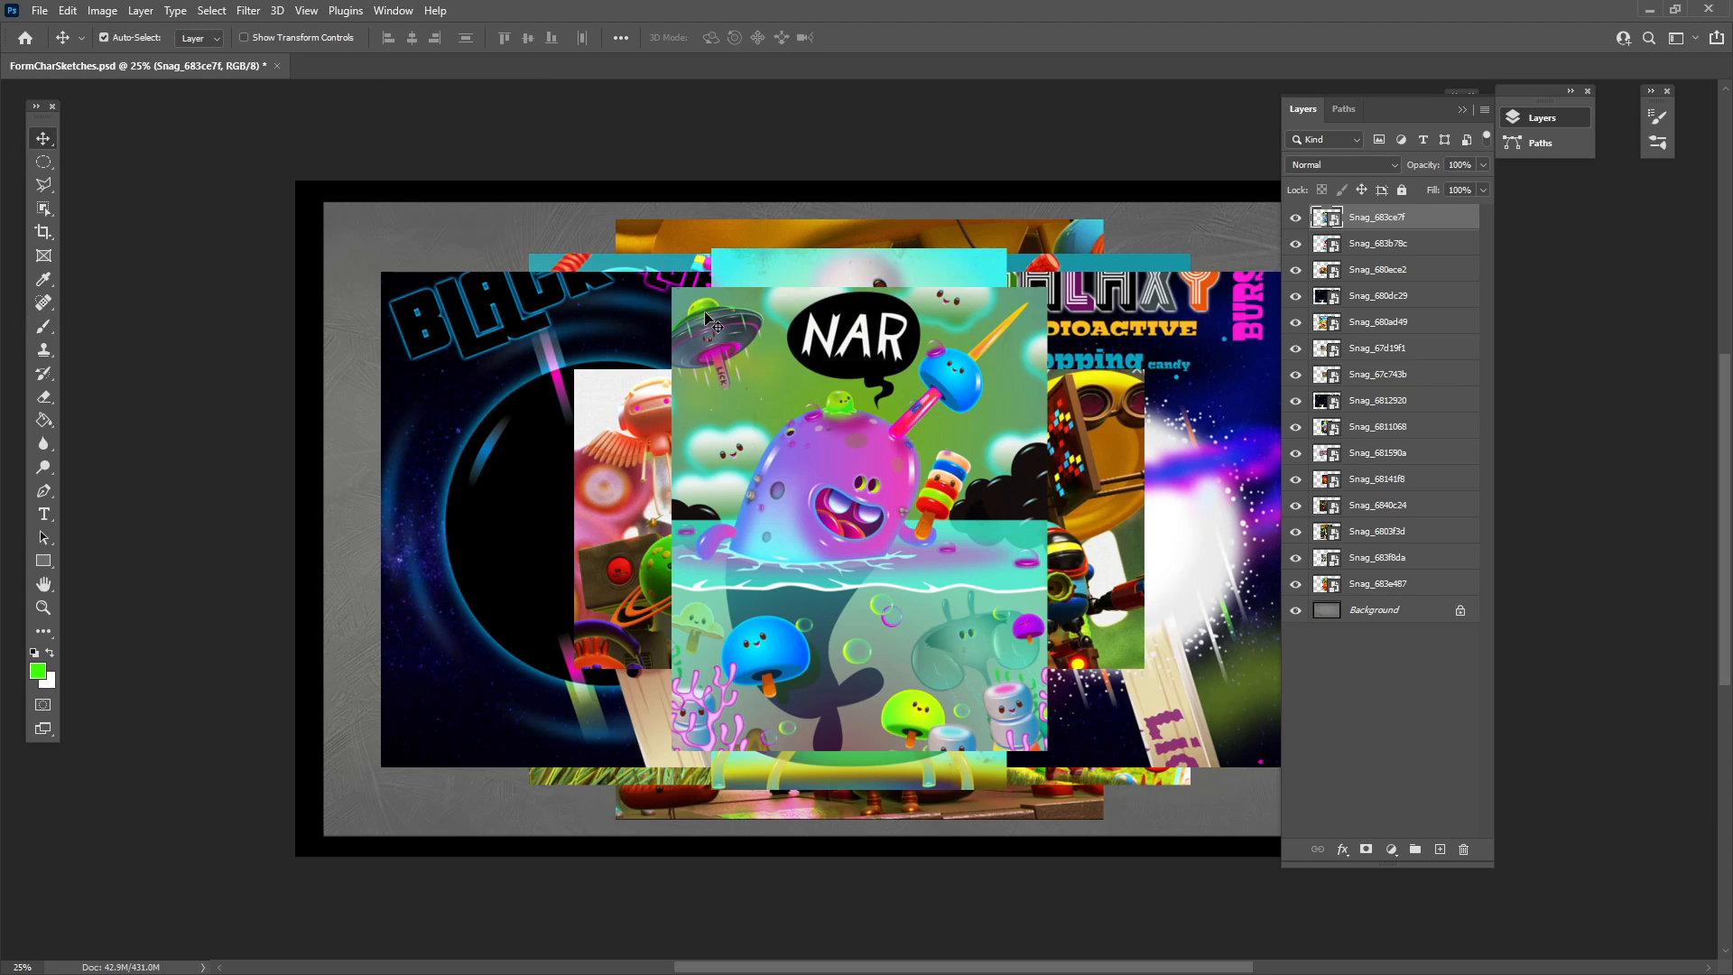
drag(822, 352, 658, 319)
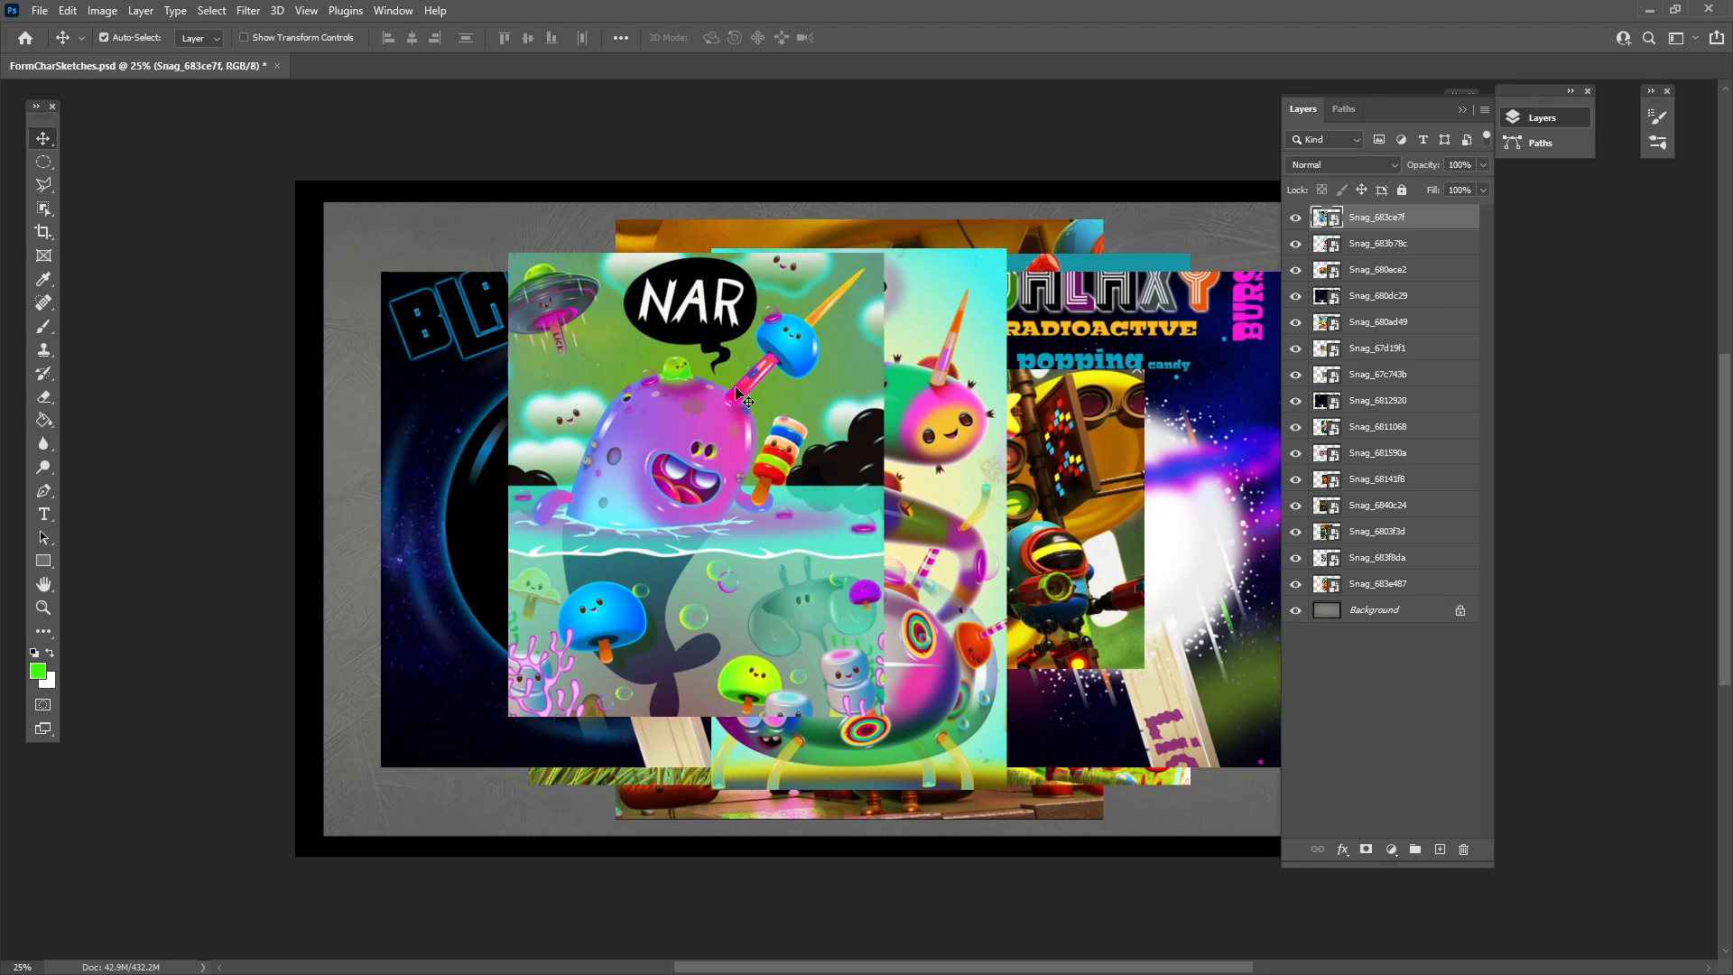
mouse_move(735, 397)
mouse_down()
mouse_move(806, 400)
mouse_move(703, 401)
mouse_up()
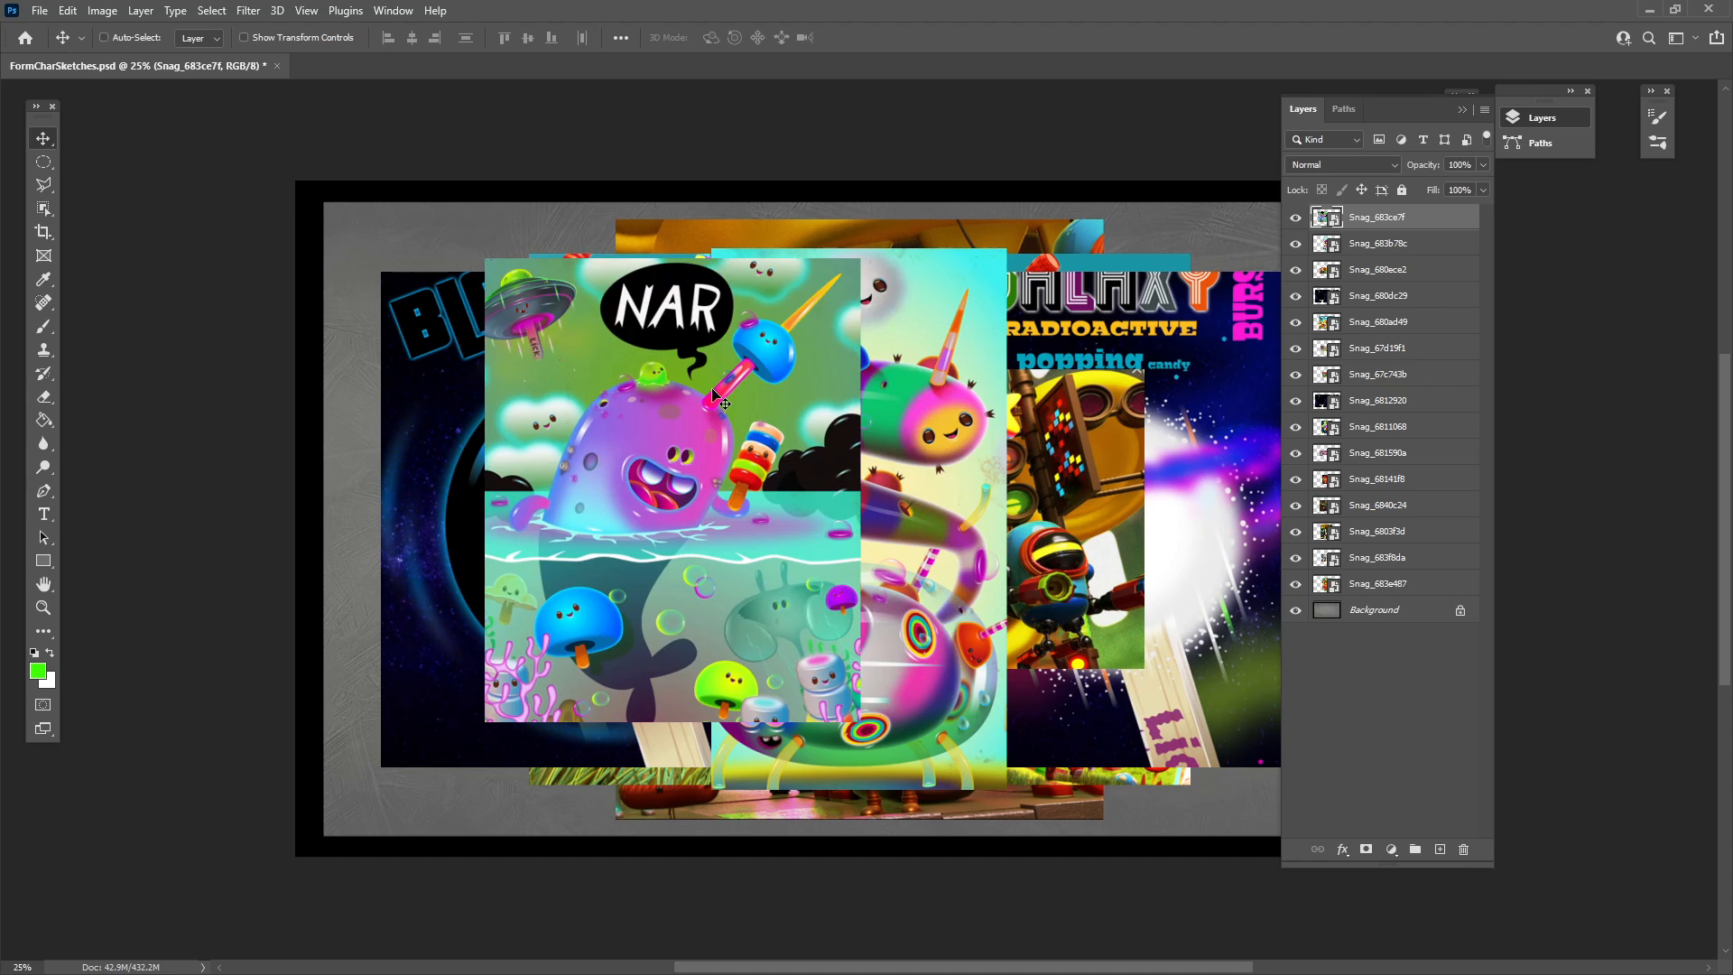
Scale the NAR narwhal image down to 59.76% and move it lower over the black hole artwork.
key(ctrl+t)
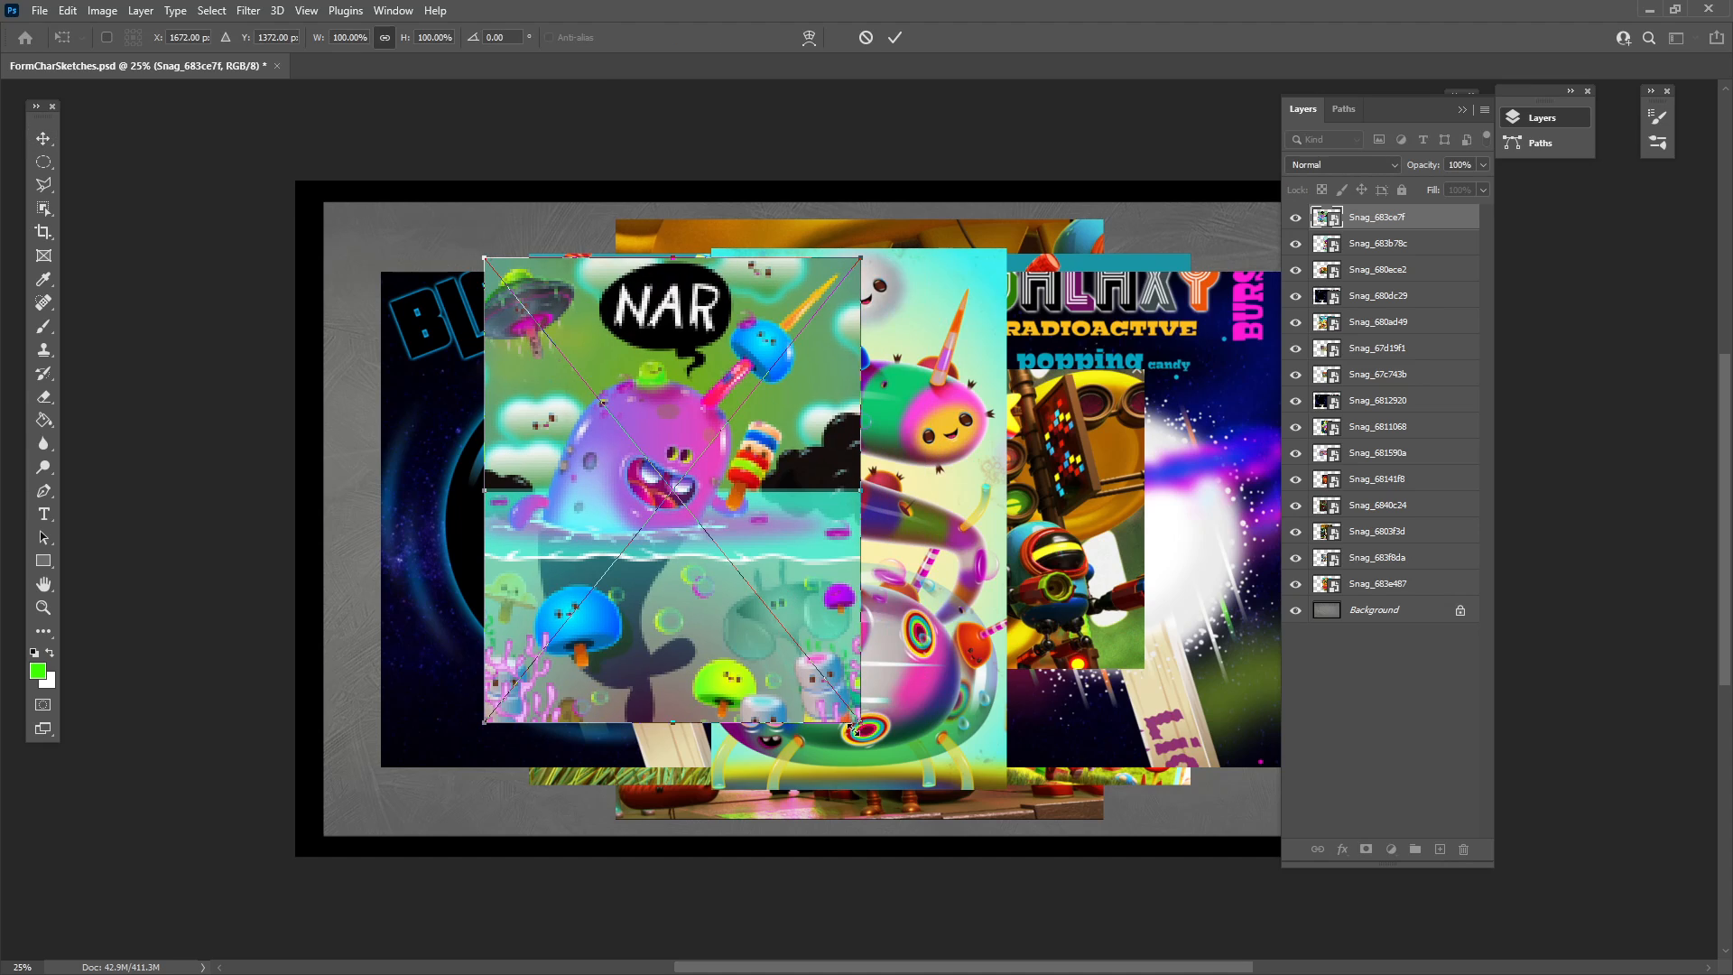
drag(855, 728, 694, 547)
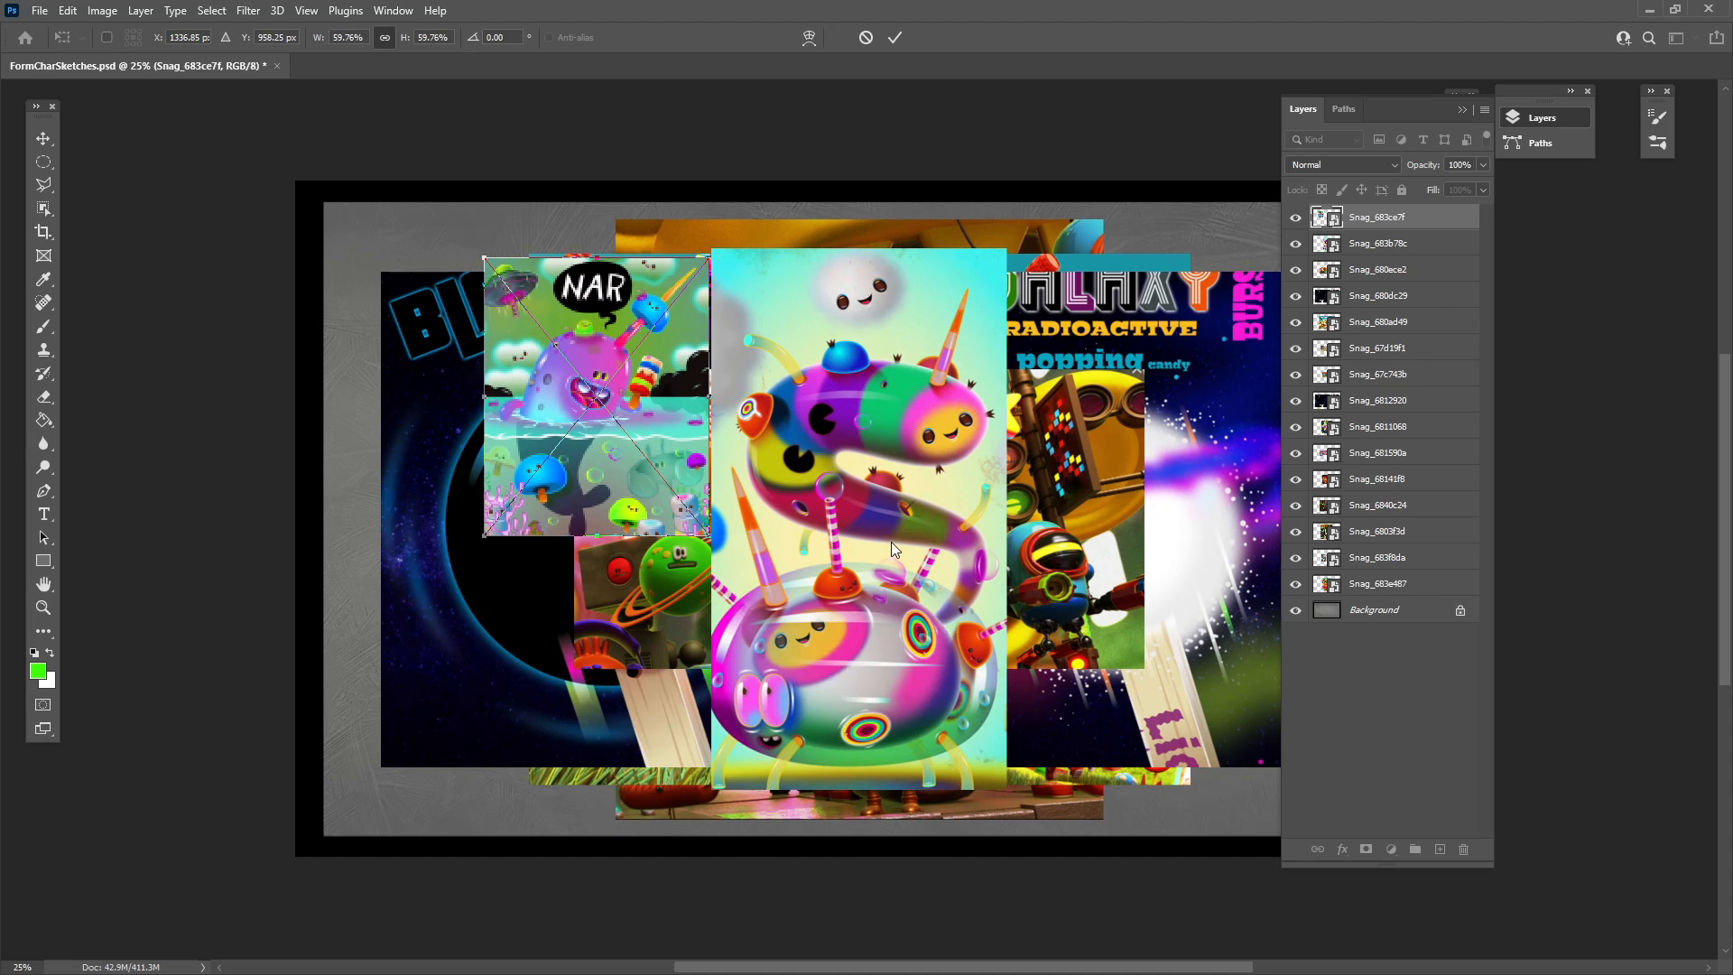
drag(620, 437, 576, 537)
key(Return)
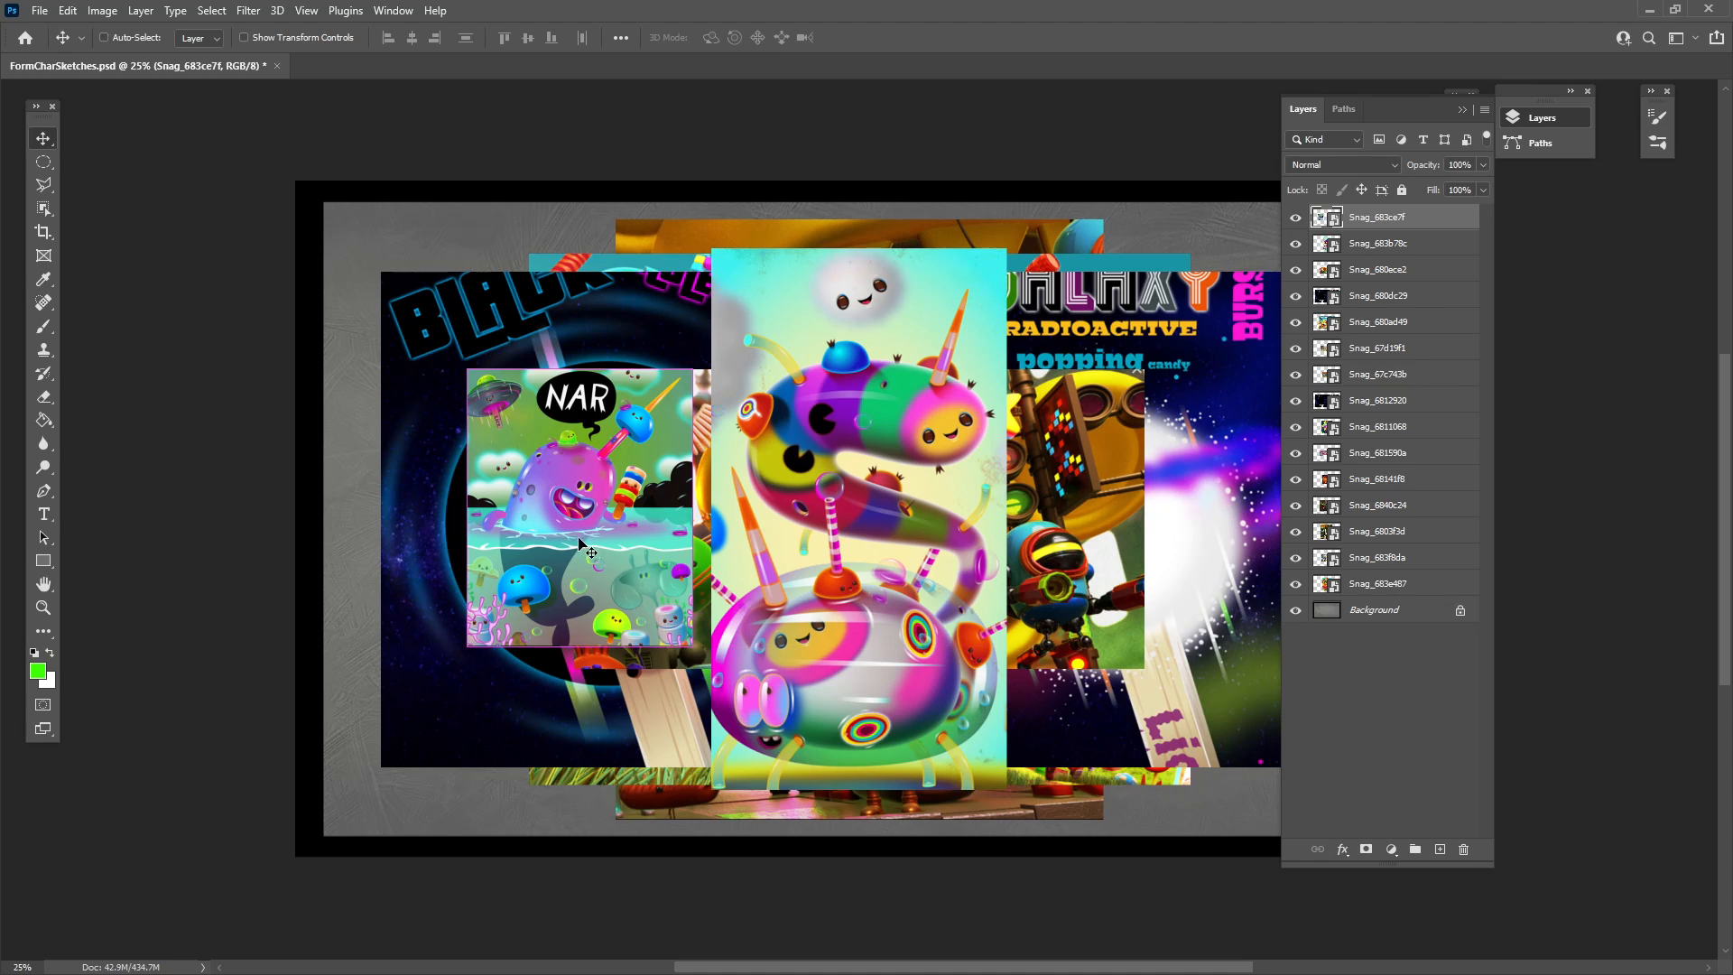
Enlarge the NAR image to nearly its original size and shift it slightly up and to the right.
key(ctrl+t)
drag(693, 643, 716, 605)
key(Return)
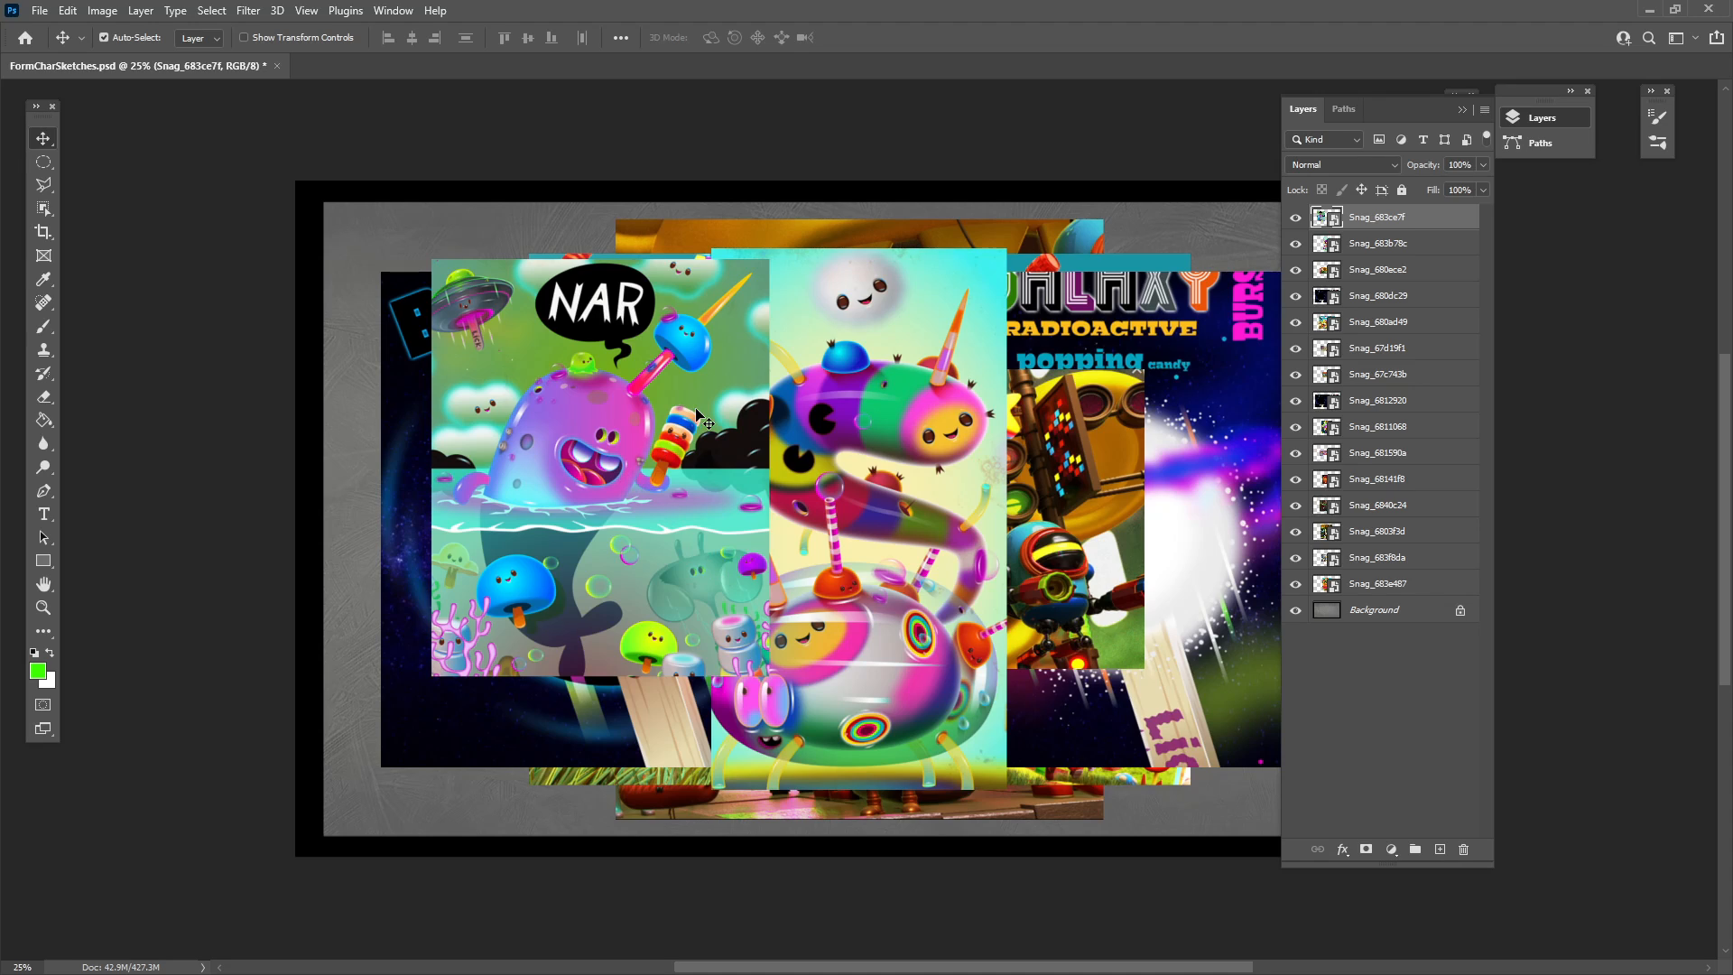
drag(694, 458, 723, 429)
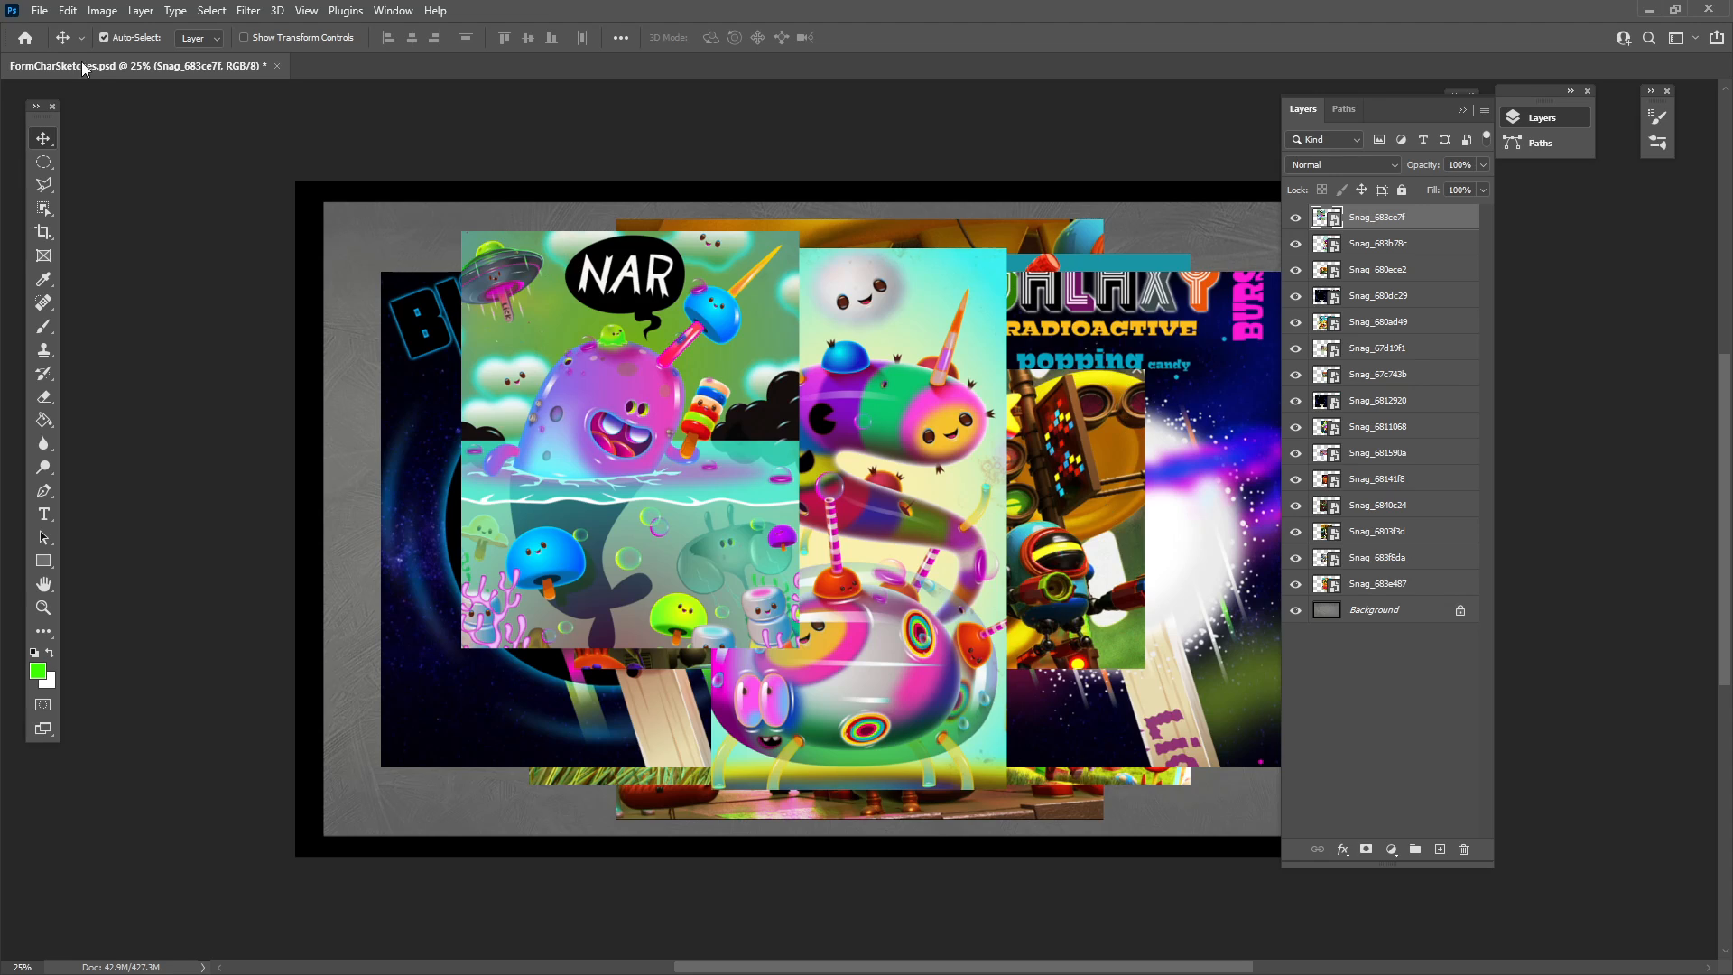
click(74, 11)
mouse_move(151, 430)
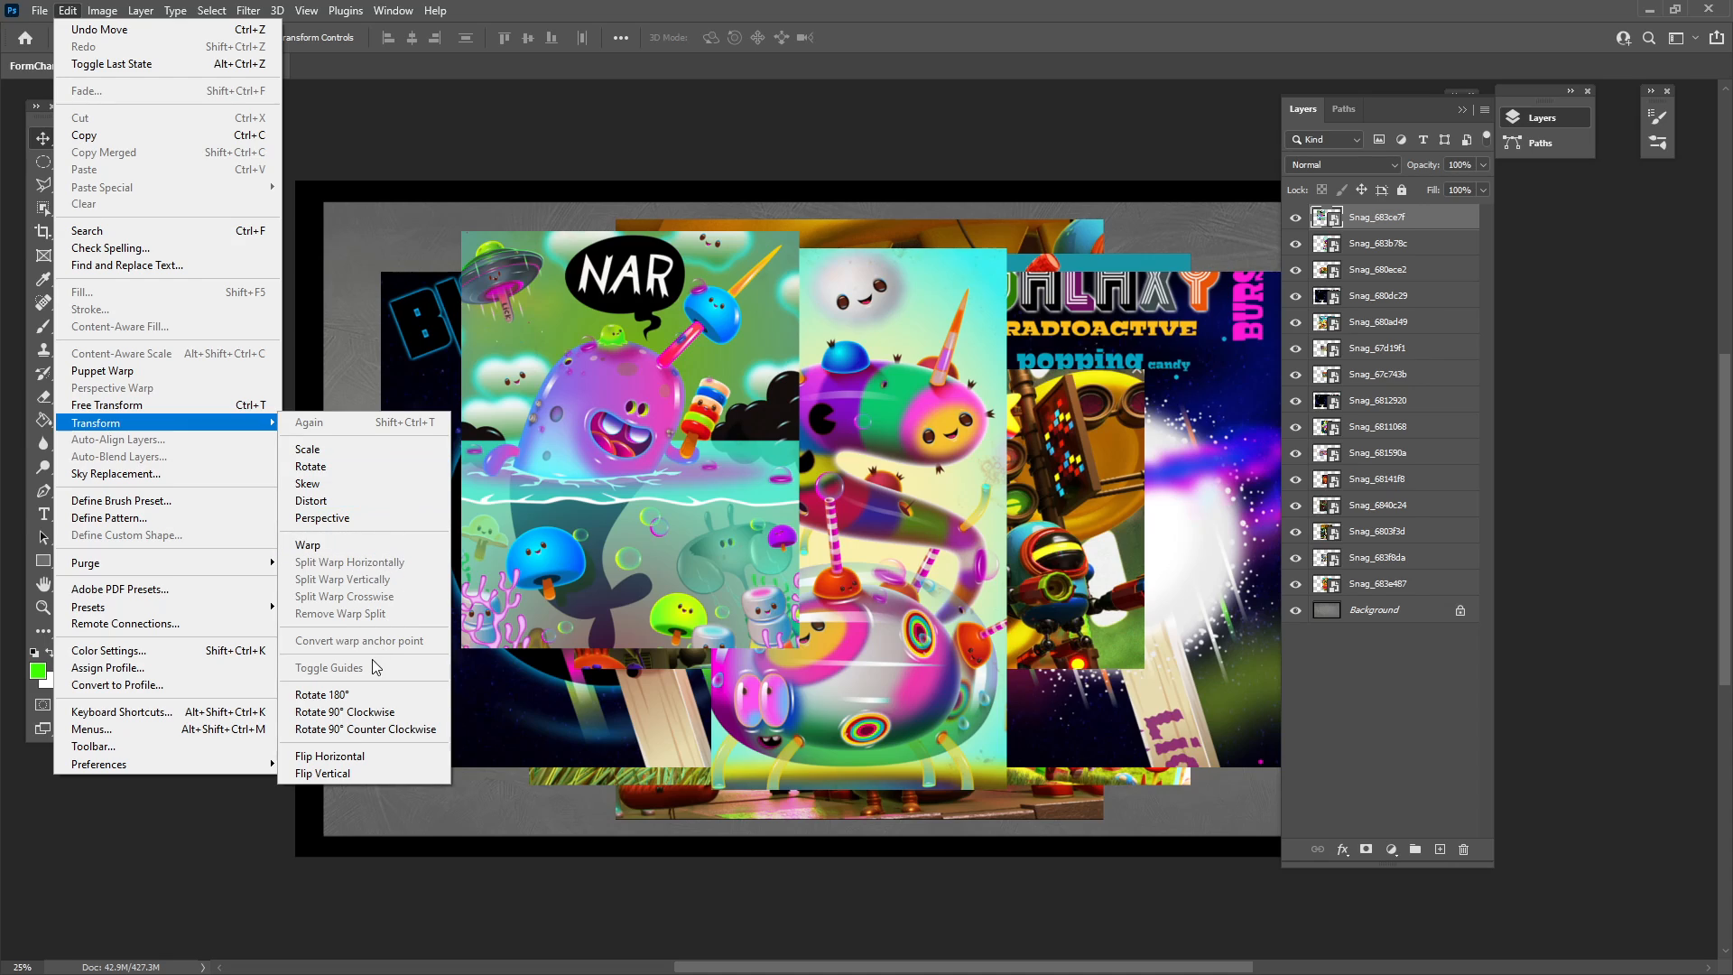
click(761, 492)
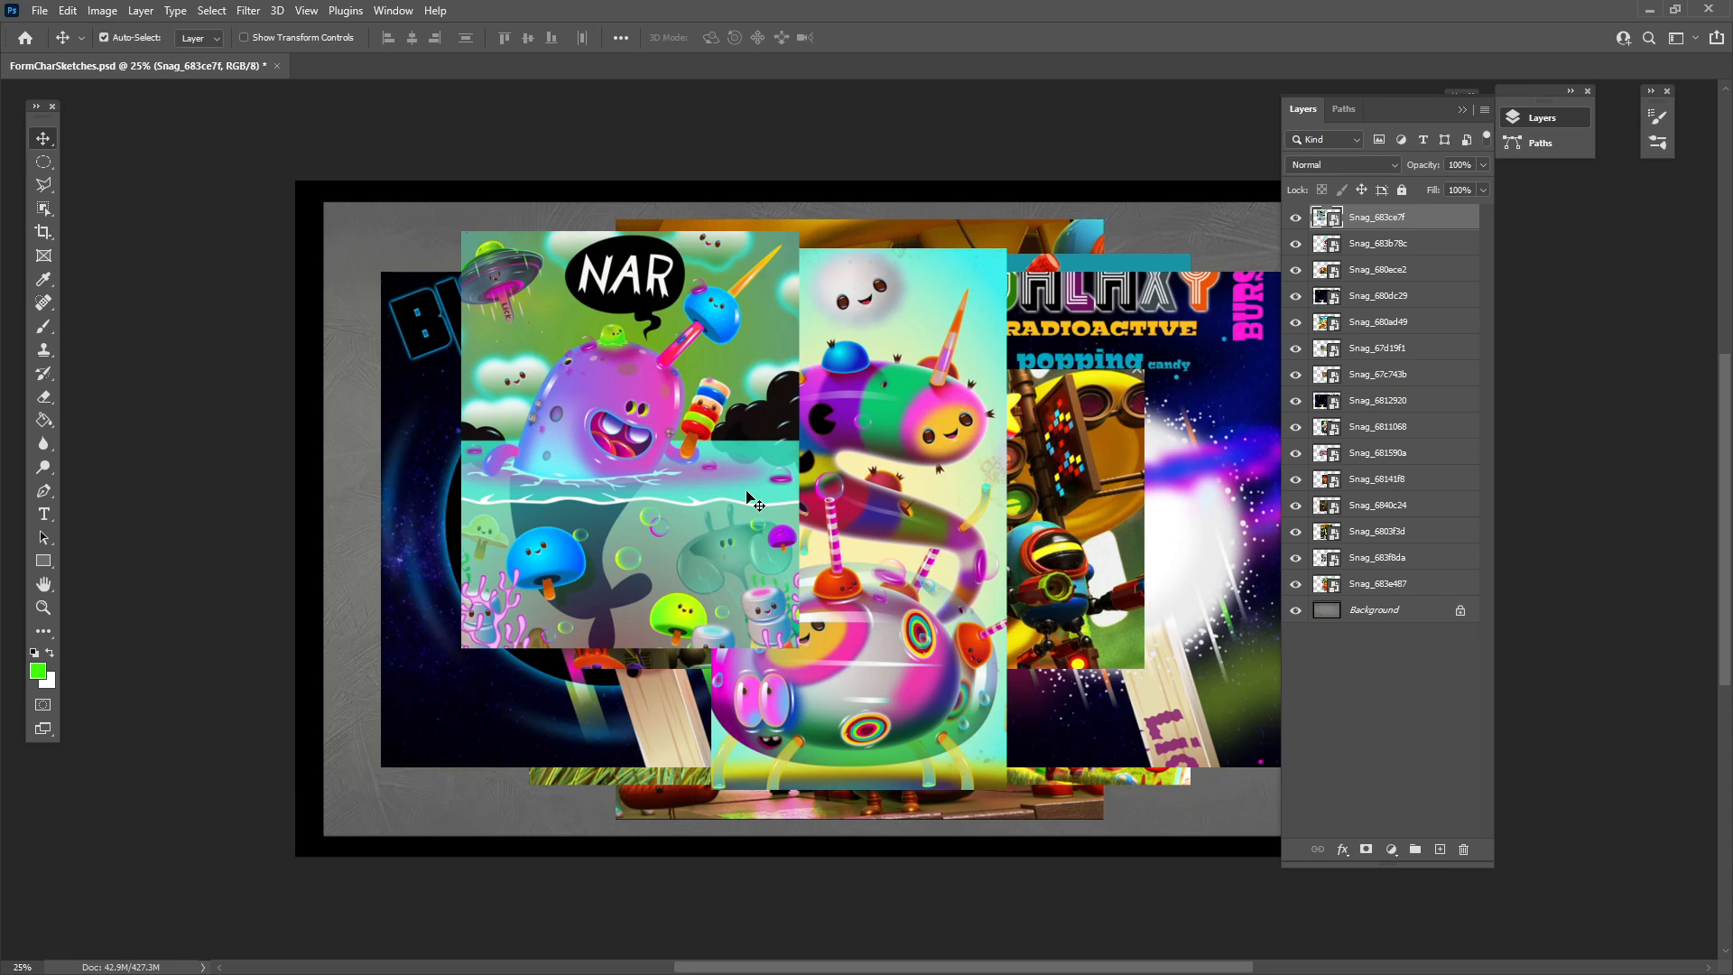
mouse_move(748, 495)
mouse_down()
mouse_move(827, 495)
mouse_move(744, 495)
mouse_up()
click(68, 10)
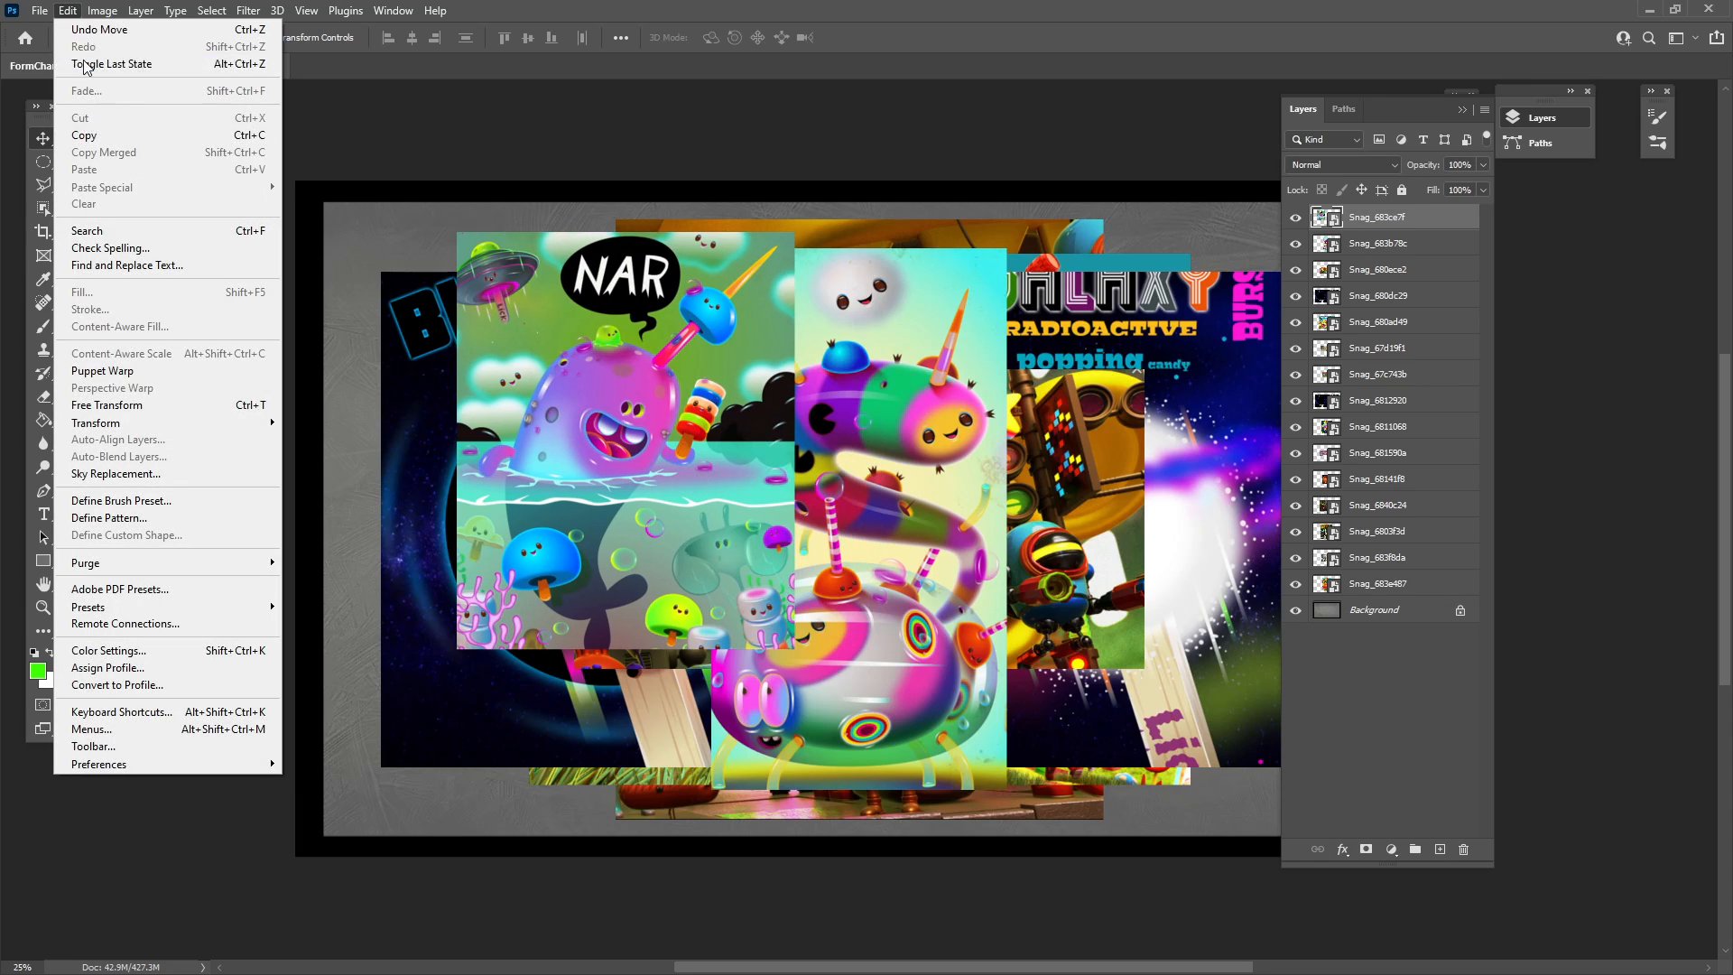
mouse_move(171, 422)
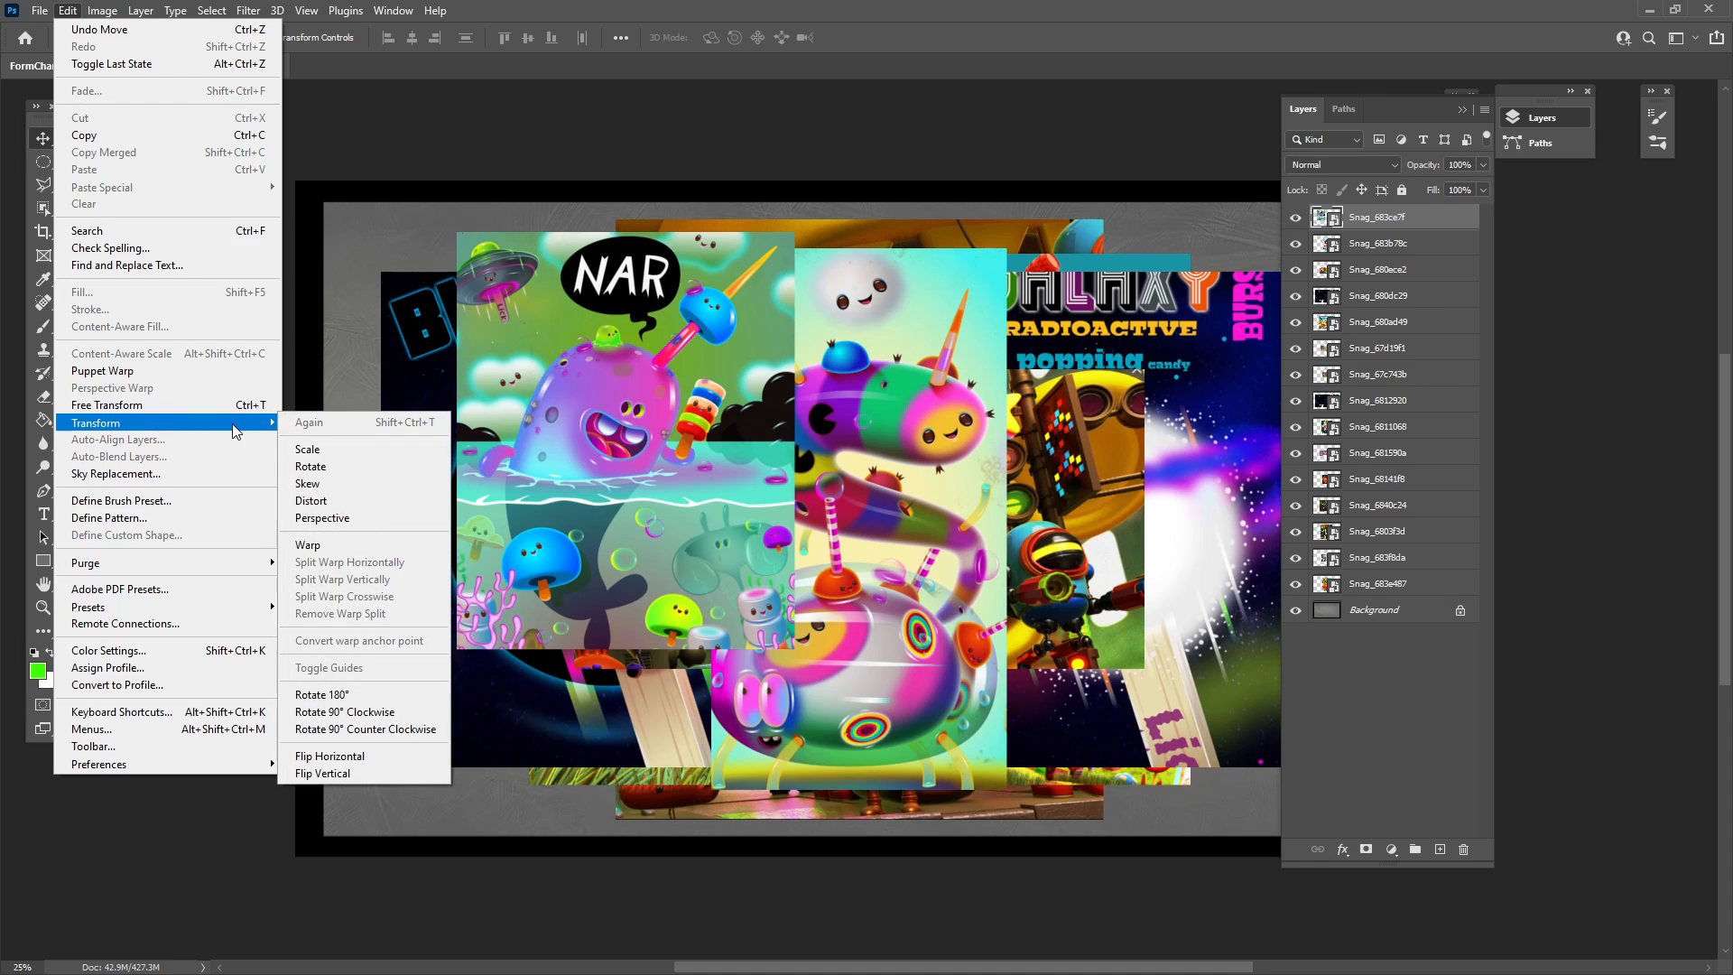
click(278, 11)
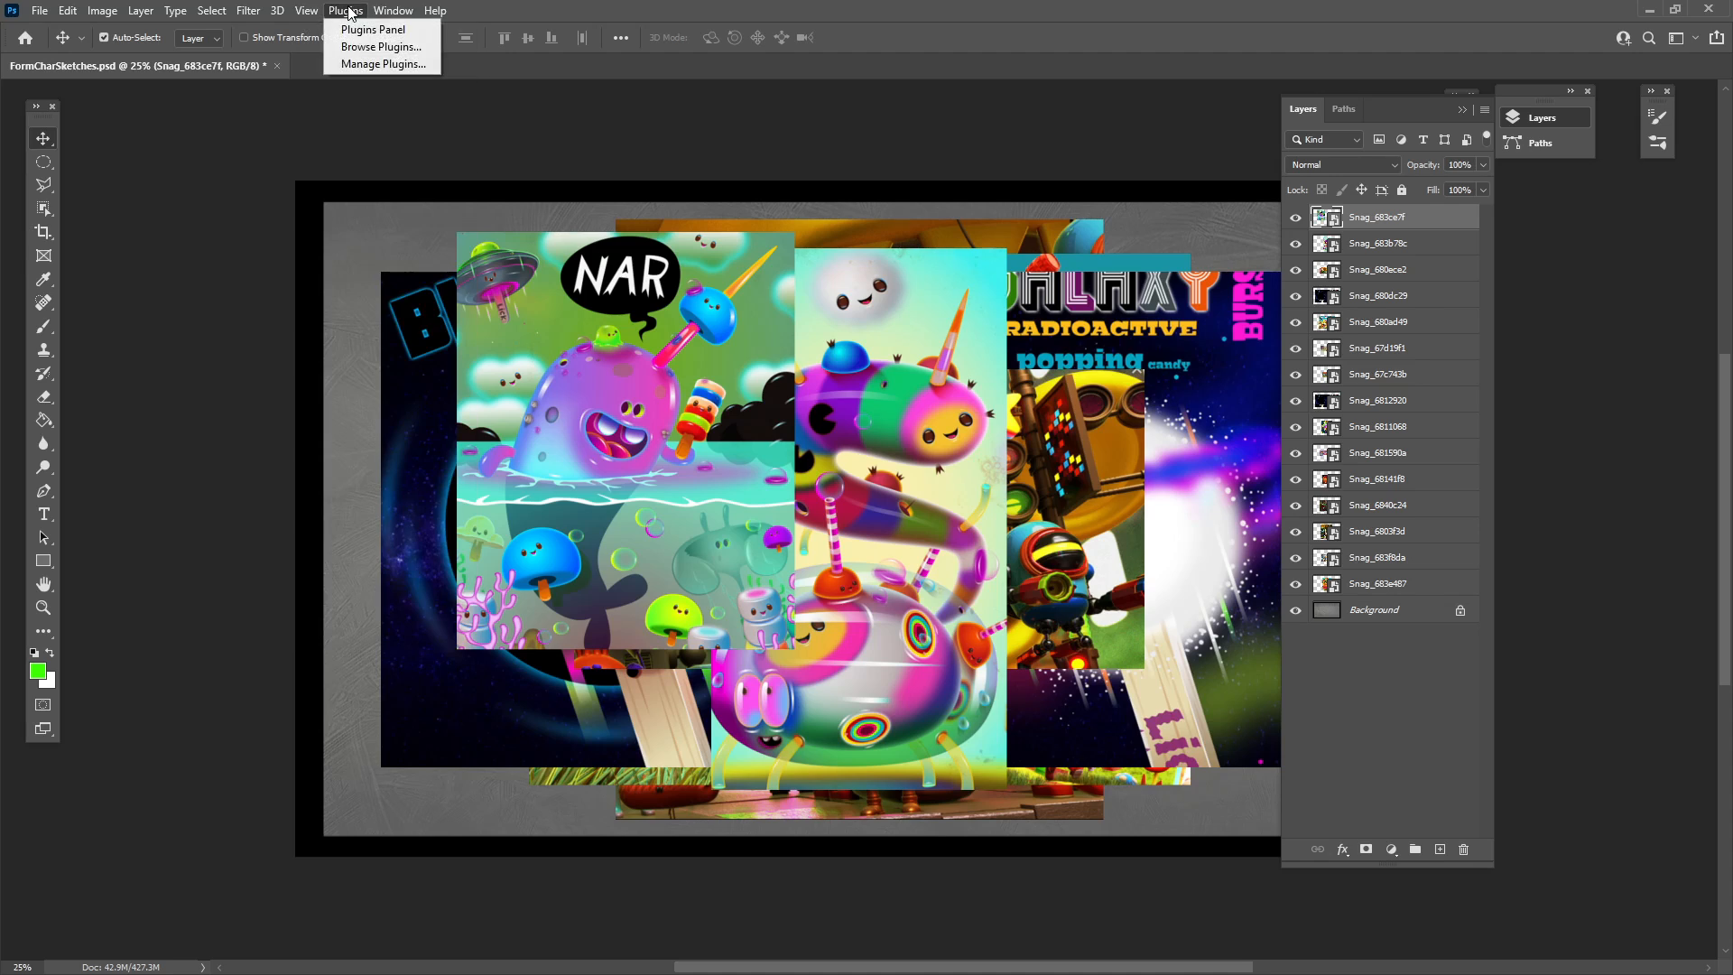
mouse_move(251, 11)
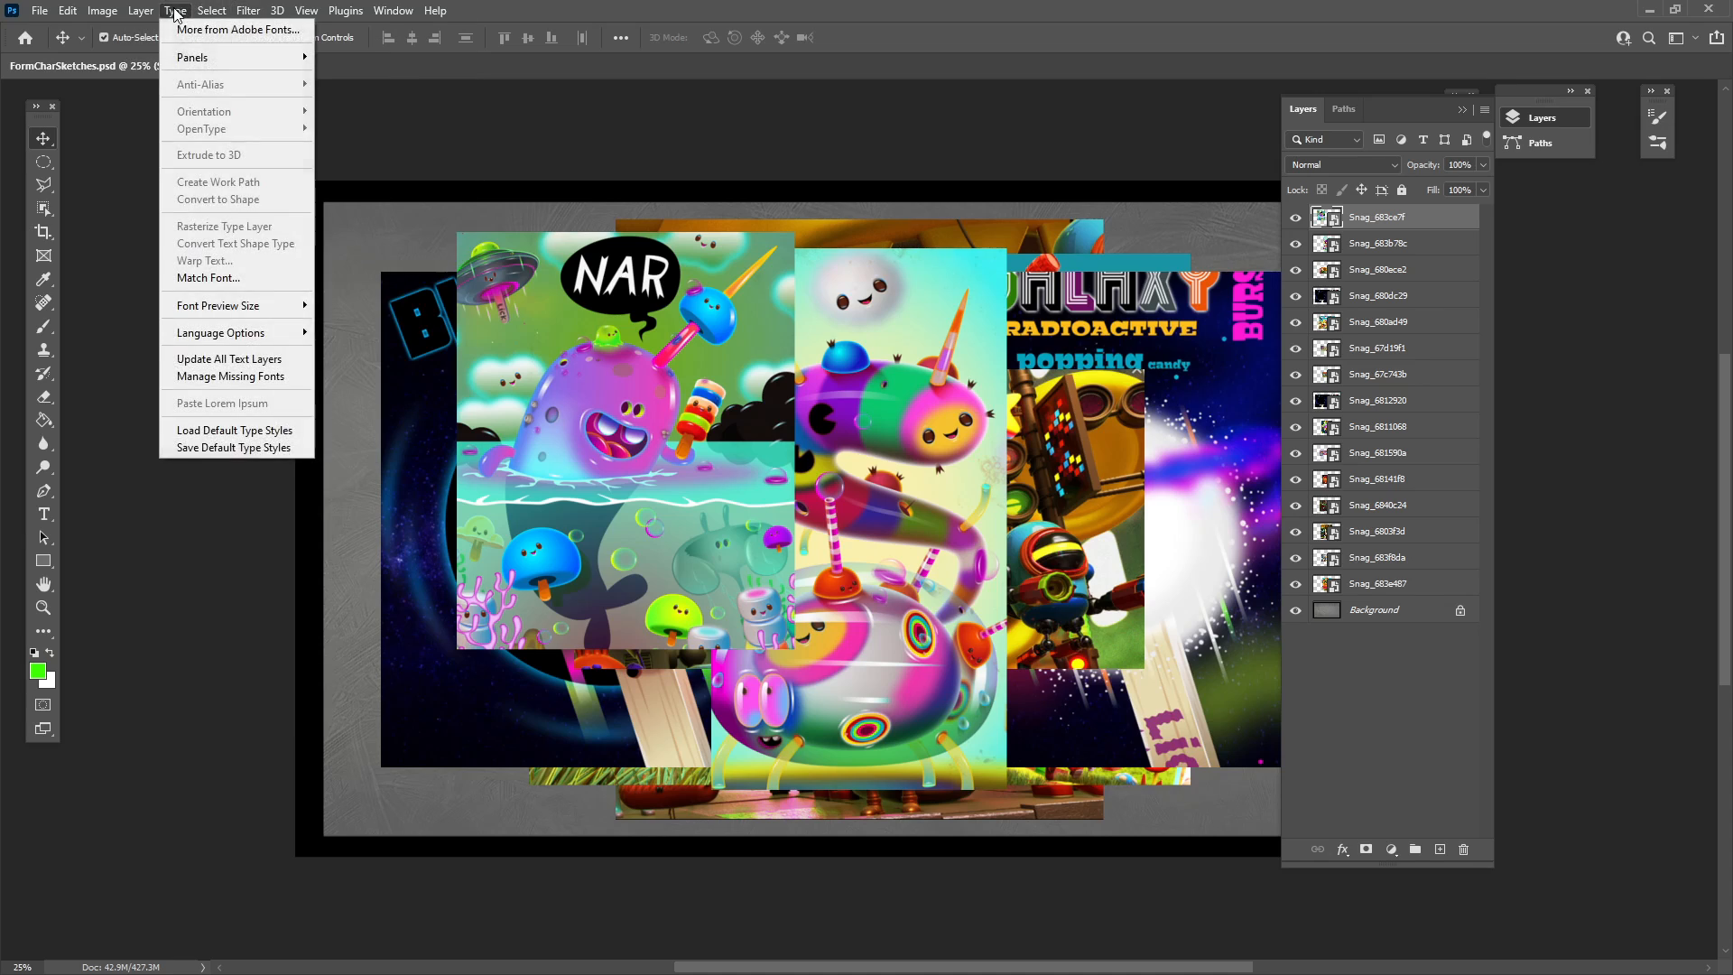
mouse_move(102, 11)
mouse_move(130, 59)
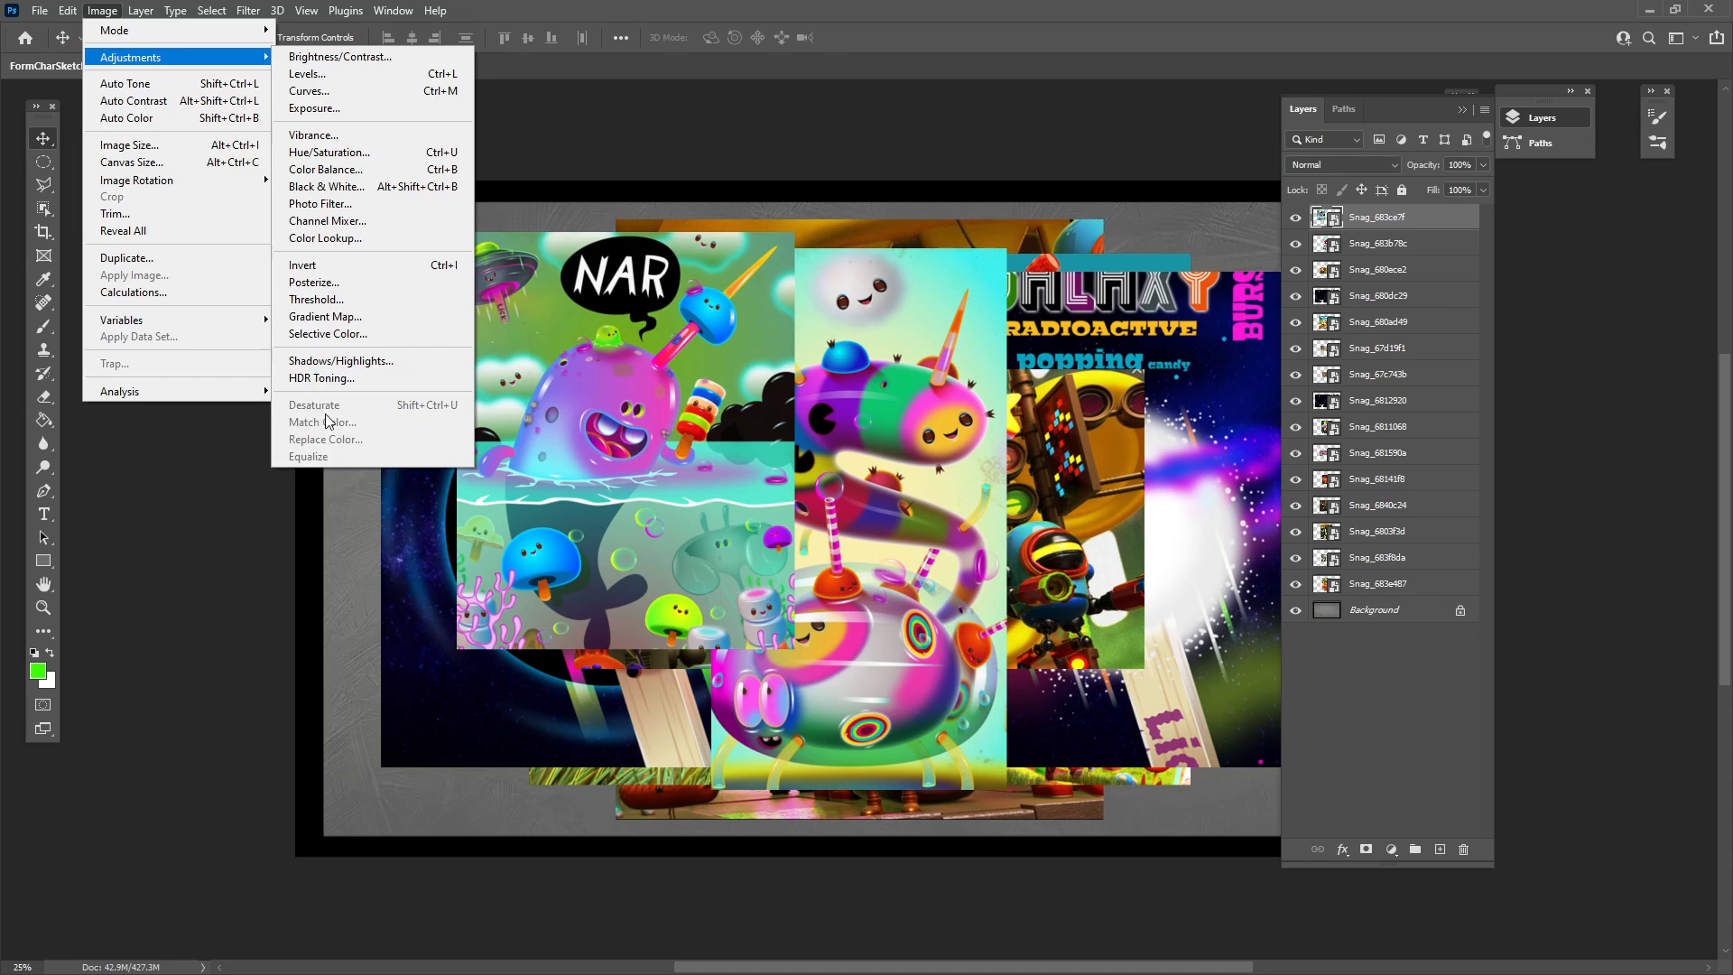
click(790, 458)
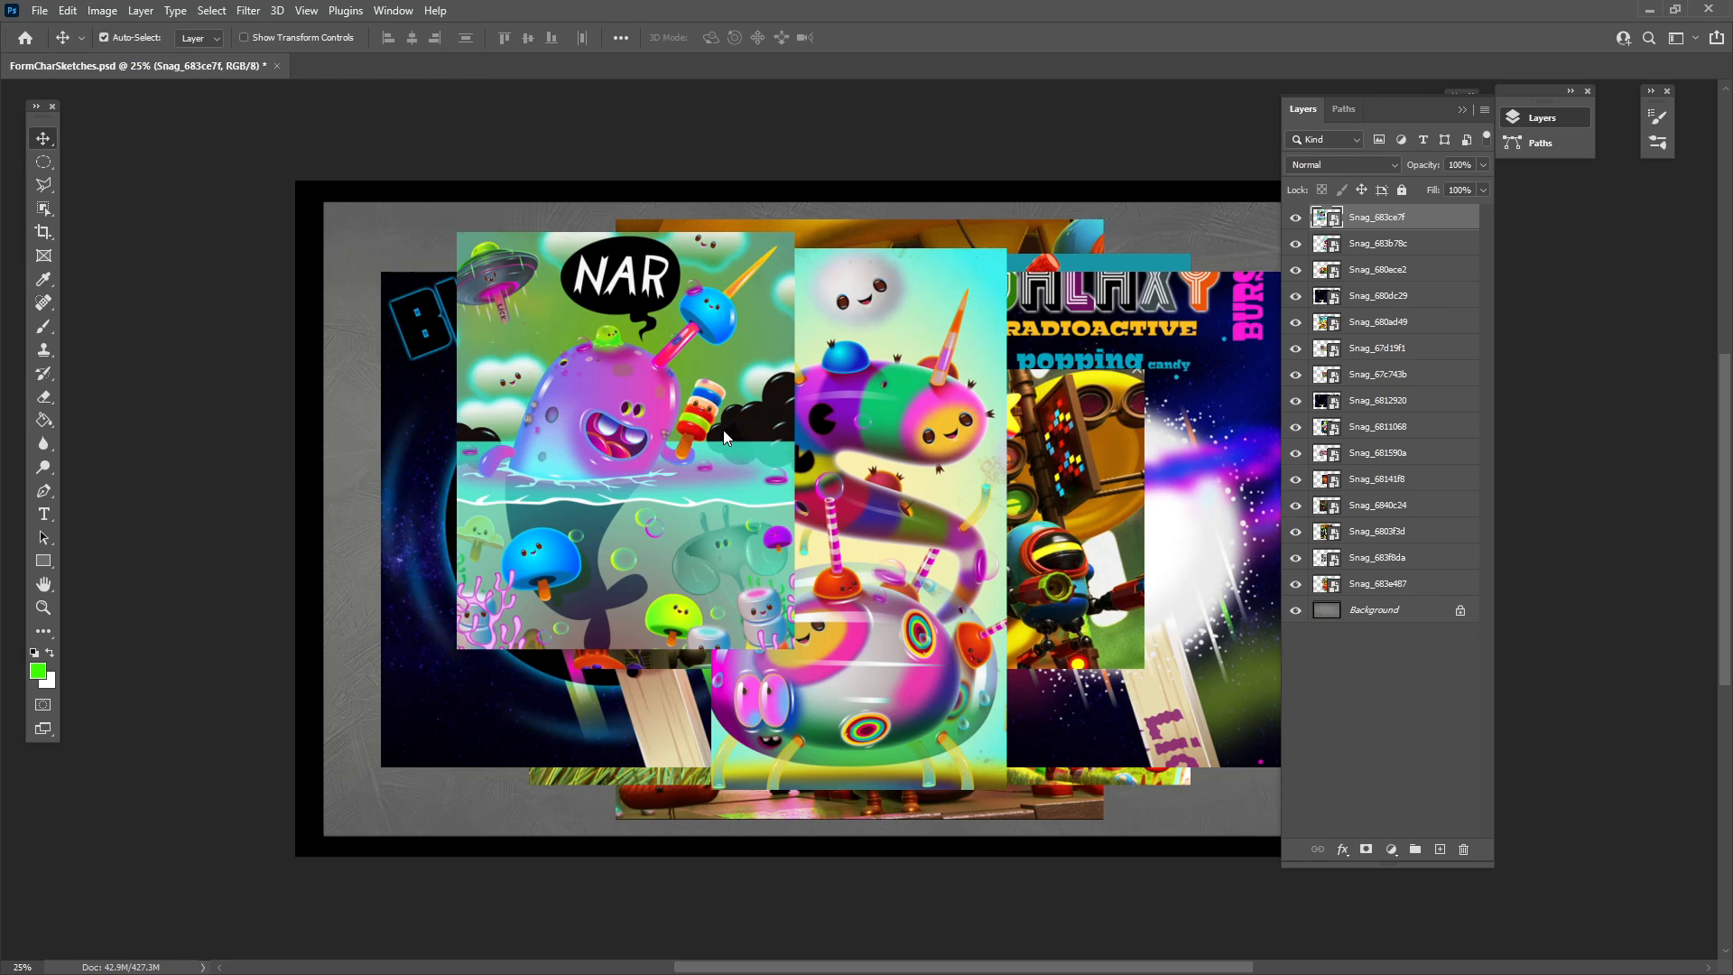
Reposition the NAR image so it overlaps the left half of the horned caterpillar image.
drag(713, 451, 756, 466)
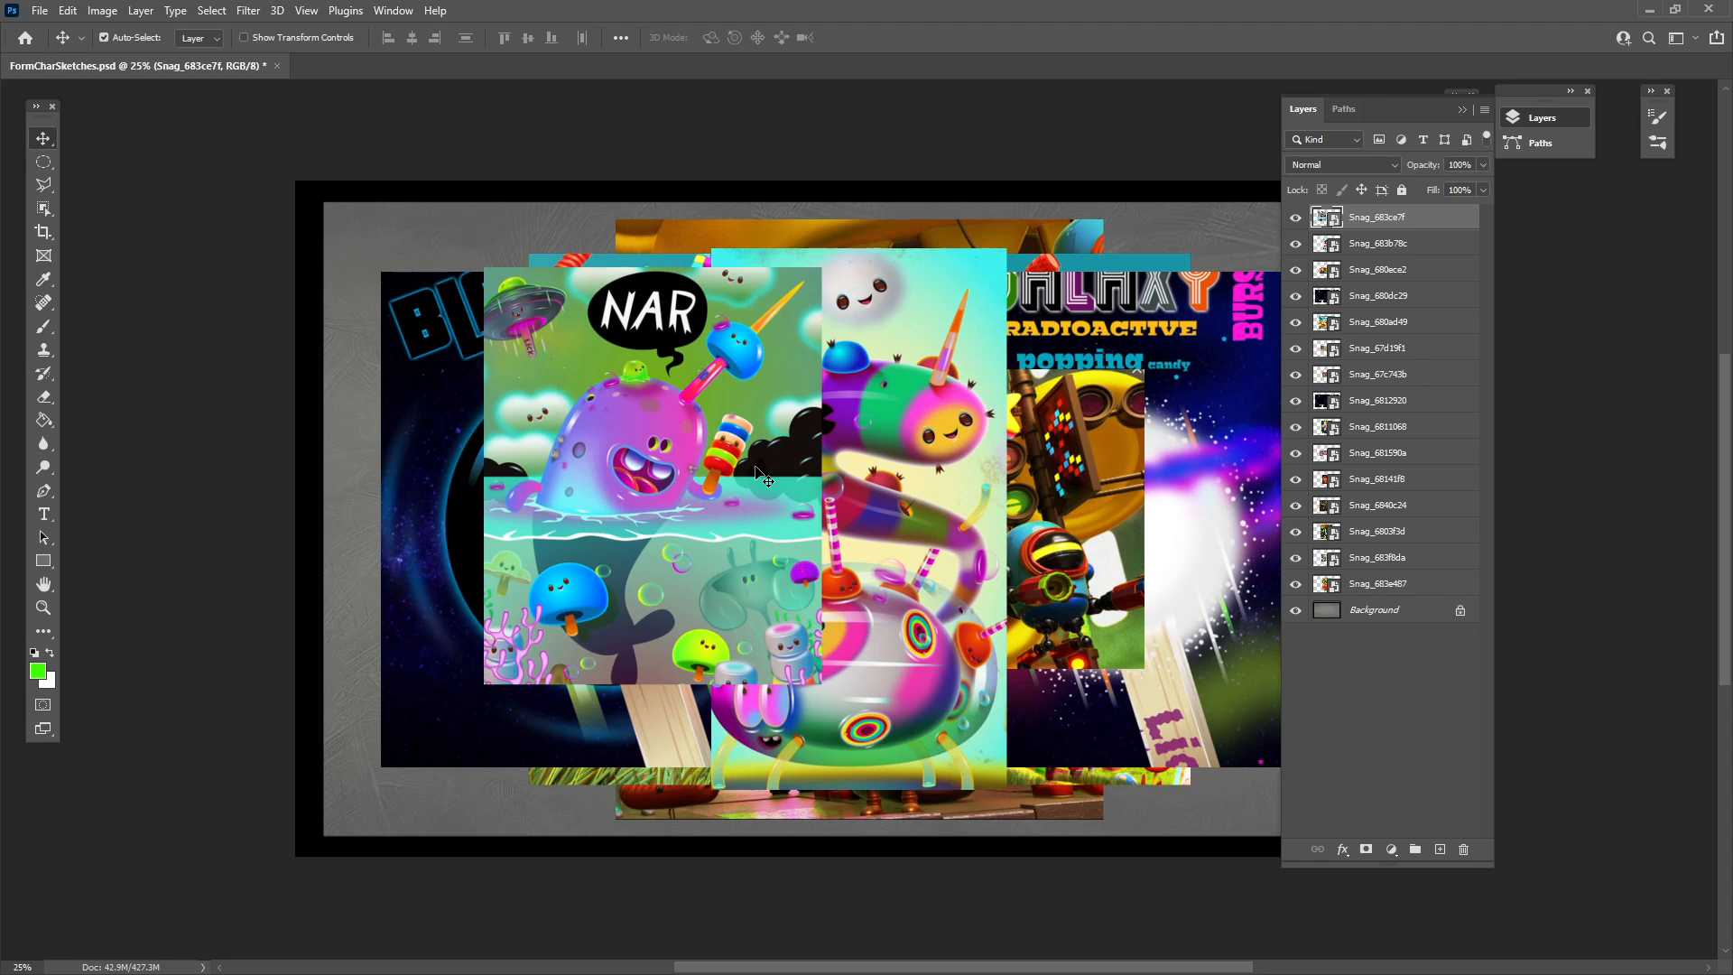
drag(727, 510, 664, 511)
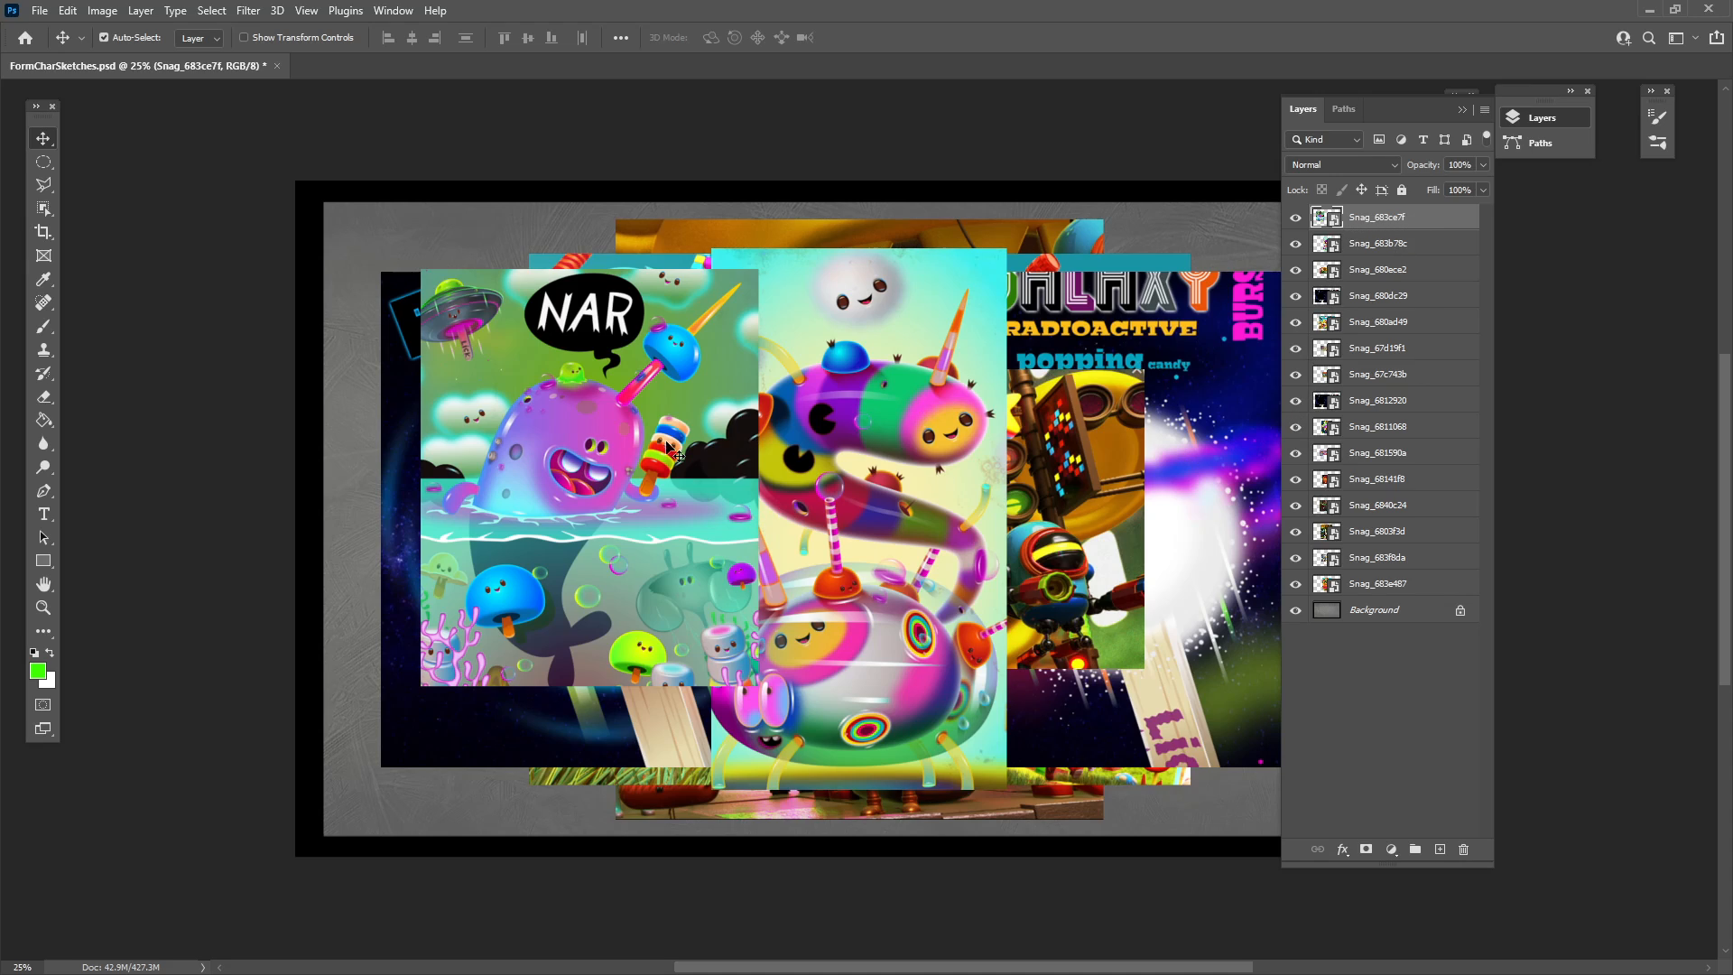
drag(665, 452, 743, 416)
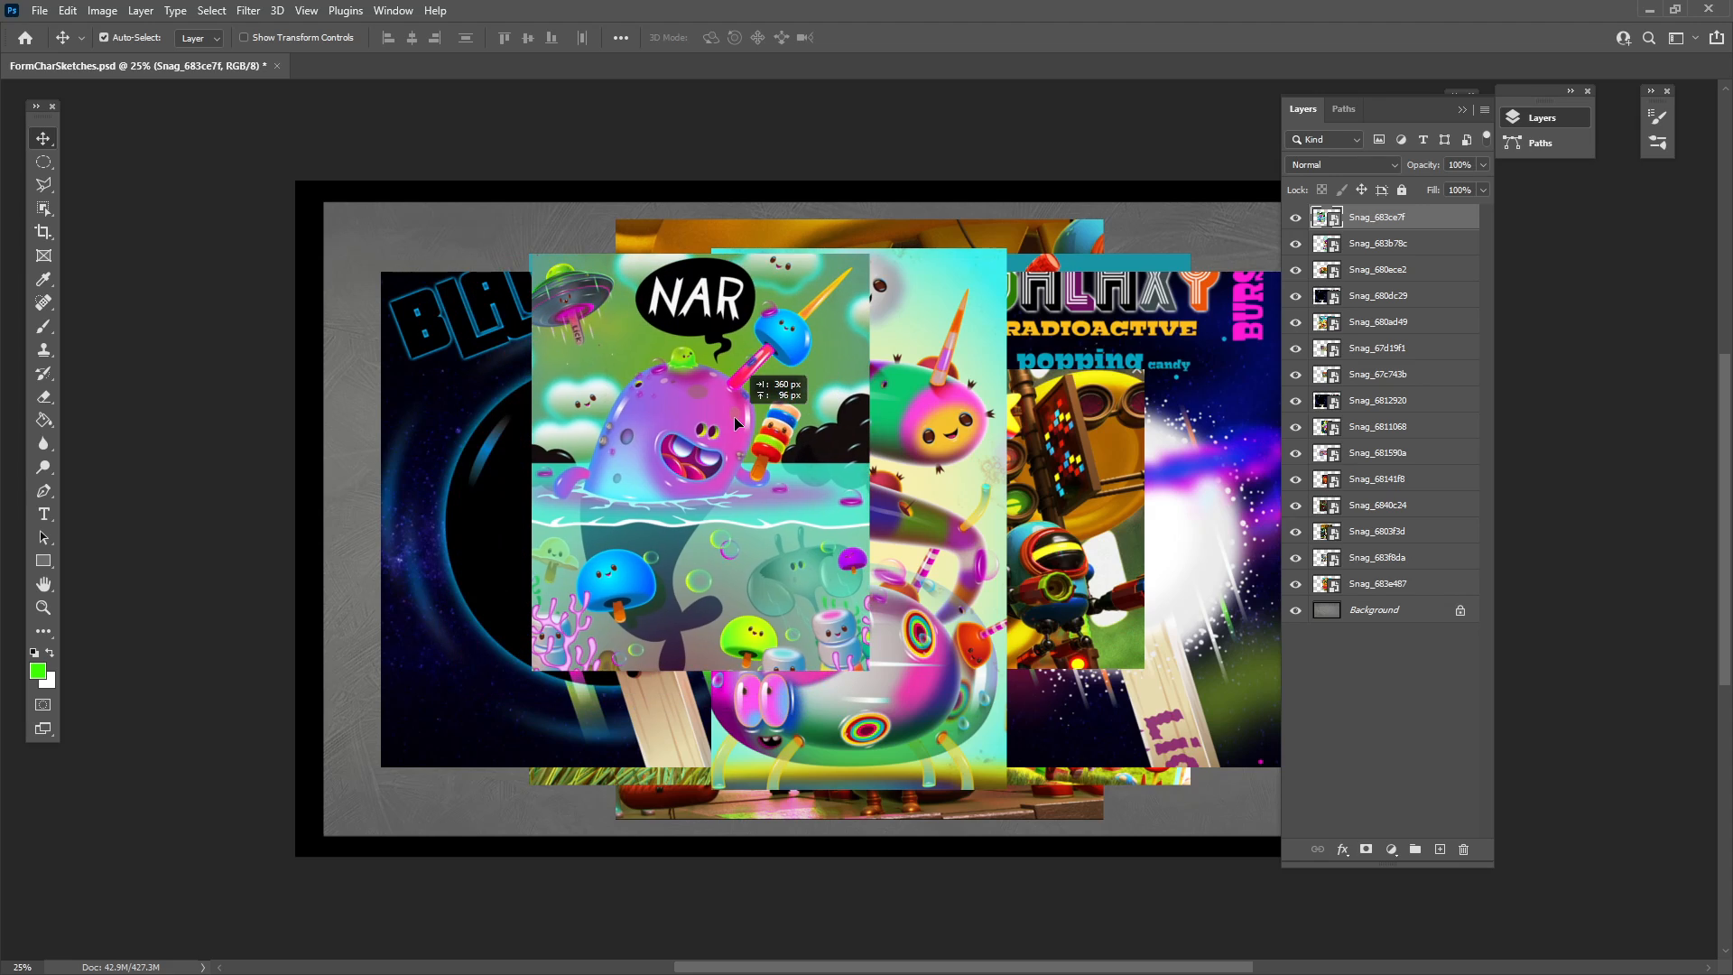
Rasterize the three uppermost image layers, Snag_683ce7f, Snag_683b78c and Snag_680ece2.
right_click(1423, 228)
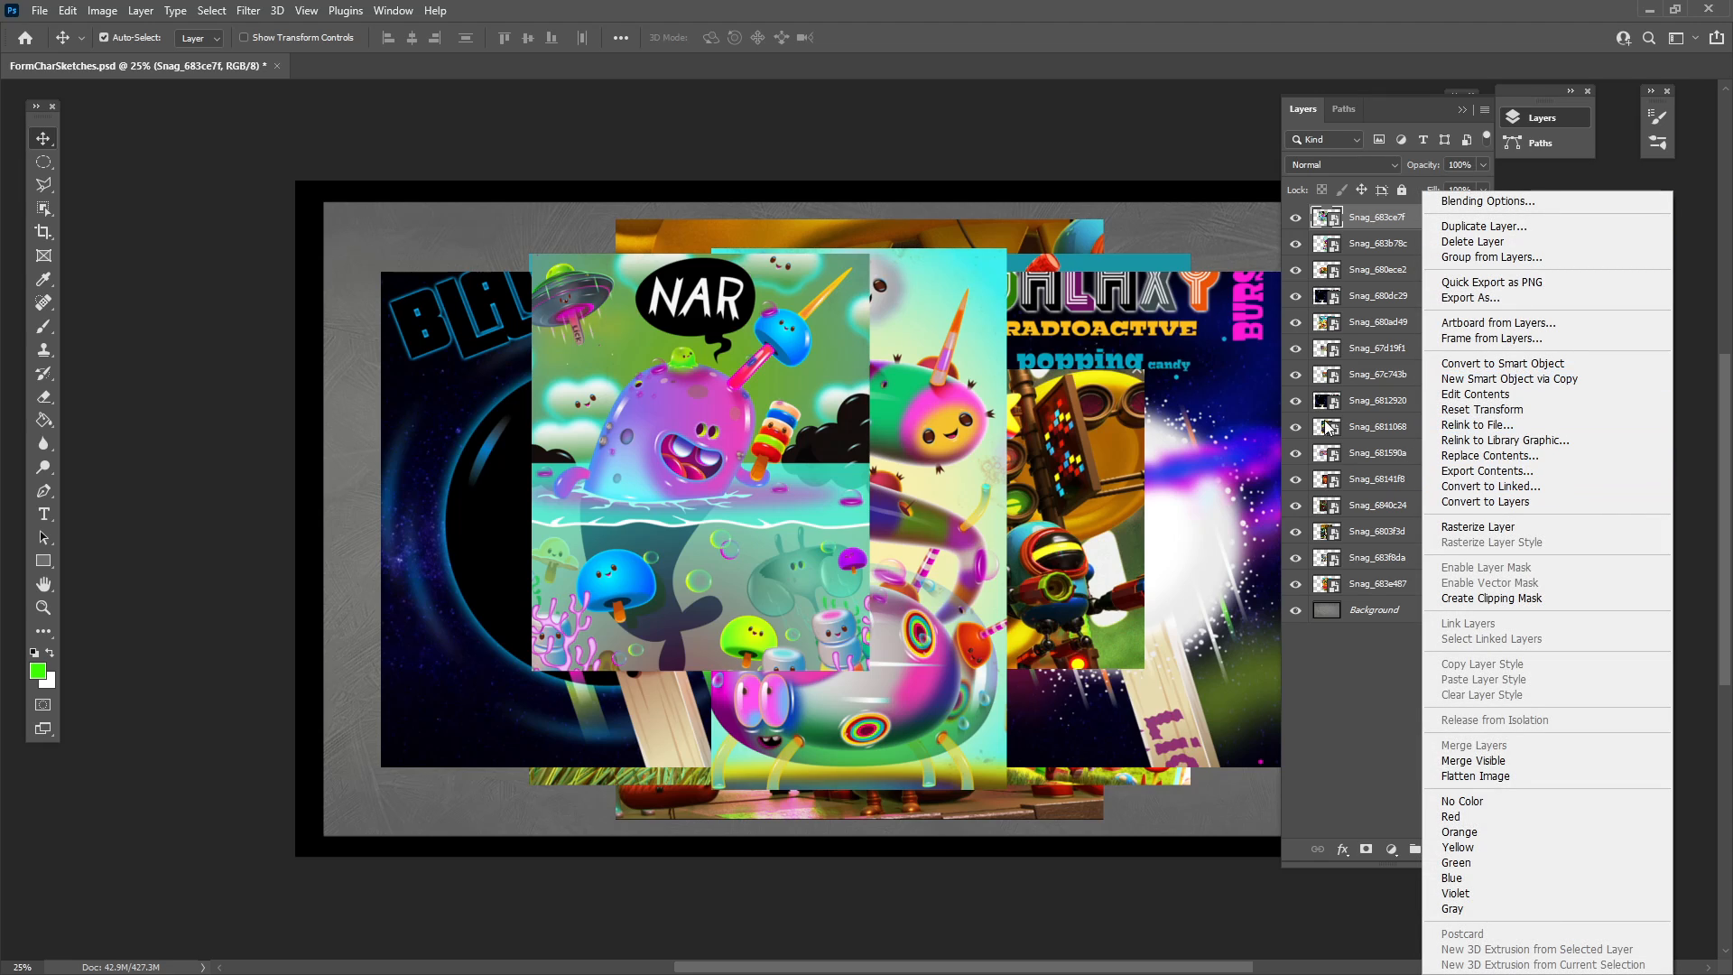
right_click(1389, 223)
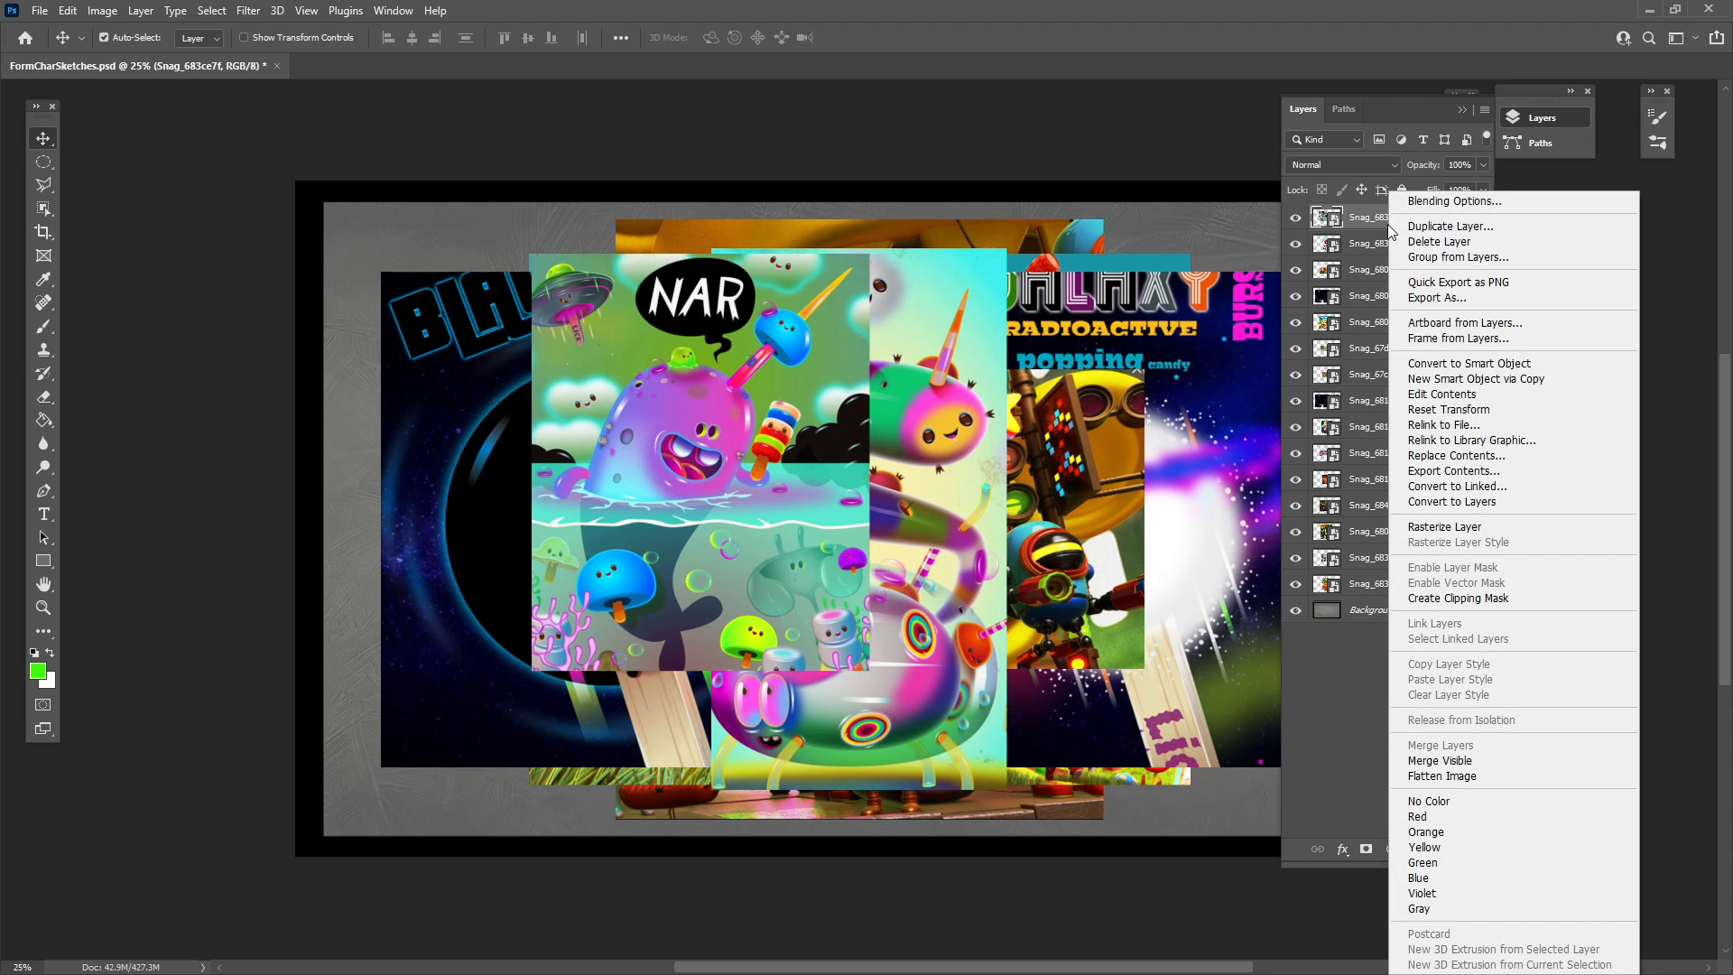
click(1441, 528)
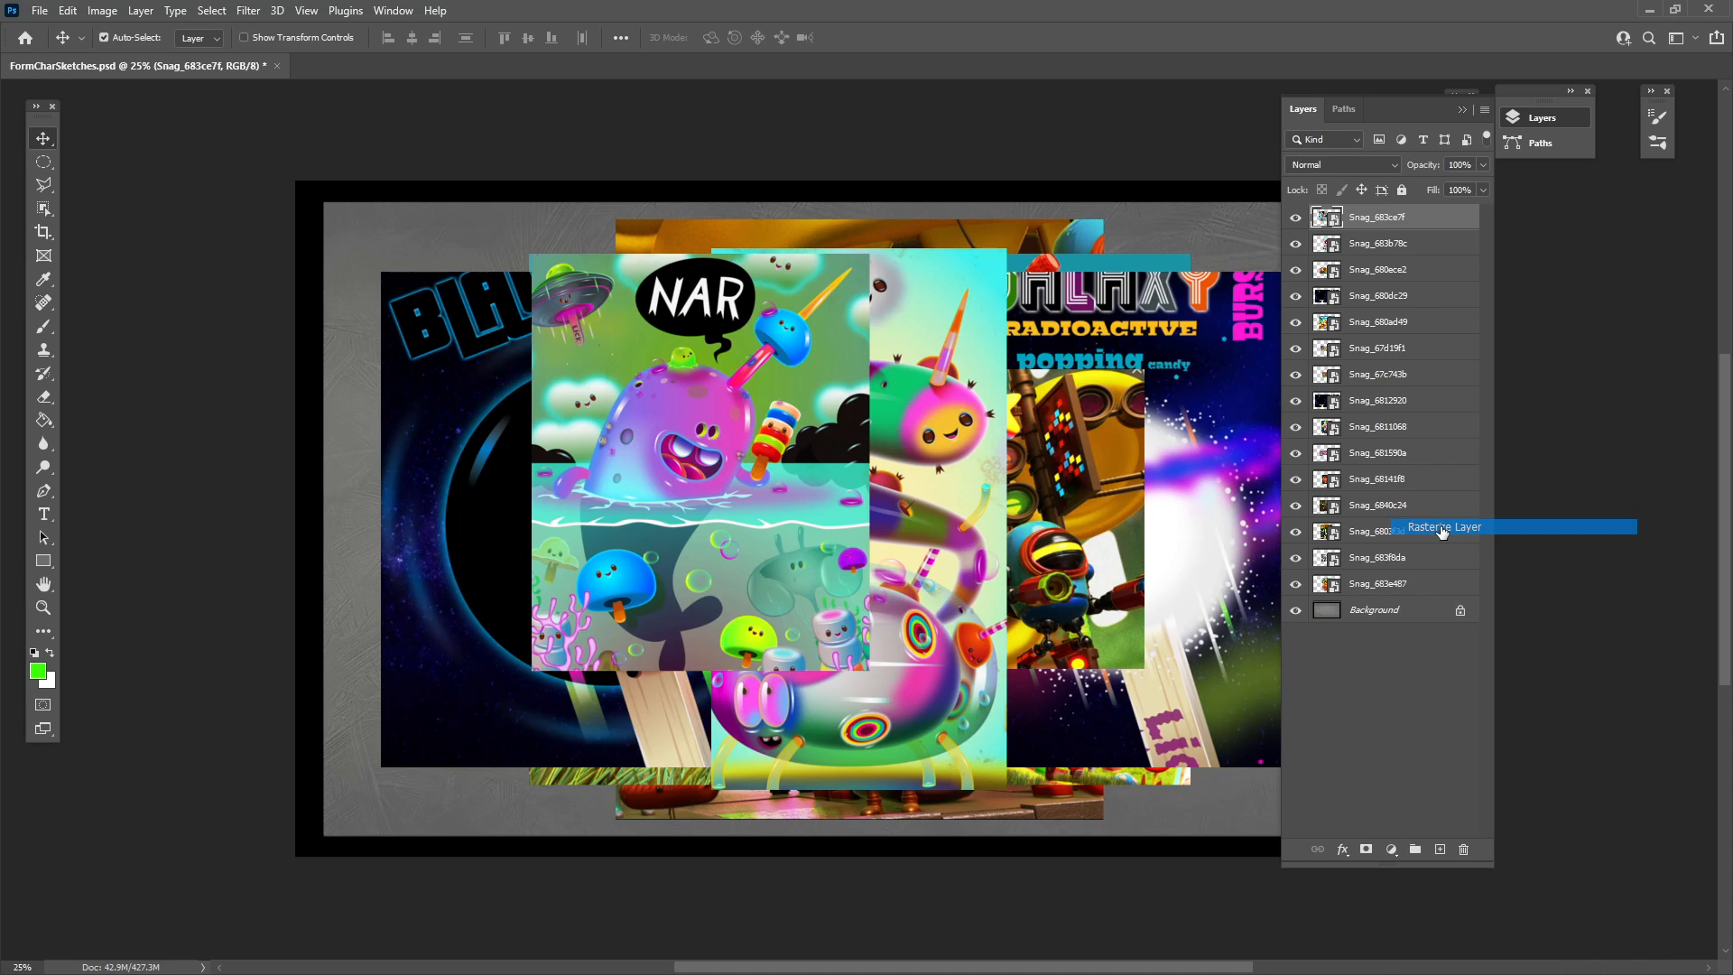
right_click(1429, 250)
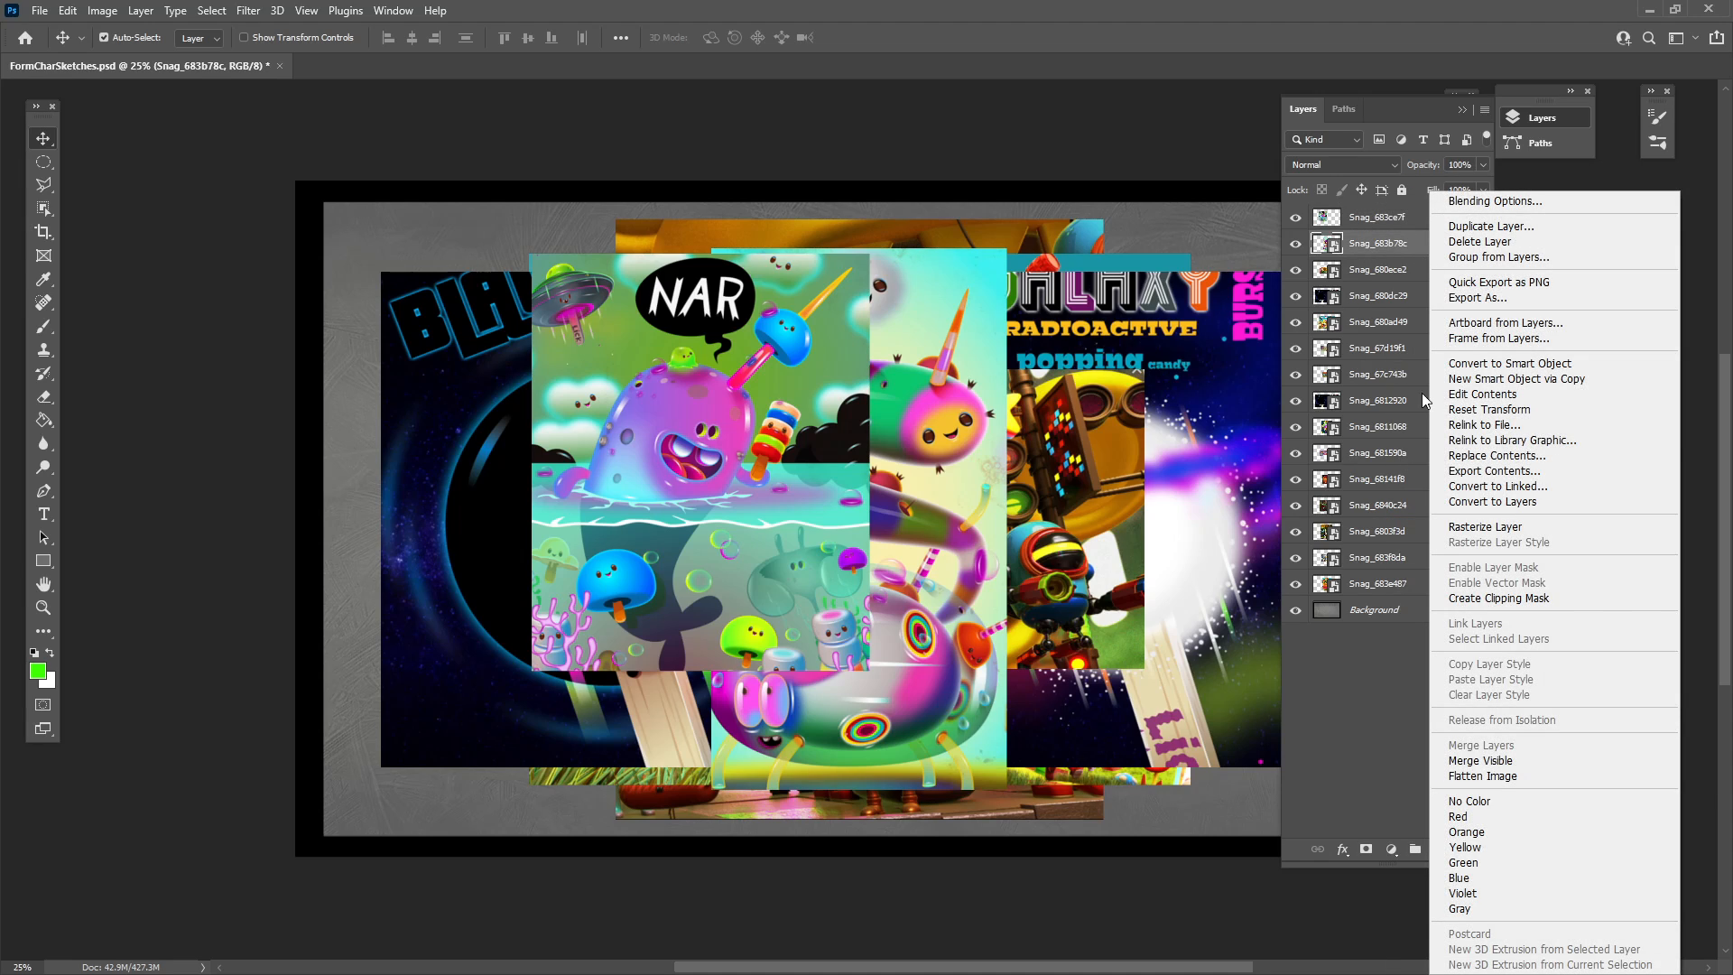
click(1501, 528)
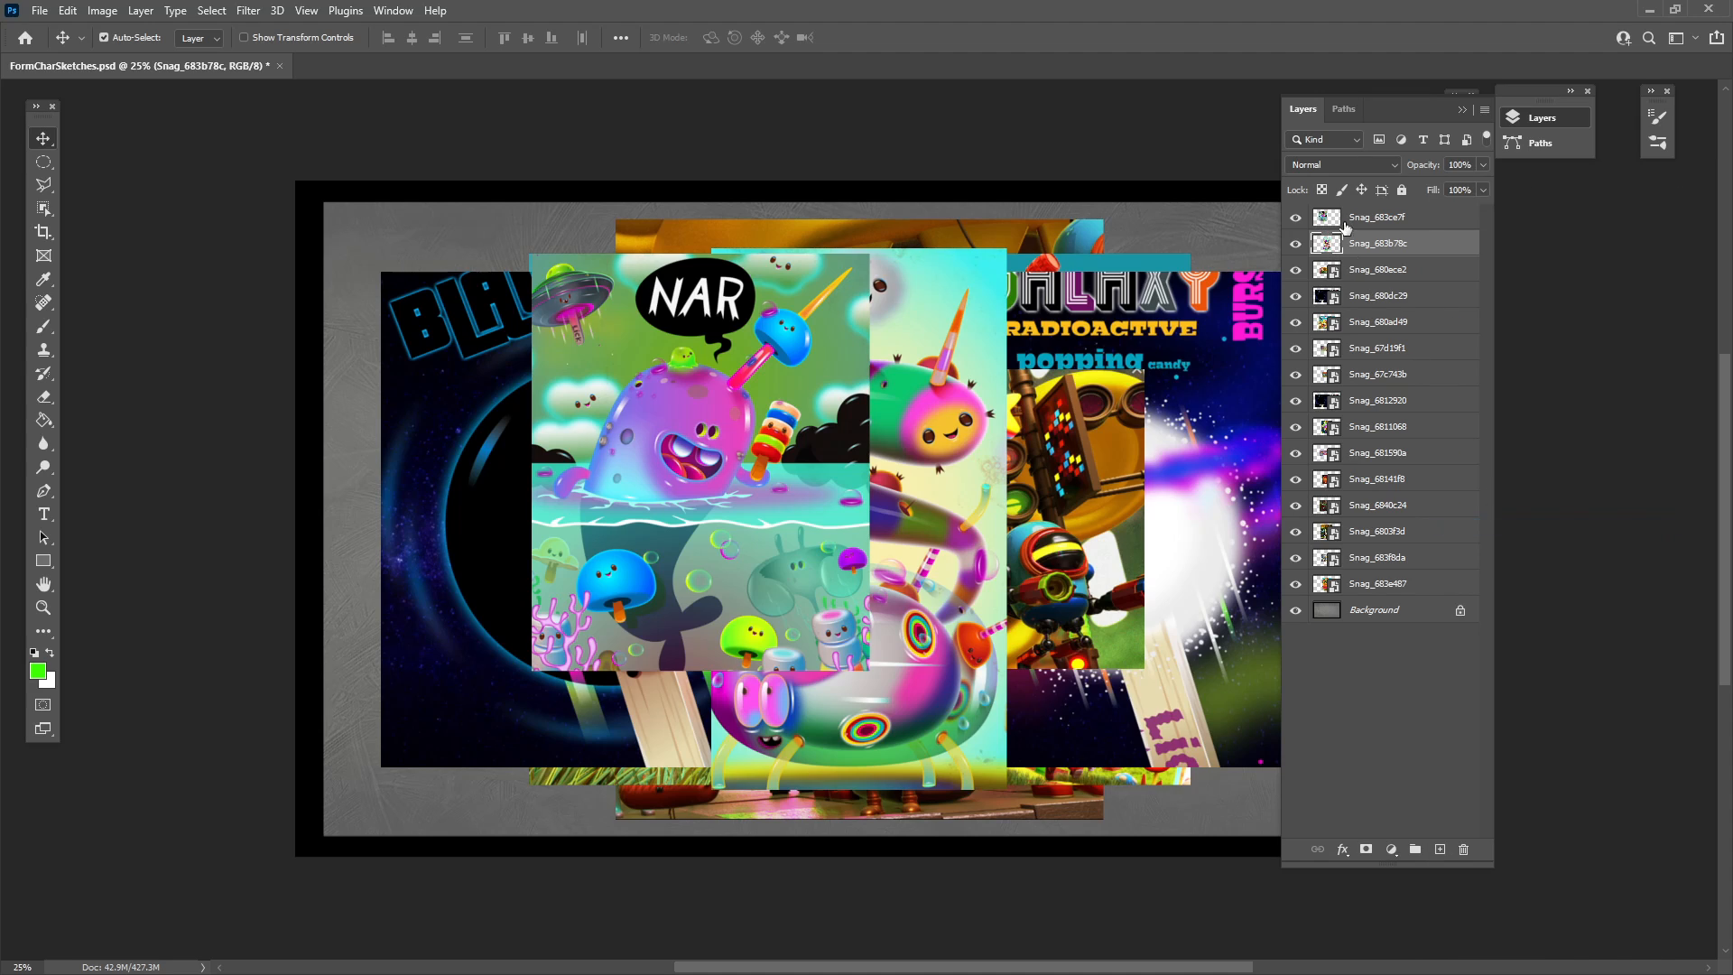
right_click(1432, 271)
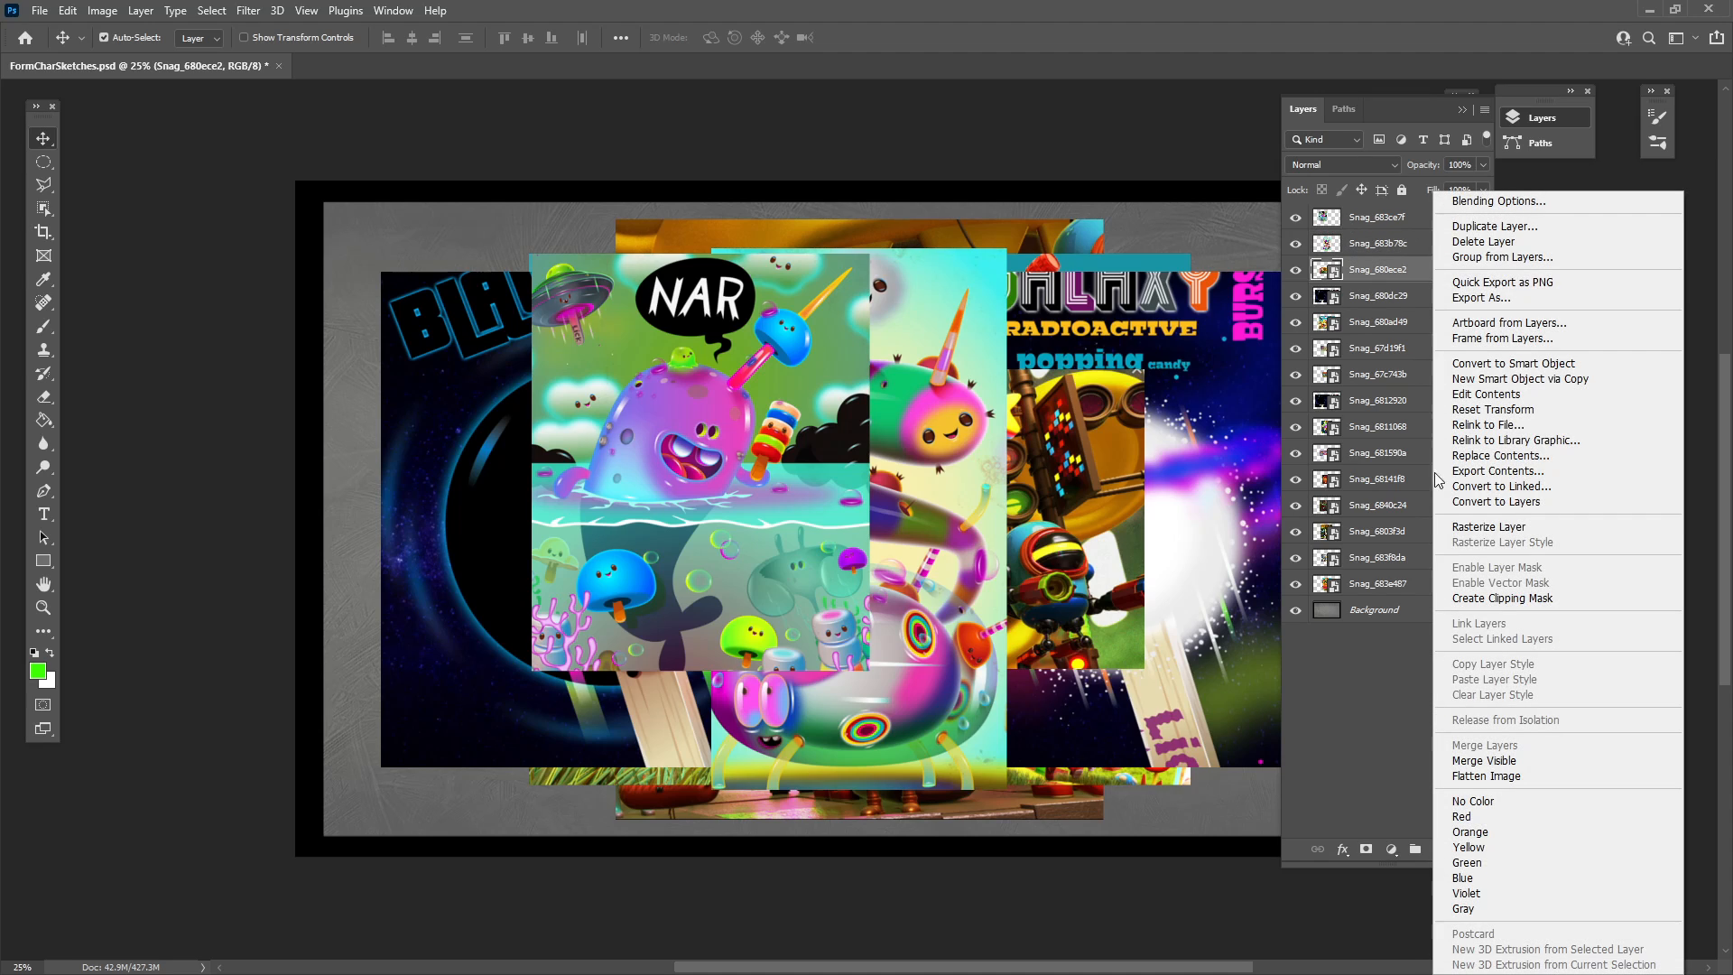
click(1502, 528)
Rasterize the layers Snag_680dc29, Snag_680ad49, Snag_67d19f1 and Snag_67c743b.
right_click(1422, 295)
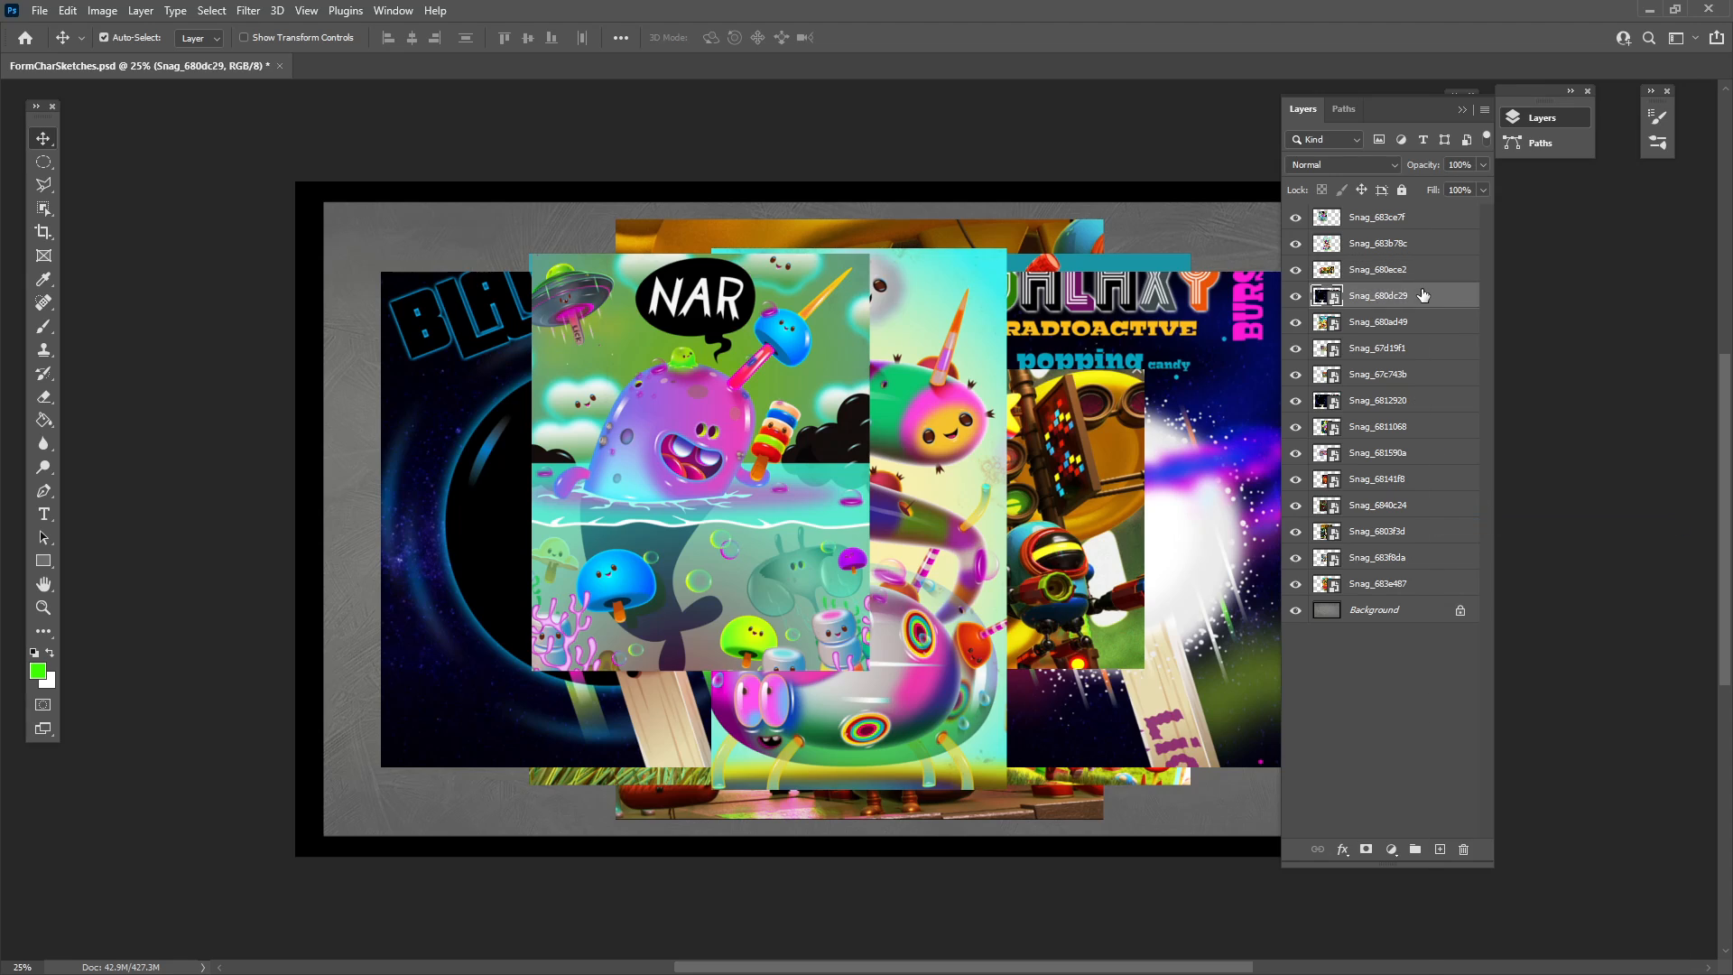
click(1504, 528)
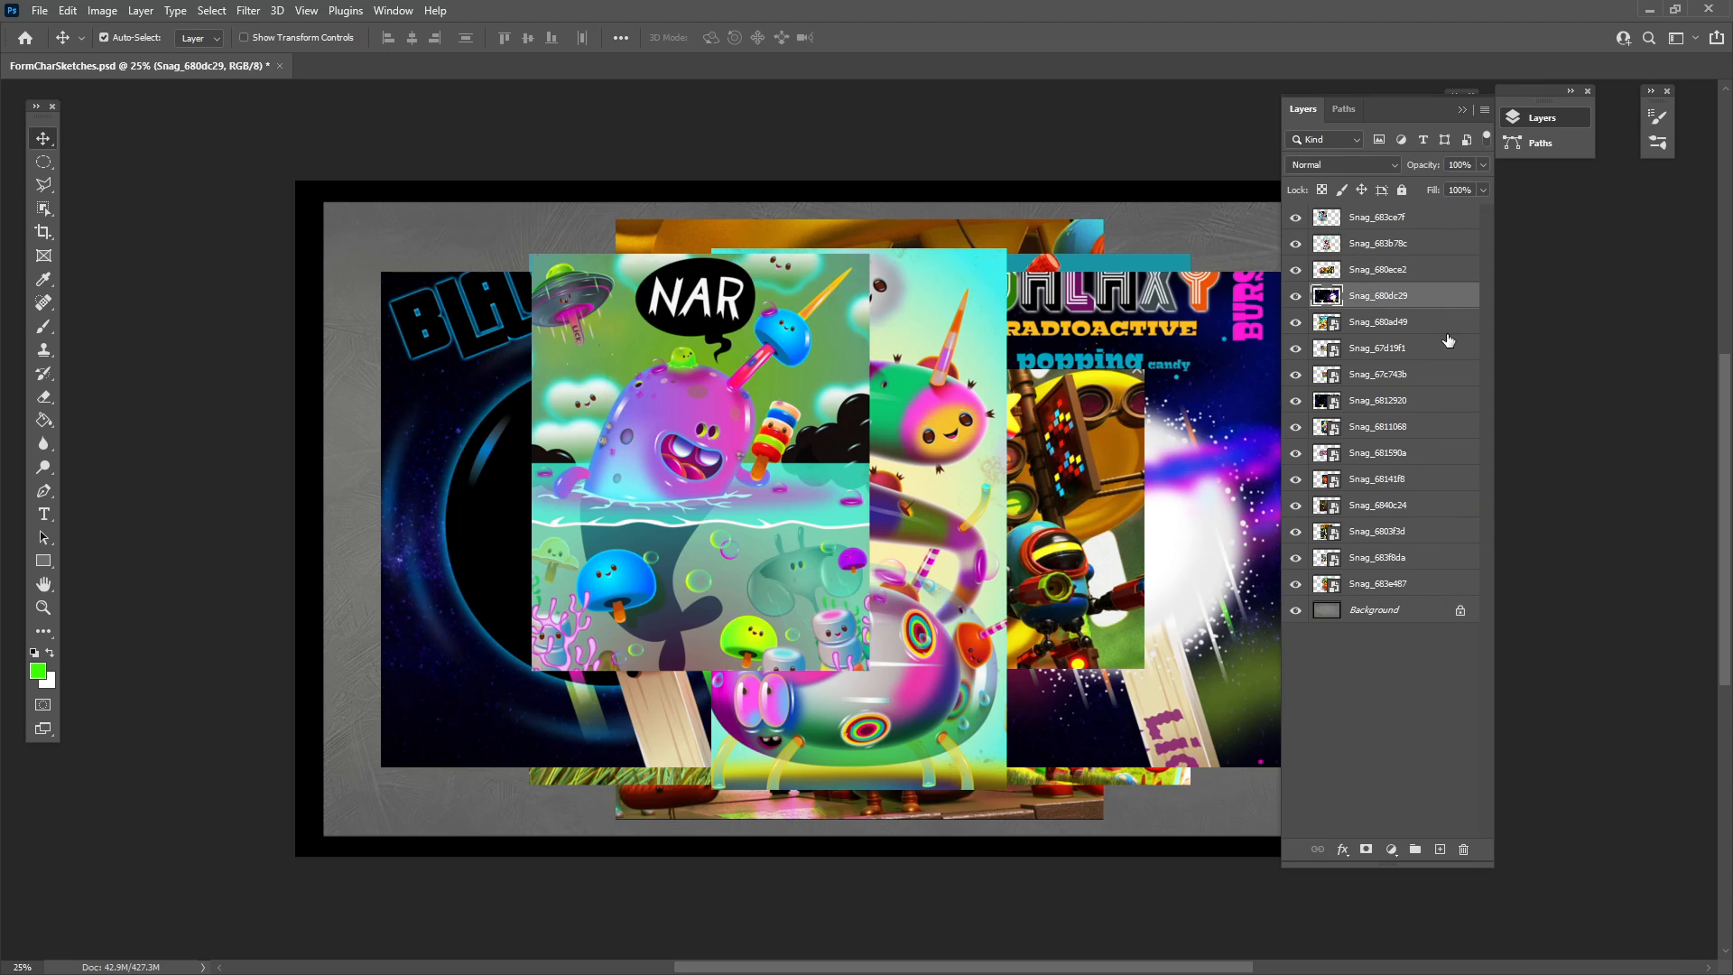
right_click(1446, 322)
click(1522, 529)
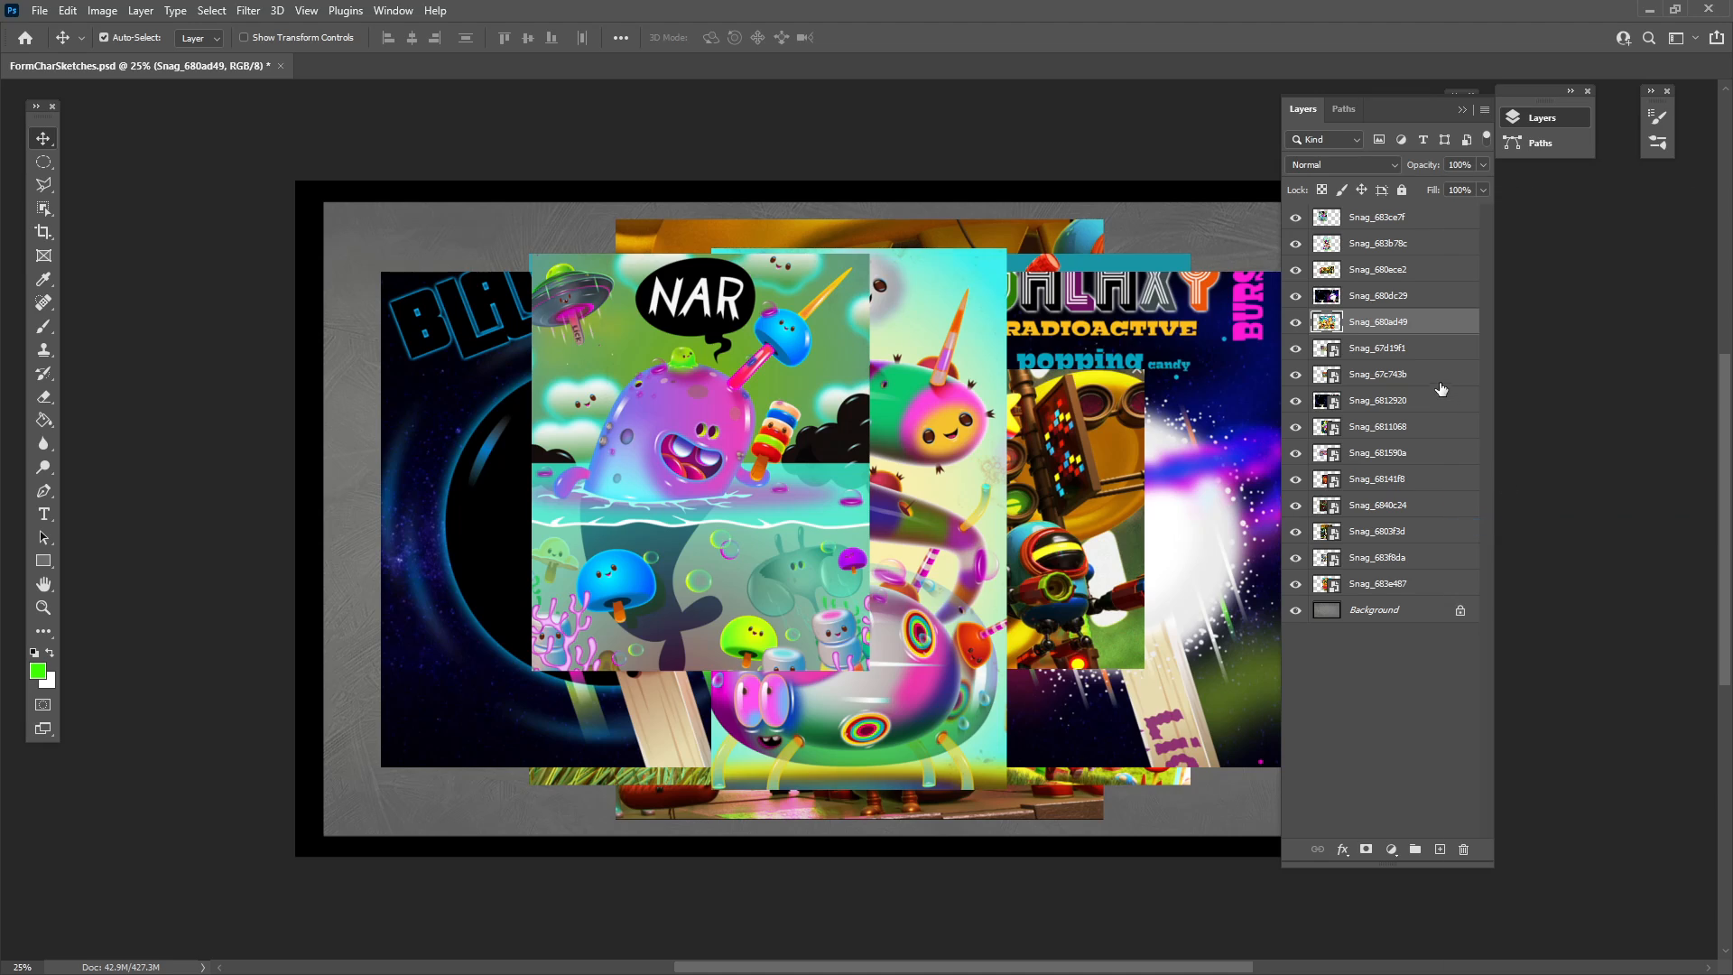
right_click(1439, 352)
click(1519, 531)
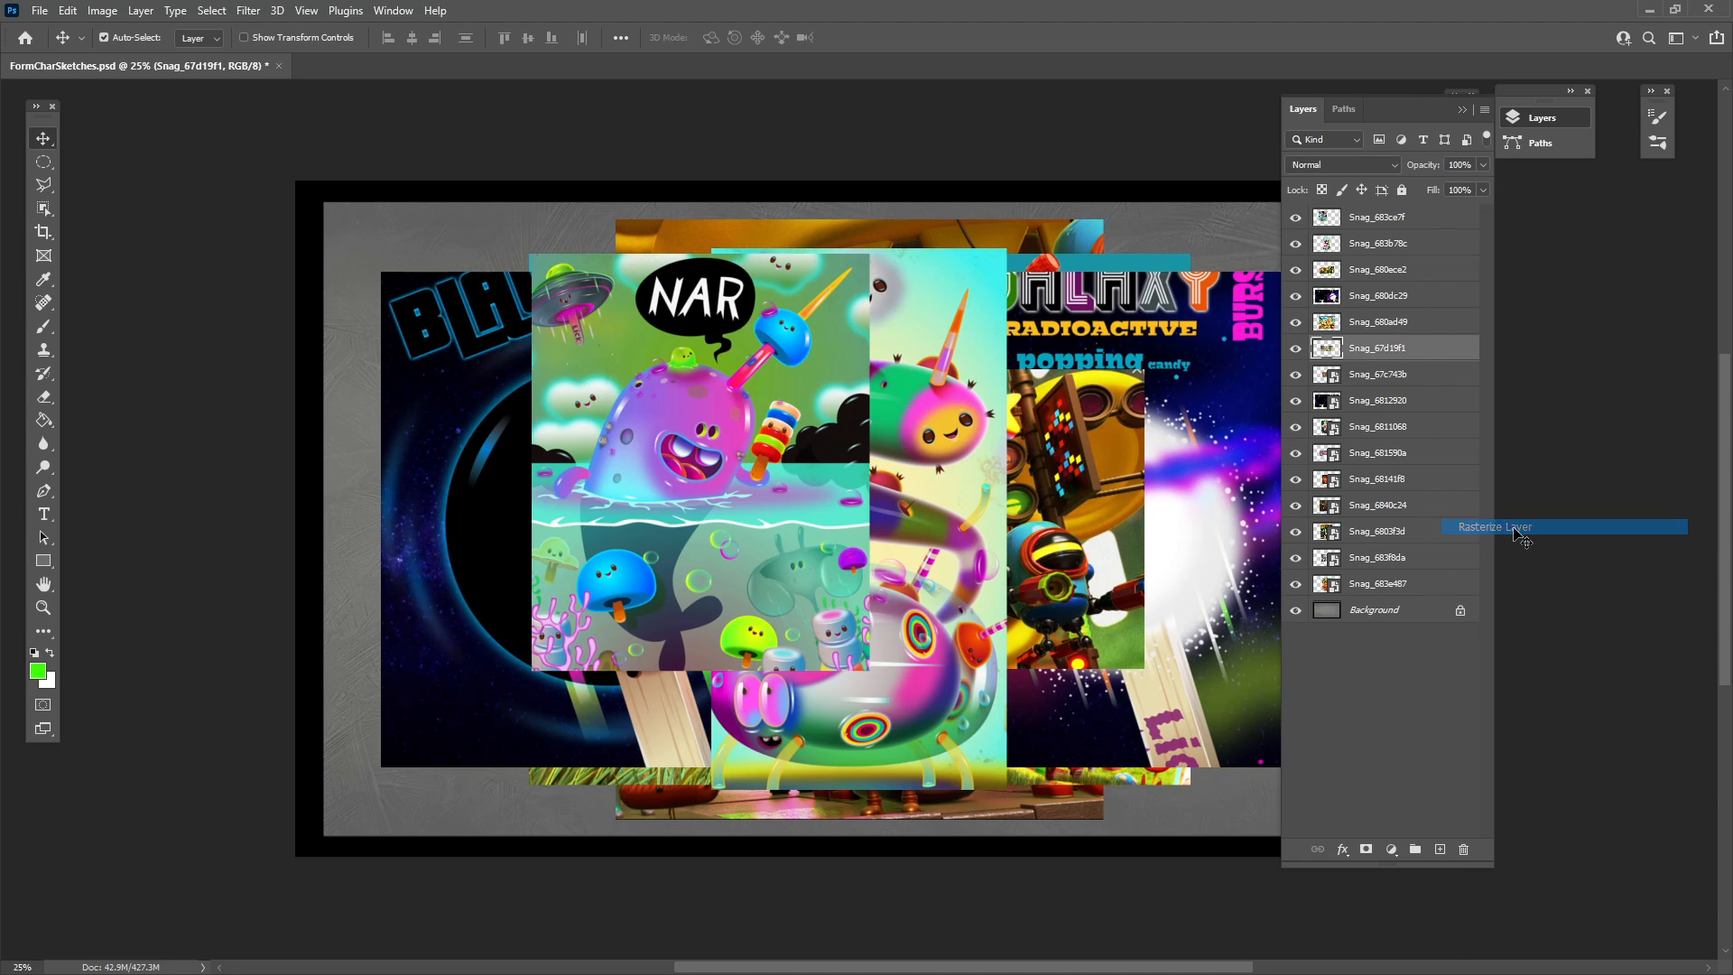
right_click(1413, 374)
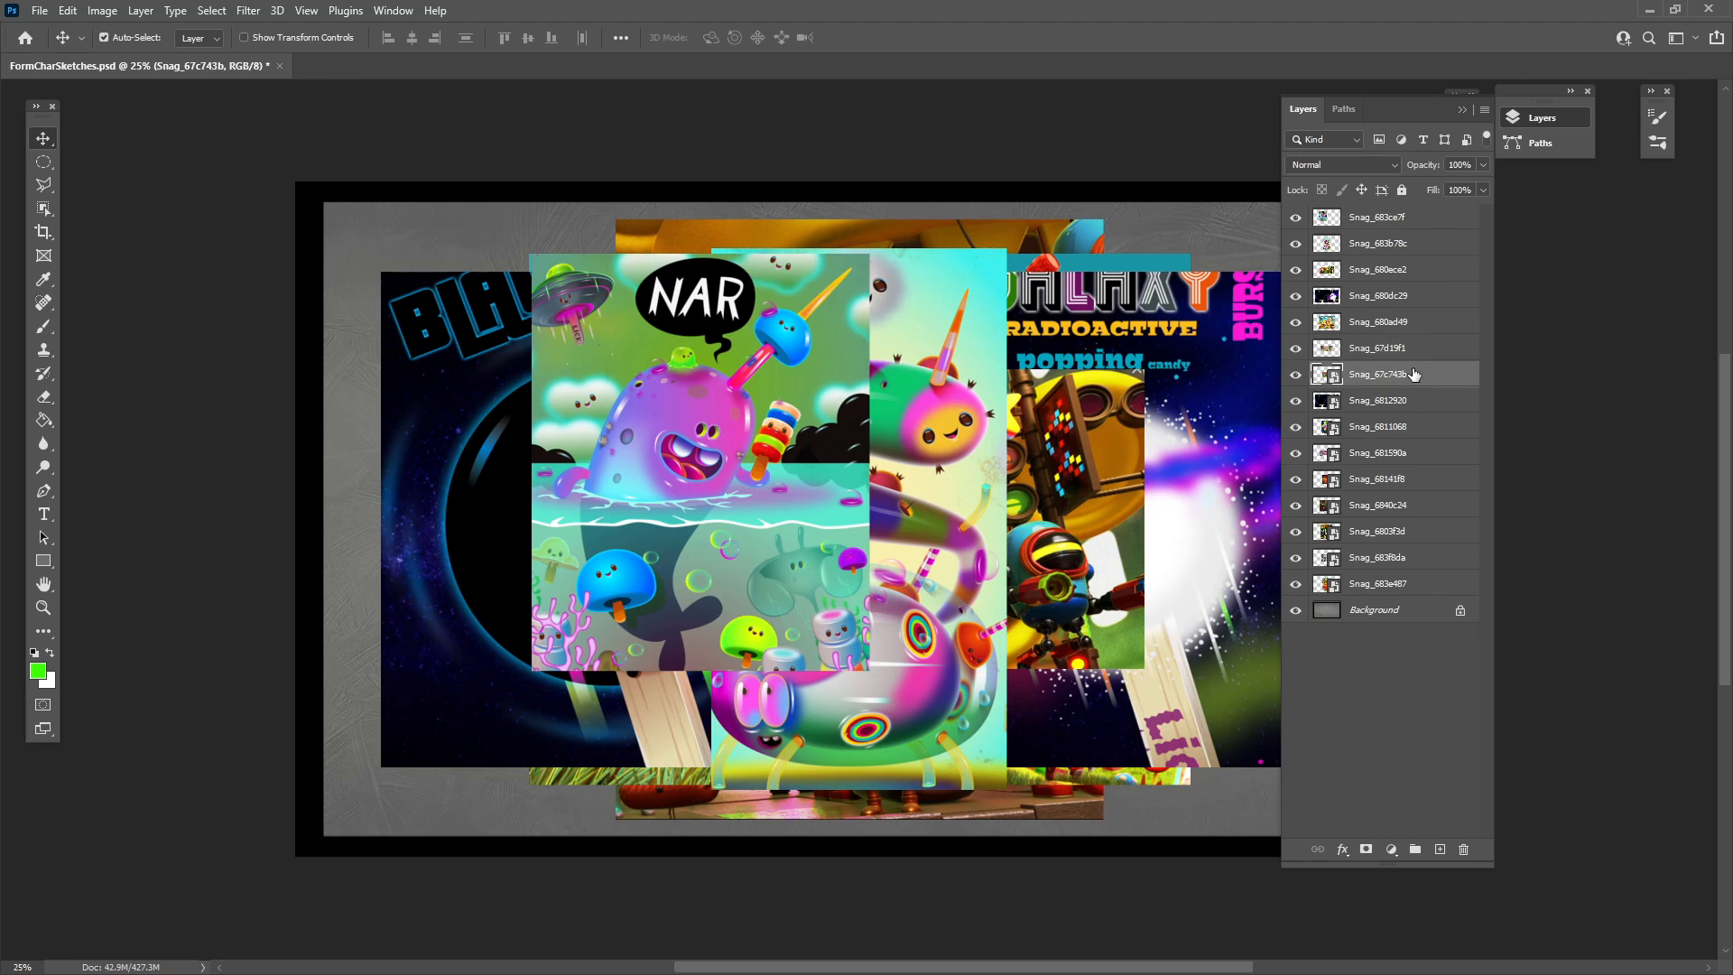
click(1503, 528)
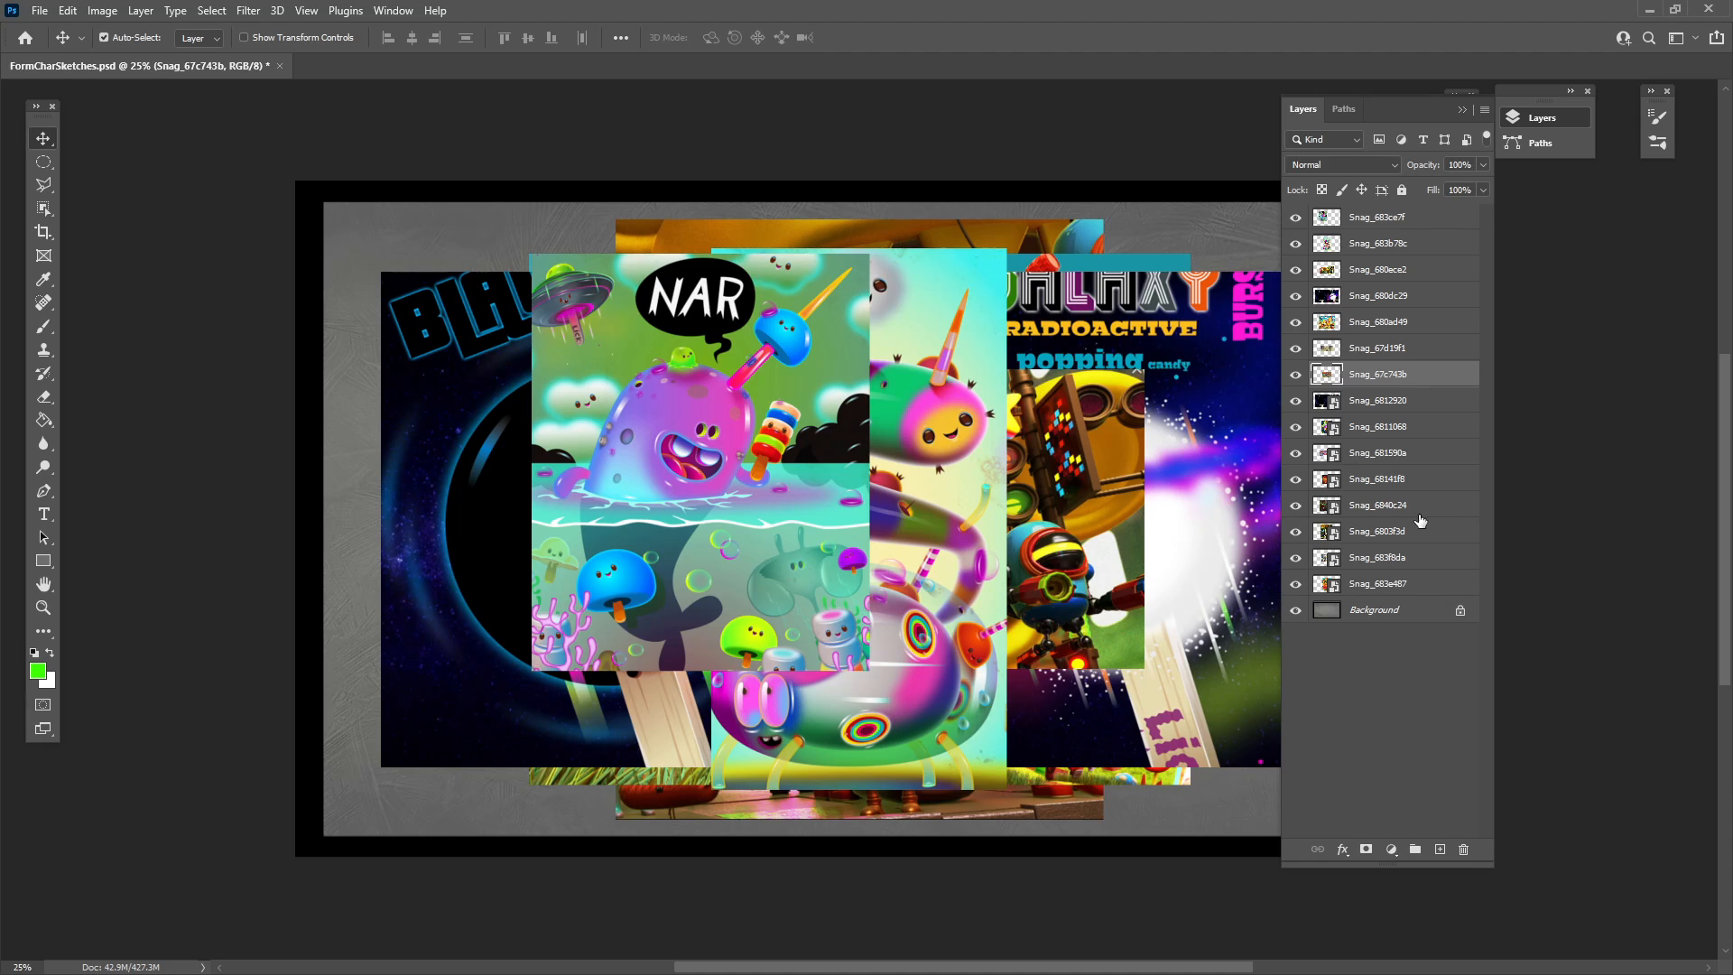
Rasterize the layers Snag_6812920 and Snag_6811068.
right_click(1409, 350)
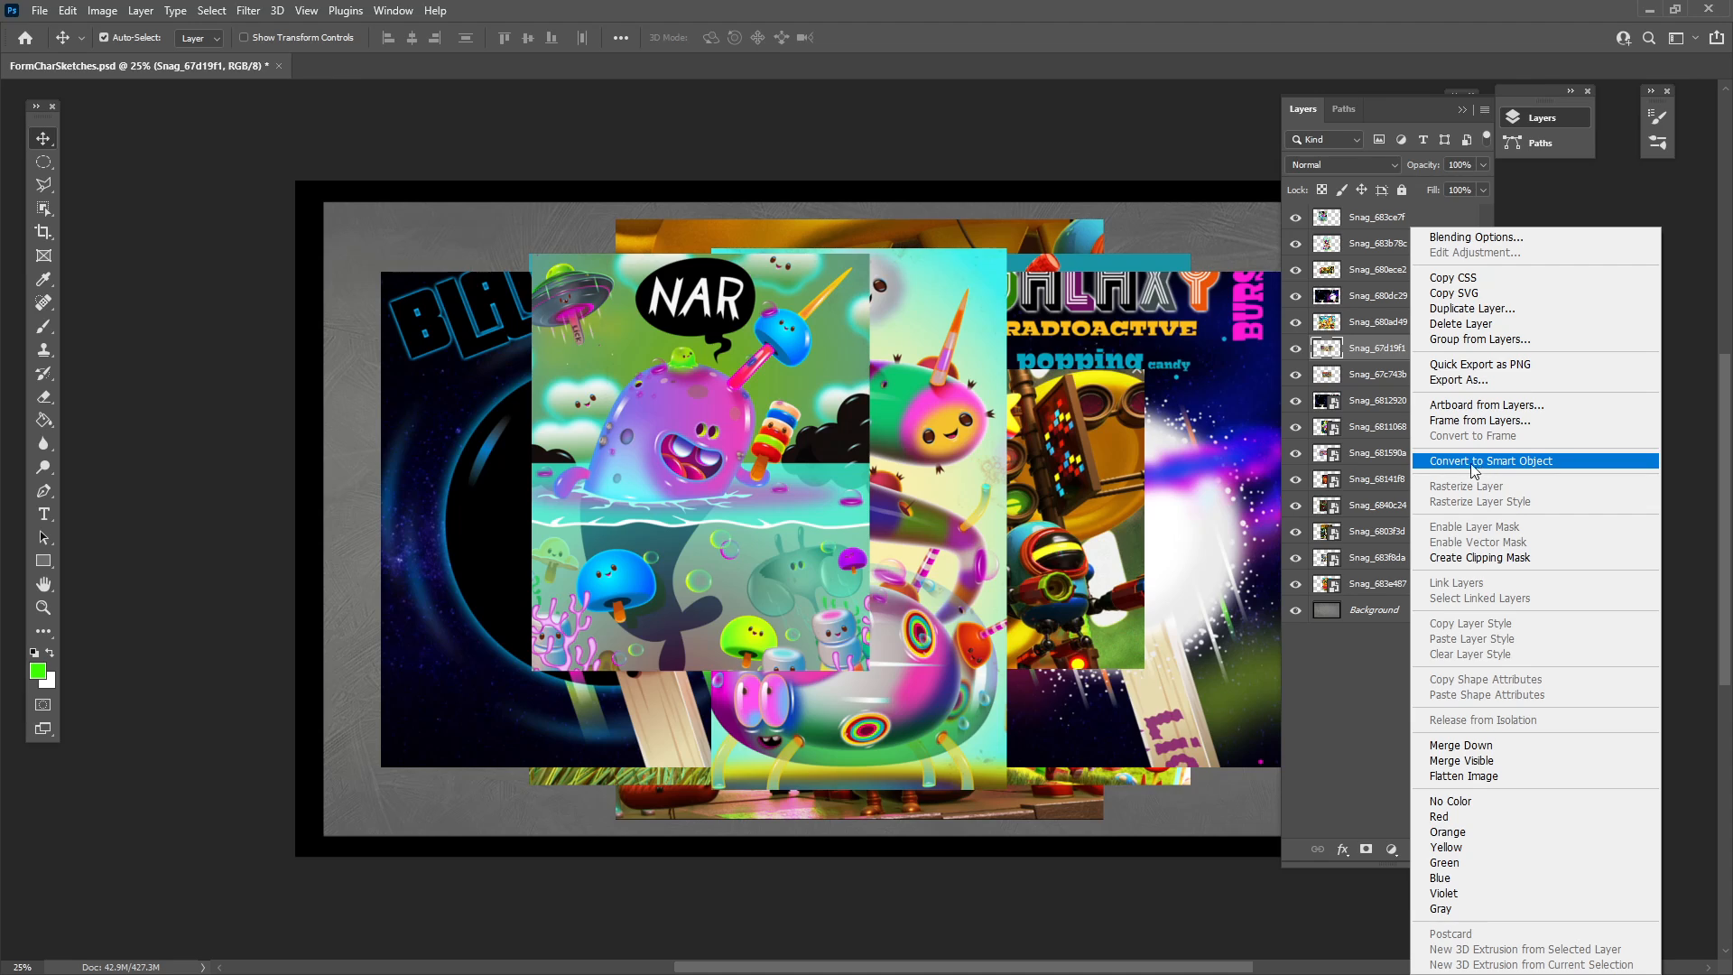
click(1367, 402)
right_click(1368, 401)
click(1448, 527)
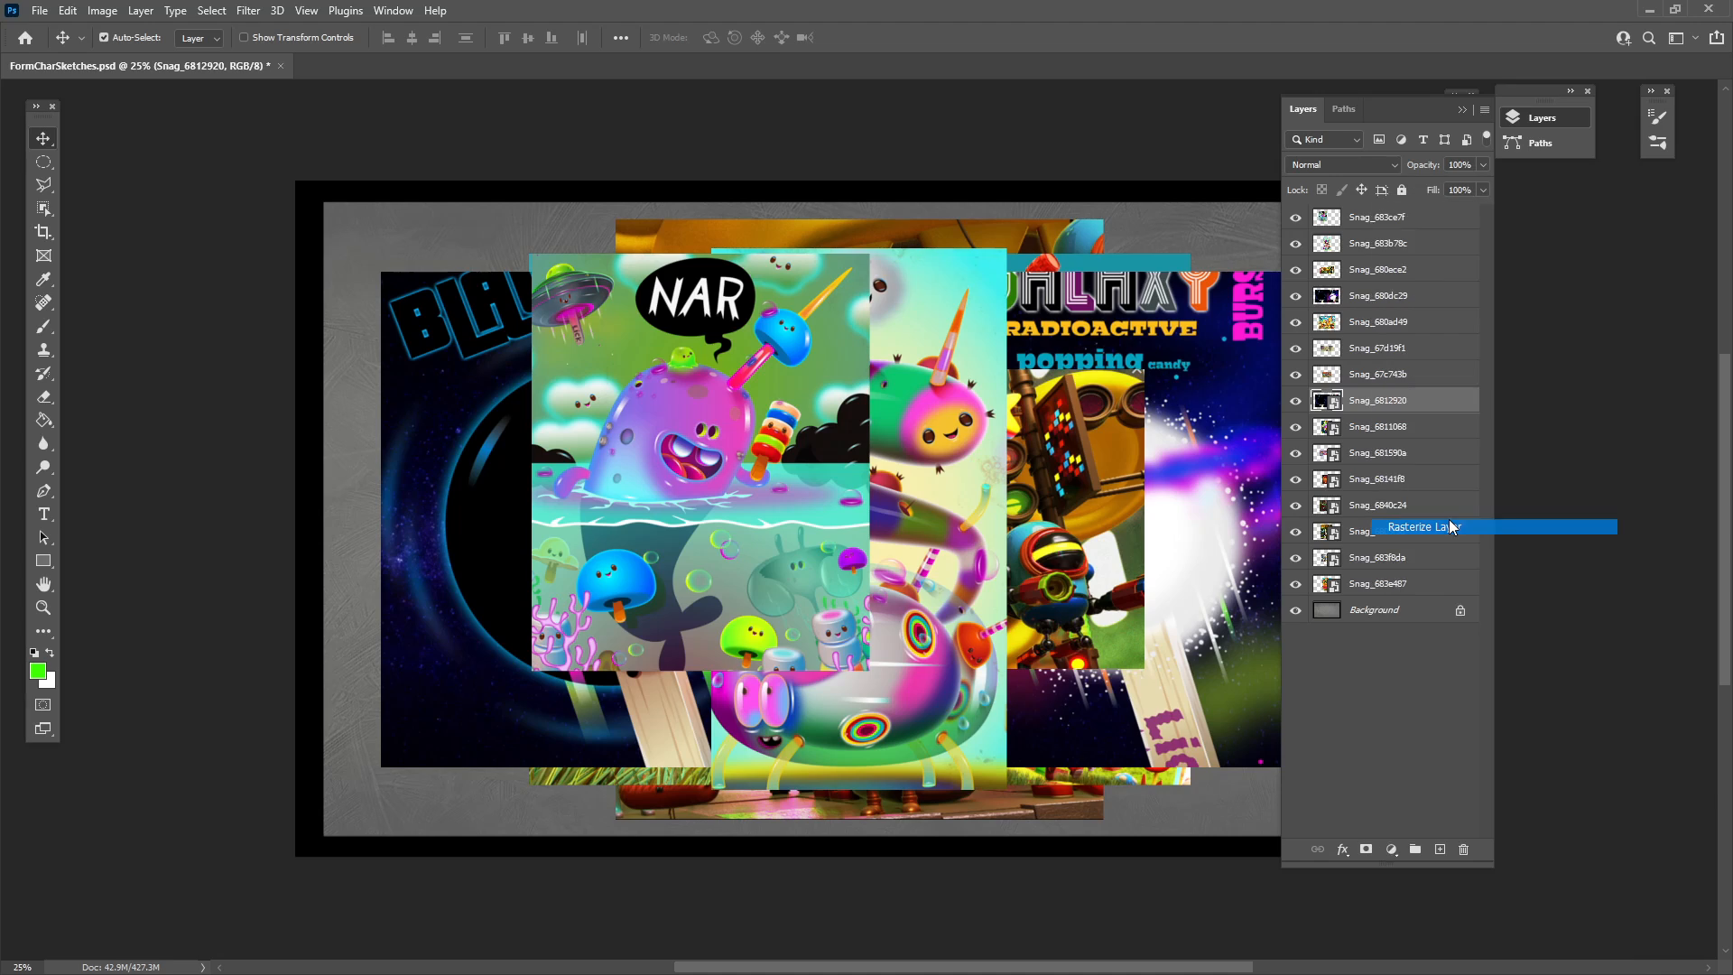
click(1408, 430)
right_click(1409, 430)
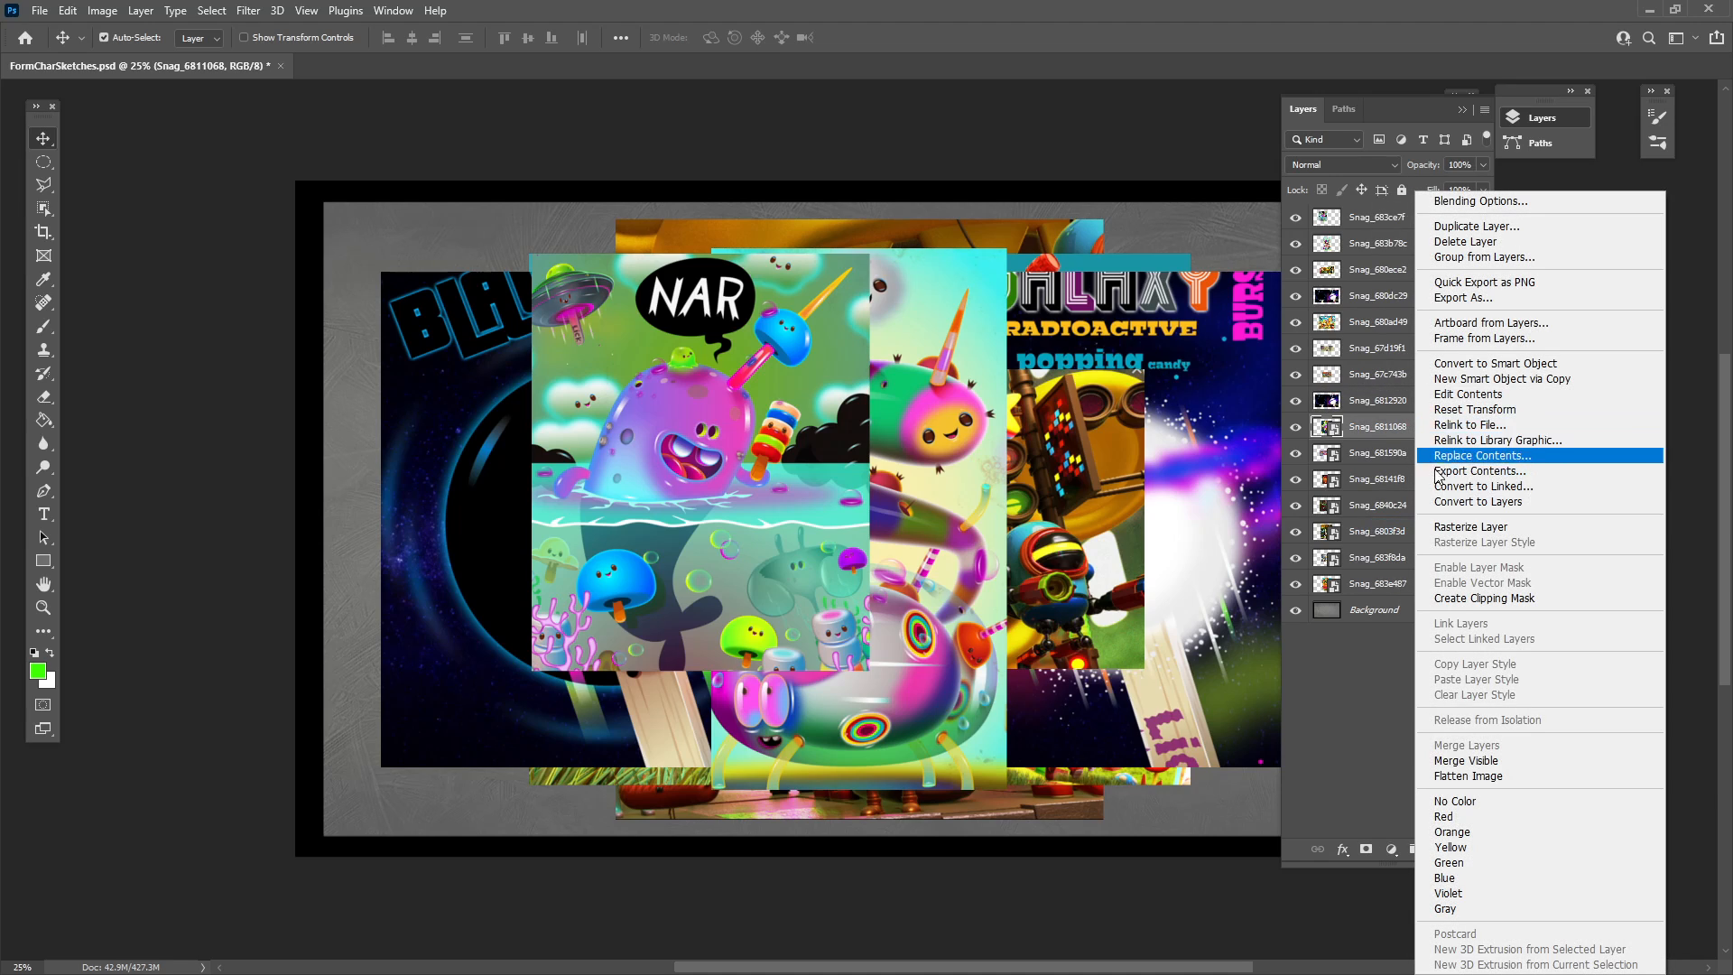
click(1462, 532)
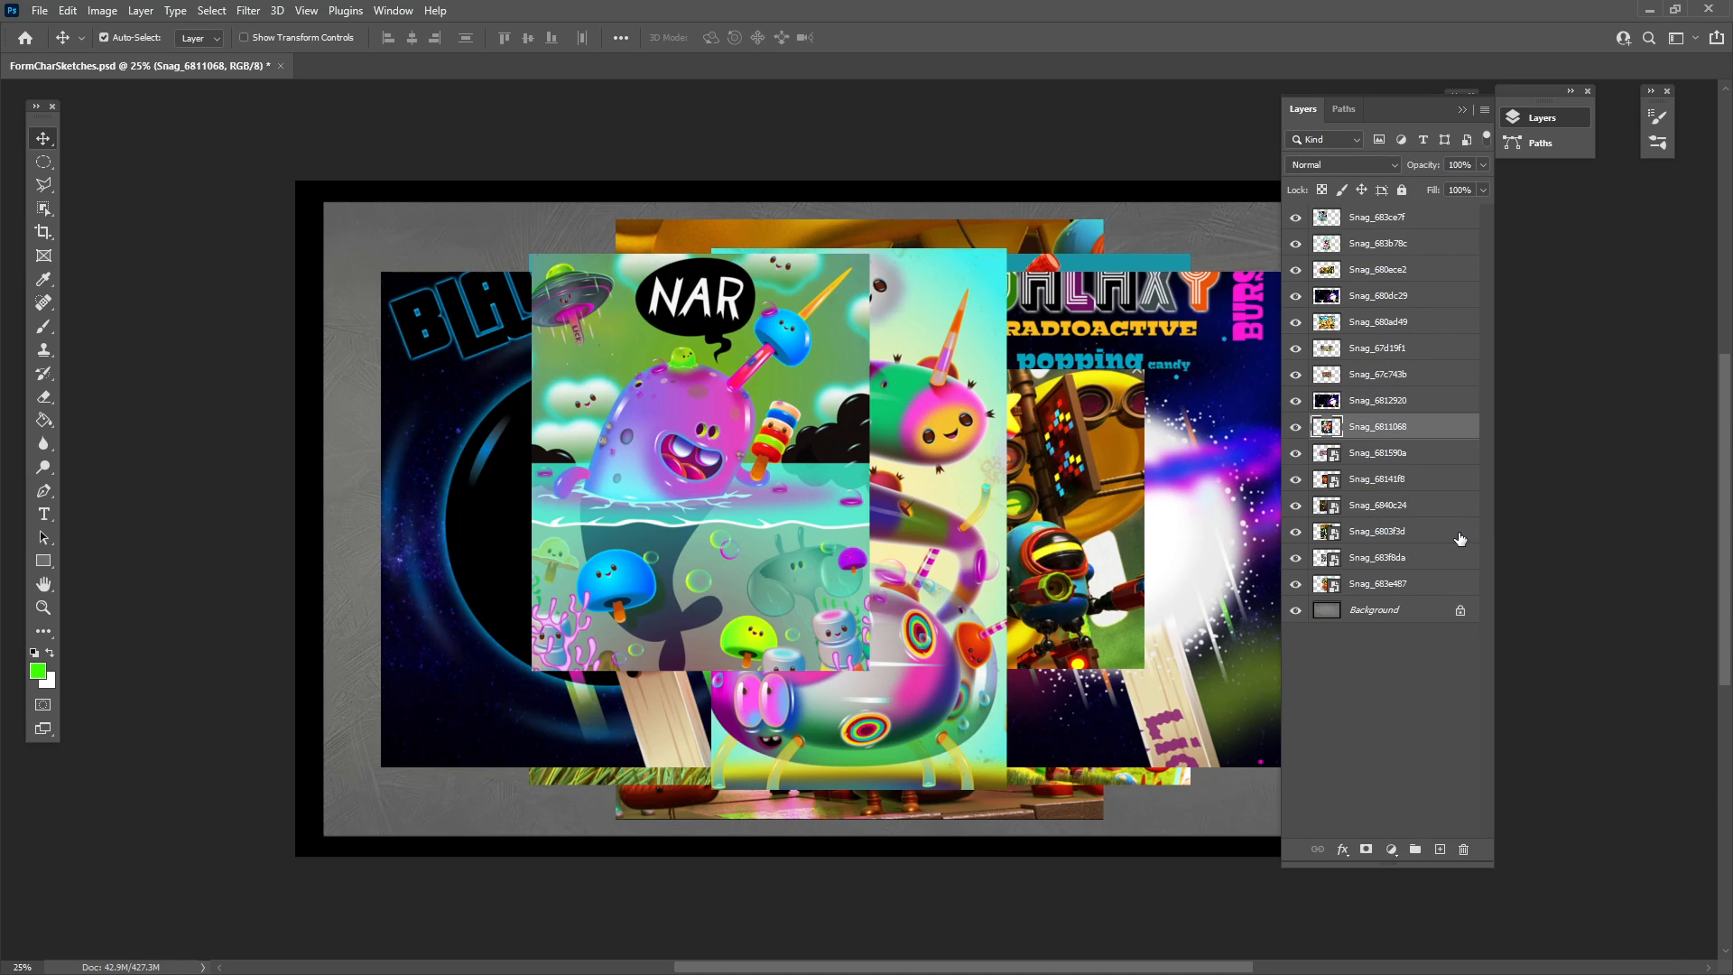
Rasterize the layers Snag_681590a and Snag_68141f8.
click(1418, 459)
right_click(1418, 458)
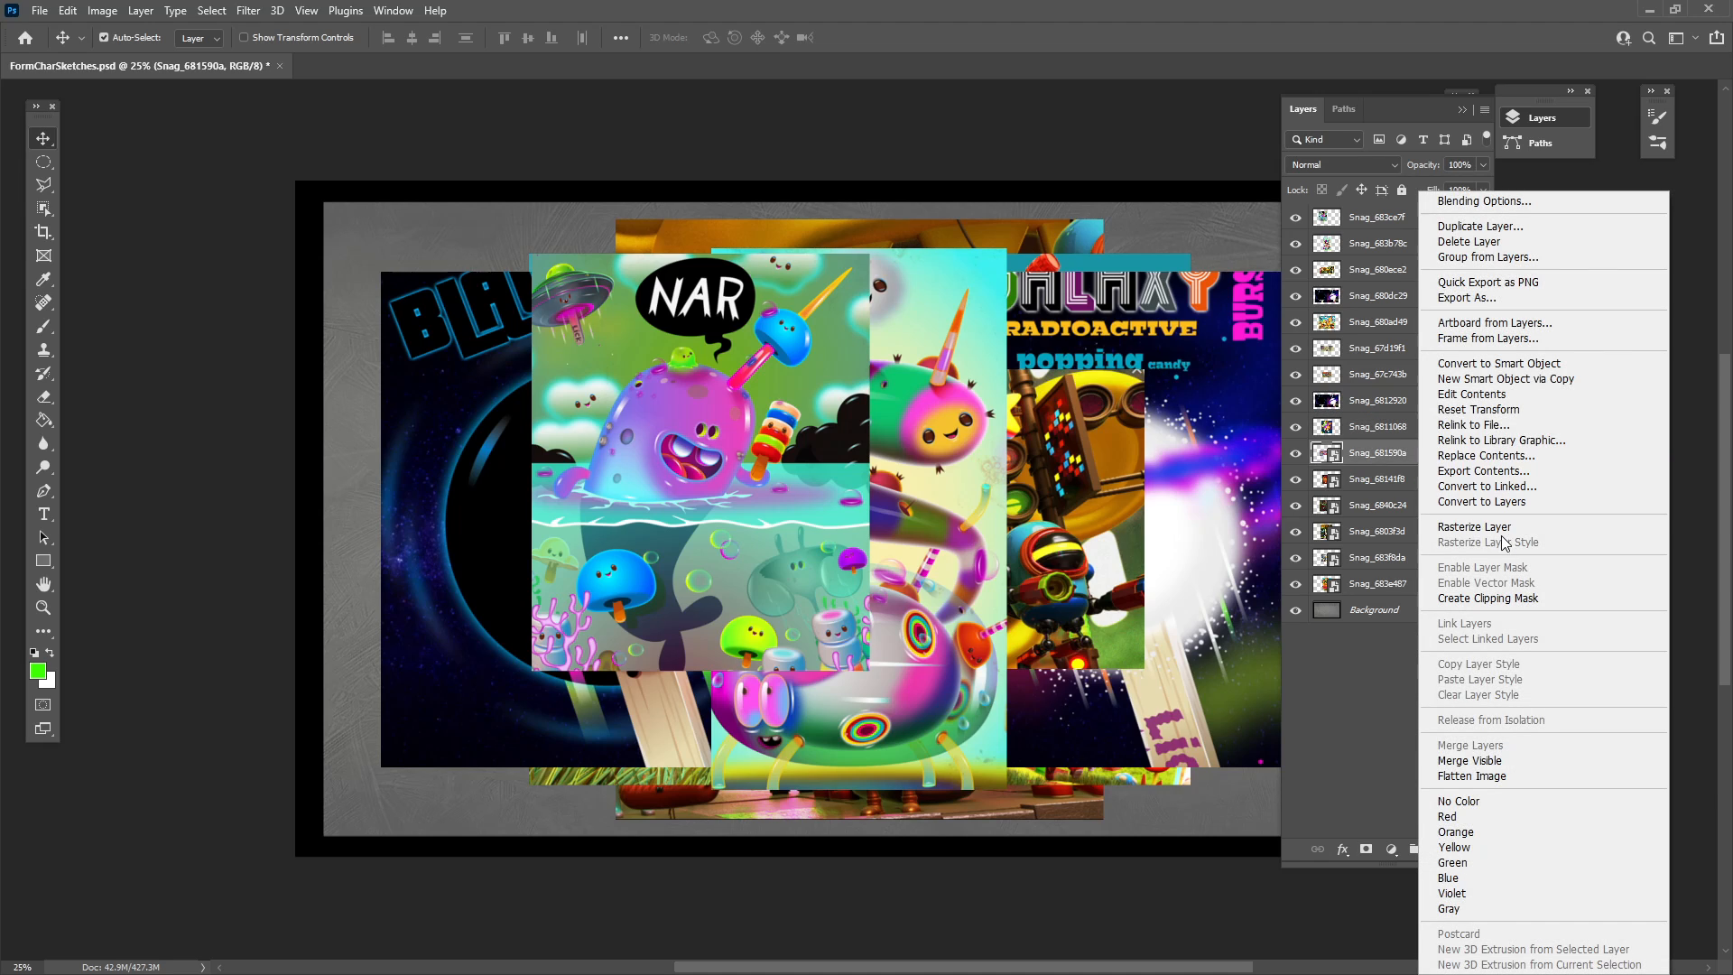
click(1390, 452)
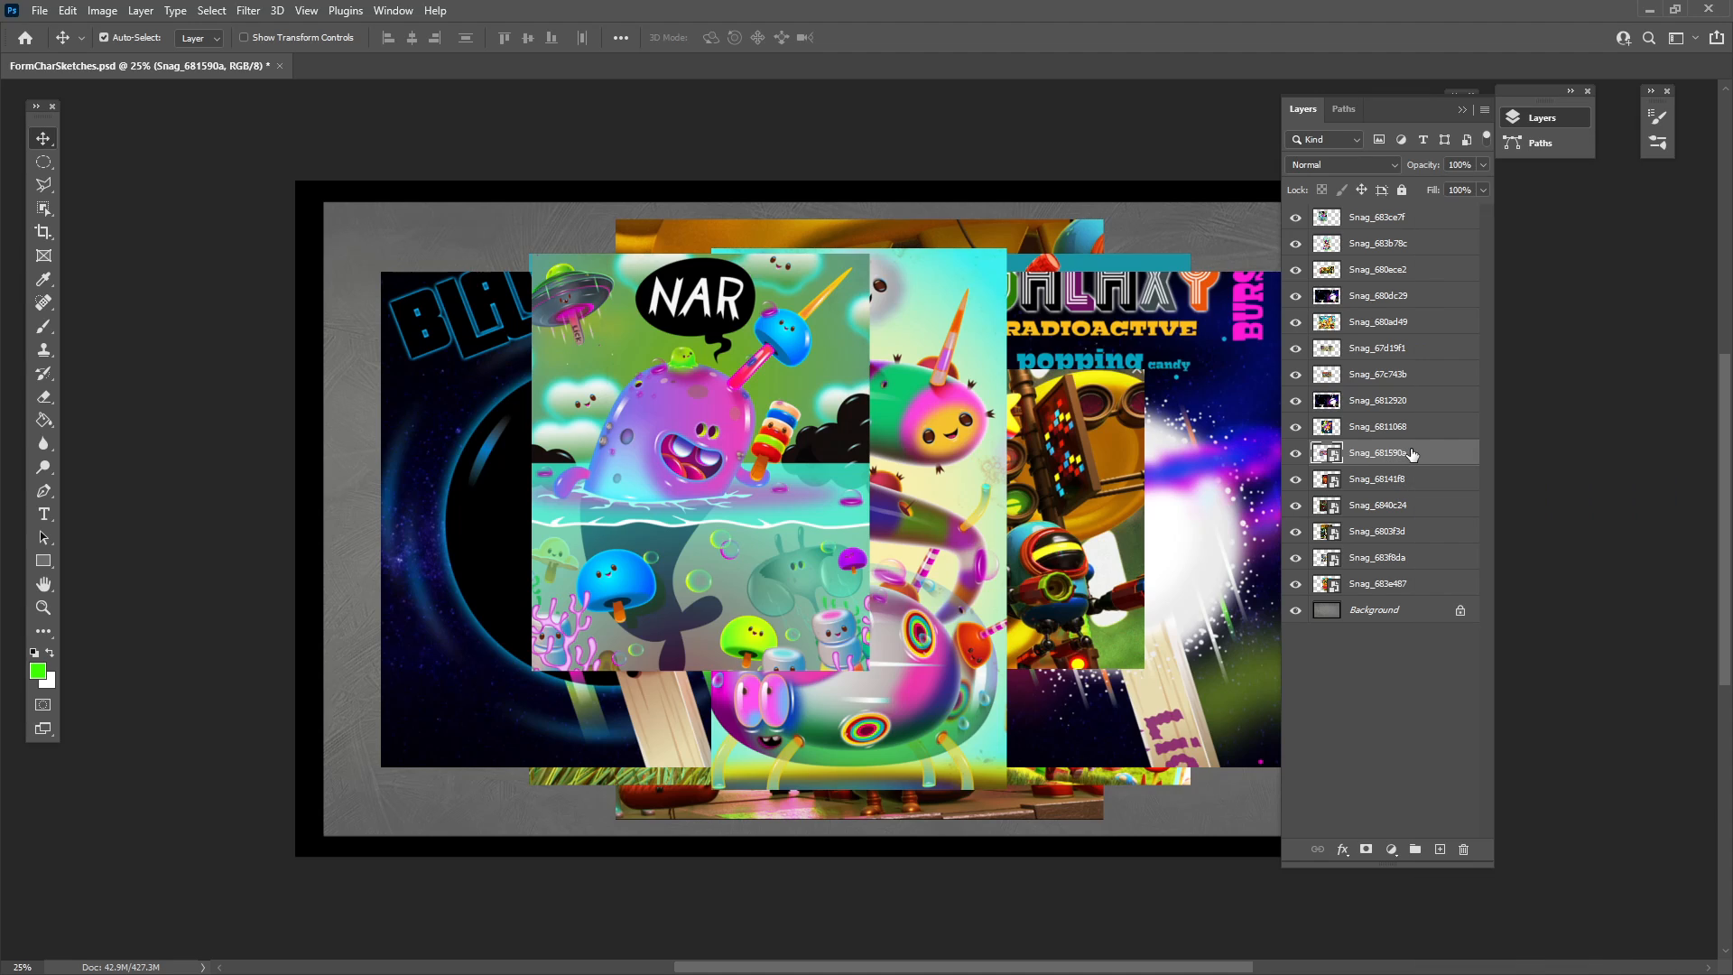
right_click(1411, 448)
click(1477, 526)
click(1422, 479)
right_click(1427, 480)
click(1488, 529)
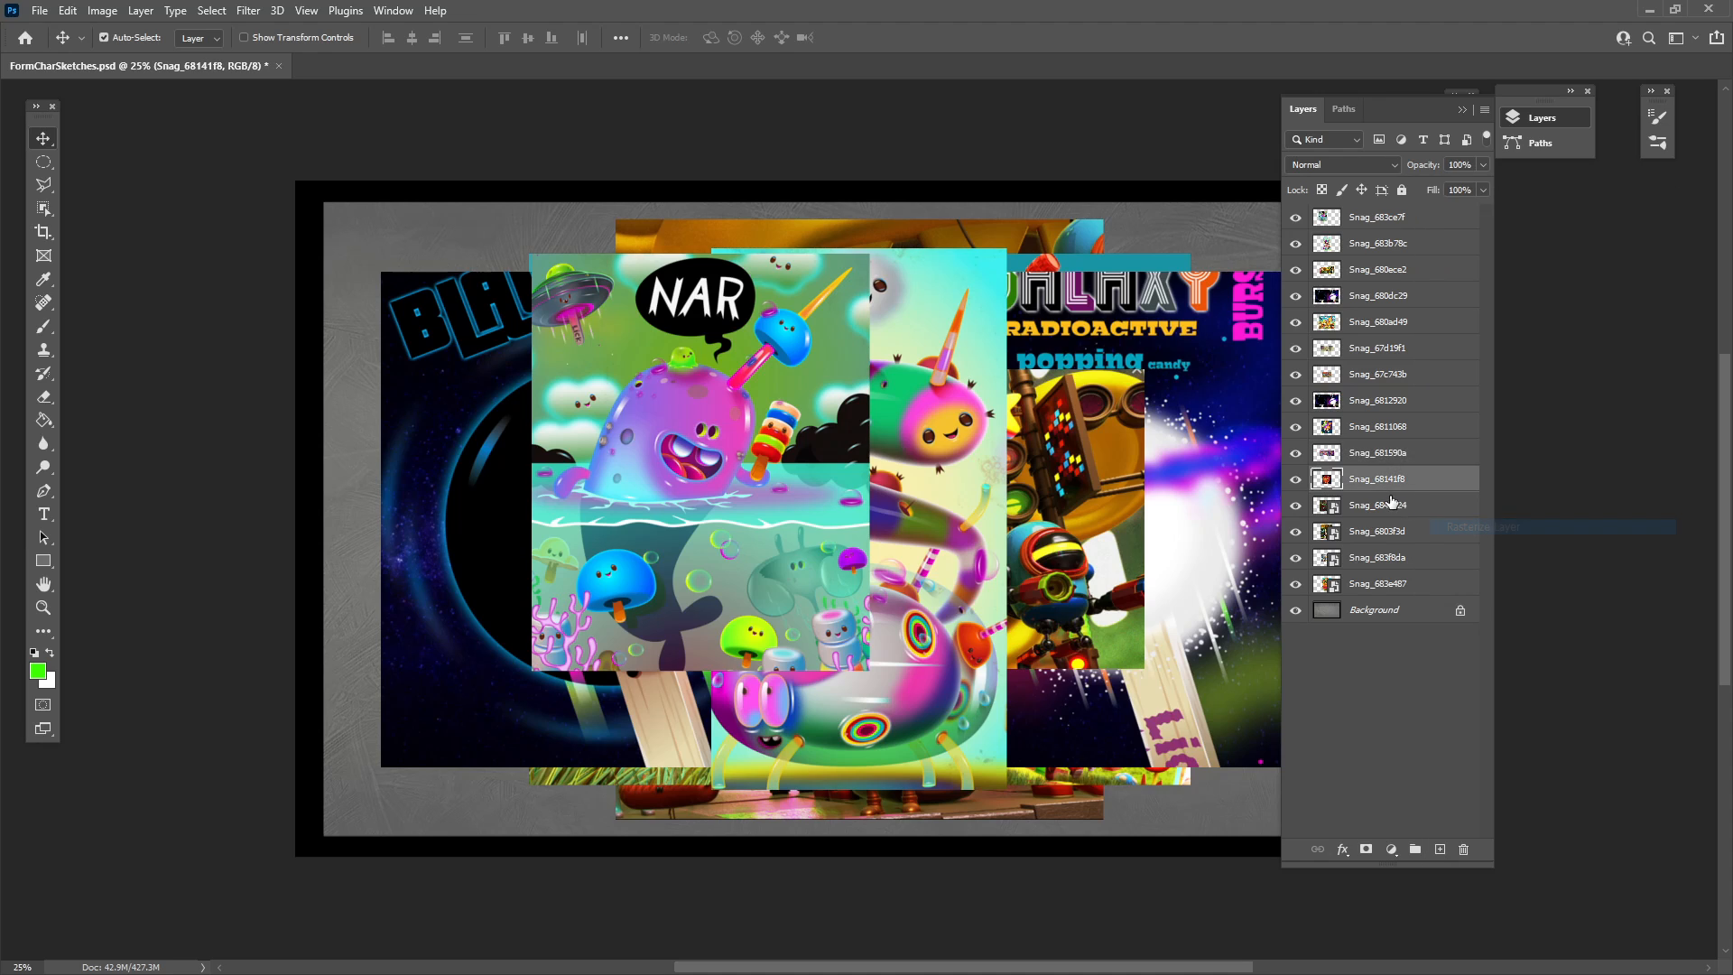
Rasterize the layer Snag_6840c24 and the layer directly below it.
click(1422, 506)
right_click(1428, 506)
click(1504, 529)
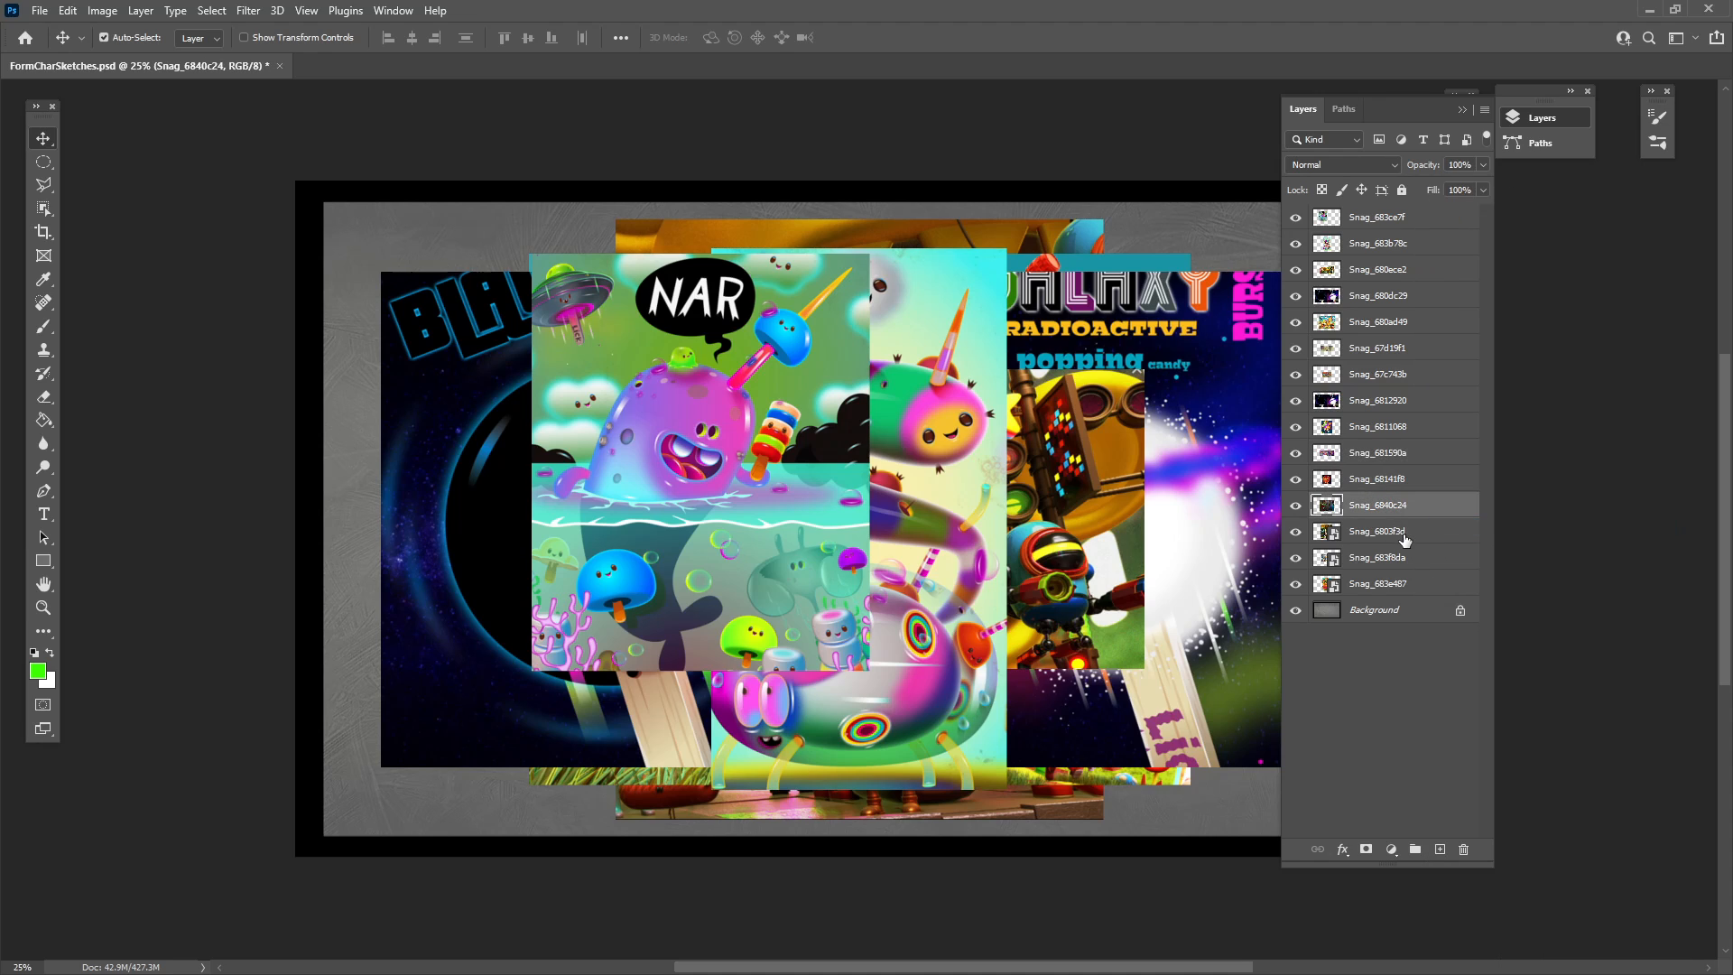
click(1413, 532)
right_click(1415, 533)
click(1483, 530)
Rasterize the two lowest image layers, Snag_683f8da and Snag_683e487.
click(1420, 559)
right_click(1420, 558)
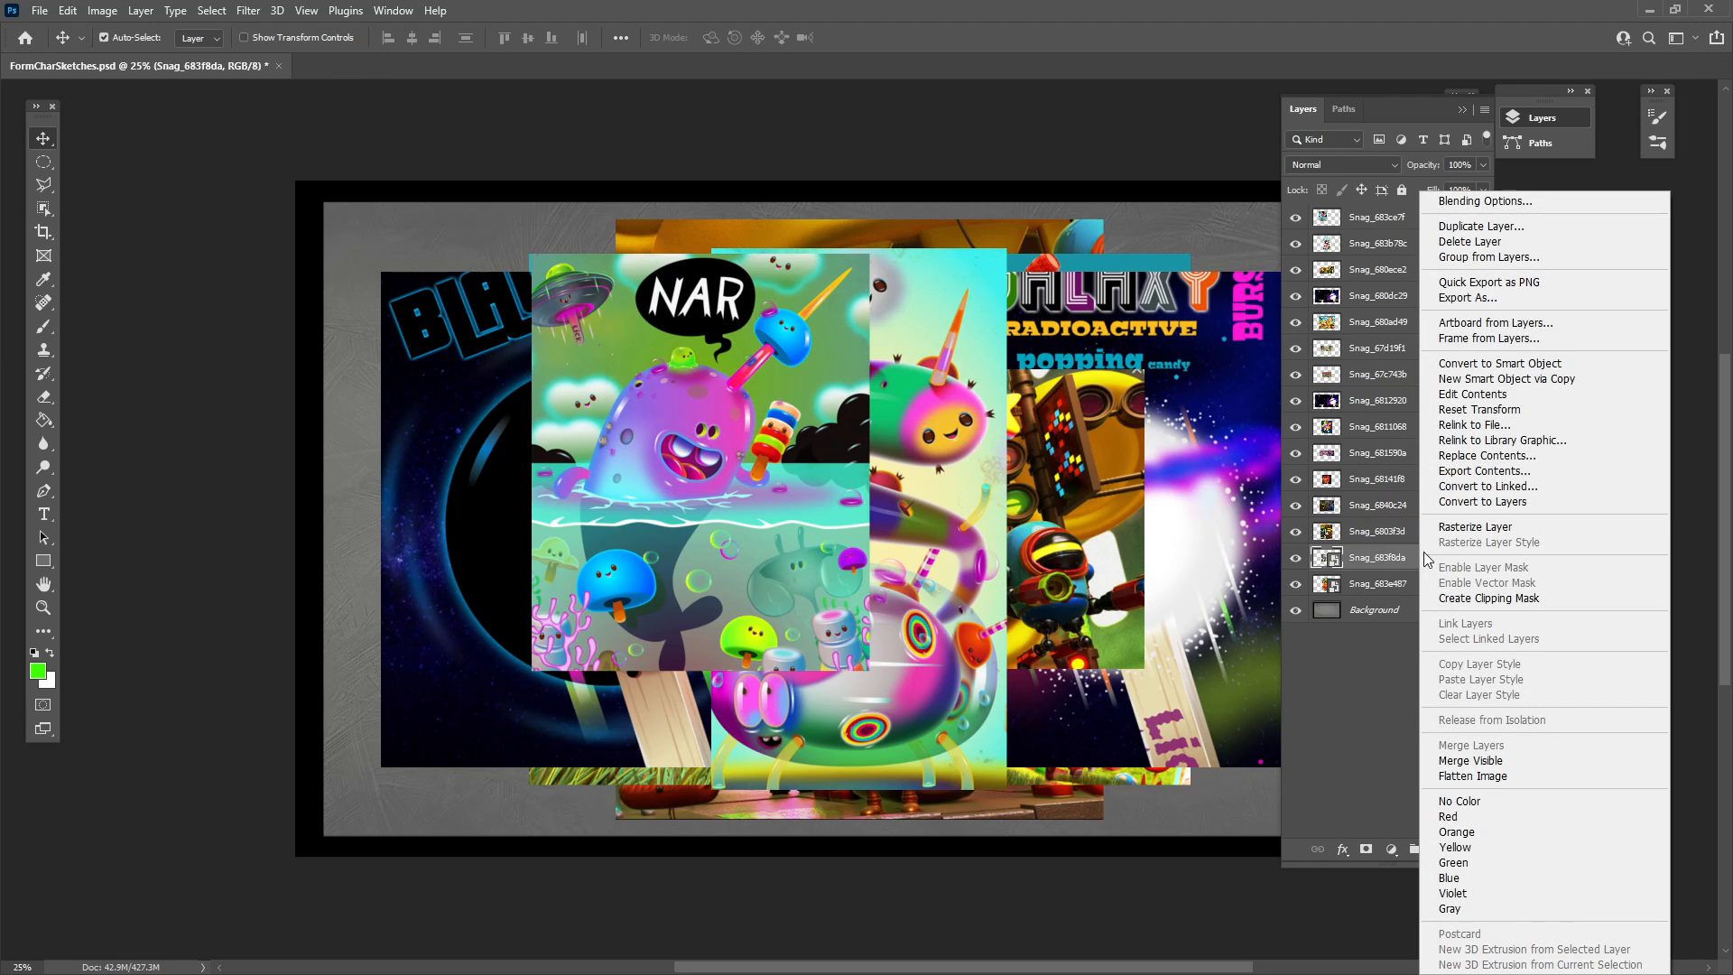
click(1480, 527)
click(1422, 584)
right_click(1422, 587)
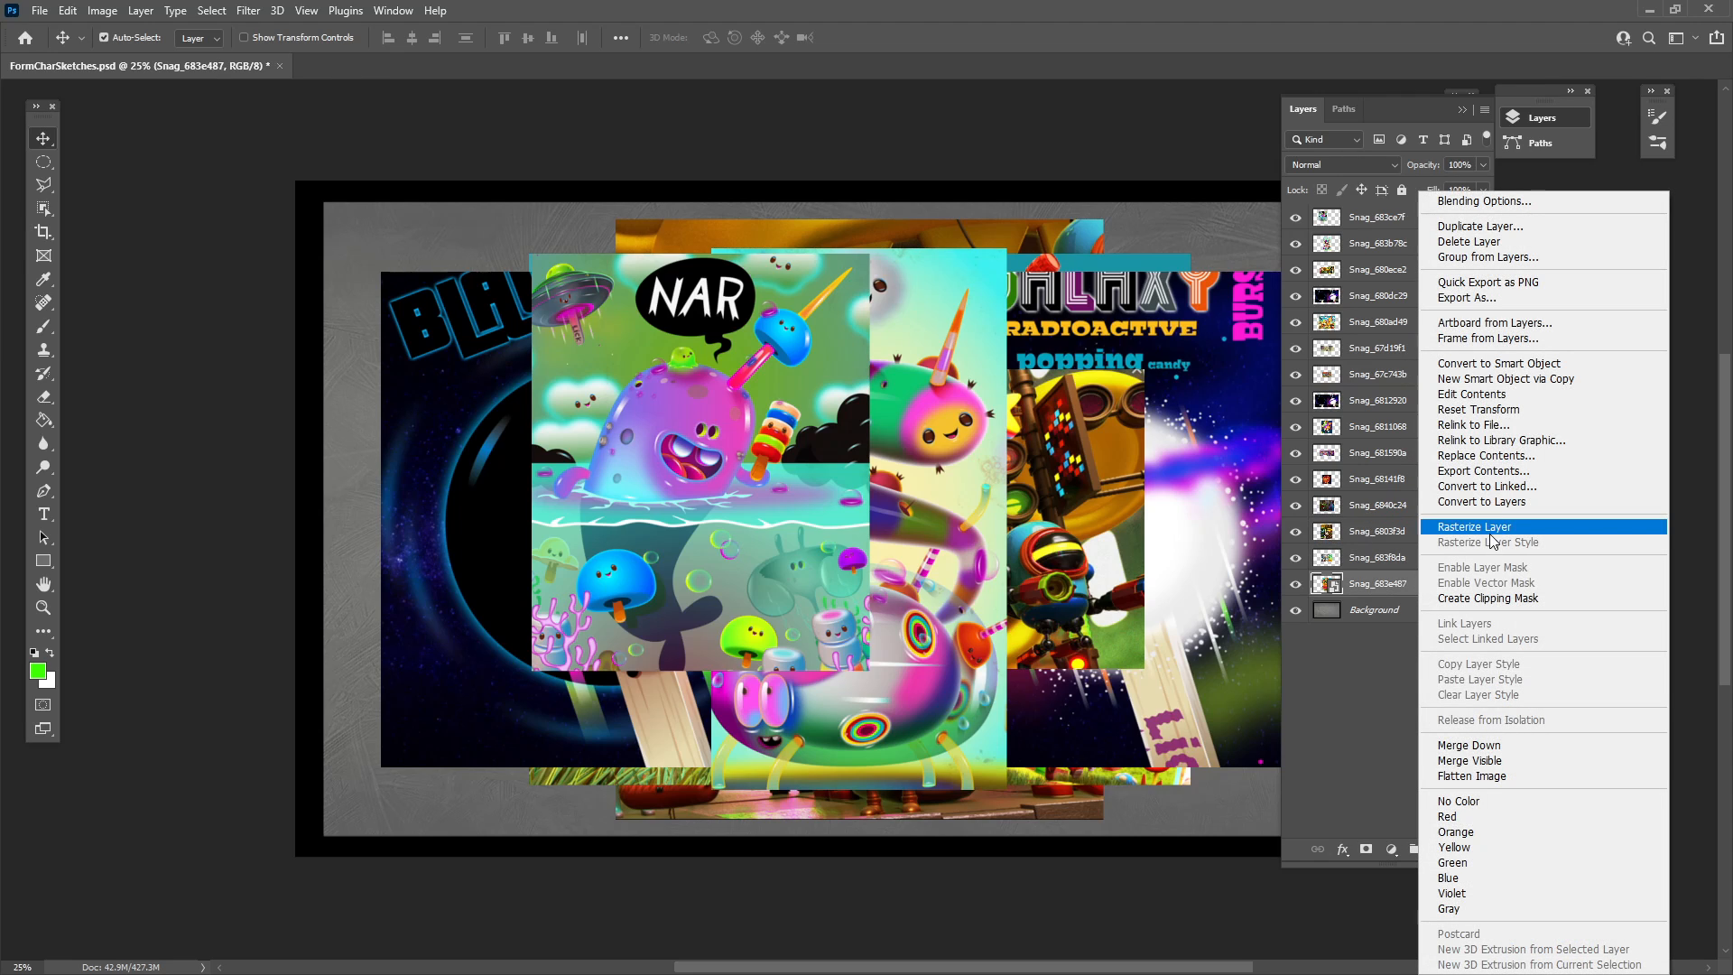
click(1491, 528)
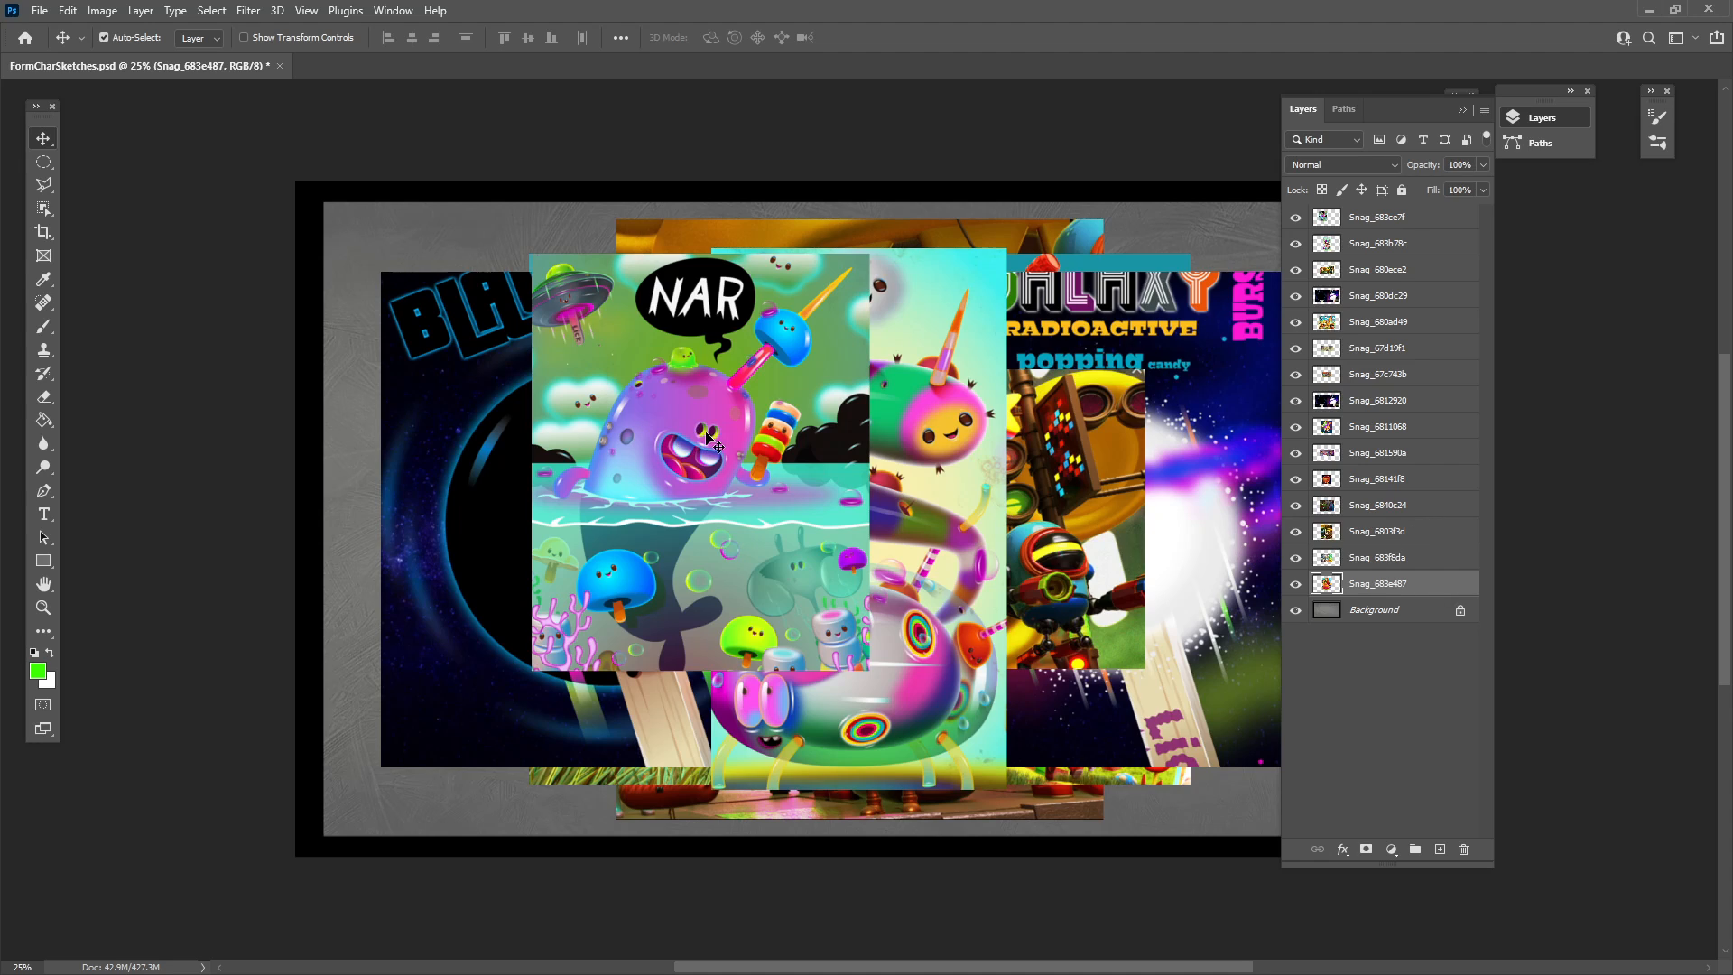
Shift the NAR image to the left, and scale all the Snag image layers together to 28.28%.
drag(740, 578, 641, 559)
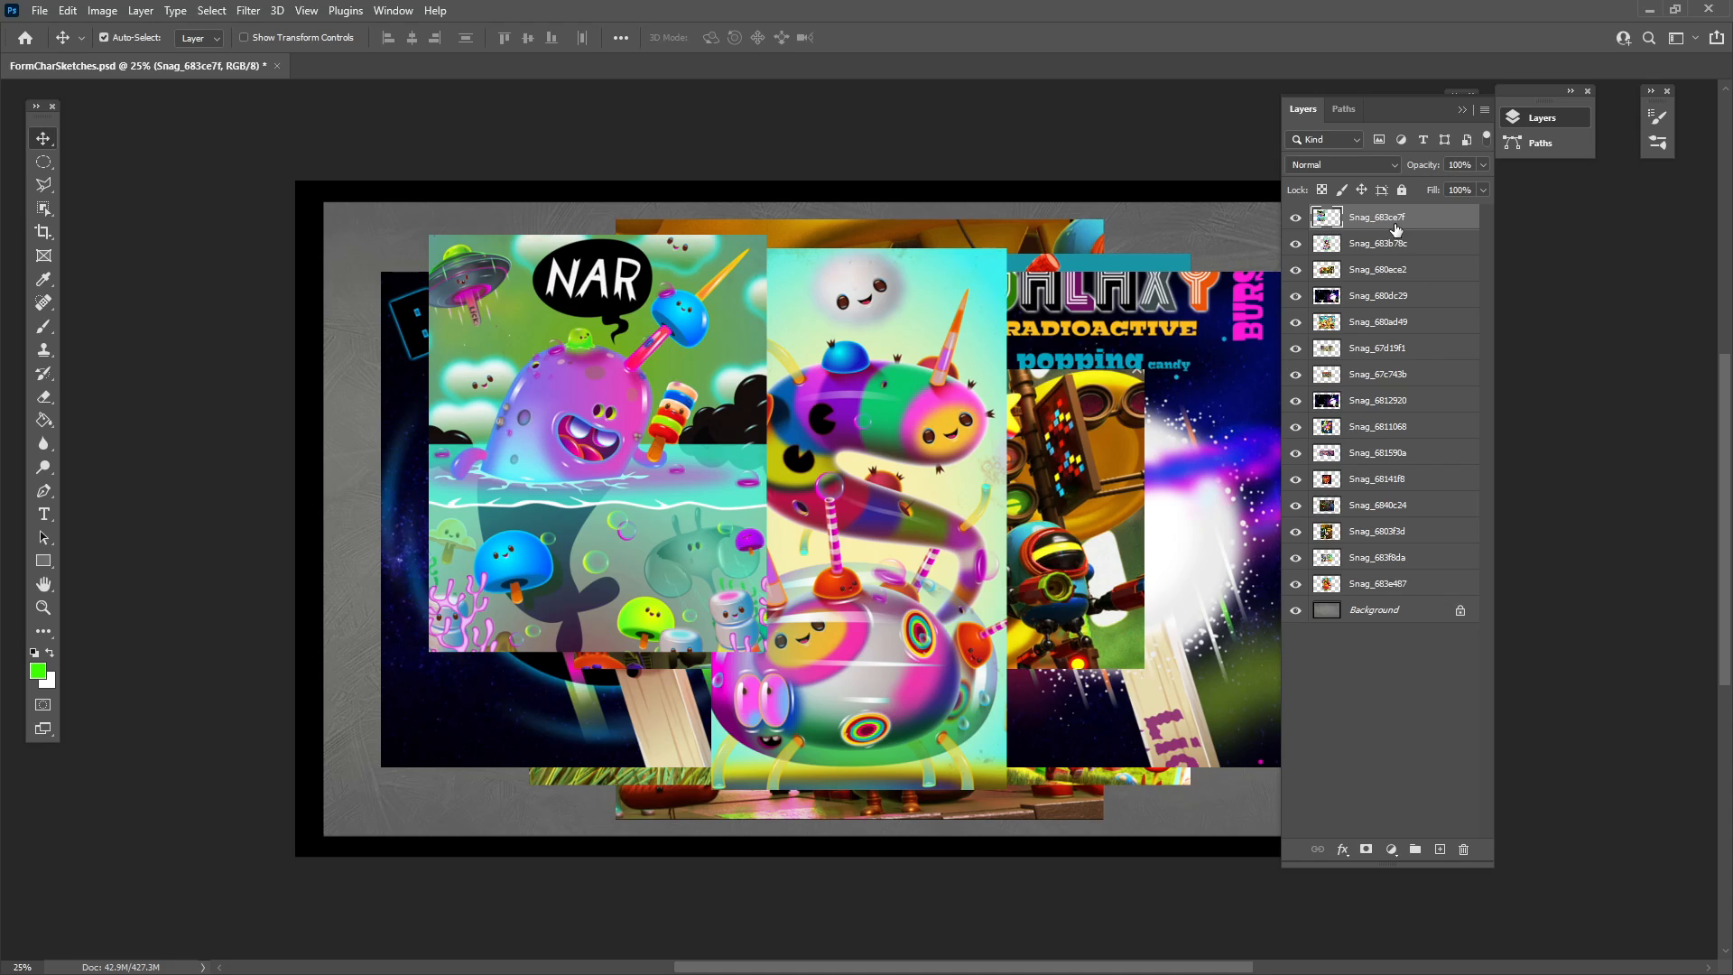
shift+click(1395, 579)
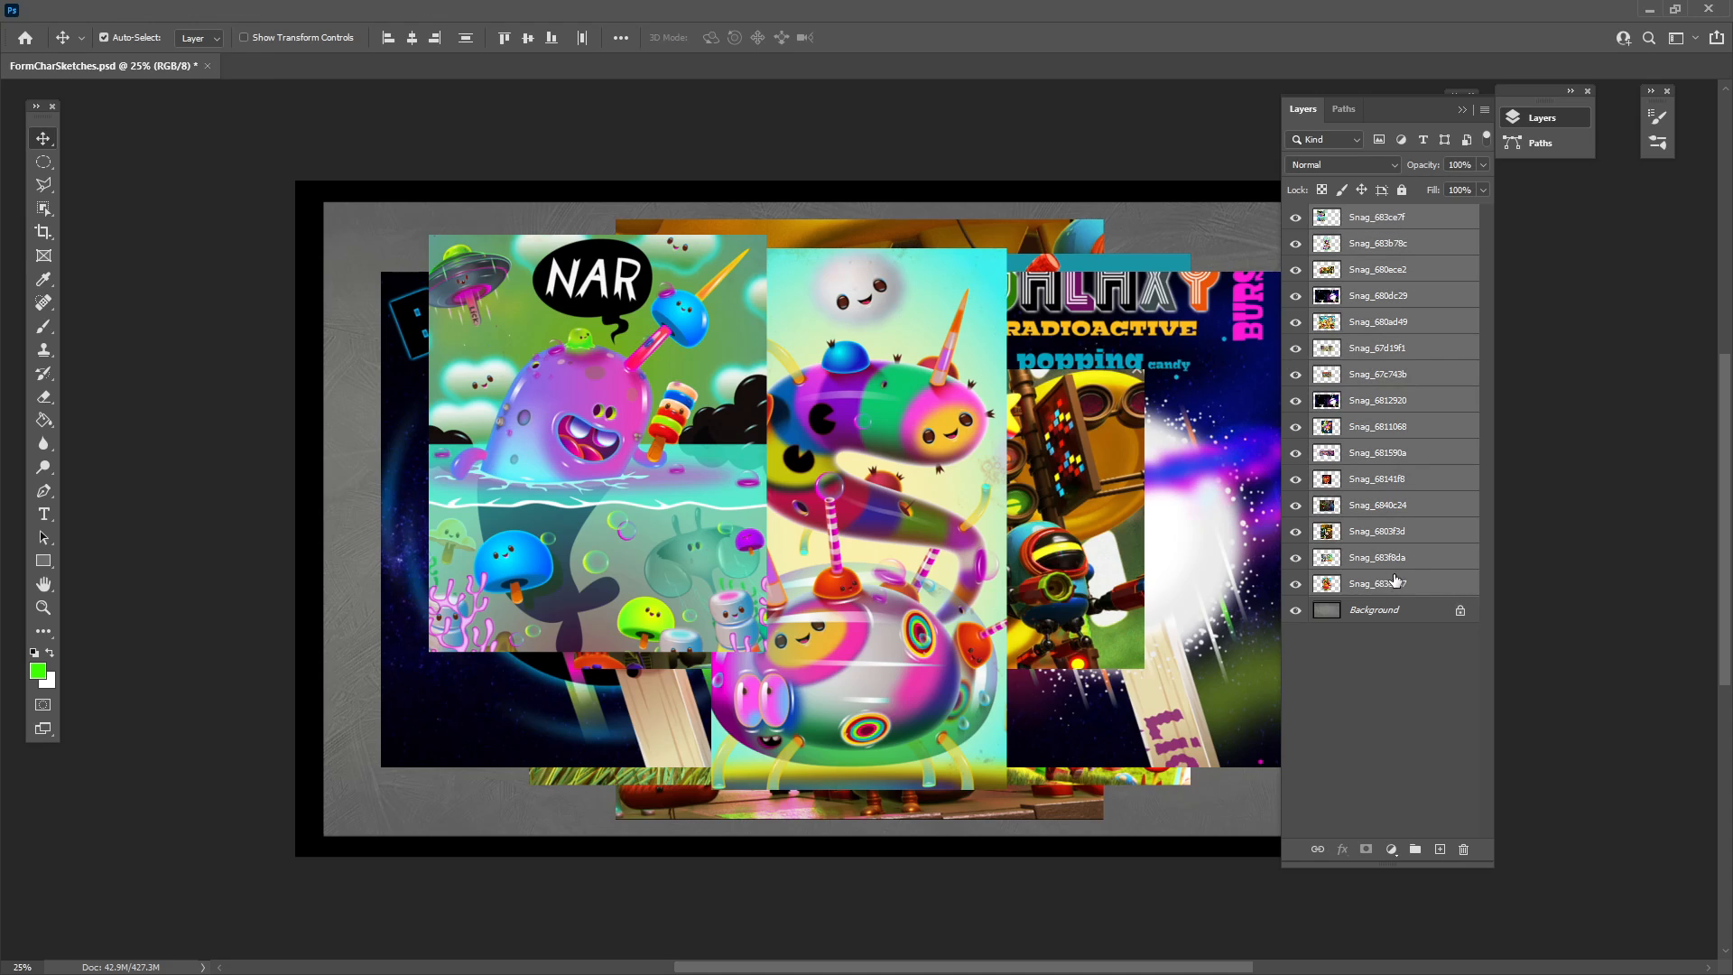
click(1367, 219)
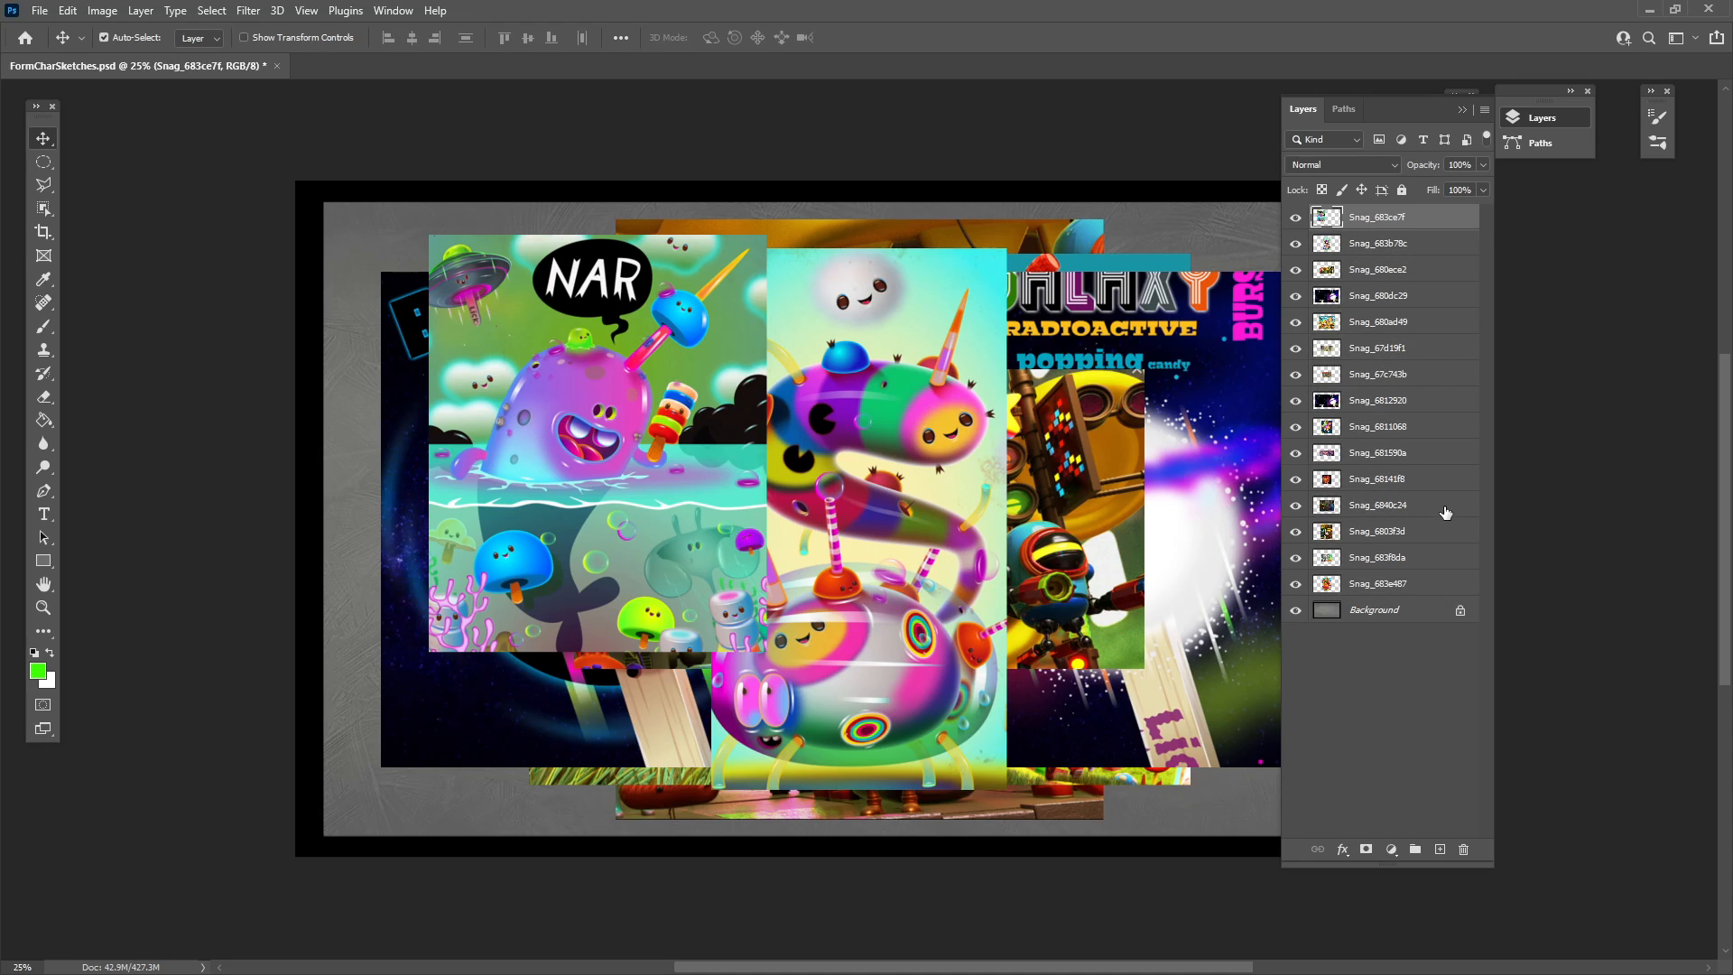
shift+click(1413, 585)
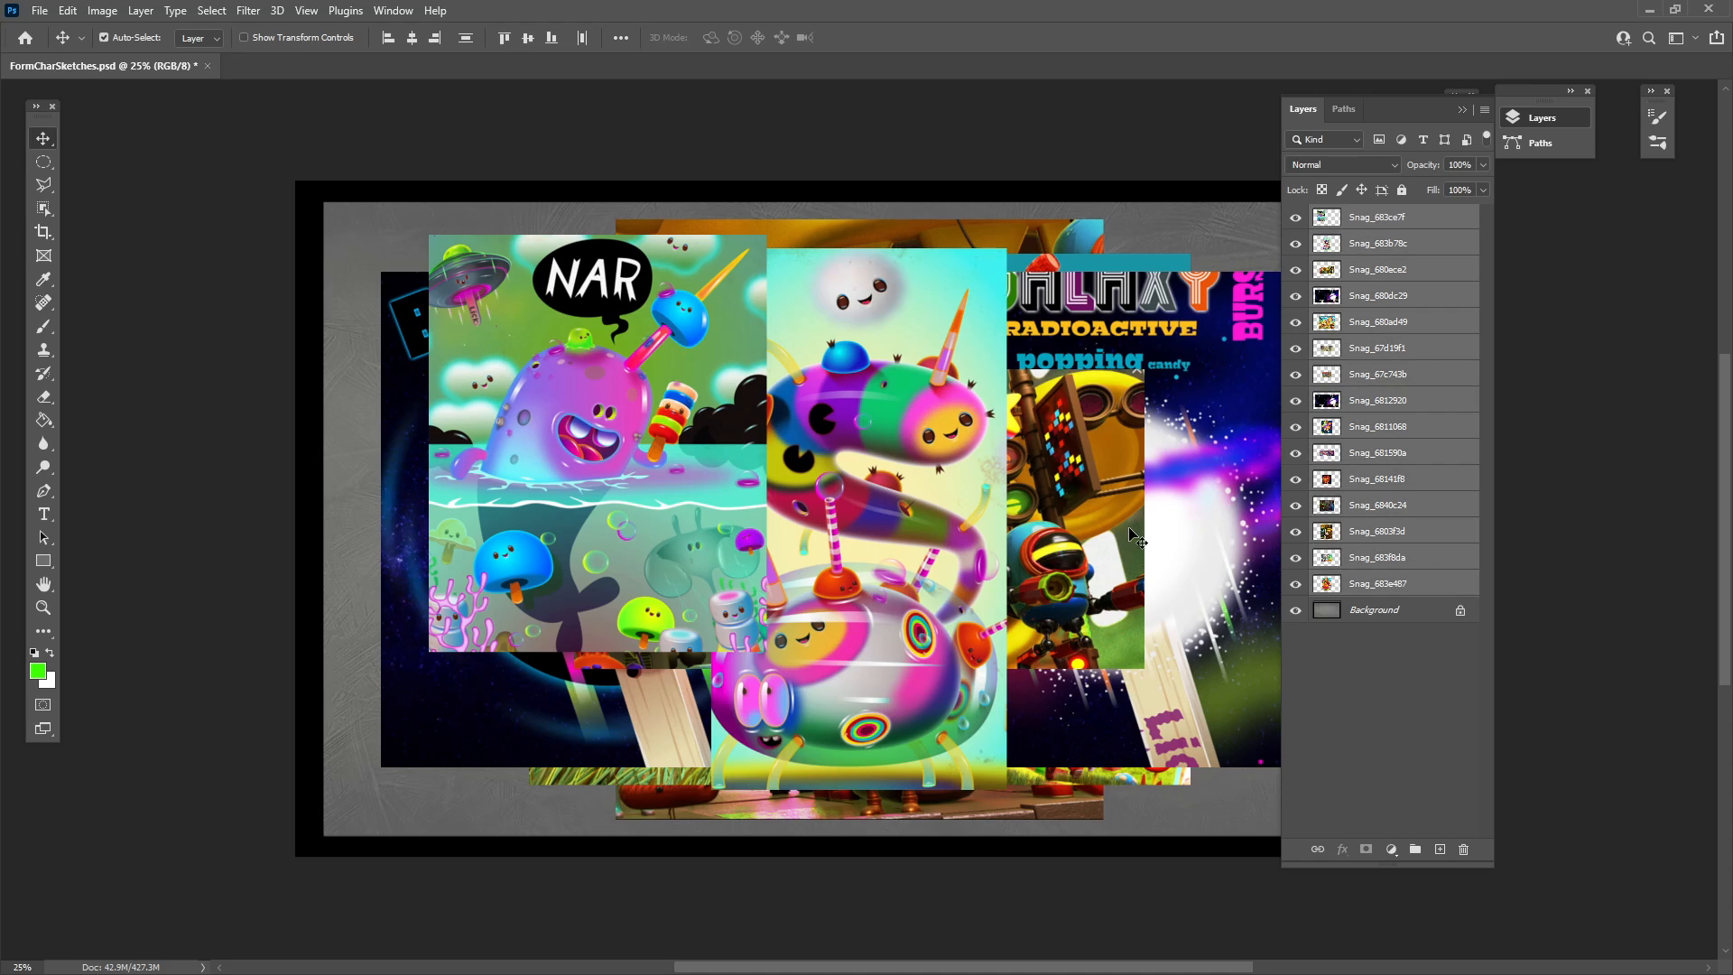
key(ctrl+t)
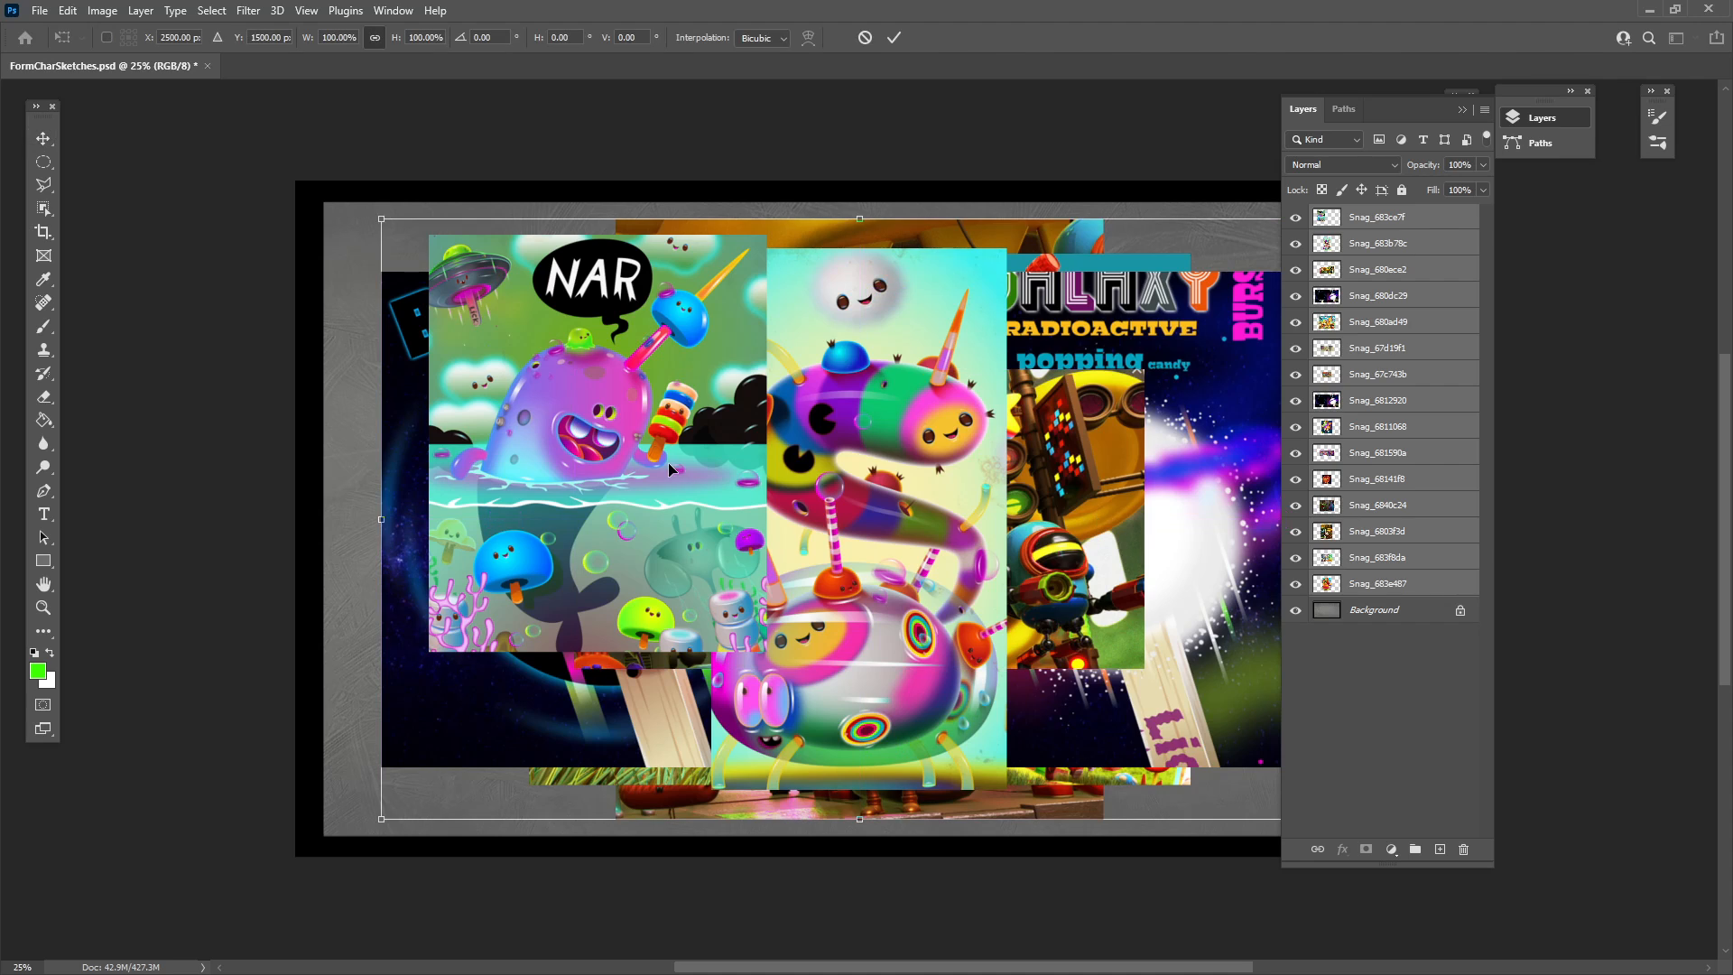
drag(377, 220, 512, 298)
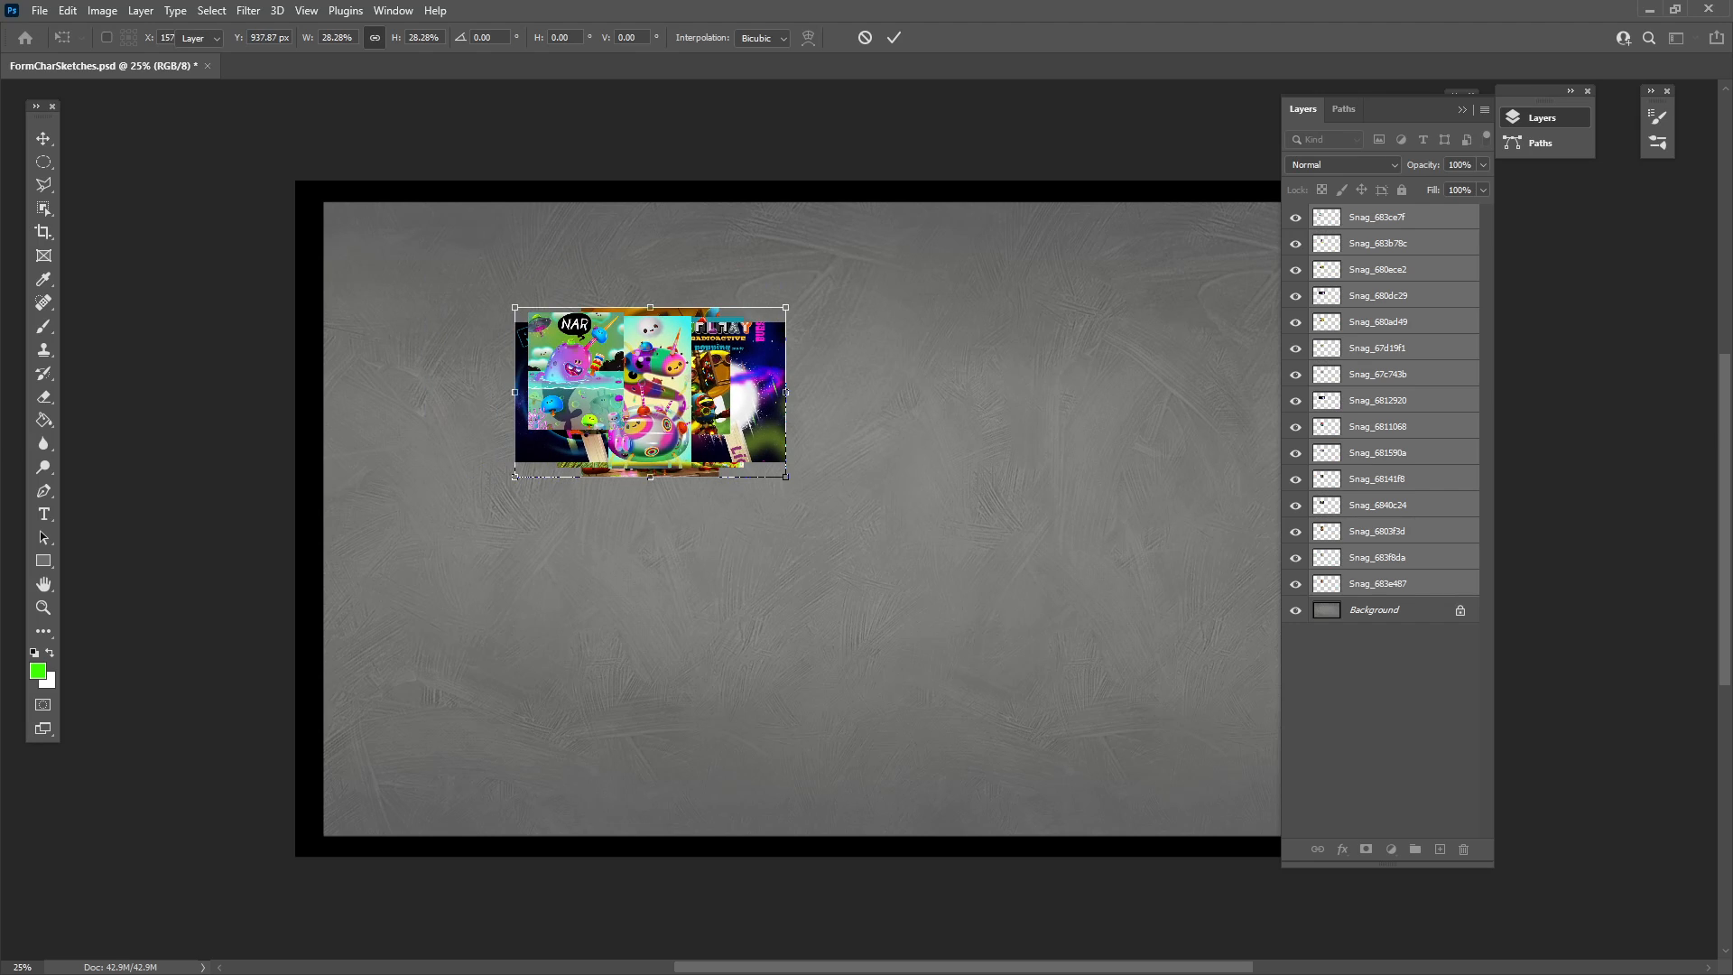
key(Return)
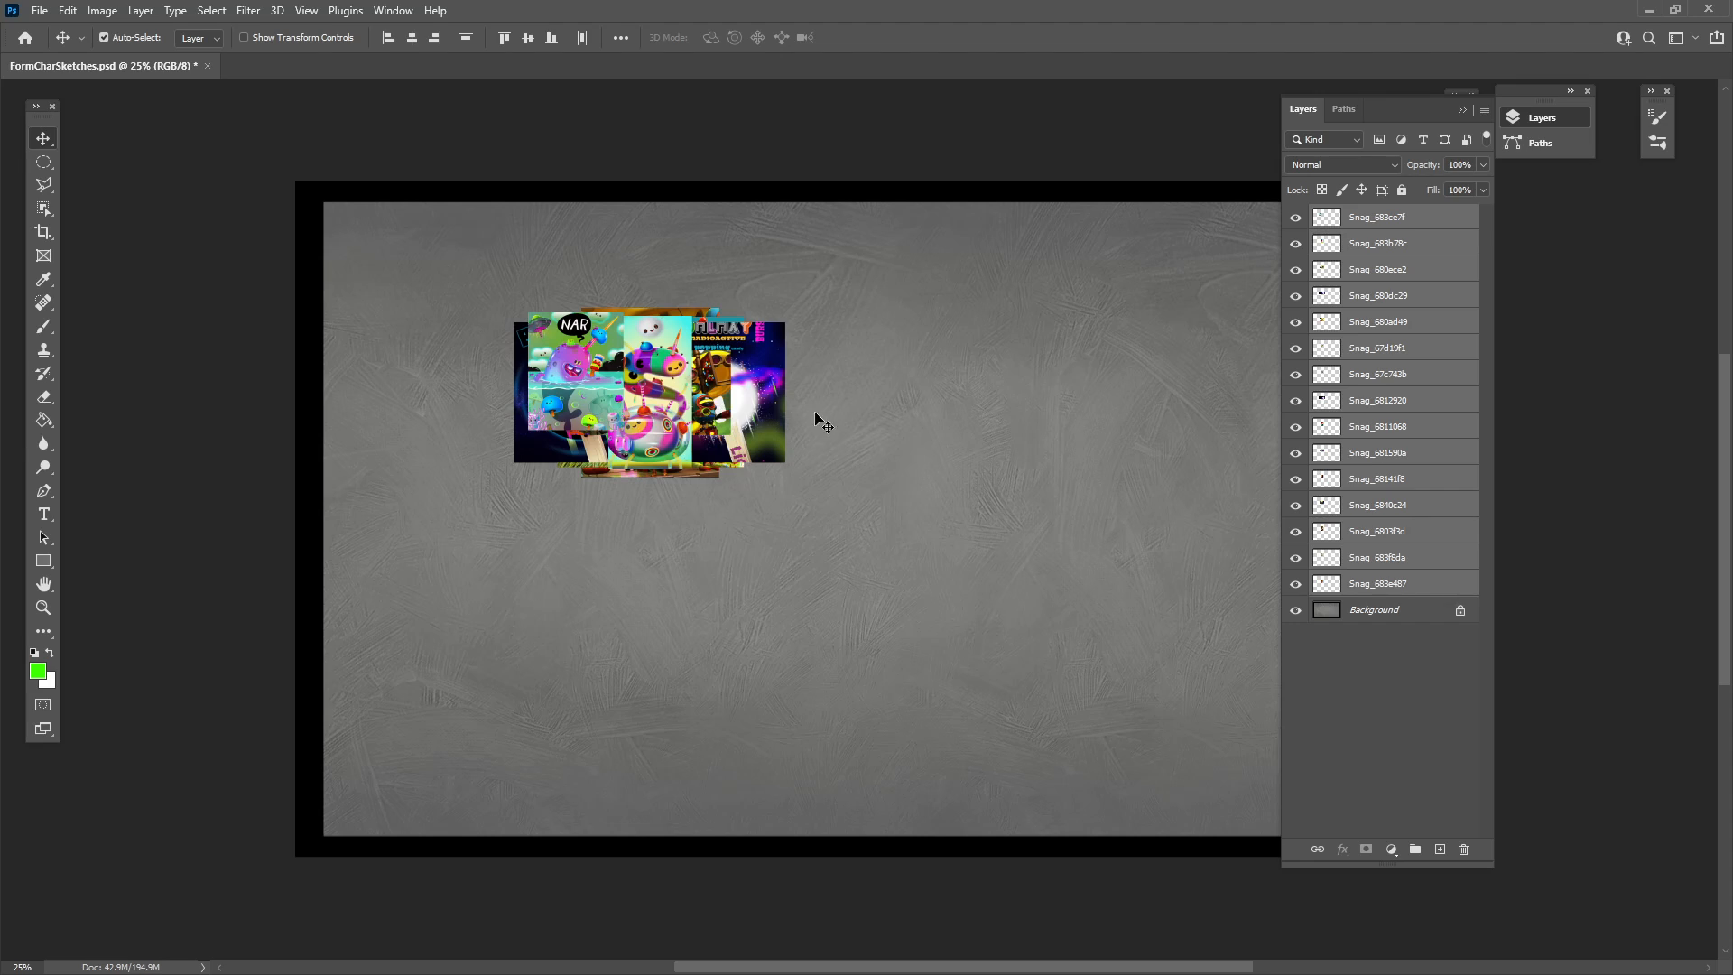
click(831, 432)
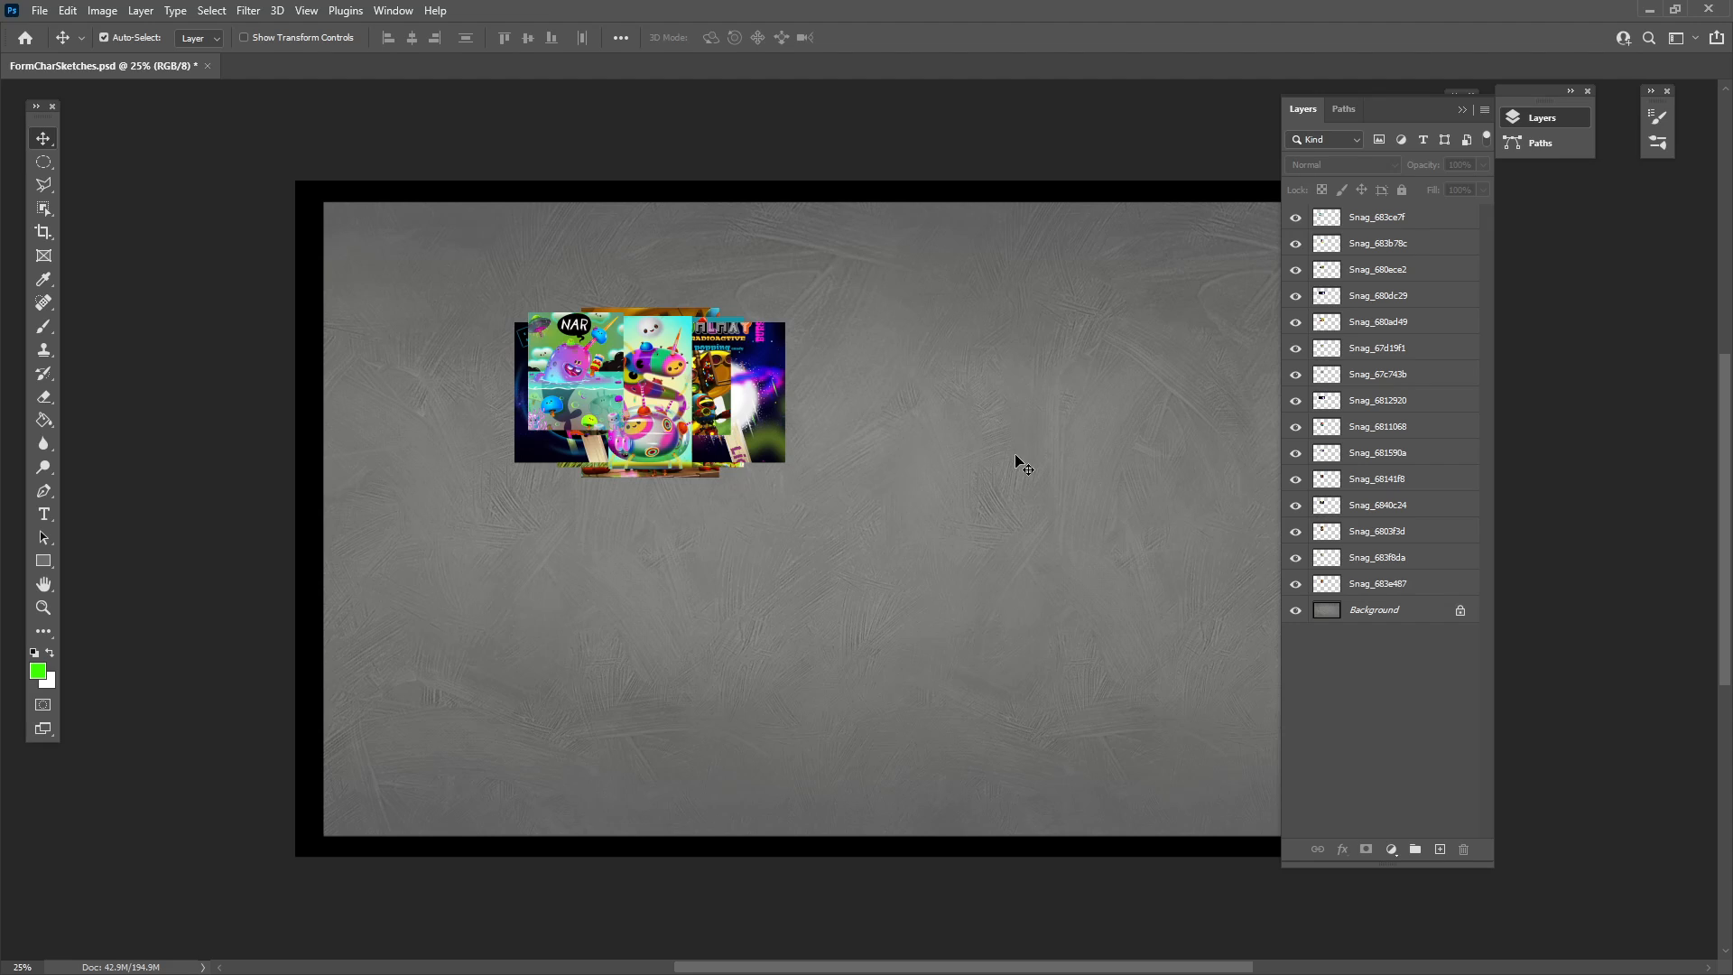
Move the black hole and galaxy lollipop image to the canvas's upper right, and delete its duplicate layer Snag_6812920.
drag(757, 421, 1107, 376)
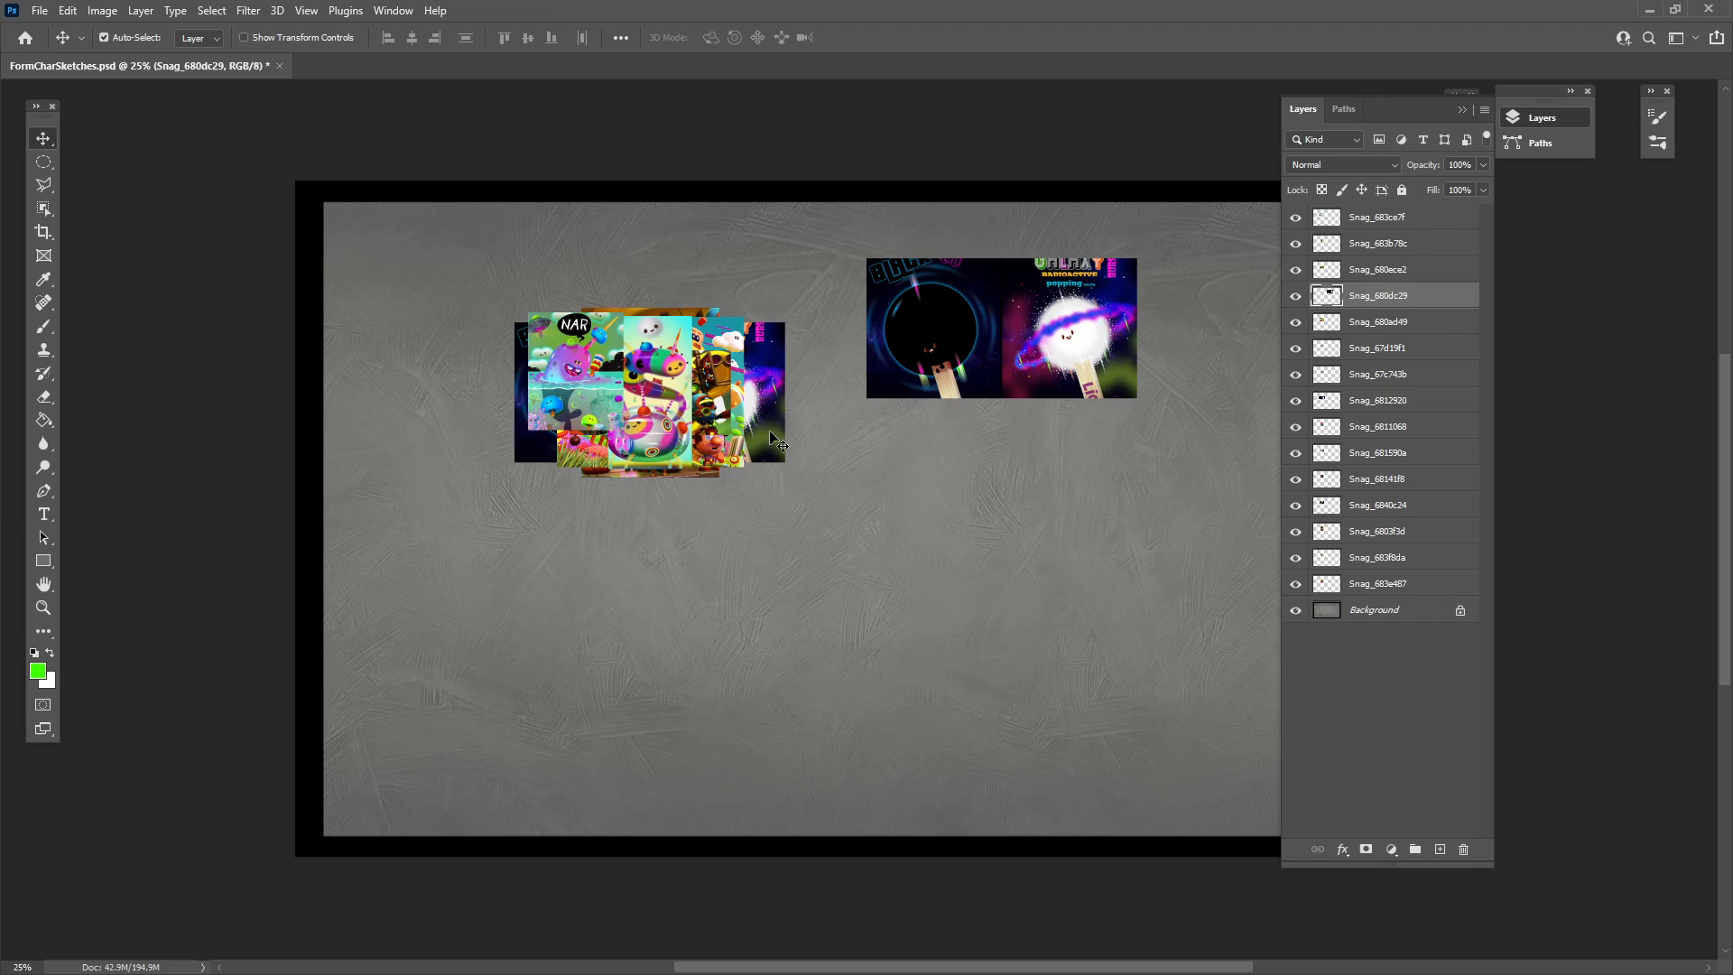
drag(770, 433, 1057, 602)
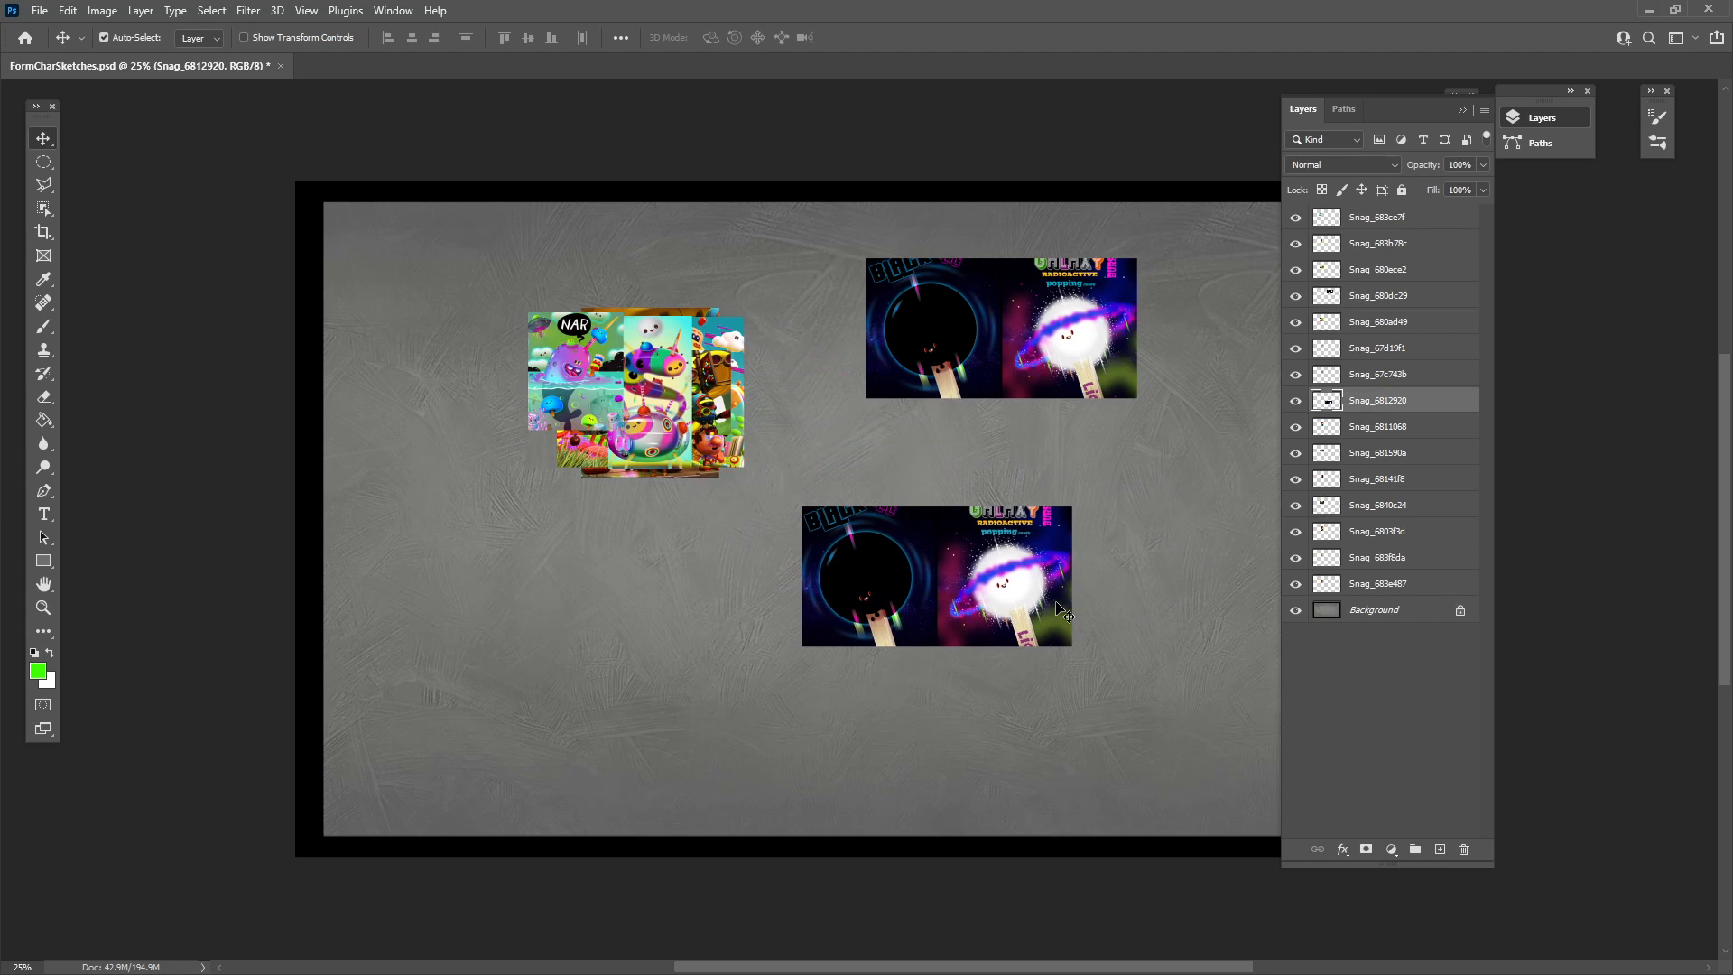
key(Delete)
Spread the stacked images across the canvas, with the caterpillar beside the galaxy lollipops, the video-game world below them and NAR at far left.
drag(727, 425, 823, 539)
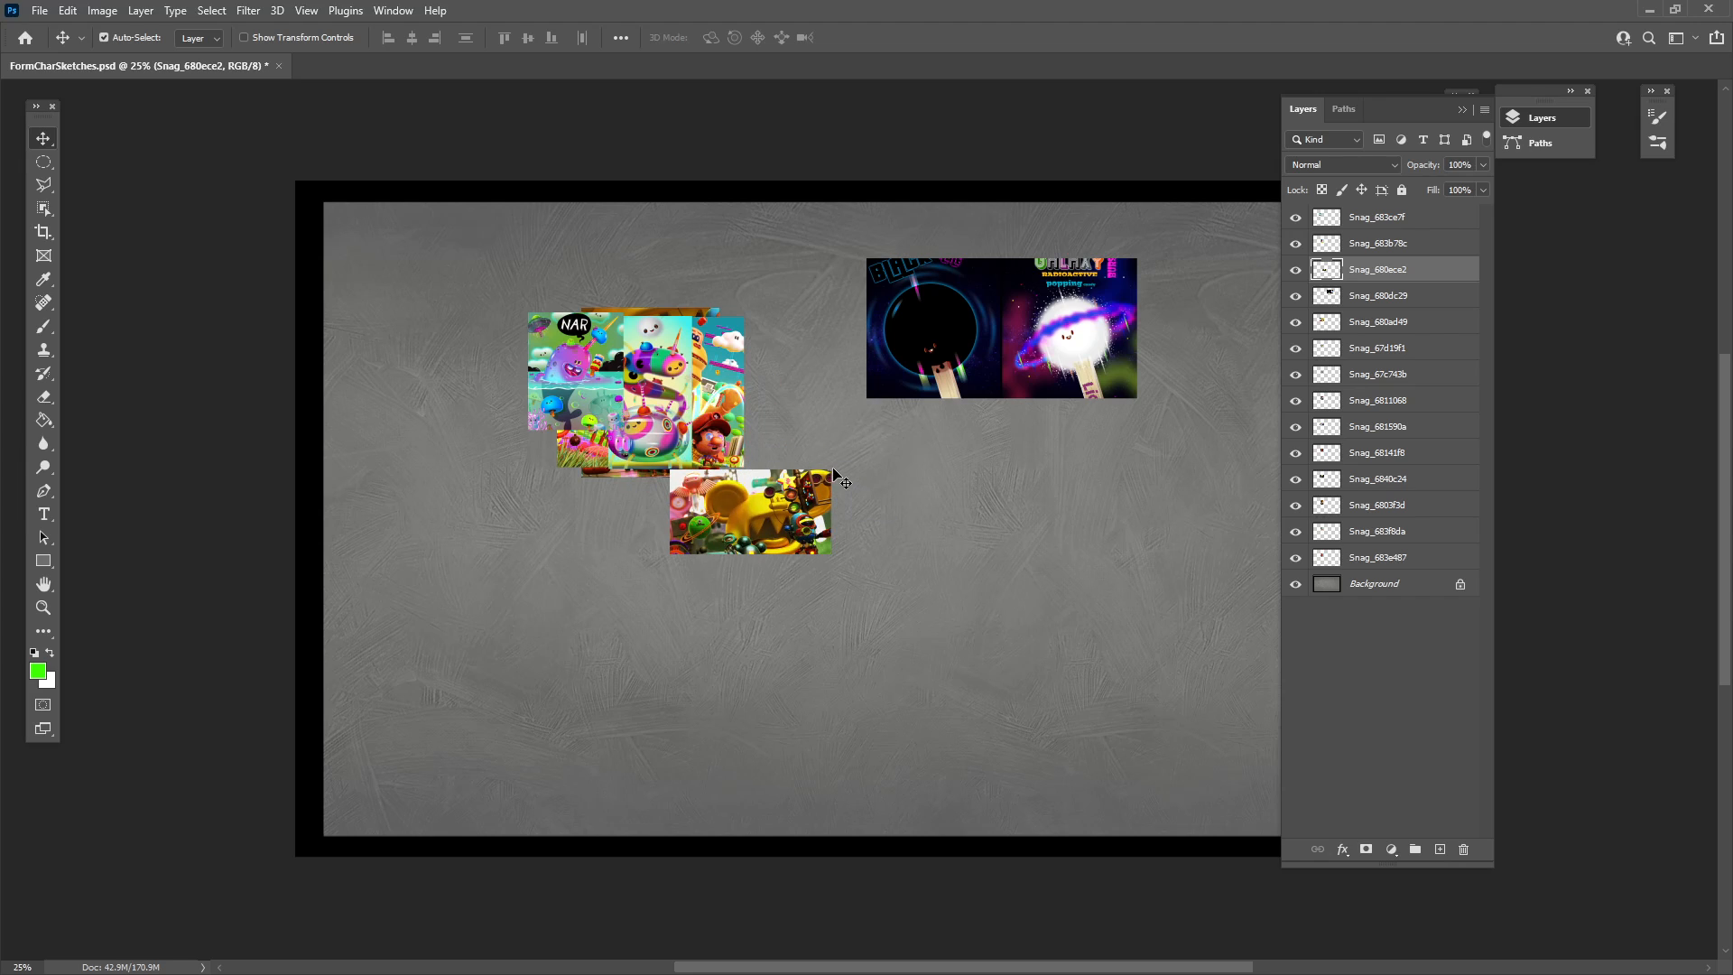
drag(643, 400, 1178, 343)
drag(684, 406, 1073, 602)
drag(673, 456, 940, 631)
drag(747, 517, 961, 654)
drag(650, 402, 768, 583)
drag(601, 365, 496, 347)
drag(664, 426, 1226, 776)
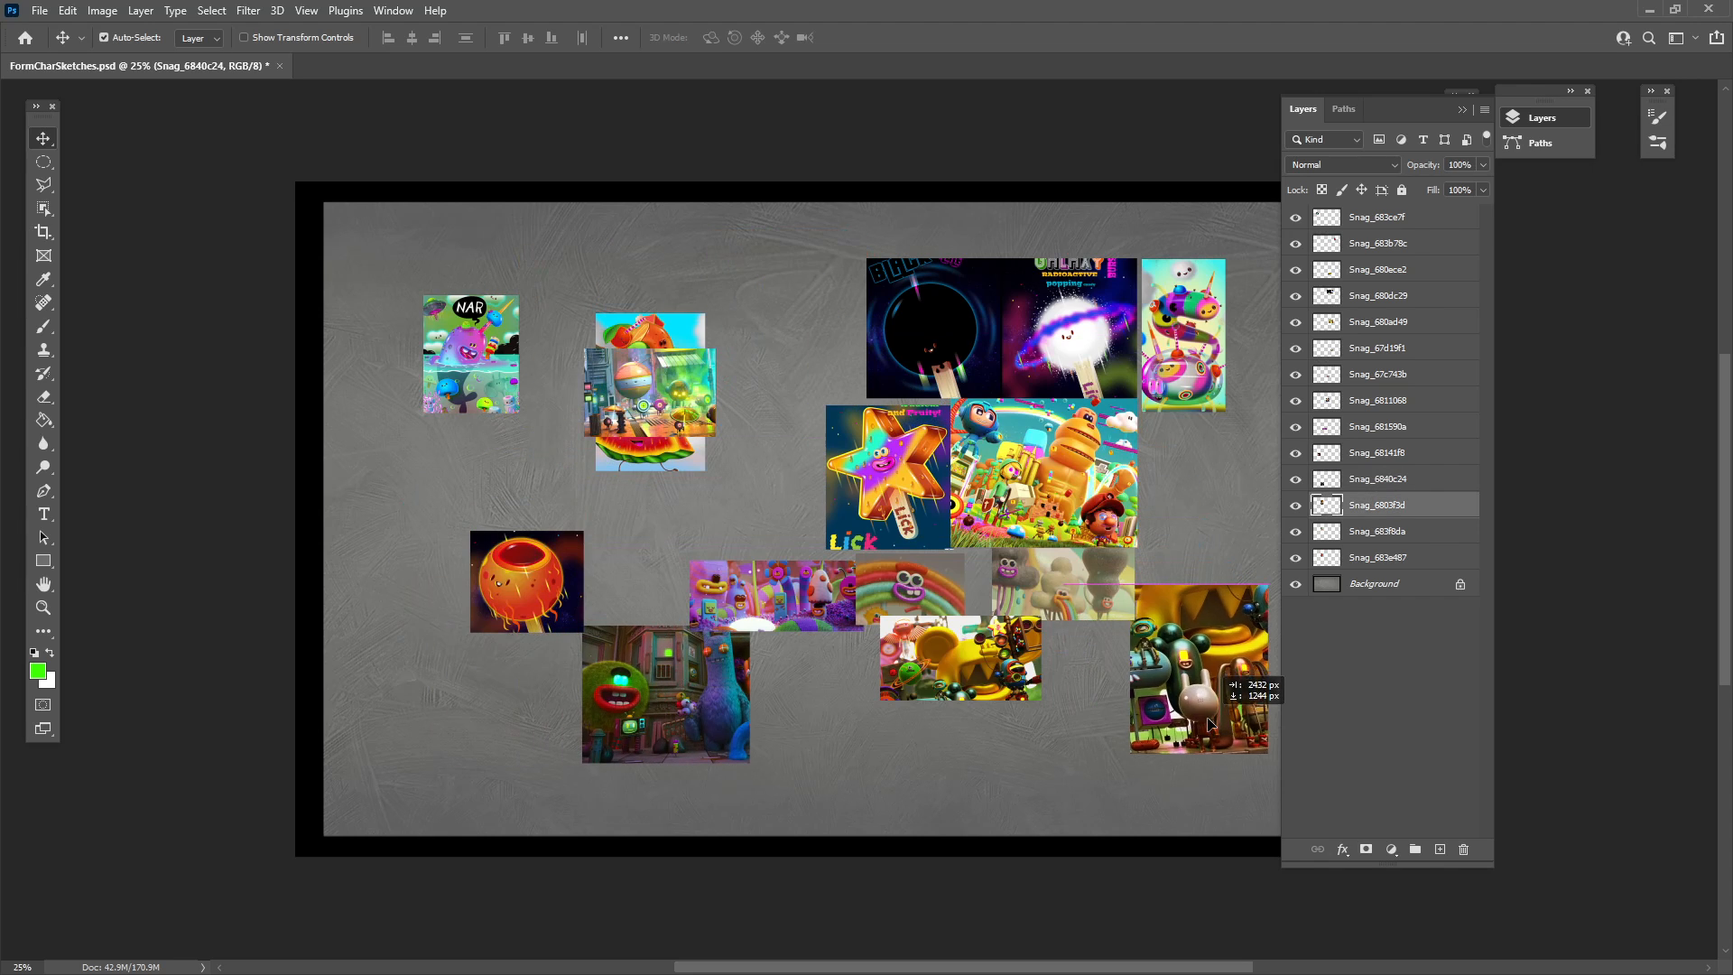
Separate the overlapping city and watermelon images, placing the city near the canvas's upper edge and the watermelon below it.
drag(587, 343, 686, 229)
drag(686, 342, 742, 405)
drag(924, 514, 724, 529)
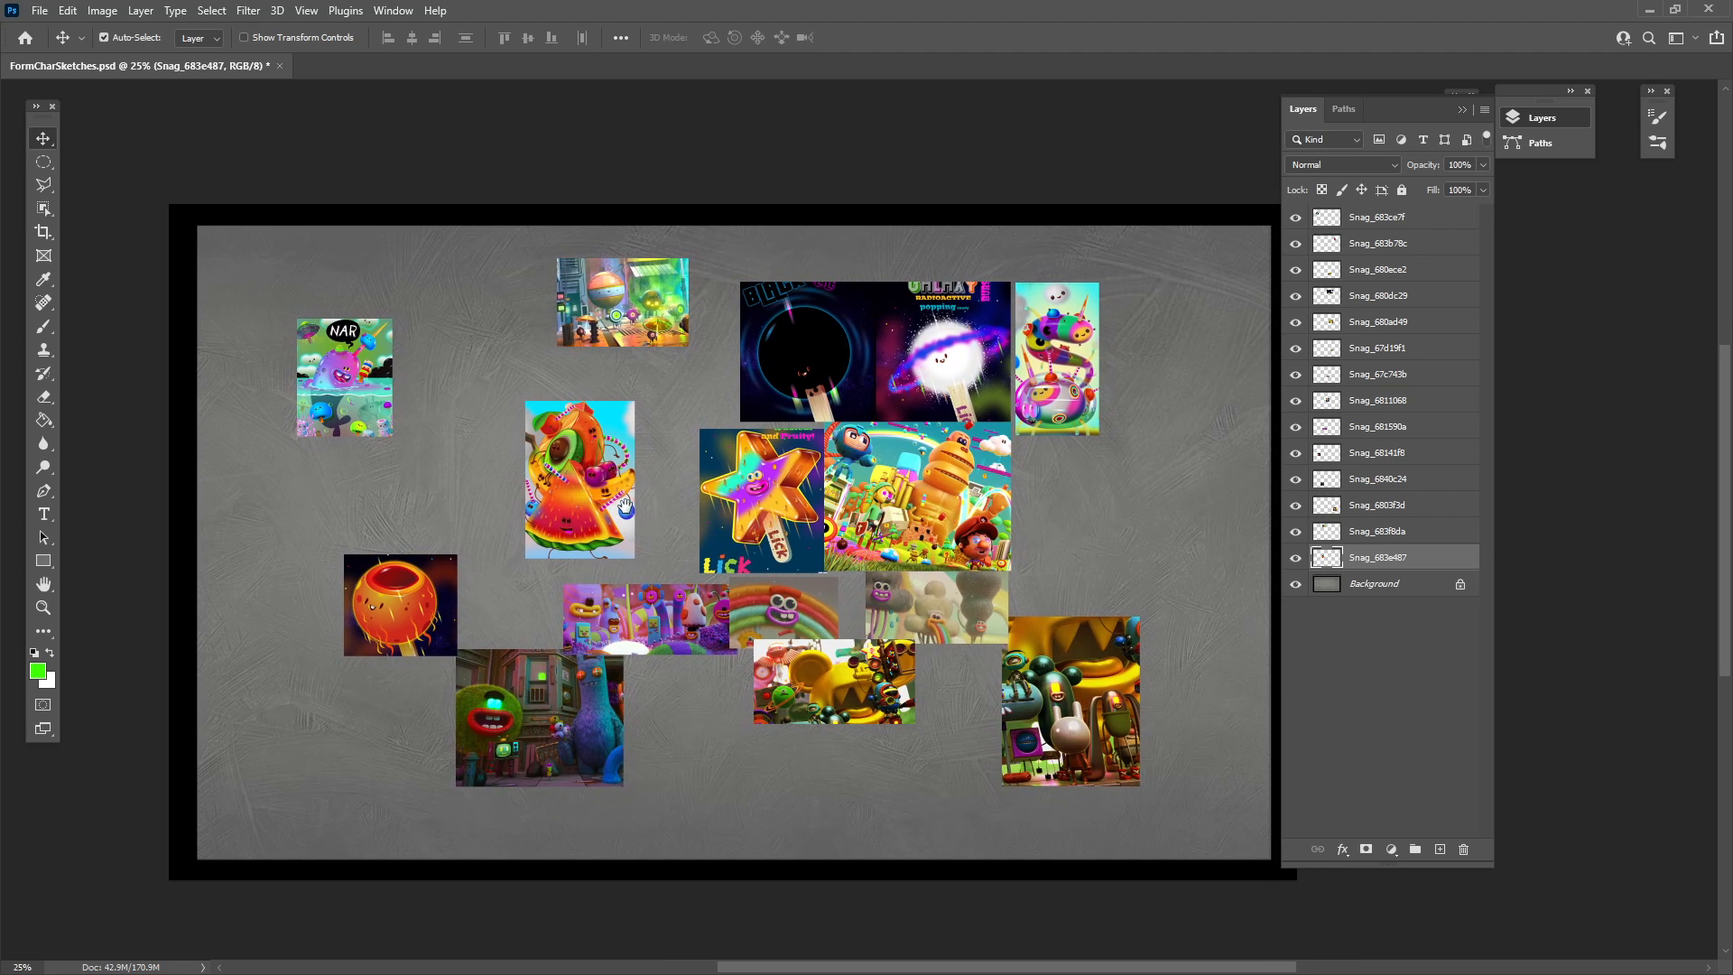
mouse_move(624, 507)
mouse_down()
mouse_move(682, 522)
mouse_move(679, 543)
mouse_move(608, 527)
mouse_up()
drag(640, 319, 557, 328)
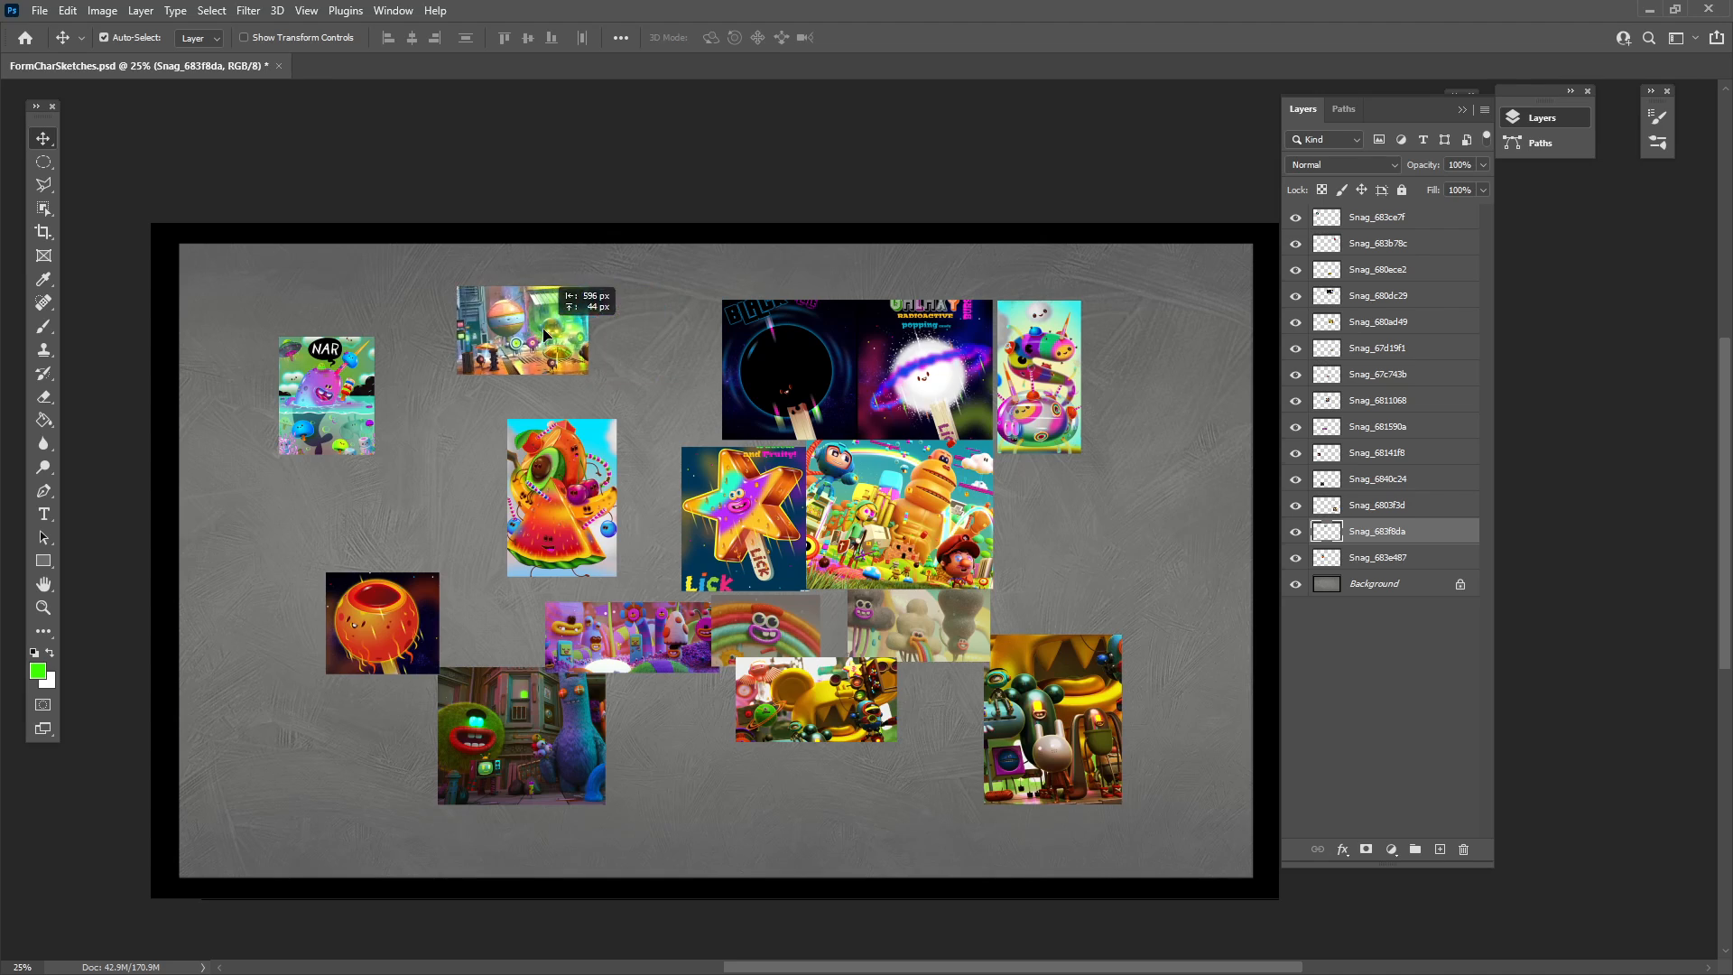
Place the star lollipop left of the black hole, and the caterpillar and video-game world side by side beneath the galaxy lollipops.
drag(791, 535, 690, 373)
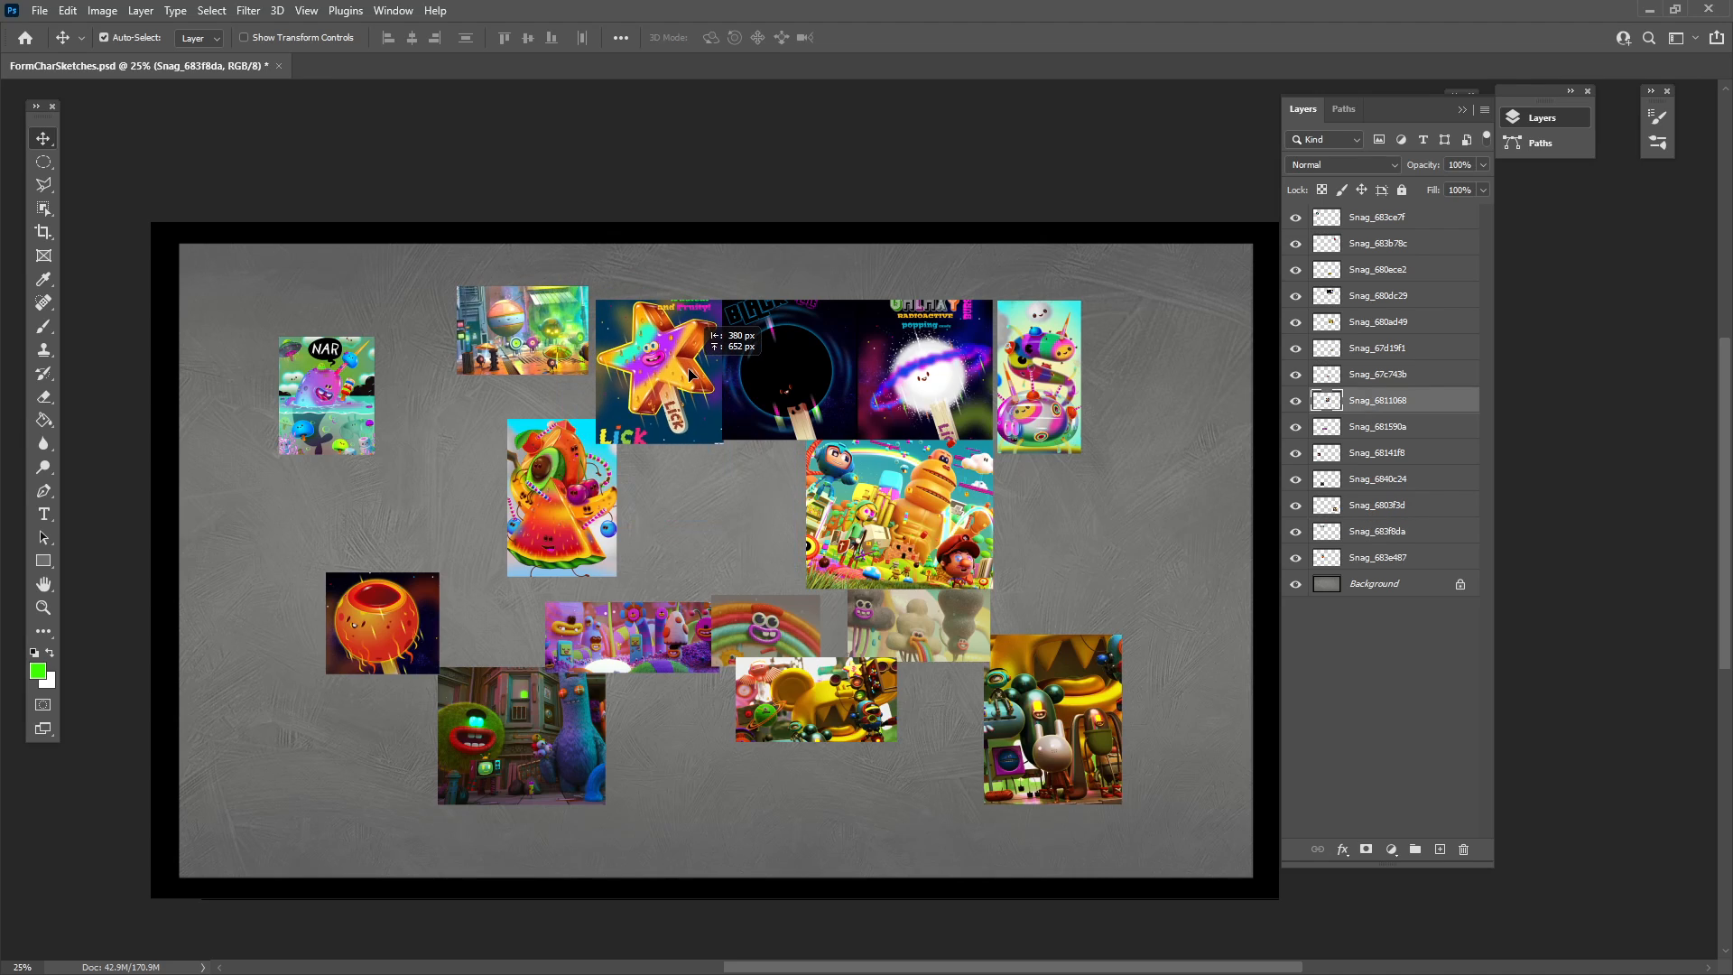
drag(876, 495, 1083, 551)
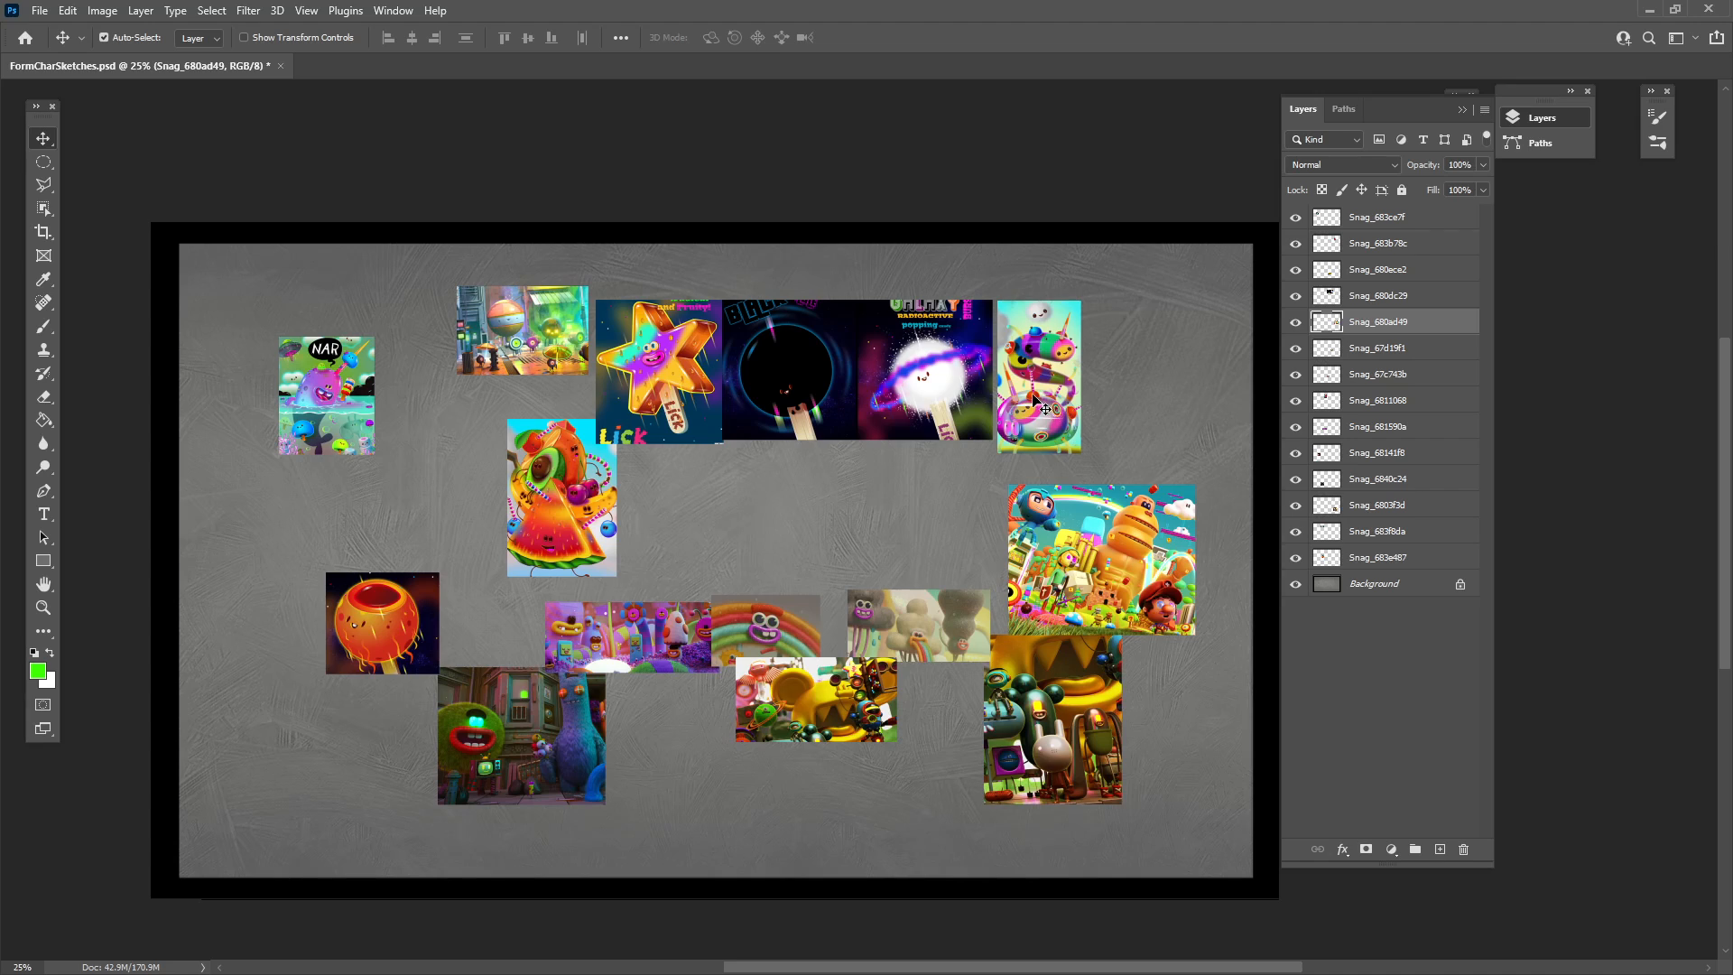
drag(1038, 406, 756, 550)
drag(1079, 574, 890, 536)
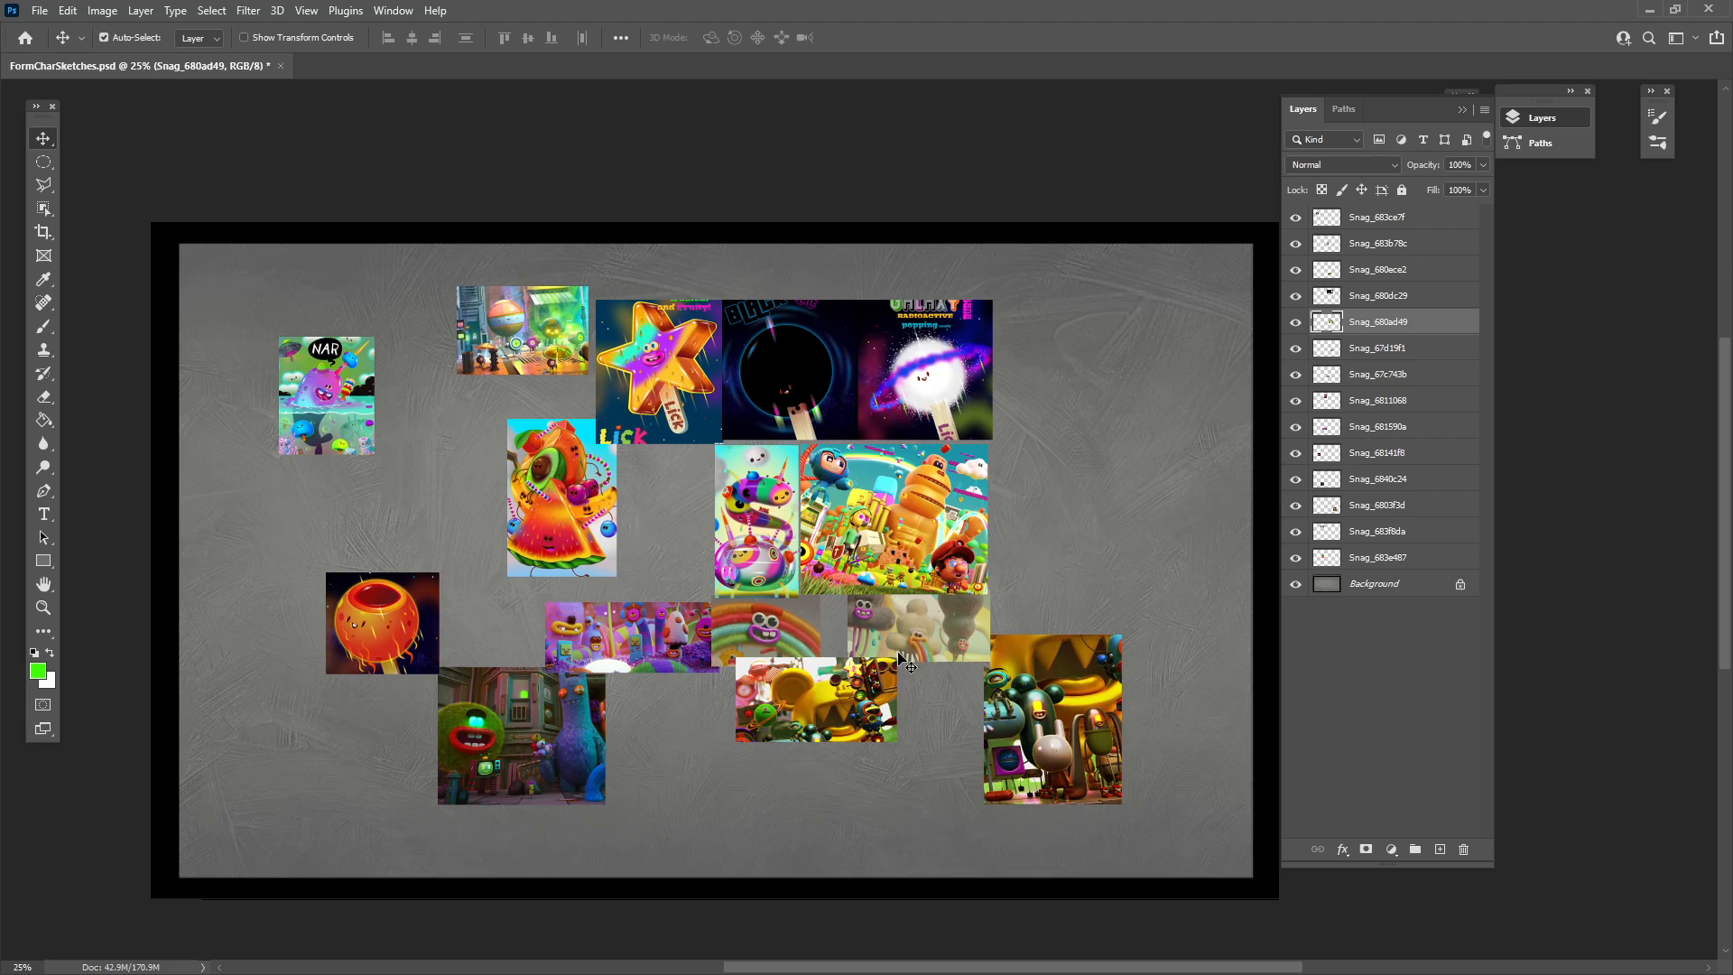
Group the yellow toy, dark robot and purple character images beneath the rainbow and cloud images, with the robots on the left.
drag(799, 637, 921, 696)
drag(1057, 711, 756, 752)
drag(650, 637, 927, 789)
drag(751, 735, 748, 728)
Place the city left of the caterpillar, and stack the watermelon, NAR, orange lollipop and green monster images down the collage's right side.
drag(523, 334, 651, 487)
drag(528, 504, 1008, 379)
drag(336, 395, 1043, 515)
drag(397, 616, 1057, 614)
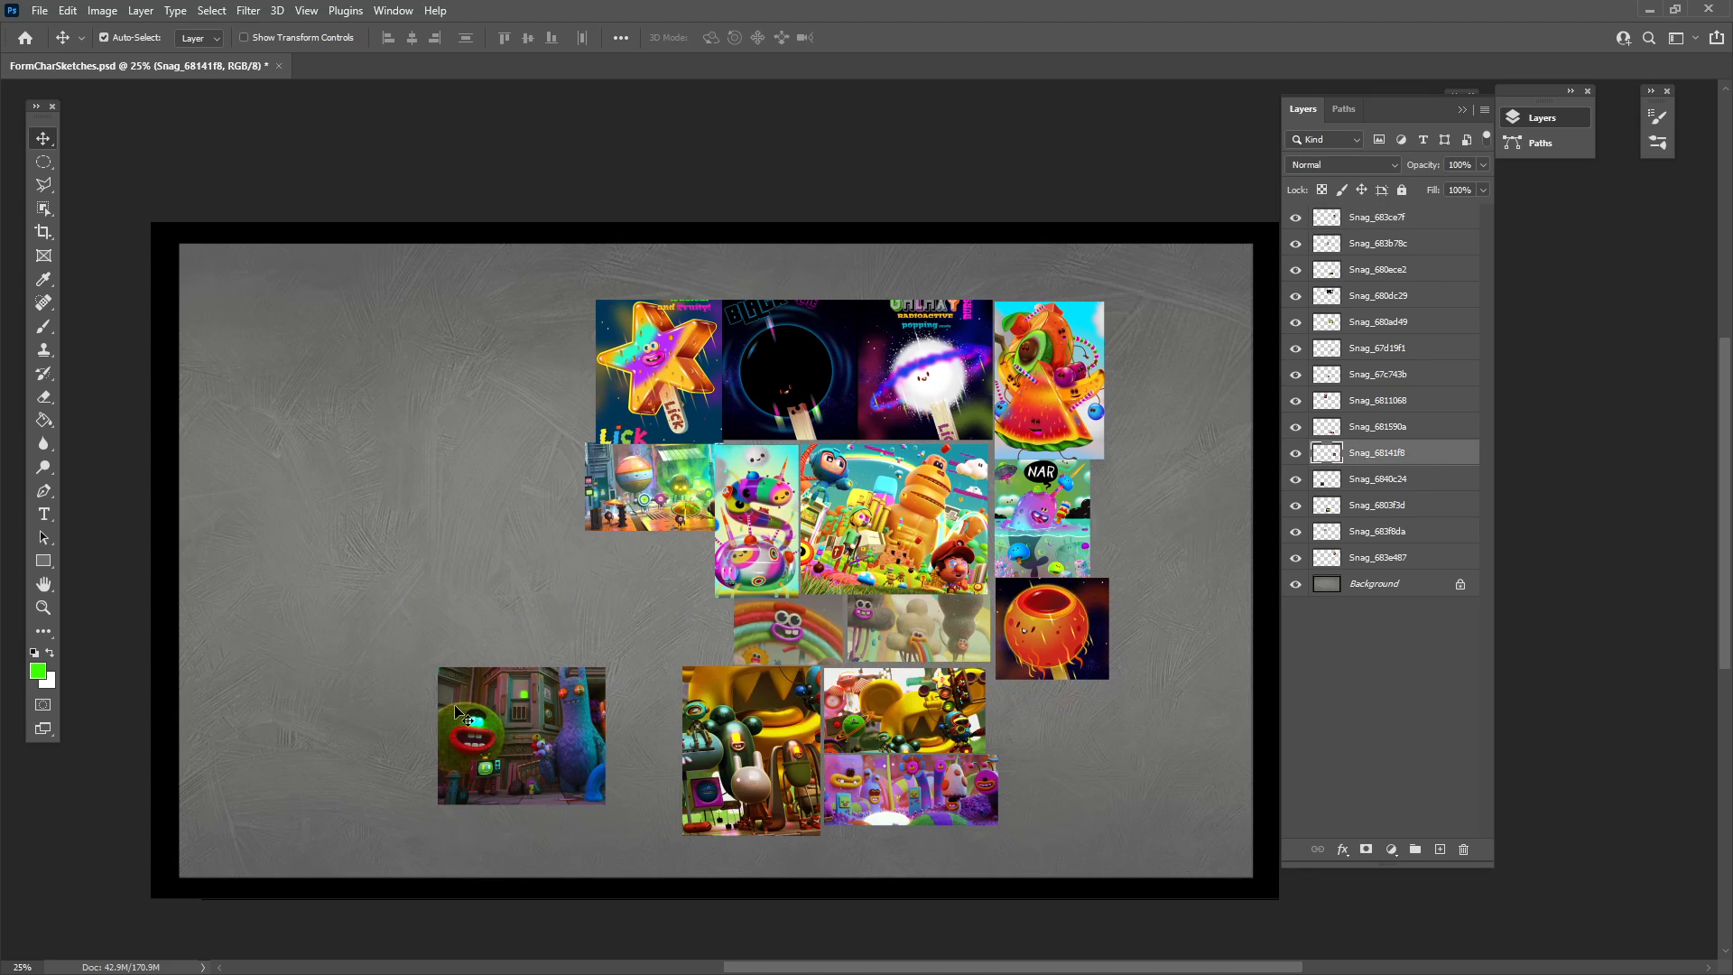
drag(455, 706, 1004, 727)
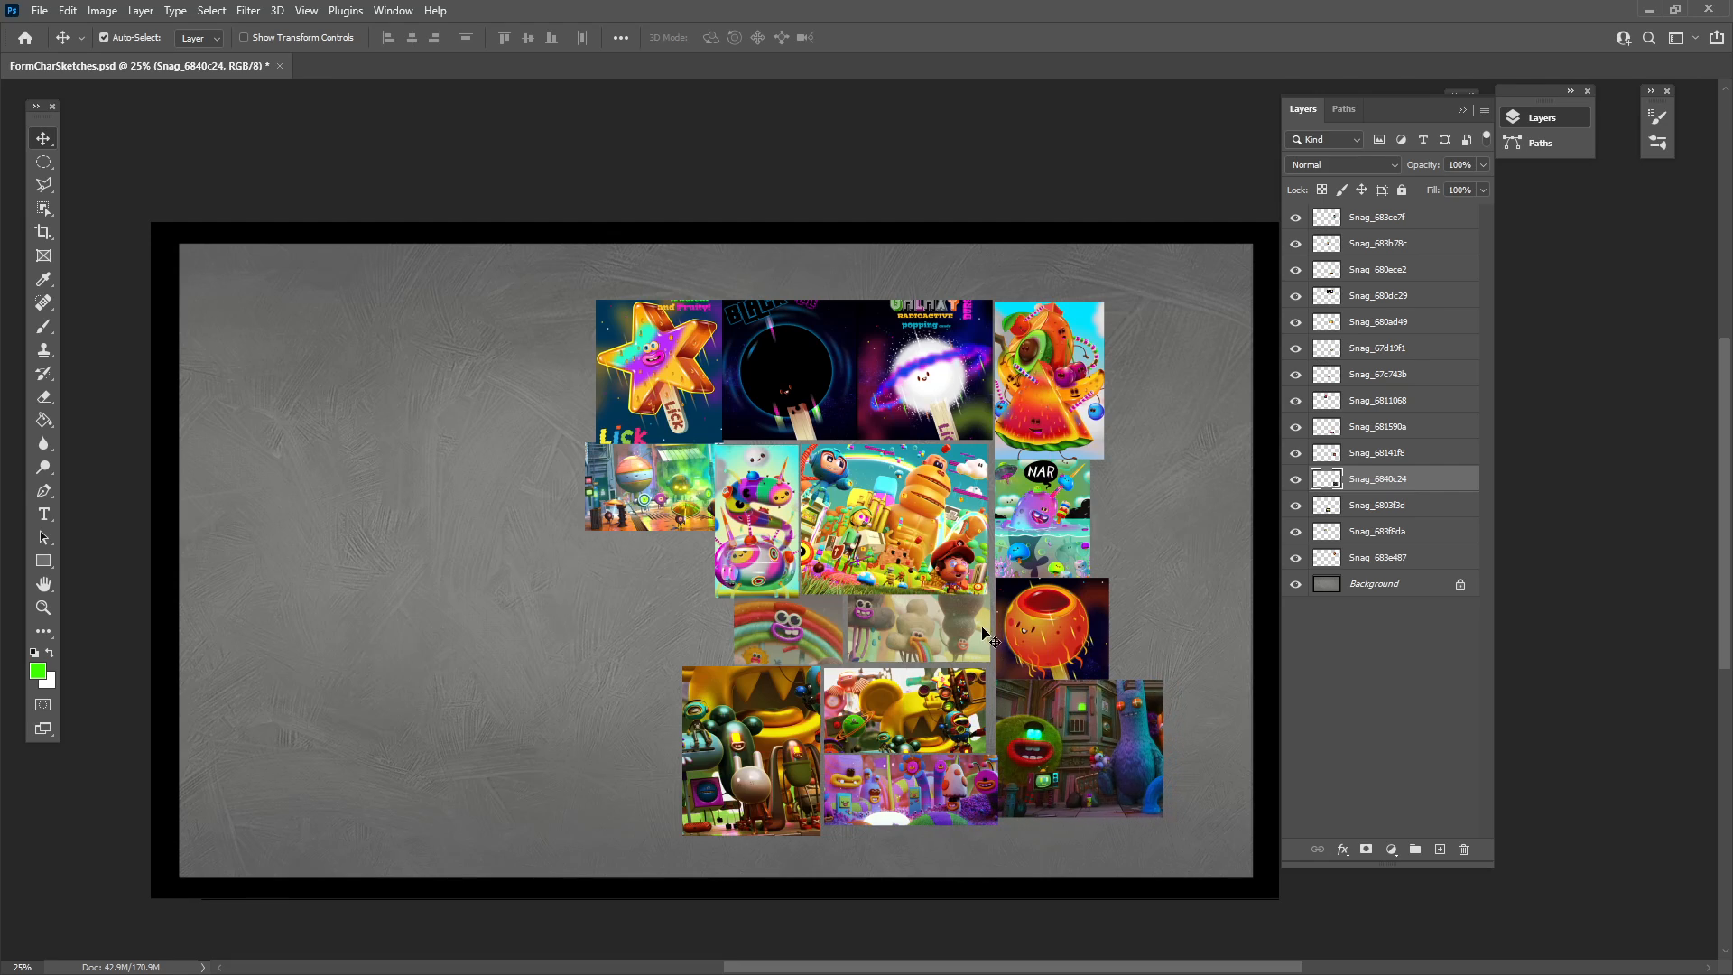
Nudge the video-game world and galaxy lollipop images so their edges line up with the neighbouring images.
drag(983, 513, 979, 513)
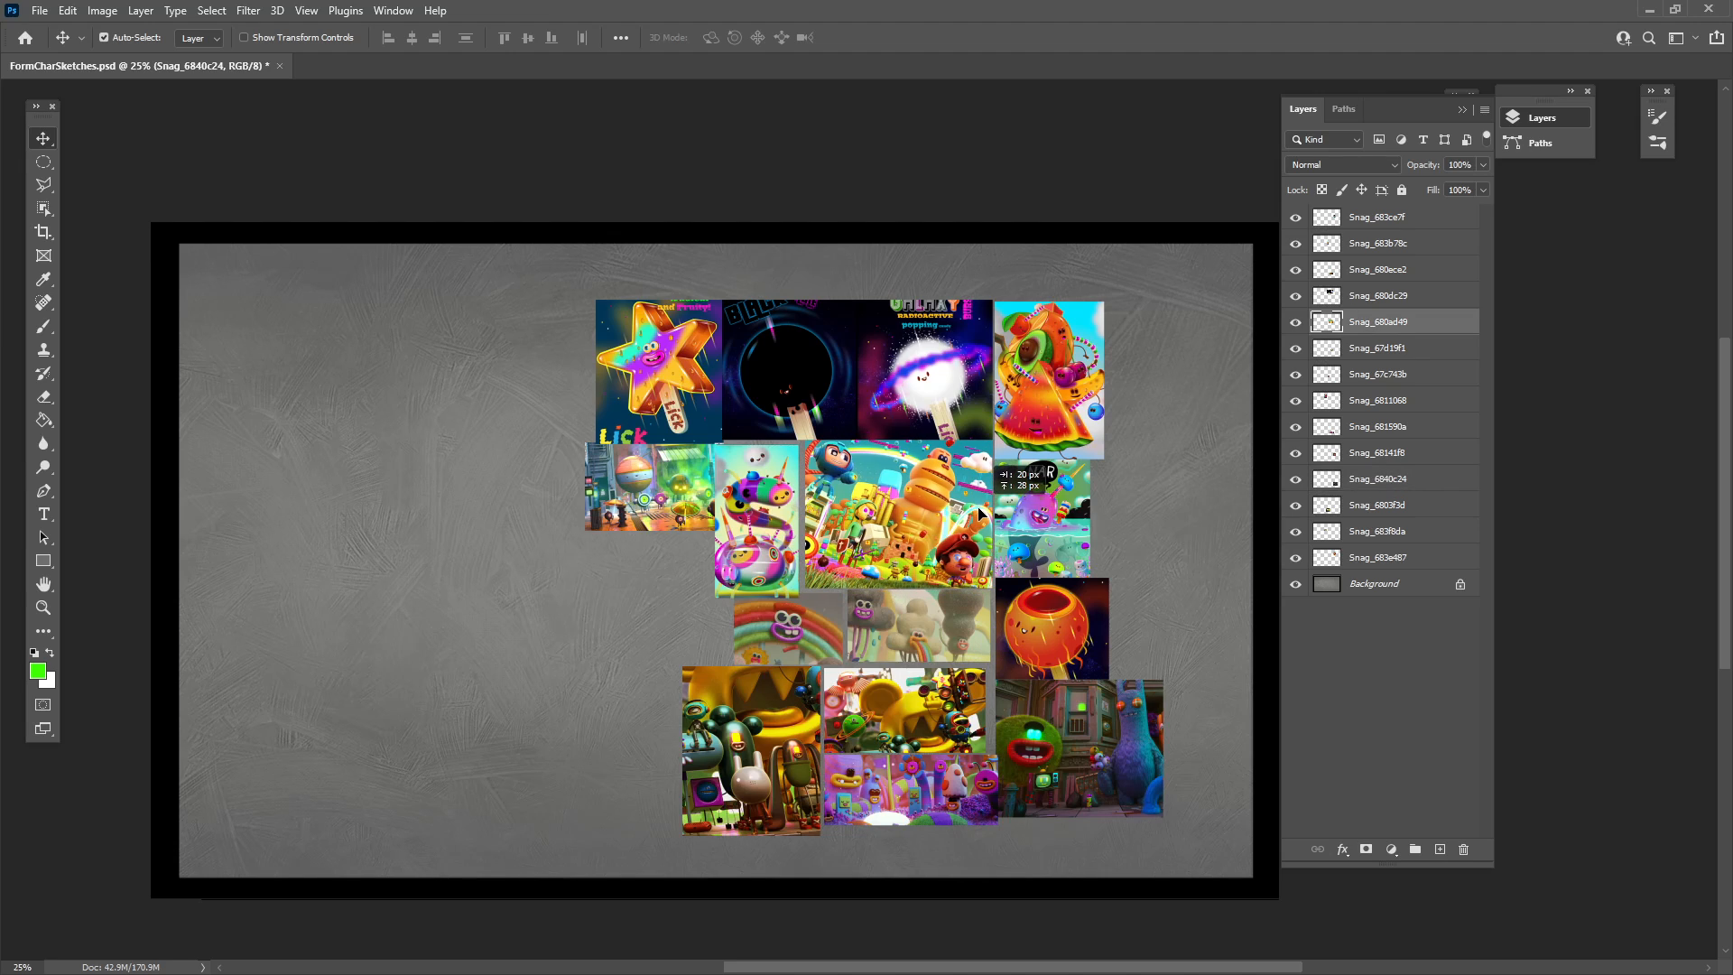
key(ctrl+plus)
key(ctrl+plus)
key(ctrl+plus)
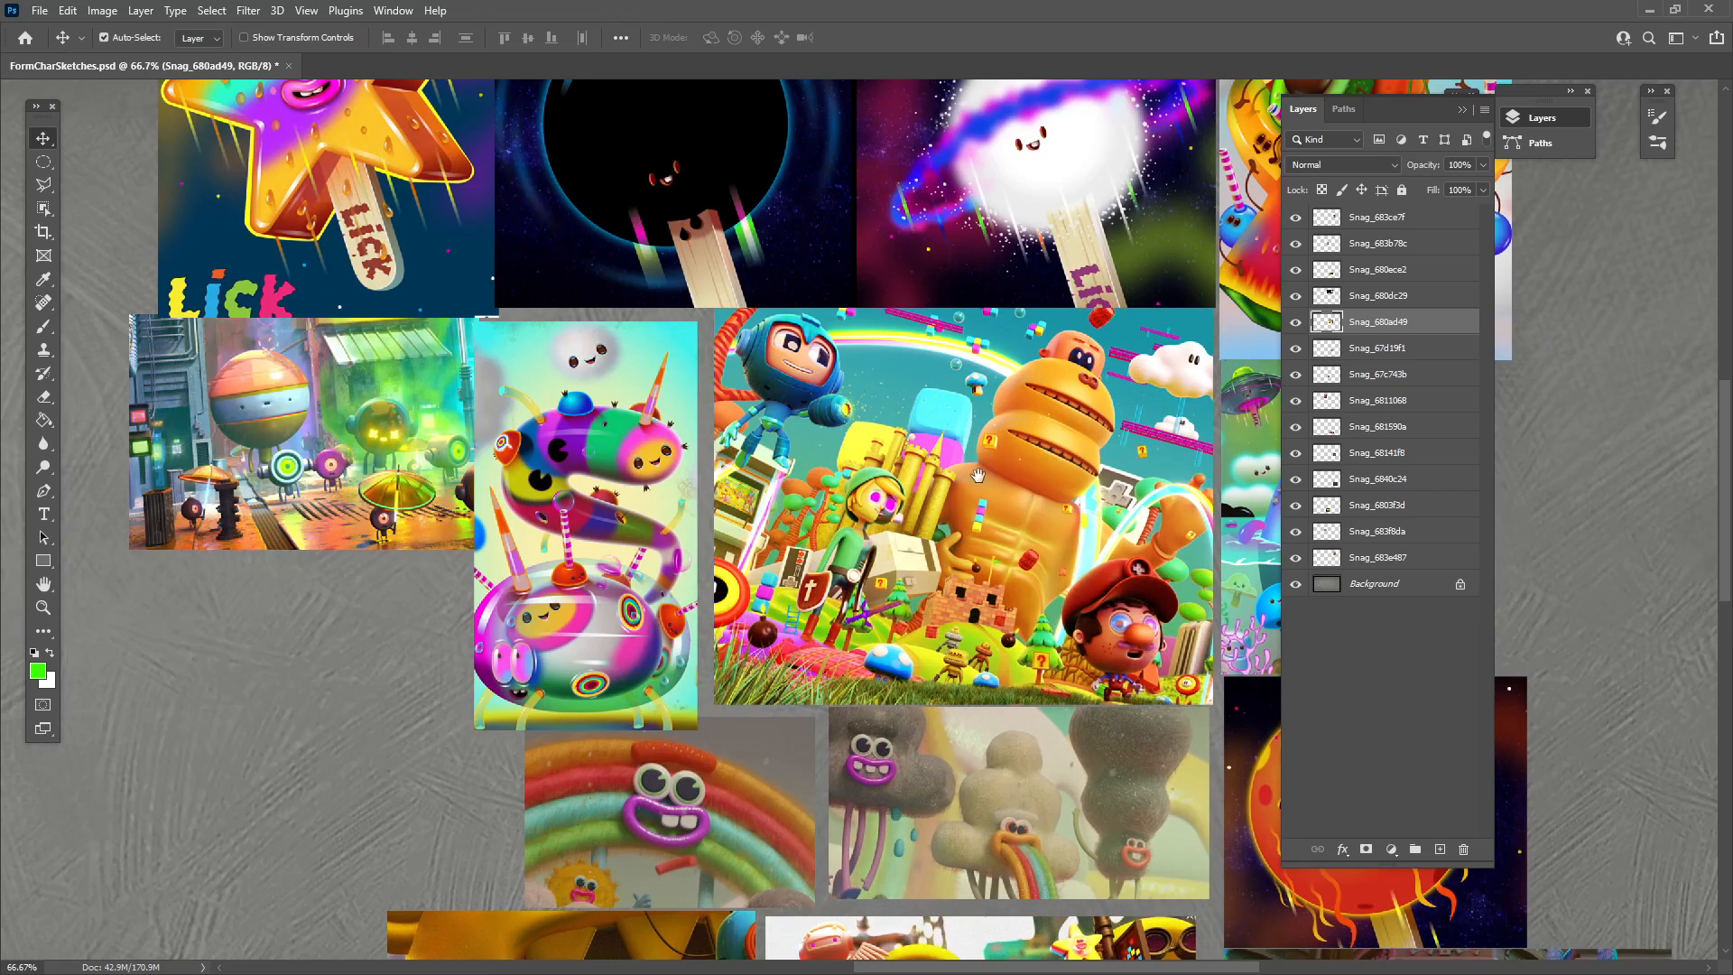
drag(1027, 429, 670, 650)
drag(806, 465, 810, 465)
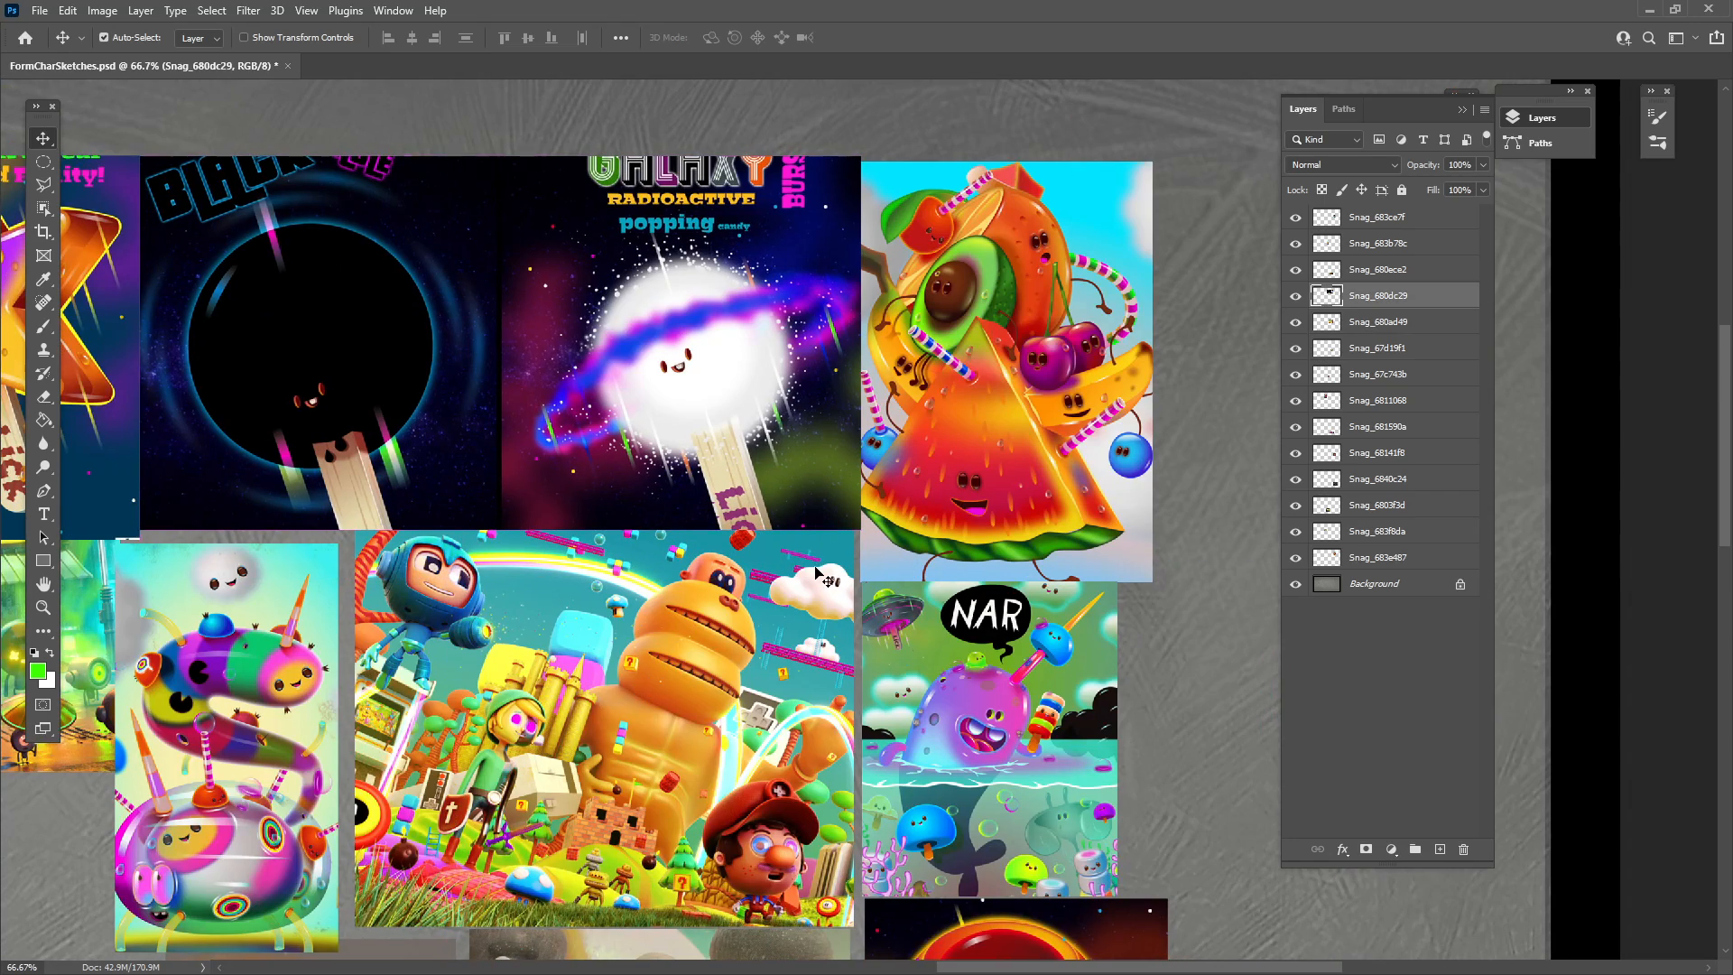
drag(816, 567, 821, 571)
Nudge the NAR and orange lollipop images left so they sit flush along the collage's right column.
drag(934, 617, 929, 614)
drag(929, 614, 970, 411)
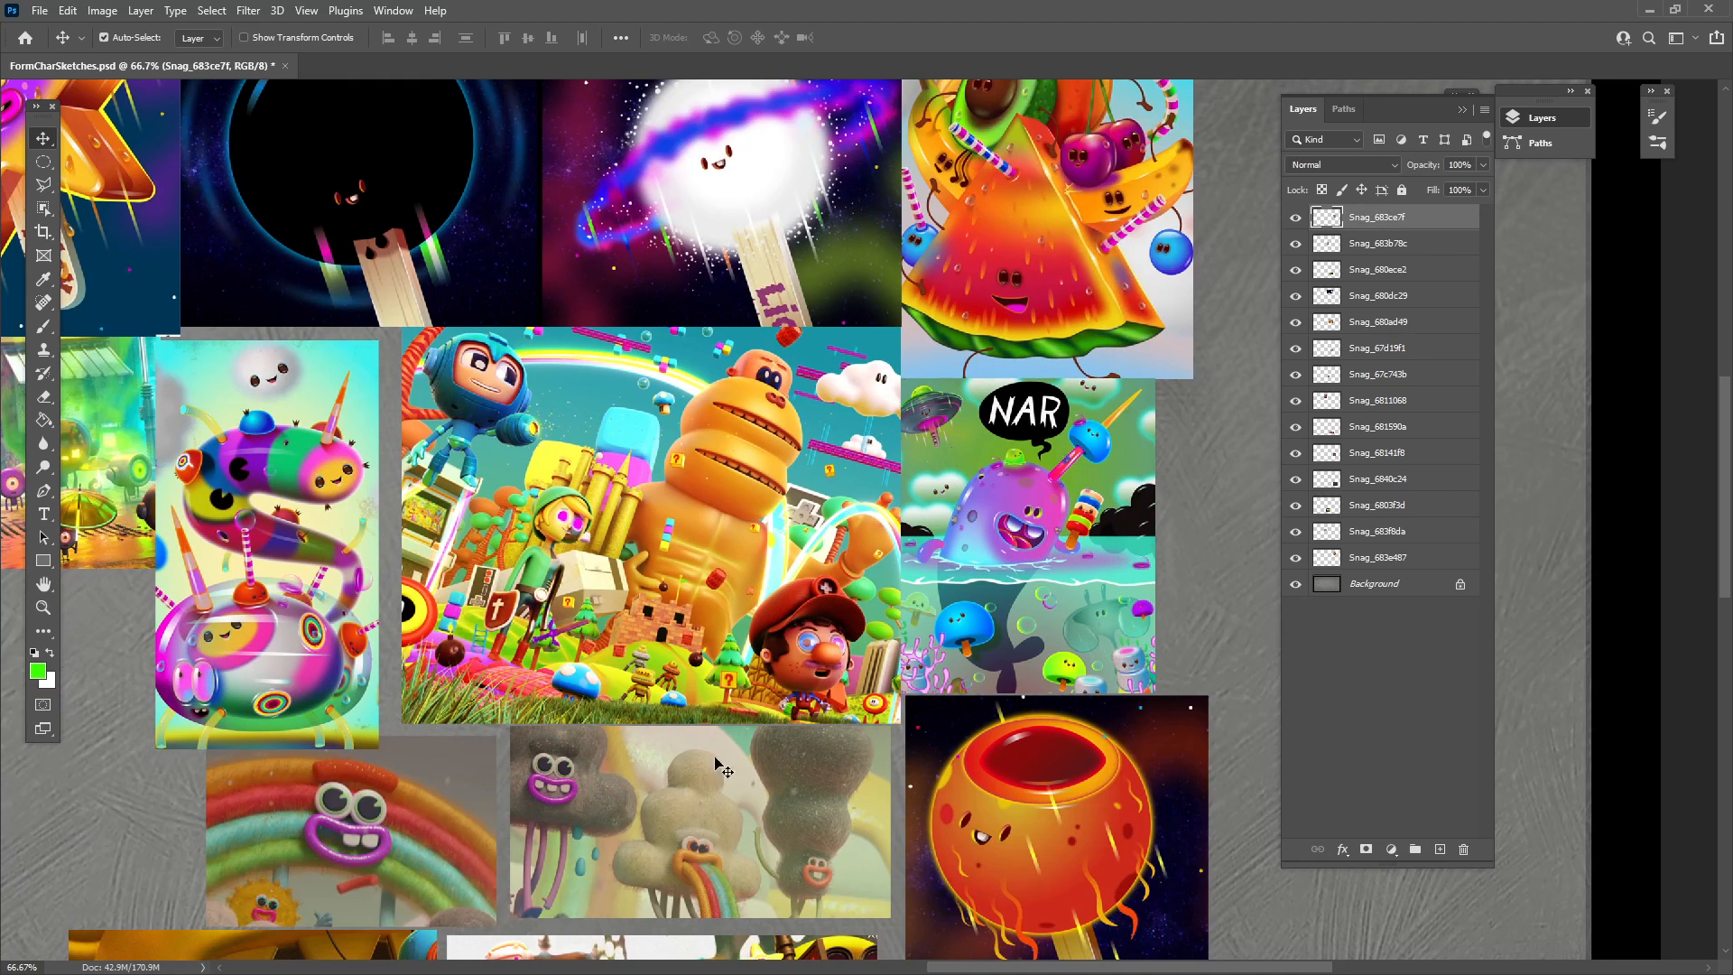
drag(962, 791, 958, 791)
Move the cloud image up against the orange lollipop and the rainbow image up against the clouds, beneath the video-game world.
drag(871, 791, 881, 789)
drag(496, 800, 481, 777)
click(612, 858)
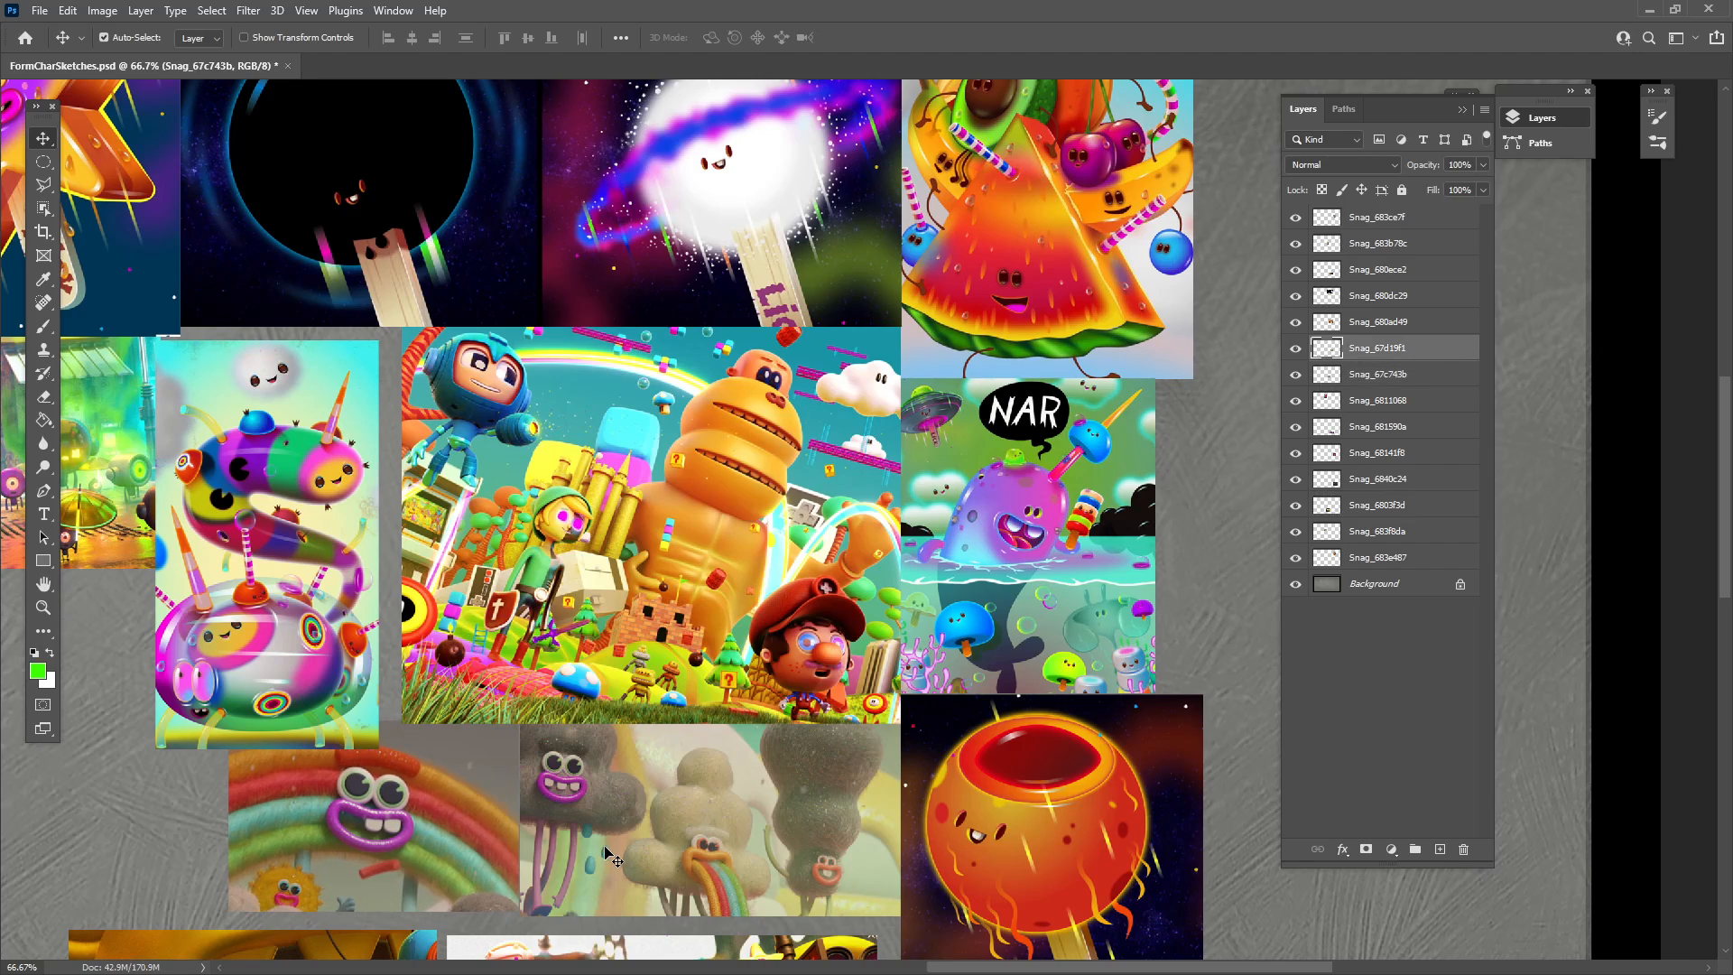
Shrink the cloud image slightly from its lower-left corner and move the rainbow image flush against it.
key(ctrl+t)
drag(519, 917, 527, 910)
key(Return)
drag(448, 853, 458, 846)
Move the caterpillar image against the video-game world and scale it down slightly so their bottom edges line up.
click(335, 598)
mouse_move(335, 599)
mouse_down()
mouse_move(357, 587)
mouse_move(352, 606)
mouse_up()
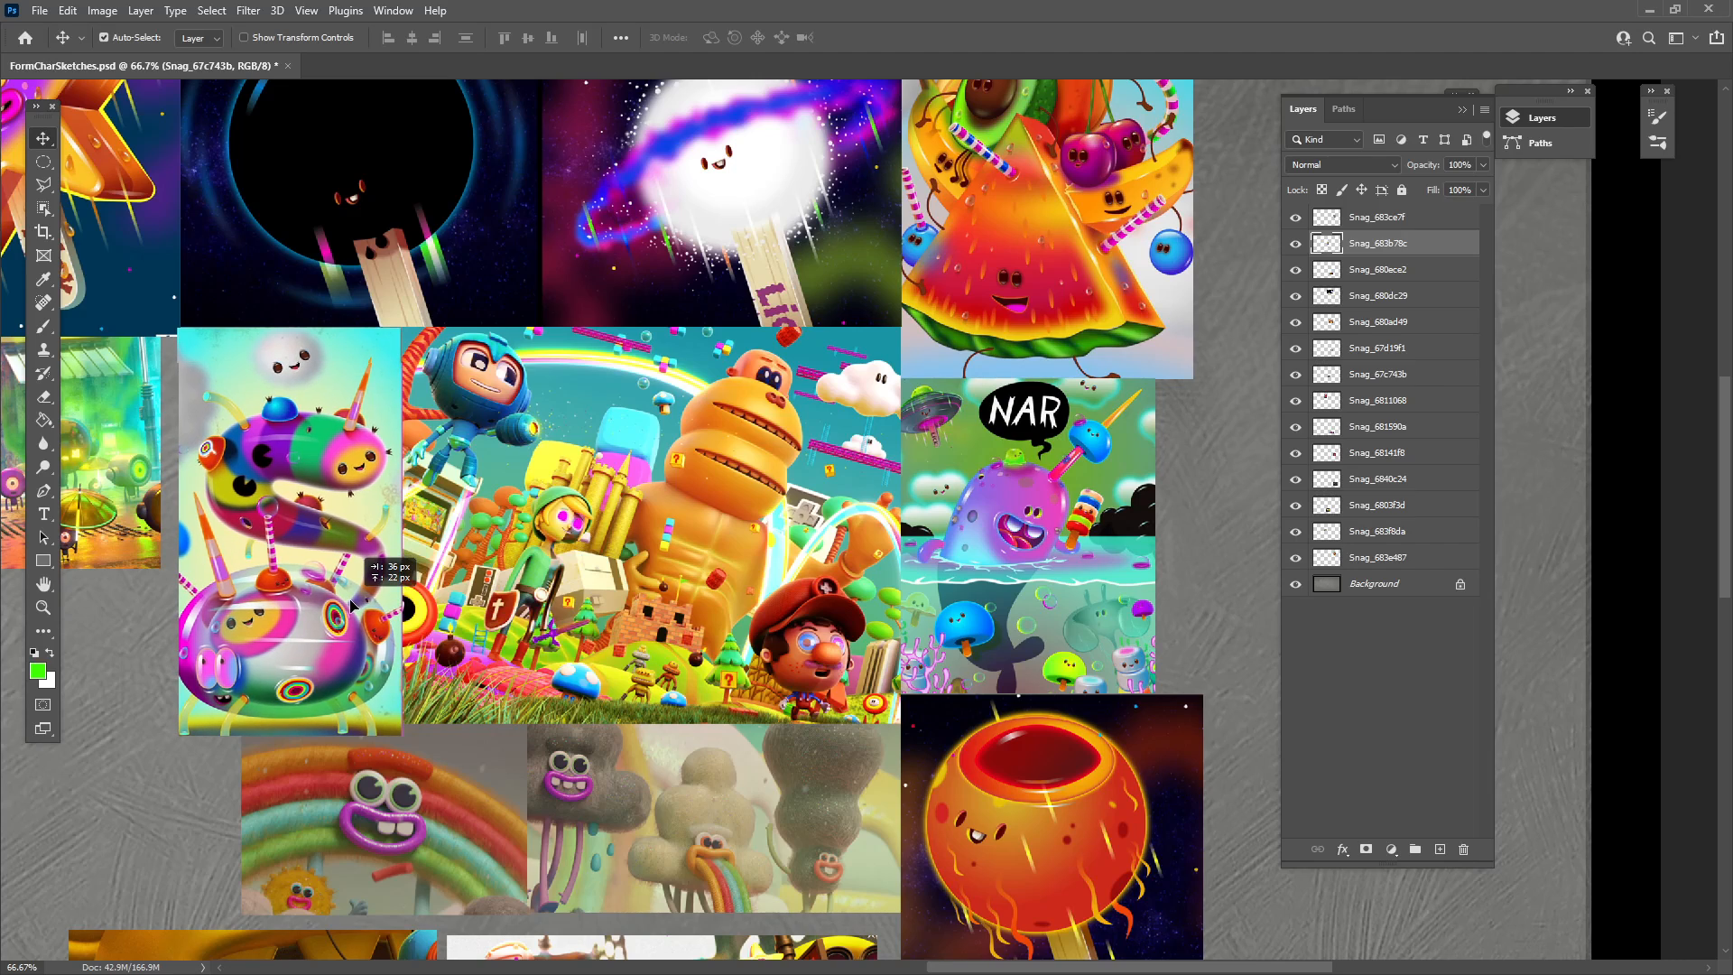
key(ctrl+t)
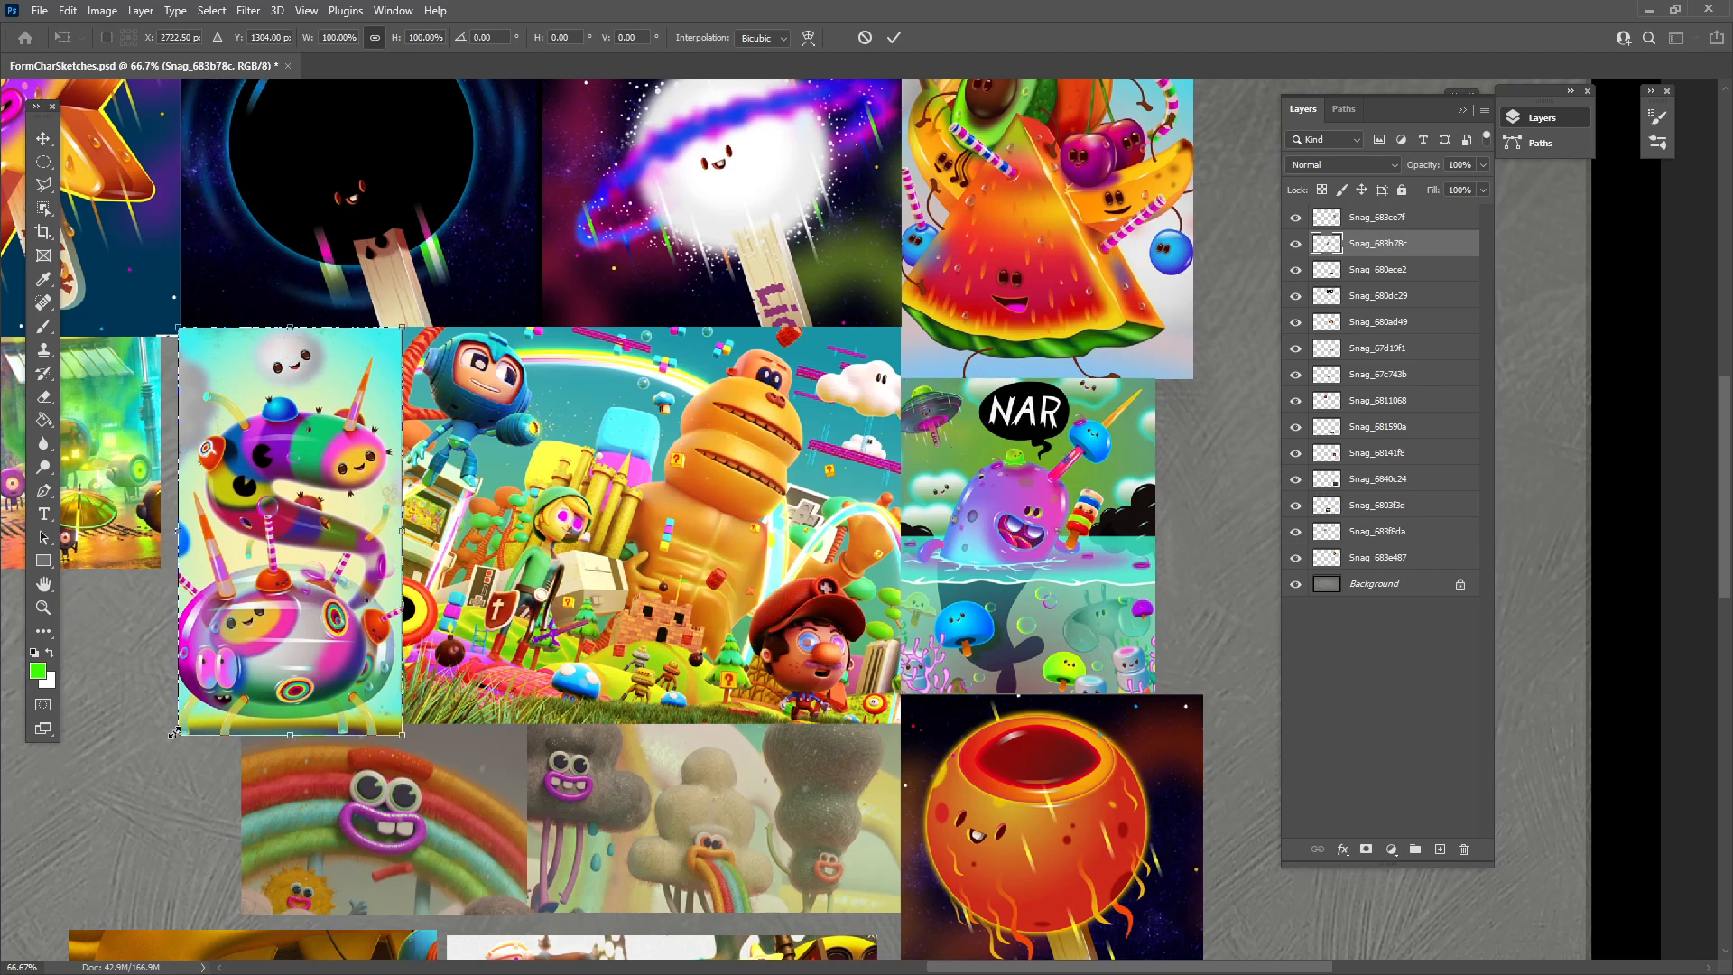
drag(174, 733, 636, 775)
key(Return)
Move the city image up beneath the star lollipop, flush with the caterpillar, and bring its layer to the top of the stack.
click(619, 400)
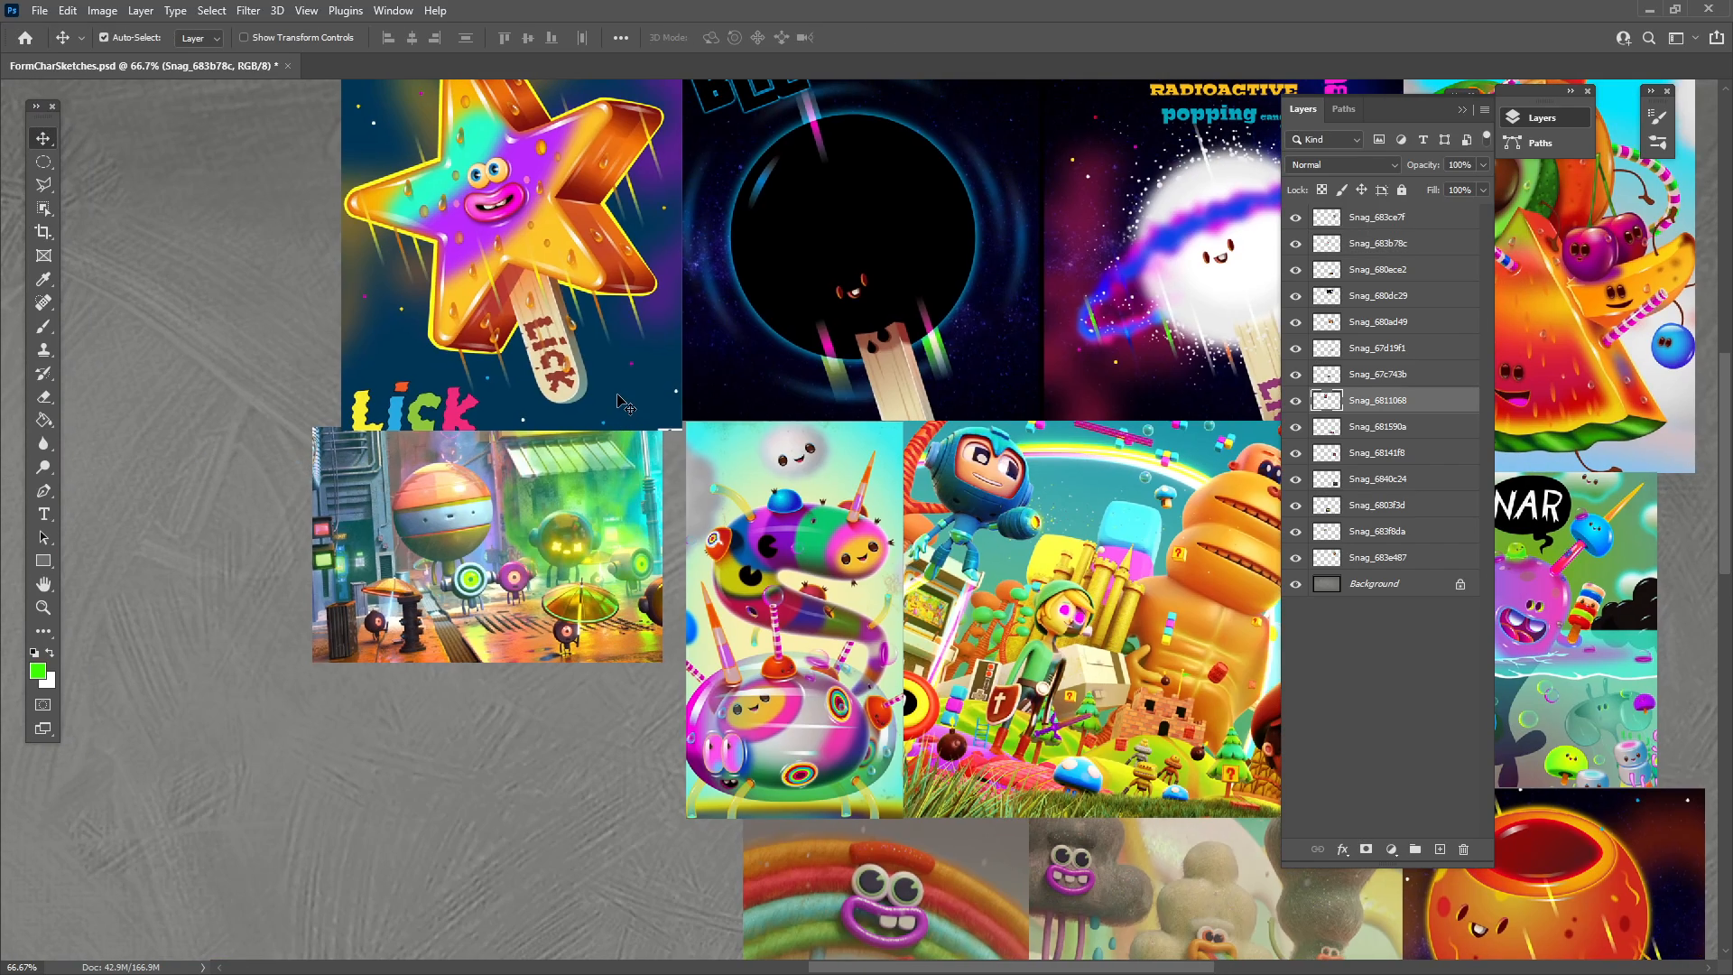
drag(630, 409, 612, 735)
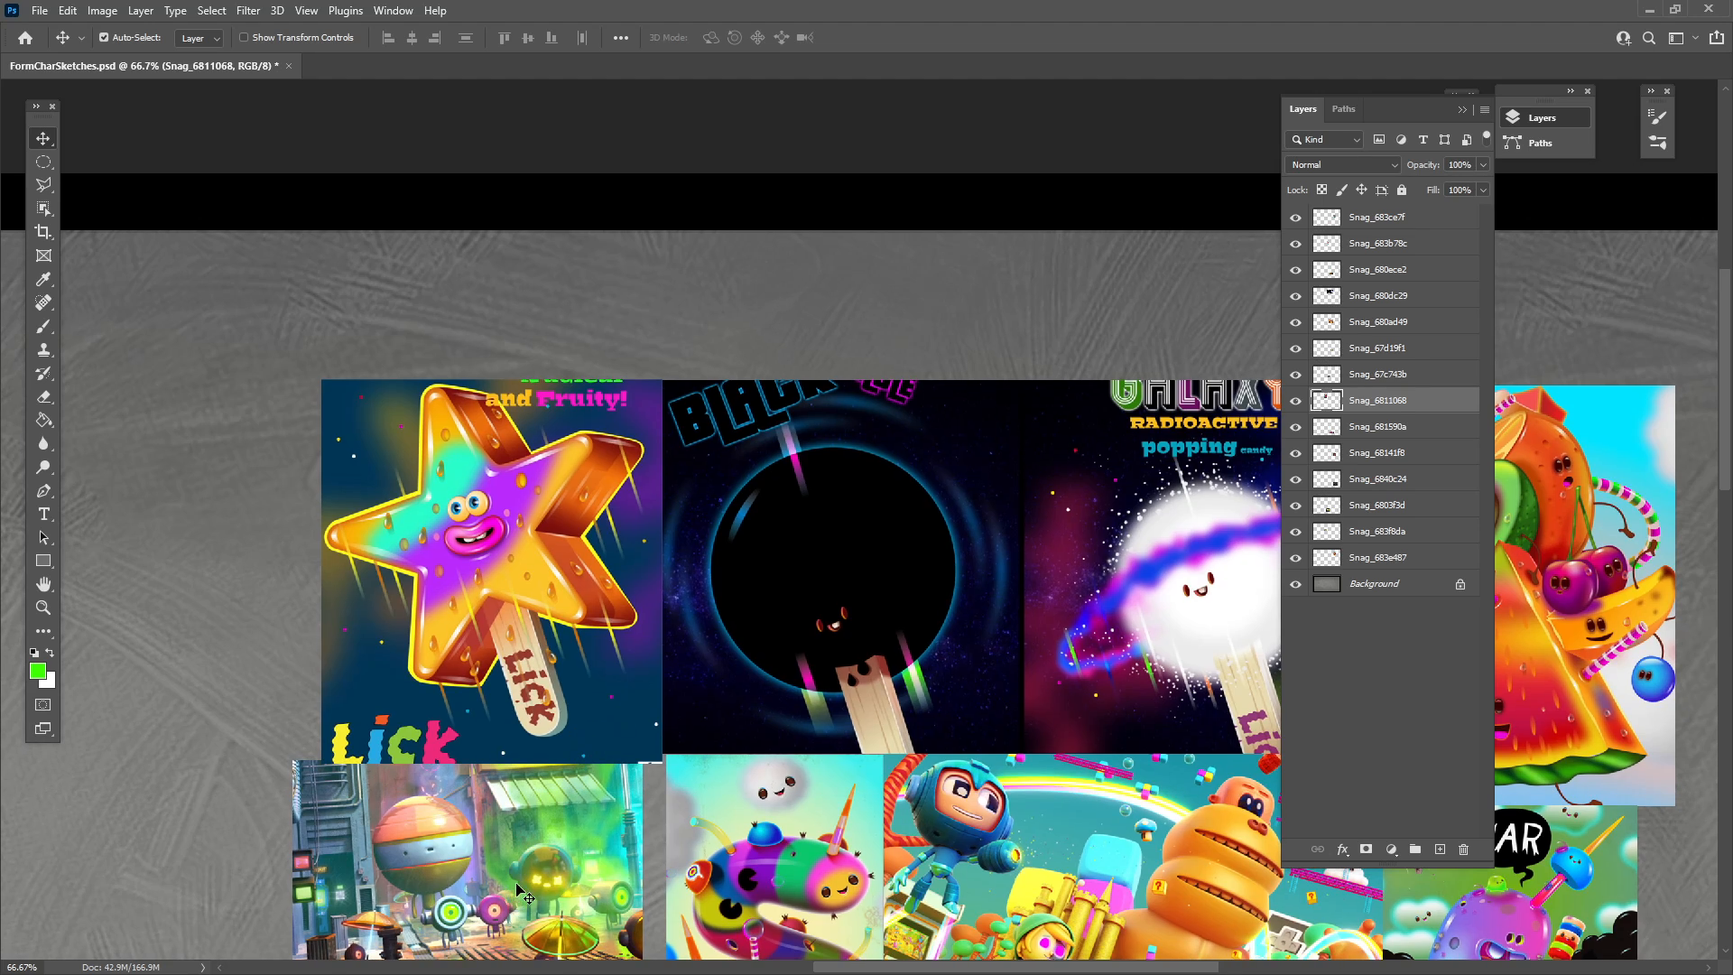
drag(517, 883, 542, 876)
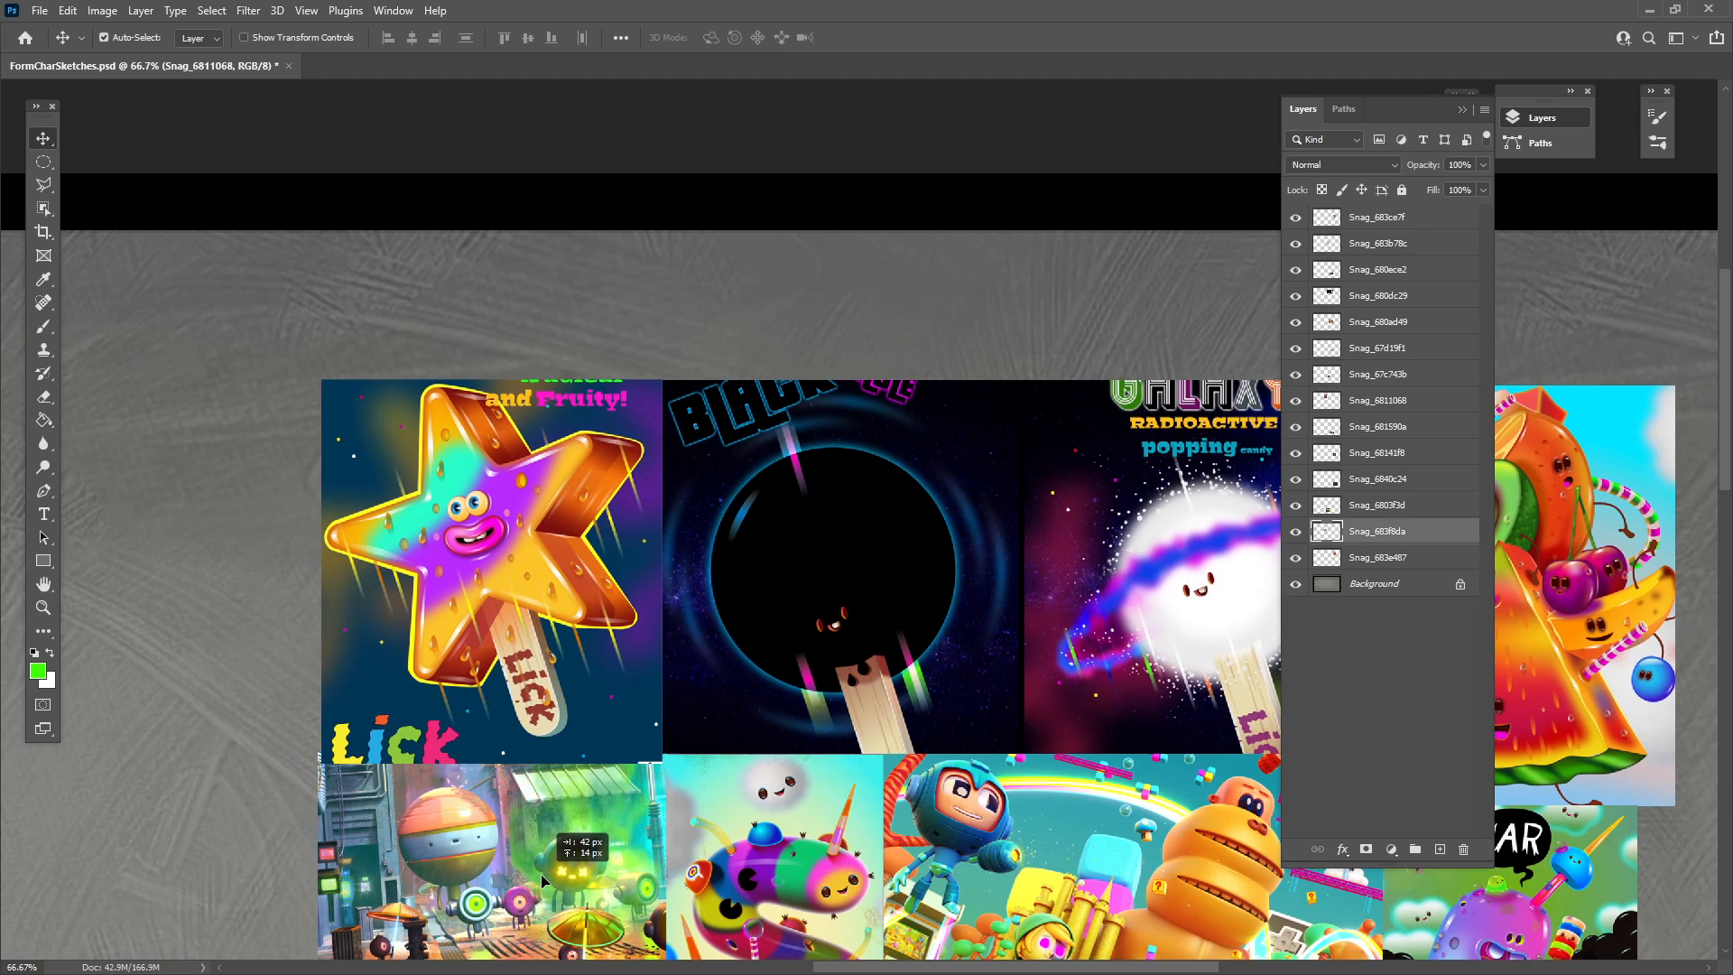
drag(1390, 535, 1390, 218)
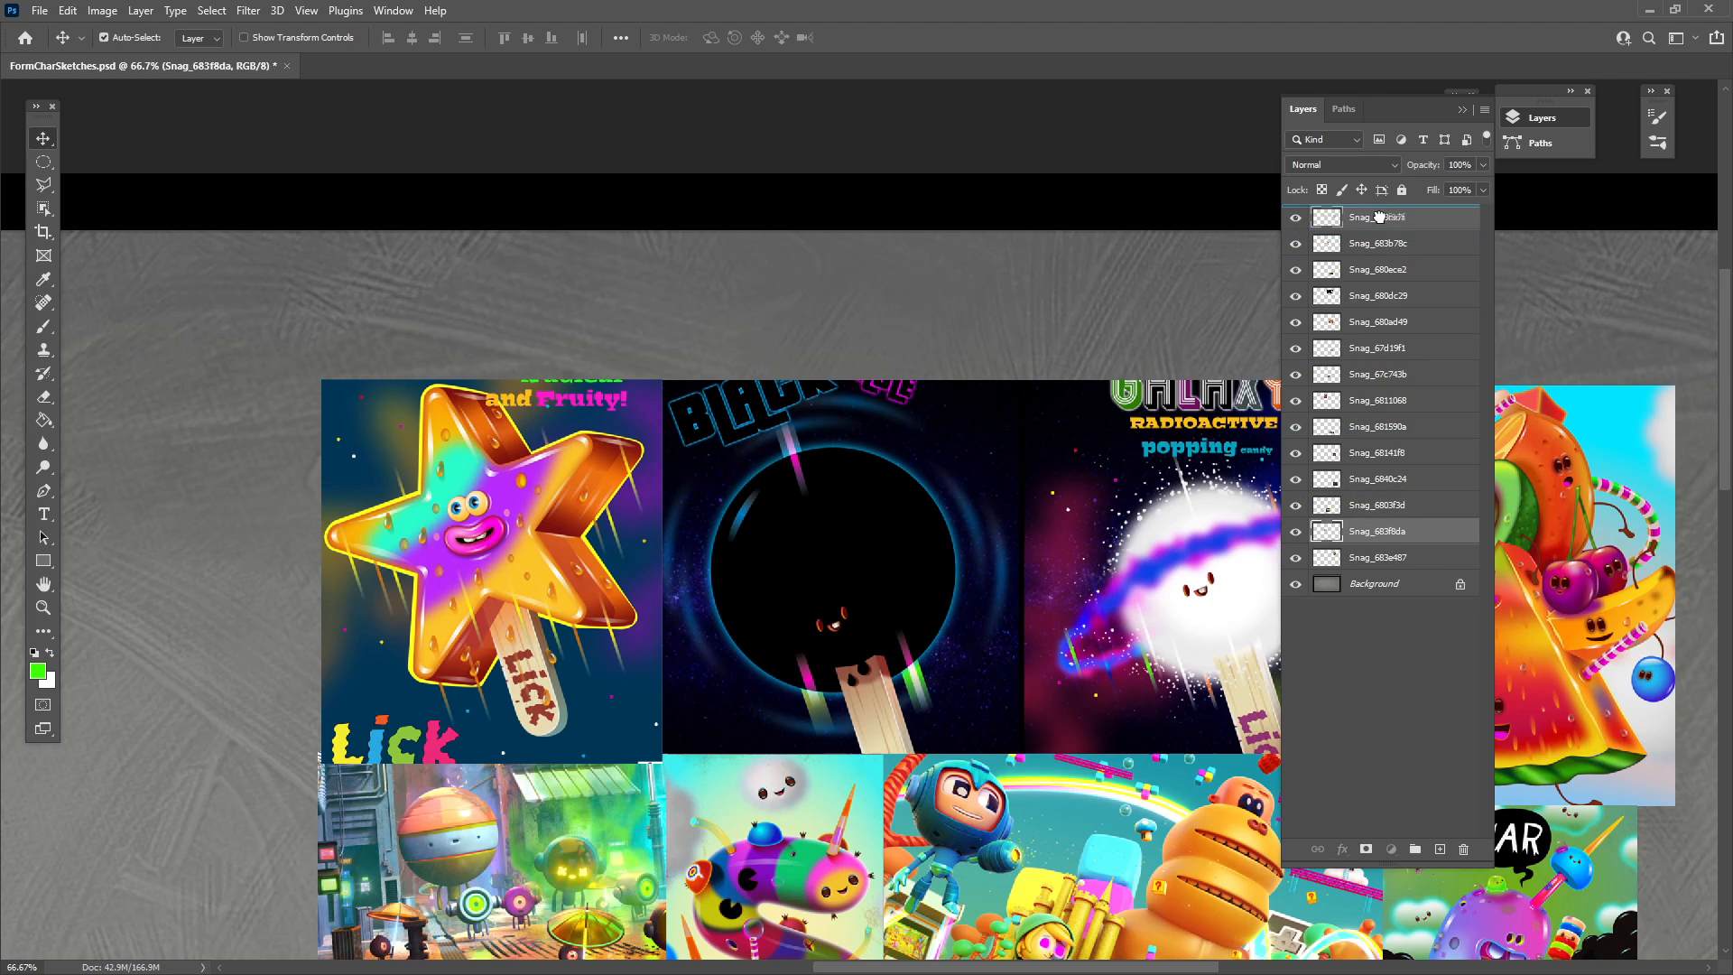
Scale the city image to about 99% from its upper-left corner so it lines up with the star lollipop.
drag(682, 696, 601, 358)
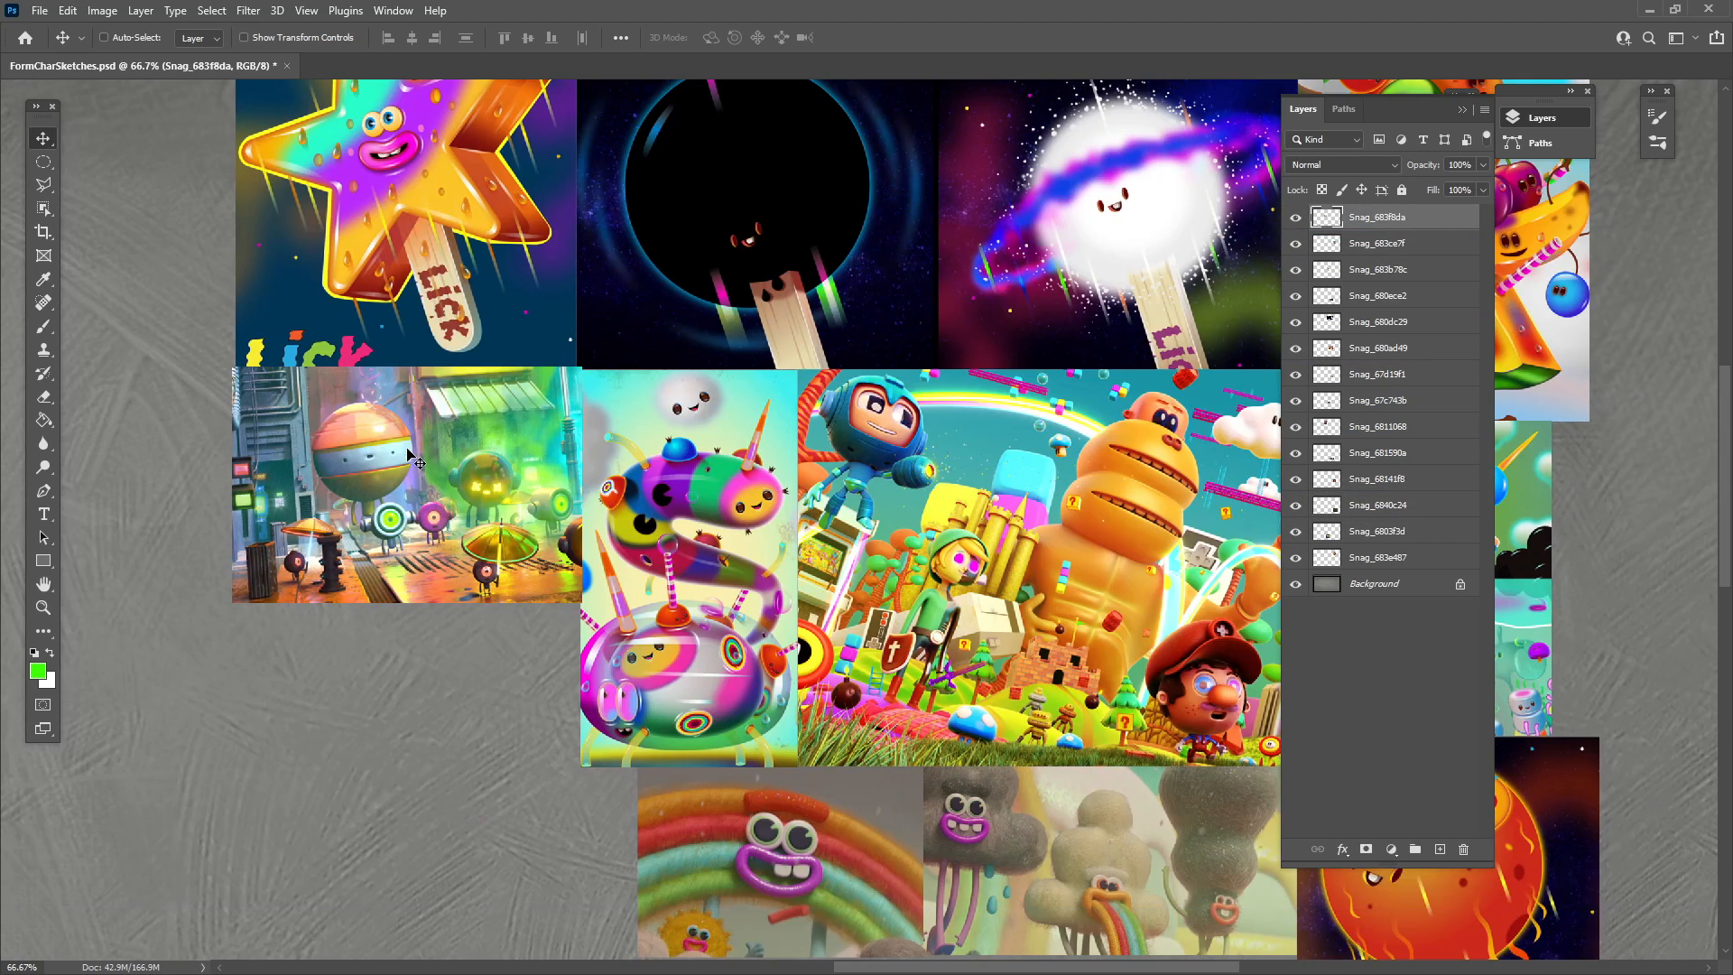
key(ctrl+t)
drag(231, 366, 236, 370)
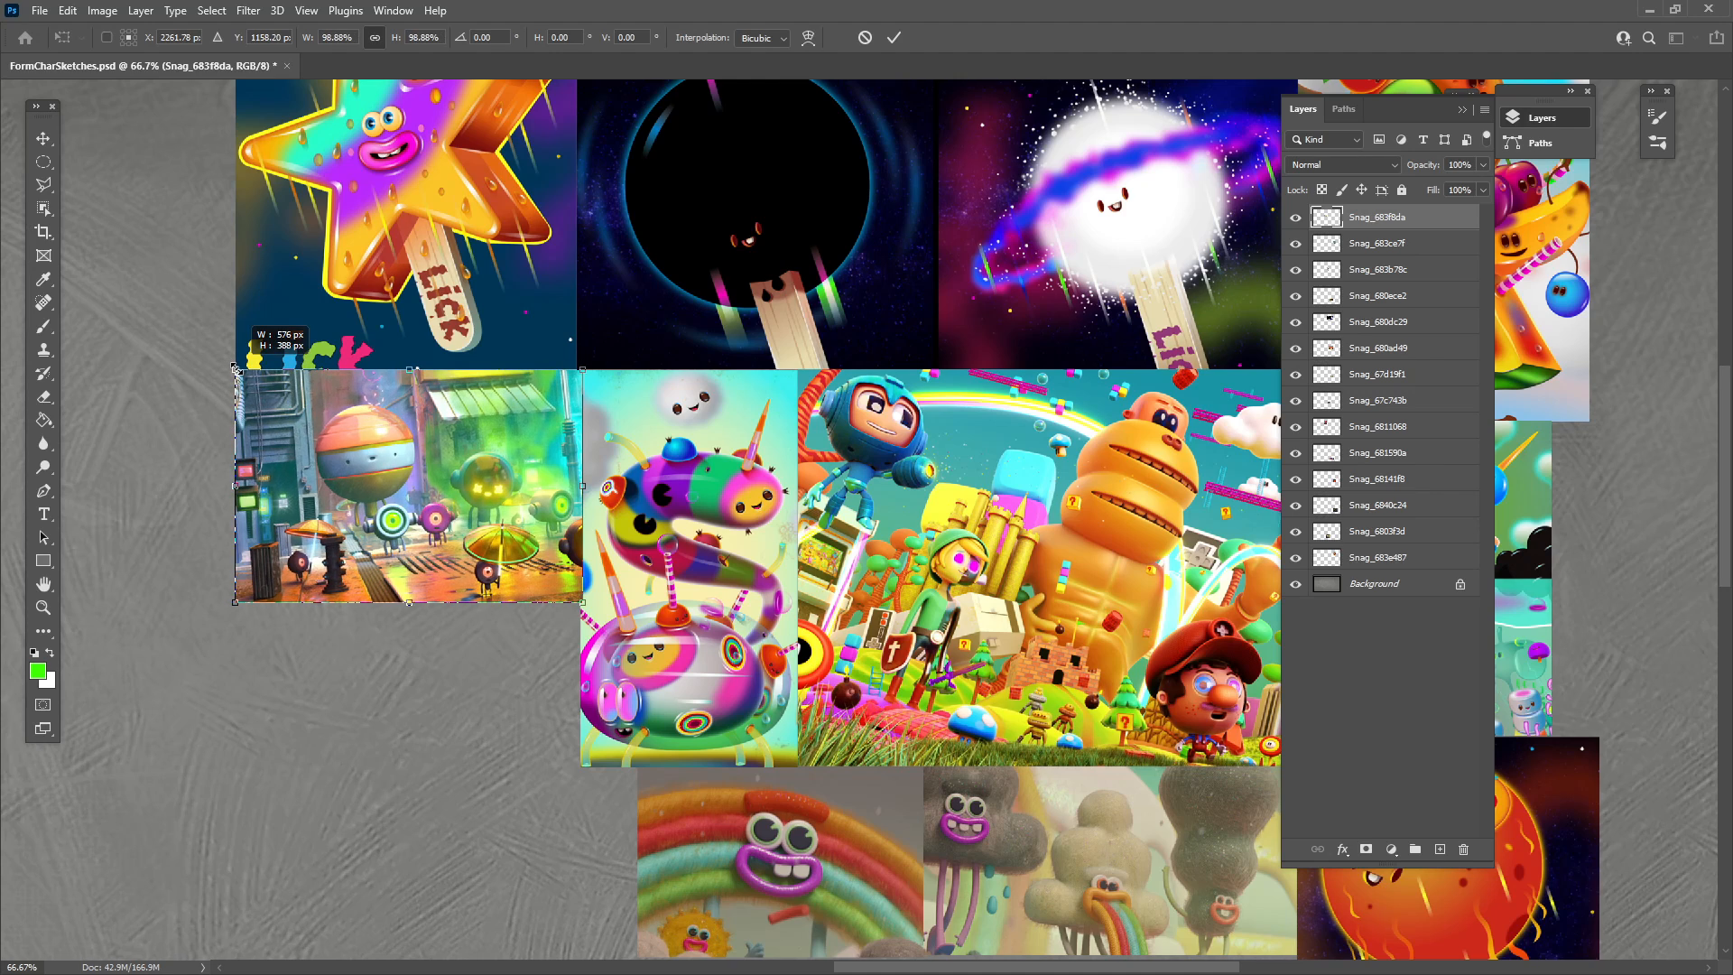
key(Return)
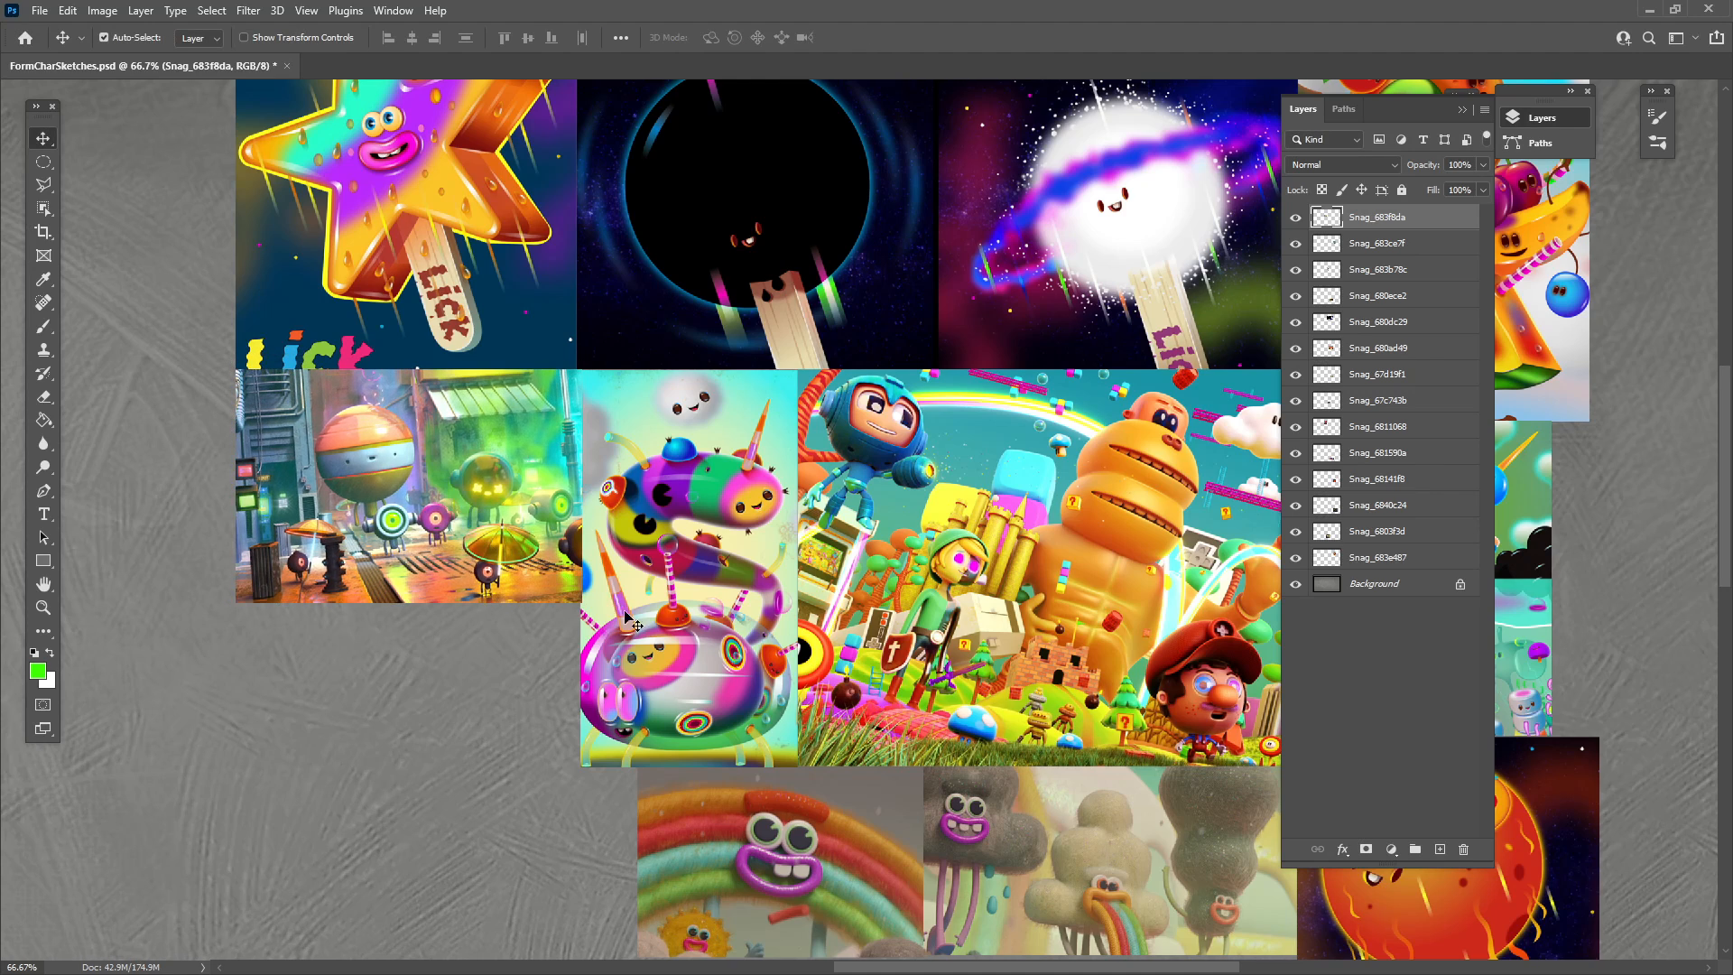
Move the two yellow-monster images, the purple creatures and the green monster against their neighbours in the collage's bottom rows.
drag(783, 801, 637, 516)
drag(639, 750, 583, 620)
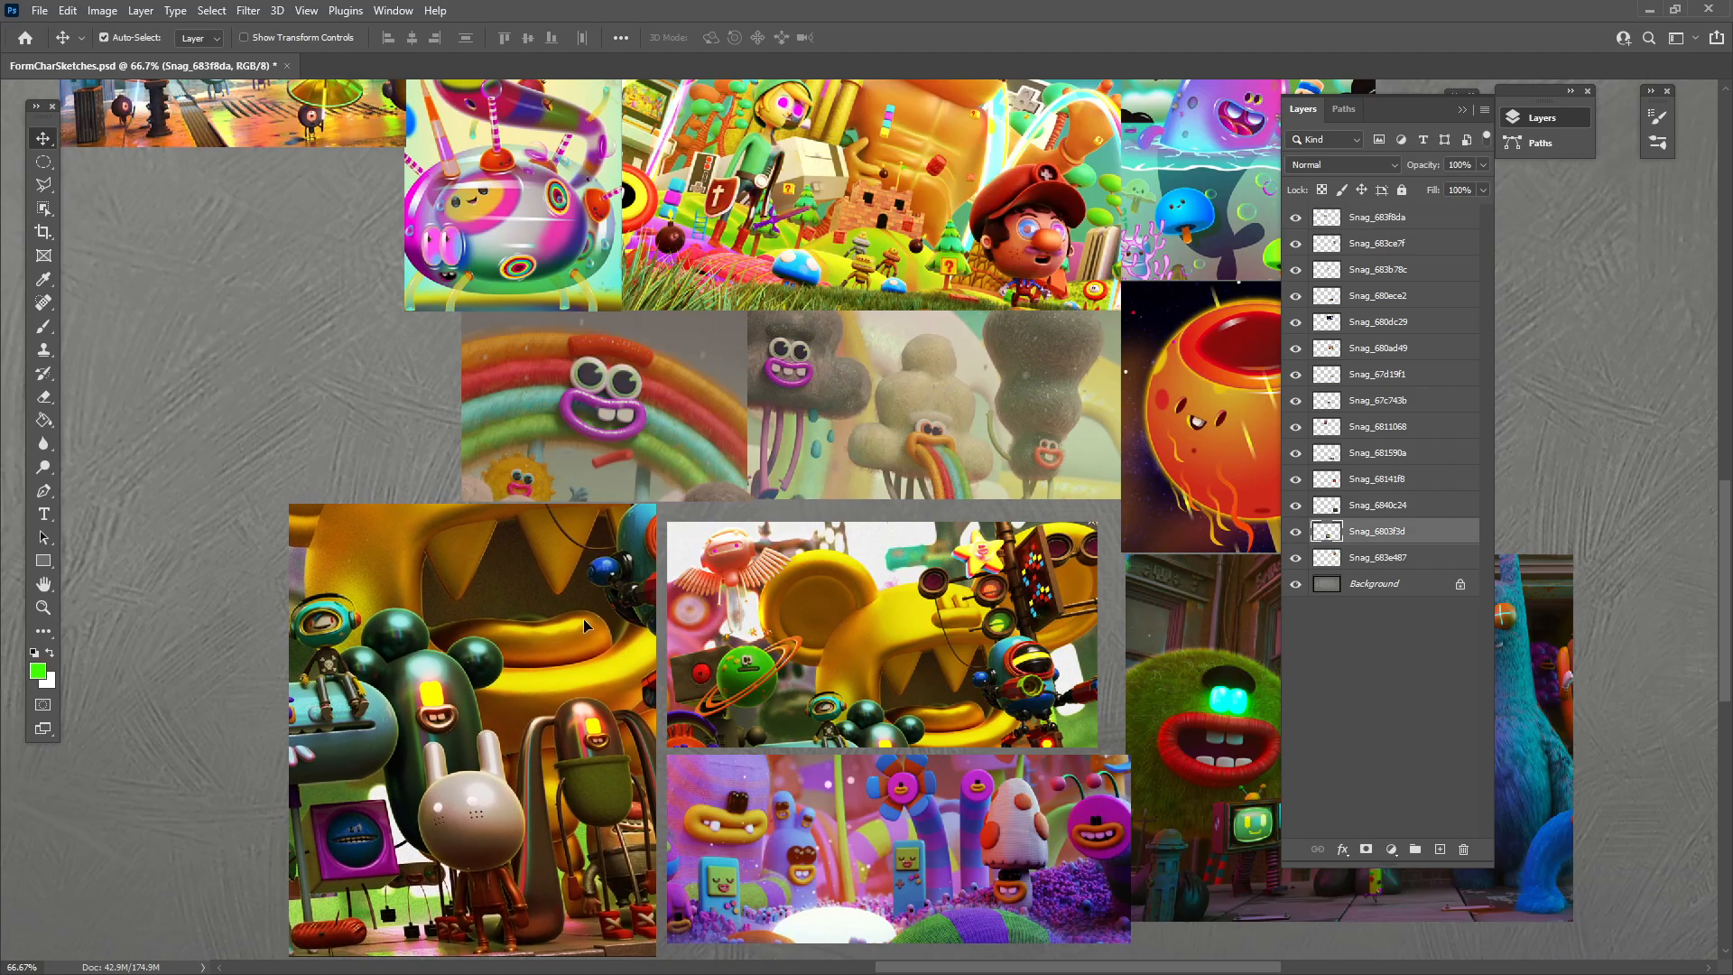
mouse_move(850, 684)
mouse_down()
mouse_move(832, 652)
mouse_move(838, 667)
mouse_up()
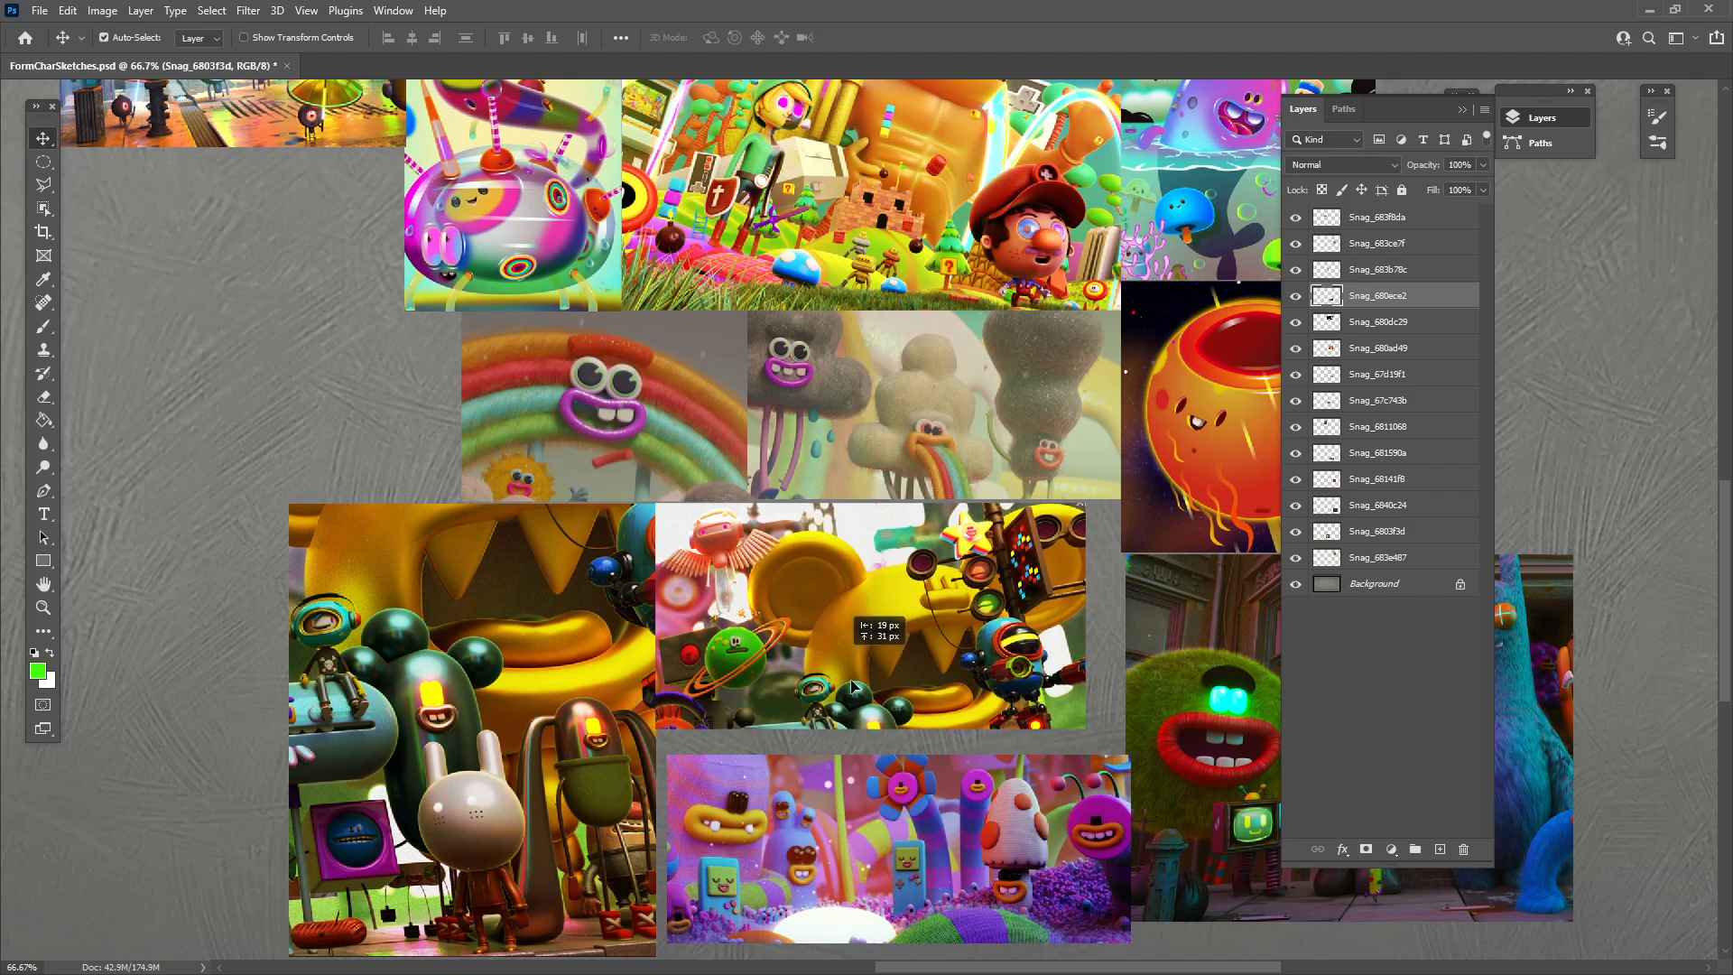
drag(996, 818, 614, 776)
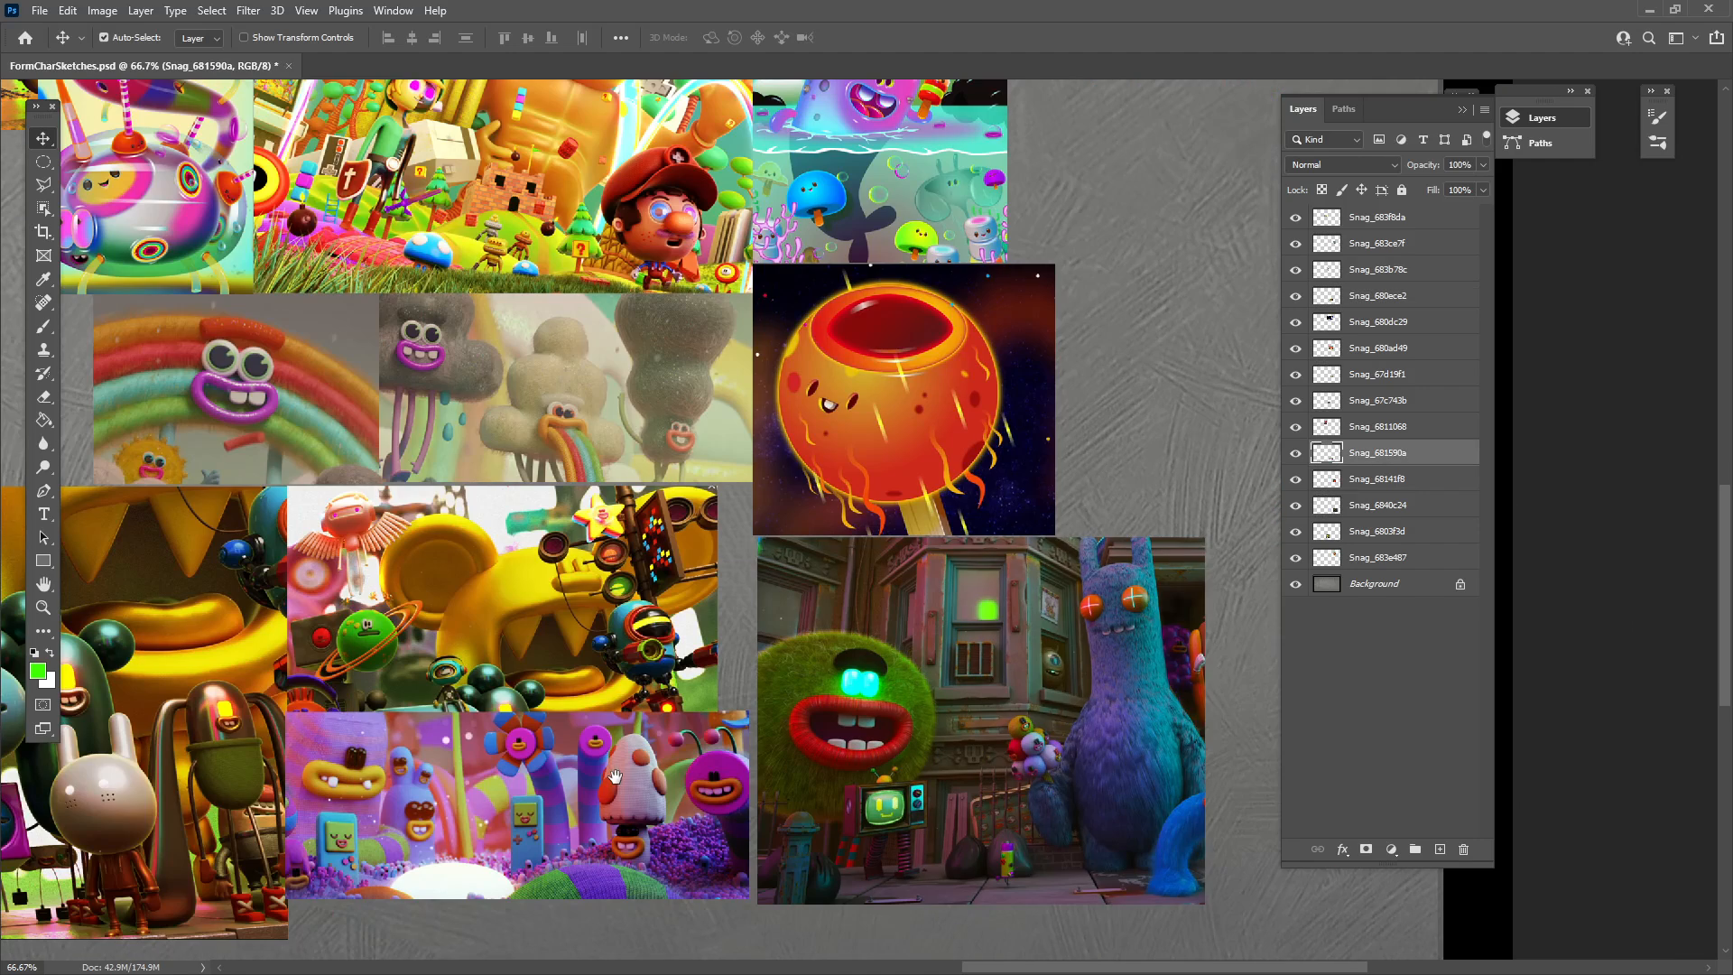
drag(873, 669, 877, 662)
Enlarge the upper yellow-monster image to about 107% to fill its column and set the purple creatures flush beneath it.
drag(620, 743, 620, 779)
click(615, 652)
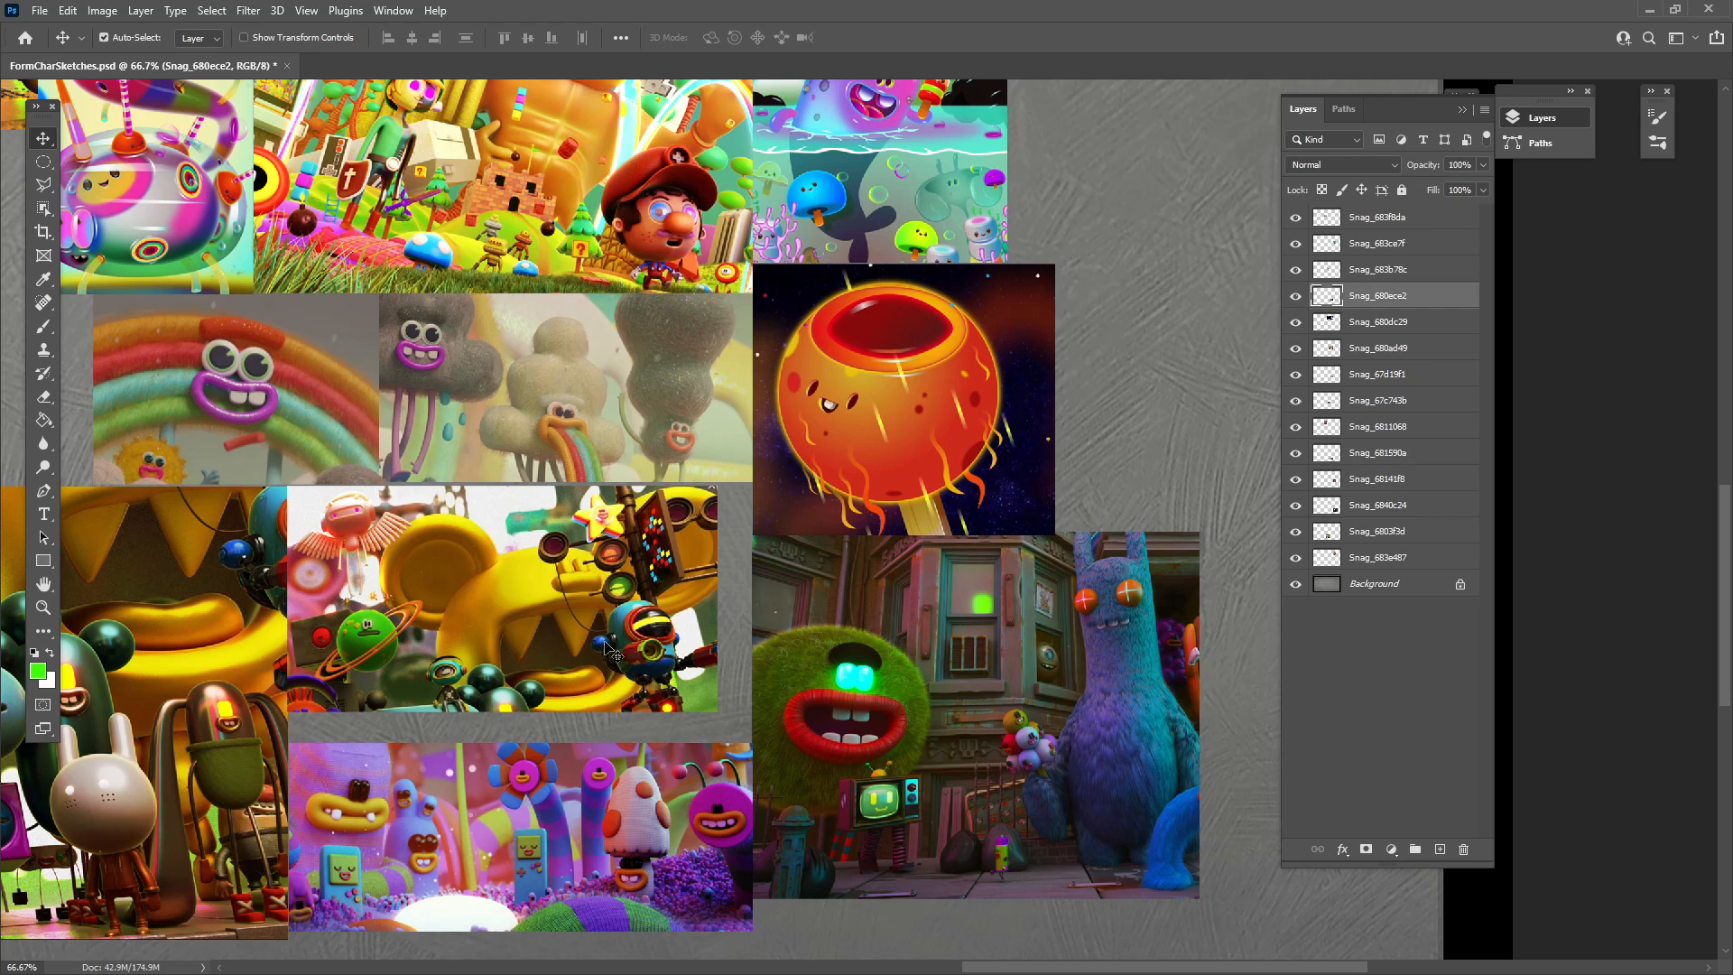
key(ctrl+t)
drag(721, 713, 753, 729)
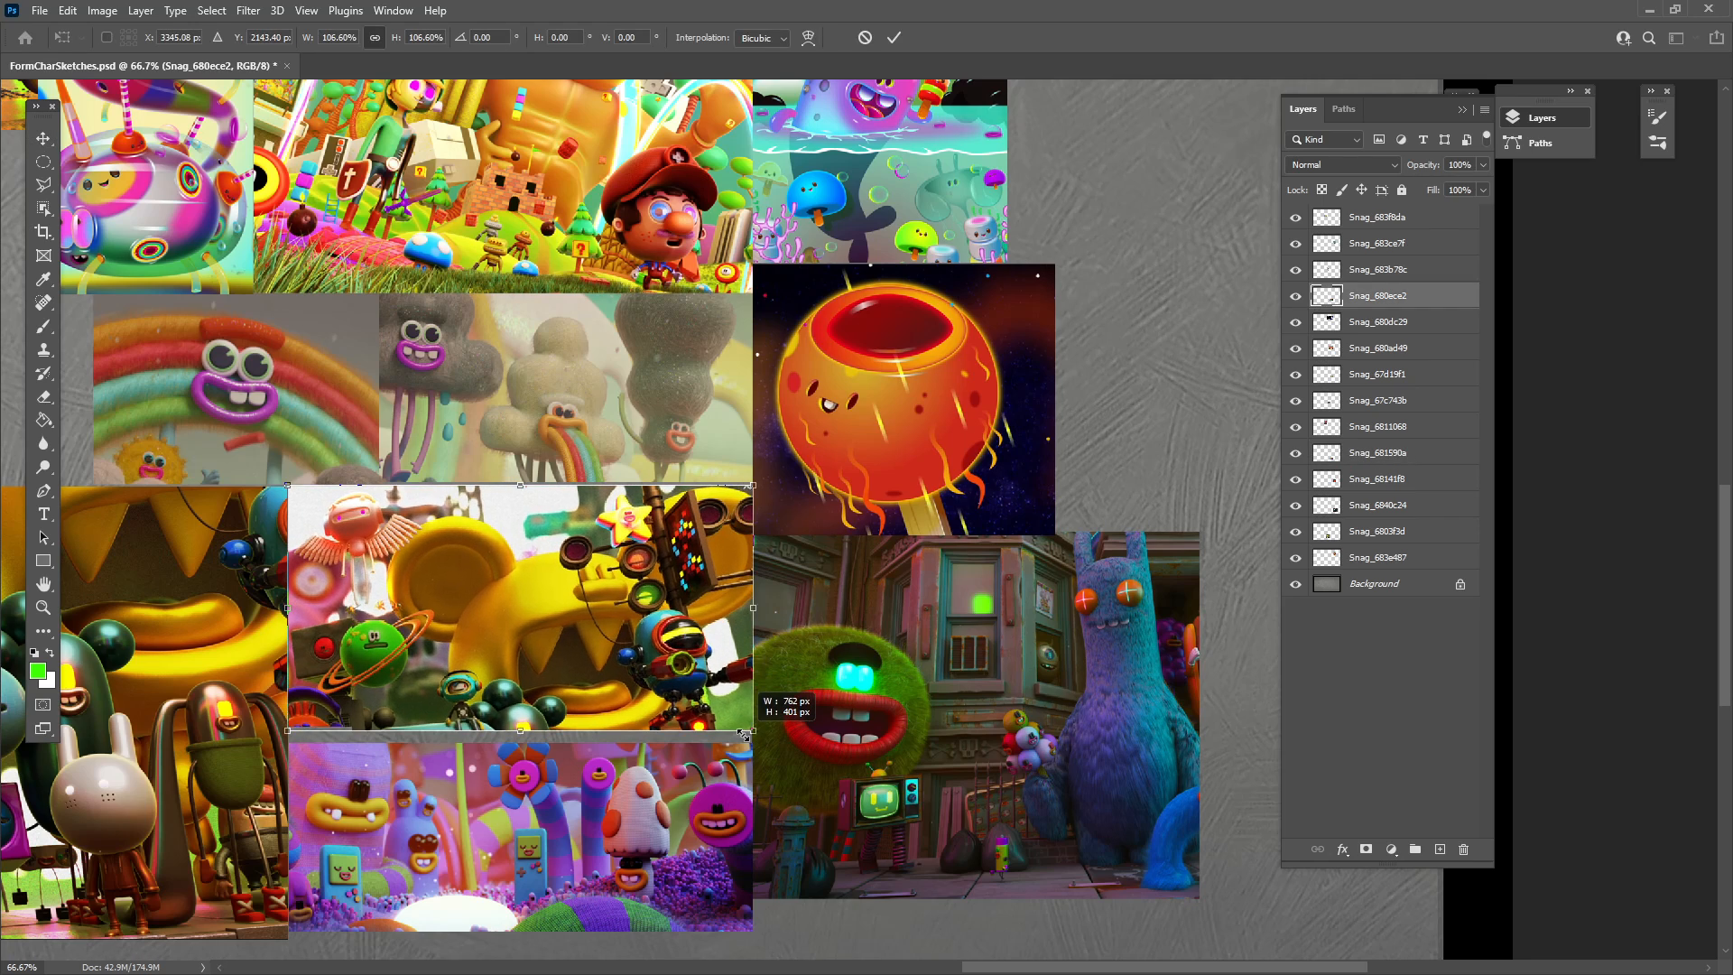
key(Return)
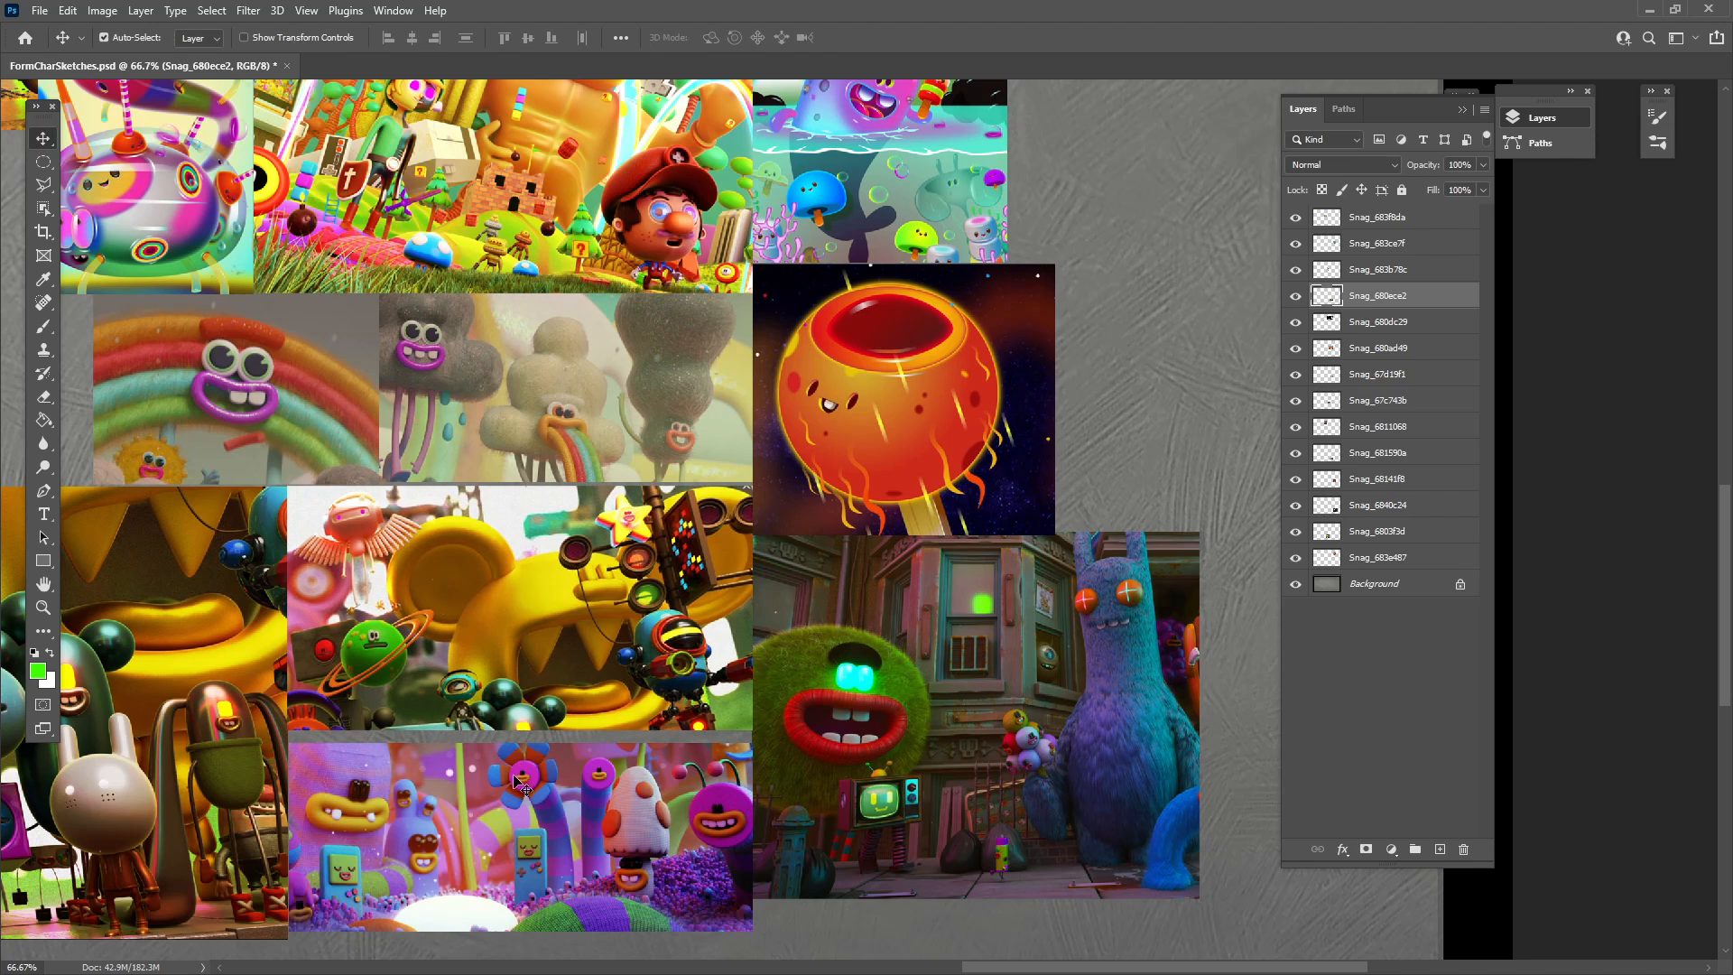
drag(517, 782, 512, 764)
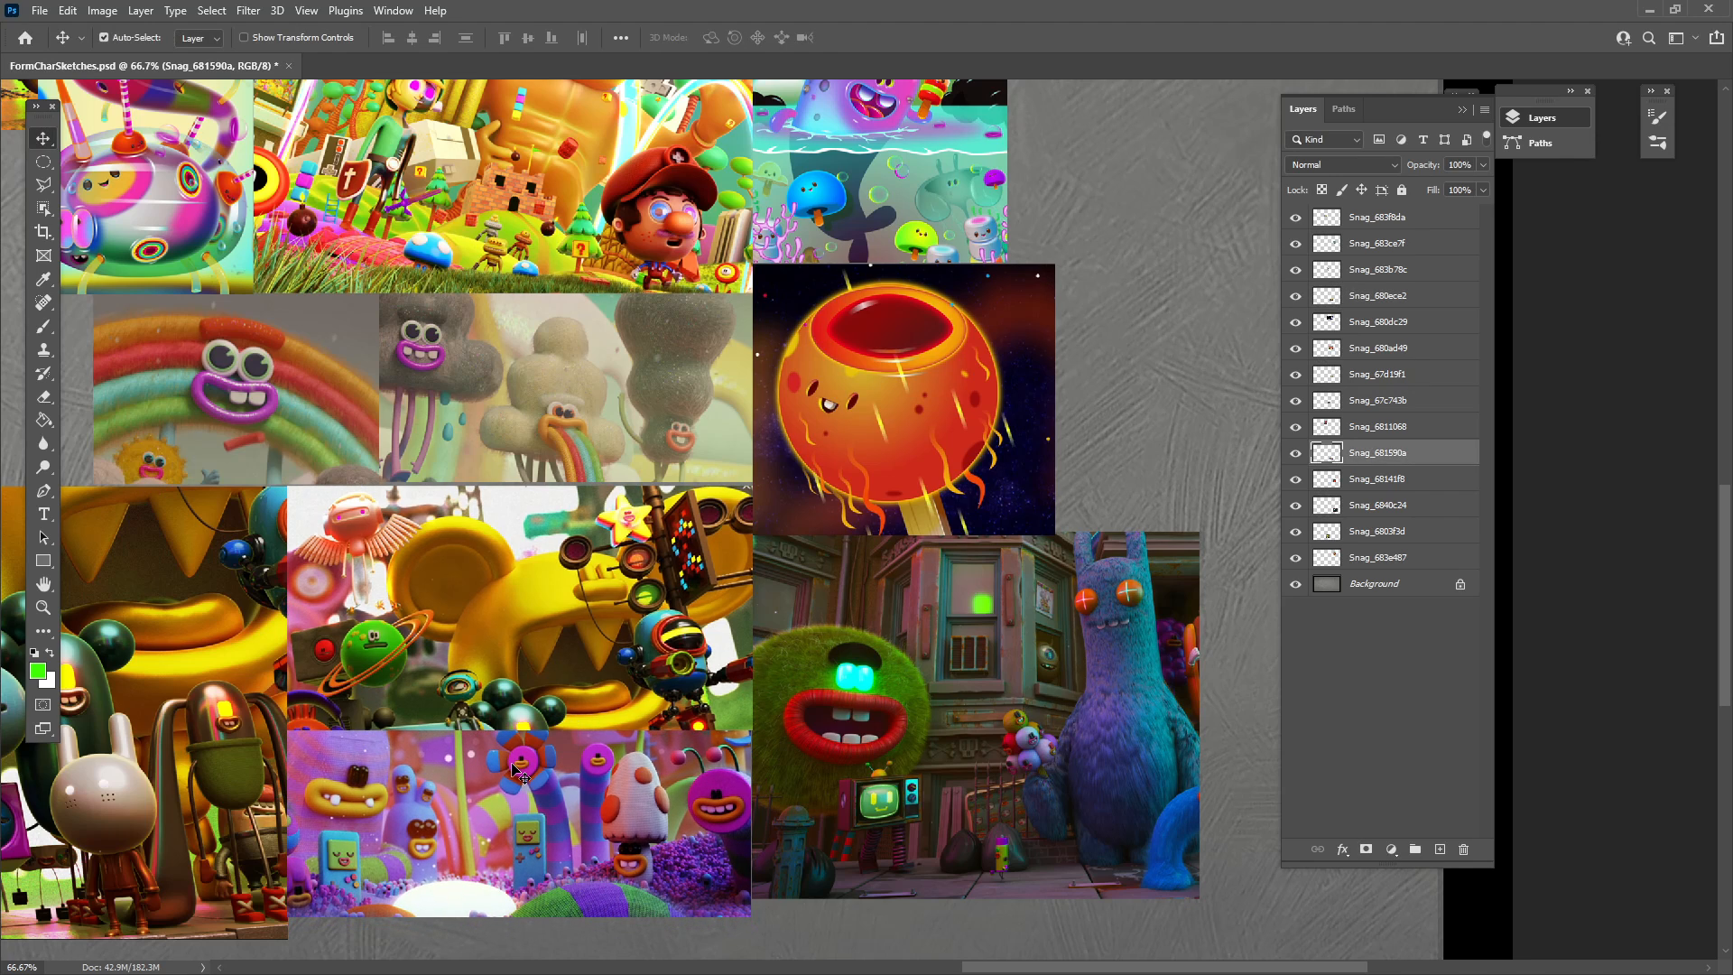
Group all the reference image layers from Snag_683f8da to Snag_683e487, and toggle the group's visibility off and back on.
key(ctrl+minus)
key(ctrl+minus)
key(ctrl+minus)
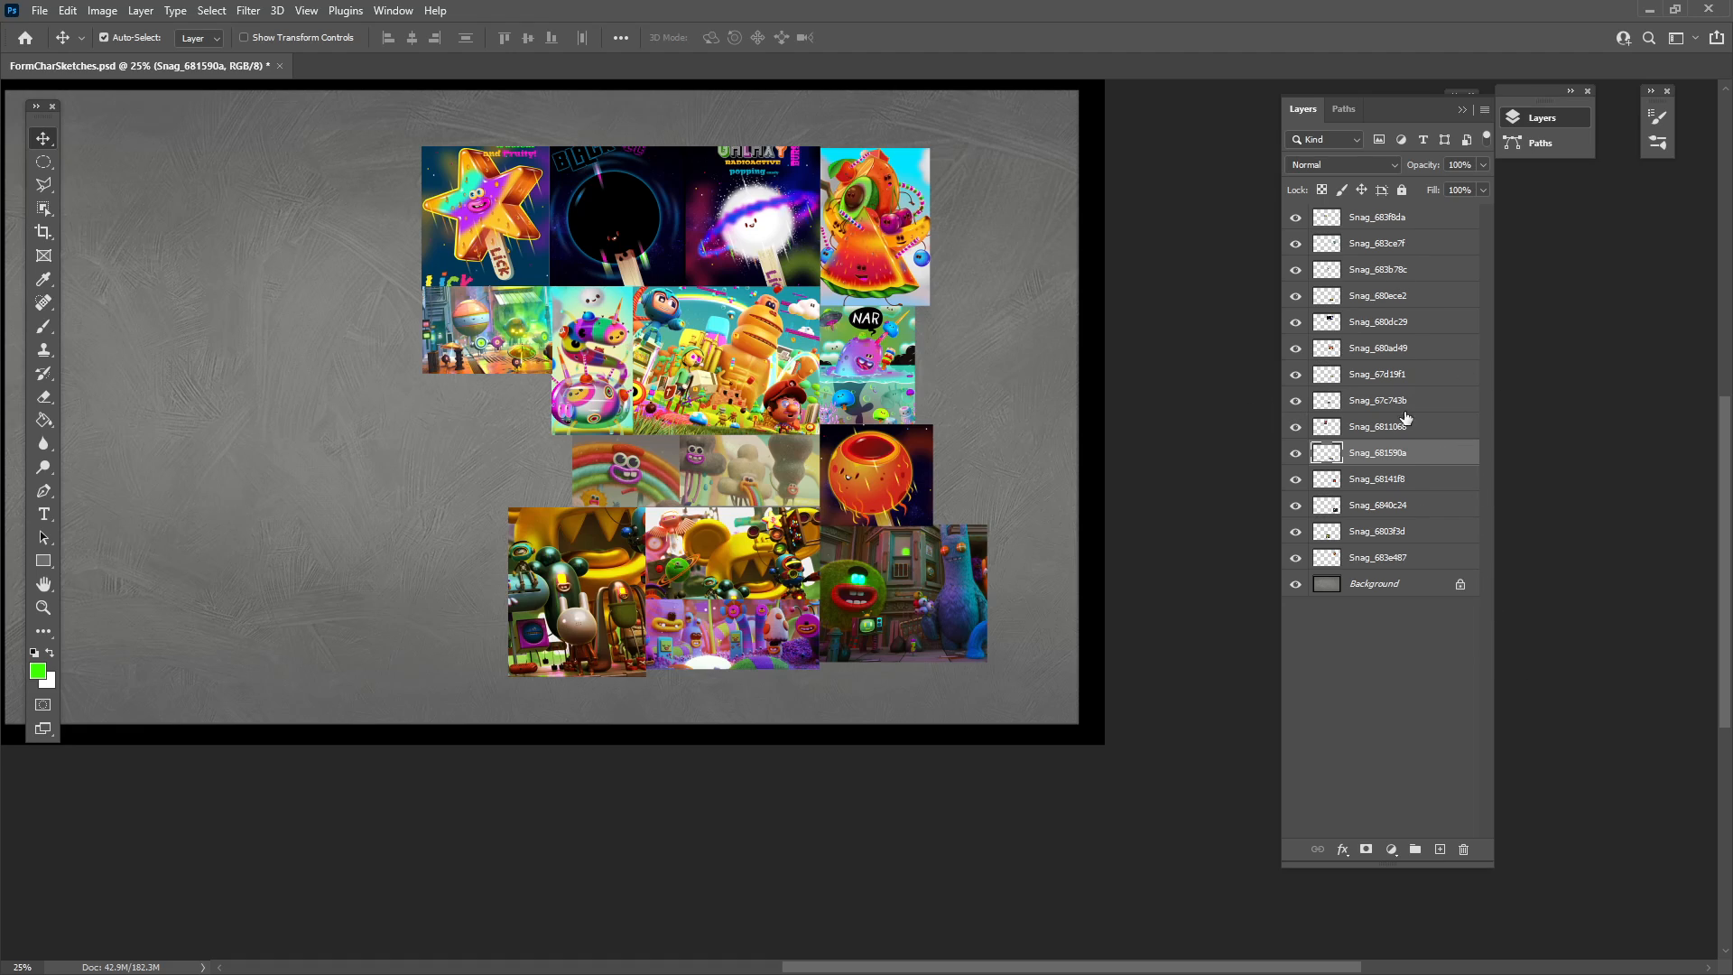
click(1383, 219)
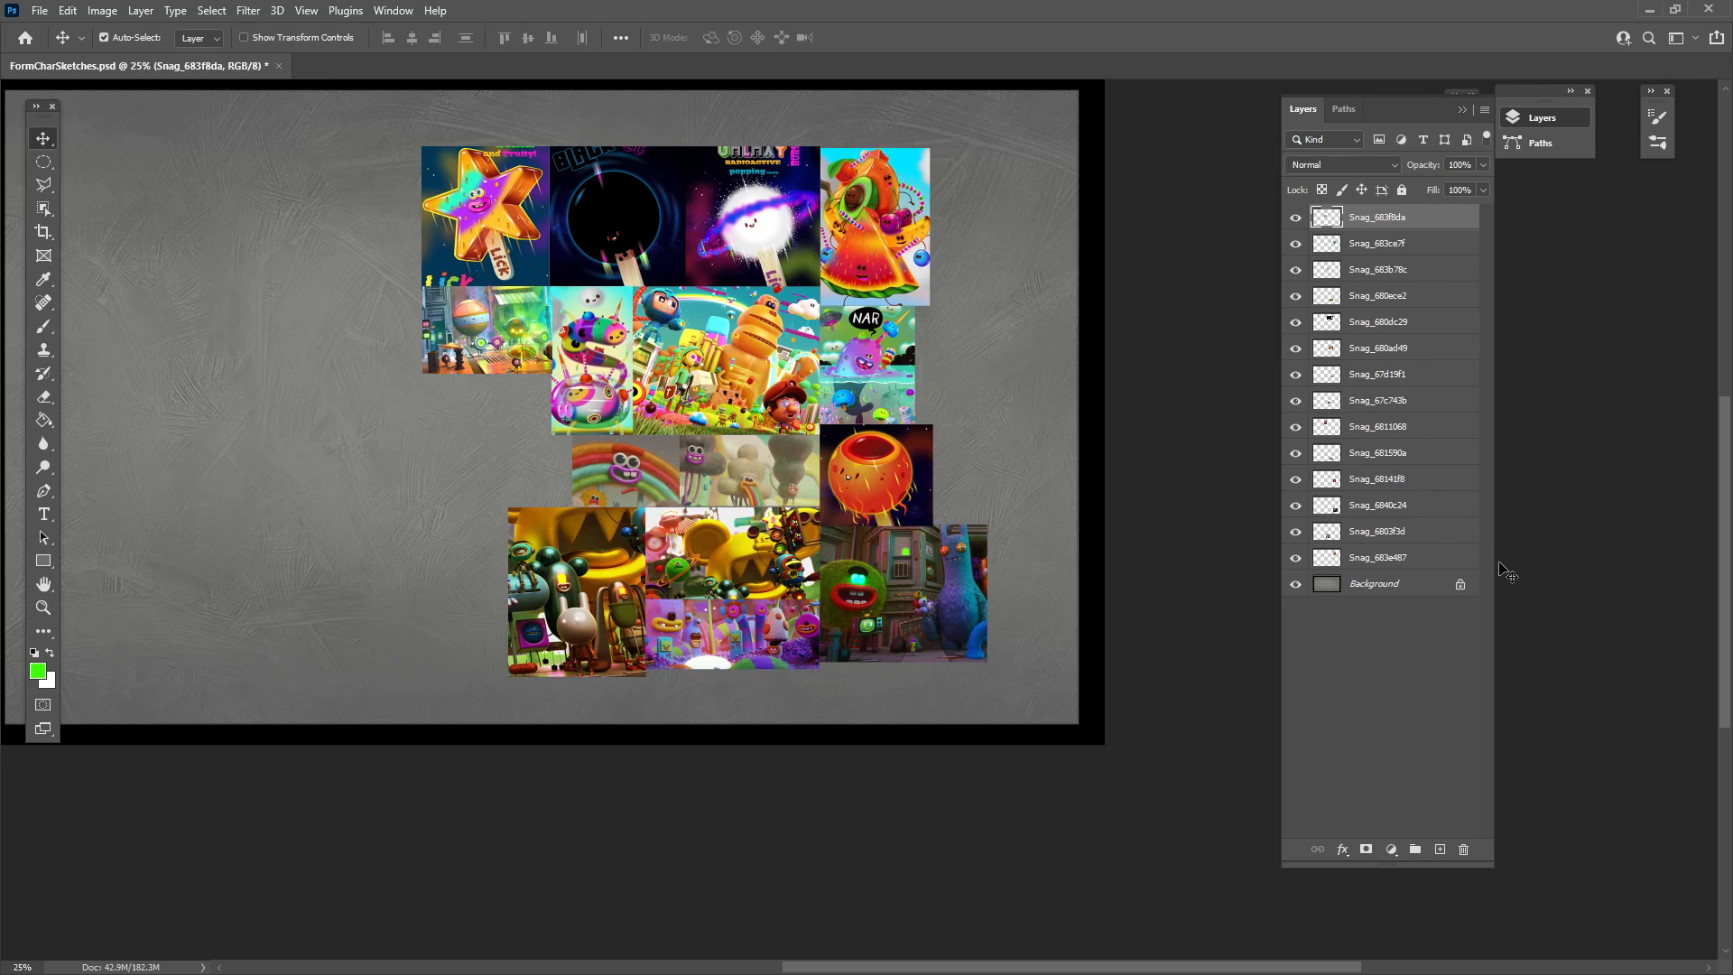
shift+click(1435, 561)
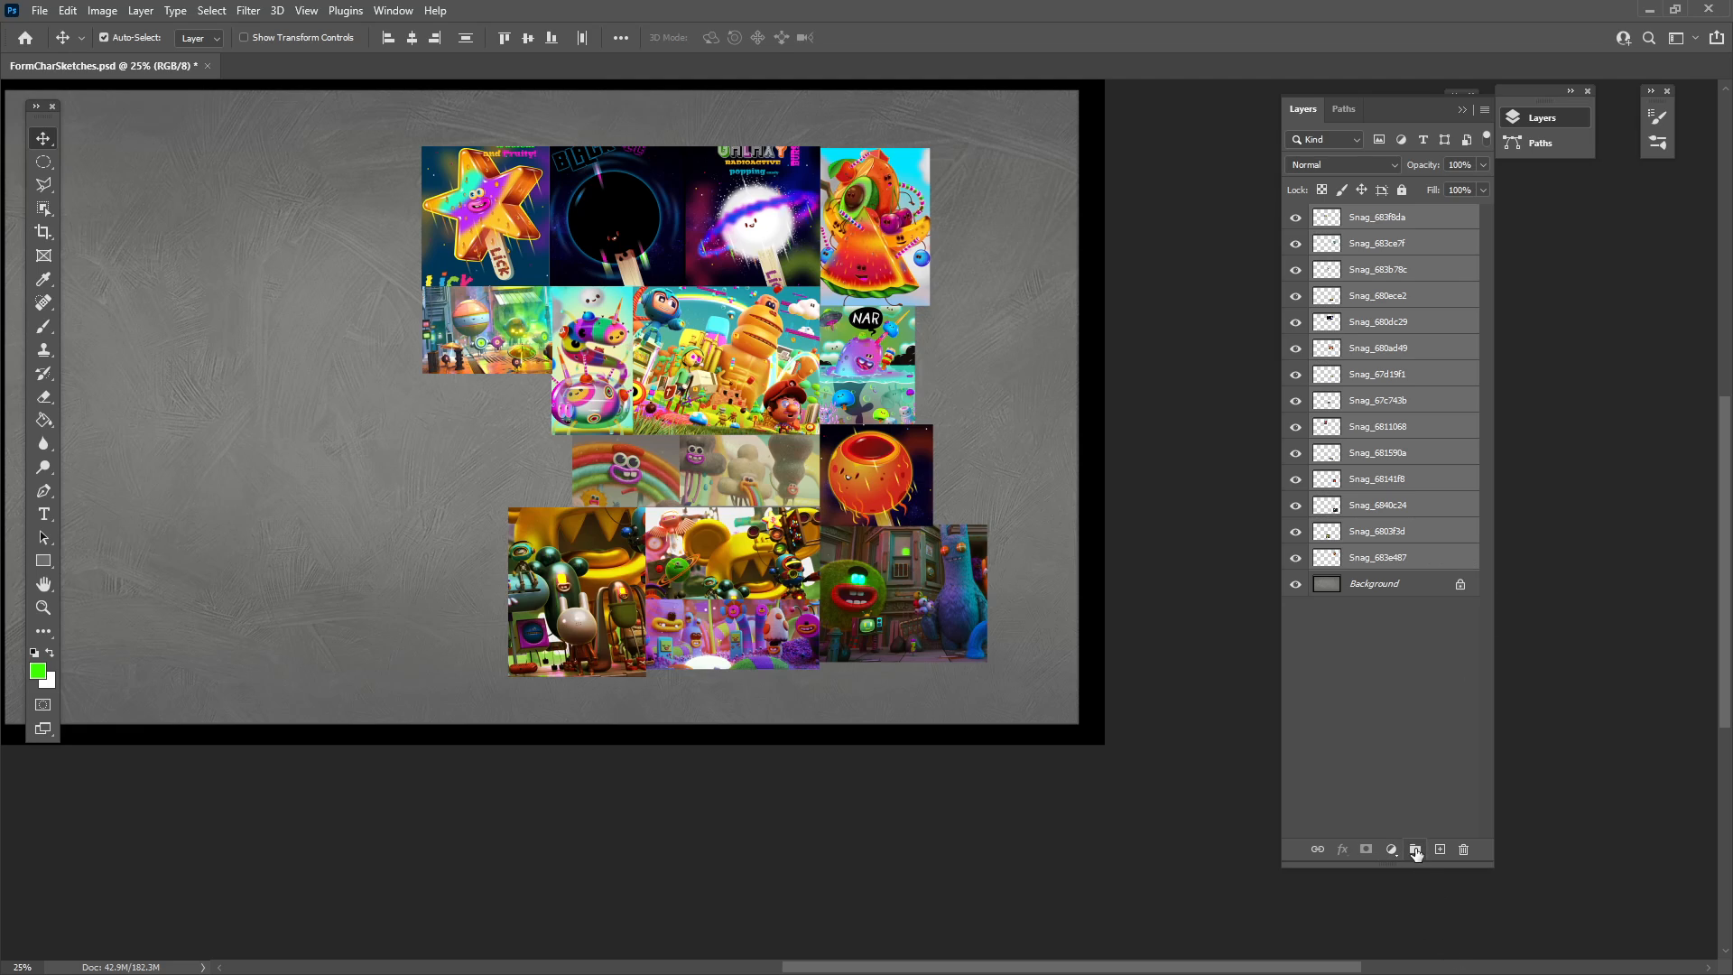
click(1415, 850)
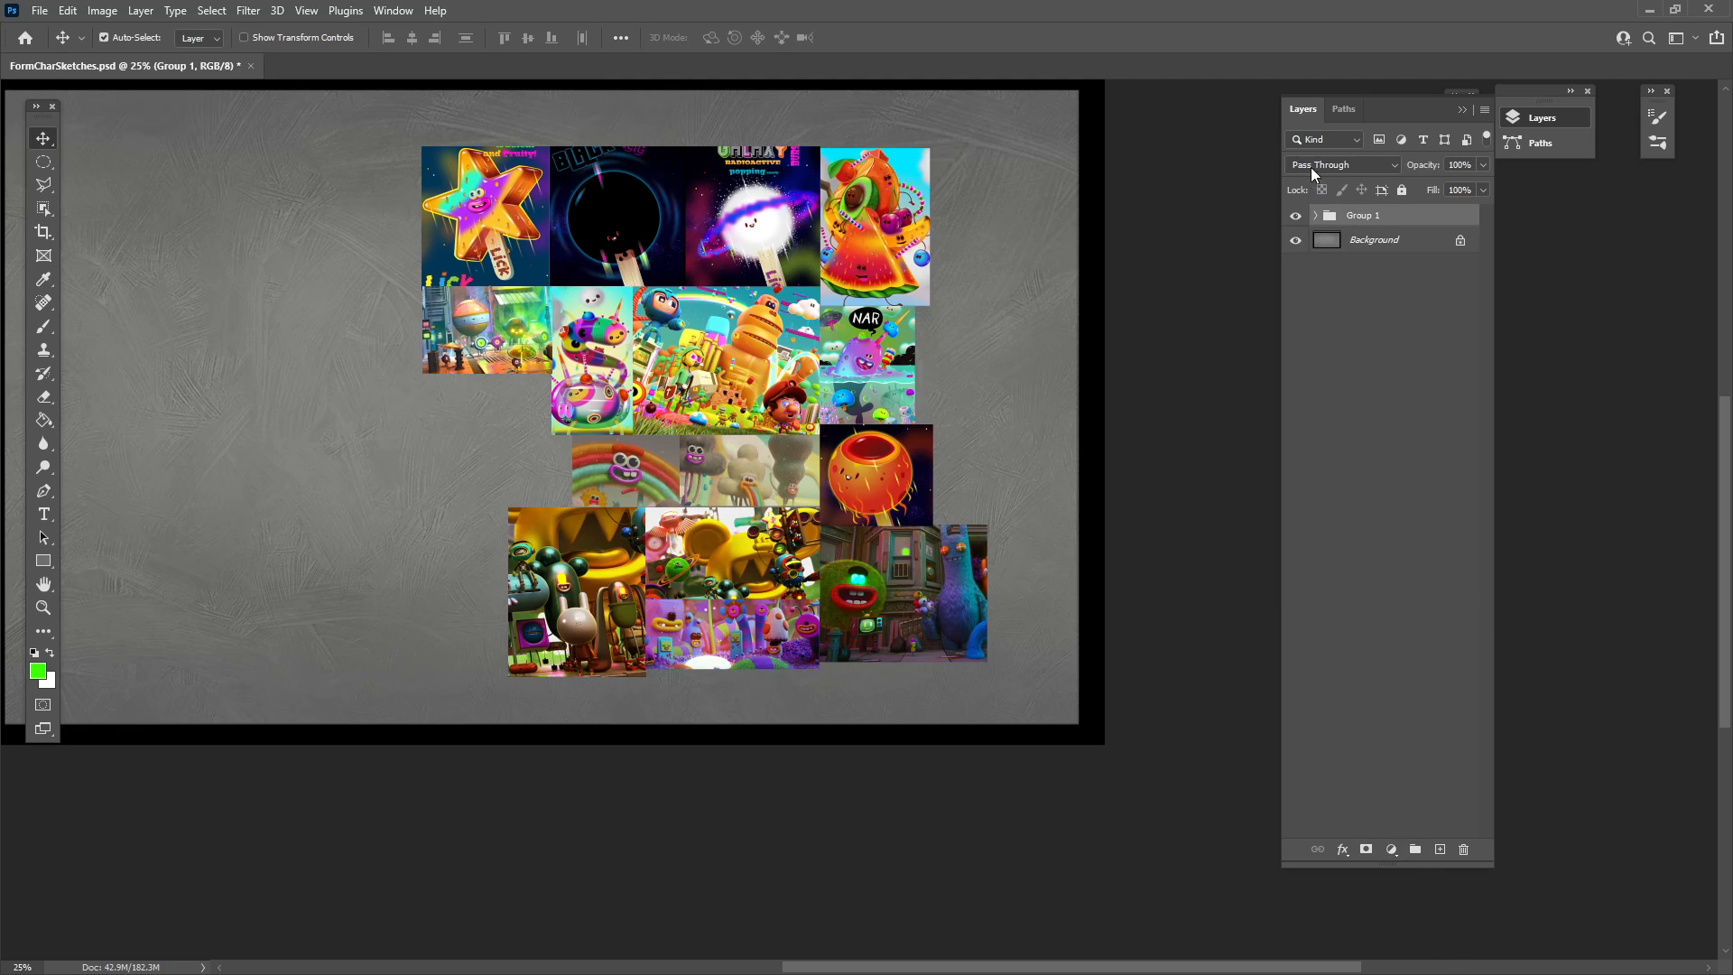
click(1295, 217)
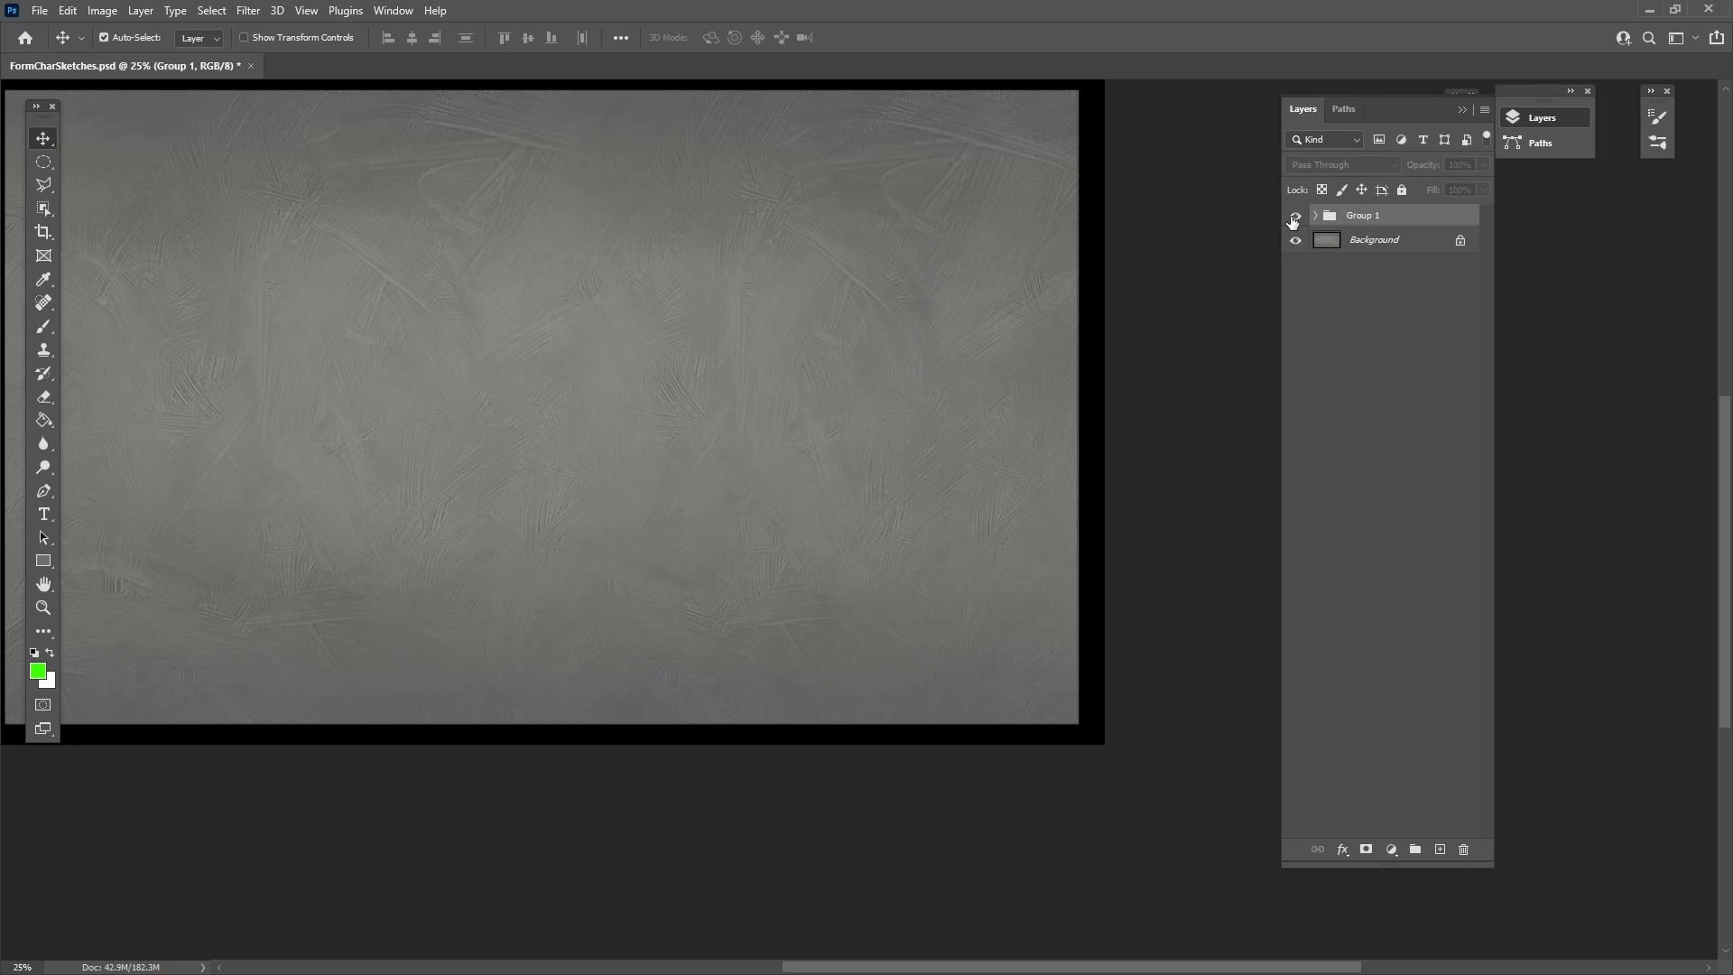
click(1295, 216)
Rename the group Refs and give it a blue colour label.
double_click(1365, 217)
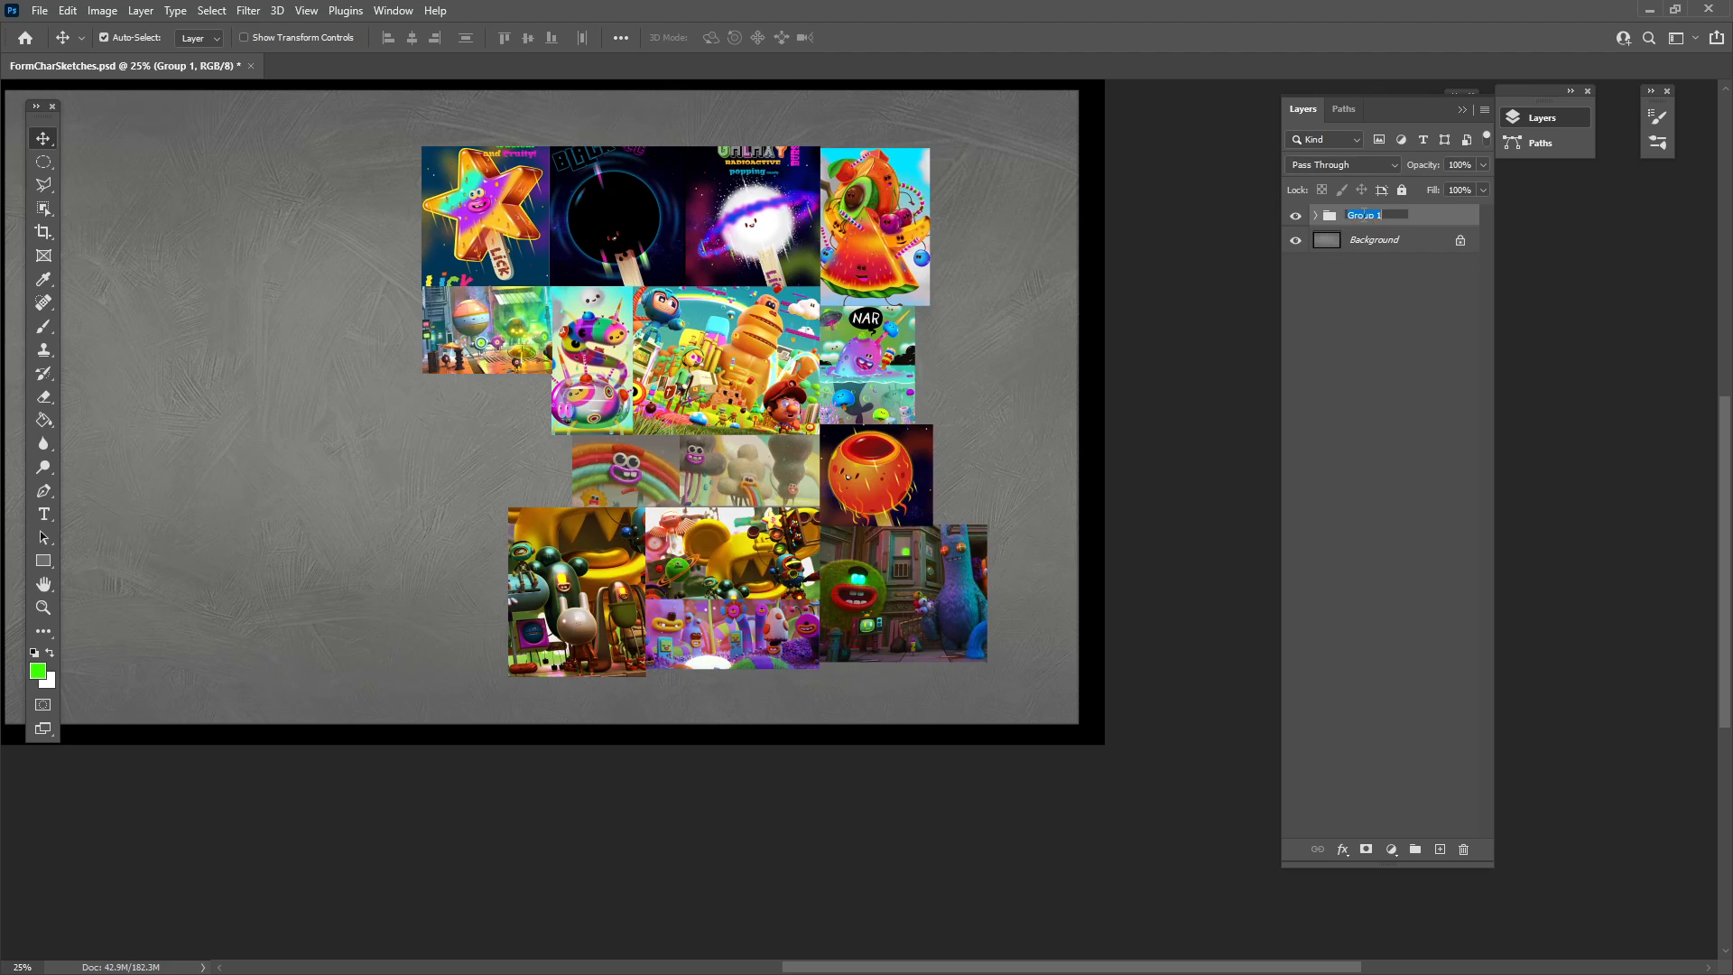
text(Refs)
key(Return)
right_click(1308, 227)
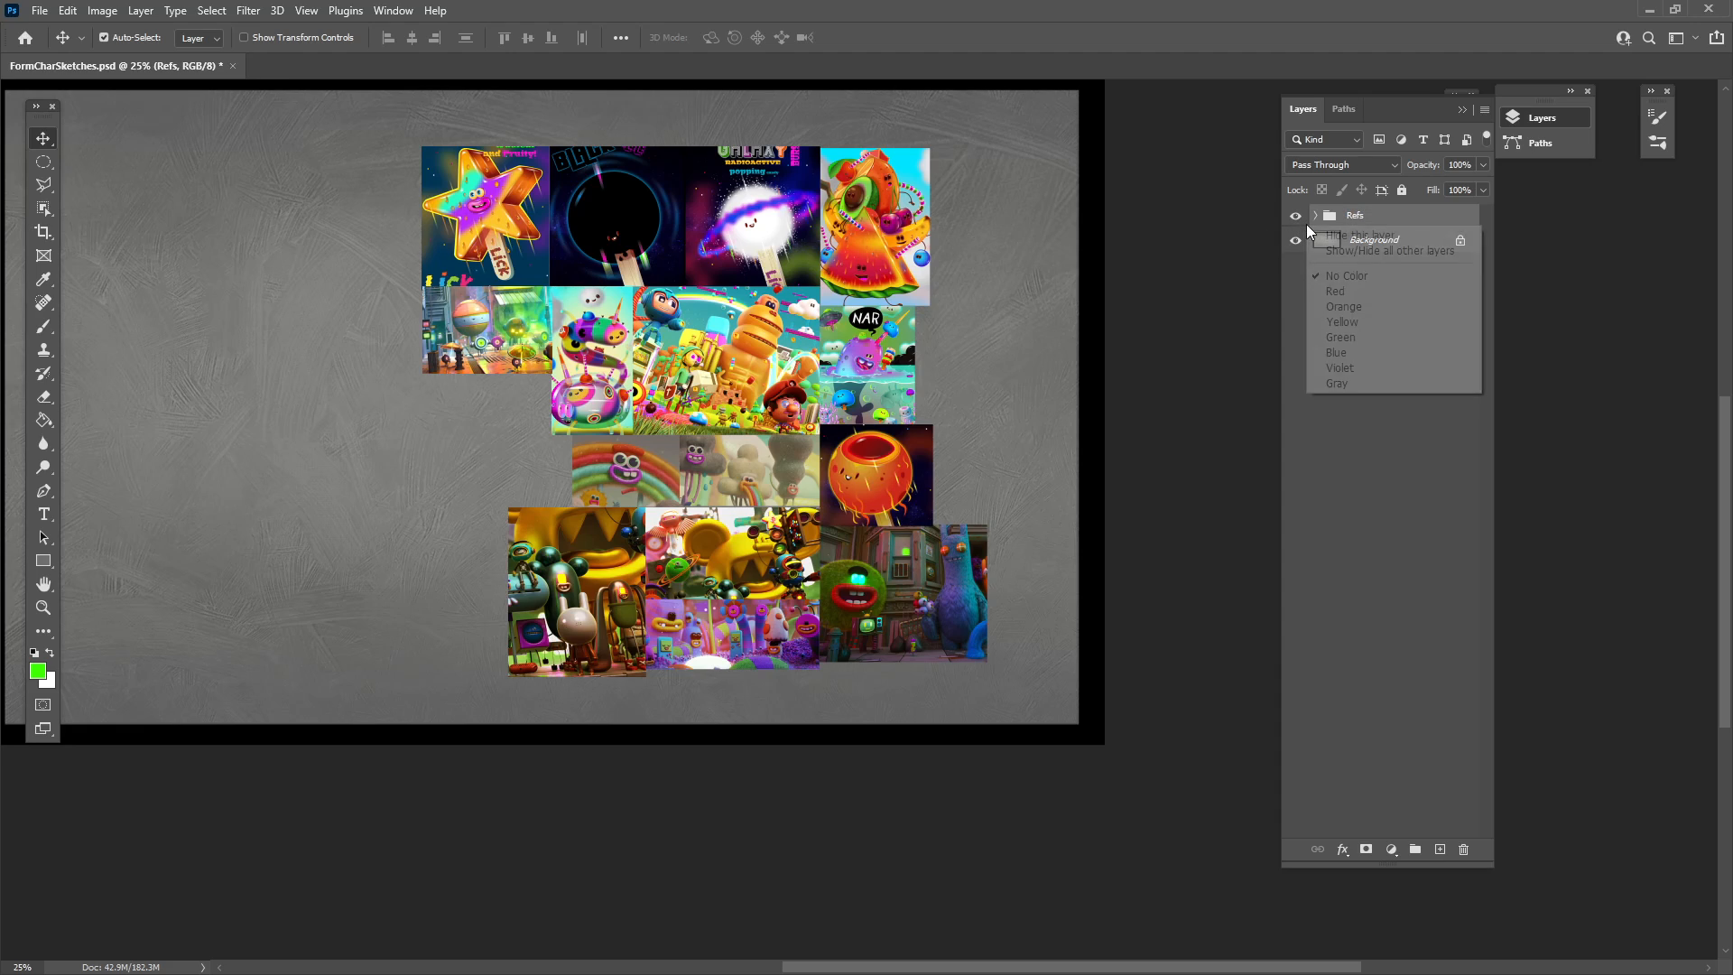
click(1352, 353)
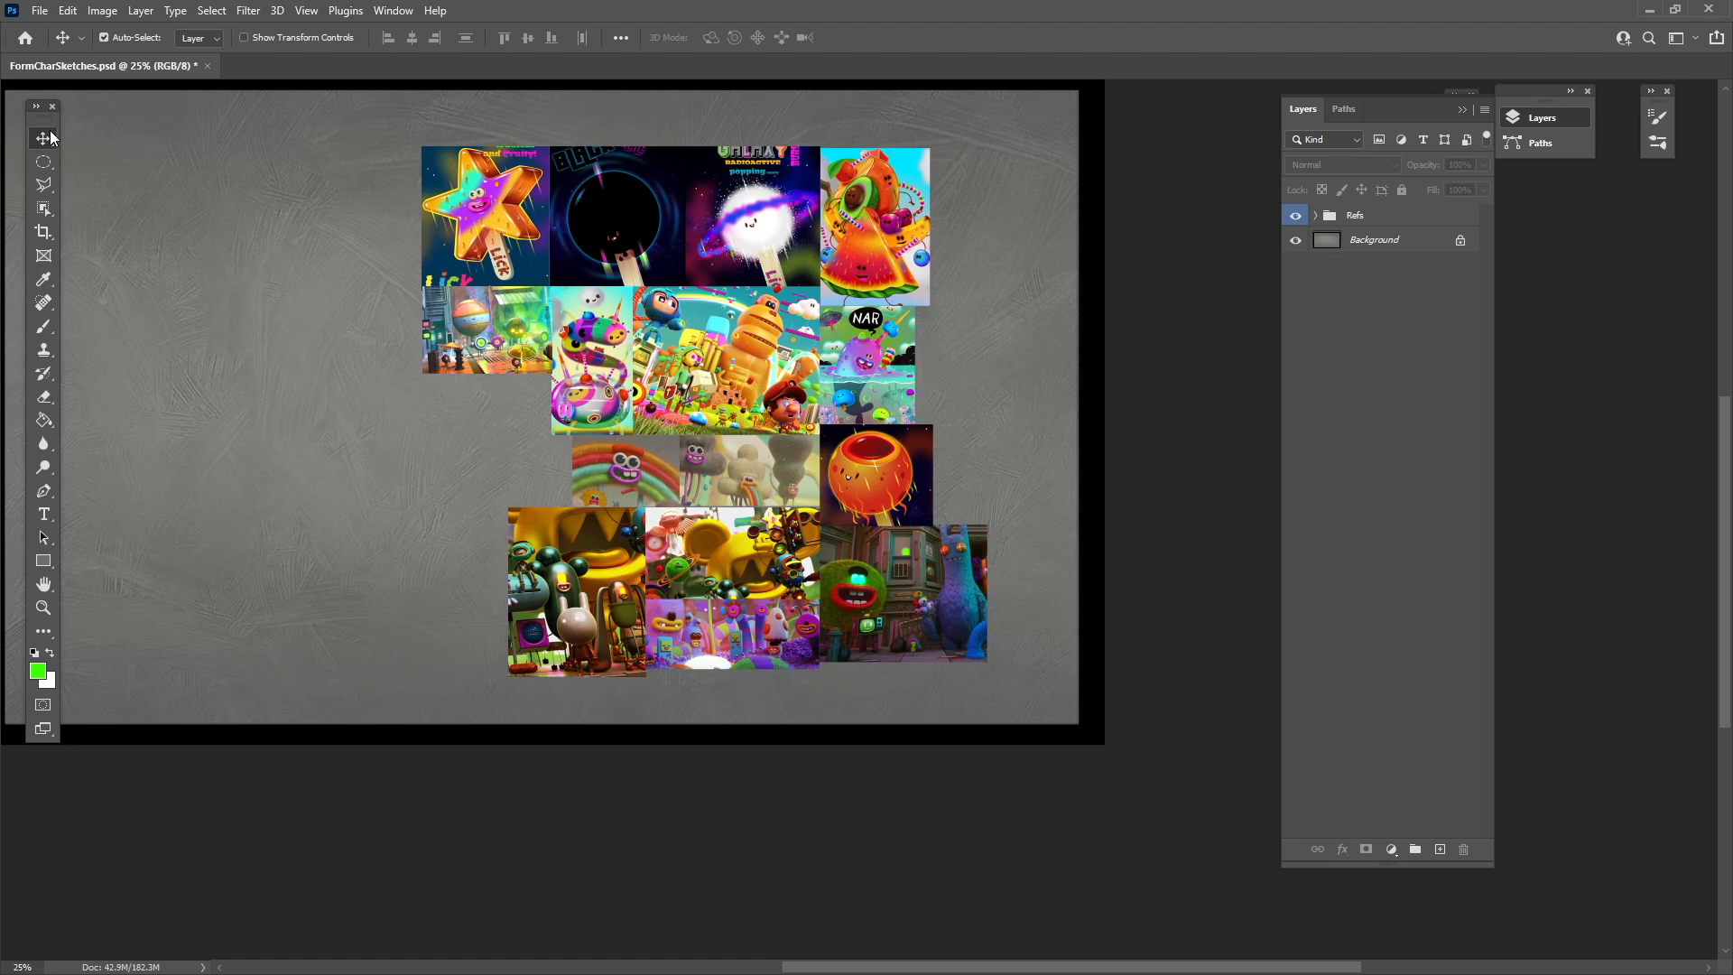
Turn off Auto-Select and move the whole Refs group to the left across the canvas.
click(104, 38)
click(1377, 216)
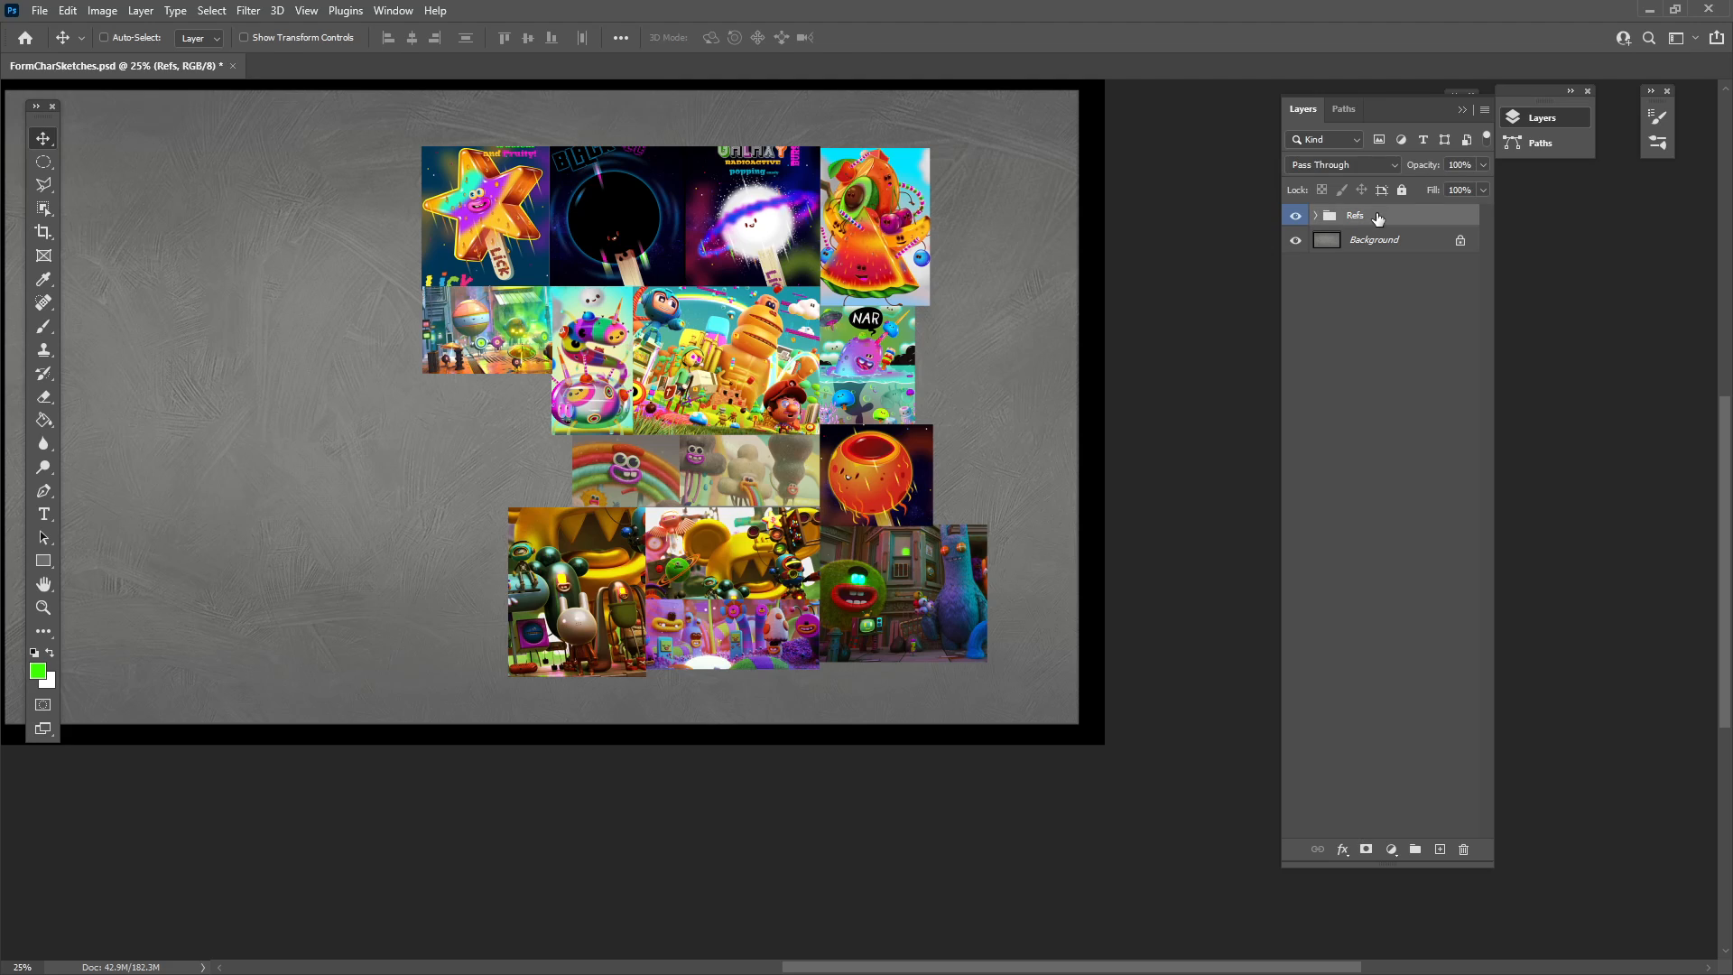
drag(683, 284, 443, 275)
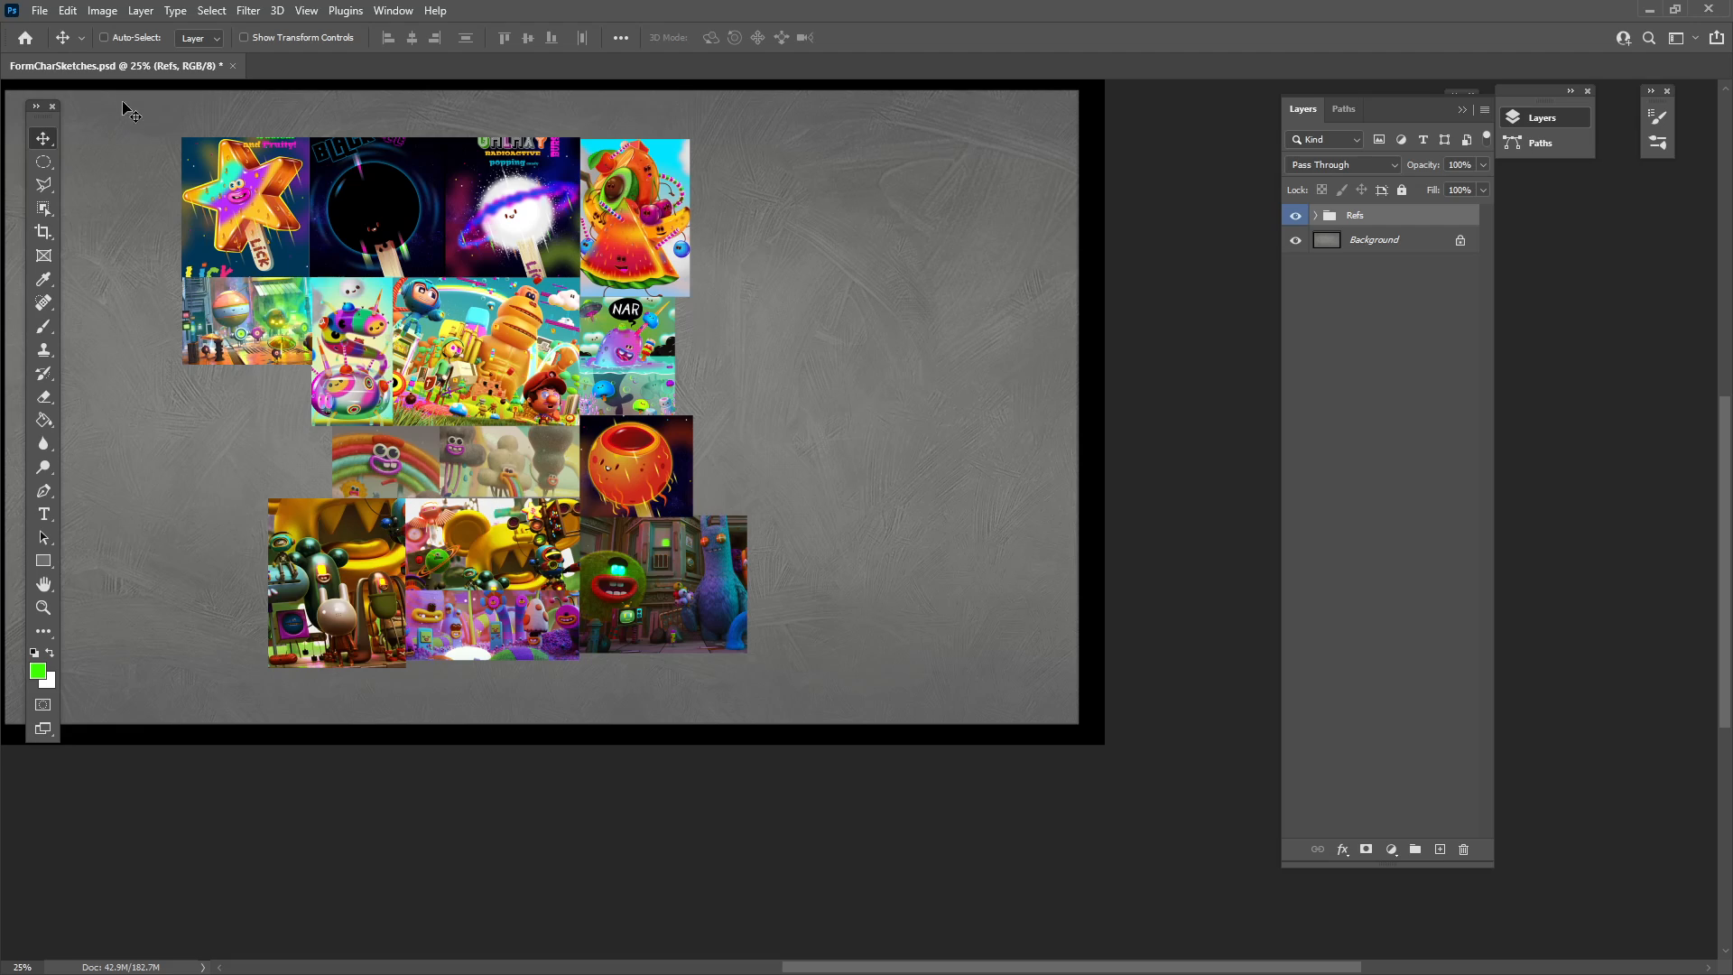
Turn on Auto-Select, pick individual images in the collage, and try moving the NAR and lollipop images, undoing the moves.
click(103, 39)
click(275, 237)
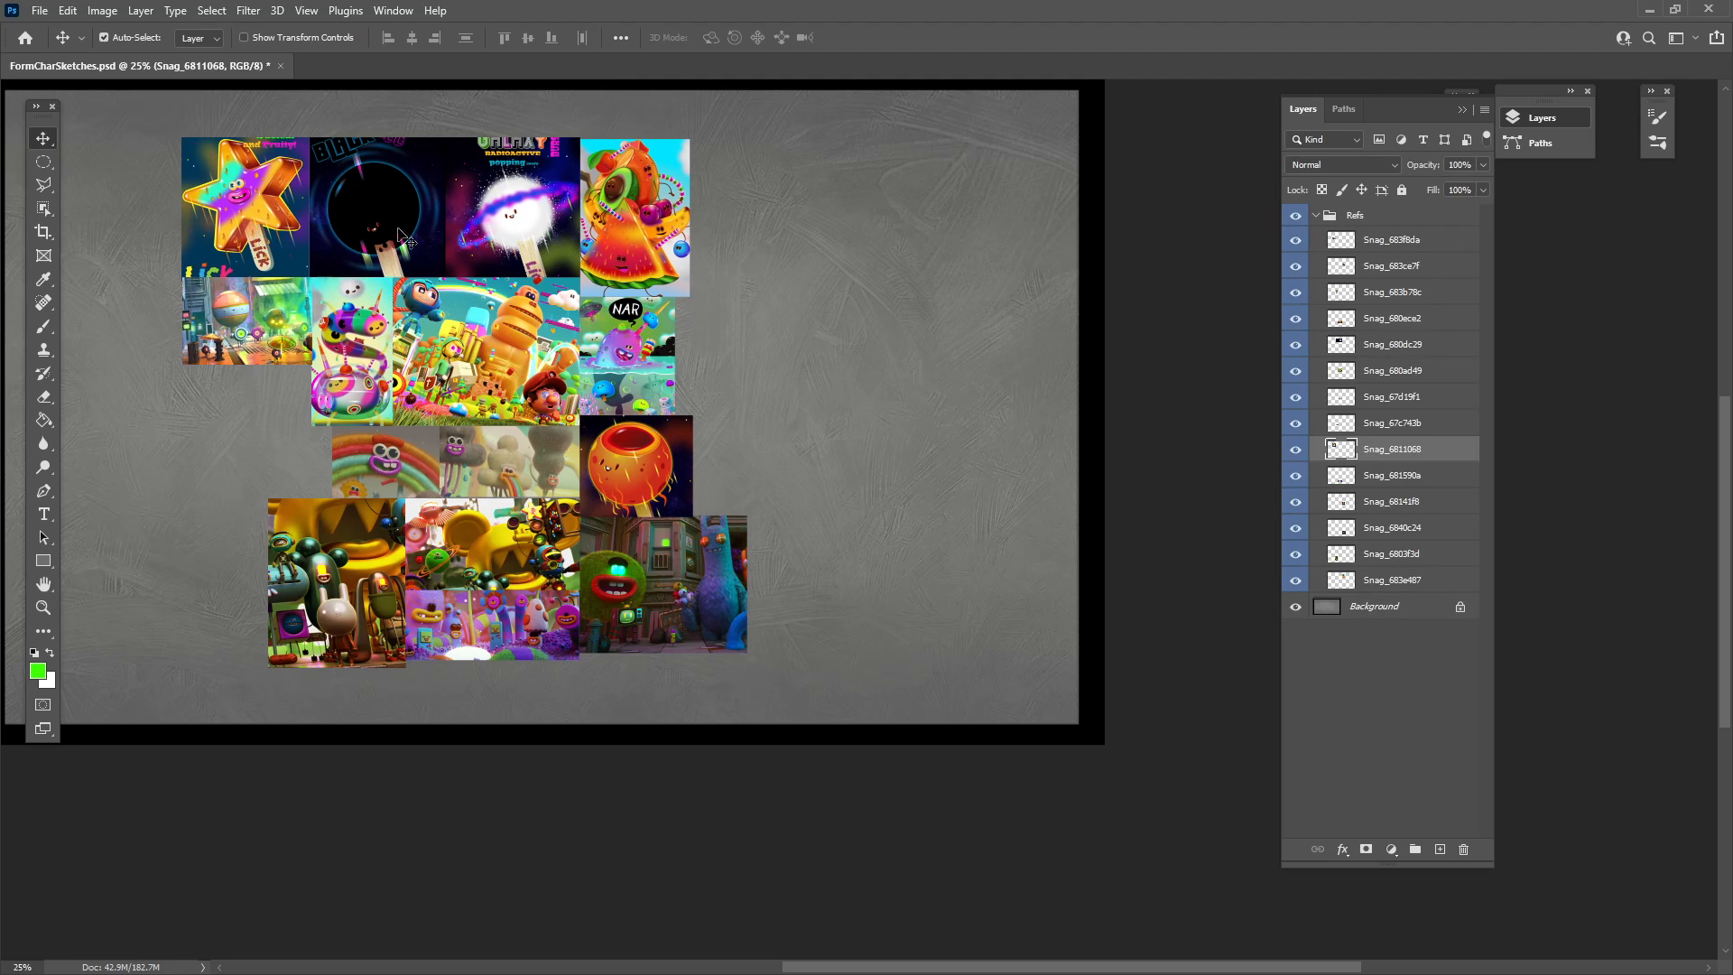
click(406, 240)
click(643, 230)
click(621, 346)
drag(644, 352, 707, 331)
key(ctrl+z)
drag(473, 213, 550, 219)
key(ctrl+z)
Select the Refs group and try to move the collage with Auto-Select still on, restoring the shifted images.
click(1365, 216)
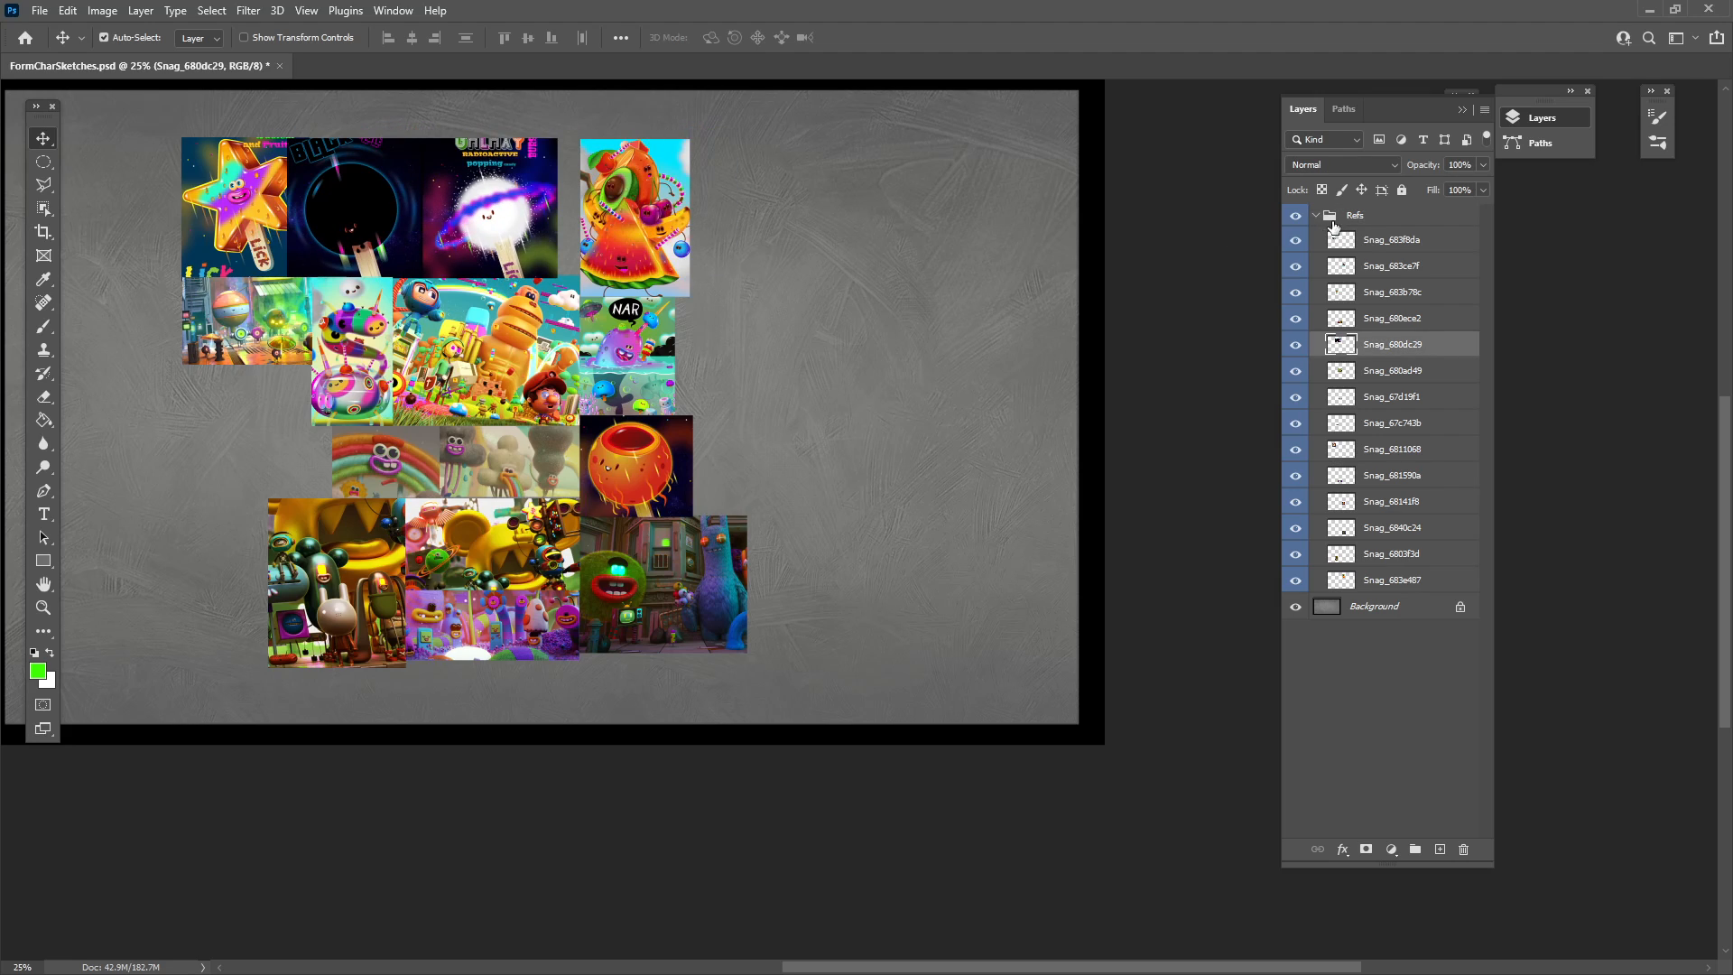
click(1393, 219)
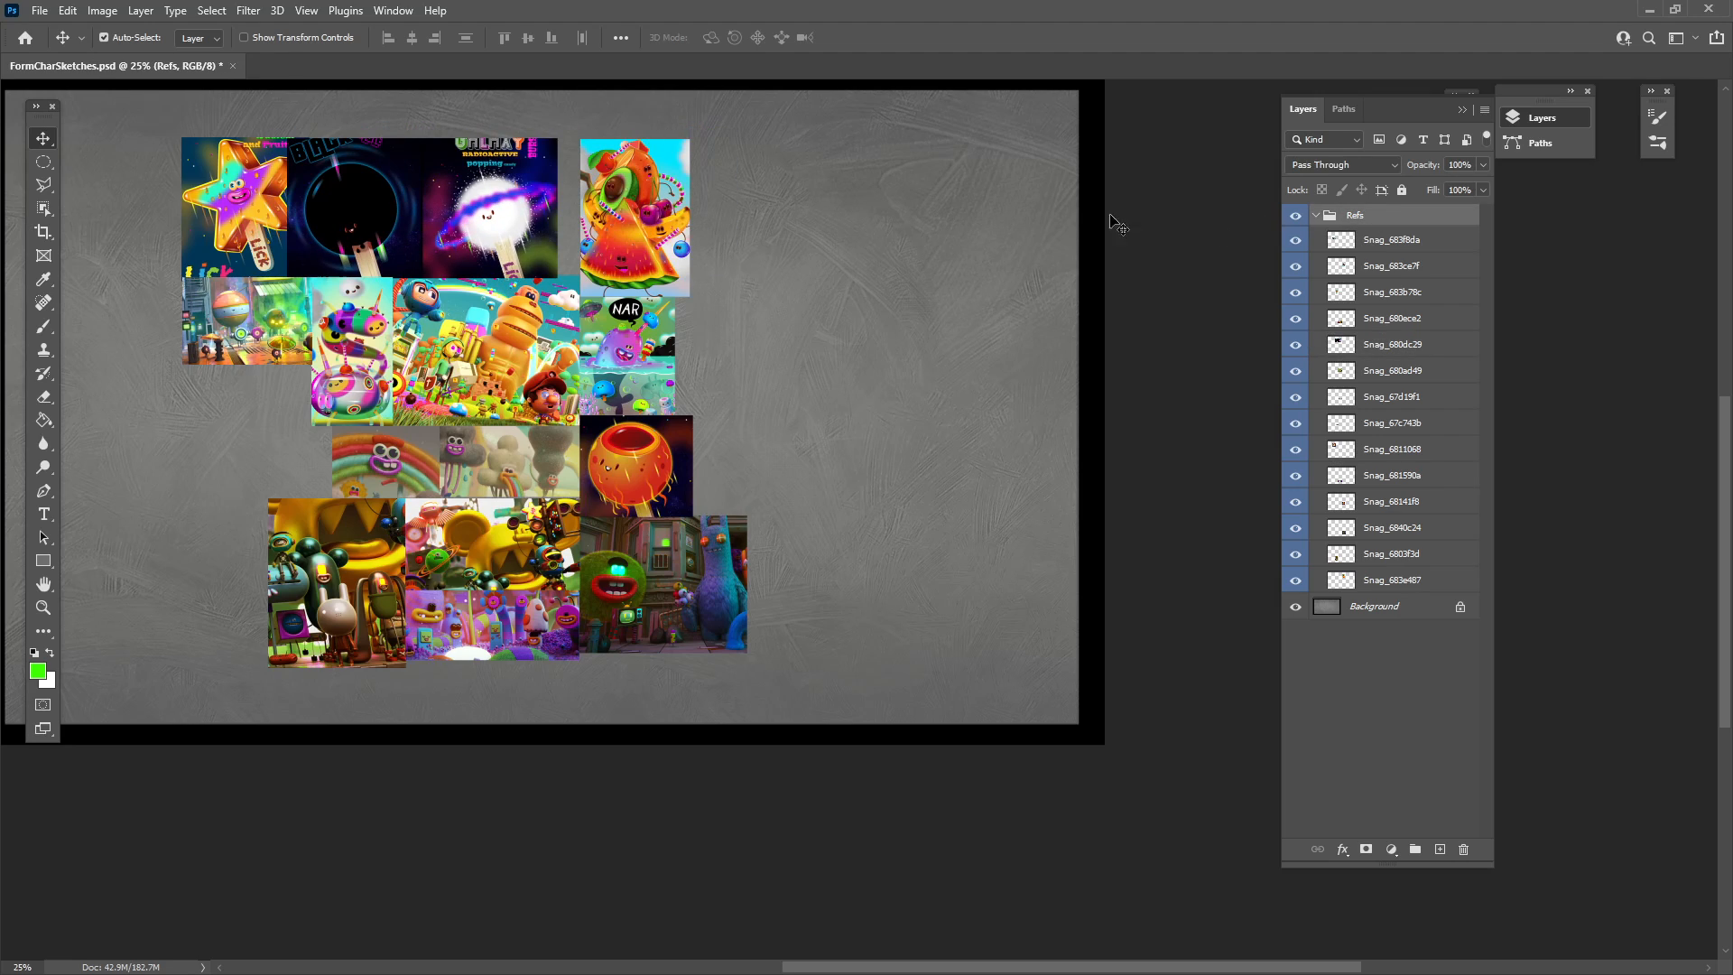
ctrl+click(630, 219)
ctrl+click(603, 311)
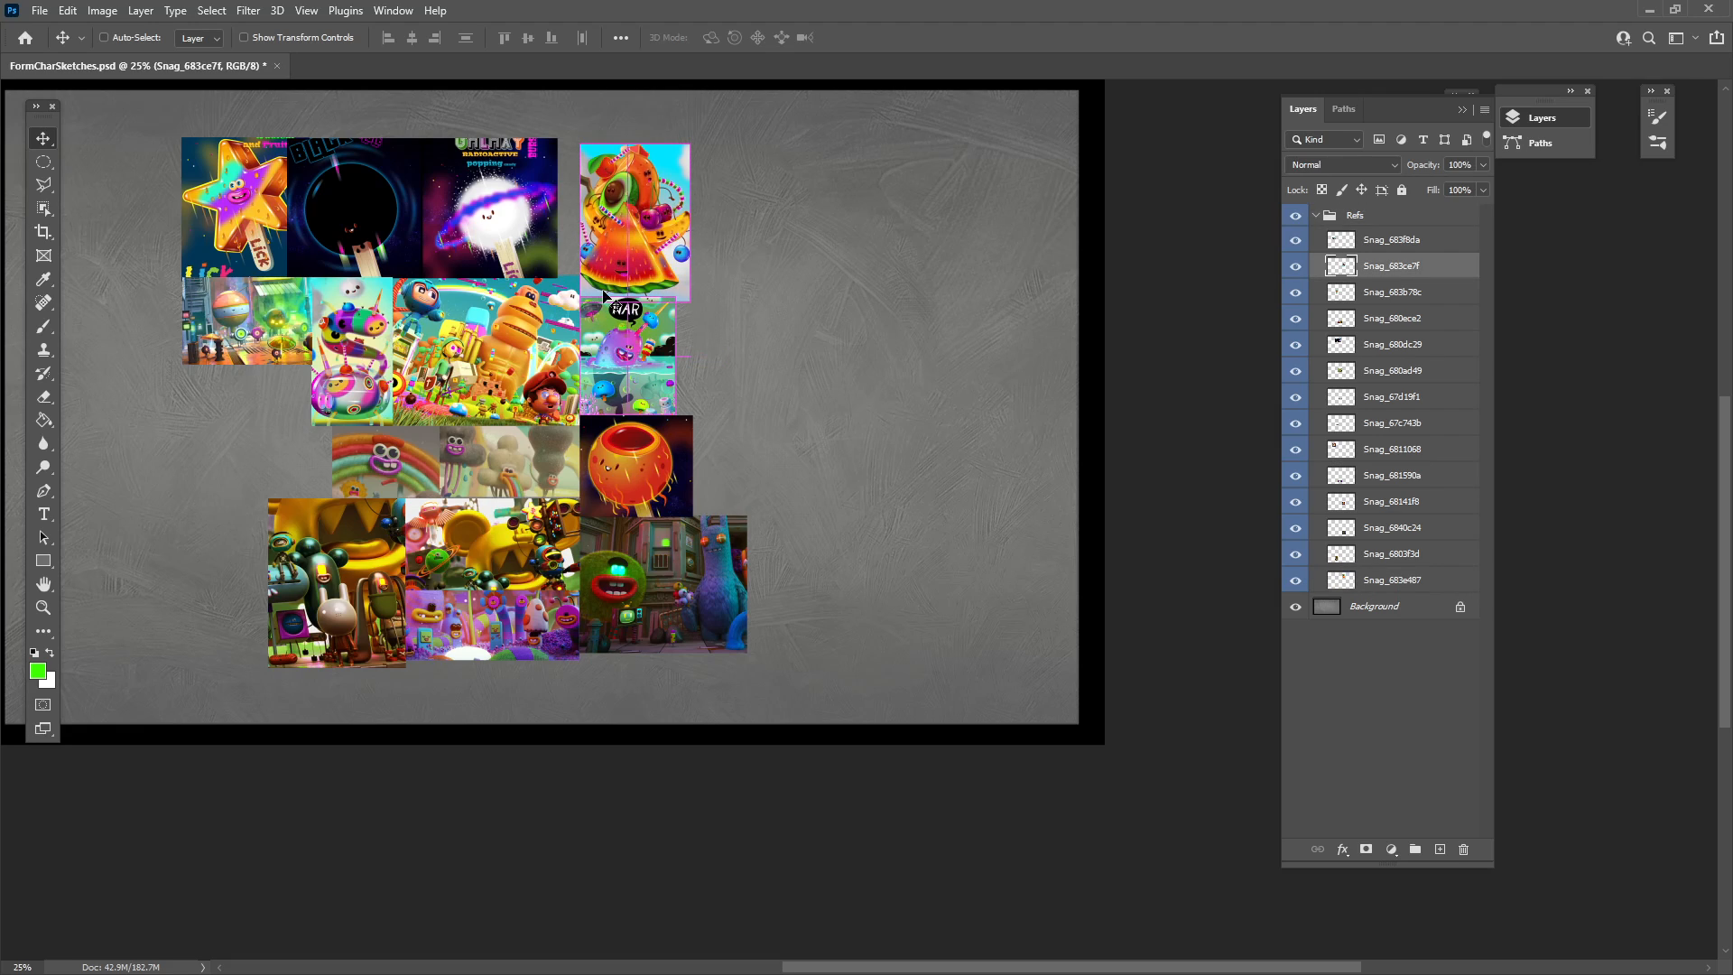
drag(551, 289, 572, 293)
Turn off Auto-Select and move the whole Refs group toward the right side of the canvas.
click(103, 38)
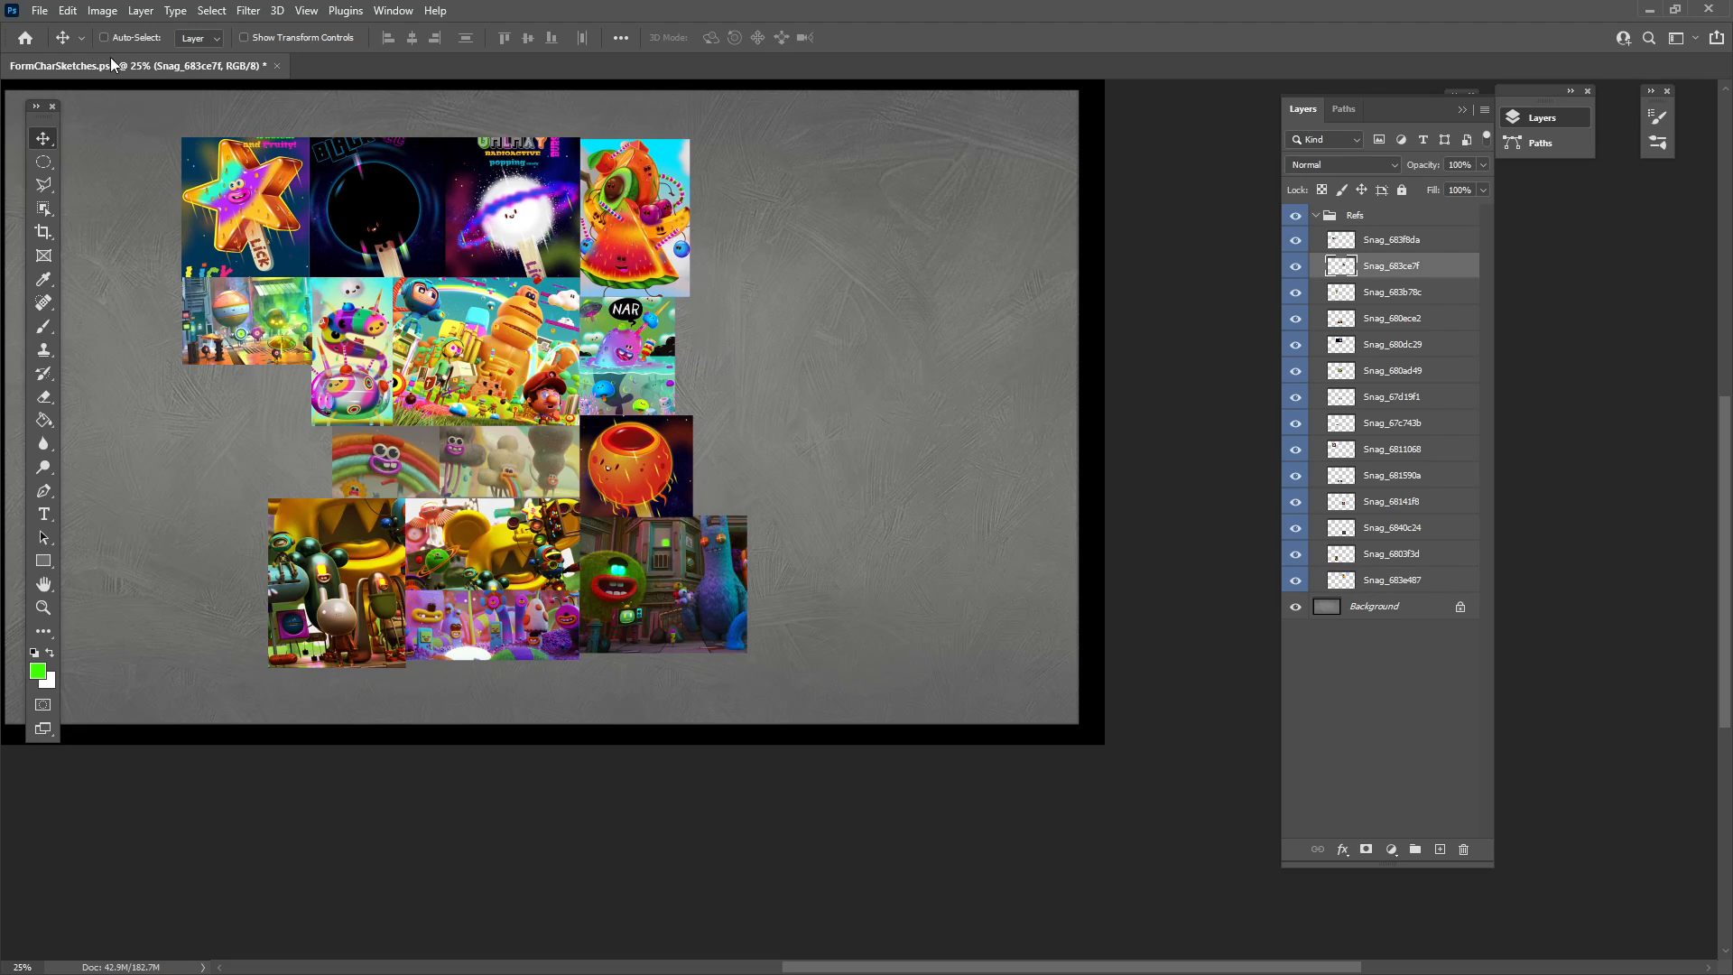
click(1415, 221)
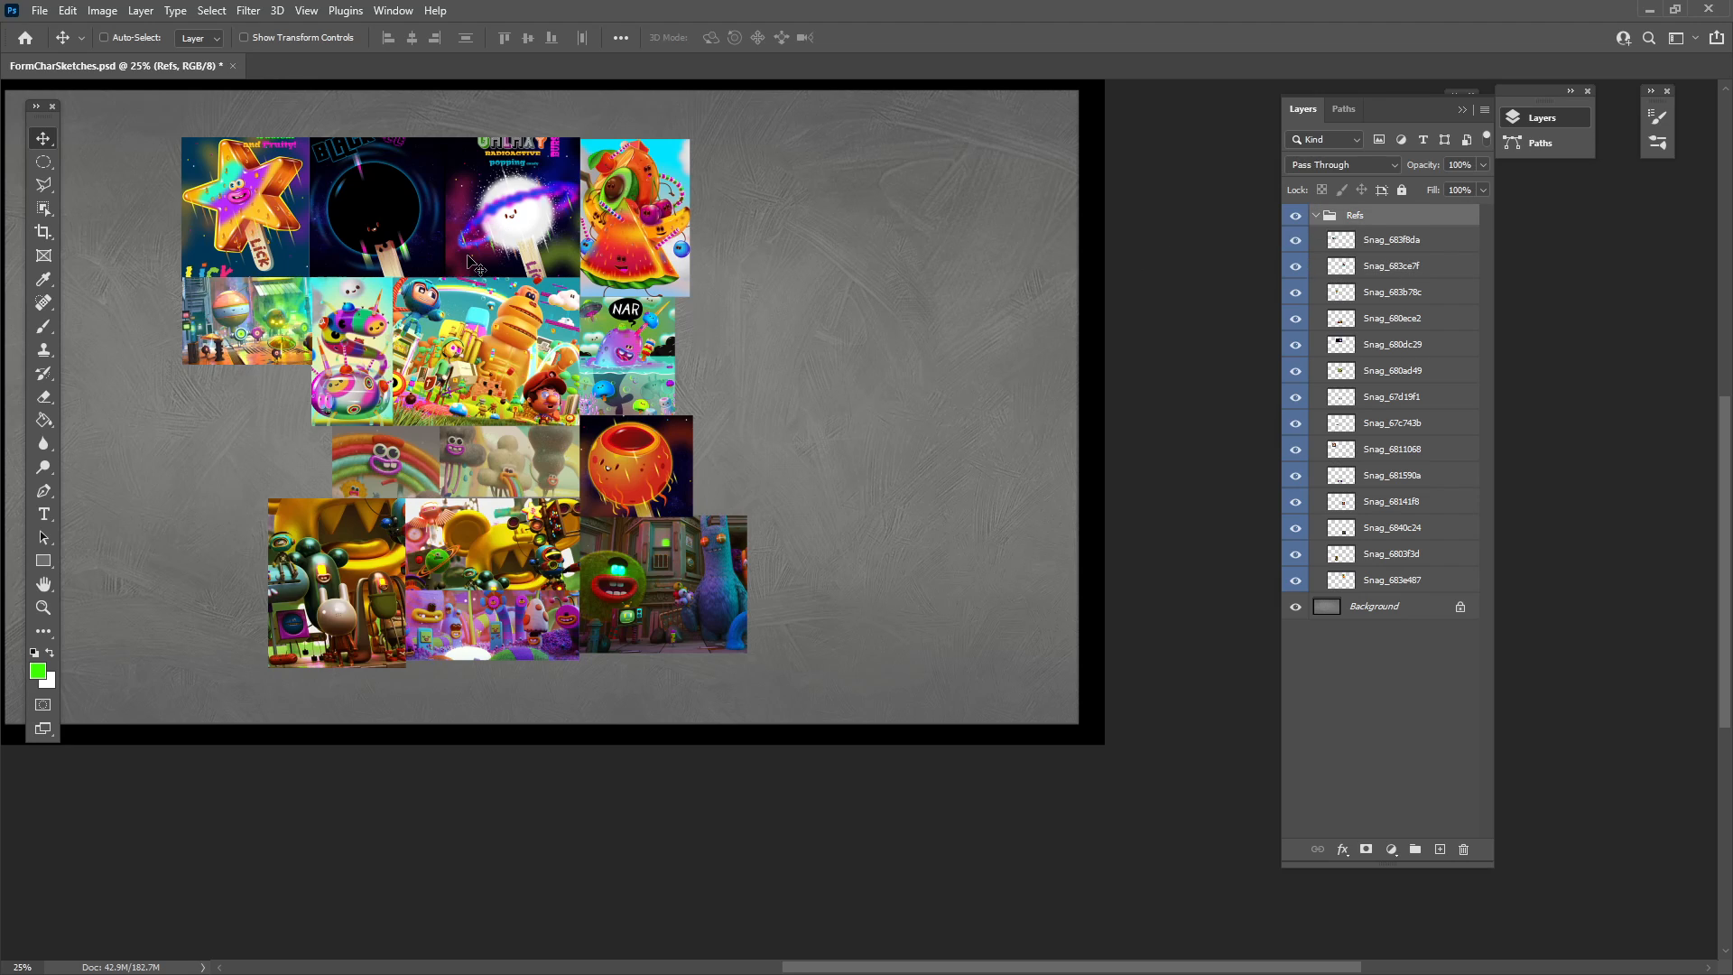
drag(470, 261, 691, 241)
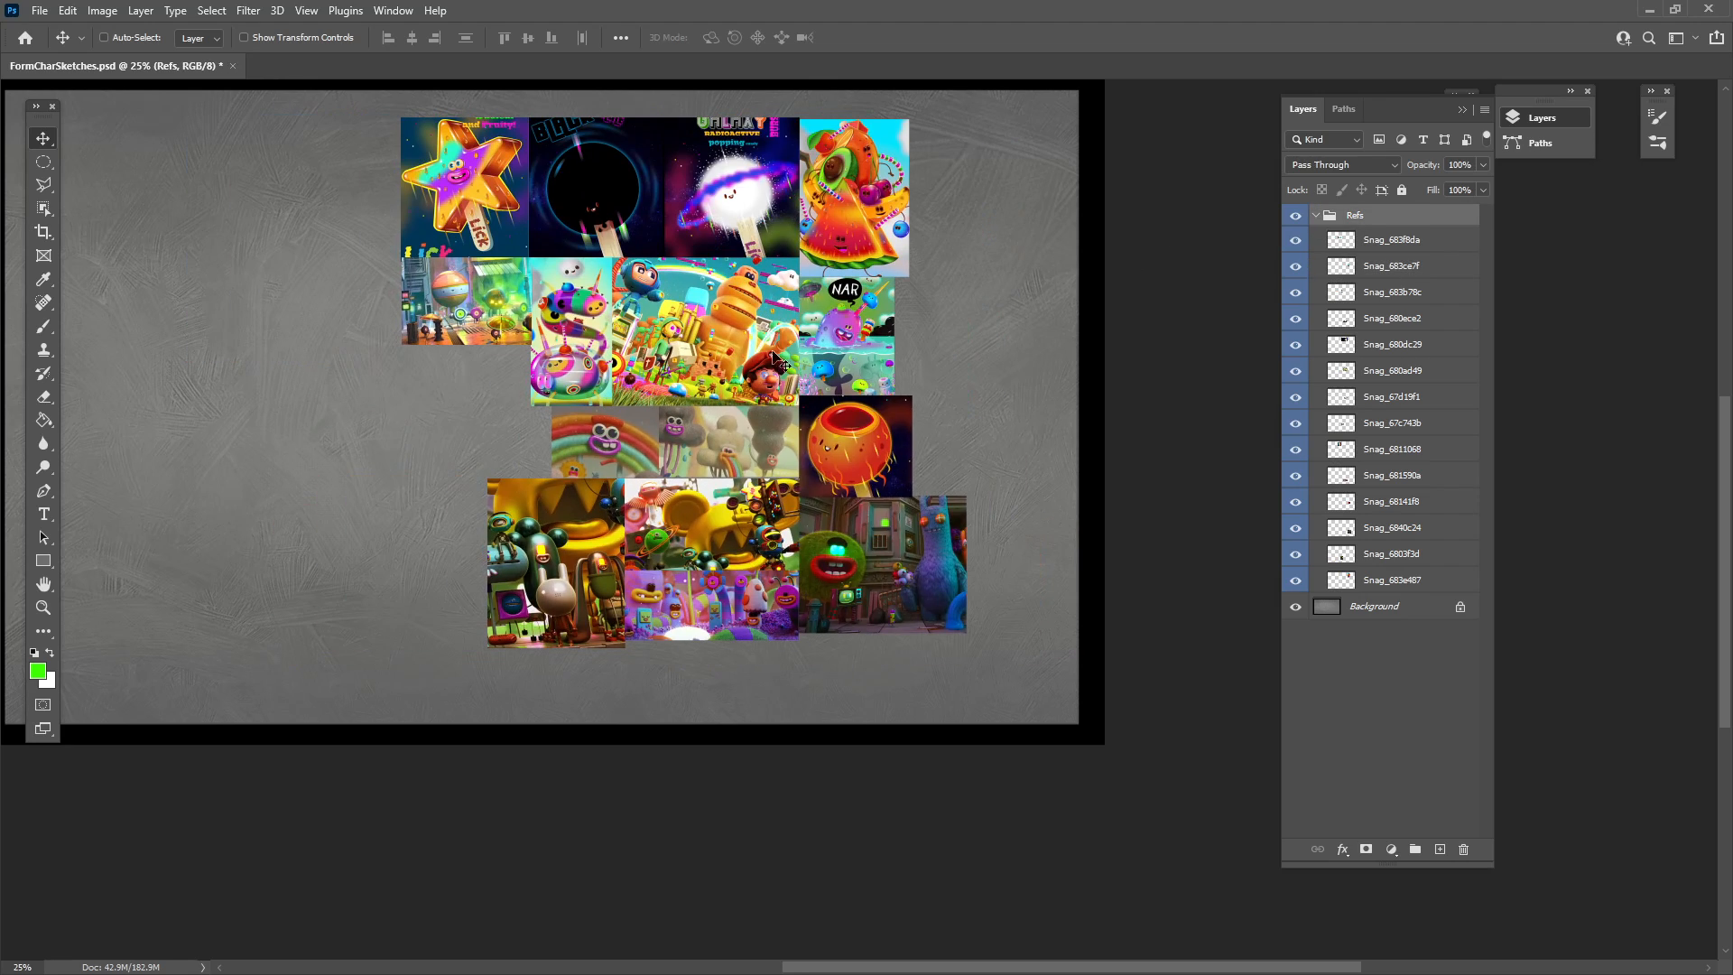
Scale the Refs group down proportionally to roughly three quarters and place it in the canvas's upper-right corner.
key(ctrl+t)
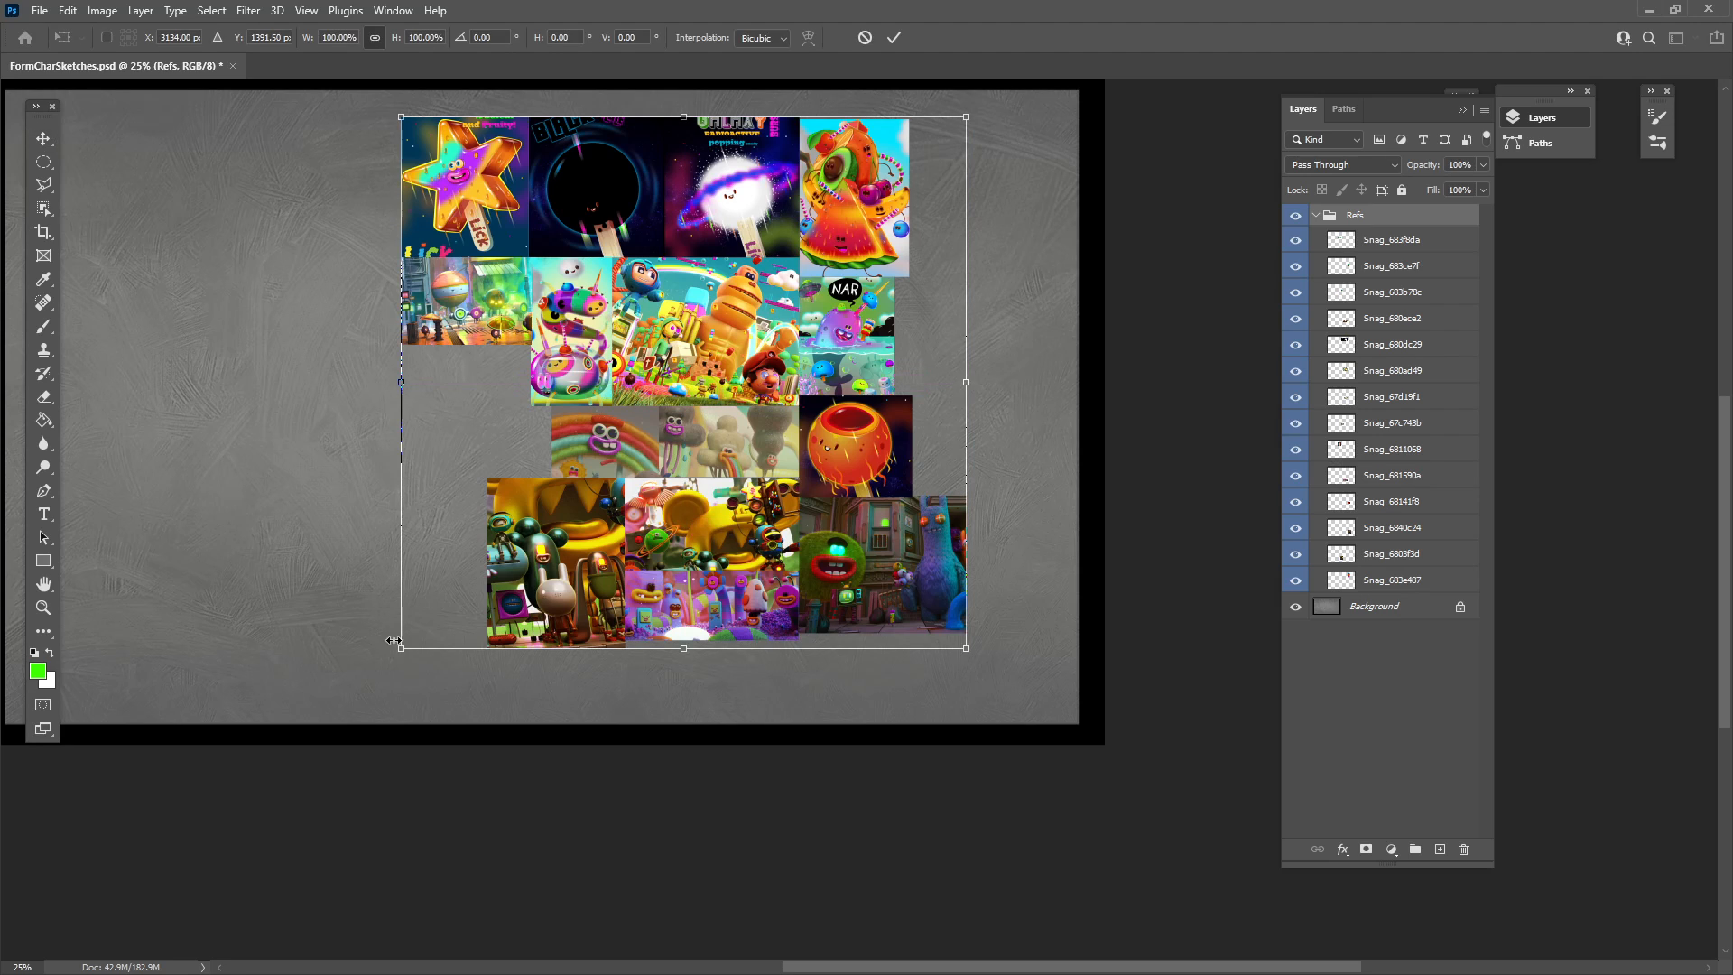
drag(401, 650, 538, 562)
drag(767, 465, 875, 446)
key(Return)
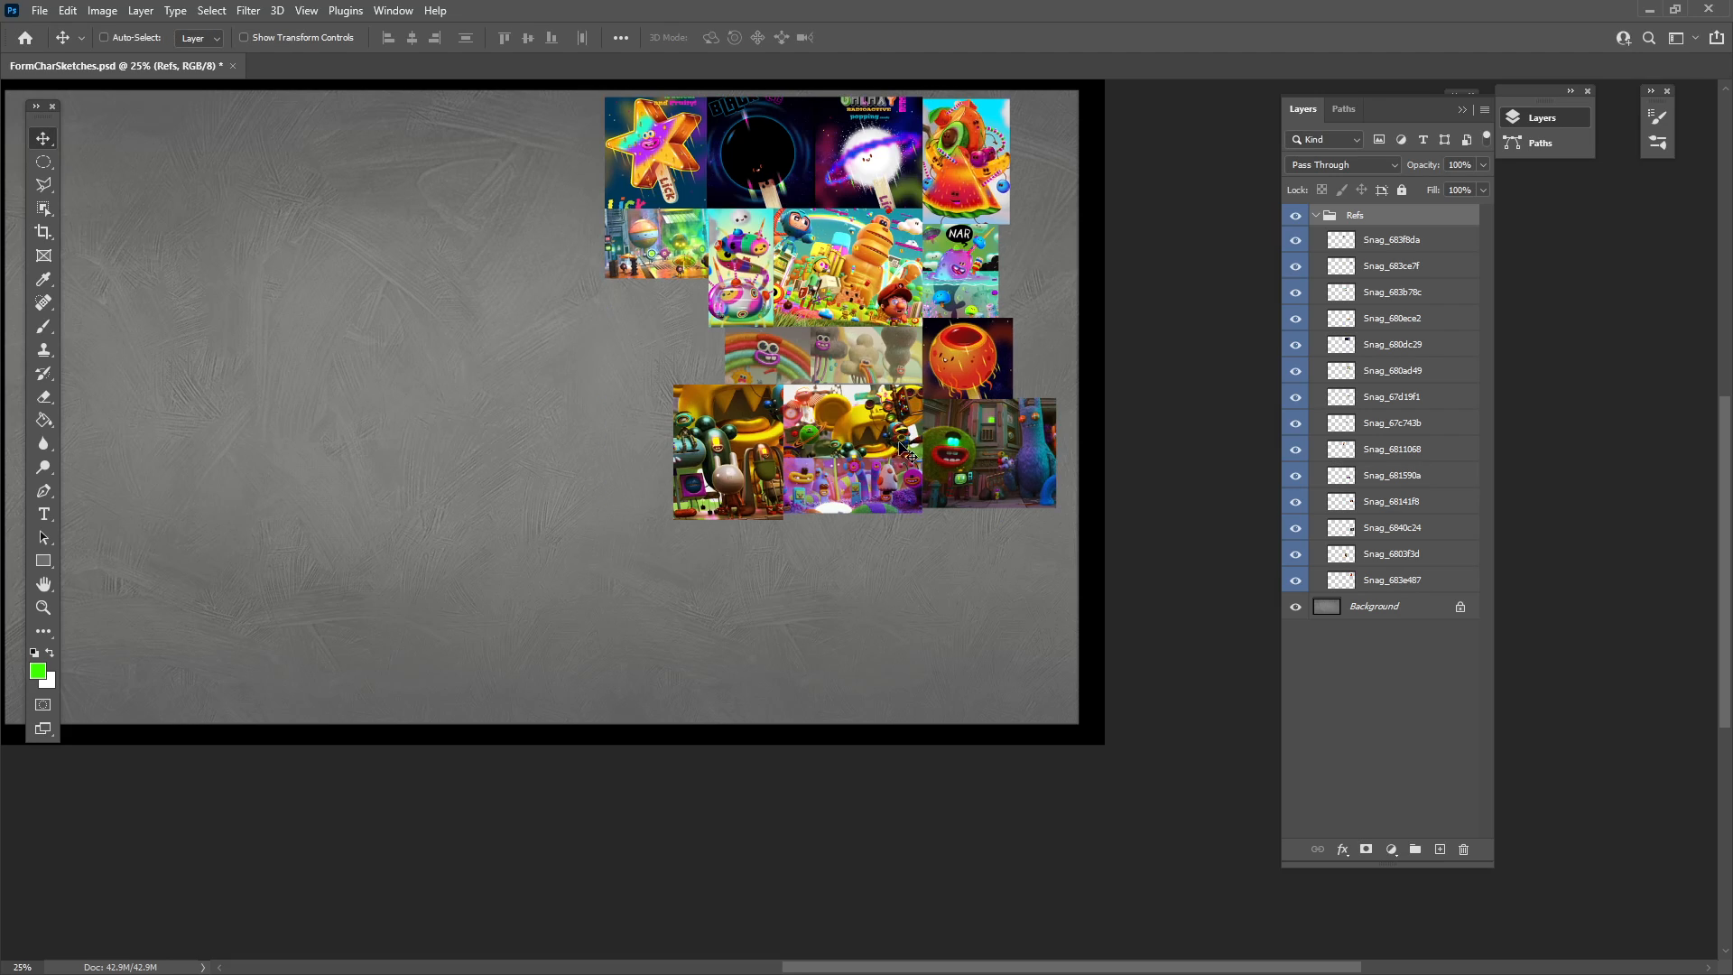
Collapse the Refs group and add a new empty layer above it, with the Brush tool active.
click(1431, 672)
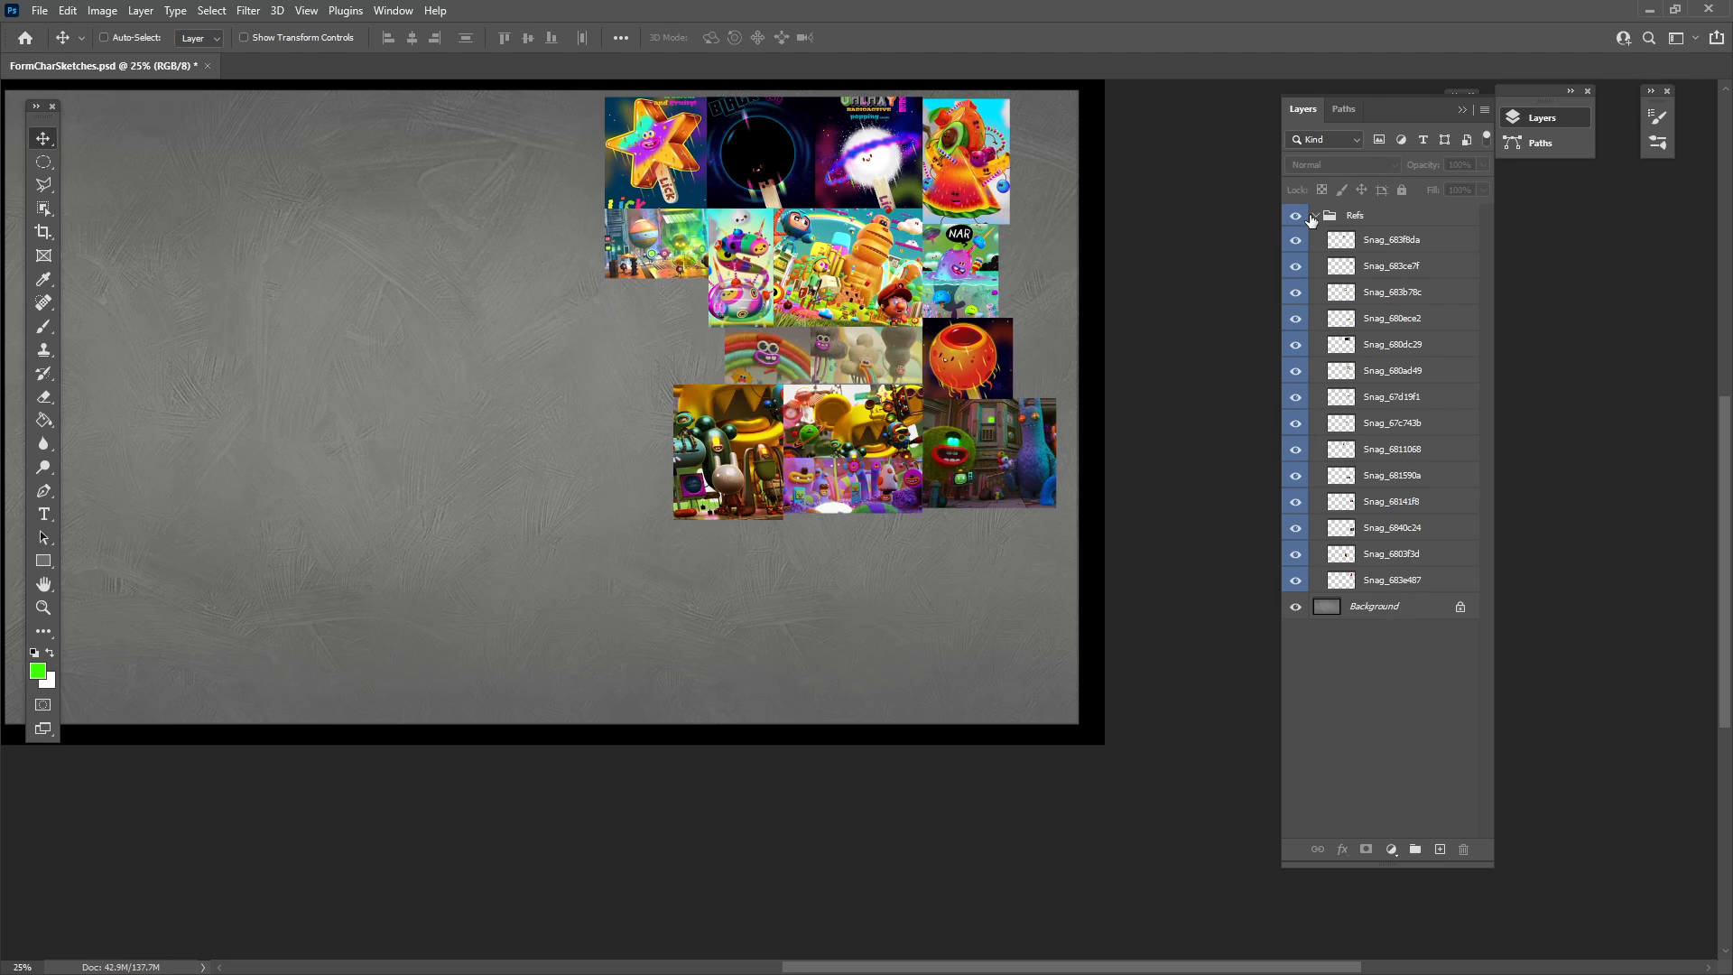
click(1314, 216)
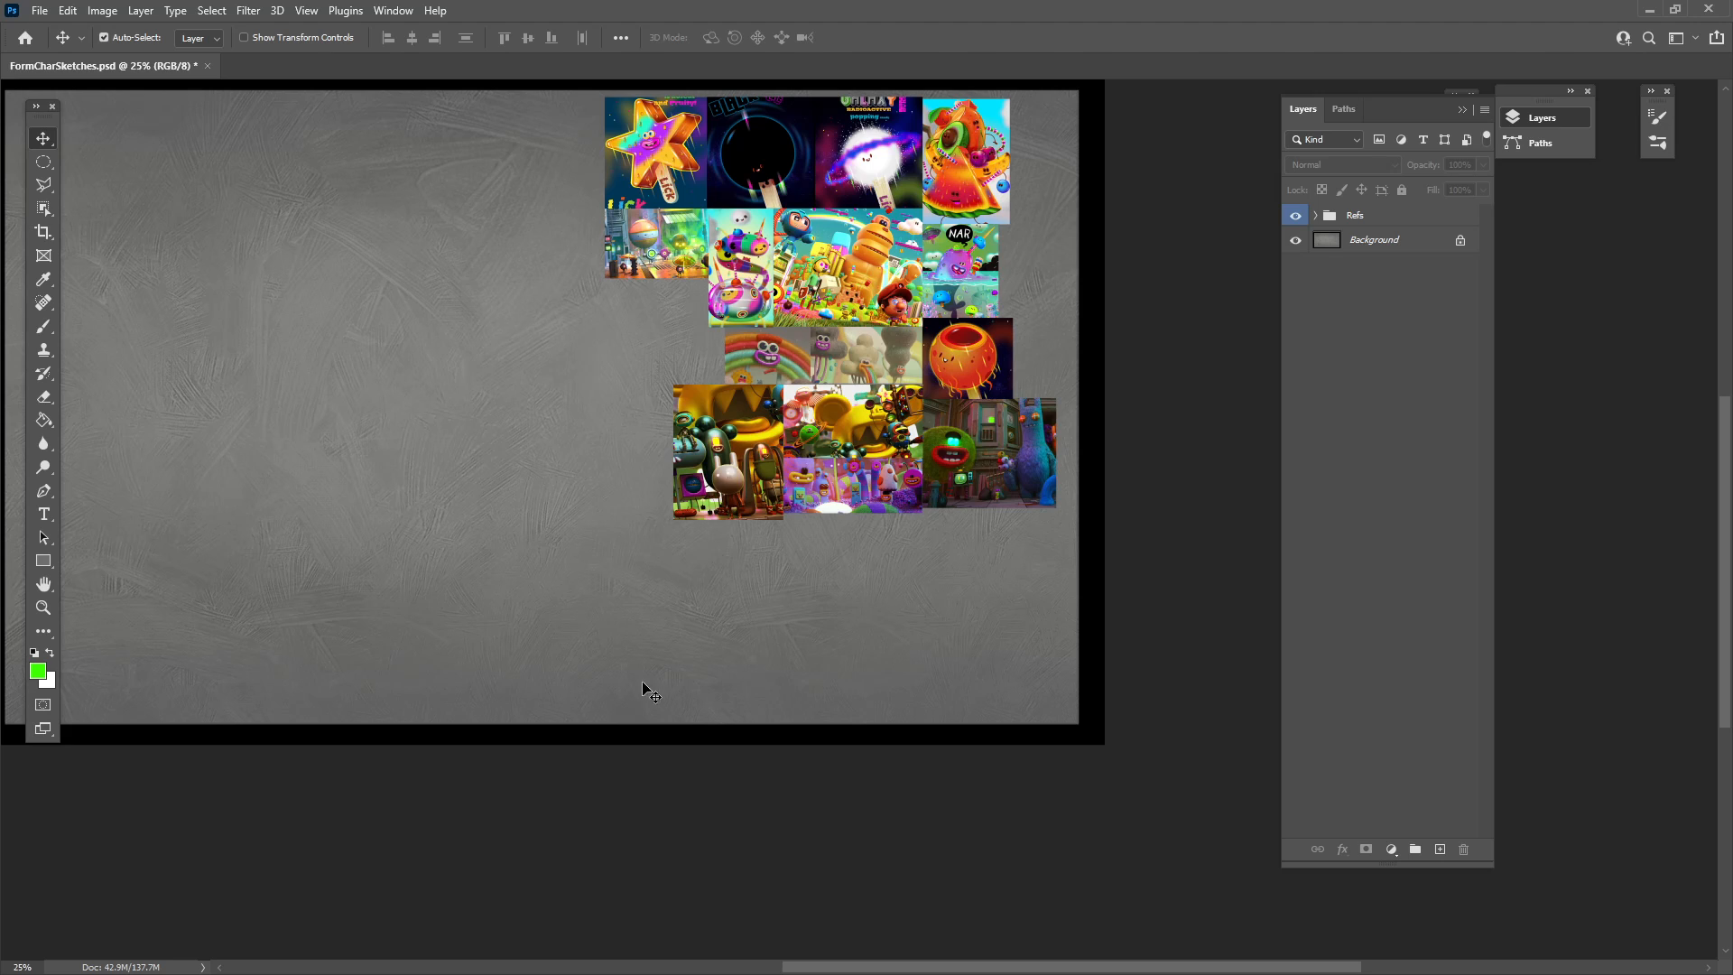
key(ctrl+plus)
key(ctrl+plus)
scroll(692, 499, up, 10)
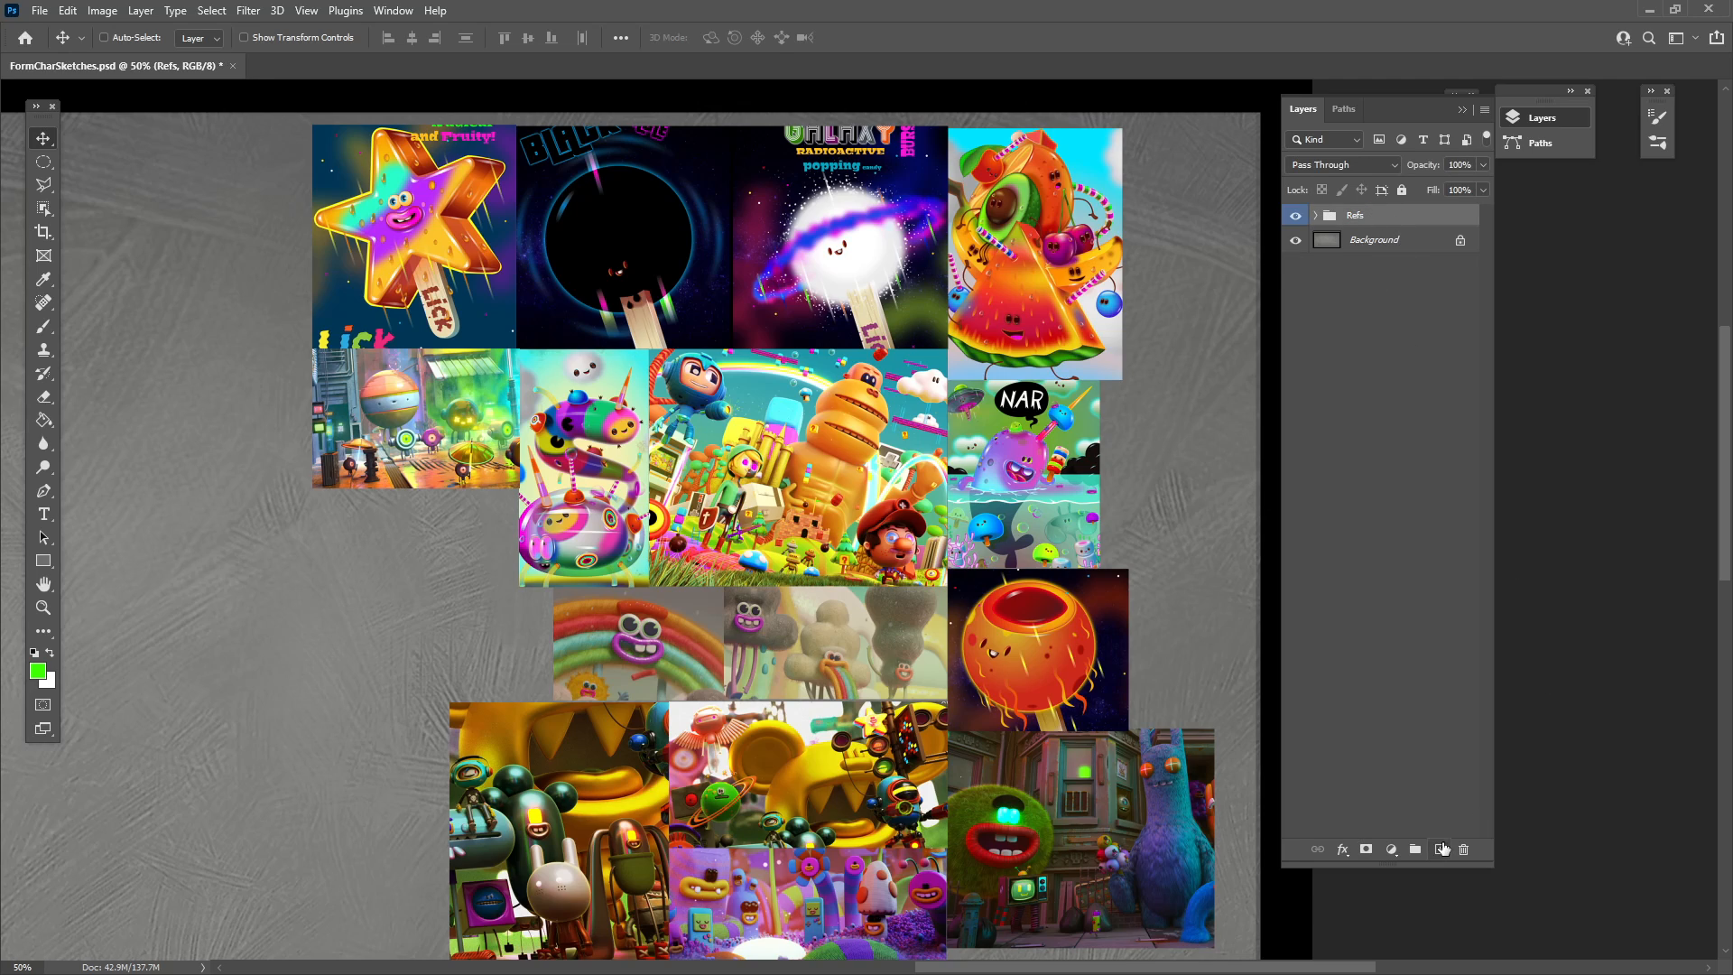
click(1440, 849)
click(45, 326)
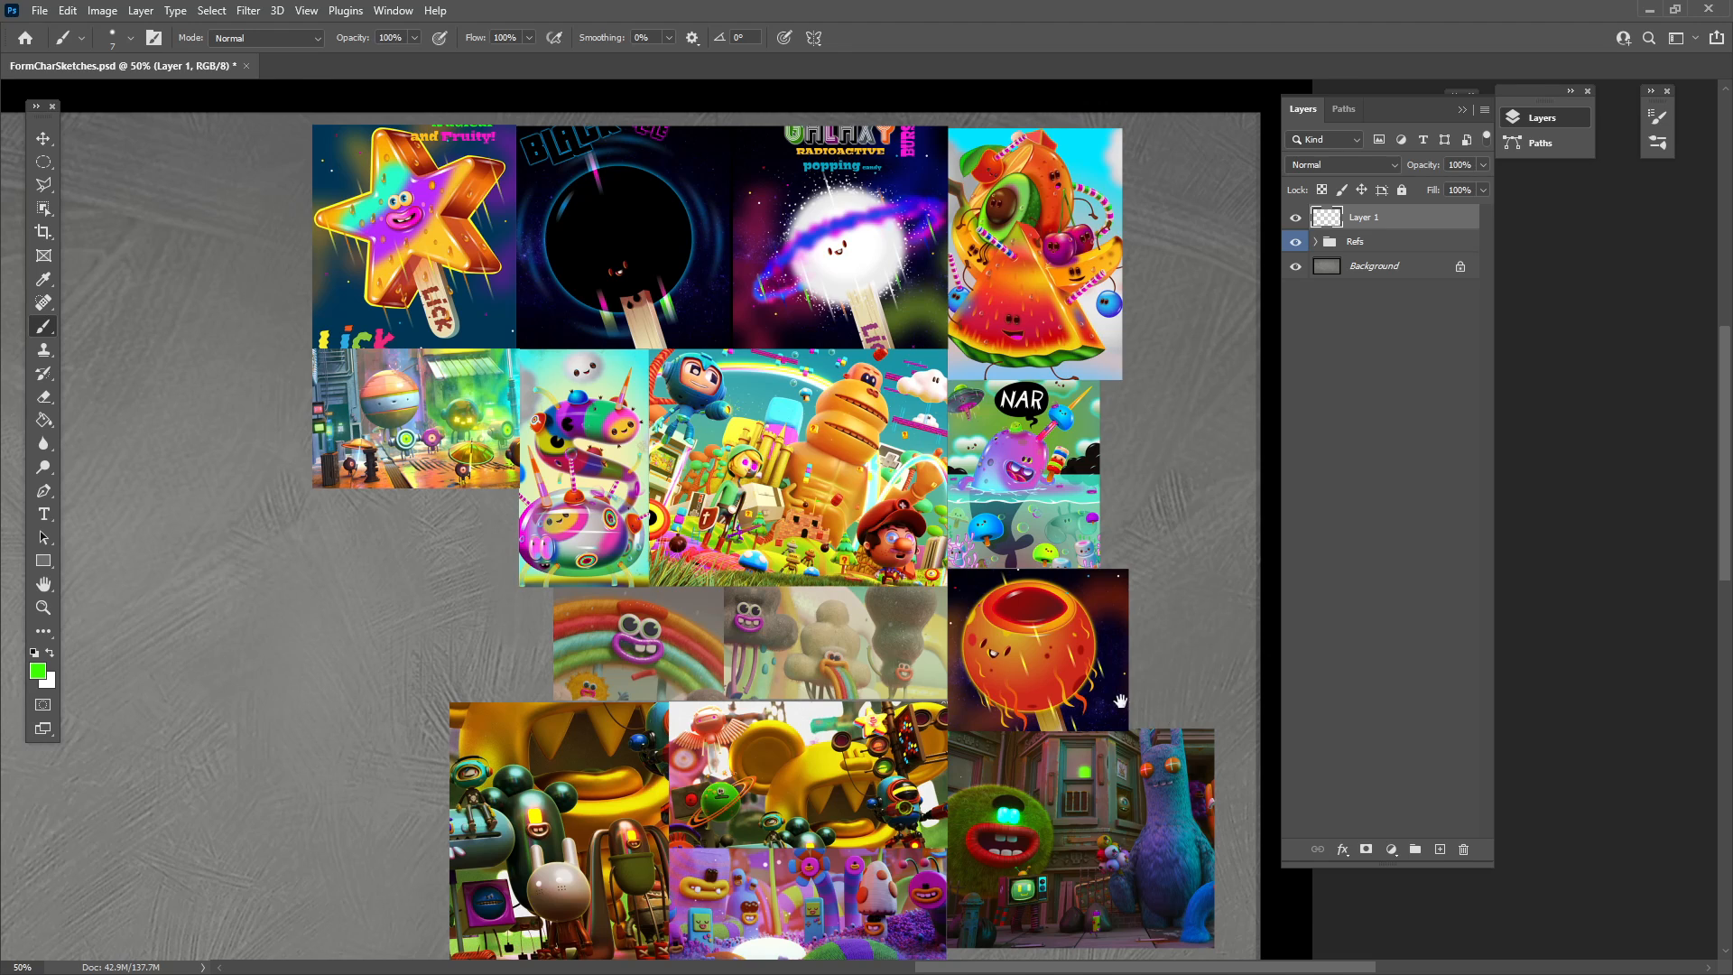
Sketch a round green eye with an inner ring and pupil in the blank area beside the star lollipop.
drag(883, 657, 1059, 795)
drag(813, 751, 825, 800)
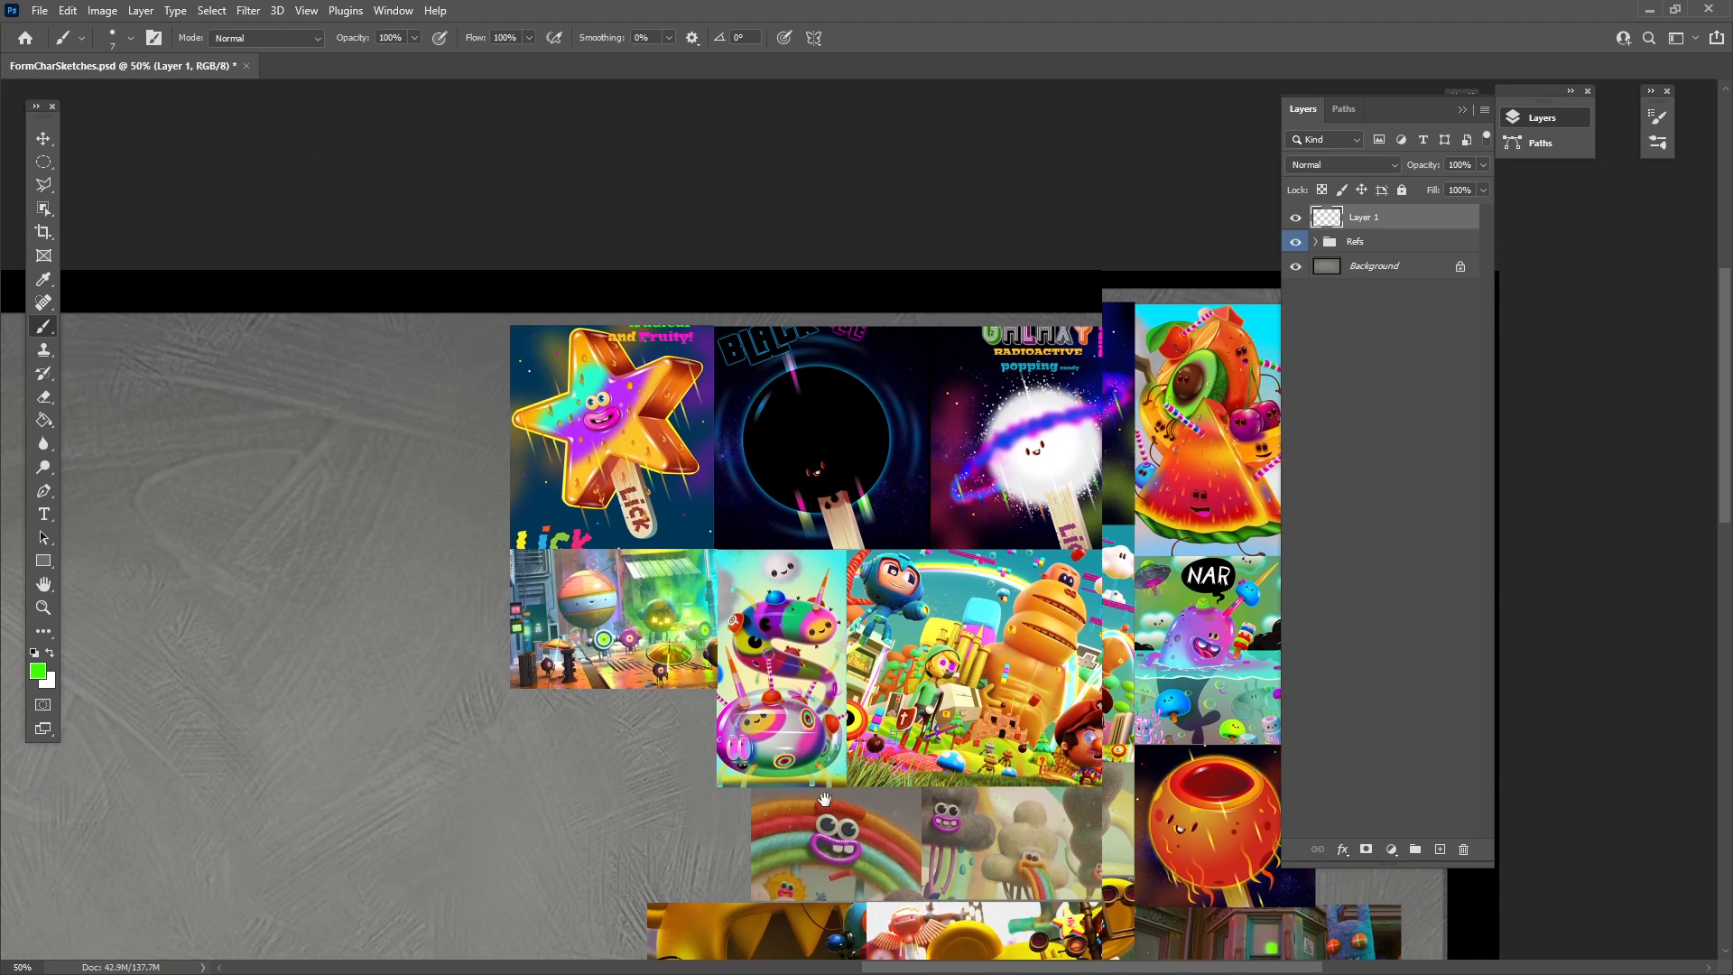
key(ctrl+plus)
key(ctrl+plus)
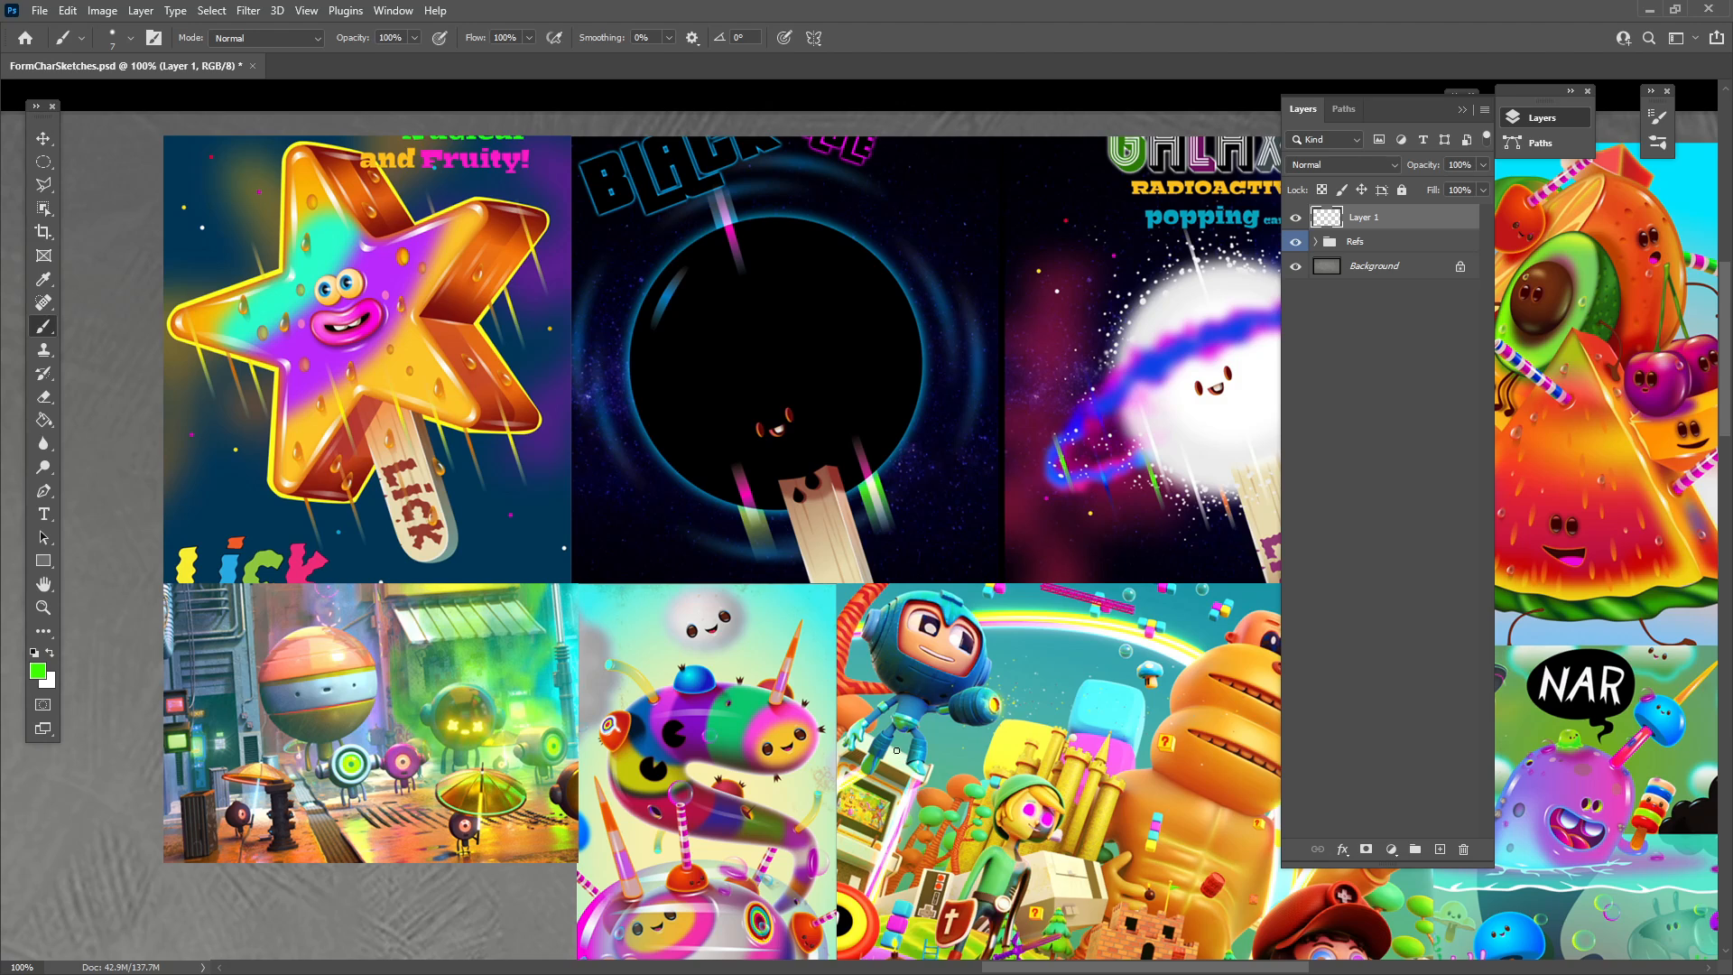
drag(712, 614, 1014, 789)
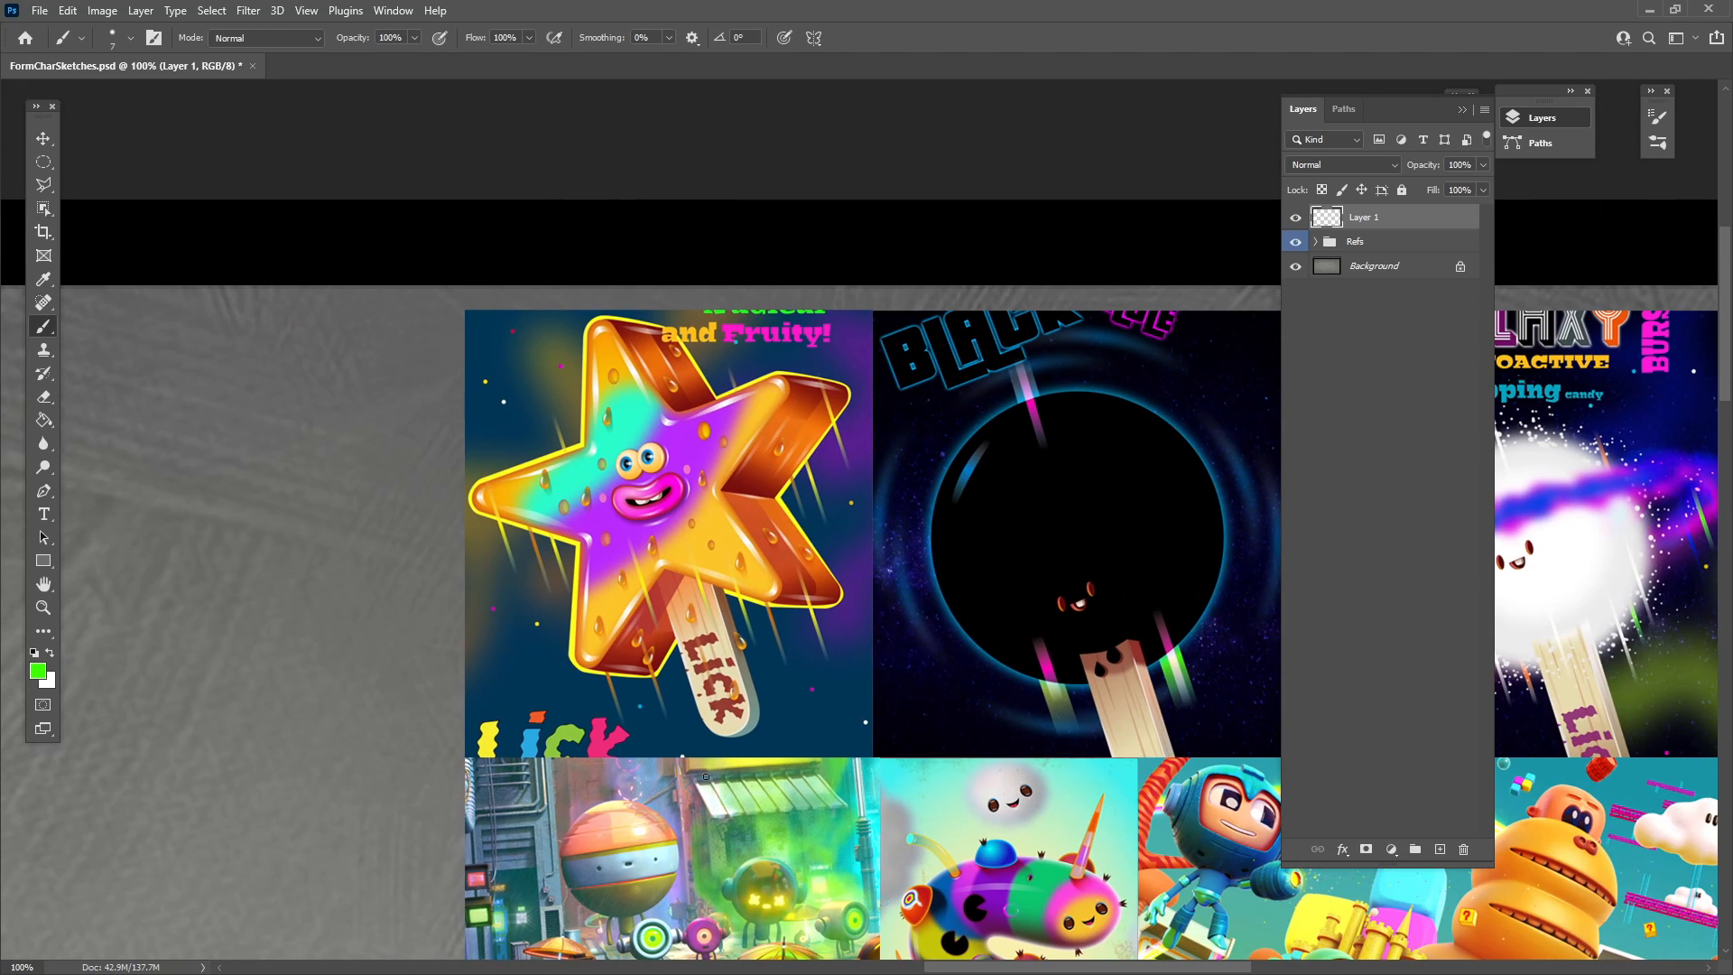
drag(675, 487, 817, 576)
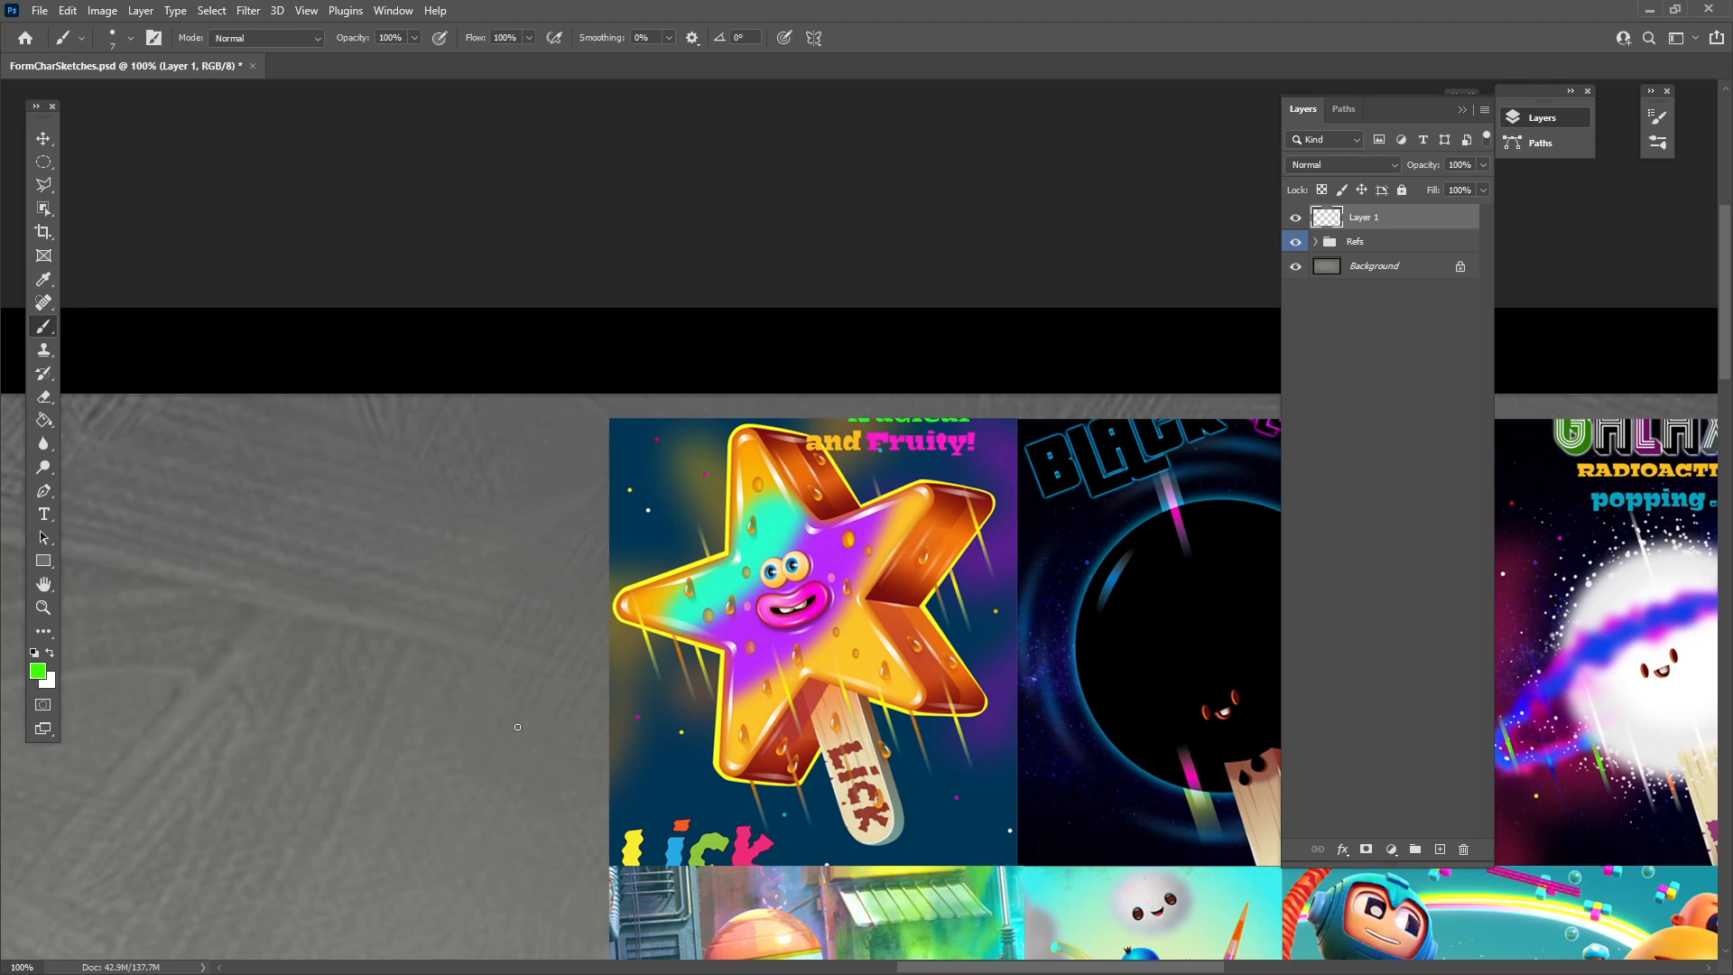
drag(518, 727, 646, 733)
mouse_move(453, 628)
mouse_down()
mouse_move(442, 582)
mouse_move(454, 632)
mouse_move(537, 585)
mouse_move(426, 622)
mouse_up()
key(ctrl+z)
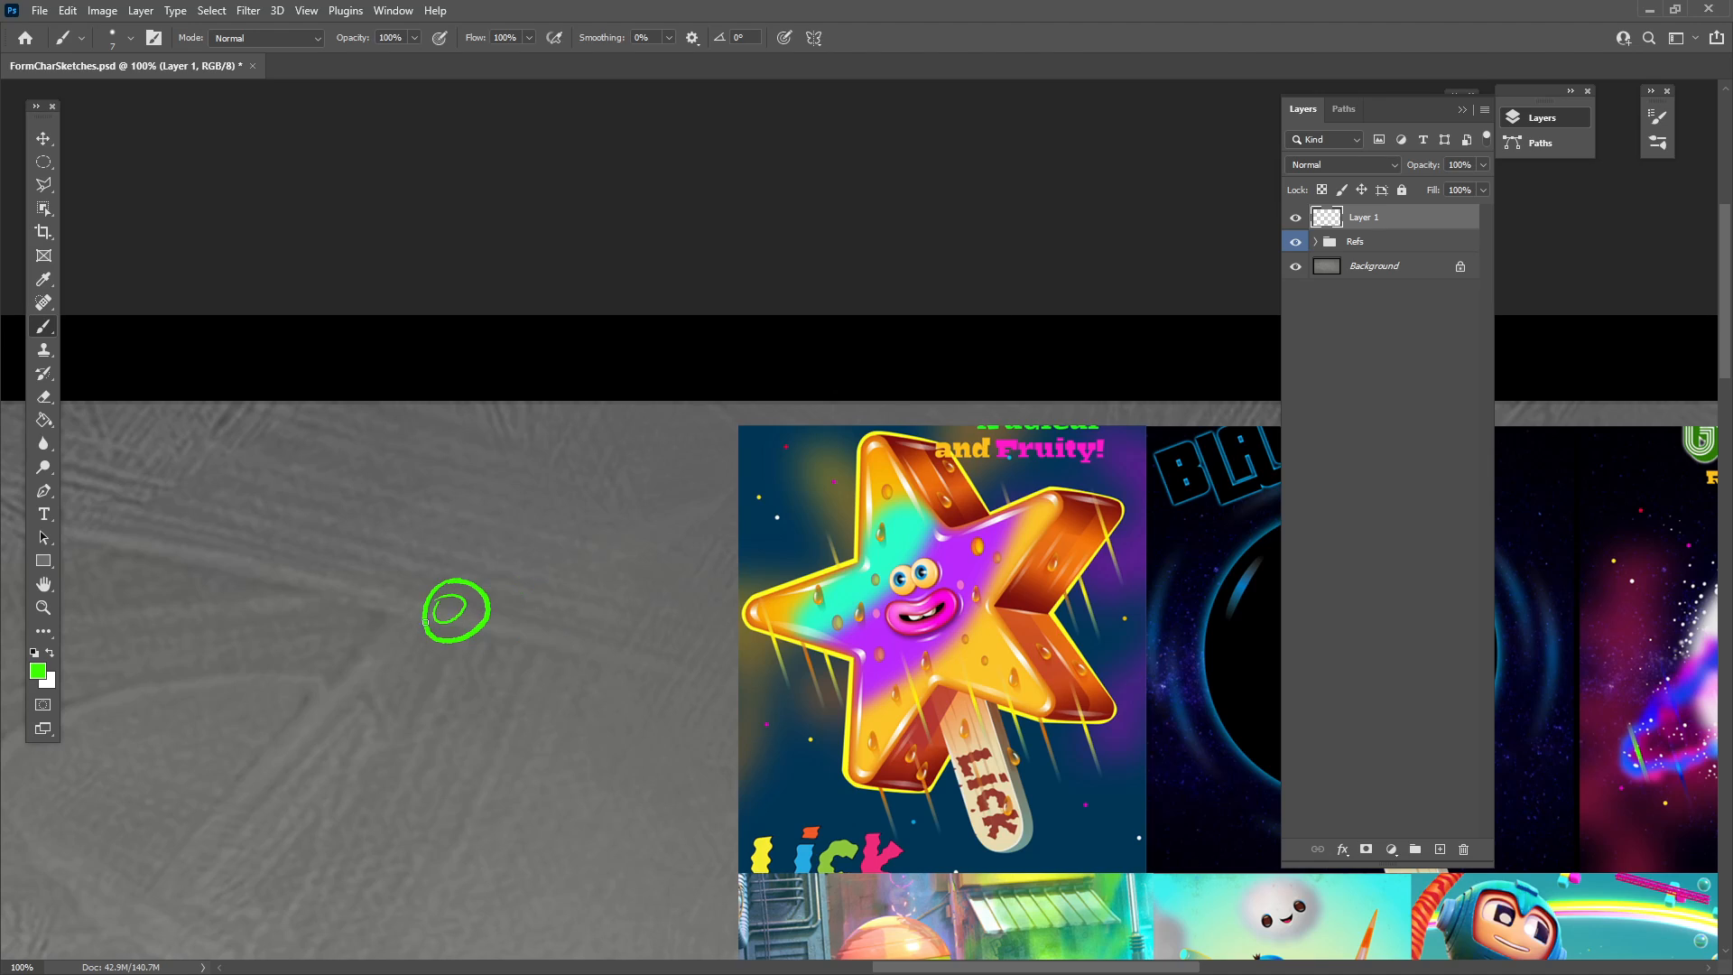
drag(633, 781, 588, 743)
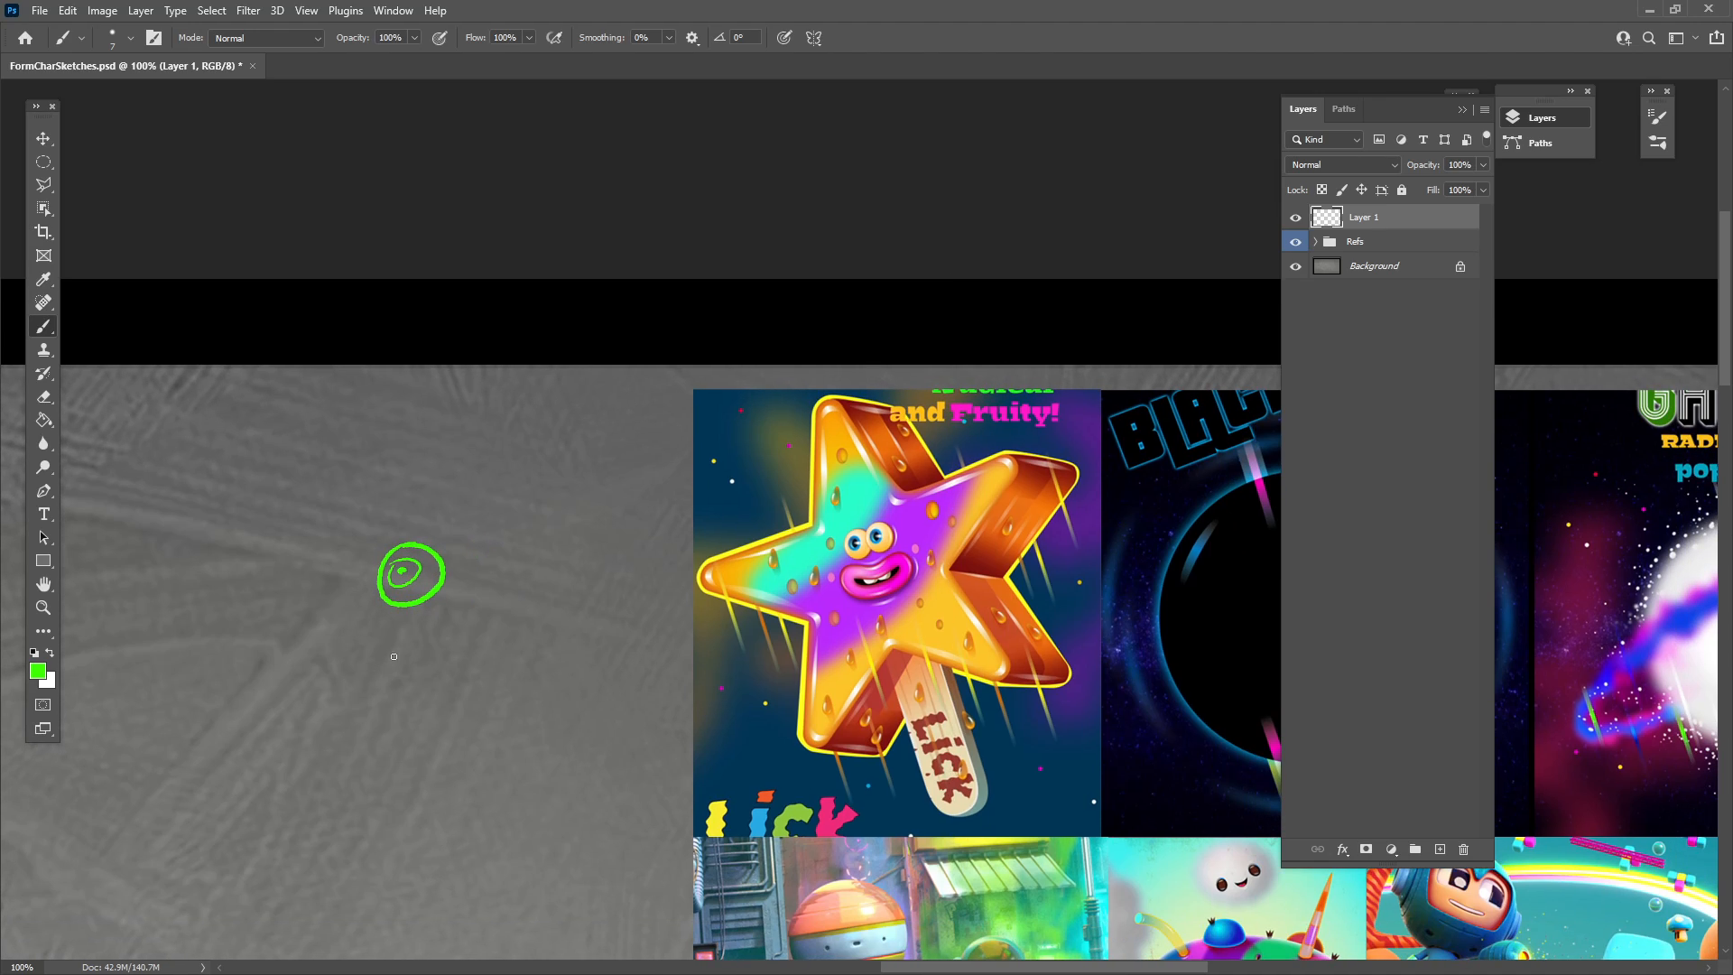
Sketch a curved, thick-lipped smiling mouth with an inner smile line beneath the round eye.
drag(363, 657, 471, 628)
drag(368, 662, 460, 673)
mouse_move(650, 774)
mouse_down()
mouse_move(460, 714)
mouse_move(524, 698)
mouse_move(586, 594)
mouse_up()
drag(775, 850, 773, 870)
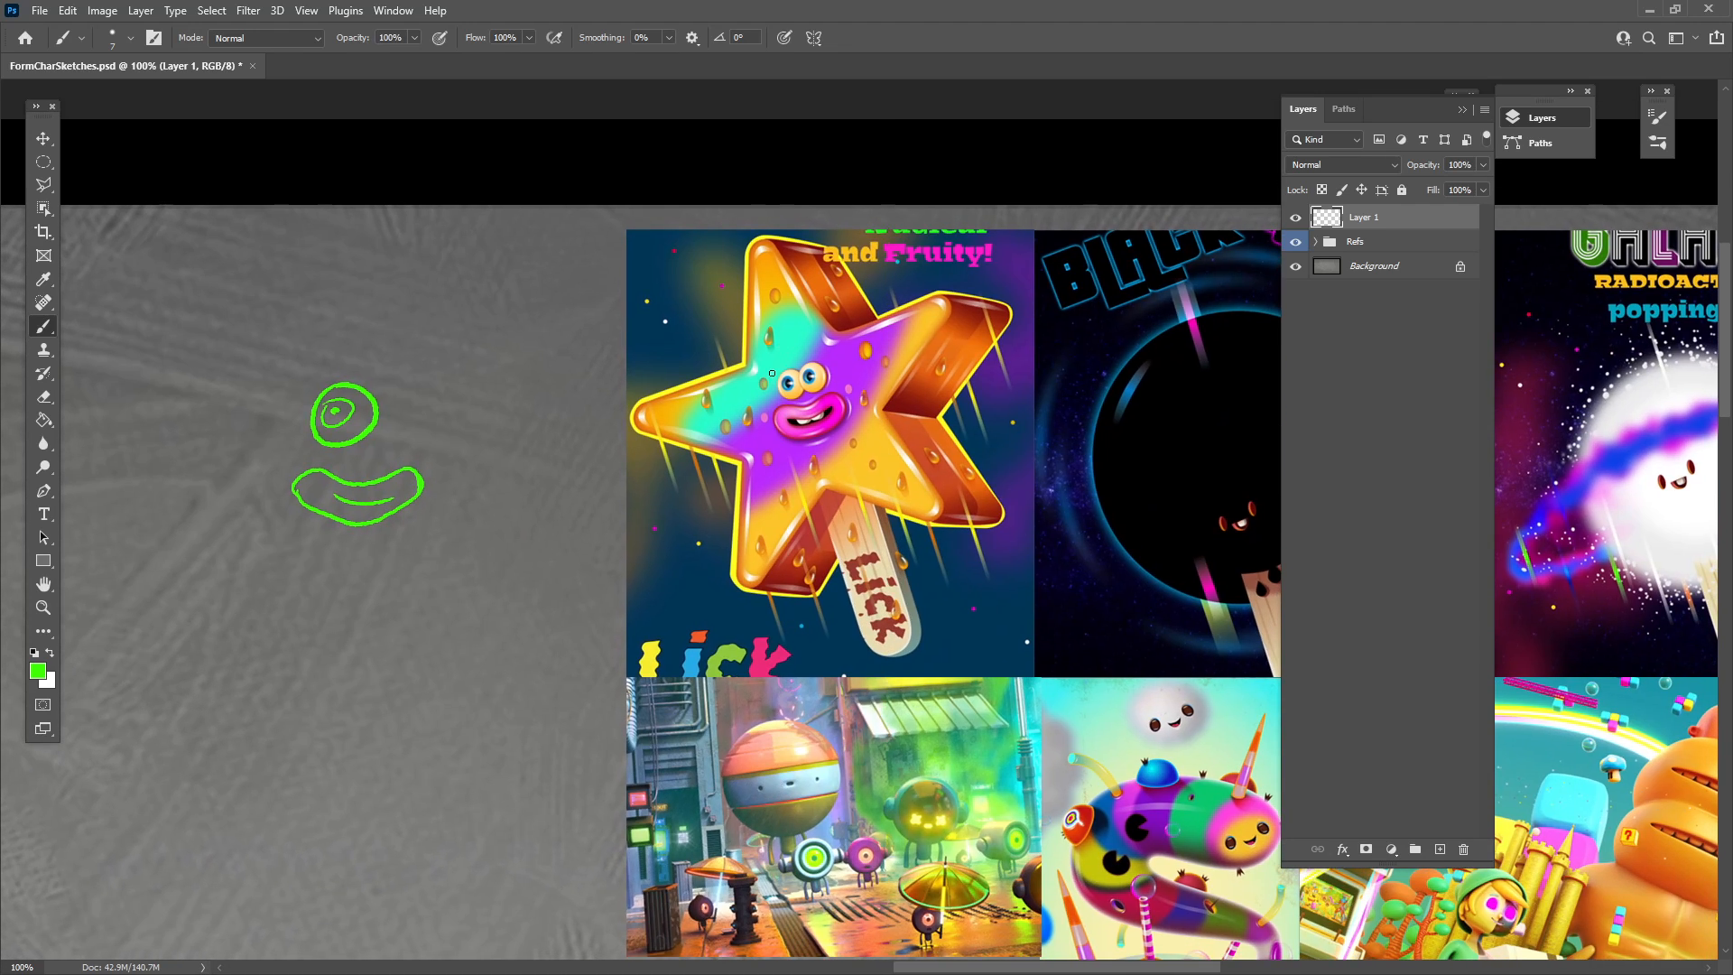
Sketch a teardrop shape beside the star lollipop, plus a small oval and a flat capsule beside the robot street scene.
drag(1166, 892, 791, 844)
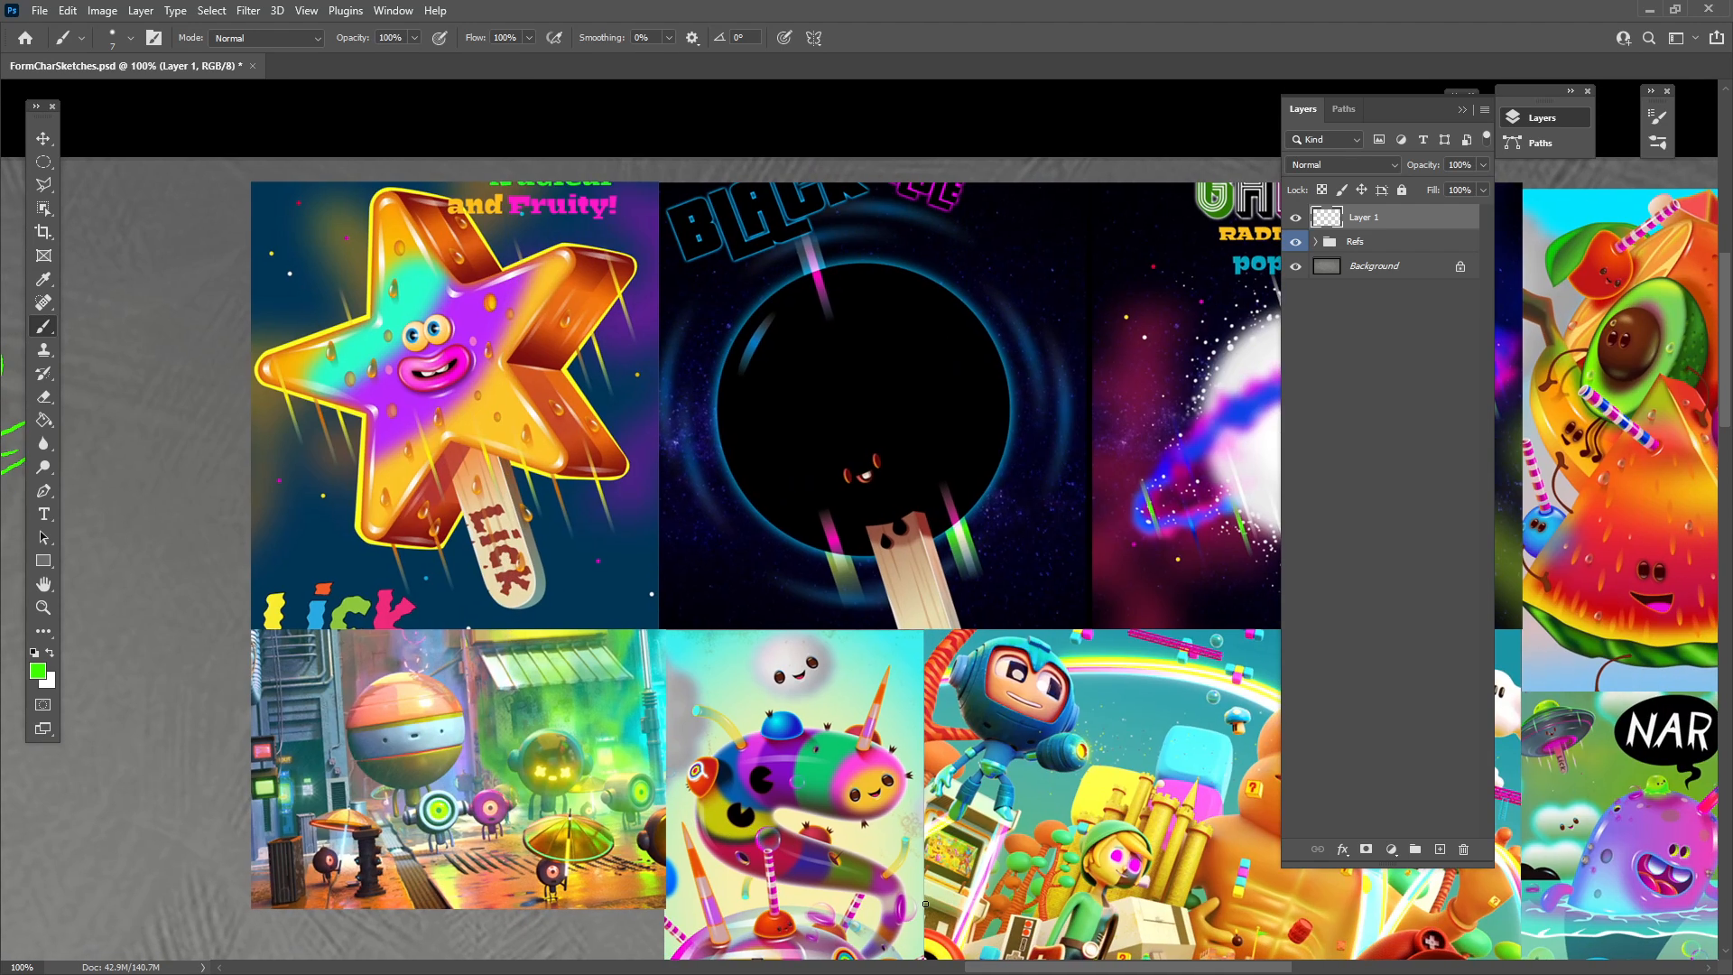
drag(519, 793, 947, 834)
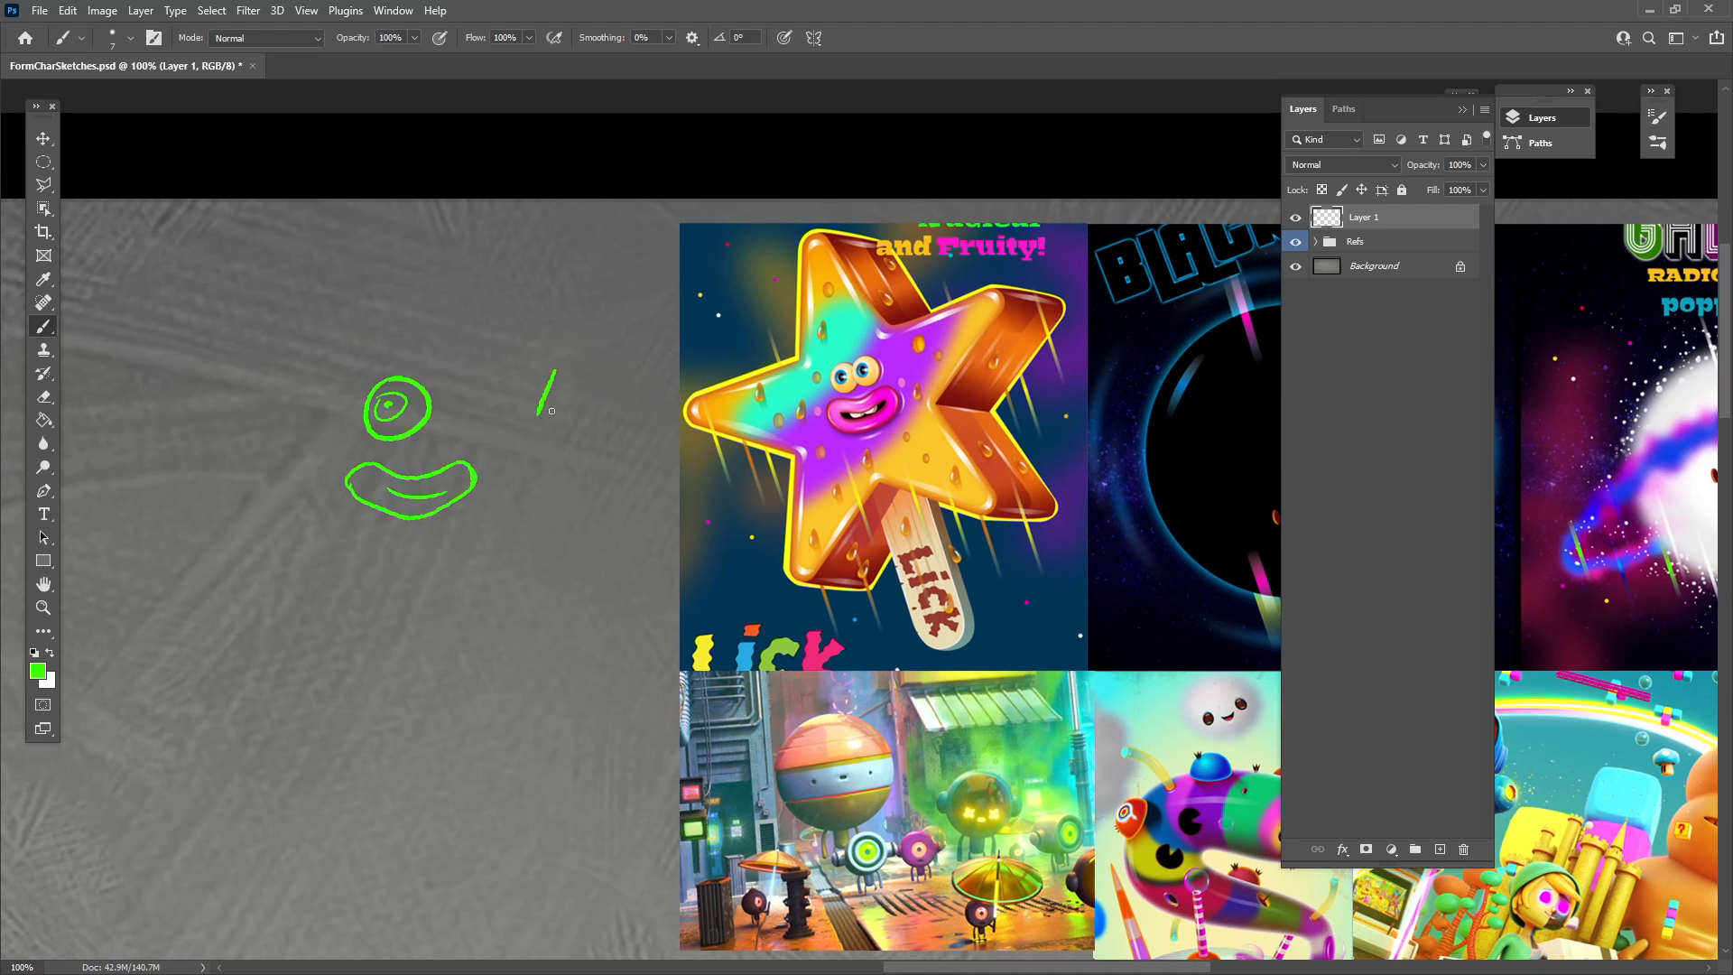
mouse_move(542, 416)
mouse_down()
mouse_move(572, 408)
mouse_move(557, 371)
mouse_up()
mouse_move(994, 821)
mouse_down()
mouse_move(825, 732)
mouse_move(802, 745)
mouse_up()
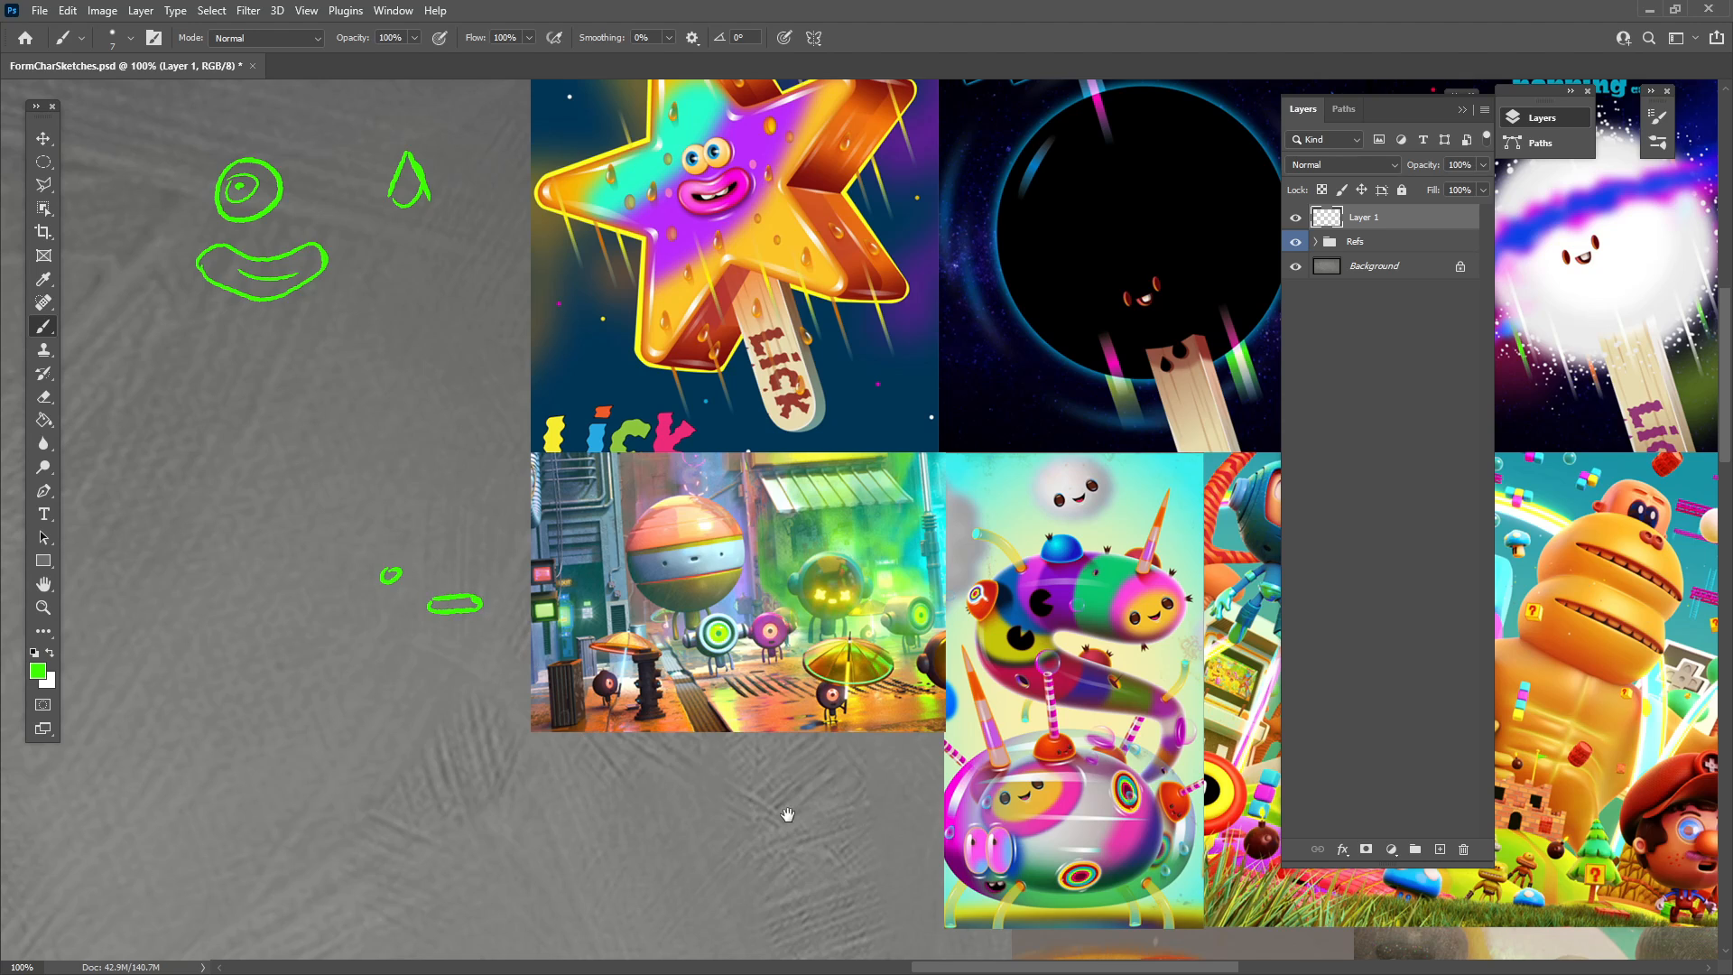
drag(788, 815, 540, 746)
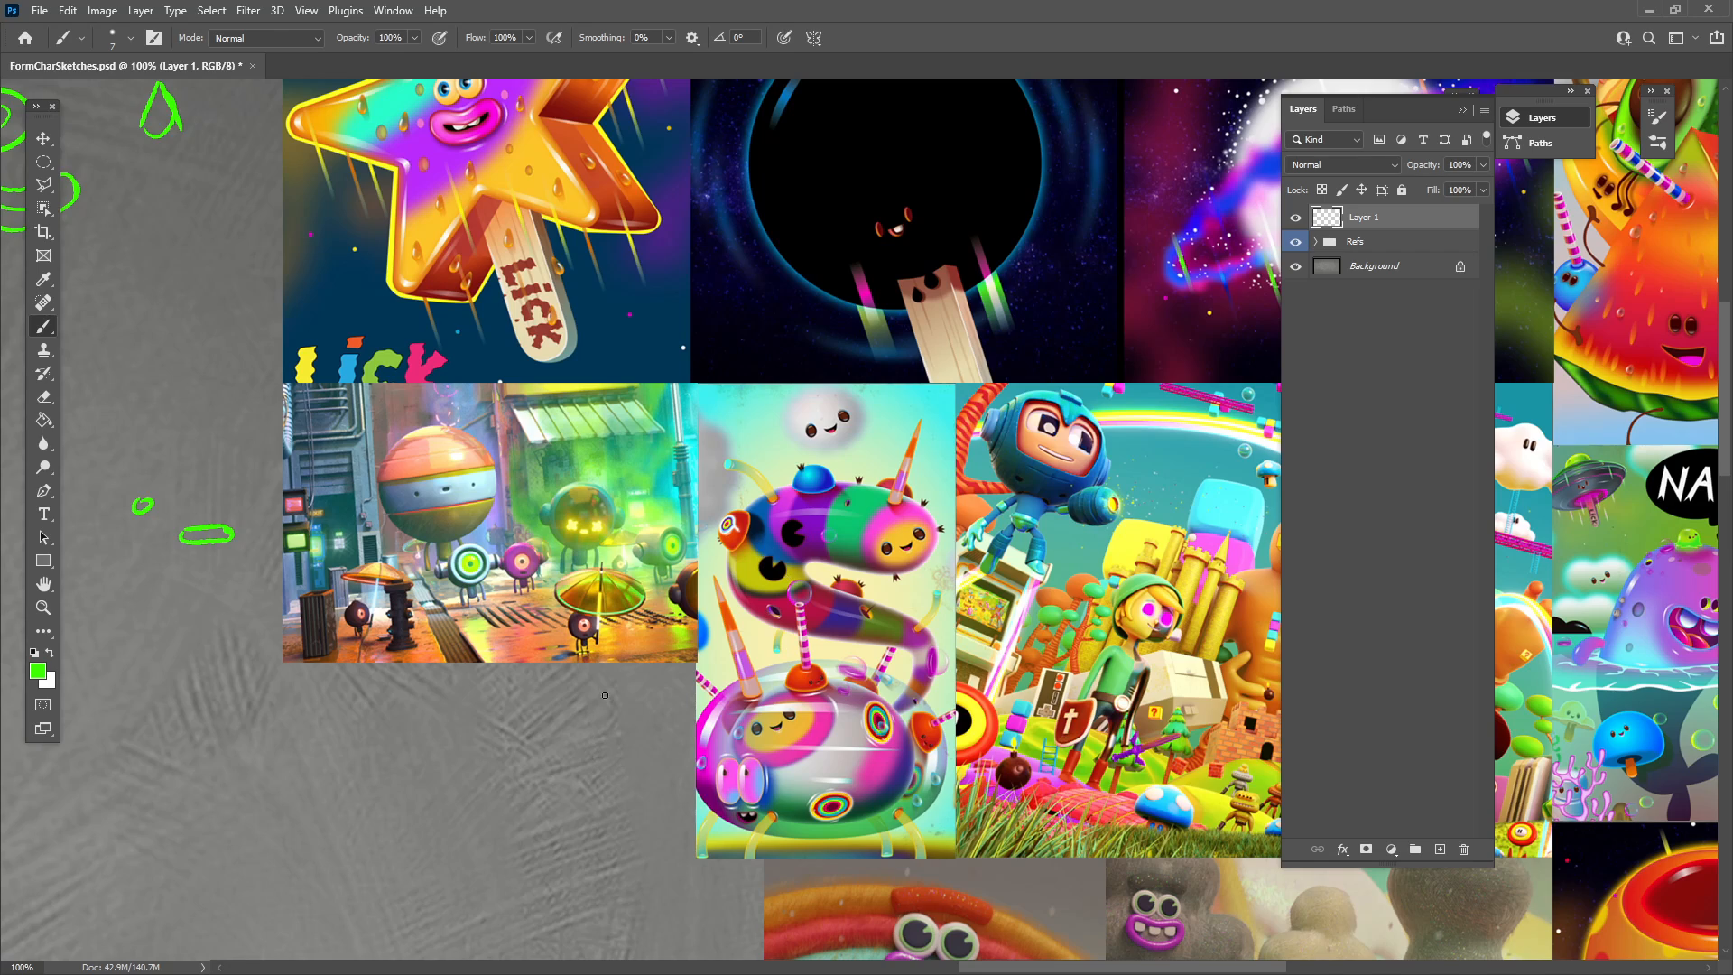
Sketch a Pac-Man-shaped pupil and a hatched oval eye below the robot street scene.
mouse_move(621, 688)
mouse_down()
mouse_move(607, 737)
mouse_move(650, 736)
mouse_up()
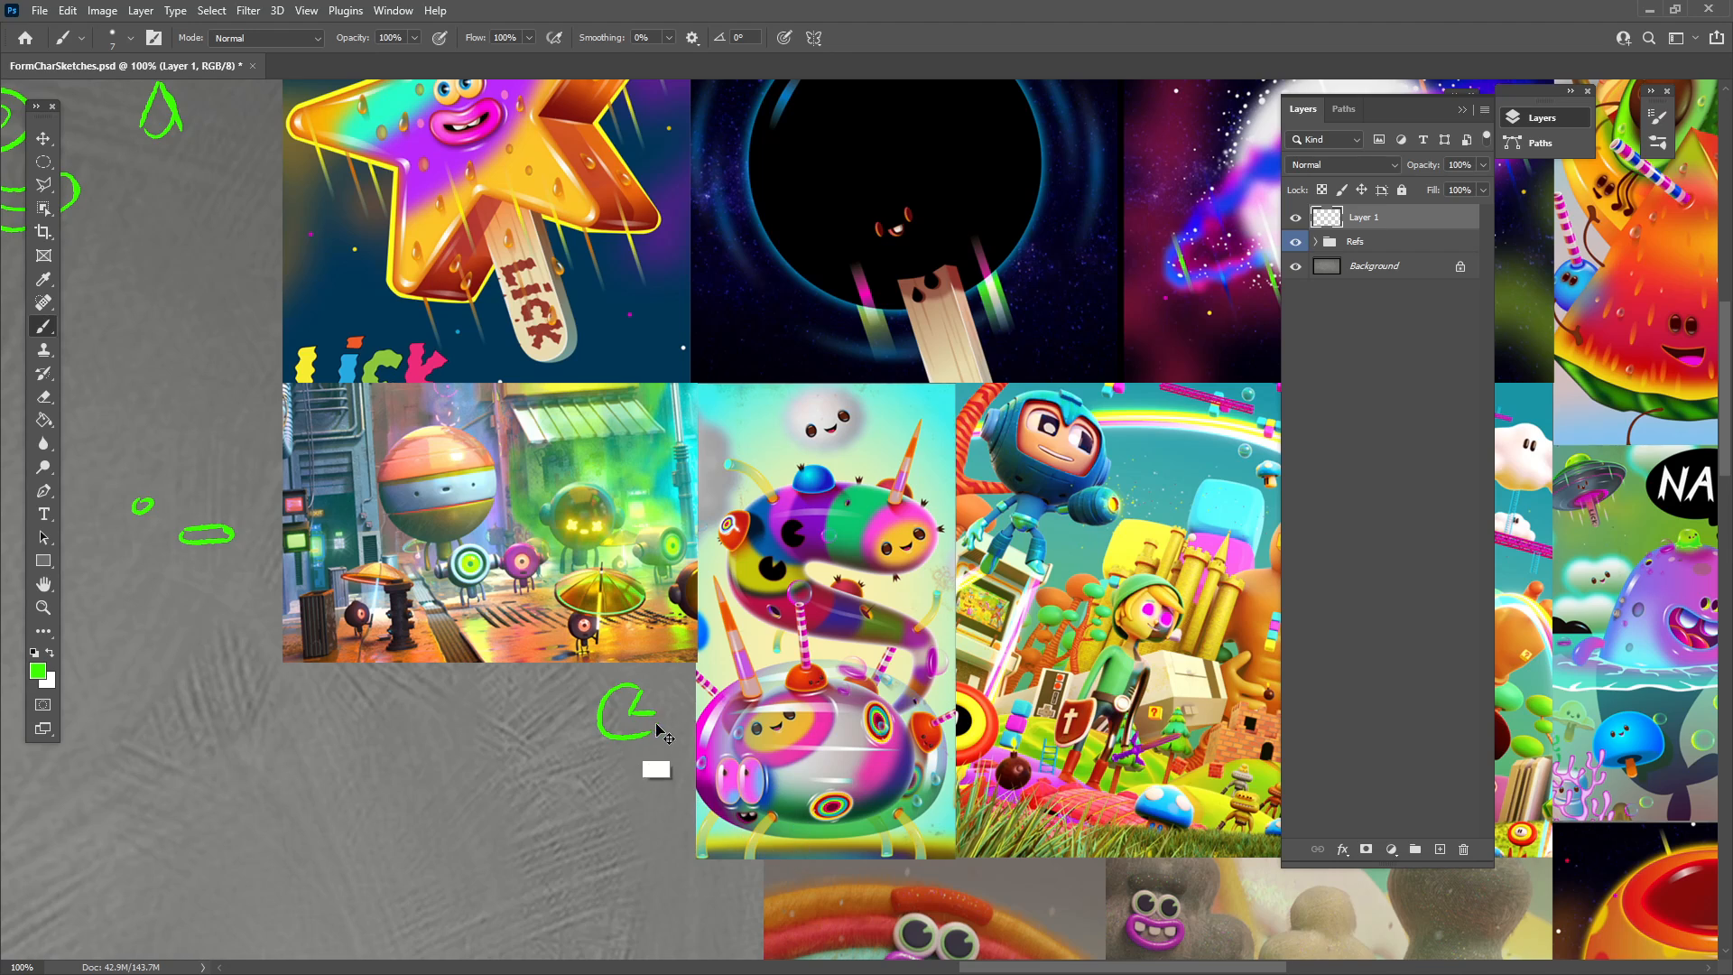
drag(785, 775, 756, 699)
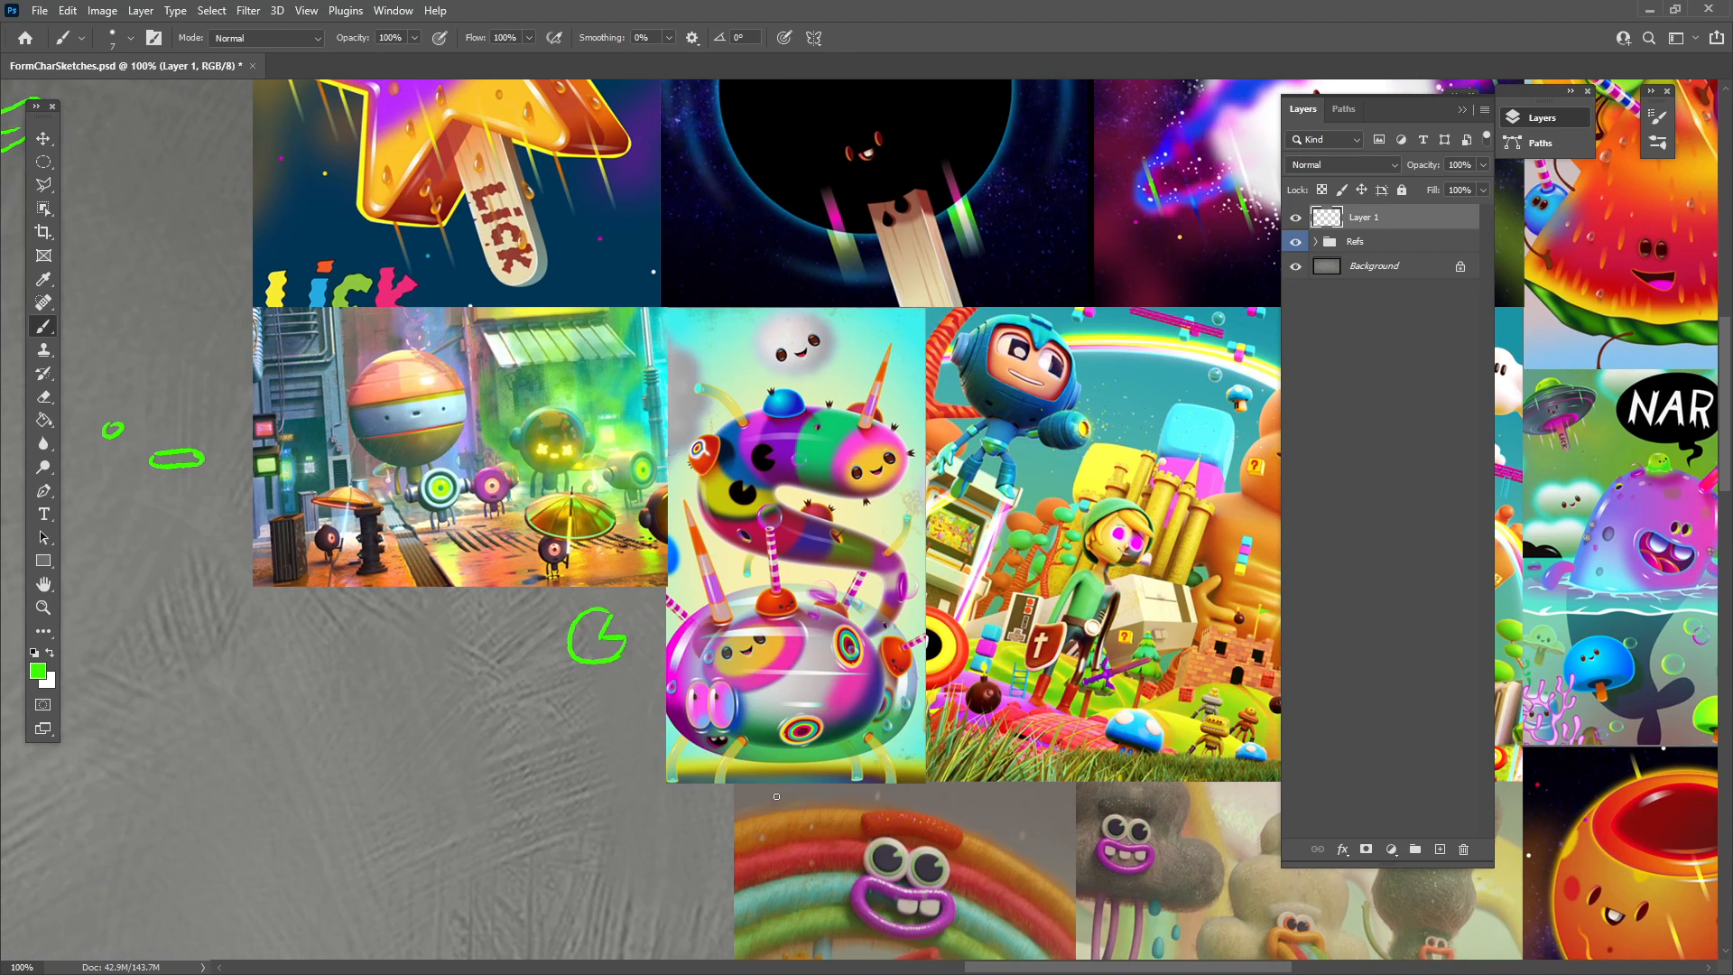
mouse_move(527, 605)
mouse_down()
mouse_move(541, 652)
mouse_move(544, 625)
mouse_up()
drag(795, 849, 798, 752)
mouse_move(986, 805)
mouse_down()
mouse_move(881, 757)
mouse_move(863, 807)
mouse_move(948, 957)
mouse_move(1046, 841)
mouse_move(950, 971)
mouse_up()
drag(995, 673, 984, 784)
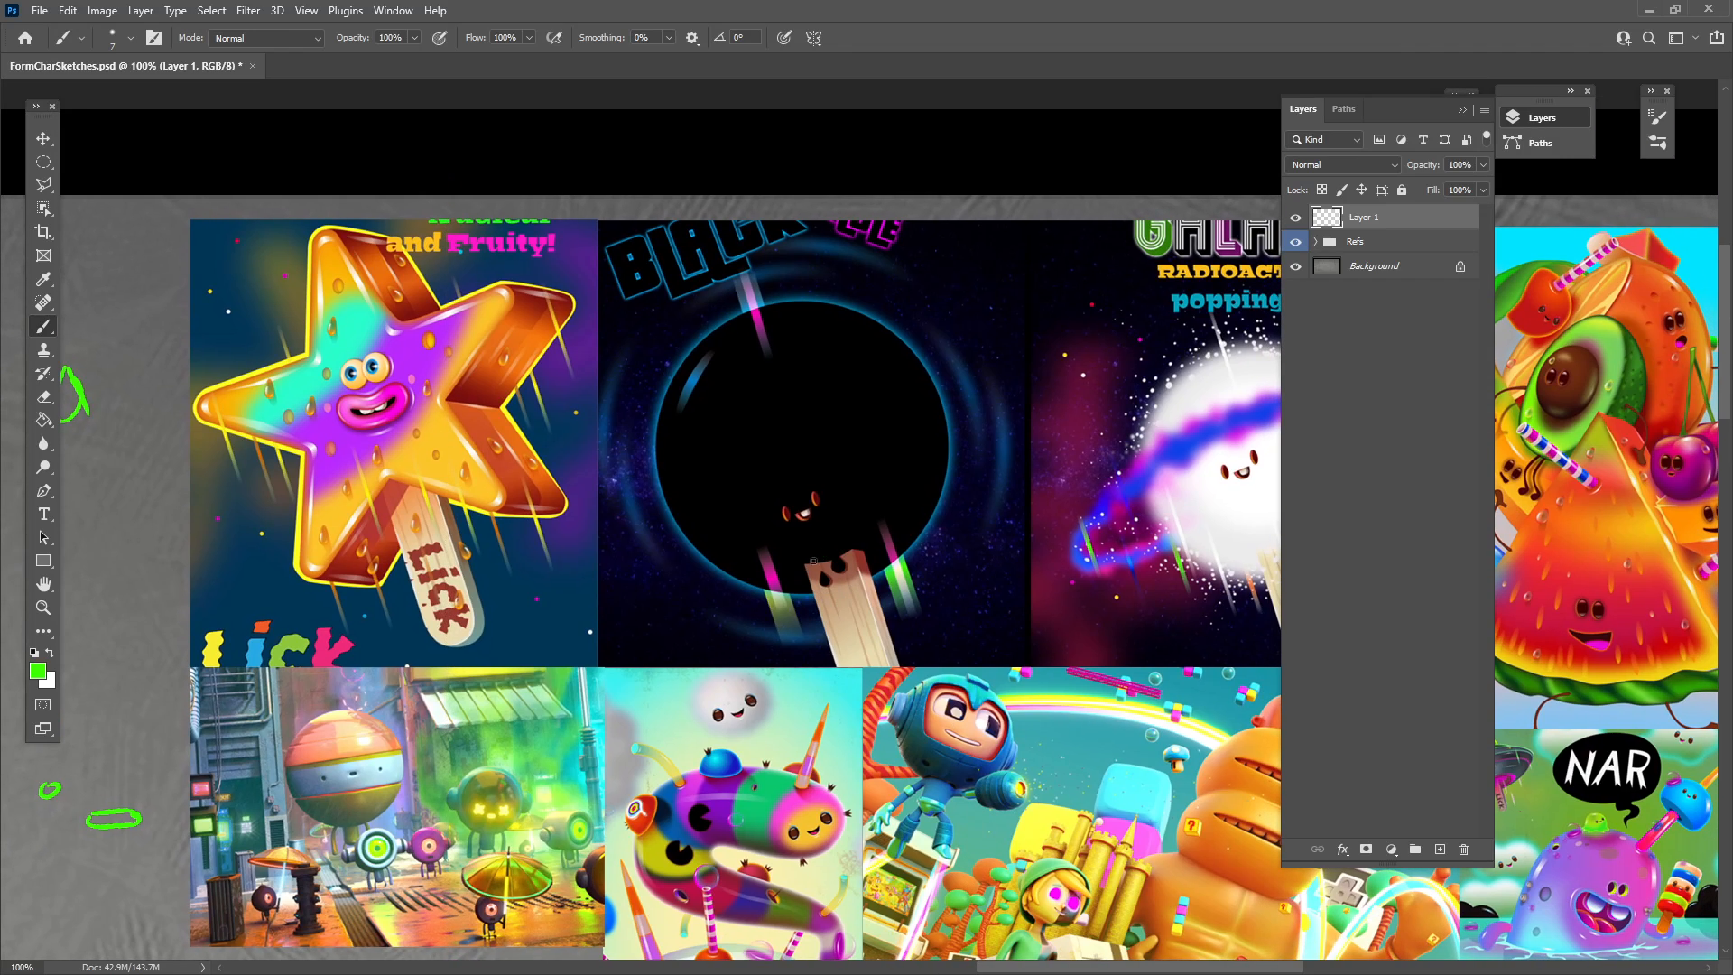
Circle the drips on the black lollipop's stick and the teardrop sketch, and connect both circles with a line.
drag(814, 561, 862, 560)
drag(899, 799, 1122, 788)
mouse_move(254, 355)
mouse_down()
mouse_move(328, 350)
mouse_move(287, 345)
mouse_up()
drag(362, 394, 483, 373)
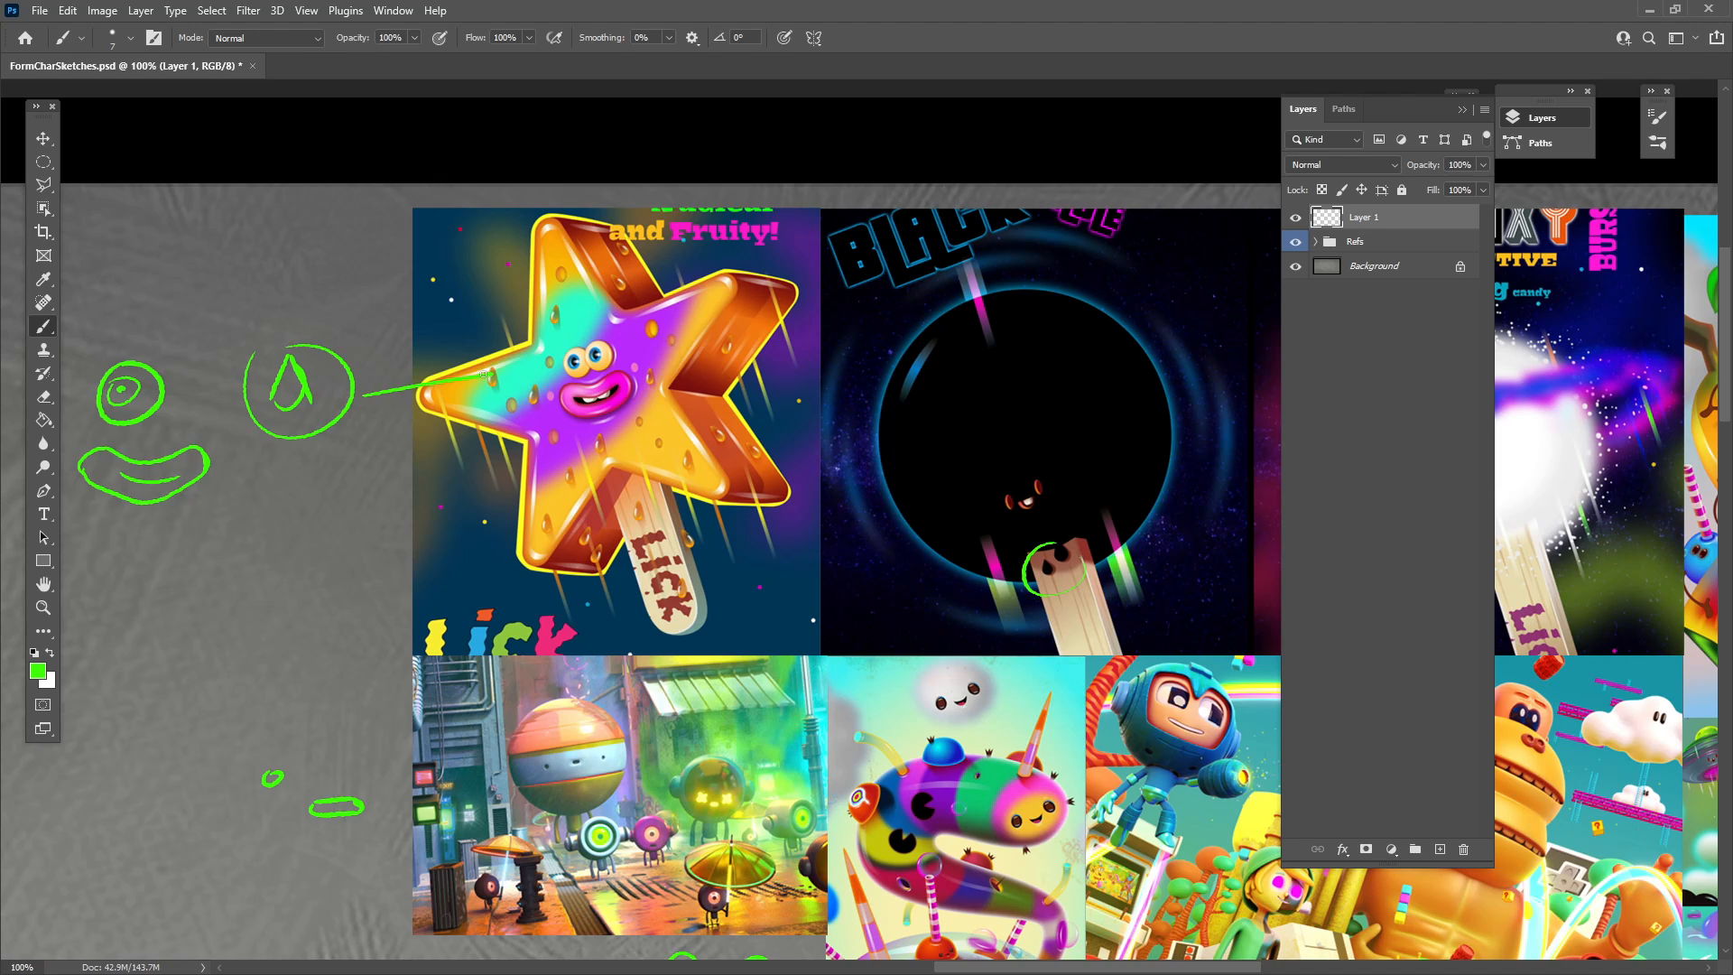
drag(361, 403, 993, 569)
Examine the simple eye and mouth shapes of the characters across the remaining reference images.
drag(1061, 827, 770, 586)
drag(953, 838, 858, 788)
drag(1082, 795, 864, 825)
drag(1003, 583, 1096, 816)
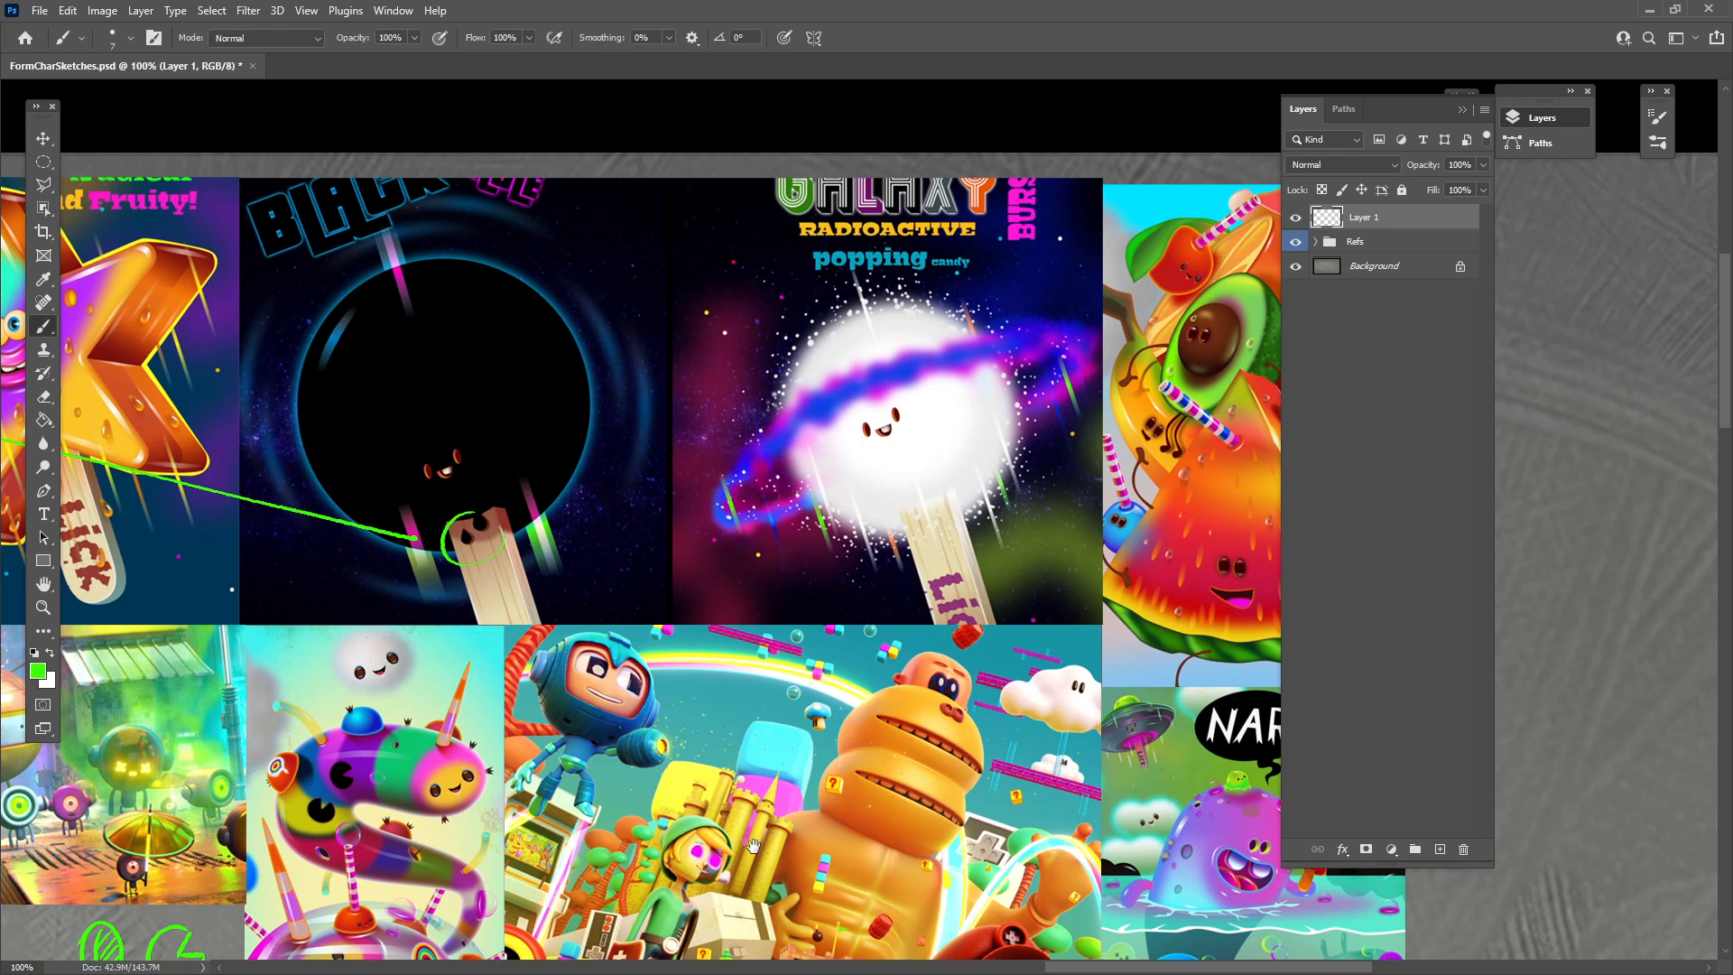
drag(754, 846, 971, 511)
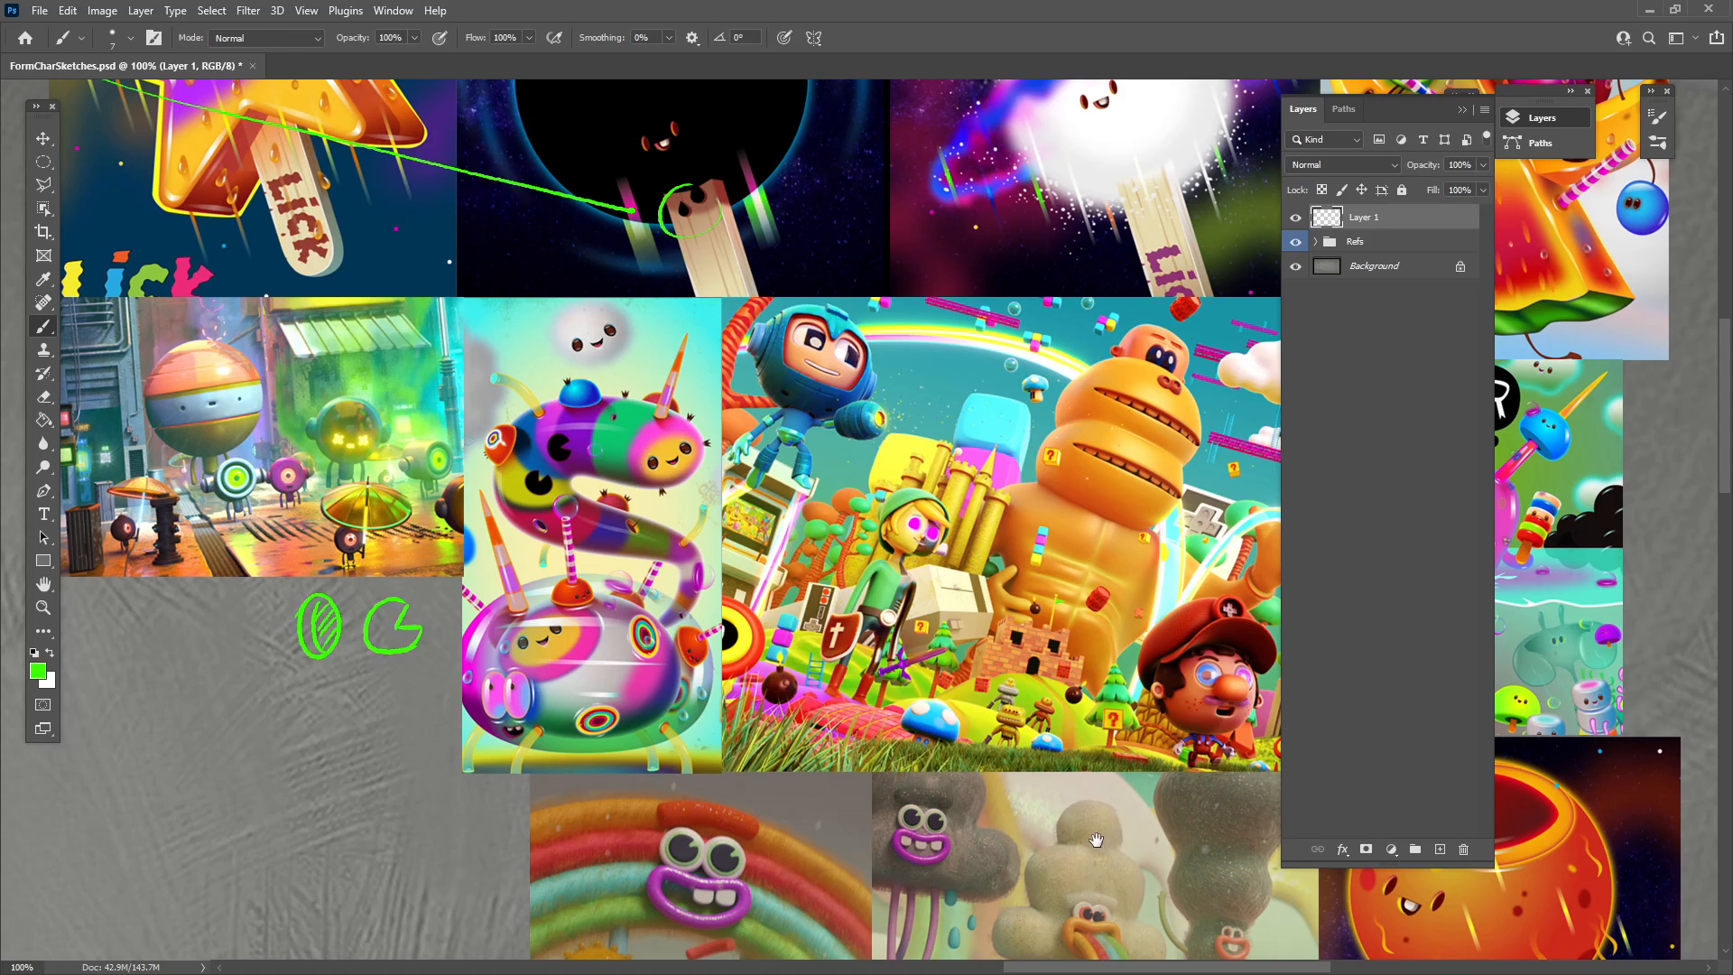
drag(1054, 803, 836, 728)
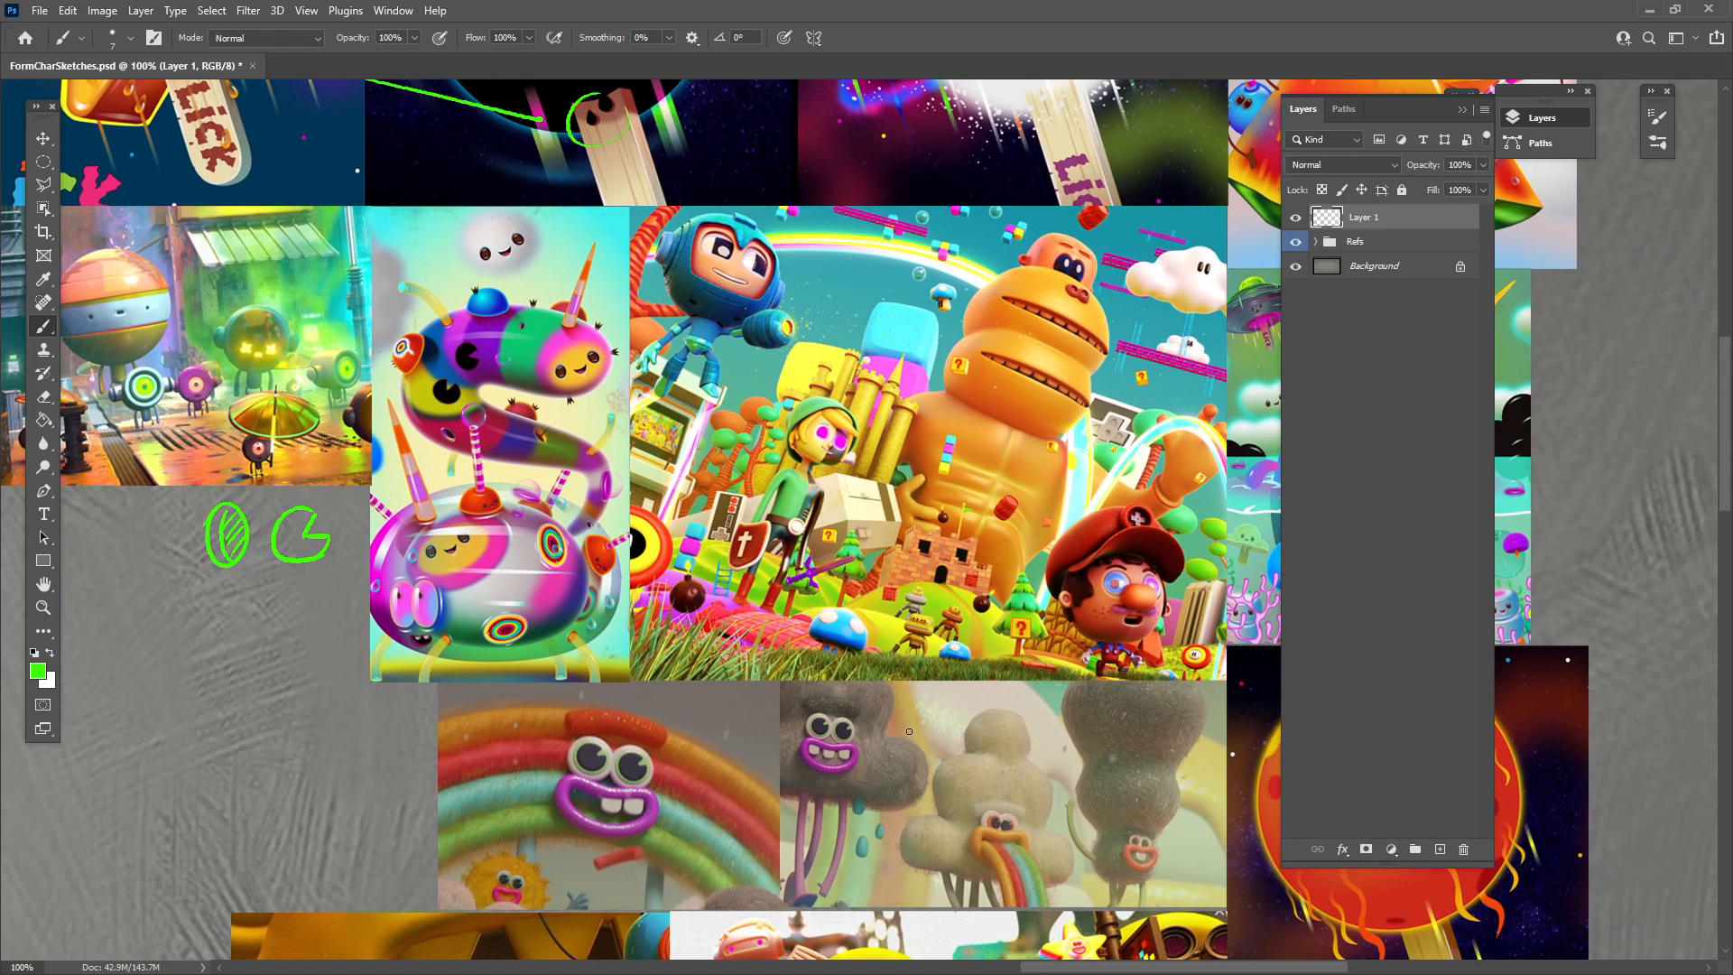
drag(874, 784, 997, 436)
drag(961, 835, 1015, 773)
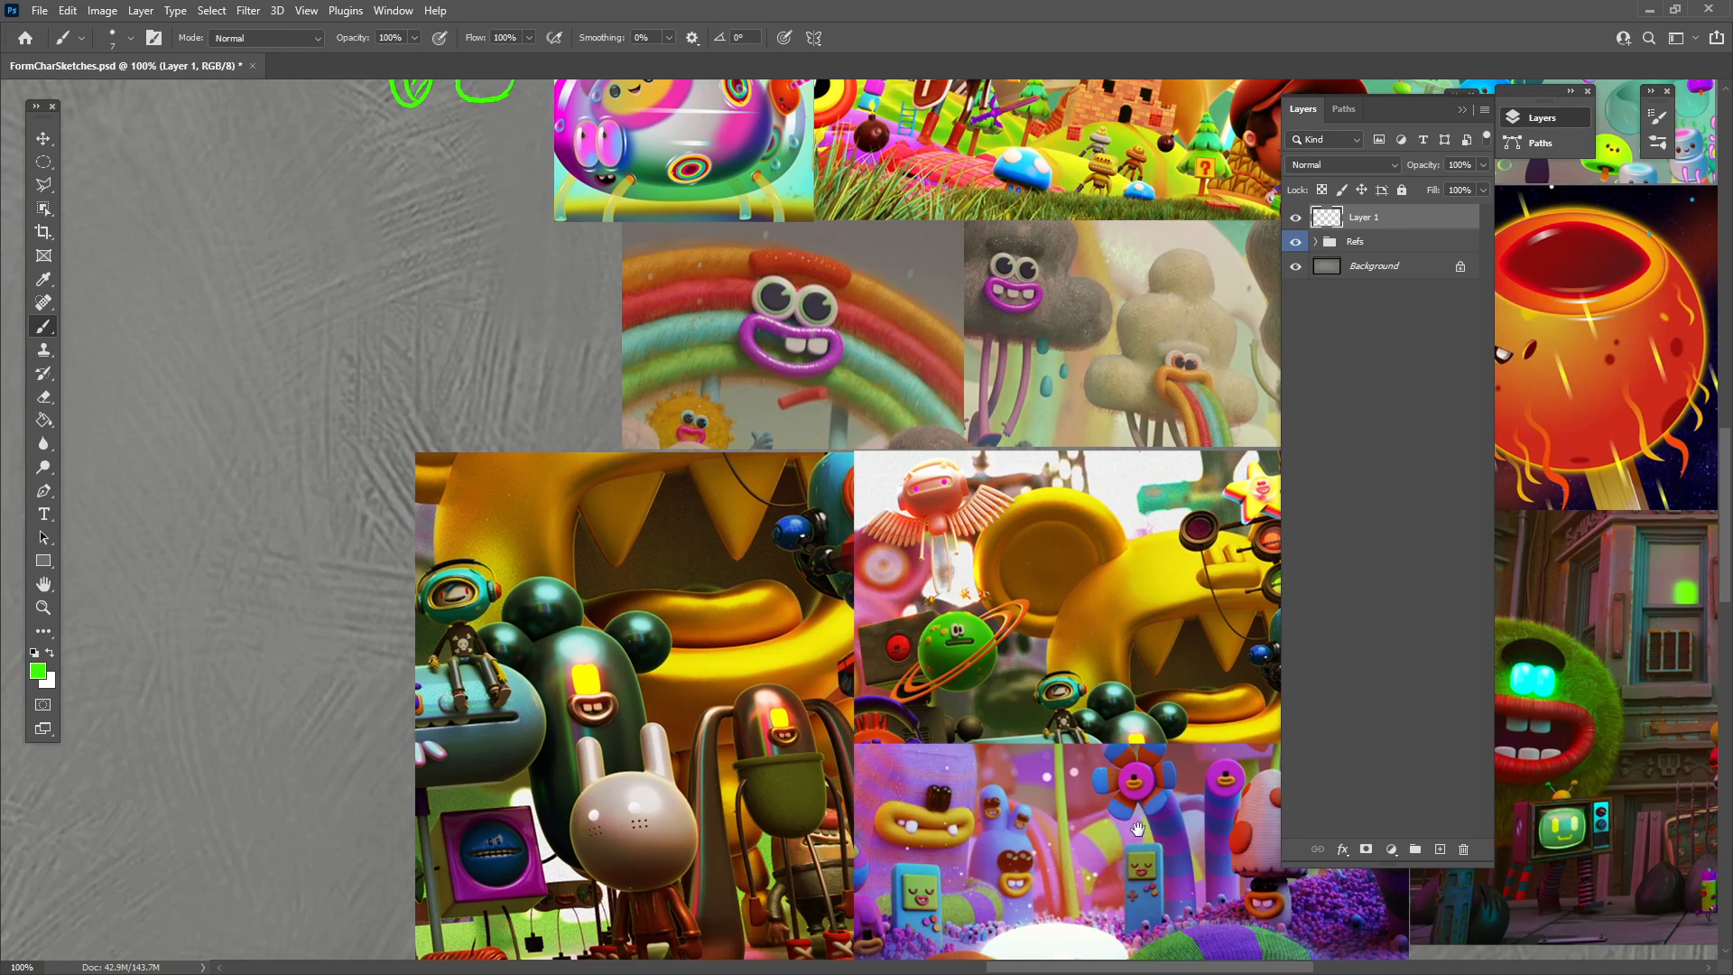
drag(1132, 837, 814, 716)
Sketch a half-round open mouth with hatched sides in the blank area beside the lava lollipop.
drag(1112, 806, 815, 847)
drag(996, 858, 850, 905)
drag(933, 662, 918, 859)
mouse_move(1102, 527)
mouse_down()
mouse_move(1035, 530)
mouse_move(1108, 533)
mouse_move(1087, 558)
mouse_up()
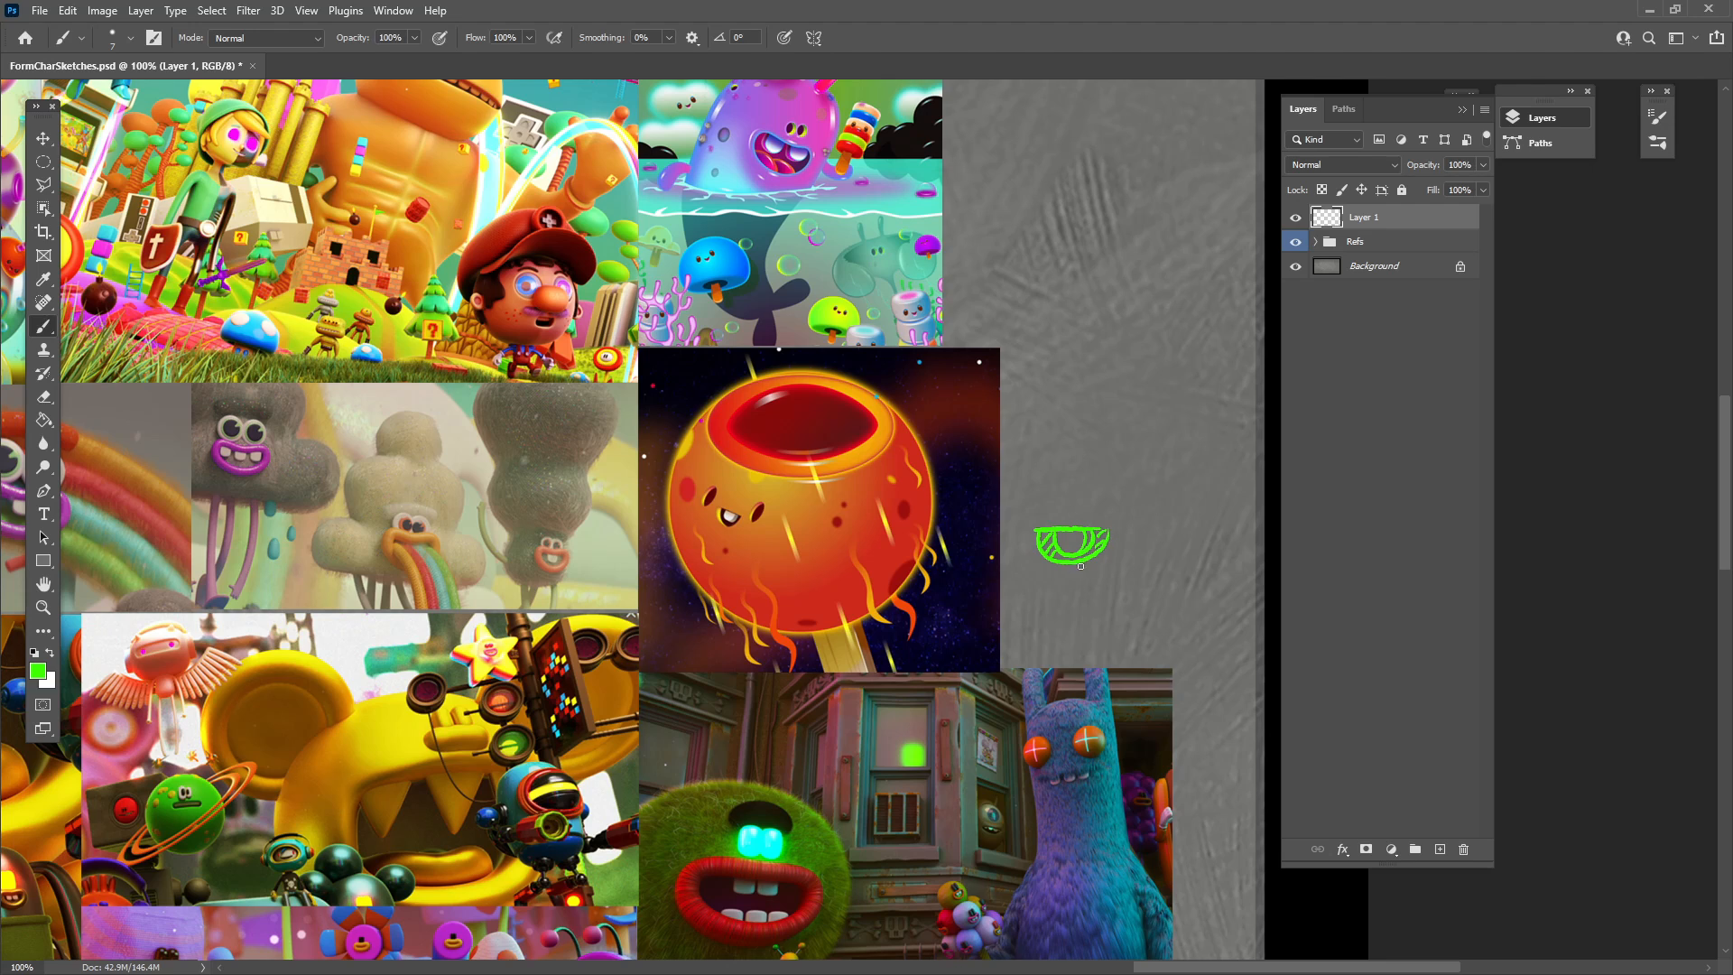
drag(1080, 566, 1022, 712)
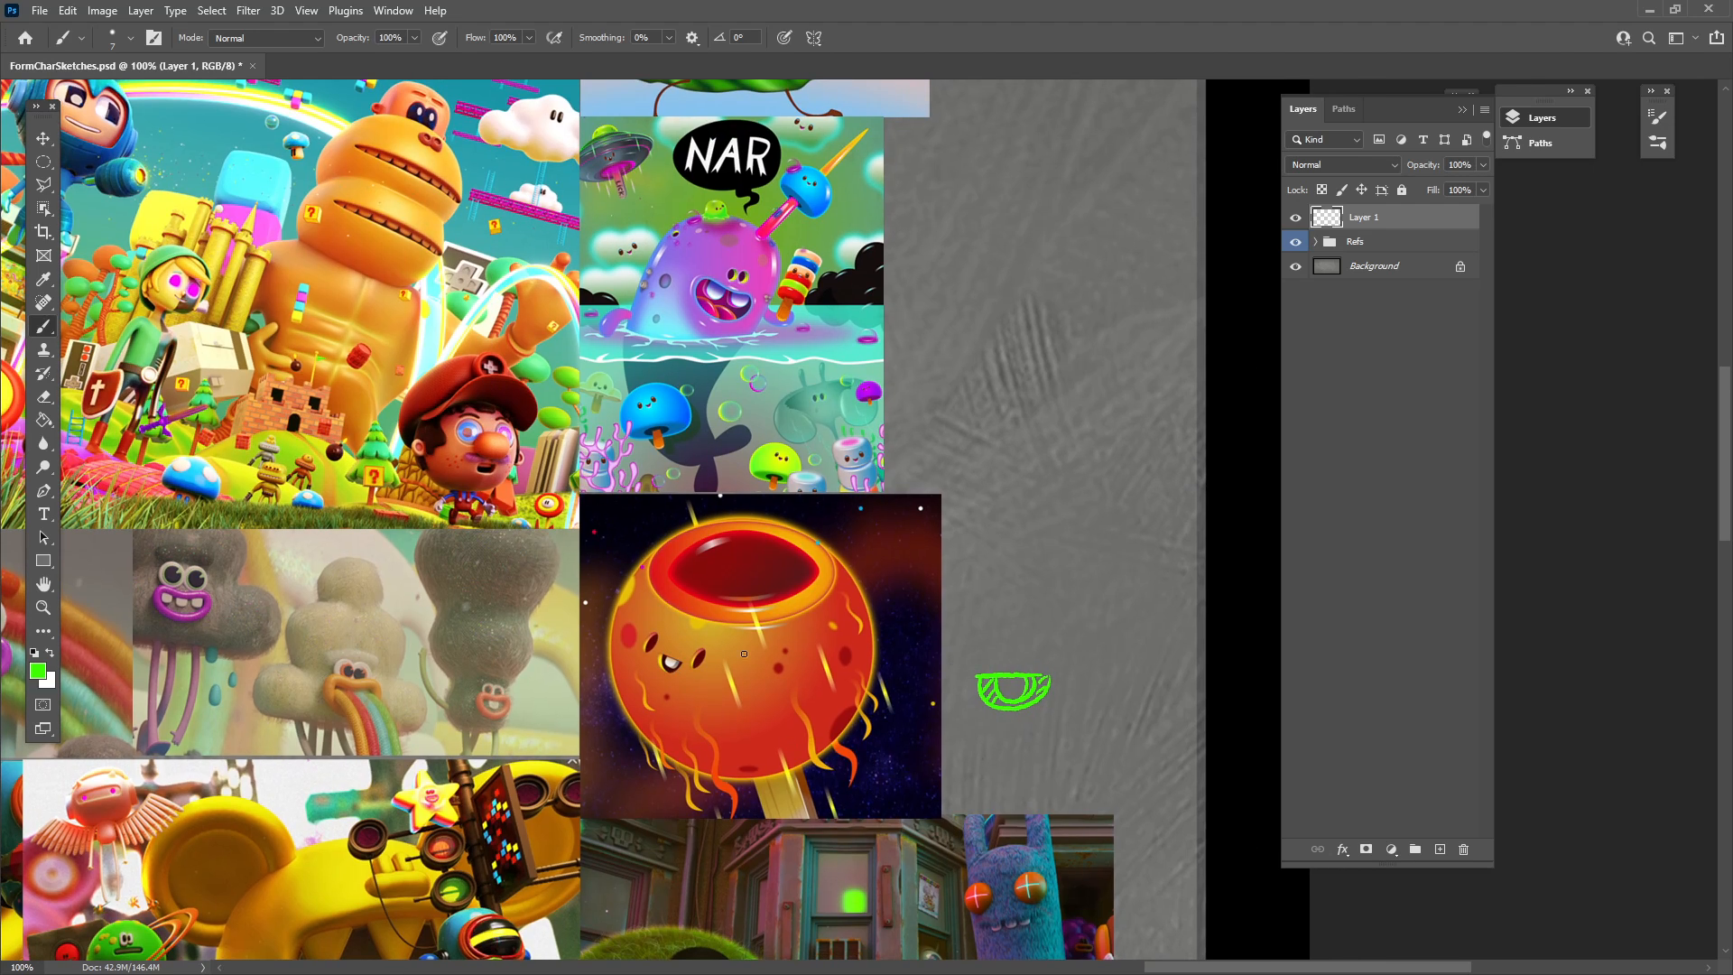
Circle the blue mushroom and the lava lollipop's face, linking them with a downward arrow.
drag(744, 653, 764, 771)
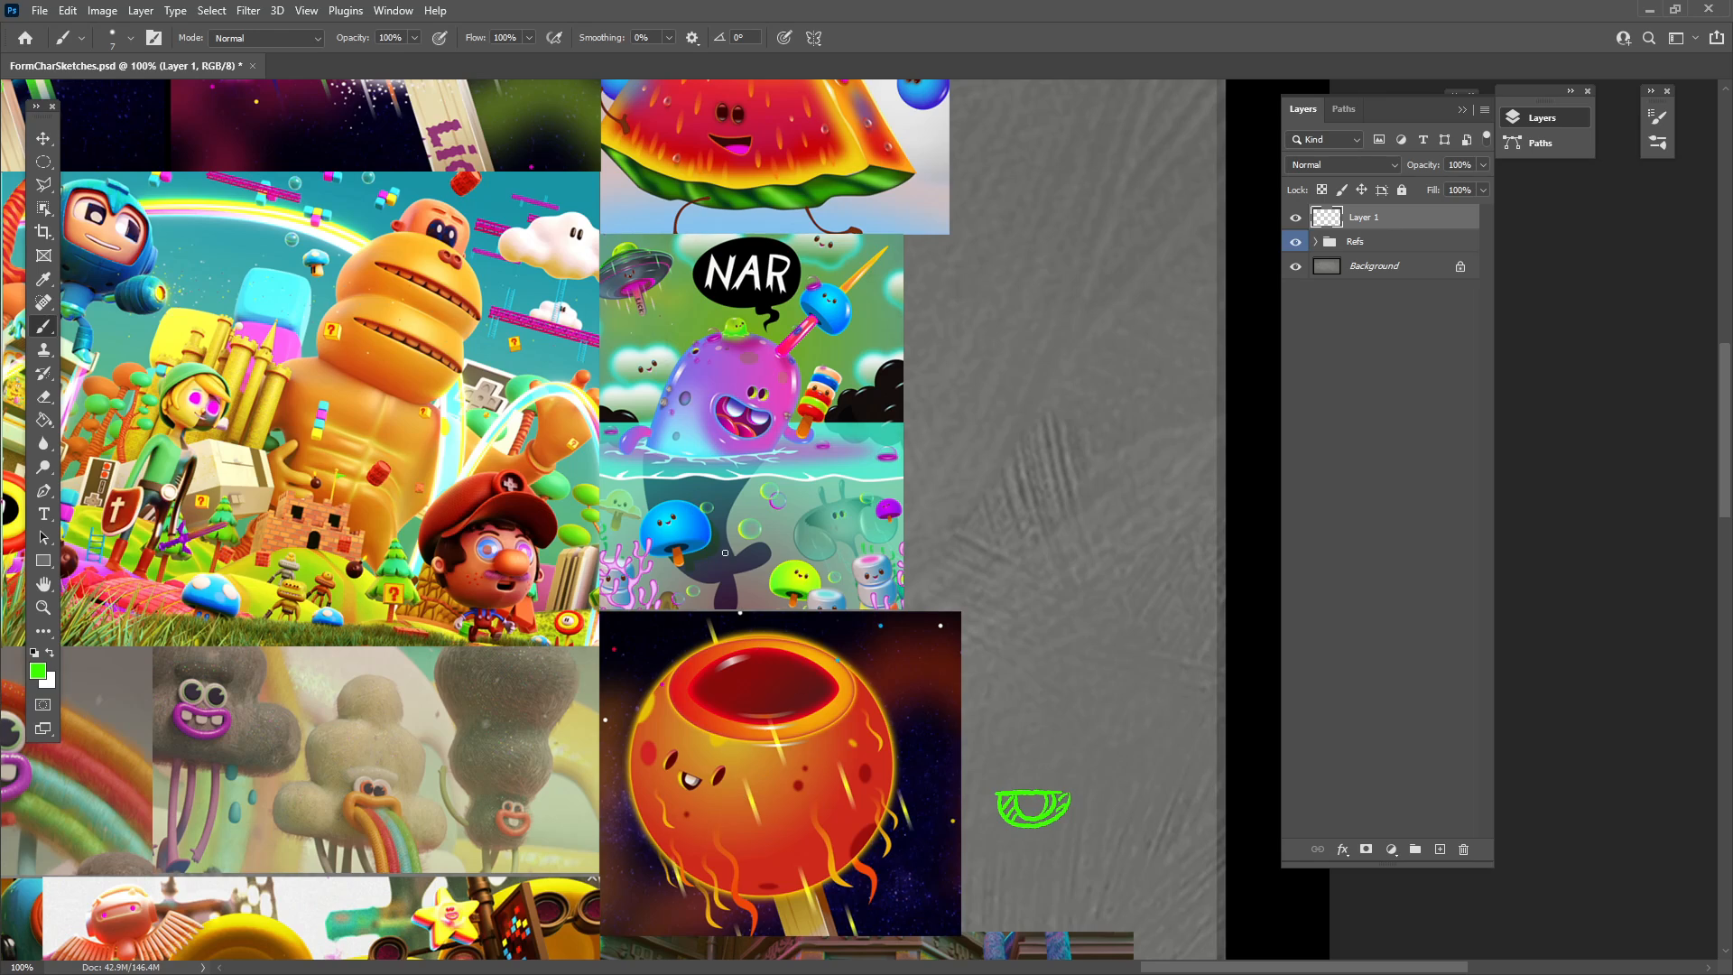
drag(685, 571, 691, 709)
drag(712, 571, 684, 490)
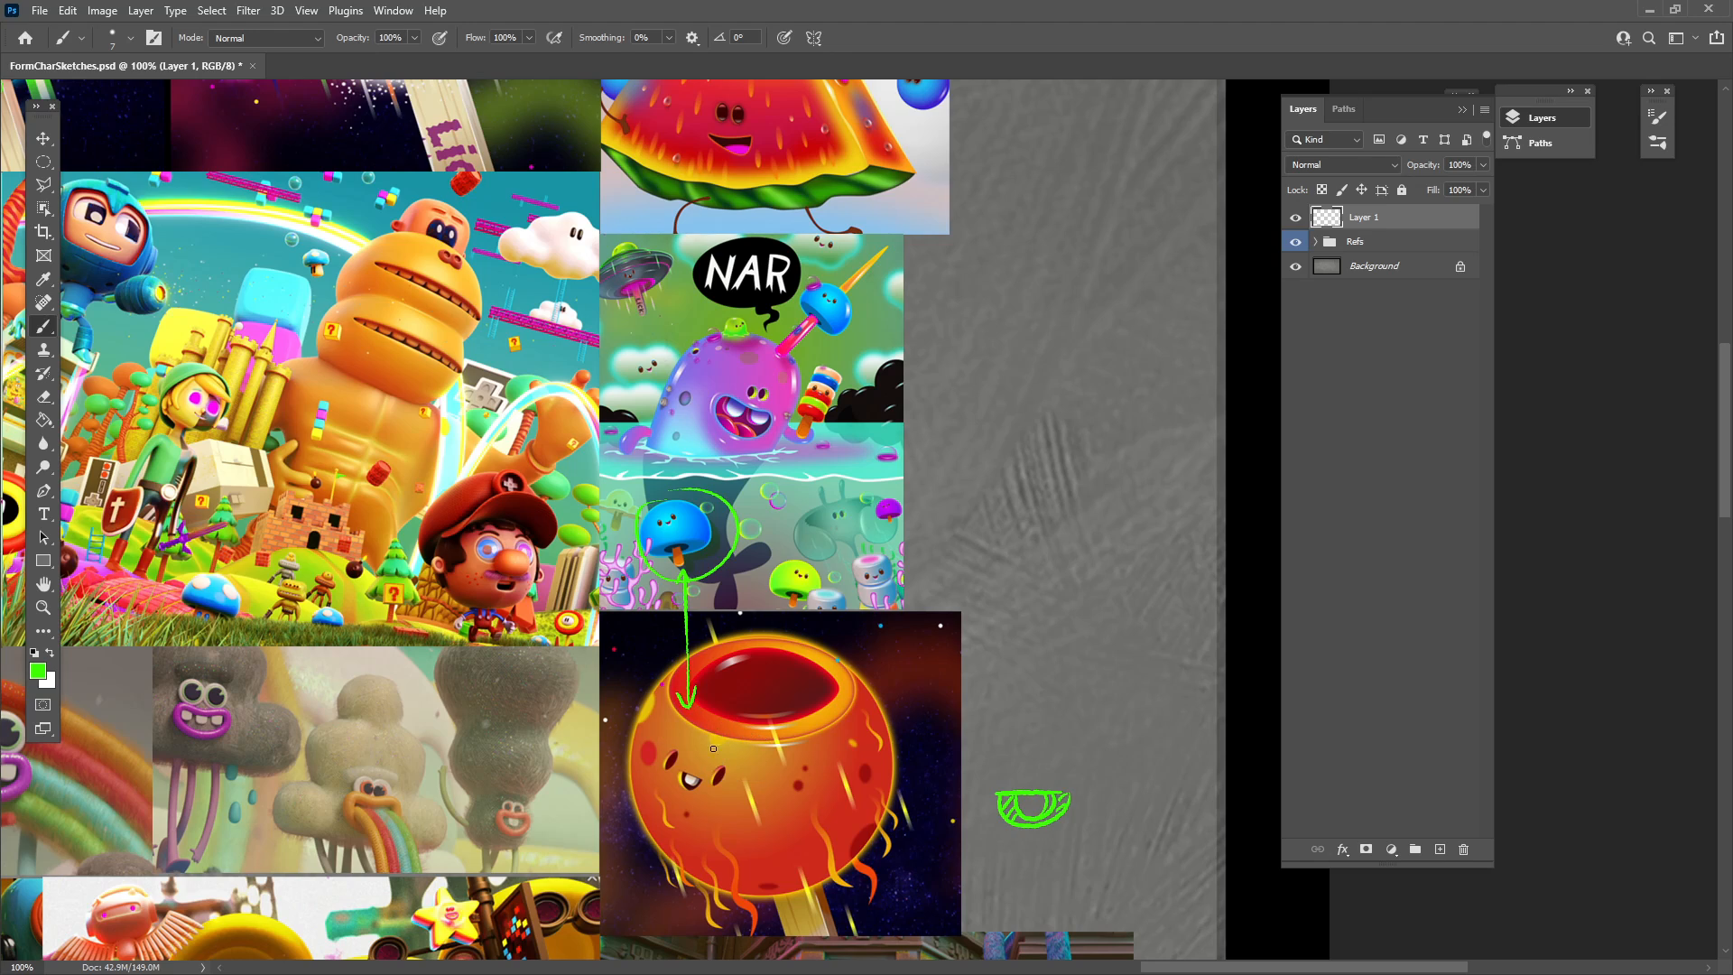
mouse_move(686, 713)
mouse_down()
mouse_move(639, 799)
mouse_move(691, 715)
mouse_up()
drag(951, 708, 928, 769)
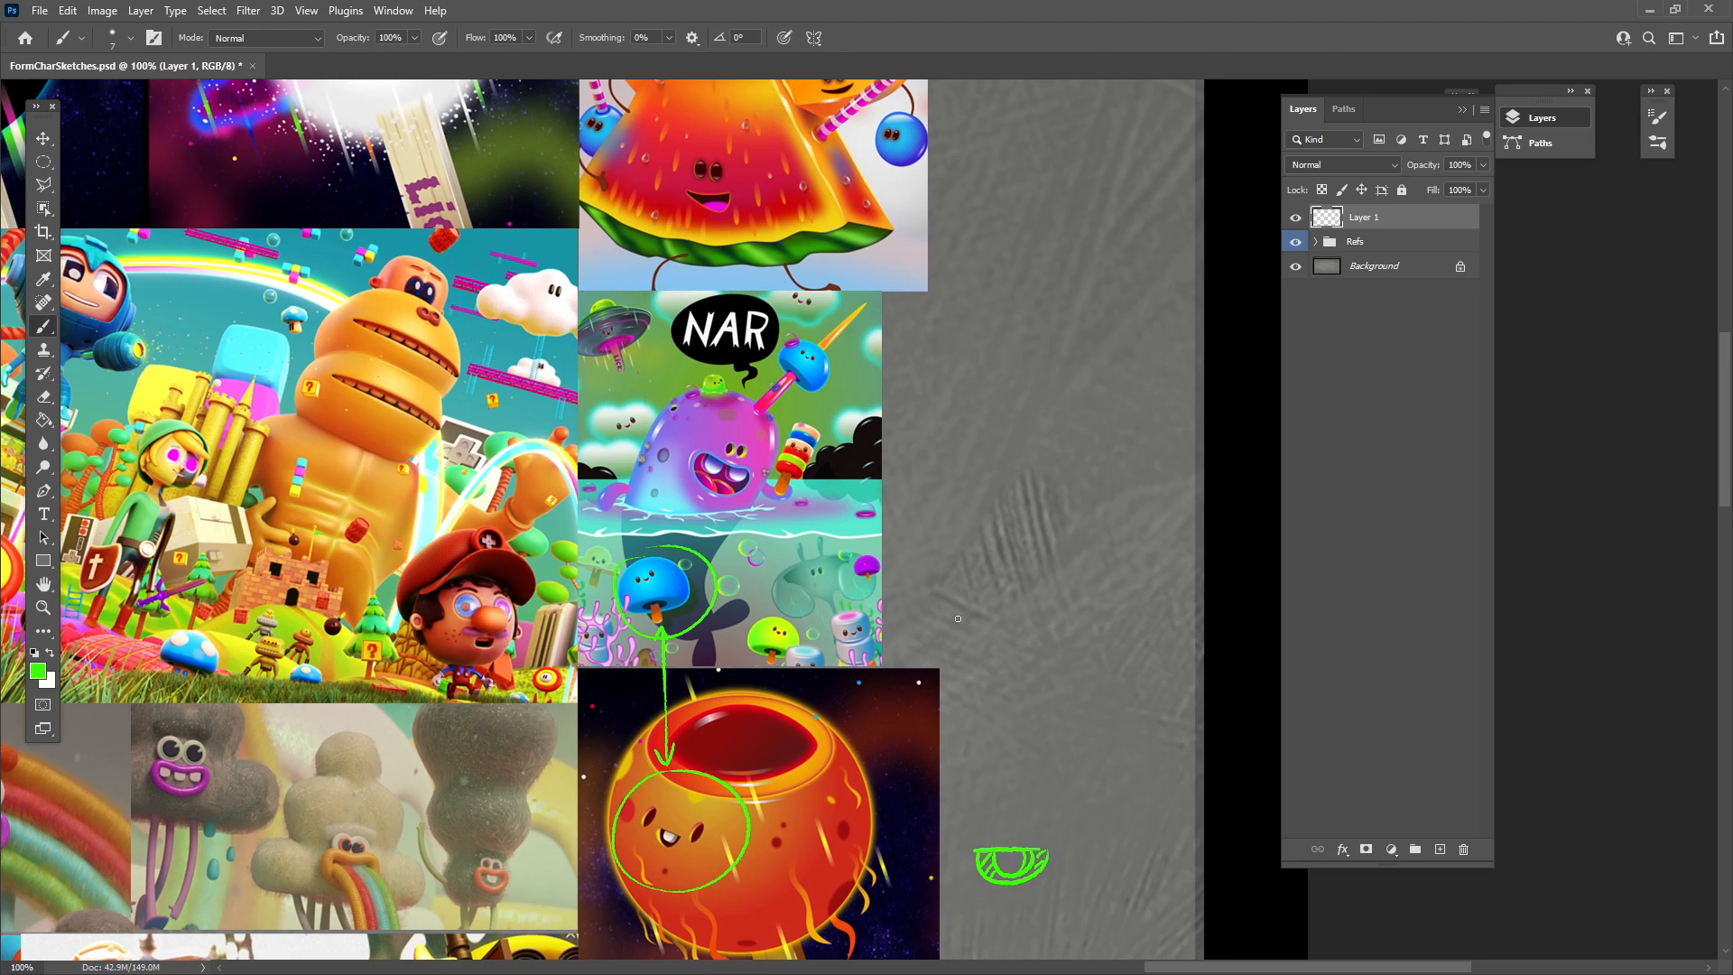
mouse_move(982, 578)
mouse_down()
mouse_move(972, 610)
mouse_move(984, 584)
mouse_move(1025, 618)
mouse_move(1034, 579)
mouse_up()
key(ctrl+z)
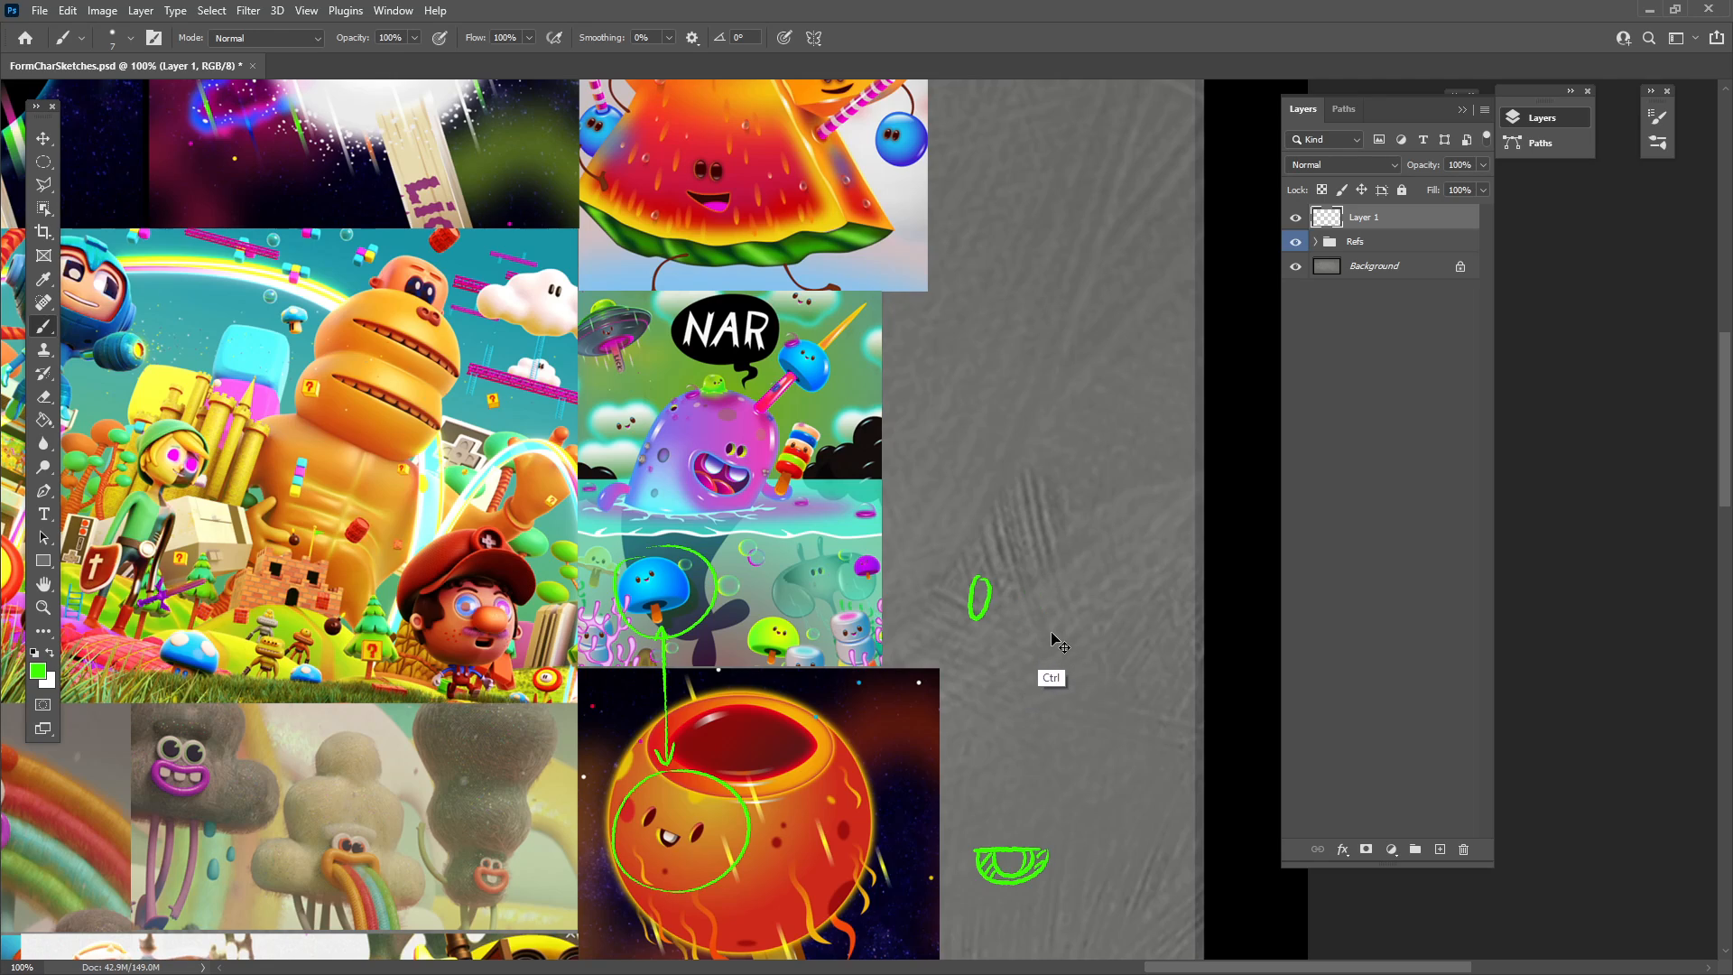
key(ctrl+z)
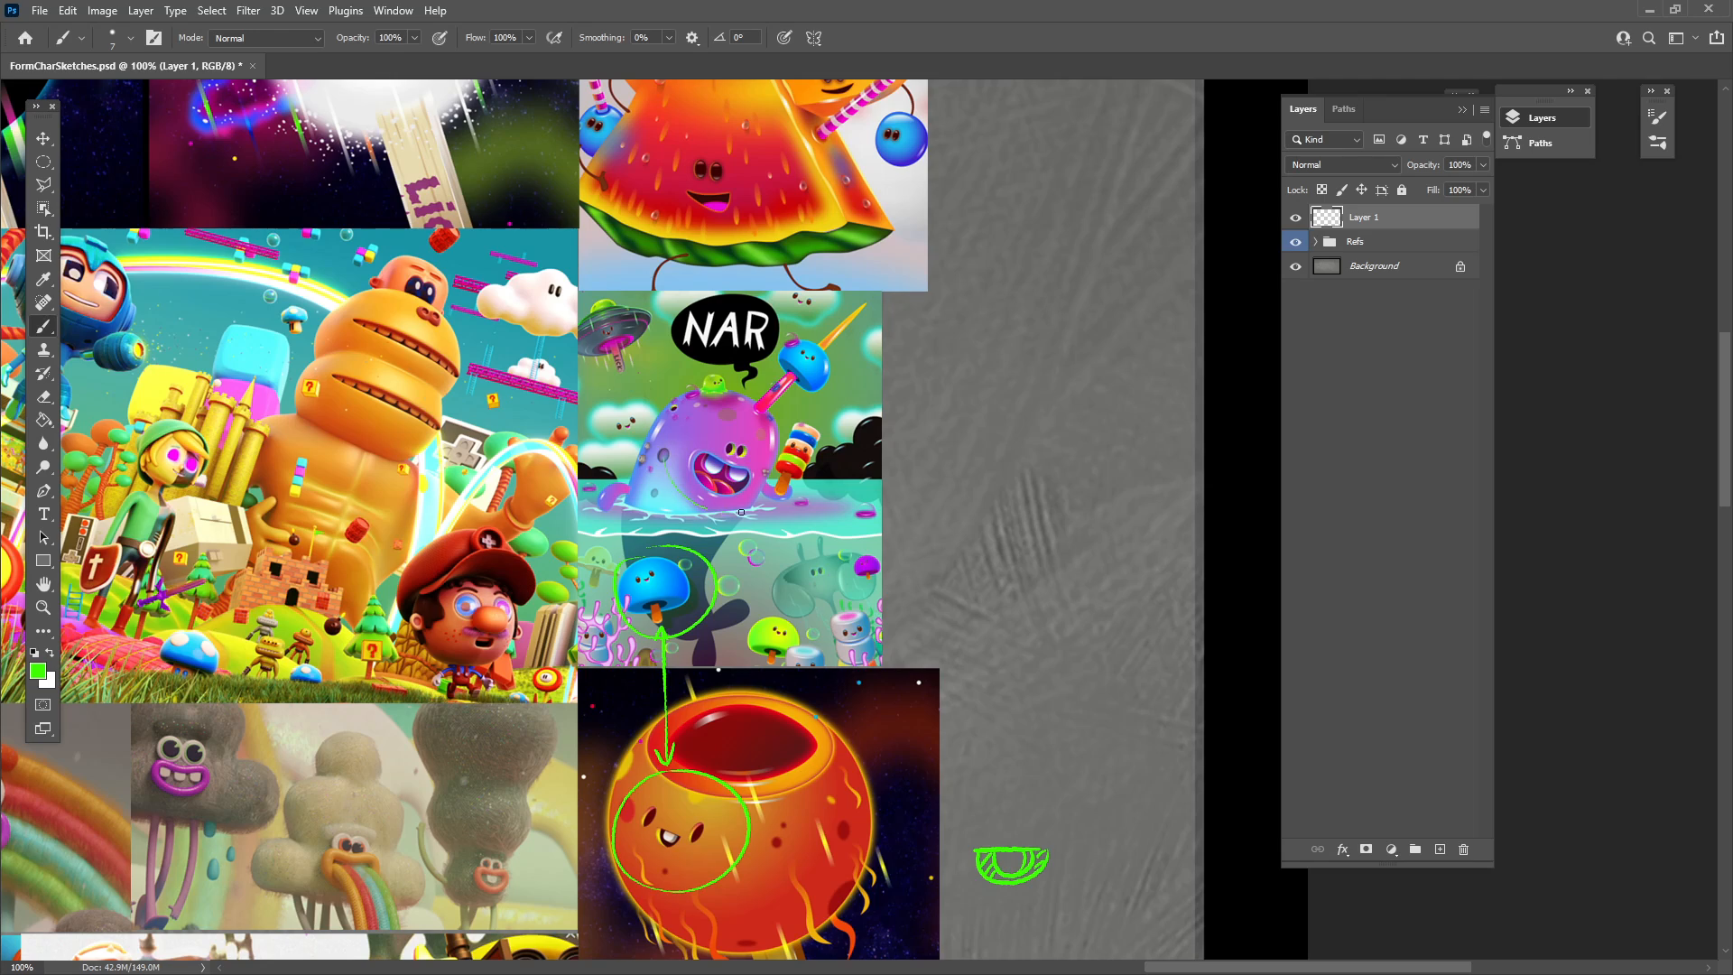
Circle the purple narwhal's face and sketch its two oval eyes and wide grin with two rounded teeth in the blank area beside it.
drag(741, 512, 659, 443)
drag(995, 462, 1070, 475)
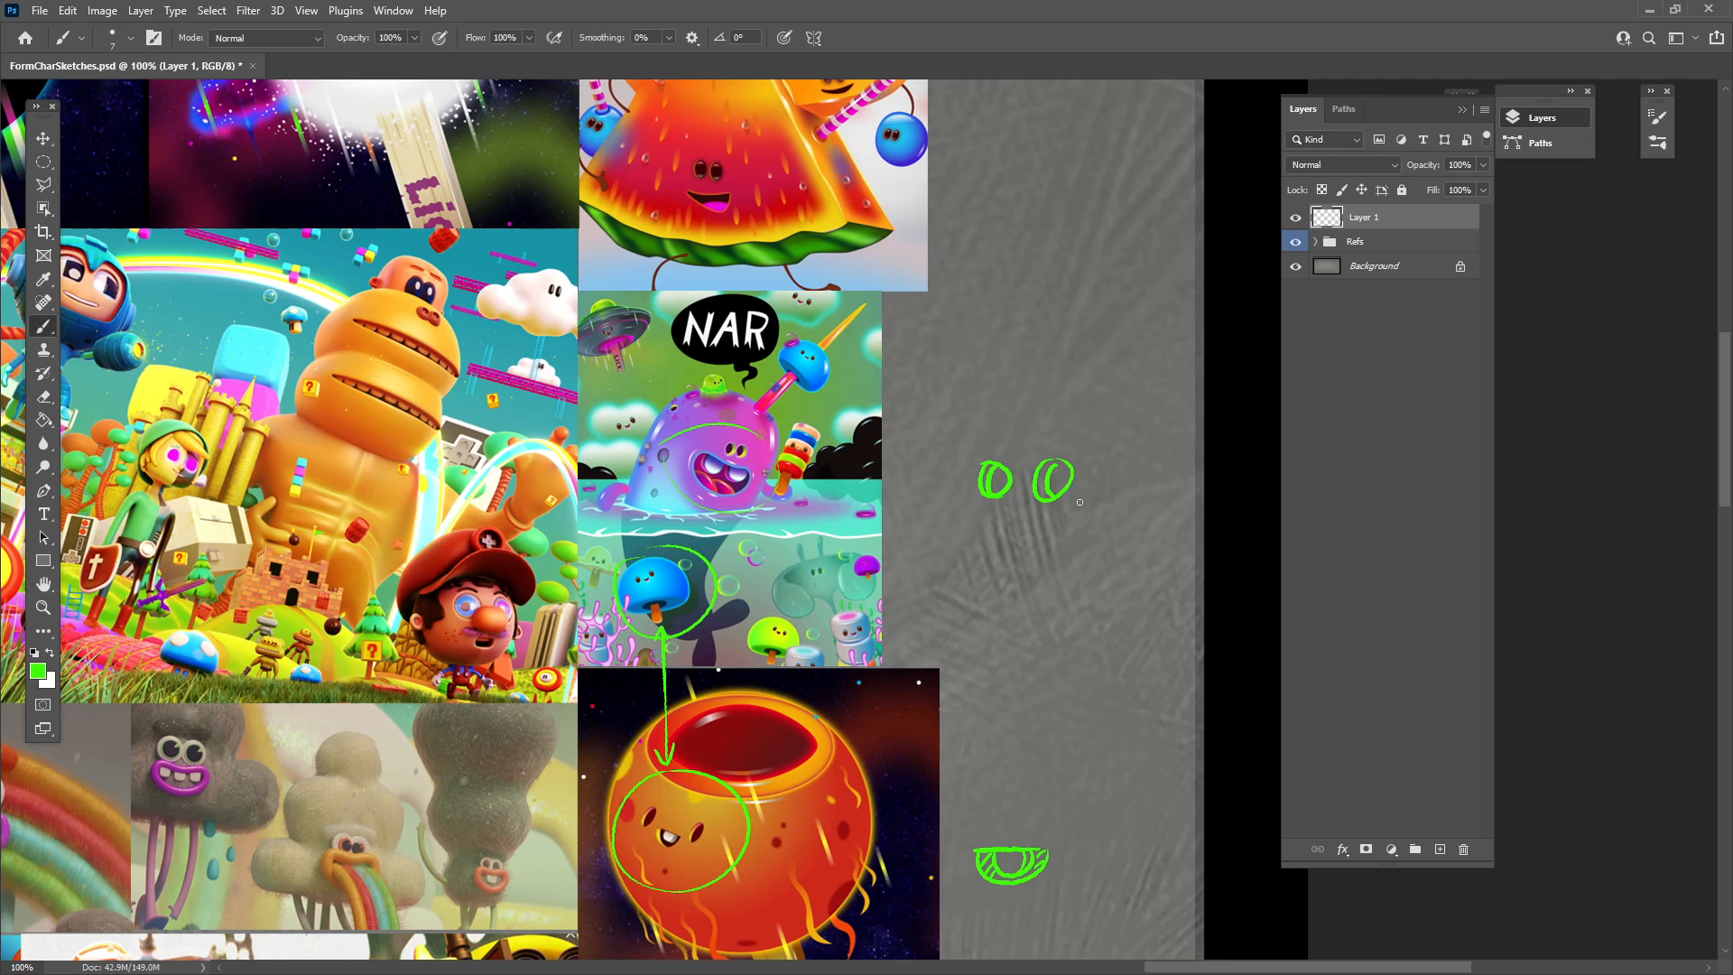
mouse_move(923, 507)
mouse_down()
mouse_move(1018, 521)
mouse_move(1152, 507)
mouse_move(898, 527)
mouse_move(889, 544)
mouse_move(1099, 597)
mouse_up()
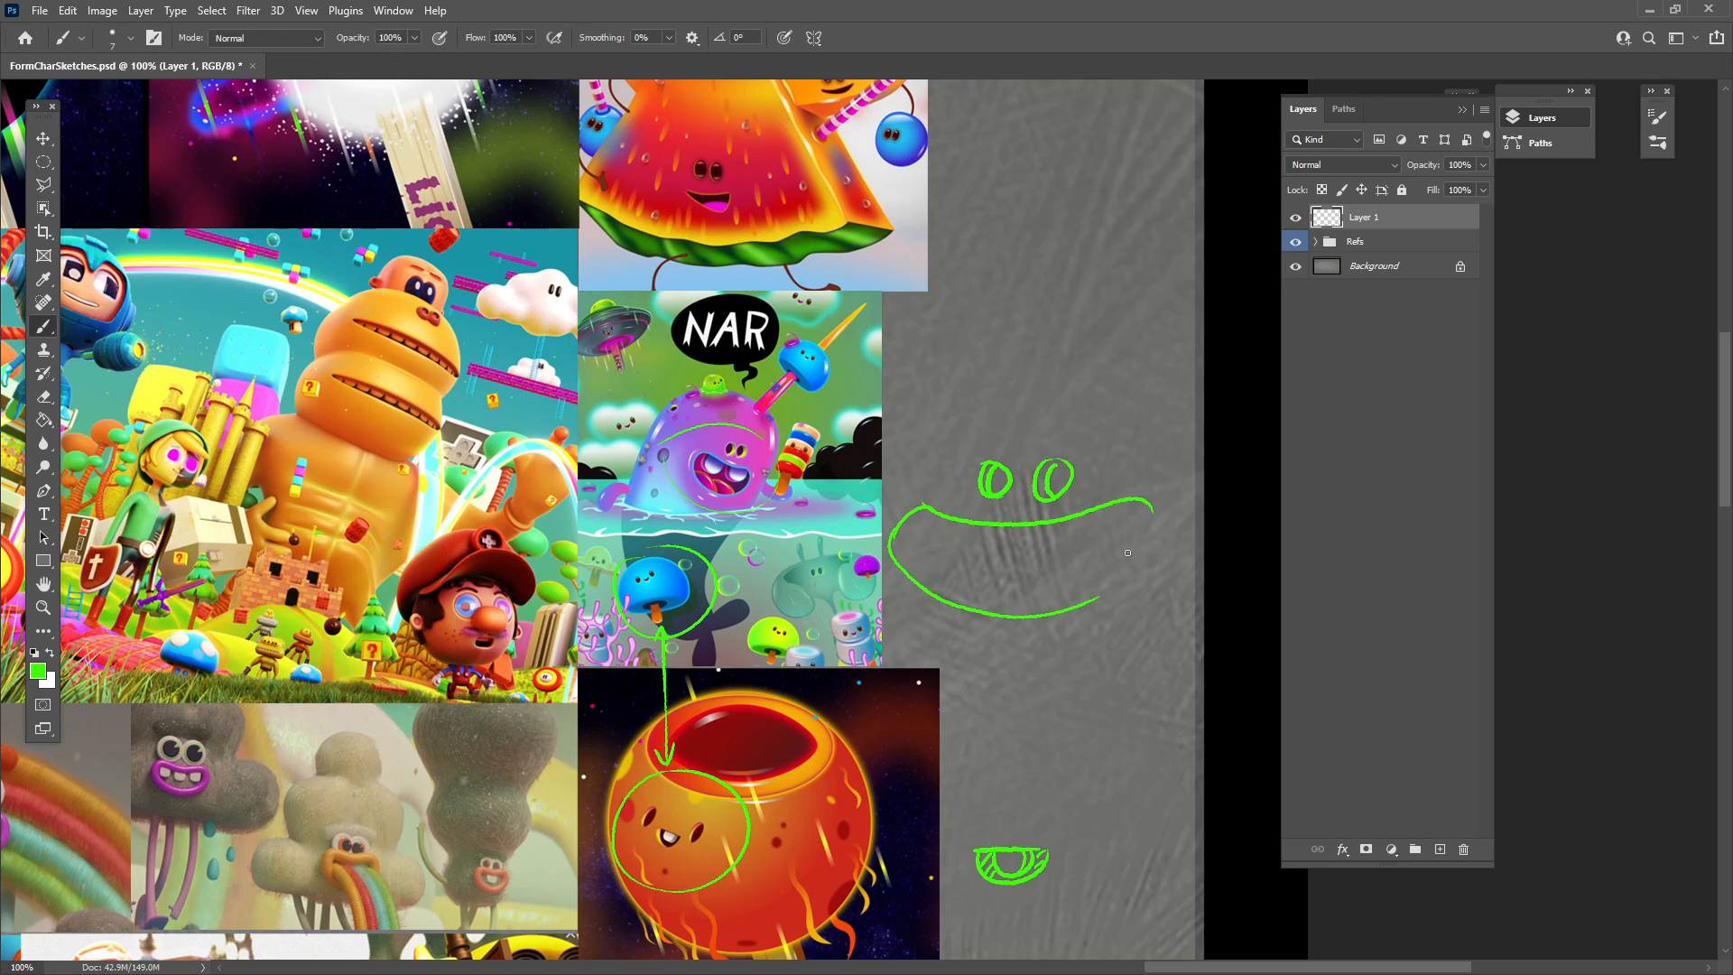
drag(1154, 521, 1094, 599)
drag(1118, 588, 1152, 513)
drag(906, 512, 923, 510)
mouse_move(965, 528)
mouse_down()
mouse_move(1075, 511)
mouse_move(1002, 550)
mouse_move(1078, 553)
mouse_move(1039, 560)
mouse_move(1065, 521)
mouse_up()
Sketch a simple face with two tall oval eyes and a small half-round mouth between the wide grin and the hatched mouth.
drag(966, 822, 955, 756)
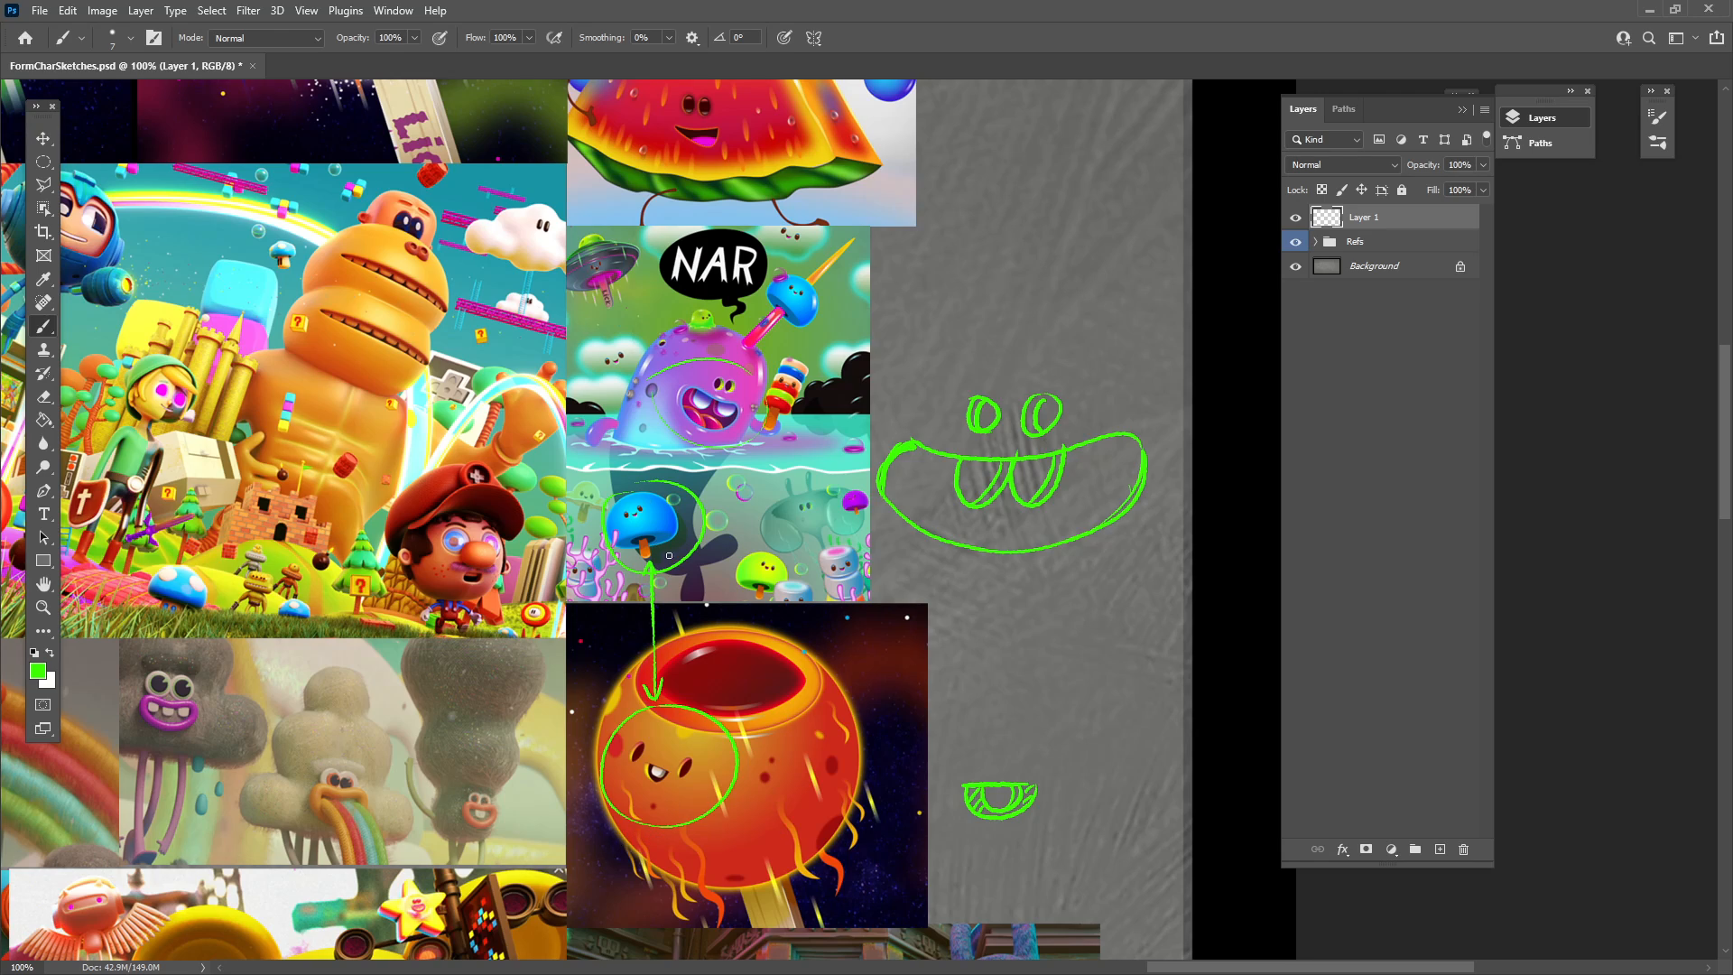
mouse_move(970, 632)
mouse_down()
mouse_move(980, 610)
mouse_move(986, 669)
mouse_move(1062, 625)
mouse_move(992, 663)
mouse_up()
key(ctrl+z)
mouse_move(1008, 658)
mouse_down()
mouse_move(1041, 658)
mouse_move(1016, 671)
mouse_move(1044, 751)
mouse_move(1023, 842)
mouse_move(998, 736)
mouse_up()
drag(996, 808, 1146, 573)
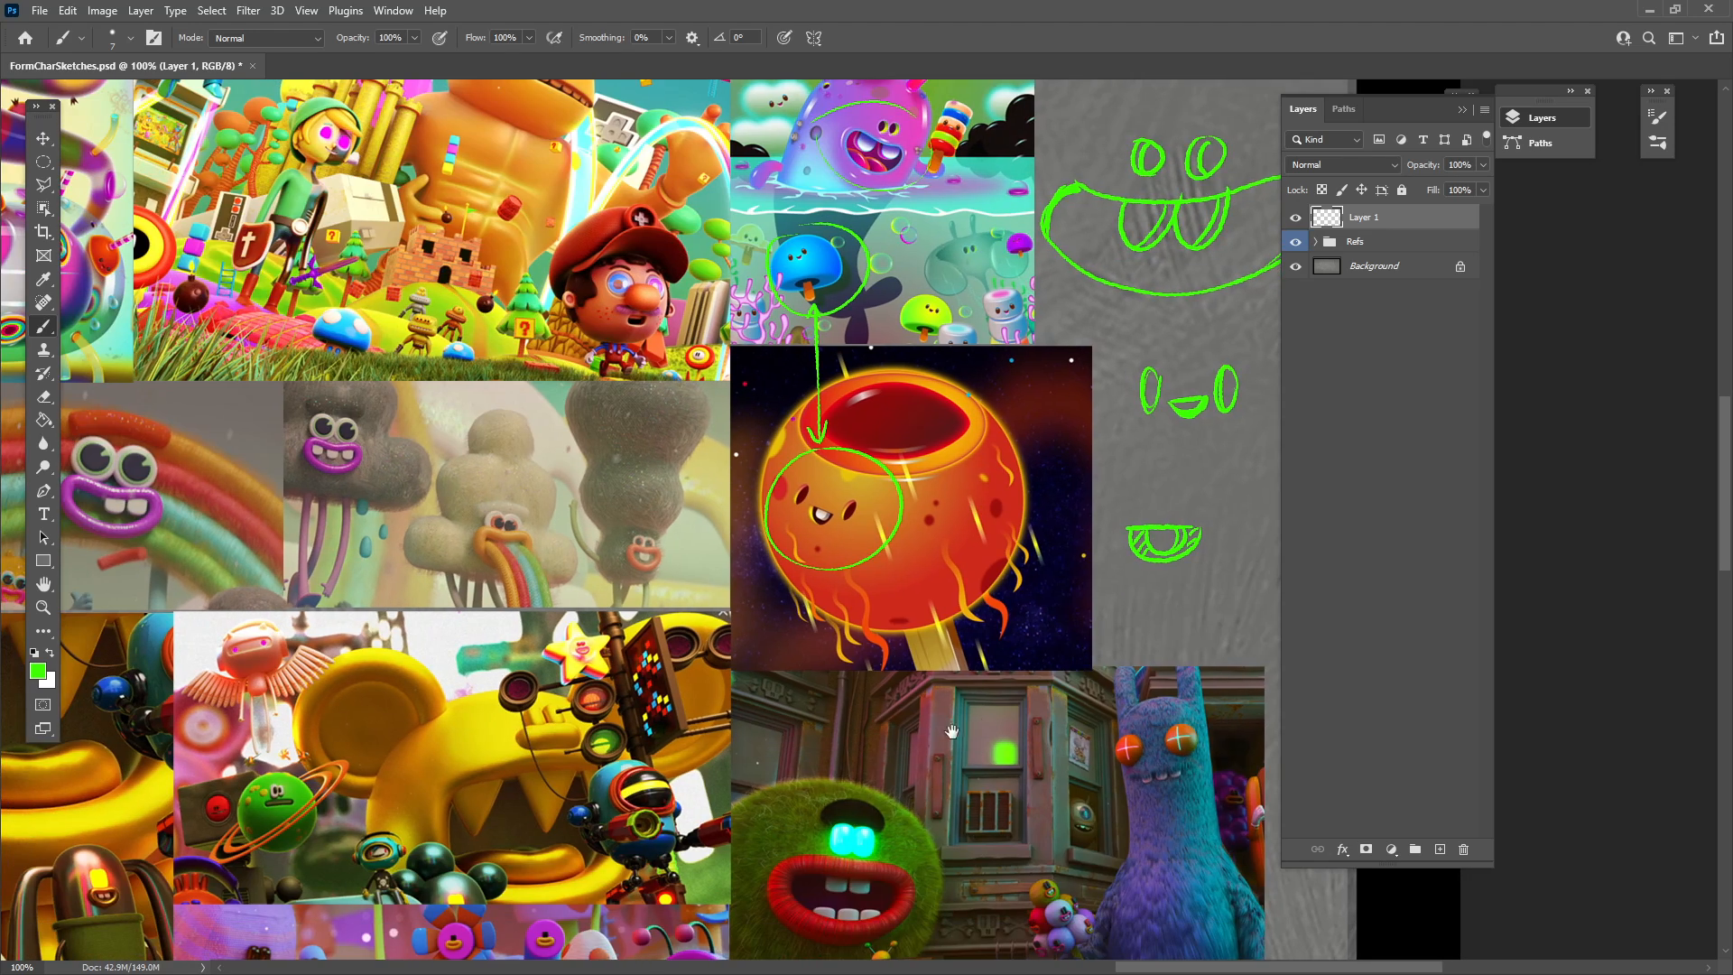
drag(929, 793, 1160, 789)
drag(632, 623, 745, 631)
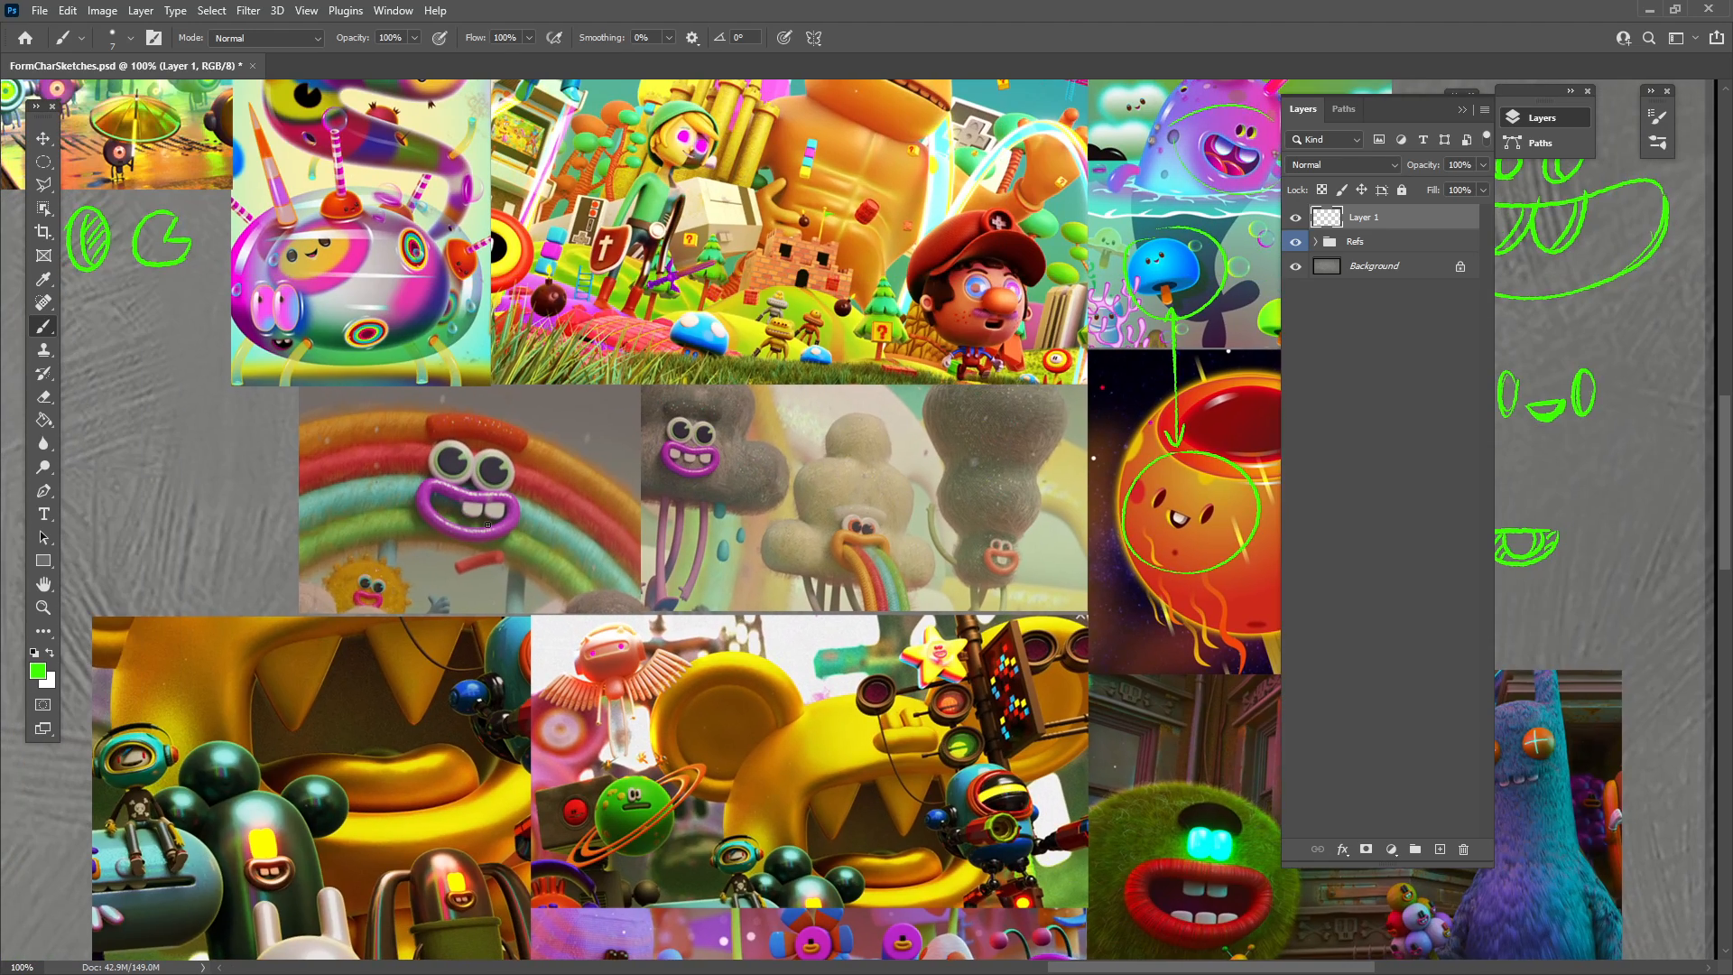
Circle the teeth of the rainbow character and an ear of the pale rabbit-eared robot.
drag(450, 517, 460, 498)
drag(772, 862, 784, 835)
mouse_move(742, 922)
mouse_down()
mouse_move(788, 835)
mouse_move(847, 778)
mouse_up()
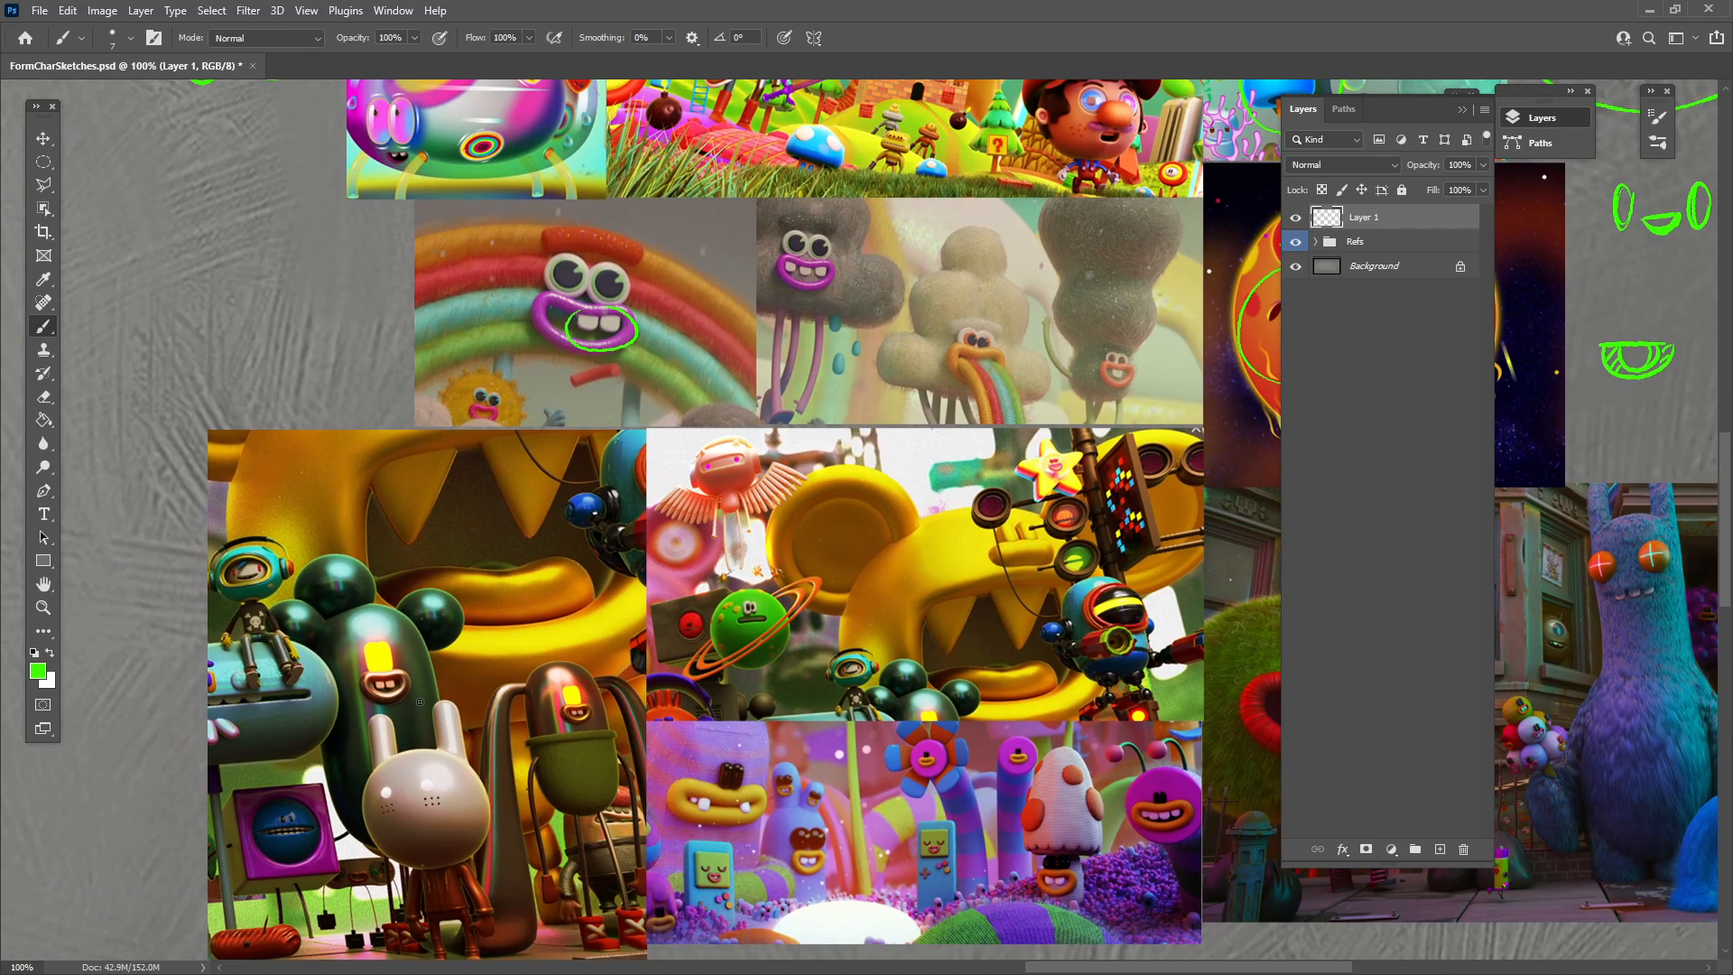
drag(419, 702, 424, 699)
drag(607, 938, 668, 812)
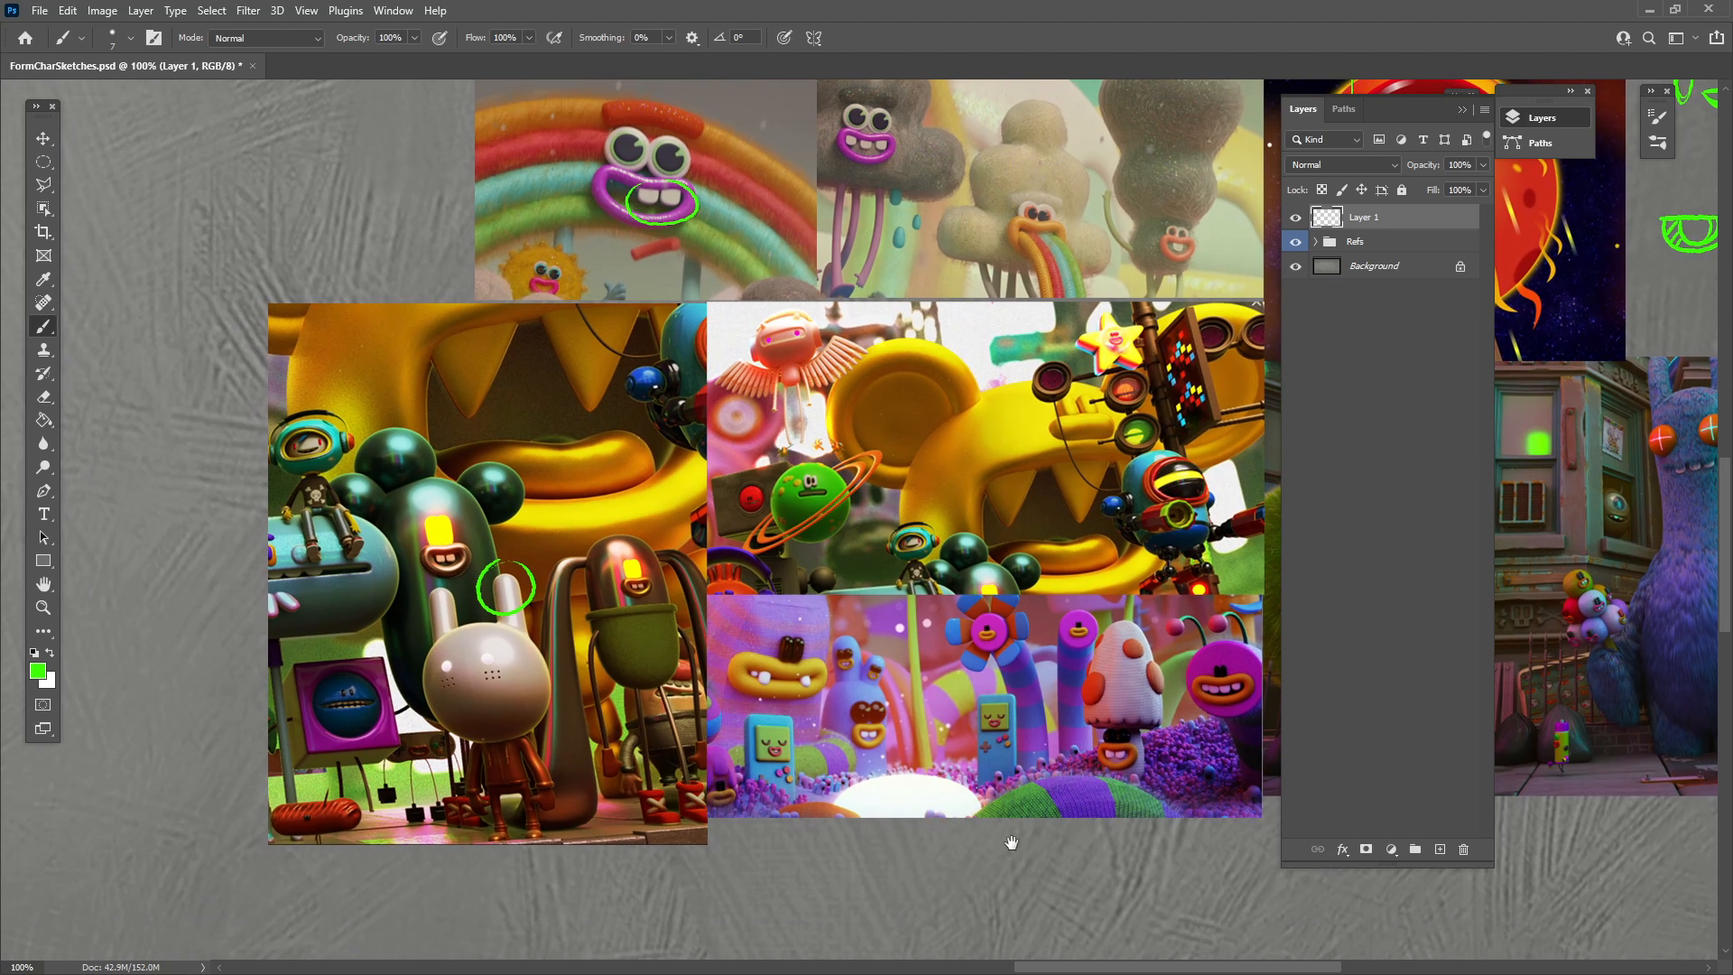
Handwrite the note "Fairly real mats." in the blank area beneath the purple character scene.
scroll(1006, 840, right, 5)
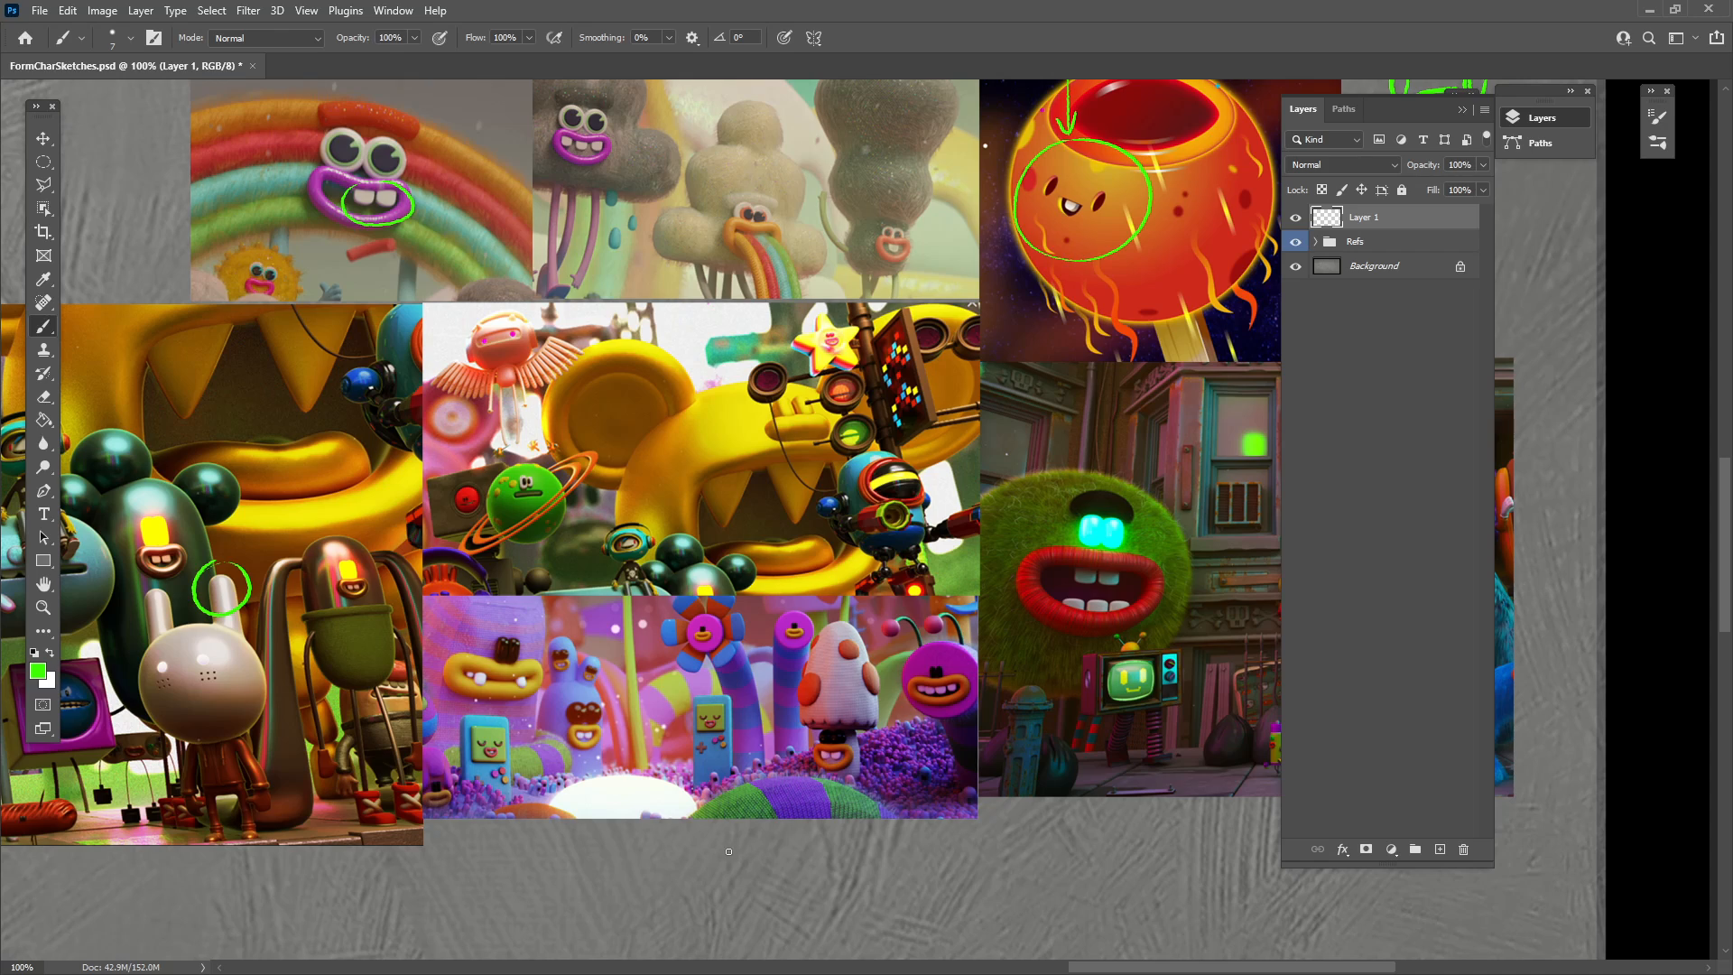
mouse_move(713, 844)
mouse_down()
mouse_move(786, 839)
mouse_move(791, 883)
mouse_move(821, 856)
mouse_move(839, 870)
mouse_up()
key(ctrl+z)
drag(851, 857, 856, 870)
mouse_move(862, 843)
mouse_down()
mouse_move(864, 873)
mouse_move(903, 854)
mouse_move(946, 868)
mouse_up()
drag(939, 853, 955, 868)
click(971, 869)
Circle the lower edge of the green furry monster and draw an arrow to it from the materials note.
mouse_move(1149, 867)
mouse_down()
mouse_move(1003, 844)
mouse_move(1060, 844)
mouse_move(930, 856)
mouse_move(1166, 802)
mouse_move(943, 854)
mouse_up()
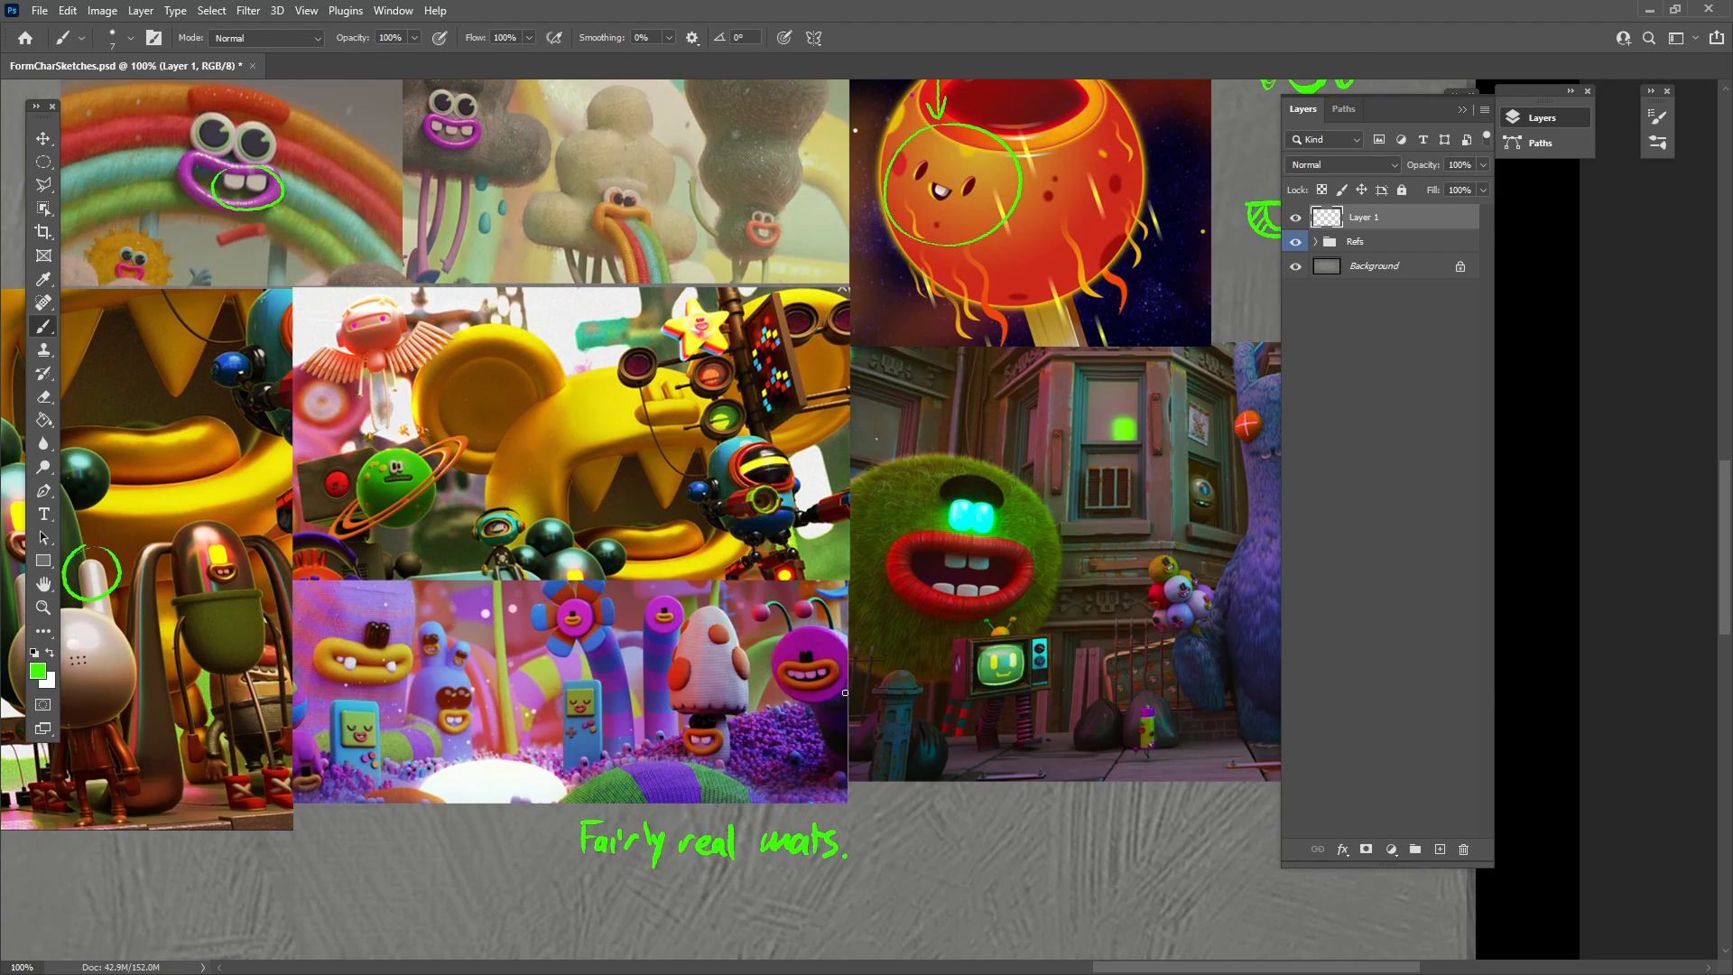
drag(854, 631, 859, 629)
mouse_move(856, 811)
mouse_down()
mouse_move(886, 757)
mouse_move(889, 684)
mouse_up()
mouse_move(880, 700)
mouse_down()
mouse_move(889, 683)
mouse_move(908, 697)
mouse_up()
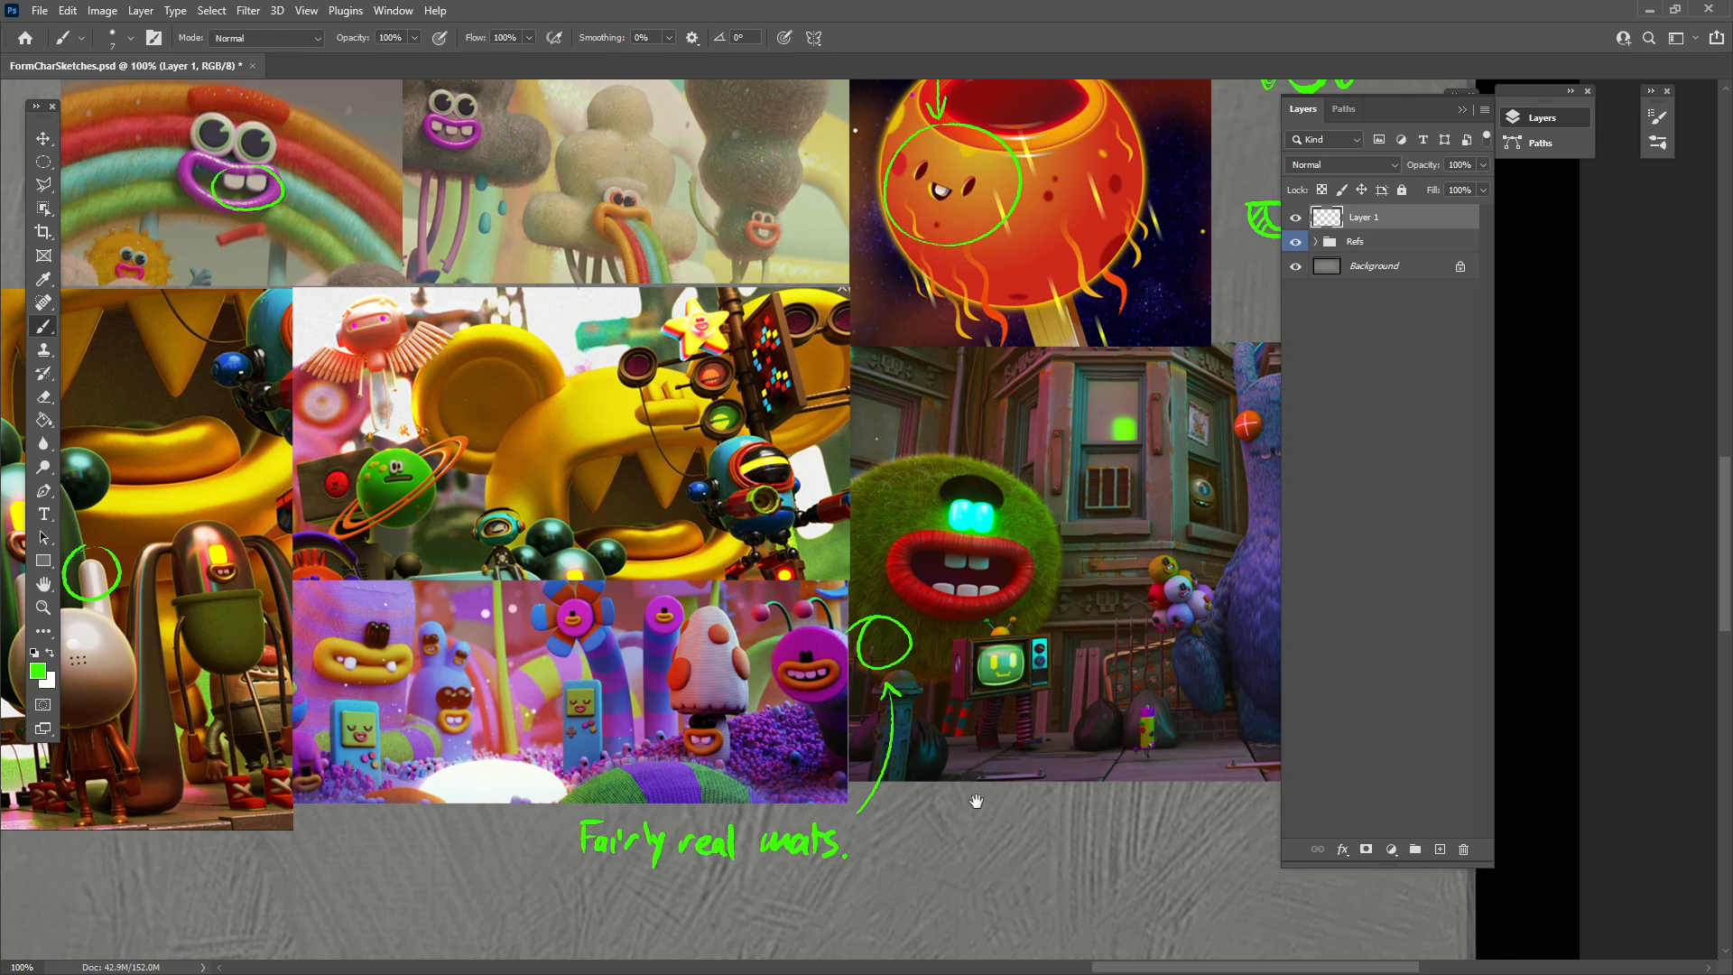
drag(976, 801, 1008, 886)
drag(640, 890, 724, 853)
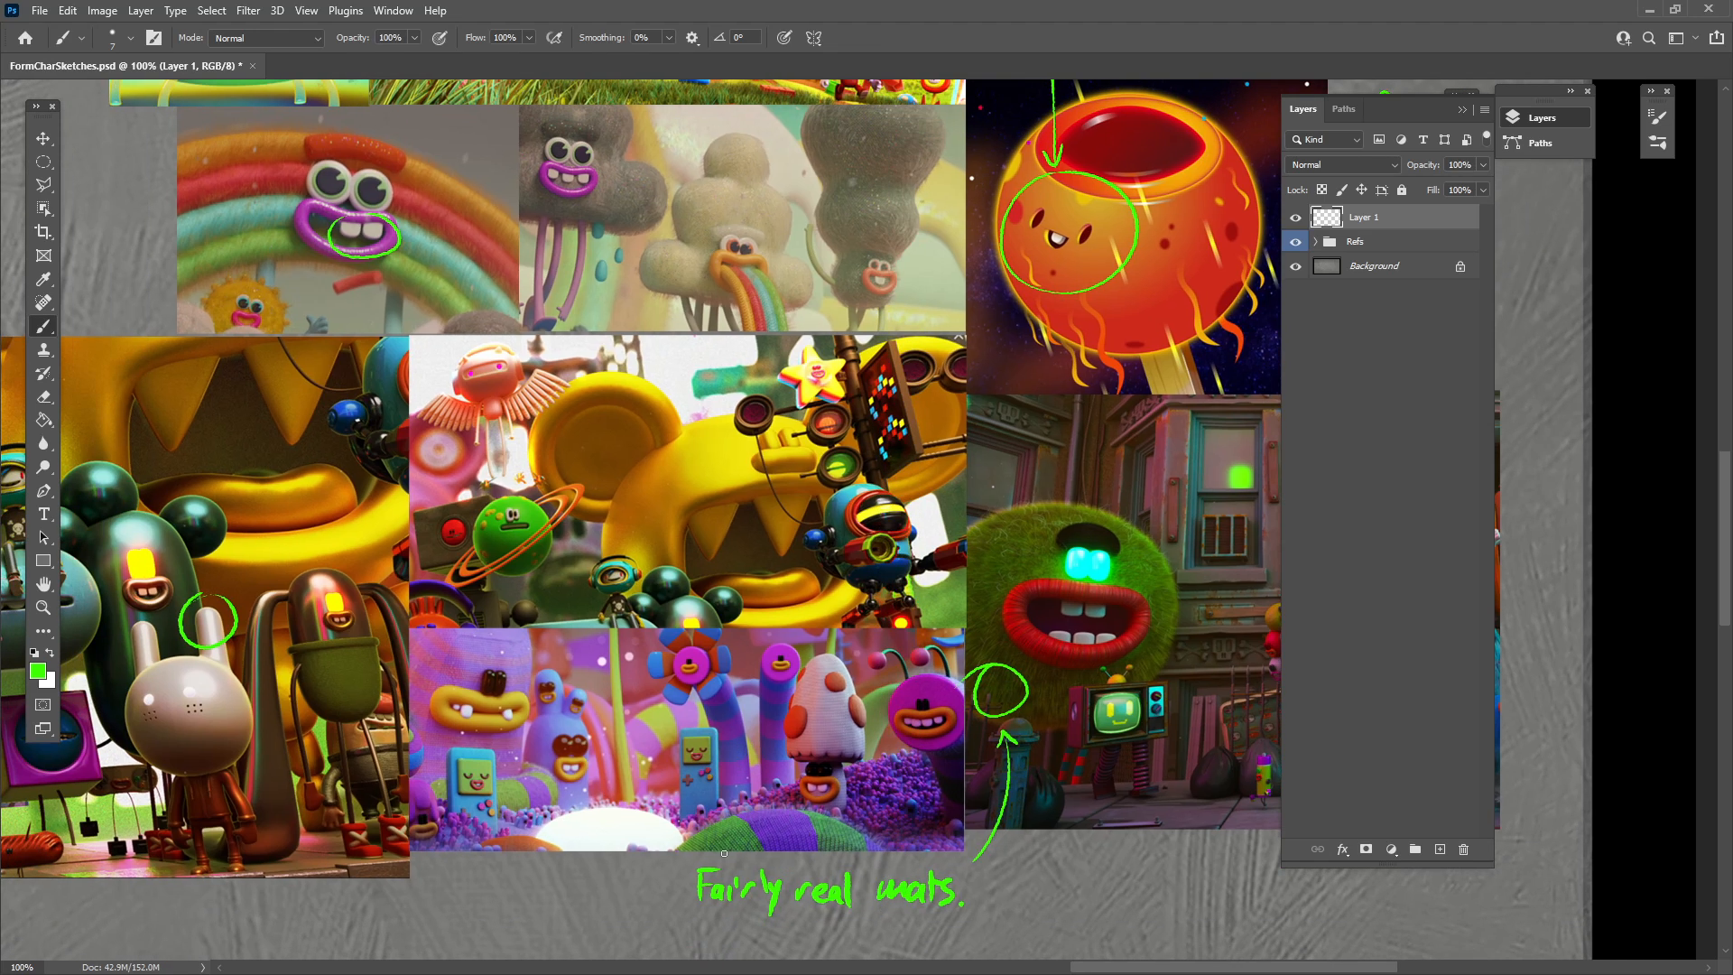
Circle part of the rainbow and the dark cloud, link them with a line, and label them "mats." beside the rainbow.
drag(869, 697, 910, 847)
drag(849, 569, 883, 773)
drag(963, 582, 964, 668)
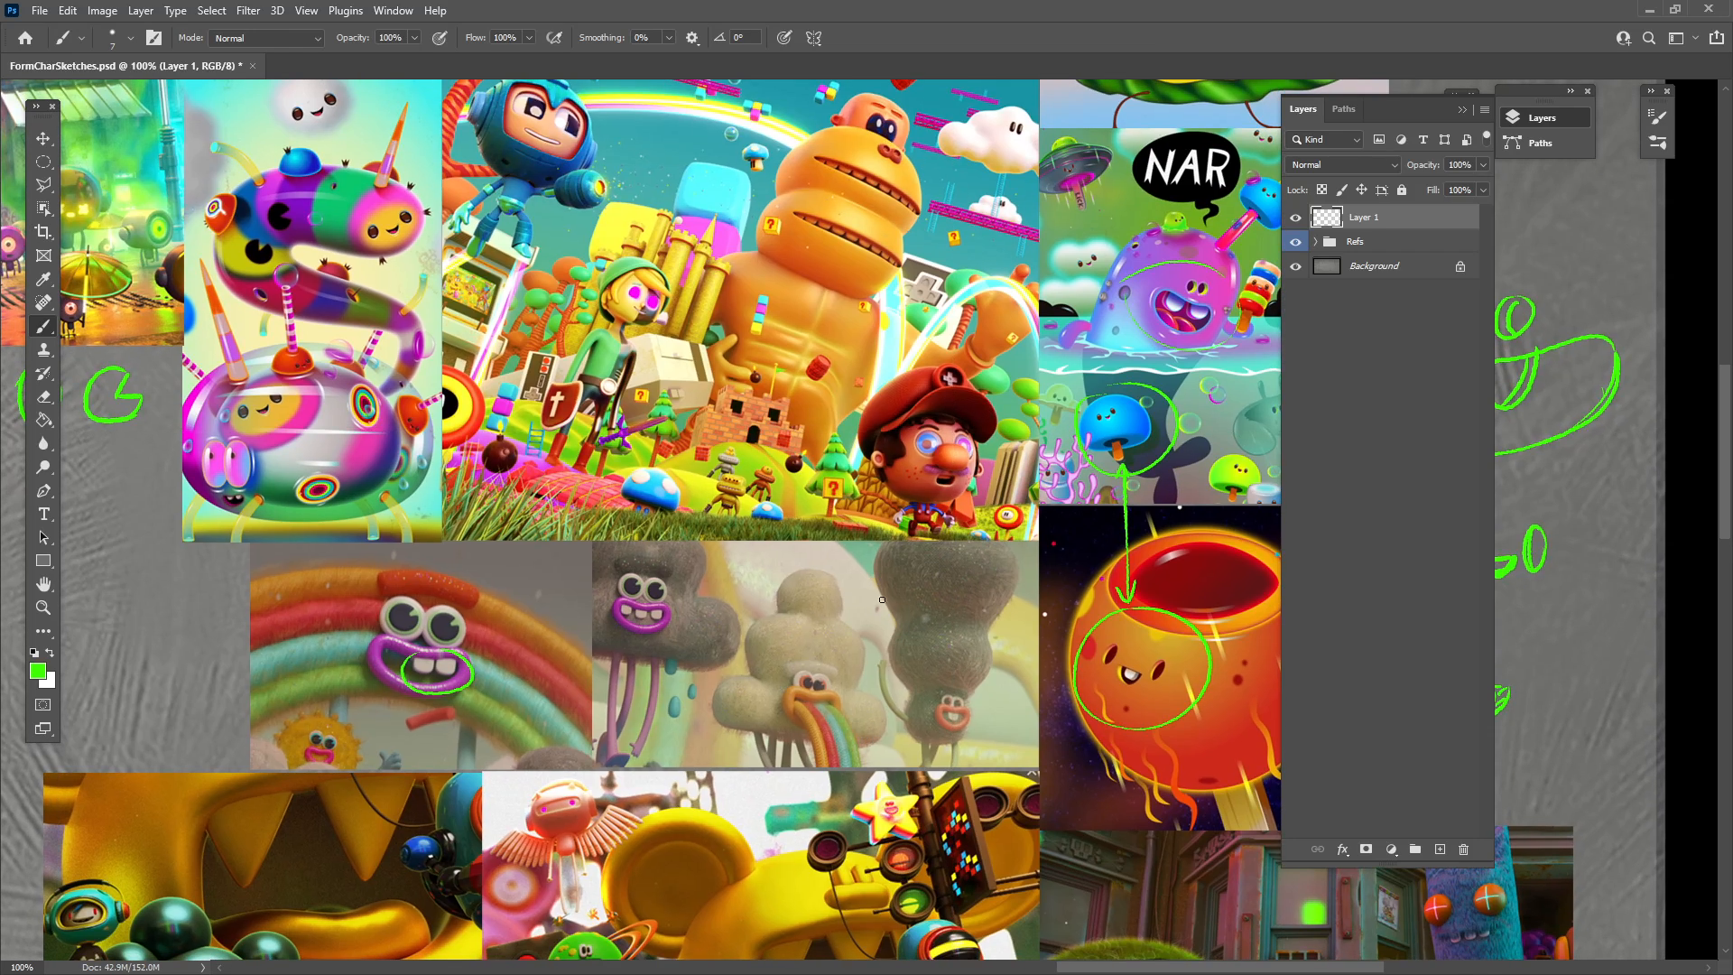
drag(679, 552, 722, 547)
mouse_move(632, 596)
mouse_down()
mouse_move(888, 634)
mouse_move(549, 593)
mouse_move(930, 607)
mouse_up()
mouse_move(504, 623)
mouse_down()
mouse_move(428, 631)
mouse_move(385, 664)
mouse_move(411, 672)
mouse_up()
click(442, 668)
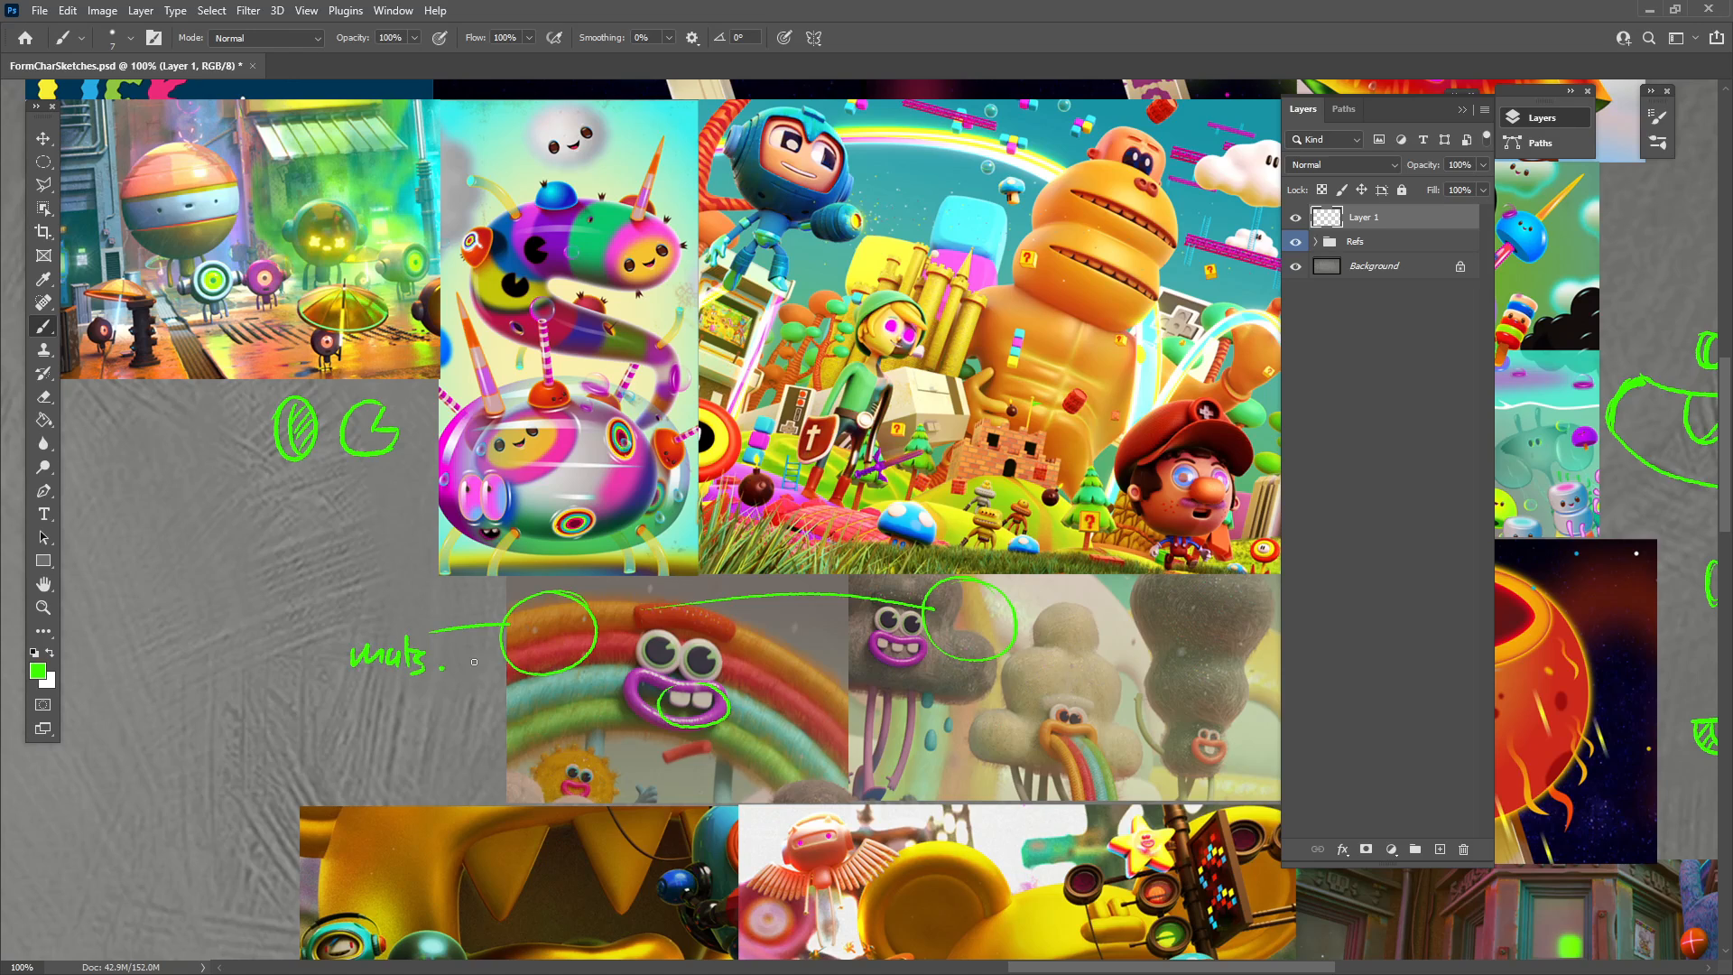
Rename Layer 1 as "notes".
drag(938, 723, 923, 781)
key(ctrl+minus)
key(ctrl+minus)
key(ctrl+minus)
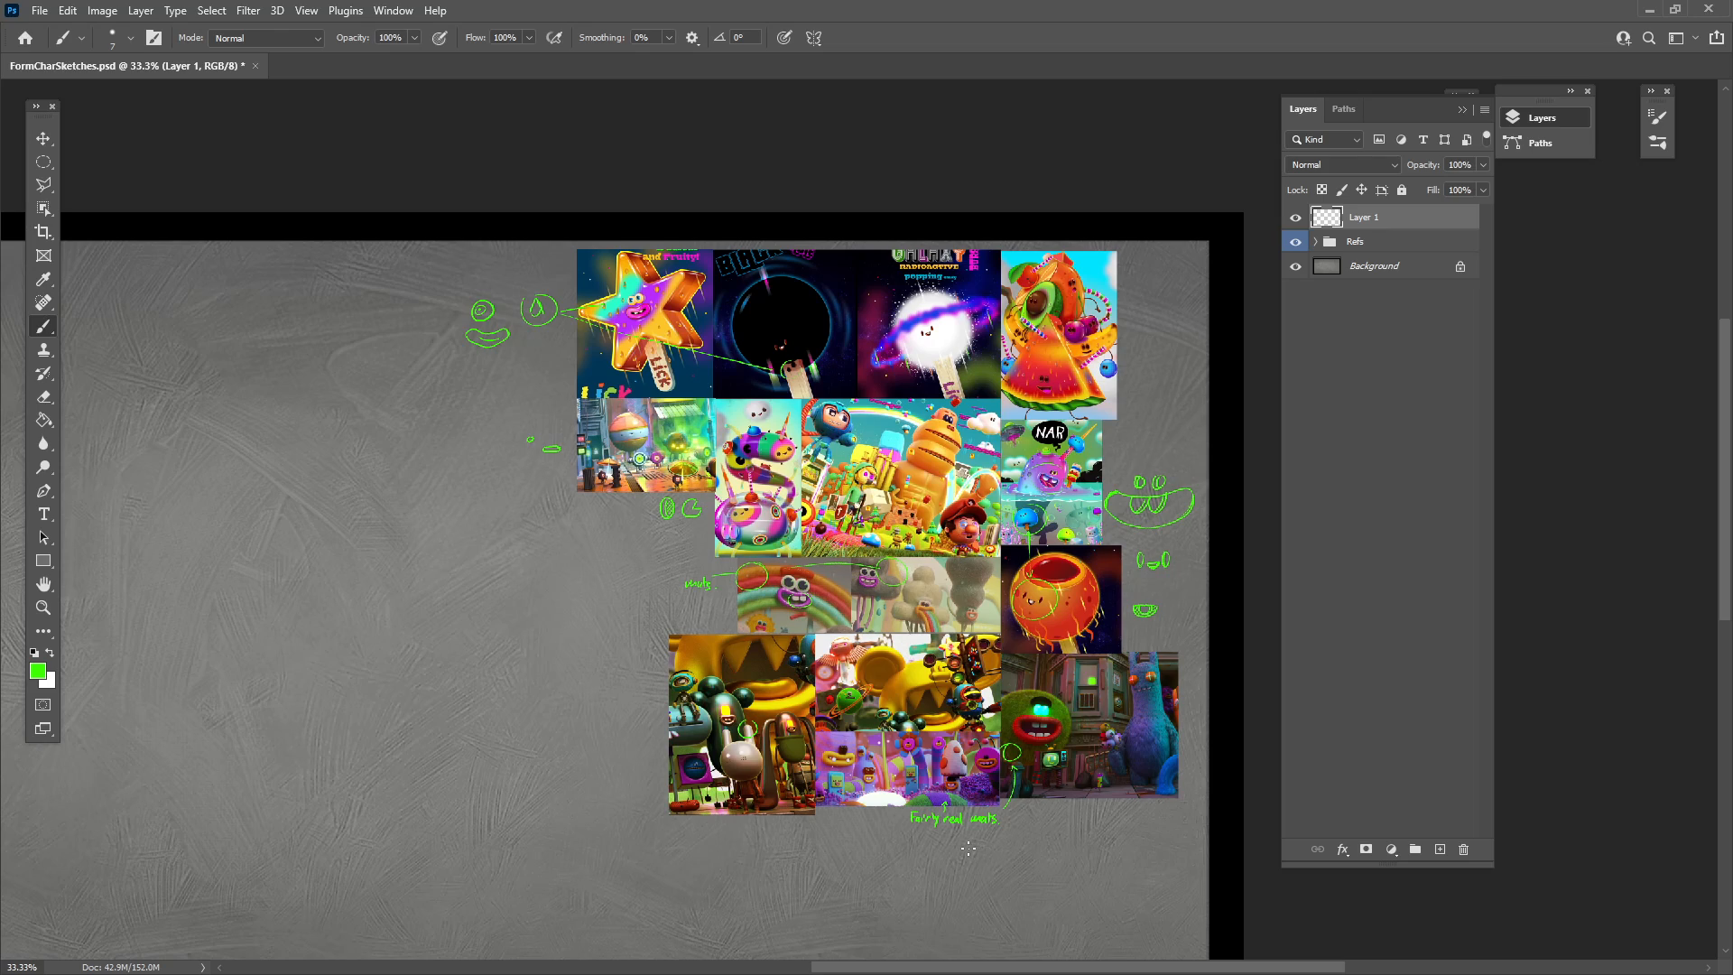
double_click(1364, 217)
text(notes)
key(Return)
Handwrite a subject list beside the references: Robots, Food/, popsicles, suckers, fruit, planets, monsters.
key(ctrl+plus)
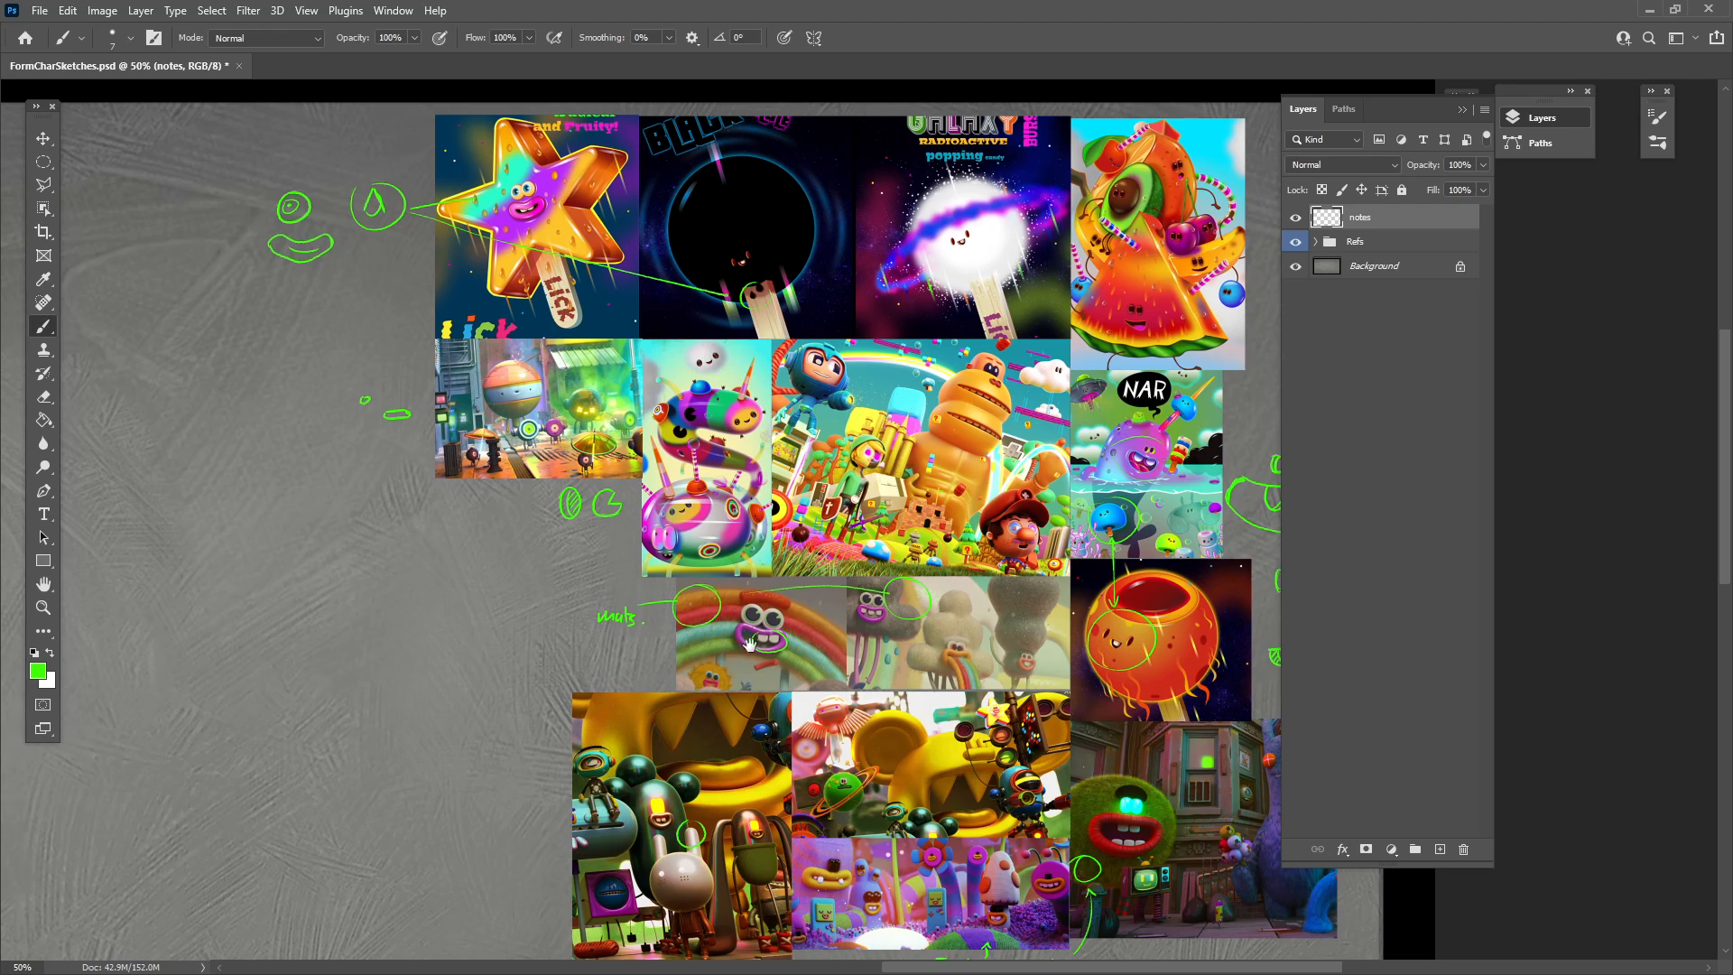
drag(1013, 642, 1142, 665)
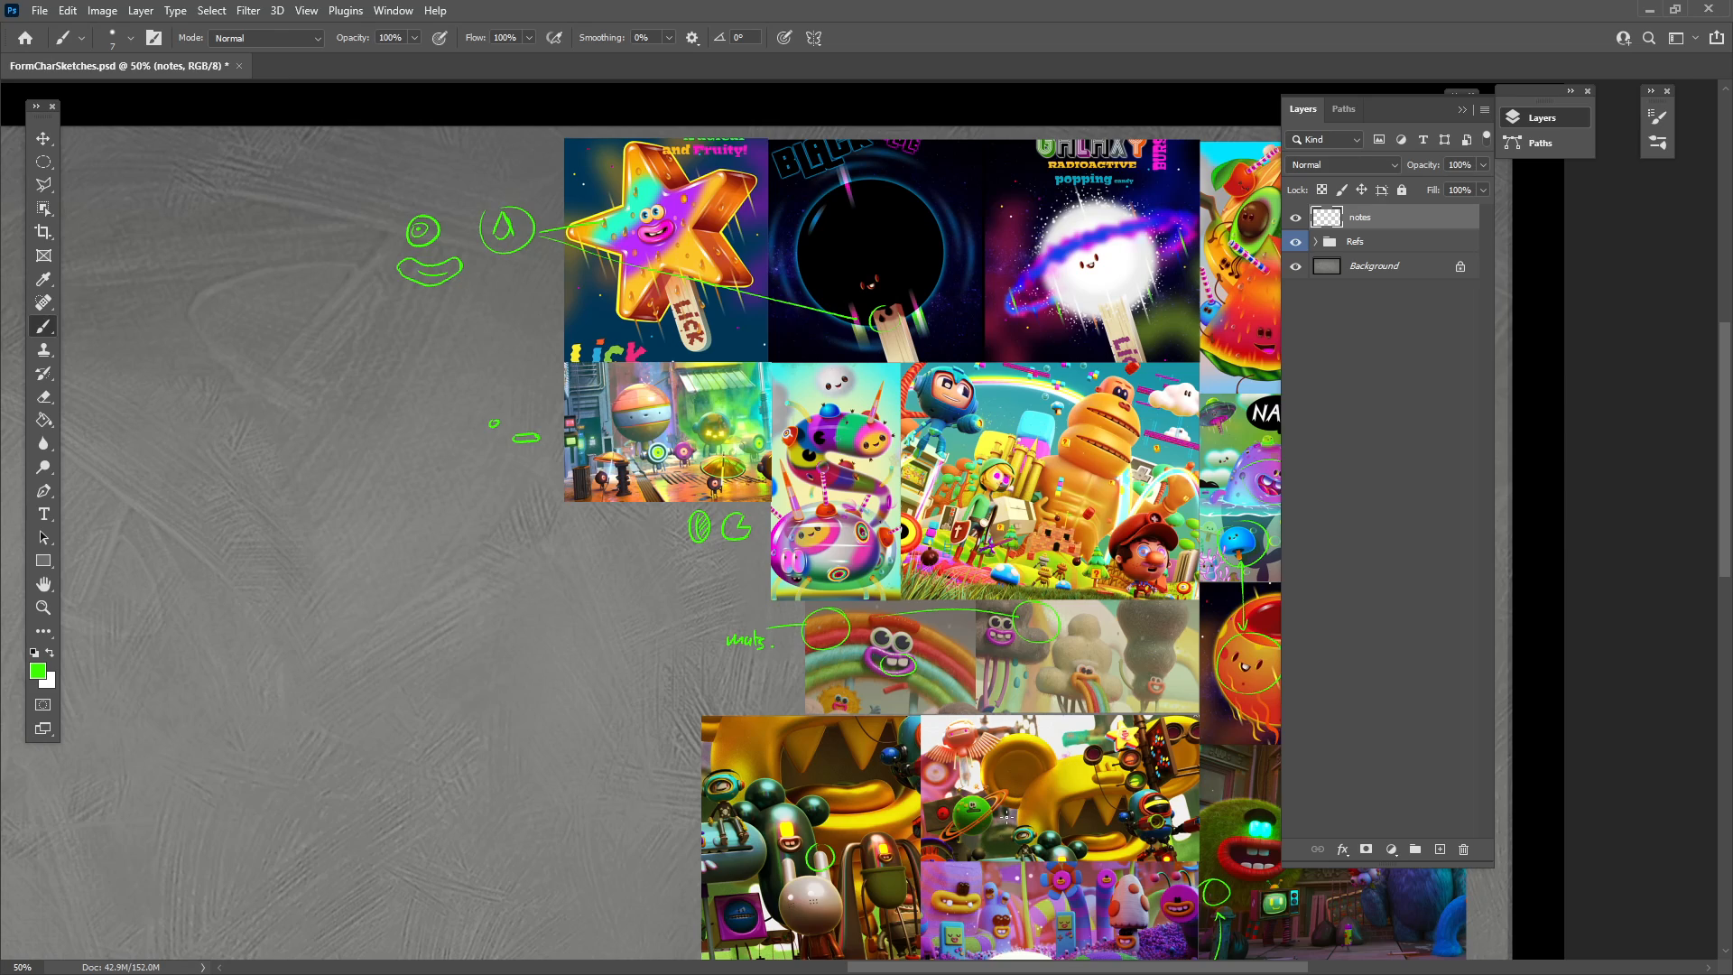
drag(819, 802, 964, 819)
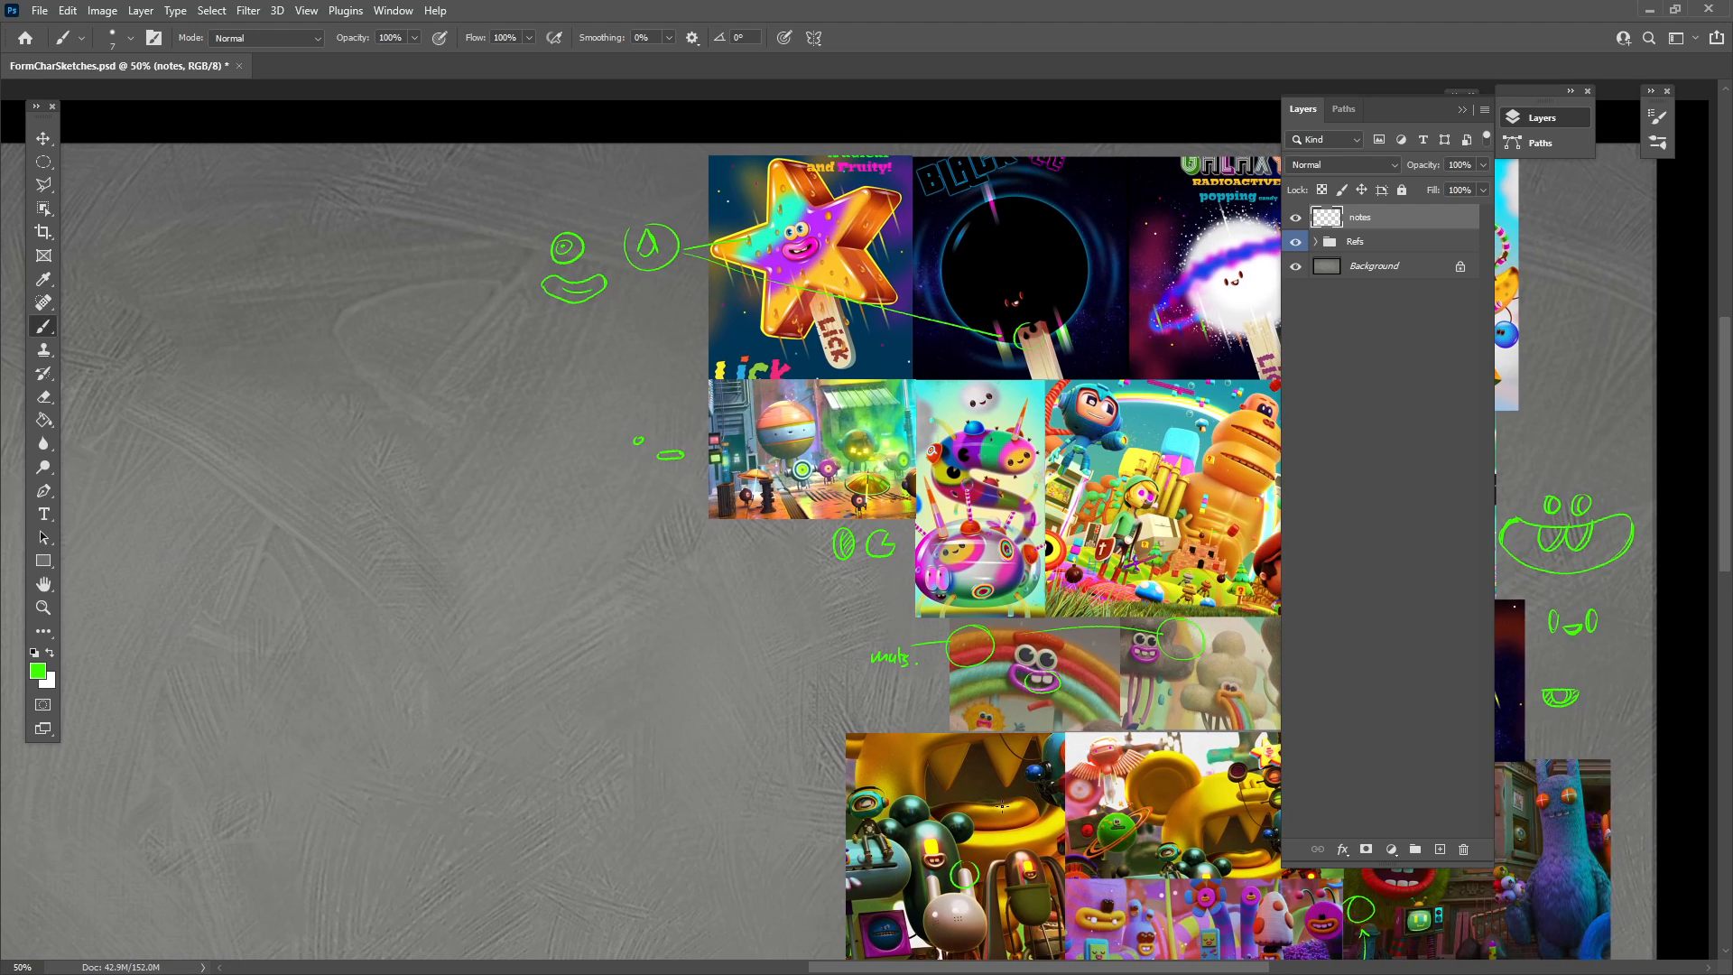
drag(1002, 804, 774, 755)
drag(1082, 899, 1031, 799)
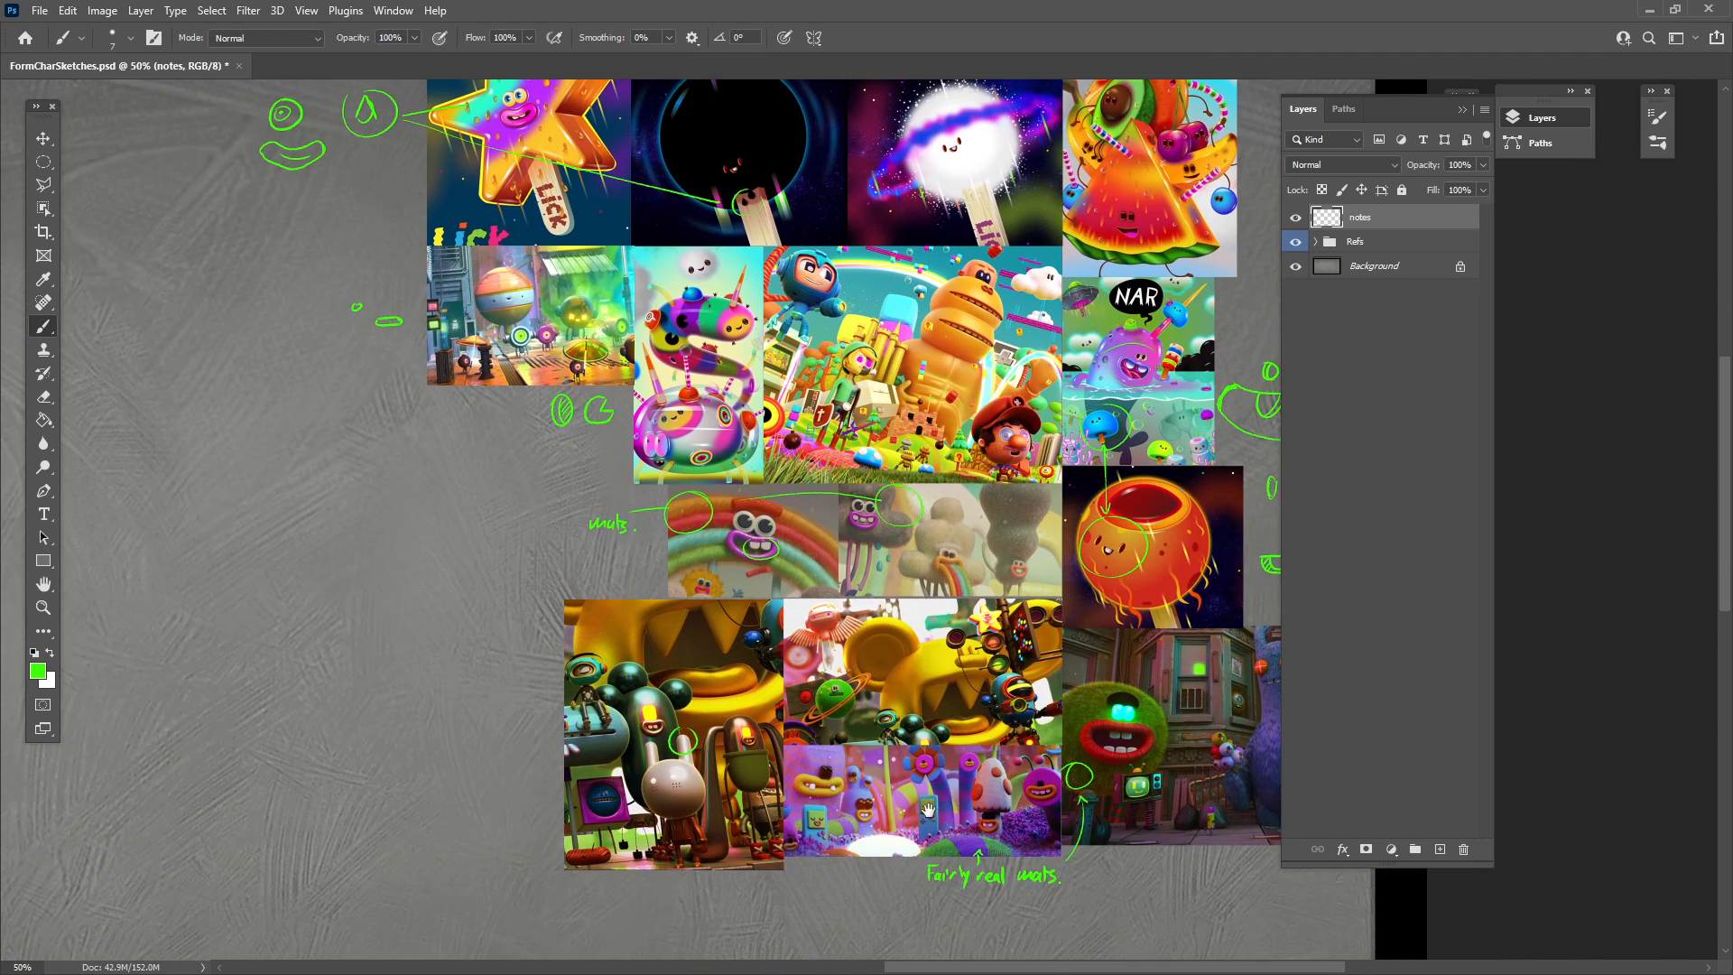
drag(928, 810, 989, 817)
mouse_move(459, 472)
mouse_down()
mouse_move(487, 492)
mouse_move(526, 480)
mouse_move(520, 495)
mouse_up()
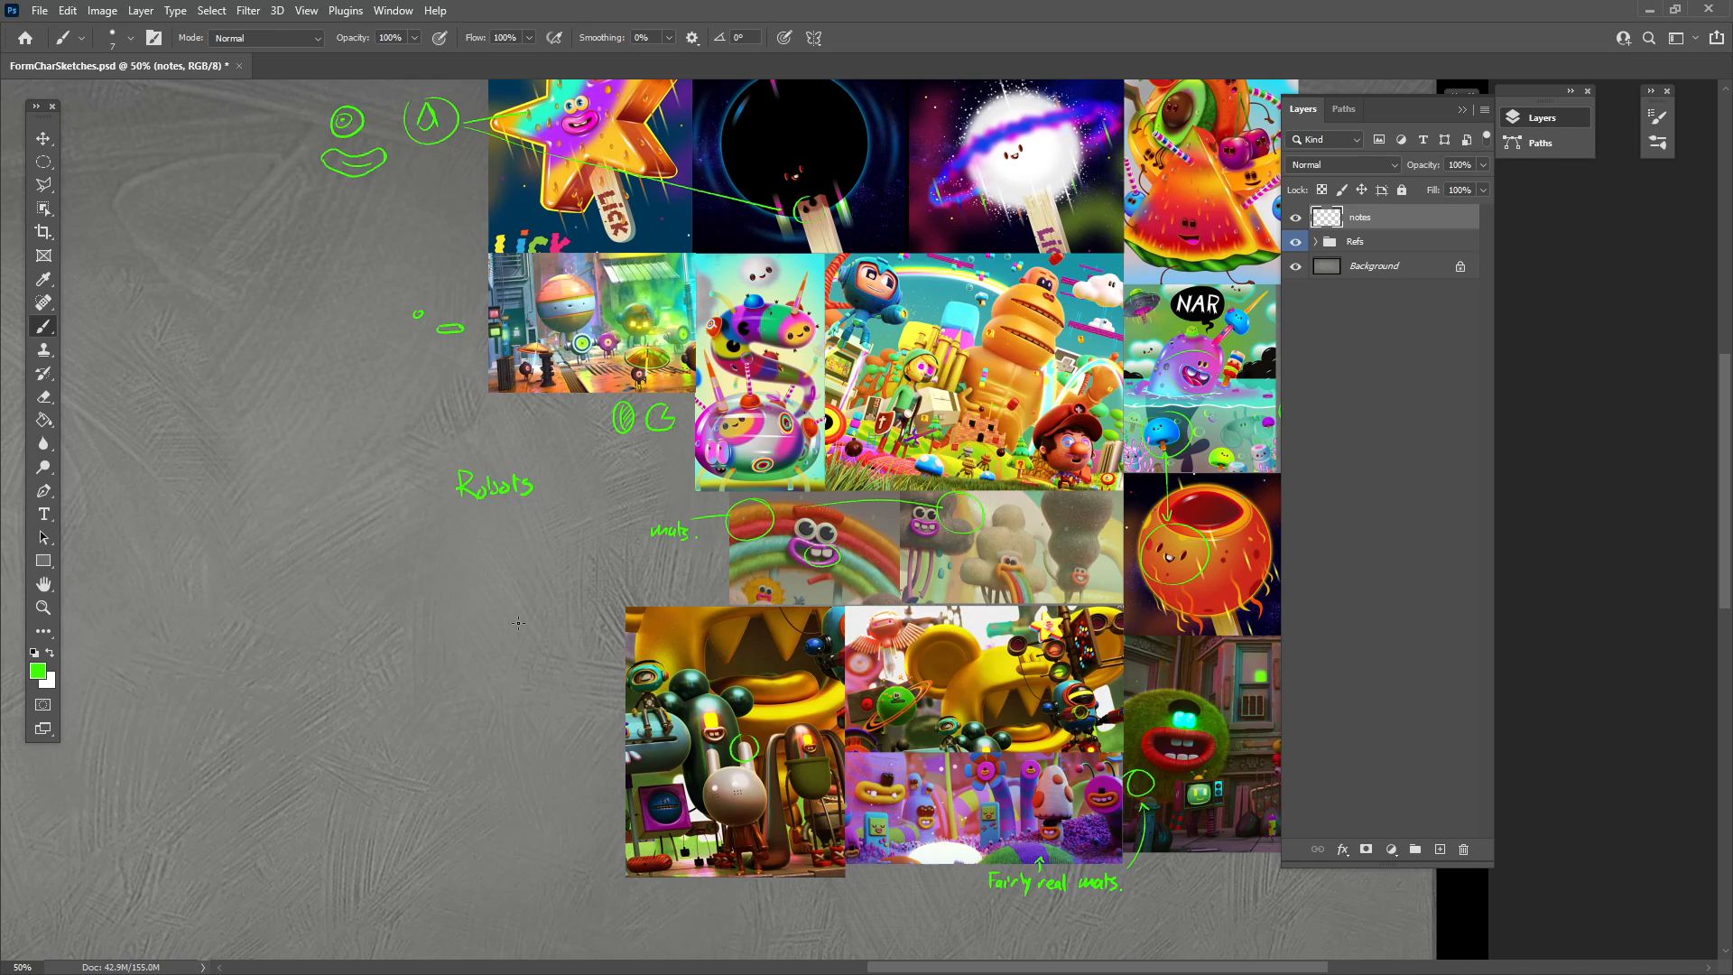
mouse_move(464, 522)
mouse_down()
mouse_move(515, 526)
mouse_move(484, 543)
mouse_move(558, 544)
mouse_move(490, 568)
mouse_move(557, 567)
mouse_move(487, 597)
mouse_move(492, 580)
mouse_move(520, 586)
mouse_up()
mouse_move(494, 603)
mouse_down()
mouse_move(542, 603)
mouse_move(503, 637)
mouse_move(584, 627)
mouse_up()
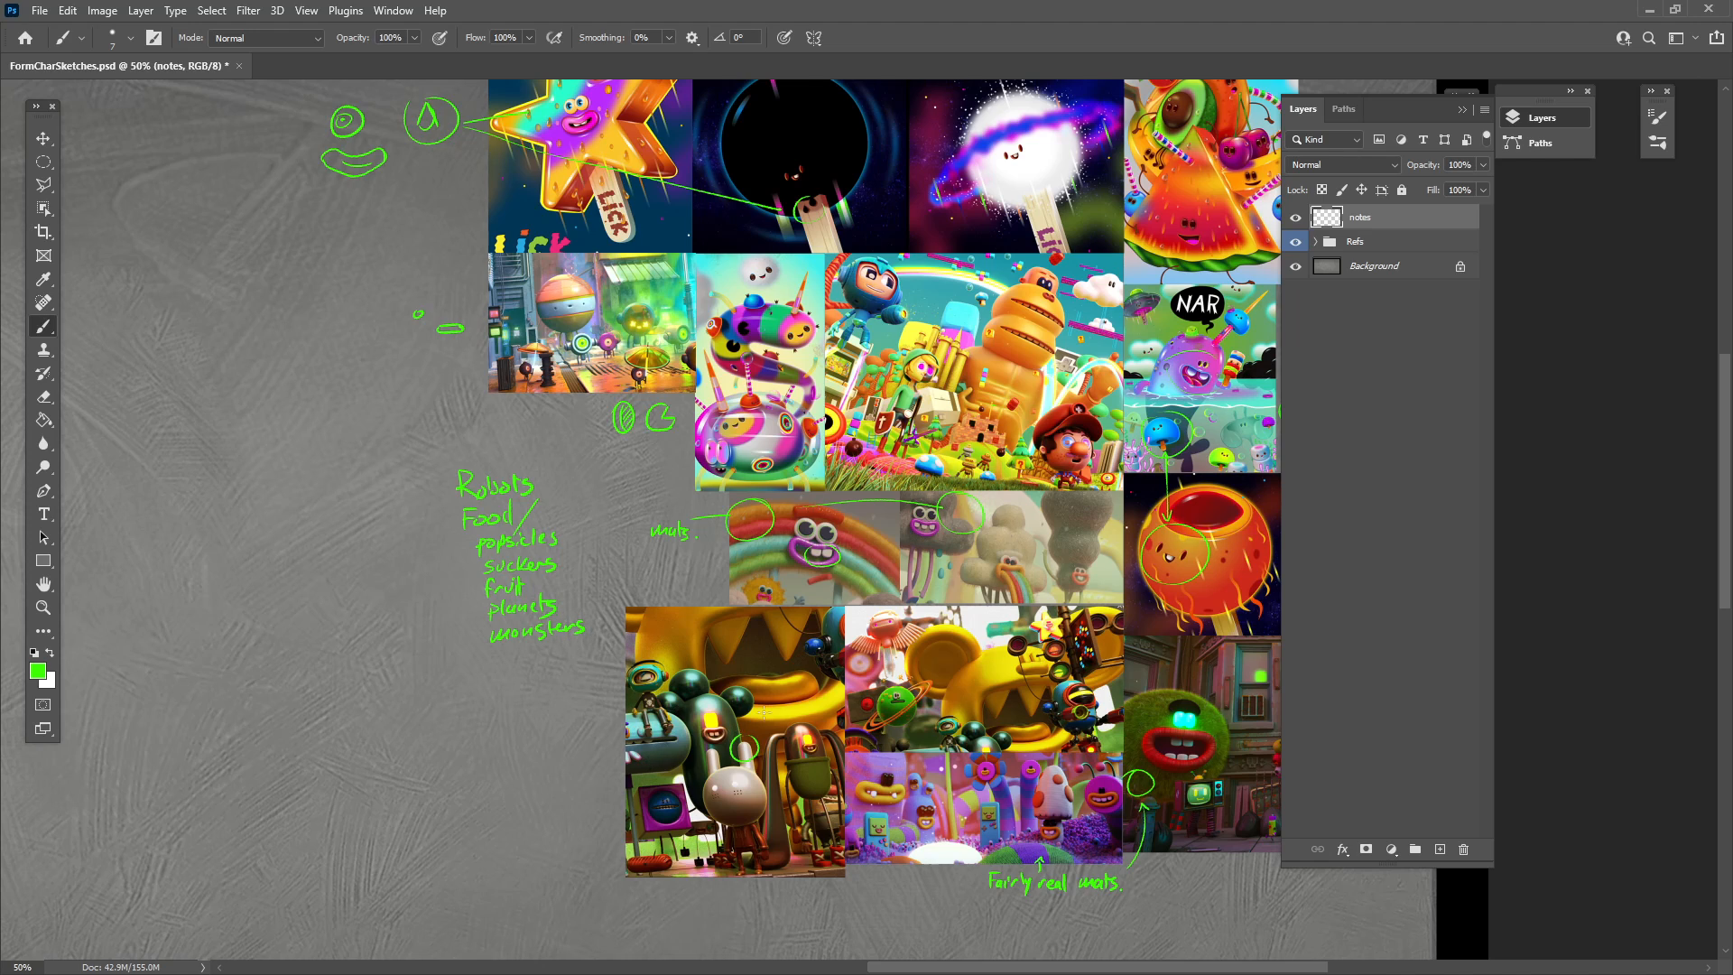
Add "fish/ocean life" to the end of the subject list and enclose the whole list in a loose outline.
drag(718, 724, 582, 829)
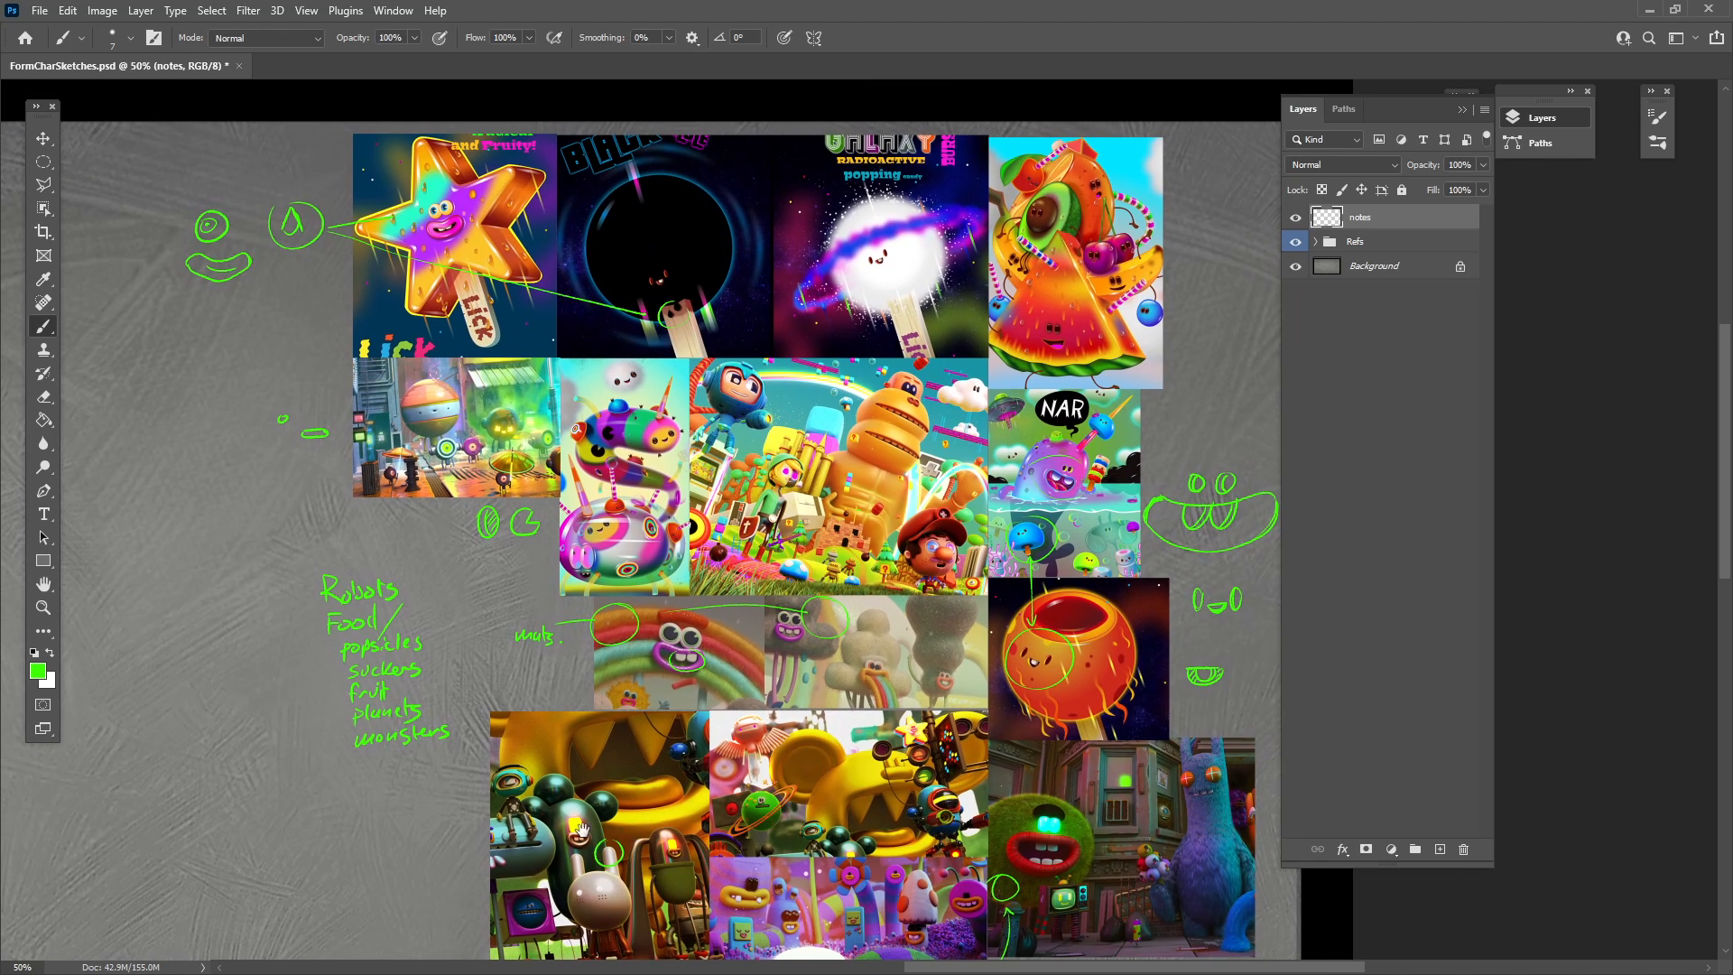
drag(497, 901, 673, 820)
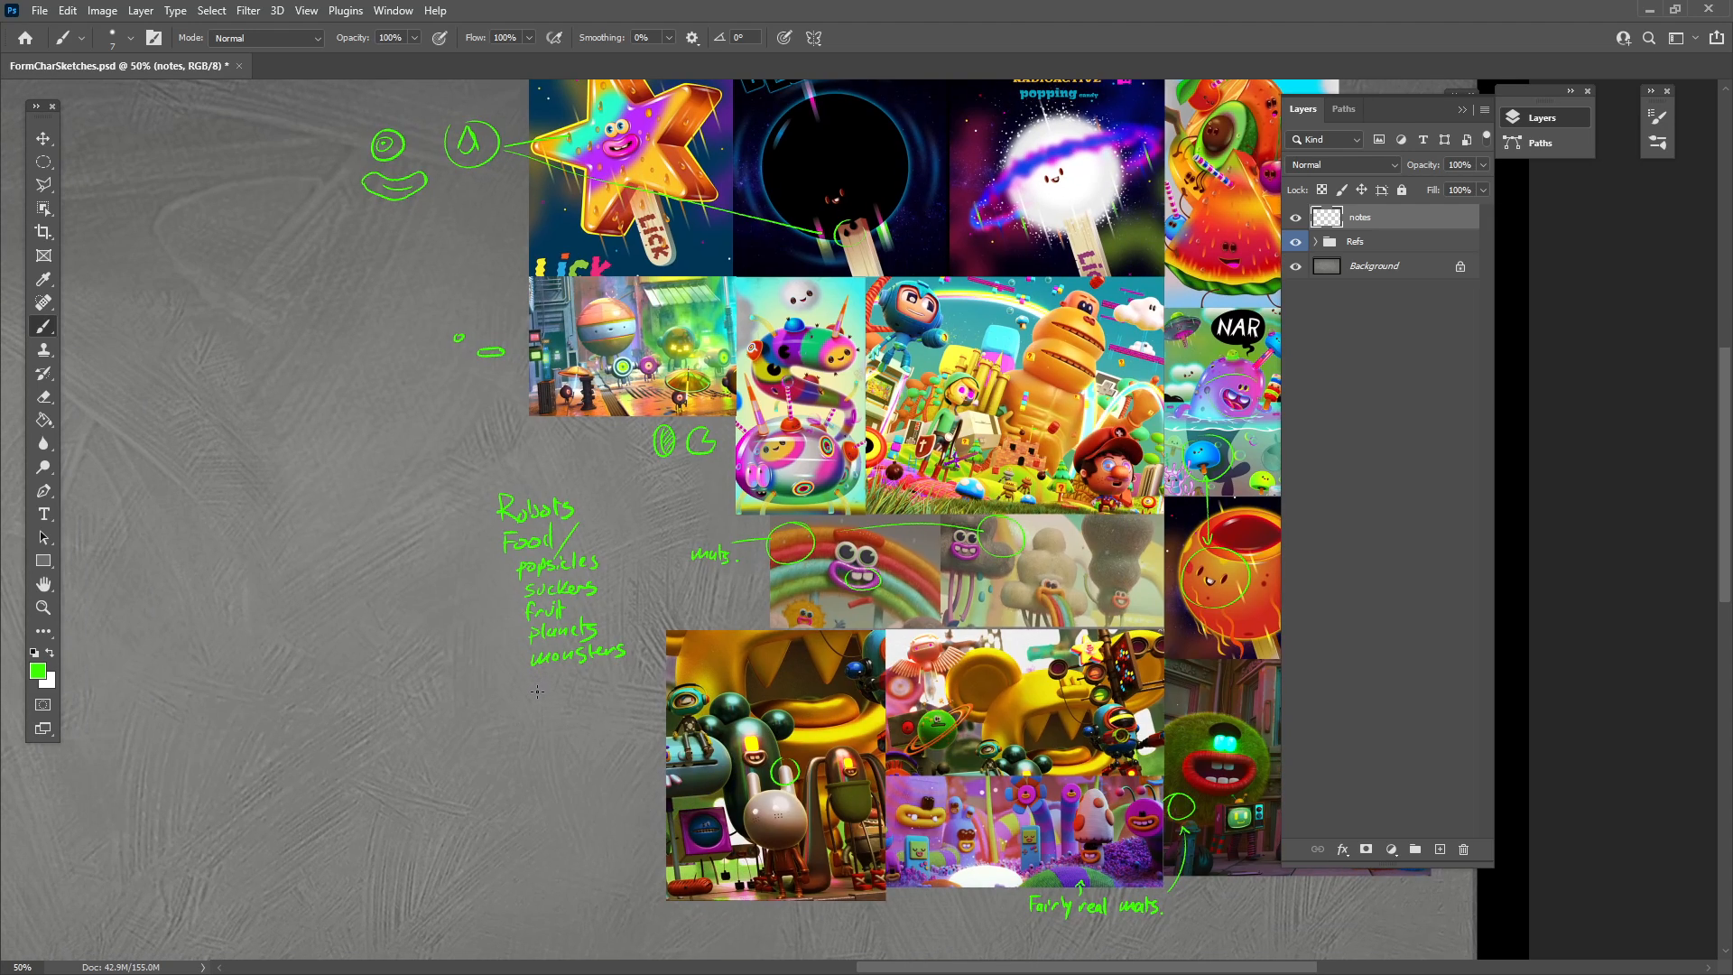
mouse_move(537, 692)
mouse_down()
mouse_move(547, 675)
mouse_move(582, 700)
mouse_move(602, 681)
mouse_move(655, 686)
mouse_up()
mouse_move(667, 668)
mouse_down()
mouse_move(662, 688)
mouse_move(669, 675)
mouse_up()
drag(672, 681, 684, 683)
mouse_move(603, 466)
mouse_down()
mouse_move(722, 714)
mouse_move(623, 496)
mouse_up()
mouse_move(967, 771)
mouse_down()
mouse_move(954, 867)
mouse_move(1029, 844)
mouse_up()
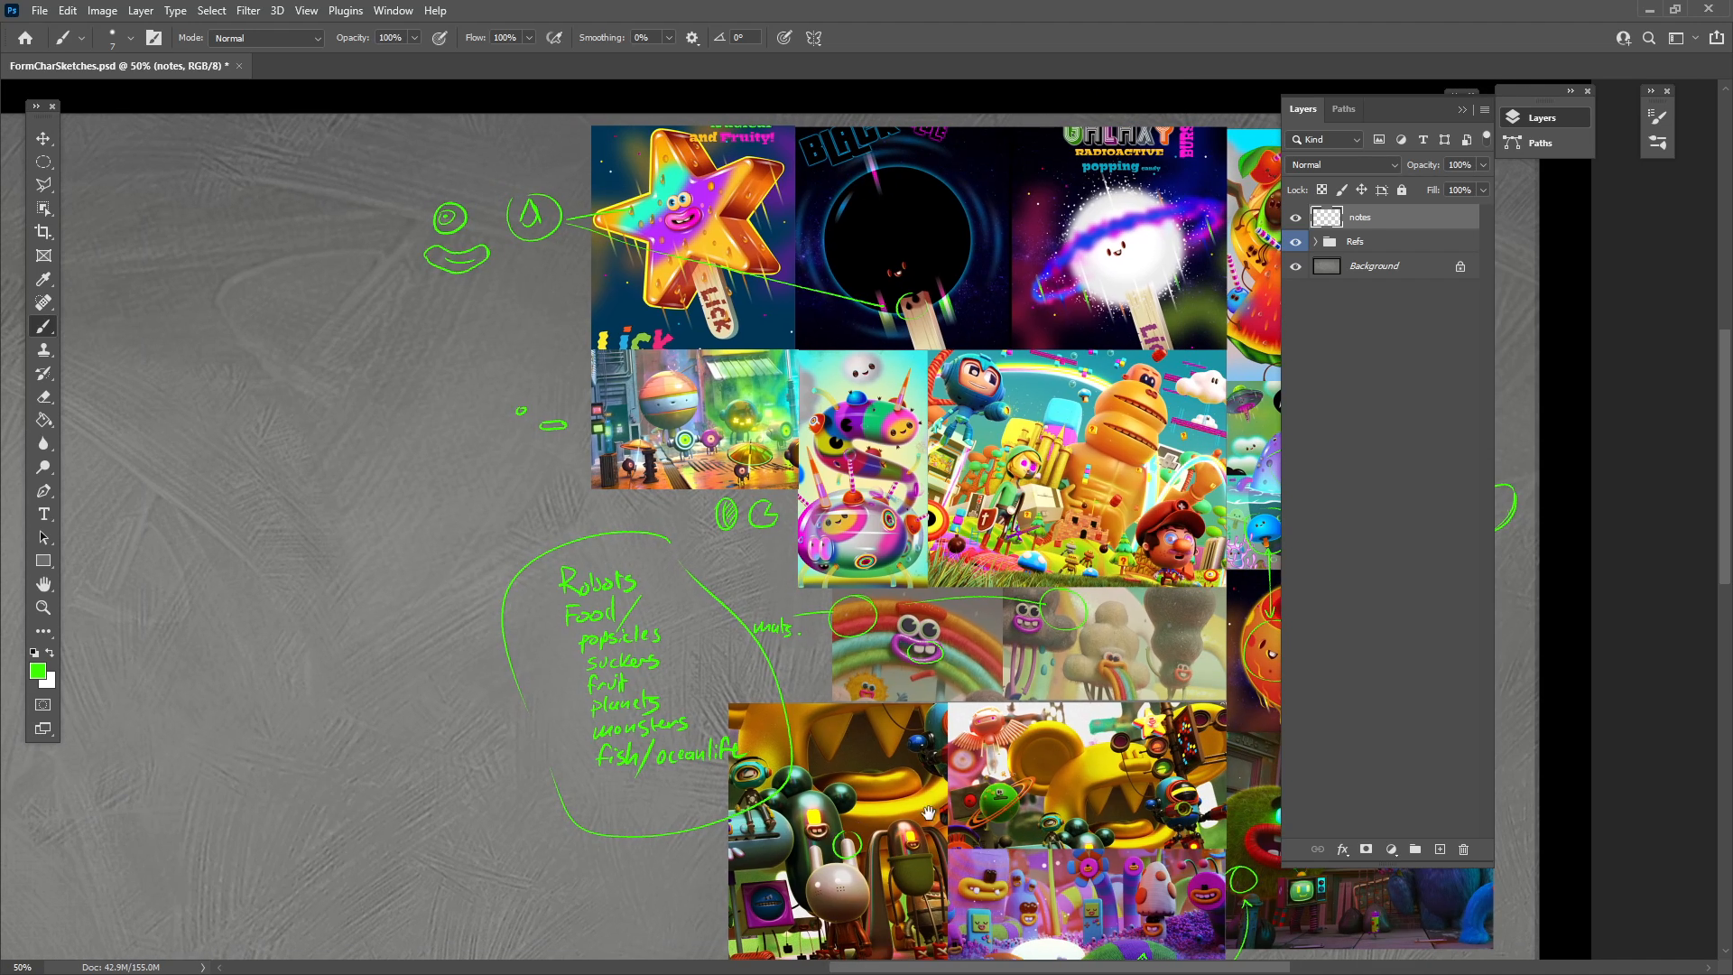
Load the 1_Pencil_b brush preset and test it with a zigzag scribble on the blank canvas, undoing the scribble.
drag(796, 865, 1105, 848)
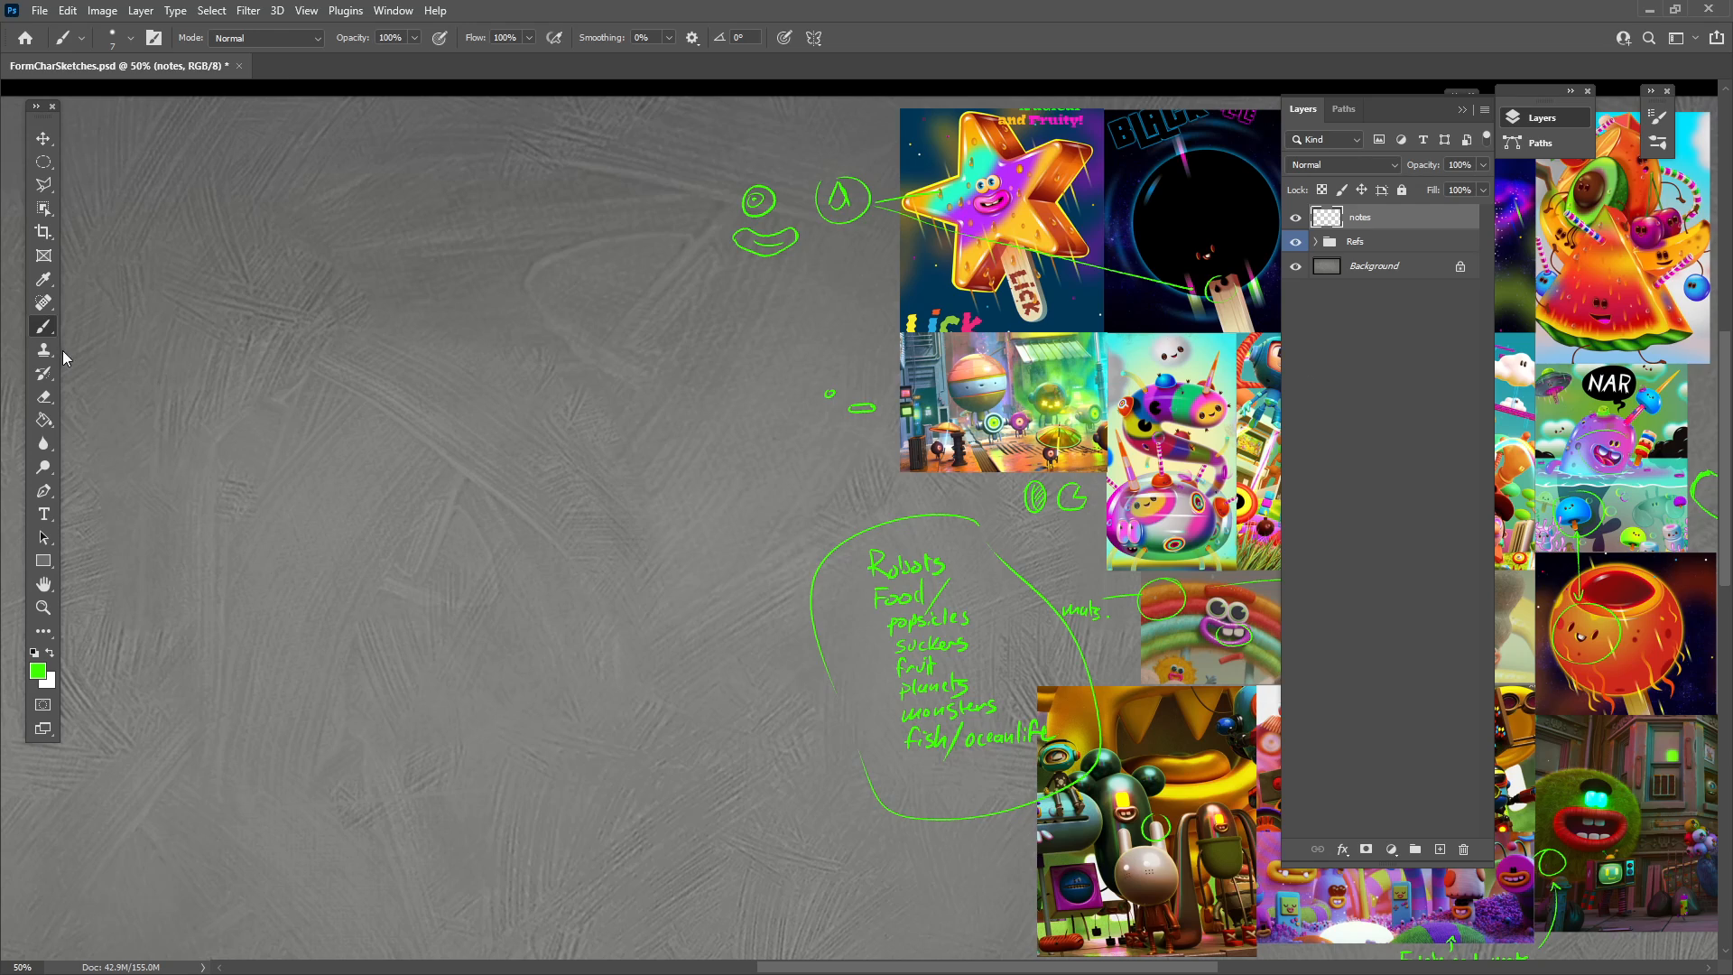
click(1515, 131)
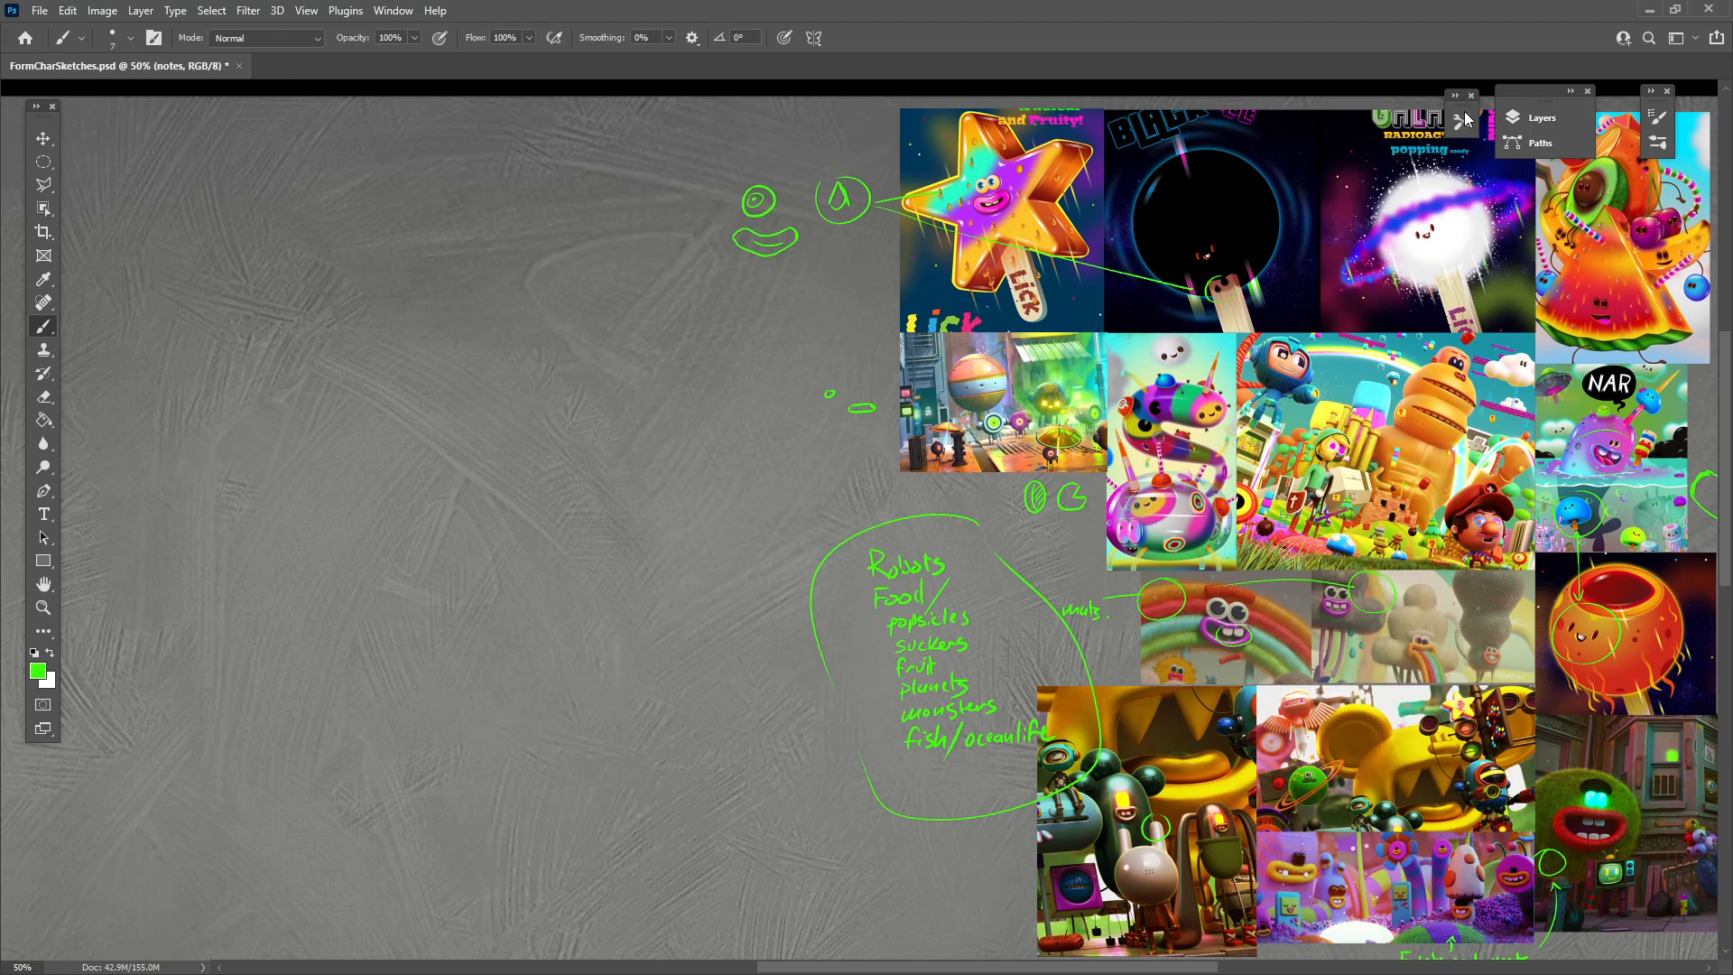
click(1462, 123)
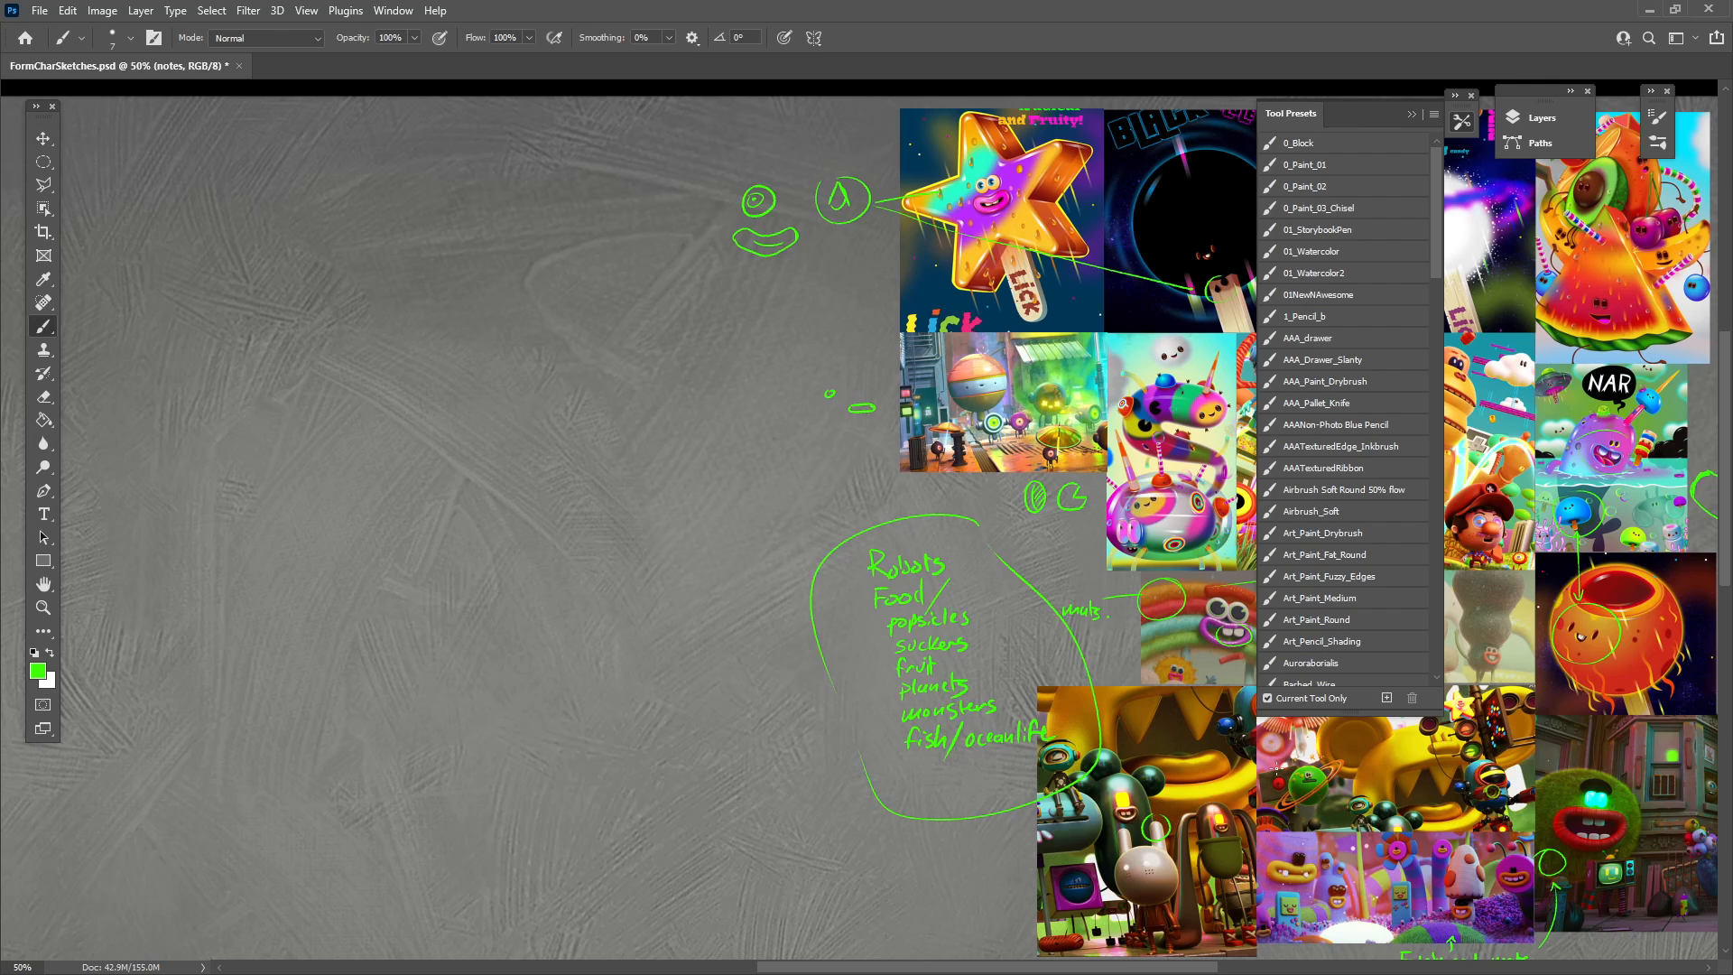
click(1323, 317)
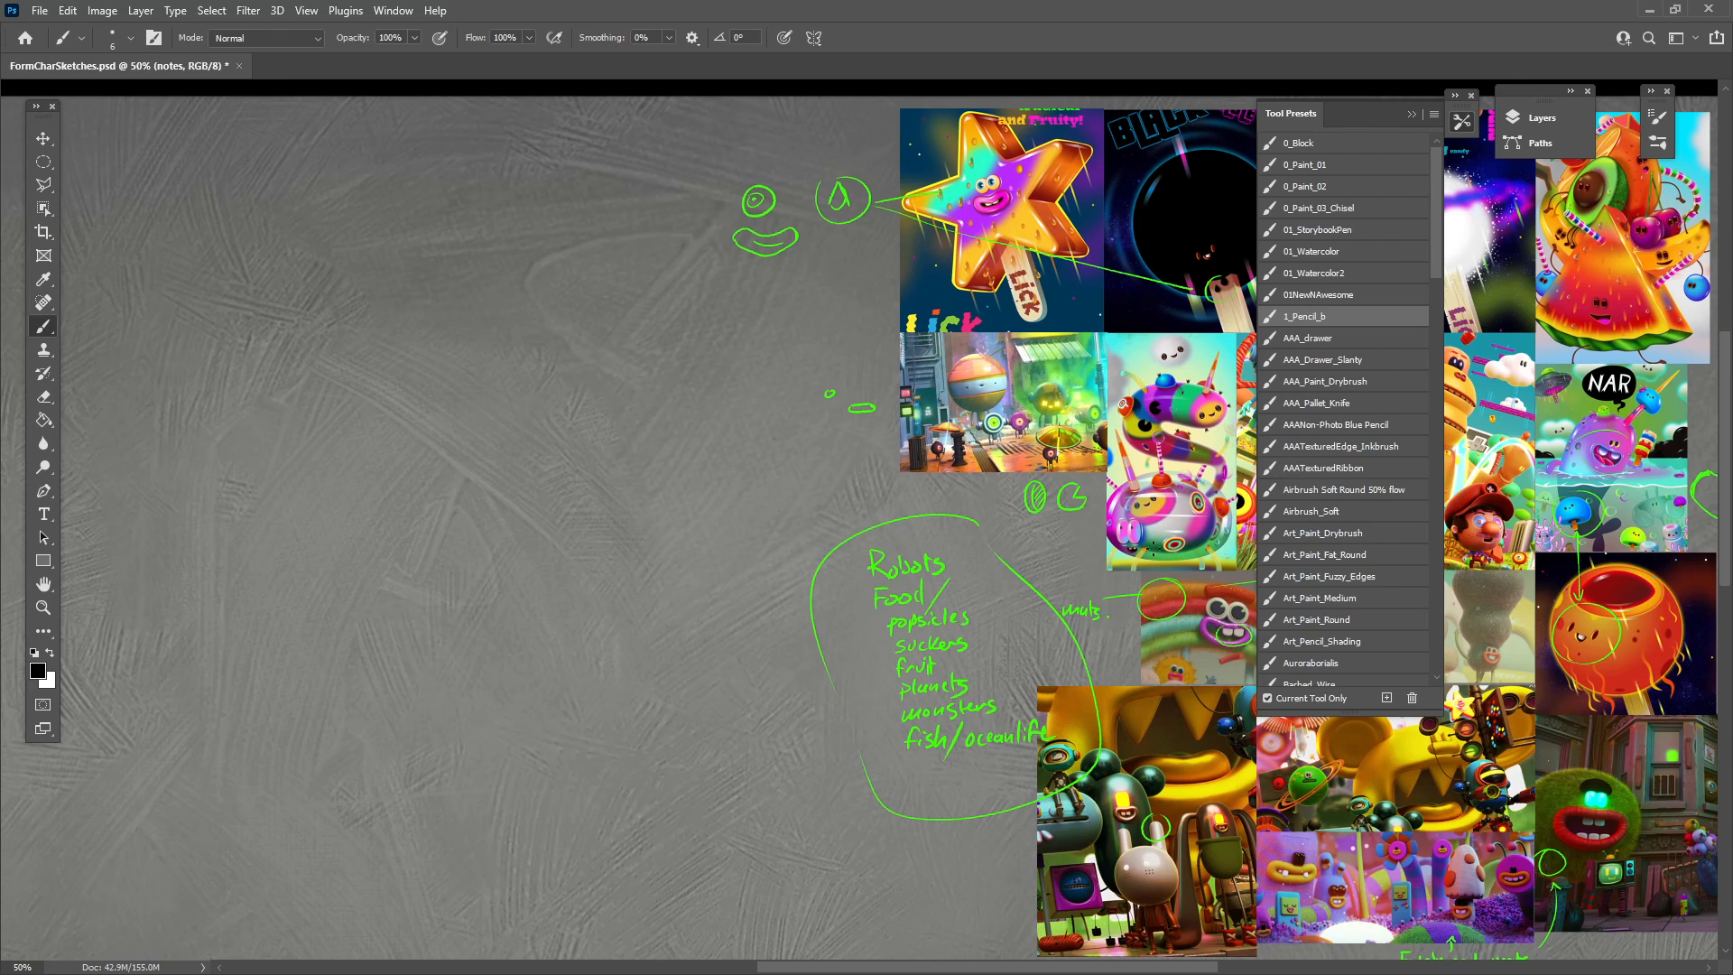
mouse_move(576, 564)
mouse_down()
mouse_move(618, 571)
mouse_move(593, 702)
mouse_up()
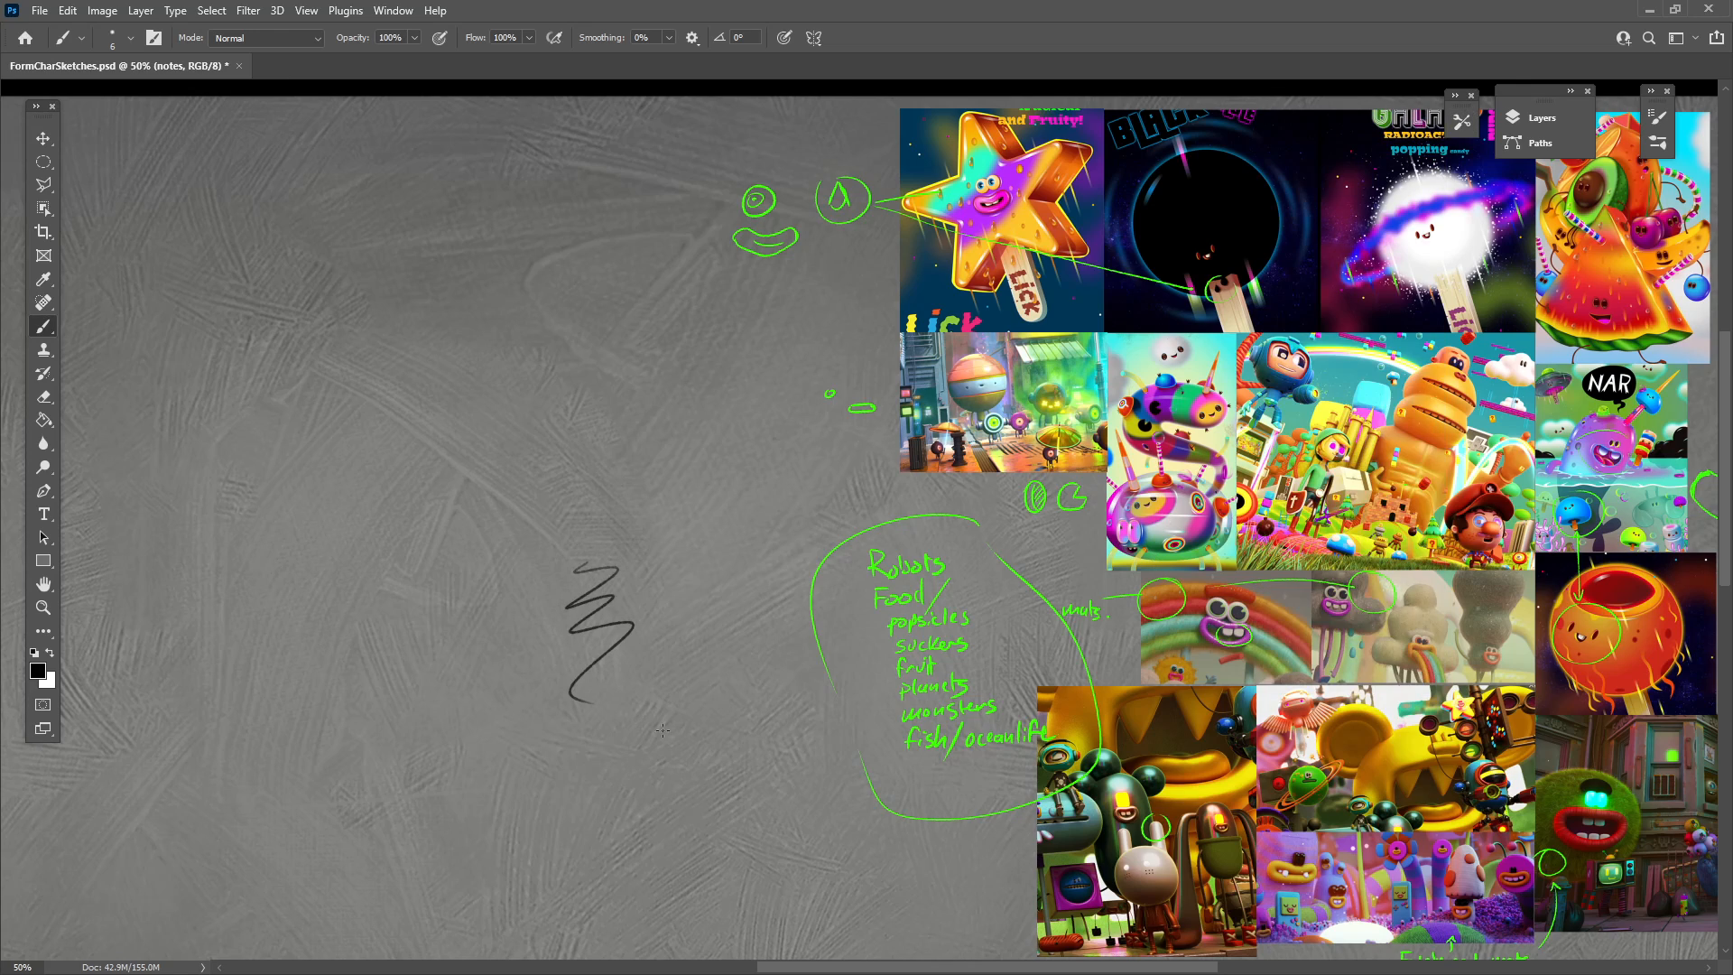
key(ctrl+z)
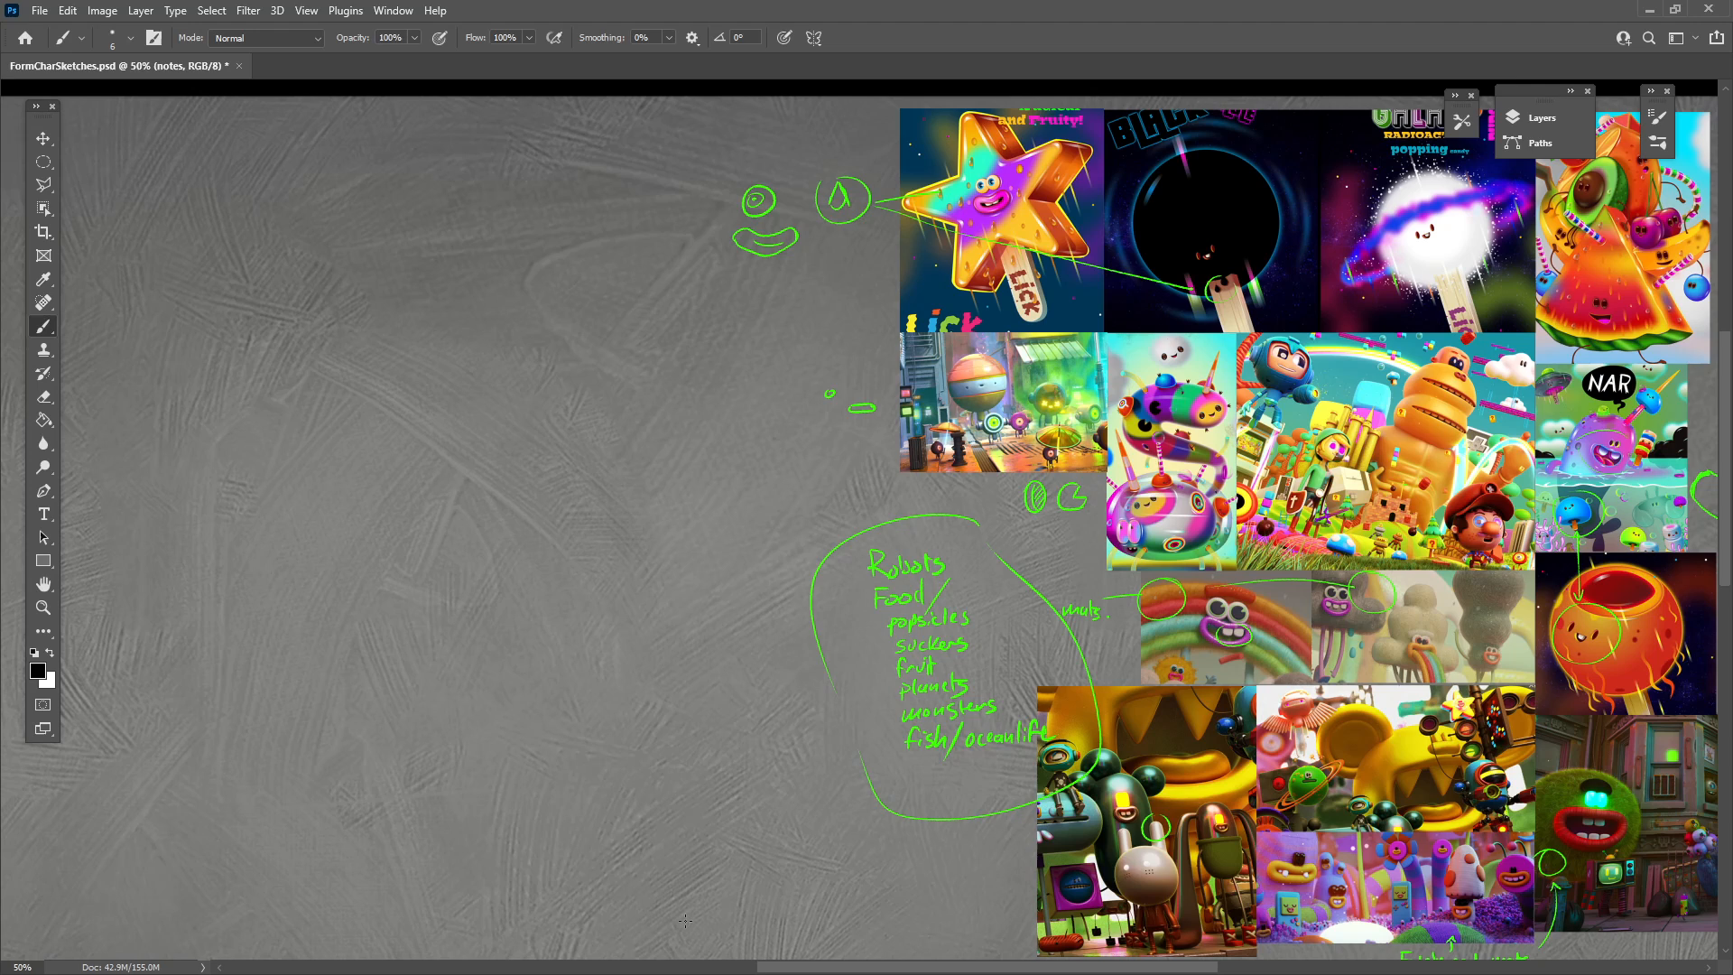
Handwrite "Keep your wrist straight" in black pencil near the top of the blank canvas and underline it.
drag(576, 759, 957, 801)
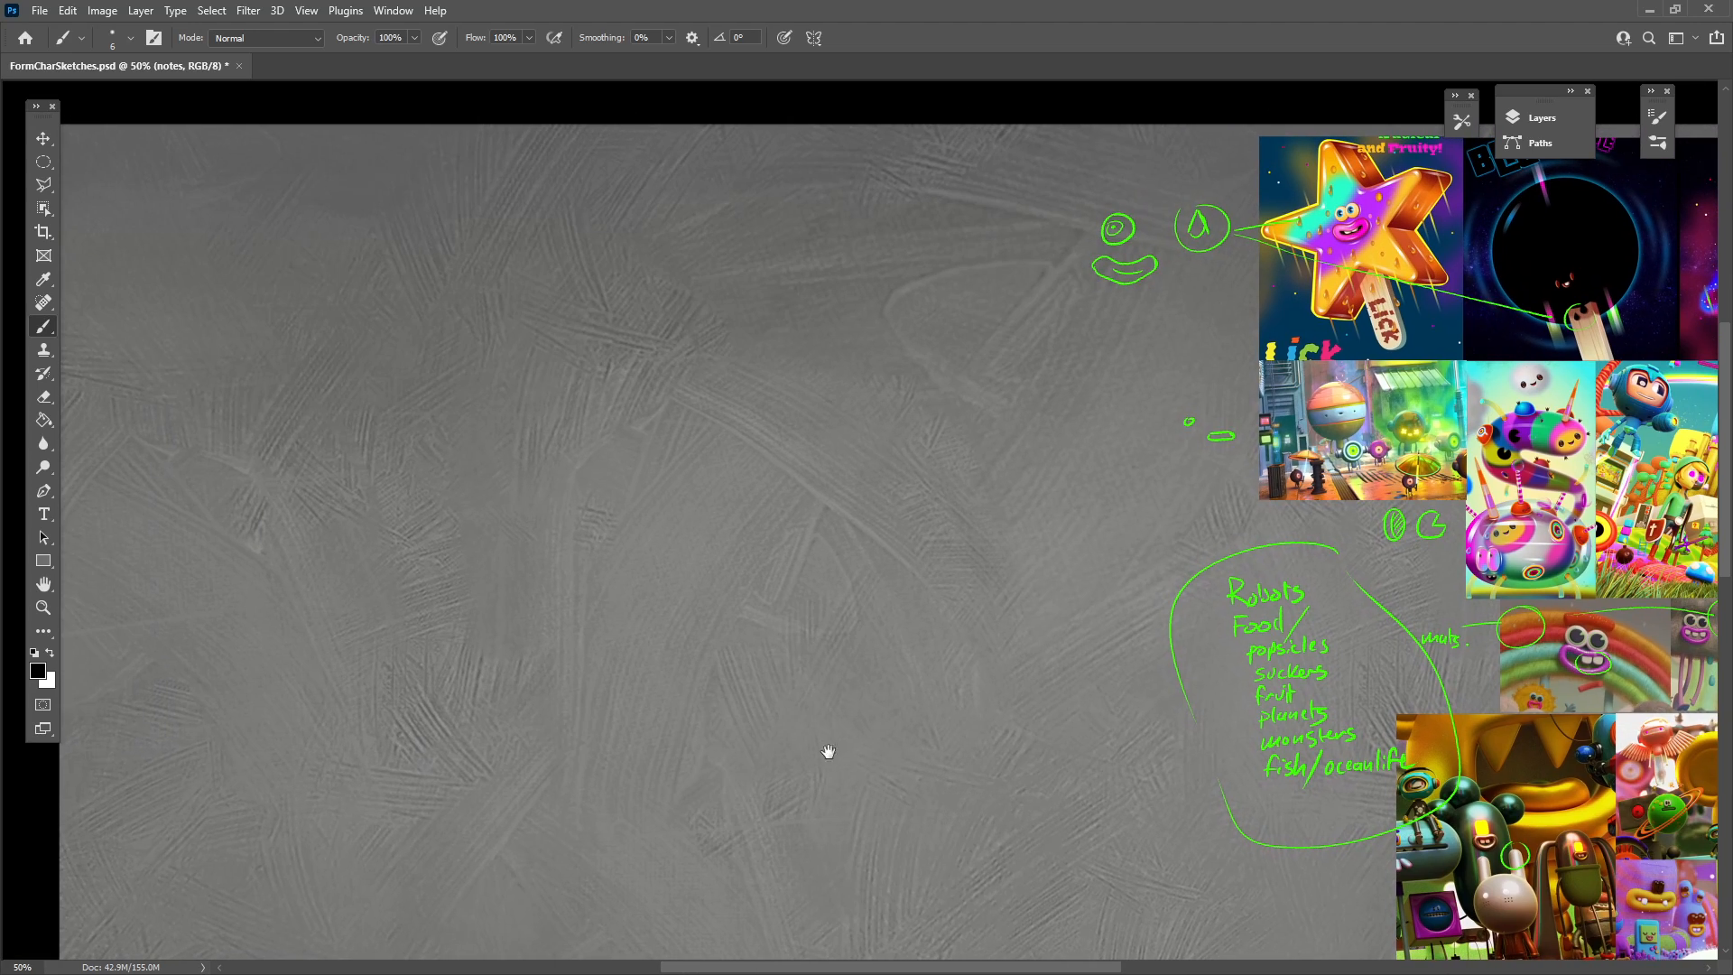
drag(825, 755, 677, 790)
drag(832, 783, 1025, 789)
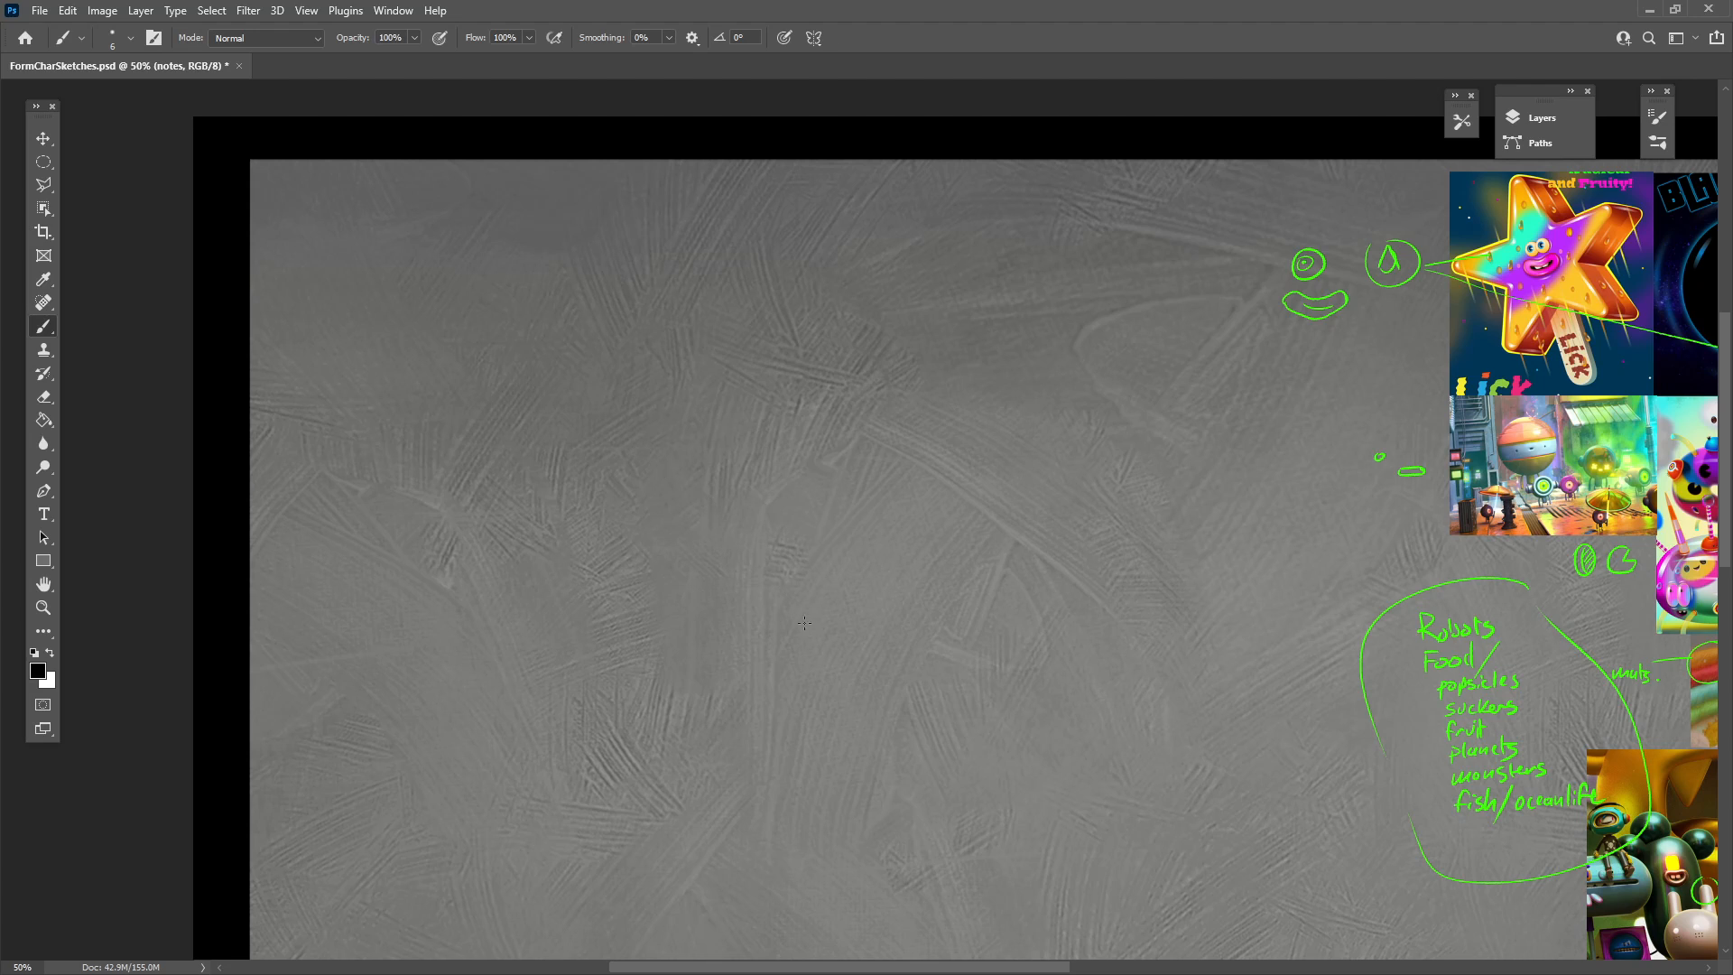
drag(1182, 694, 890, 711)
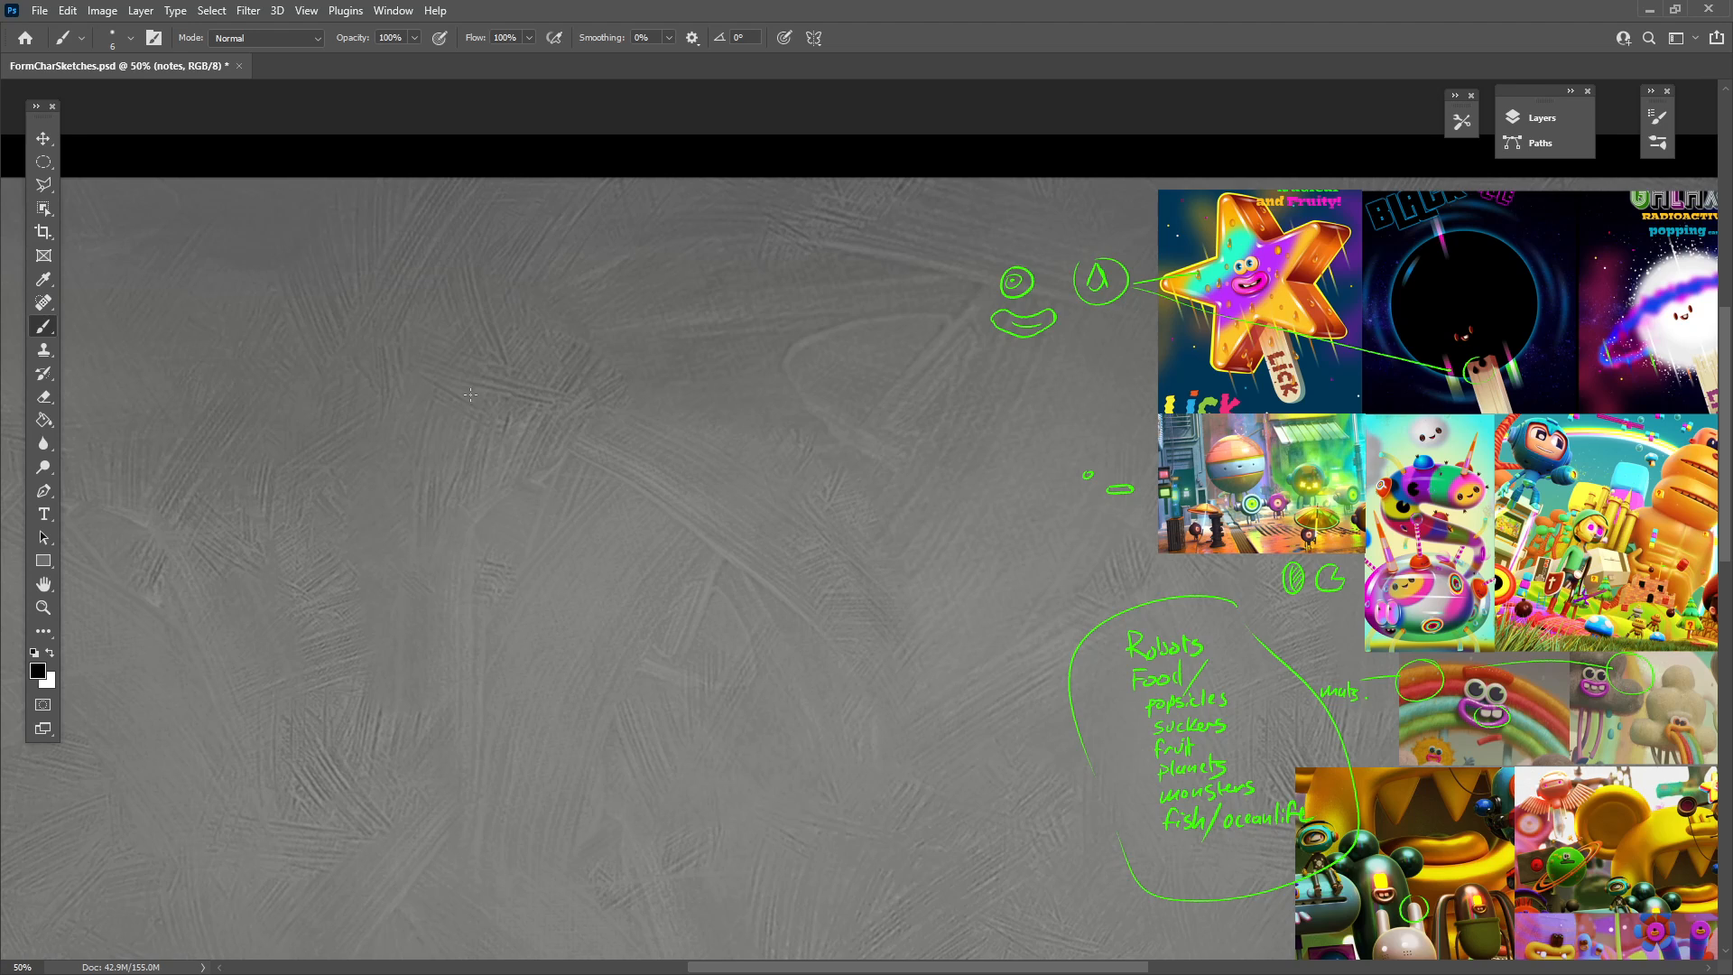
drag(619, 498, 812, 605)
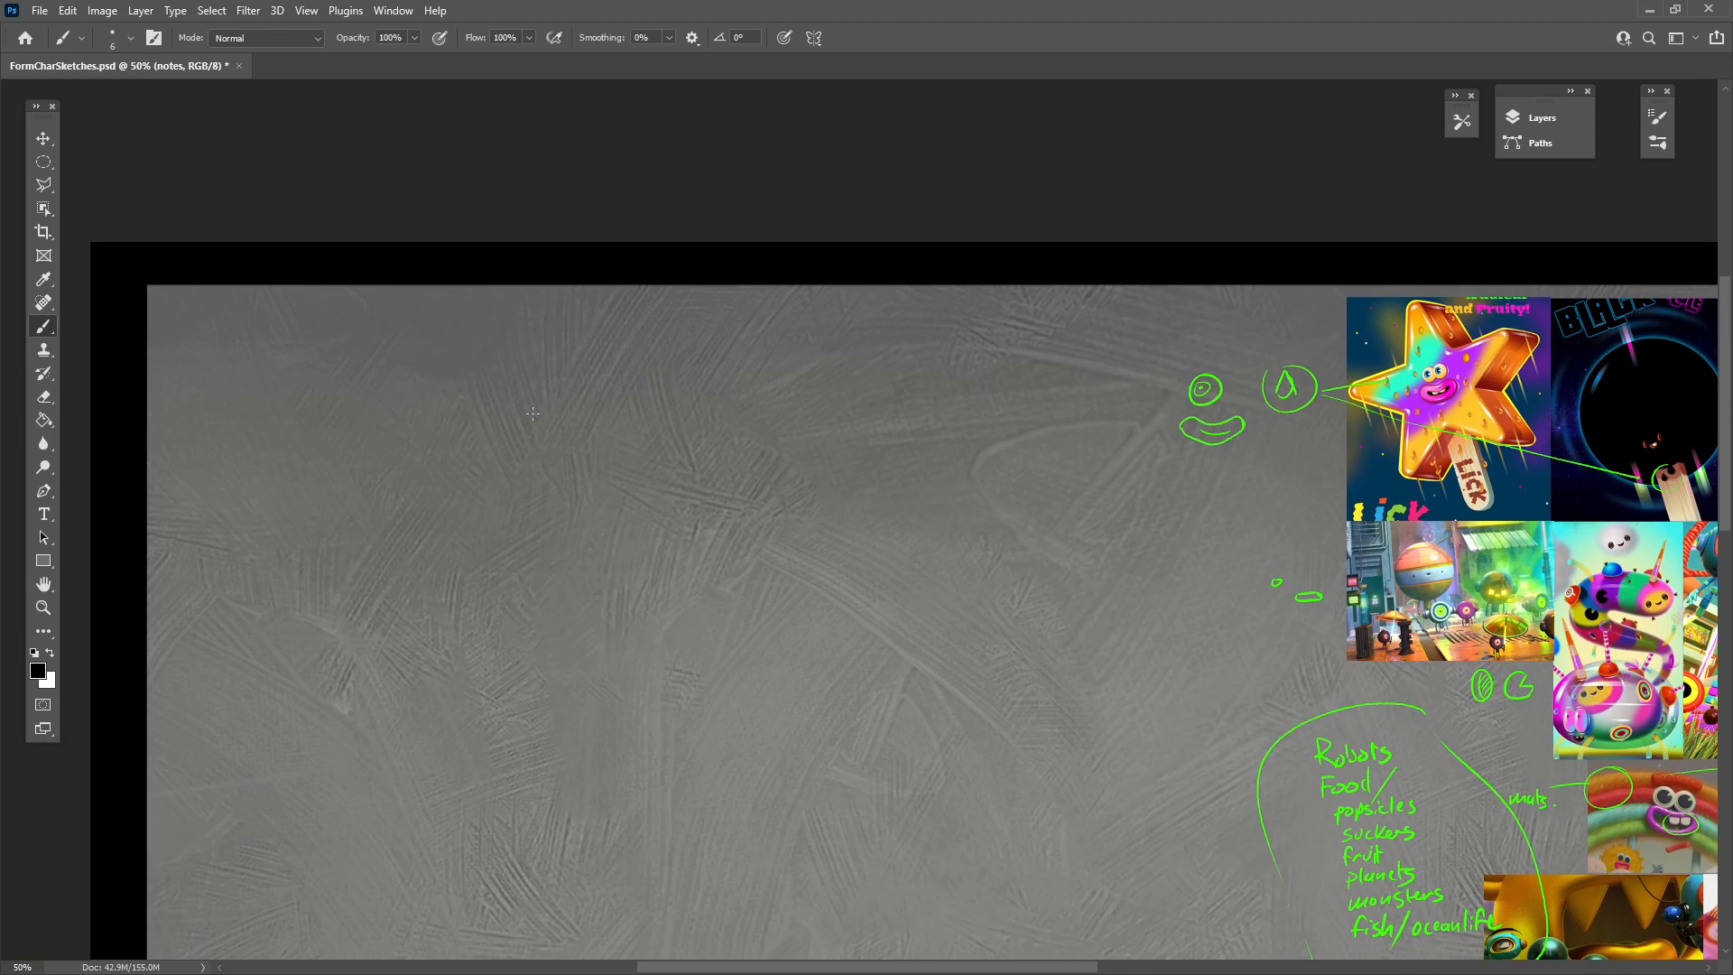
mouse_move(539, 391)
mouse_down()
mouse_move(596, 411)
mouse_move(761, 390)
mouse_up()
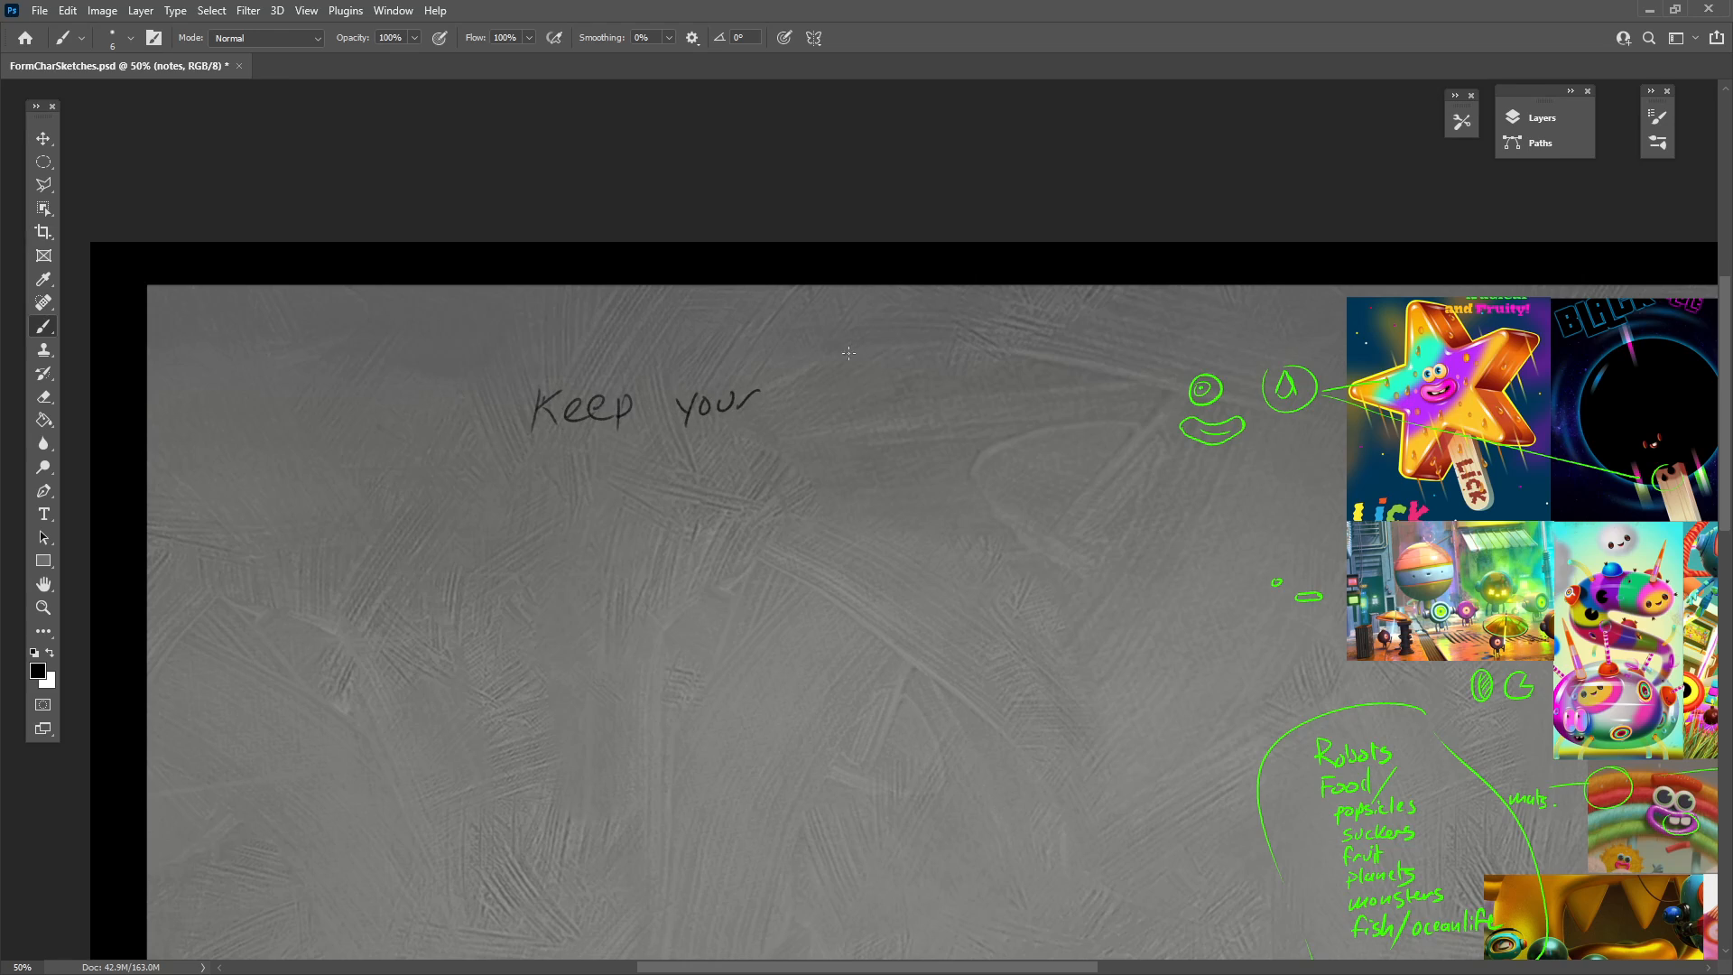
mouse_move(570, 443)
mouse_down()
mouse_move(626, 444)
mouse_move(632, 459)
mouse_move(656, 431)
mouse_move(718, 456)
mouse_move(789, 434)
mouse_move(789, 463)
mouse_move(839, 421)
mouse_up()
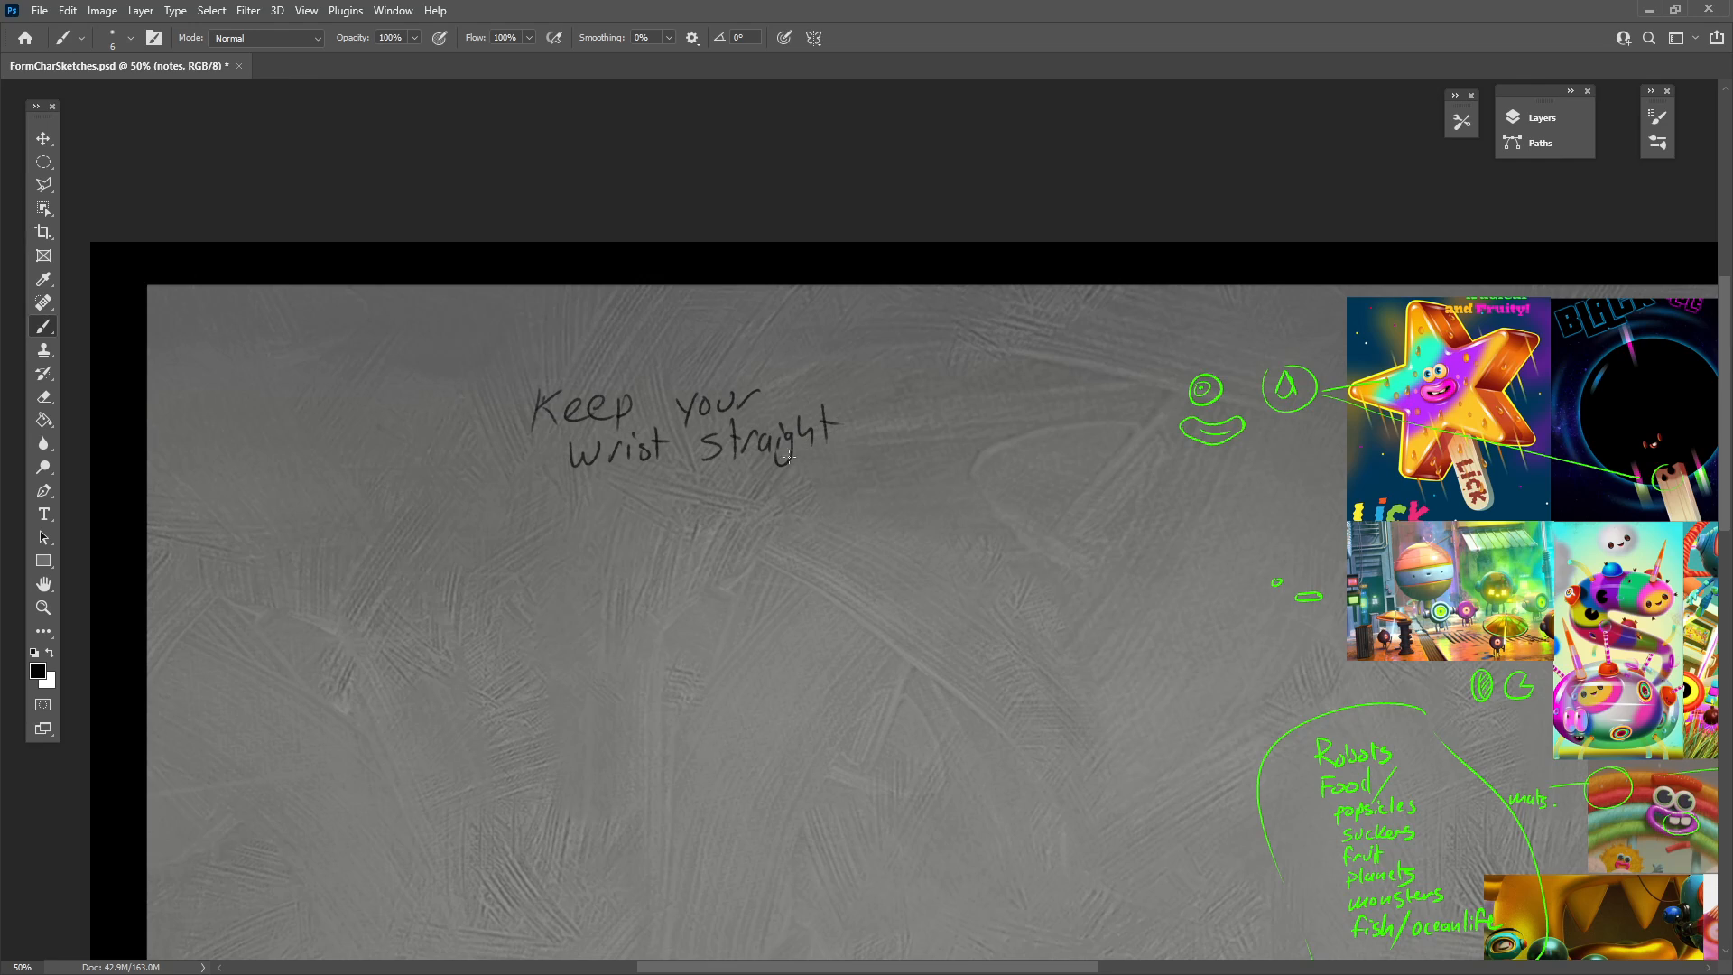
drag(512, 488, 875, 470)
Draw short curved hatching and a few long parallel diagonal strokes below the wrist note.
drag(783, 677, 769, 712)
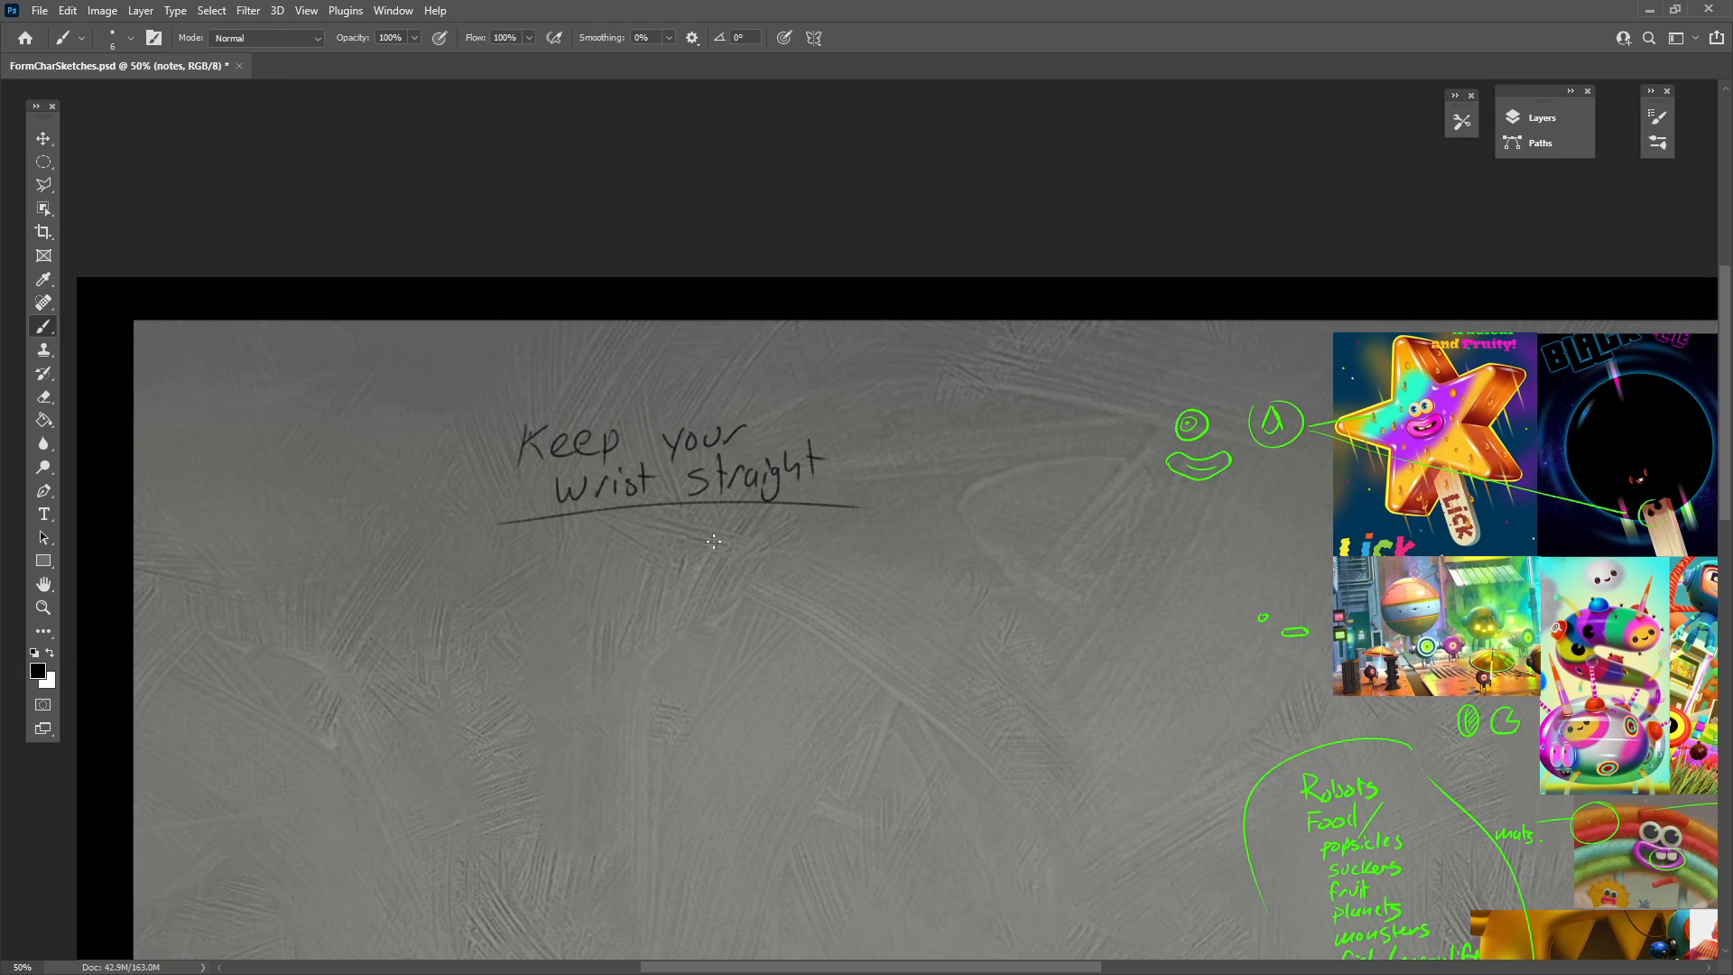
mouse_move(597, 649)
mouse_down()
mouse_move(663, 595)
mouse_move(716, 587)
mouse_move(690, 651)
mouse_move(774, 687)
mouse_up()
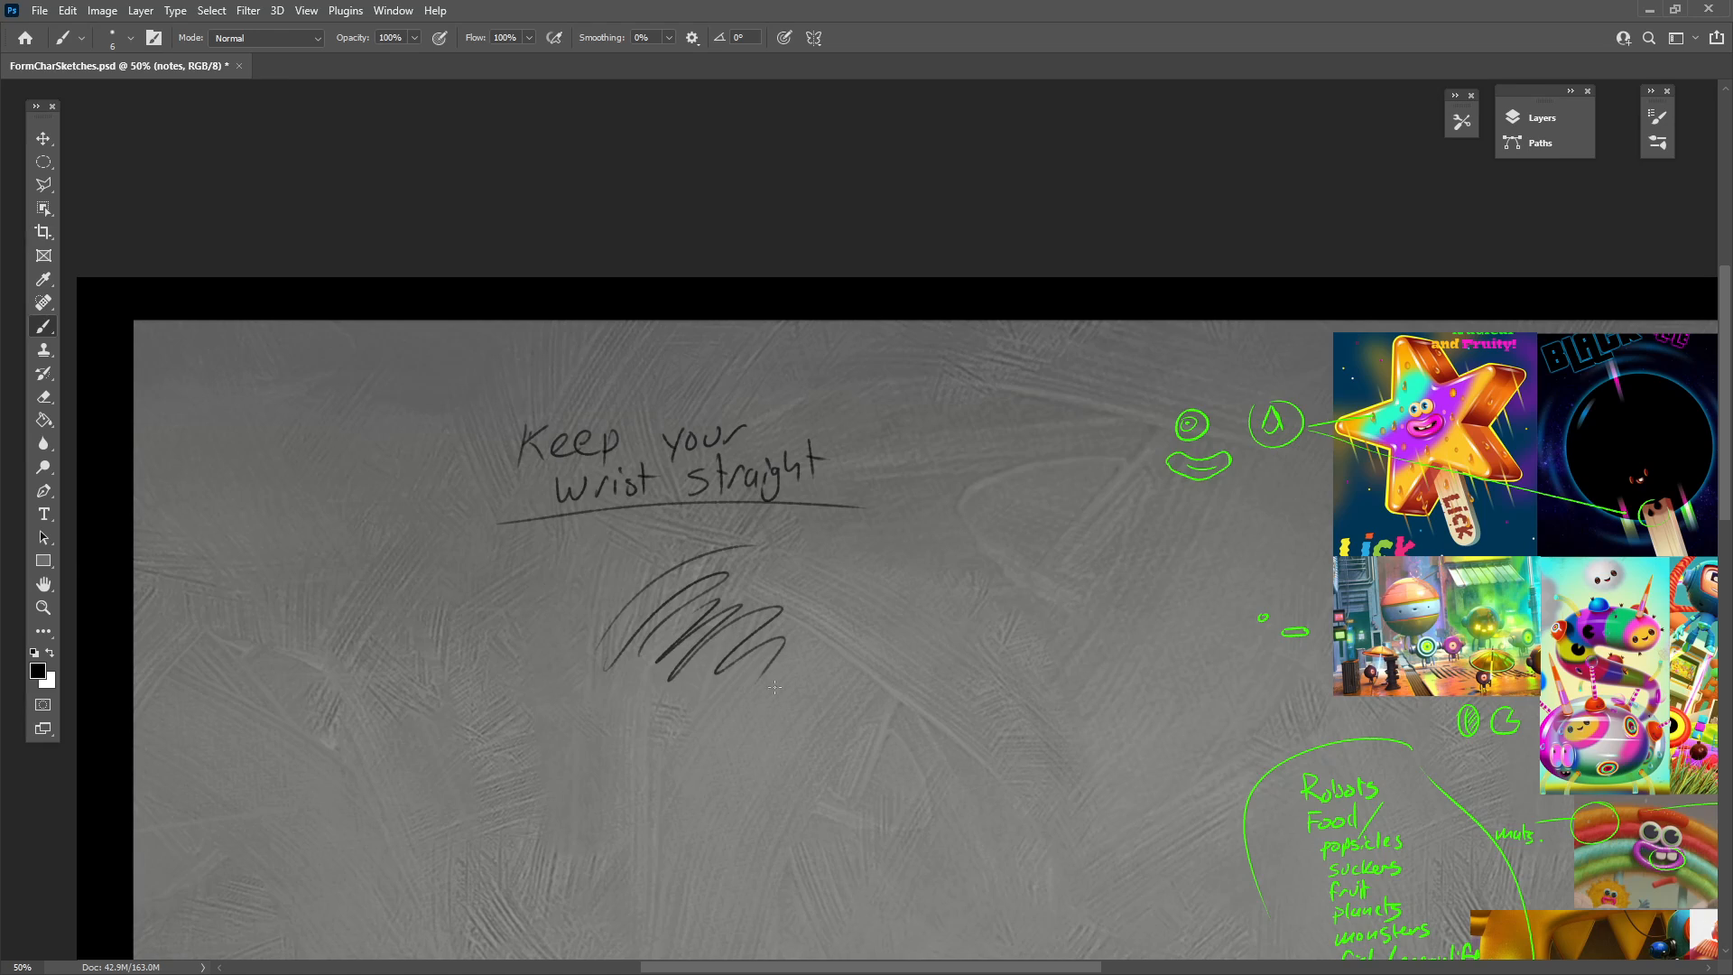
mouse_move(1086, 560)
mouse_down()
mouse_move(794, 724)
mouse_move(842, 723)
mouse_up()
drag(1145, 593, 880, 739)
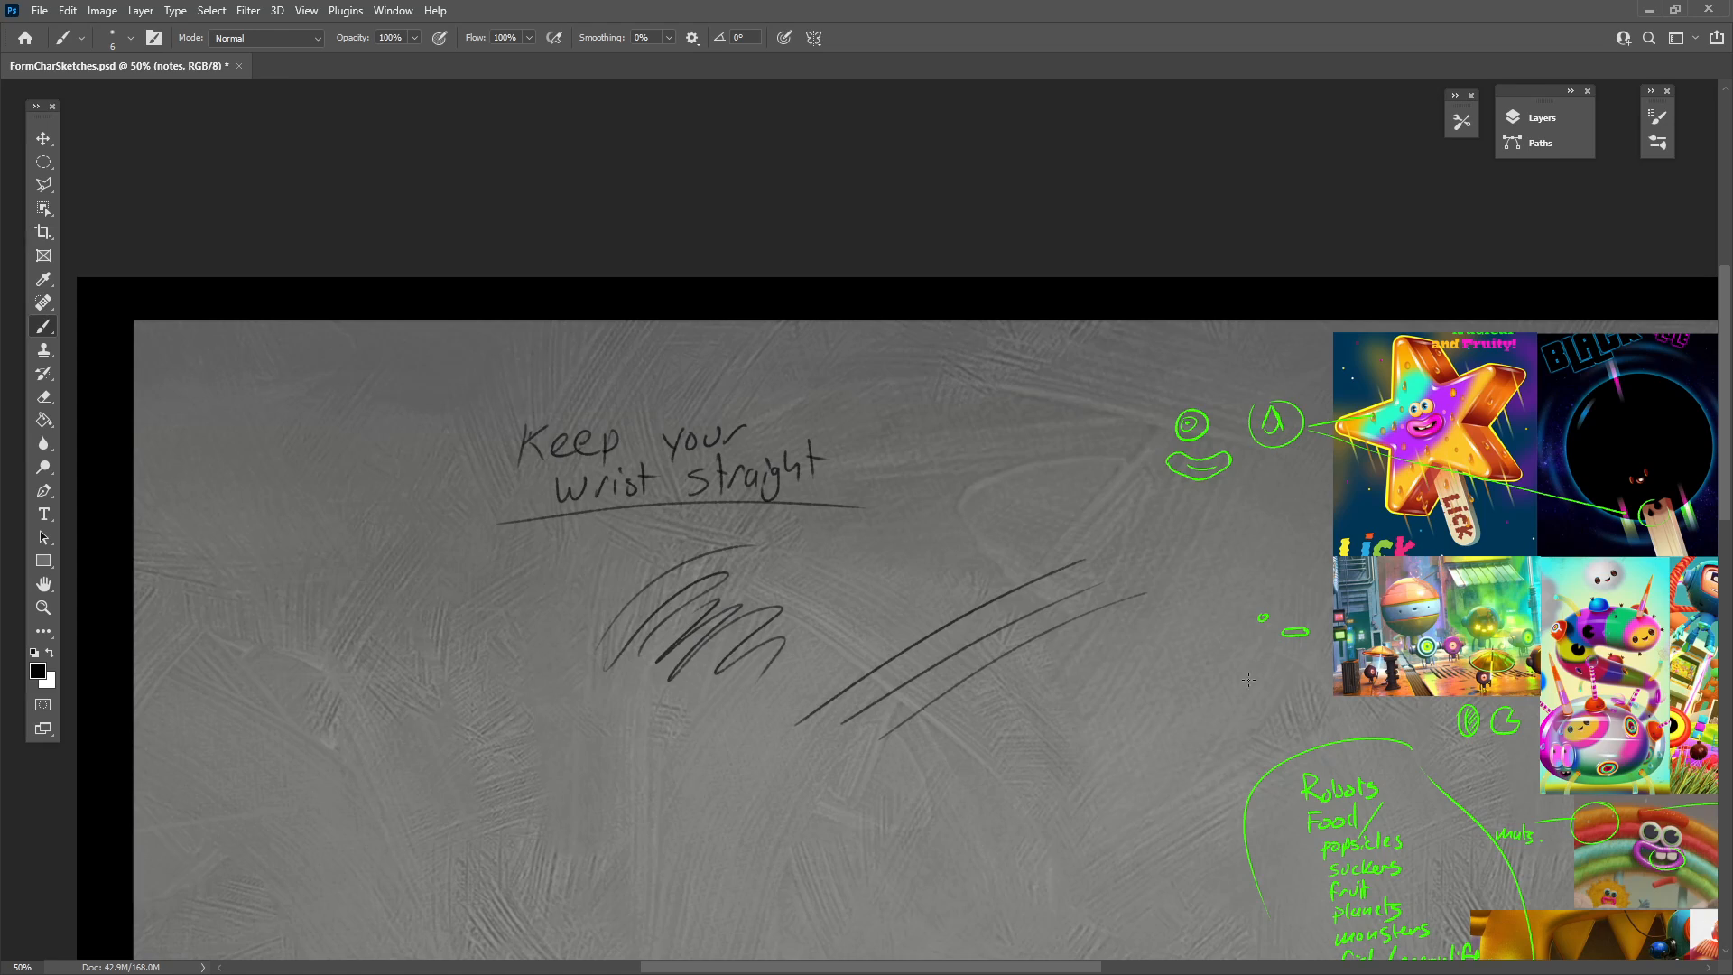
Undo the hatching and the long diagonal strokes below the wrist note.
key(ctrl+z)
key(ctrl+z)
key(ctrl+z)
key(ctrl+z)
key(ctrl+z)
key(ctrl+z)
key(ctrl+z)
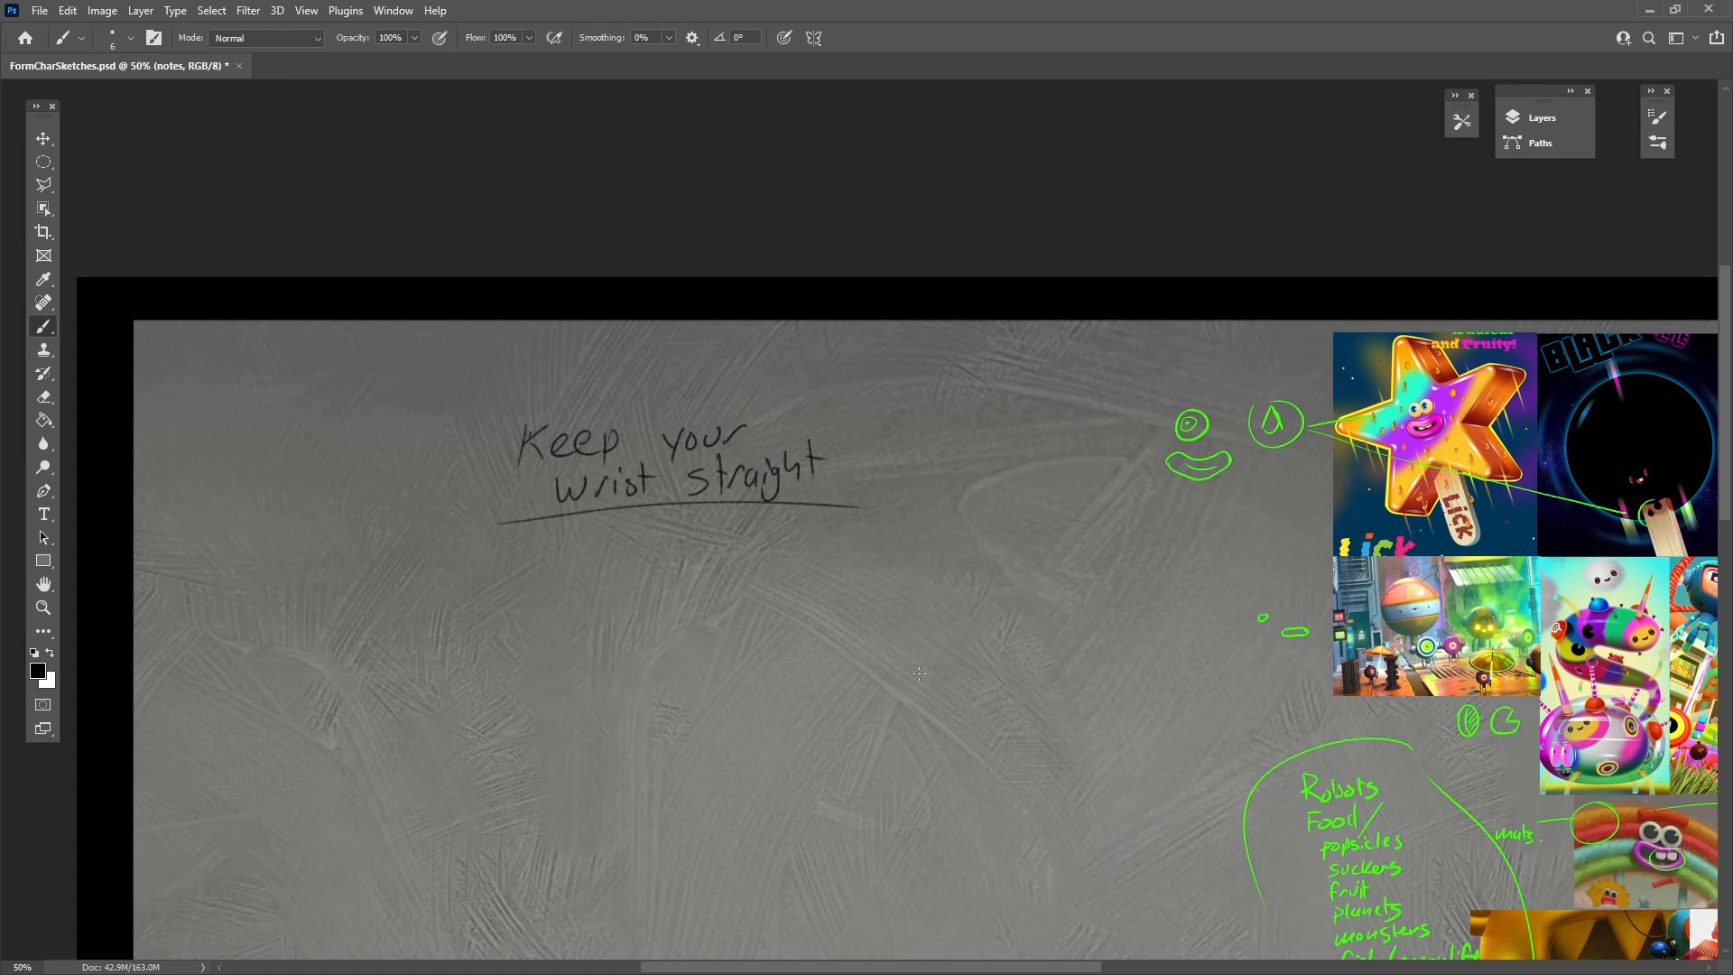
Undo all the pencil strokes of the handwritten "Keep your wrist straight" note and its underline.
key(ctrl+z)
key(ctrl+z)
key(ctrl+z)
key(ctrl+z)
key(ctrl+z)
key(ctrl+z)
key(ctrl+z)
key(ctrl+z)
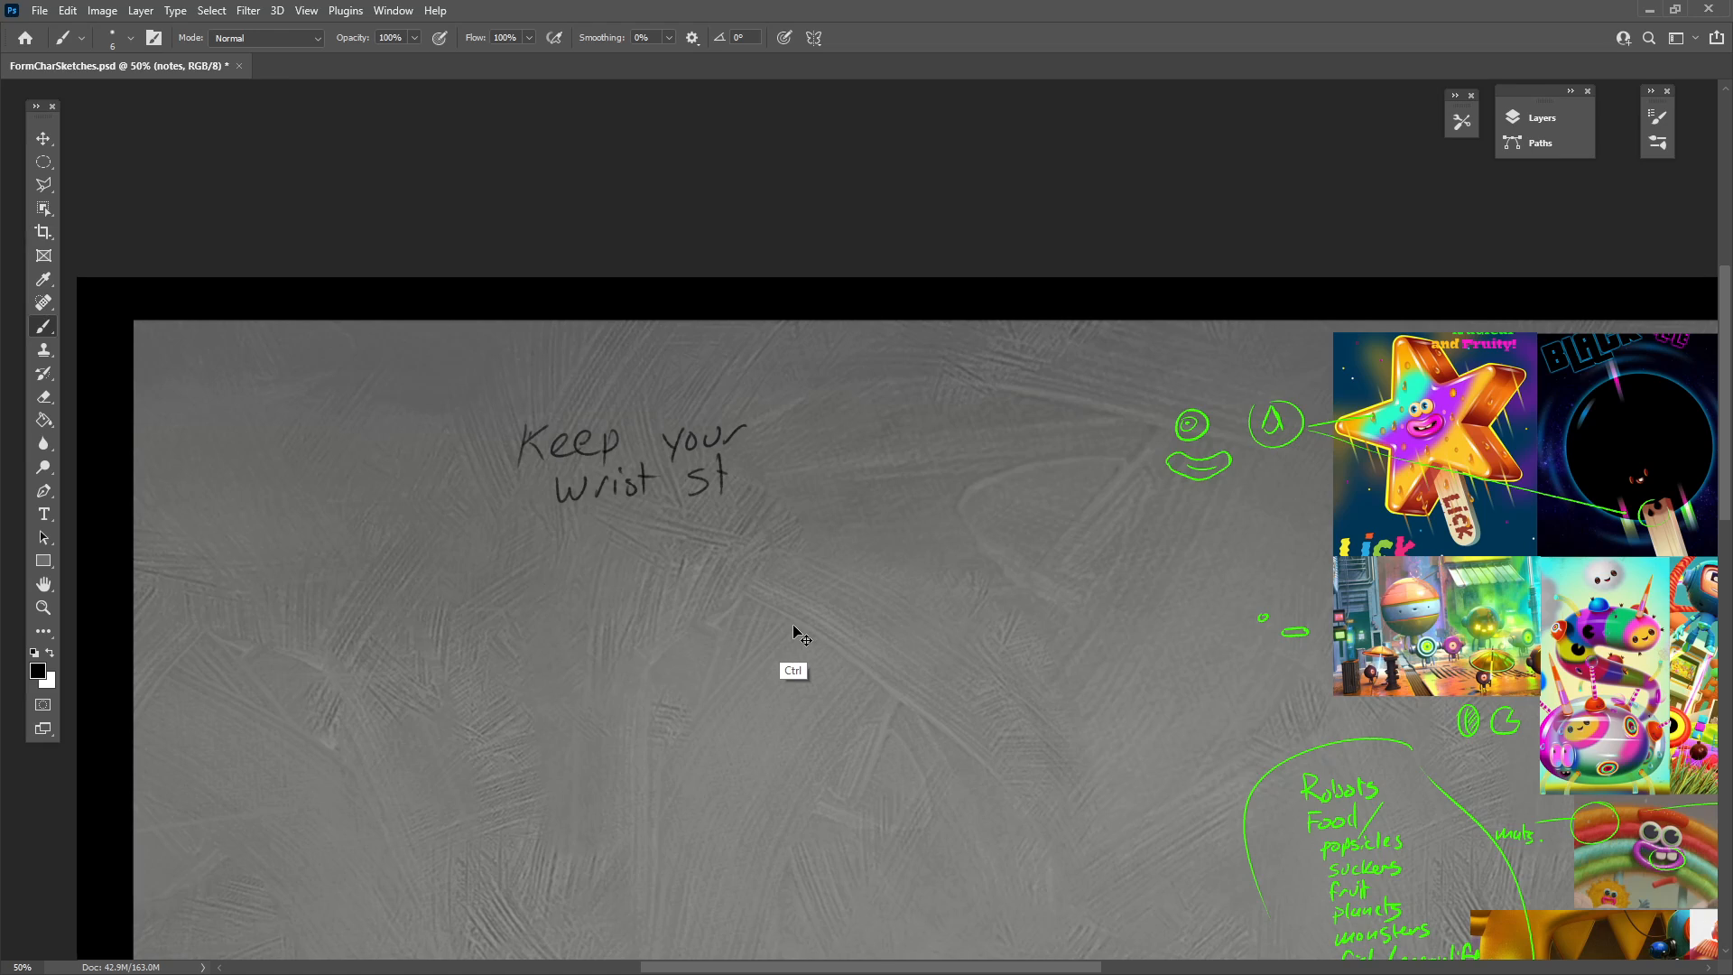
key(ctrl+z)
key(ctrl+z)
key(ctrl+z)
key(ctrl+z)
key(ctrl+z)
key(ctrl+z)
key(ctrl+z)
key(ctrl+z)
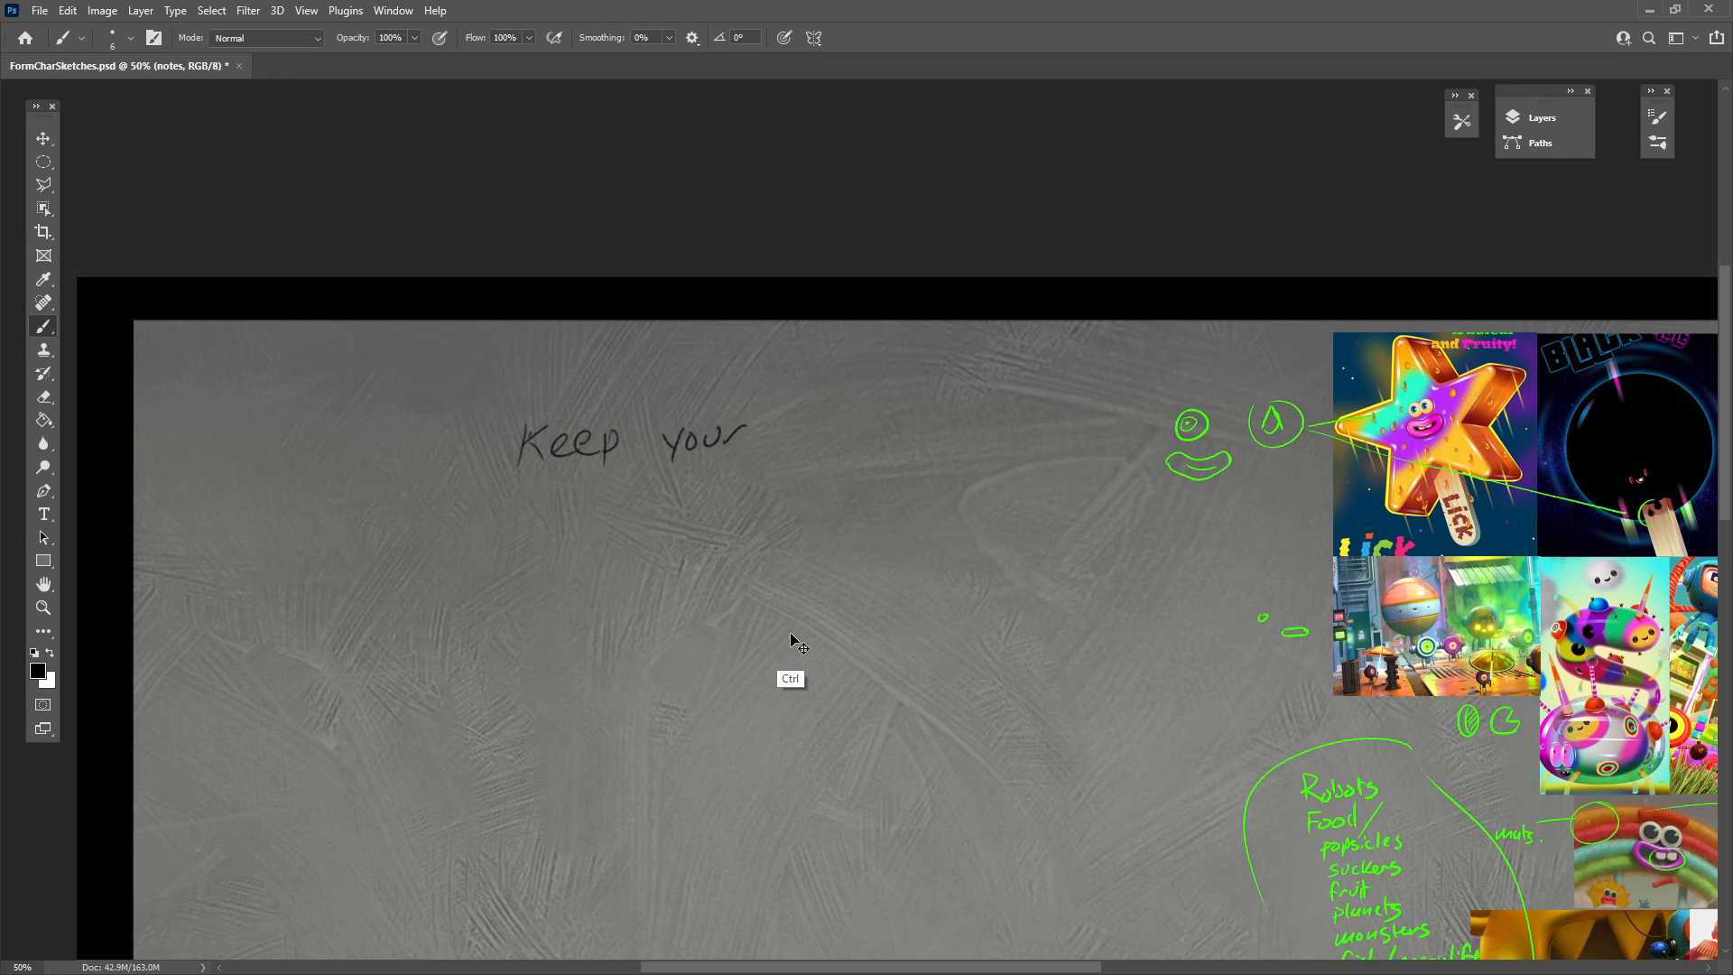
key(ctrl+z)
key(ctrl+z)
key(ctrl+z)
key(ctrl+z)
key(ctrl+z)
key(ctrl+z)
key(ctrl+z)
key(ctrl+z)
key(ctrl+z)
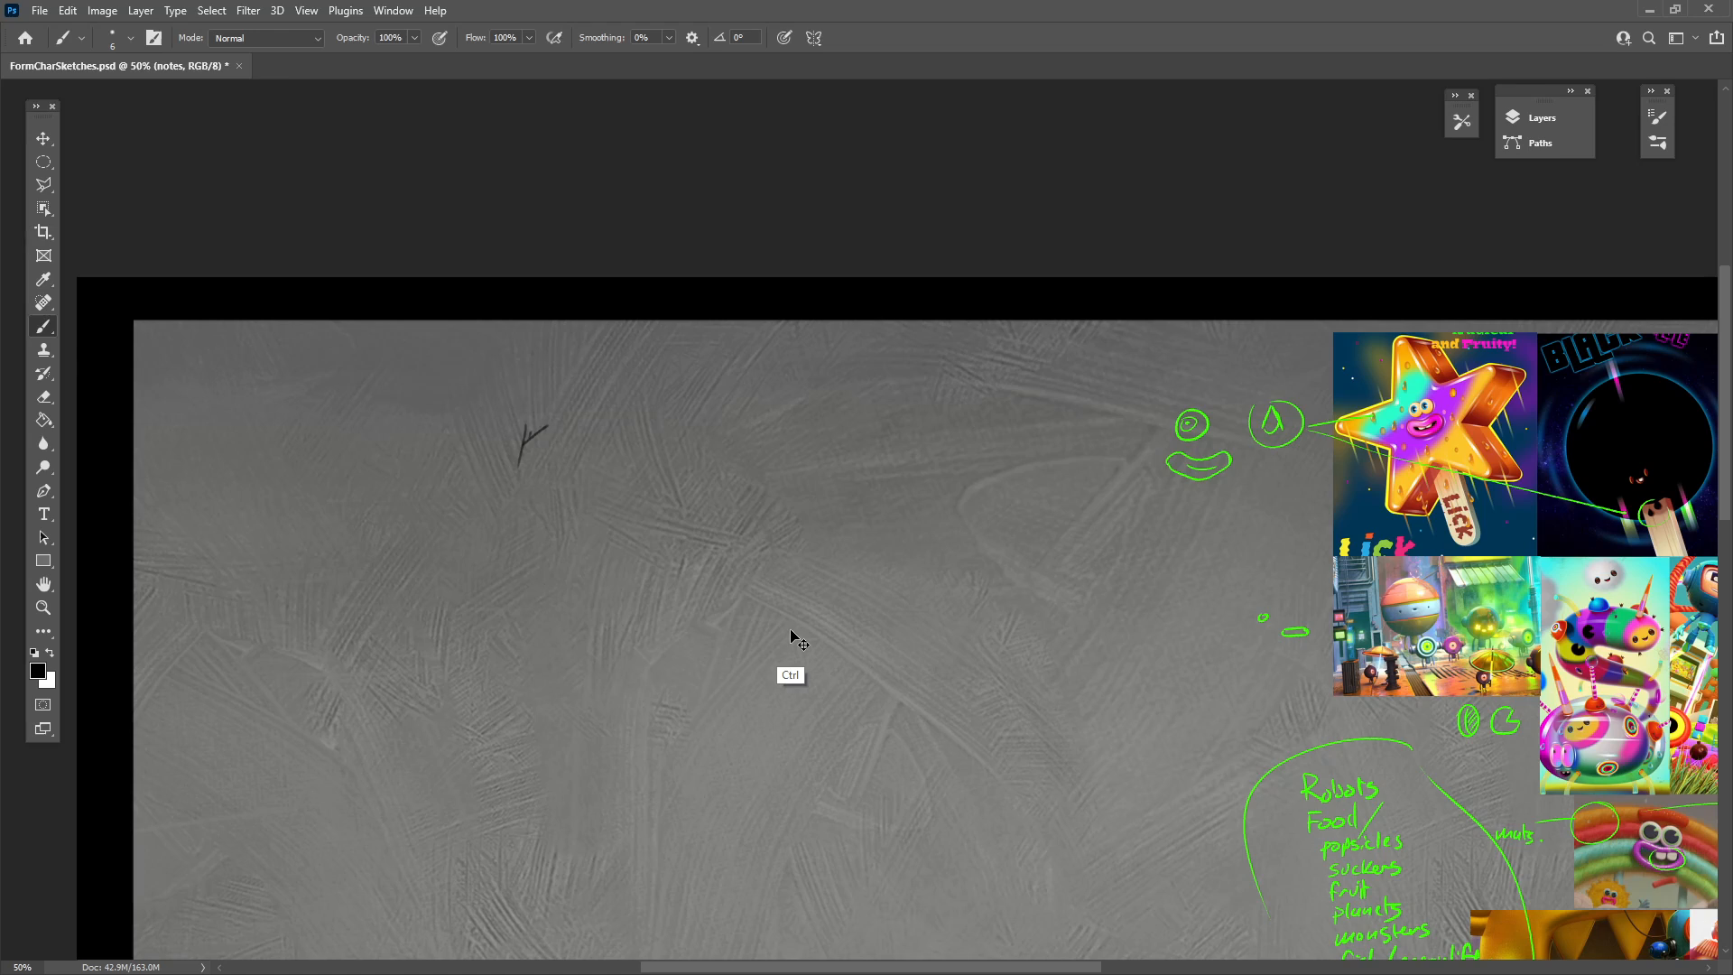
key(ctrl+z)
key(ctrl+z)
Draw three black pencil practice circles on the blank canvas, one large and two smaller ones beside and below it.
mouse_move(576, 479)
mouse_down()
mouse_move(632, 424)
mouse_move(578, 477)
mouse_move(567, 539)
mouse_up()
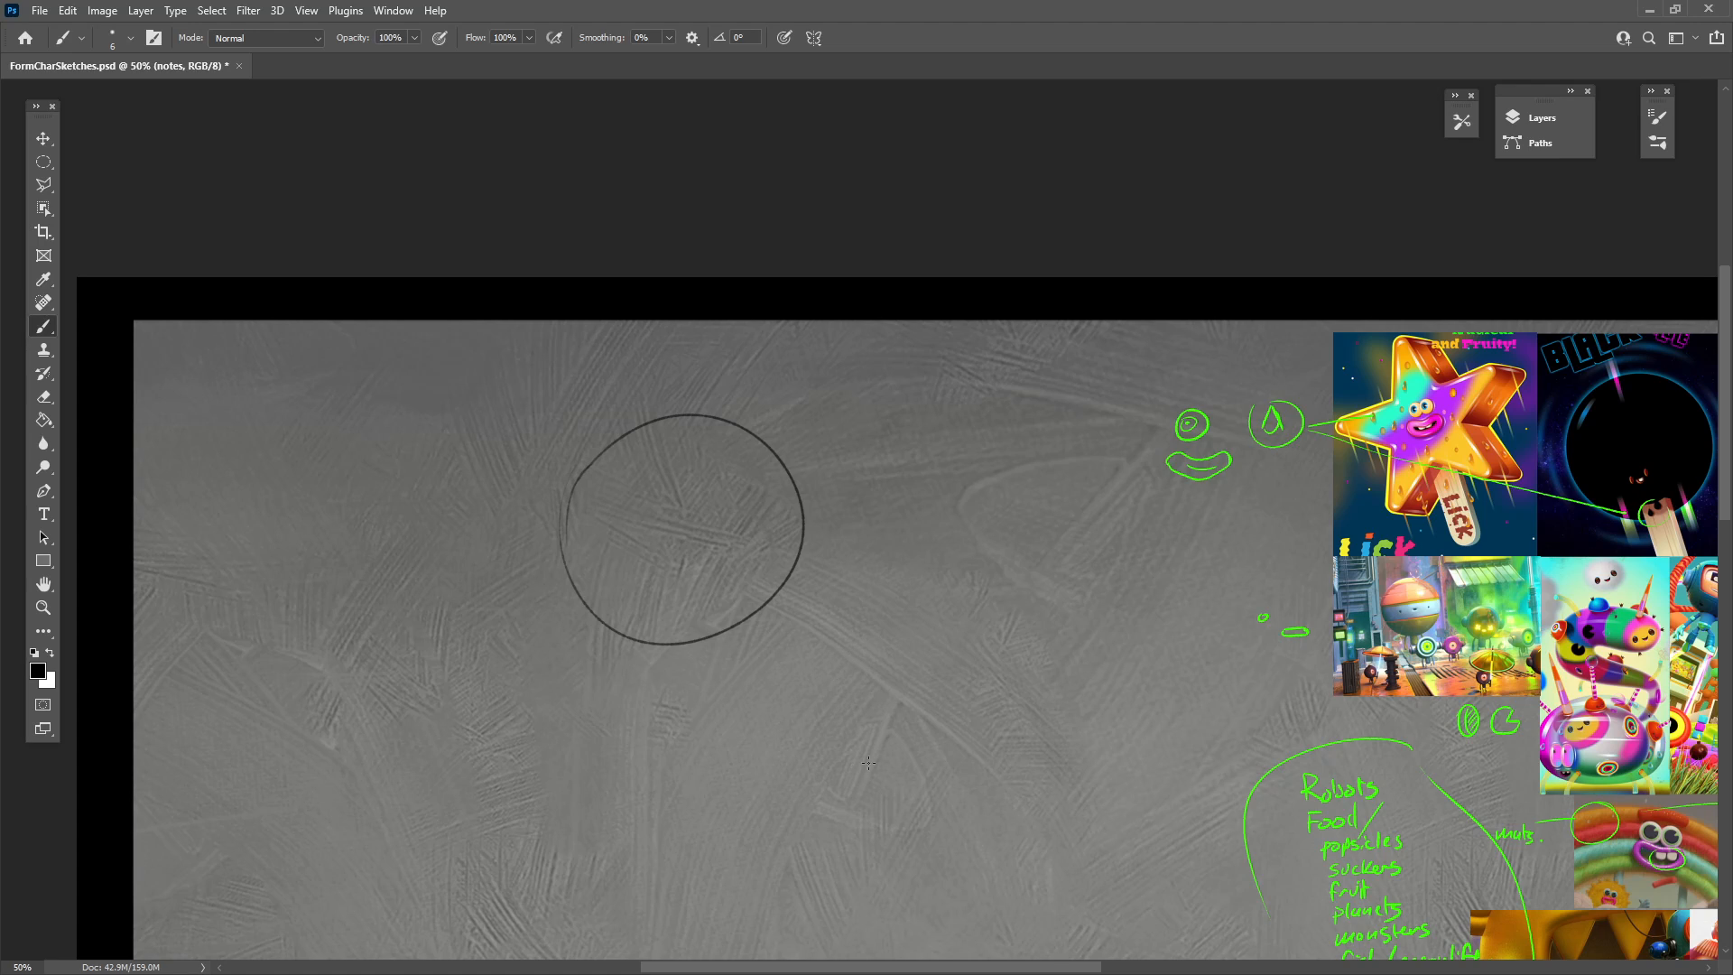
drag(811, 720, 827, 607)
mouse_move(790, 517)
mouse_down()
mouse_move(889, 663)
mouse_move(808, 505)
mouse_up()
drag(934, 355, 957, 358)
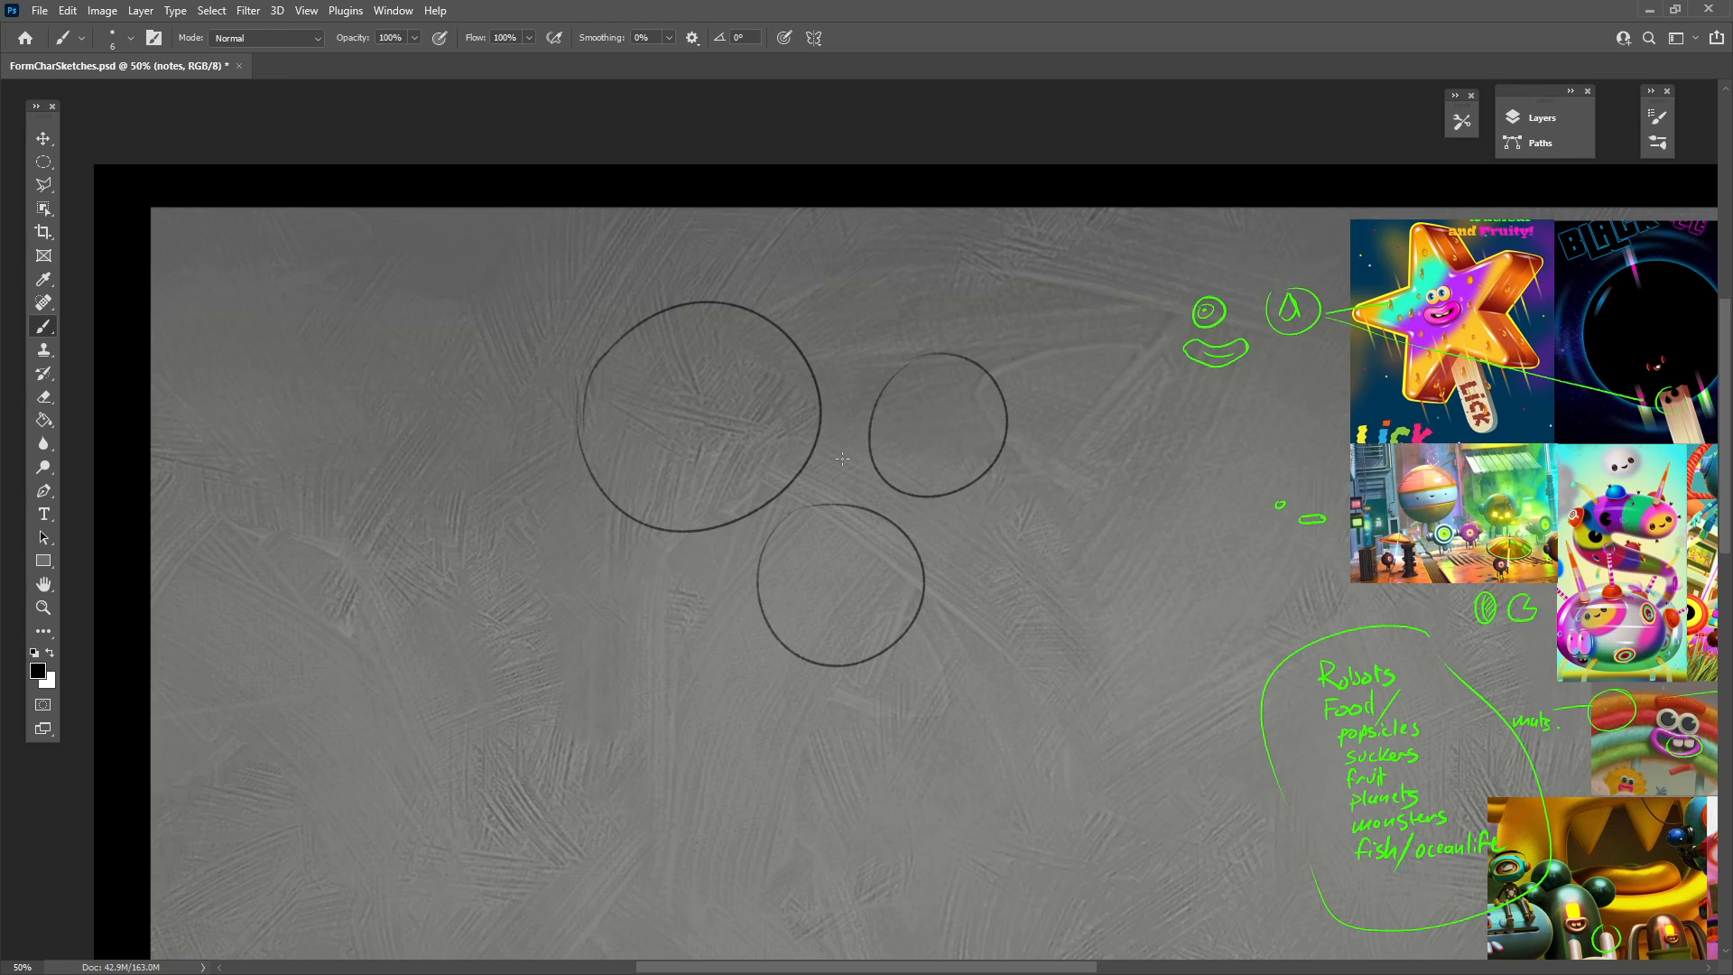
Draw a stack of long, roughly parallel horizontal pencil lines below the circles and undo the lowest one.
drag(387, 706, 853, 695)
drag(420, 730, 829, 720)
mouse_move(441, 757)
mouse_down()
mouse_move(823, 739)
mouse_move(804, 760)
mouse_up()
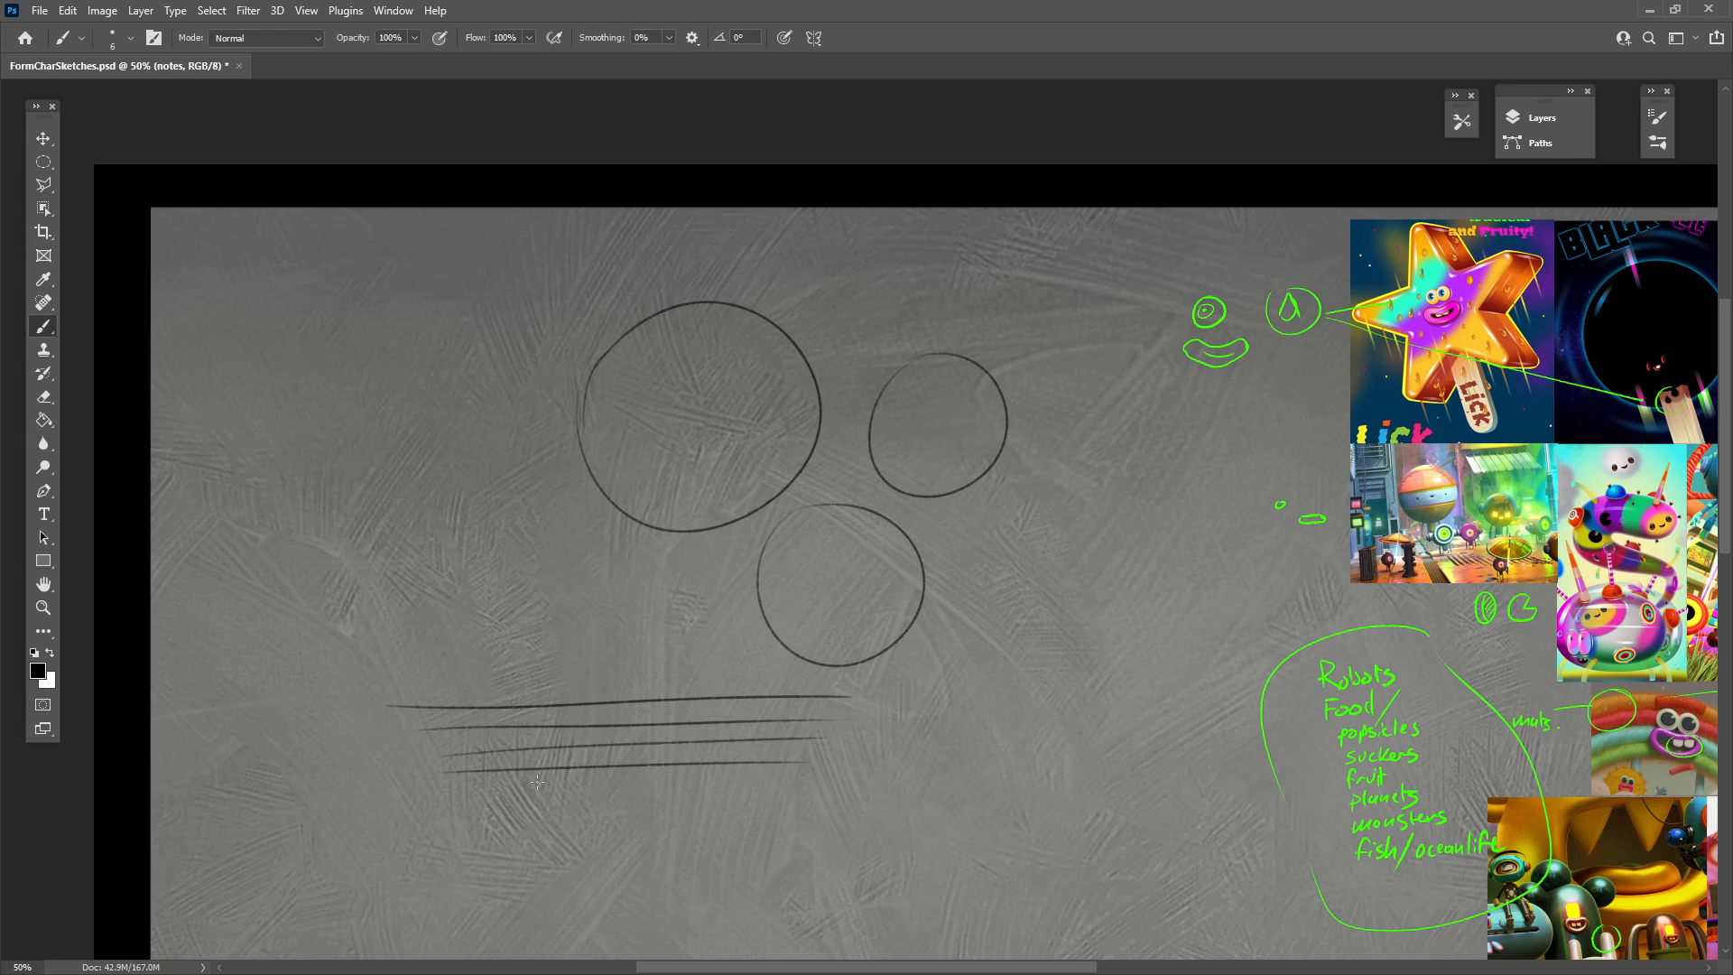
mouse_move(436, 796)
mouse_down()
mouse_move(799, 786)
mouse_move(731, 815)
mouse_up()
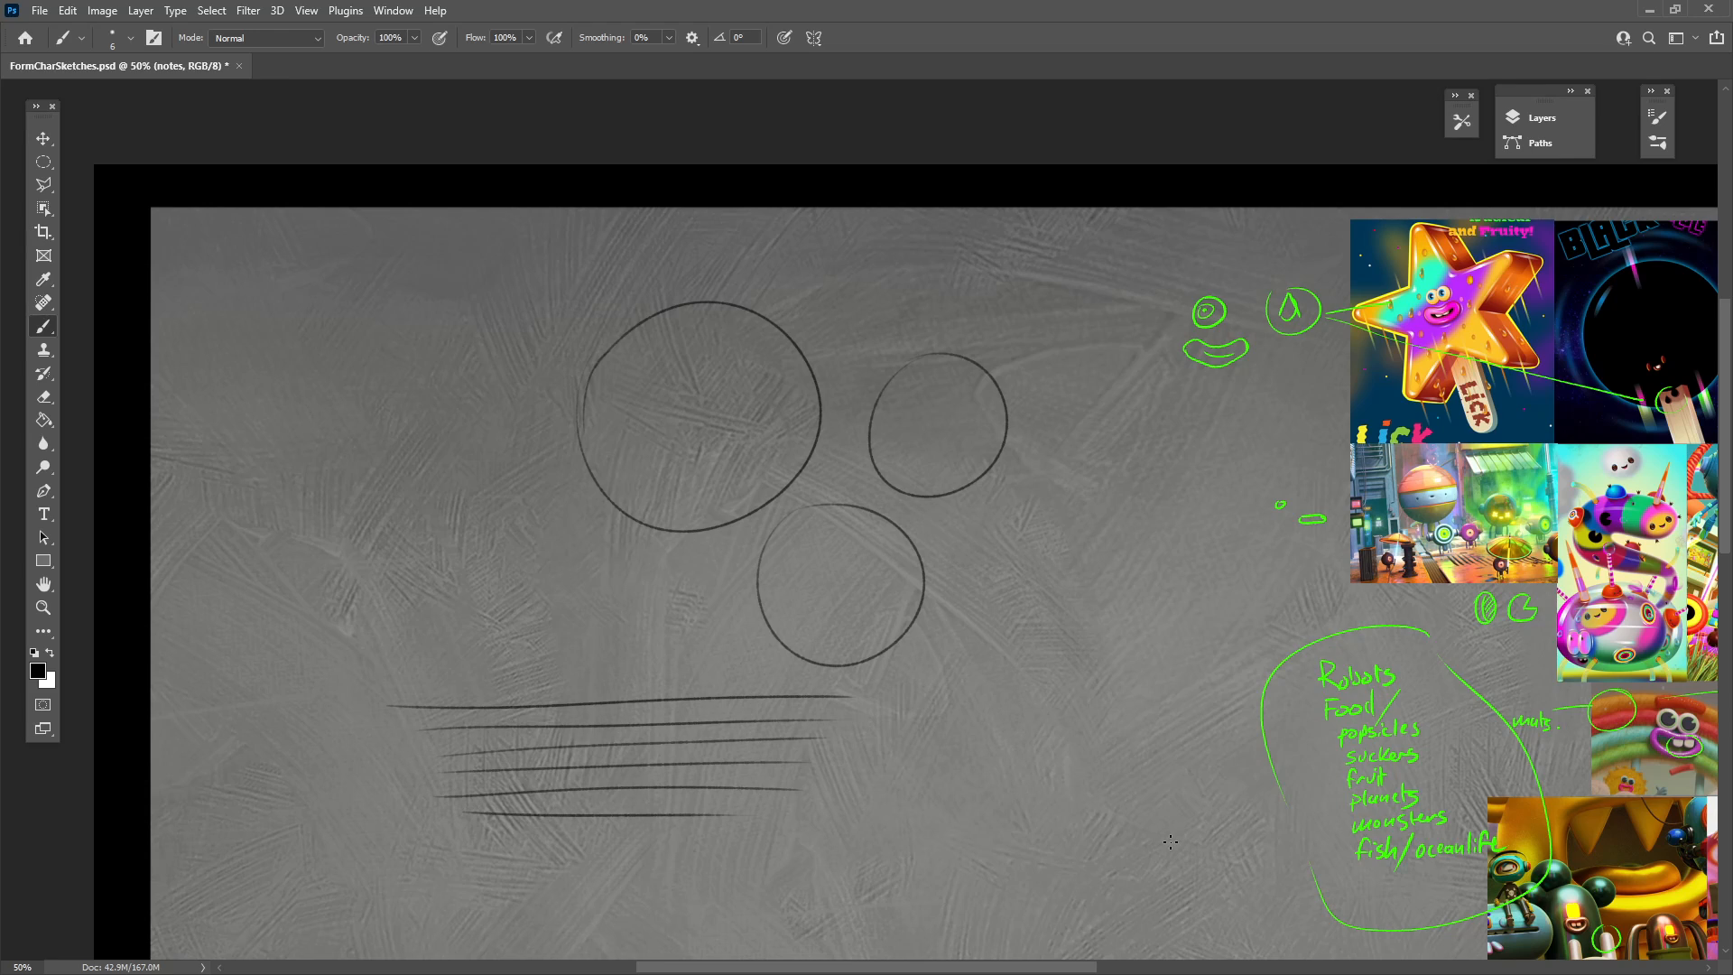
key(ctrl+z)
Enclose the practice circles and lines on the notes layer with a polygonal lasso selection, delete them, deselect, and return to the Brush tool.
click(1545, 118)
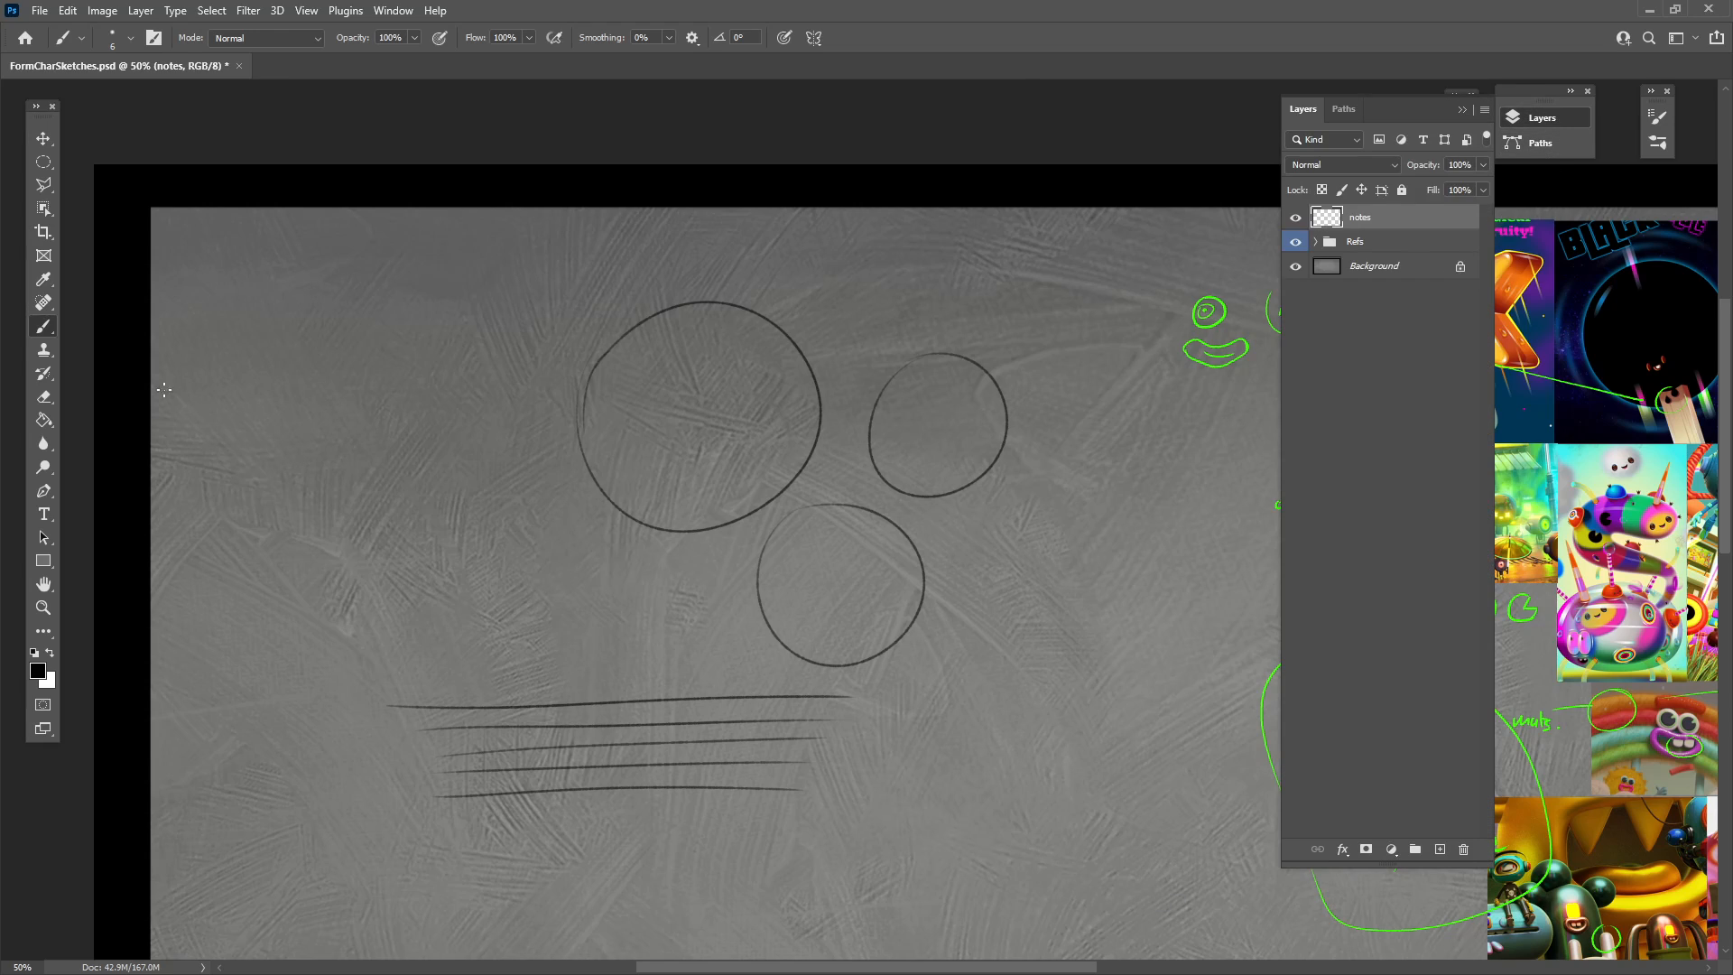
key(m)
click(43, 185)
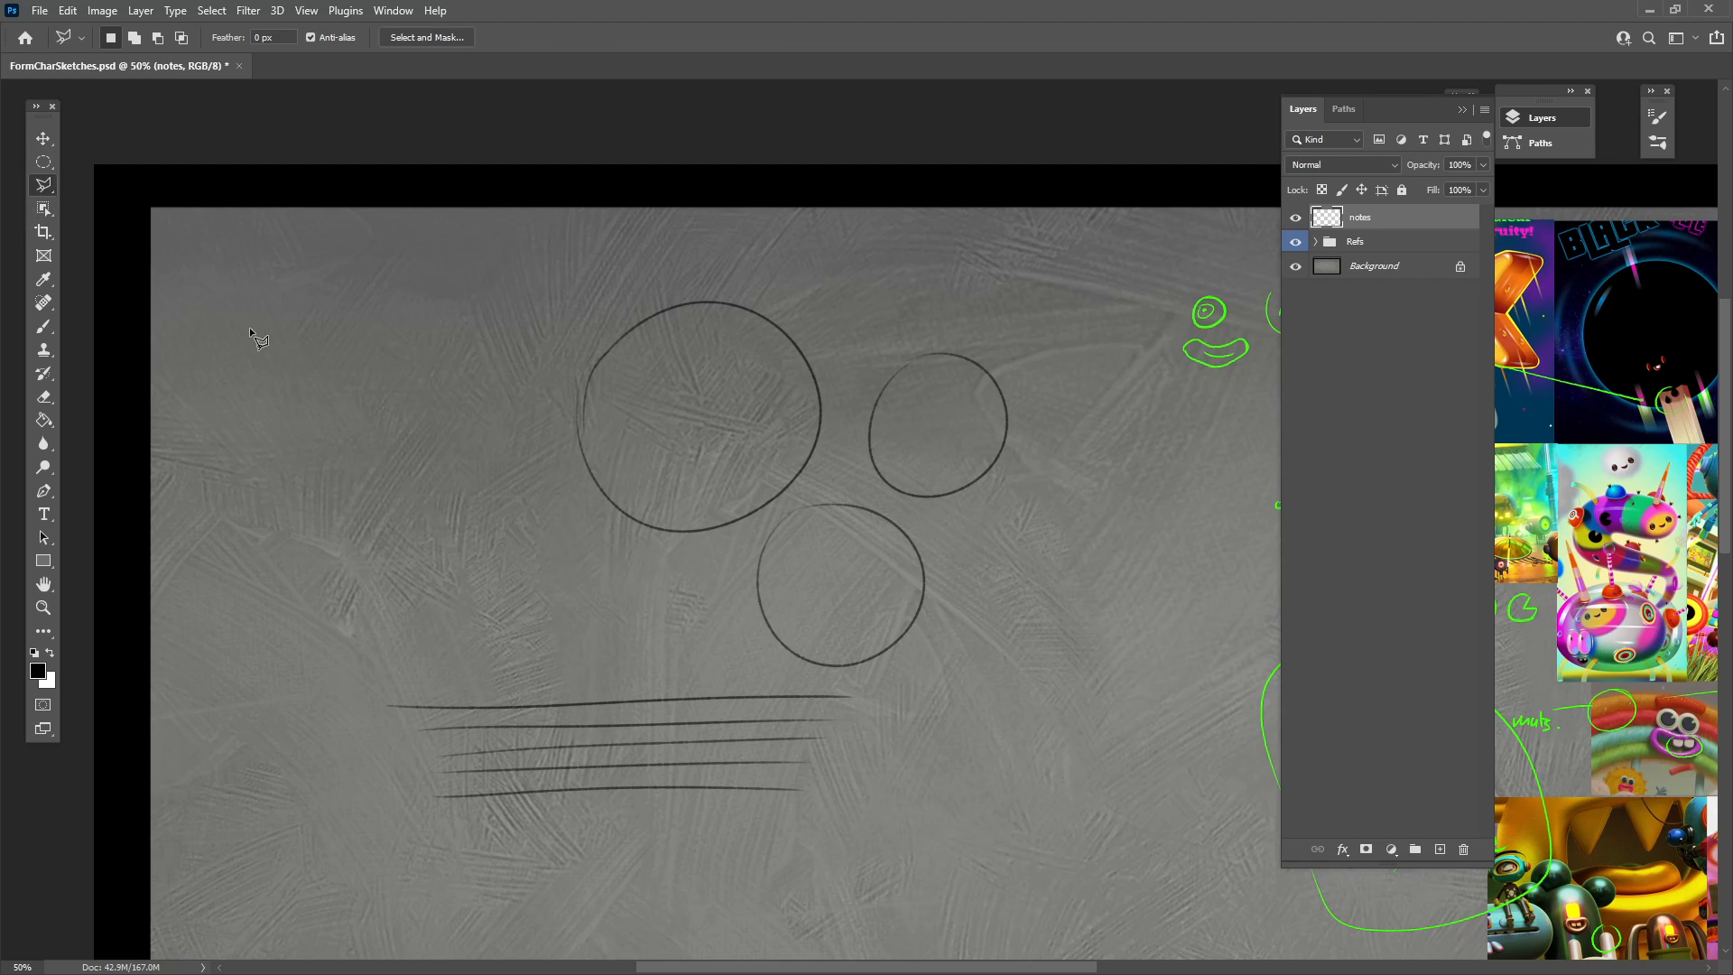
click(306, 275)
click(293, 873)
click(973, 860)
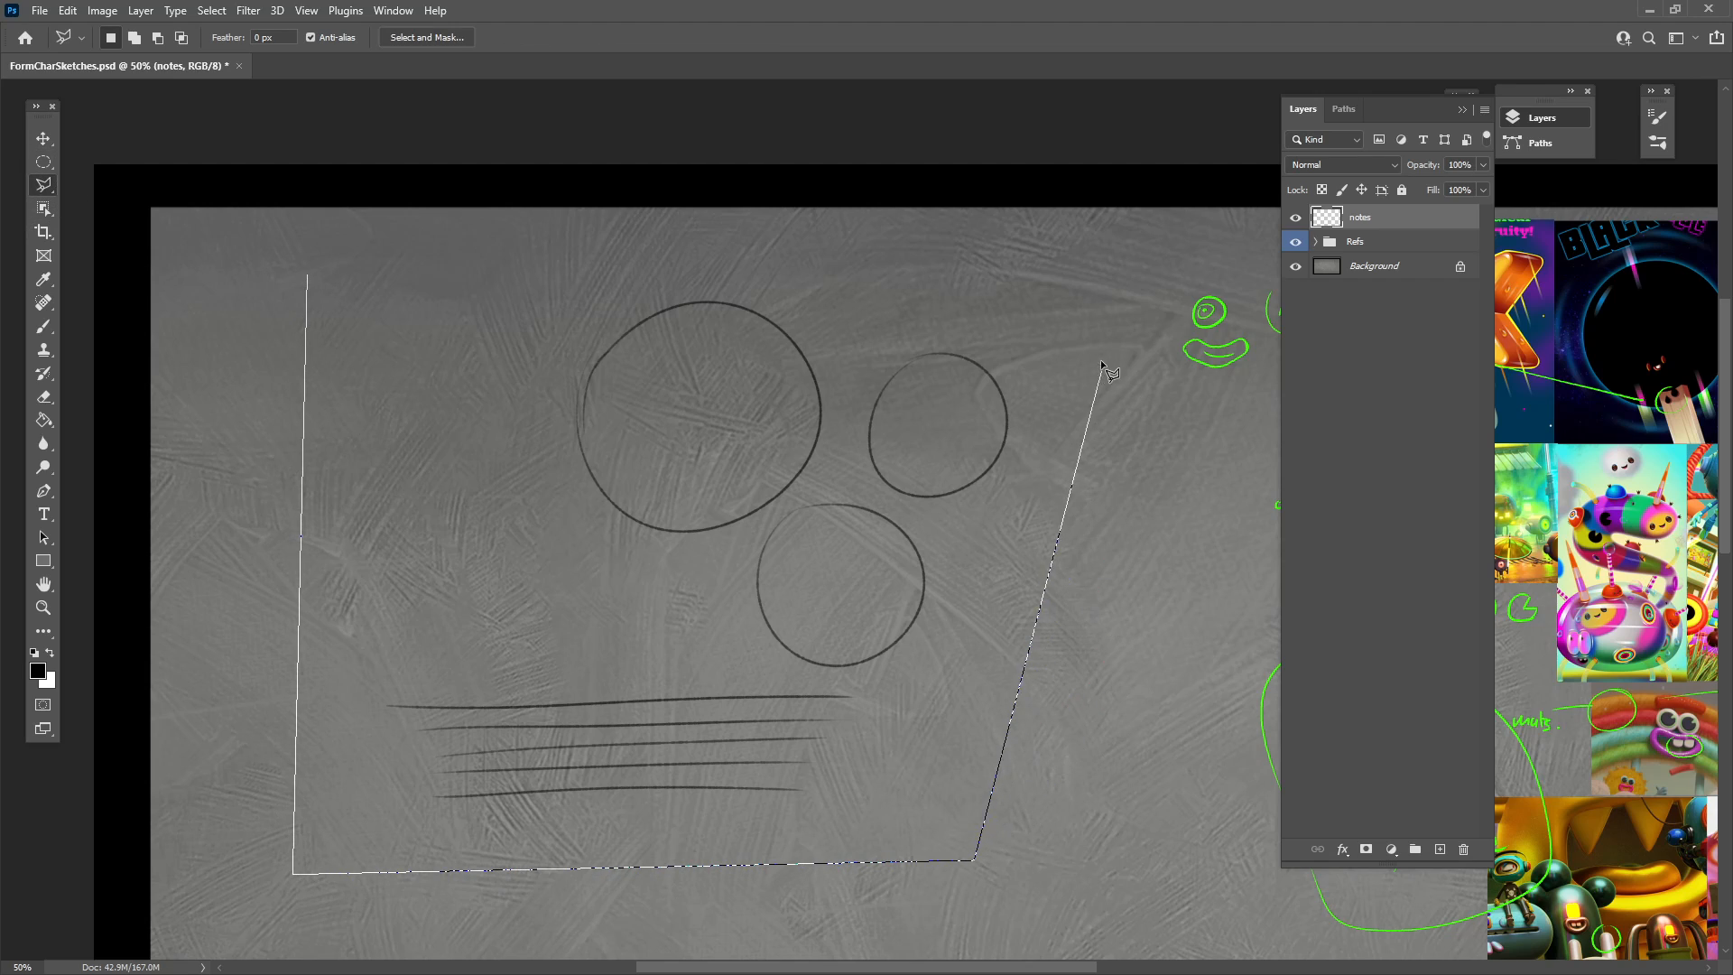
click(1101, 350)
click(898, 229)
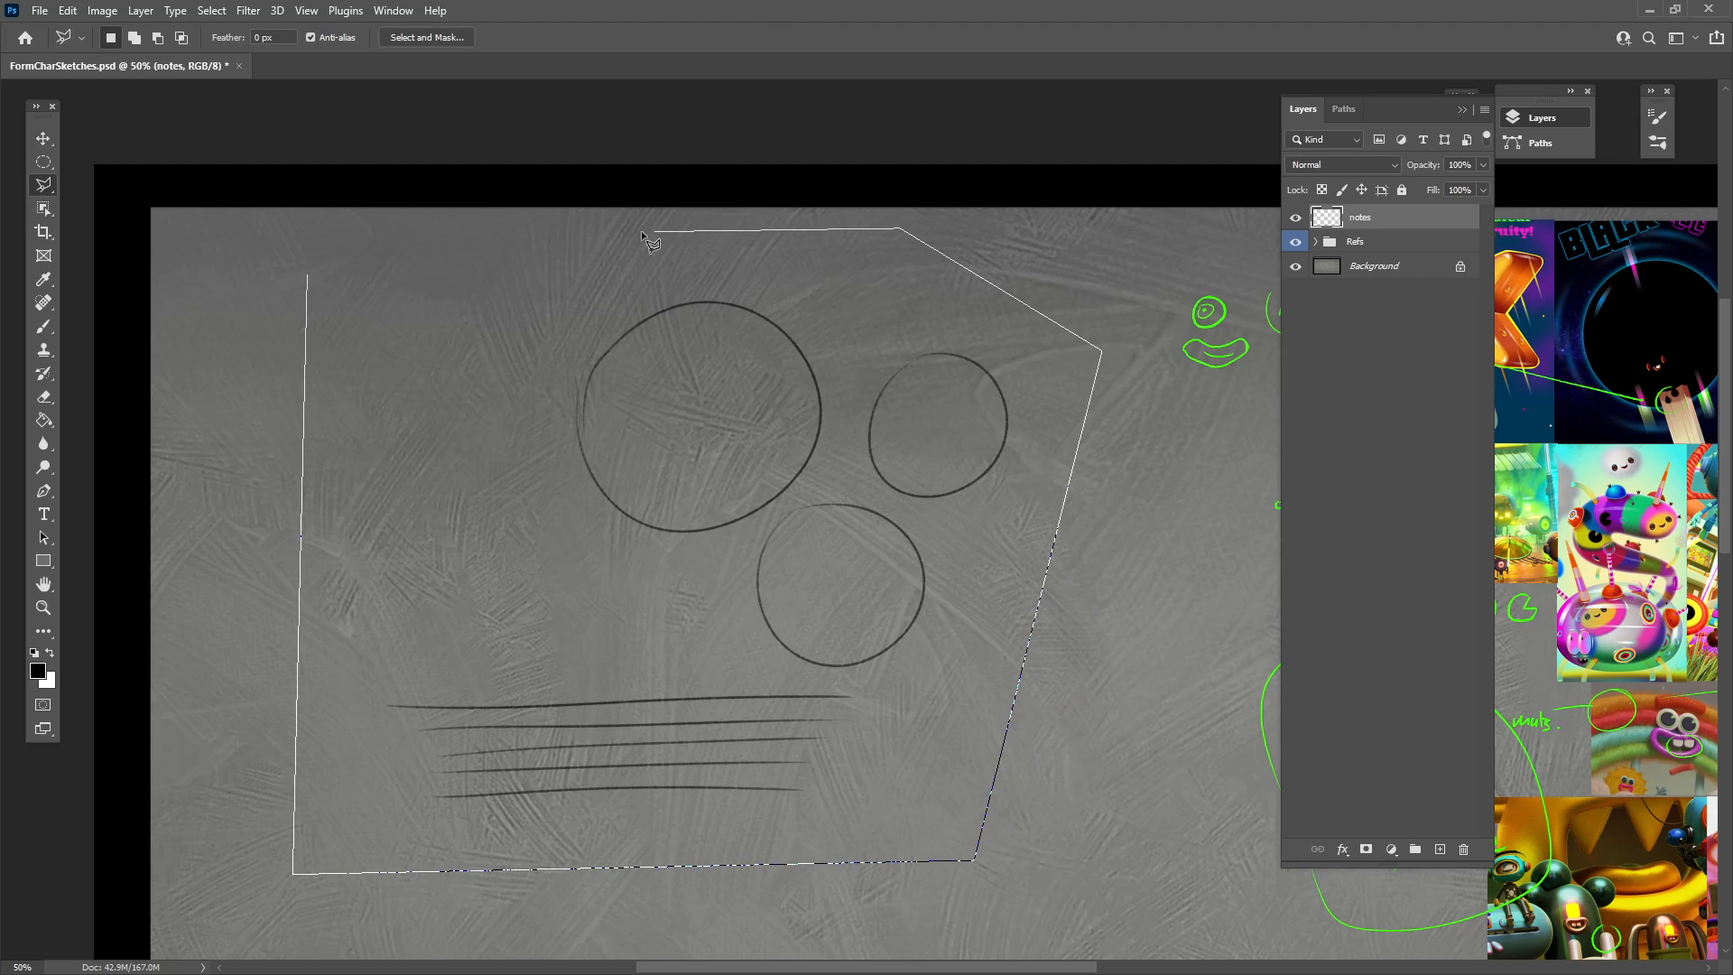
click(307, 275)
key(Delete)
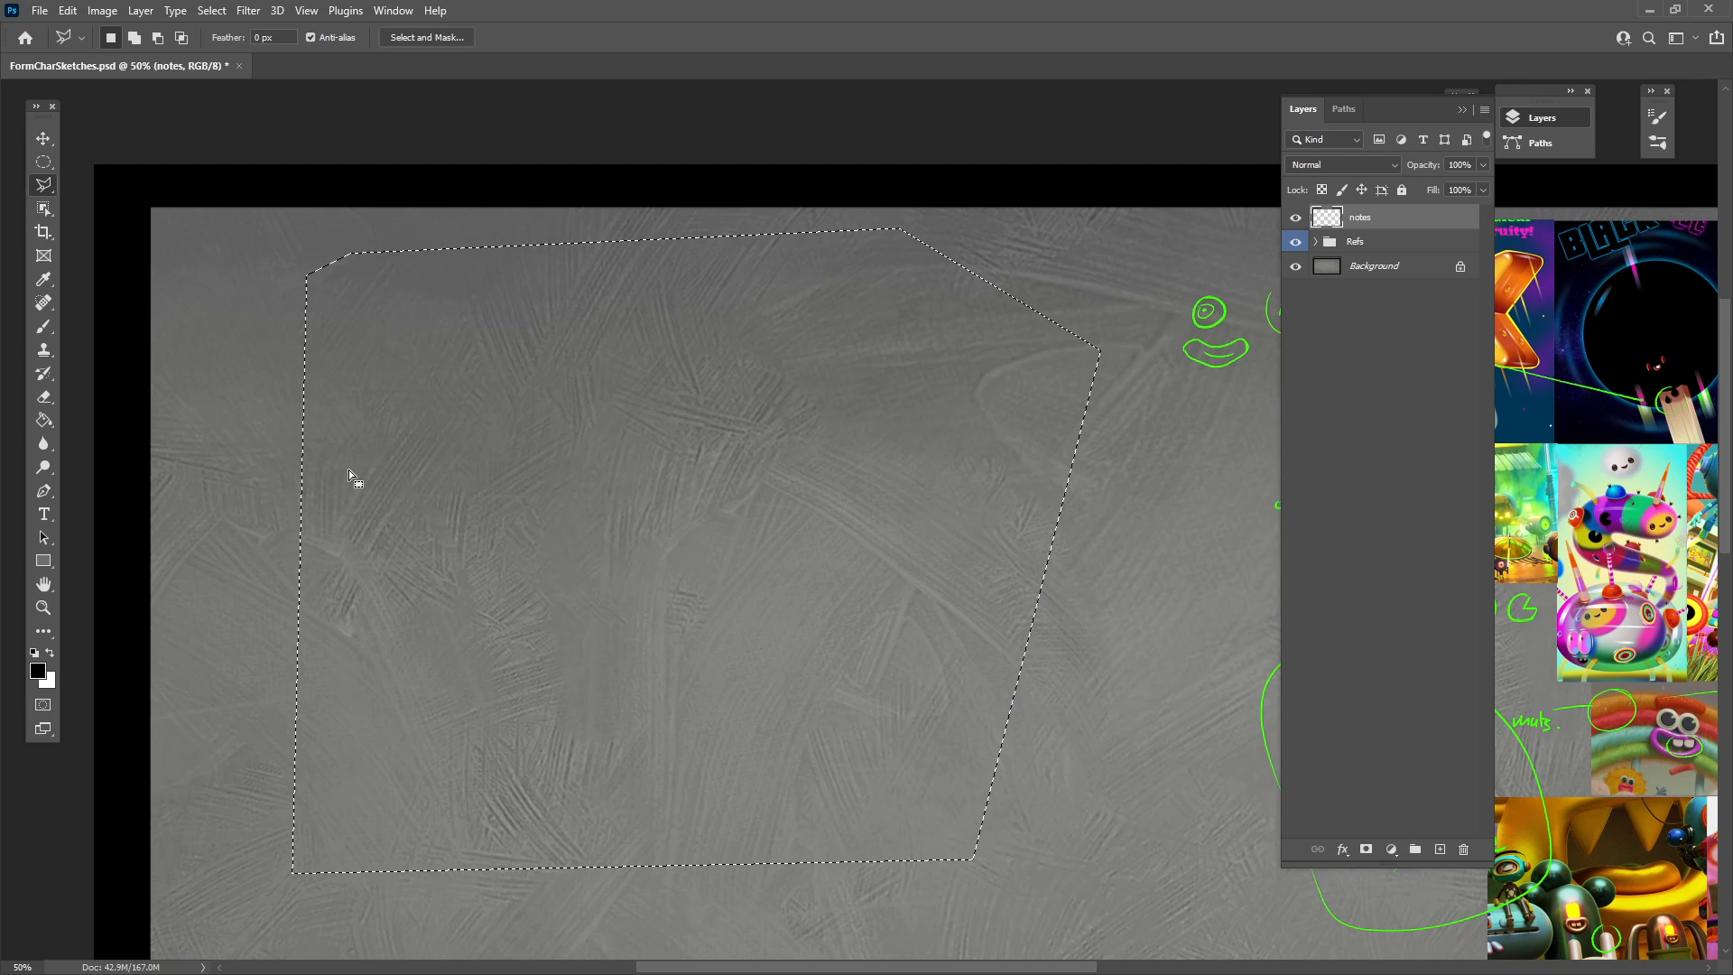
click(50, 330)
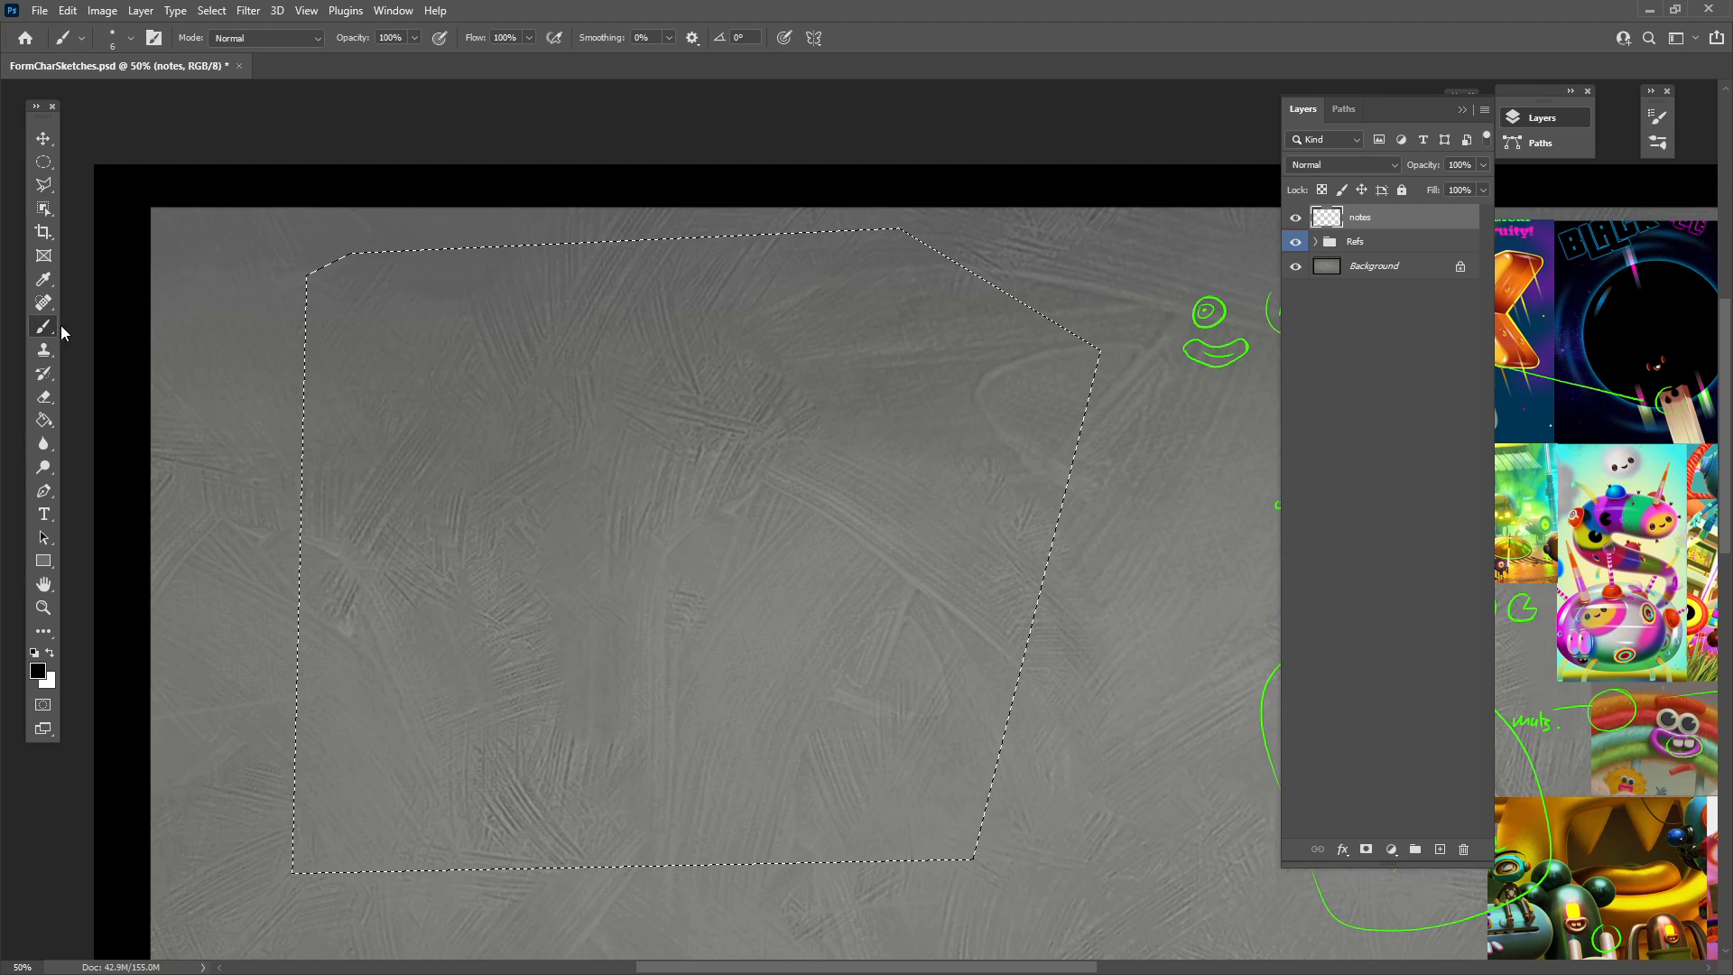
key(ctrl+d)
Handwrite the pencil labels "straw", "Robot" and "Fish", widely spaced on the blank canvas to mark separate sketch areas.
scroll(695, 708, right, 5)
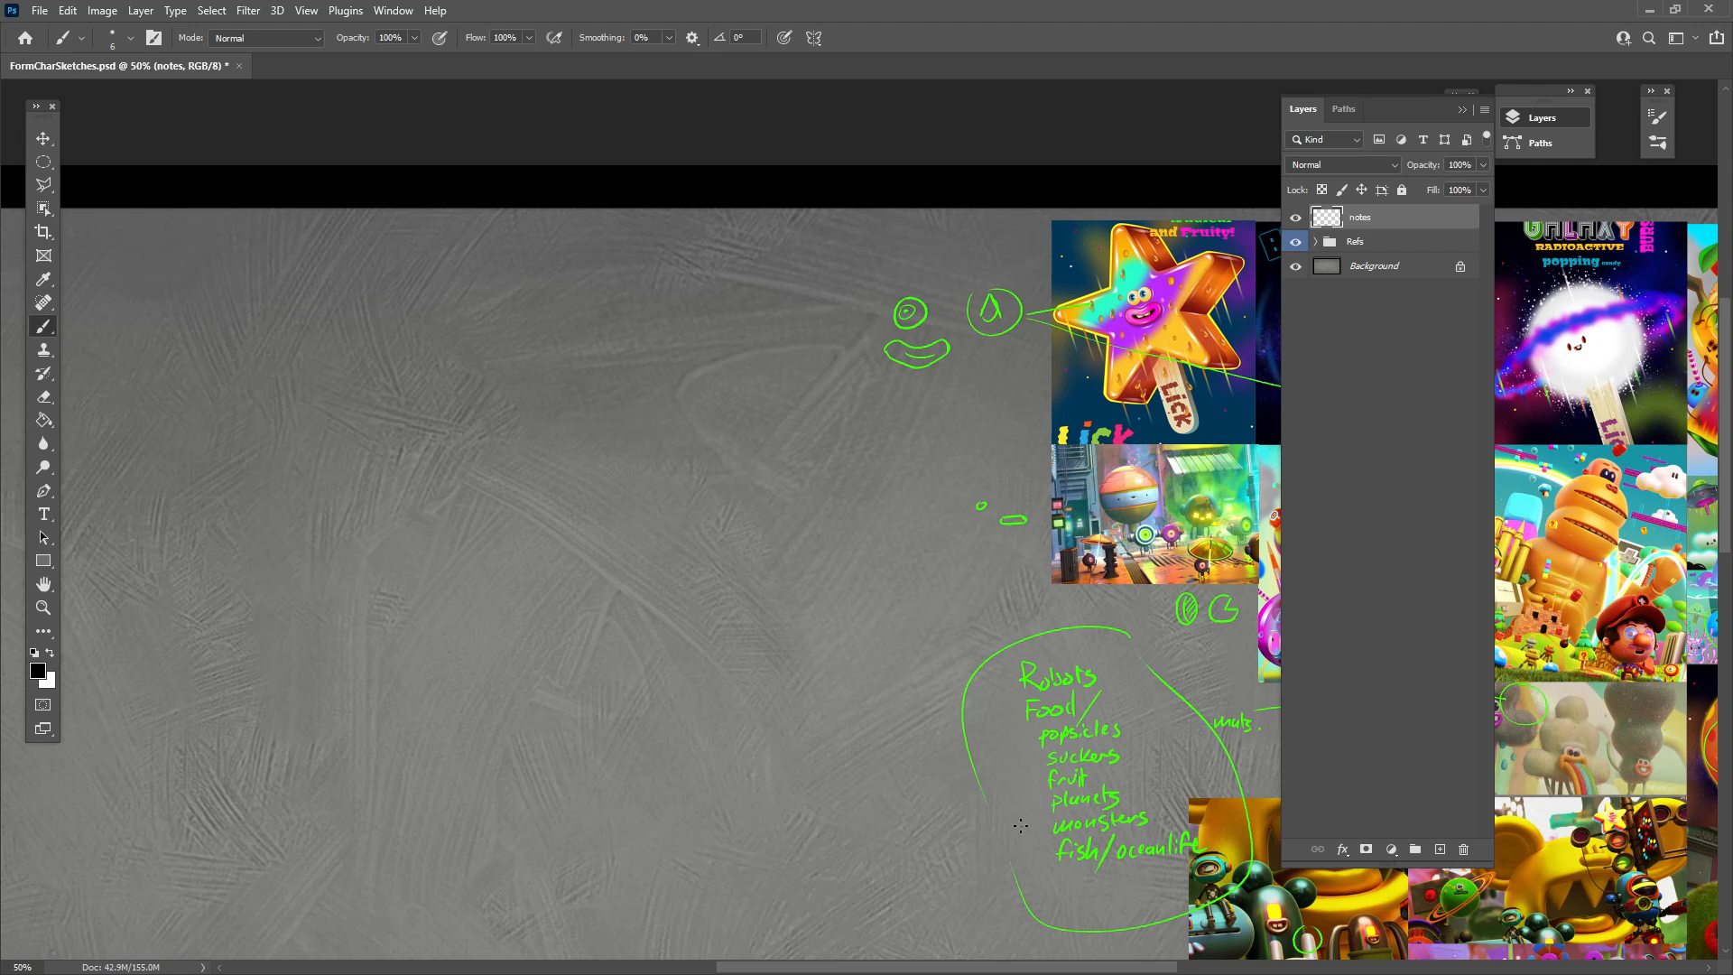
scroll(942, 733, left, 5)
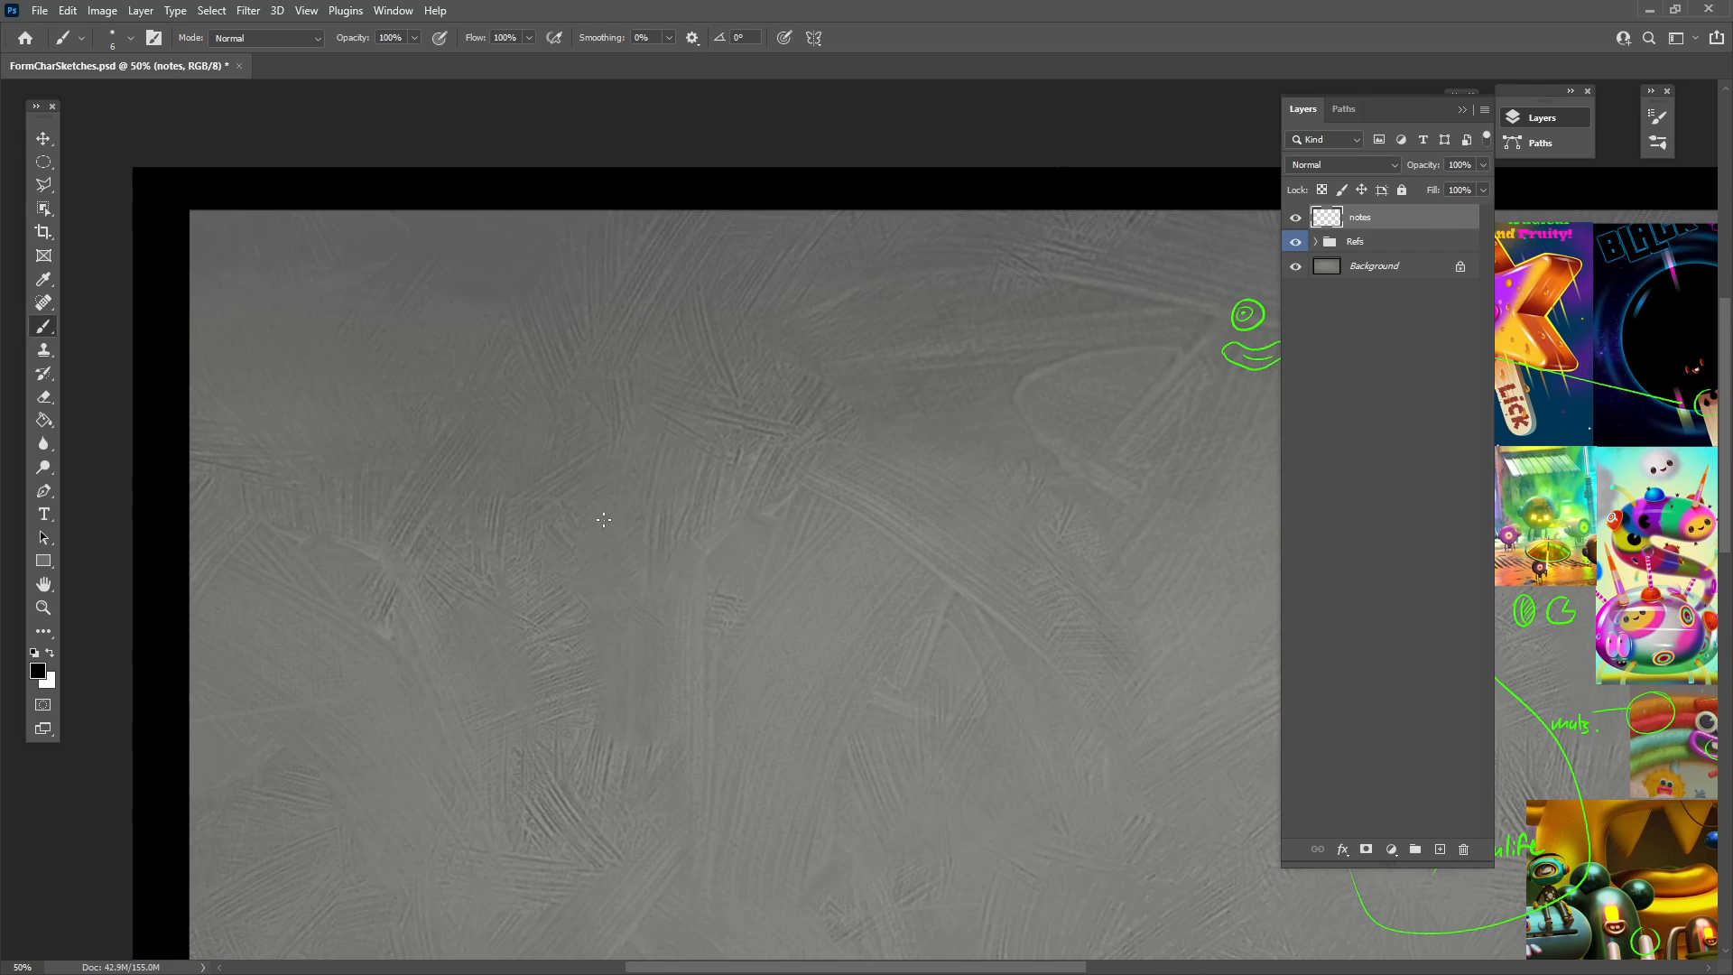
scroll(801, 647, down, 1)
scroll(801, 646, right, 1)
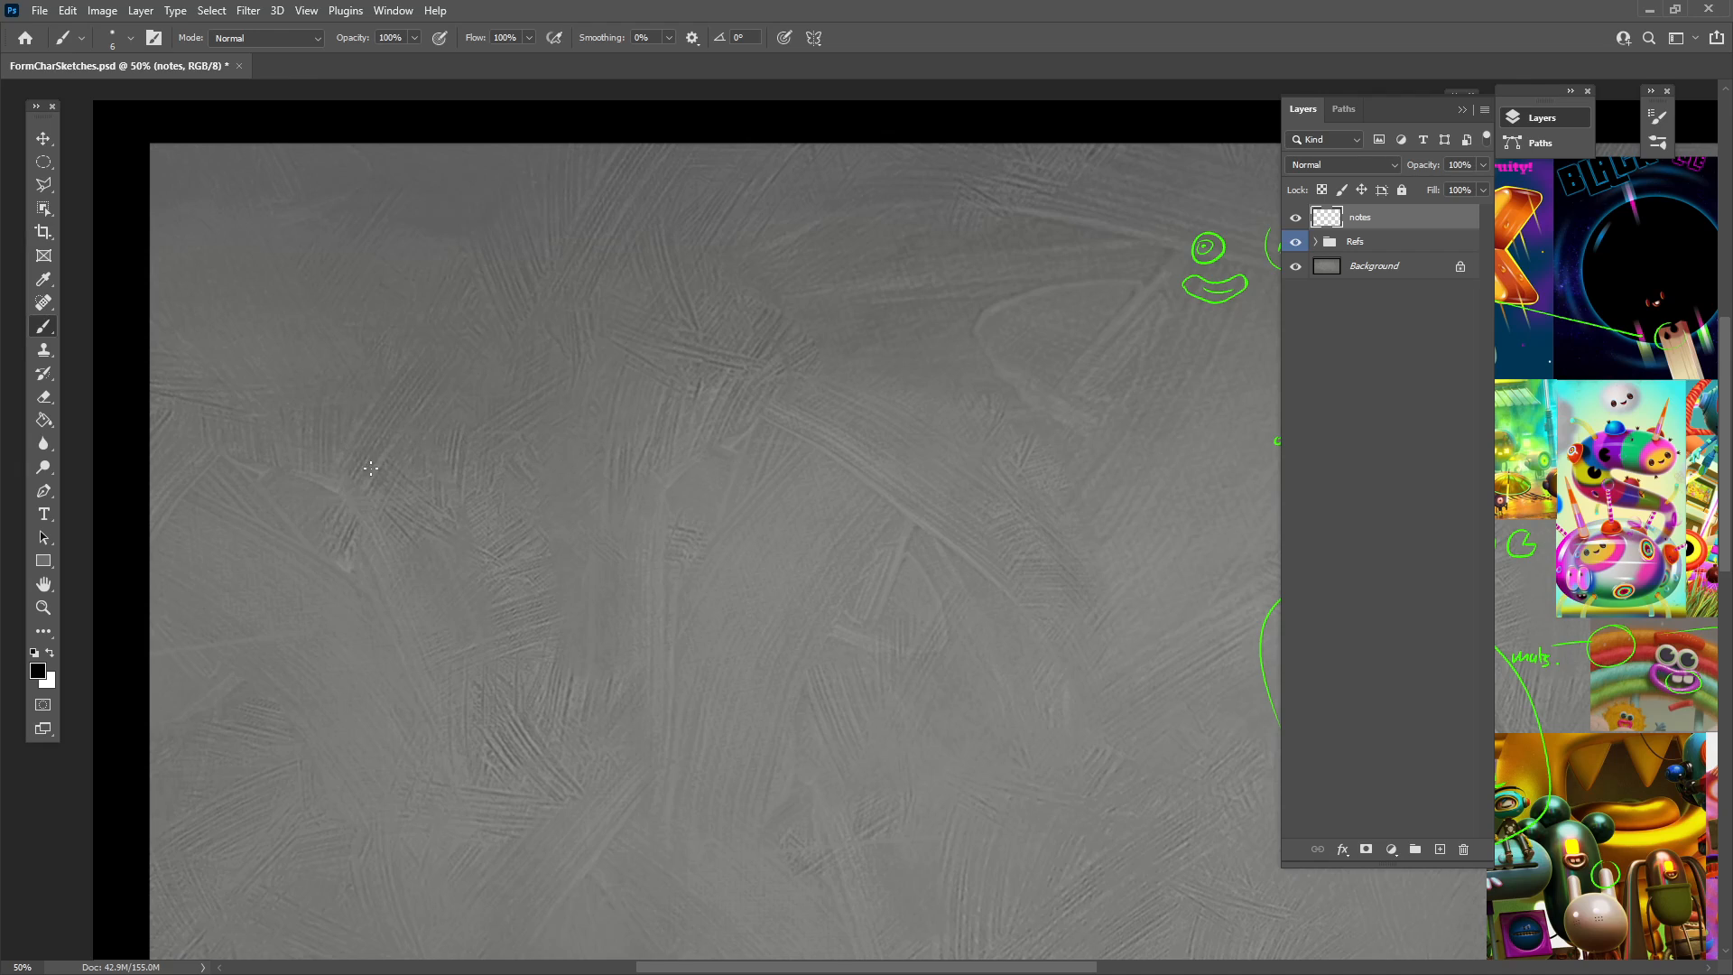
mouse_move(370, 462)
mouse_down()
mouse_move(357, 480)
mouse_move(431, 462)
mouse_up()
mouse_move(848, 577)
mouse_down()
mouse_move(479, 476)
mouse_move(430, 484)
mouse_move(853, 450)
mouse_move(877, 264)
mouse_up()
mouse_move(434, 719)
mouse_down()
mouse_move(446, 742)
mouse_move(519, 727)
mouse_up()
mouse_move(766, 730)
mouse_down()
mouse_move(720, 728)
mouse_move(526, 801)
mouse_move(863, 722)
mouse_up()
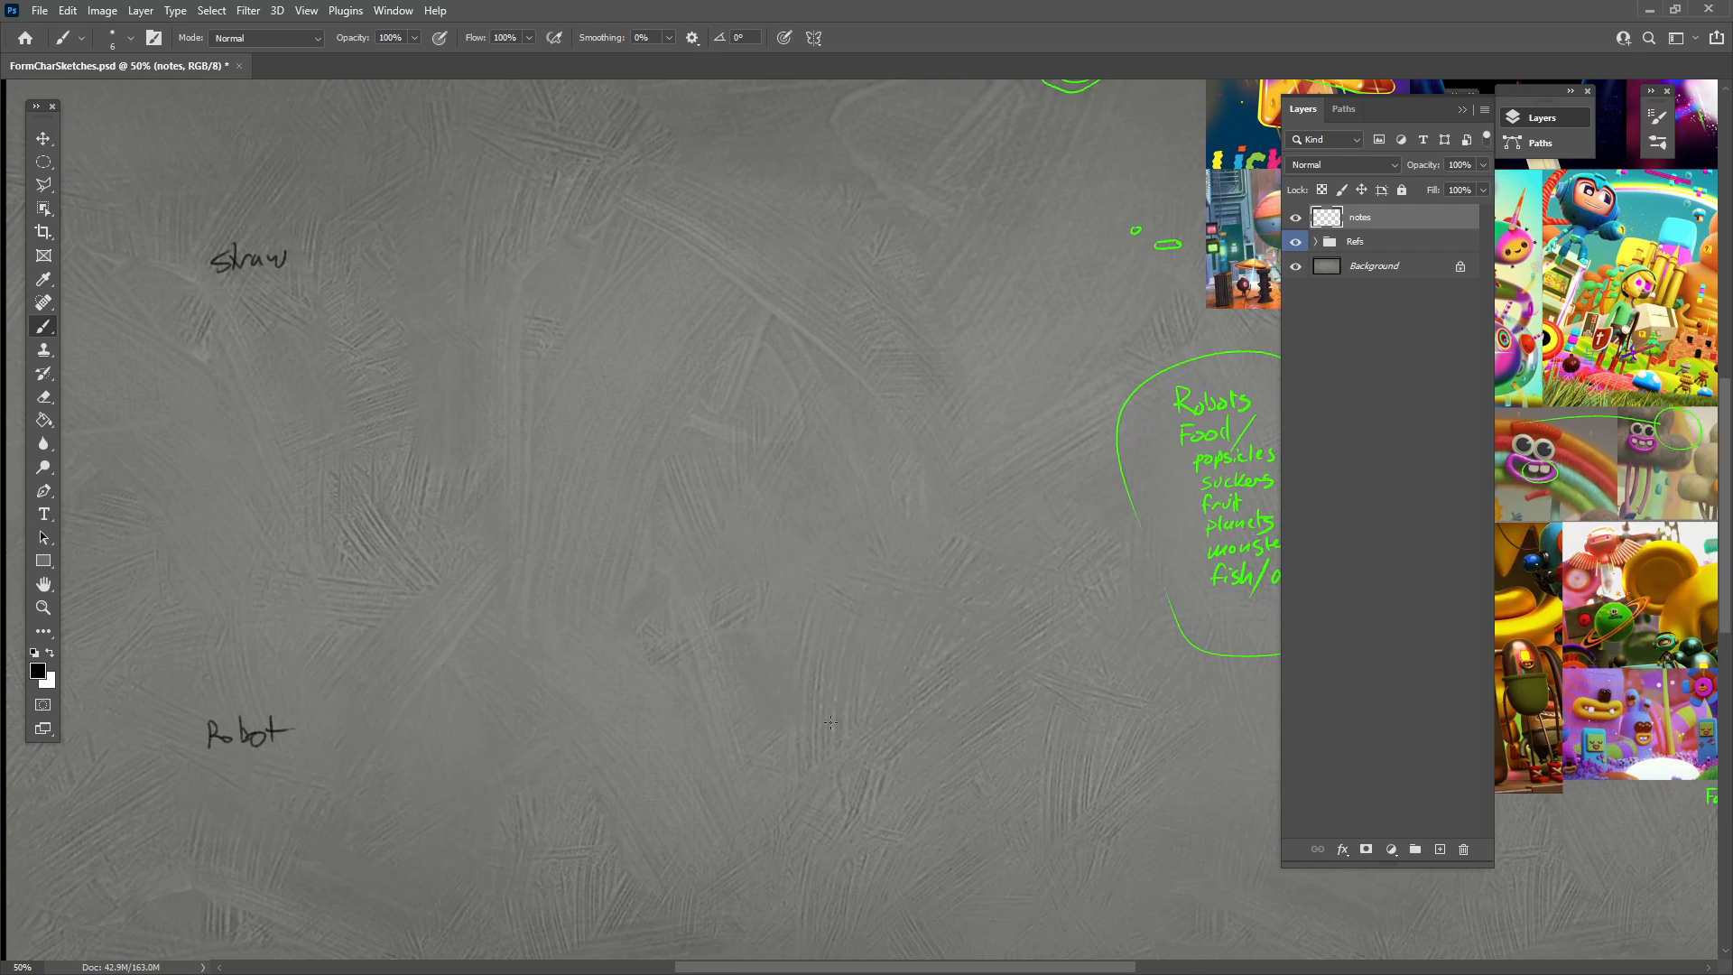
mouse_move(837, 730)
mouse_down()
mouse_move(830, 743)
mouse_move(852, 744)
mouse_move(823, 745)
mouse_up()
drag(903, 703, 965, 798)
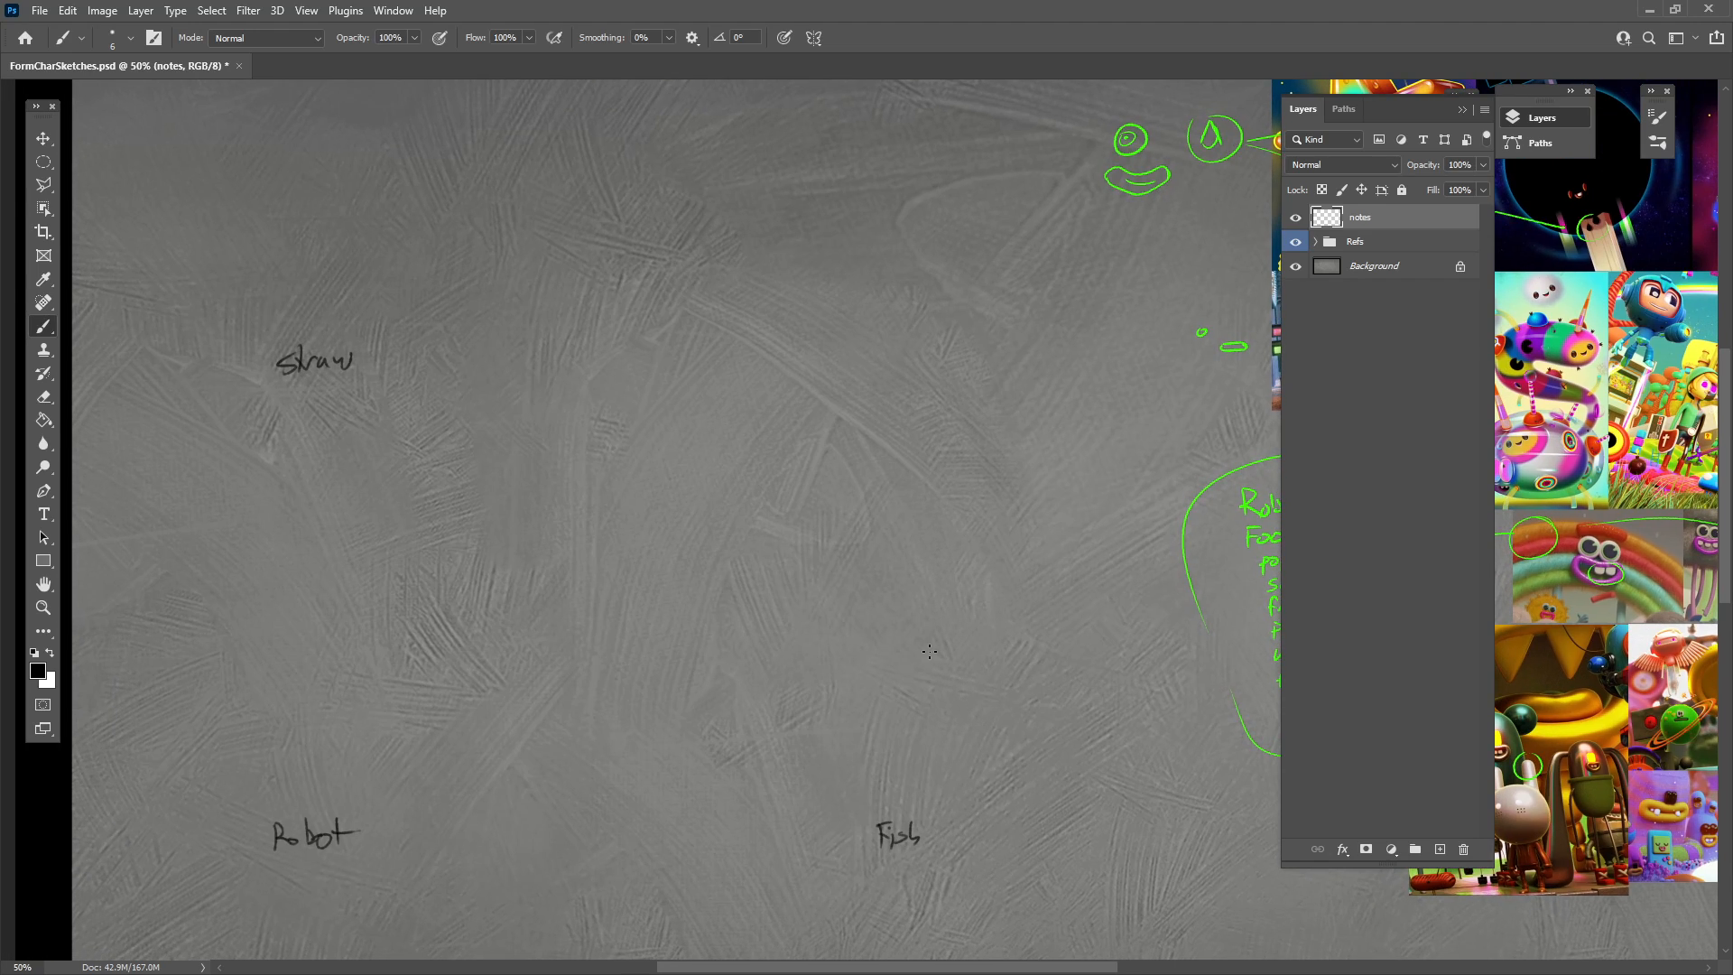
Draw a large rounded, downward-tapering strawberry outline in black pencil just beside the "straw" label.
drag(643, 551, 344, 622)
drag(1211, 736, 1074, 652)
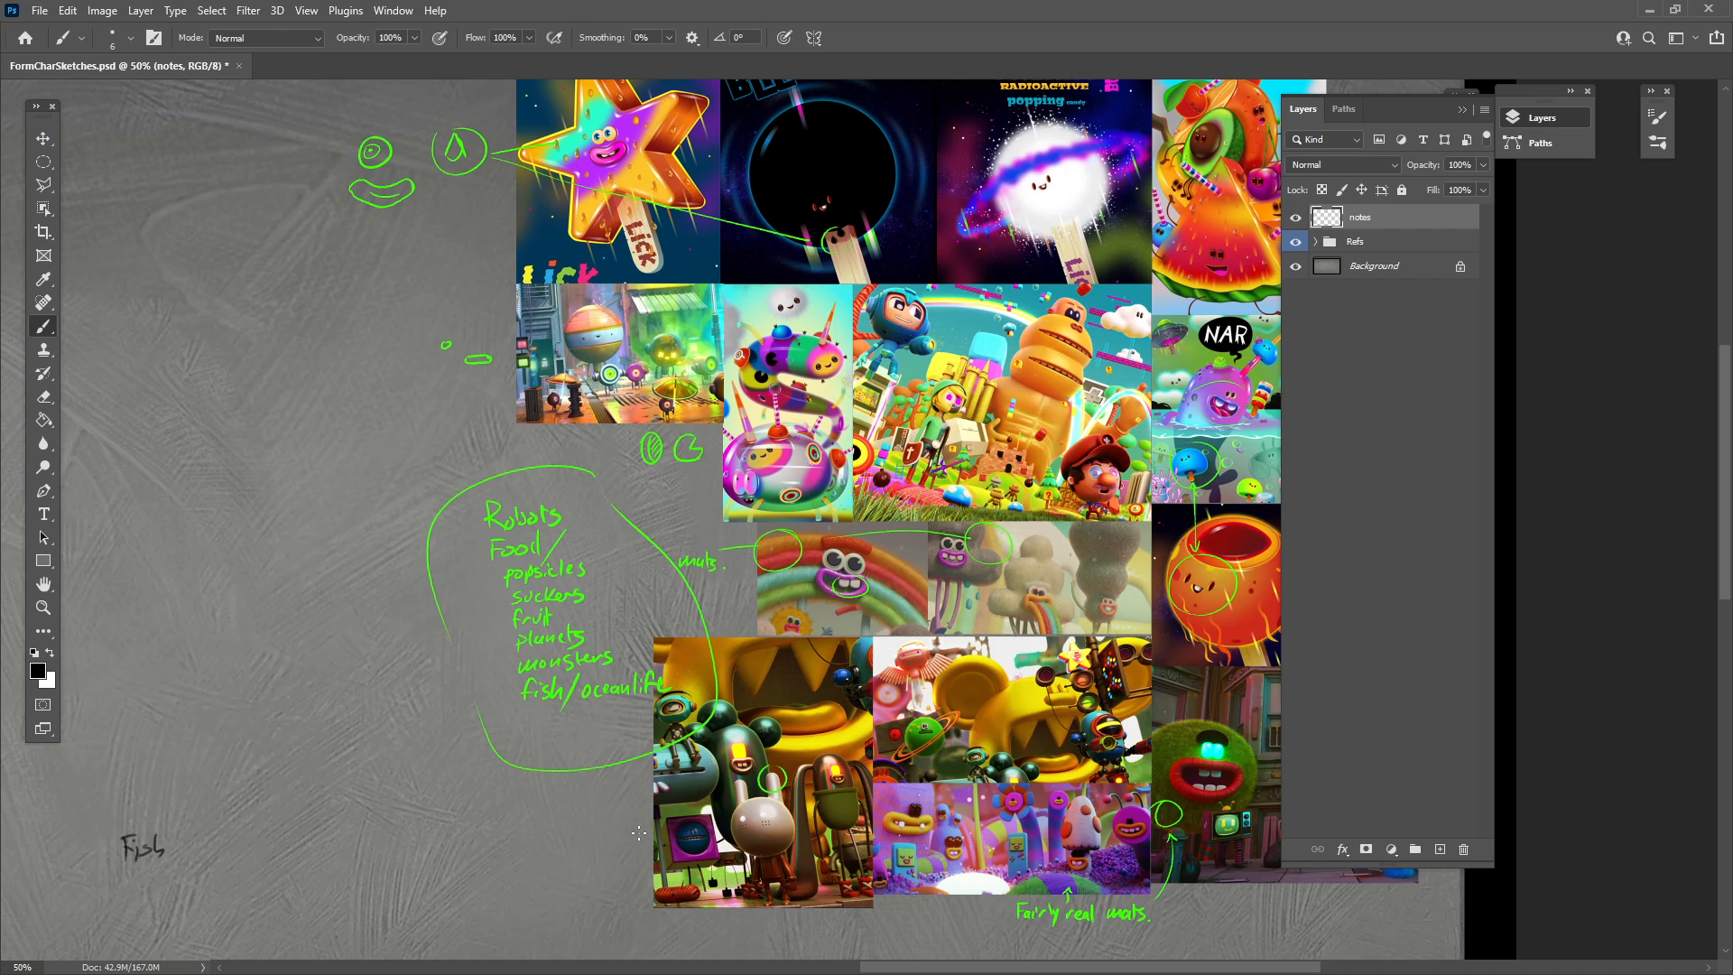
mouse_move(415, 776)
mouse_down()
mouse_move(716, 723)
mouse_move(1029, 705)
mouse_move(1043, 663)
mouse_up()
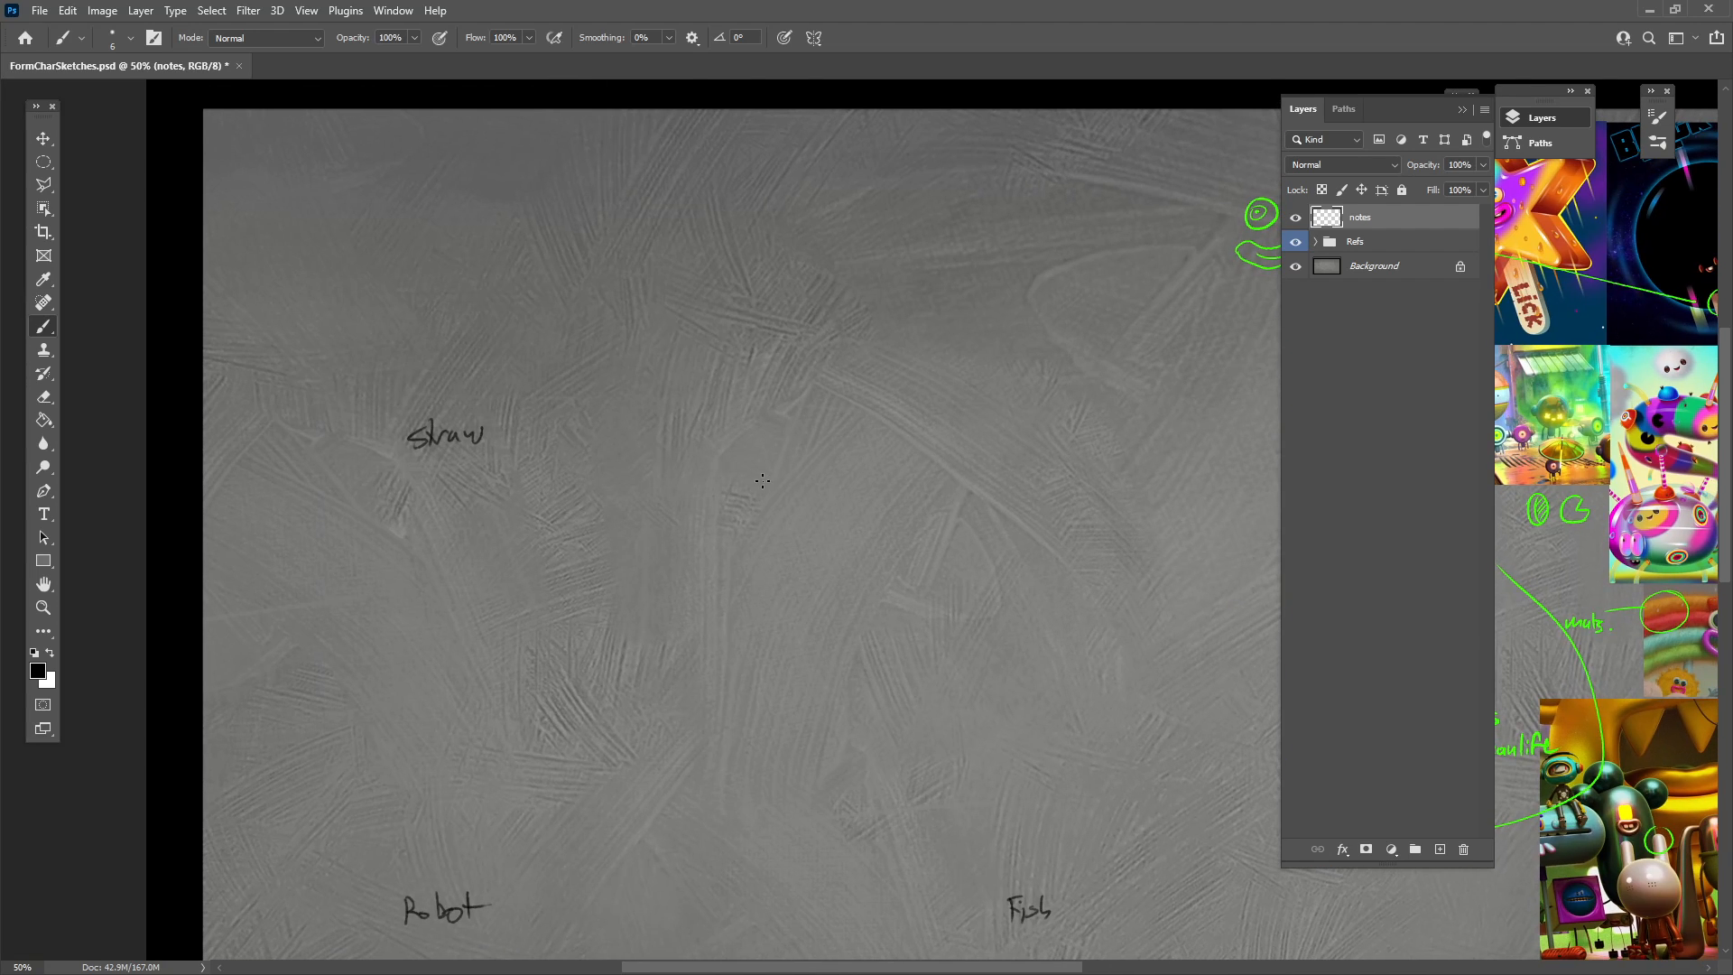
mouse_move(669, 461)
mouse_down()
mouse_move(593, 751)
mouse_move(766, 449)
mouse_up()
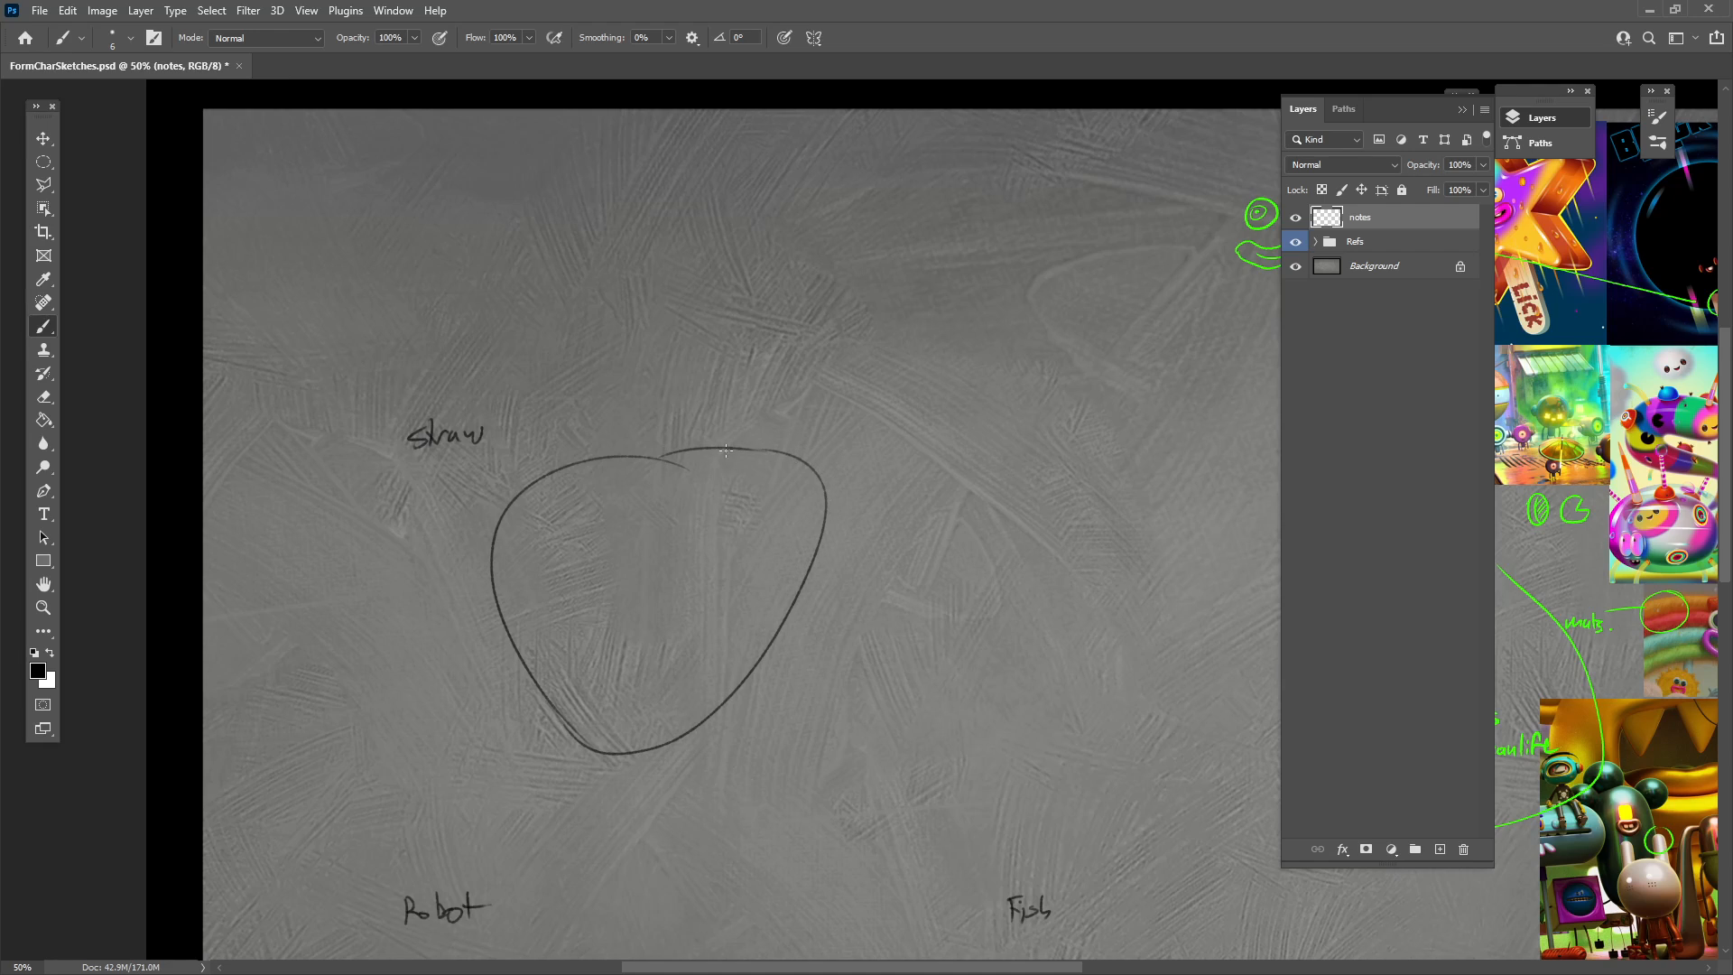
Undo the last outline stroke, redraw the top edge of the strawberry body, and check the character references.
key(ctrl+z)
drag(660, 457, 780, 449)
drag(750, 742, 728, 795)
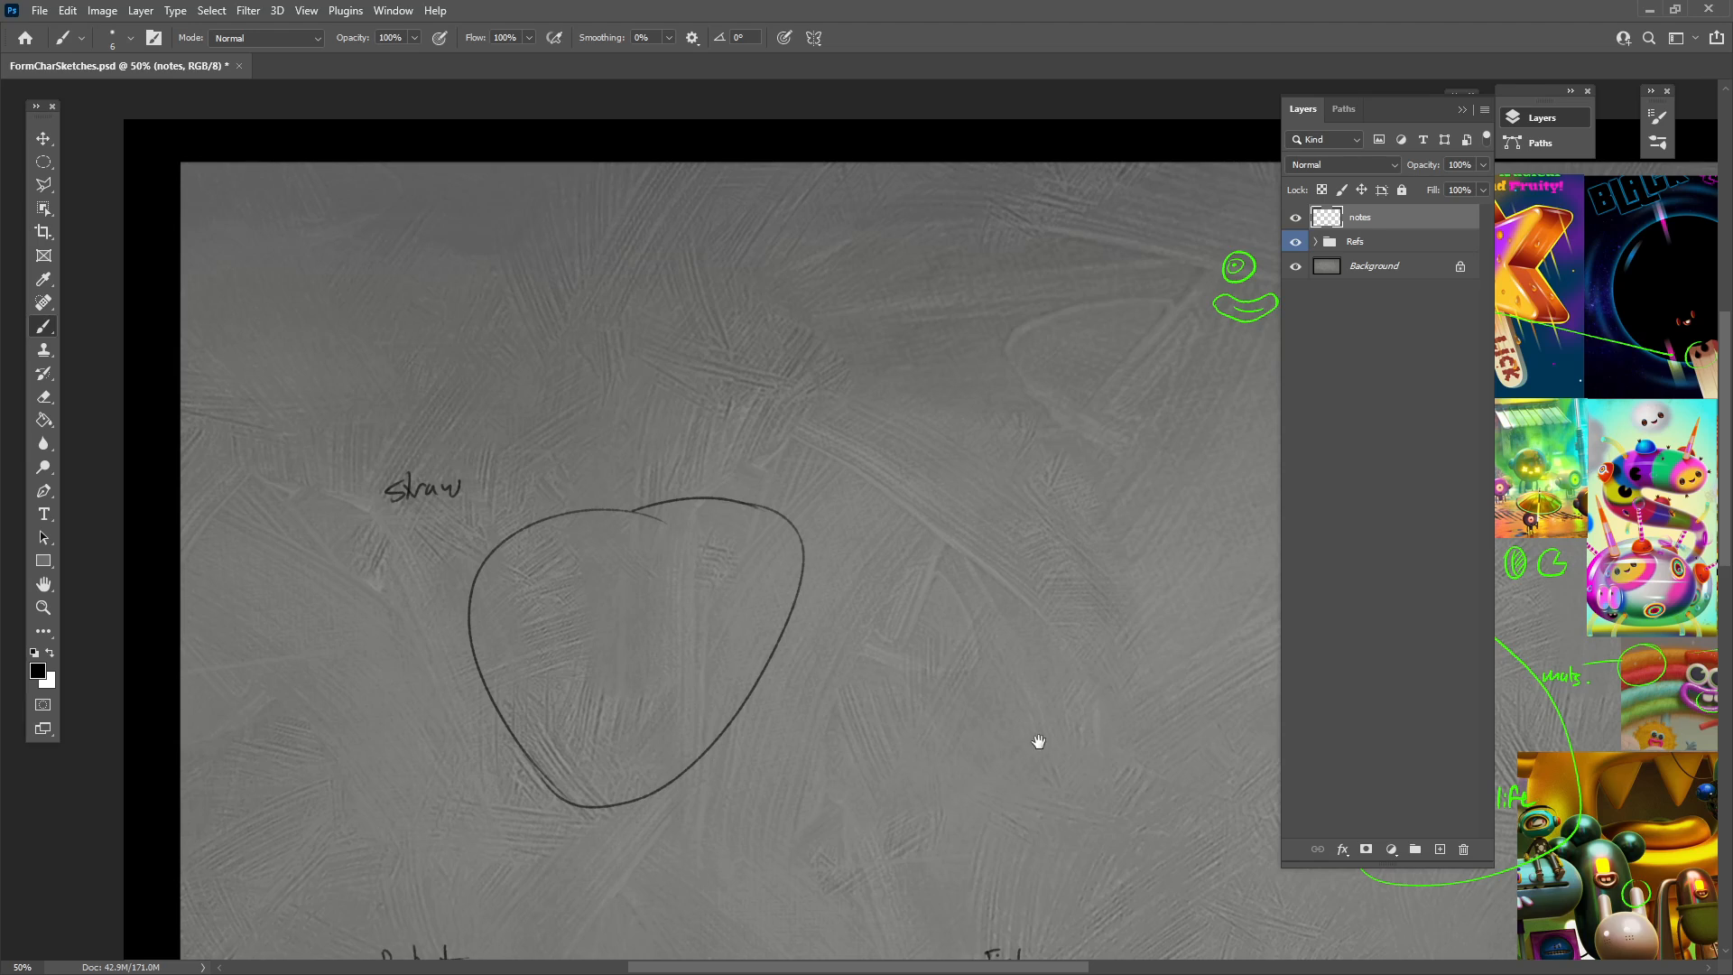
drag(1037, 735, 518, 785)
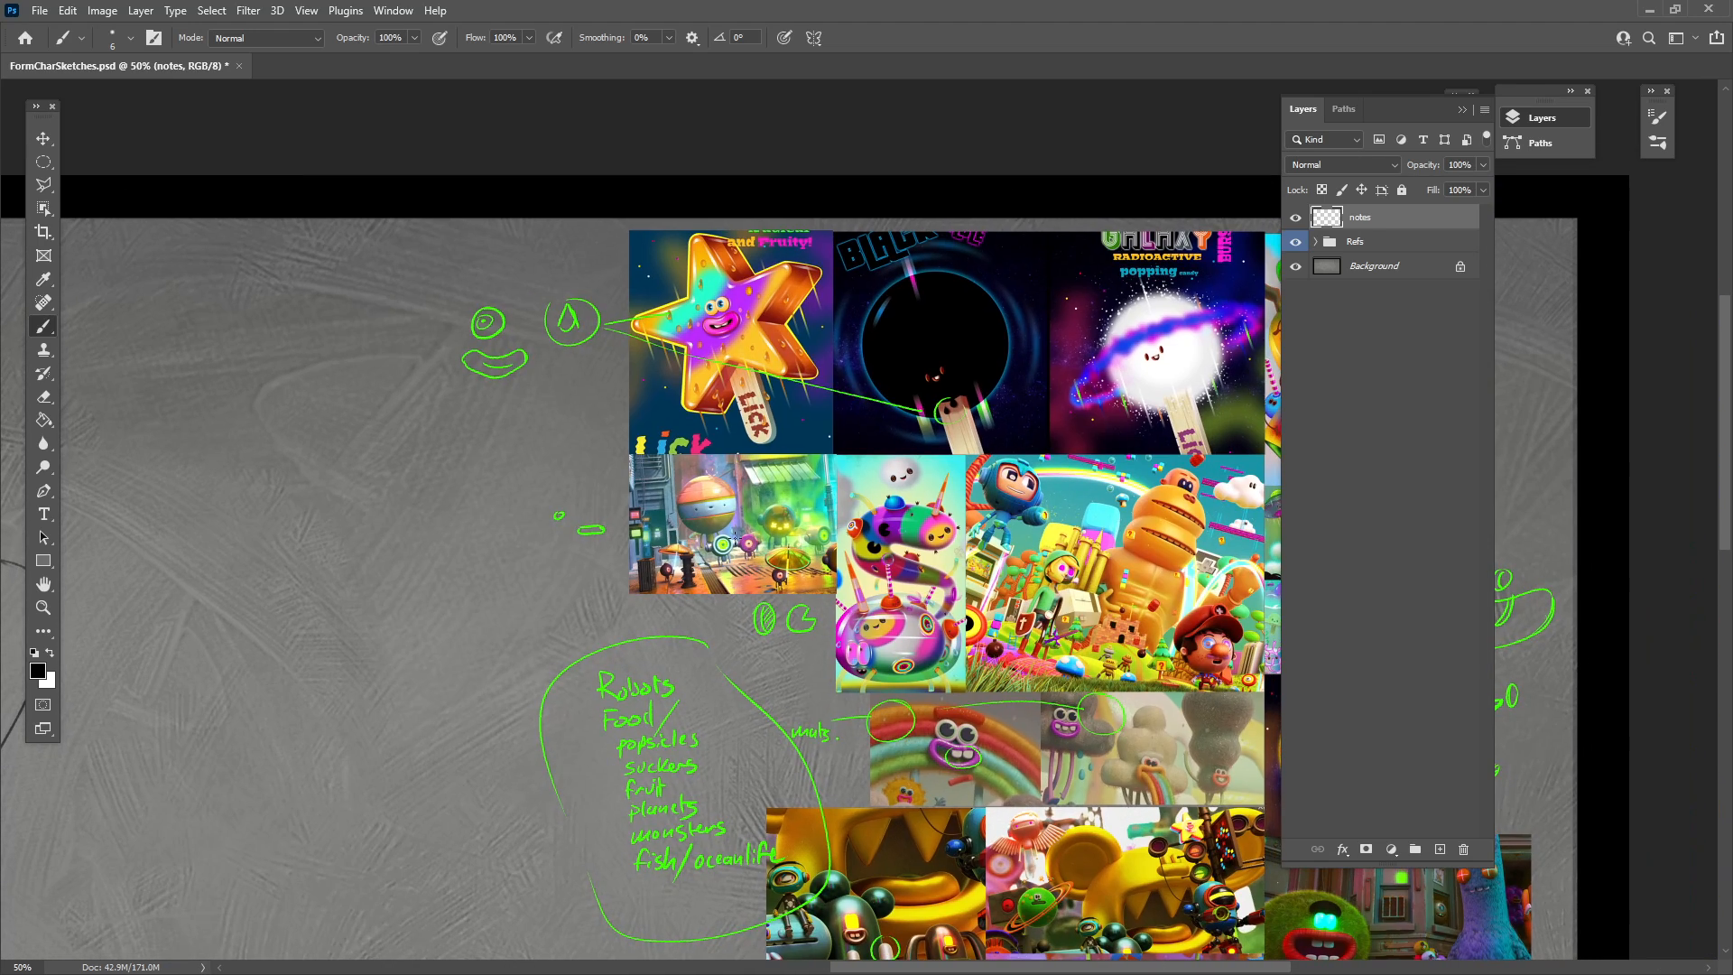
mouse_move(585, 723)
mouse_down()
mouse_move(875, 716)
mouse_move(1099, 671)
mouse_up()
drag(843, 765, 960, 679)
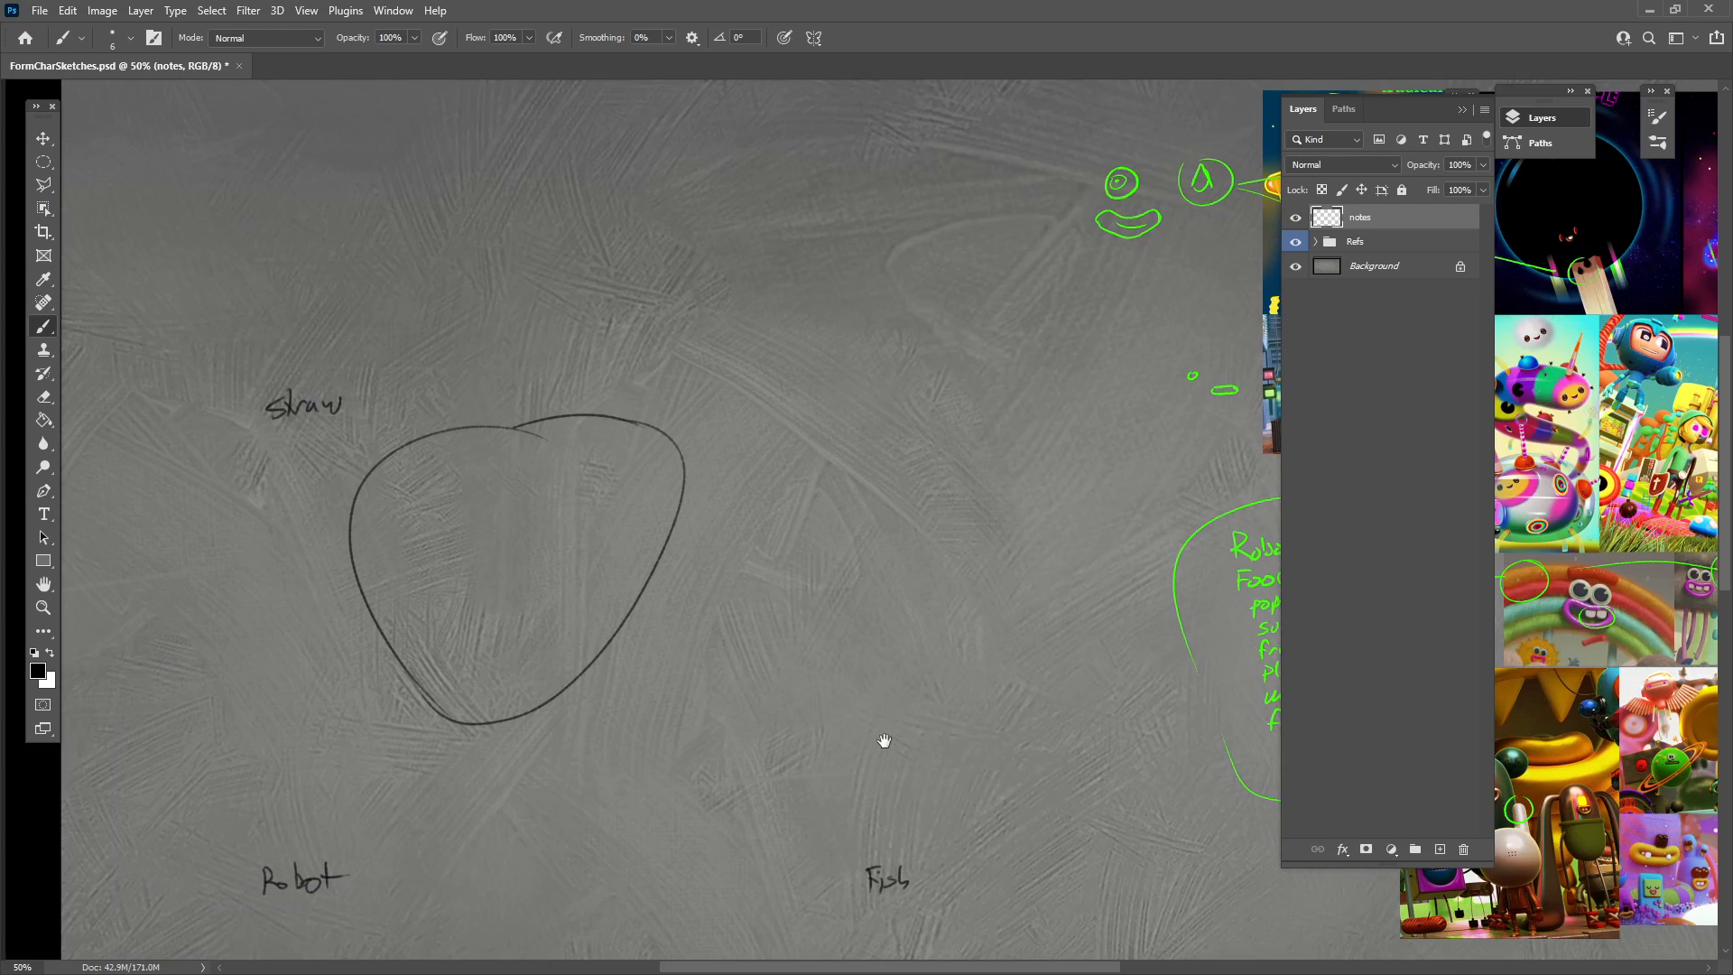
Sketch two thin legs with flat, pointed feet beneath the strawberry body.
mouse_move(502, 728)
mouse_down()
mouse_move(498, 808)
mouse_move(515, 805)
mouse_move(435, 824)
mouse_move(552, 835)
mouse_up()
mouse_move(510, 812)
mouse_down()
mouse_move(564, 840)
mouse_move(429, 827)
mouse_move(488, 824)
mouse_move(473, 821)
mouse_up()
key(ctrl+z)
scroll(648, 702, up, 2)
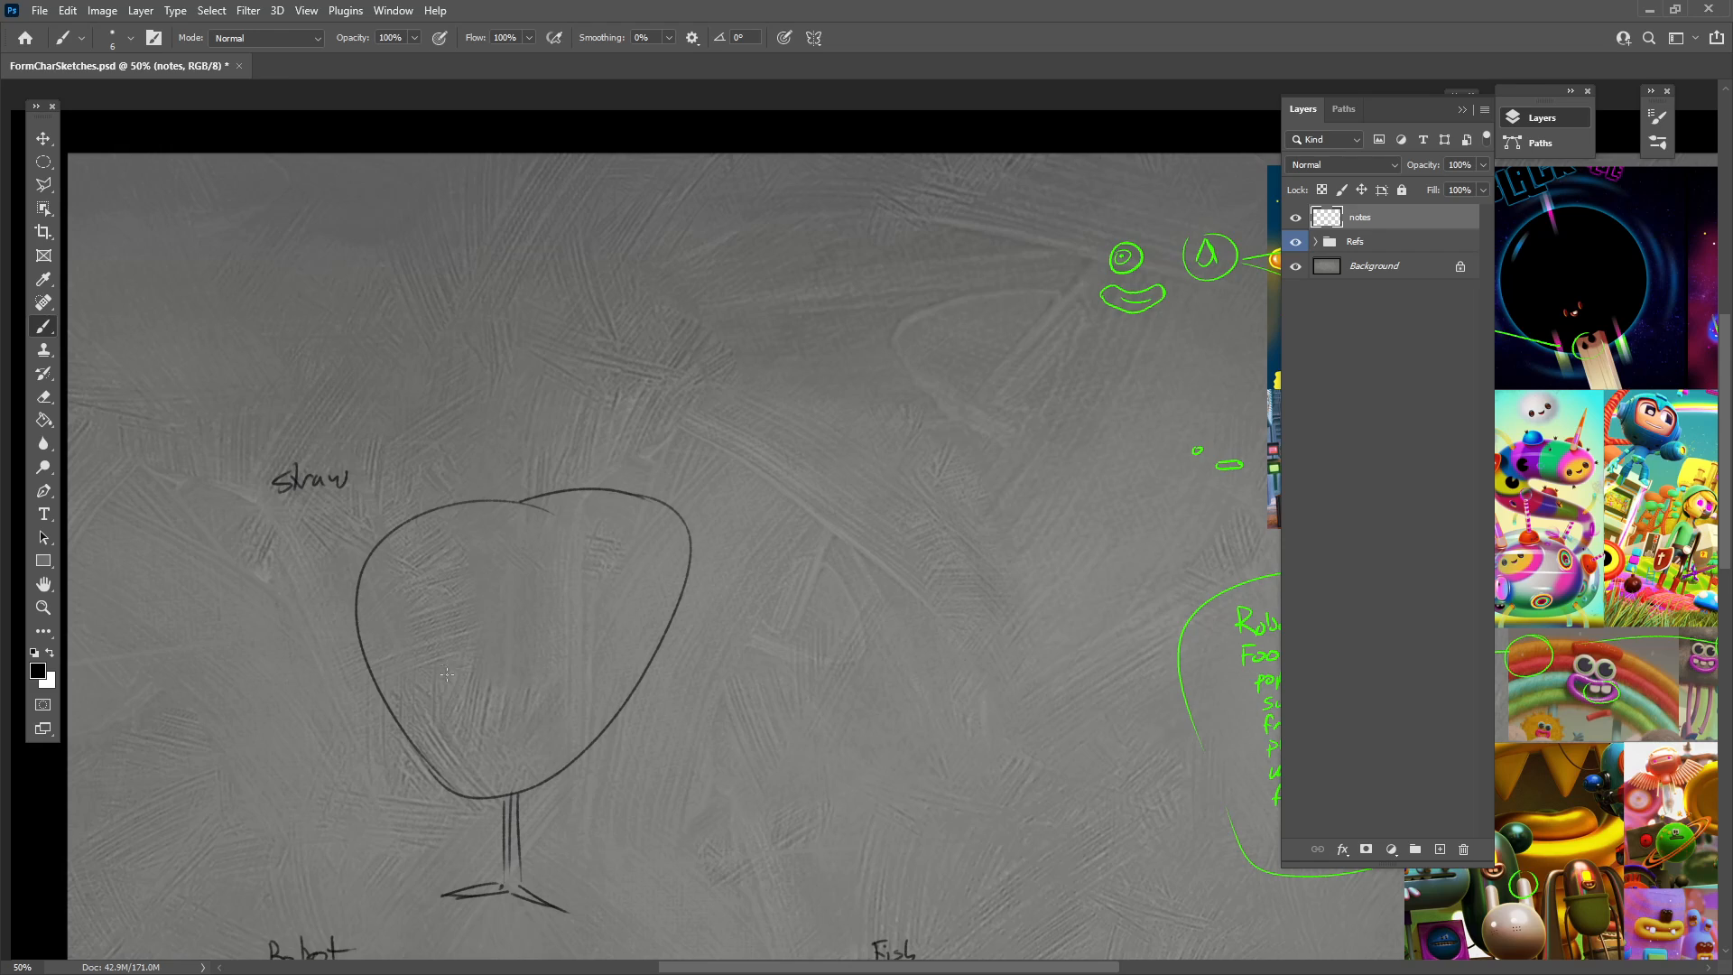
Draw two oval eyes and a small smiling mouth low on the strawberry, plus a tuft of pointed leaves on top.
mouse_move(447, 674)
mouse_down()
mouse_move(444, 697)
mouse_move(509, 679)
mouse_move(516, 705)
mouse_move(523, 666)
mouse_move(484, 697)
mouse_up()
mouse_move(701, 802)
mouse_down()
mouse_move(817, 764)
mouse_move(770, 814)
mouse_up()
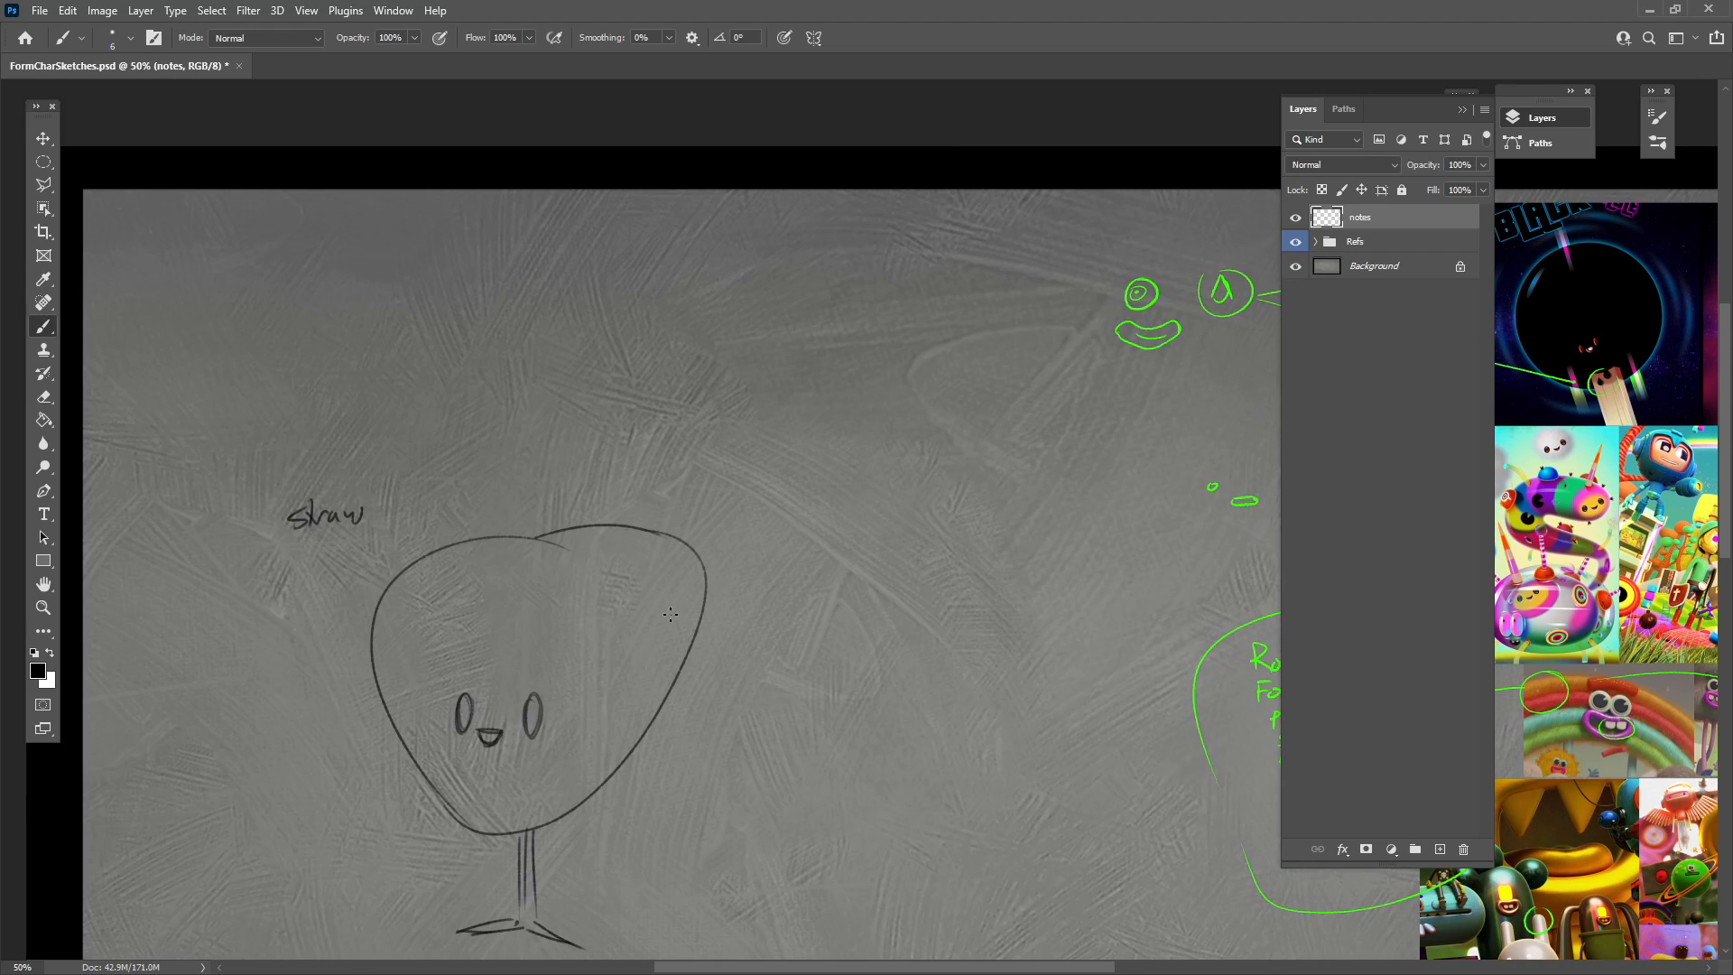
mouse_move(509, 536)
mouse_down()
mouse_move(485, 460)
mouse_move(519, 534)
mouse_move(539, 406)
mouse_move(549, 541)
mouse_move(600, 416)
mouse_move(534, 501)
mouse_up()
key(ctrl+z)
drag(597, 417, 601, 424)
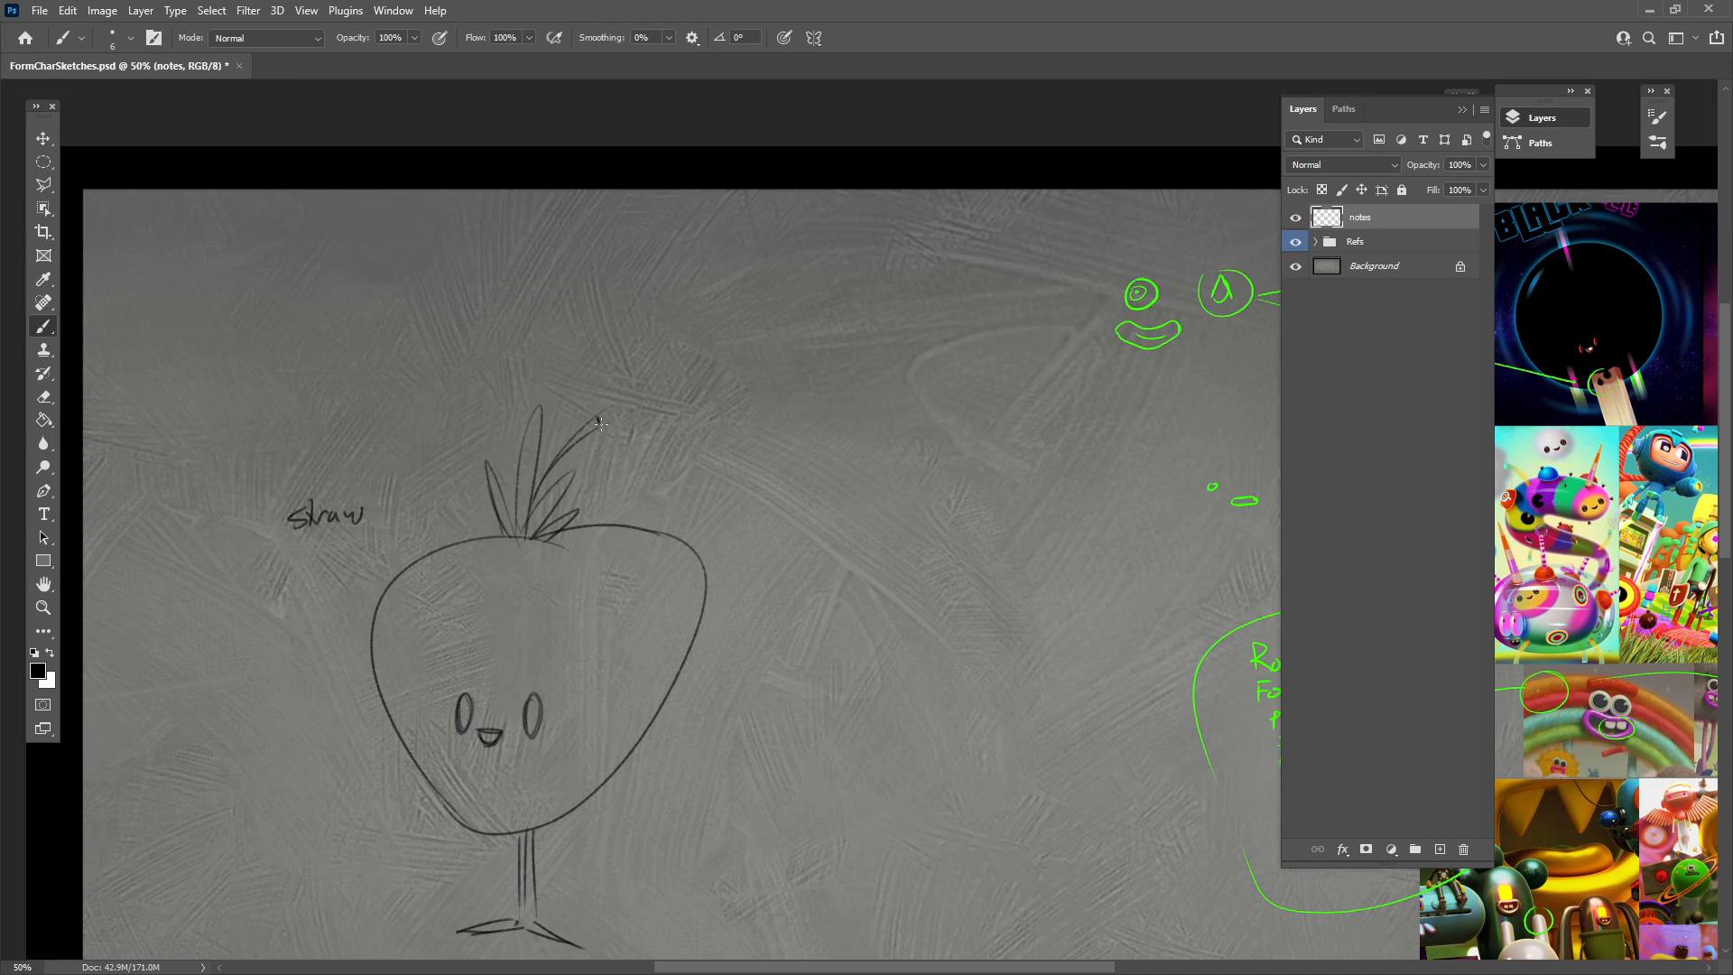
drag(782, 783, 846, 789)
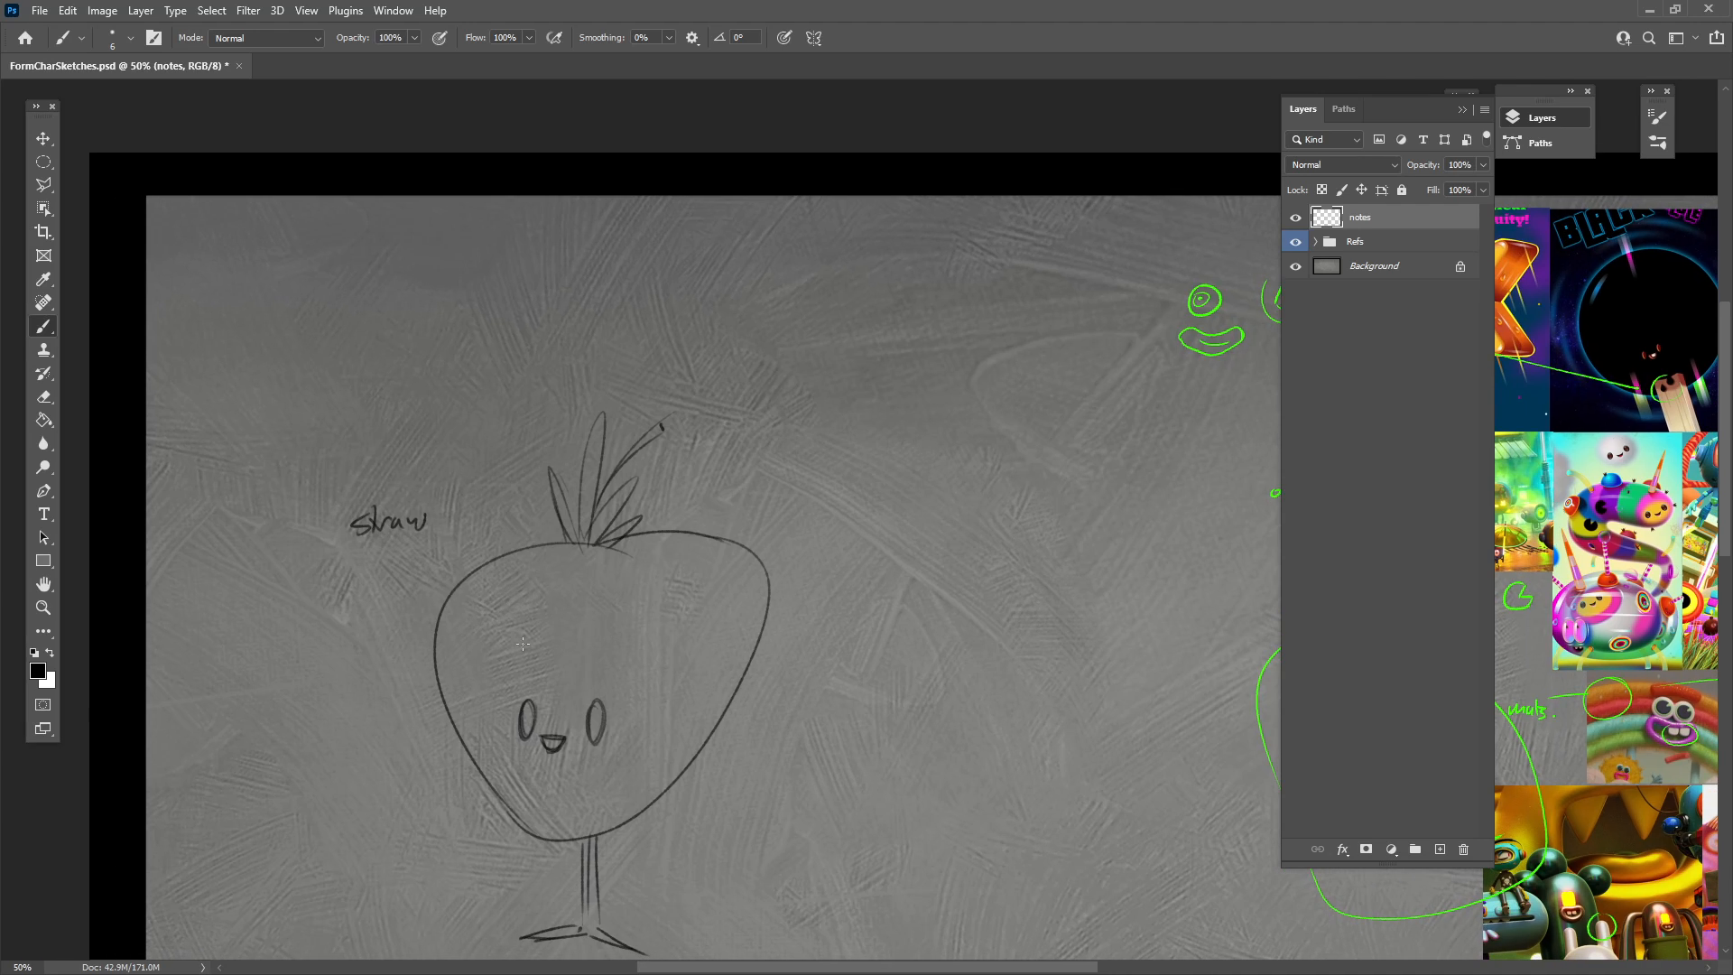
Sketch a small teardrop seed shape beneath the circled note beside the star popsicle reference.
drag(1142, 656, 696, 758)
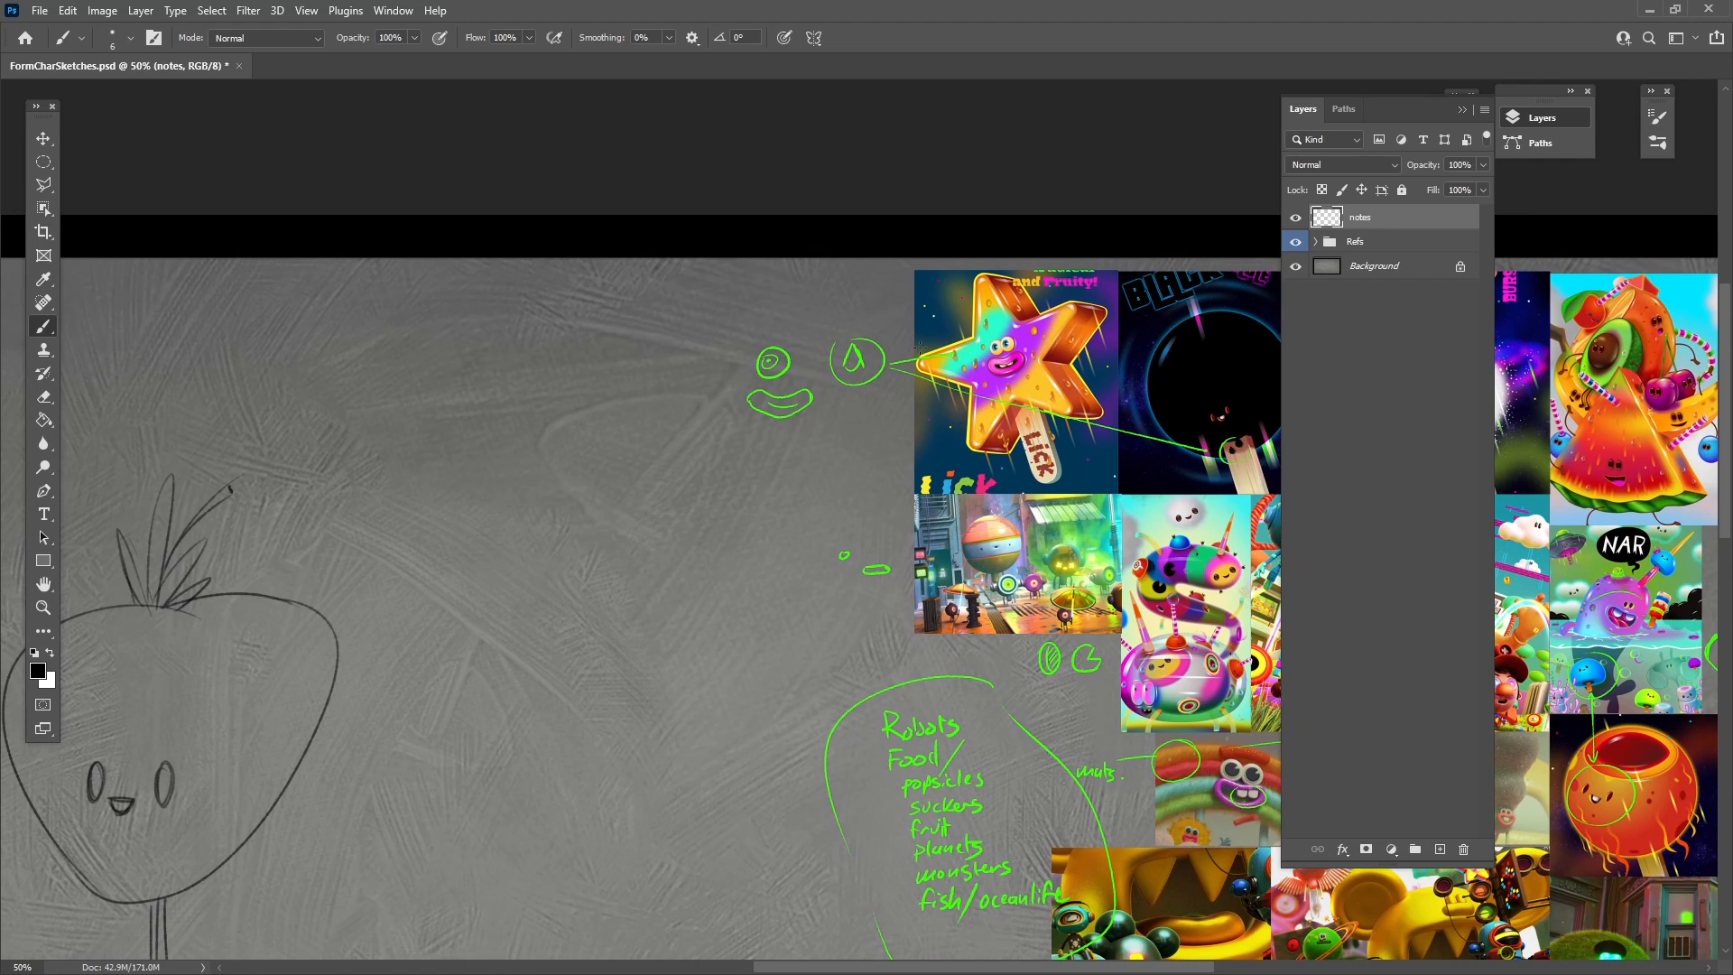
mouse_move(874, 406)
mouse_down()
mouse_move(871, 426)
mouse_move(878, 406)
mouse_up()
drag(804, 749, 1089, 733)
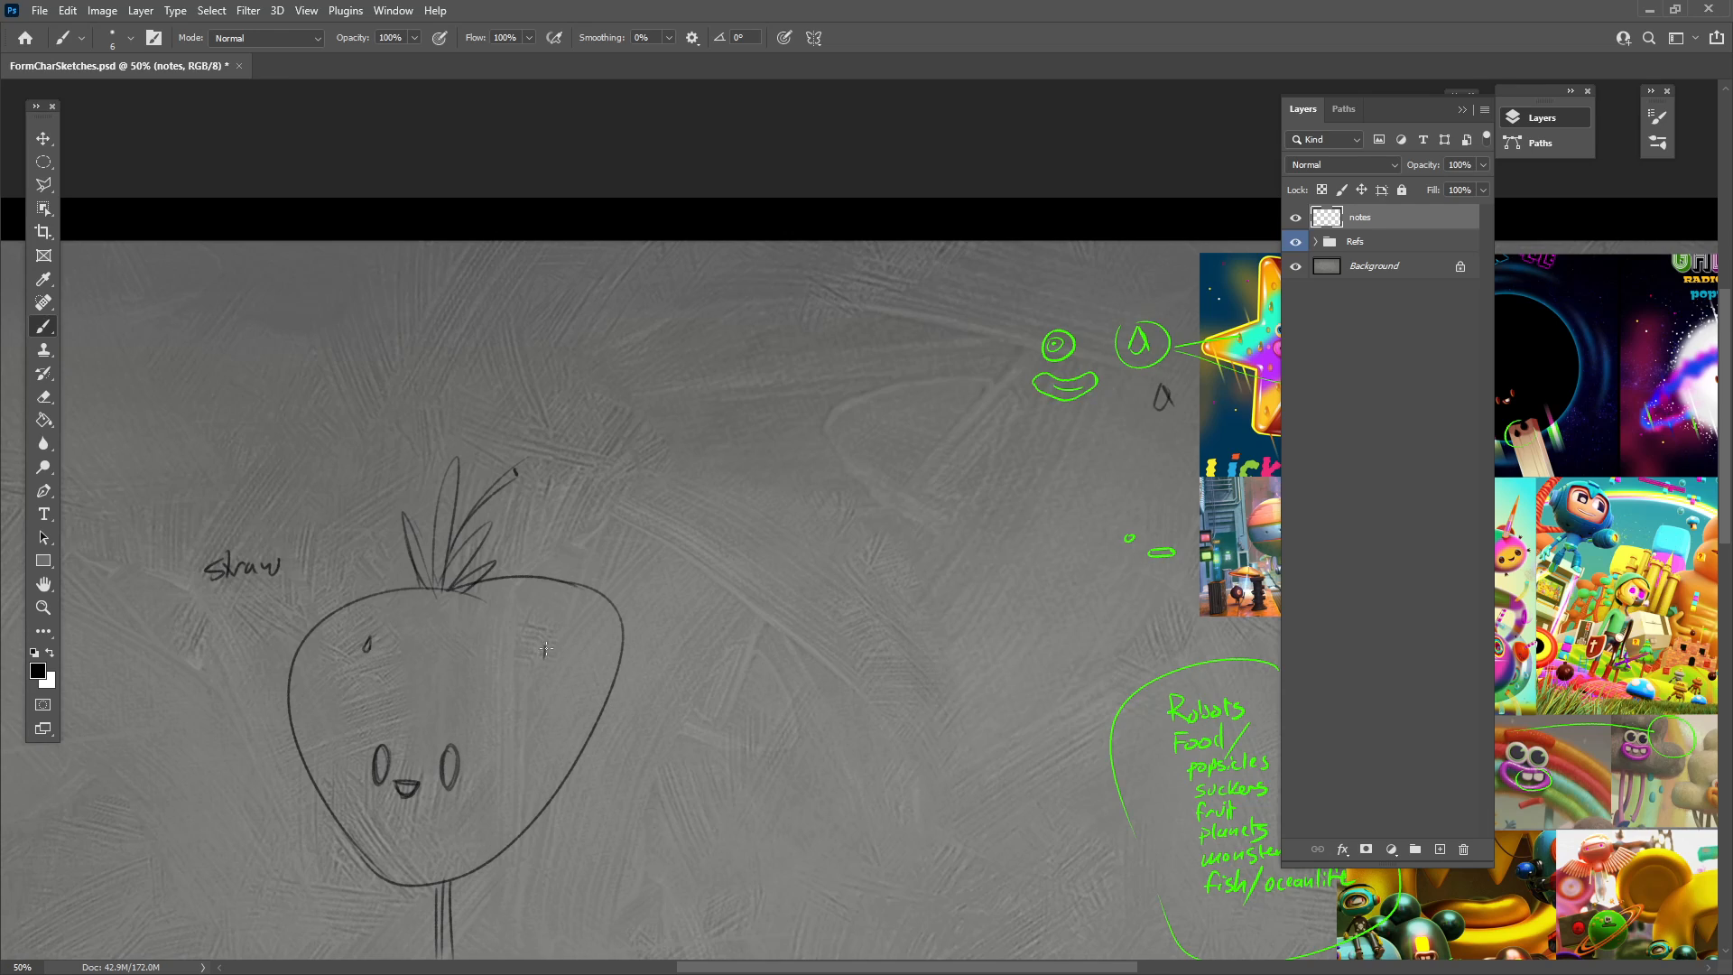
Scatter small teardrop seeds across the strawberry body around the face.
mouse_move(545, 648)
mouse_down()
mouse_move(551, 662)
mouse_move(454, 680)
mouse_up()
drag(531, 780, 529, 794)
drag(332, 722, 328, 738)
drag(503, 701, 507, 713)
drag(596, 783, 723, 742)
drag(526, 741, 533, 750)
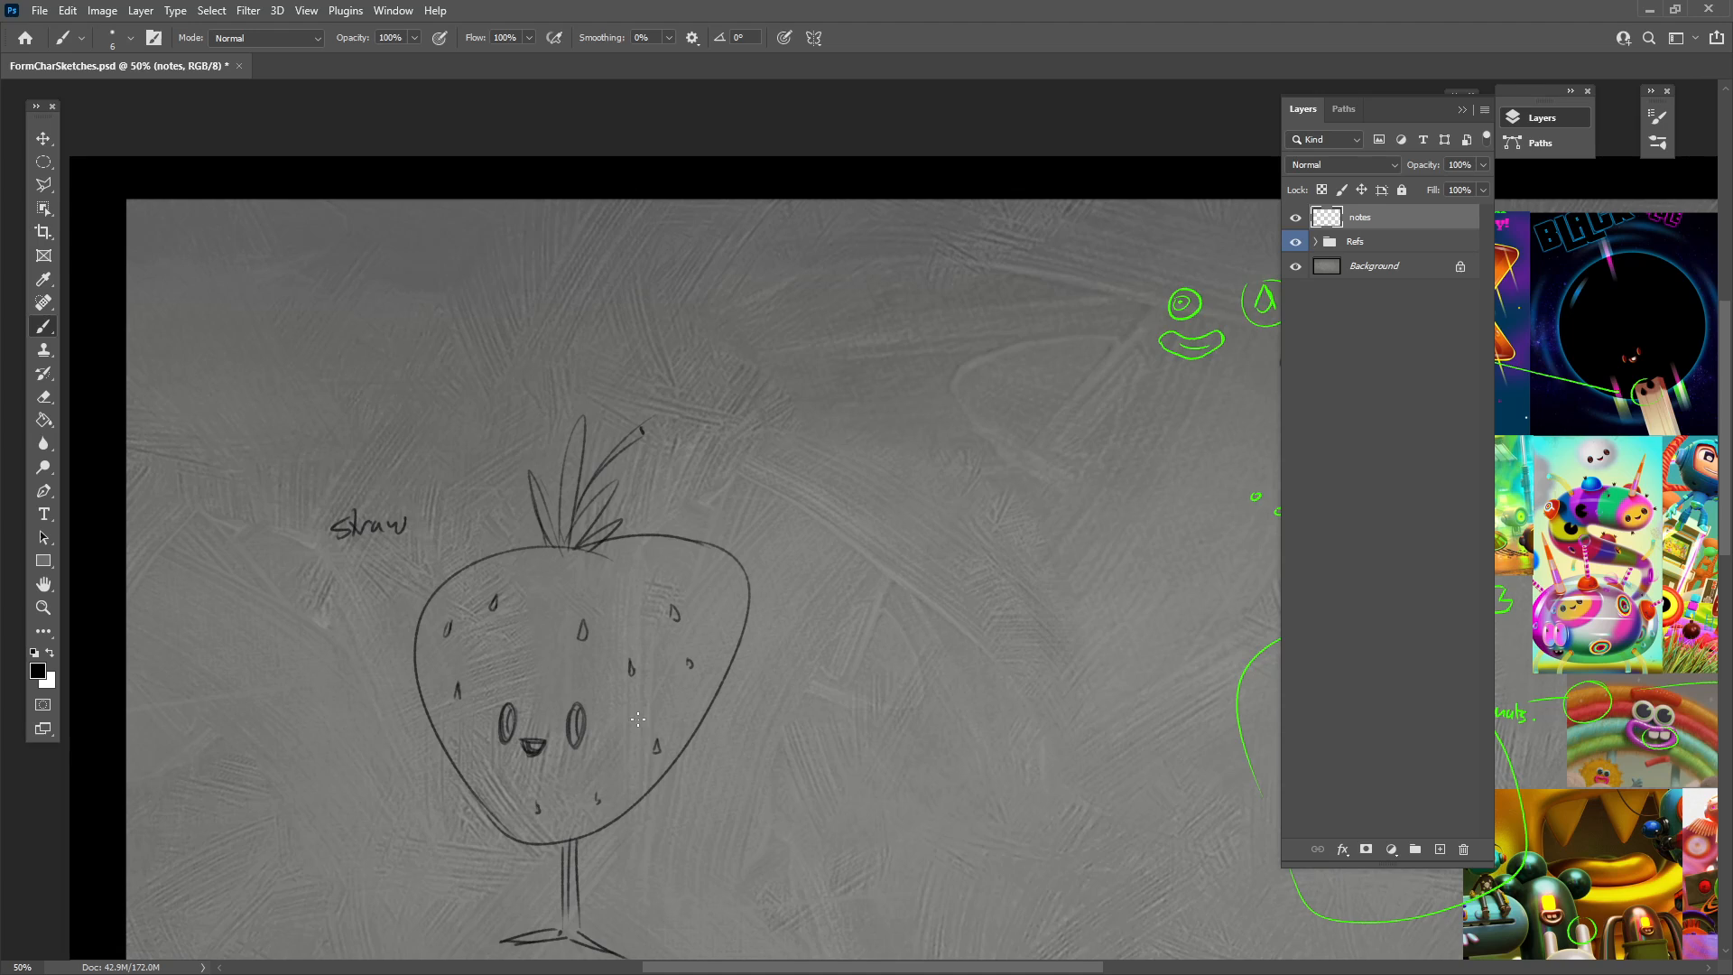
Try adding wider leg lines and a blockier foot around the strawberry's thin legs, and undo those strokes.
drag(765, 781, 730, 749)
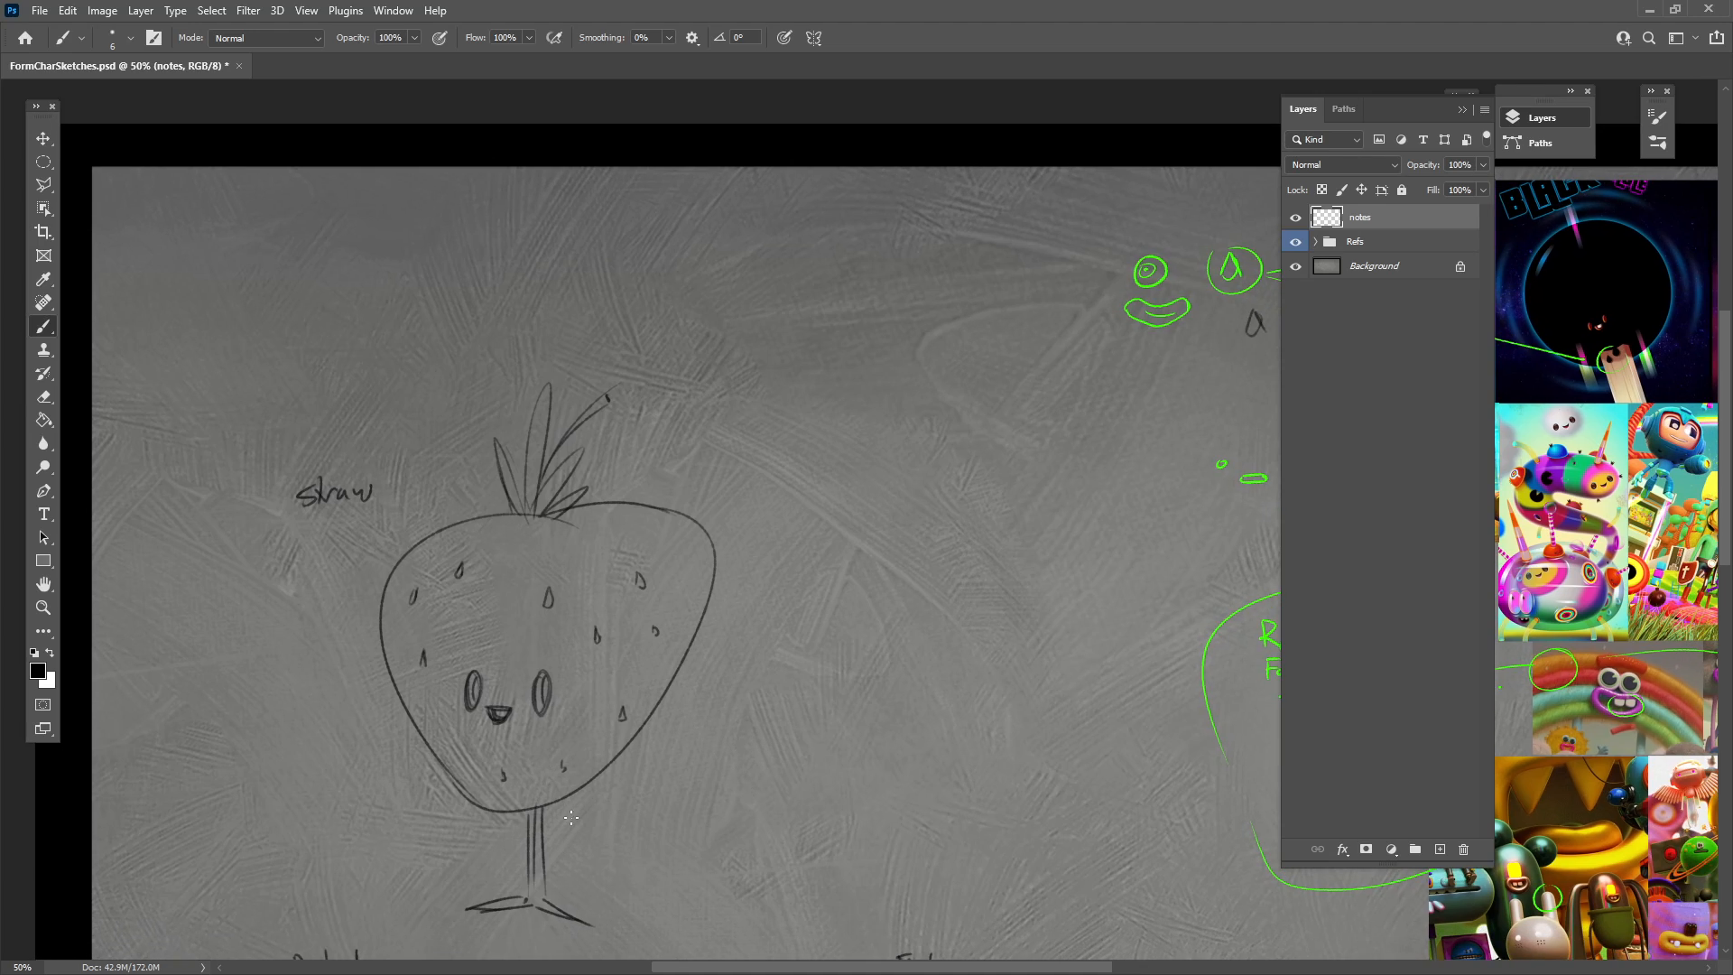
drag(569, 807, 580, 905)
key(ctrl+z)
drag(651, 783, 621, 714)
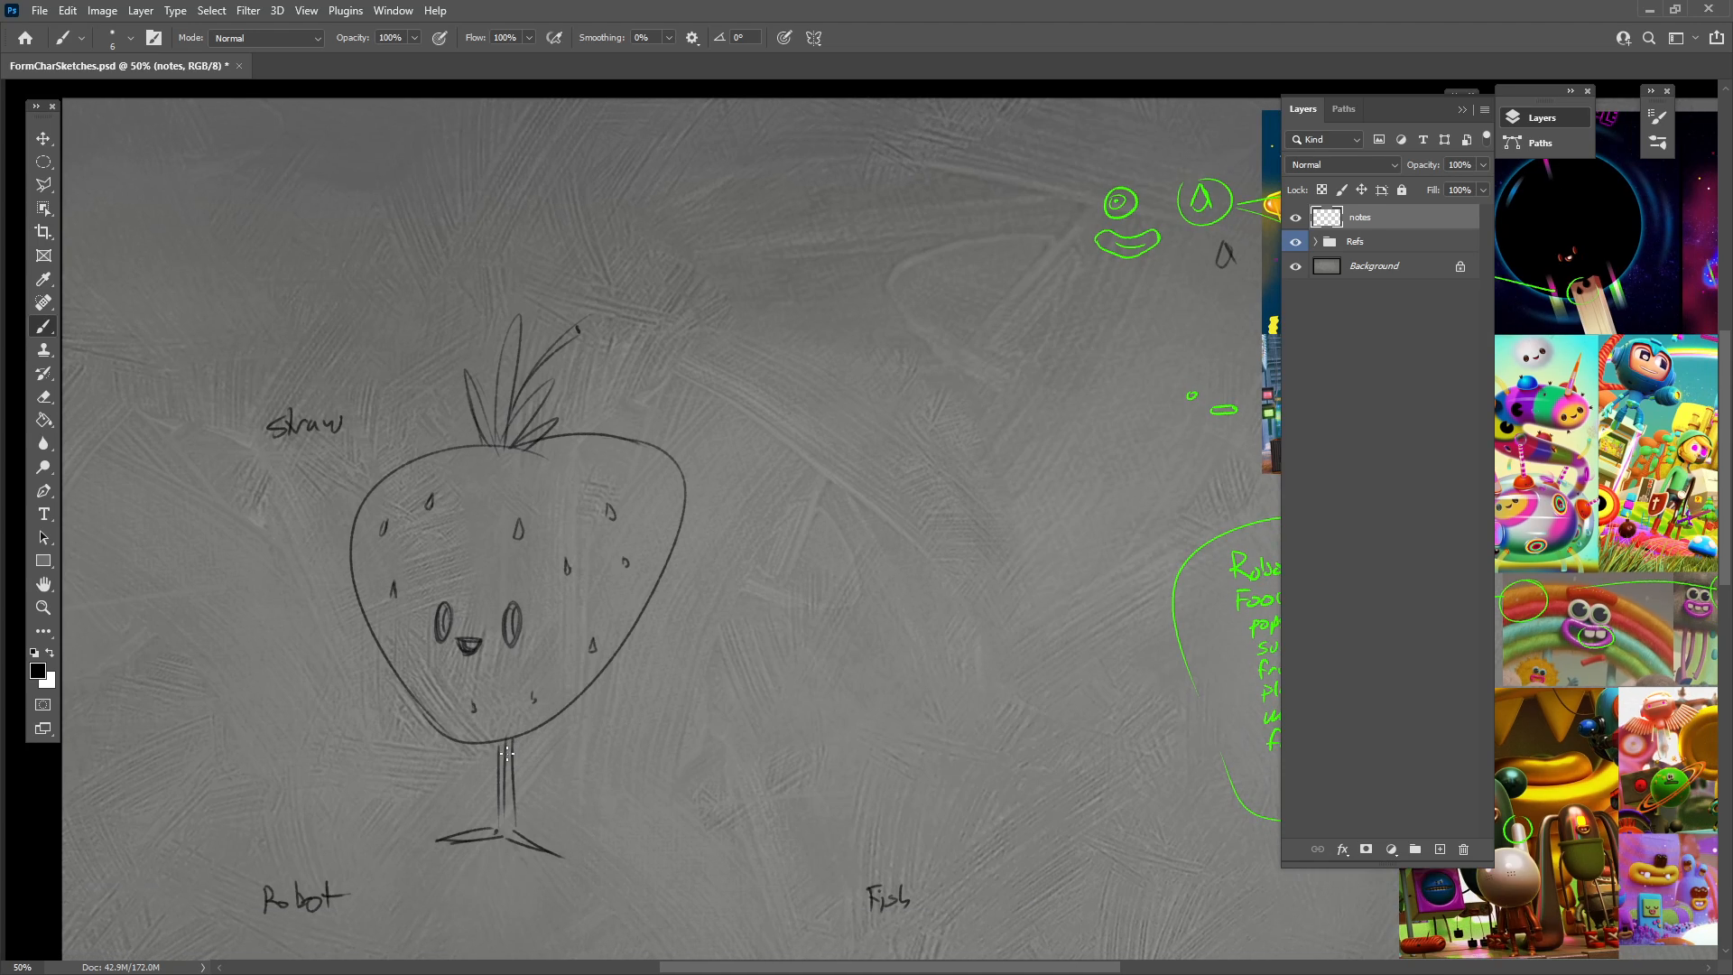
drag(524, 728, 524, 815)
mouse_move(533, 738)
mouse_down()
mouse_move(536, 817)
mouse_move(569, 832)
mouse_move(529, 818)
mouse_move(530, 835)
mouse_move(566, 828)
mouse_up()
drag(484, 742, 488, 826)
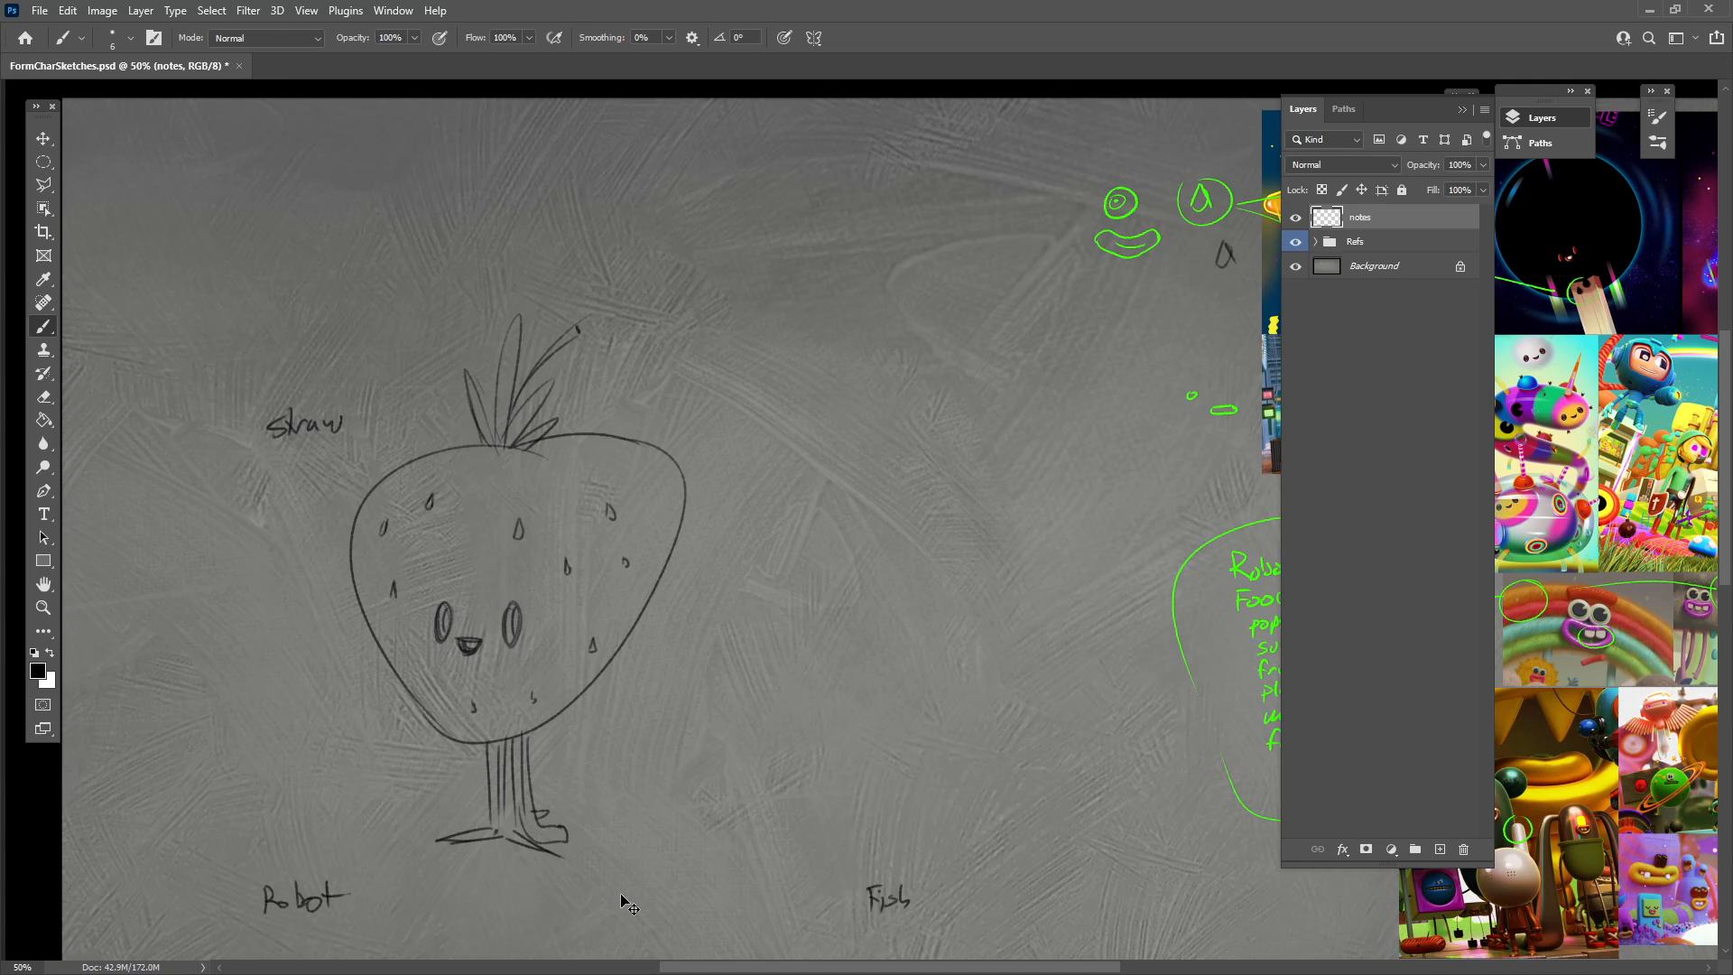
key(ctrl+z)
key(ctrl+z)
key(ctrl+z)
key(ctrl+z)
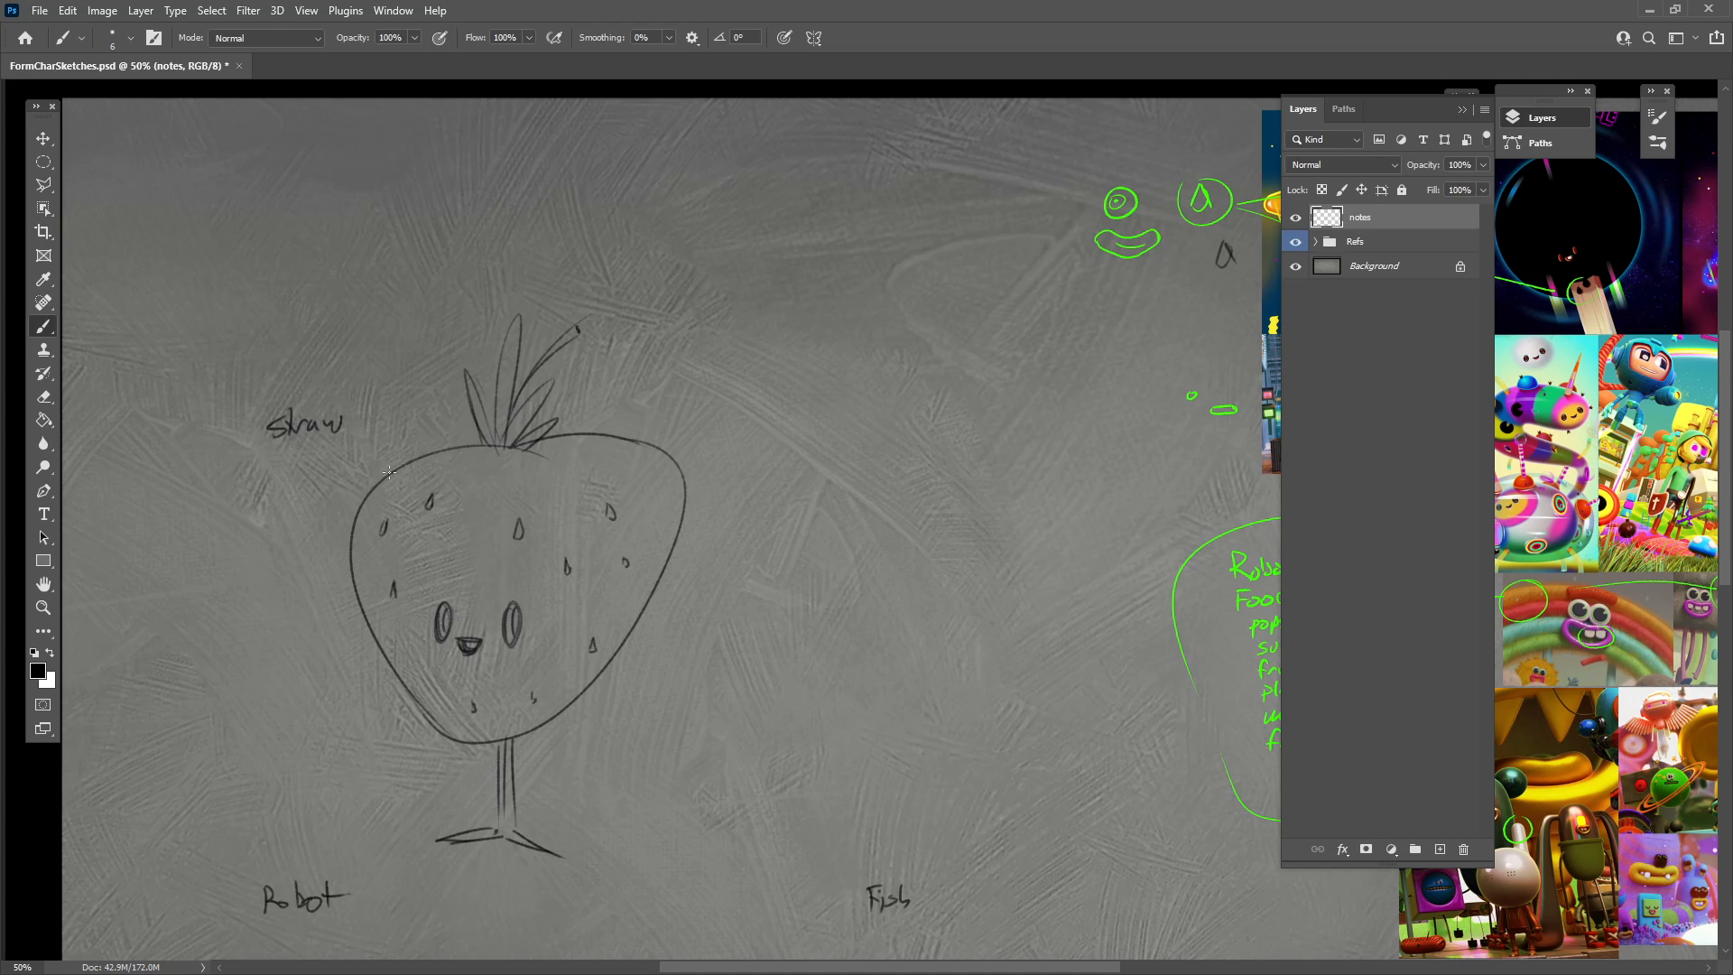
Strengthen the strawberry's upper outline, and darken its feet with small ankle details.
mouse_move(389, 472)
mouse_down()
mouse_move(526, 449)
mouse_move(676, 470)
mouse_up()
drag(486, 447, 460, 378)
drag(764, 824, 731, 762)
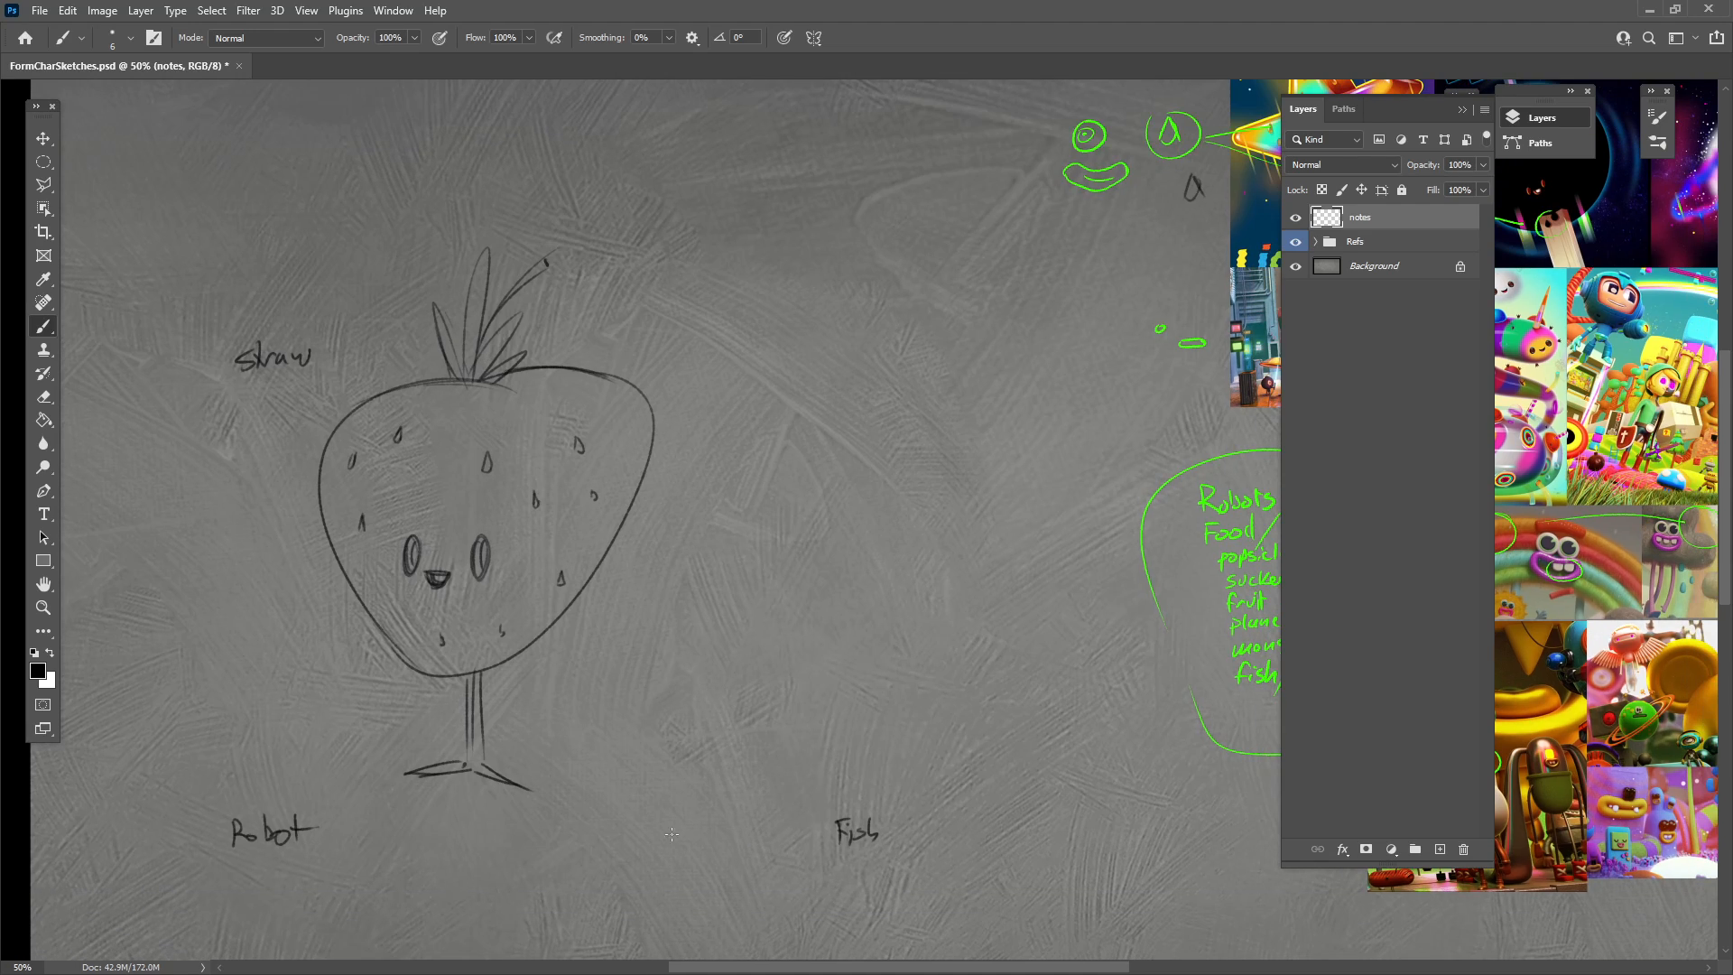
drag(435, 769, 487, 775)
Create a layer directly beneath the notes layer and set the foreground color to light grey c3c3c3.
click(1439, 850)
key(ctrl+bracketleft)
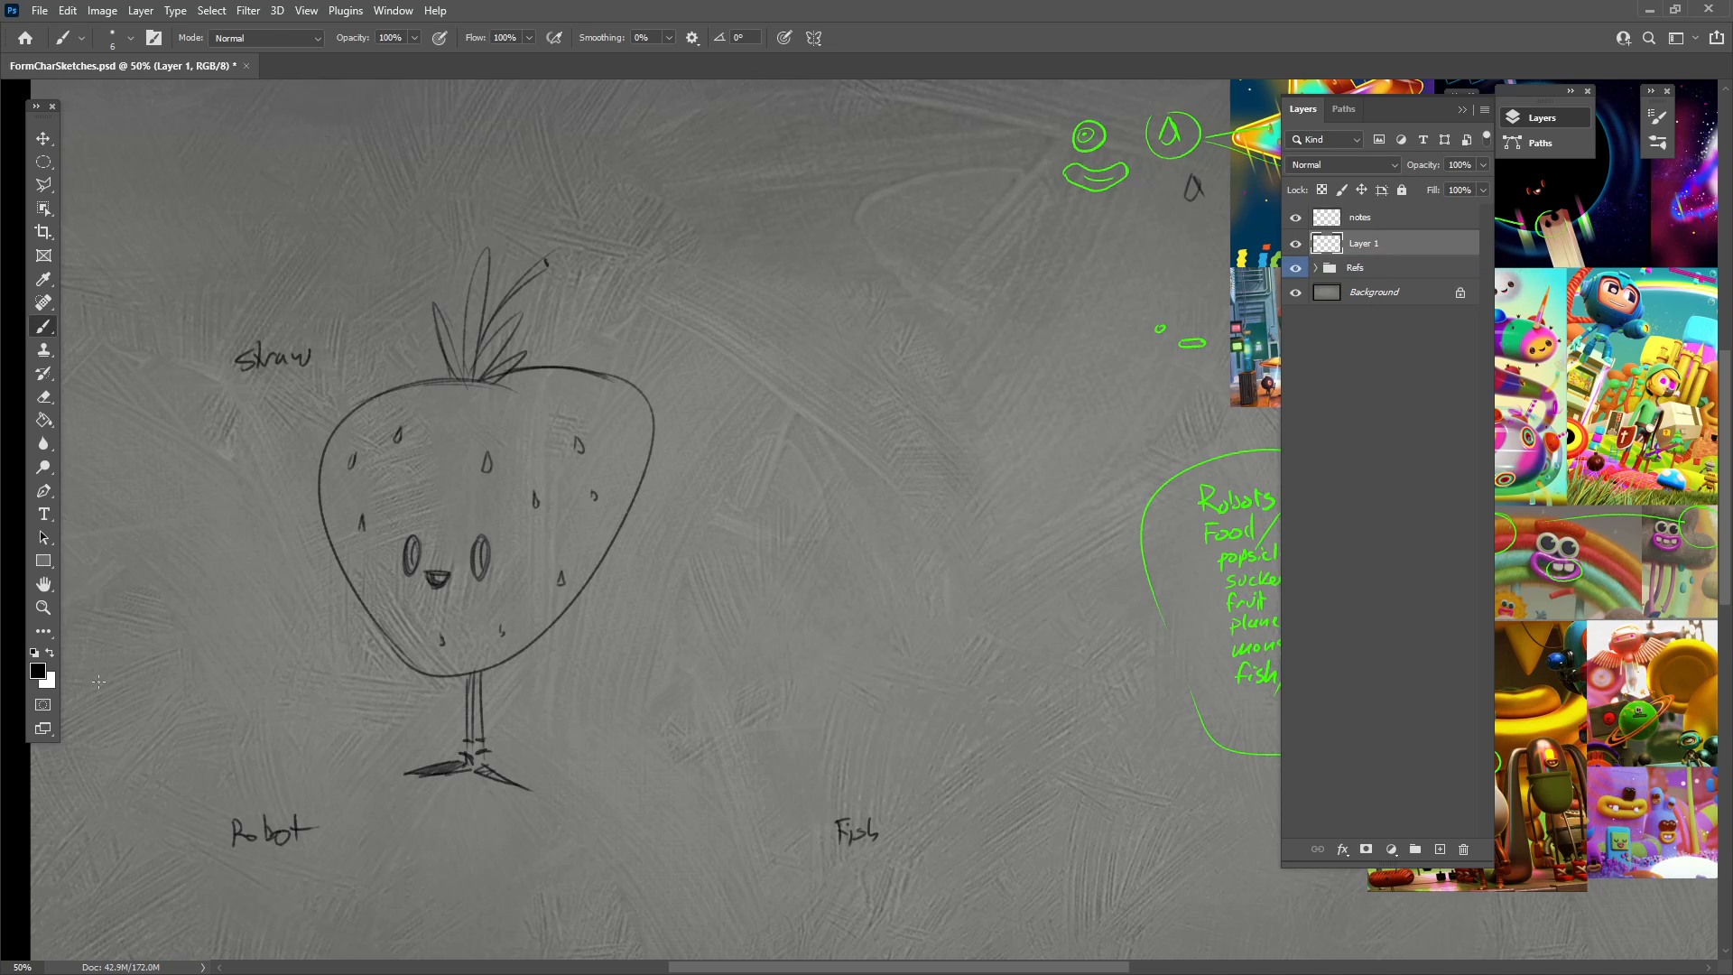
key(x)
click(39, 682)
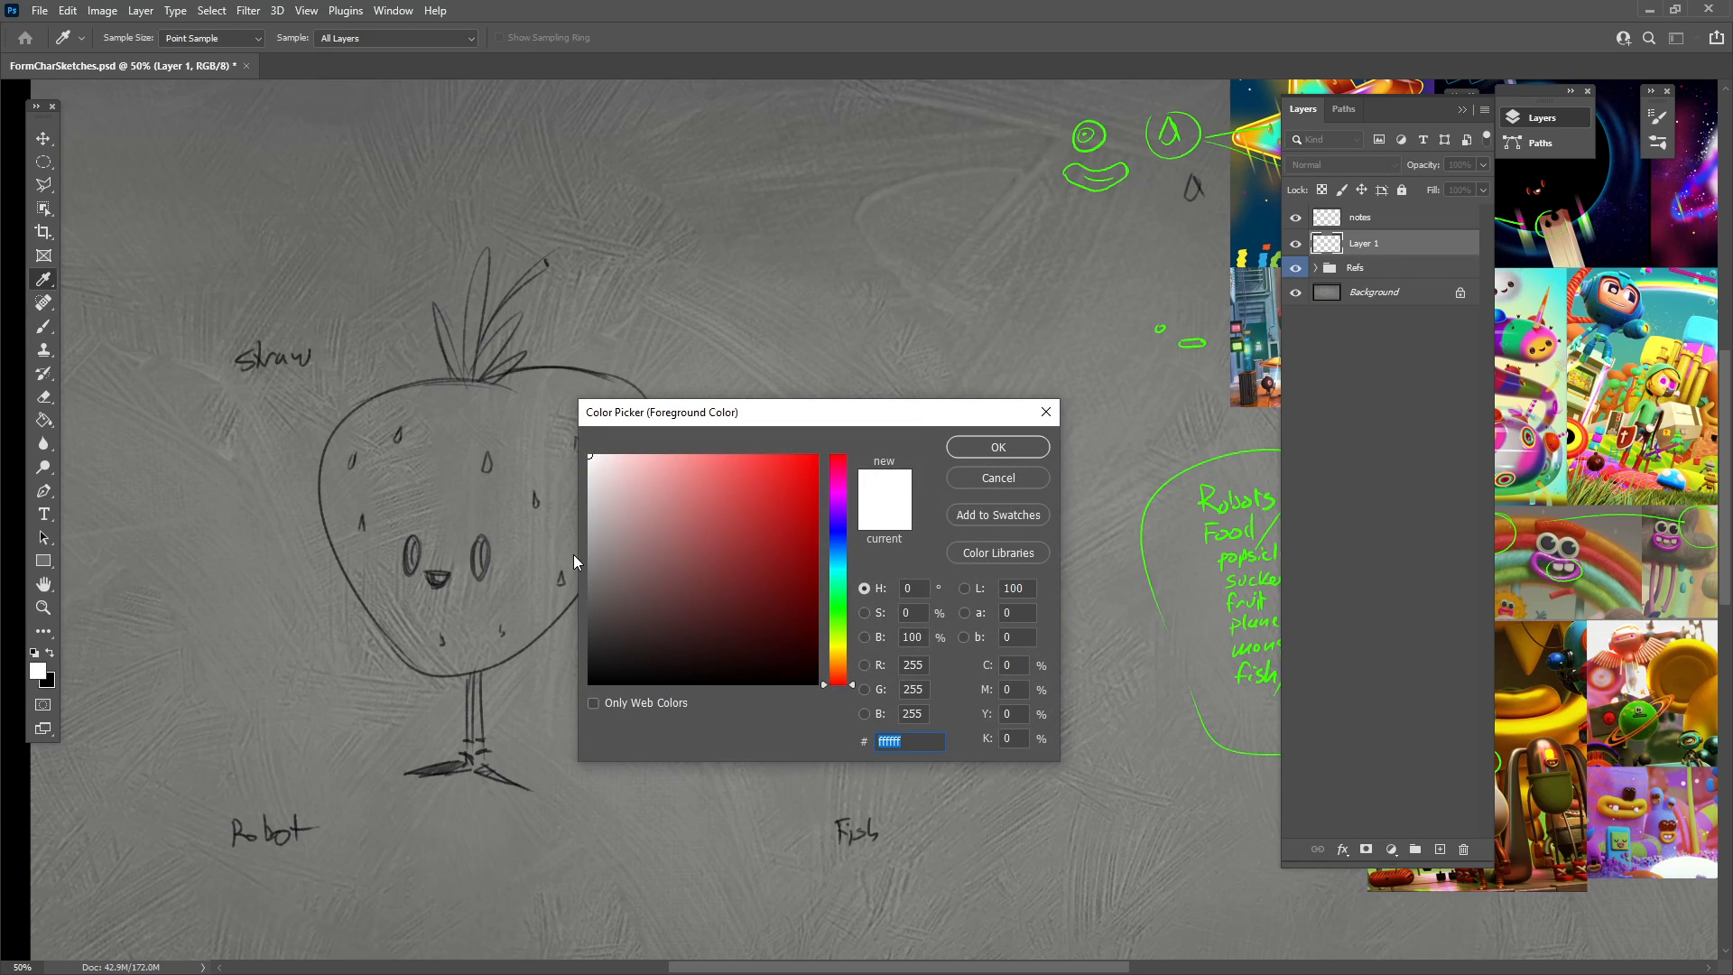
click(572, 555)
click(998, 447)
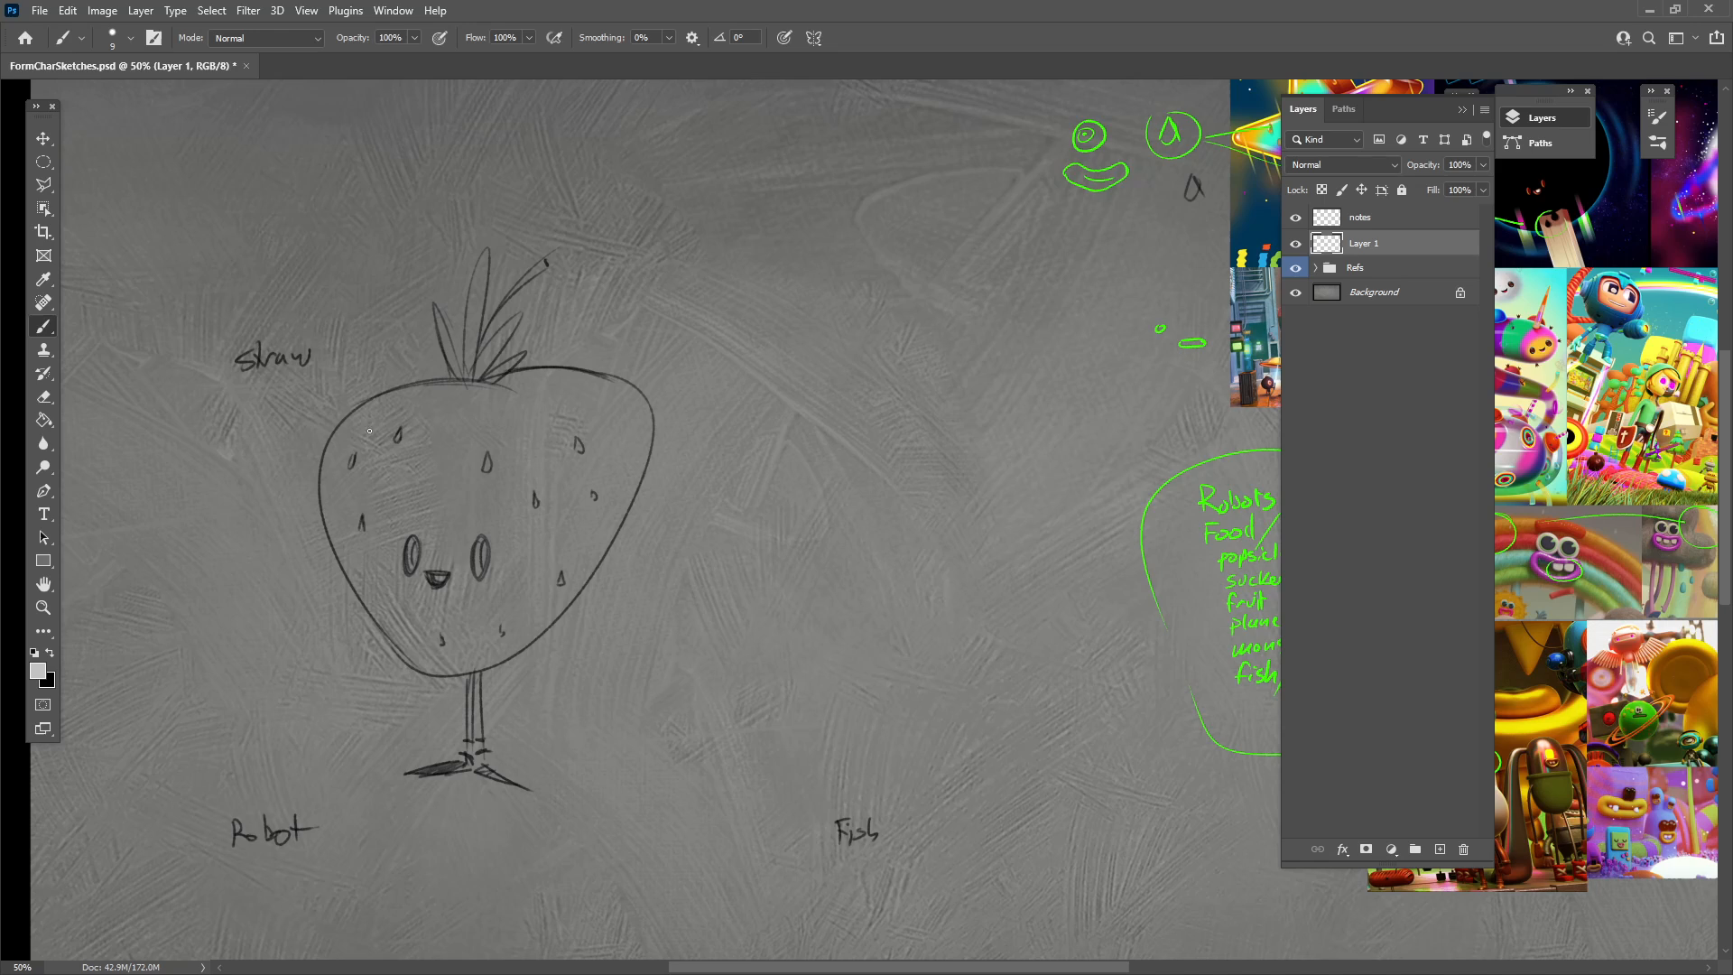
Enlarge the brush to 200 and paint light highlights on the upper left and upper right of the strawberry body.
key(bracketright)
key(bracketright)
key(bracketright)
key(bracketright)
key(bracketright)
key(bracketright)
key(bracketright)
key(bracketright)
key(bracketright)
key(bracketright)
key(bracketright)
key(bracketright)
key(bracketright)
mouse_move(402, 451)
mouse_down()
mouse_move(467, 409)
mouse_move(435, 425)
mouse_move(450, 471)
mouse_move(492, 416)
mouse_move(404, 420)
mouse_move(365, 457)
mouse_move(385, 501)
mouse_move(423, 461)
mouse_move(399, 458)
mouse_move(429, 503)
mouse_move(433, 561)
mouse_move(402, 481)
mouse_move(532, 550)
mouse_move(469, 463)
mouse_move(516, 474)
mouse_move(404, 480)
mouse_move(464, 469)
mouse_move(476, 424)
mouse_move(424, 425)
mouse_move(655, 430)
mouse_move(577, 397)
mouse_up()
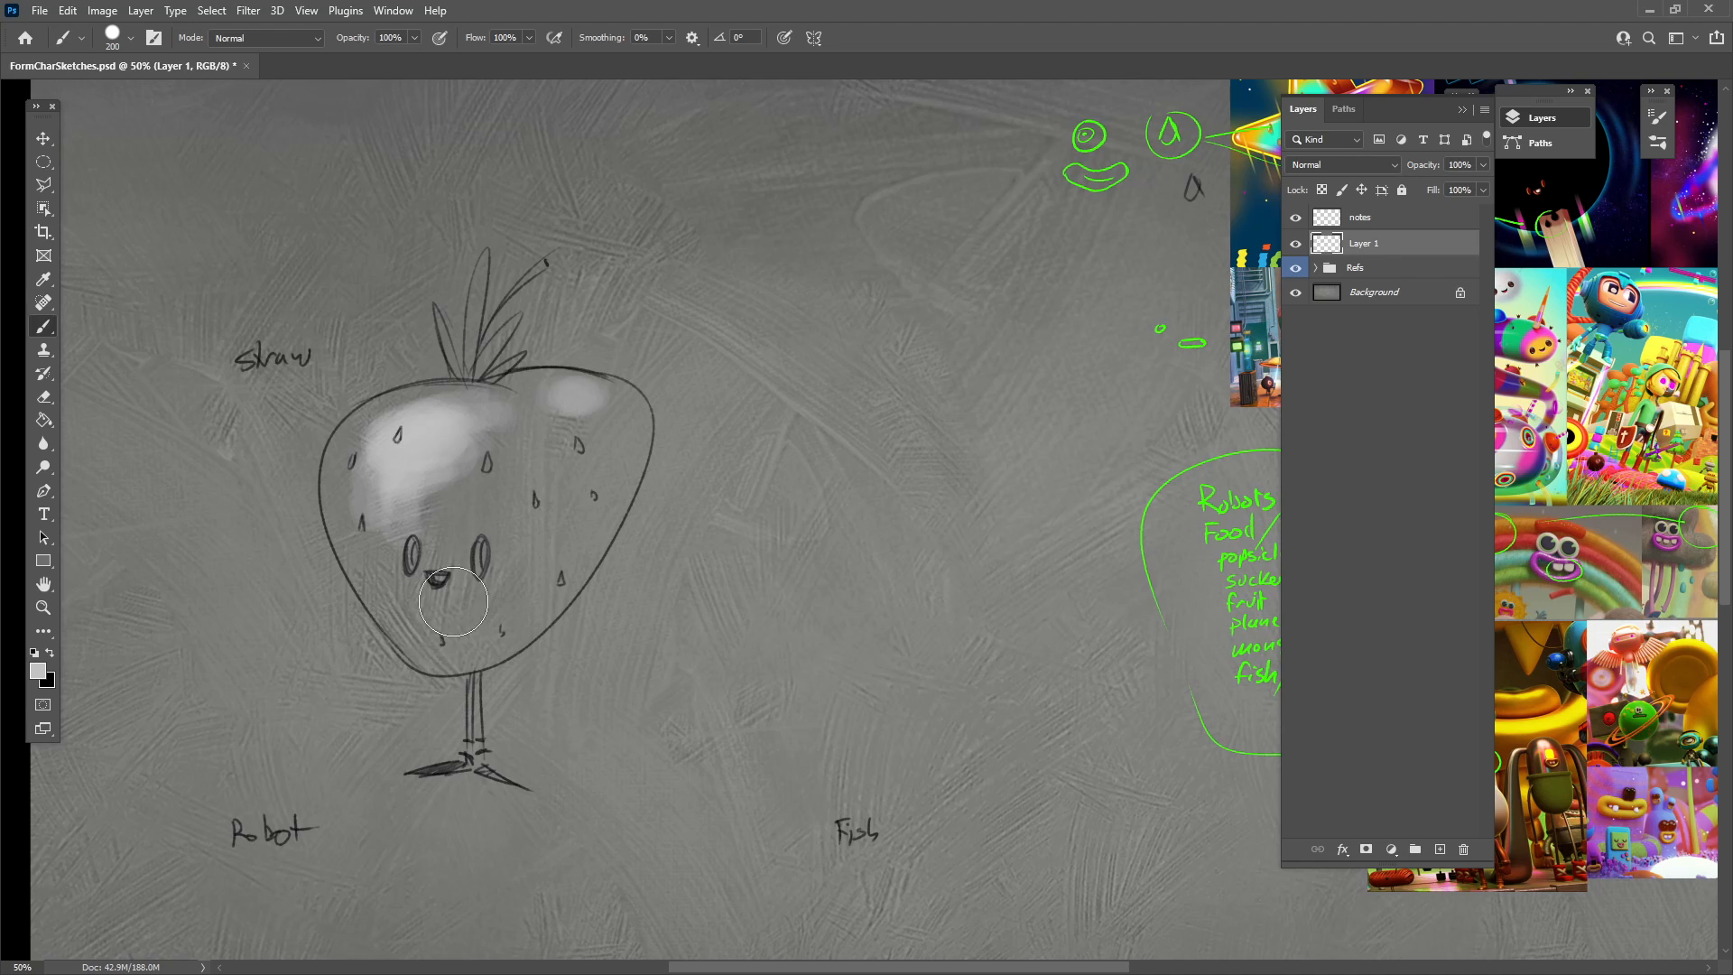
mouse_move(384, 488)
mouse_down()
mouse_move(451, 513)
mouse_move(373, 493)
mouse_move(379, 425)
mouse_up()
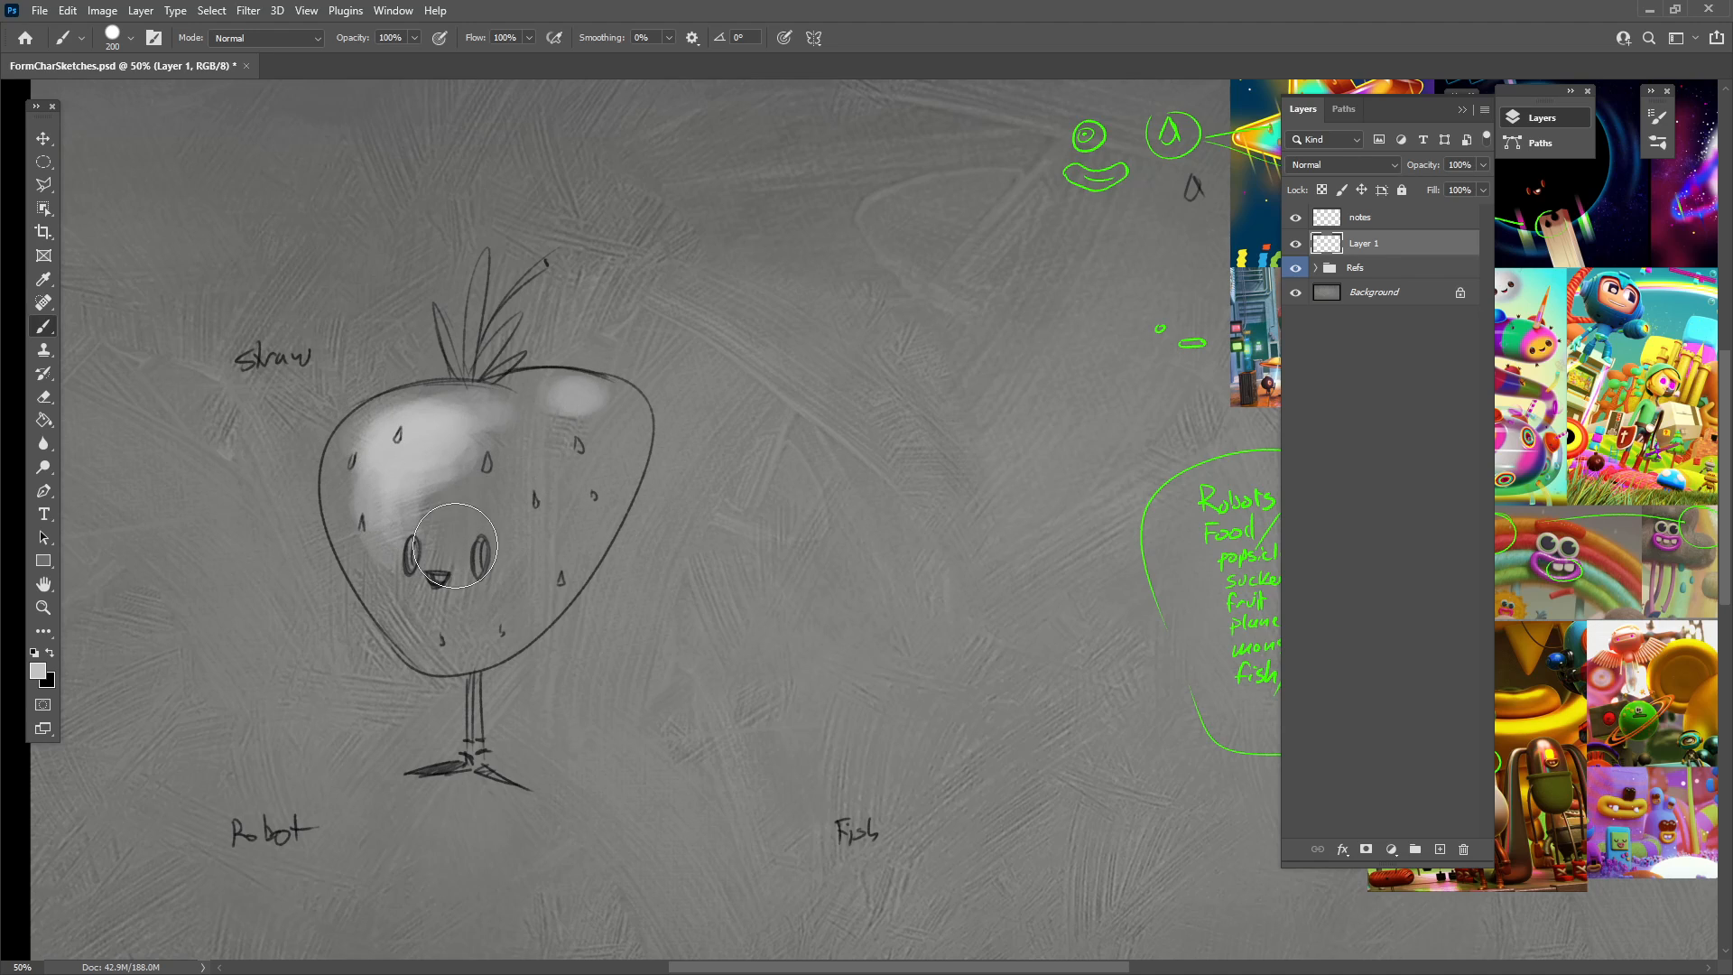
Change the foreground color to dark grey and paint a shadow across the lower right of the strawberry body.
click(43, 674)
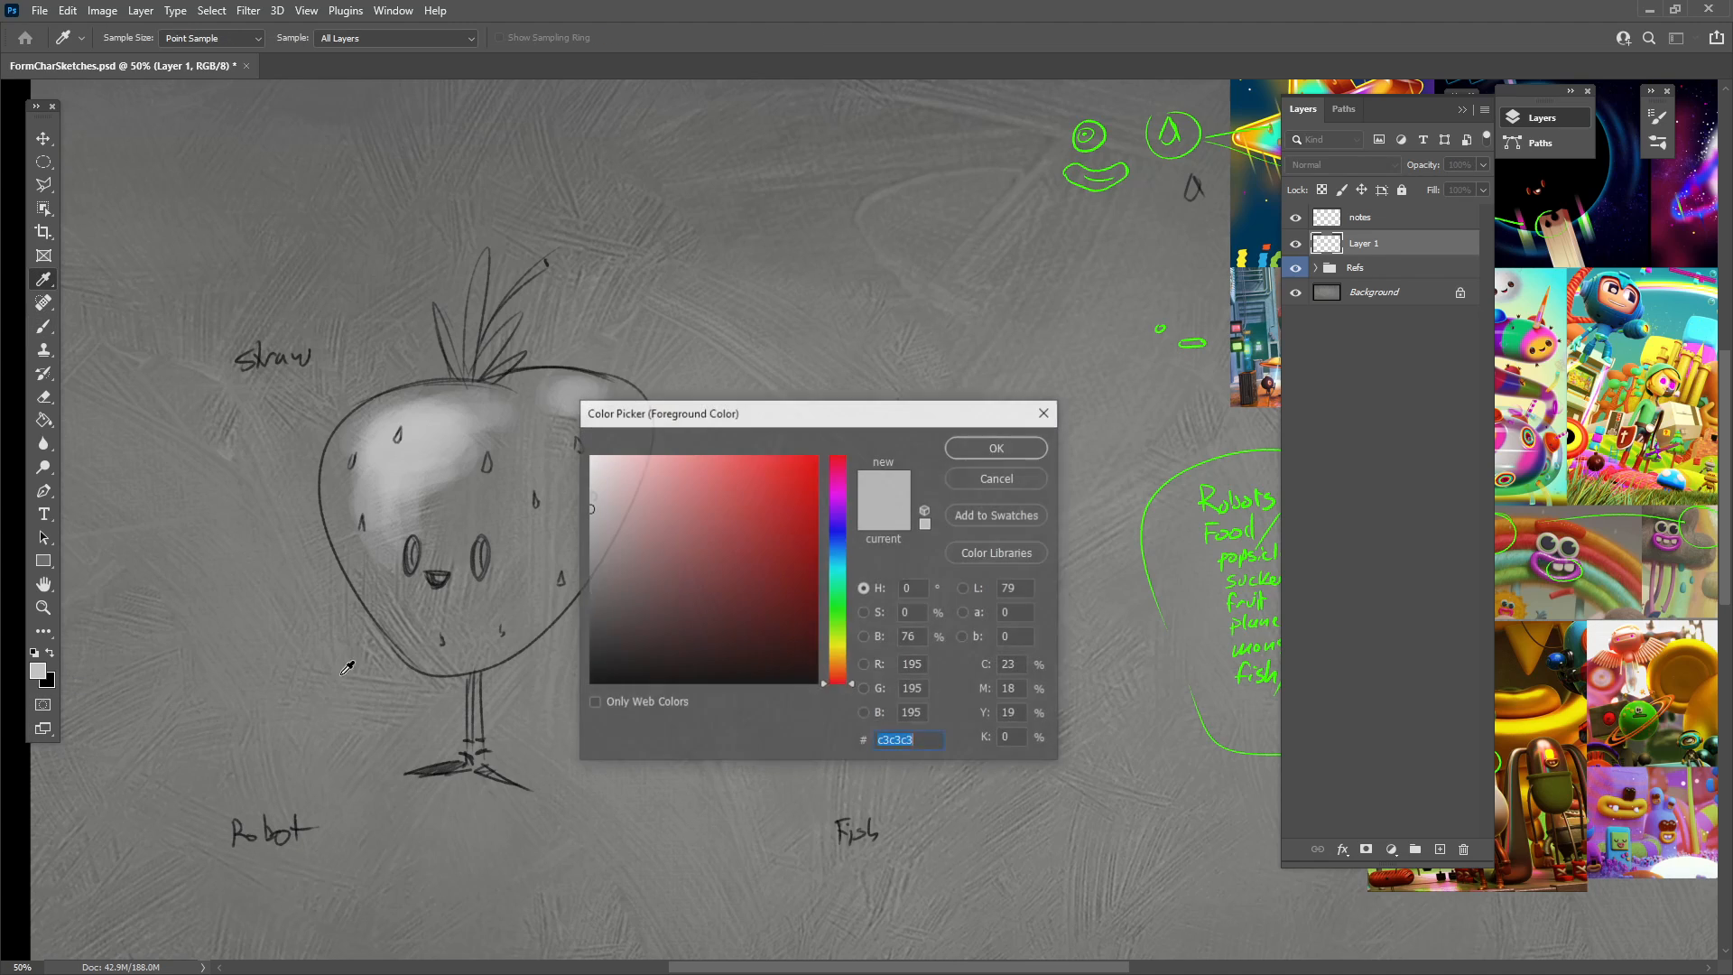
drag(611, 620, 590, 634)
click(1008, 454)
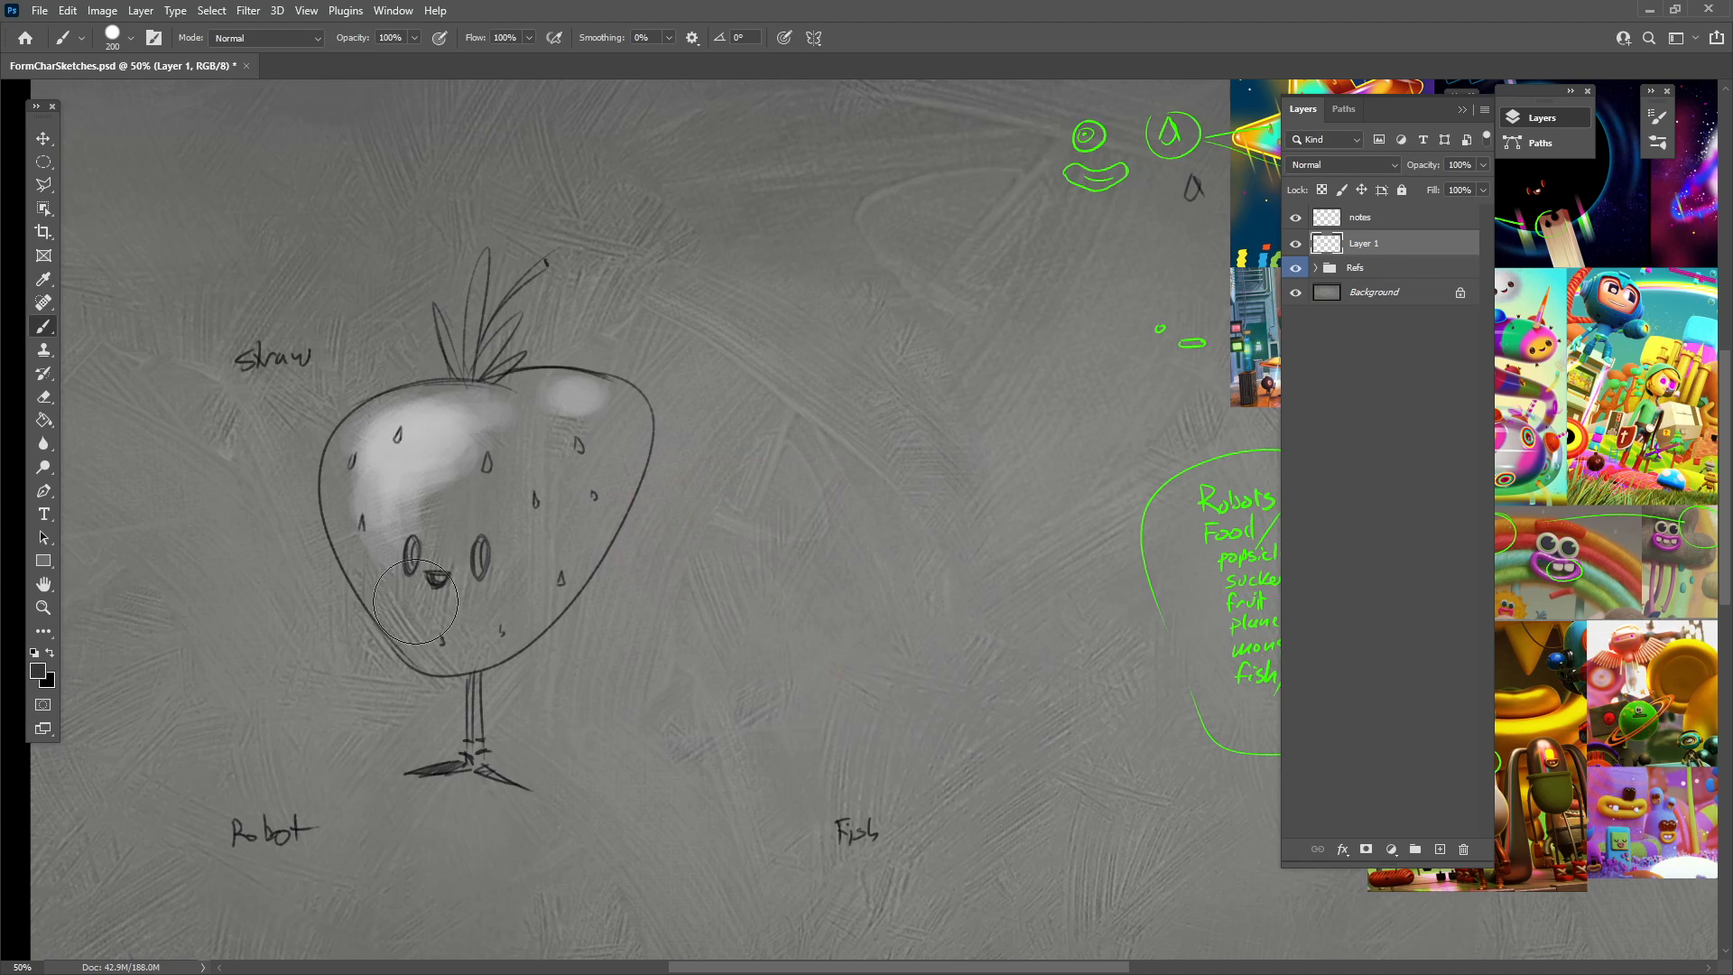
drag(454, 636, 583, 517)
mouse_move(486, 610)
mouse_down()
mouse_move(572, 477)
mouse_move(460, 593)
mouse_move(506, 526)
mouse_up()
mouse_move(423, 620)
mouse_down()
mouse_move(566, 548)
mouse_move(426, 617)
mouse_move(491, 624)
mouse_move(426, 634)
mouse_move(485, 581)
mouse_move(543, 584)
mouse_move(479, 574)
mouse_move(543, 492)
mouse_move(467, 586)
mouse_move(451, 585)
mouse_move(541, 492)
mouse_move(438, 578)
mouse_move(545, 474)
mouse_move(608, 461)
mouse_move(568, 567)
mouse_move(632, 422)
mouse_up()
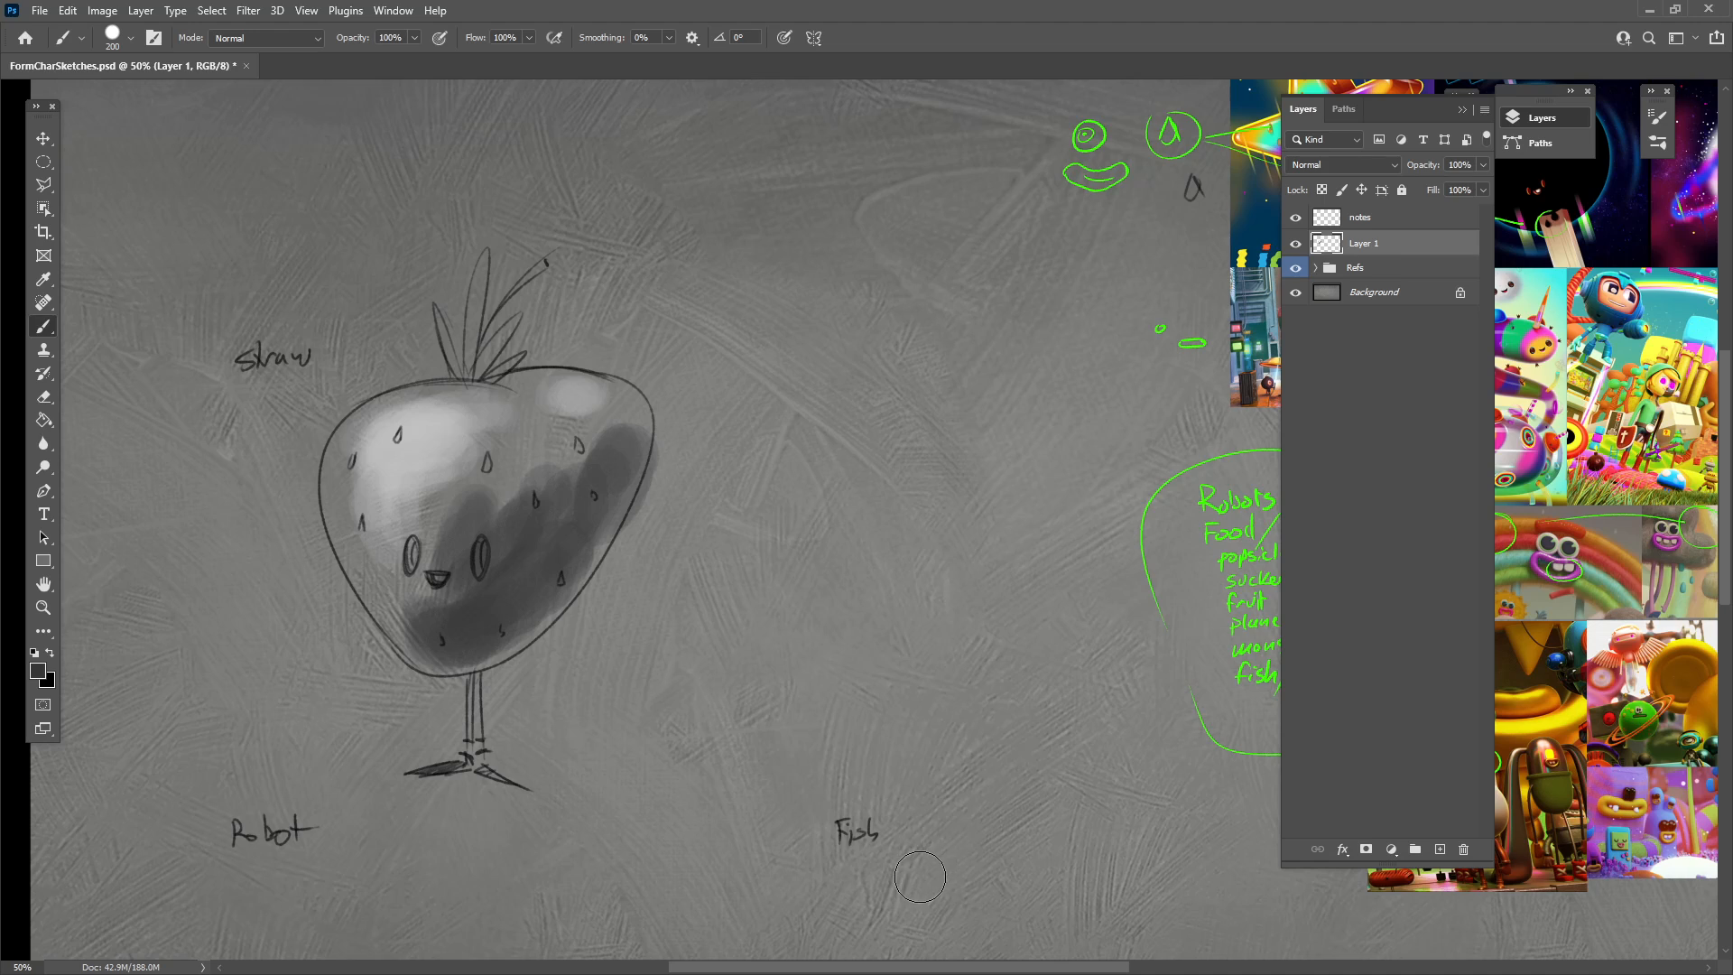
Delete the painted shading layer and create an empty layer in its place beneath the notes layer.
mouse_move(1363, 244)
mouse_down()
mouse_move(1498, 822)
mouse_move(1463, 849)
mouse_up()
click(1441, 850)
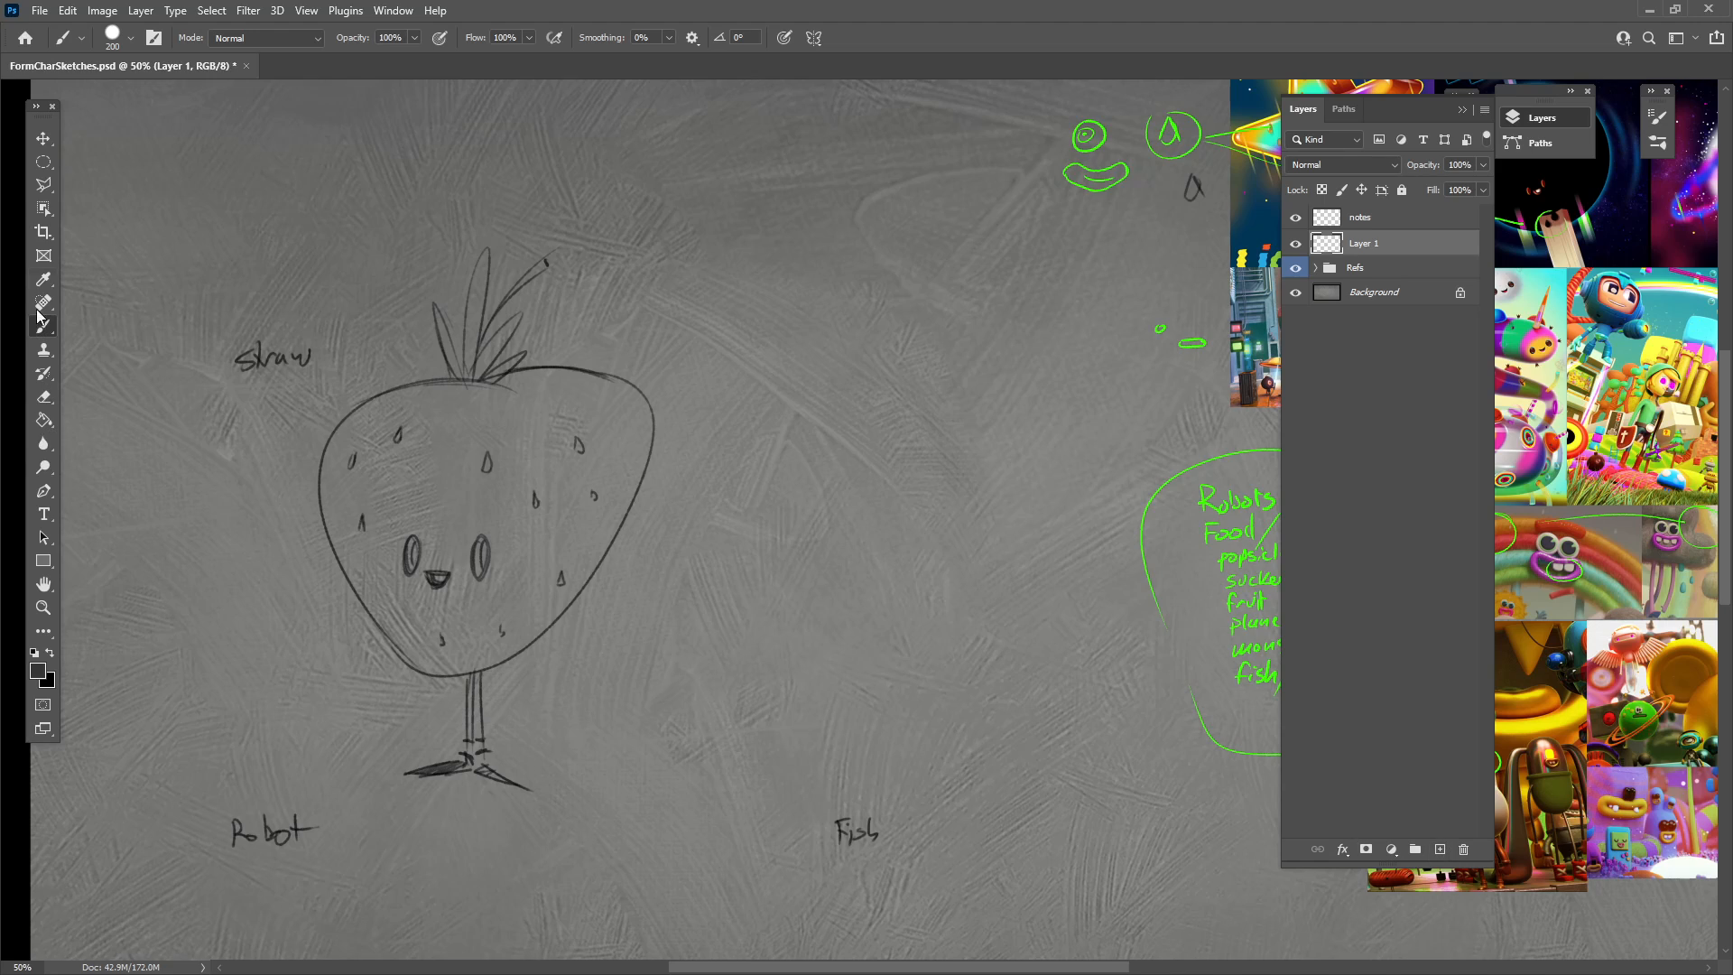
Select the strawberry body with the freehand Lasso tool, and subtract the excess area along its right edge.
click(45, 184)
right_click(49, 182)
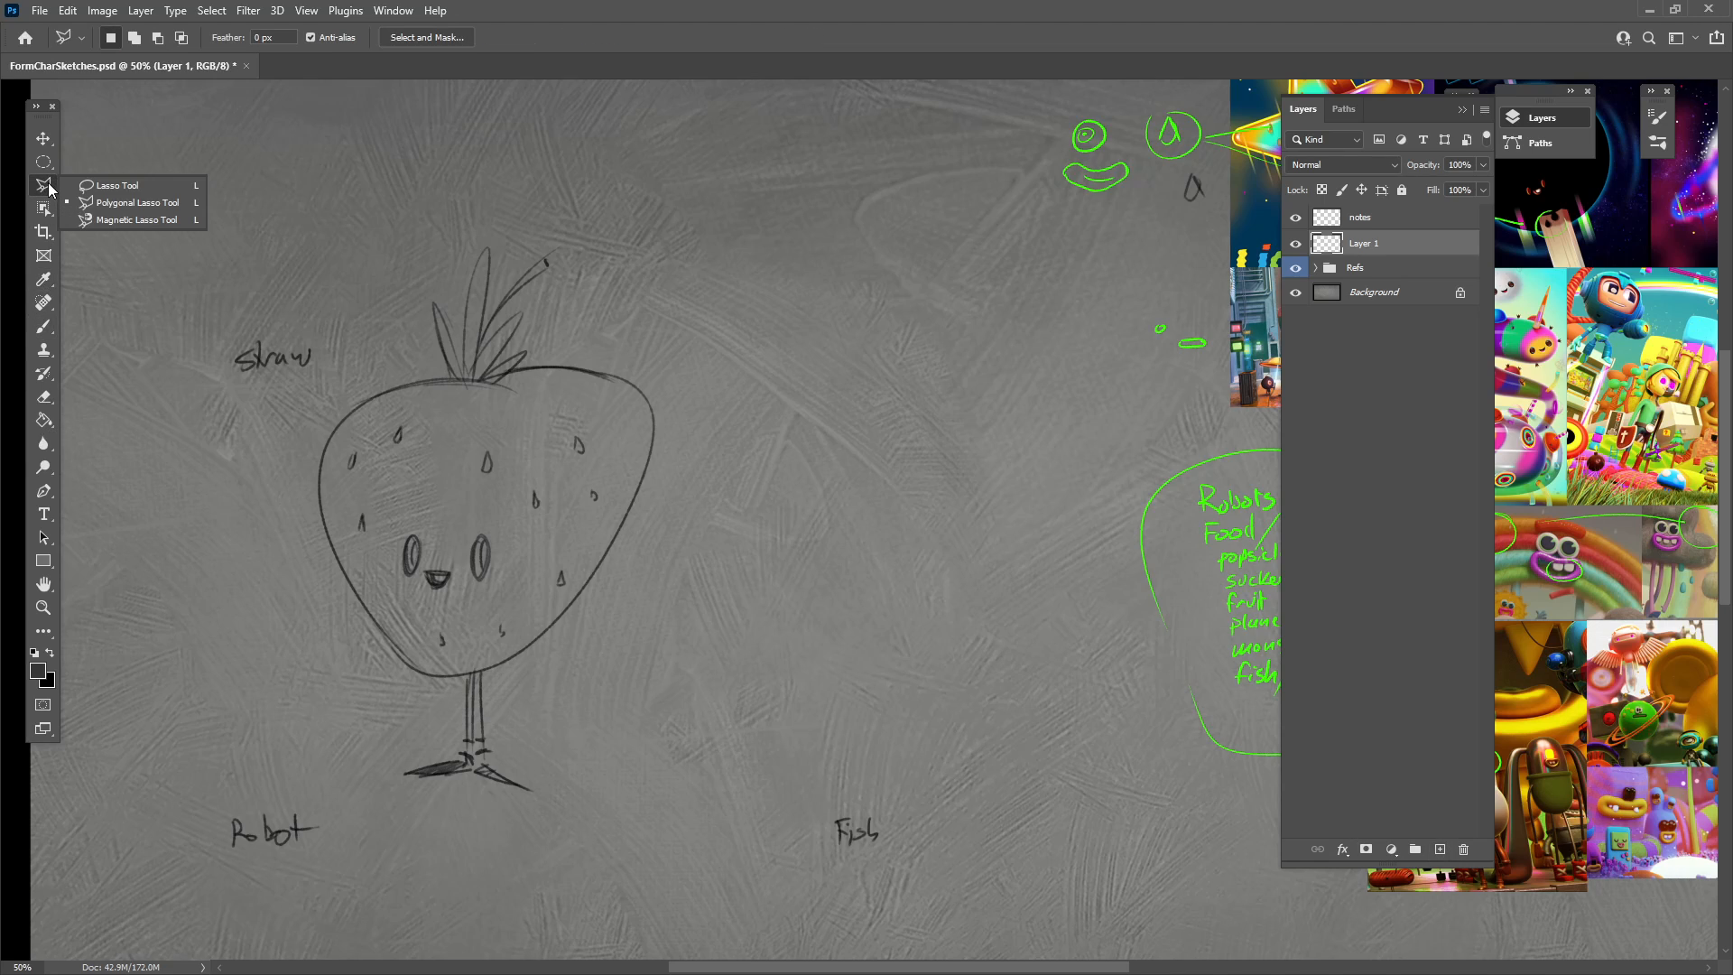
click(144, 185)
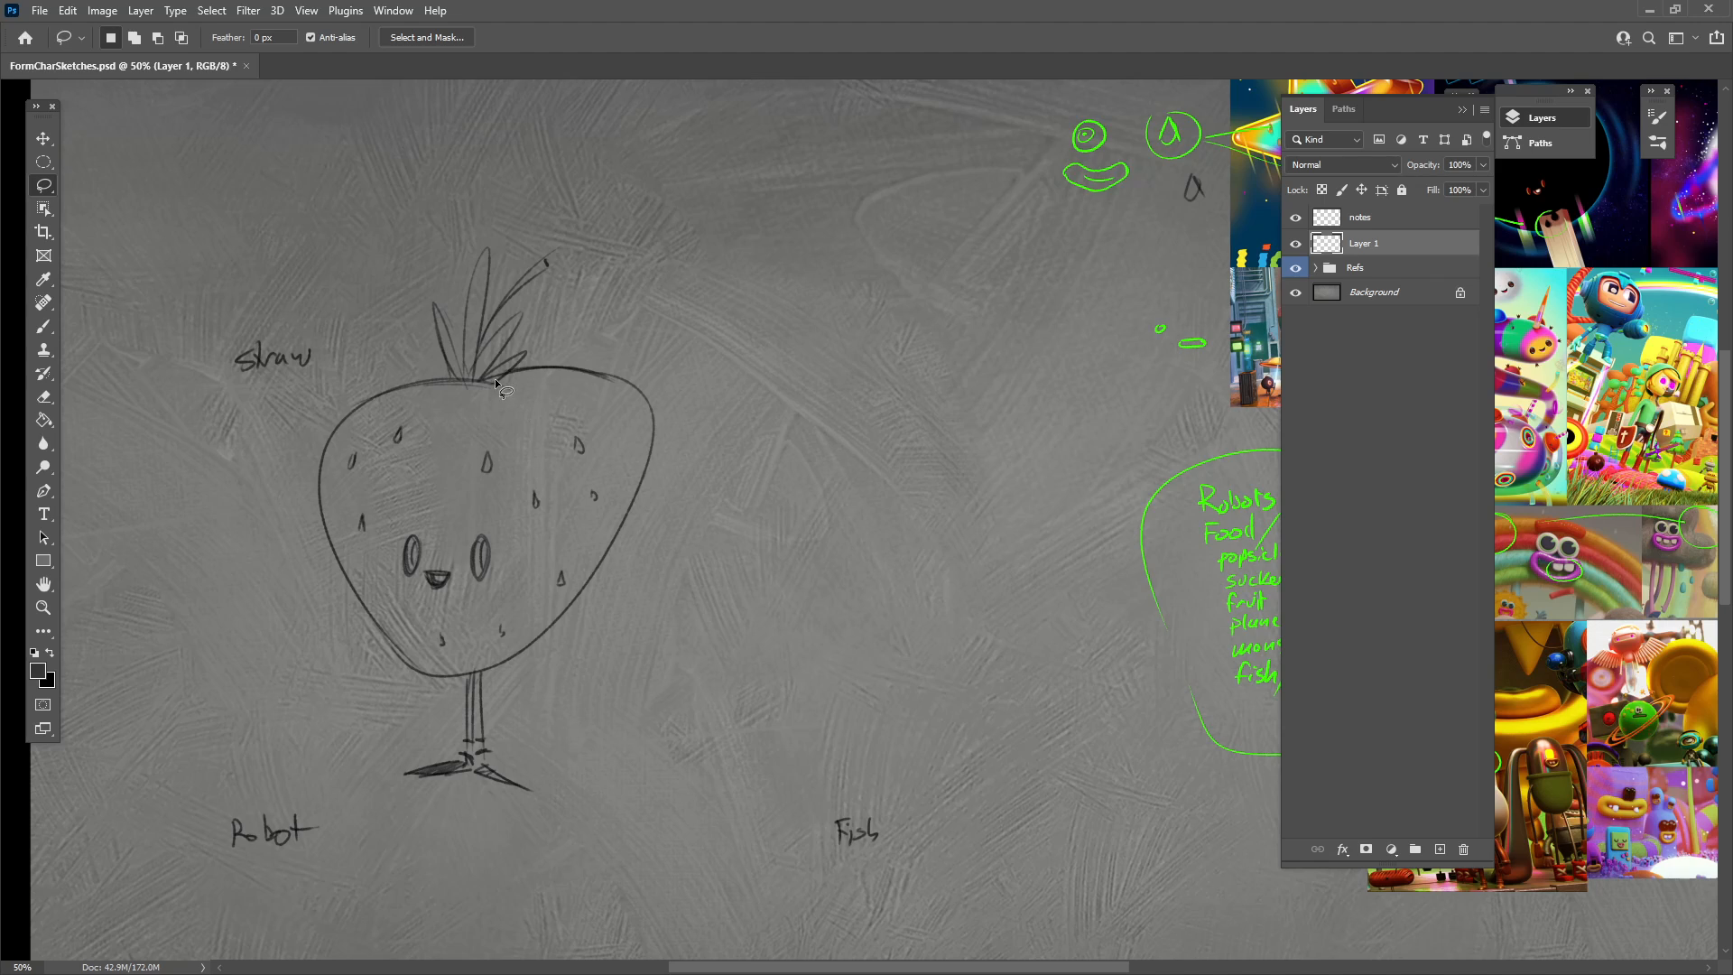
mouse_move(403, 378)
mouse_down()
mouse_move(321, 460)
mouse_move(329, 528)
mouse_move(399, 662)
mouse_move(435, 679)
mouse_move(495, 669)
mouse_move(623, 554)
mouse_move(659, 417)
mouse_move(631, 376)
mouse_move(497, 350)
mouse_up()
key(alt)
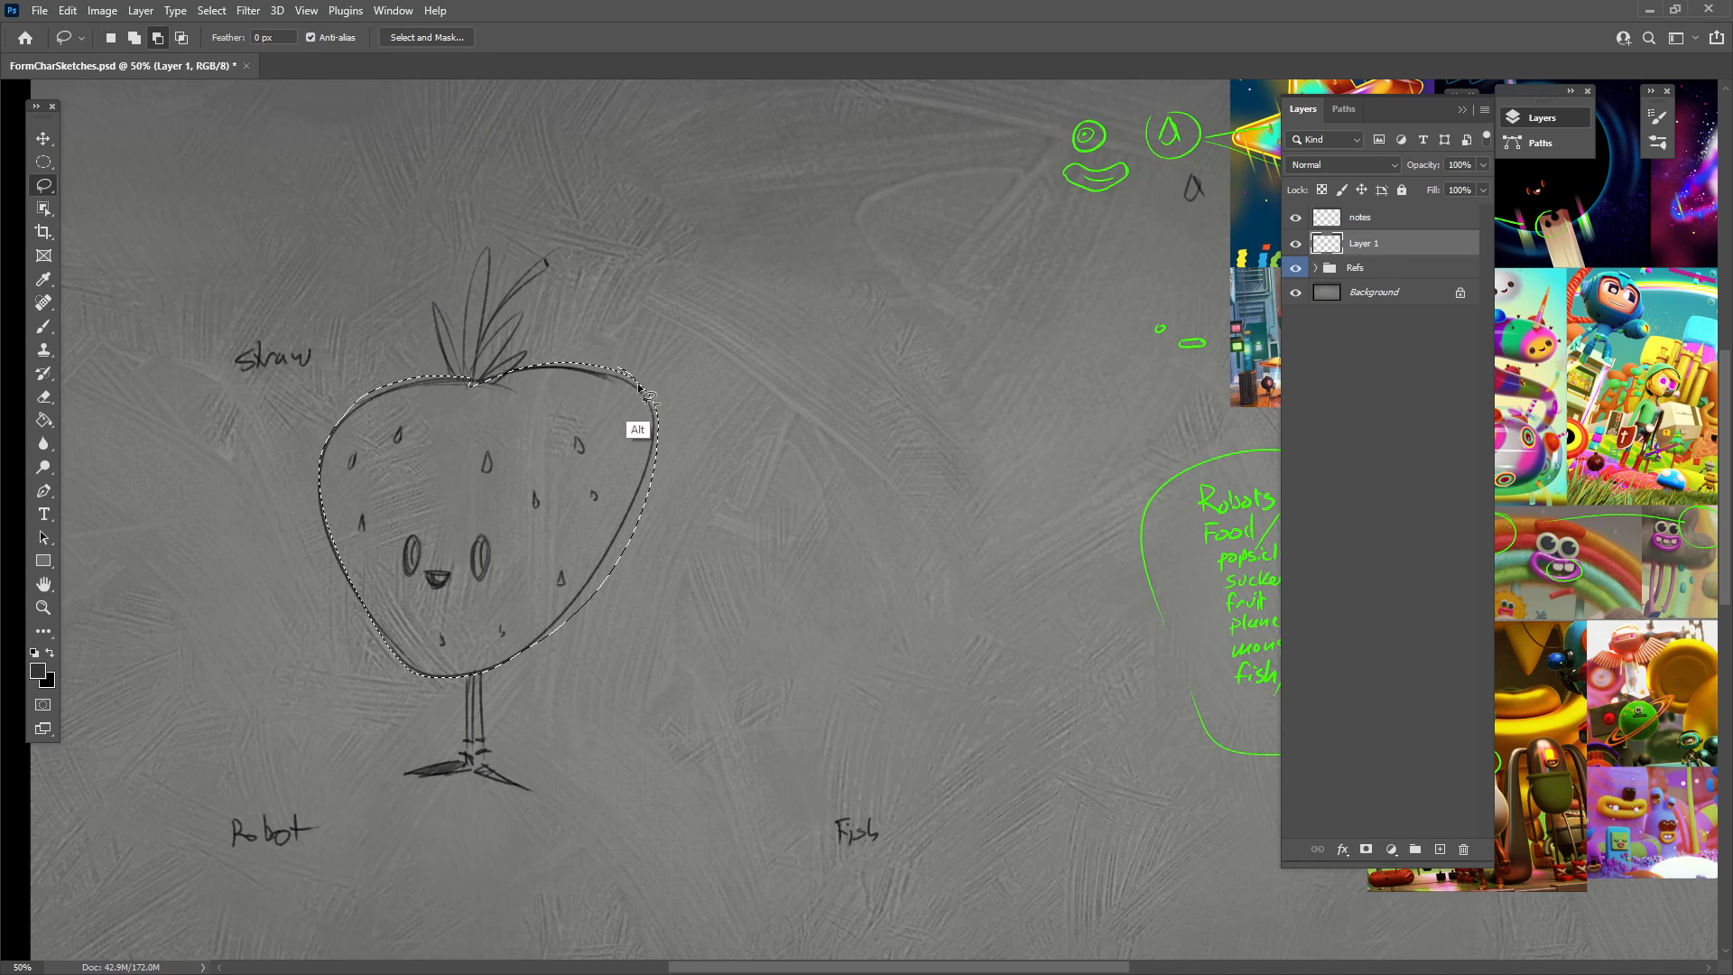
mouse_move(657, 431)
mouse_down()
mouse_move(636, 506)
mouse_move(542, 643)
mouse_move(660, 614)
mouse_move(621, 359)
mouse_up()
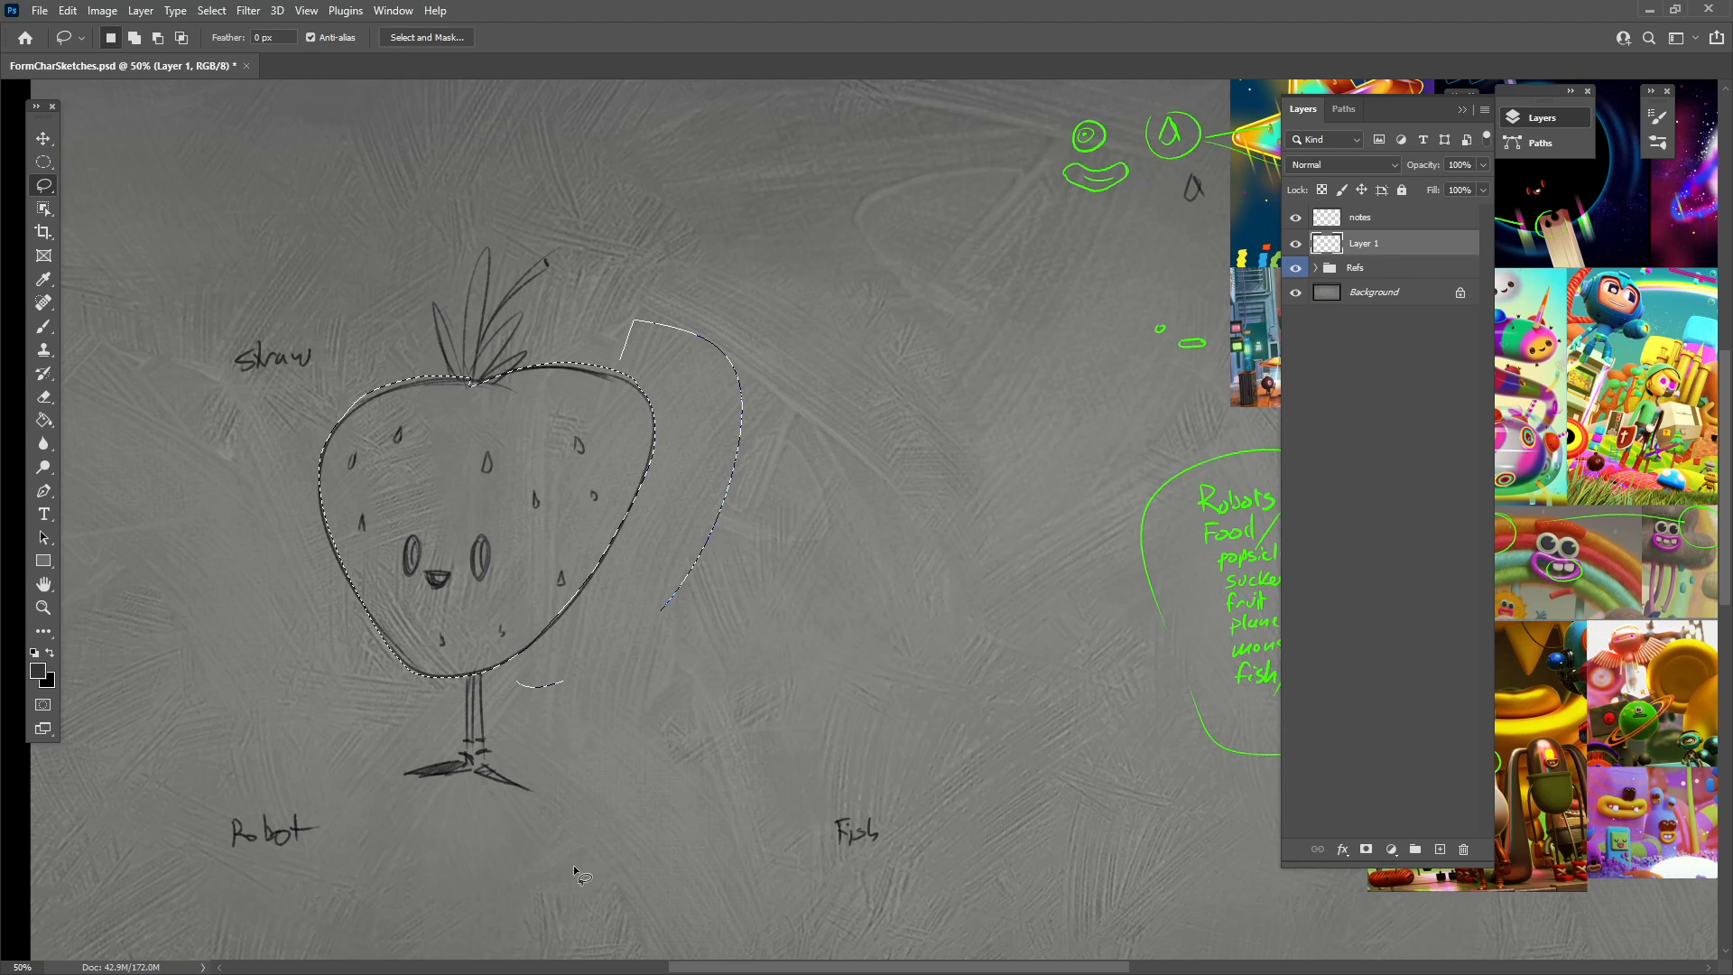
Load the Airbrush_Soft brush preset for shading the selected strawberry body.
key(v)
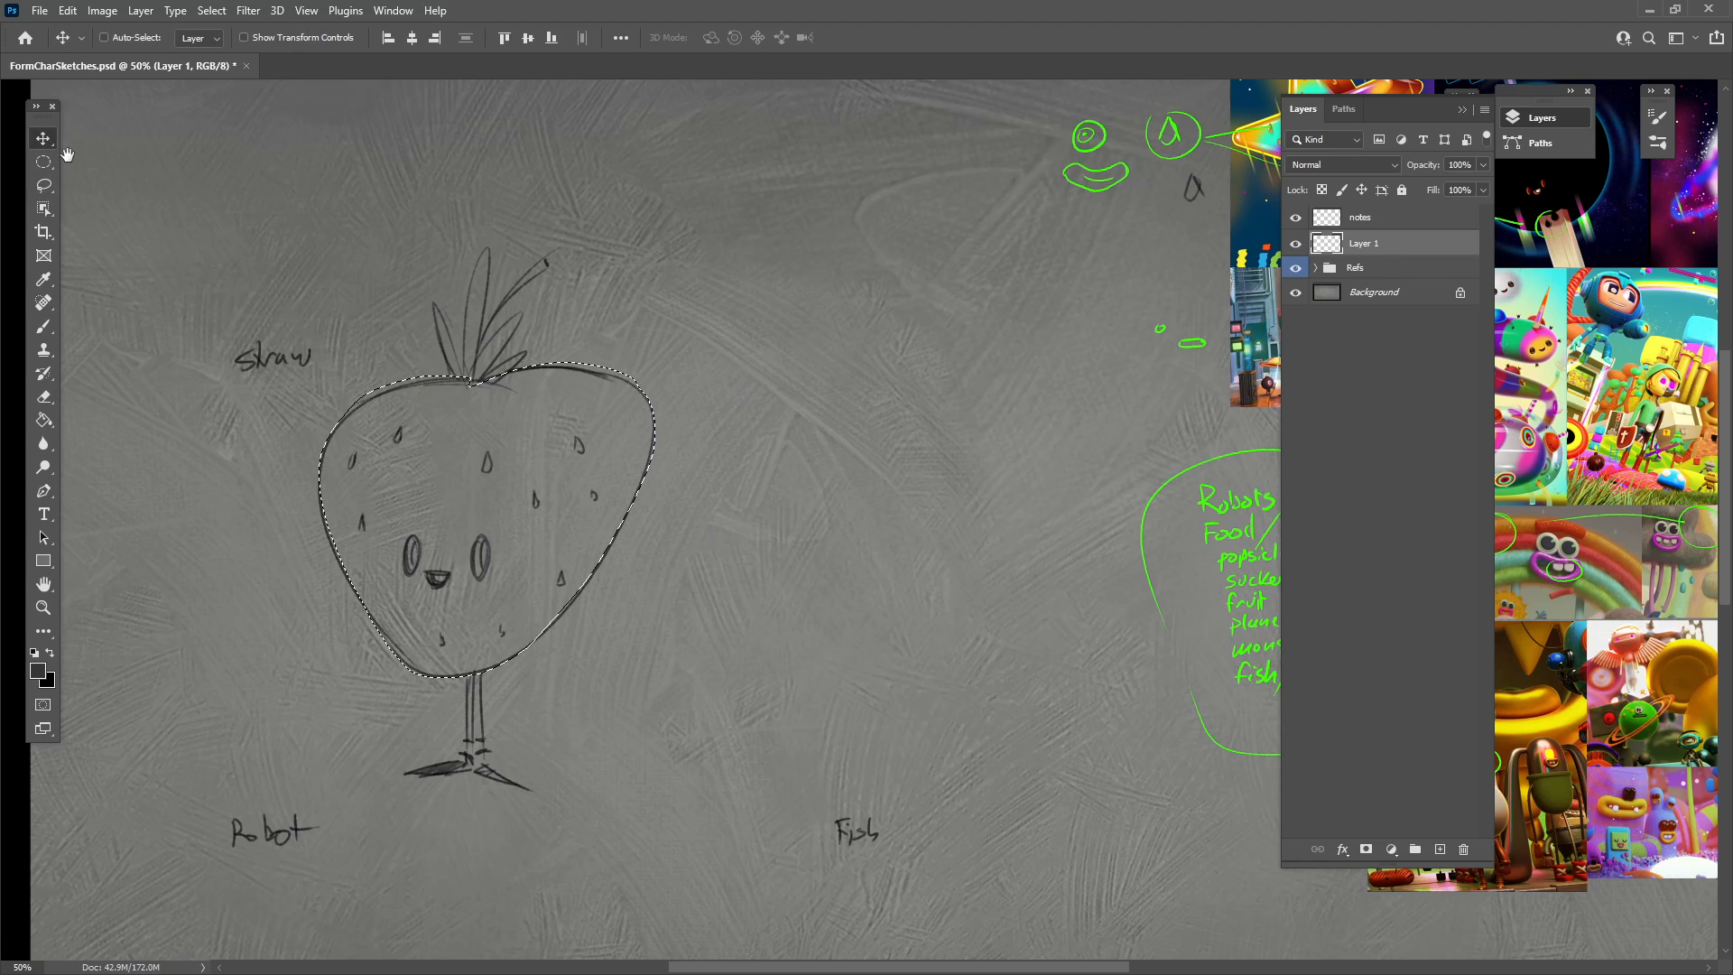
mouse_move(907, 662)
mouse_down()
mouse_move(977, 741)
mouse_move(964, 731)
mouse_up()
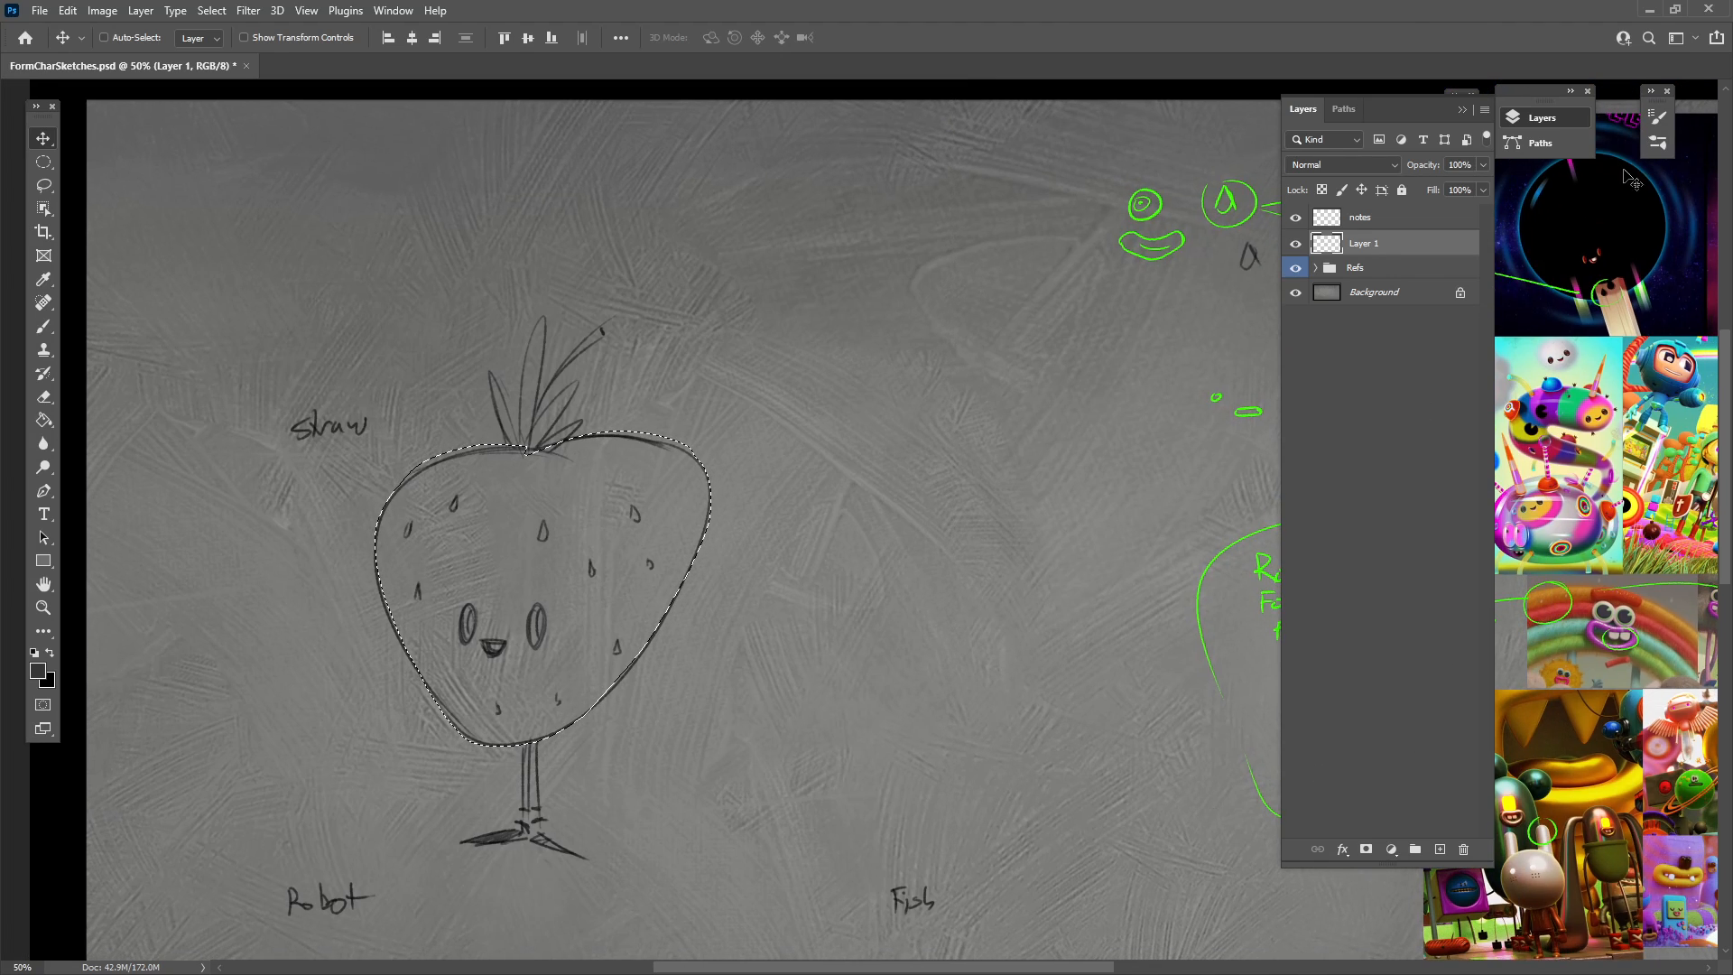
click(1463, 109)
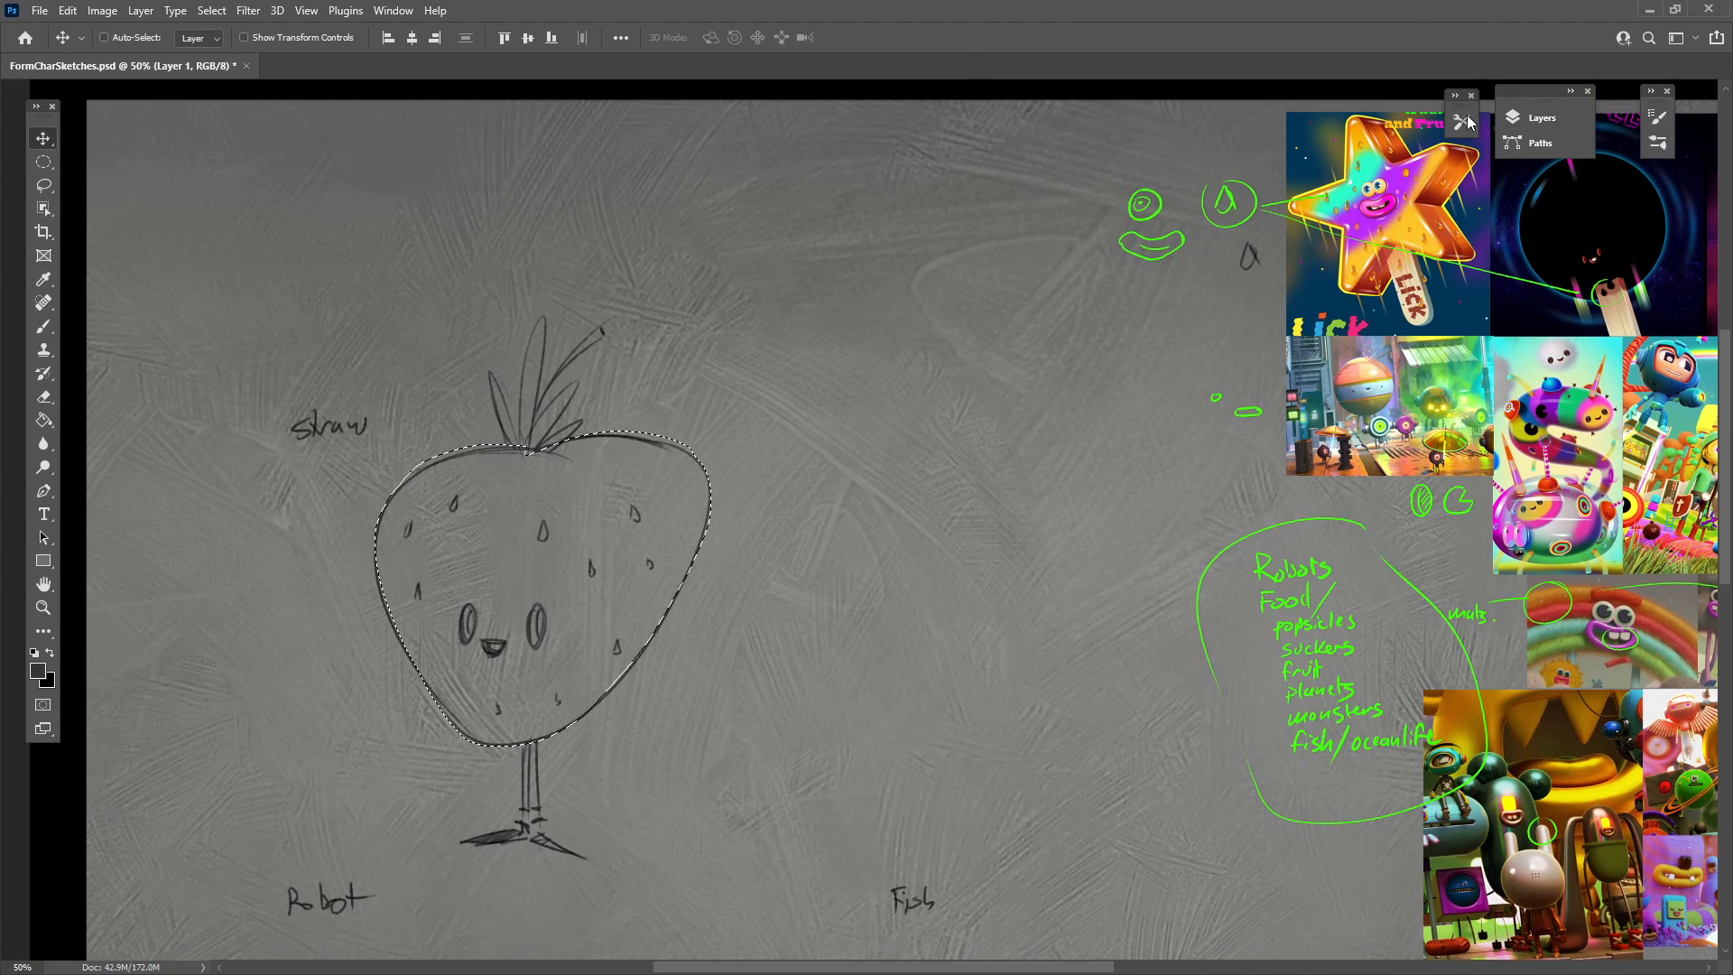
click(1462, 127)
key(b)
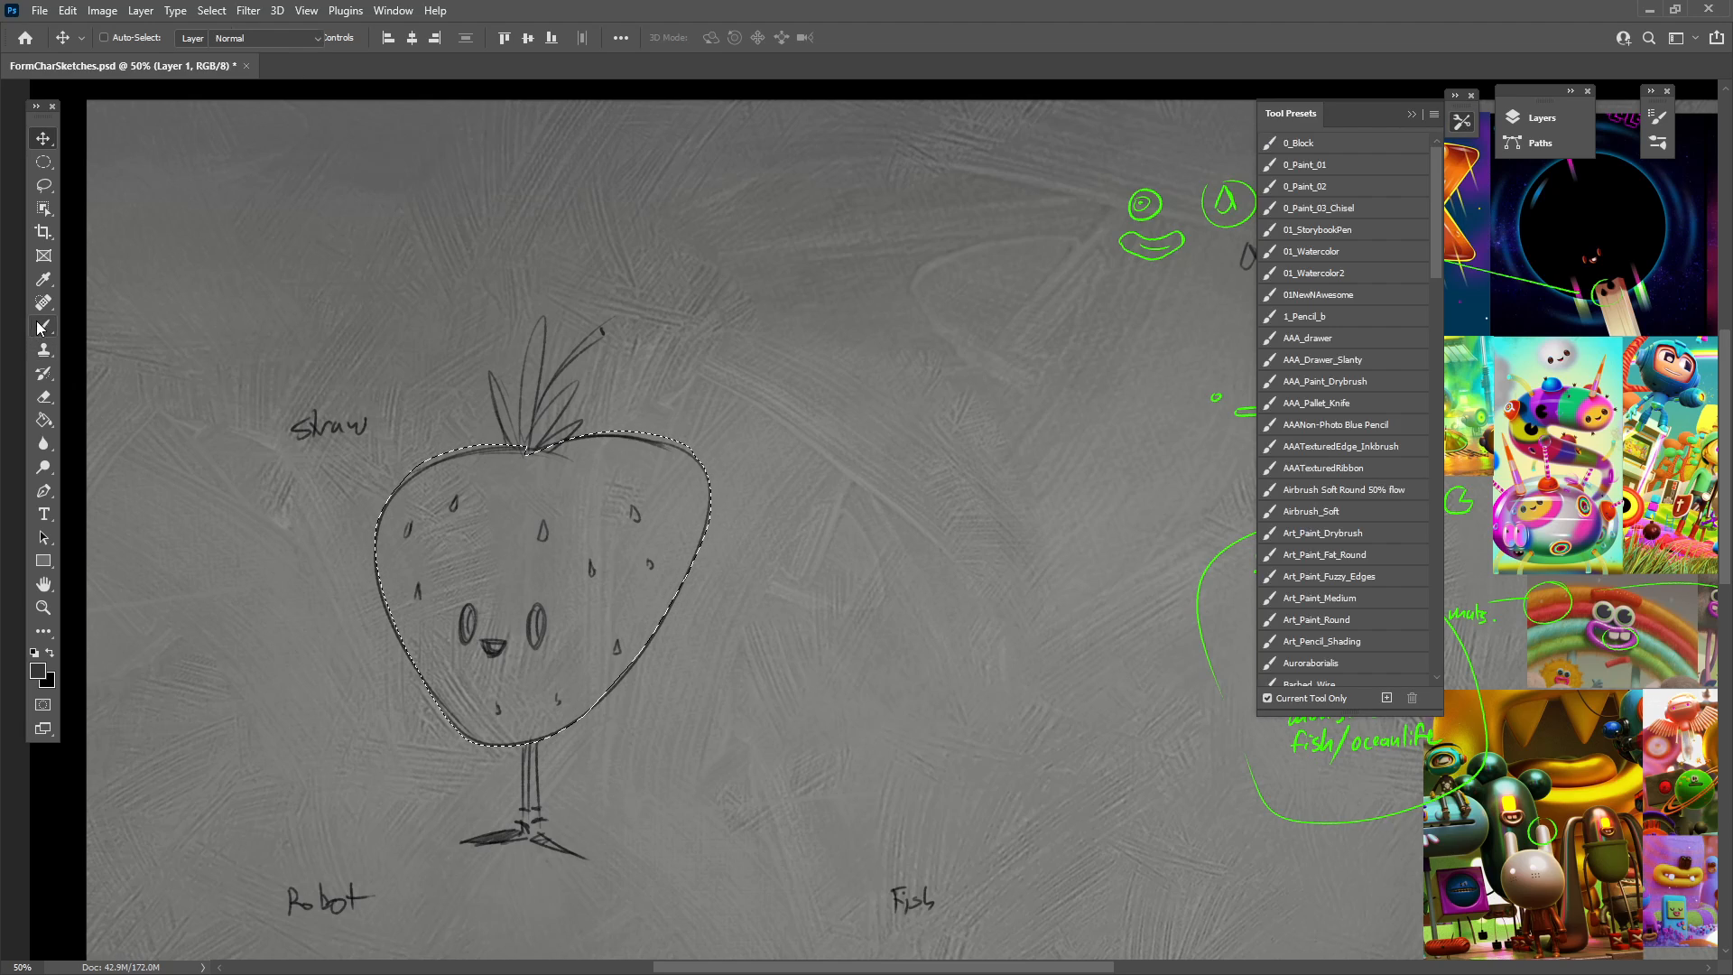
click(1314, 511)
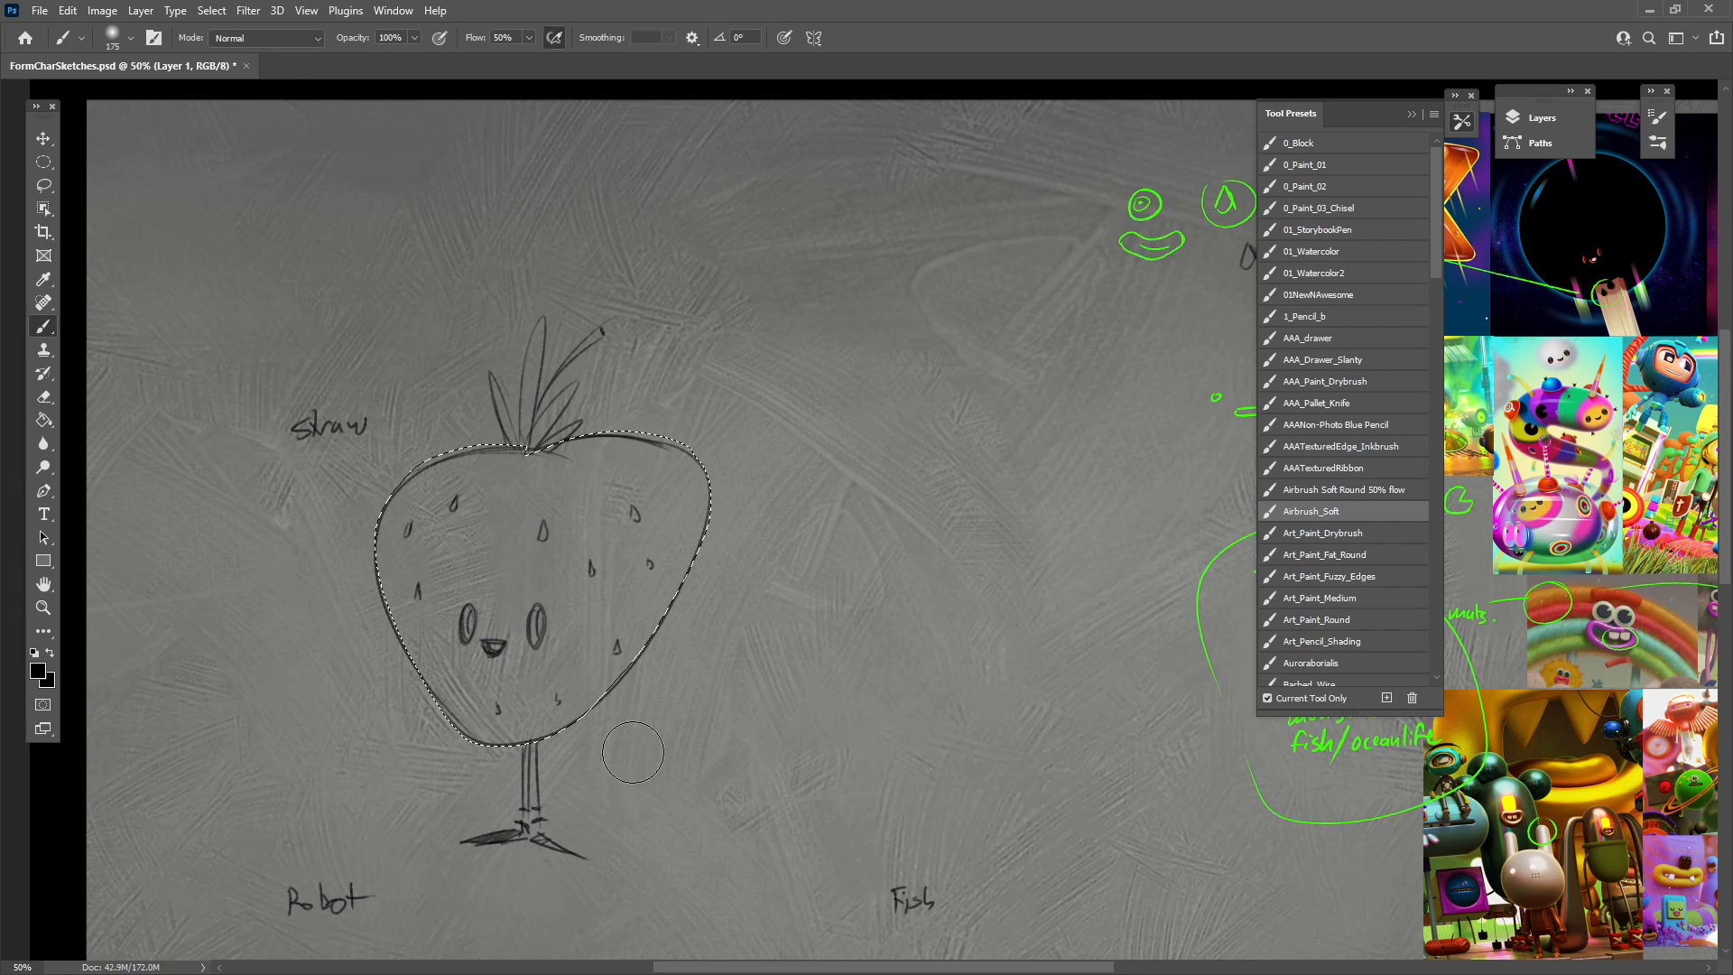
Enlarge the airbrush to 500 and paint soft black shading inside the selection along the strawberry's bottom and sides.
key(bracketright)
key(bracketright)
key(bracketright)
key(bracketright)
key(bracketright)
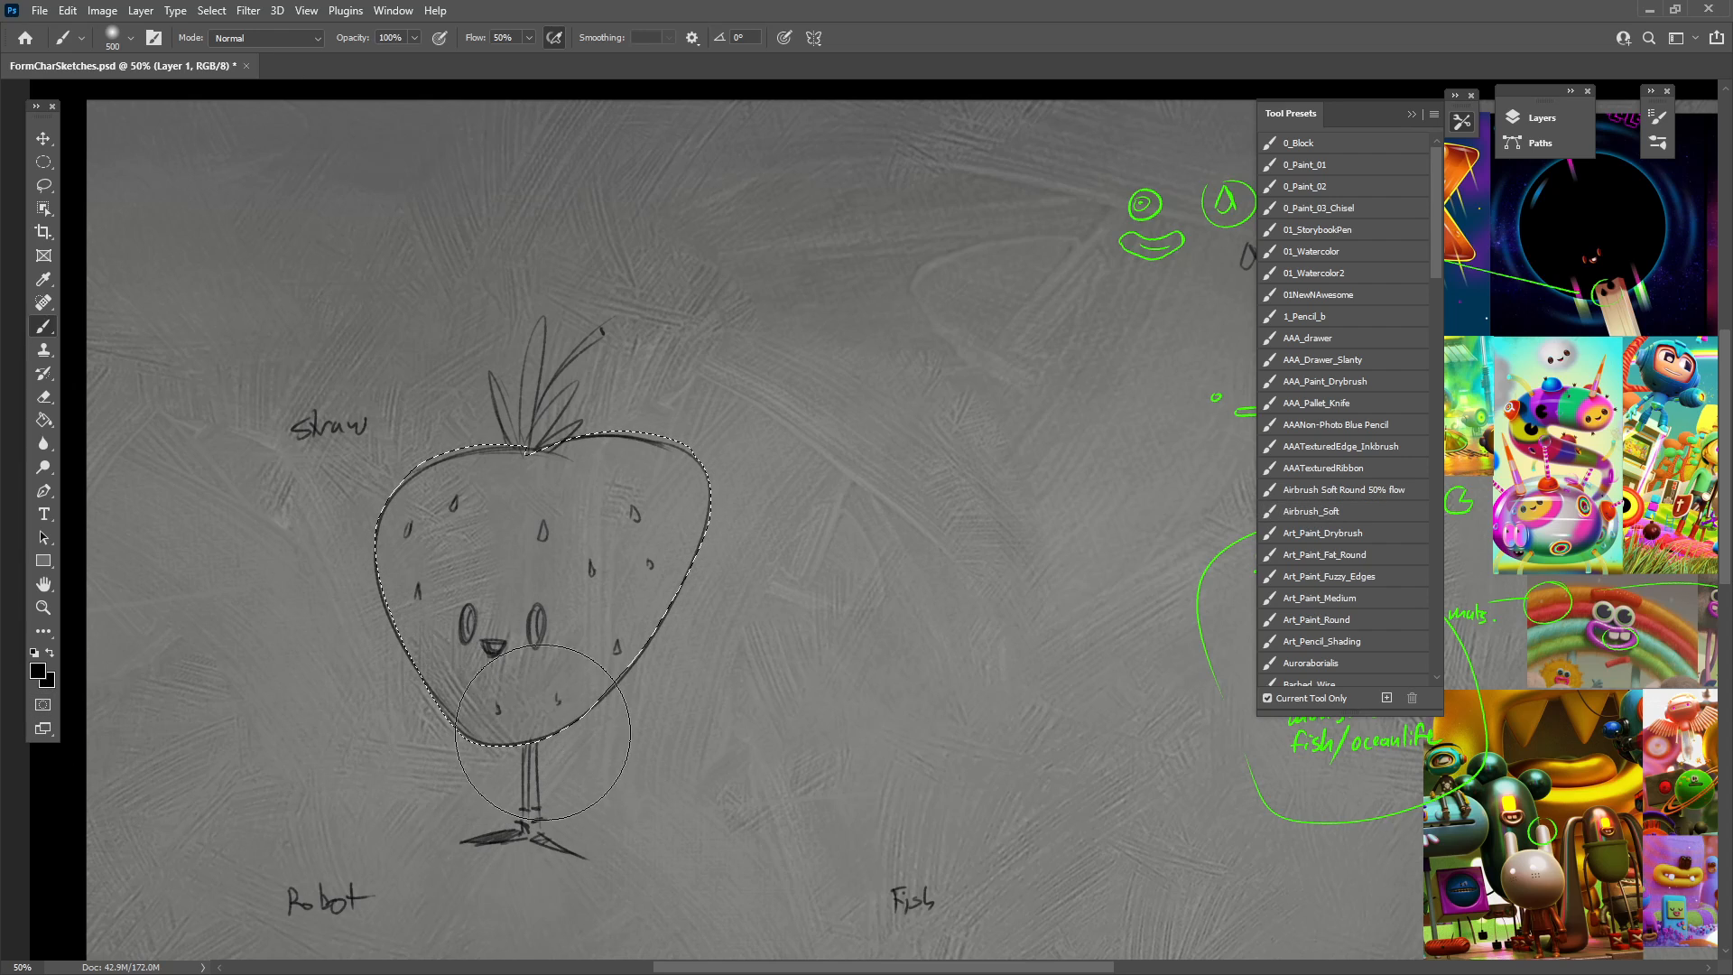
drag(528, 718, 675, 666)
mouse_move(403, 717)
mouse_down()
mouse_move(709, 568)
mouse_move(556, 712)
mouse_move(513, 713)
mouse_move(719, 460)
mouse_move(704, 565)
mouse_move(668, 470)
mouse_move(638, 450)
mouse_move(699, 535)
mouse_move(476, 705)
mouse_move(384, 517)
mouse_move(369, 627)
mouse_move(412, 615)
mouse_move(417, 460)
mouse_move(486, 699)
mouse_move(441, 460)
mouse_move(453, 663)
mouse_move(636, 558)
mouse_move(503, 656)
mouse_move(684, 589)
mouse_up()
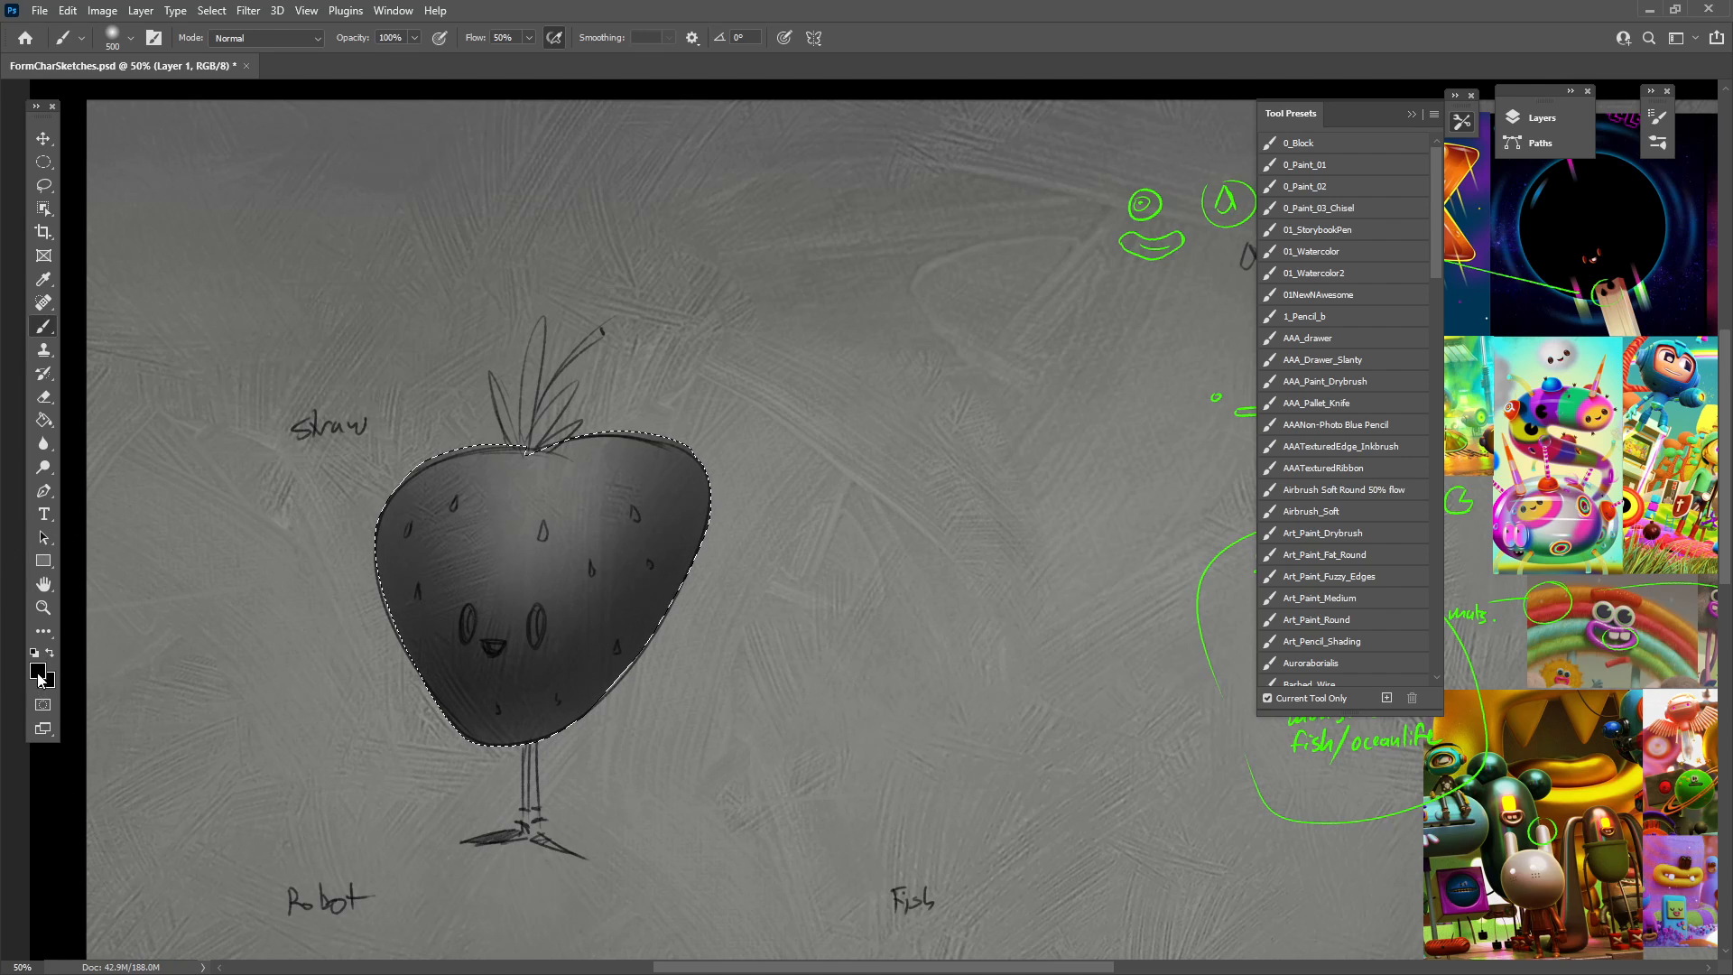
Set the foreground colour to light grey and airbrush soft highlights on the two upper lobes of the selected strawberry.
click(37, 670)
click(593, 480)
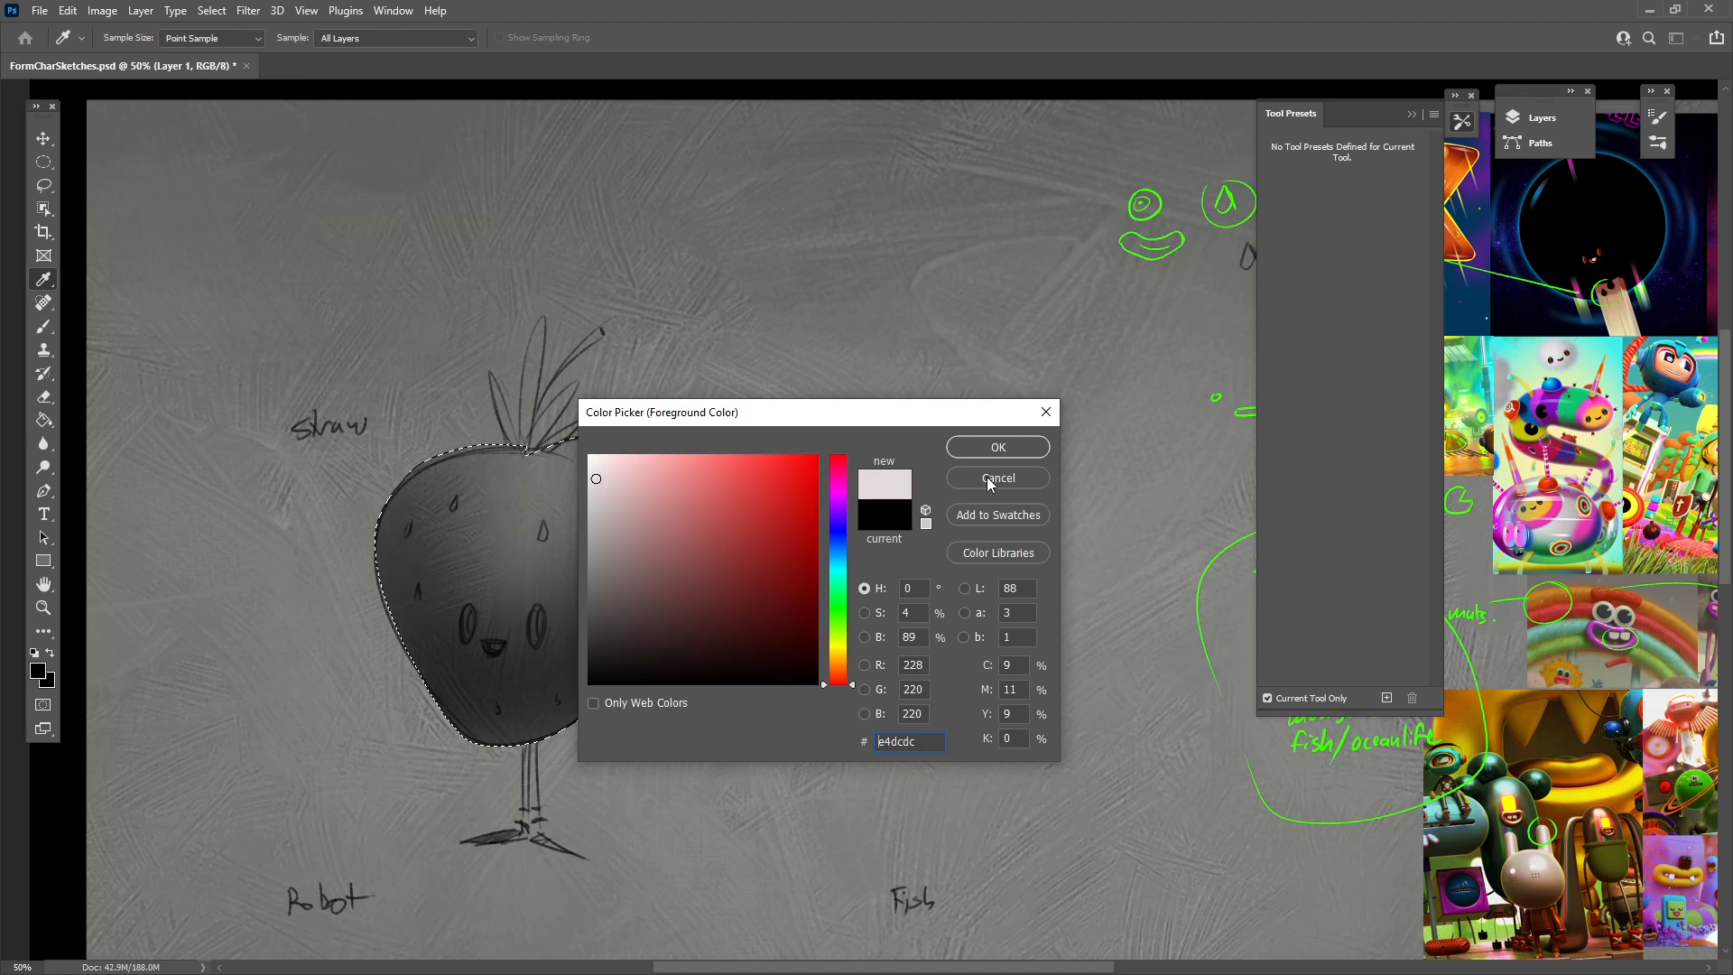
drag(597, 489, 589, 478)
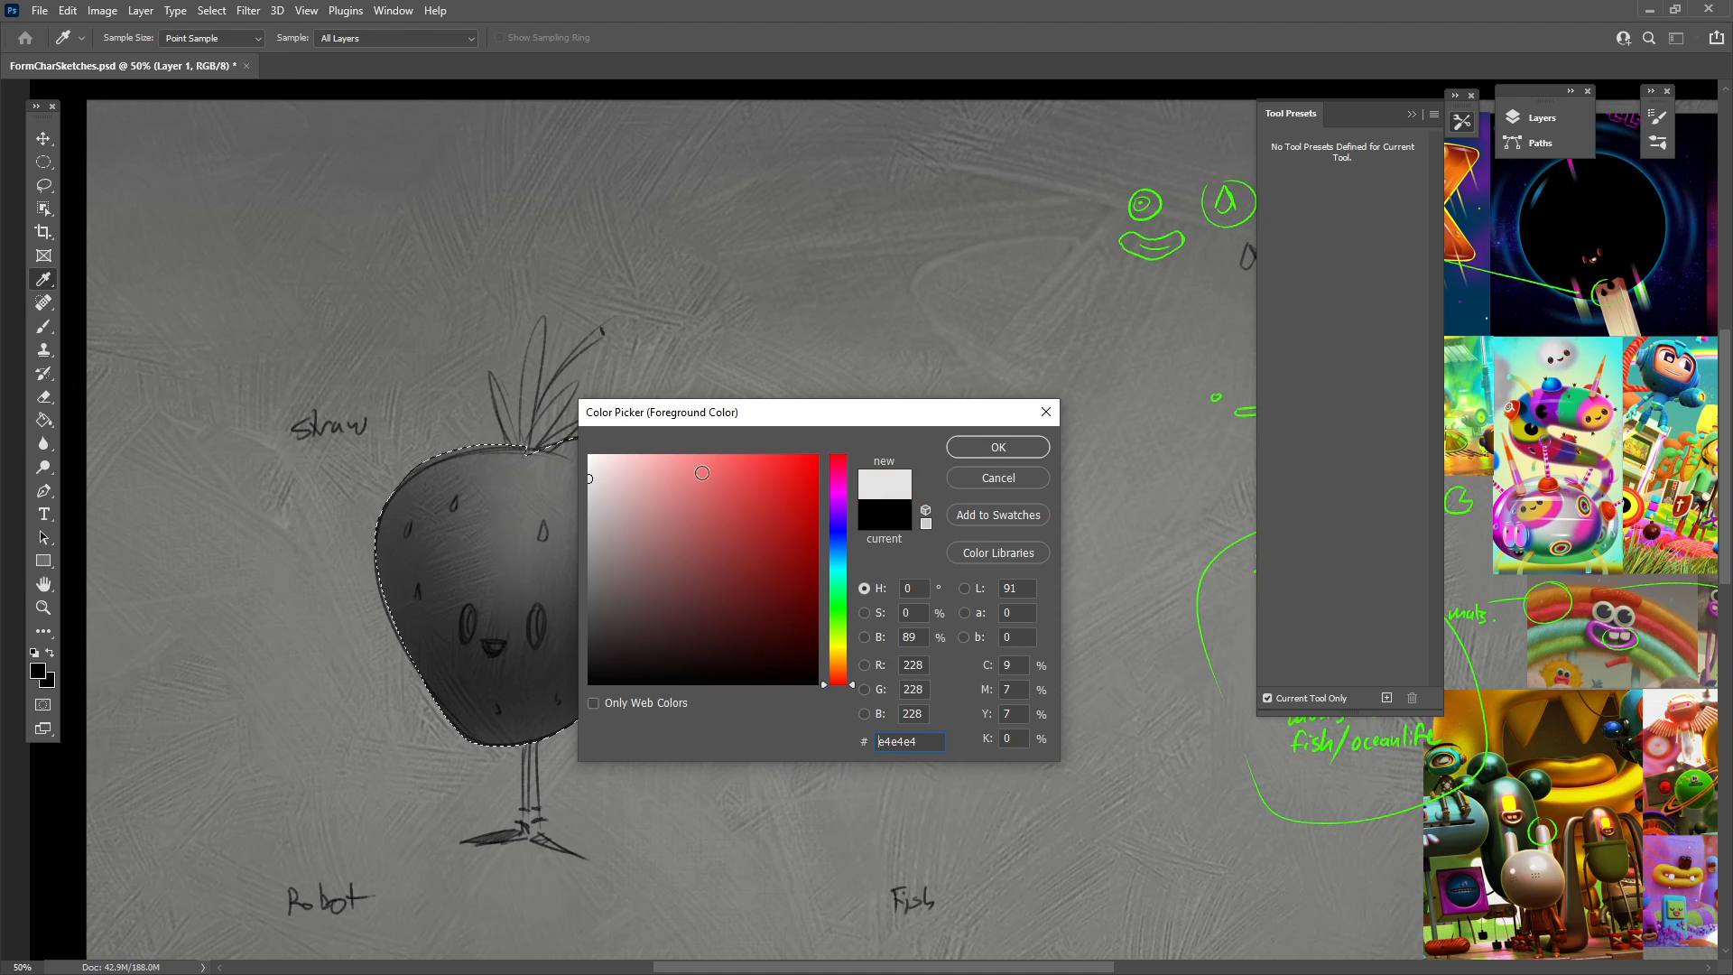
click(1000, 449)
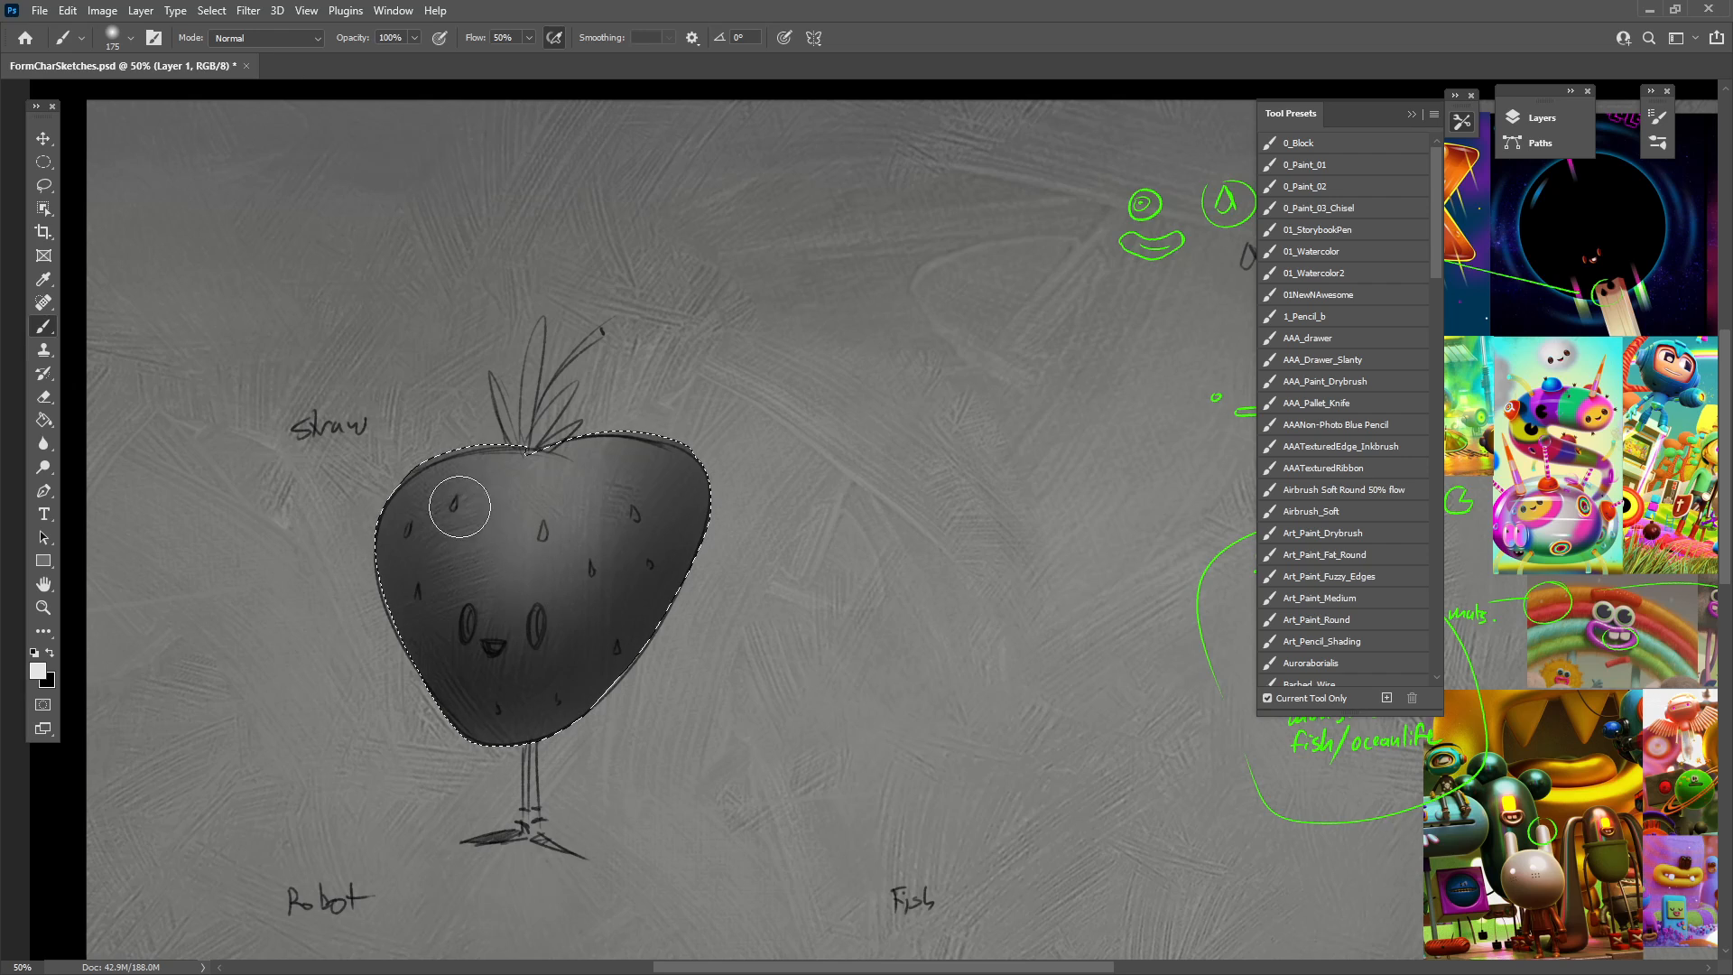
click(37, 669)
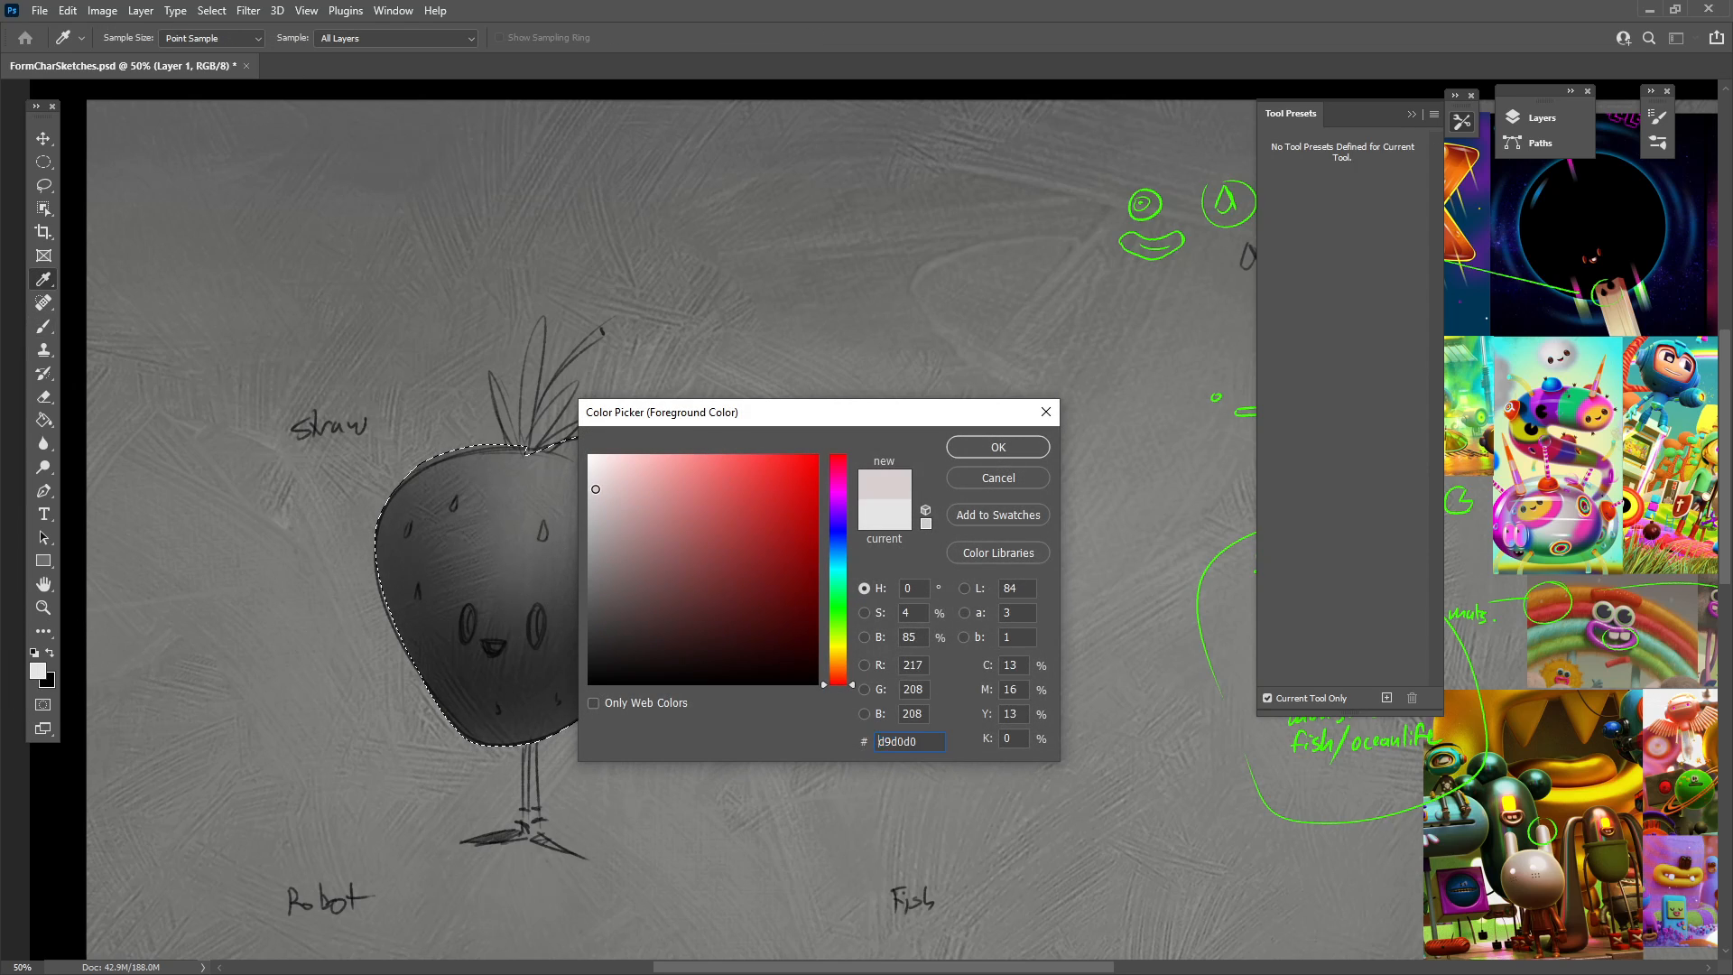
click(998, 447)
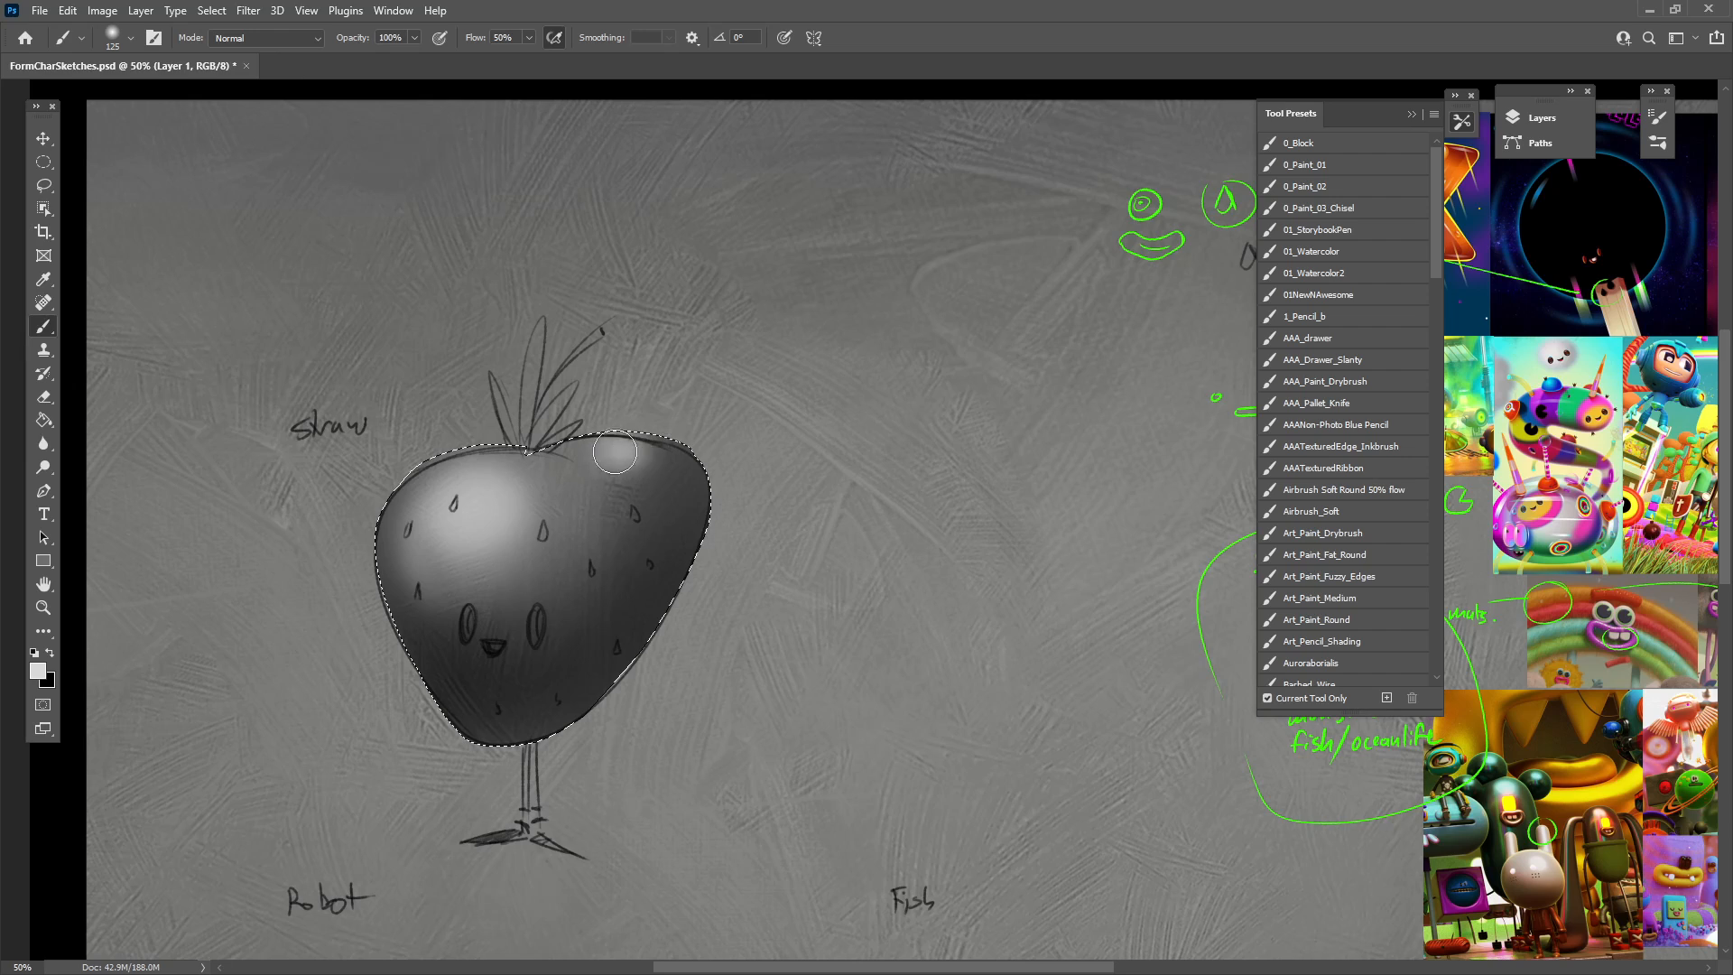
drag(615, 451, 636, 449)
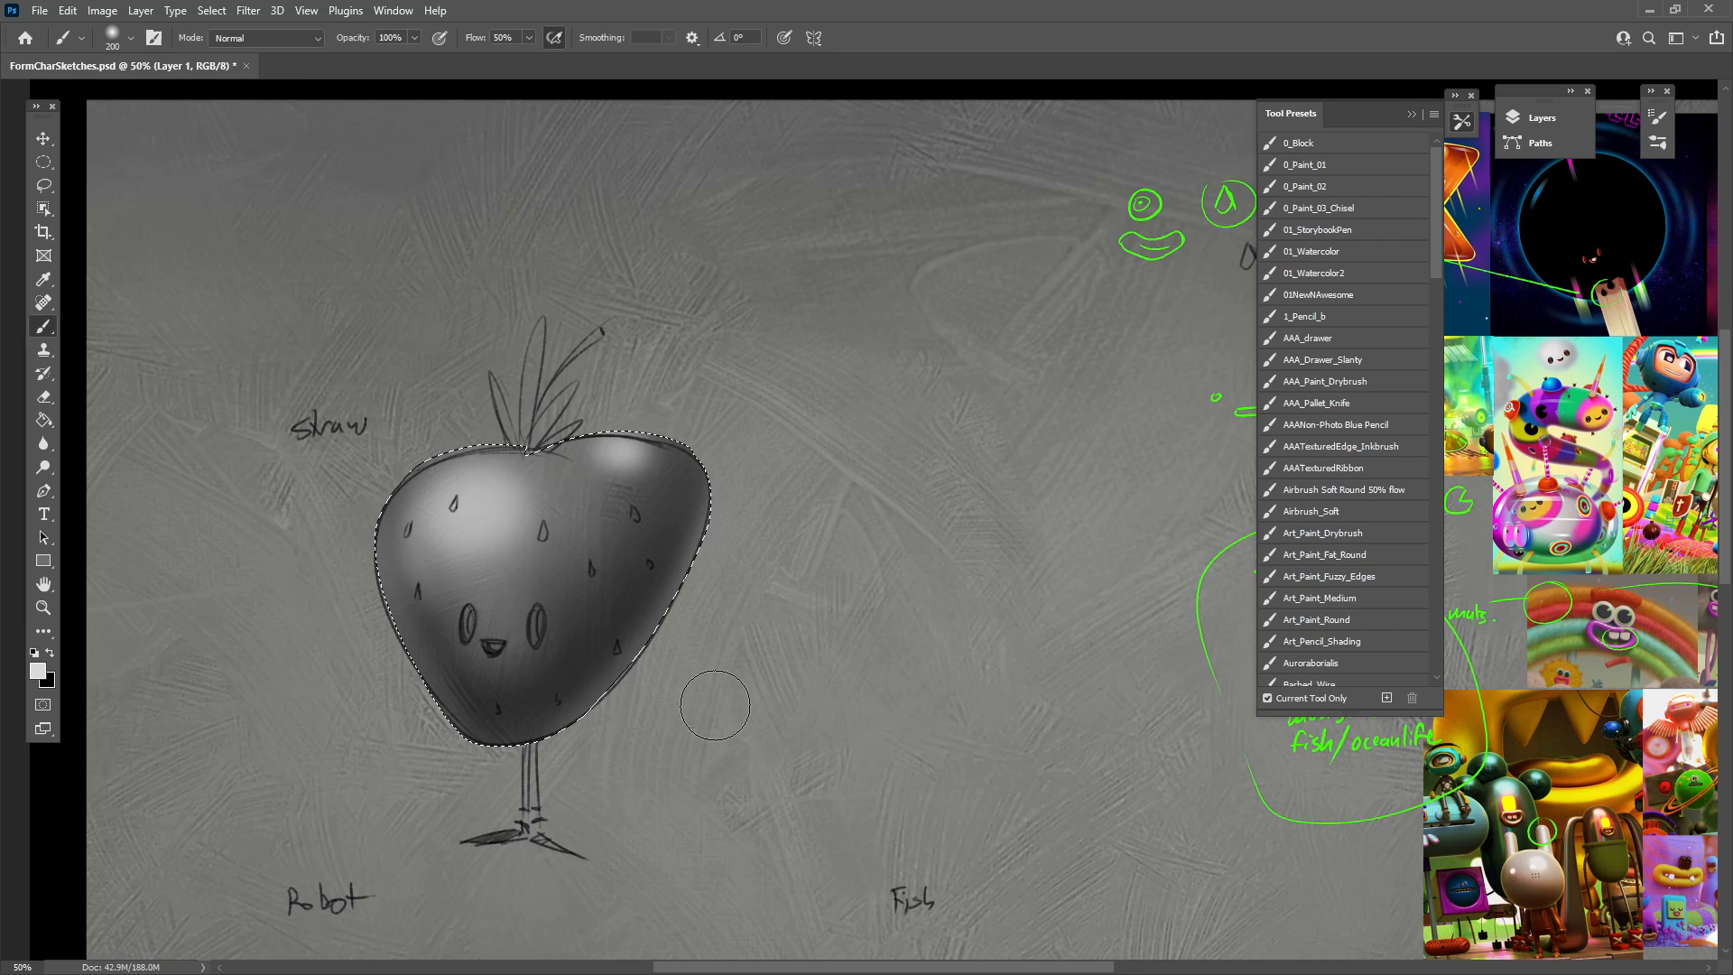
Sample dark grey beside the mouth, darken around the seeds, eyes and mouth with the airbrush reduced to 30, and deselect the body.
key(bracketleft)
key(bracketleft)
key(bracketleft)
key(bracketleft)
key(bracketleft)
key(x)
key(alt)
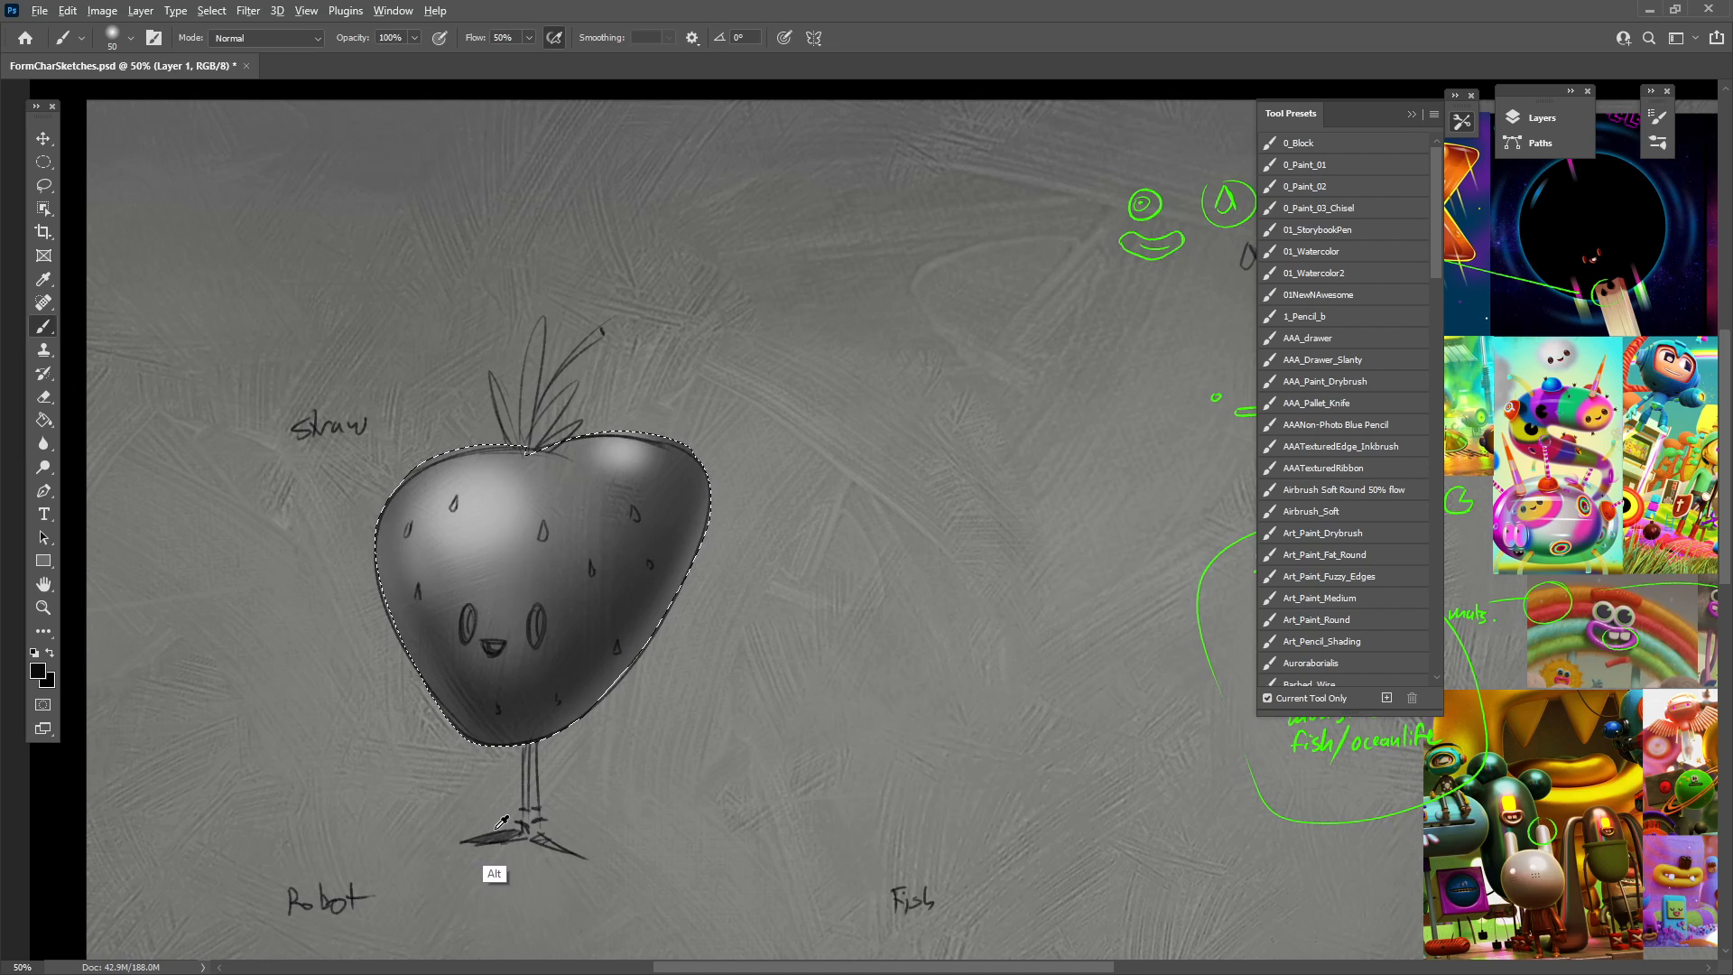
alt+click(503, 644)
alt+click(512, 641)
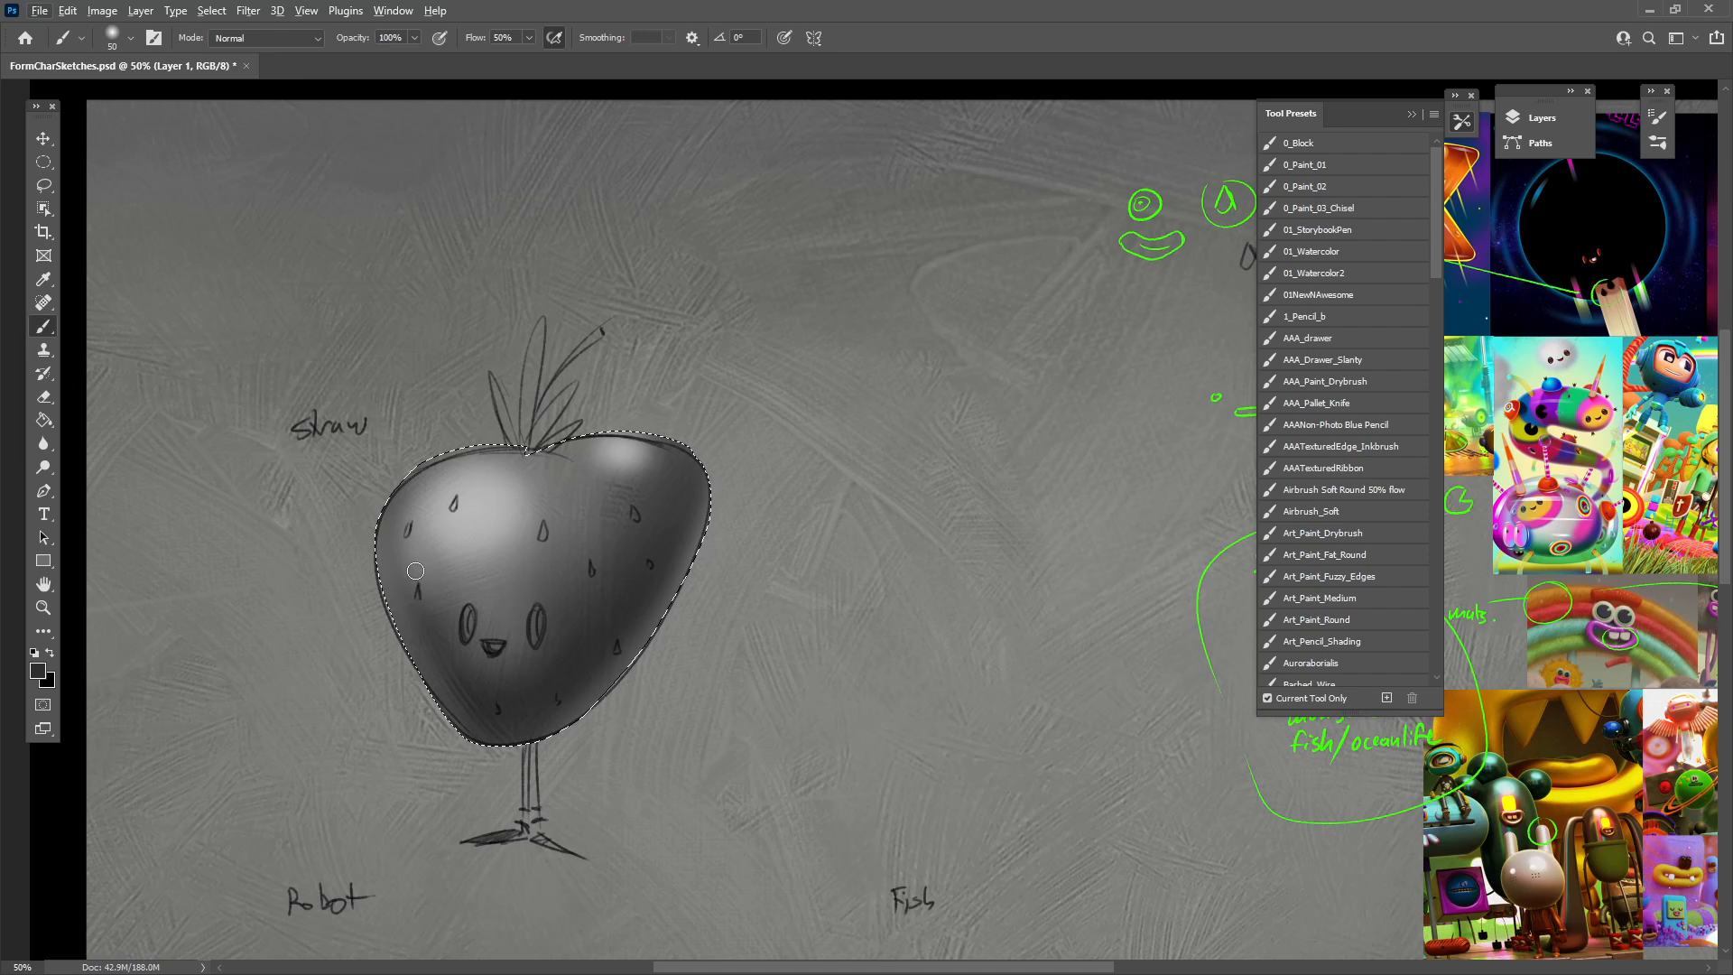
key(bracketleft)
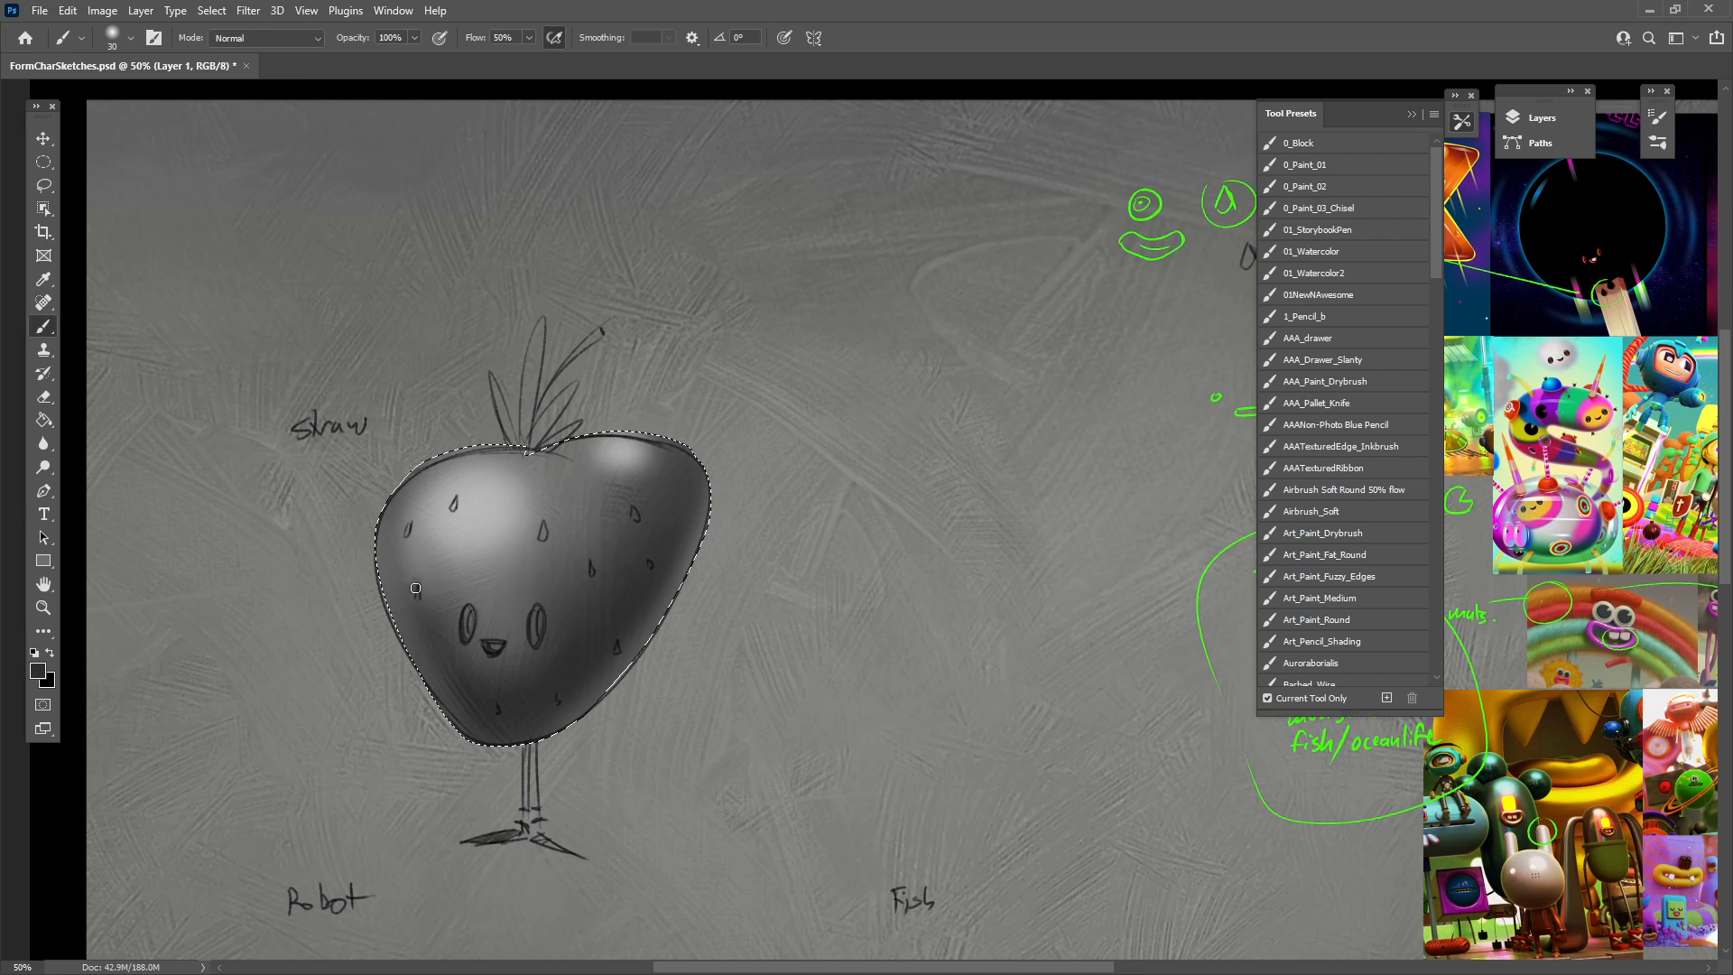
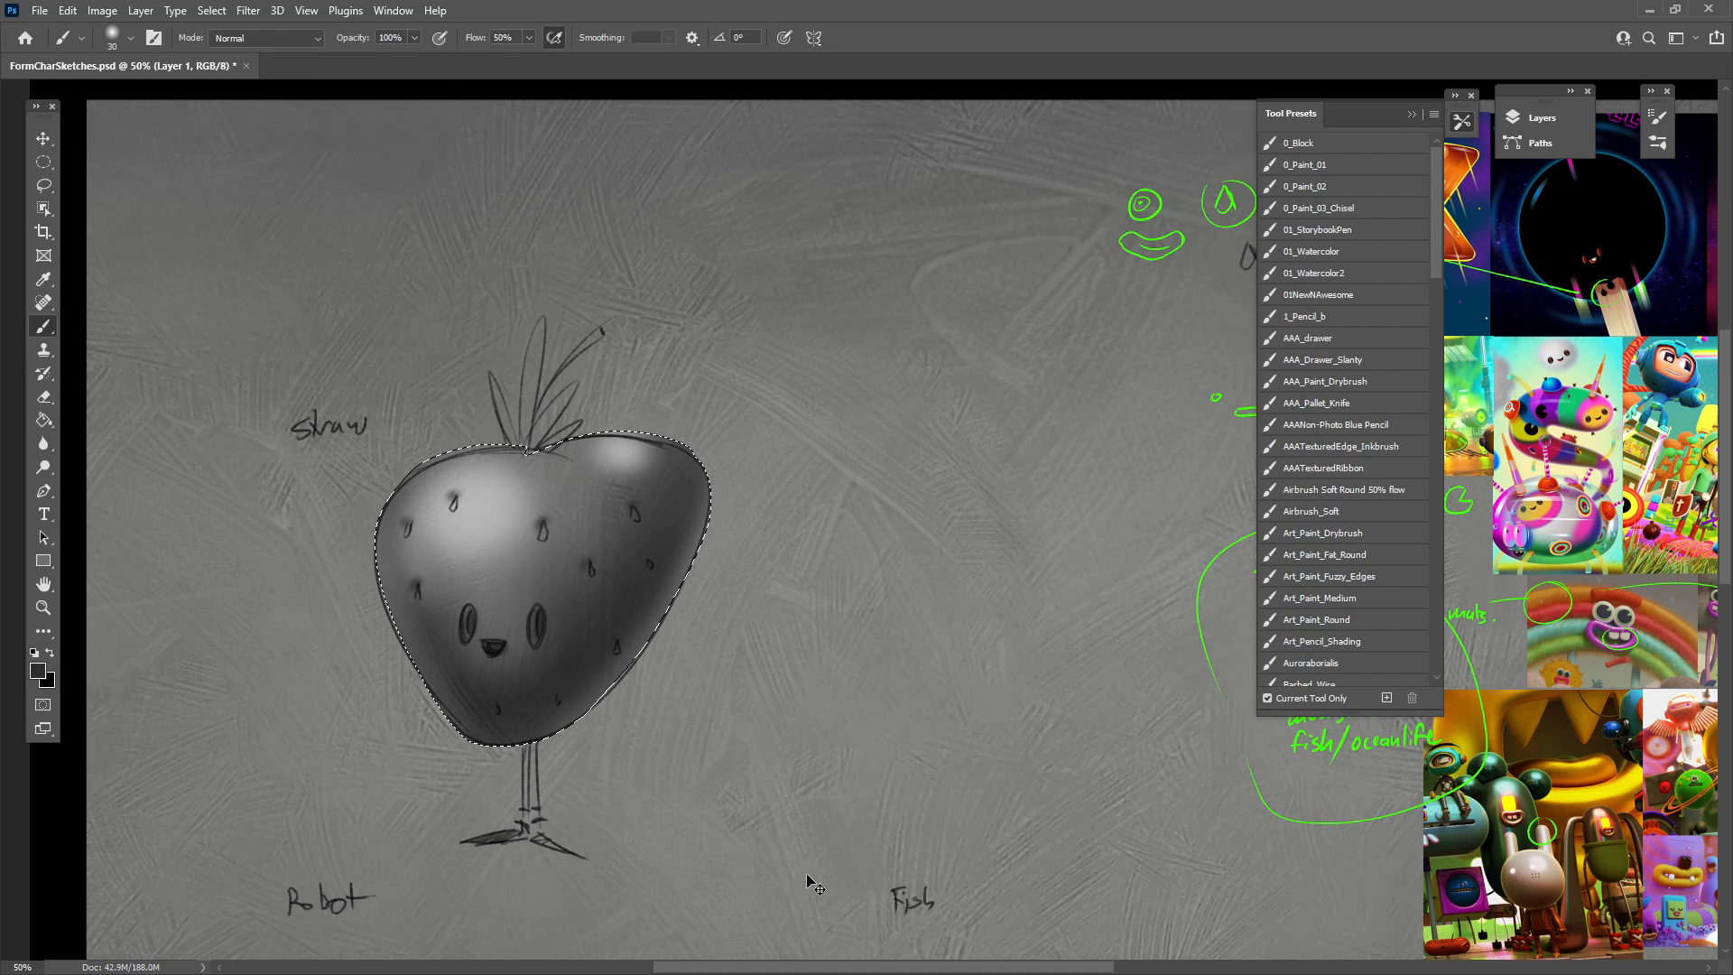
key(ctrl+d)
Load the 1_Pencil_b brush preset and make the notes layer active.
drag(804, 803, 772, 652)
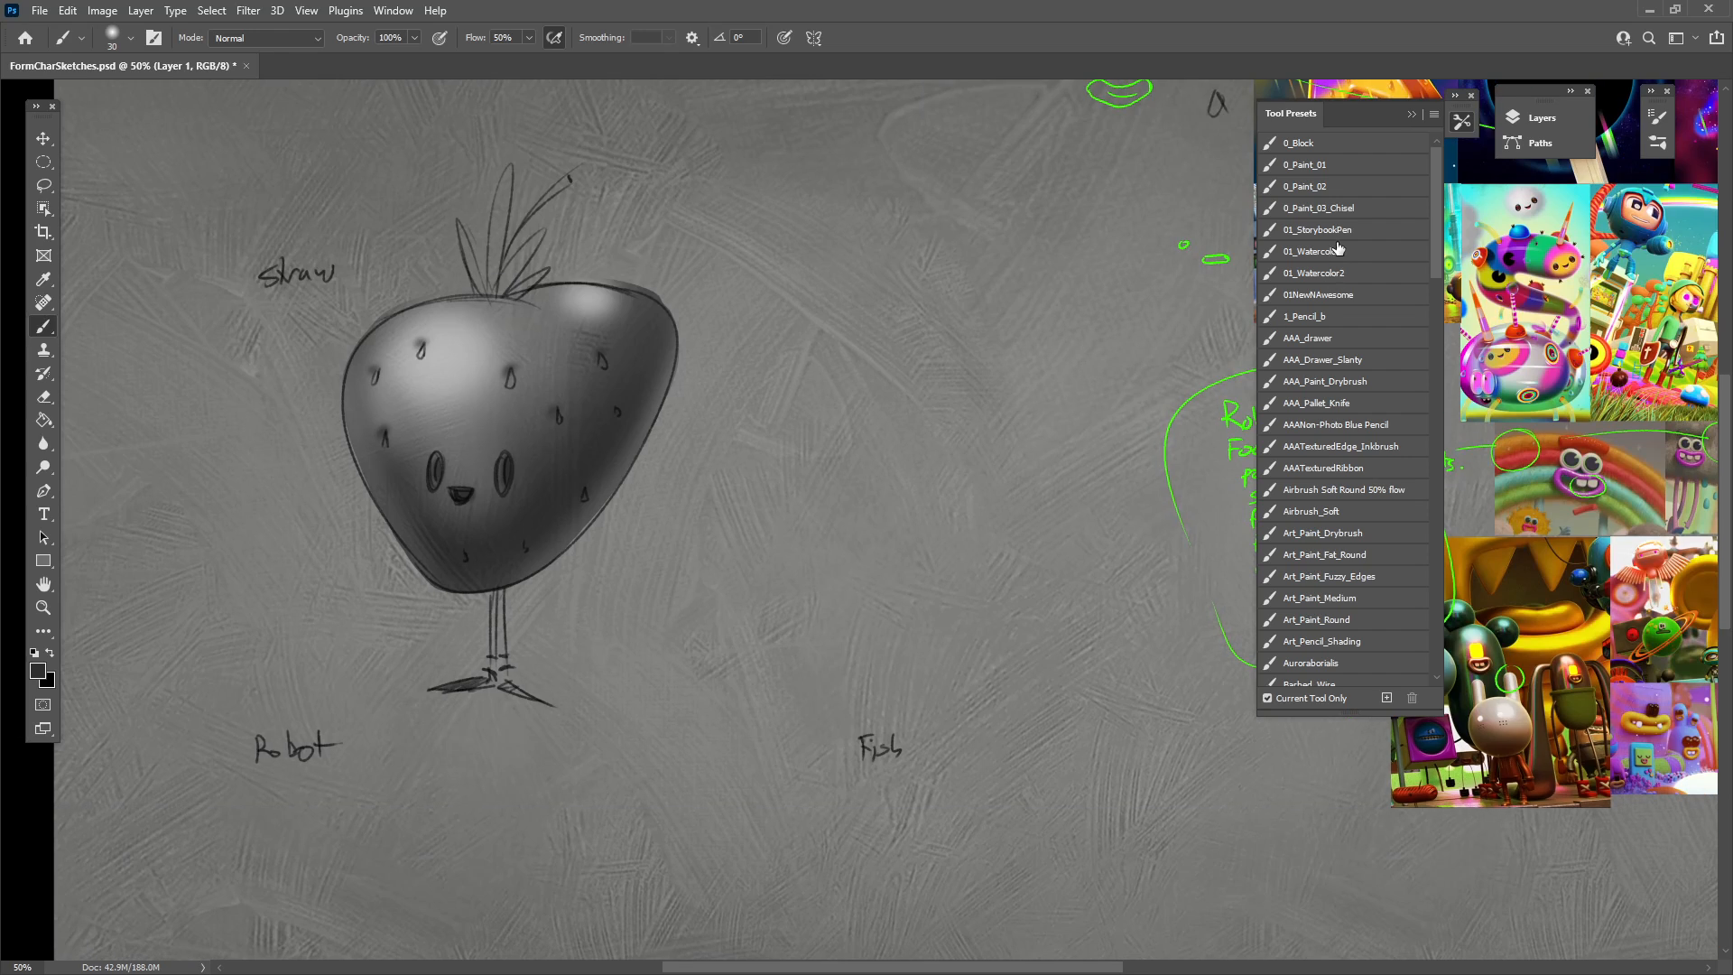
click(1332, 323)
drag(903, 729, 879, 581)
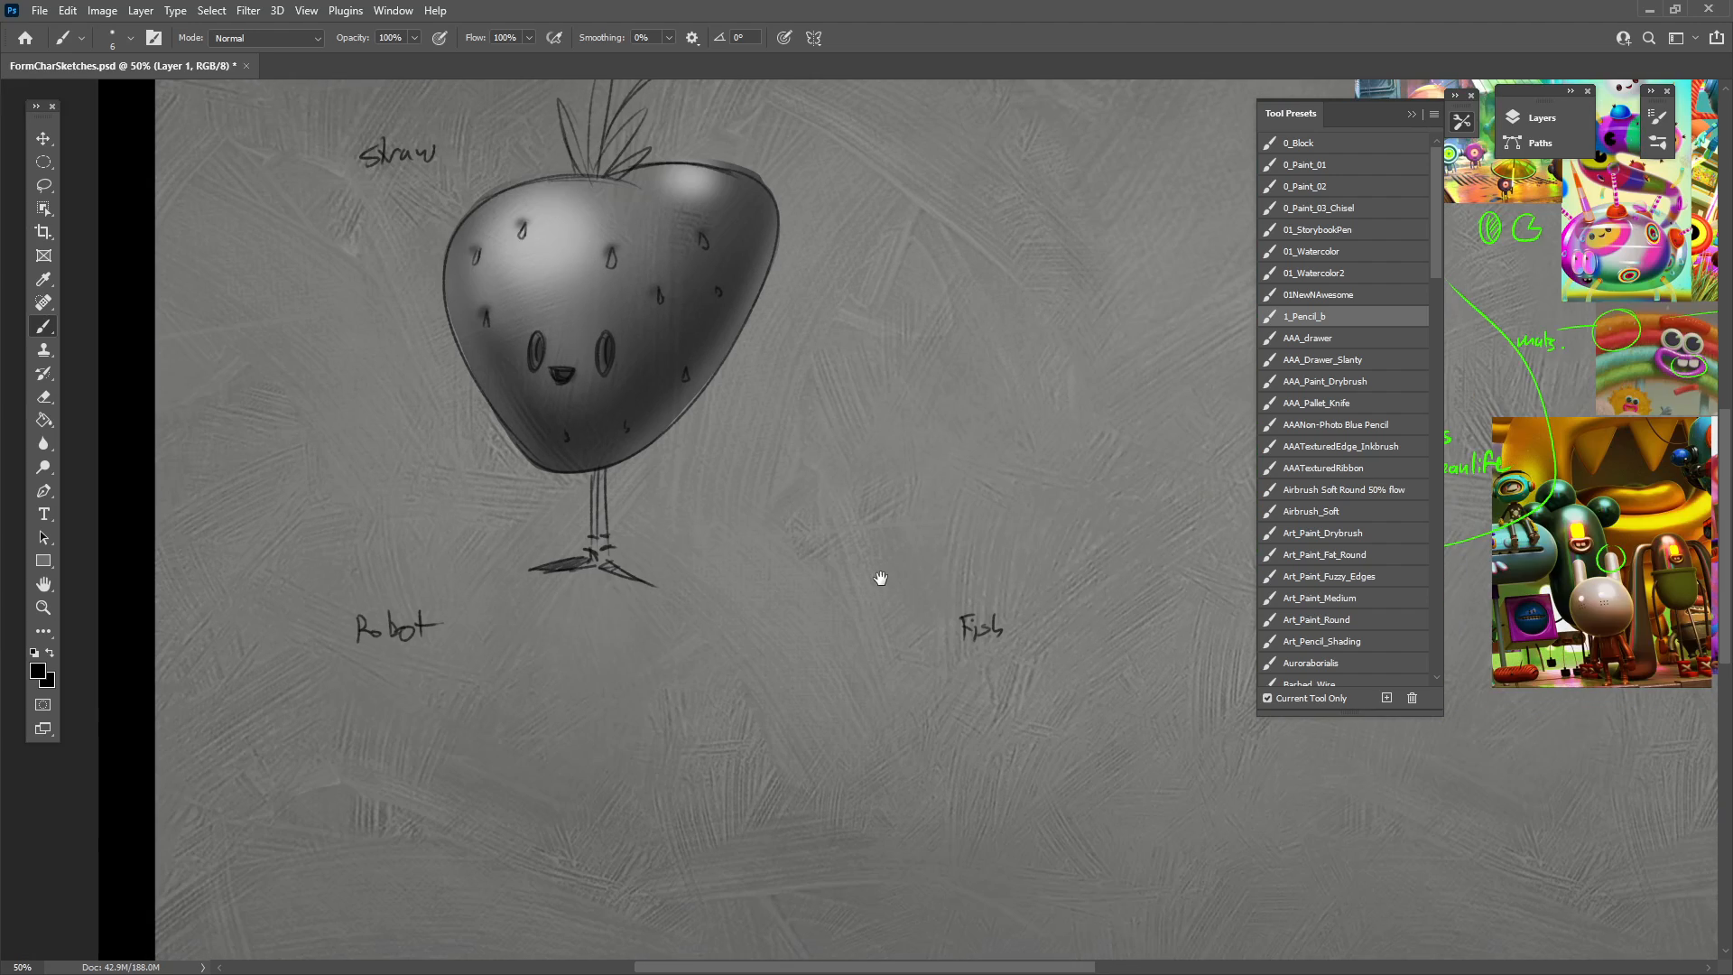
click(1559, 124)
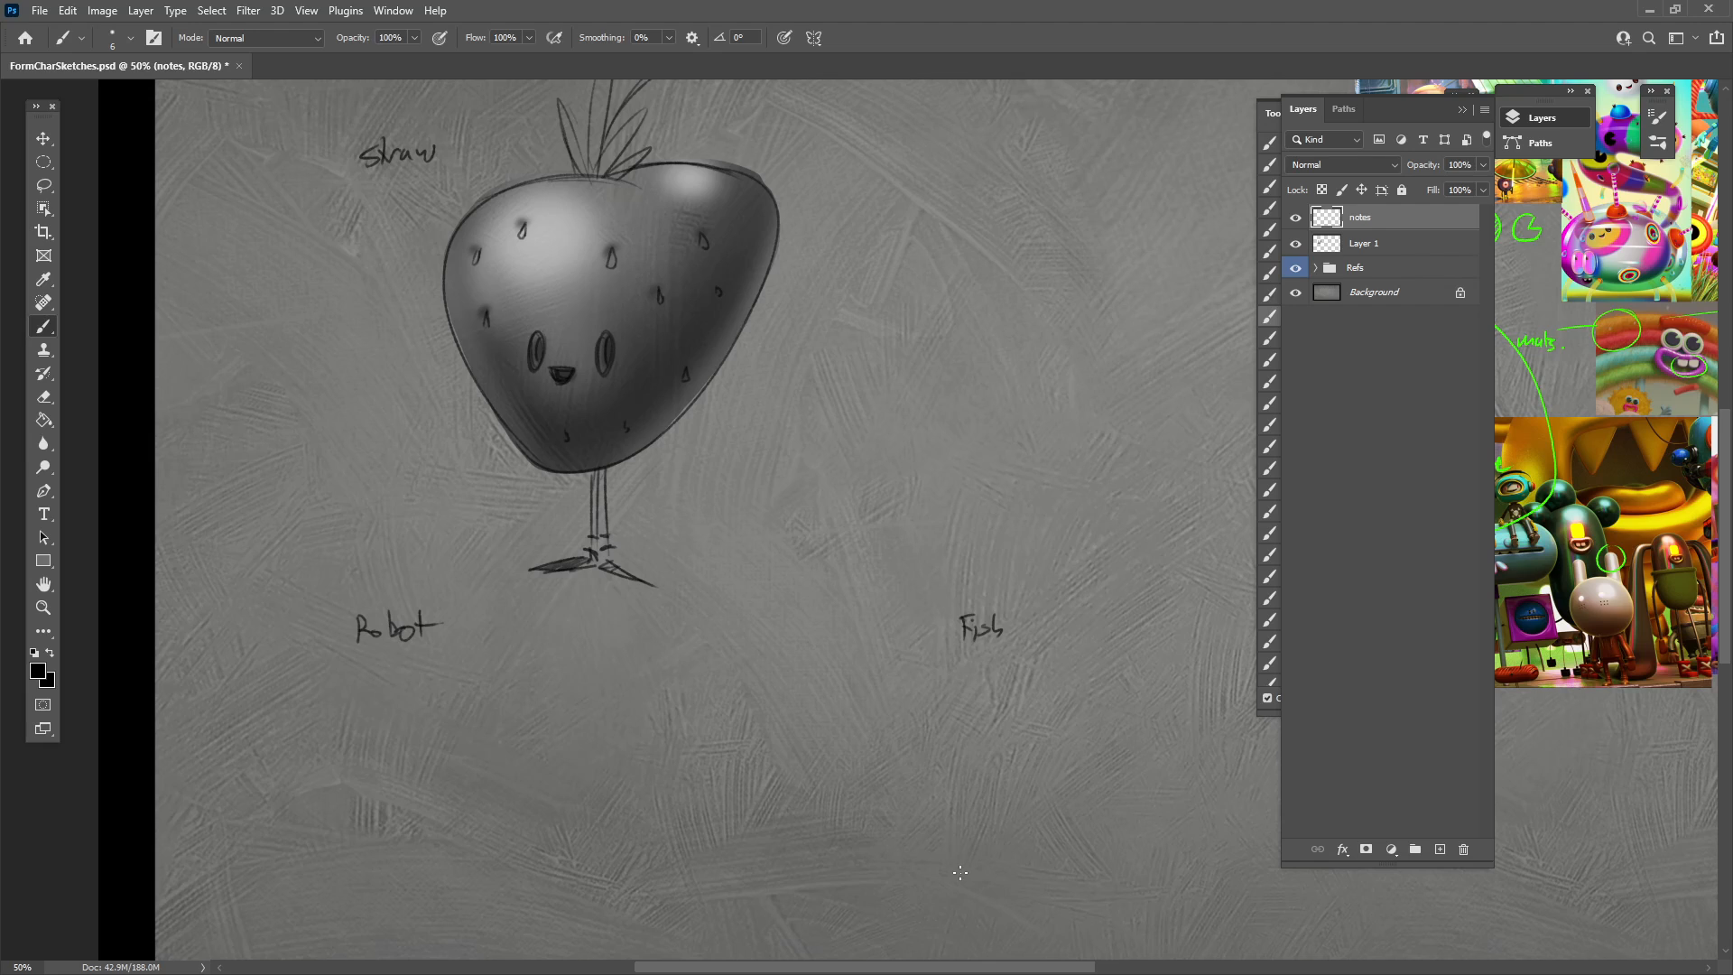
drag(882, 747, 903, 702)
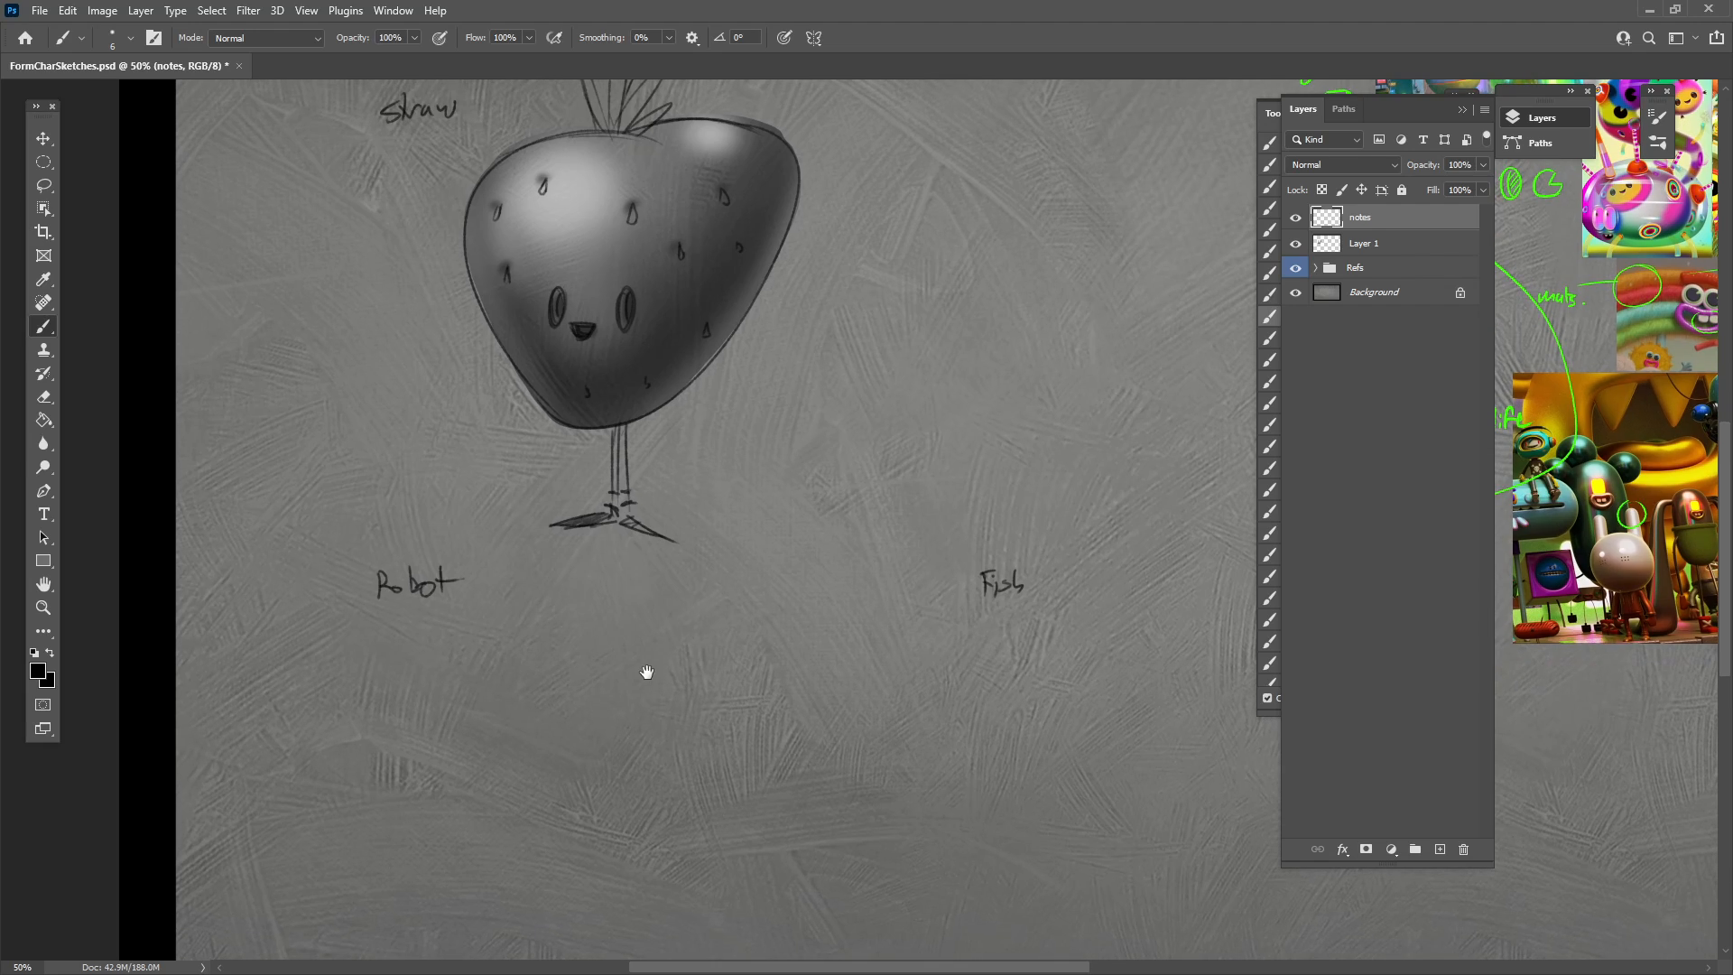
Sketch a wide horizontal capsule with rounded ends for the robot's body beneath the Robot label.
drag(647, 672, 615, 619)
mouse_move(599, 716)
mouse_down()
mouse_move(563, 689)
mouse_move(569, 664)
mouse_move(704, 609)
mouse_up()
drag(449, 757, 692, 754)
mouse_move(669, 608)
mouse_down()
mouse_move(722, 655)
mouse_move(687, 755)
mouse_move(659, 623)
mouse_move(734, 675)
mouse_move(727, 710)
mouse_up()
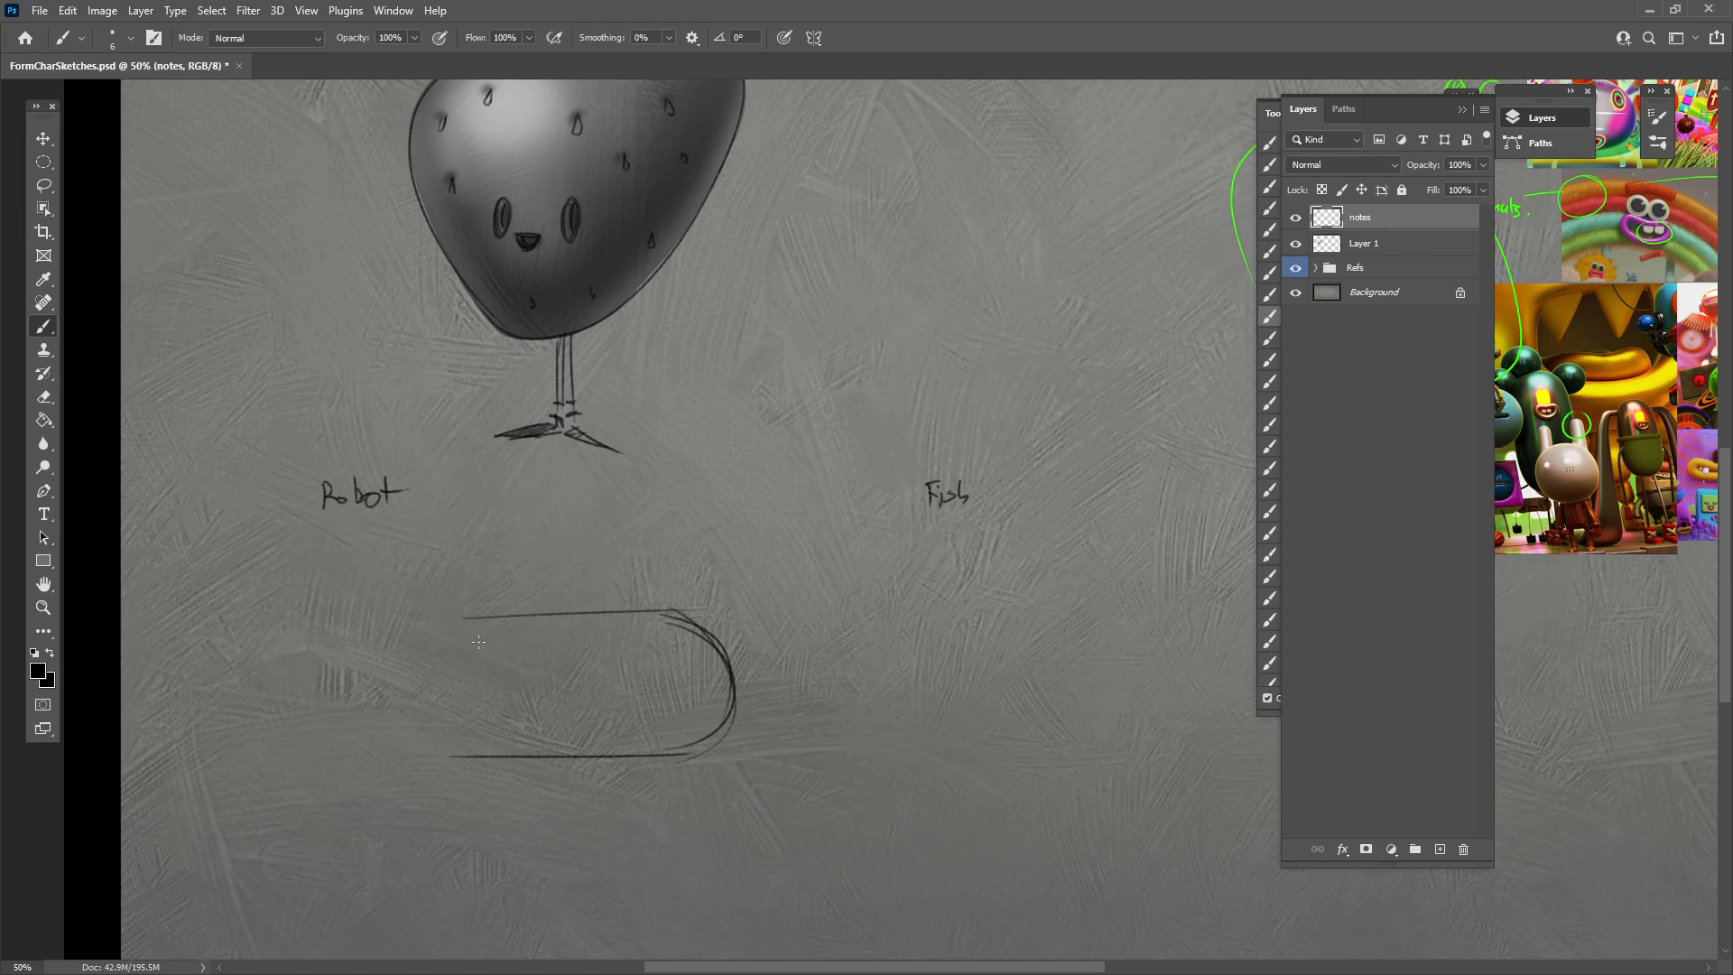
mouse_move(441, 628)
mouse_down()
mouse_move(425, 748)
mouse_move(721, 742)
mouse_move(704, 615)
mouse_up()
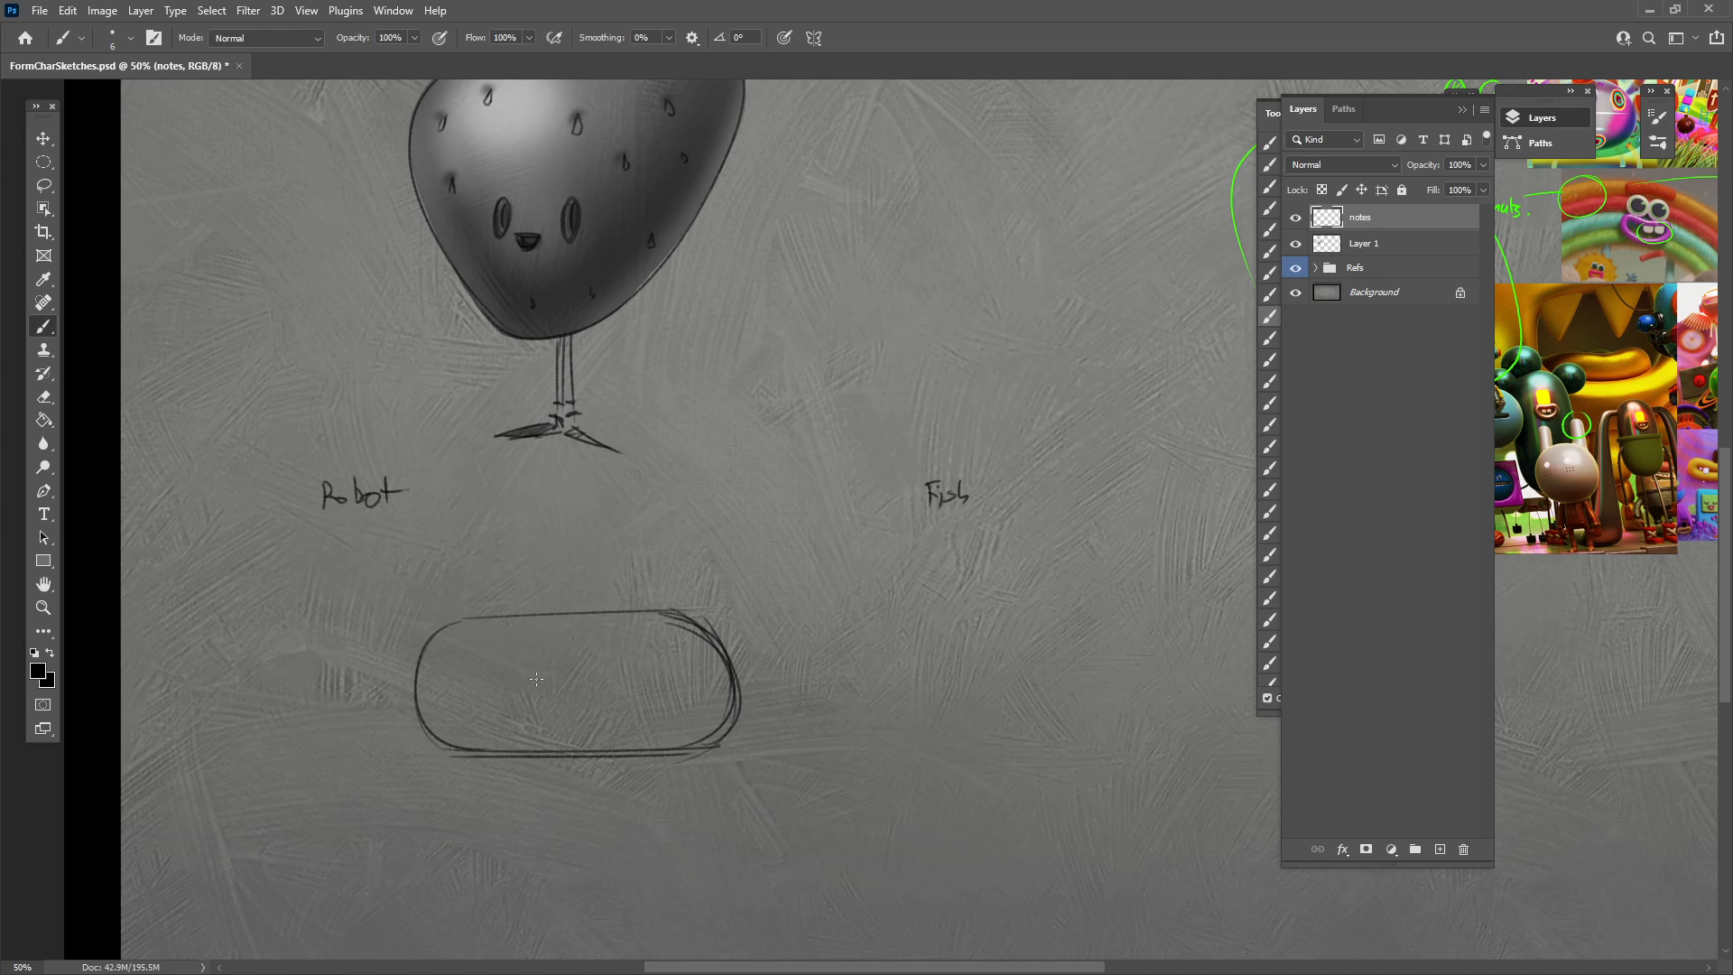
Examine the robot, television and monster characters in the reference images up close for robot design ideas.
drag(1087, 669, 404, 779)
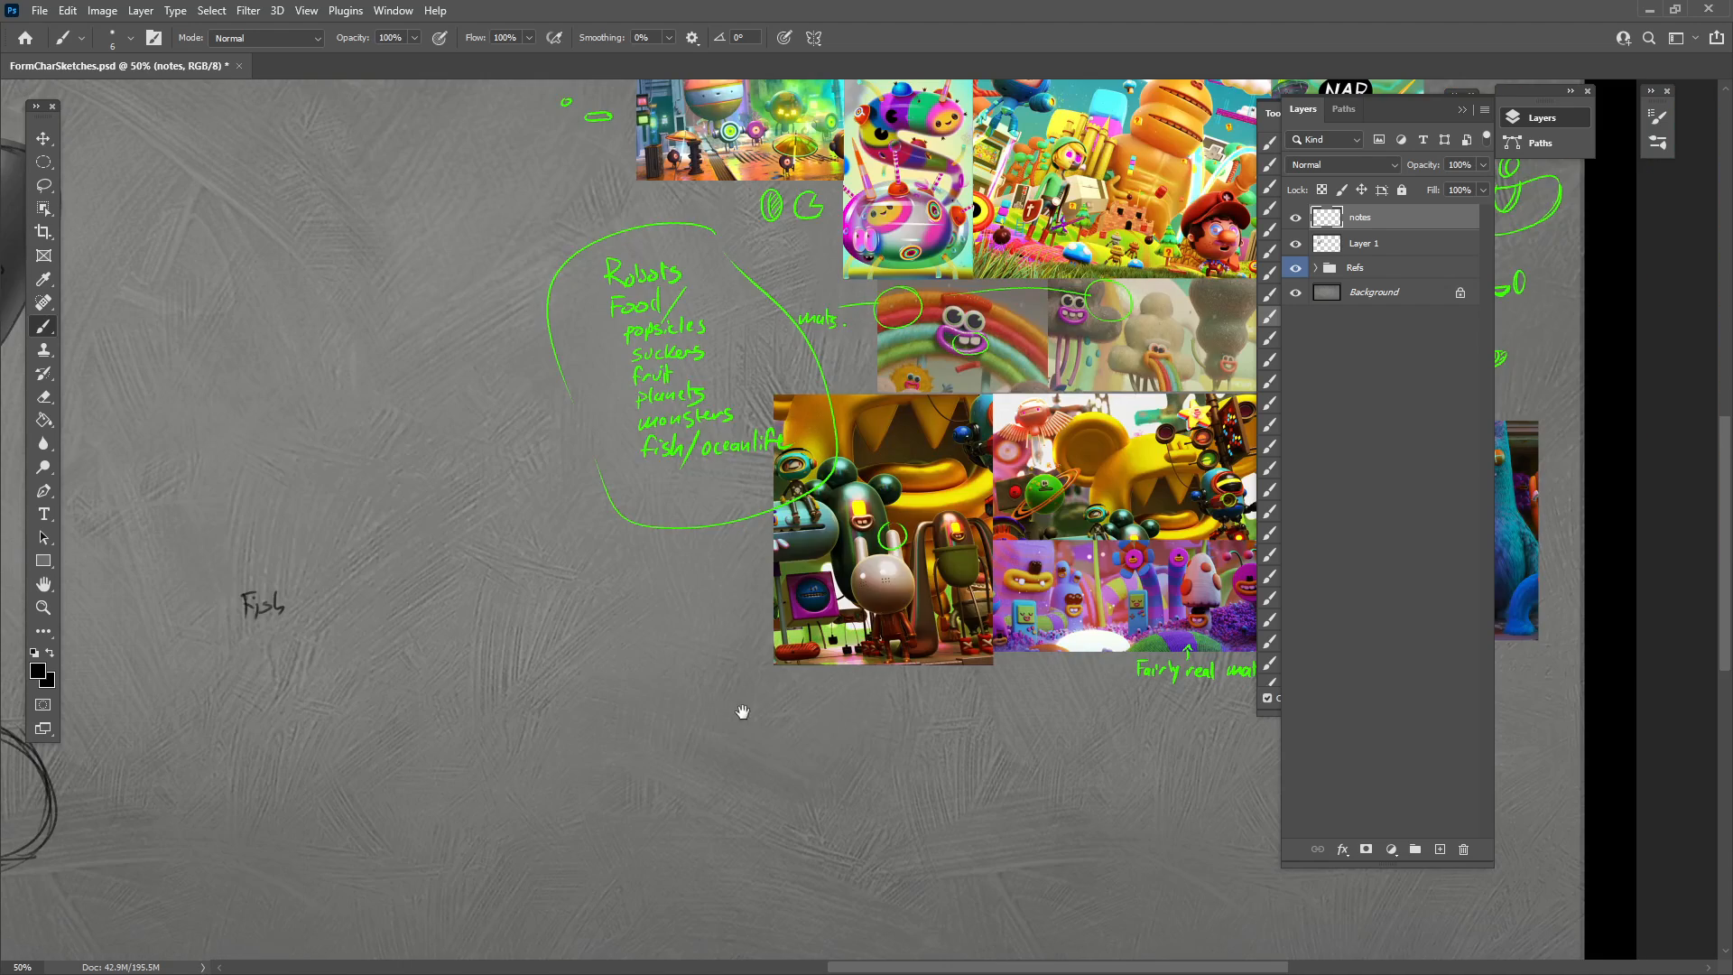
drag(905, 734, 533, 798)
drag(831, 774, 796, 784)
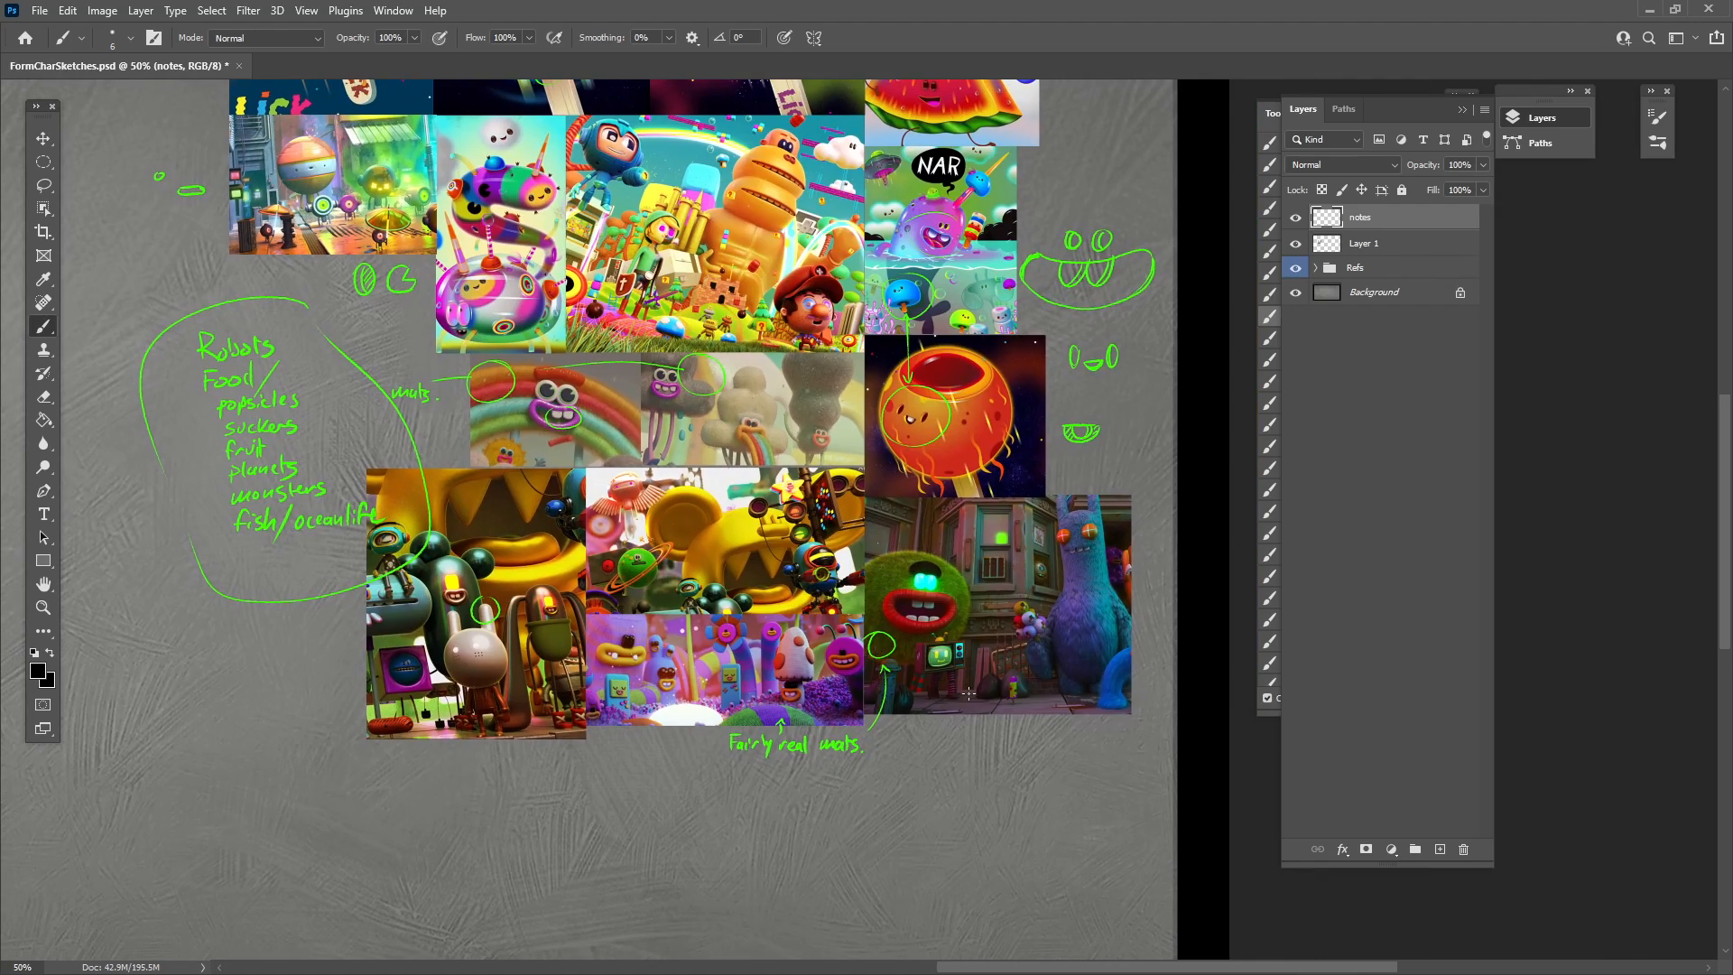
key(ctrl+plus)
key(ctrl+plus)
key(ctrl+plus)
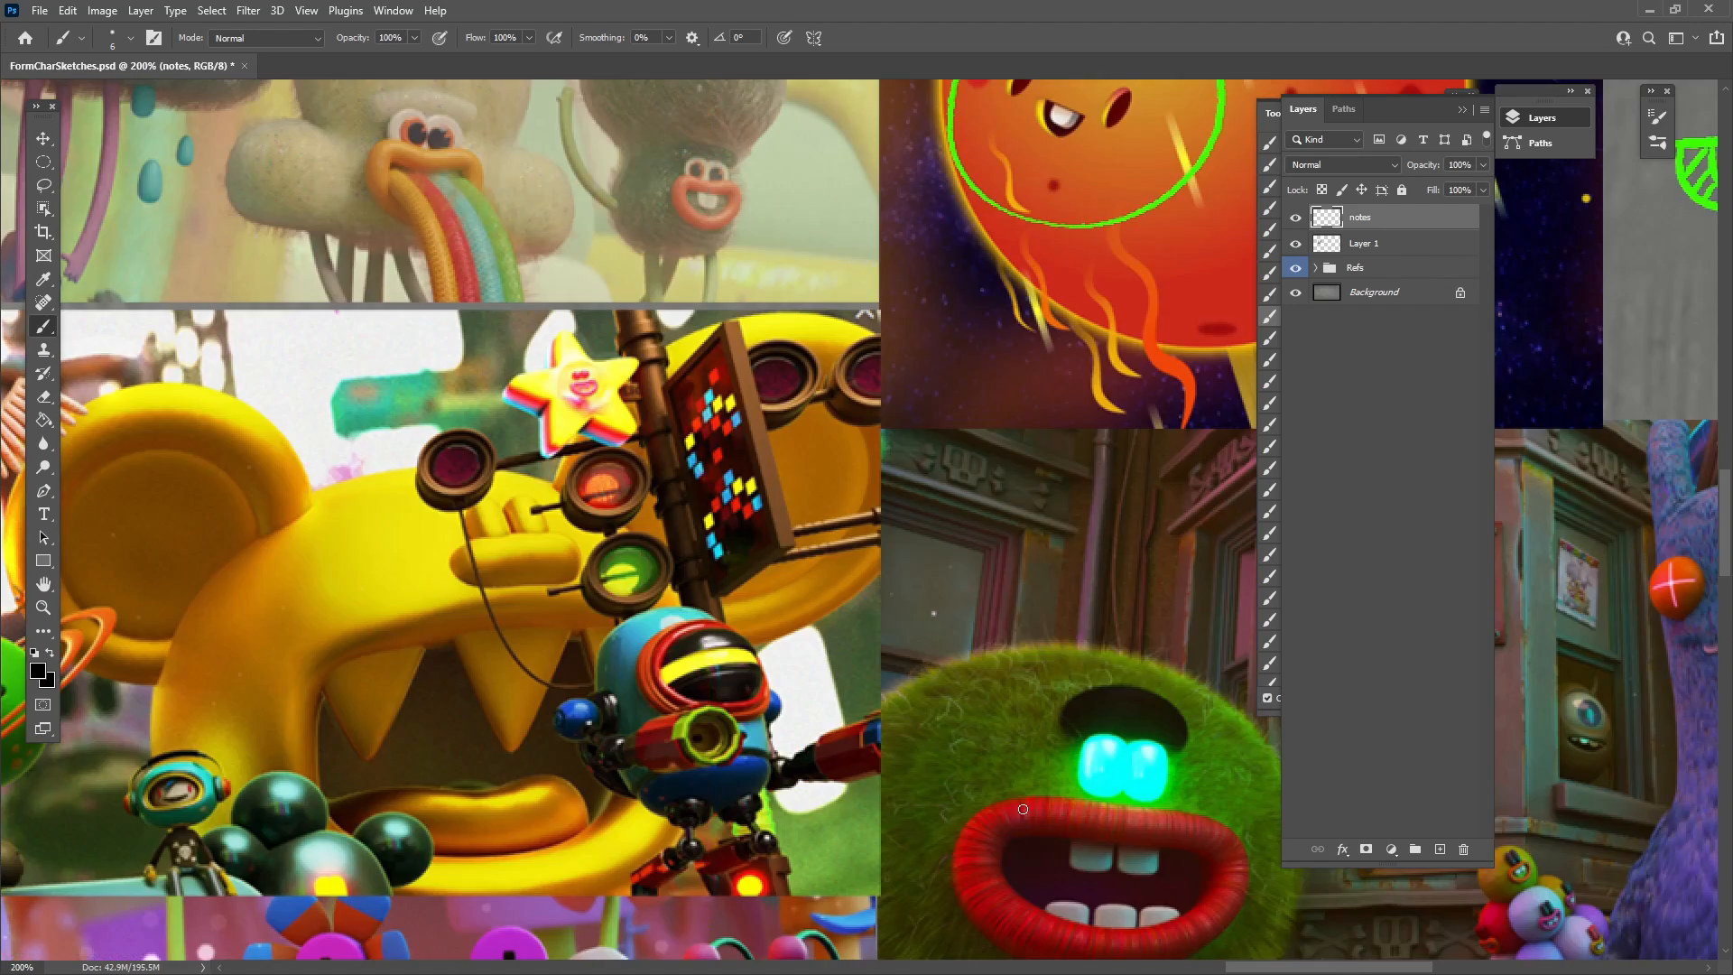
drag(1022, 869, 541, 568)
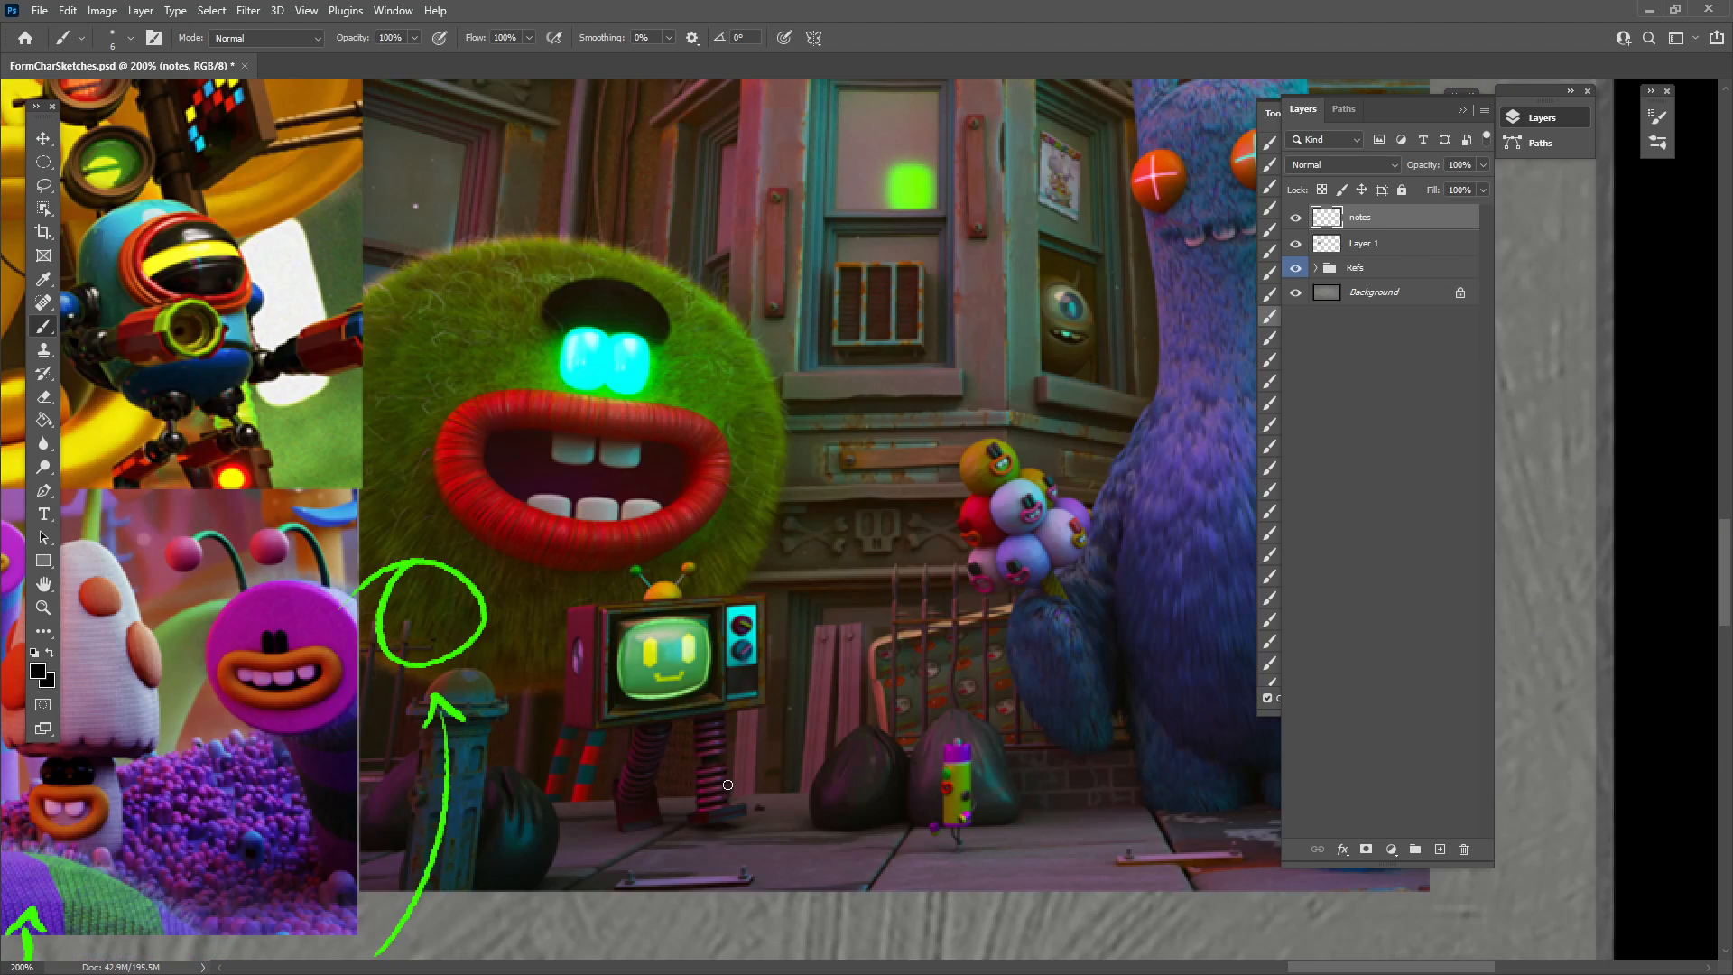
drag(716, 822, 861, 853)
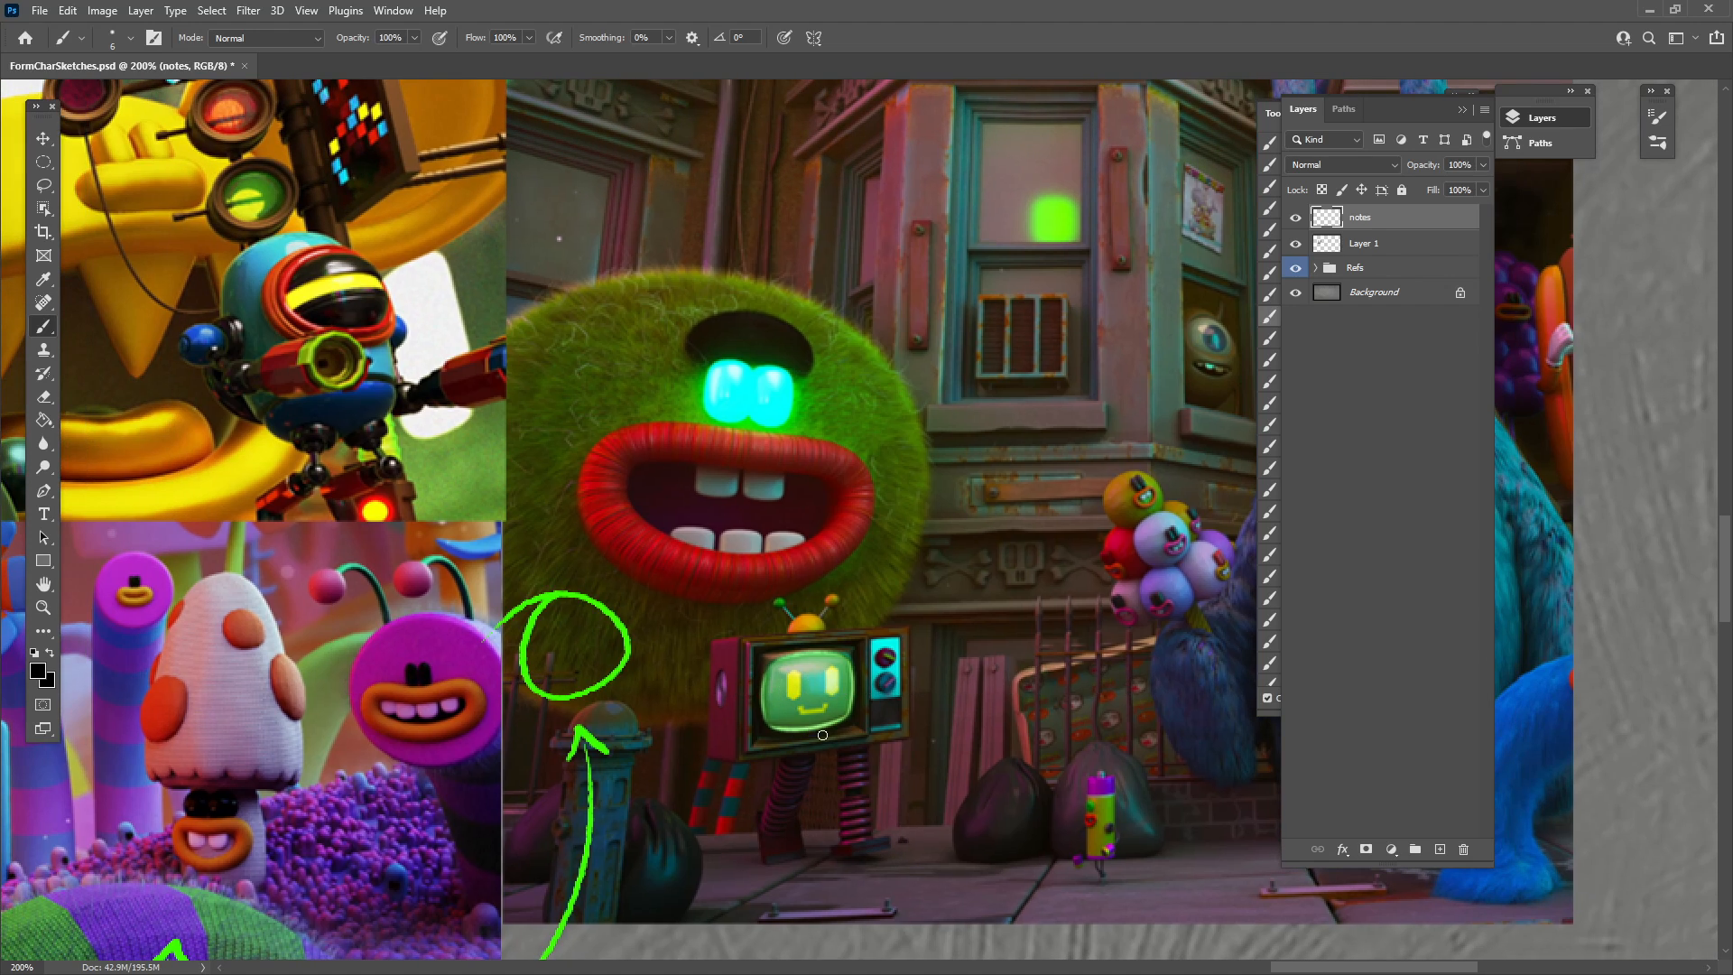
drag(662, 784, 883, 842)
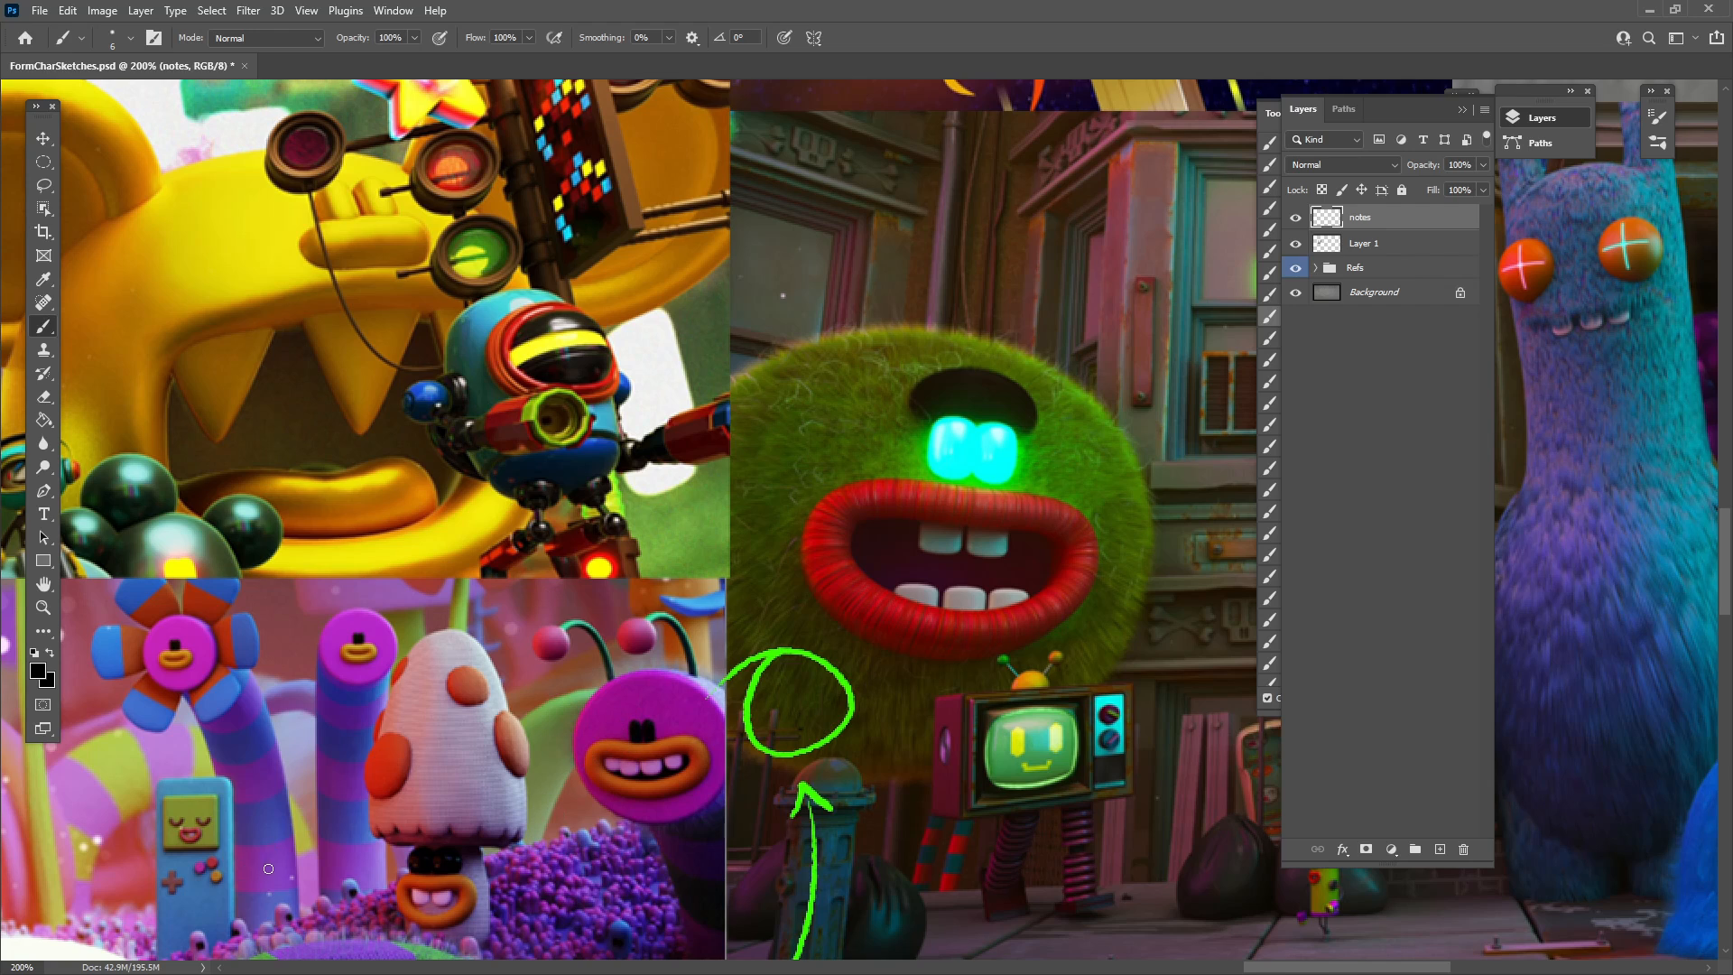
drag(487, 656, 987, 731)
drag(390, 810, 1153, 546)
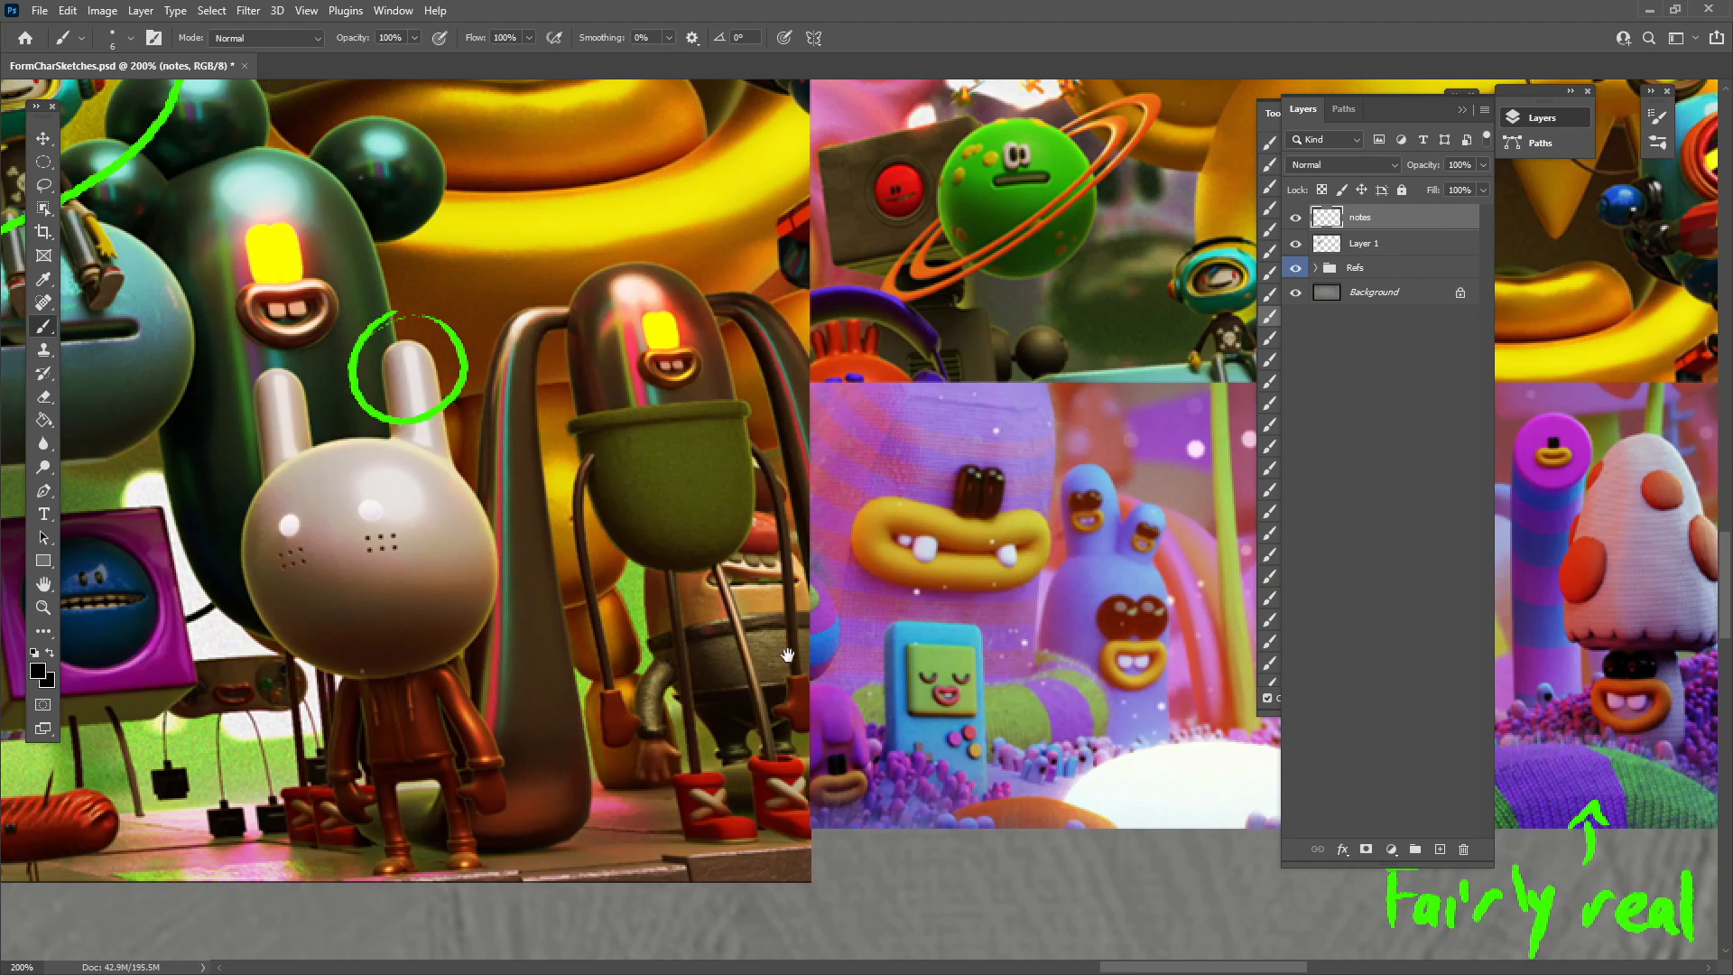
drag(370, 777, 1145, 602)
drag(503, 781, 456, 826)
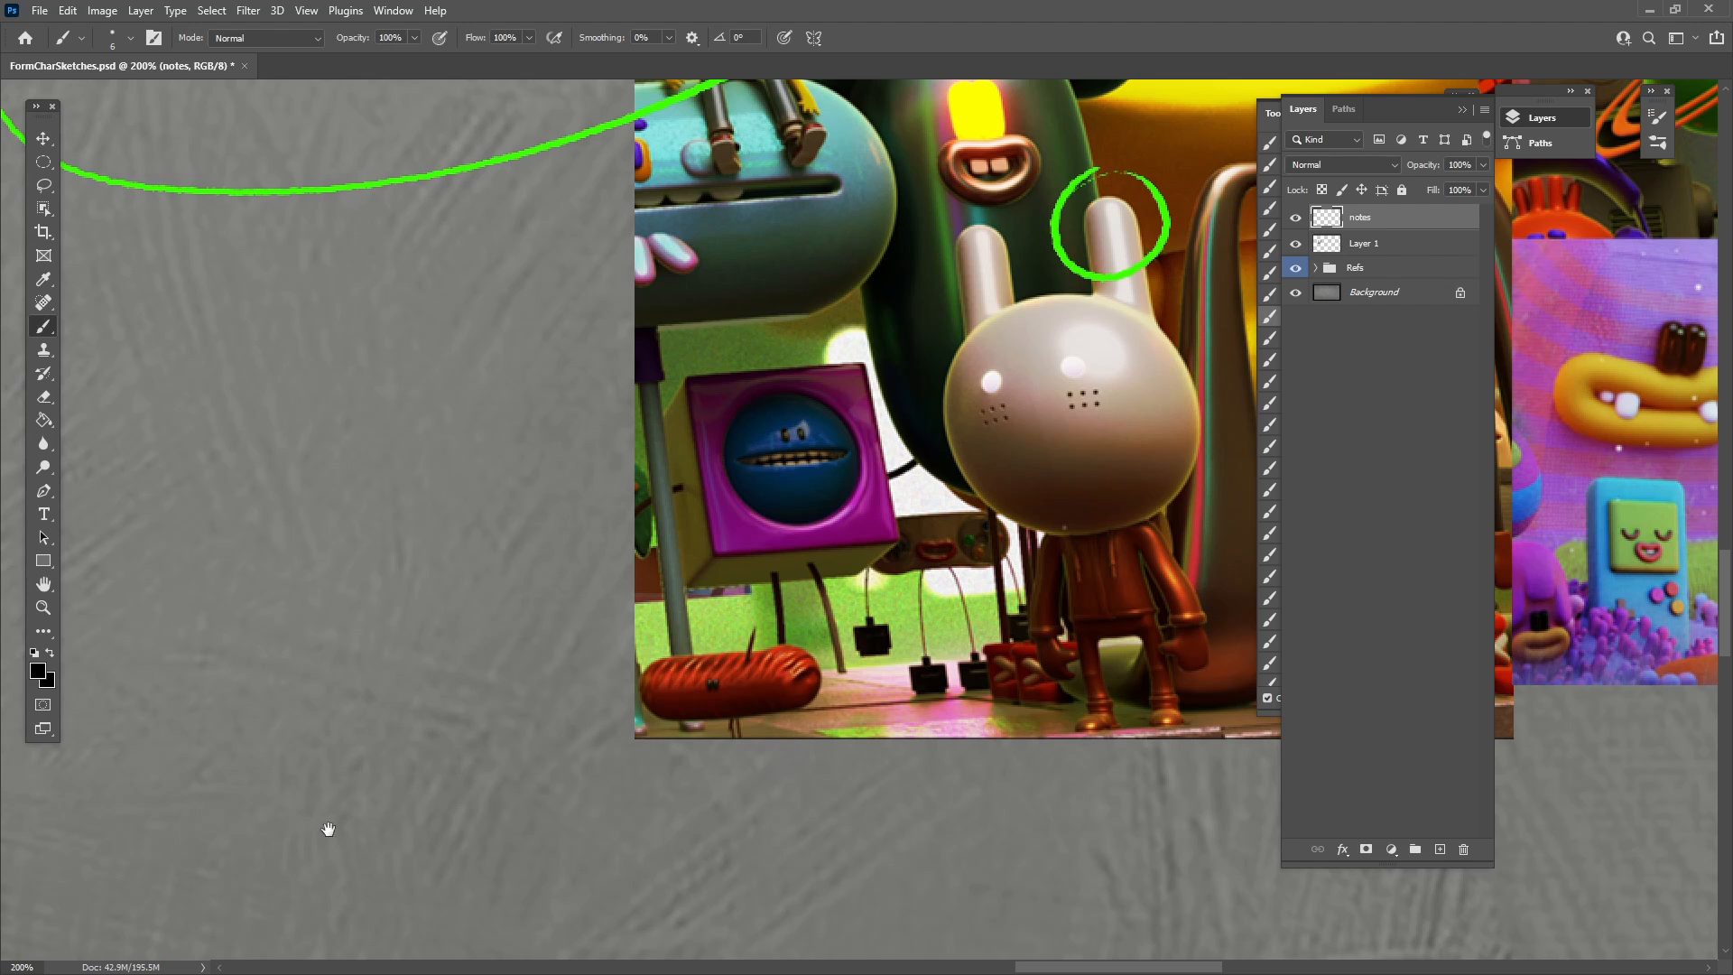
drag(328, 824, 1144, 616)
drag(312, 768, 1182, 622)
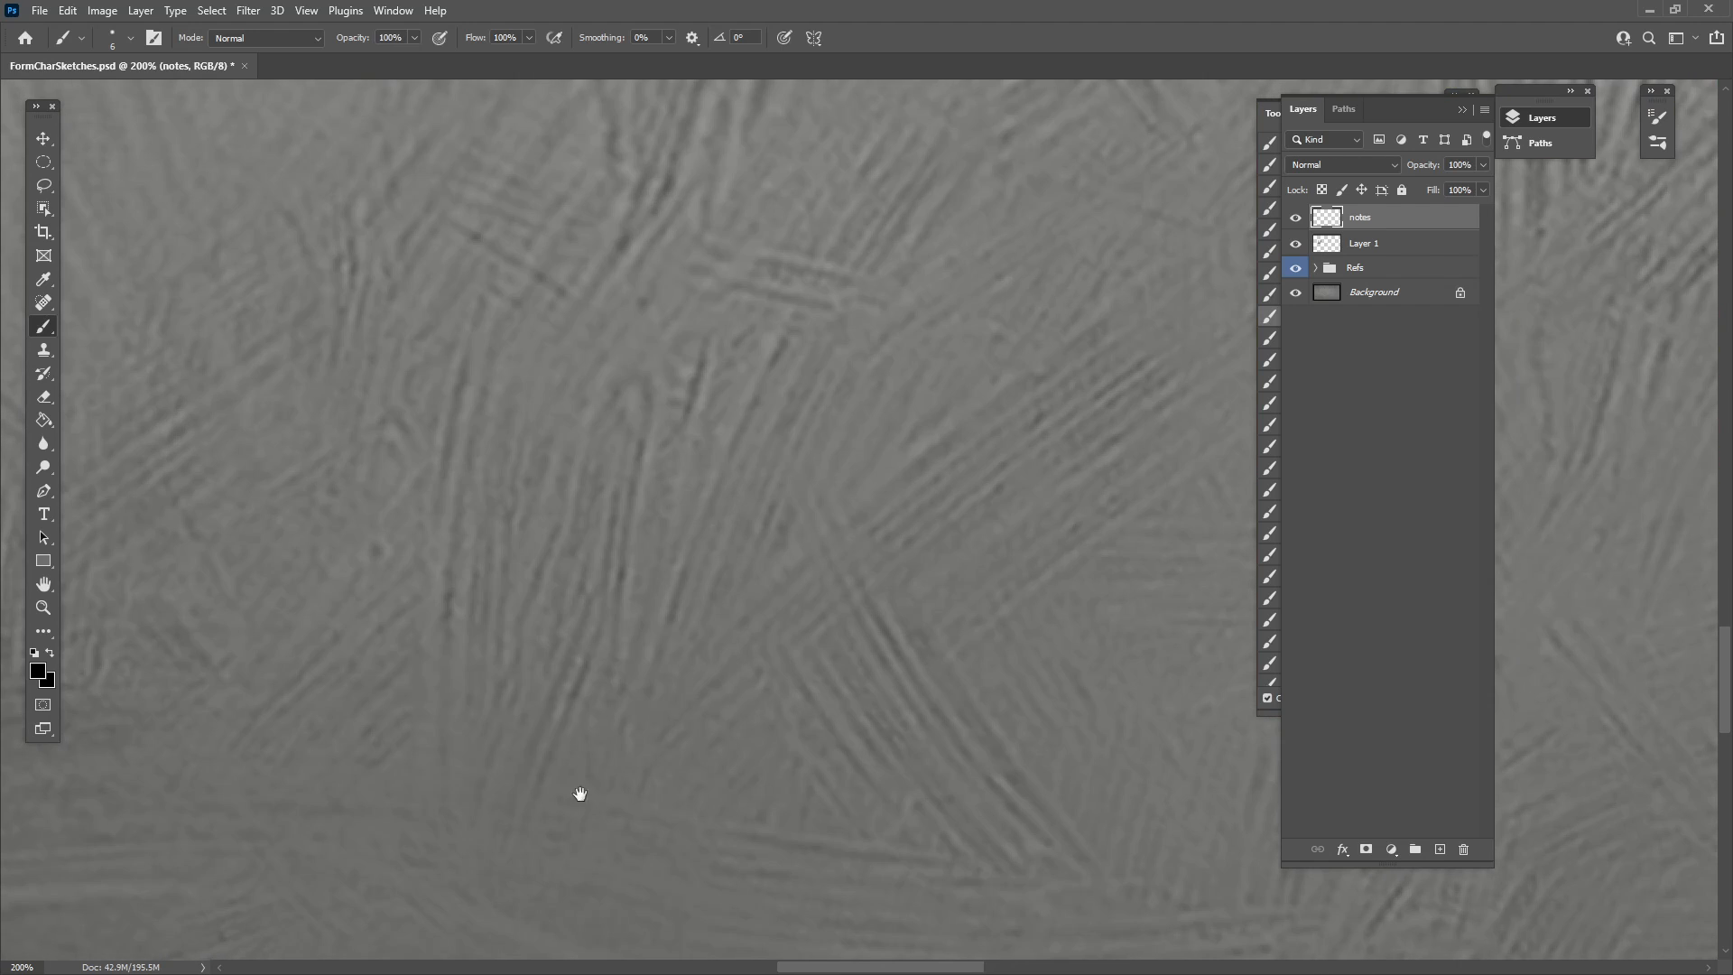
key(ctrl+minus)
key(ctrl+minus)
key(ctrl+minus)
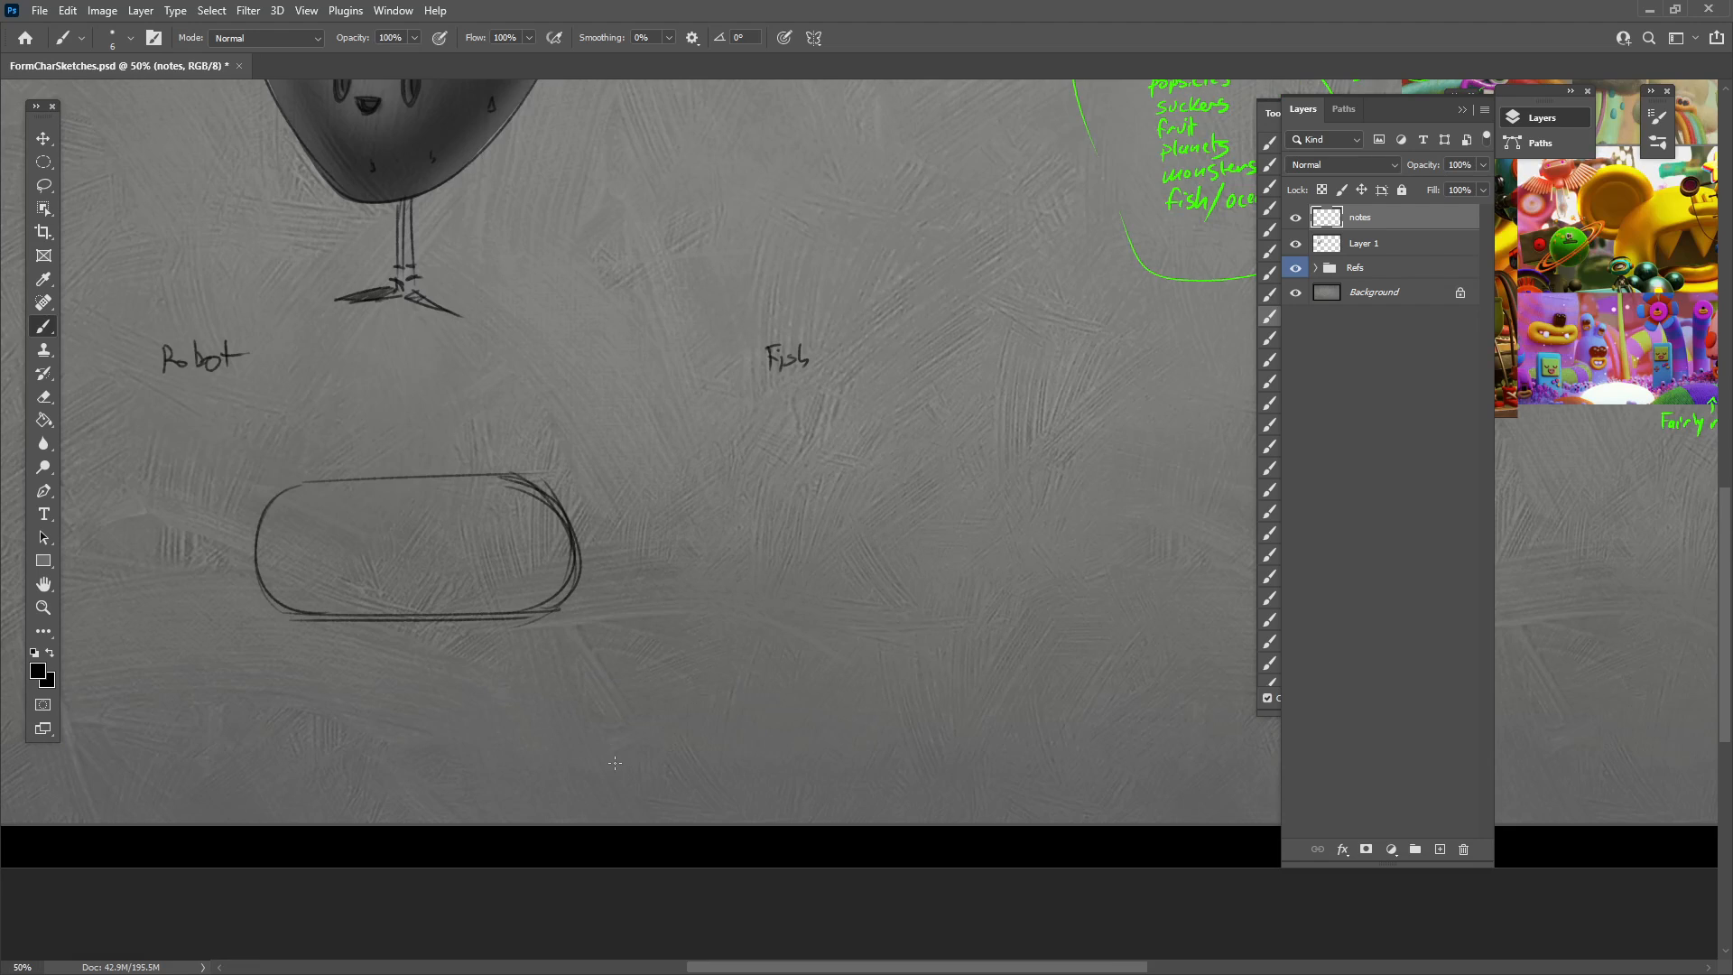
Draw curved vertical panel lines near both ends of the robot's capsule body to describe its roundness.
drag(506, 627, 884, 703)
key(ctrl+plus)
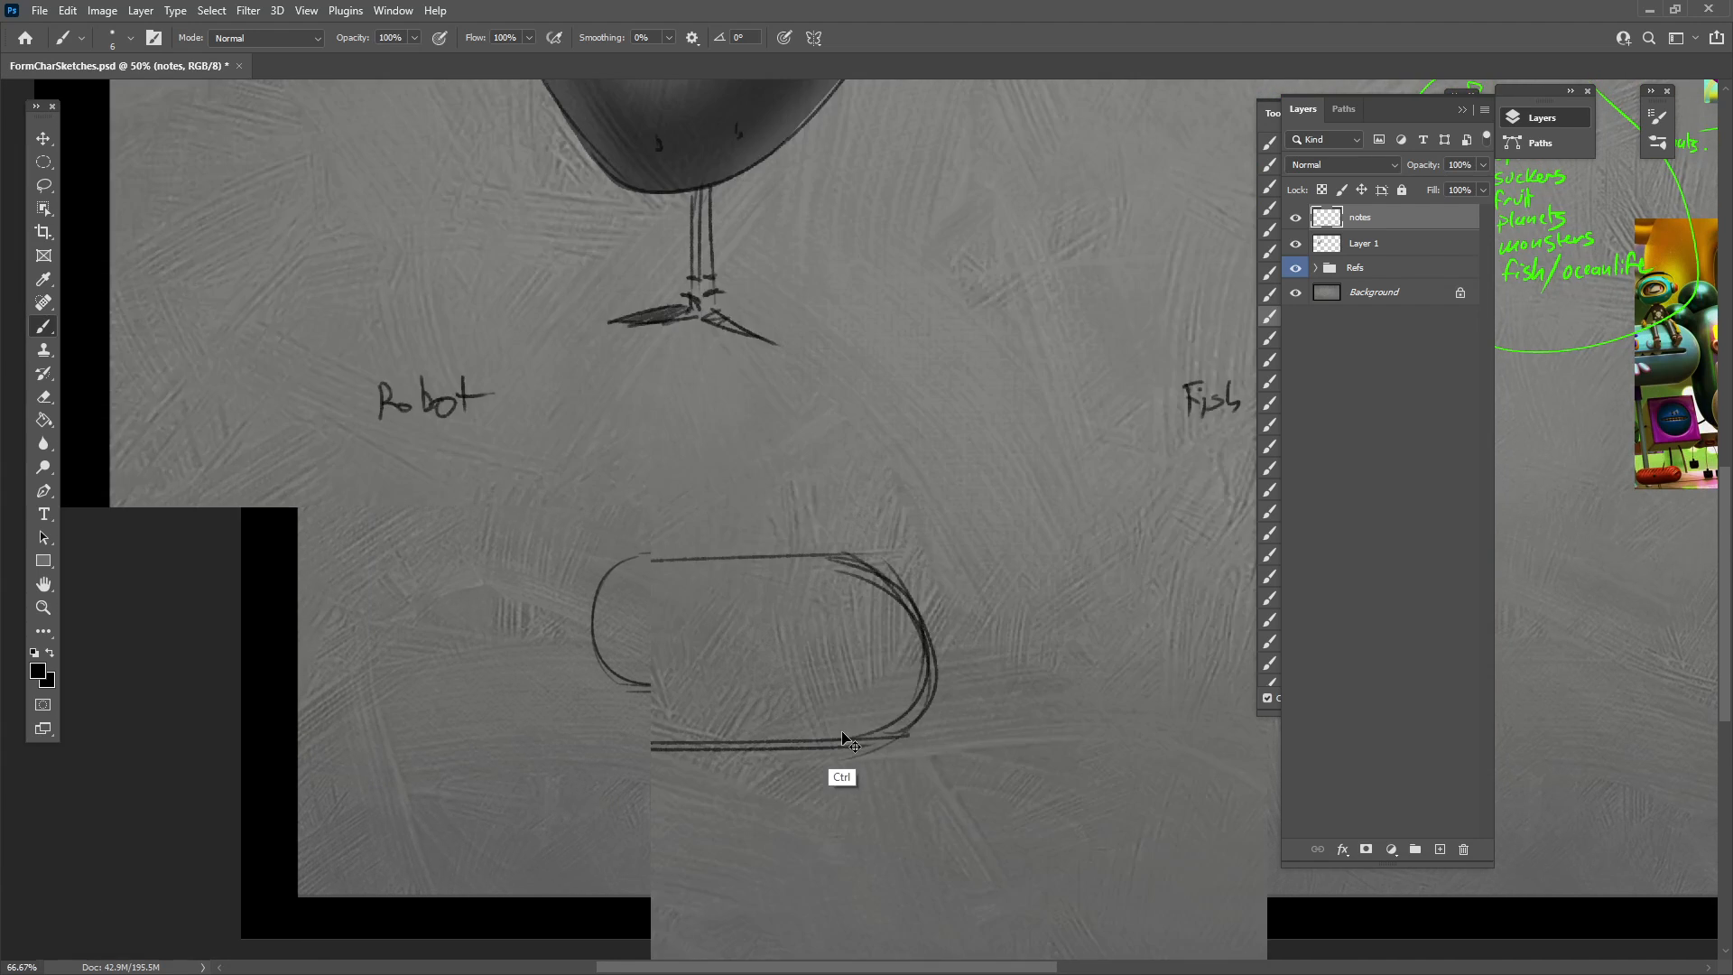
drag(420, 607, 430, 840)
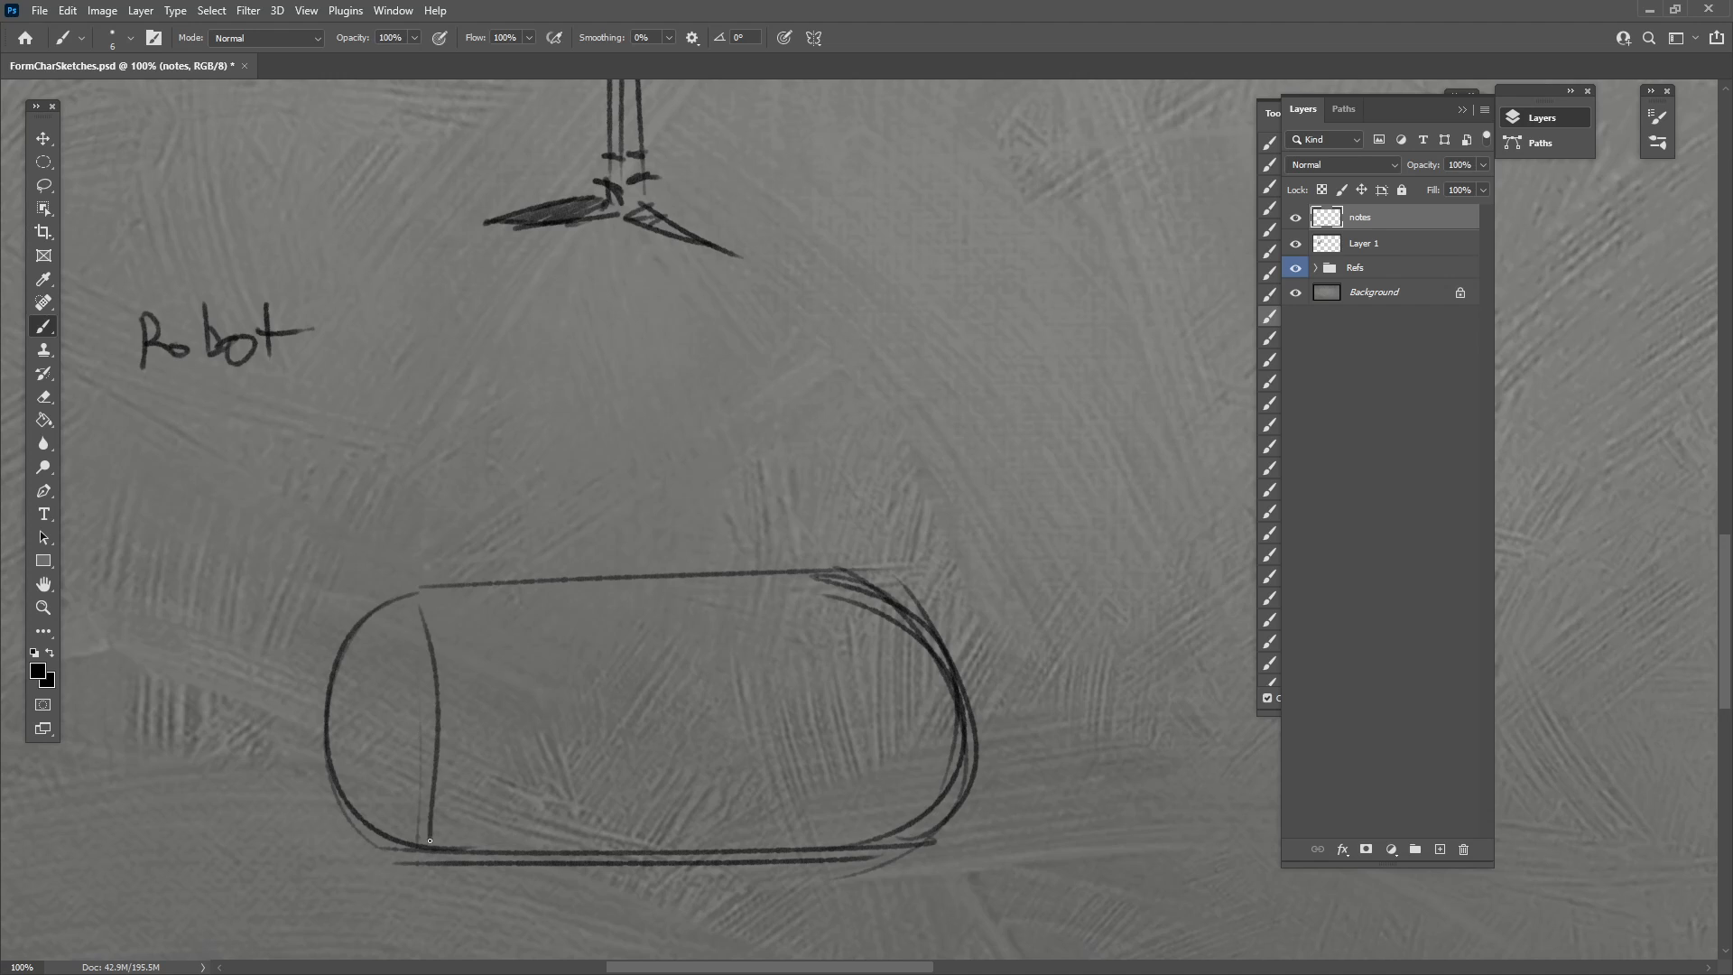
mouse_move(862, 623)
mouse_down()
mouse_move(877, 832)
mouse_move(997, 810)
mouse_up()
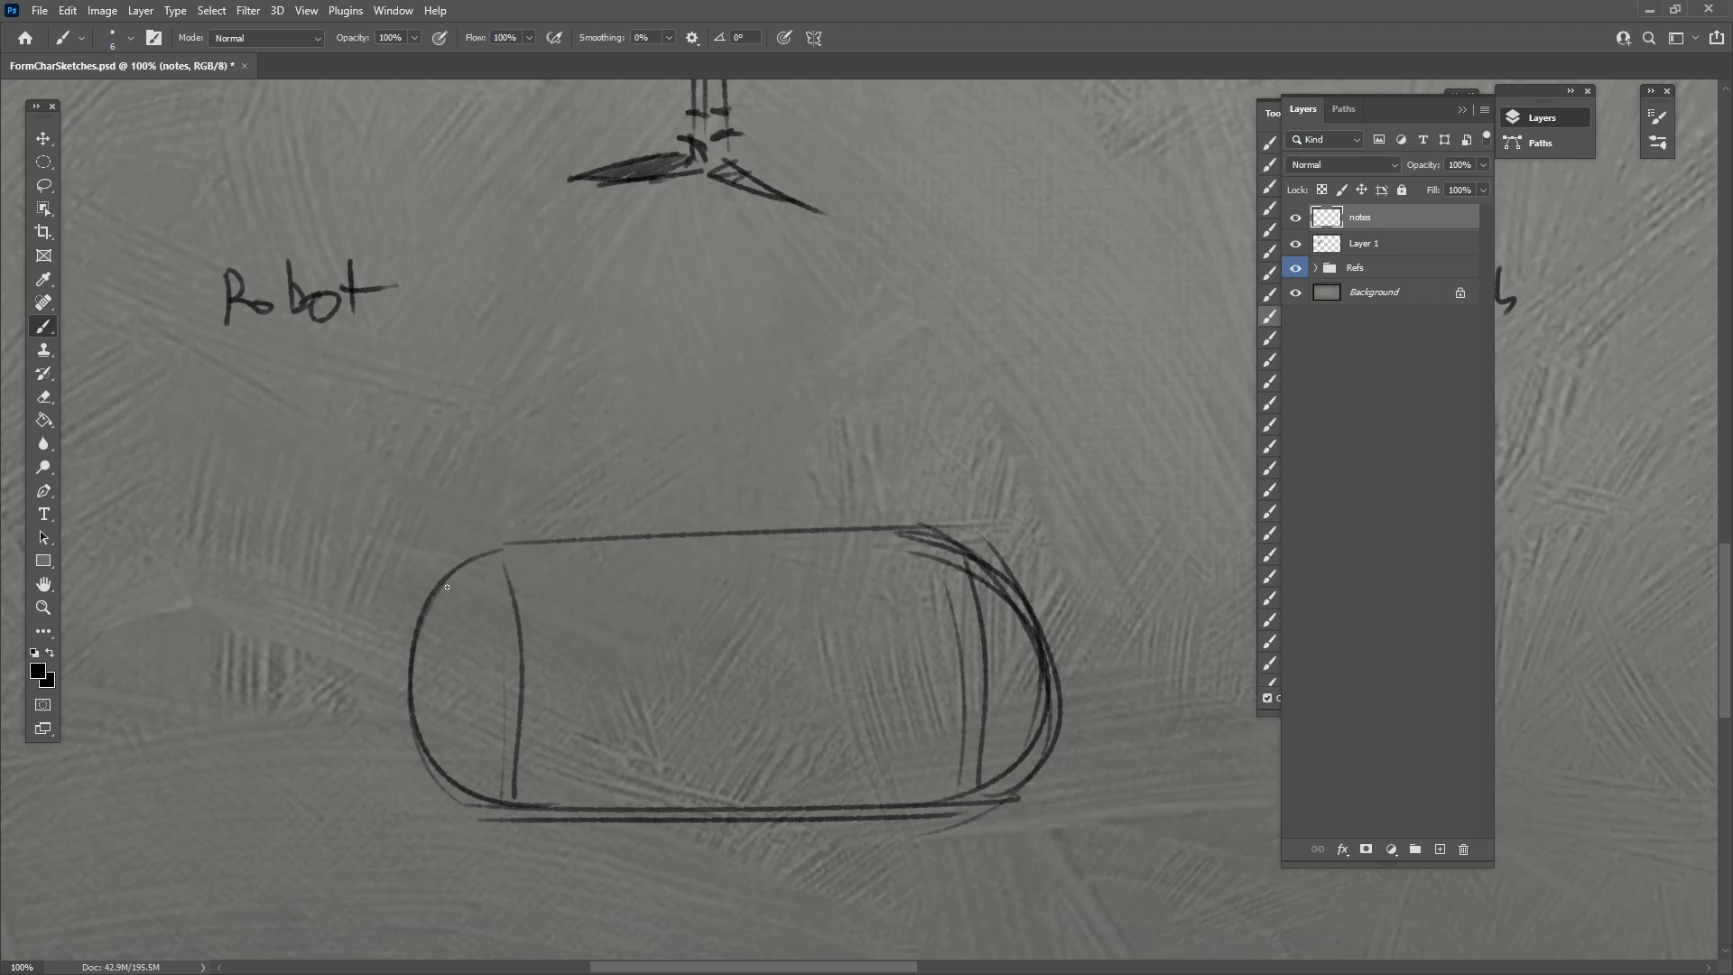
drag(446, 588, 451, 779)
drag(1011, 594, 1027, 702)
Sketch a horizontal slot across the robot's body with a round eye at each end and a three-by-three dot grid below.
drag(536, 641, 940, 632)
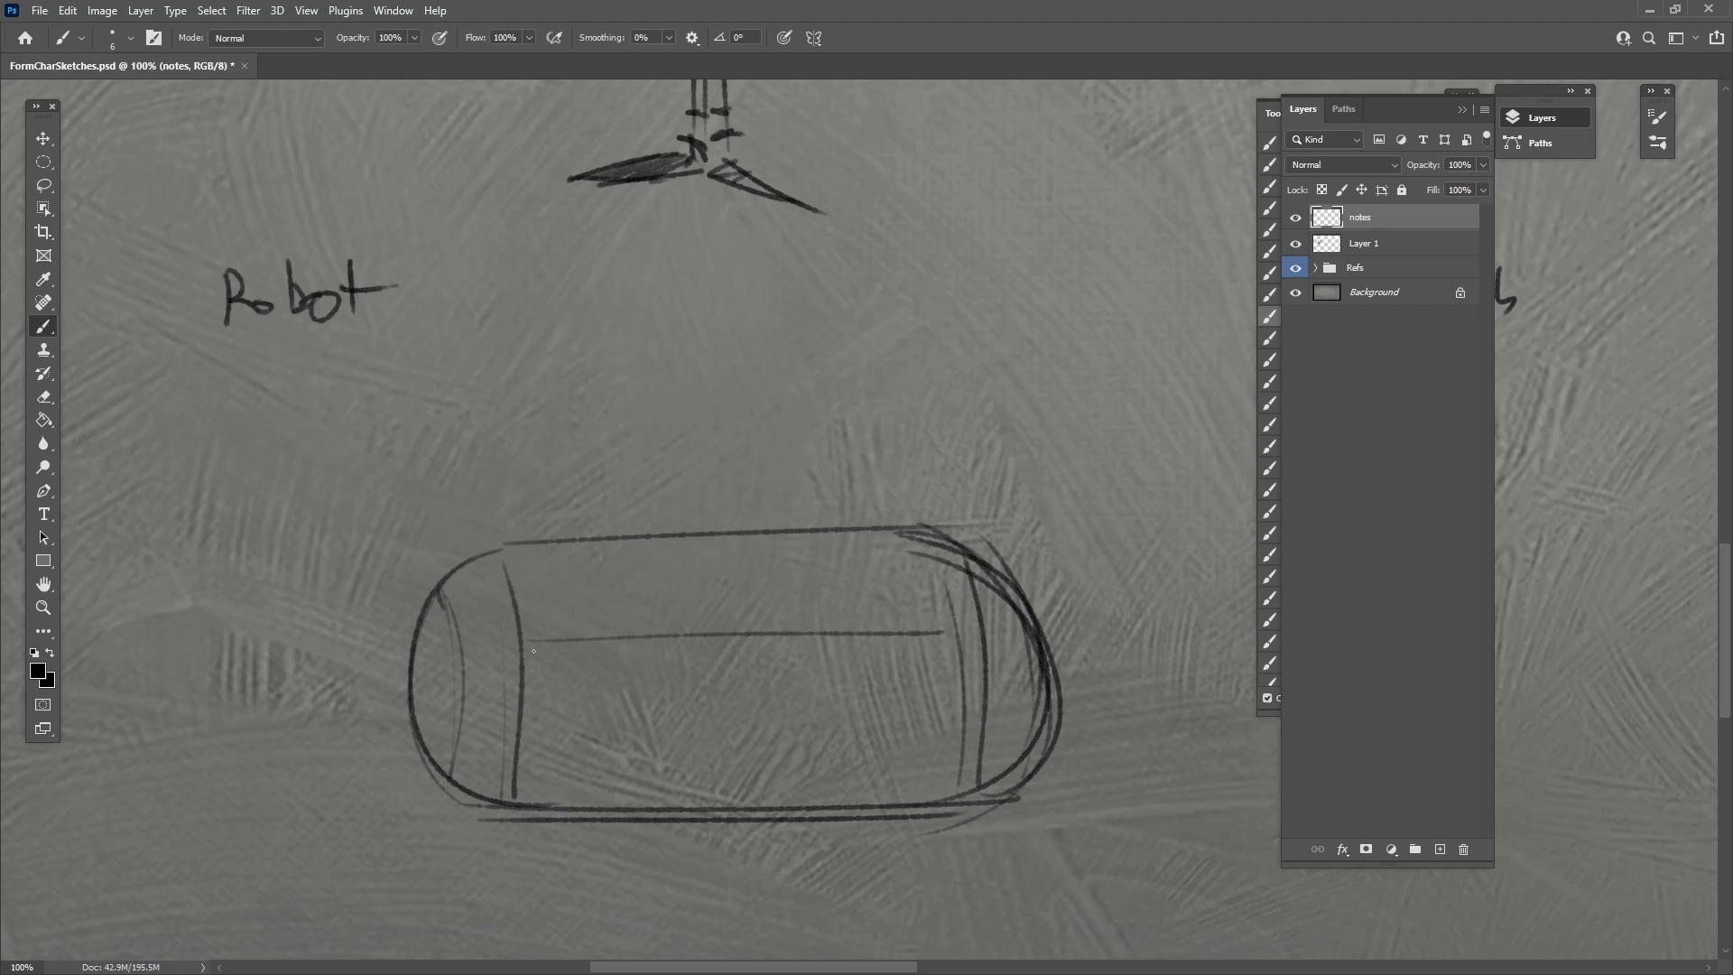
drag(529, 667, 943, 660)
drag(547, 673, 964, 661)
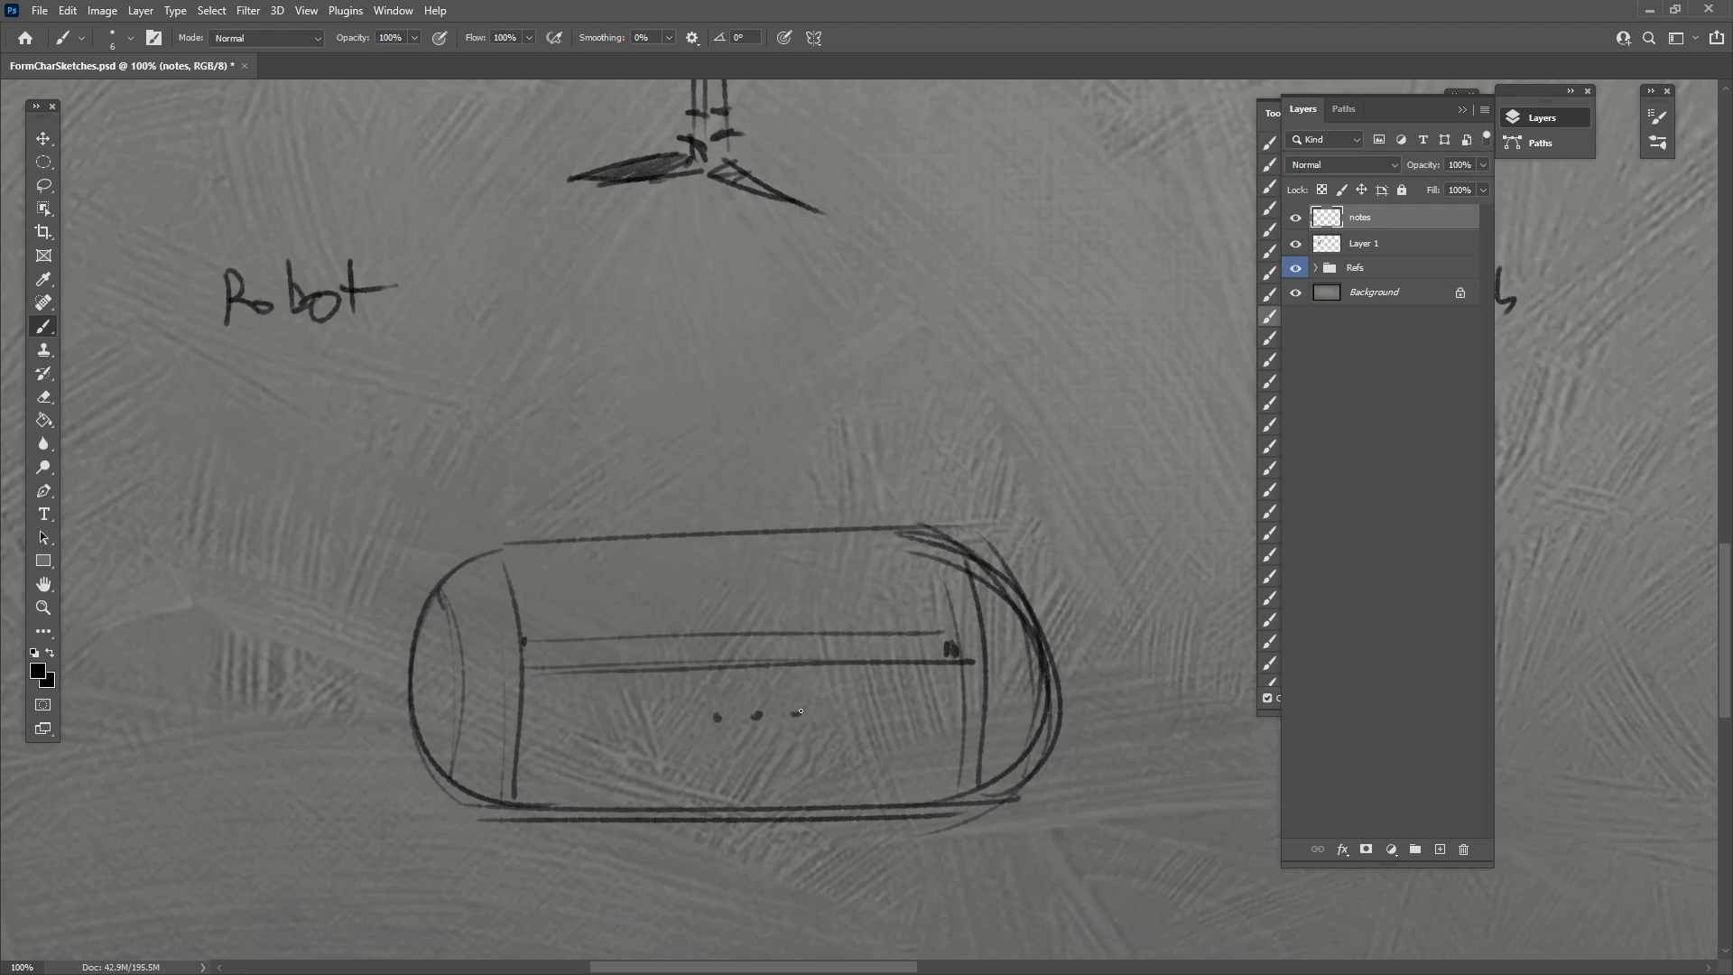
click(792, 751)
mouse_move(591, 639)
mouse_down()
mouse_move(597, 666)
mouse_move(592, 643)
mouse_up()
drag(924, 635, 934, 635)
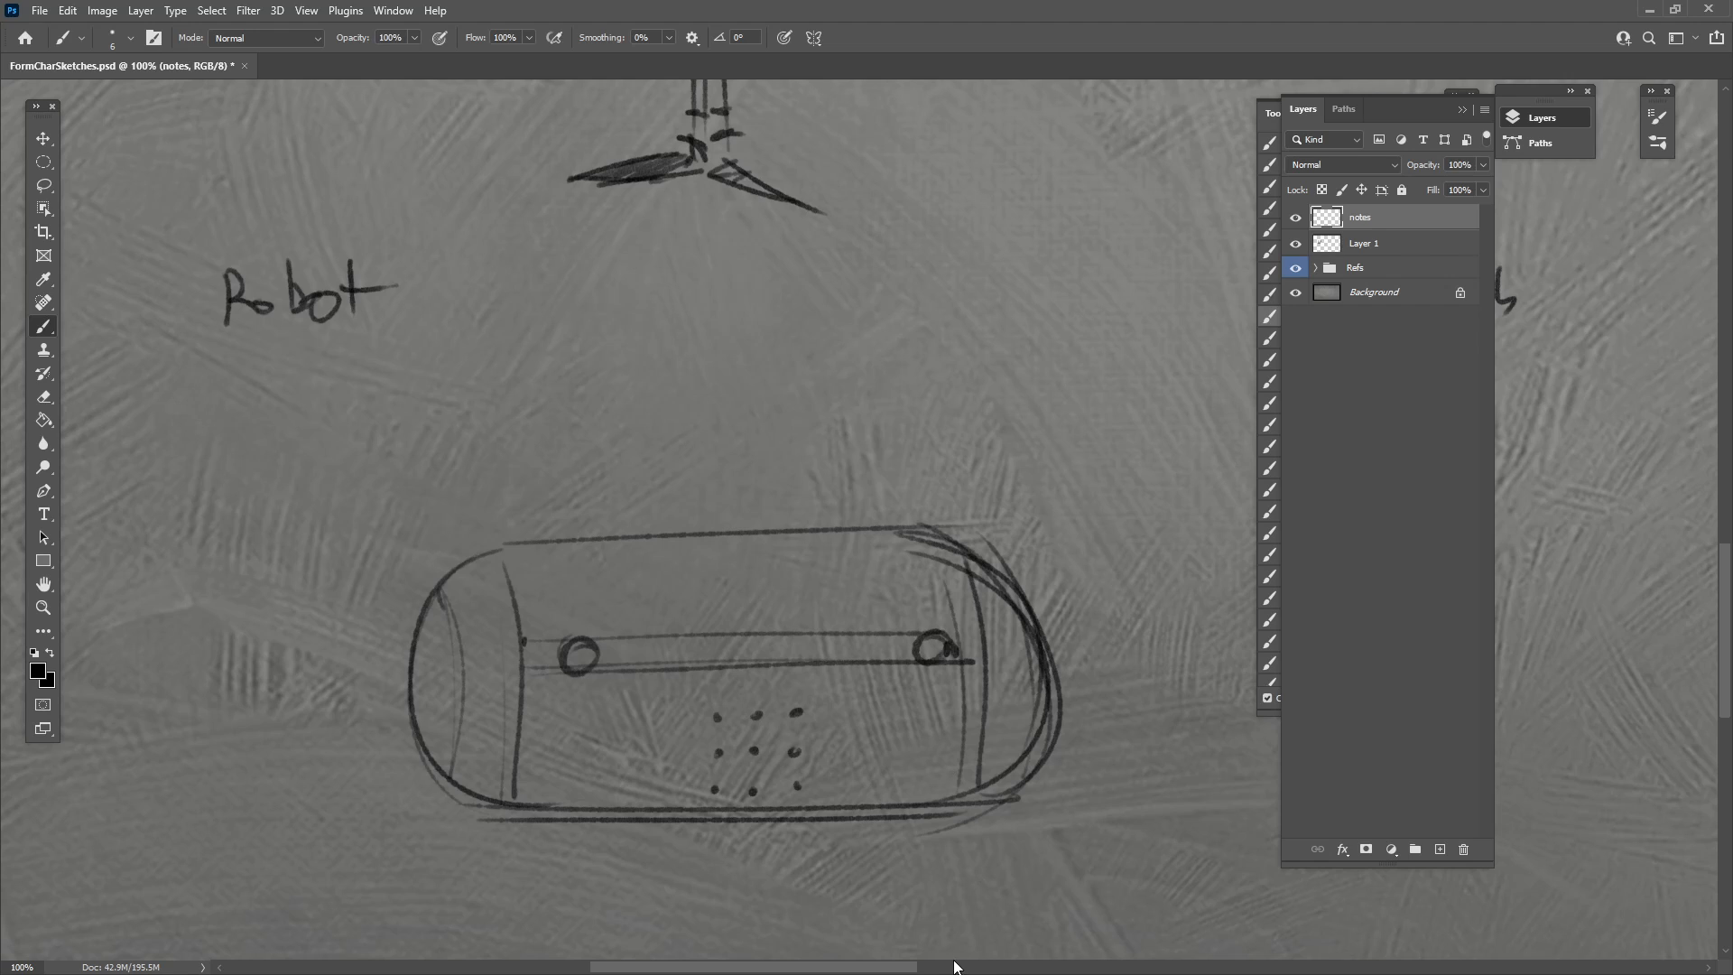
Select the slot, eyes and dot grid inside the robot's body with the Lasso tool, delete them and deselect.
key(e)
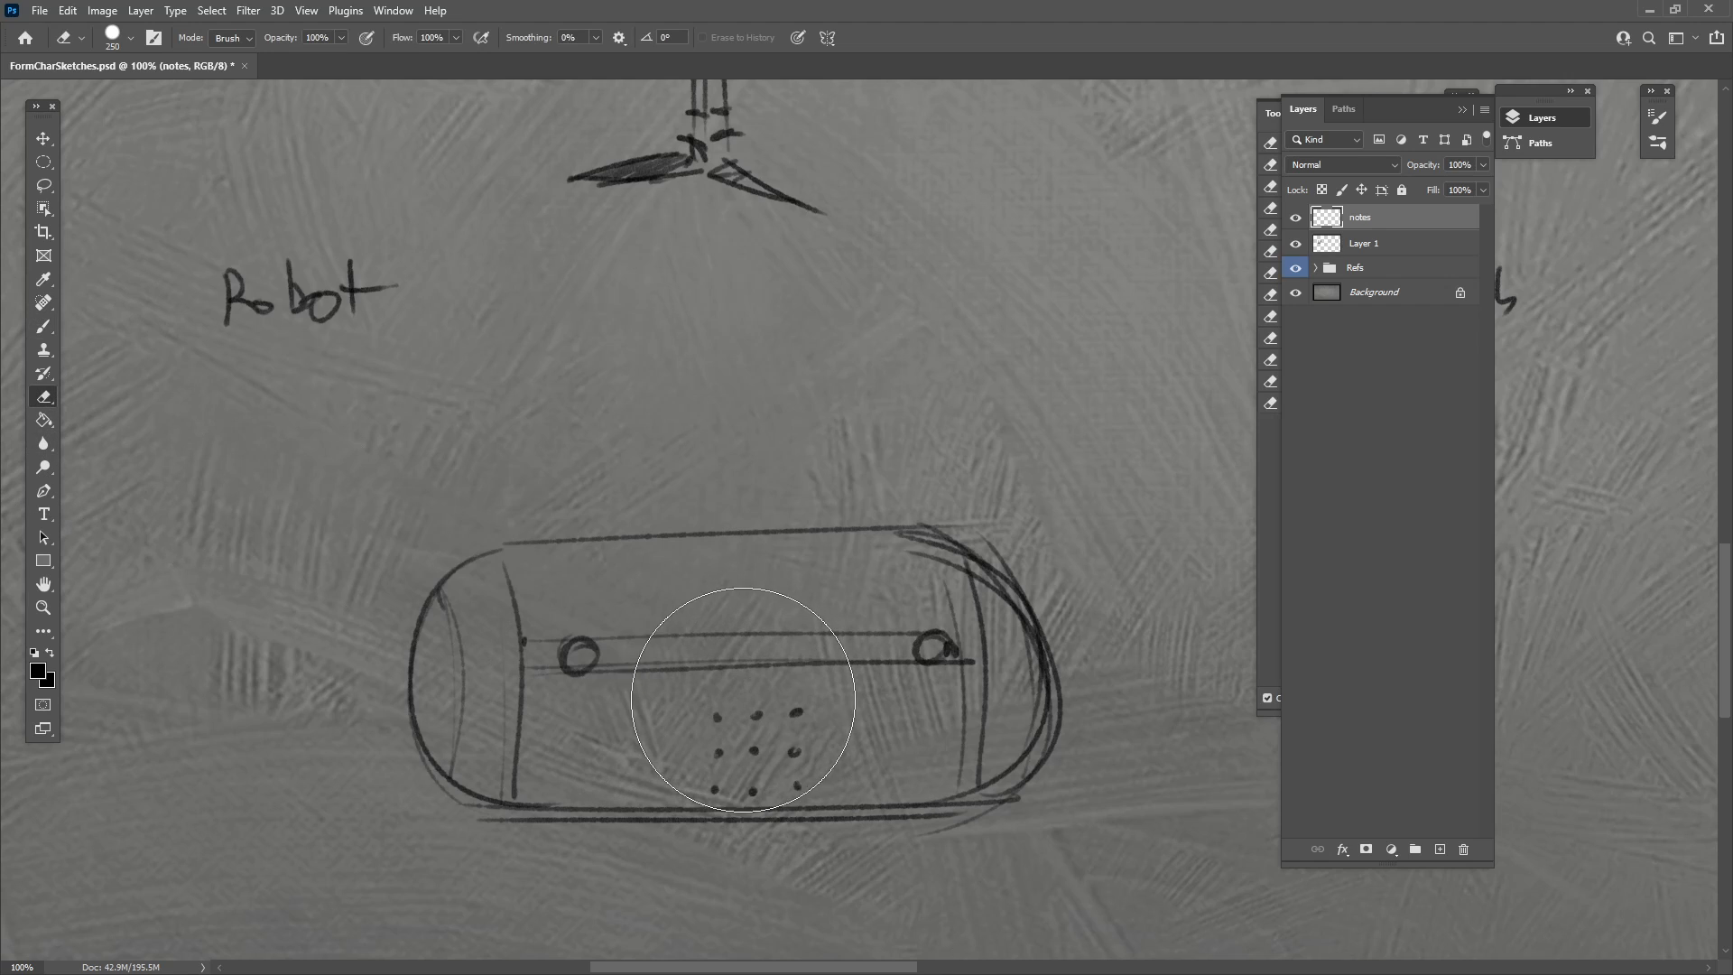
click(45, 186)
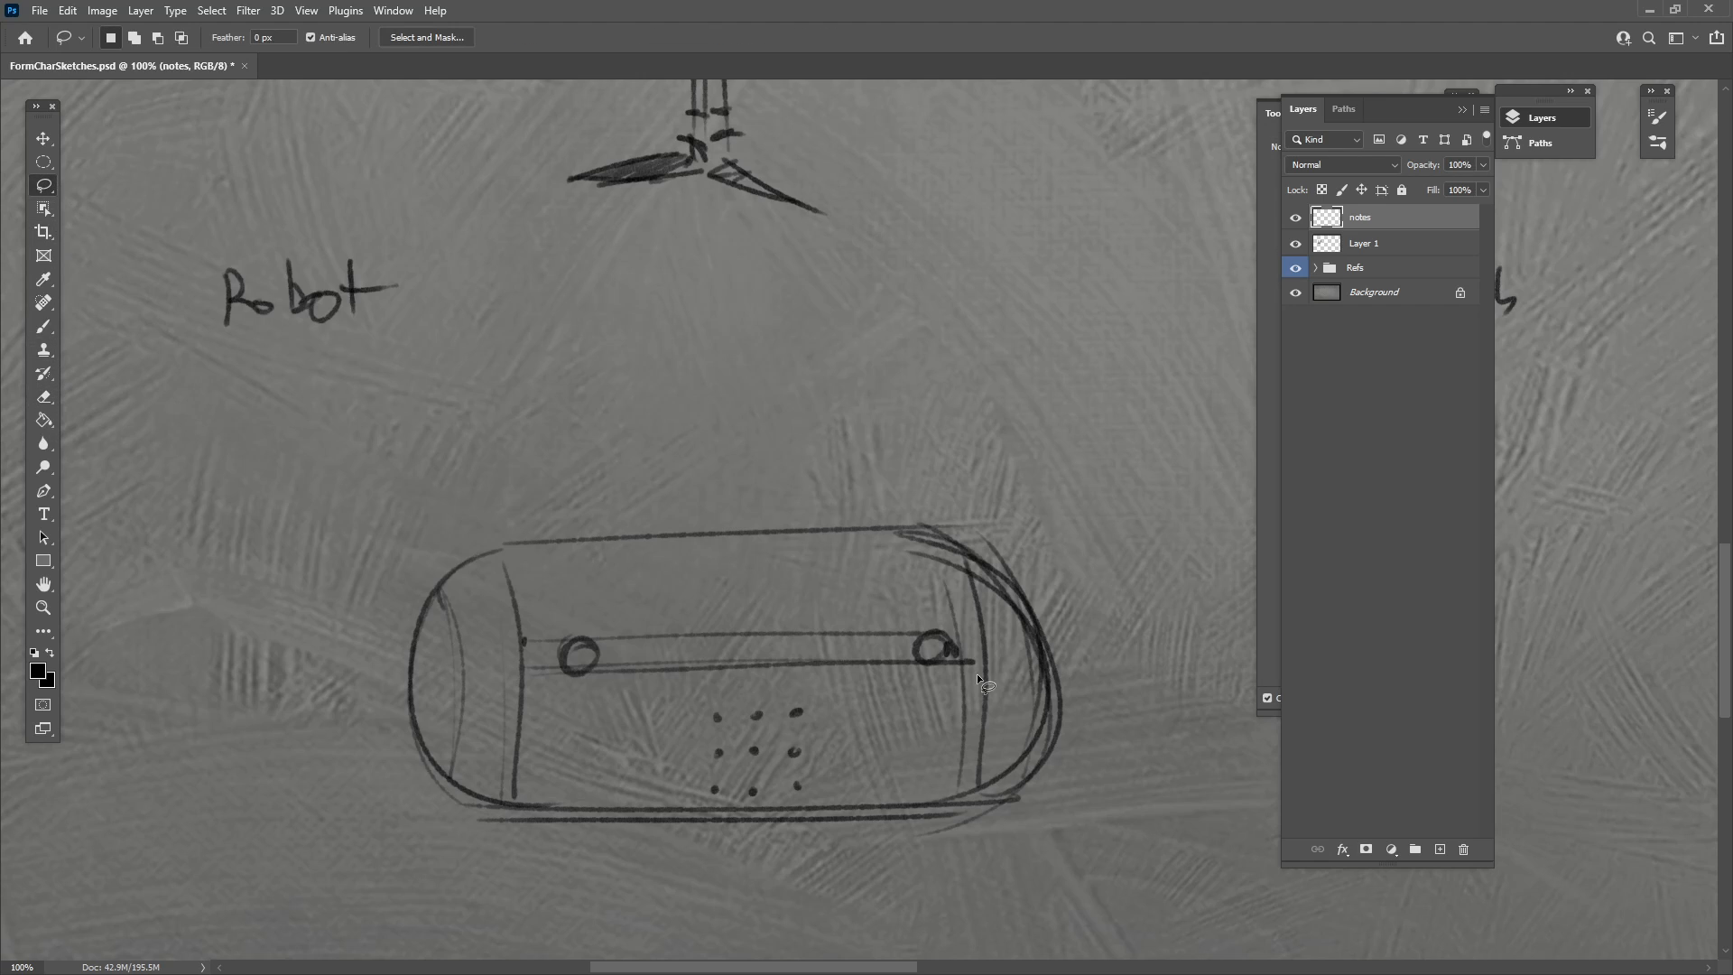
mouse_move(928, 605)
mouse_down()
mouse_move(708, 597)
mouse_move(527, 634)
mouse_move(575, 798)
mouse_move(830, 796)
mouse_move(942, 745)
mouse_move(960, 620)
mouse_move(930, 603)
mouse_up()
key(Delete)
key(ctrl+d)
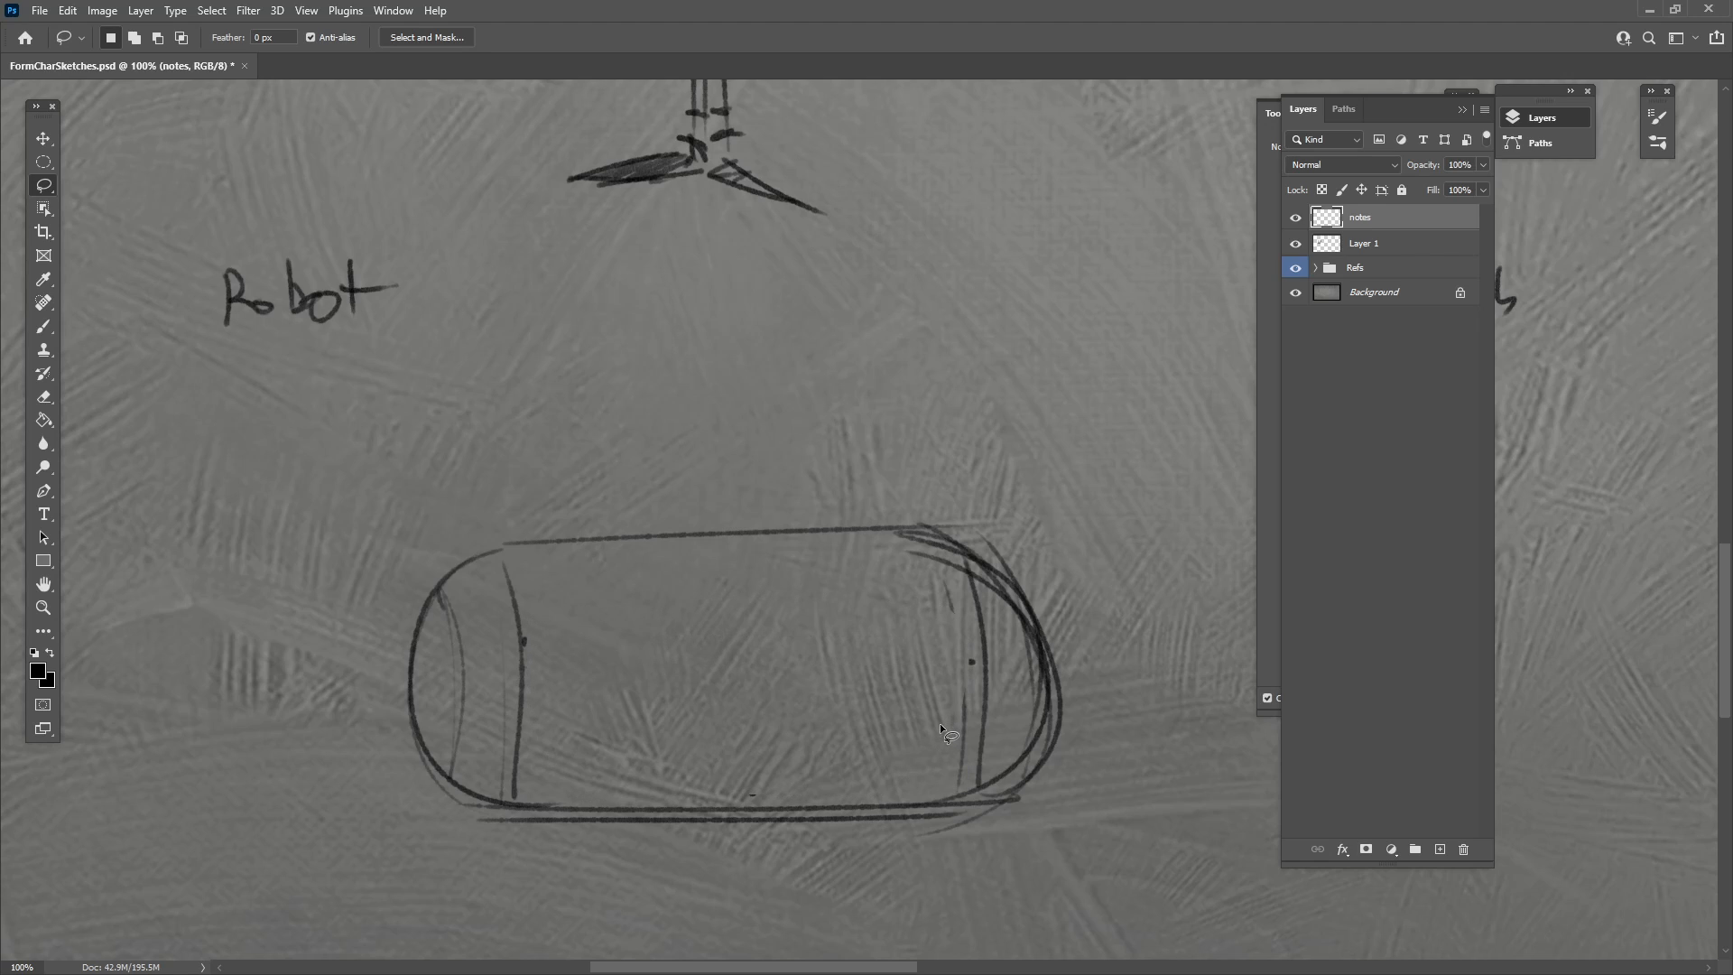
Sketch two large round eyes and a small flat bracket-shaped mouth between them on the robot's capsule with the Brush tool.
key(b)
mouse_move(550, 632)
mouse_down()
mouse_move(535, 668)
mouse_move(632, 610)
mouse_move(547, 697)
mouse_up()
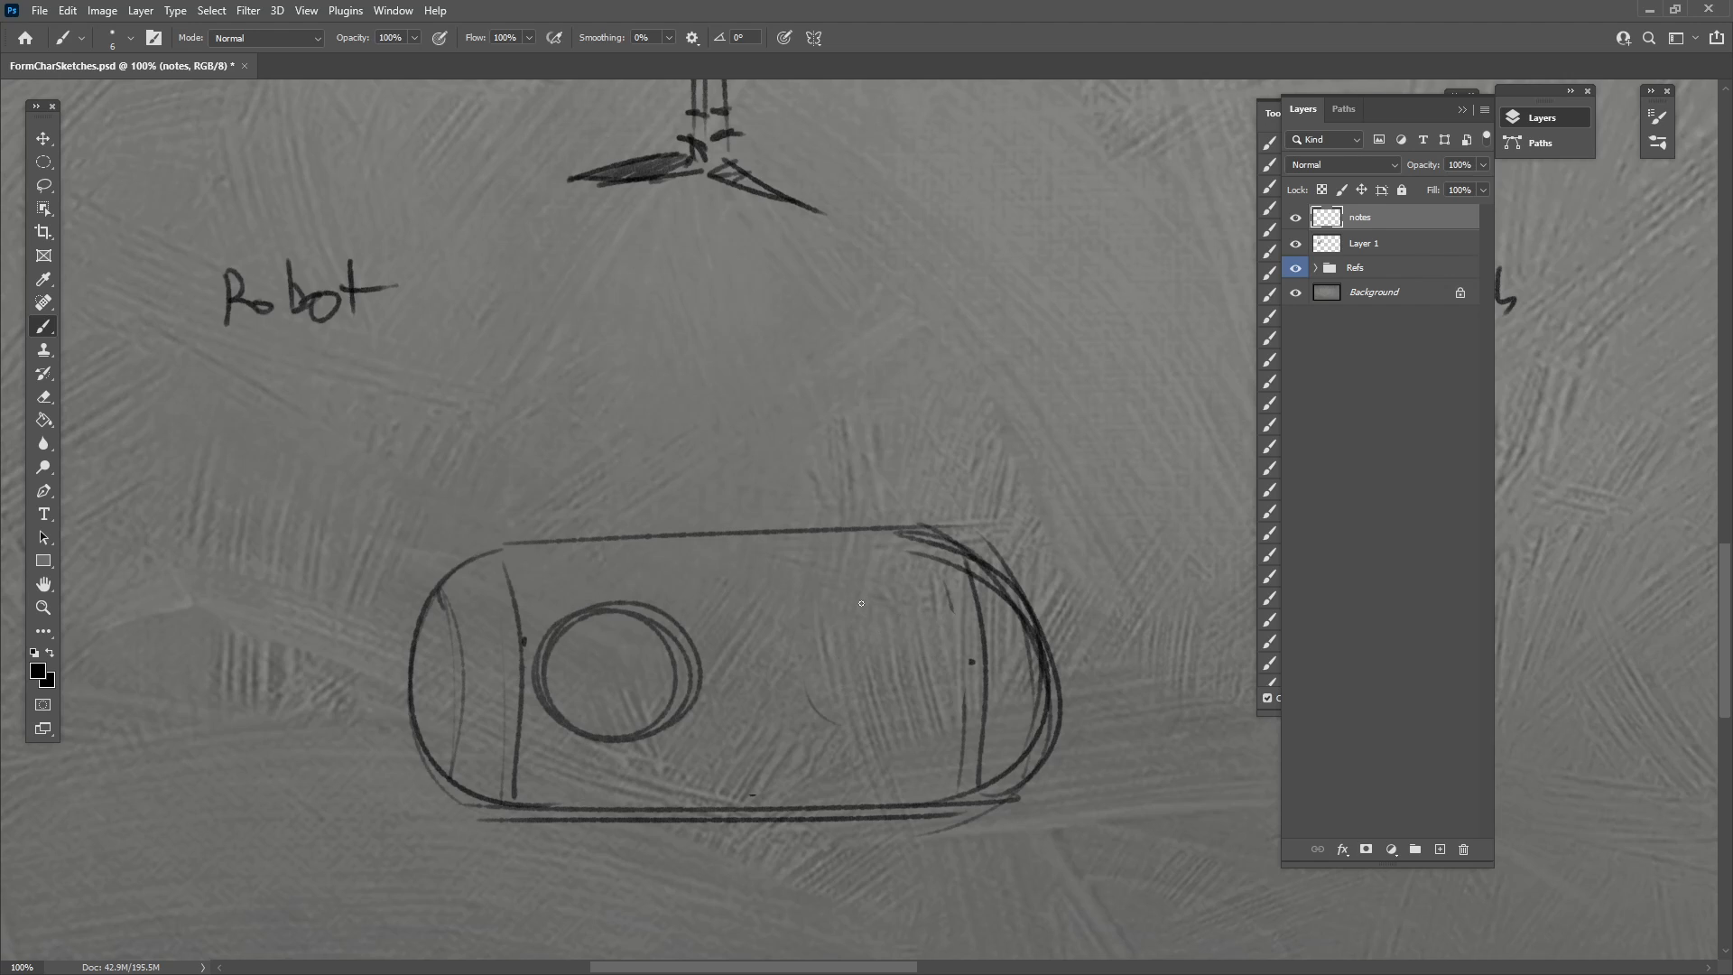
mouse_move(861, 603)
mouse_down()
mouse_move(930, 650)
mouse_move(799, 704)
mouse_move(885, 748)
mouse_up()
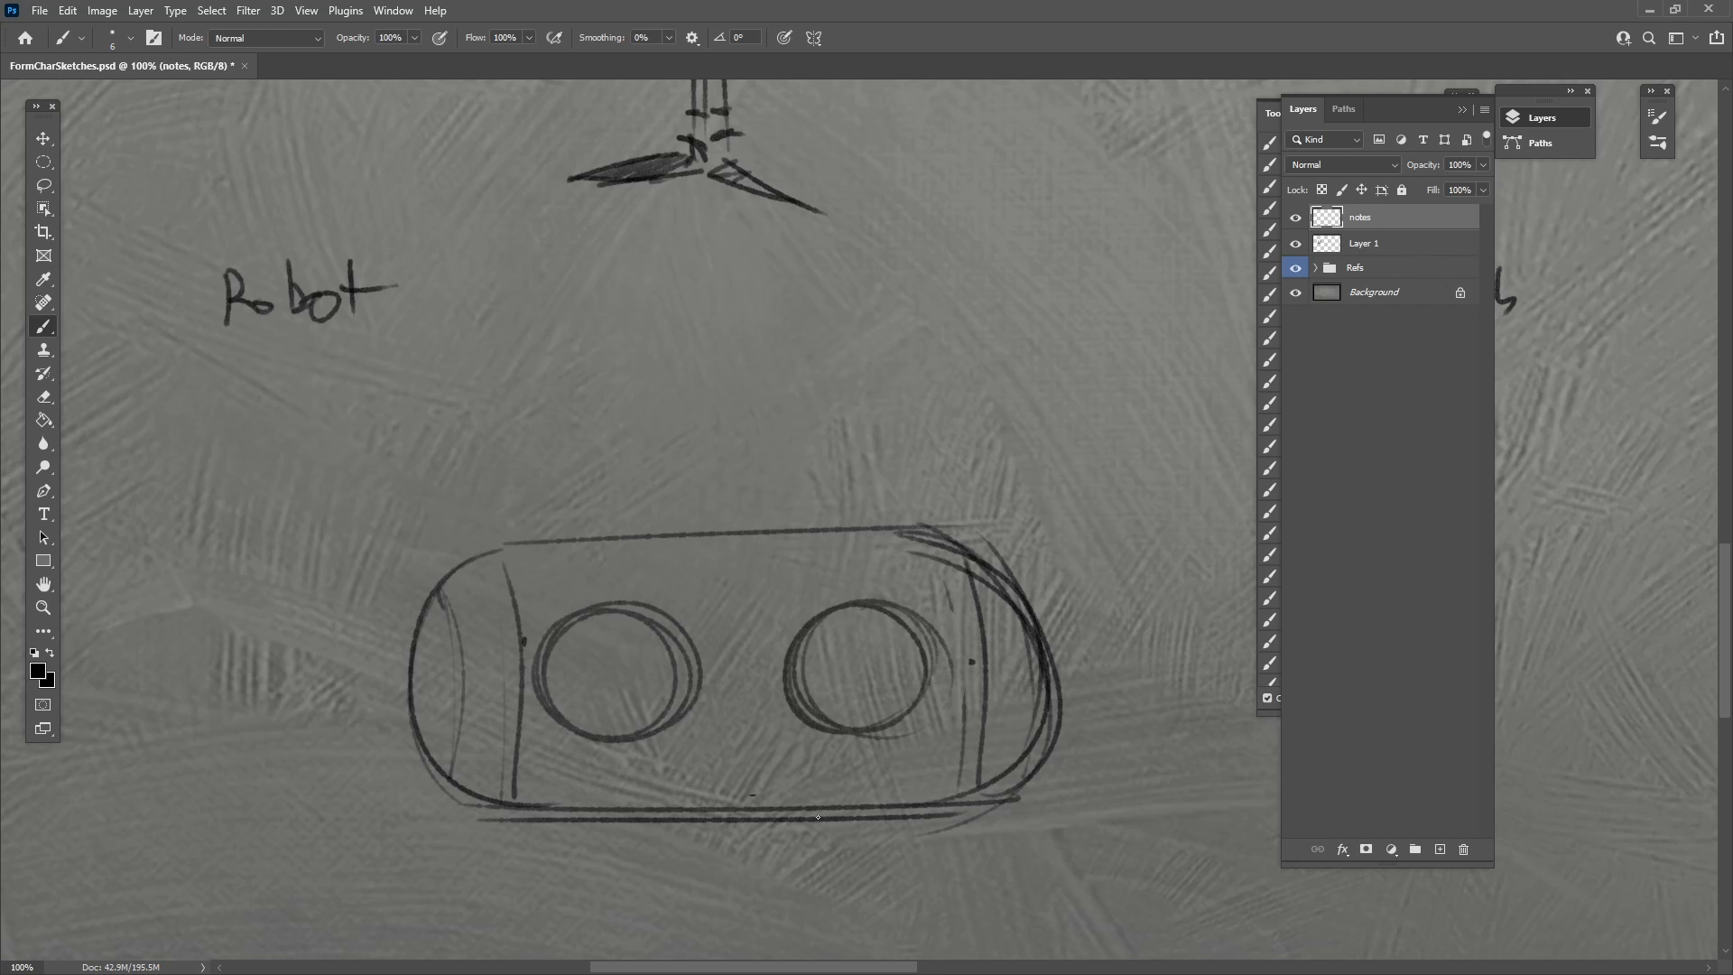
drag(813, 829, 800, 873)
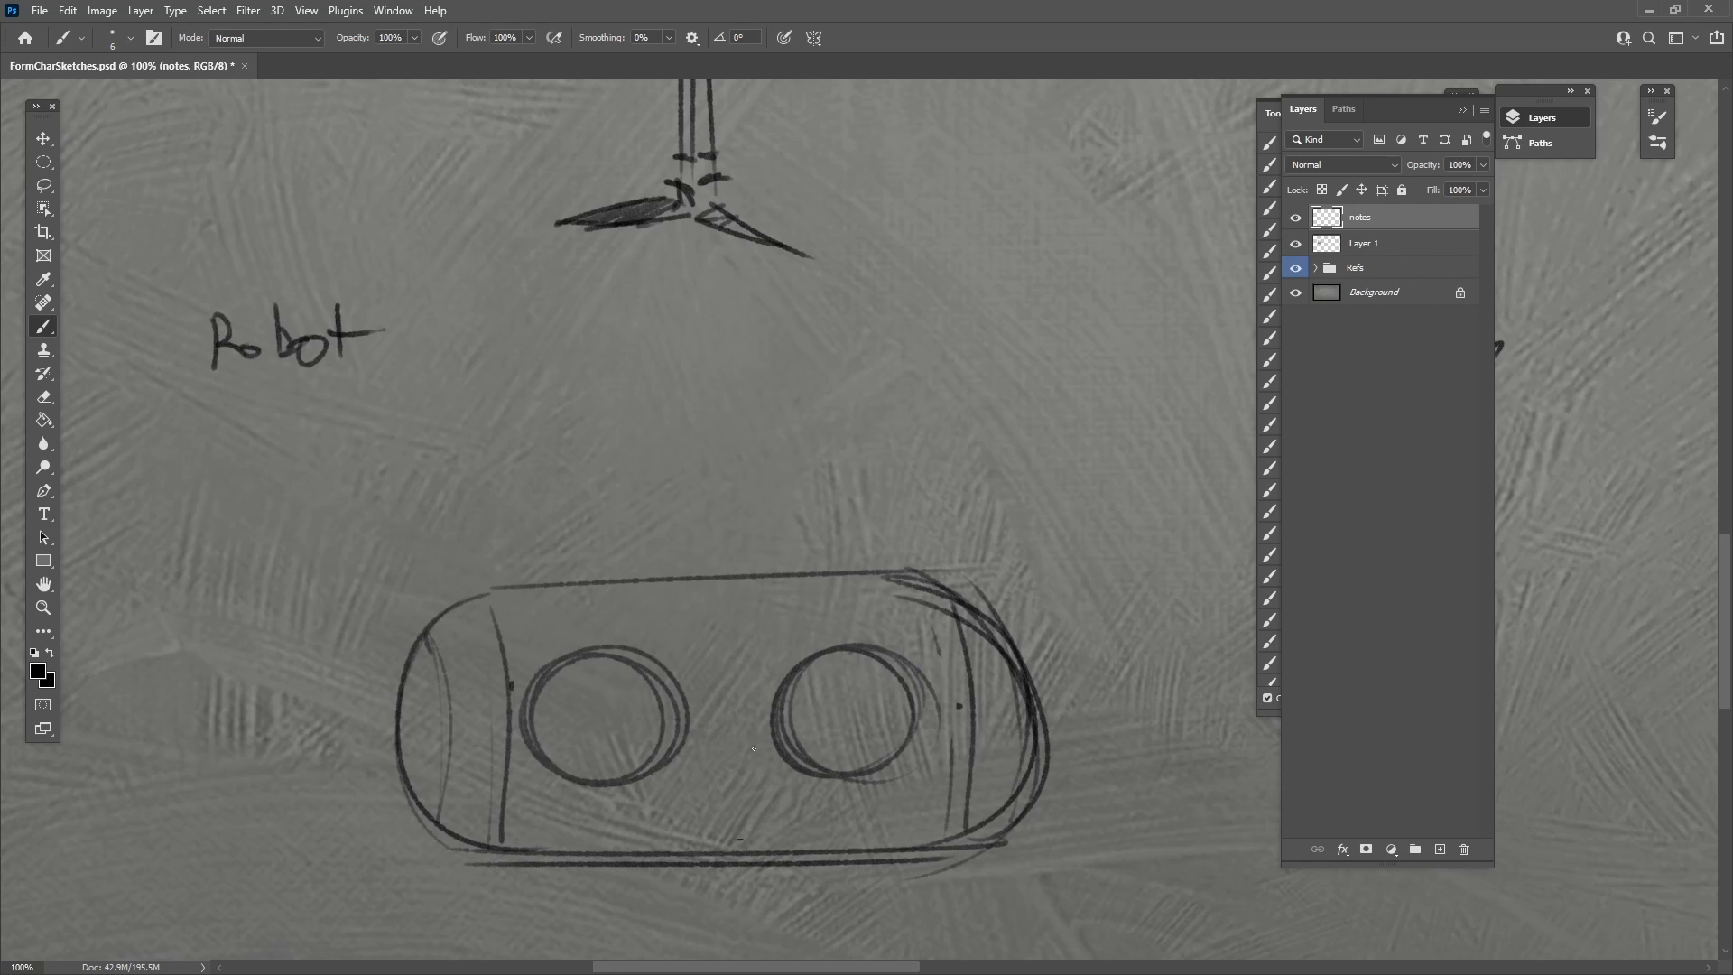
mouse_move(695, 760)
mouse_down()
mouse_move(756, 747)
mouse_move(759, 769)
mouse_up()
Draw a small boxy torso with rounded upper corners hanging below the middle of the robot's capsule head.
drag(930, 871, 862, 633)
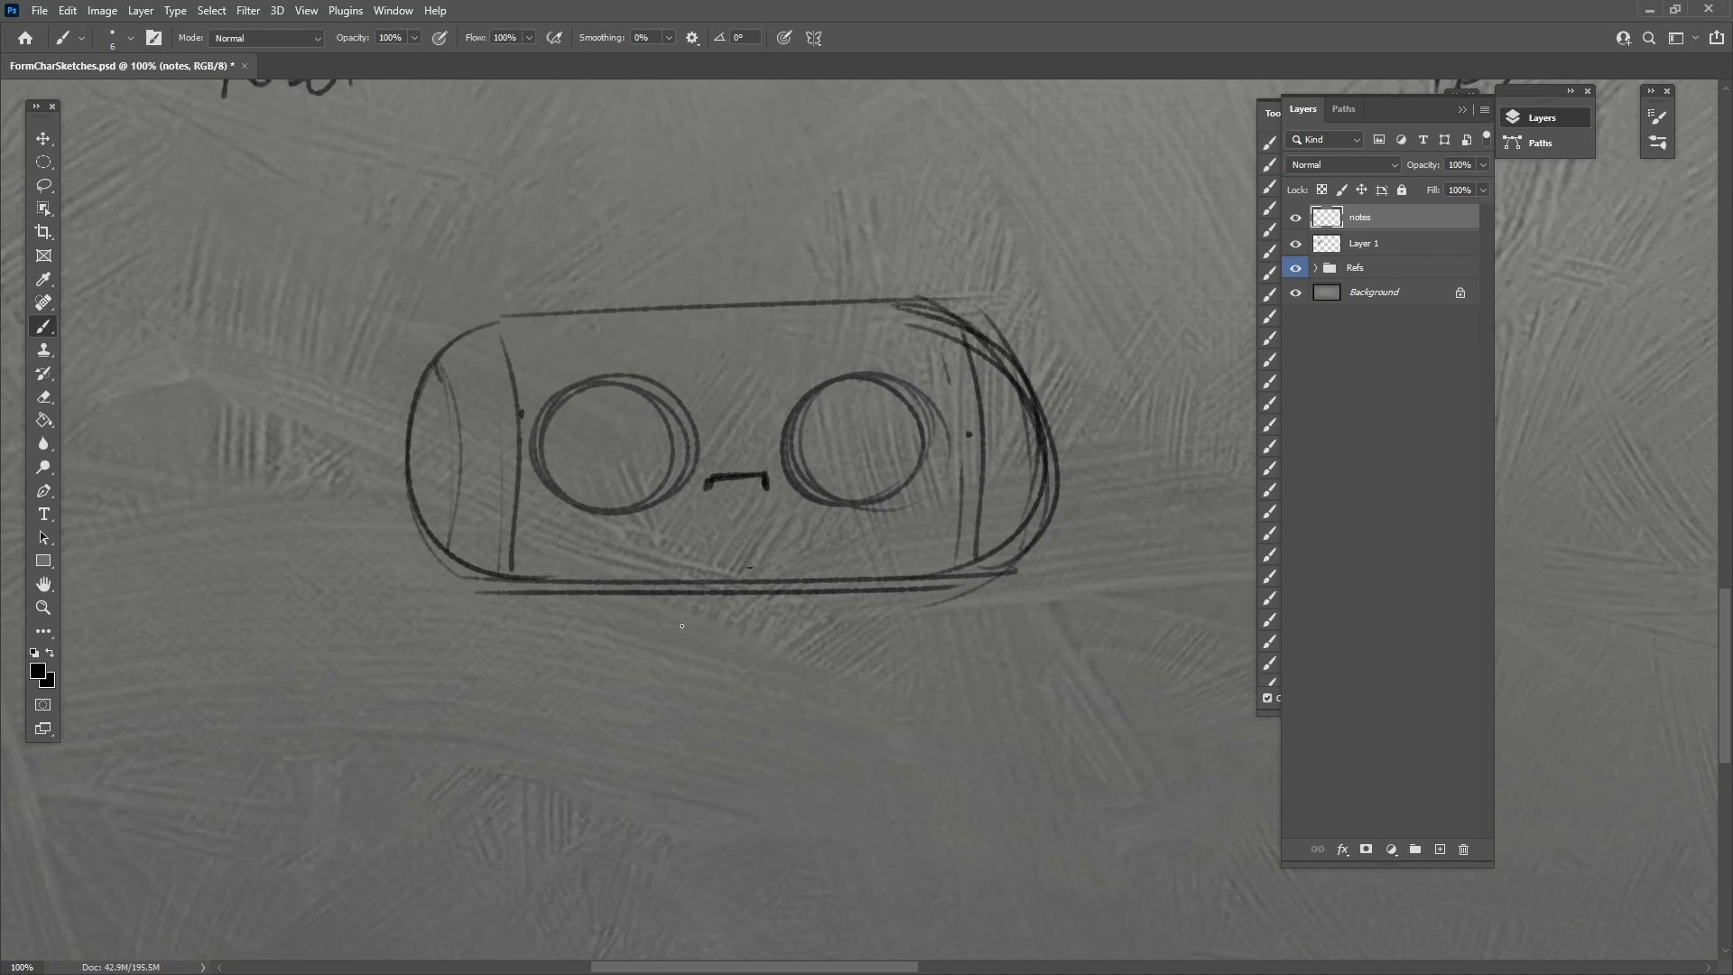
scroll(692, 746, down, 5)
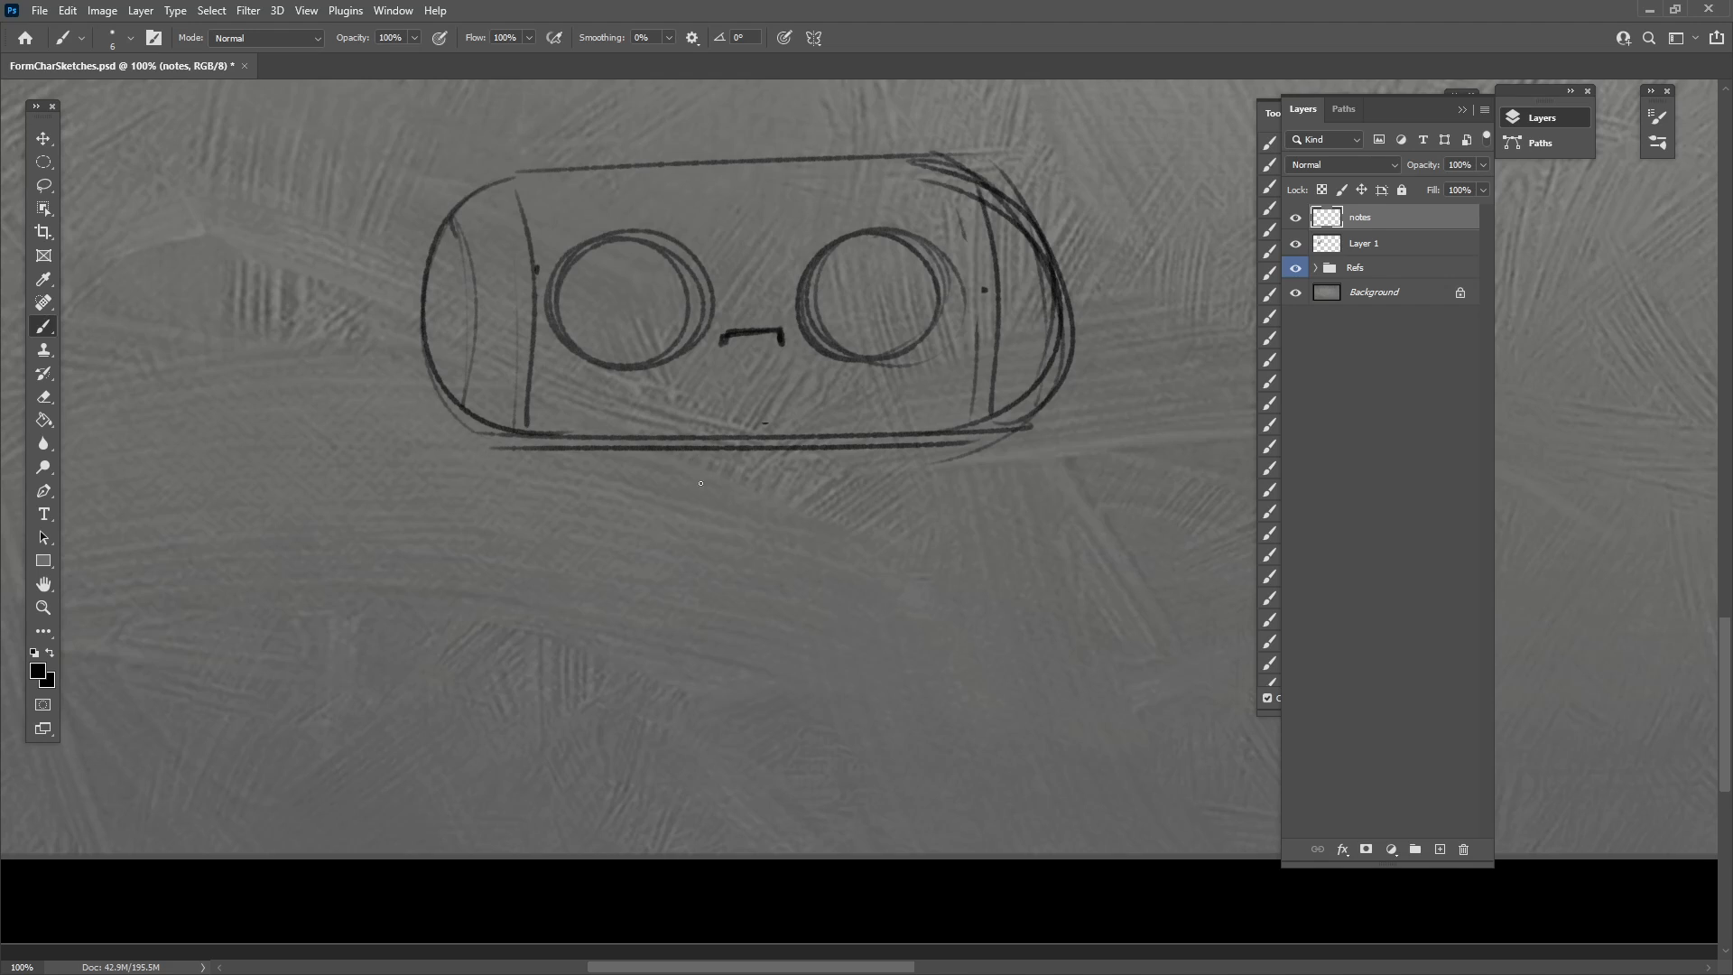
mouse_move(697, 456)
mouse_down()
mouse_move(693, 551)
mouse_move(842, 583)
mouse_up()
drag(841, 448, 831, 579)
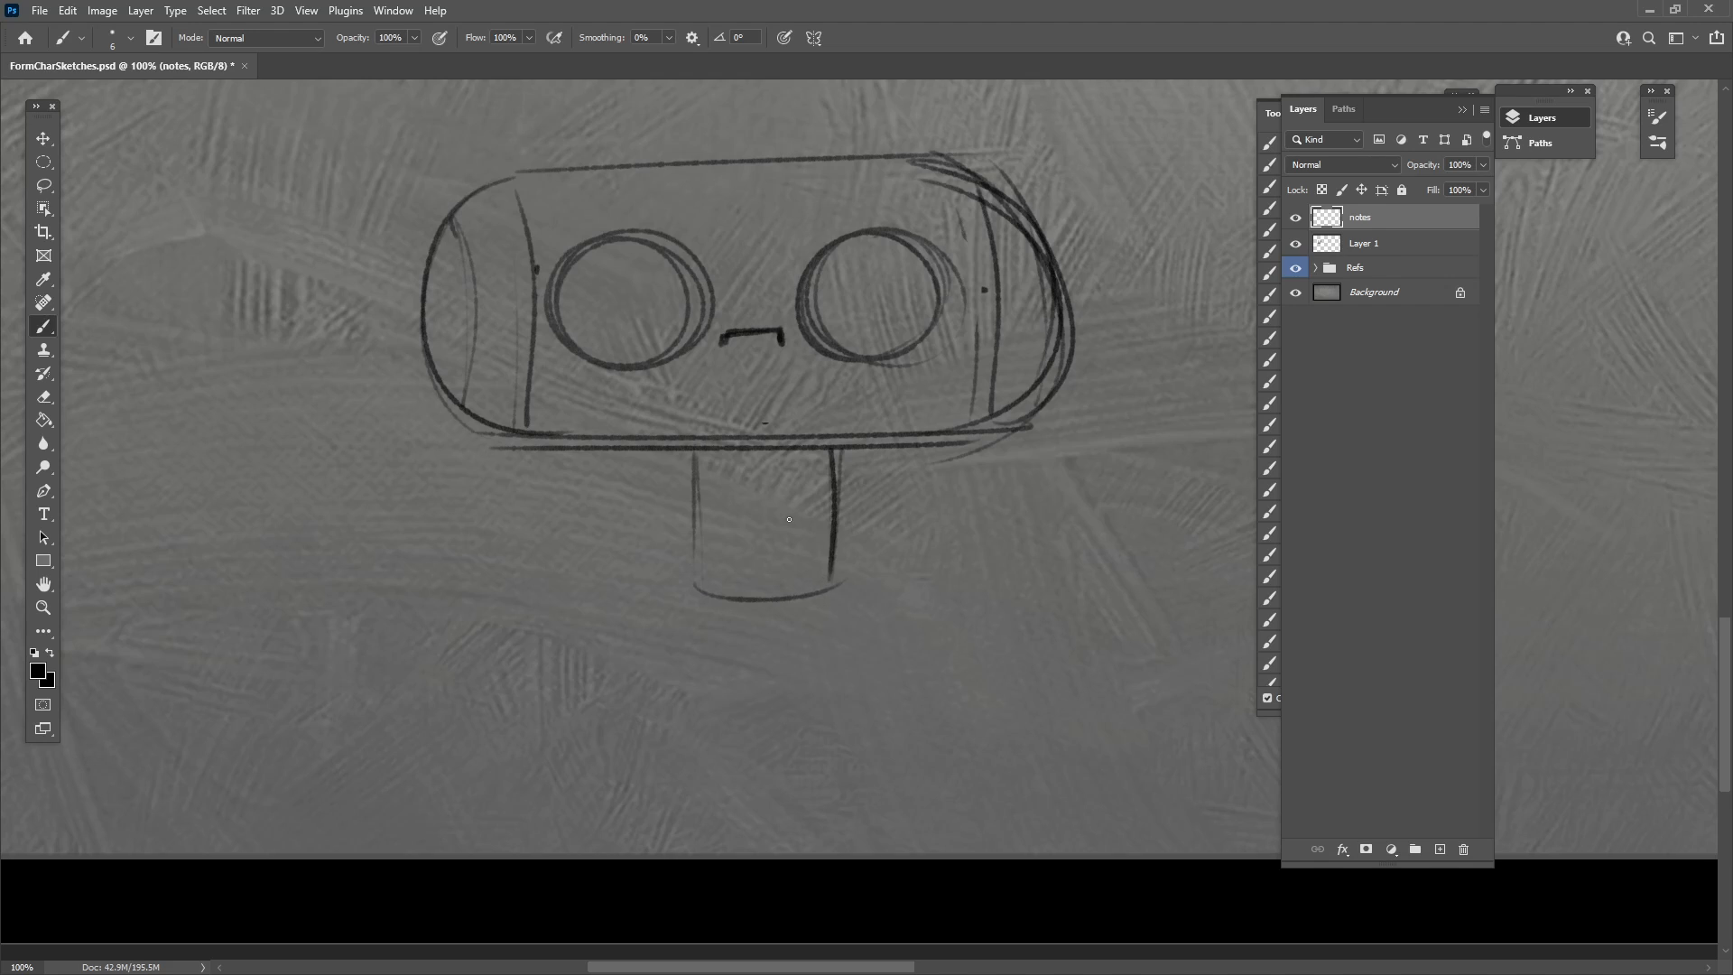
drag(704, 455, 703, 585)
mouse_move(829, 447)
mouse_down()
mouse_move(831, 578)
mouse_move(798, 456)
mouse_up()
mouse_move(693, 474)
mouse_down()
mouse_move(751, 443)
mouse_move(823, 477)
mouse_move(693, 597)
mouse_move(832, 593)
mouse_up()
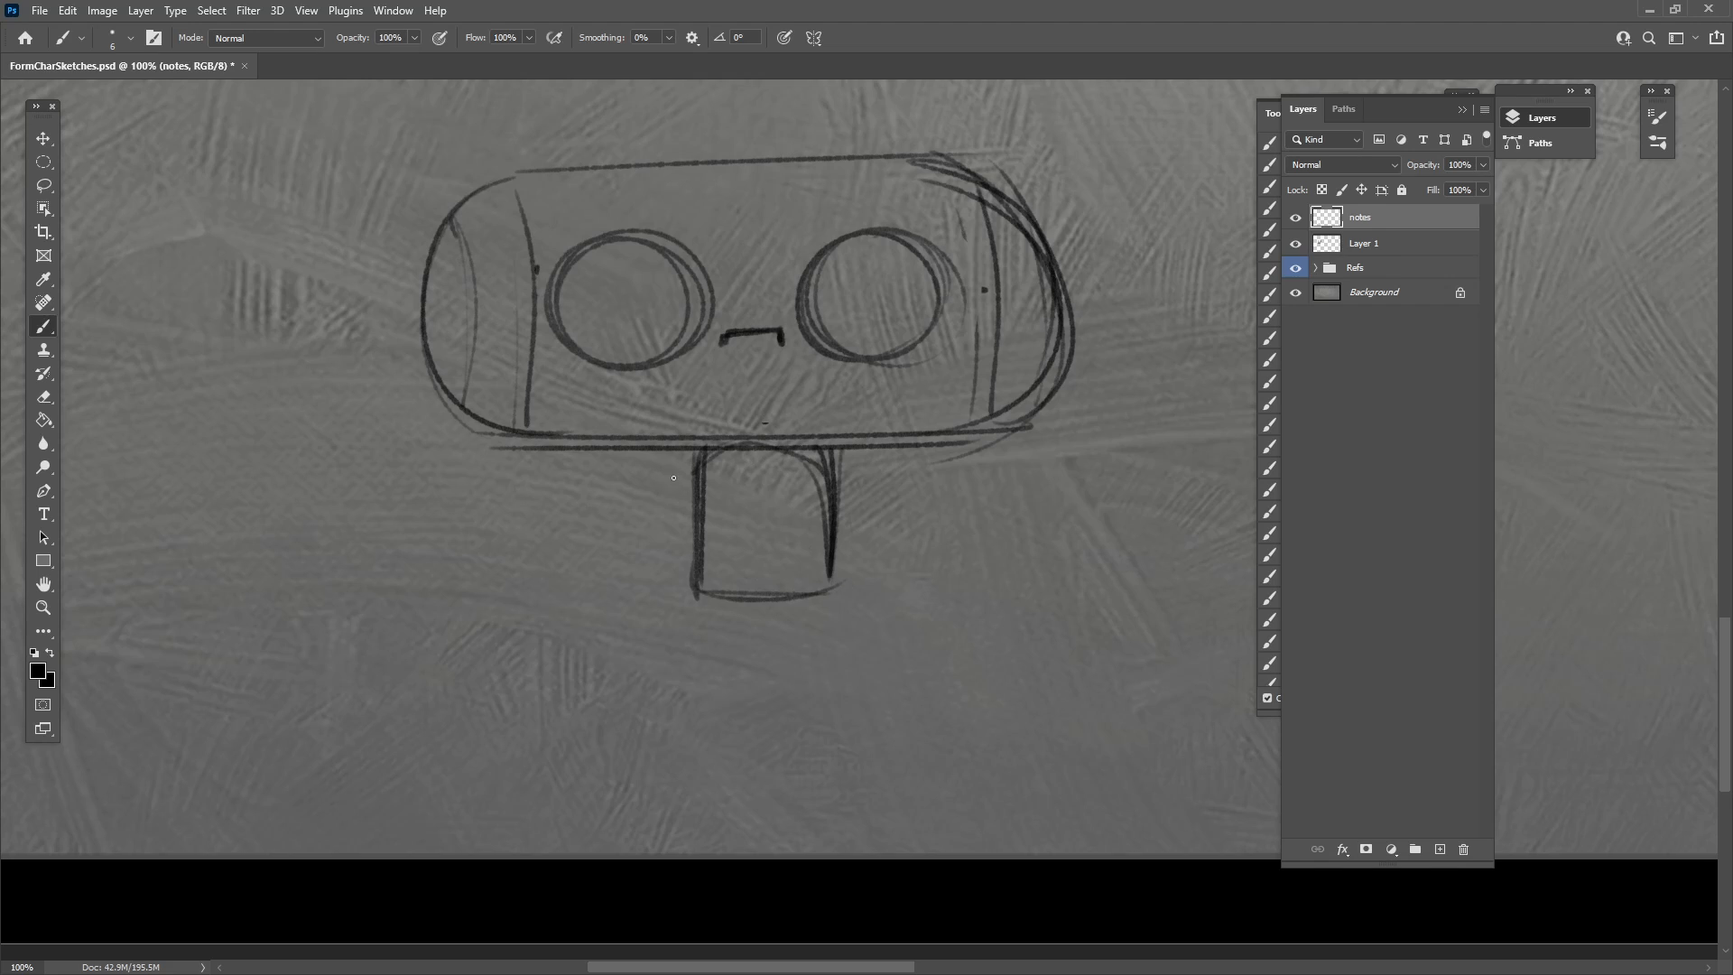
Sketch two short straight legs, flaring slightly outward, below the robot's torso.
drag(684, 465, 600, 644)
key(ctrl+z)
drag(696, 565, 684, 735)
drag(747, 603, 739, 748)
drag(752, 604, 746, 707)
drag(801, 605, 800, 704)
mouse_move(794, 597)
mouse_down()
mouse_move(801, 727)
mouse_move(870, 733)
mouse_move(858, 704)
mouse_up()
Draw pointed feet turned outward at the ends of both legs, redoing the foot on the right.
mouse_move(685, 734)
mouse_down()
mouse_move(659, 772)
mouse_move(753, 759)
mouse_move(933, 782)
mouse_up()
mouse_move(877, 733)
mouse_down()
mouse_move(881, 774)
mouse_move(888, 733)
mouse_move(923, 780)
mouse_up()
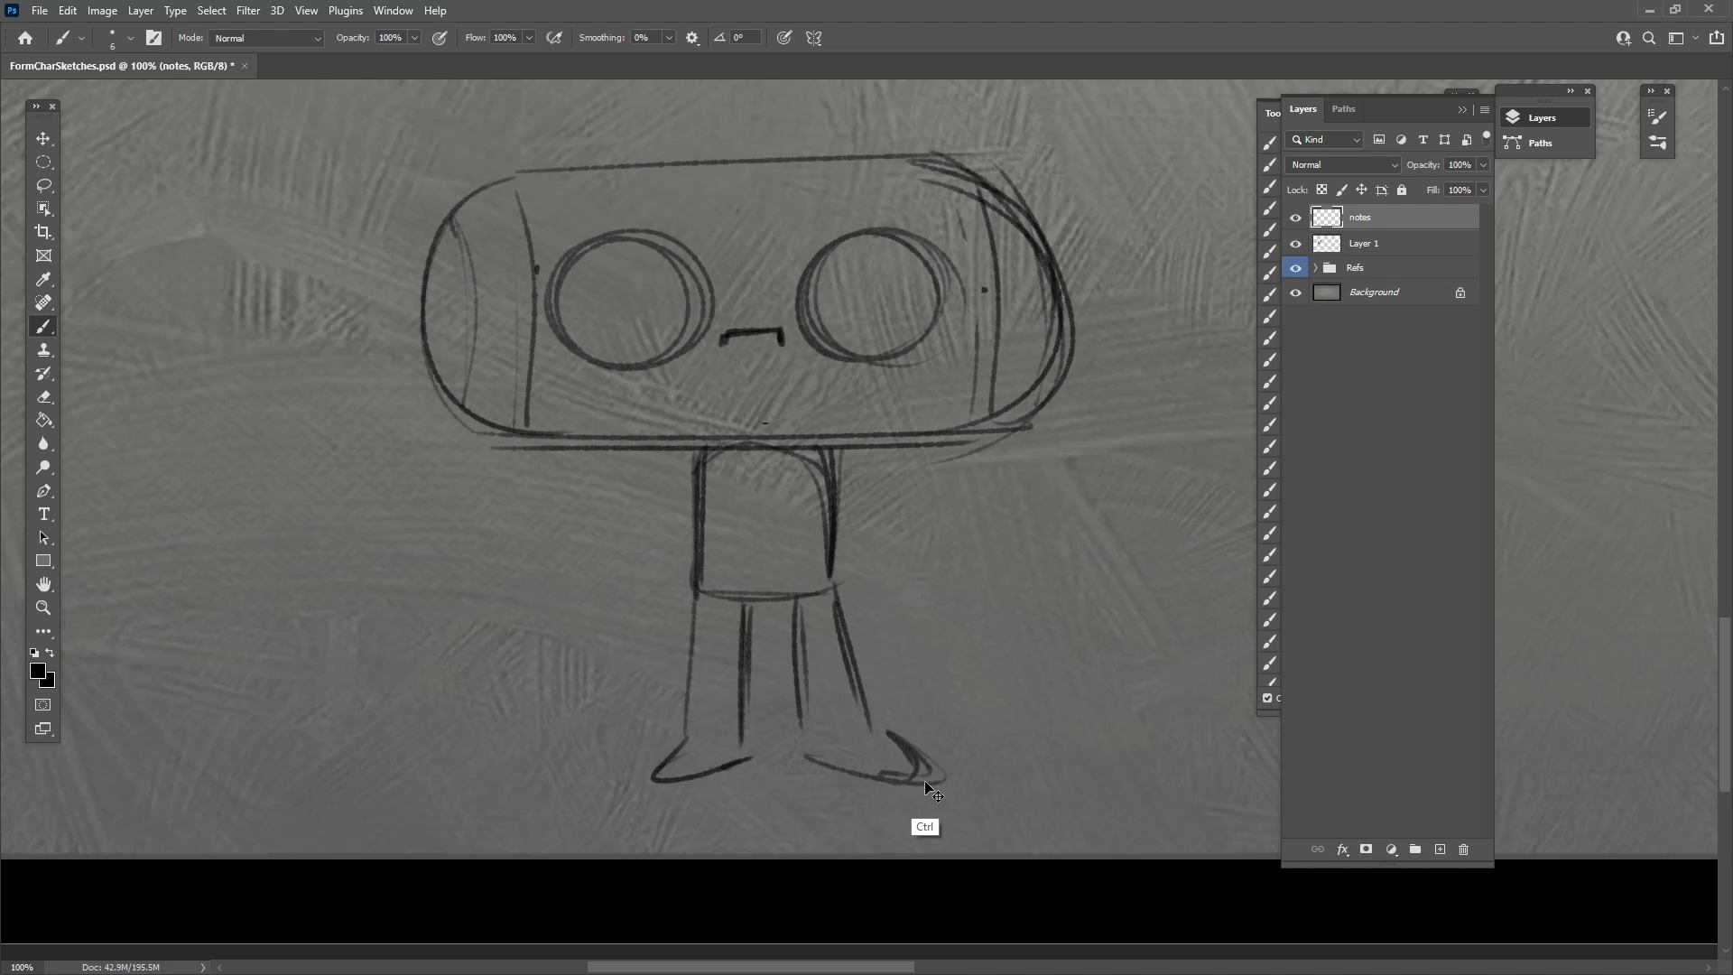
key(ctrl+z)
key(ctrl+z)
key(ctrl+z)
drag(806, 756, 912, 783)
mouse_move(806, 756)
mouse_down()
mouse_move(845, 774)
mouse_move(875, 741)
mouse_up()
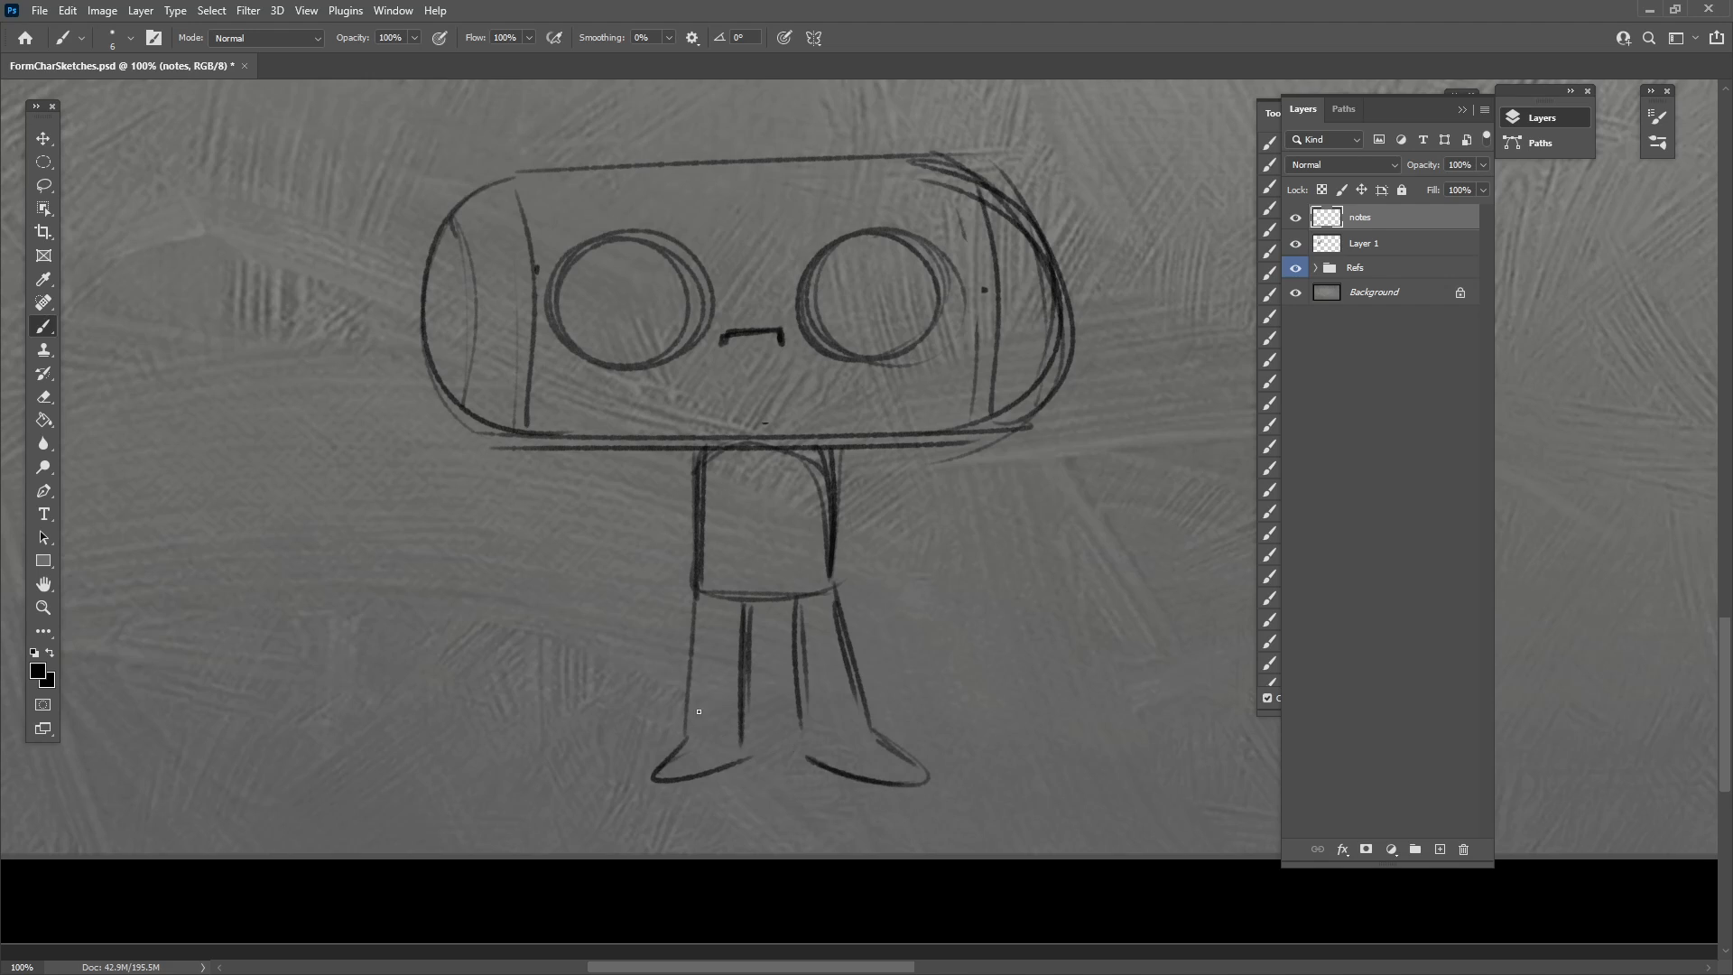
Fill both robot legs with evenly stacked horizontal bands to suggest ribbed tubing.
mouse_move(683, 732)
mouse_down()
mouse_move(756, 734)
mouse_move(742, 640)
mouse_up()
drag(696, 630, 742, 611)
drag(698, 605, 839, 625)
drag(798, 641, 842, 637)
drag(798, 656, 855, 662)
mouse_move(802, 683)
mouse_down()
mouse_move(858, 676)
mouse_move(862, 692)
mouse_up()
mouse_move(804, 718)
mouse_down()
mouse_move(863, 711)
mouse_move(868, 726)
mouse_up()
Draw a tall thin antenna with a round ball at its tip above the robot's head.
mouse_move(809, 750)
mouse_down()
mouse_move(858, 743)
mouse_move(809, 966)
mouse_up()
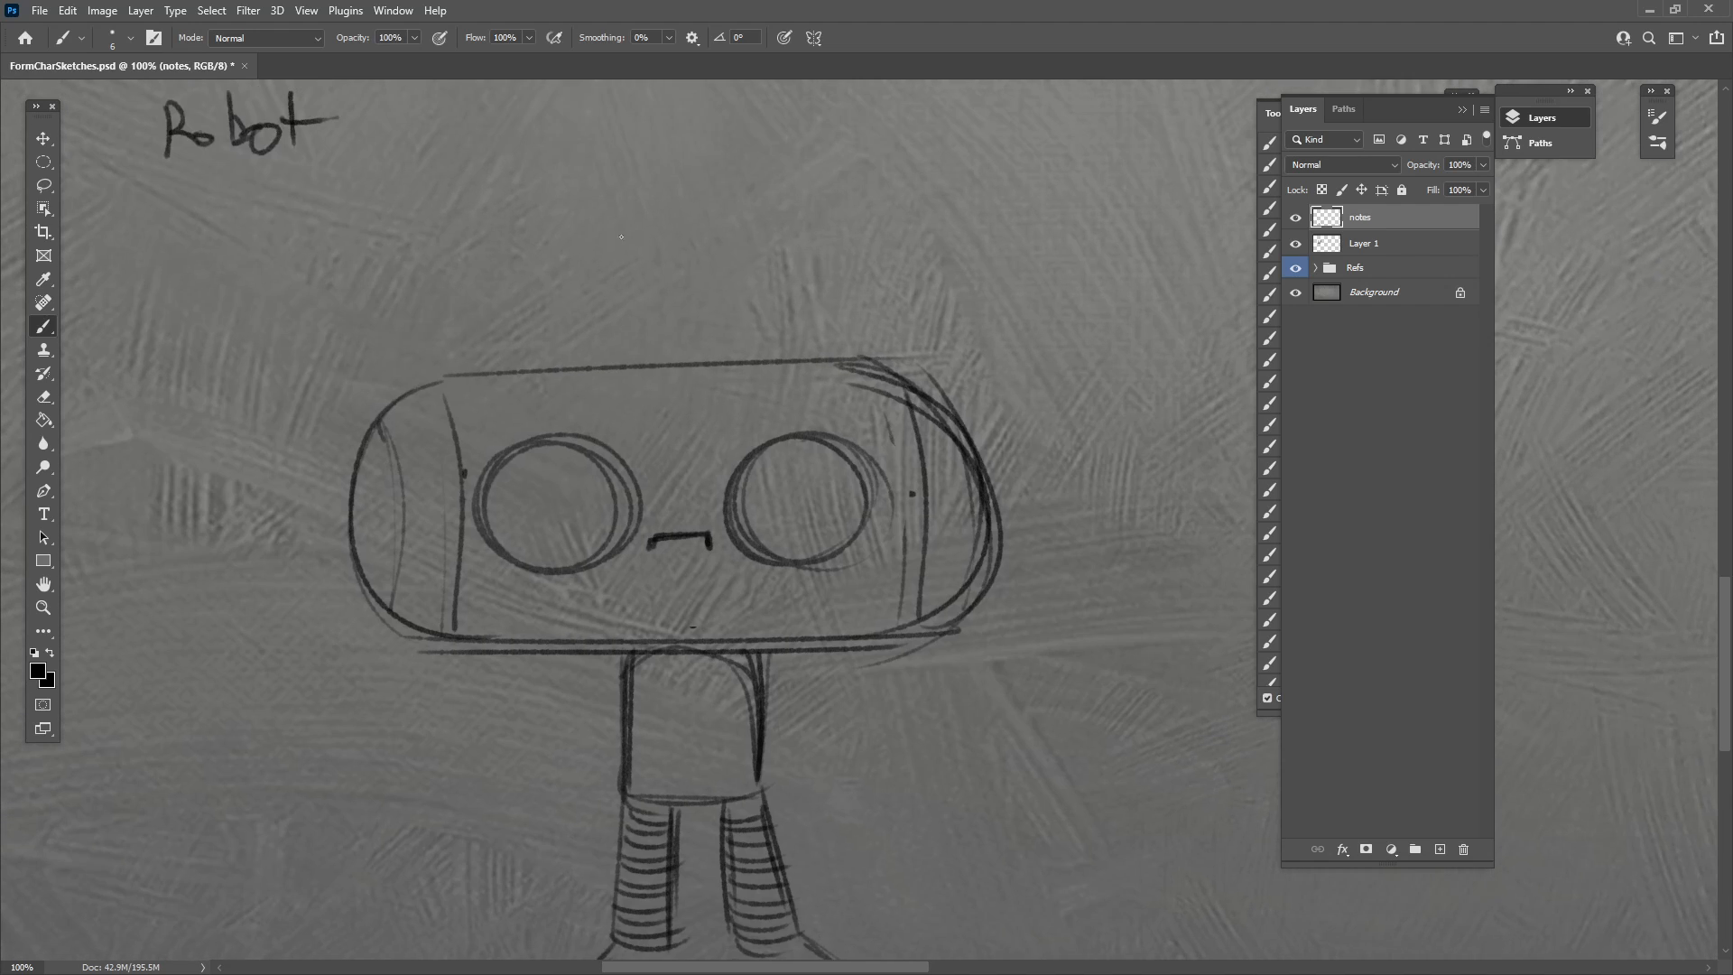
mouse_move(621, 177)
mouse_down()
mouse_move(617, 377)
mouse_move(632, 363)
mouse_up()
drag(631, 115, 634, 116)
Sketch two curved arms that widen toward rounded ends, hanging from either side of the robot's torso.
drag(919, 837, 929, 791)
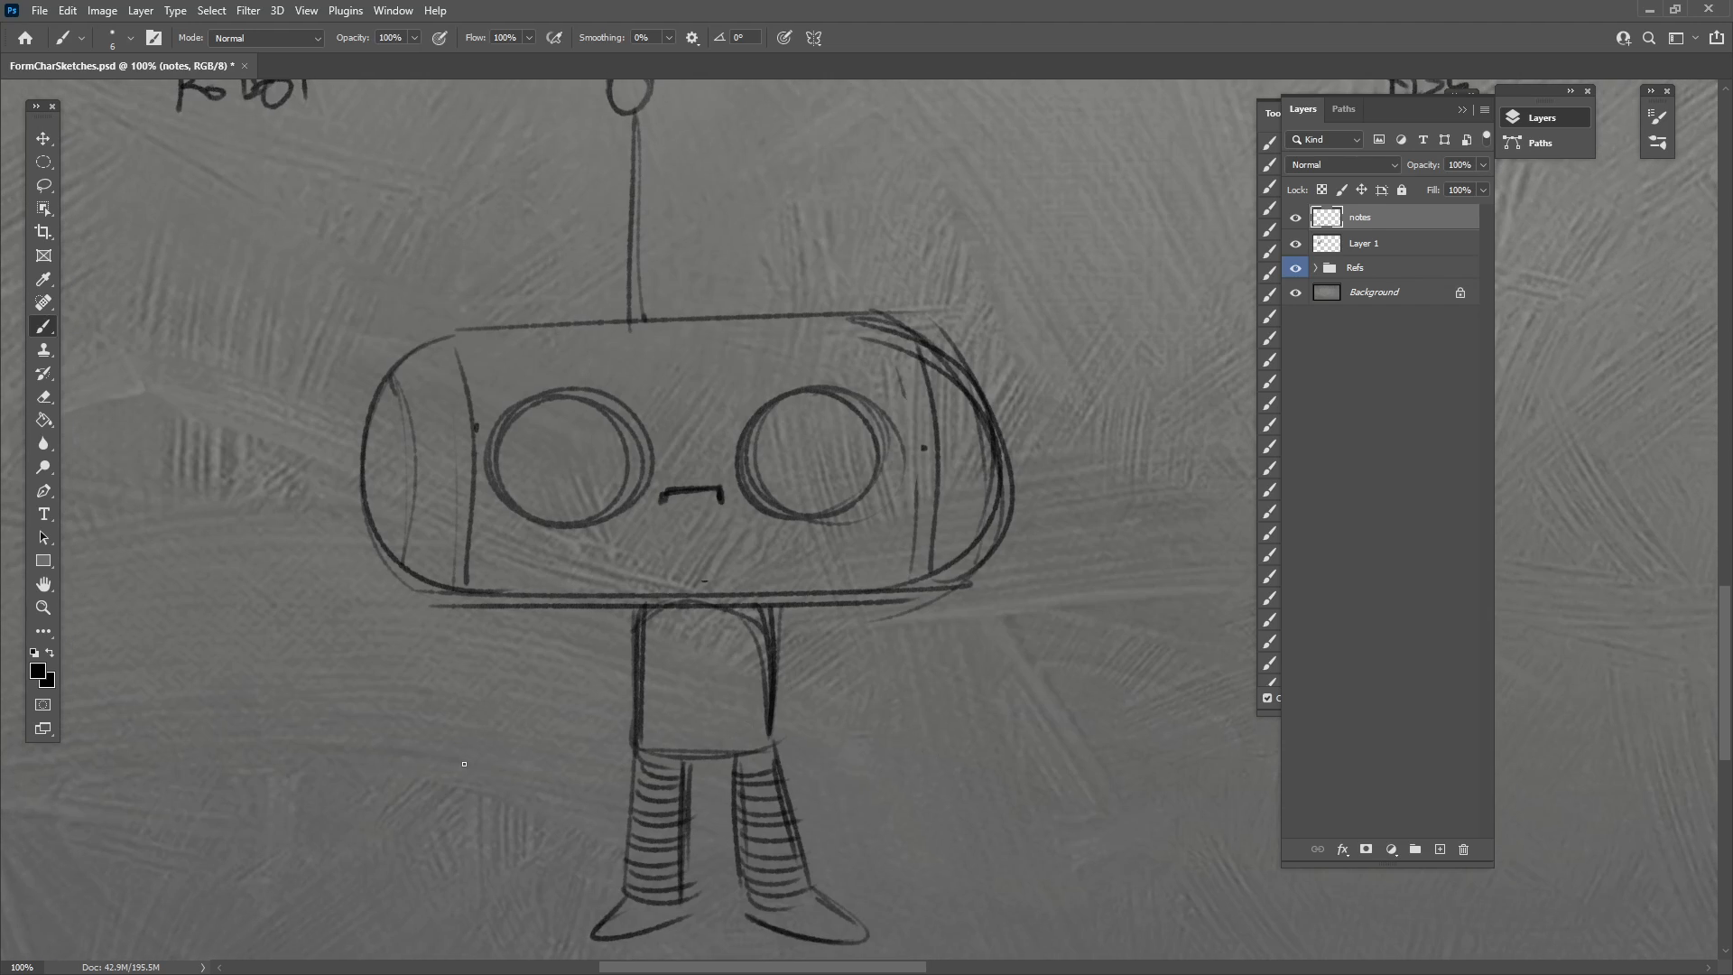
drag(439, 712, 641, 607)
mouse_move(436, 726)
mouse_down()
mouse_move(507, 722)
mouse_move(582, 630)
mouse_move(650, 618)
mouse_up()
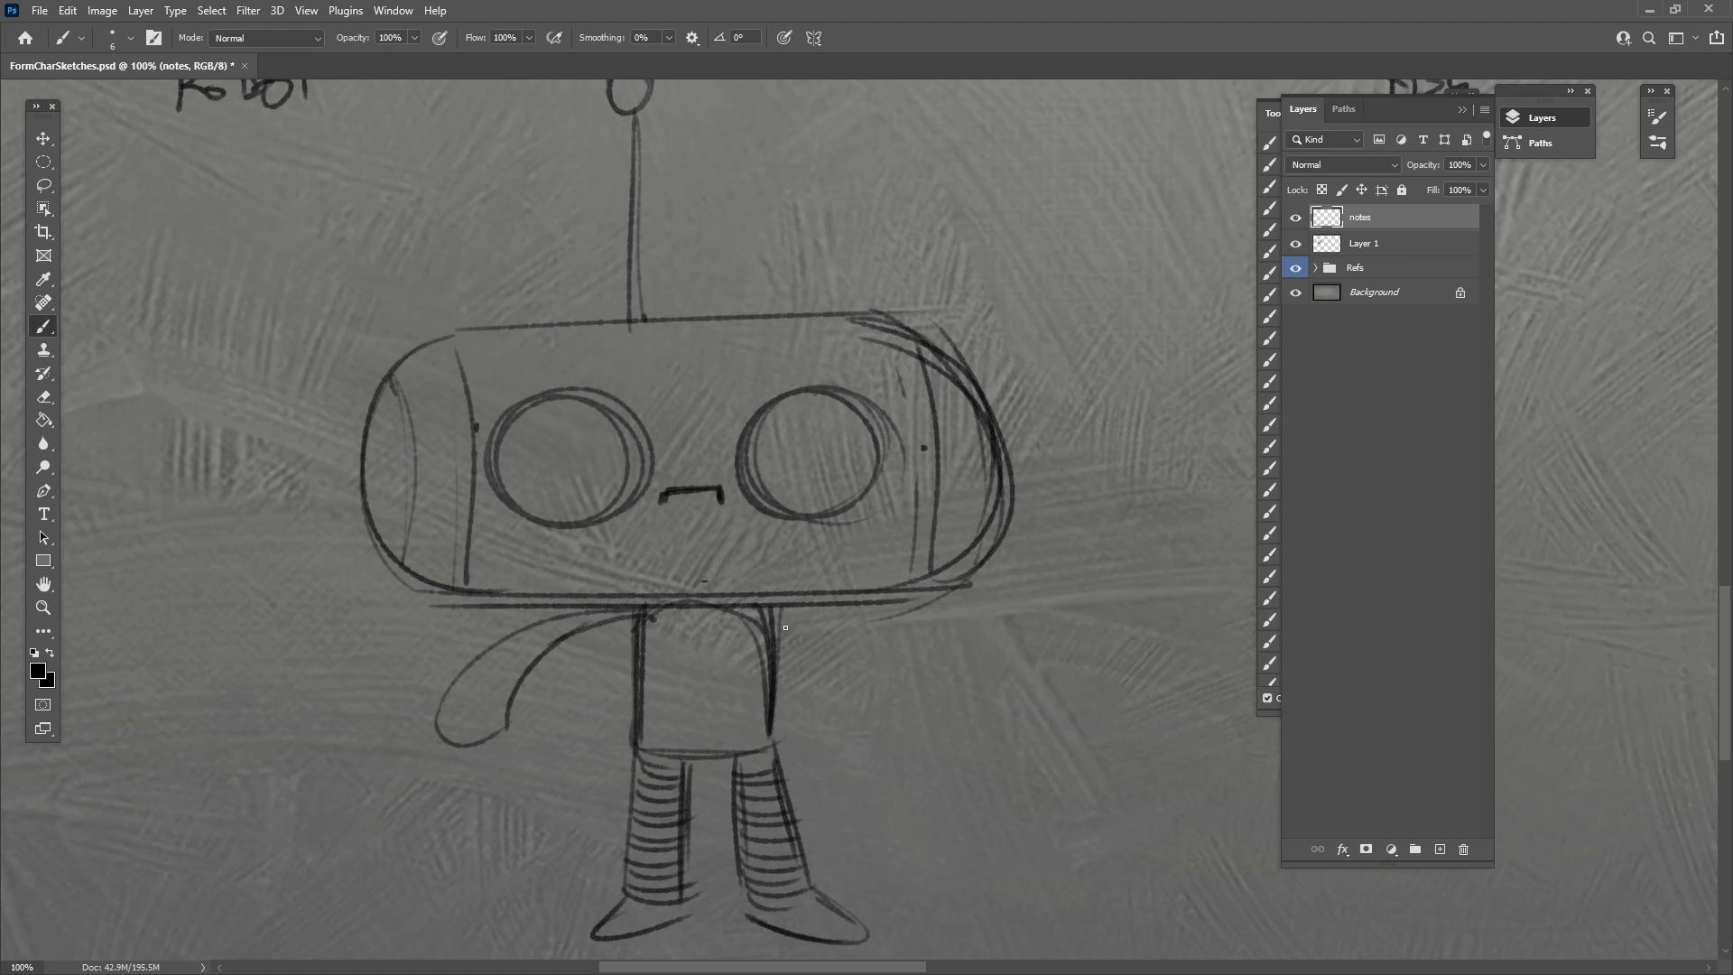
mouse_move(775, 608)
mouse_down()
mouse_move(902, 656)
mouse_move(948, 721)
mouse_move(883, 707)
mouse_move(949, 721)
mouse_up()
drag(882, 708, 947, 705)
drag(890, 652, 887, 728)
drag(842, 626, 942, 719)
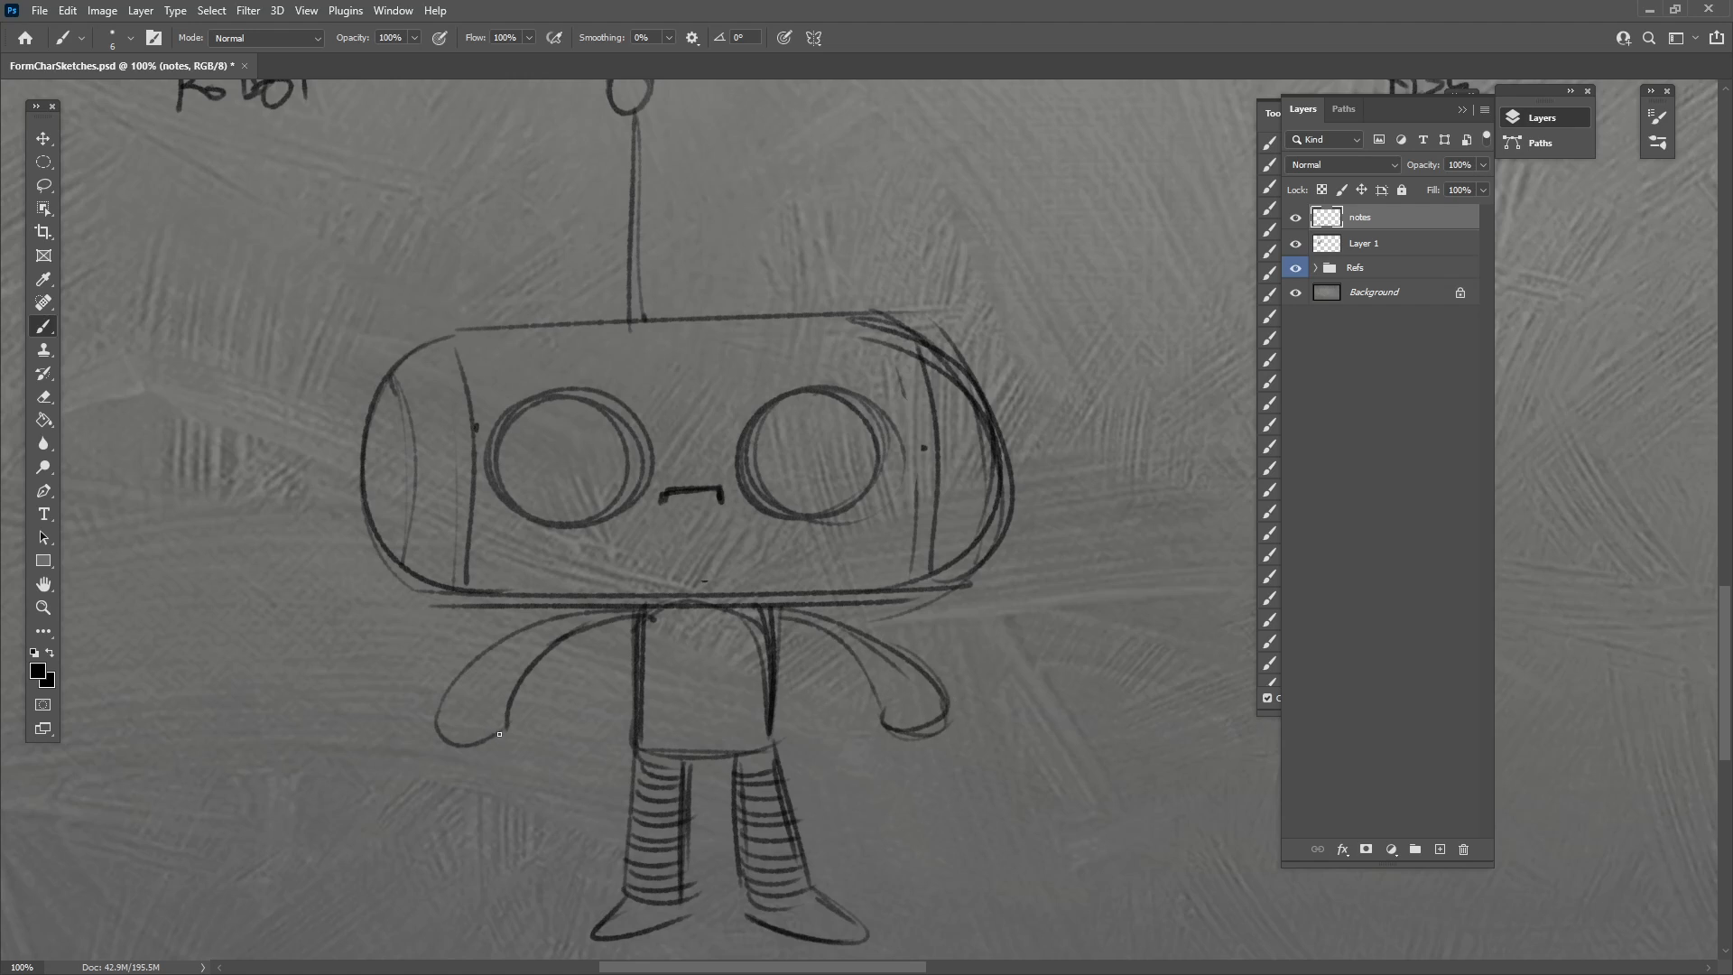
drag(505, 722, 634, 615)
Draw angular two-pronged claw hands at the ends of both robot arms.
mouse_move(394, 775)
mouse_down()
mouse_move(420, 764)
mouse_move(473, 794)
mouse_move(493, 760)
mouse_up()
drag(492, 735, 536, 750)
drag(475, 799, 541, 753)
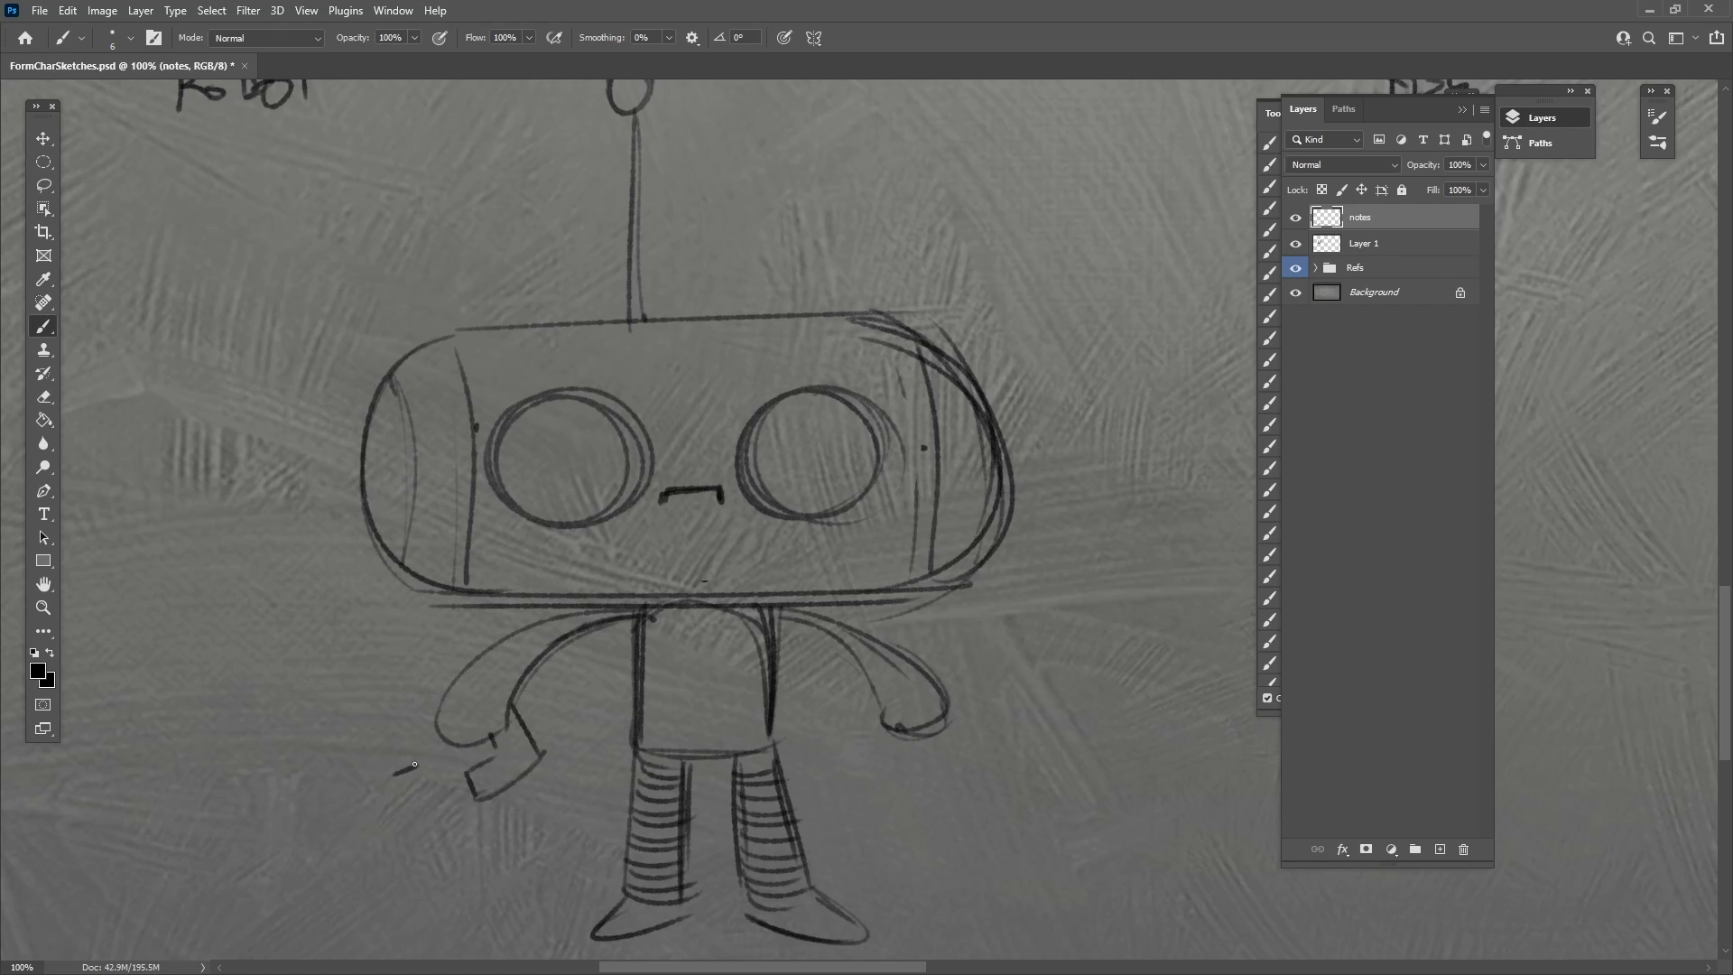
mouse_move(418, 762)
mouse_down()
mouse_move(415, 727)
mouse_move(446, 714)
mouse_move(409, 693)
mouse_move(391, 763)
mouse_up()
drag(404, 698, 387, 774)
mouse_move(881, 720)
mouse_down()
mouse_move(859, 802)
mouse_move(910, 818)
mouse_move(926, 792)
mouse_move(901, 749)
mouse_move(912, 730)
mouse_move(982, 738)
mouse_move(991, 696)
mouse_move(1008, 722)
mouse_move(996, 776)
mouse_up()
drag(966, 731, 981, 767)
mouse_move(996, 774)
mouse_down()
mouse_move(1012, 712)
mouse_move(1014, 785)
mouse_up()
Select the robot's head and antenna with the Lasso tool, shift them slightly right over the torso and deselect.
key(l)
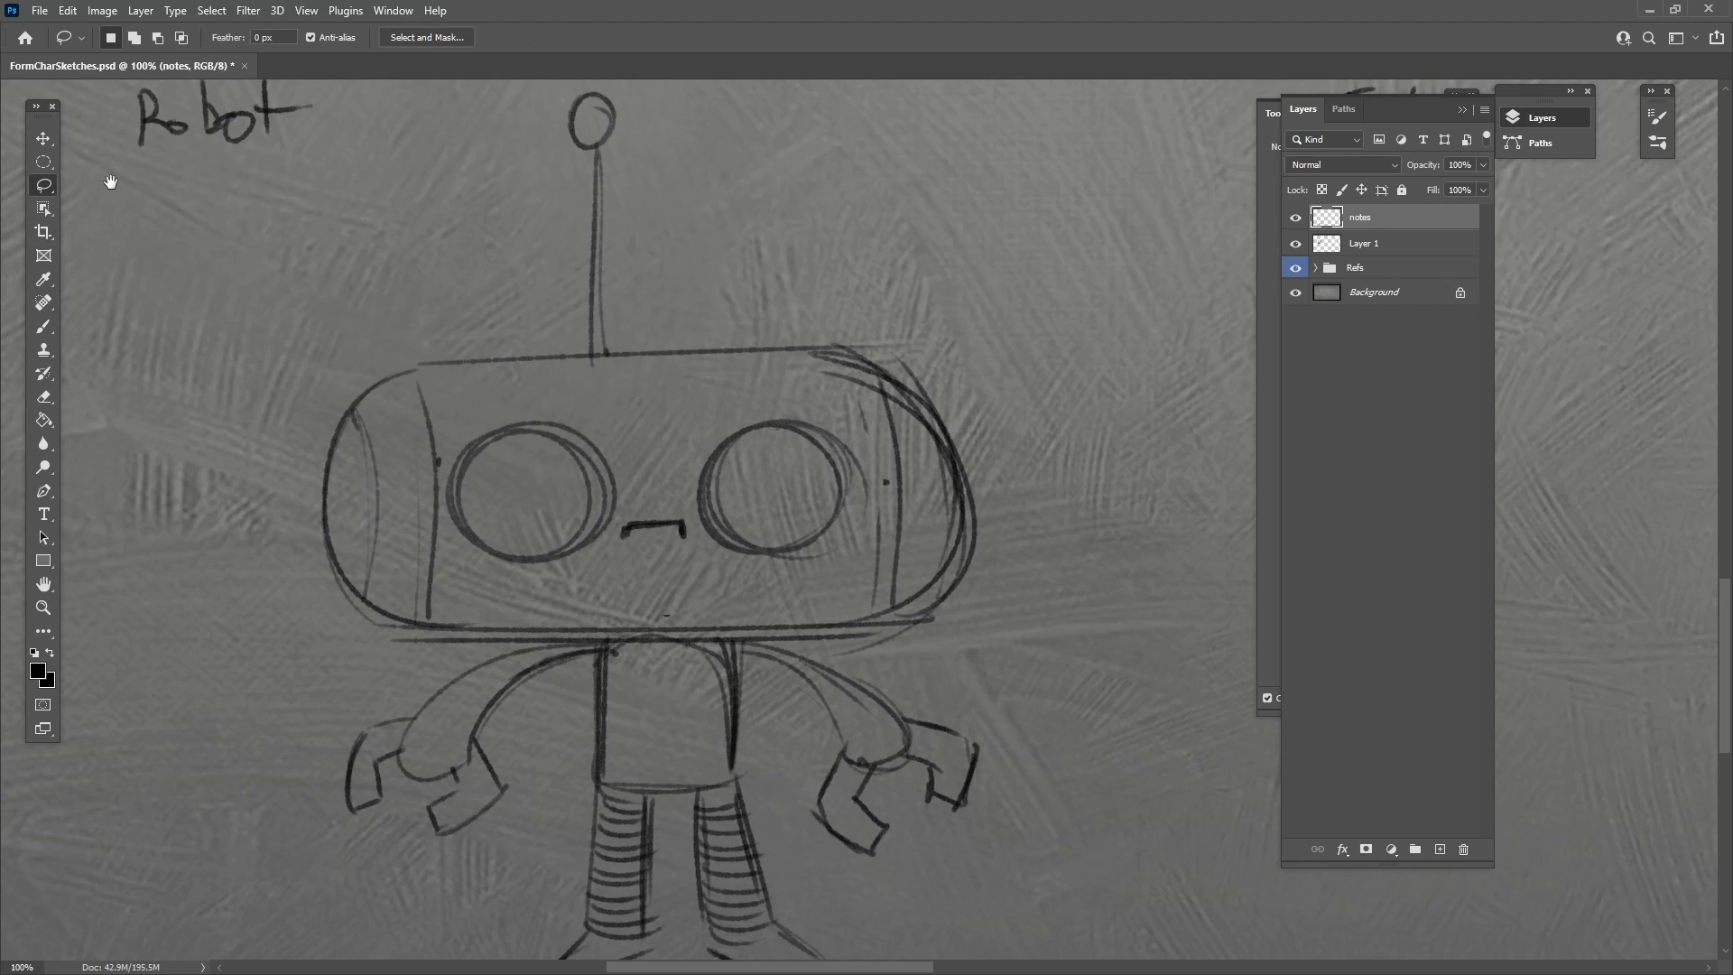
mouse_move(614, 80)
mouse_down()
mouse_move(425, 133)
mouse_move(361, 653)
mouse_move(705, 649)
mouse_move(1103, 424)
mouse_move(623, 81)
mouse_up()
click(44, 138)
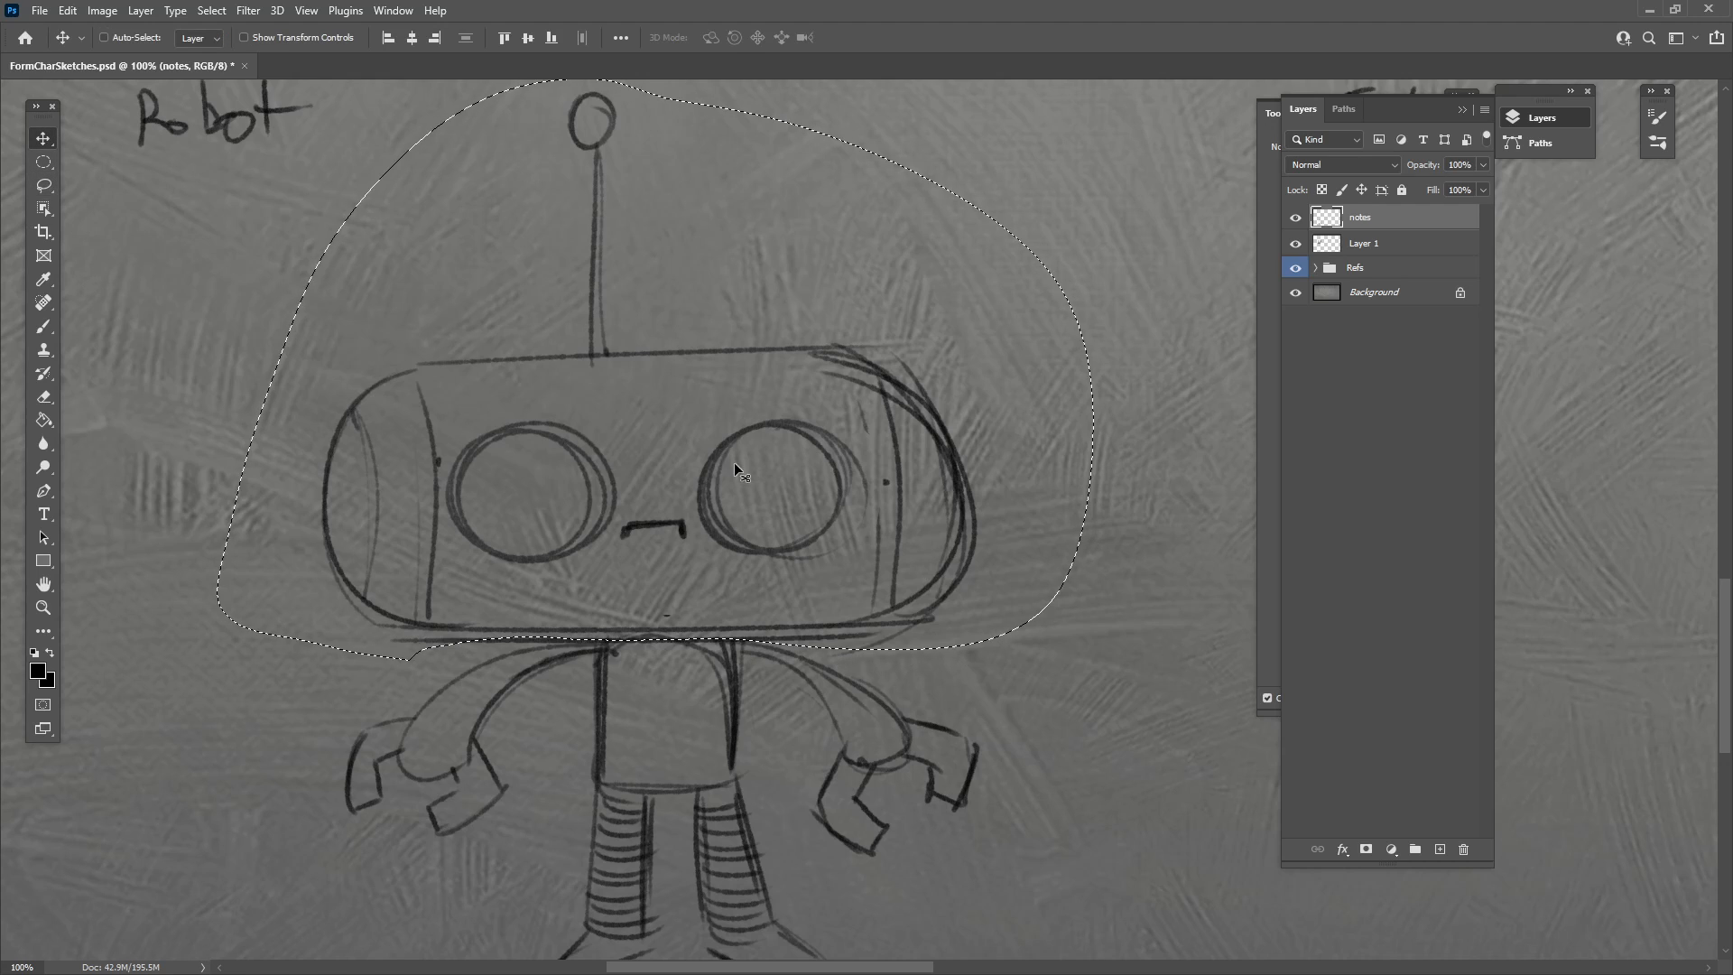
drag(684, 523, 751, 531)
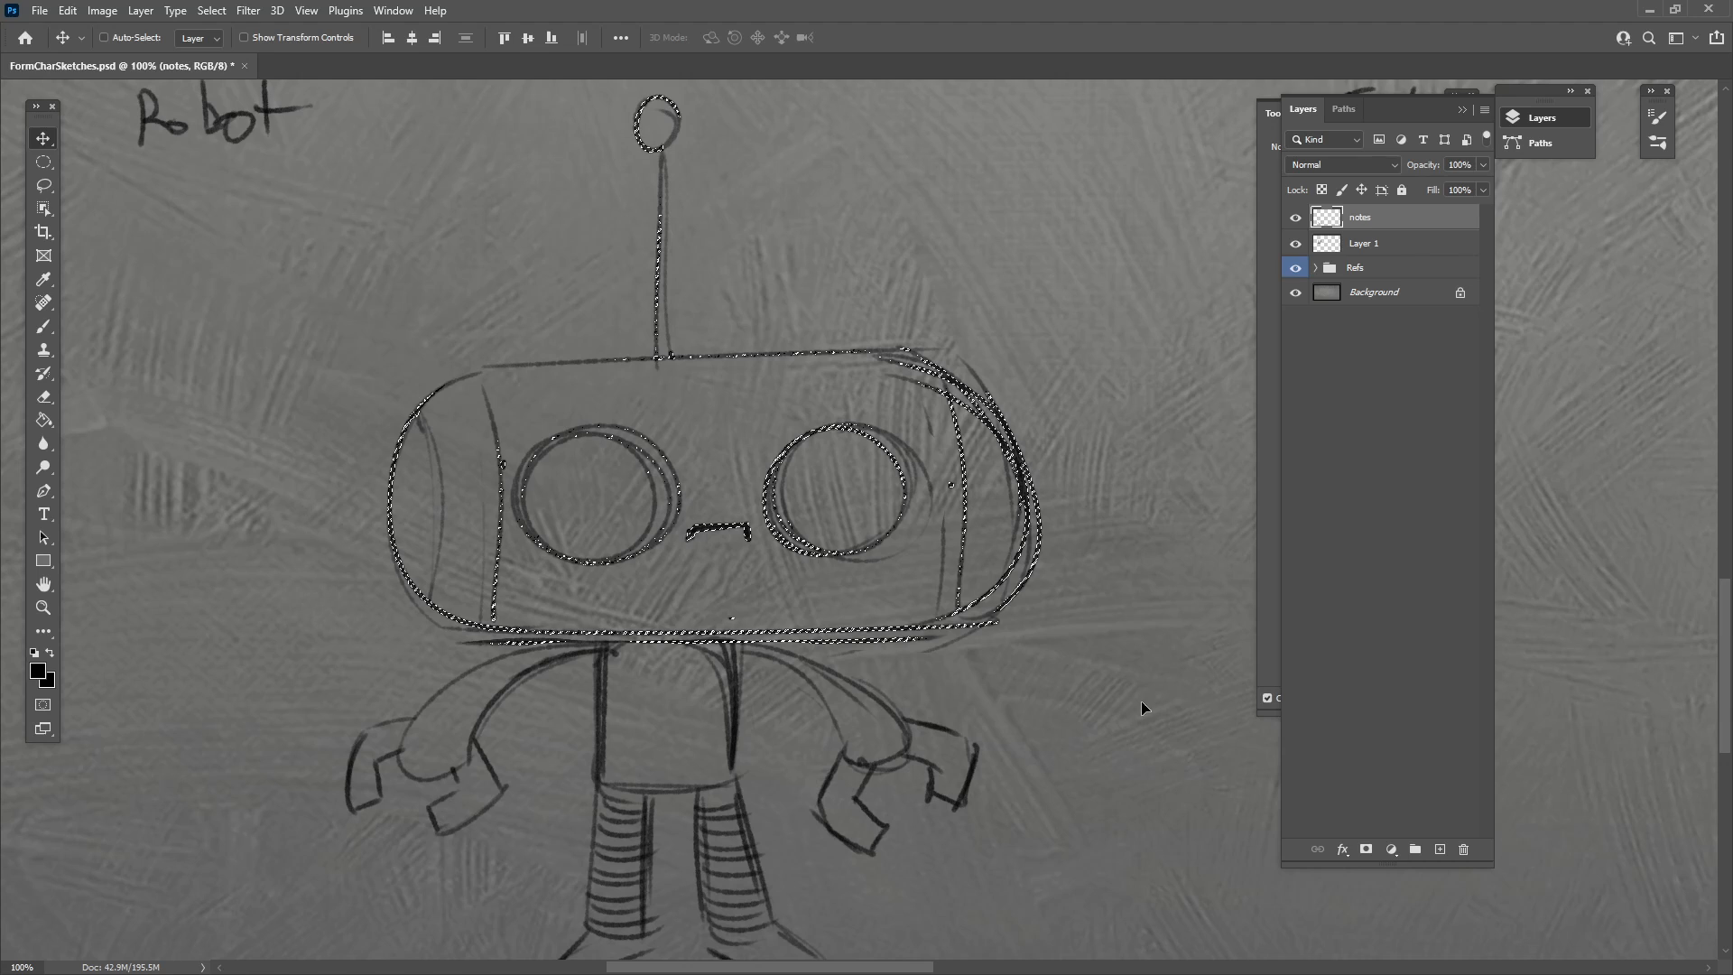
key(ctrl+d)
Draw a heart inside a circle on the robot's chest and a belt line along the torso's lower edge.
drag(1015, 772, 882, 731)
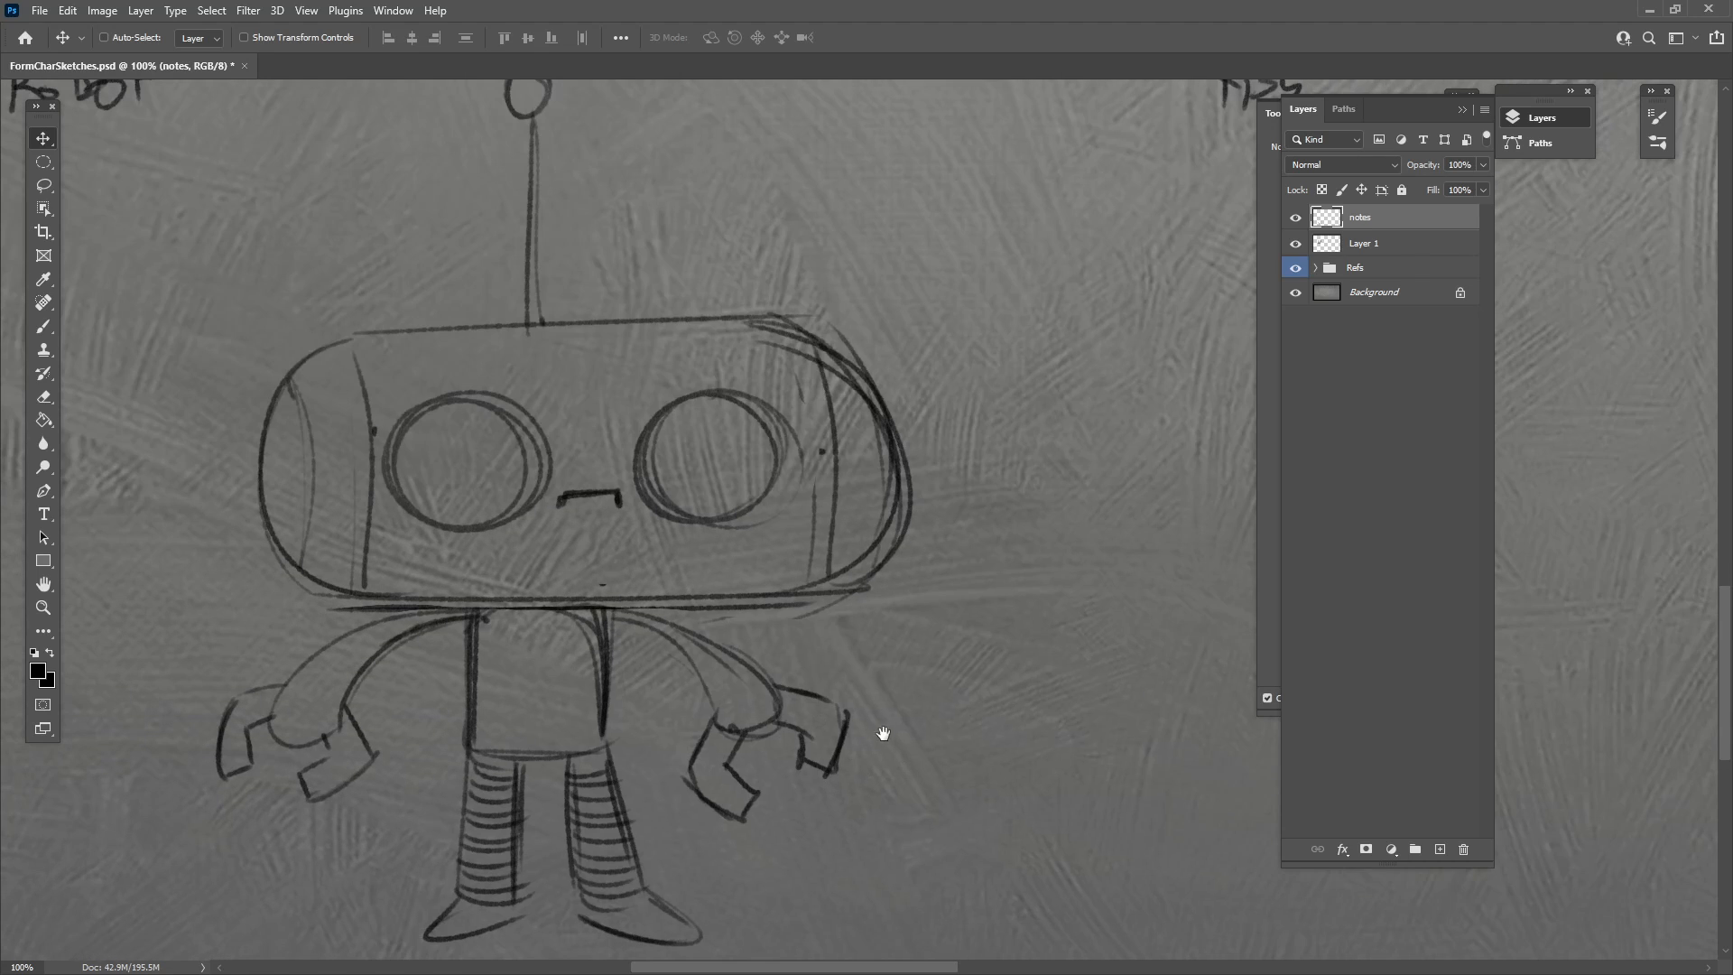
key(b)
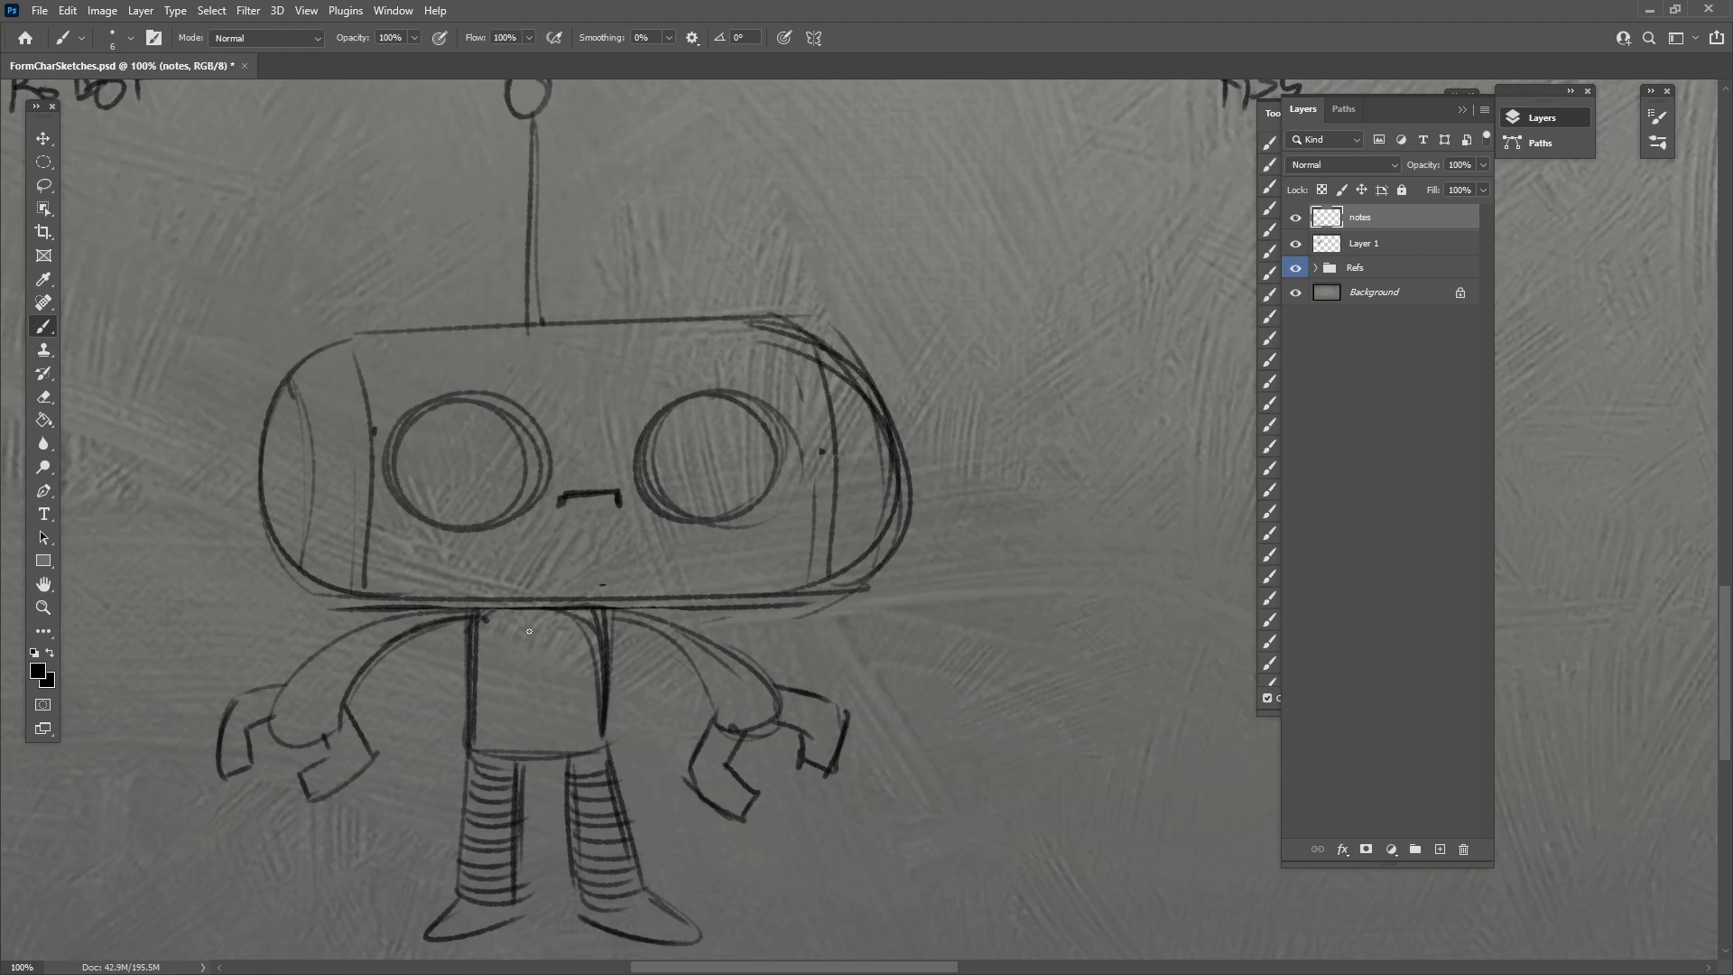
mouse_move(530, 628)
mouse_down()
mouse_move(564, 668)
mouse_move(498, 677)
mouse_move(526, 689)
mouse_move(550, 643)
mouse_move(527, 690)
mouse_up()
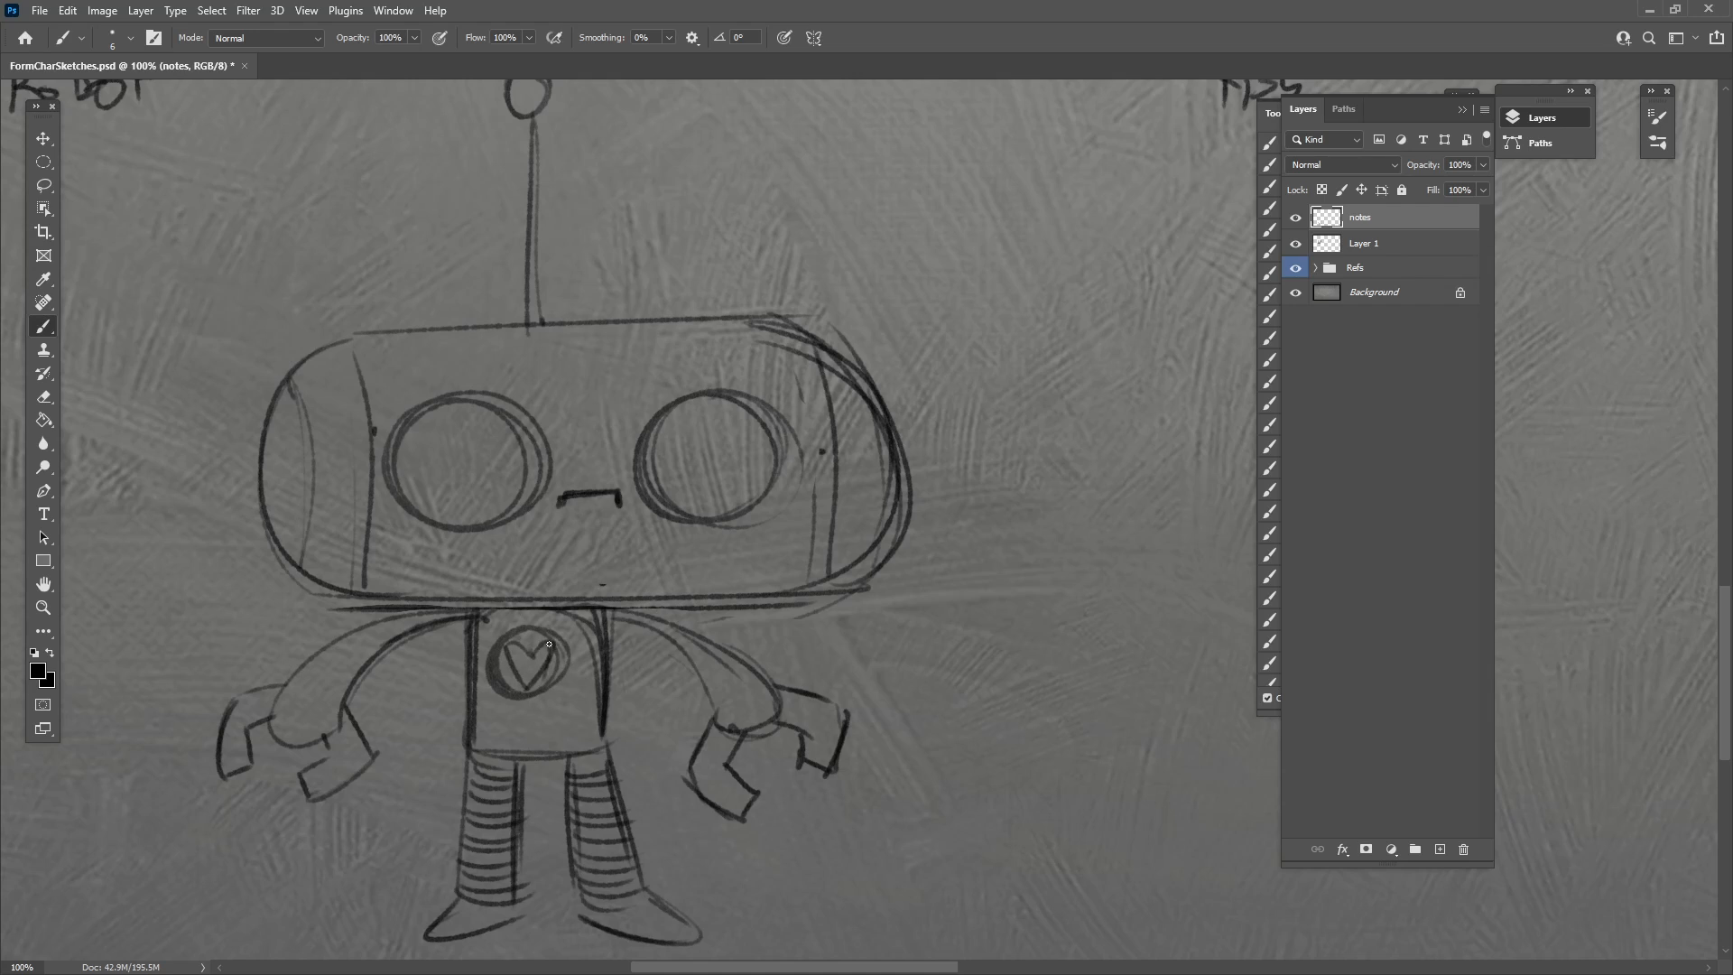
drag(858, 747, 827, 801)
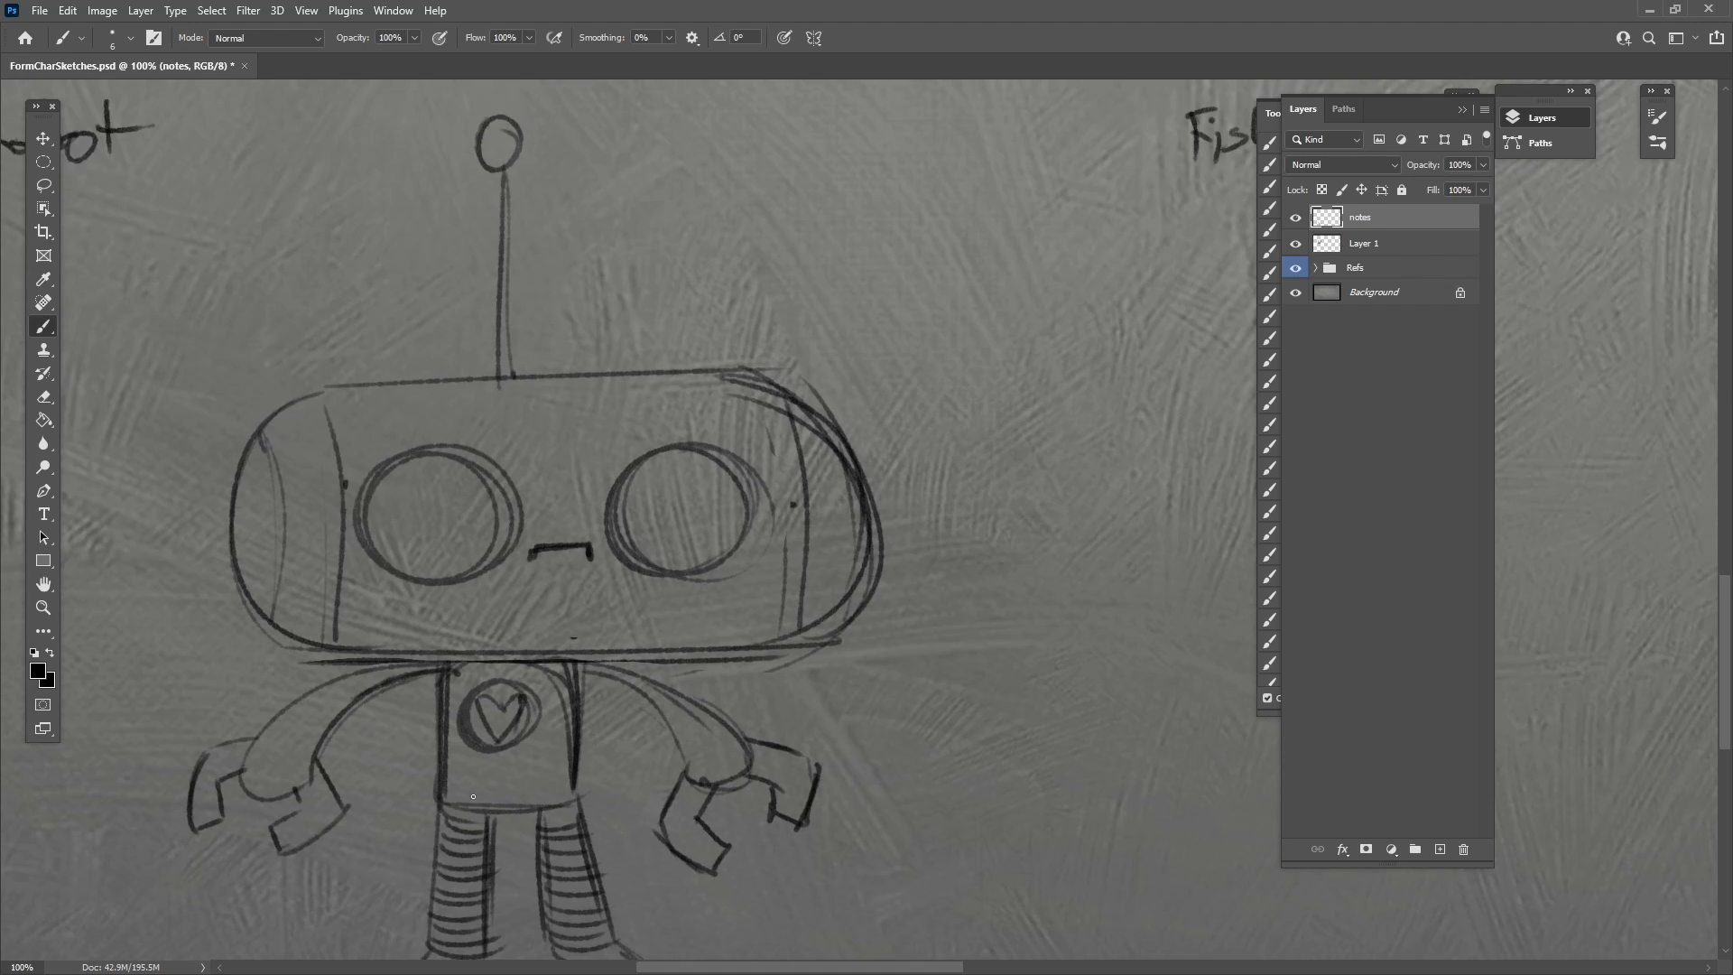
drag(448, 801, 581, 800)
mouse_move(450, 786)
mouse_down()
mouse_move(572, 783)
mouse_move(522, 793)
mouse_up()
Add curved bands across both robot arms to match the ribbed legs.
mouse_move(258, 722)
mouse_down()
mouse_move(329, 744)
mouse_move(348, 706)
mouse_up()
drag(340, 679, 377, 684)
drag(382, 669, 396, 679)
drag(632, 675, 668, 706)
drag(665, 693, 698, 728)
mouse_move(679, 713)
mouse_down()
mouse_move(712, 741)
mouse_move(695, 754)
mouse_up()
Draw stepped, pixel-like reflection shapes inside both of the robot's round eyes.
drag(973, 799, 1020, 785)
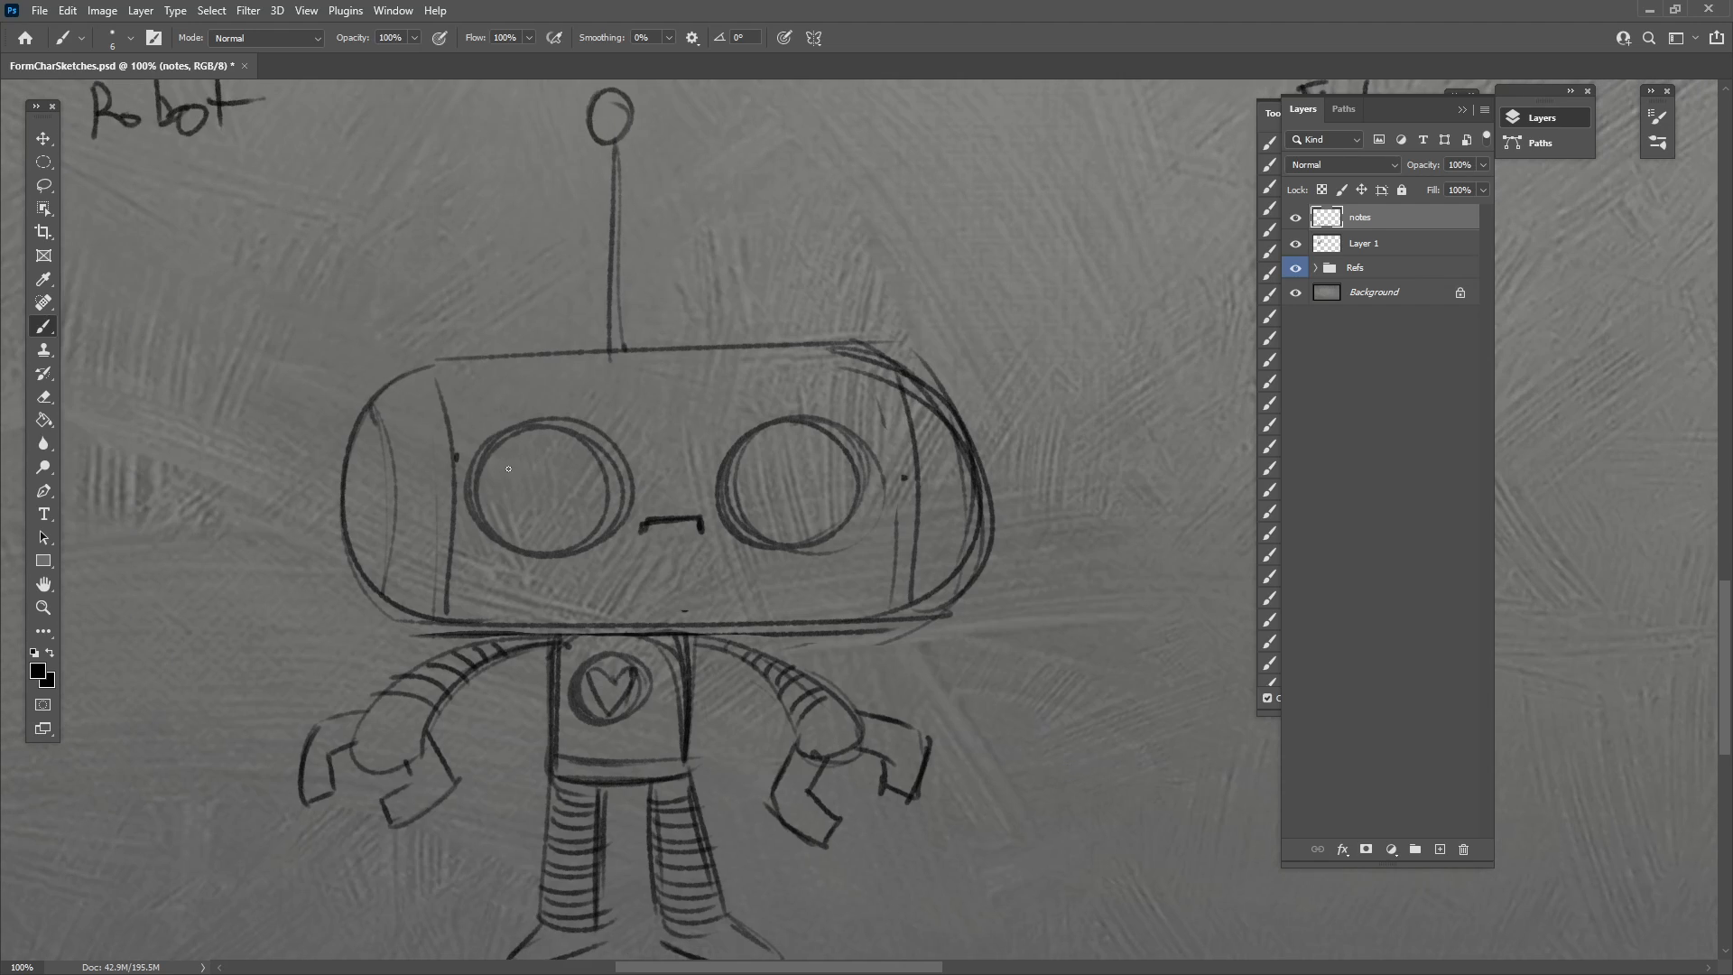
mouse_move(523, 514)
mouse_down()
mouse_move(524, 534)
mouse_move(539, 470)
mouse_move(583, 469)
mouse_move(583, 492)
mouse_up()
key(ctrl+z)
drag(568, 507, 556, 508)
mouse_move(597, 516)
mouse_down()
mouse_move(598, 539)
mouse_move(538, 552)
mouse_up()
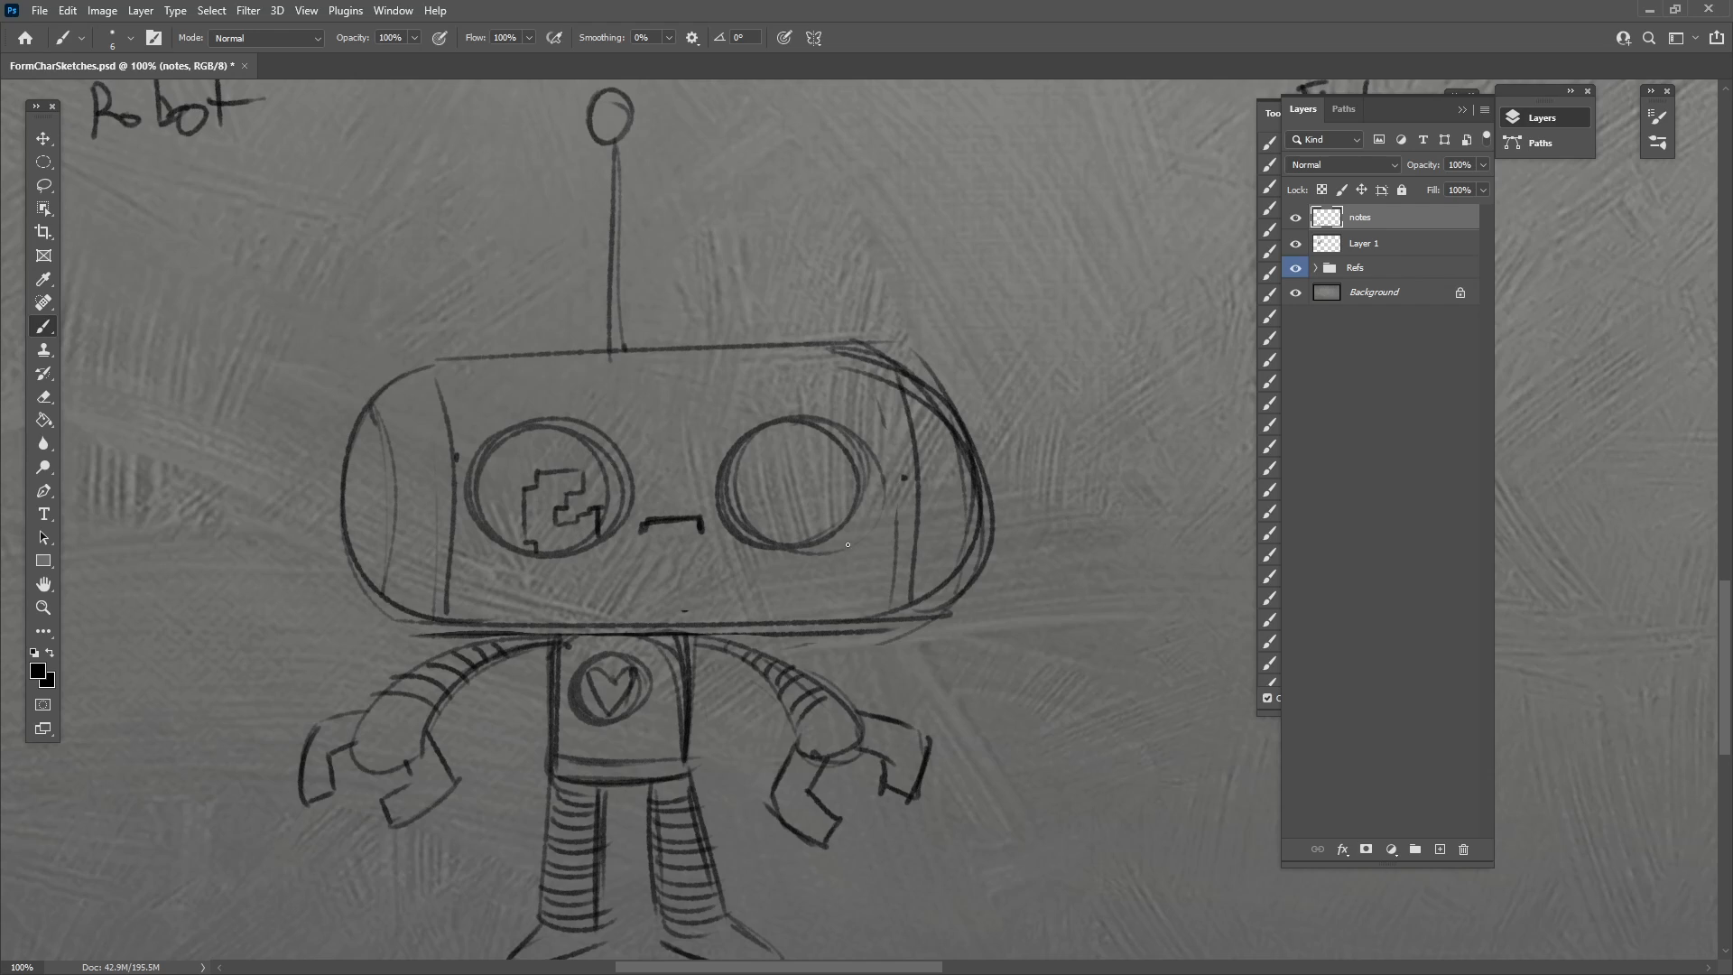
mouse_move(774, 528)
mouse_down()
mouse_move(777, 488)
mouse_move(841, 470)
mouse_up()
Make Layer 1 active and outline the robot's capsule head with a Lasso selection.
drag(885, 748, 936, 801)
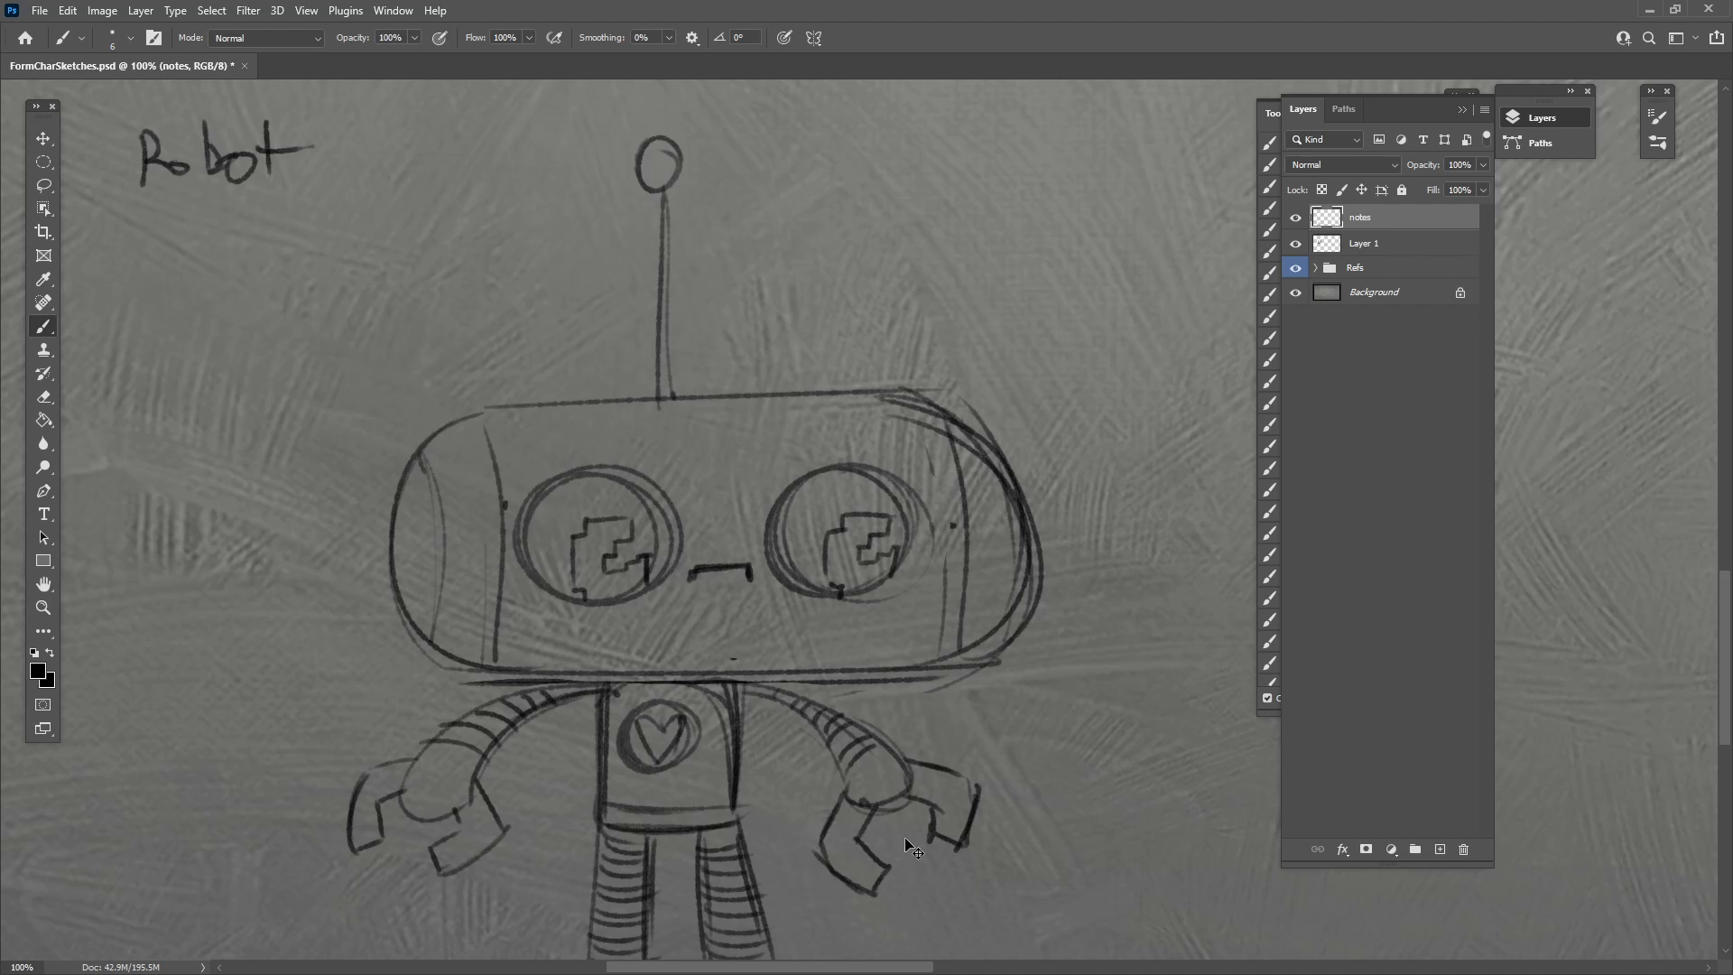
key(ctrl+minus)
key(ctrl+minus)
key(ctrl+minus)
drag(1045, 707, 712, 762)
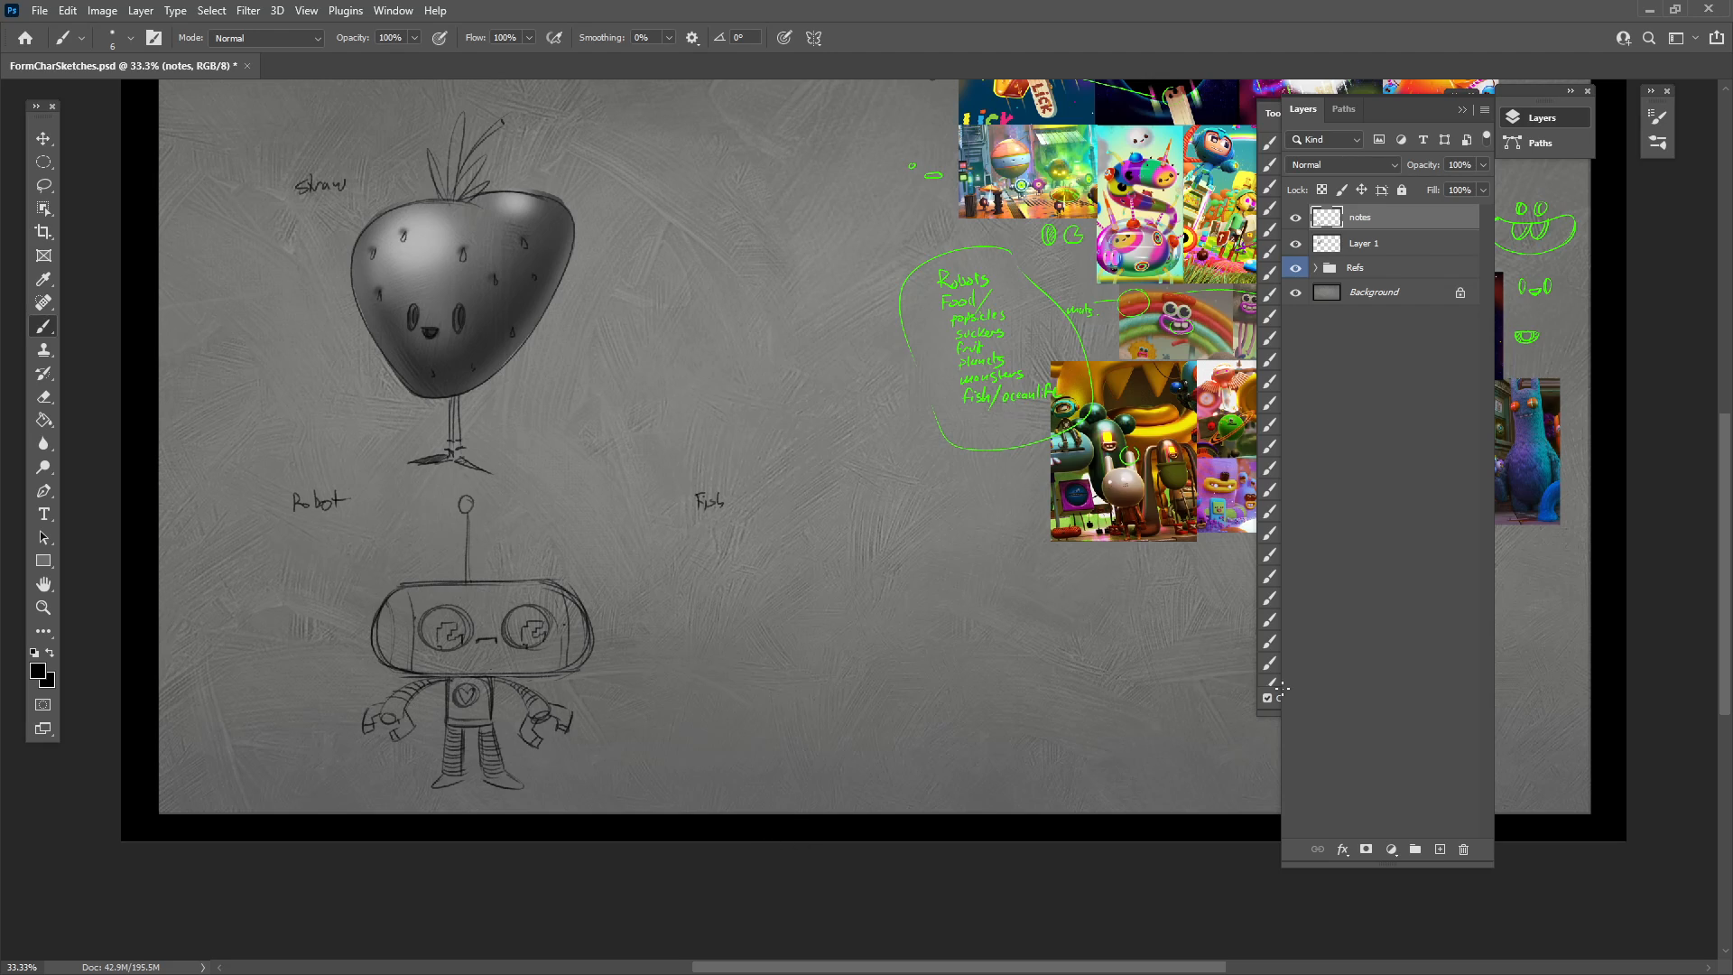
click(1383, 249)
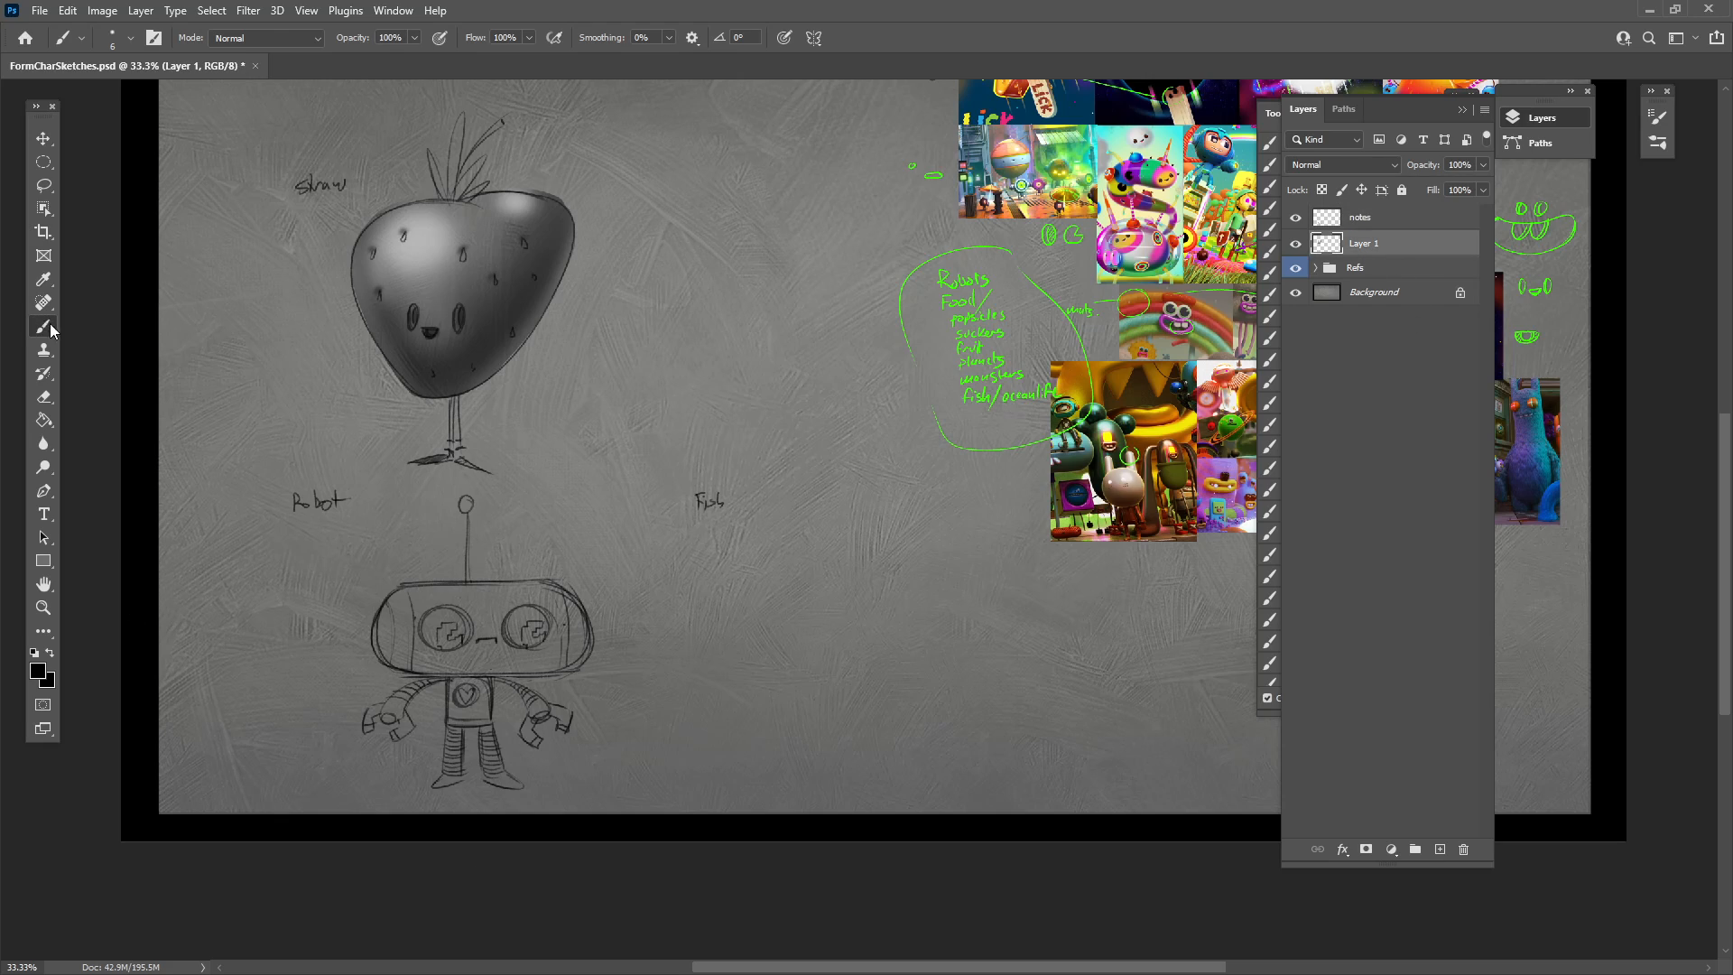
click(43, 185)
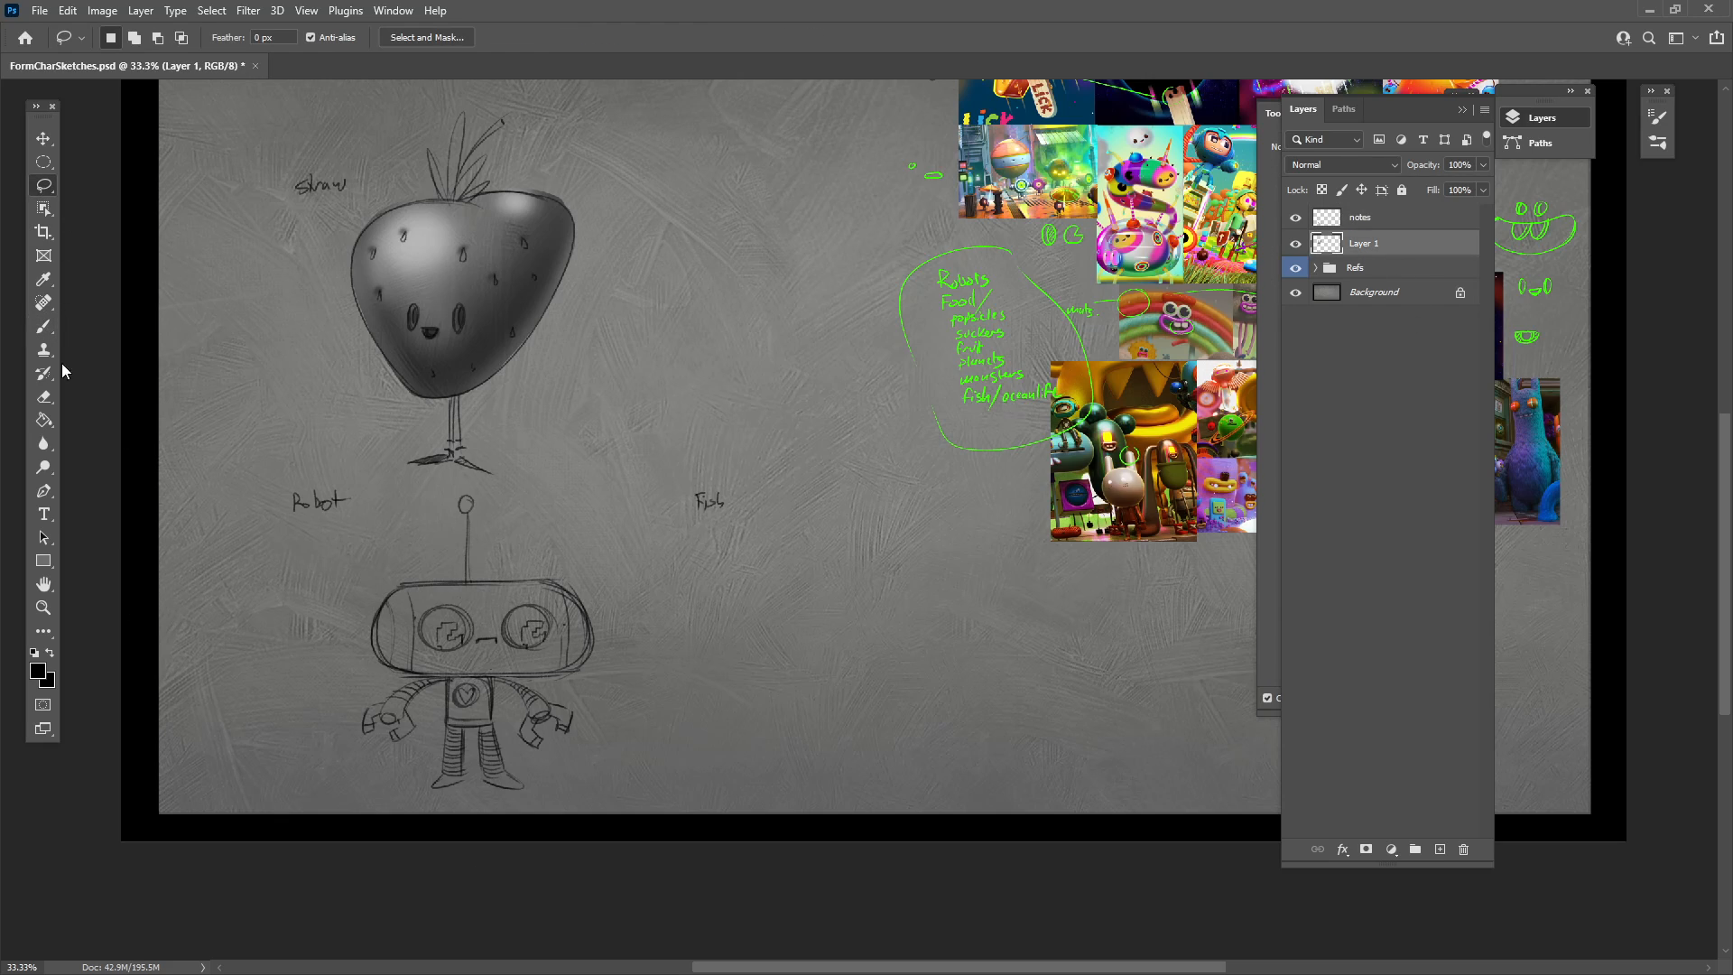
key(ctrl+plus)
key(ctrl+plus)
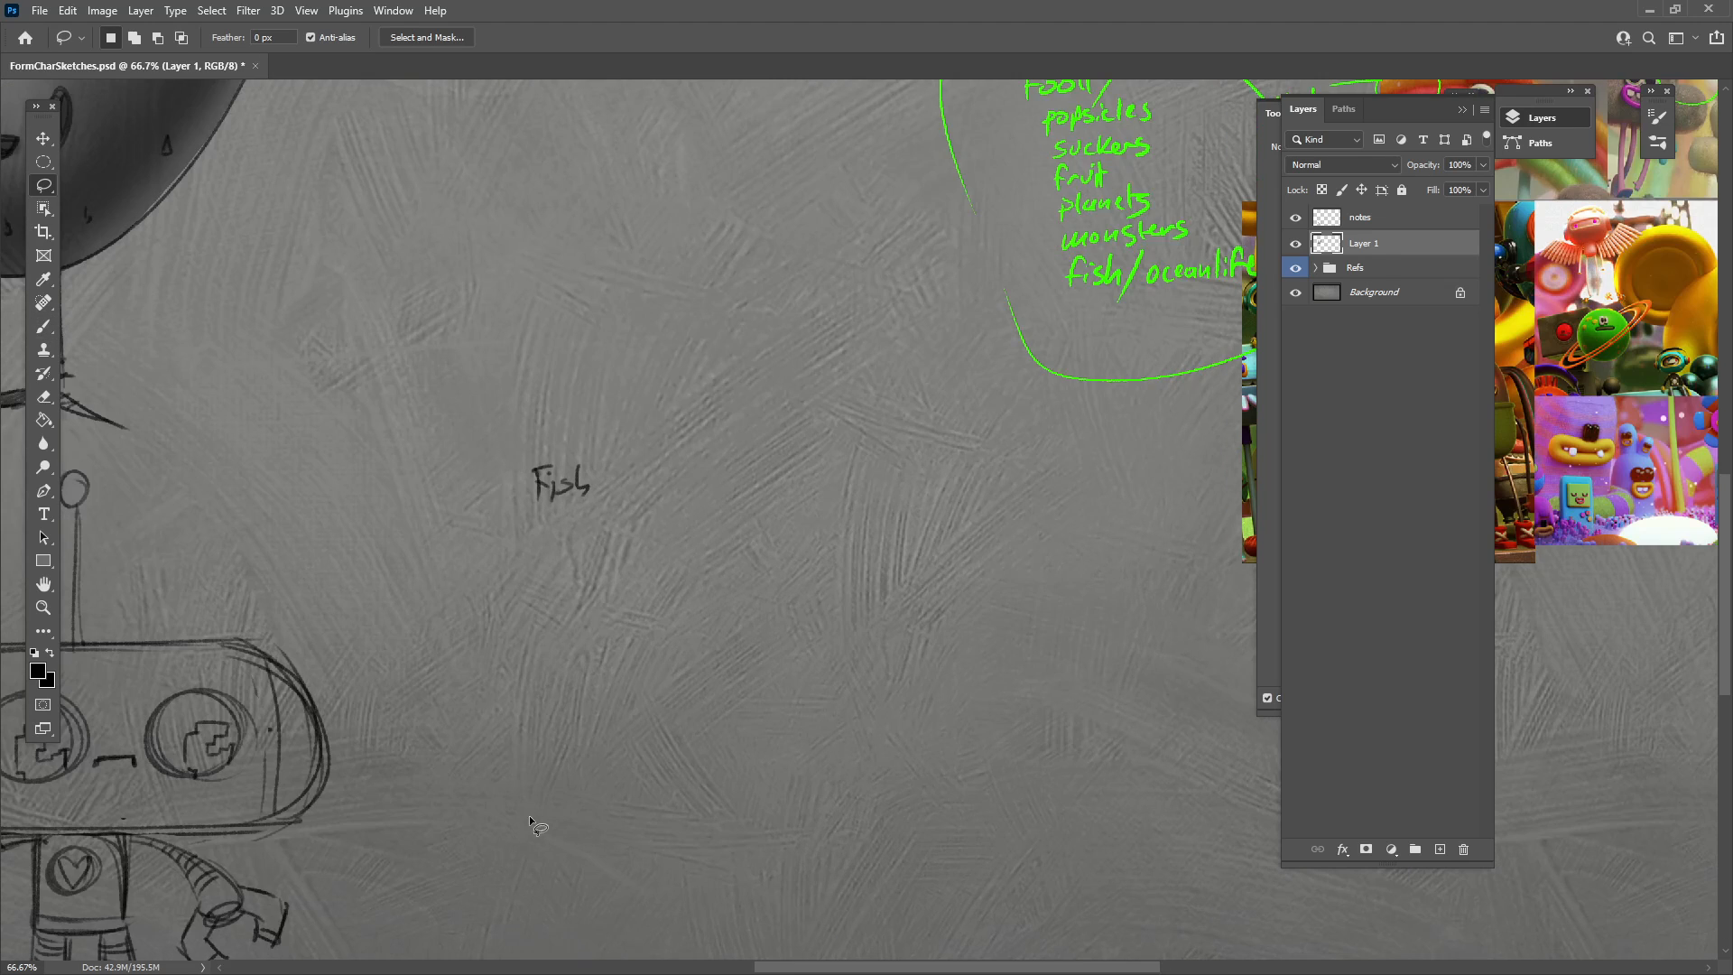
mouse_move(542, 803)
mouse_down()
mouse_move(1026, 641)
mouse_move(1033, 676)
mouse_up()
mouse_move(718, 523)
mouse_down()
mouse_move(676, 517)
mouse_move(384, 587)
mouse_move(514, 708)
mouse_move(749, 695)
mouse_up()
mouse_move(400, 559)
mouse_down()
mouse_move(497, 521)
mouse_move(721, 520)
mouse_move(775, 546)
mouse_move(811, 628)
mouse_up()
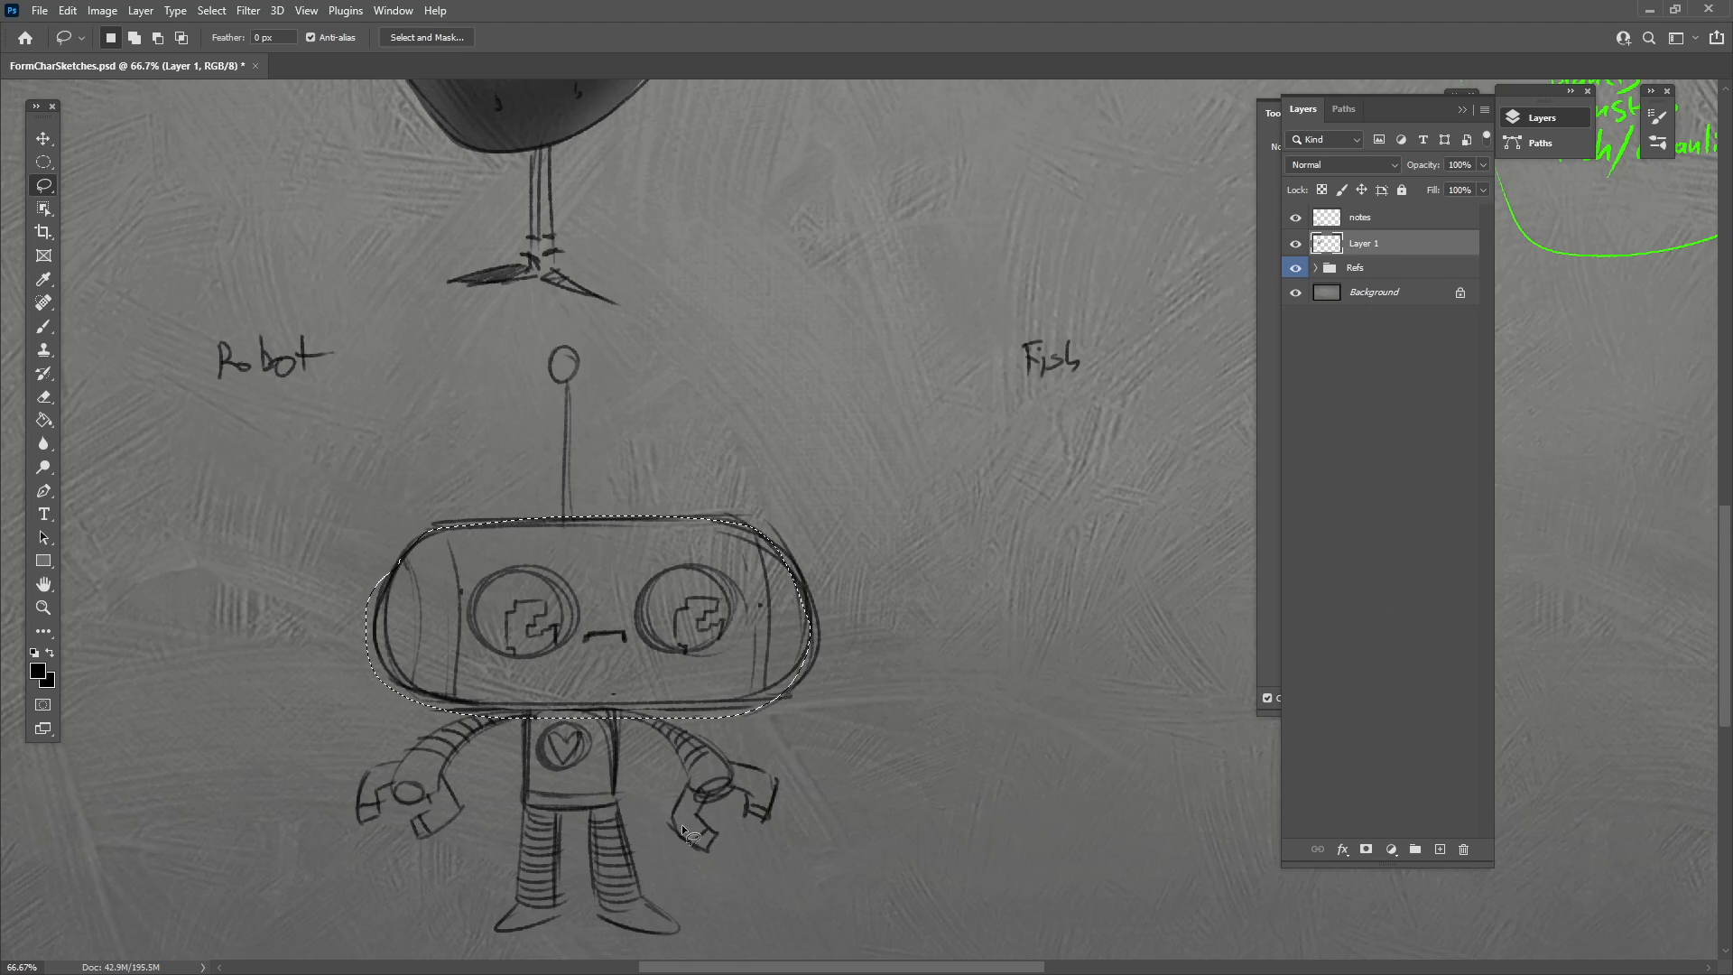
Load the Airbrush_Soft brush preset for shading and put the preset list away.
click(43, 326)
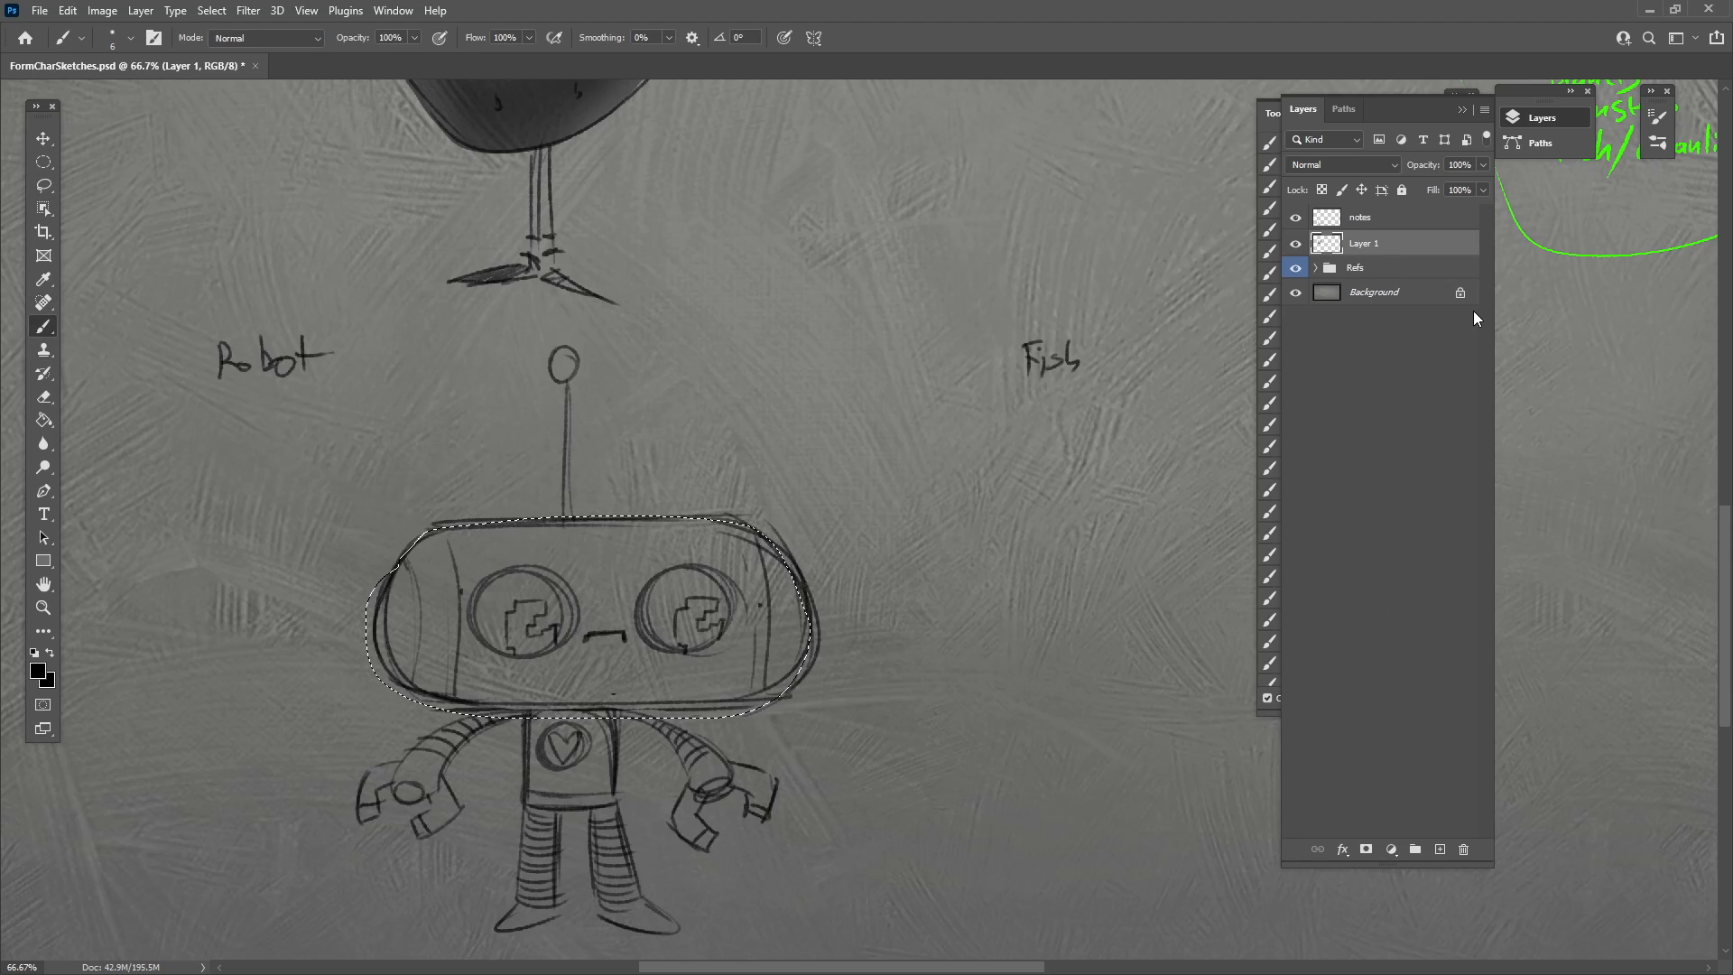
click(1266, 120)
click(1513, 129)
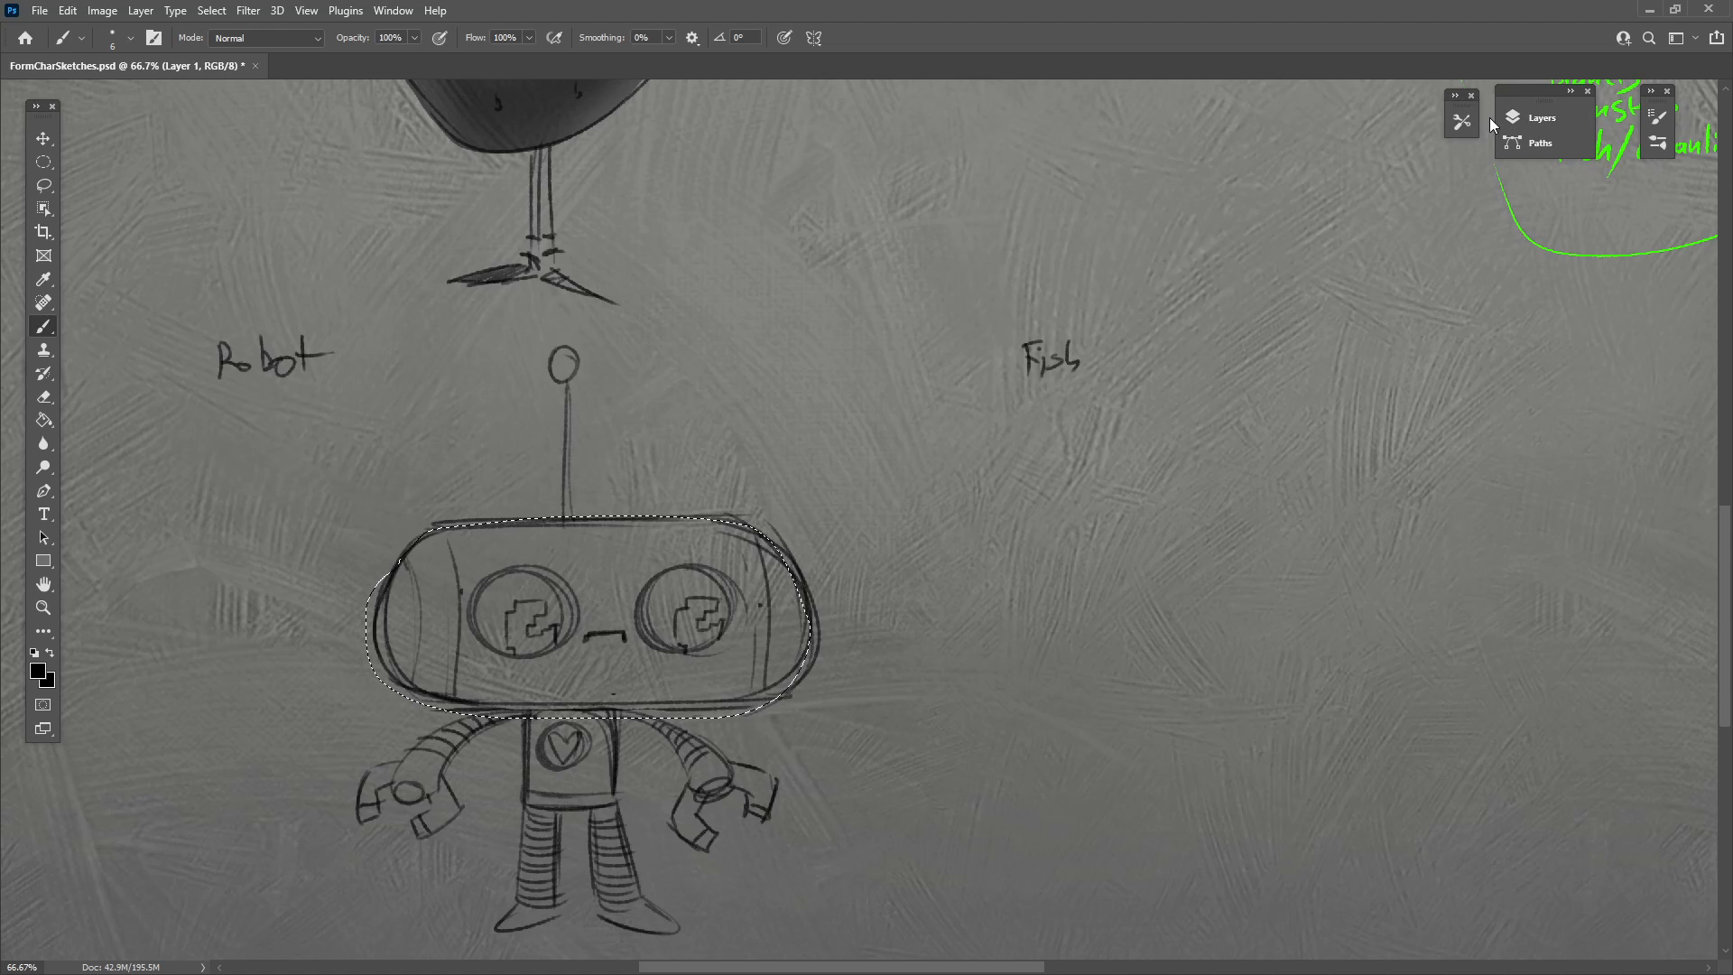
click(1462, 127)
click(1345, 511)
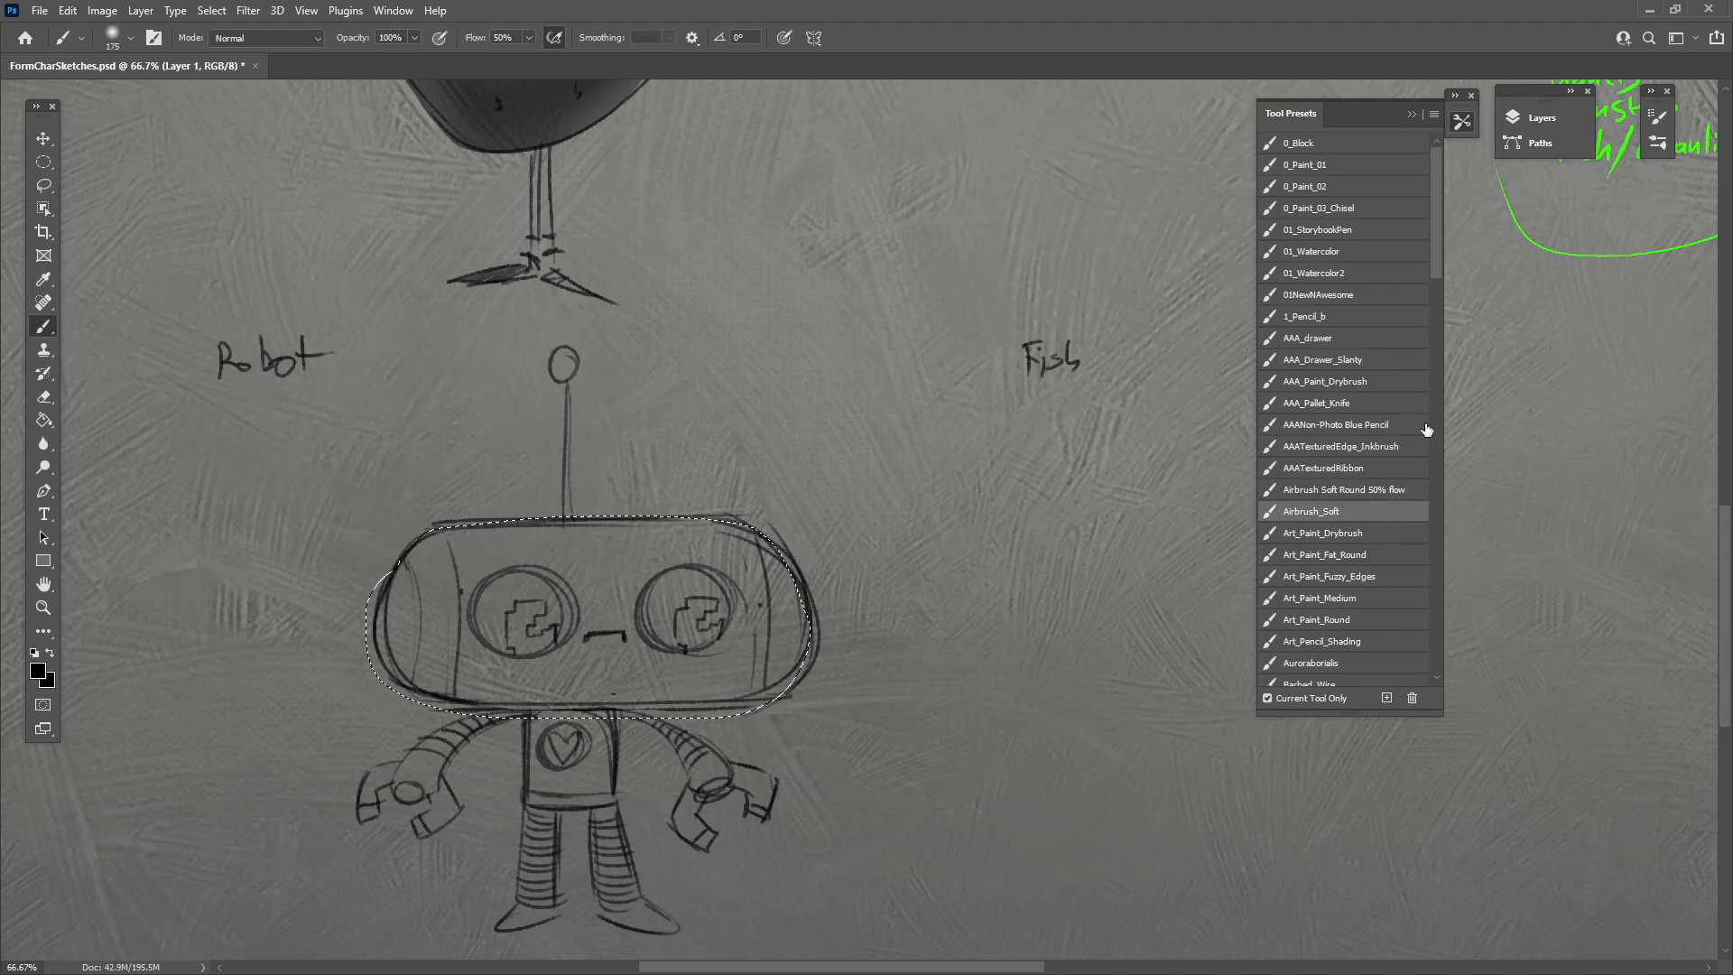
click(1412, 115)
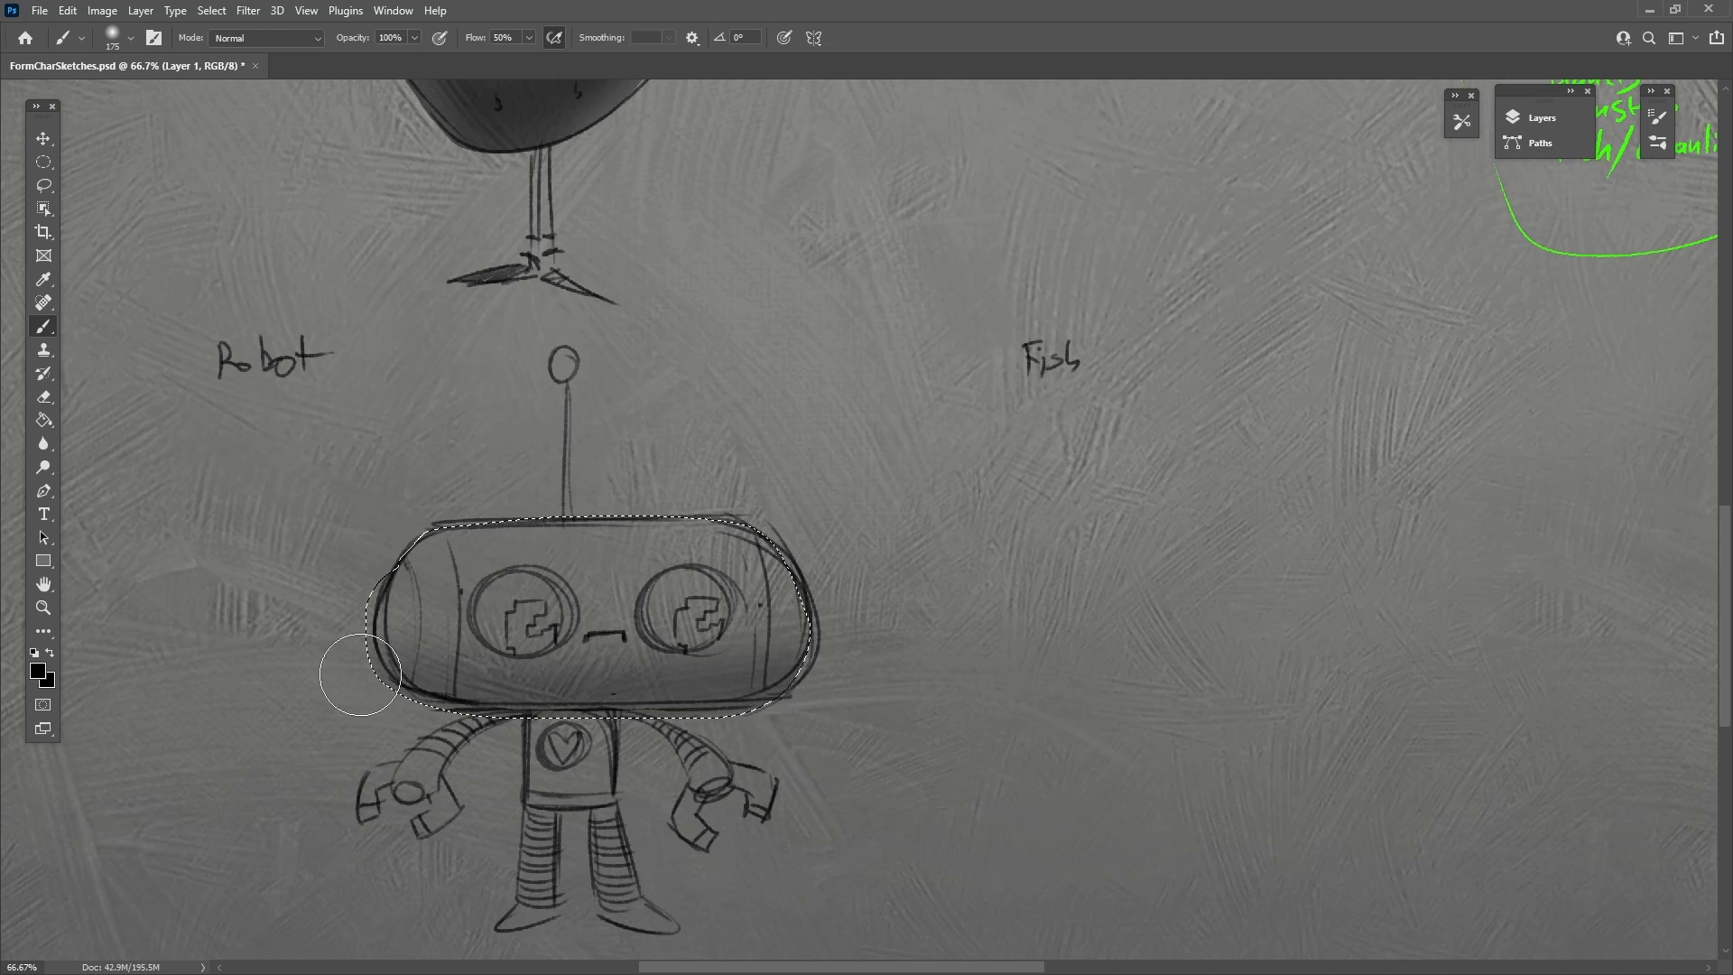
Airbrush soft dark shading along the lower, upper and left edges inside the selected robot head.
drag(361, 675, 945, 662)
mouse_move(348, 533)
mouse_down()
mouse_move(606, 503)
mouse_move(946, 510)
mouse_up()
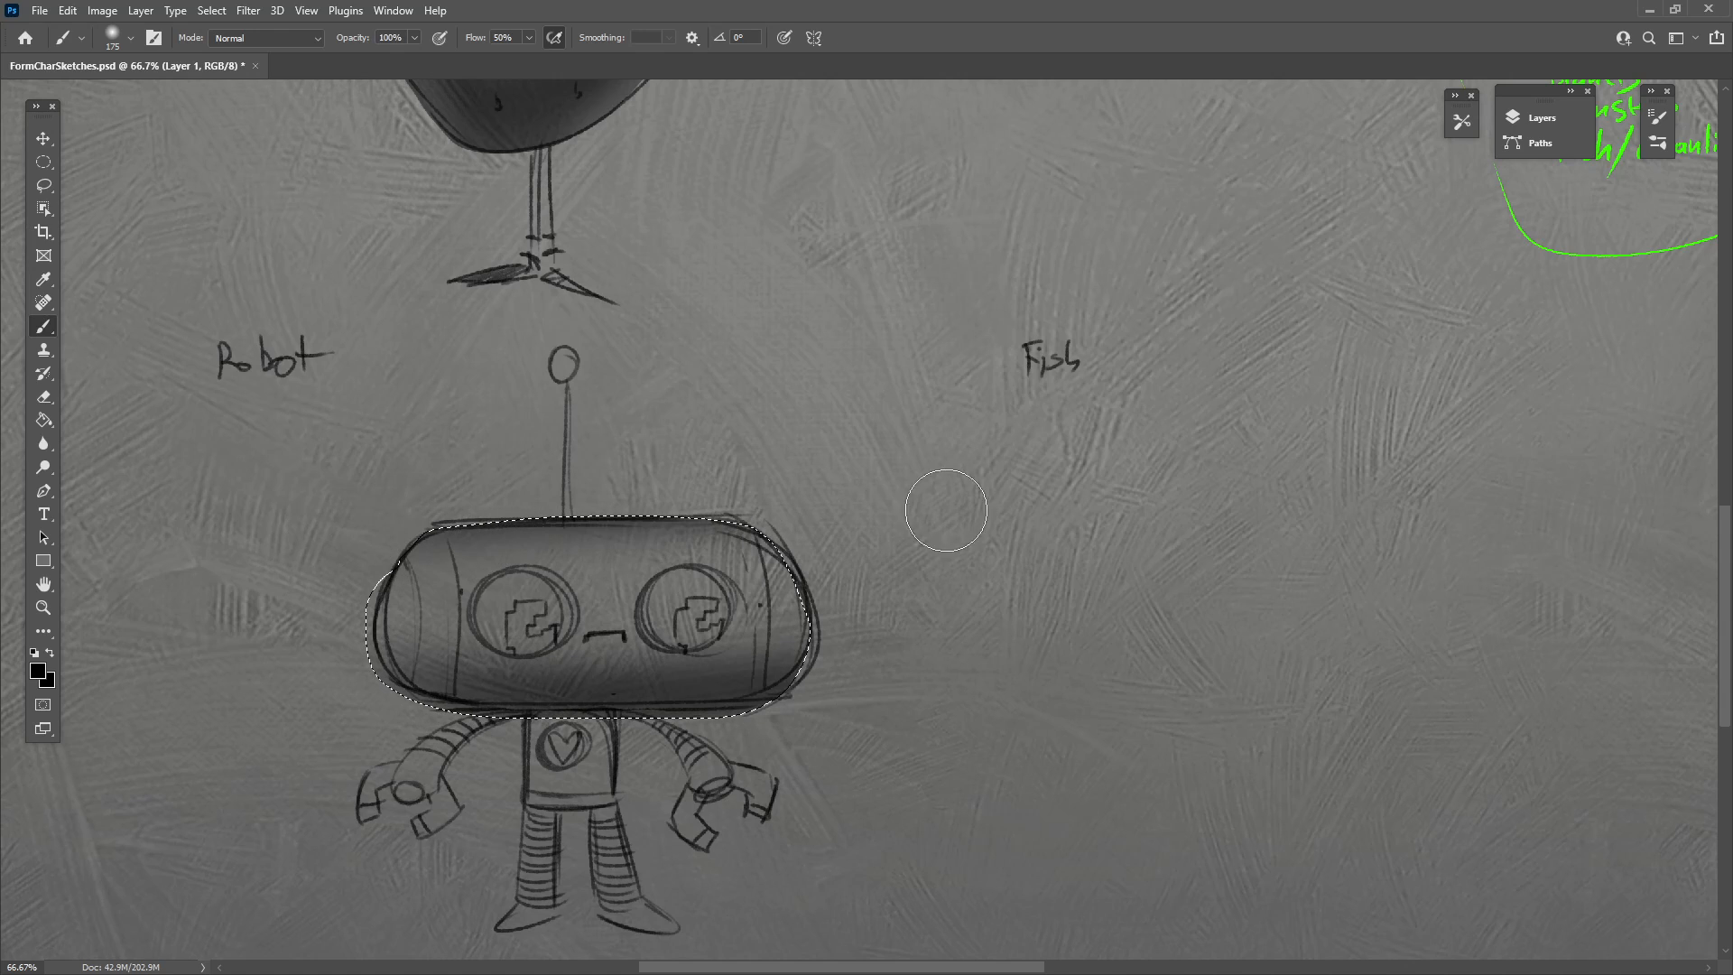
drag(394, 542, 354, 645)
drag(865, 827, 973, 755)
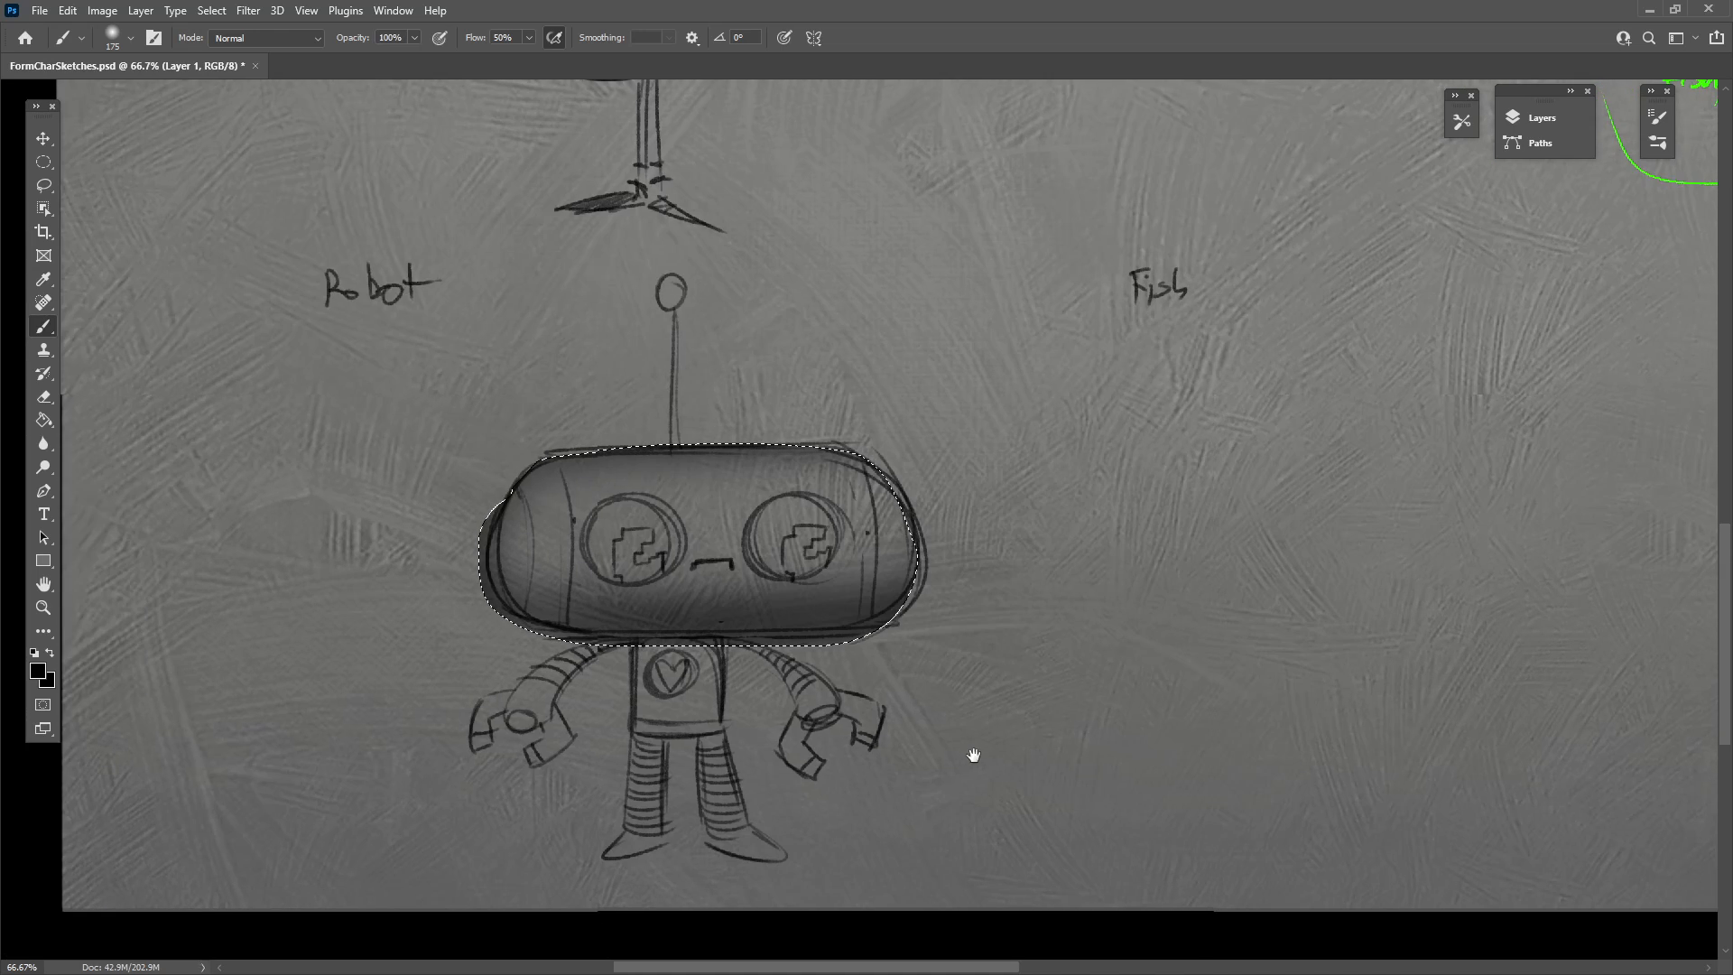
Sample the light grey from the strawberry's highlight and airbrush a soft light band across the upper part of the robot's head.
drag(646, 375, 623, 790)
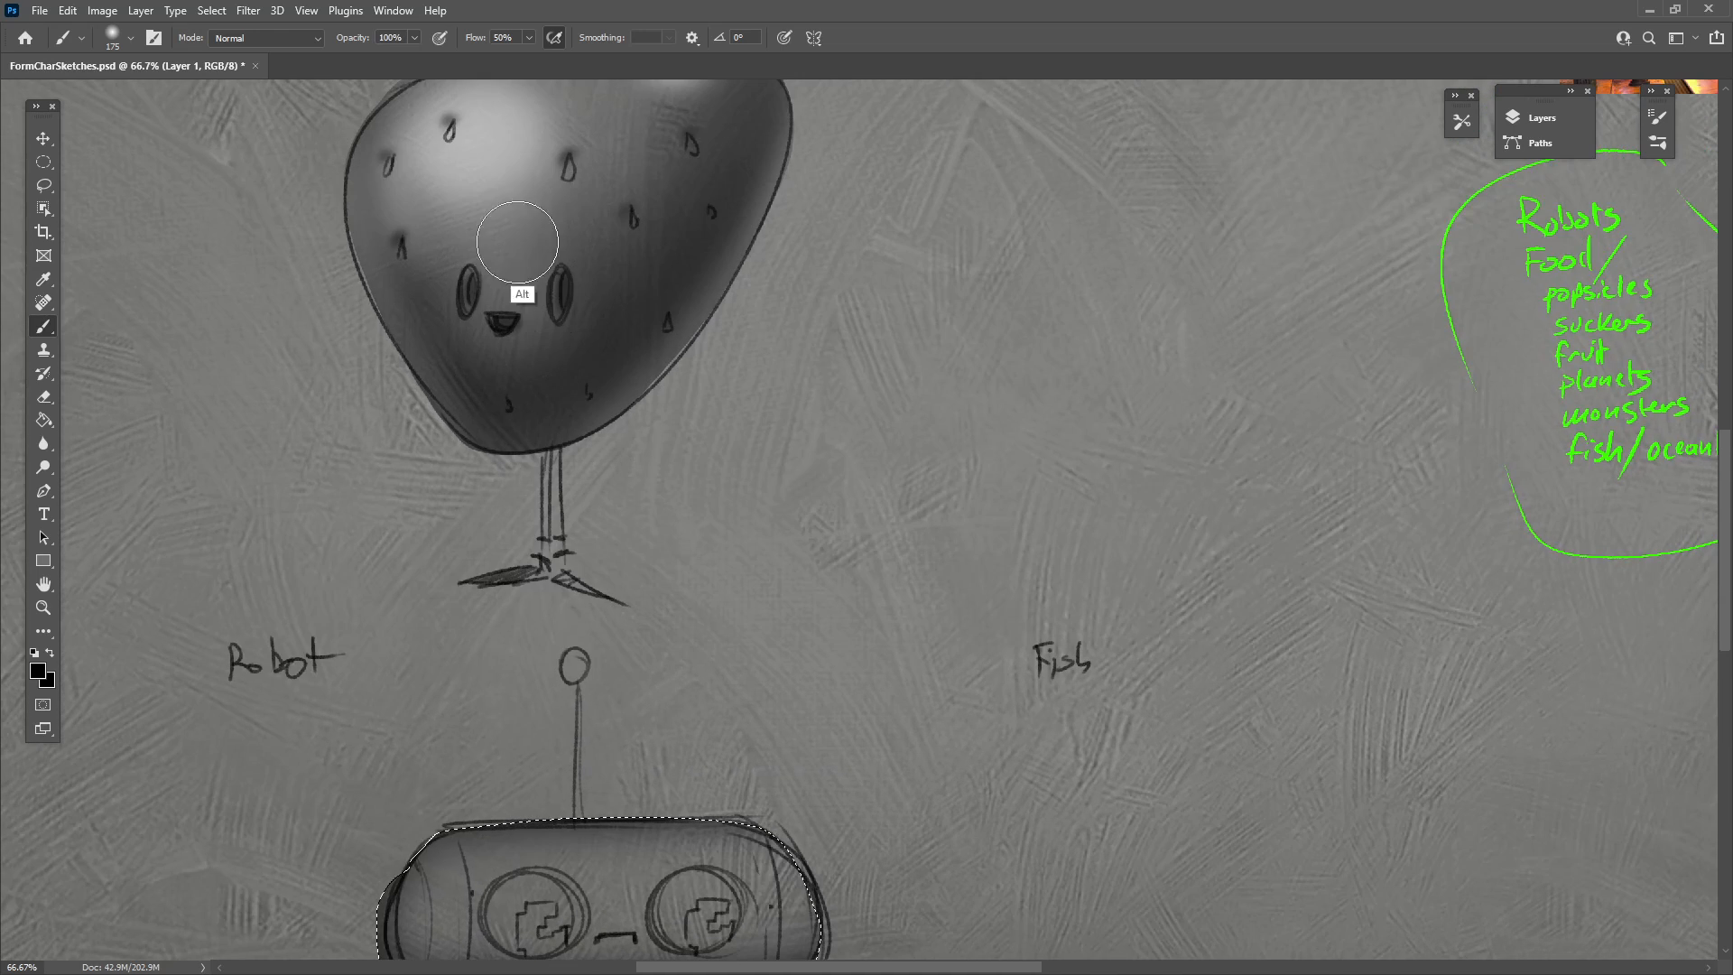
alt+click(477, 200)
drag(711, 849, 793, 545)
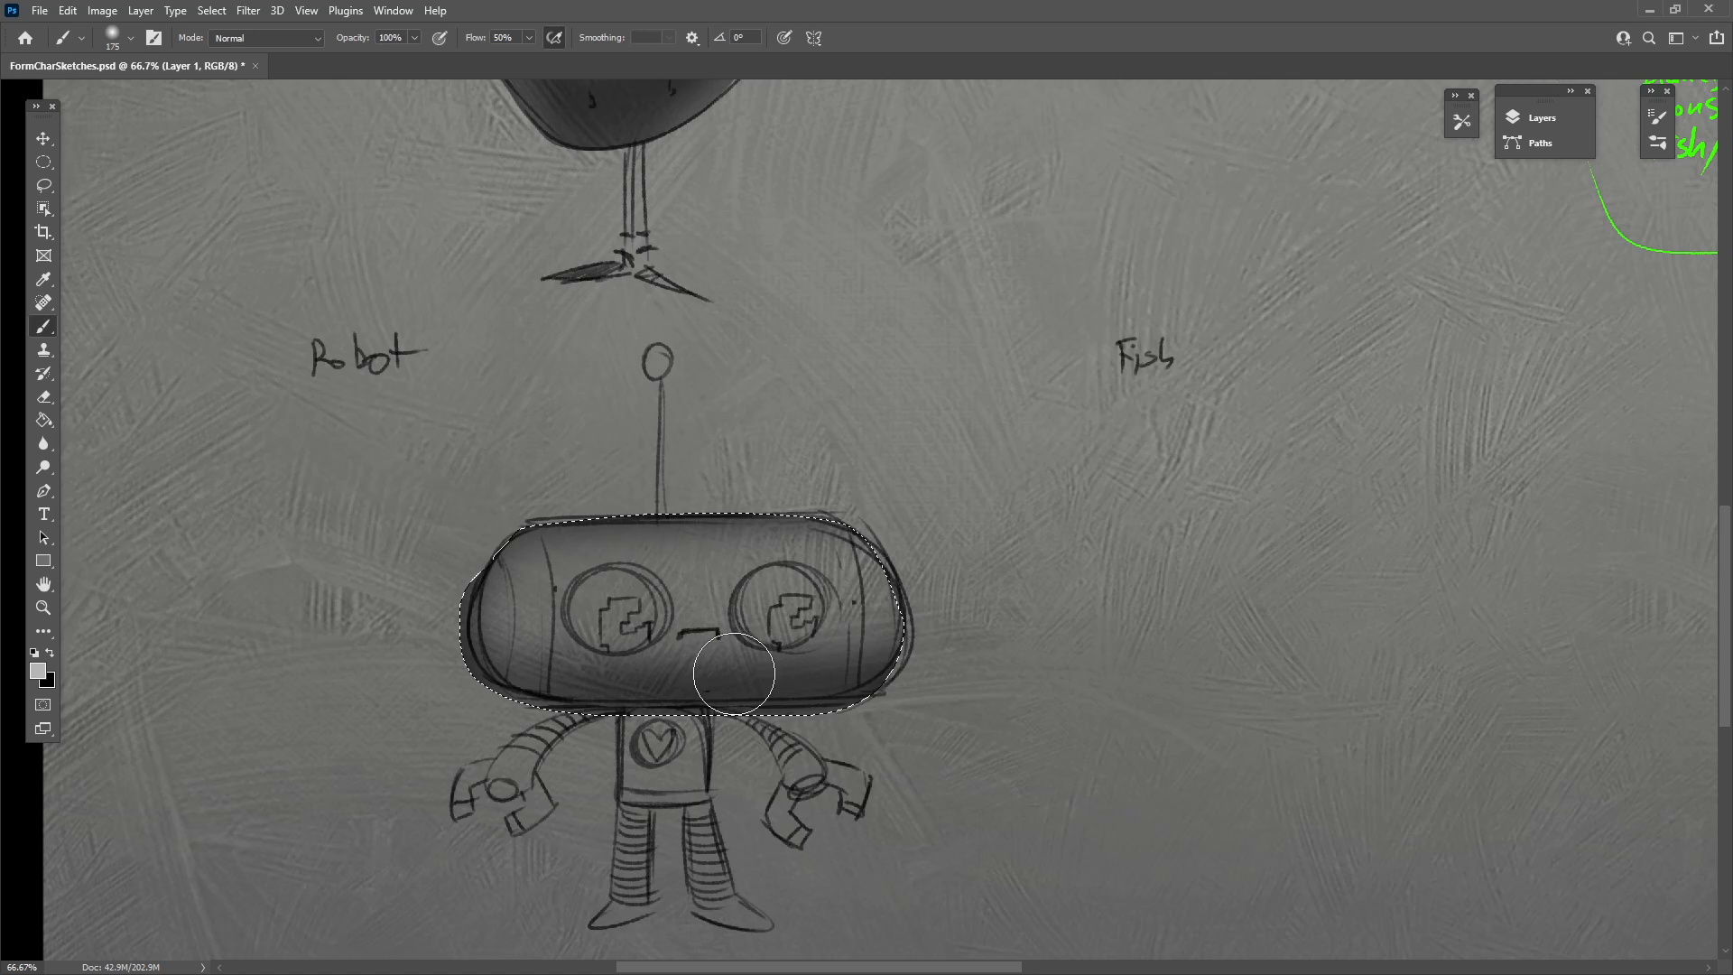
key(p)
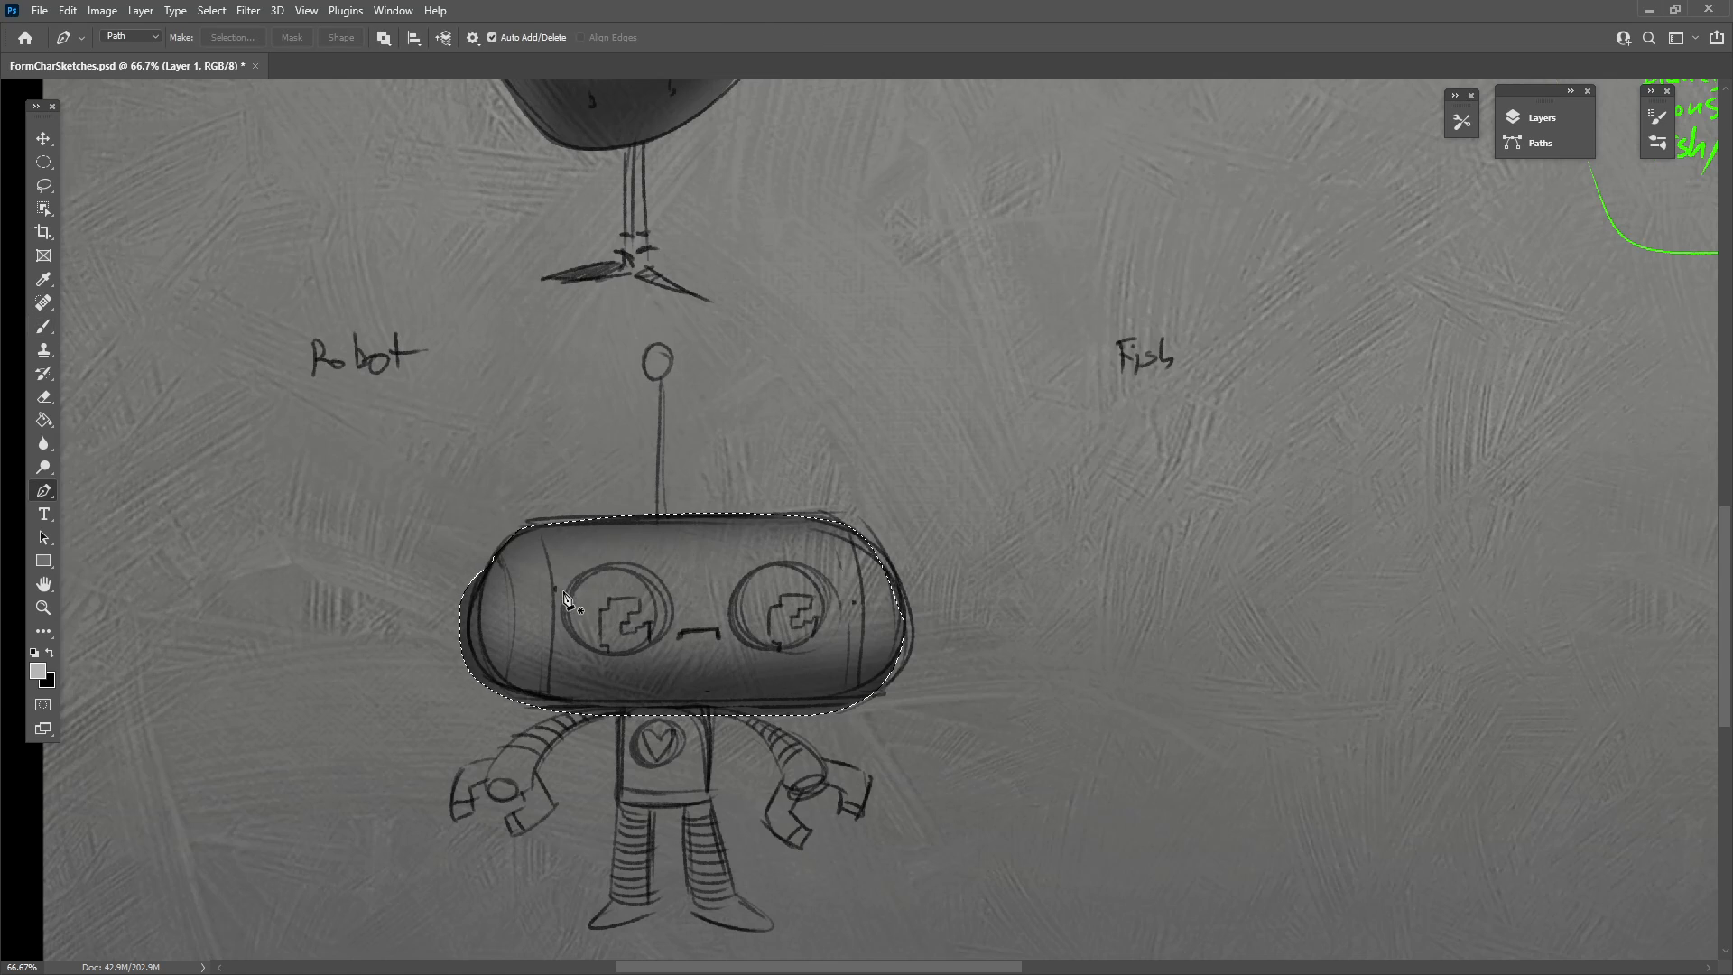
click(48, 330)
key(p)
click(44, 326)
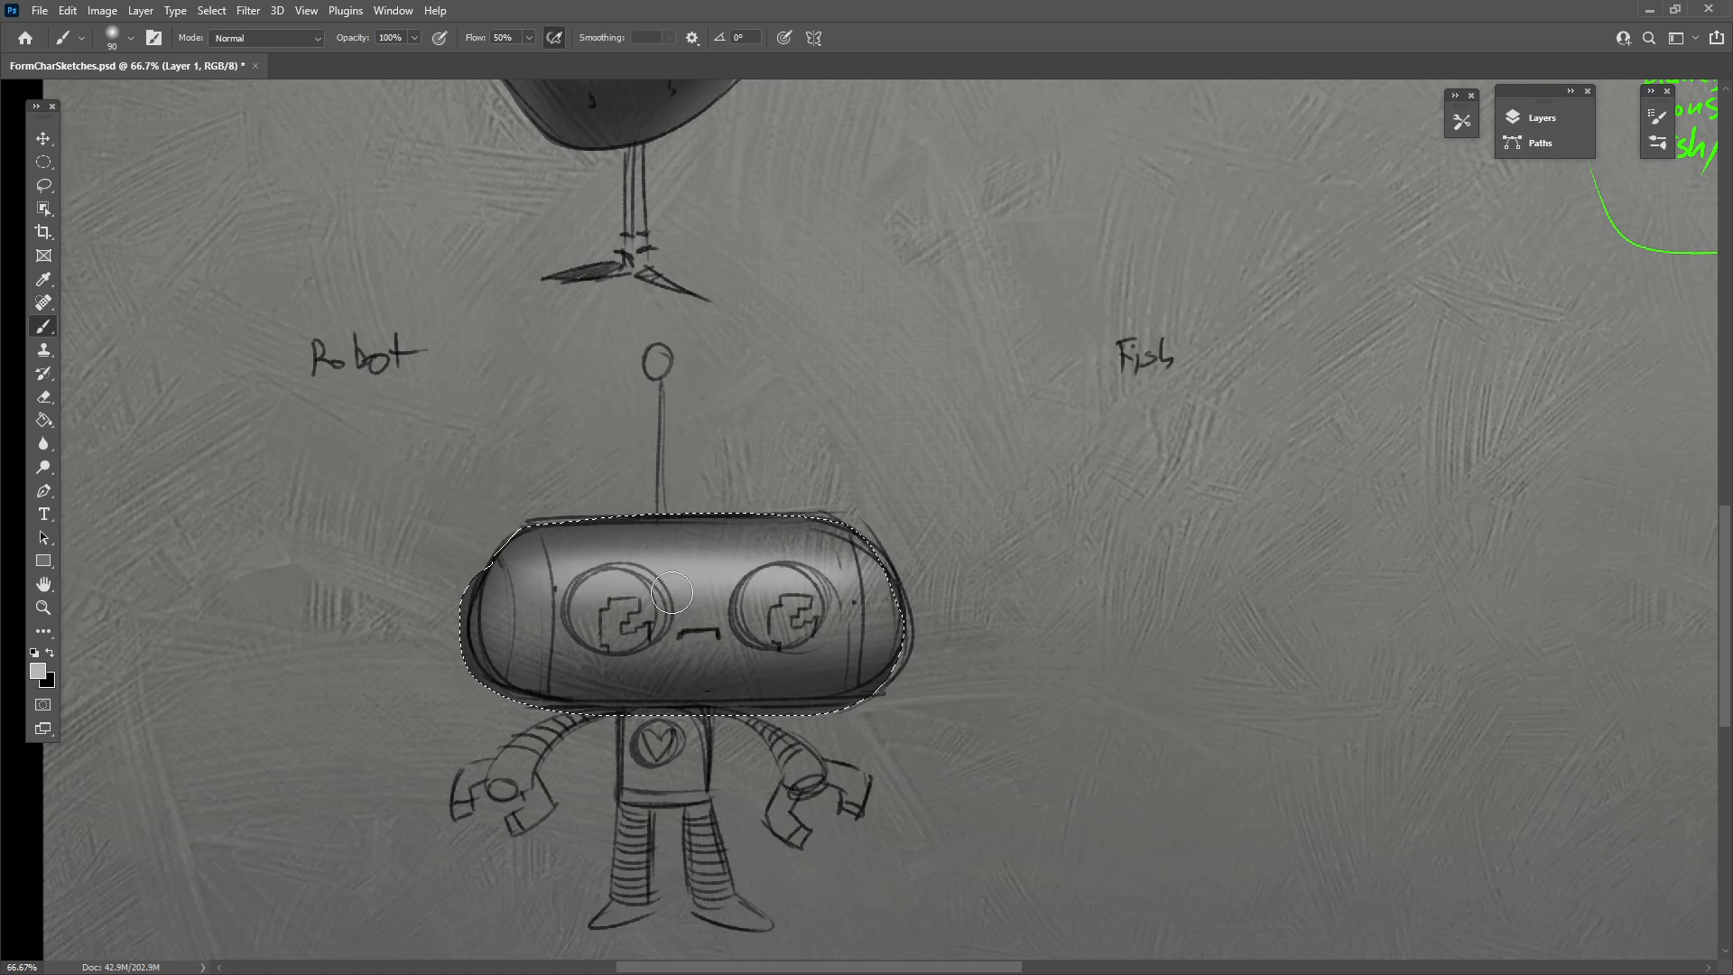
mouse_move(904, 632)
mouse_down()
mouse_move(963, 634)
mouse_move(829, 611)
mouse_up()
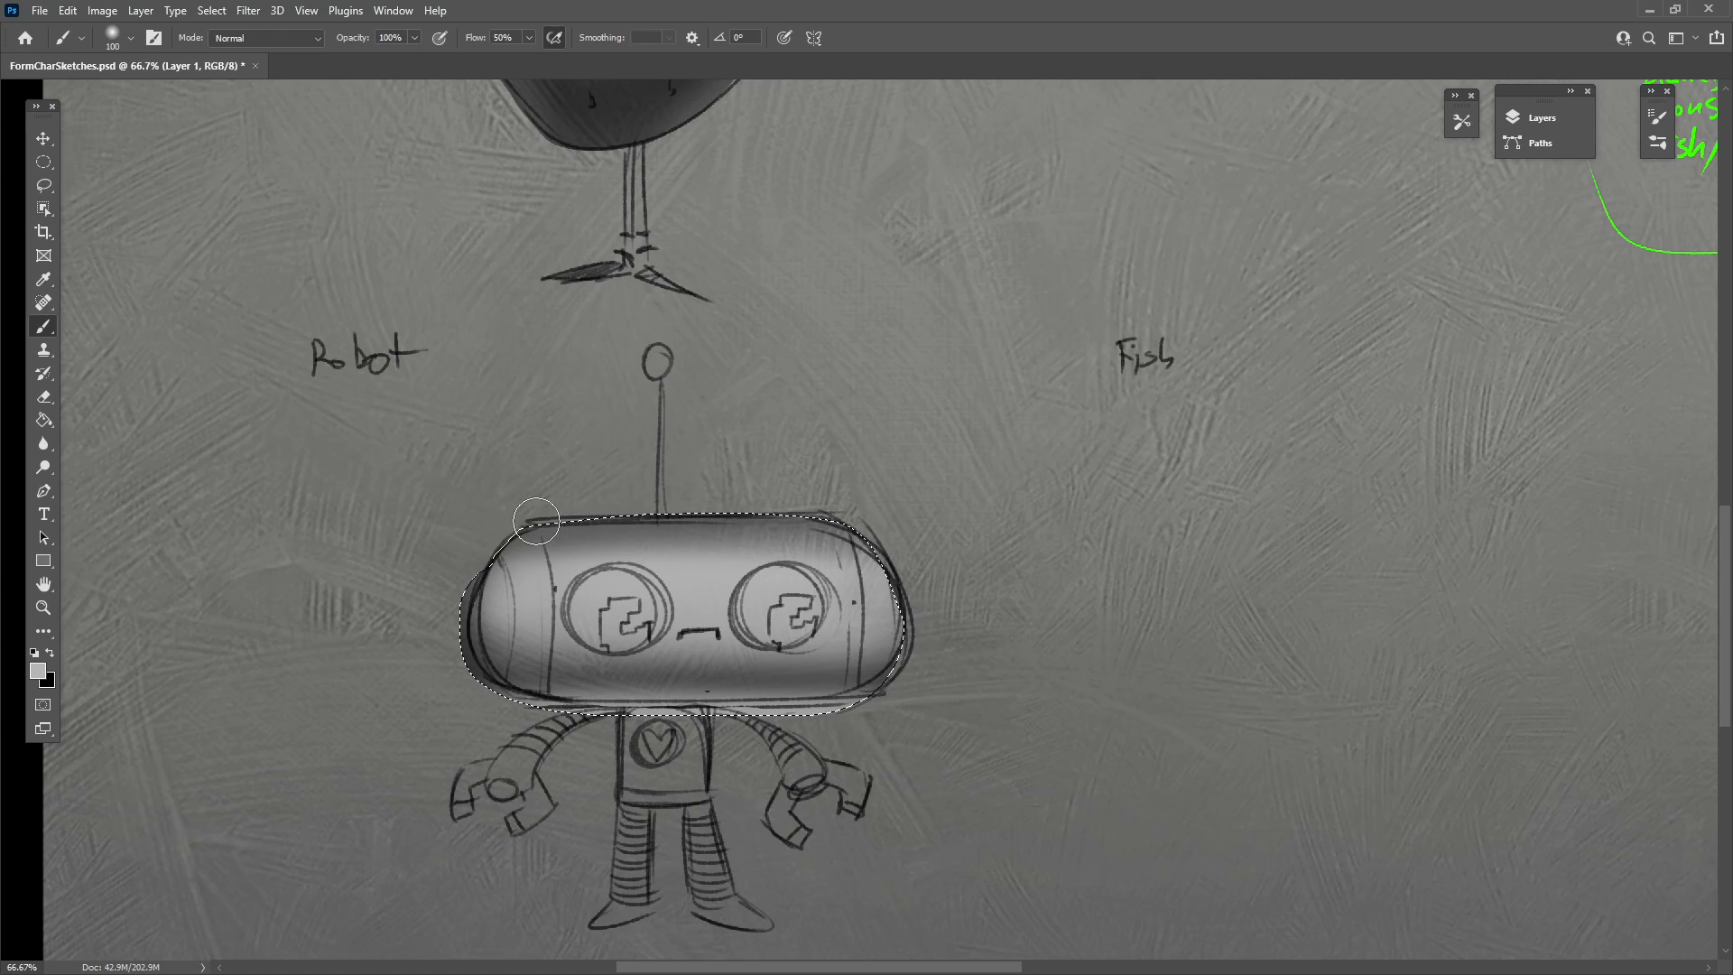
Brush soft light grey along the right side and lower rim of the robot's head as reflected light.
drag(536, 521, 967, 561)
drag(859, 662, 939, 672)
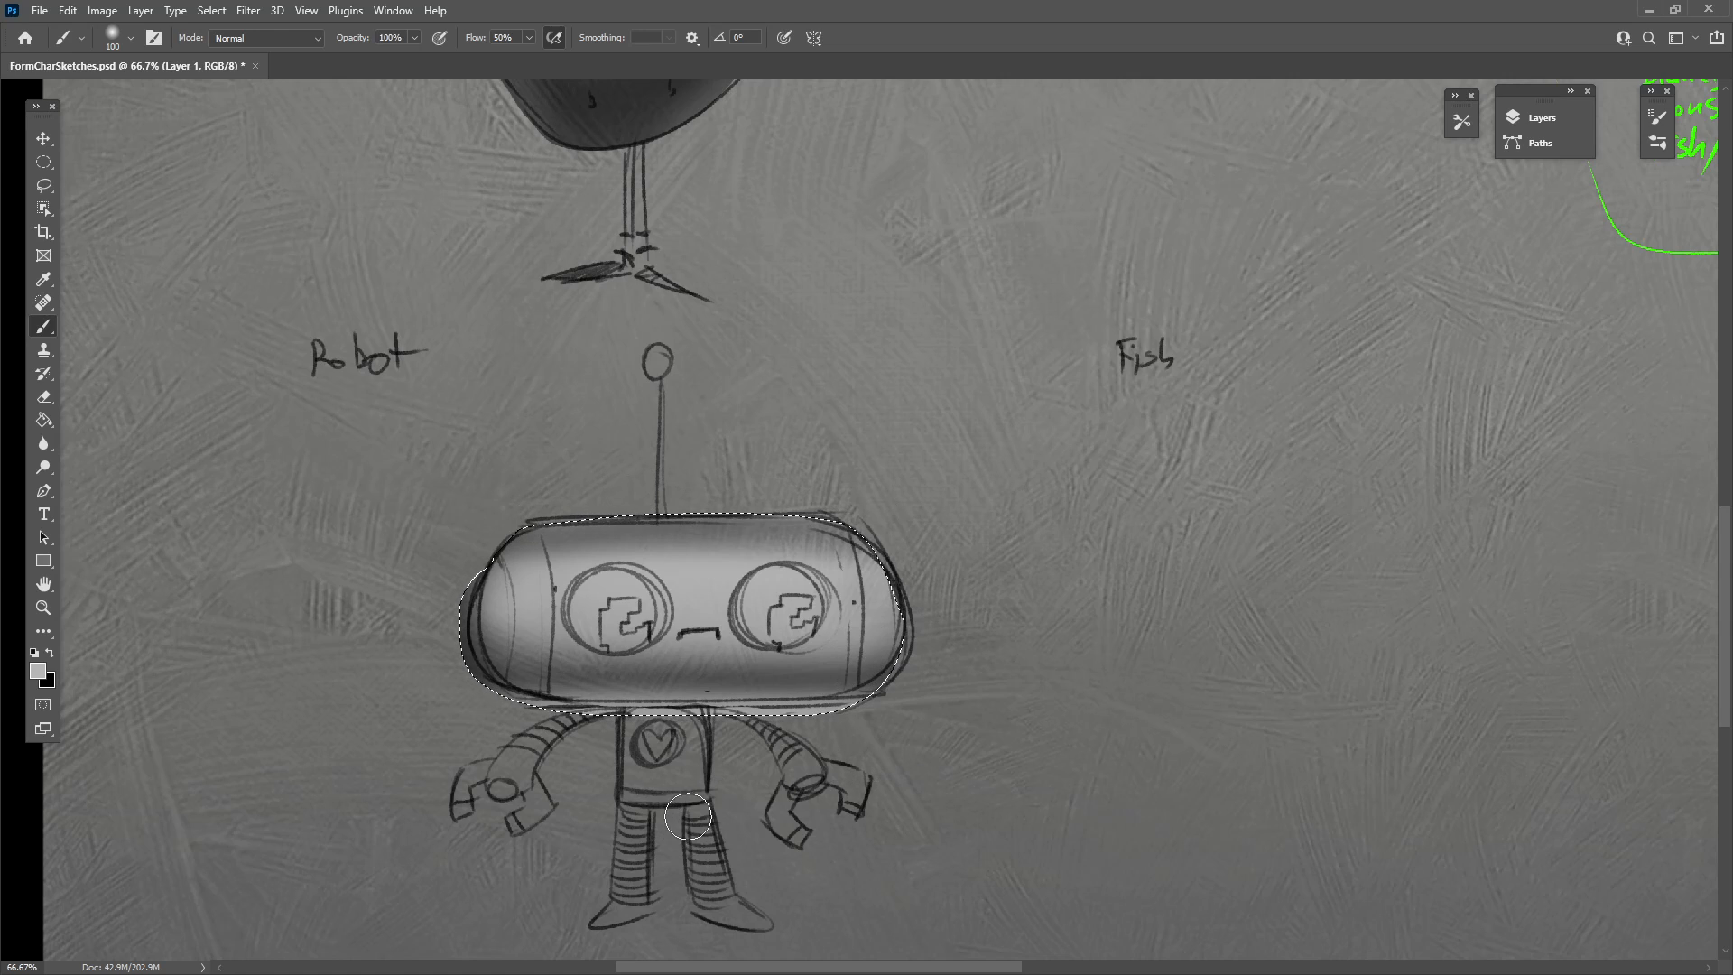
drag(533, 670, 987, 704)
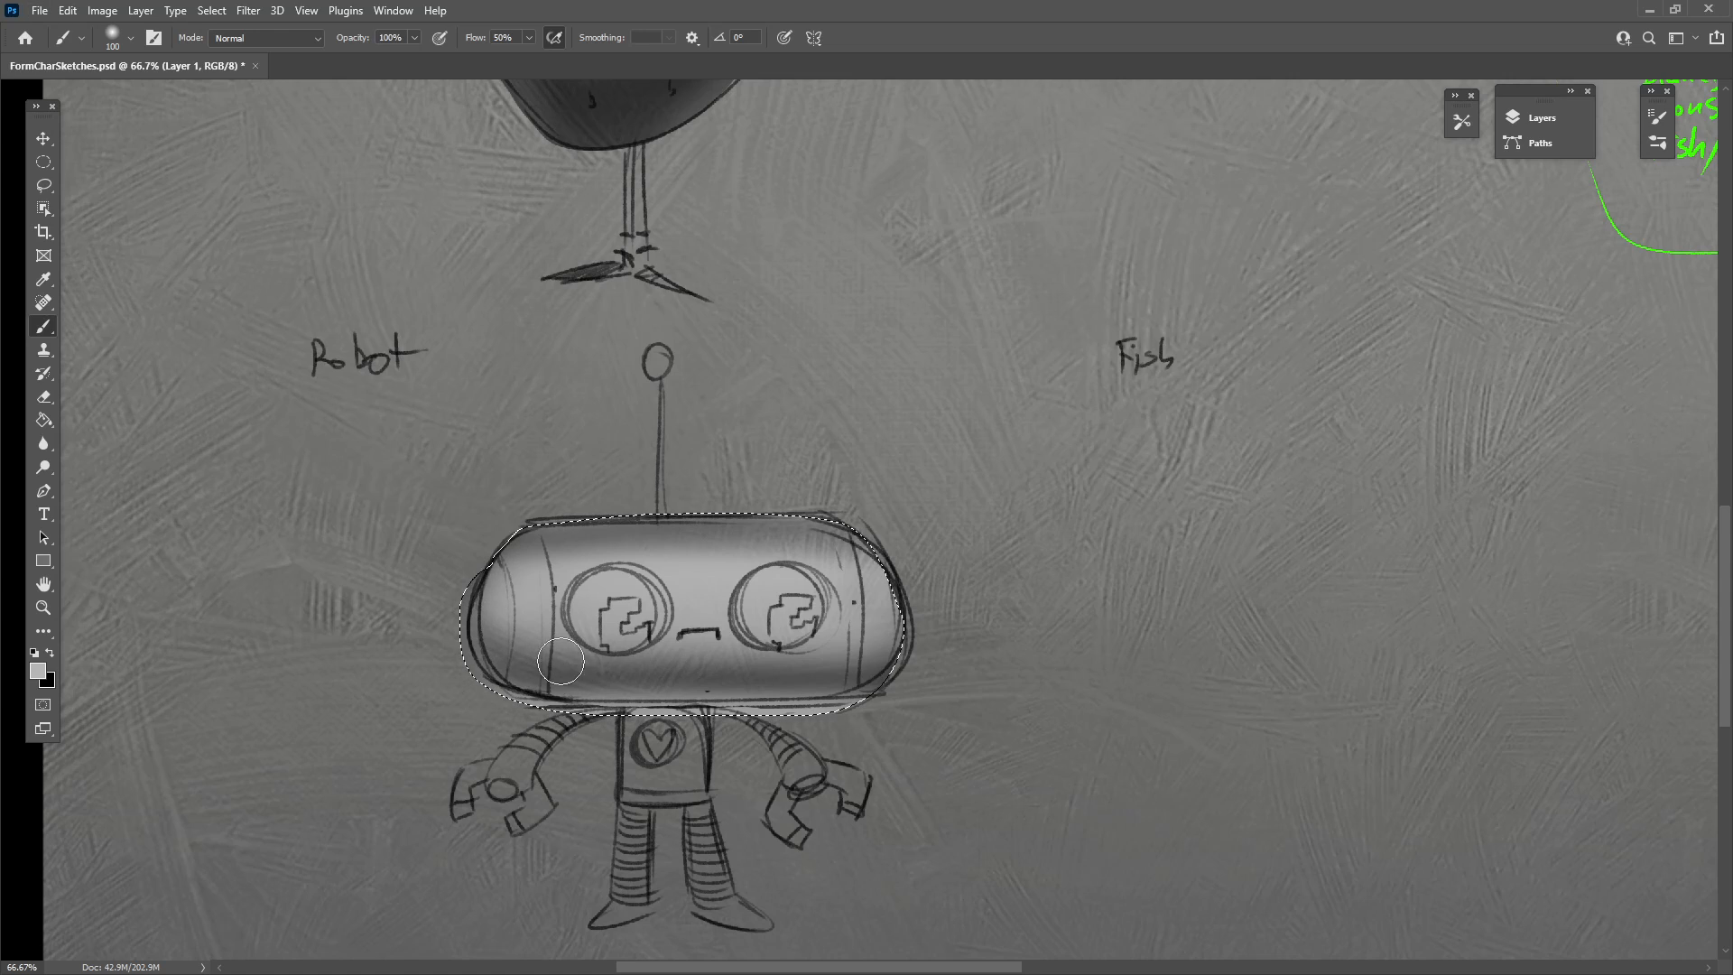
Sample dark and mid greys and airbrush a deeper shadow band across the lower half of the robot's head.
alt+click(597, 133)
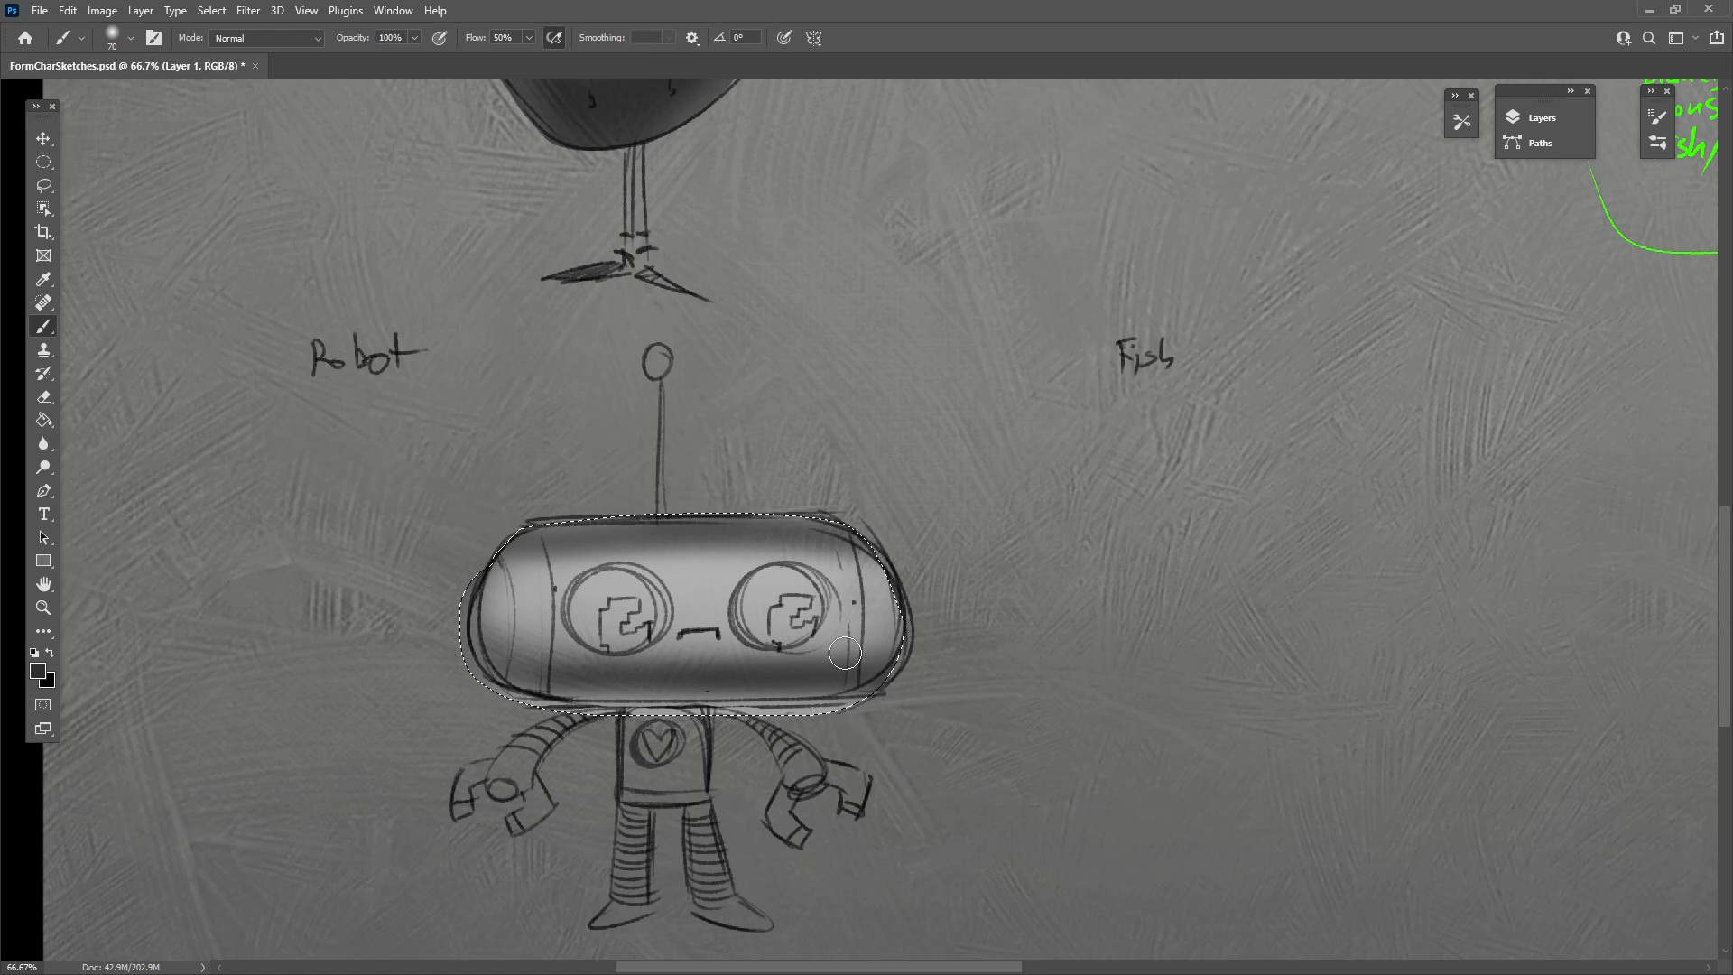
alt+click(692, 555)
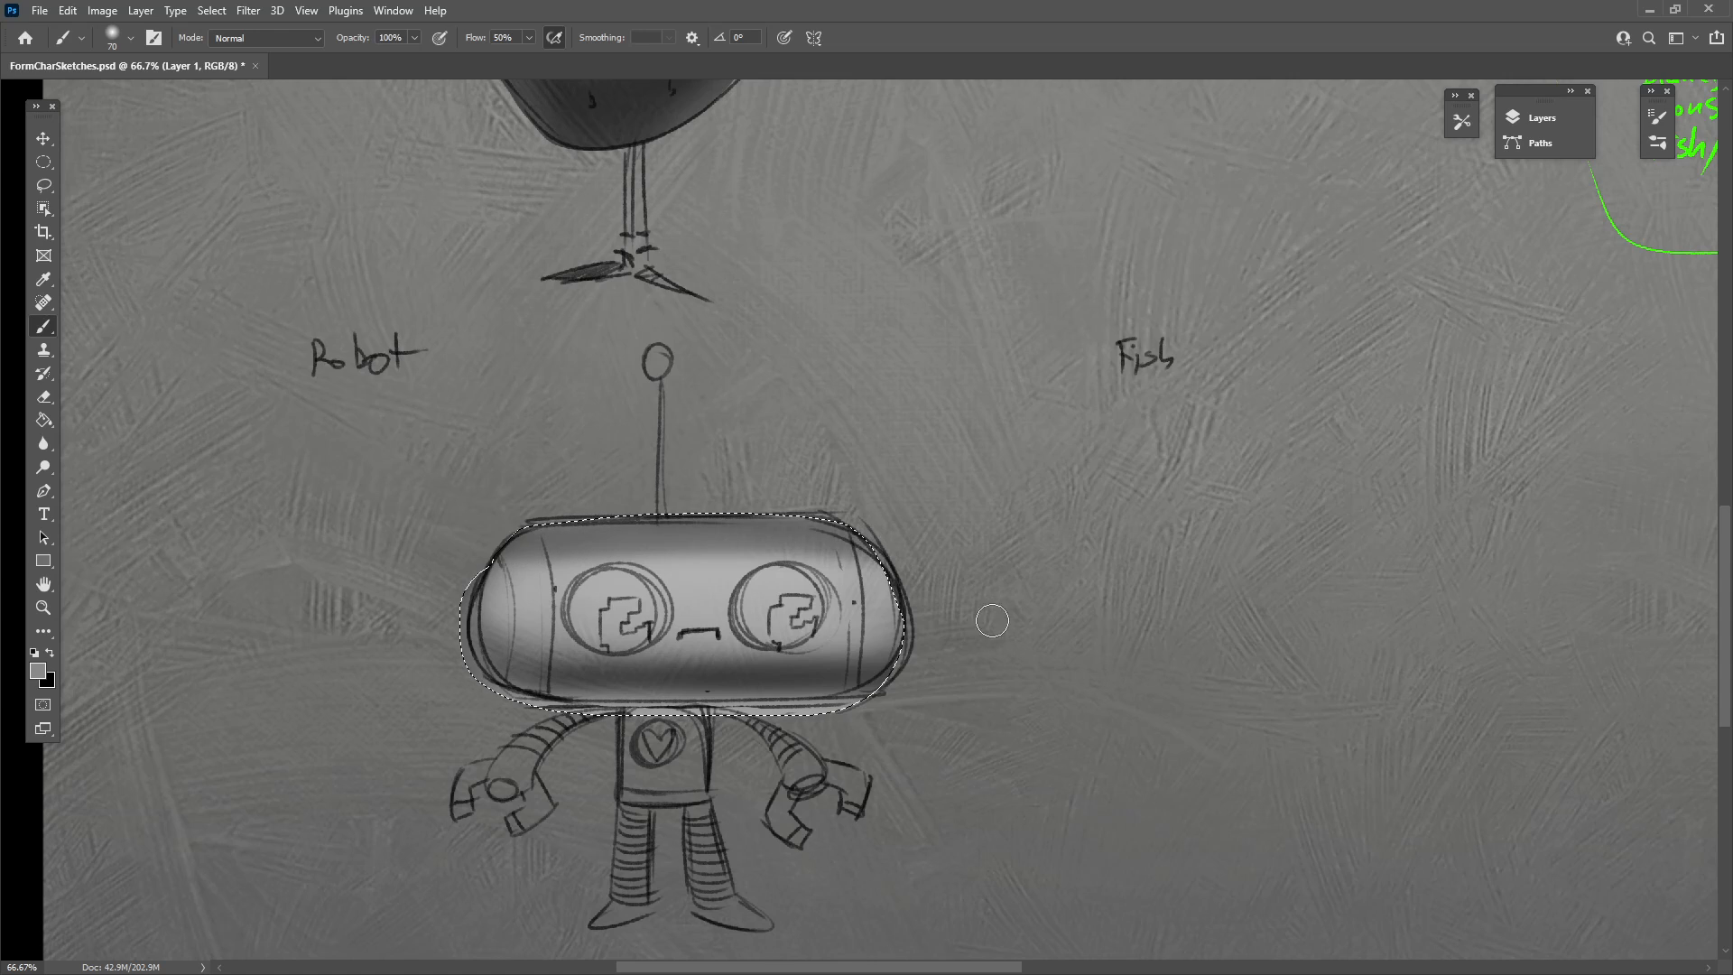
drag(882, 832, 860, 790)
alt+click(694, 633)
mouse_move(629, 632)
mouse_down()
mouse_move(534, 635)
mouse_move(465, 597)
mouse_up()
mouse_move(689, 626)
mouse_down()
mouse_move(507, 619)
mouse_move(466, 589)
mouse_up()
drag(797, 632, 883, 593)
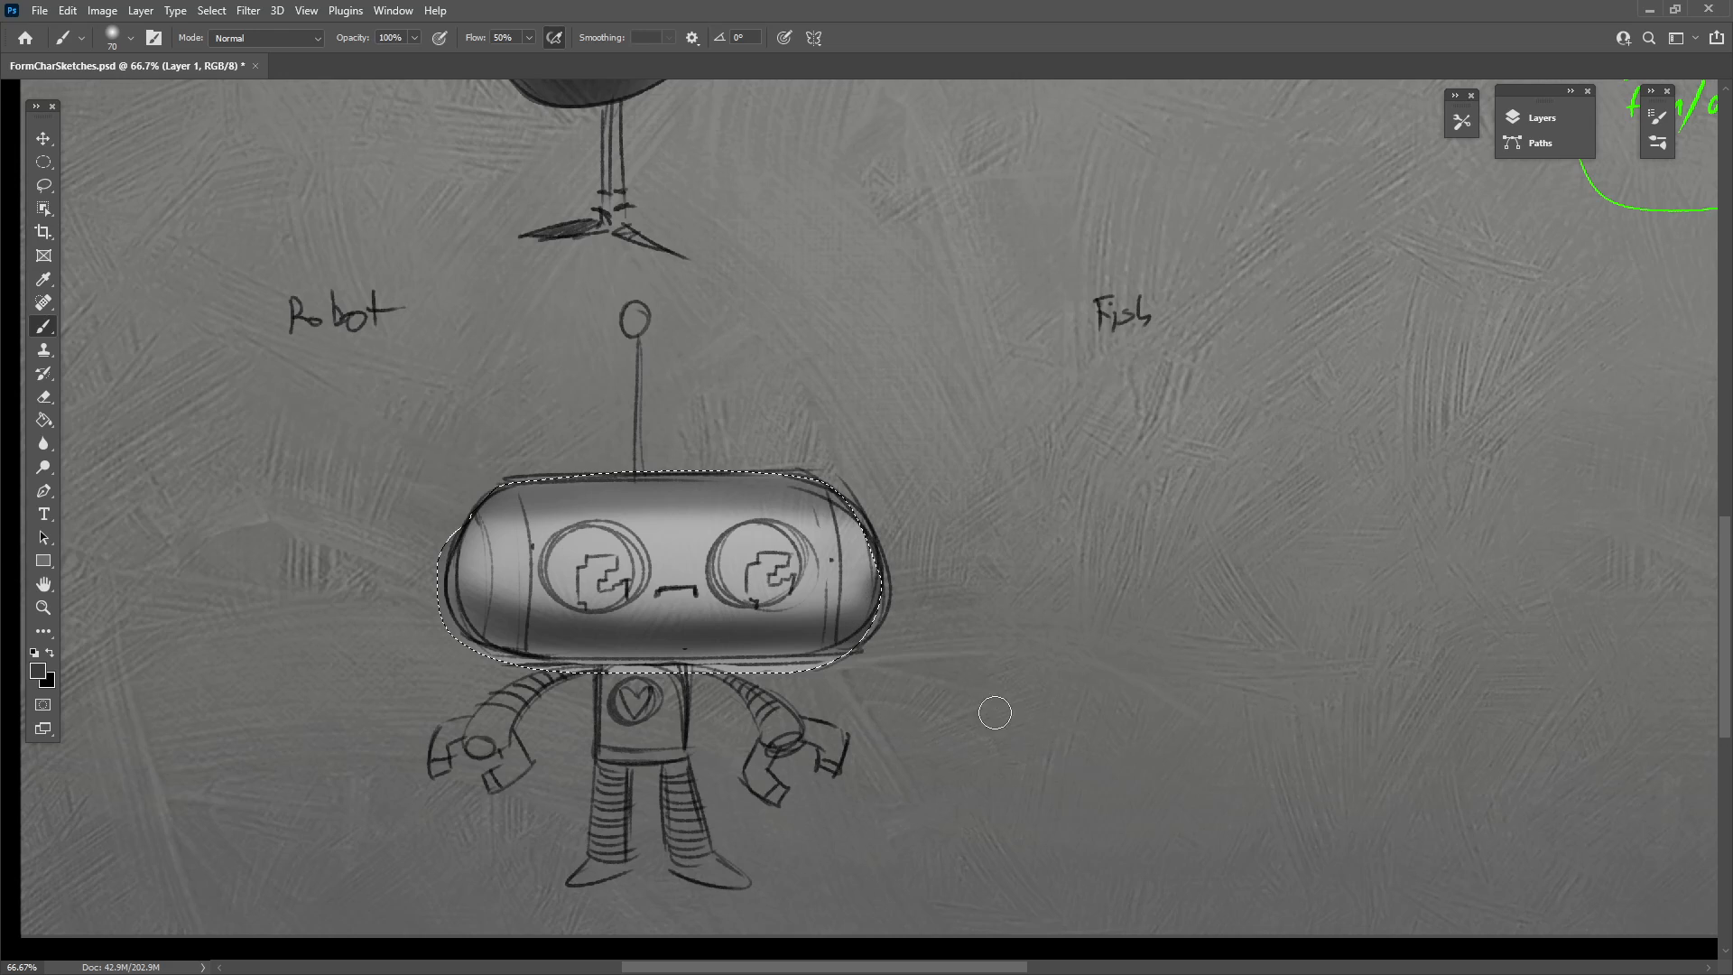
mouse_move(679, 641)
mouse_down()
mouse_move(582, 671)
mouse_move(900, 599)
mouse_up()
drag(624, 621, 849, 619)
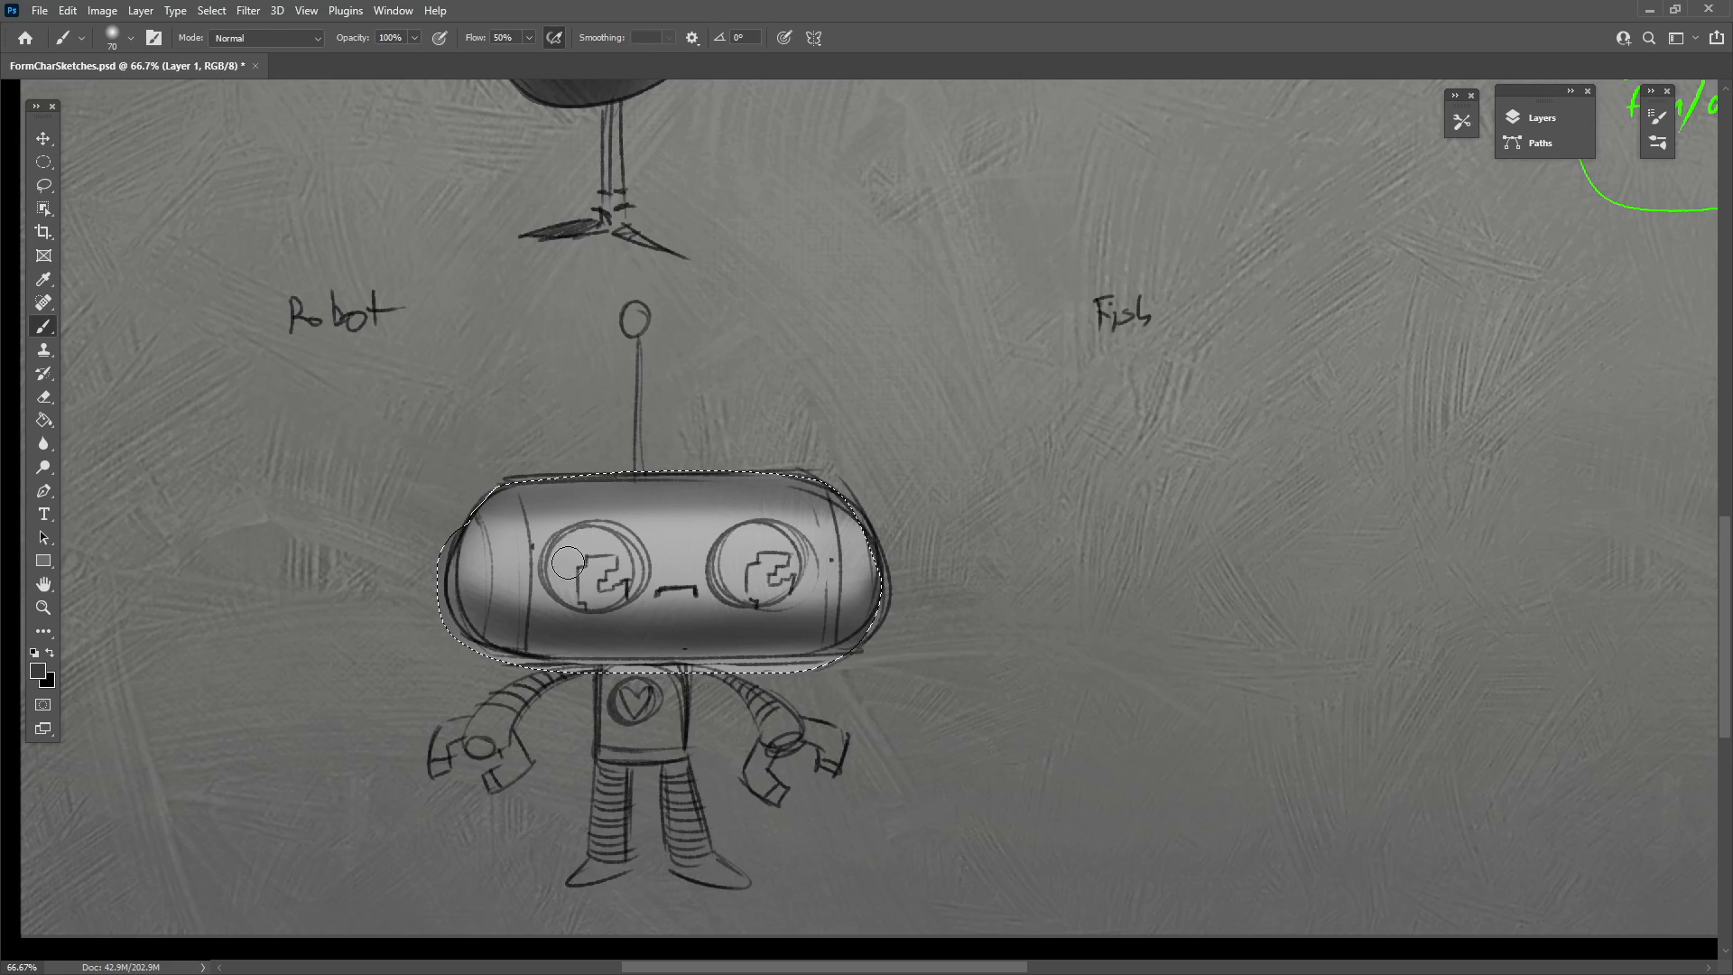
Fill both robot eyes with dark grey around the stepped reflections using a size 30 brush, and deselect the head.
mouse_move(572, 552)
mouse_down()
mouse_move(559, 587)
mouse_move(571, 552)
mouse_up()
key(ctrl+z)
key(bracketleft)
key(bracketleft)
key(bracketleft)
key(bracketleft)
mouse_move(570, 540)
mouse_down()
mouse_move(551, 581)
mouse_move(571, 542)
mouse_move(578, 606)
mouse_move(578, 529)
mouse_move(579, 555)
mouse_move(596, 534)
mouse_move(619, 575)
mouse_up()
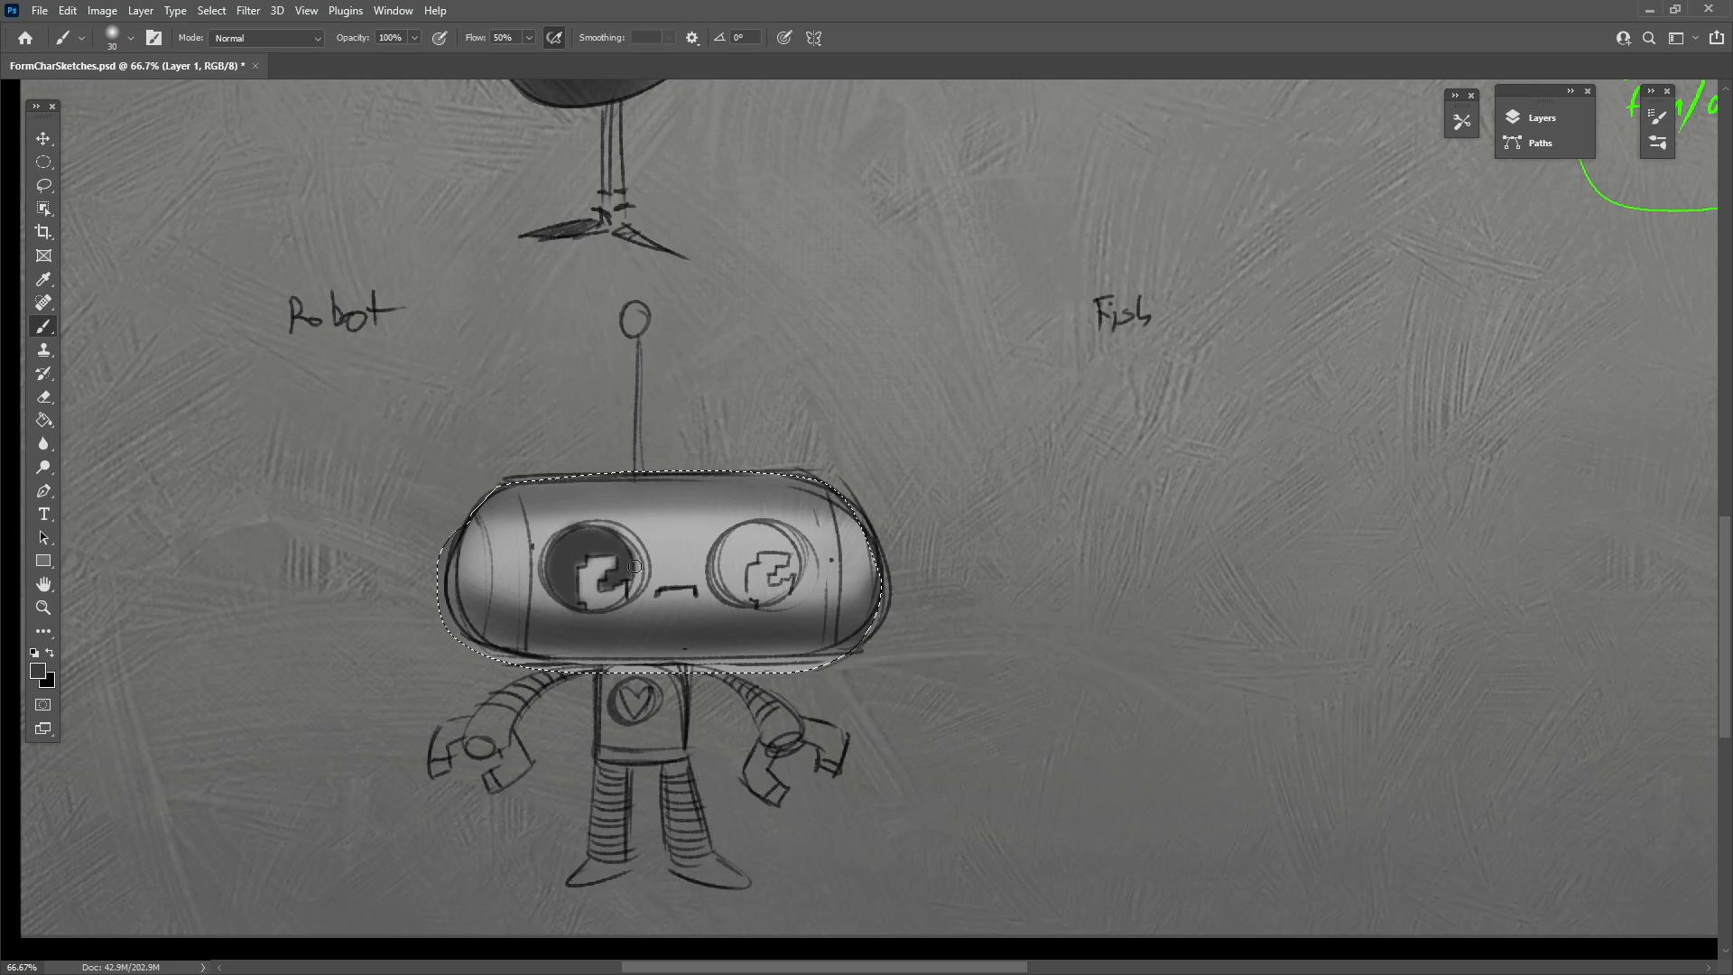
mouse_move(722, 542)
mouse_down()
mouse_move(718, 582)
mouse_move(741, 597)
mouse_move(734, 537)
mouse_move(754, 560)
mouse_move(774, 532)
mouse_move(791, 573)
mouse_move(776, 578)
mouse_move(794, 547)
mouse_move(755, 532)
mouse_up()
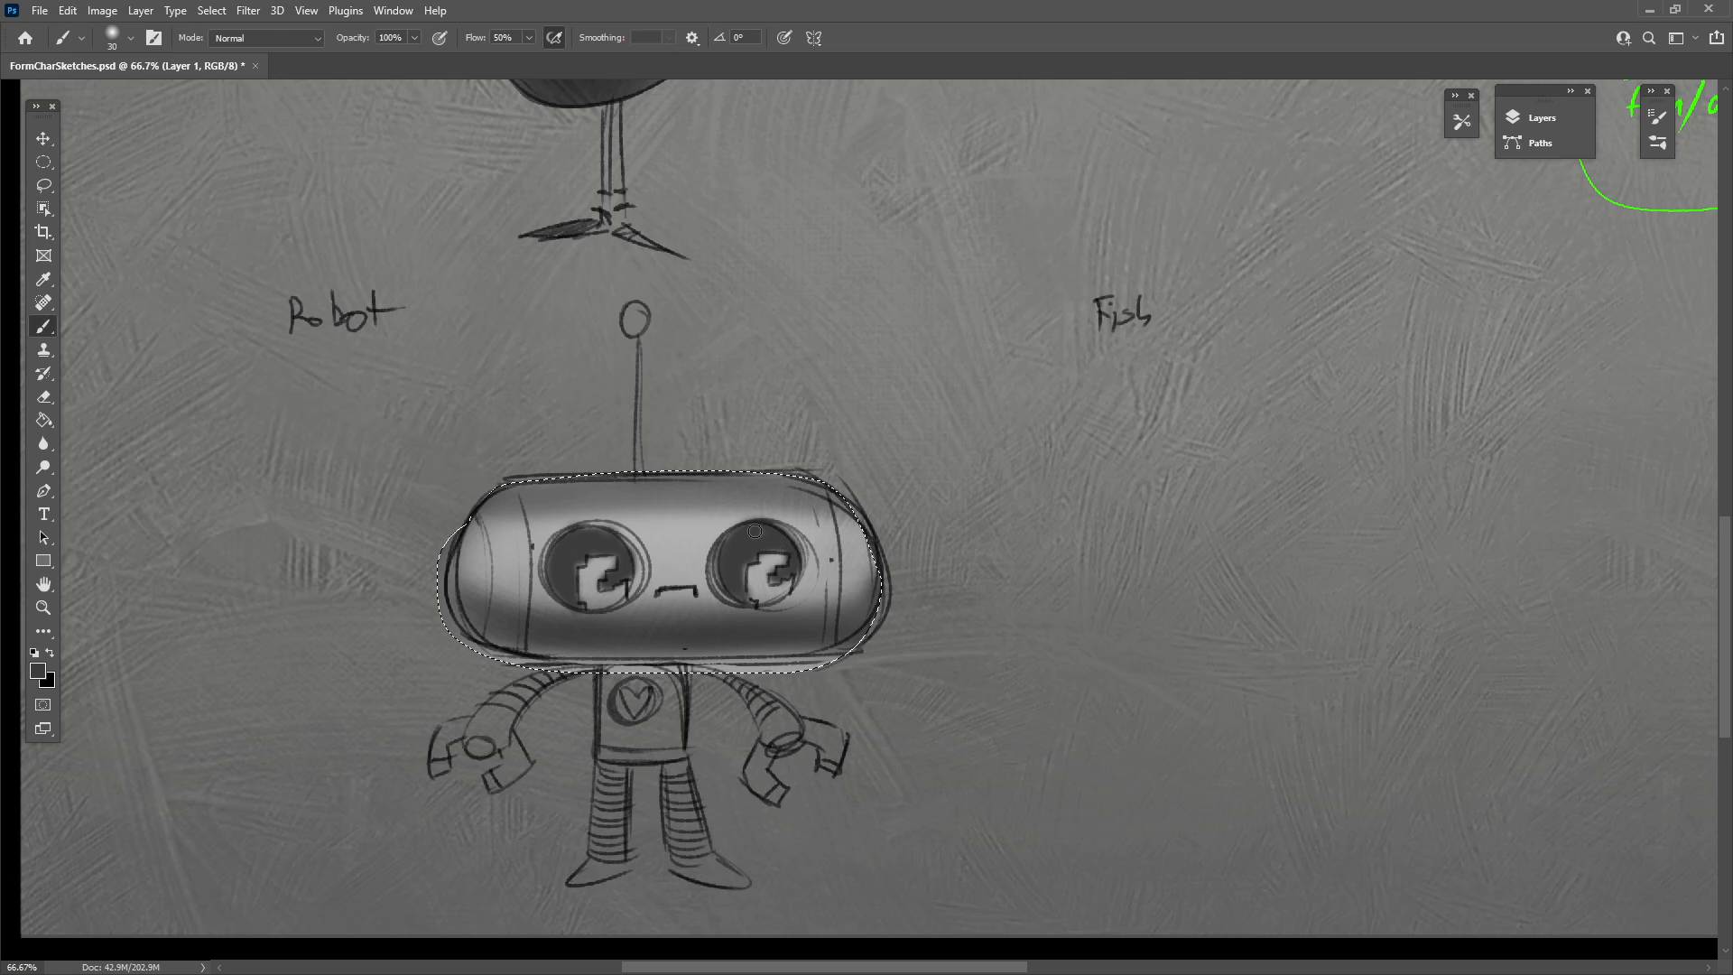
drag(886, 804, 805, 728)
drag(990, 794, 1064, 813)
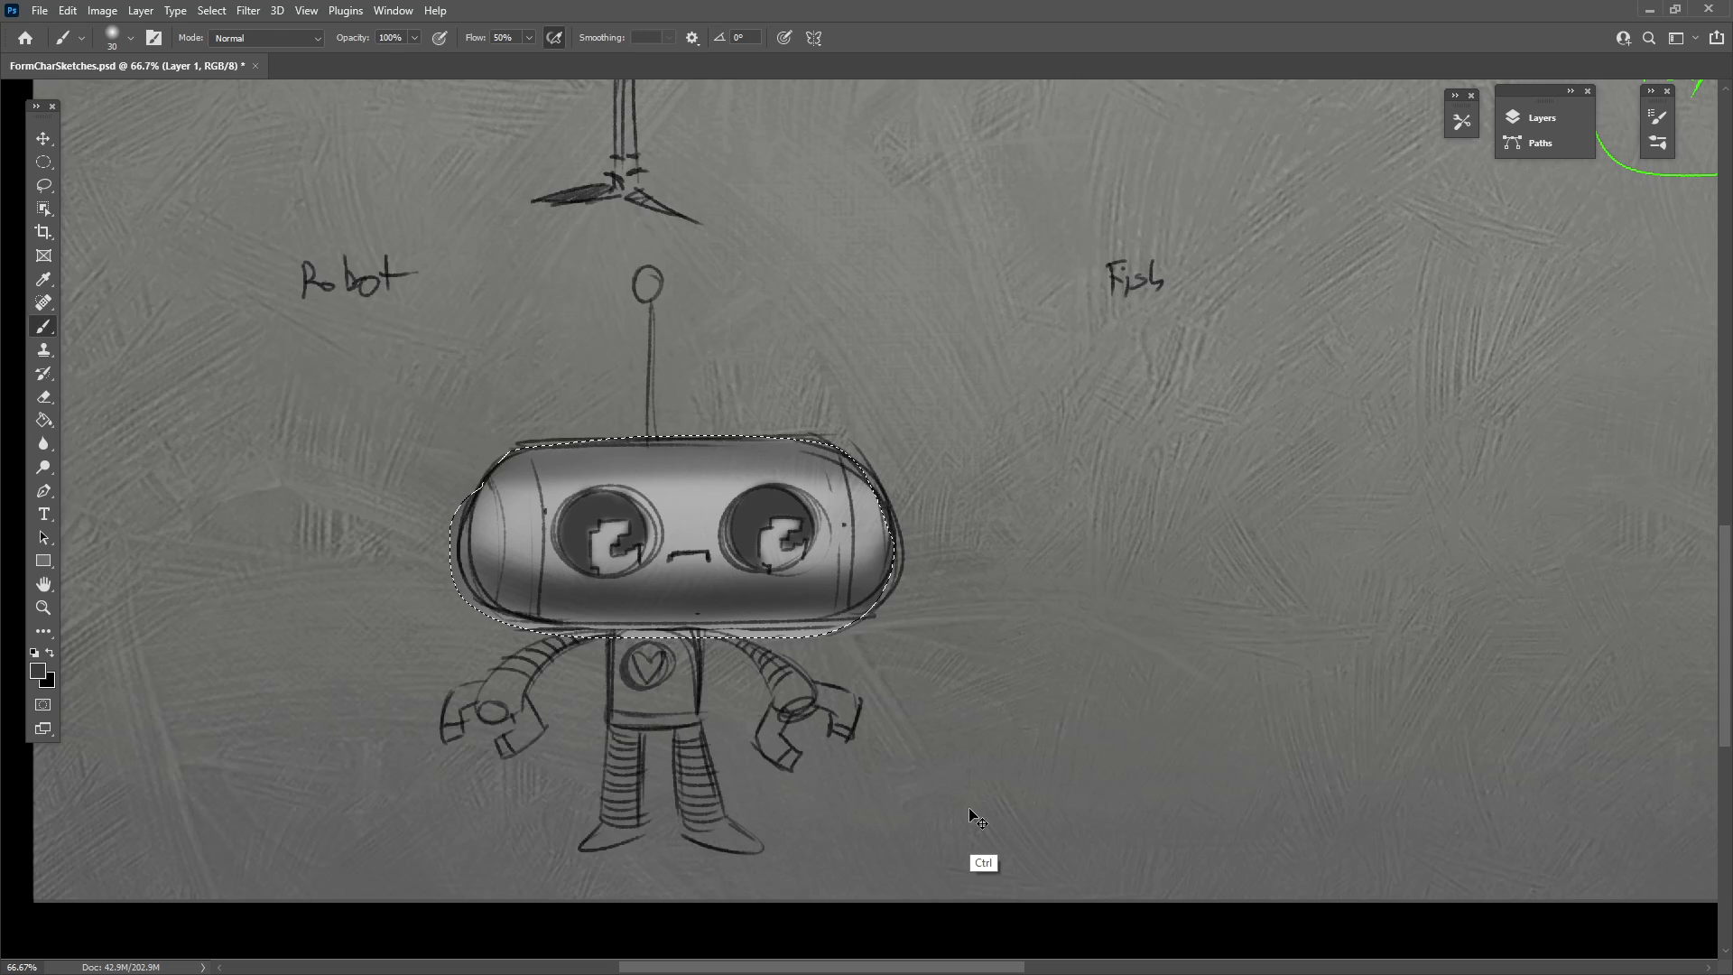
mouse_move(971, 812)
mouse_down()
mouse_move(954, 756)
mouse_move(934, 867)
mouse_move(987, 735)
mouse_up()
click(44, 185)
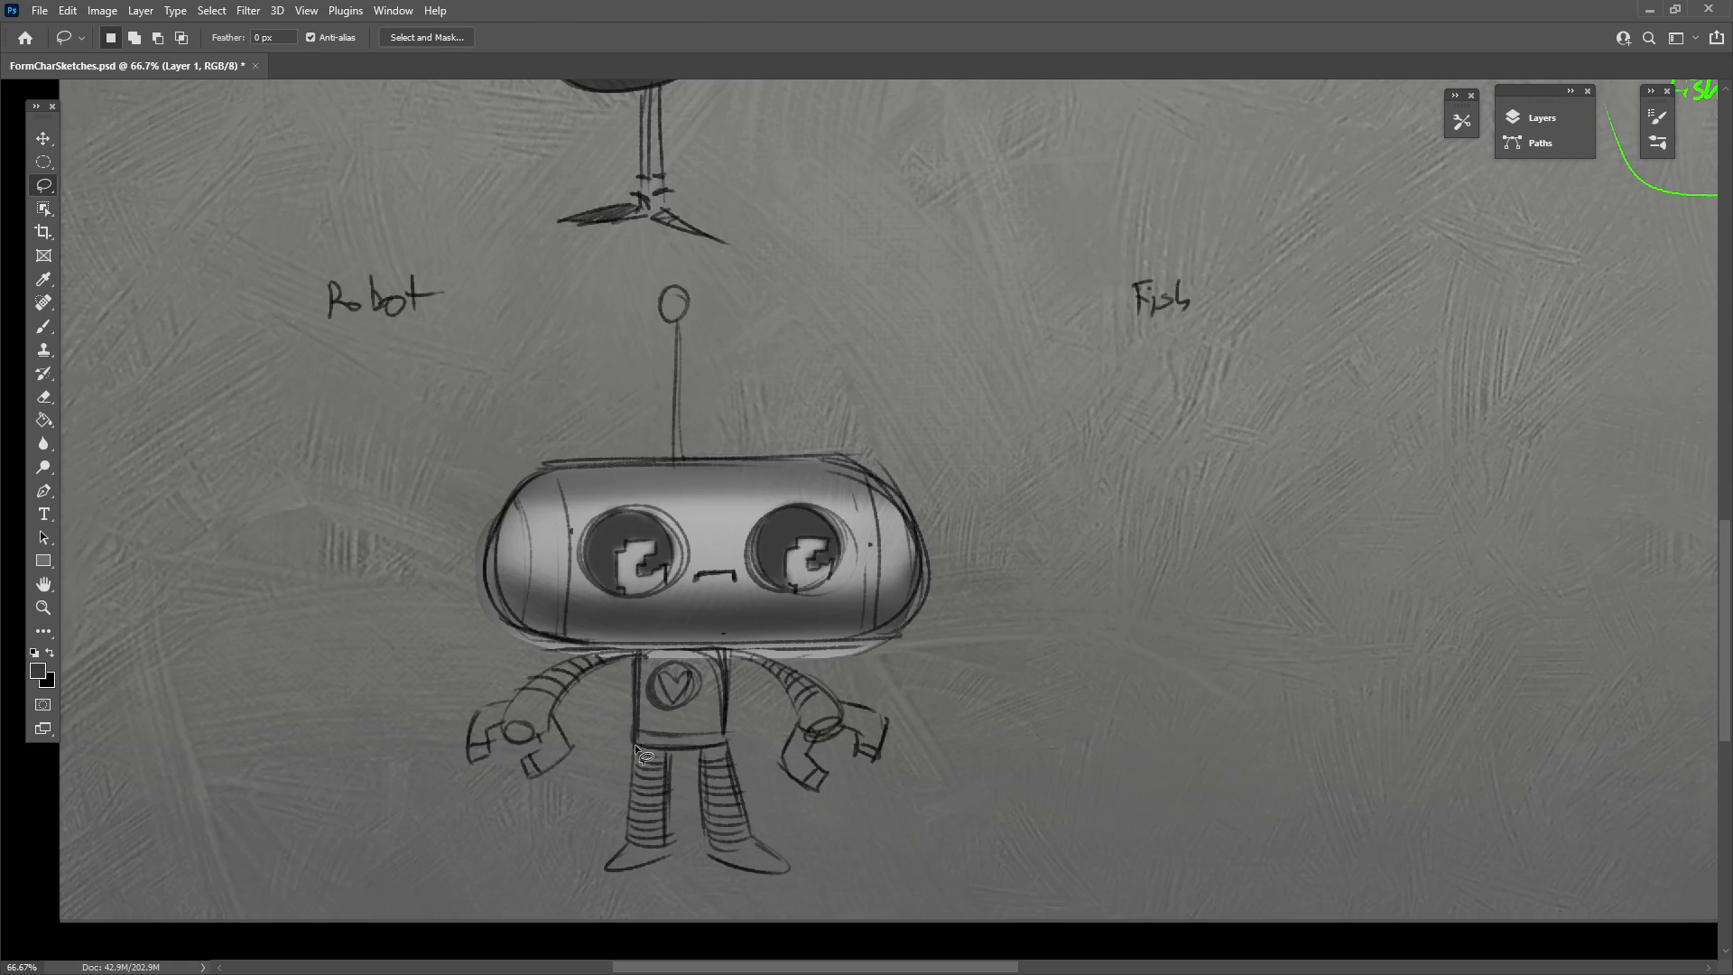
mouse_move(623, 833)
mouse_down()
mouse_move(603, 871)
mouse_move(670, 845)
mouse_move(670, 753)
mouse_move(694, 748)
mouse_move(709, 855)
mouse_move(786, 873)
mouse_move(727, 763)
mouse_move(727, 654)
mouse_move(787, 699)
mouse_move(778, 752)
mouse_move(812, 788)
mouse_move(815, 740)
mouse_move(848, 733)
mouse_move(865, 755)
mouse_move(887, 722)
mouse_move(754, 644)
mouse_move(624, 646)
mouse_move(481, 705)
mouse_move(471, 762)
mouse_move(501, 727)
mouse_move(542, 741)
mouse_move(526, 775)
mouse_move(549, 767)
mouse_move(575, 750)
mouse_move(568, 698)
mouse_up()
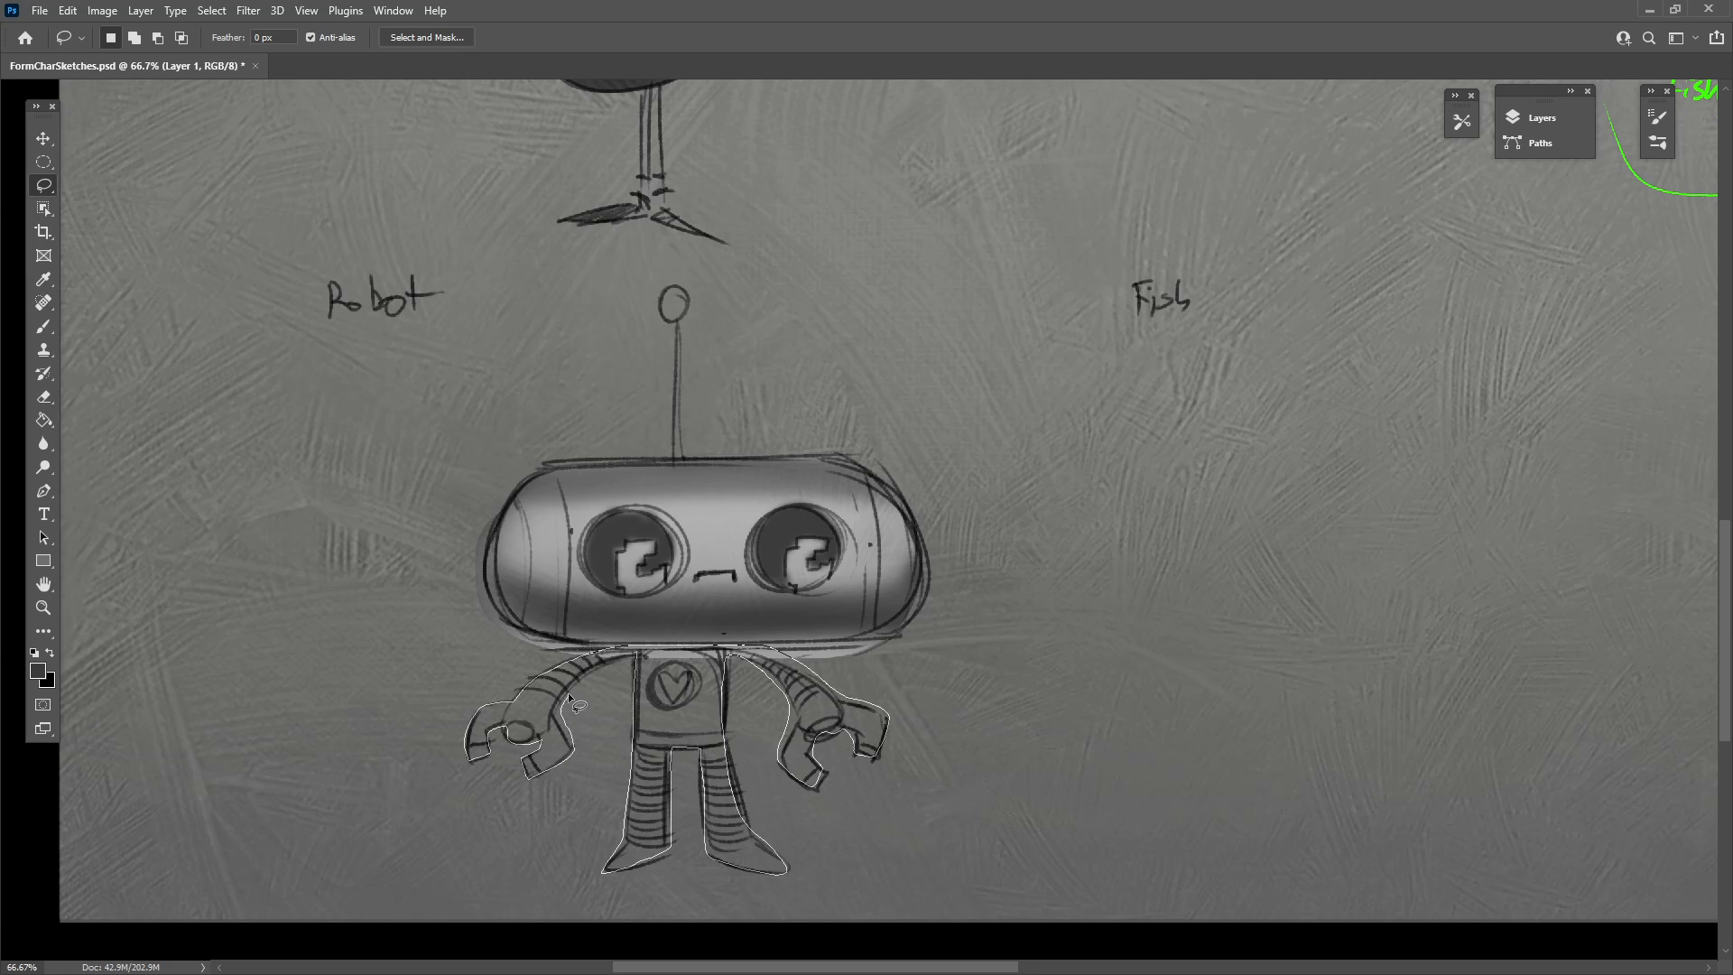
drag(634, 652, 635, 653)
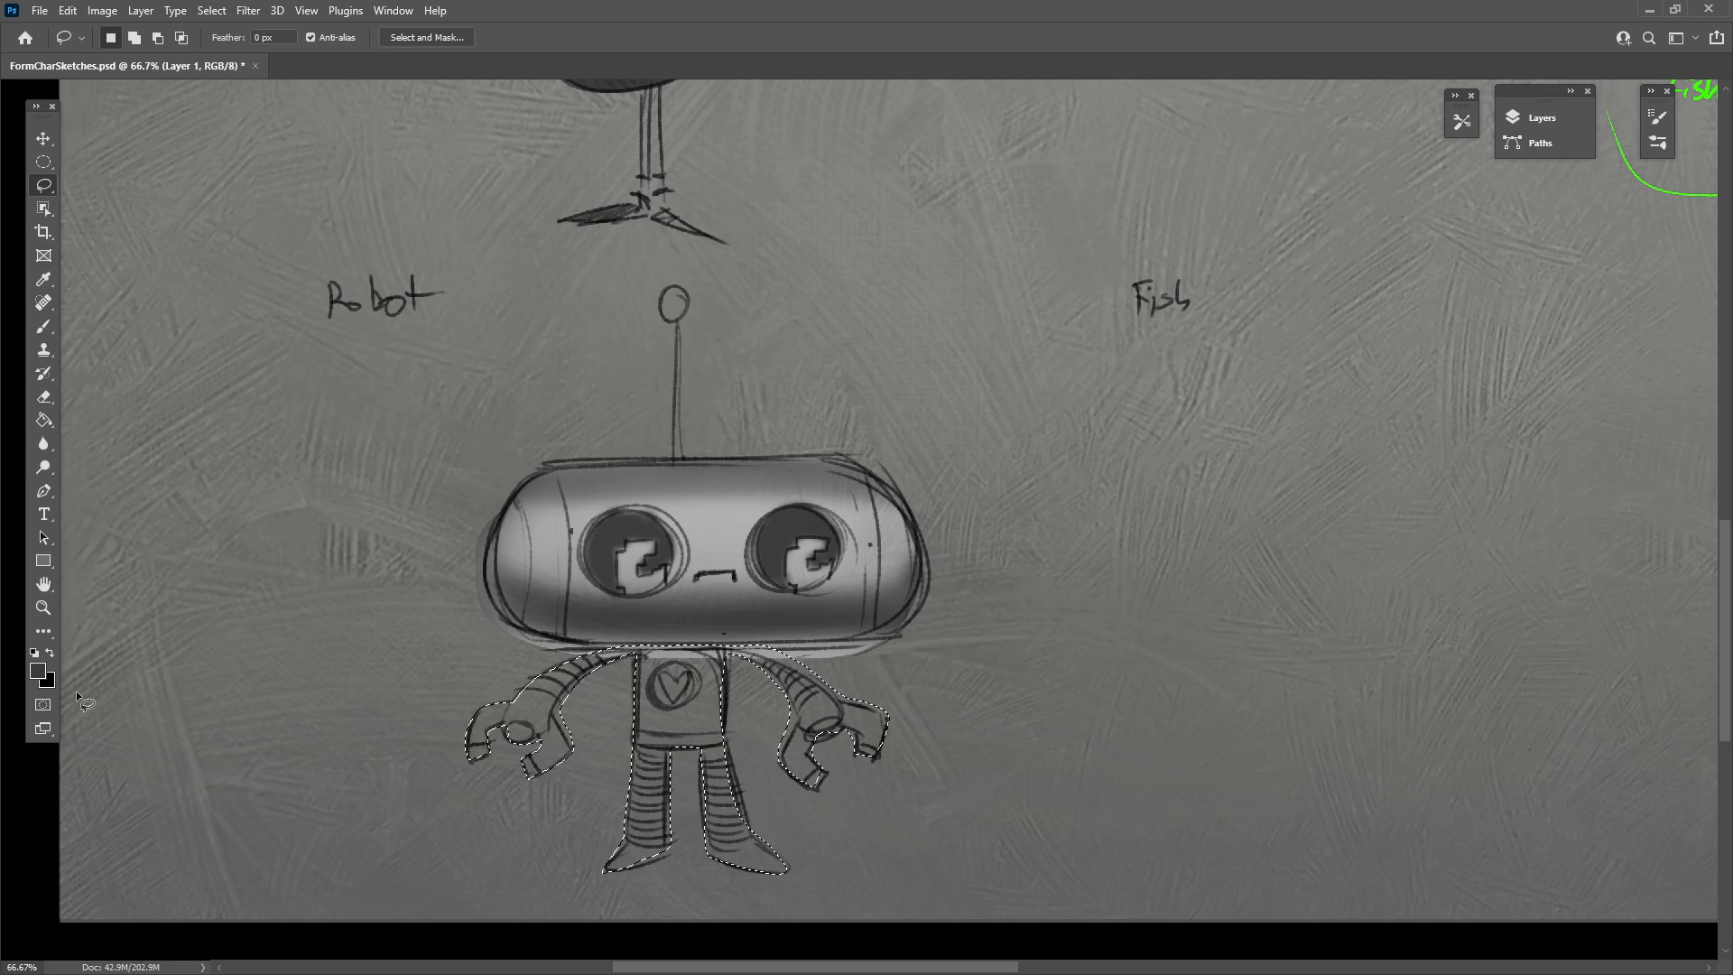
drag(1126, 689, 1027, 742)
key(b)
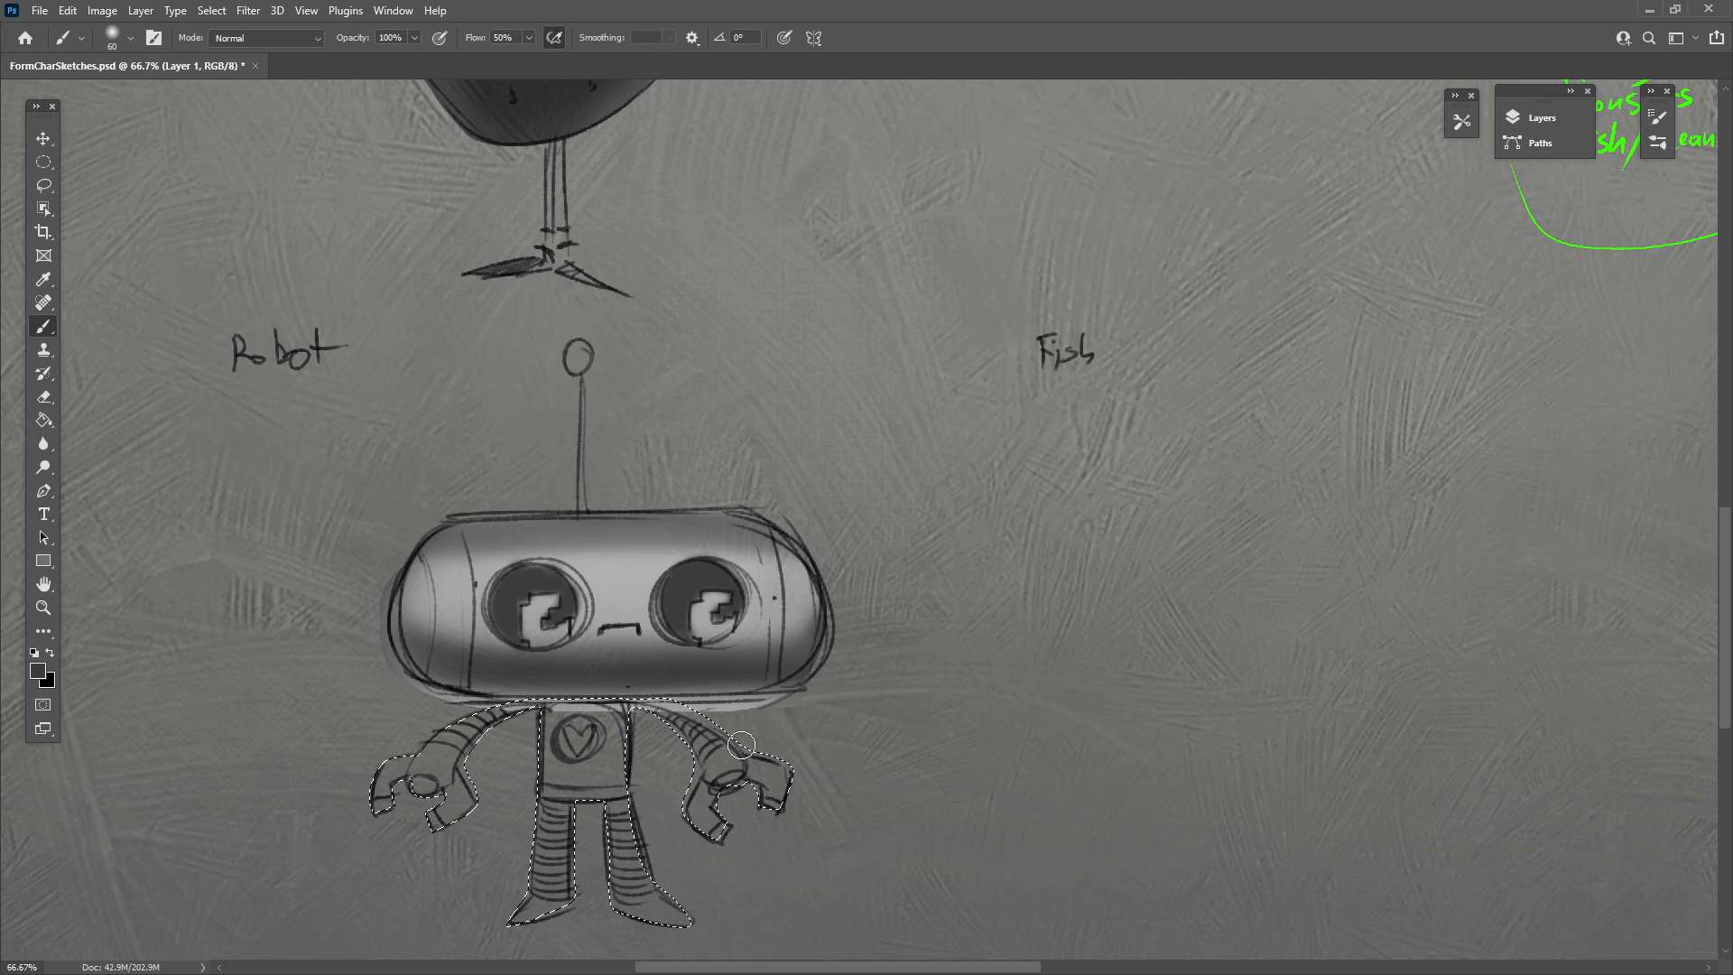
key(bracketright)
key(bracketright)
key(bracketright)
key(bracketright)
key(bracketright)
key(bracketright)
key(bracketright)
key(ctrl+d)
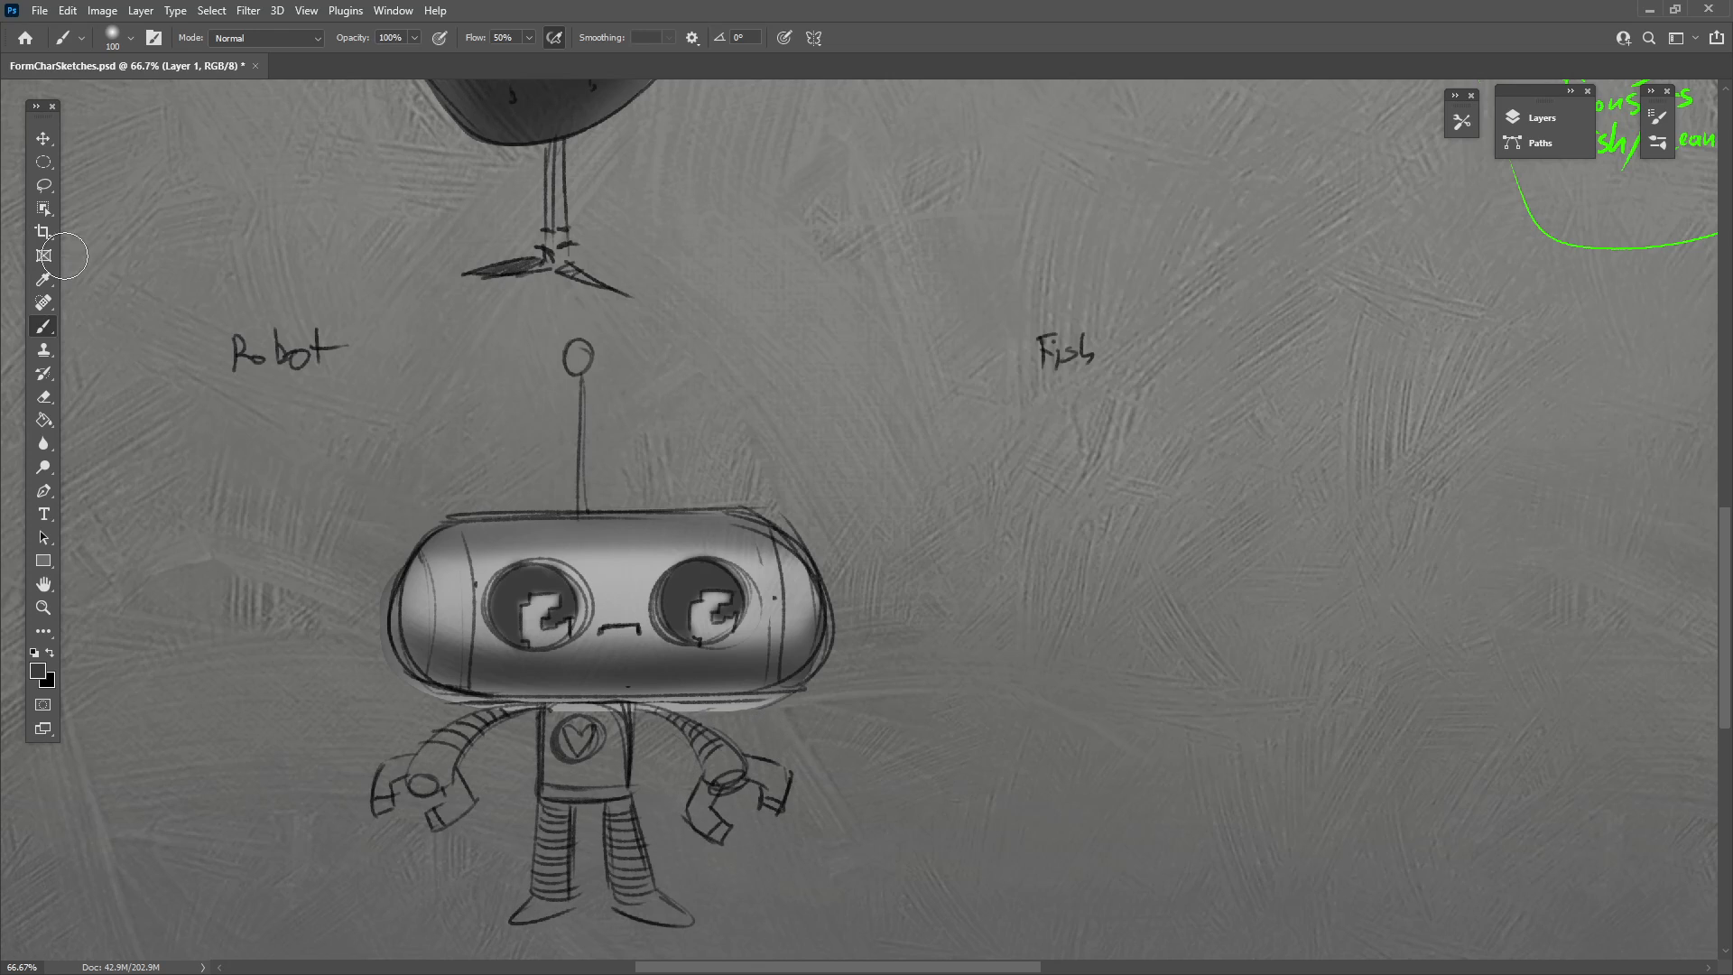
Outline the robot's torso and both legs with a Polygonal Lasso selection, leaving out the arms.
click(43, 186)
click(106, 202)
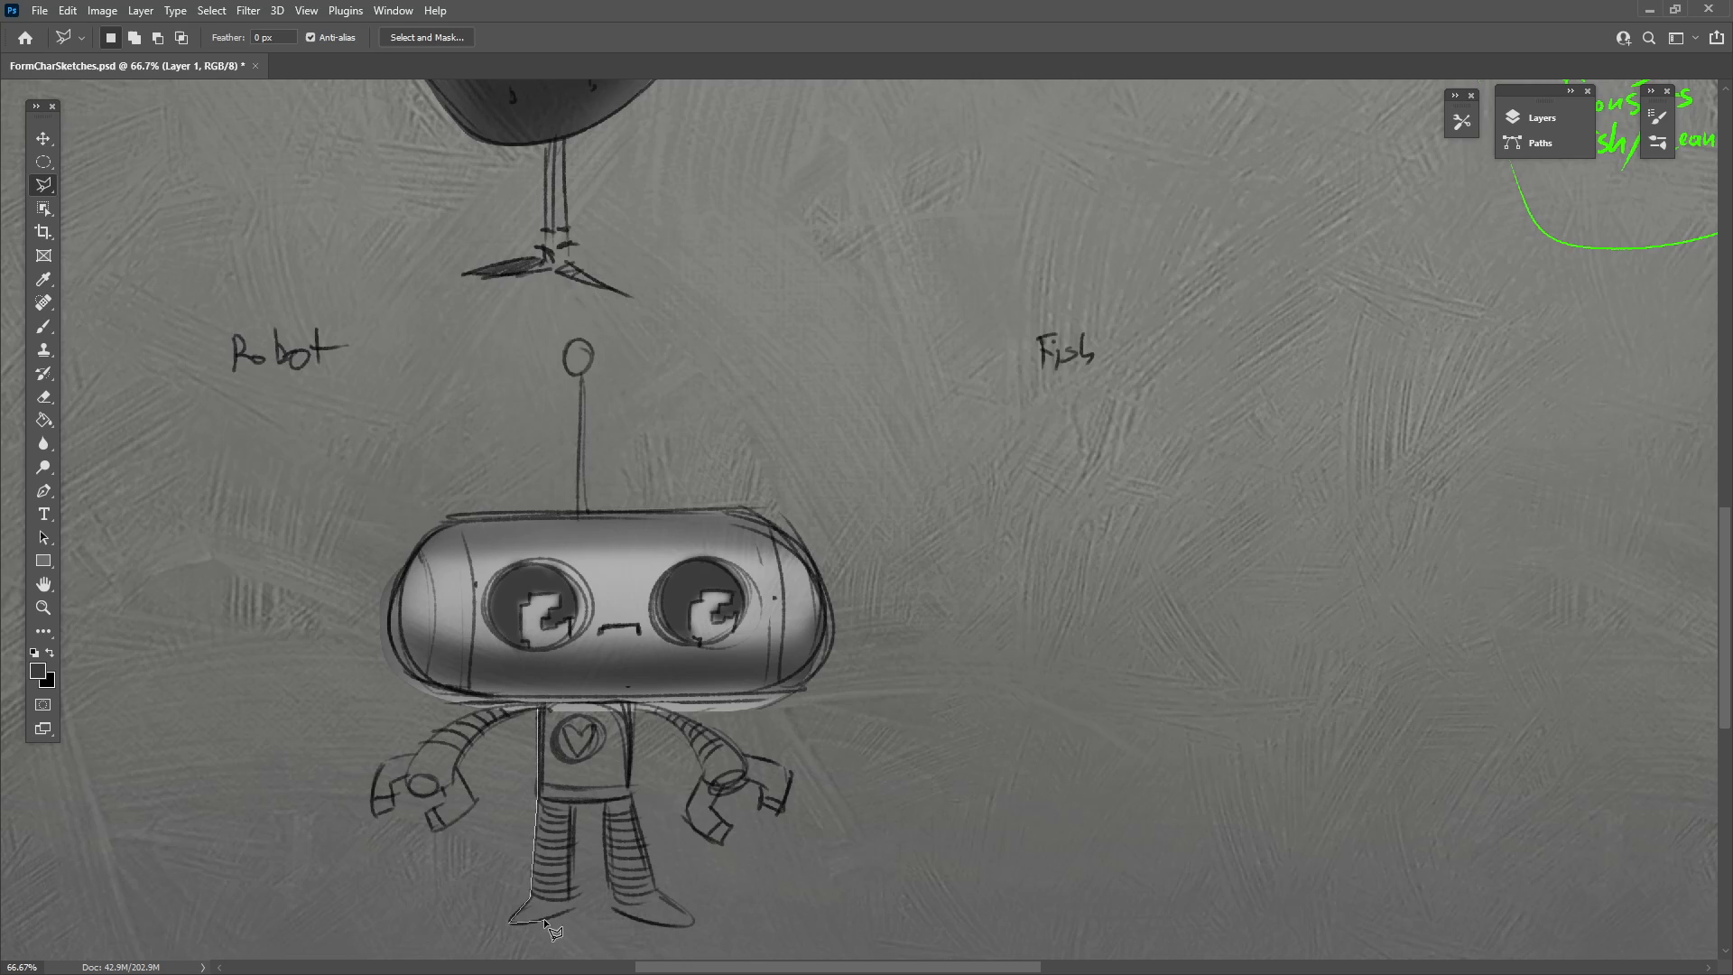
click(574, 908)
click(632, 706)
click(544, 709)
Sample a near-black tone from the head and airbrush soft dark shading over the selected torso and legs.
key(b)
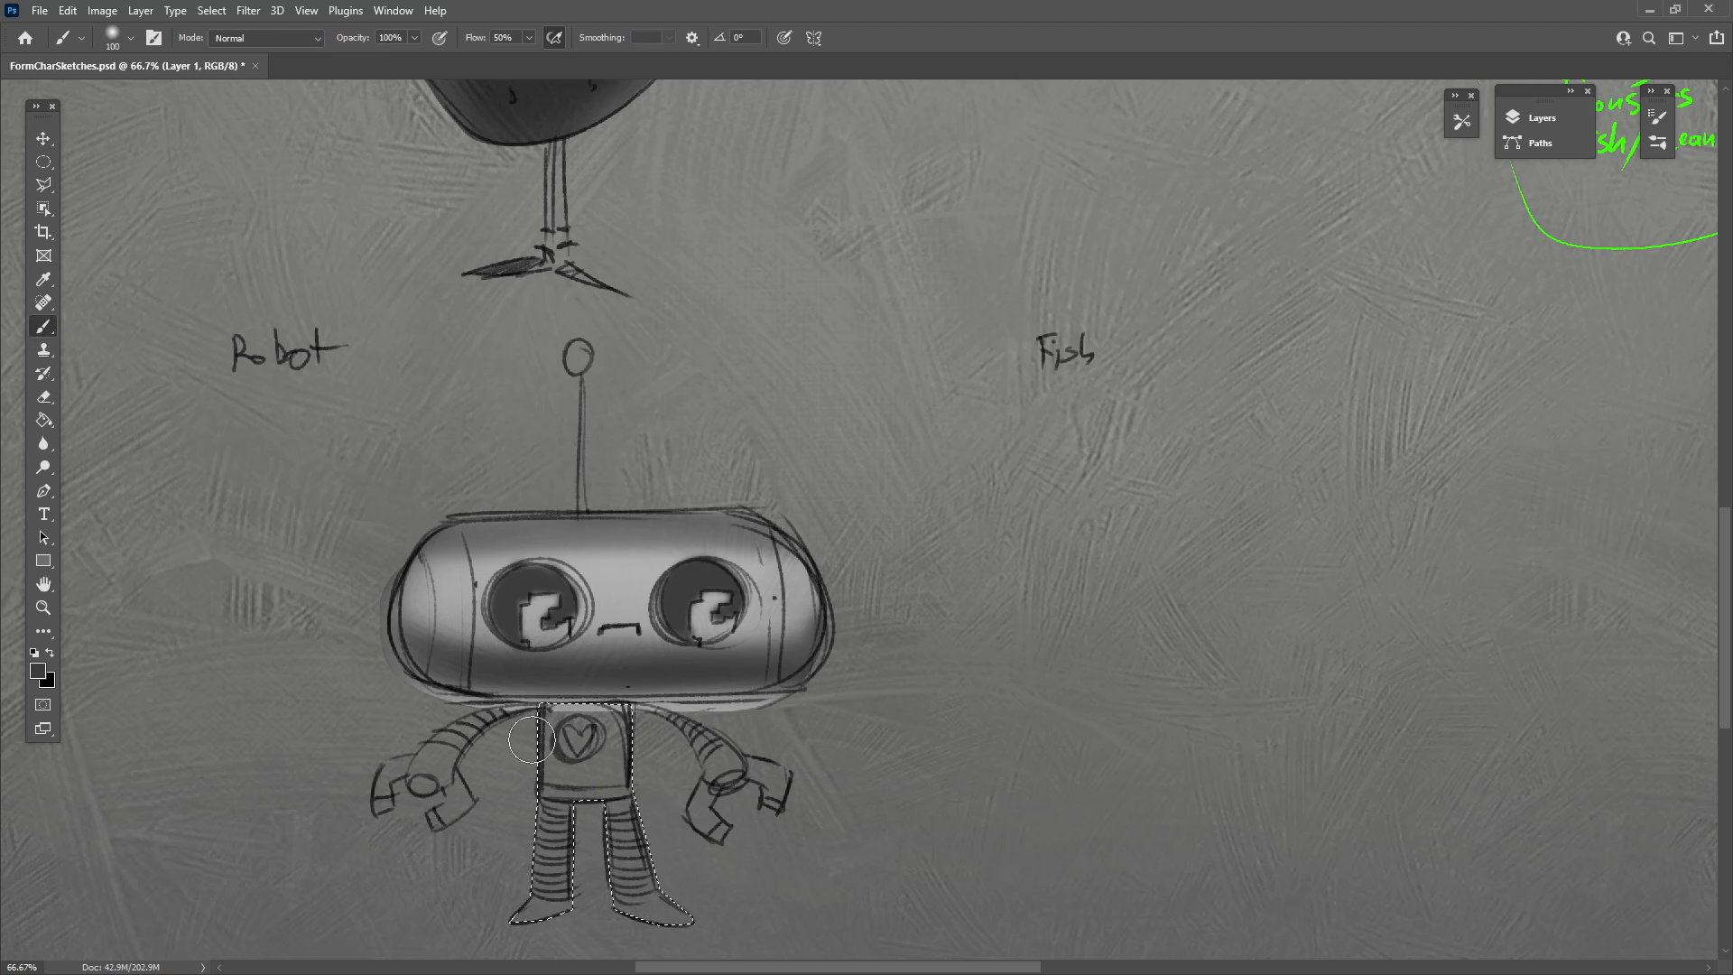
key(alt)
alt+click(572, 608)
mouse_move(553, 799)
mouse_down()
mouse_move(538, 720)
mouse_move(531, 868)
mouse_move(557, 801)
mouse_move(652, 843)
mouse_move(627, 726)
mouse_move(647, 883)
mouse_move(619, 858)
mouse_move(672, 889)
mouse_up()
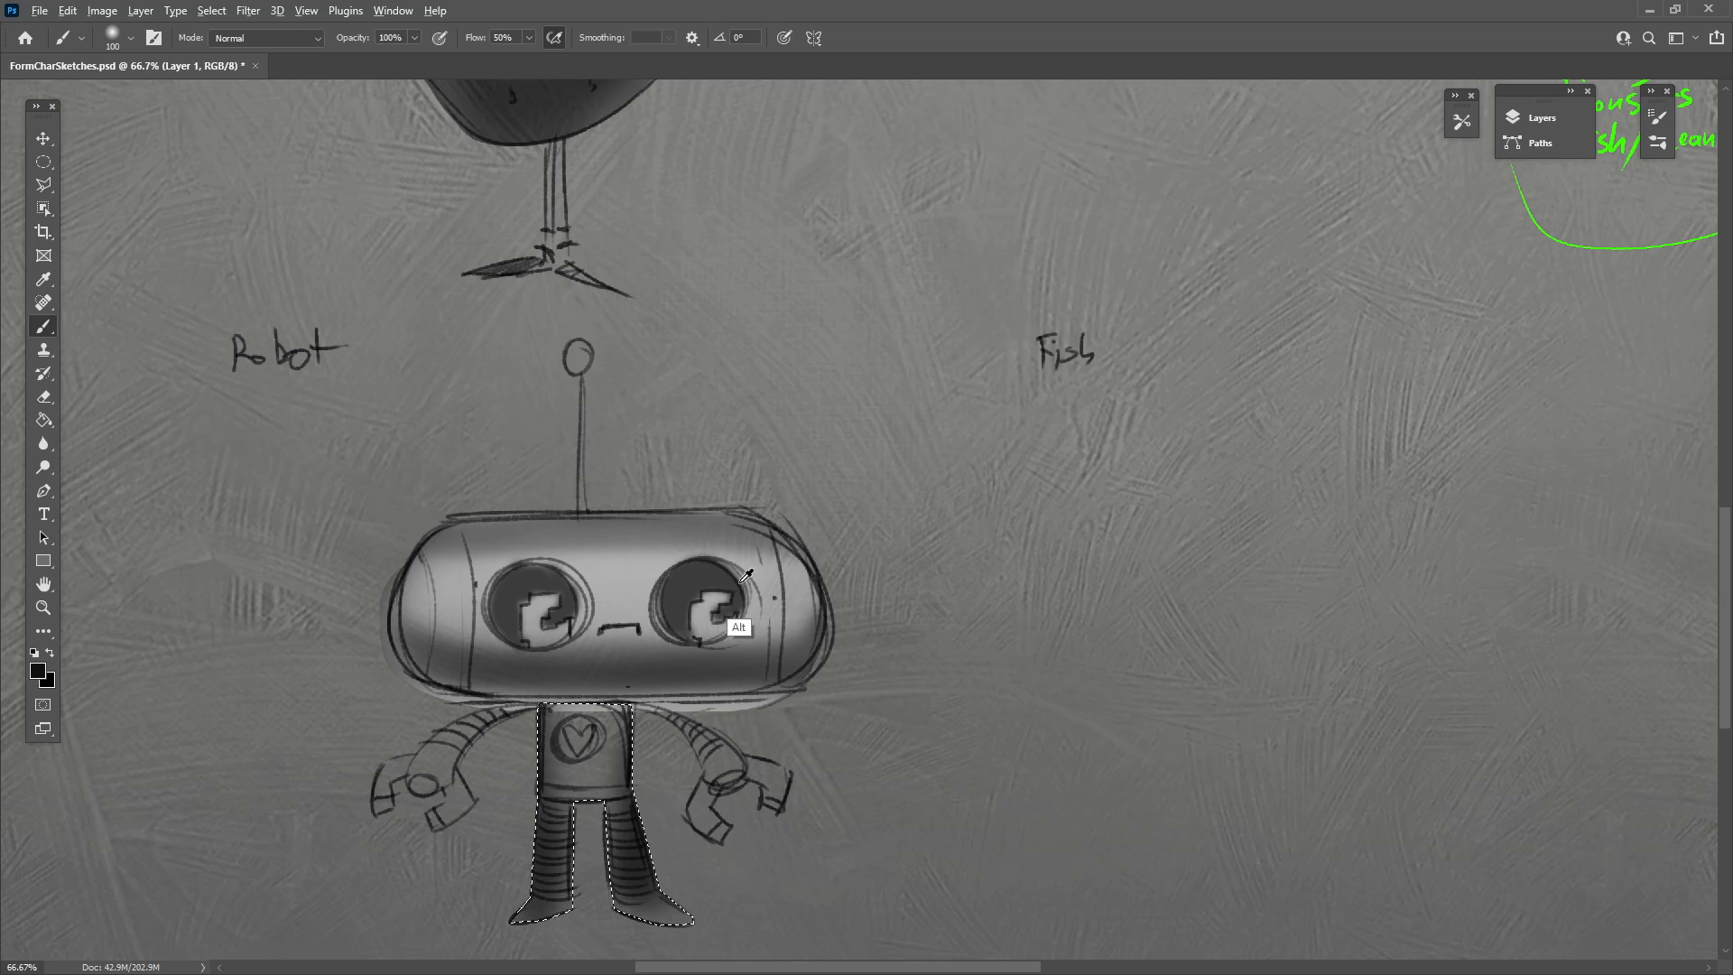
Sample light grey from the head, airbrush highlights on the robot's torso and legs, and clear the selection.
alt+click(787, 624)
key(p)
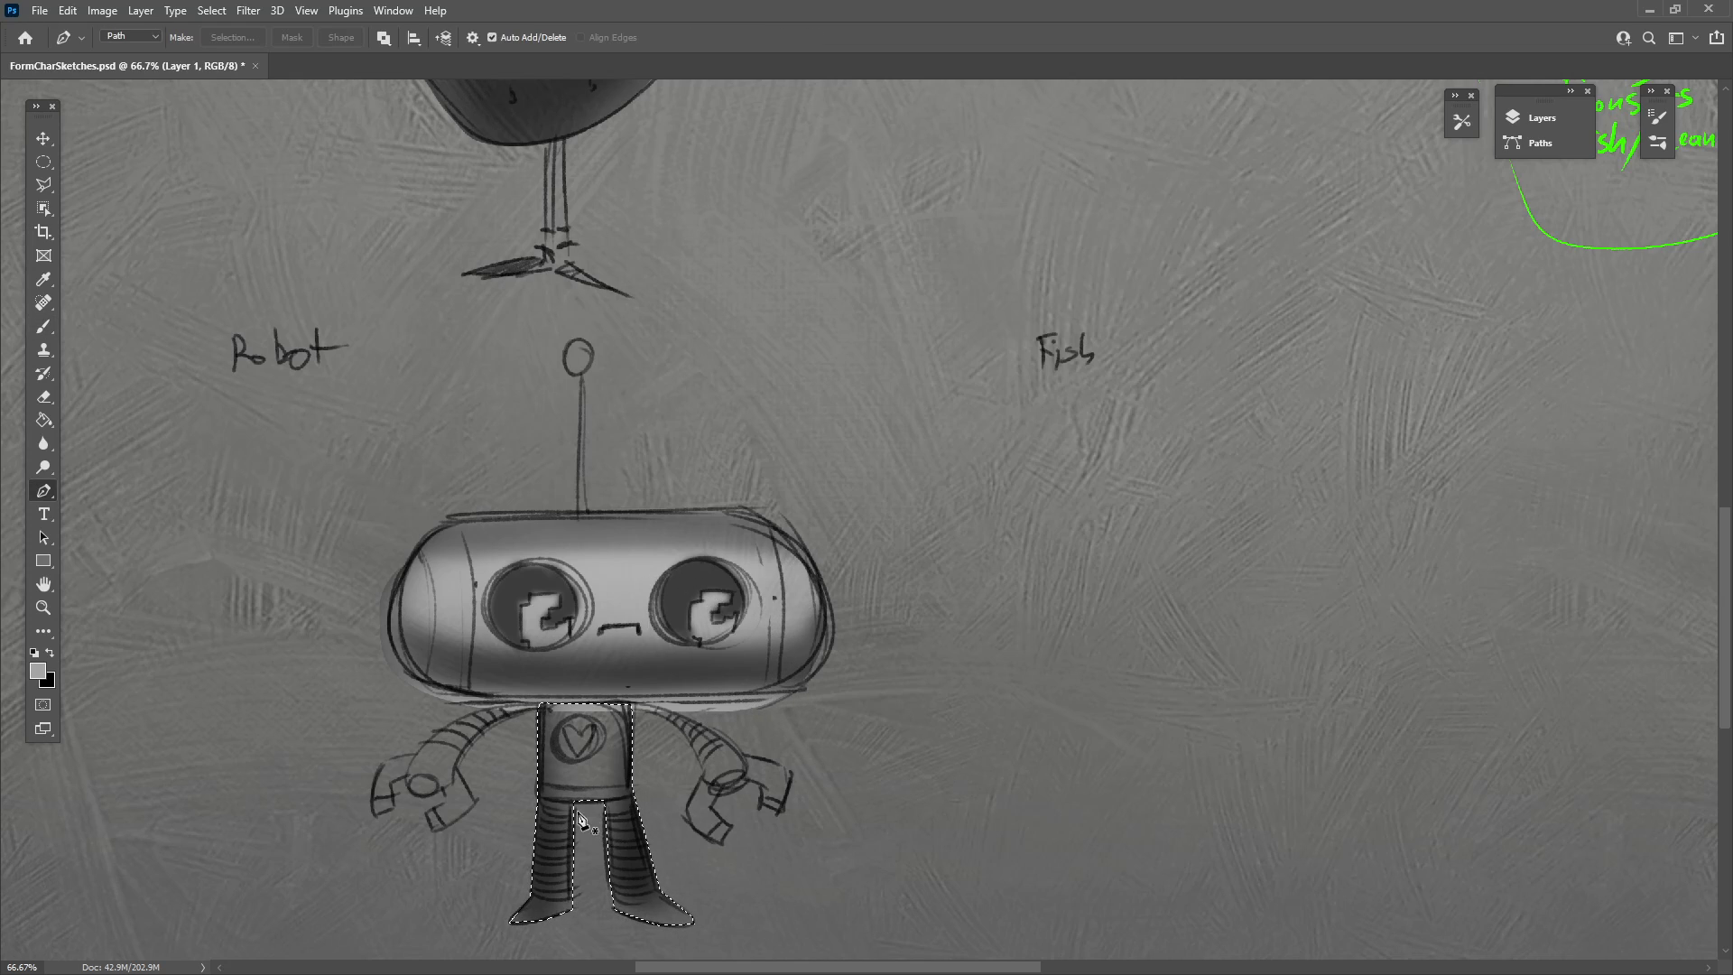
click(44, 328)
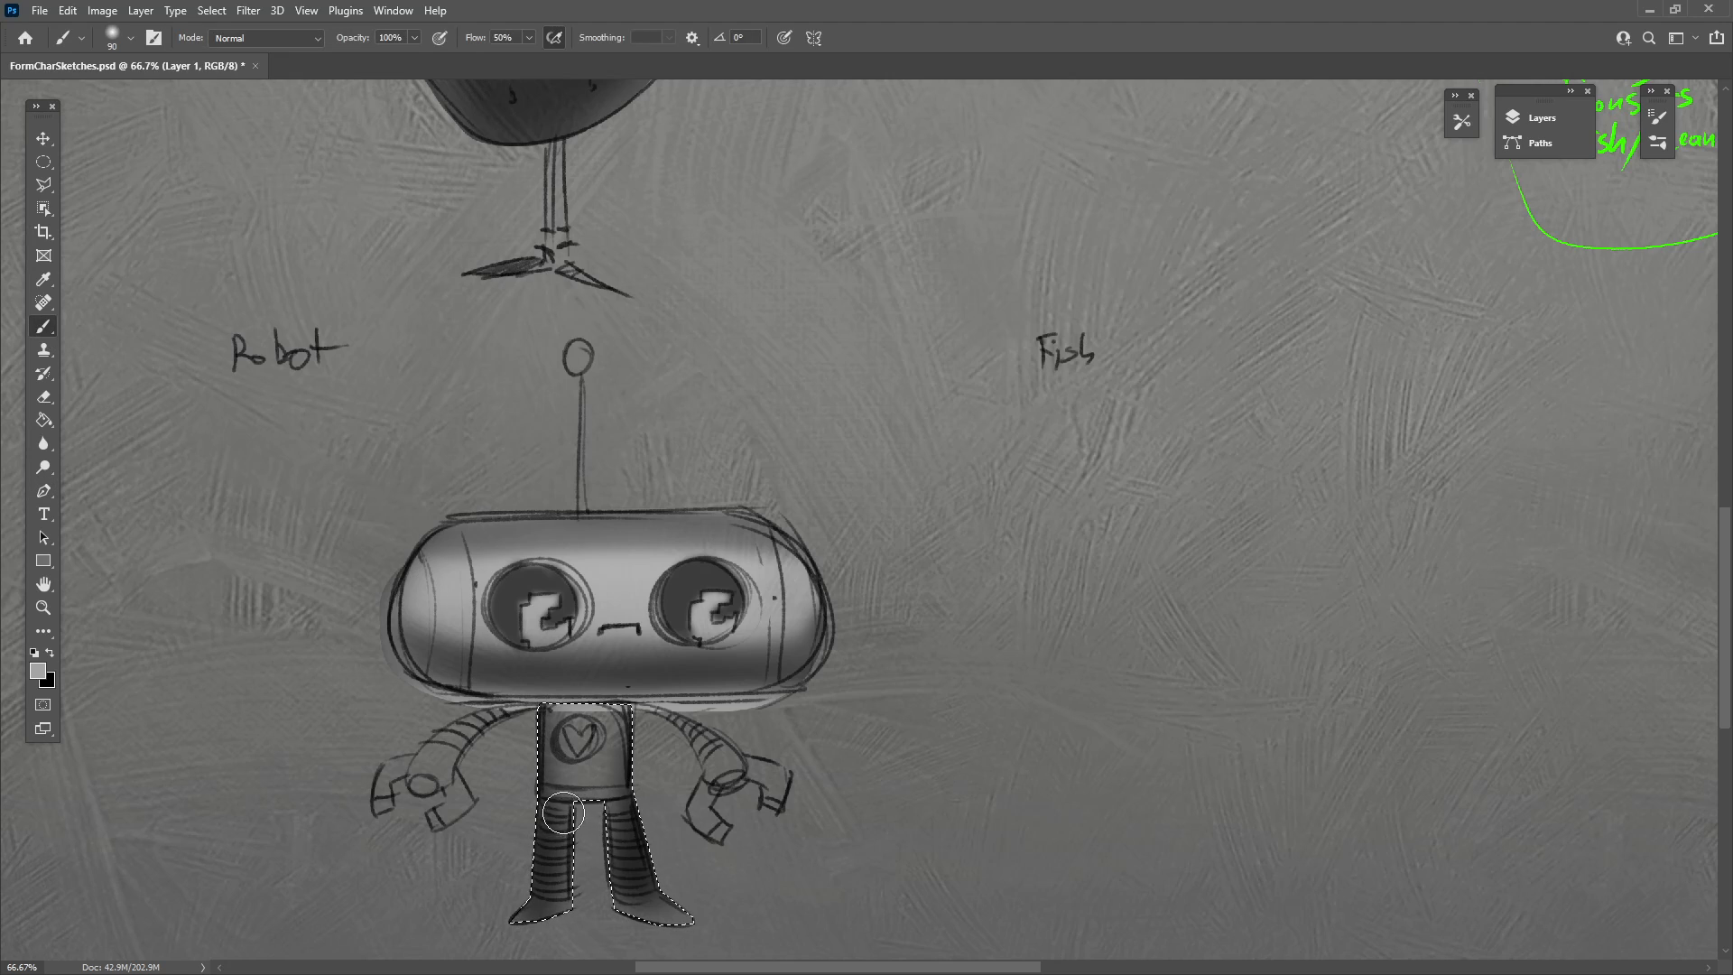
drag(555, 814, 552, 892)
drag(619, 809, 634, 892)
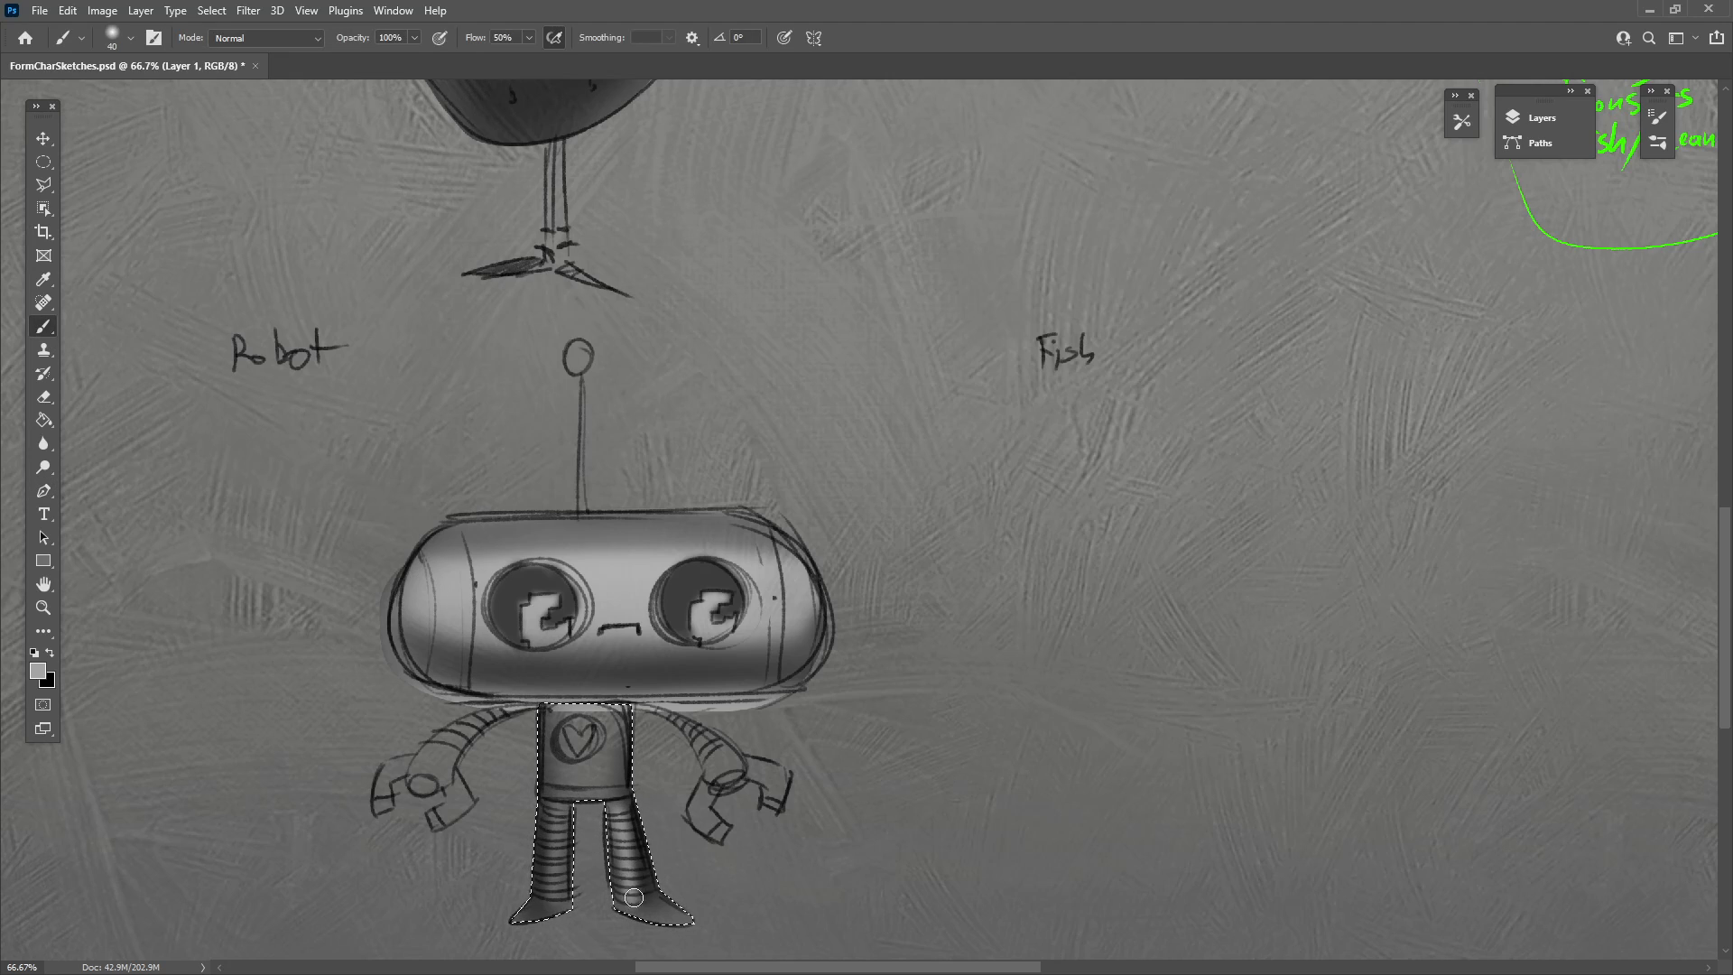
mouse_move(628, 799)
mouse_down()
mouse_move(579, 750)
mouse_move(592, 702)
mouse_move(606, 839)
mouse_move(595, 824)
mouse_up()
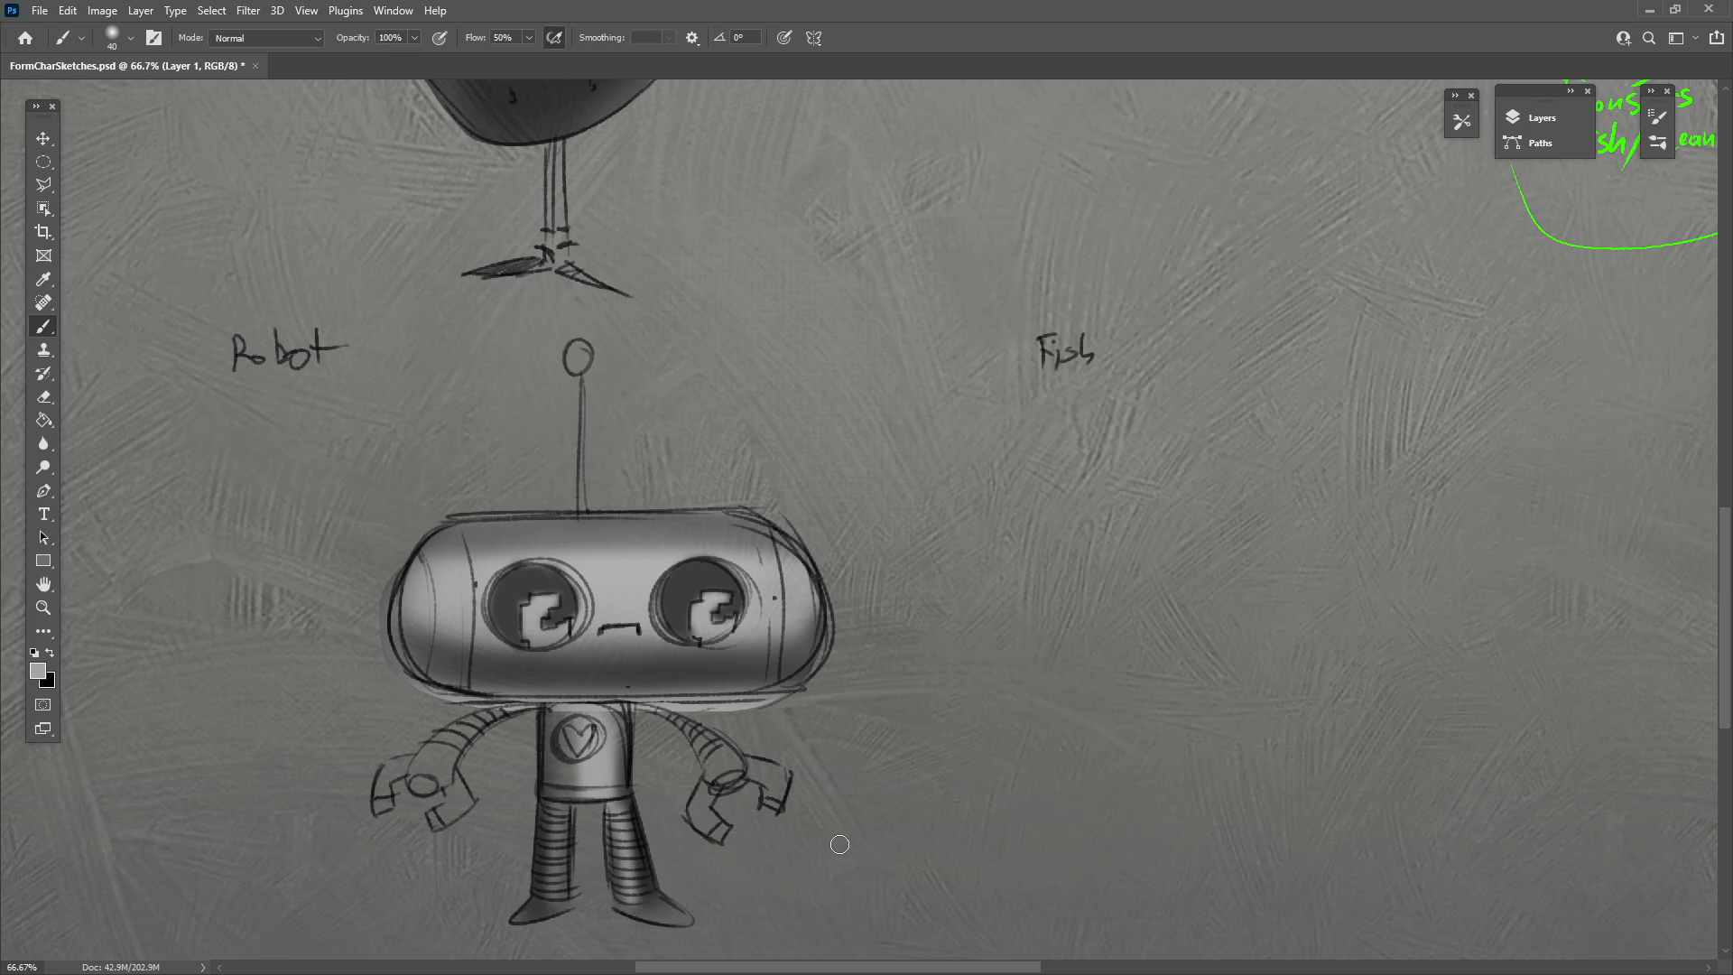
drag(529, 898, 544, 715)
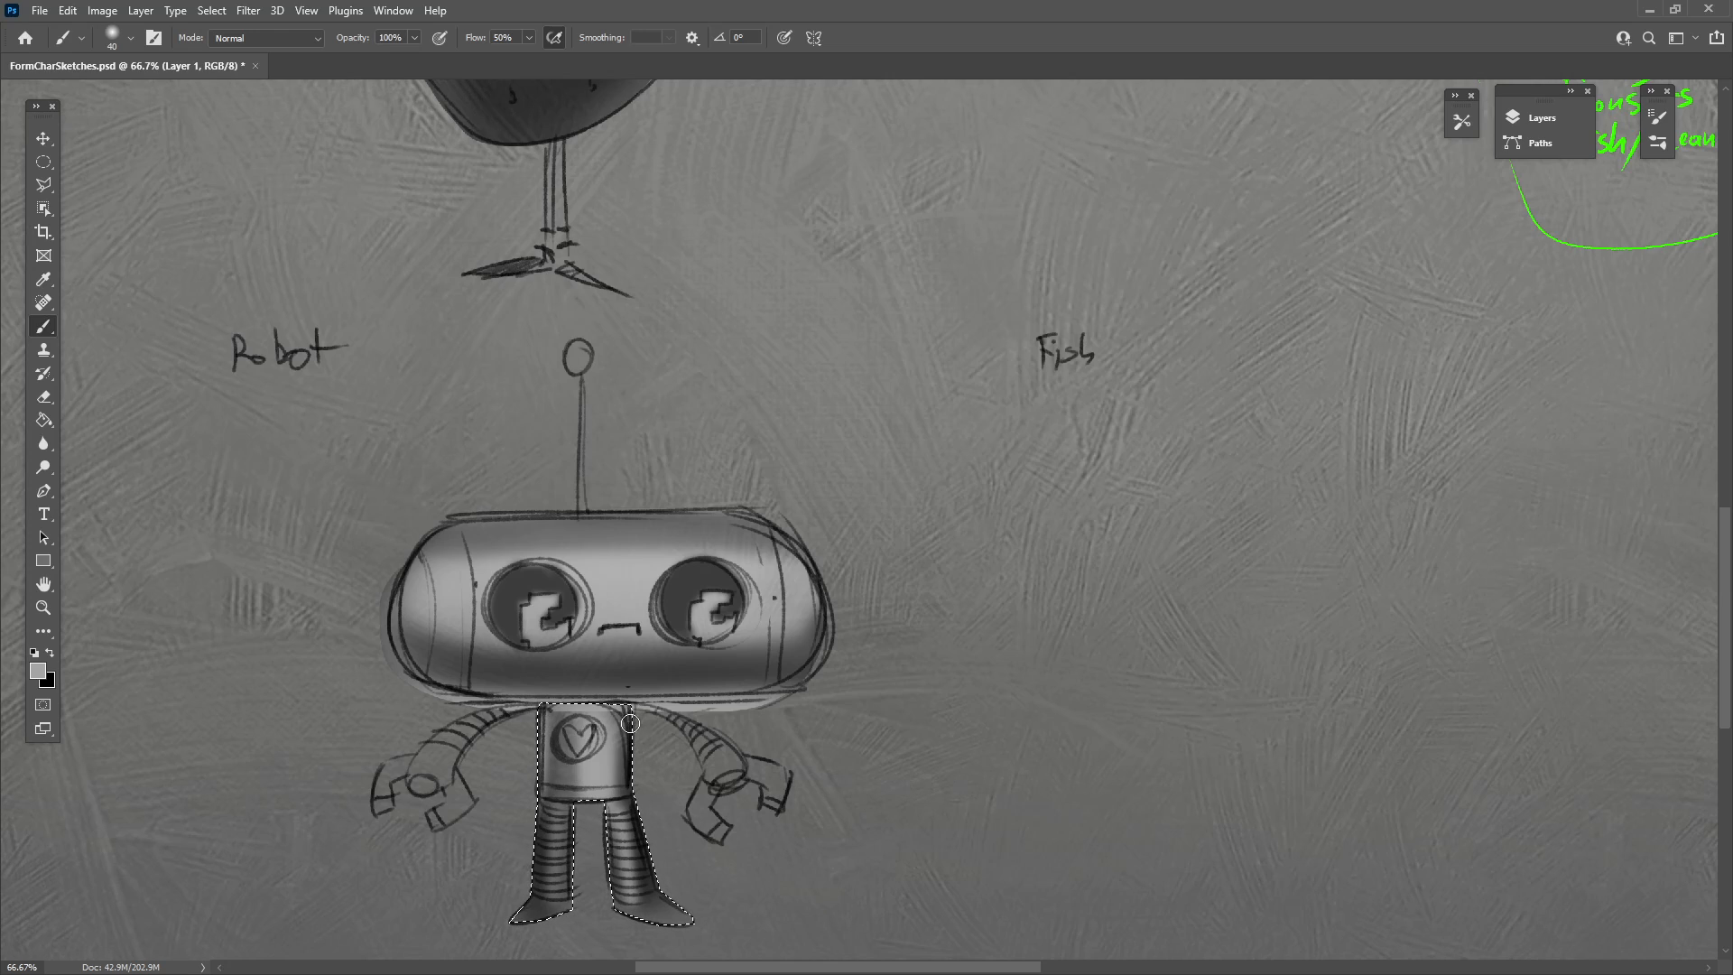
key(ctrl+d)
drag(875, 809, 998, 816)
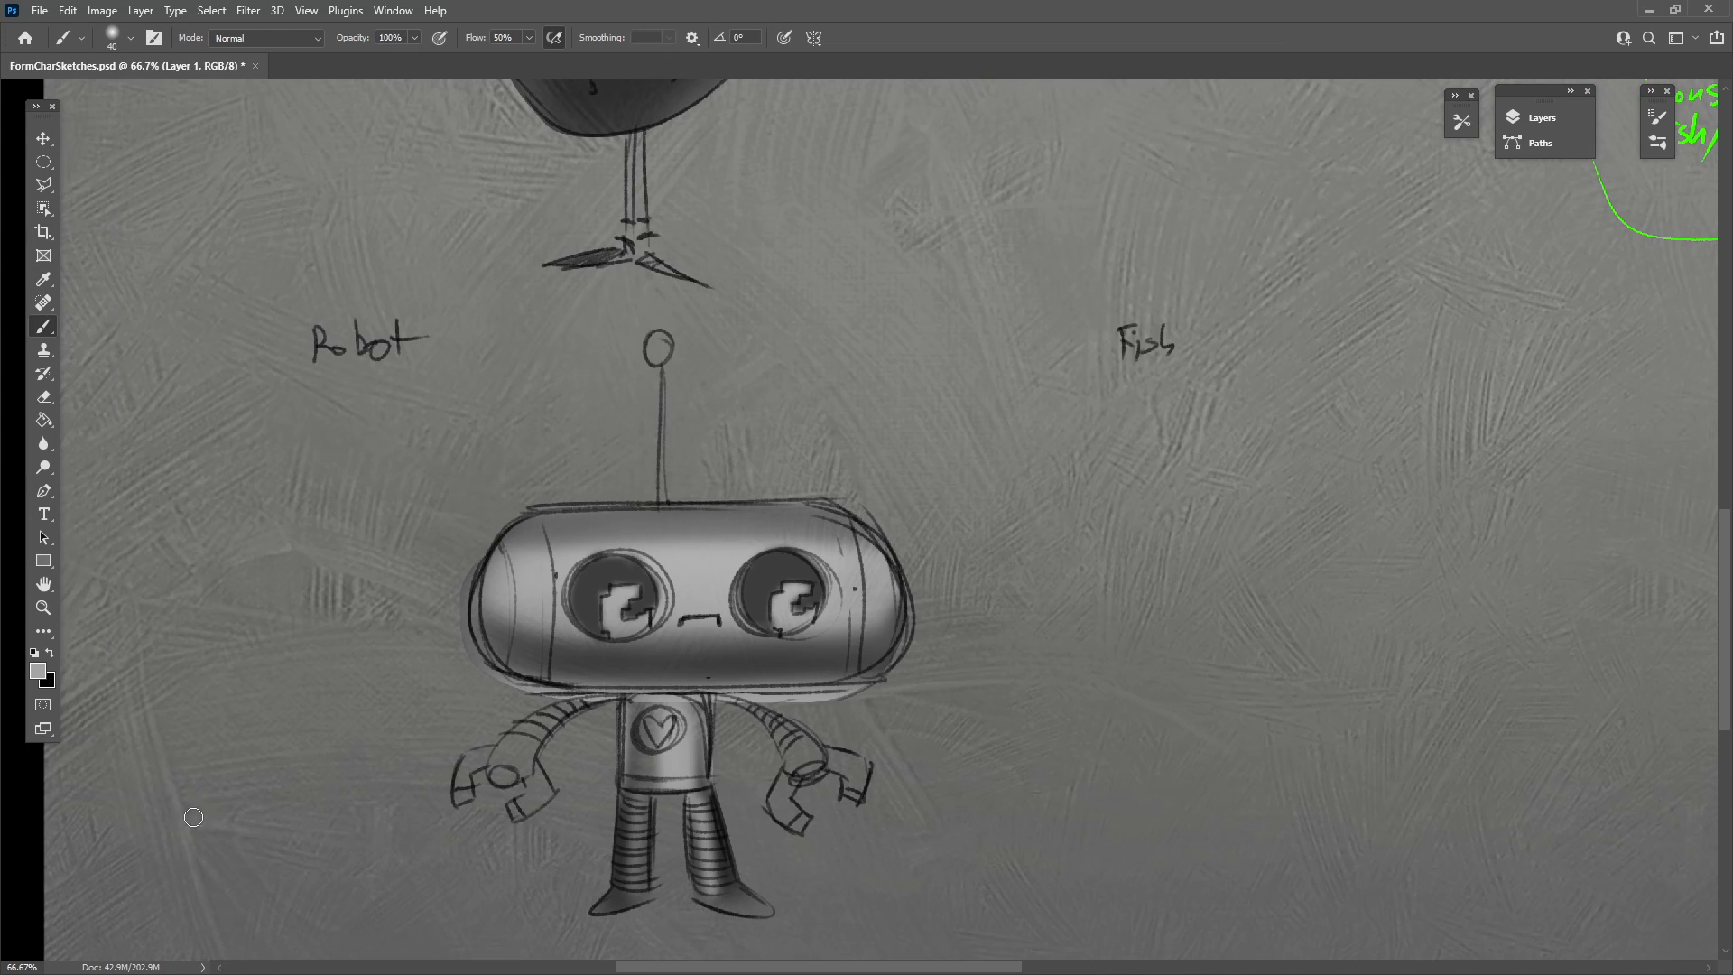
Outline the robot's left-hand arm and claw with a Polygonal Lasso selection.
click(50, 188)
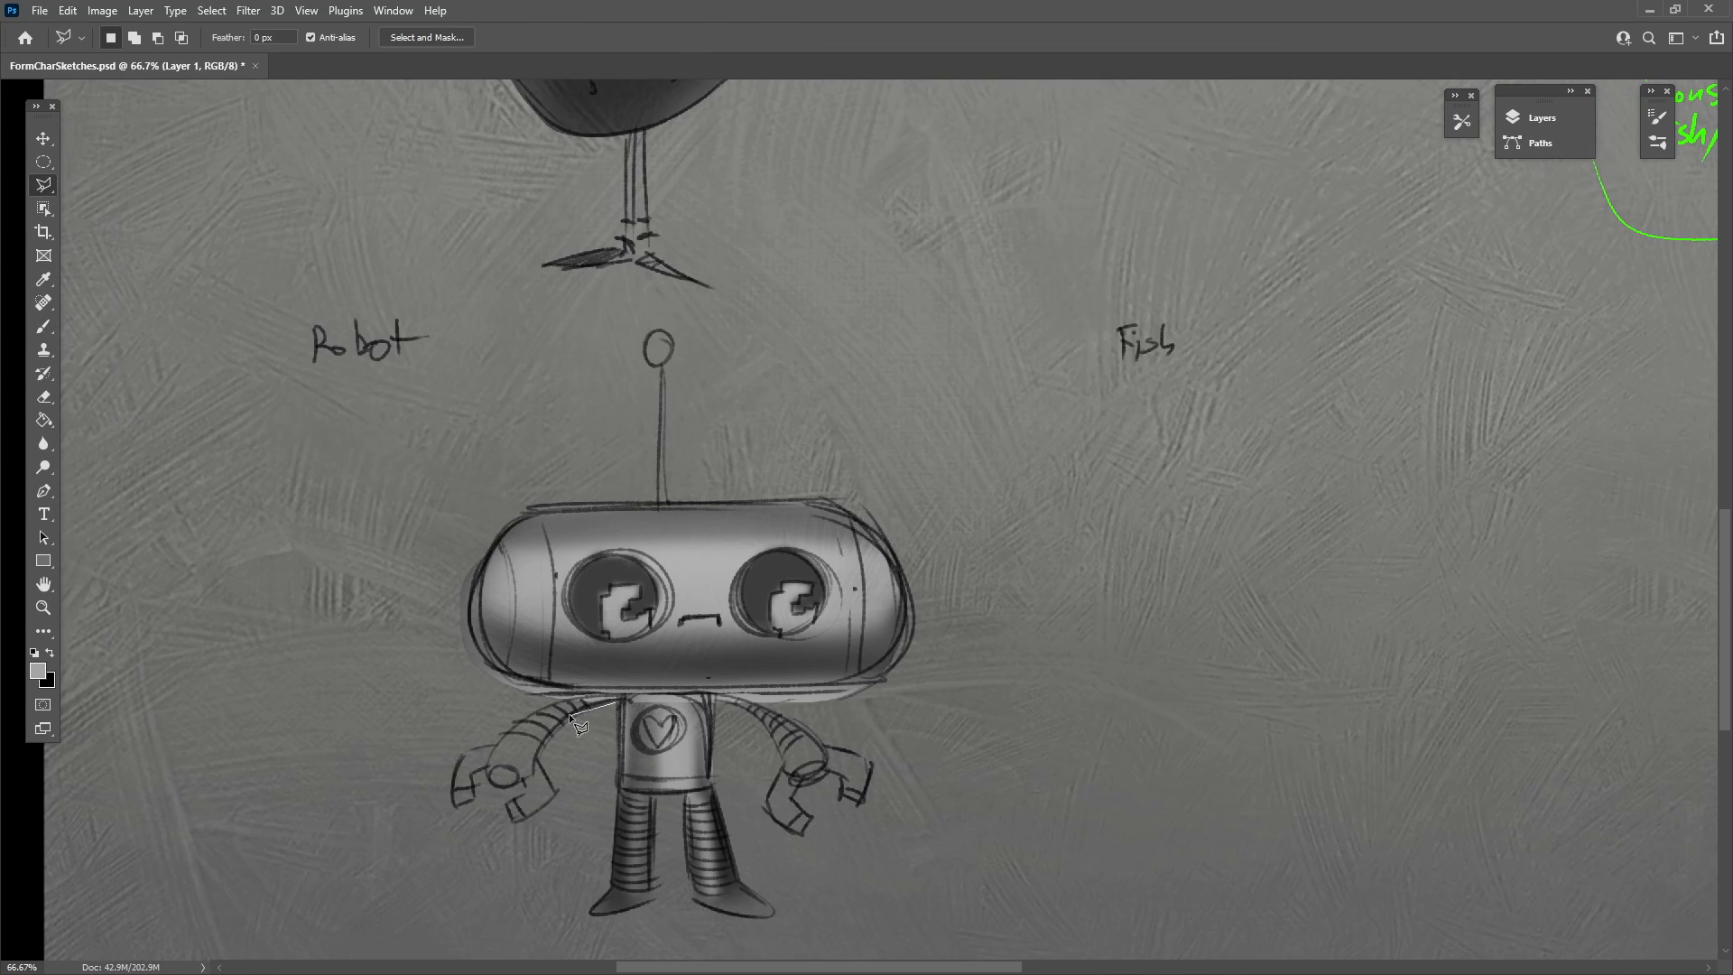
click(512, 821)
click(505, 802)
click(526, 794)
click(521, 781)
click(521, 717)
click(564, 698)
click(618, 692)
click(621, 708)
Add the robot's right-hand arm and claw to the selection with the Polygonal Lasso.
shift+click(715, 698)
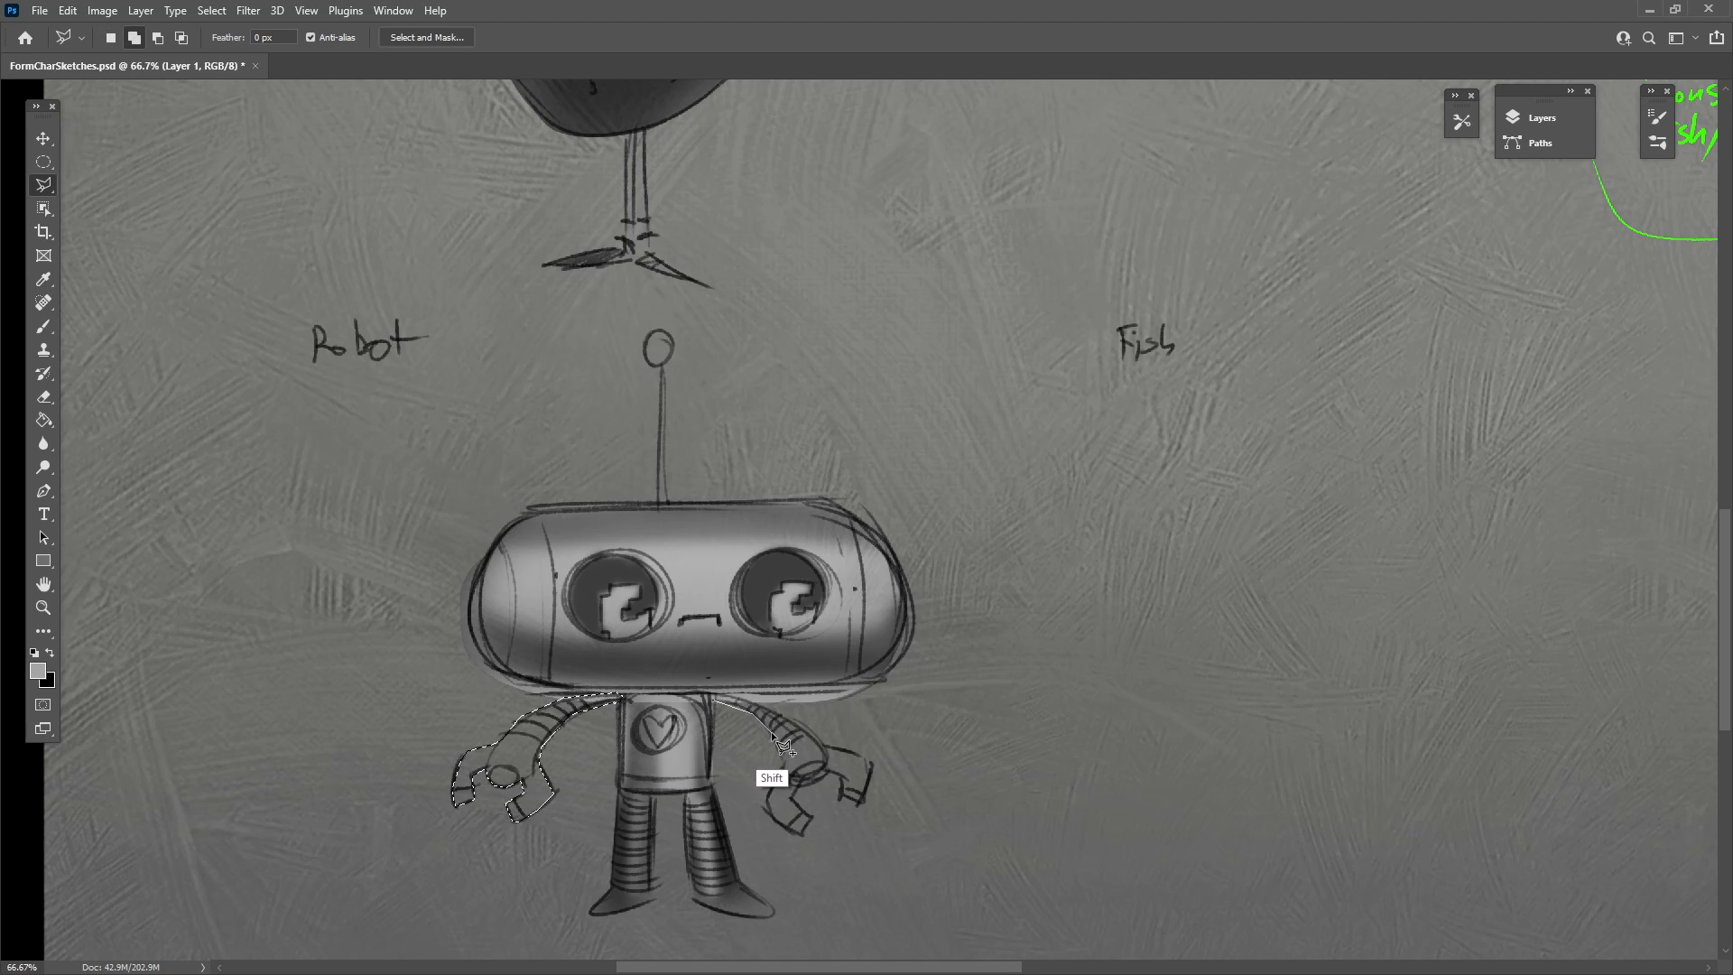
click(785, 760)
click(766, 803)
click(780, 828)
click(800, 833)
click(804, 809)
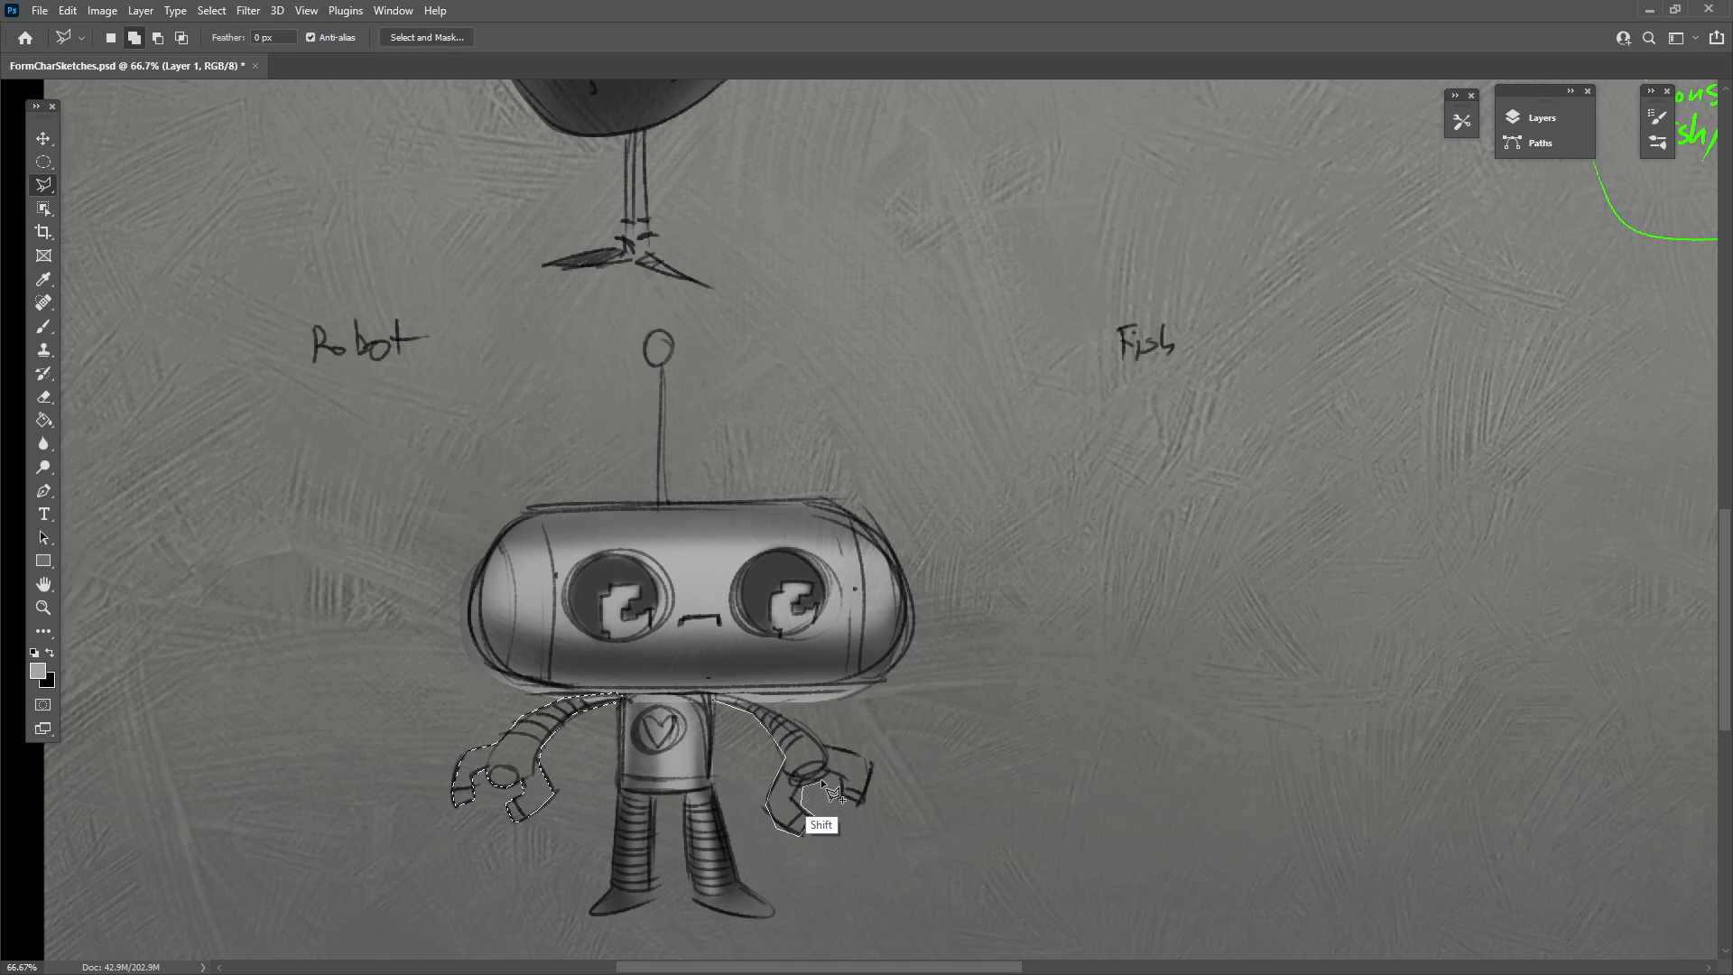
click(829, 774)
click(841, 796)
click(859, 804)
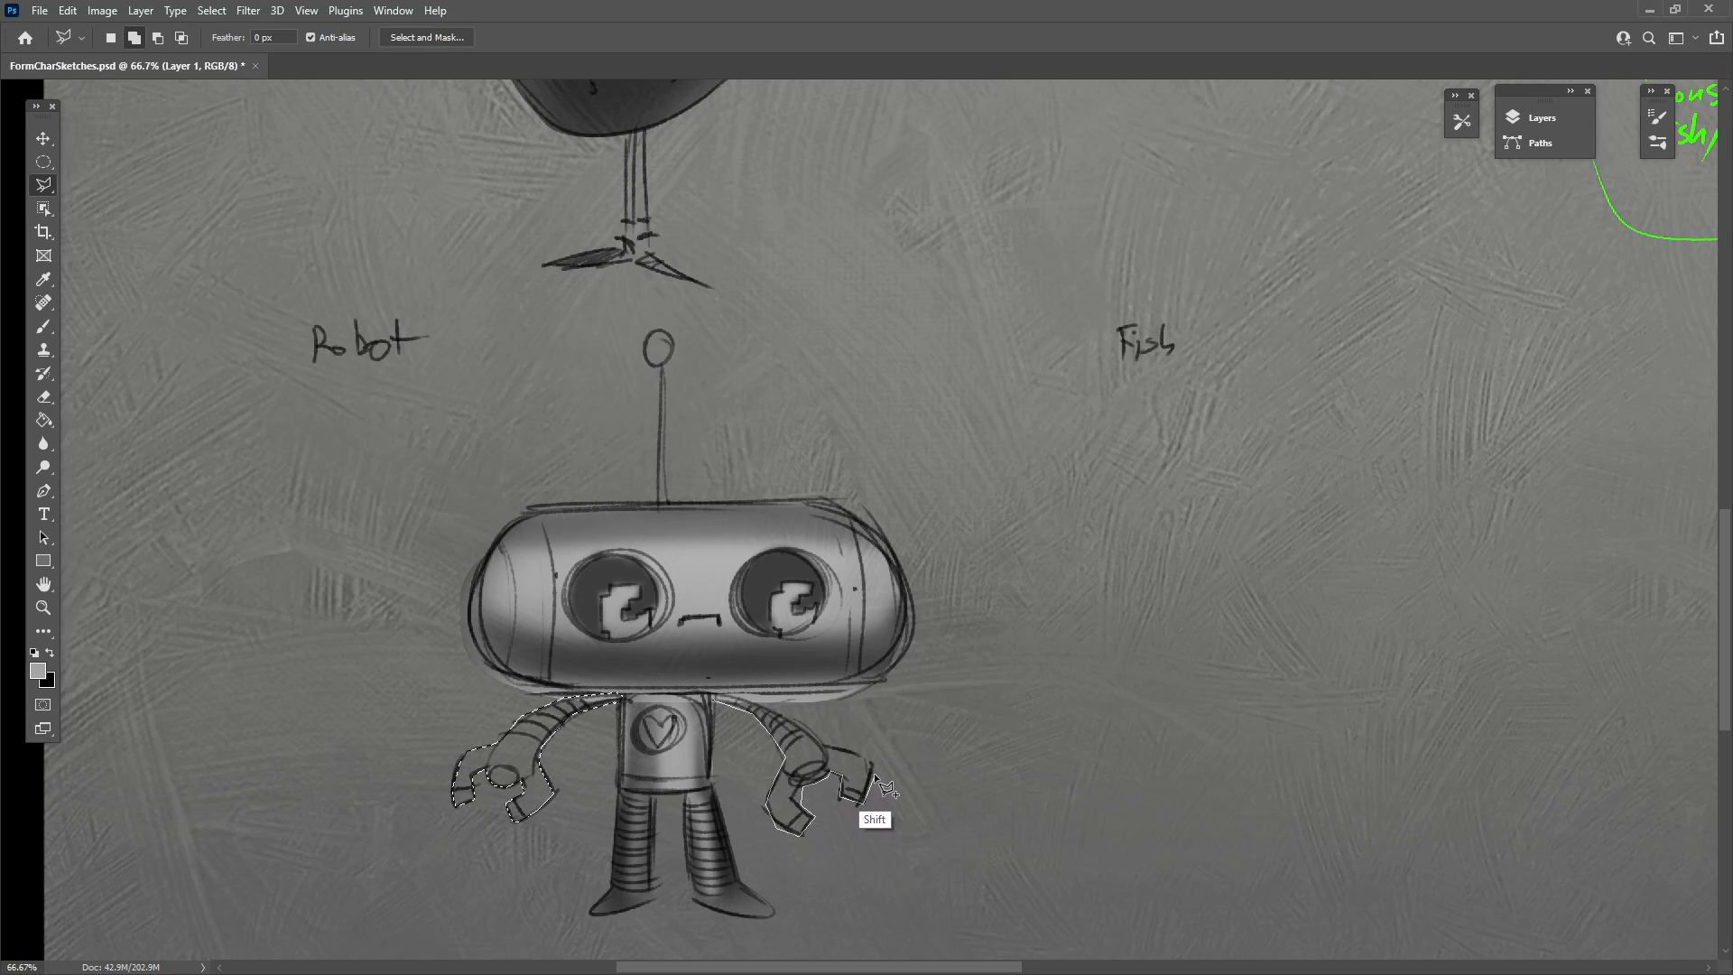
click(876, 763)
click(823, 746)
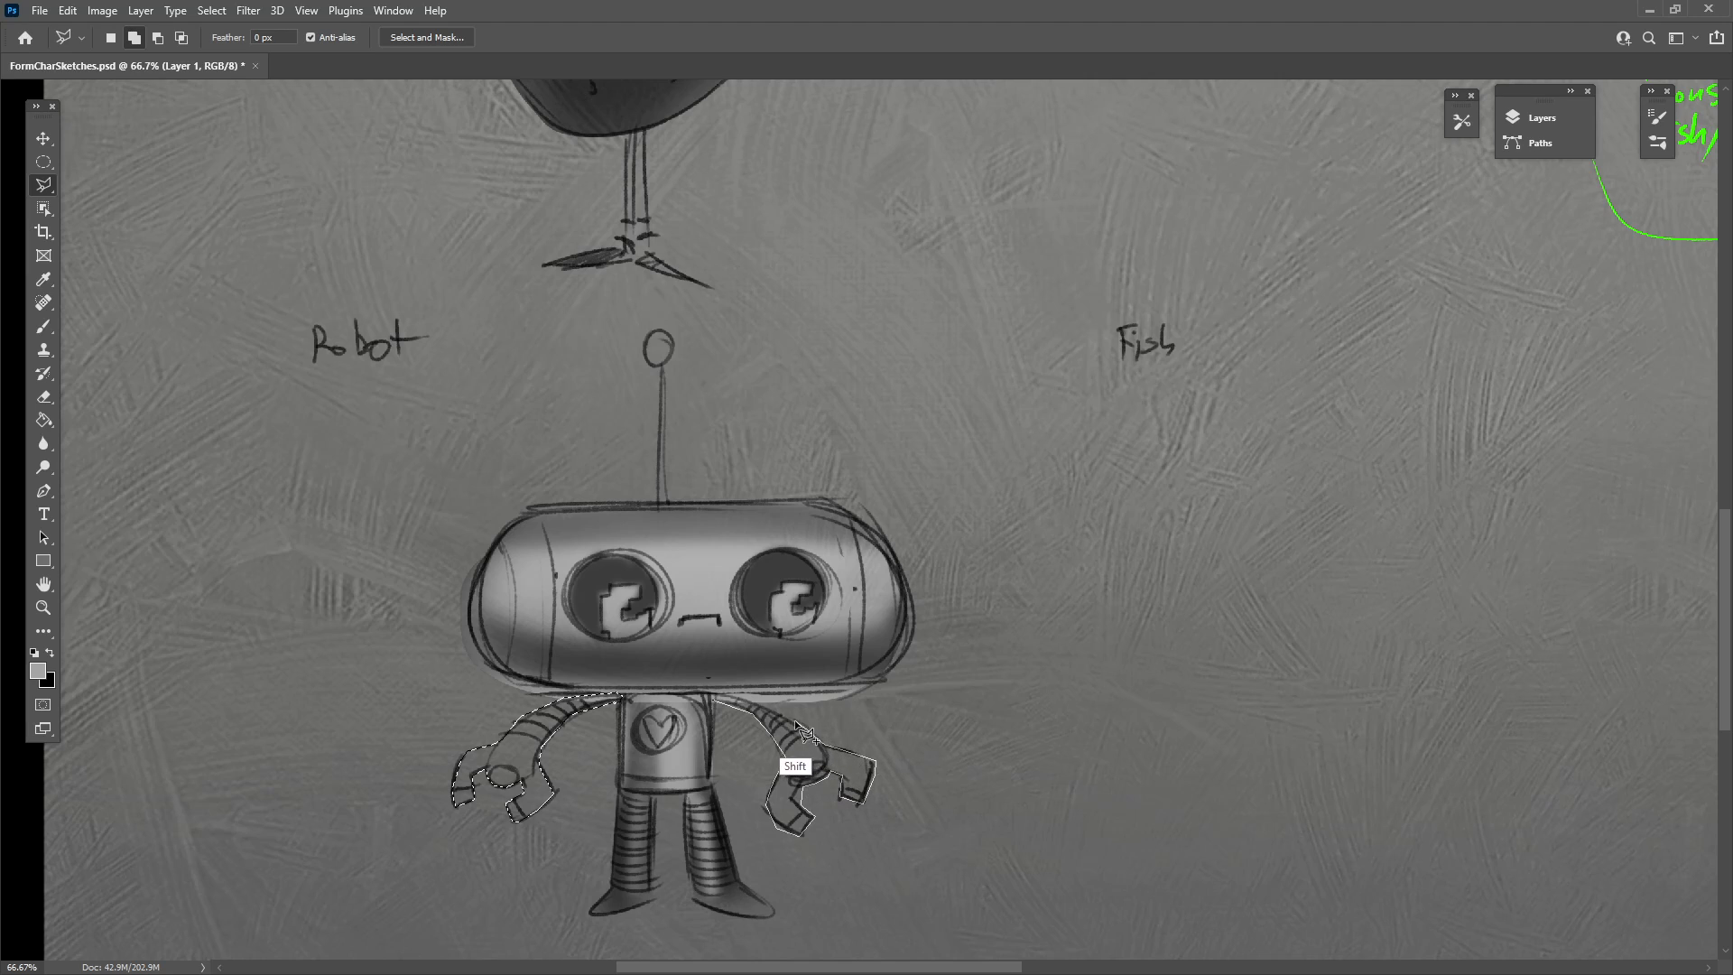
double_click(733, 715)
Sample a near-black tone beside the torso and airbrush dark shading on both selected arms with a size 100 brush.
click(42, 331)
alt+click(718, 754)
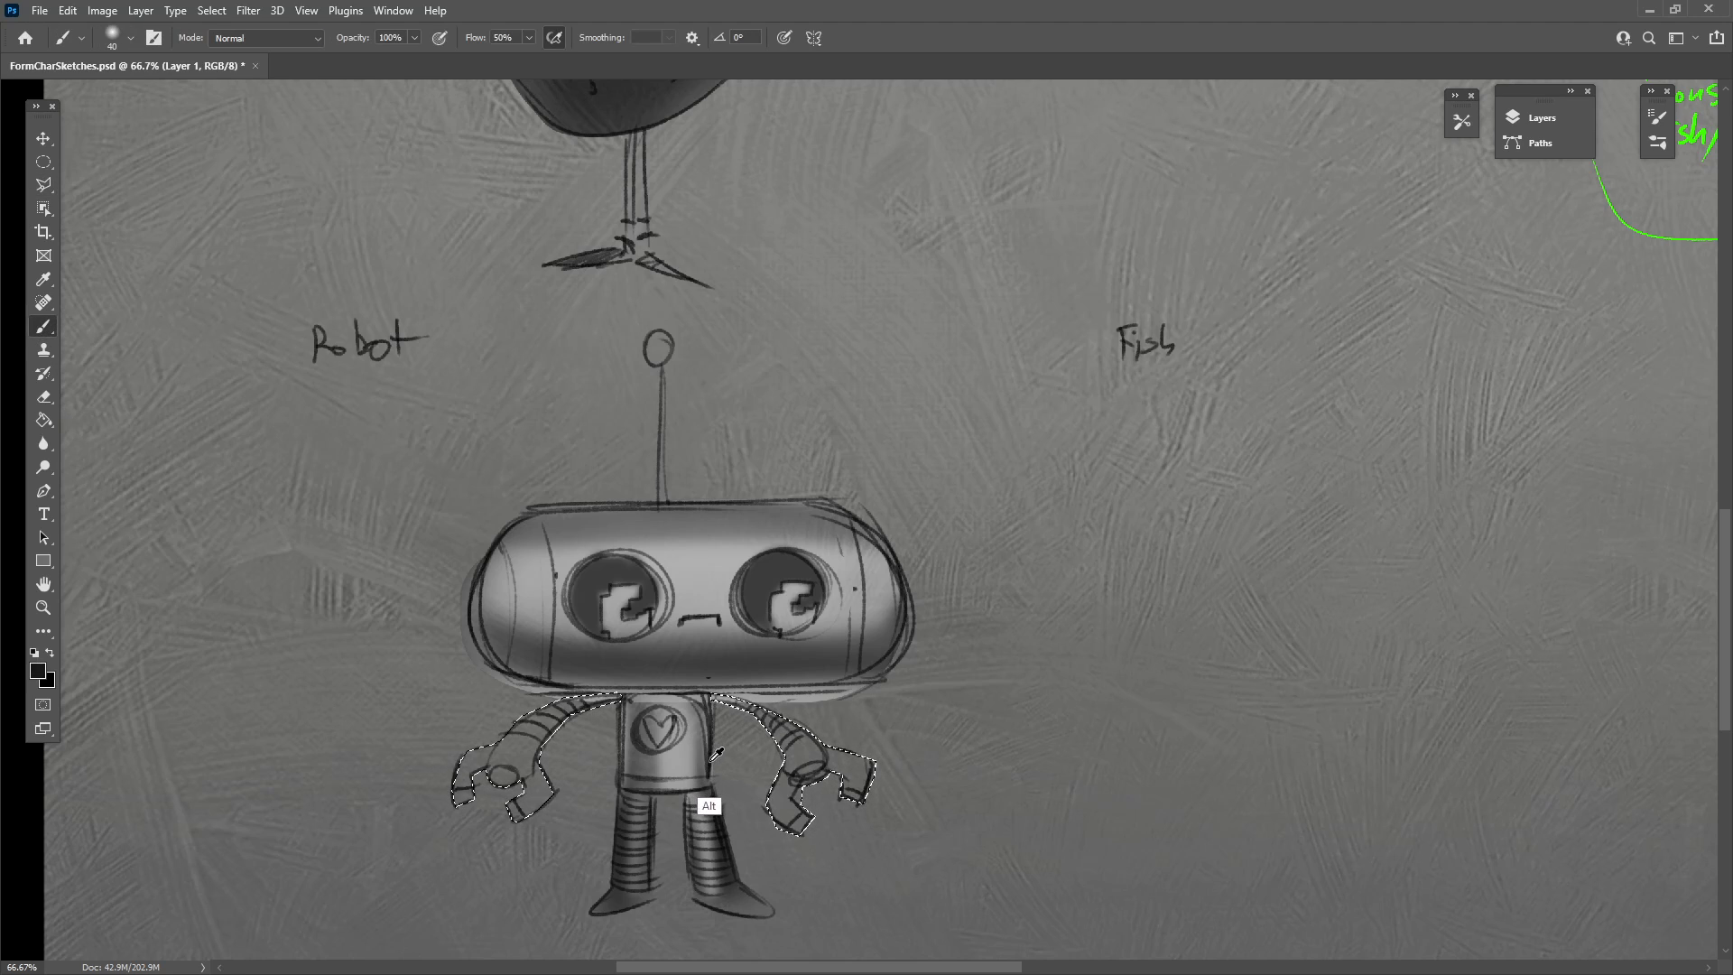
key(bracketright)
key(bracketright)
key(bracketright)
key(bracketright)
key(bracketright)
key(bracketright)
mouse_move(578, 720)
mouse_down()
mouse_move(630, 702)
mouse_move(615, 691)
mouse_move(863, 695)
mouse_move(897, 719)
mouse_move(791, 718)
mouse_up()
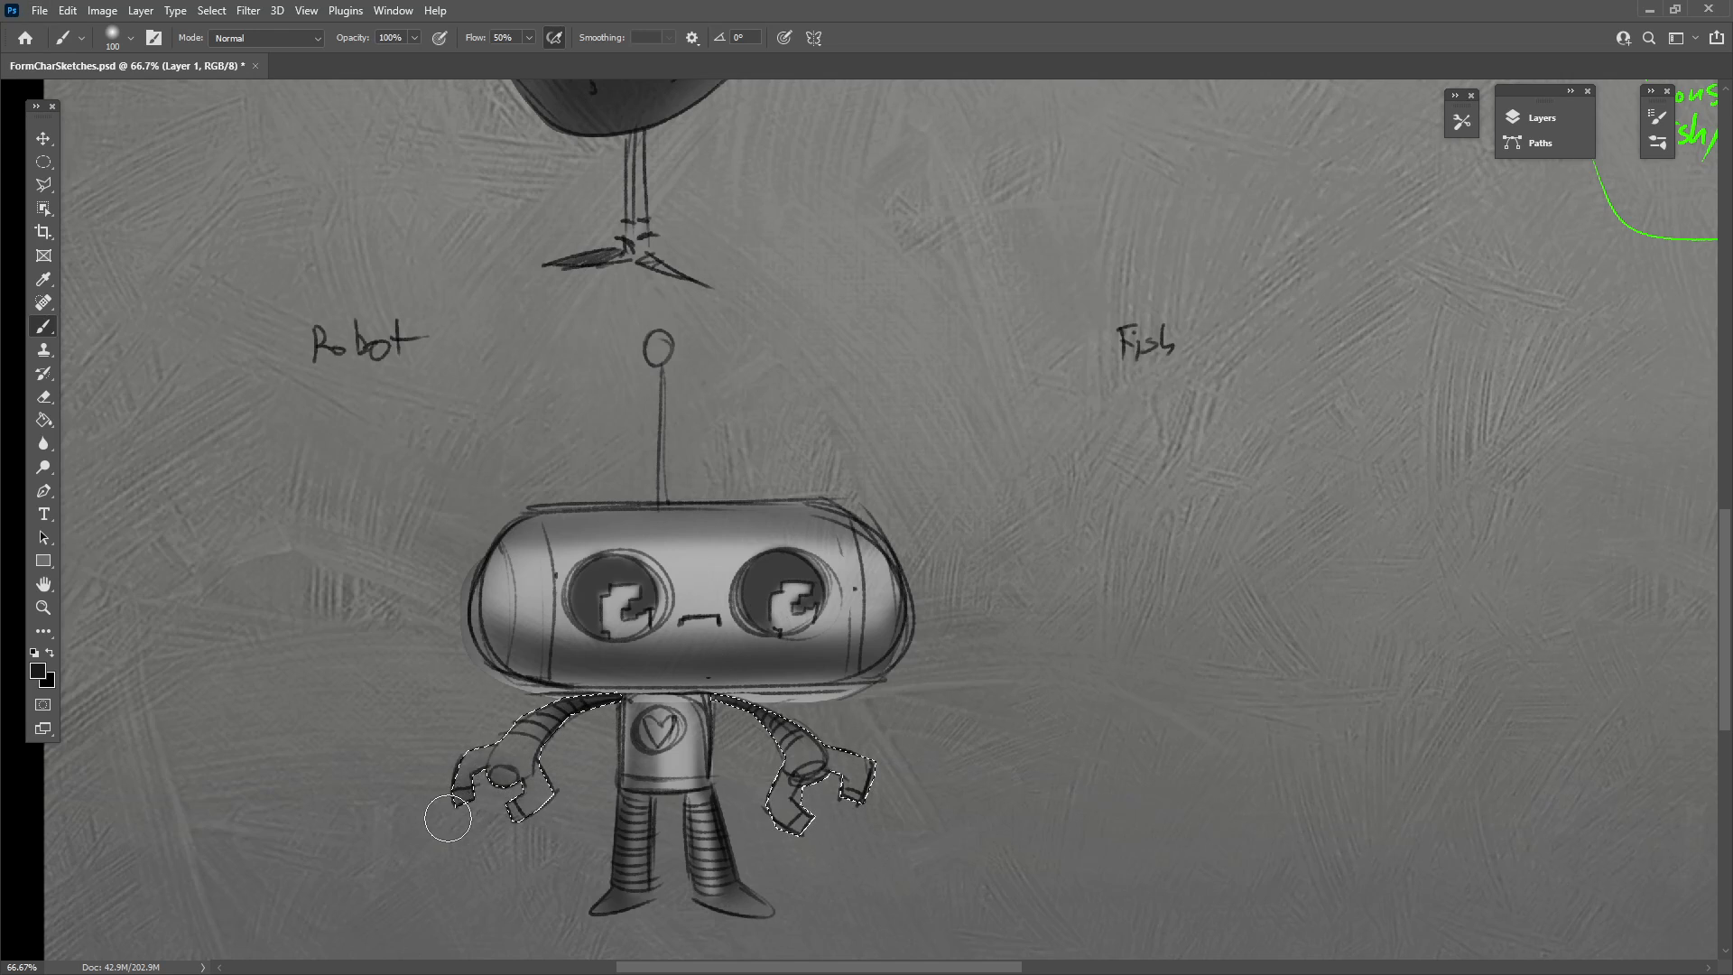
Finish the dark claw shading, airbrush lighter grey highlights on both robot arms with a size 30 brush, and clear the selection.
mouse_move(849, 768)
mouse_down()
mouse_move(801, 742)
mouse_move(788, 815)
mouse_move(874, 781)
mouse_up()
alt+click(679, 812)
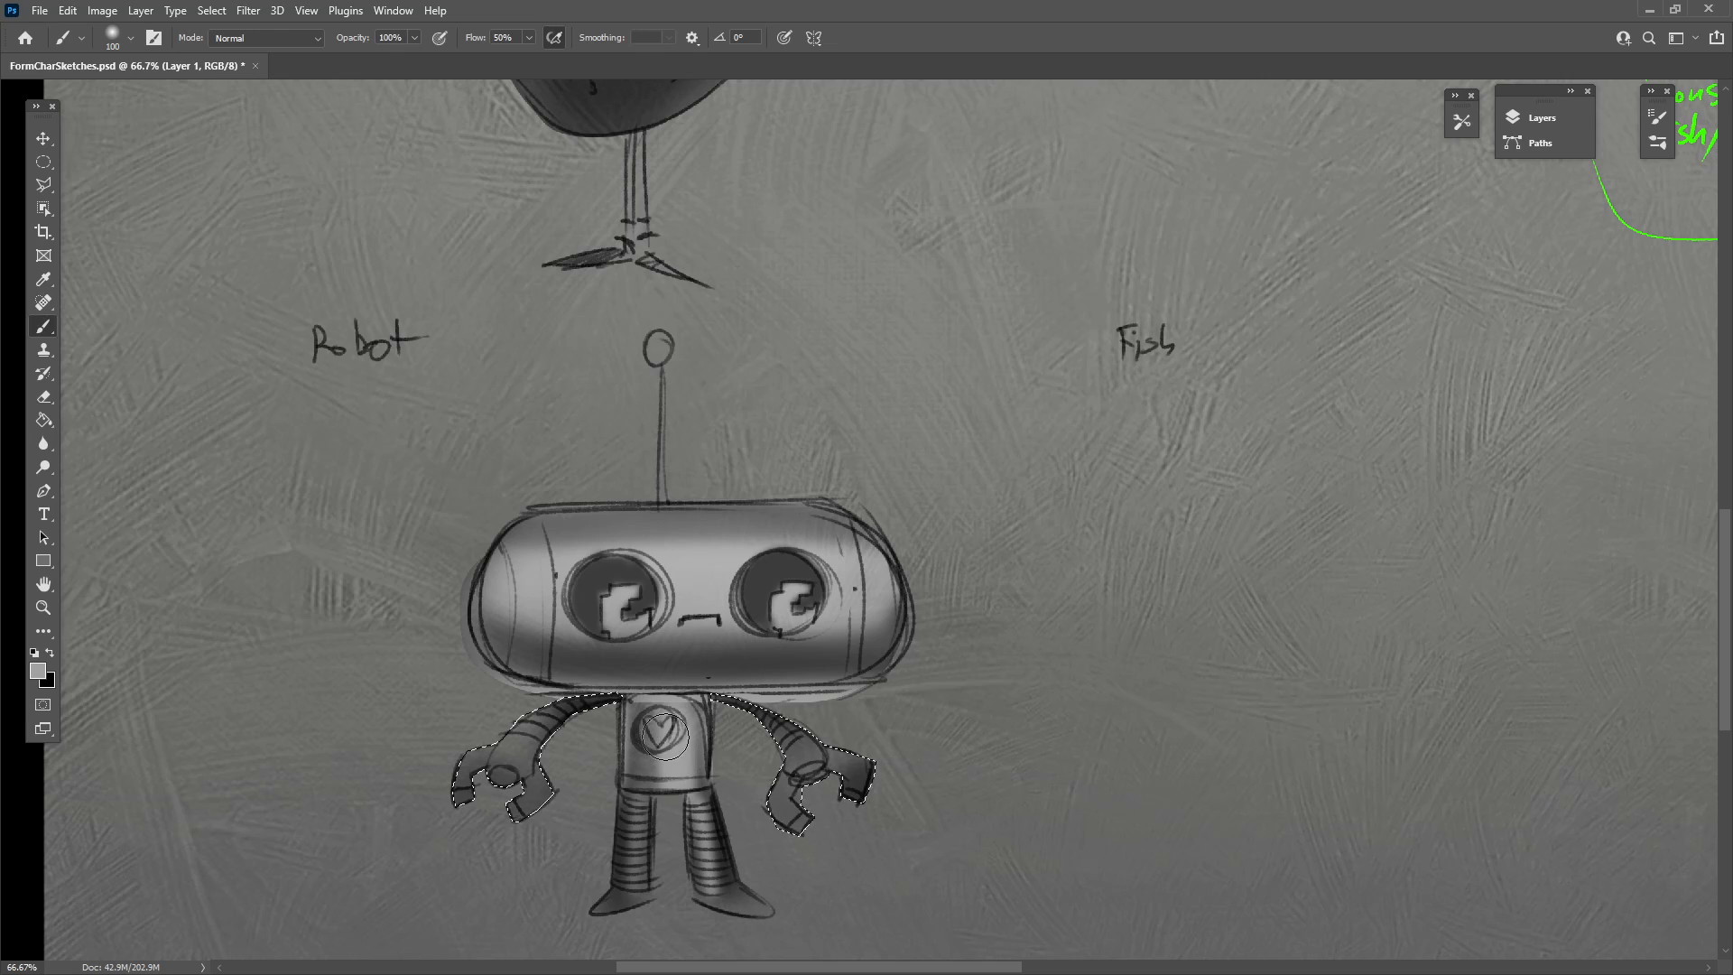
click(38, 670)
click(598, 512)
click(998, 447)
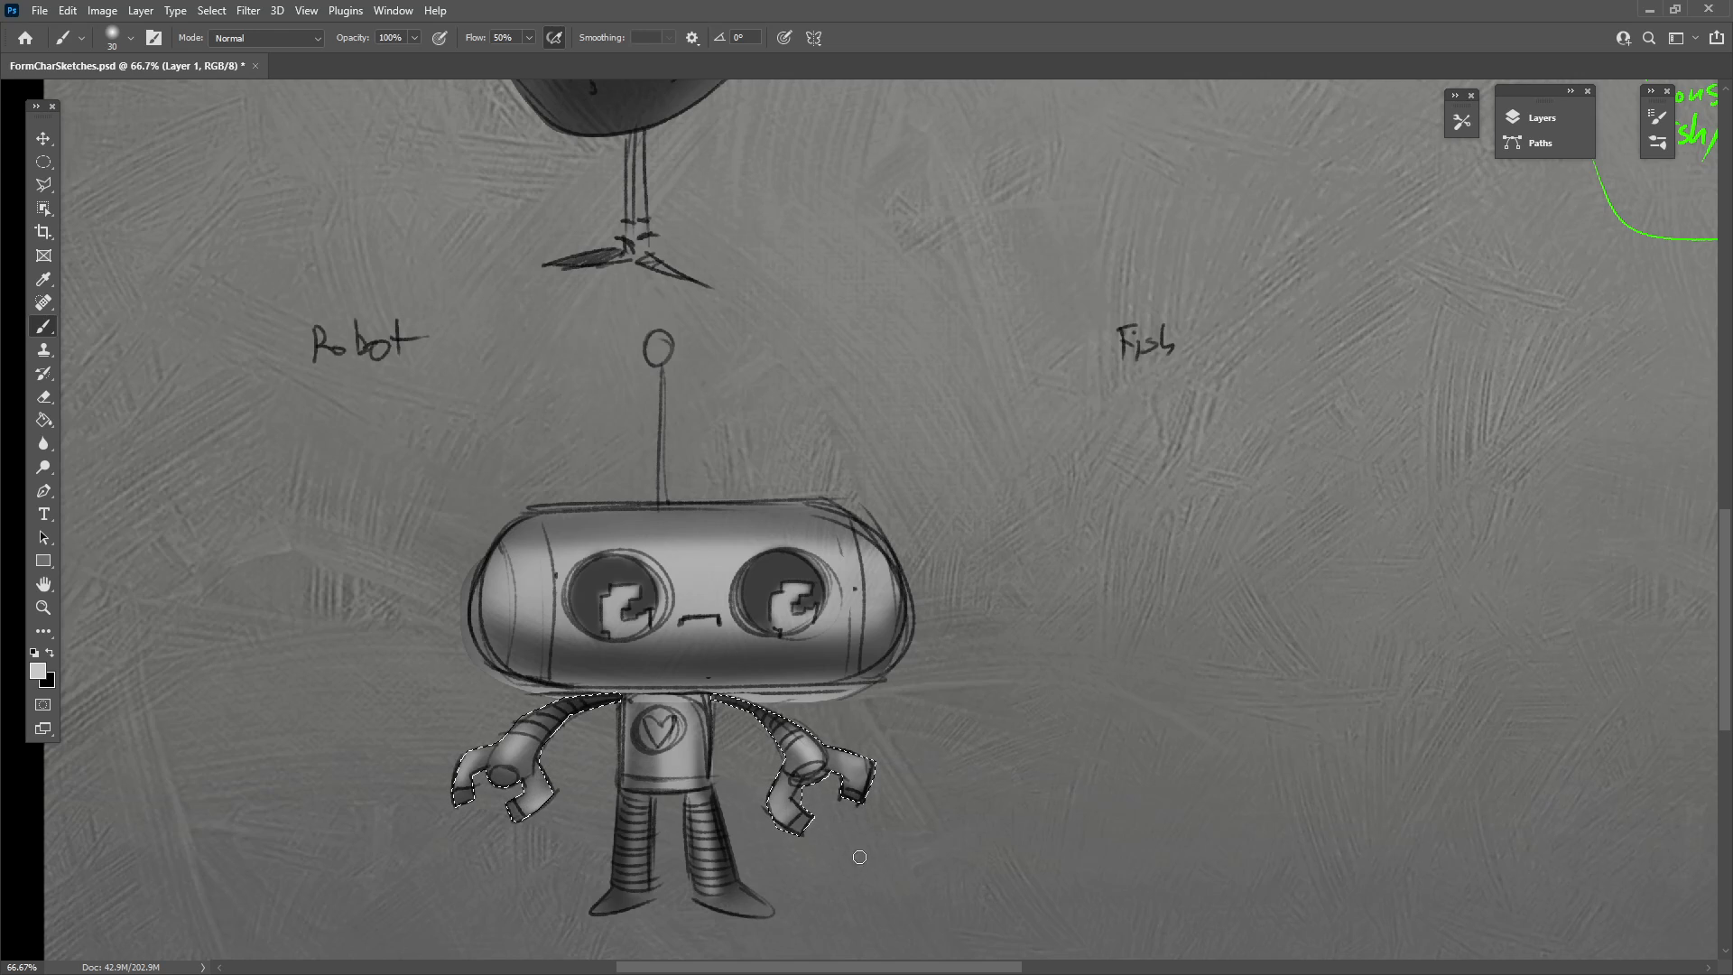
key(ctrl)
key(ctrl+d)
Airbrush a soft light grey horizontal highlight across the middle of the robot's head.
drag(1116, 768, 989, 793)
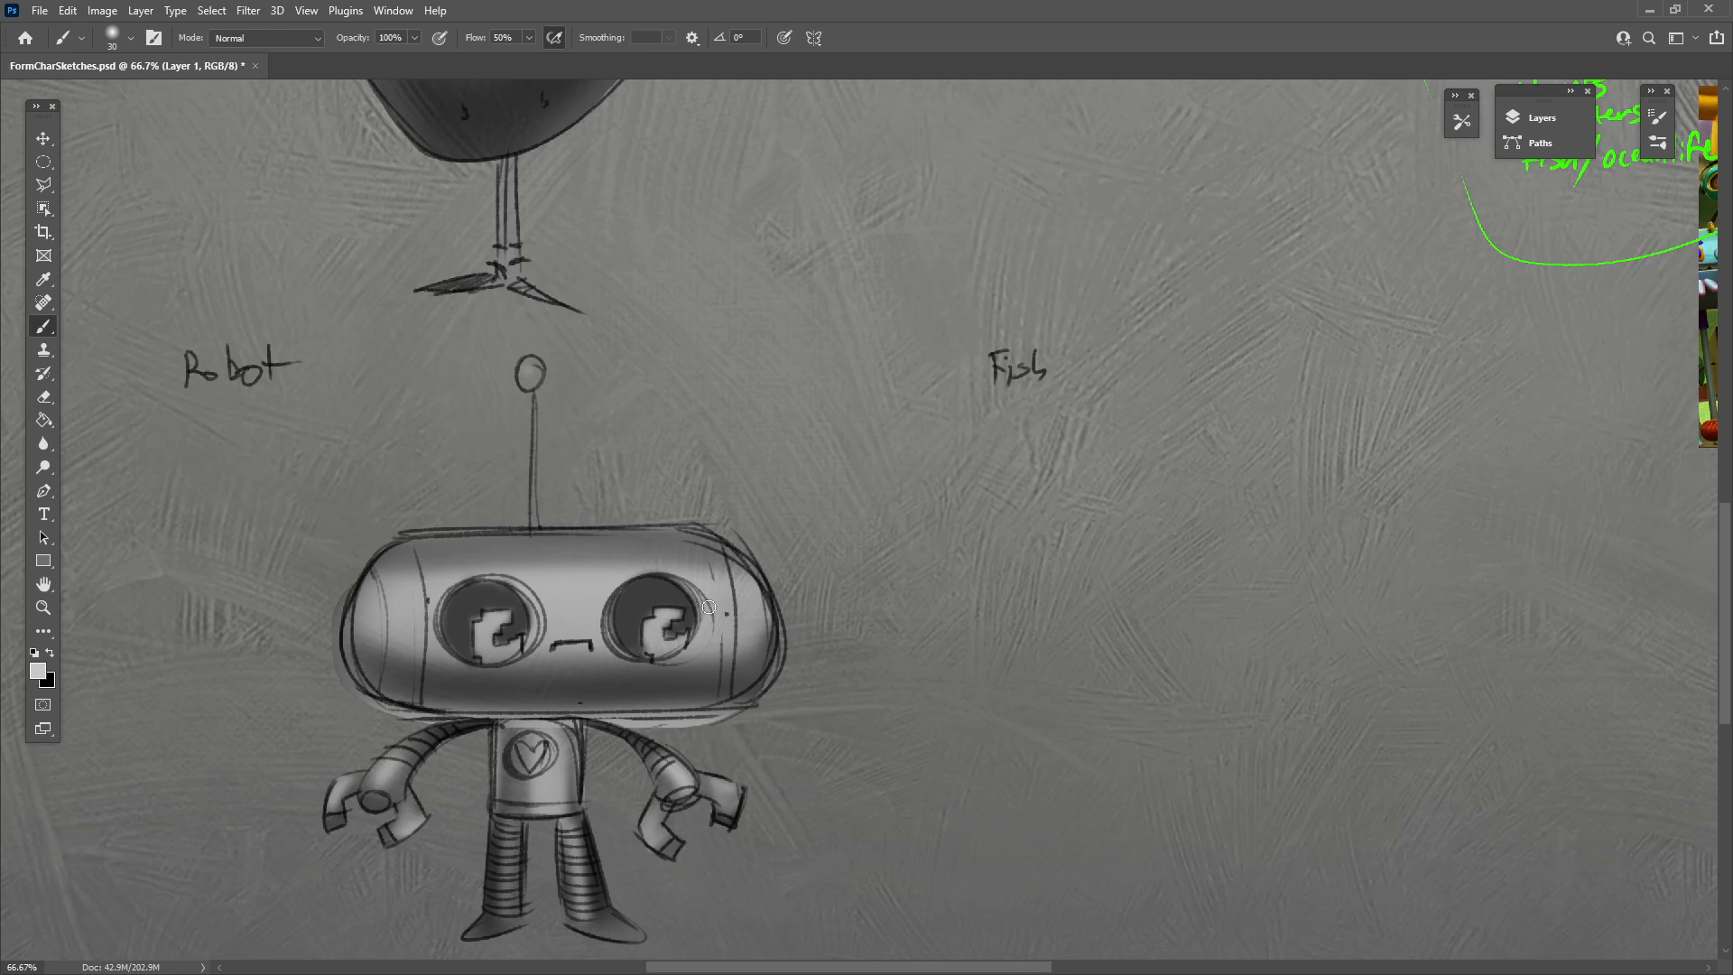
drag(401, 576, 619, 569)
key(ctrl+z)
drag(408, 610, 441, 612)
drag(551, 609, 604, 611)
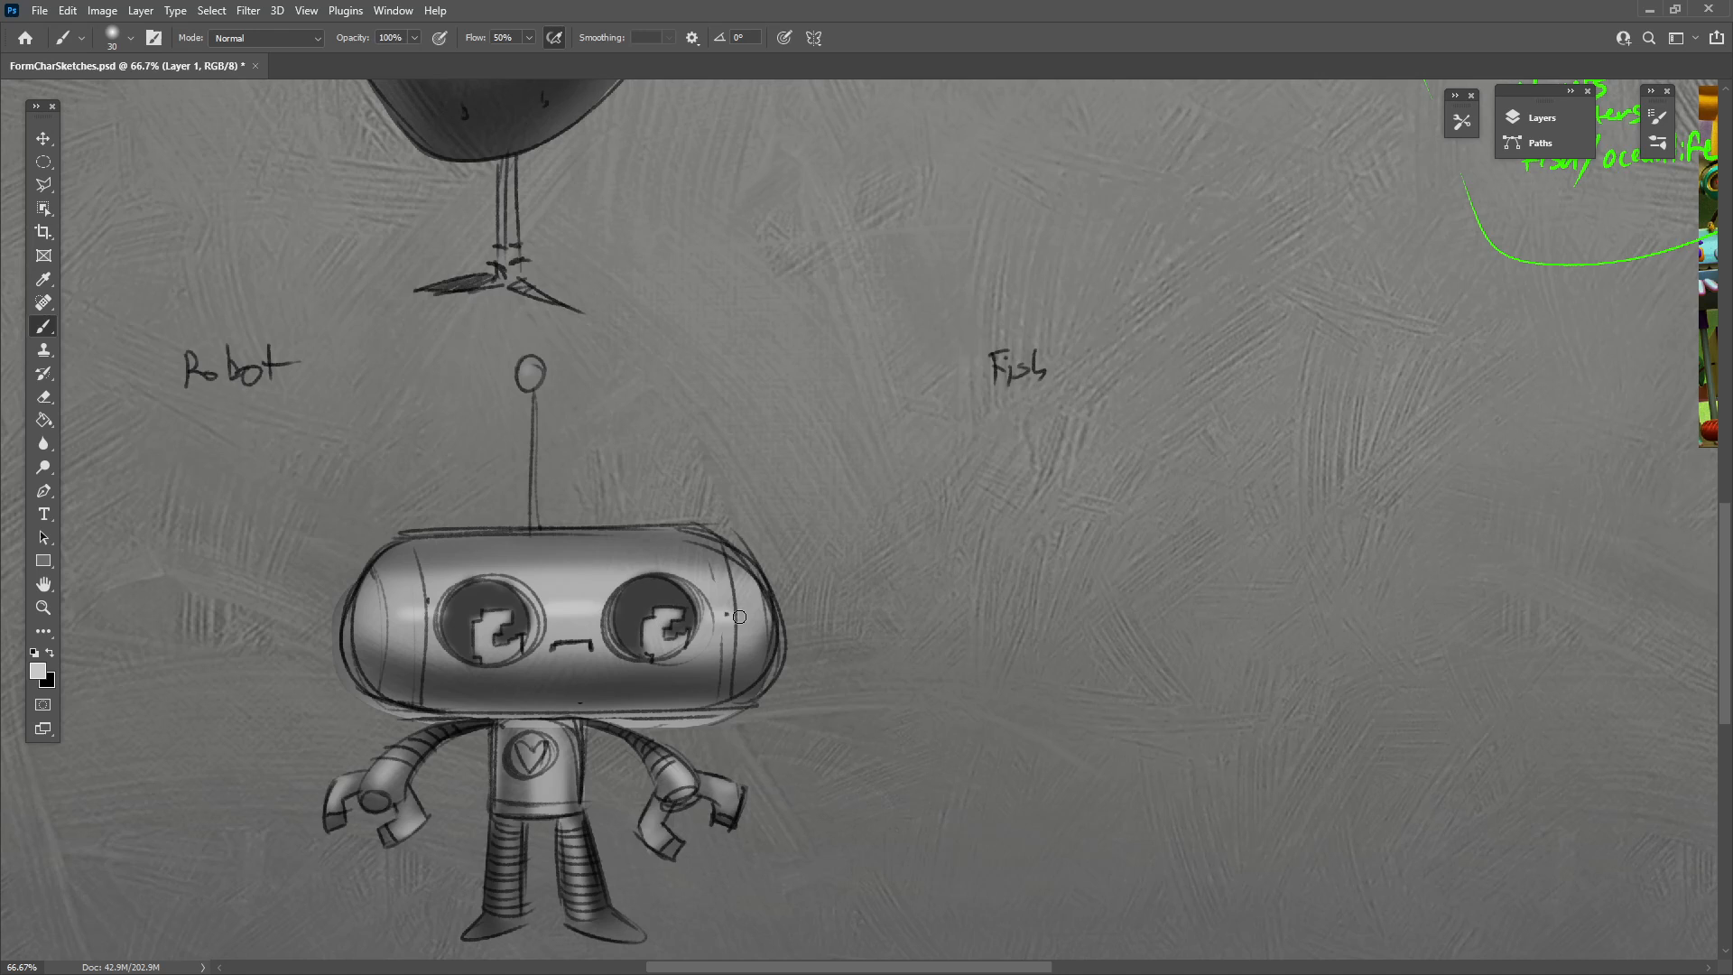
Load the 1_Pencil_b brush preset and sketch a large circle for the fish's body below the Fish label.
key(ctrl+minus)
key(ctrl+minus)
key(ctrl+minus)
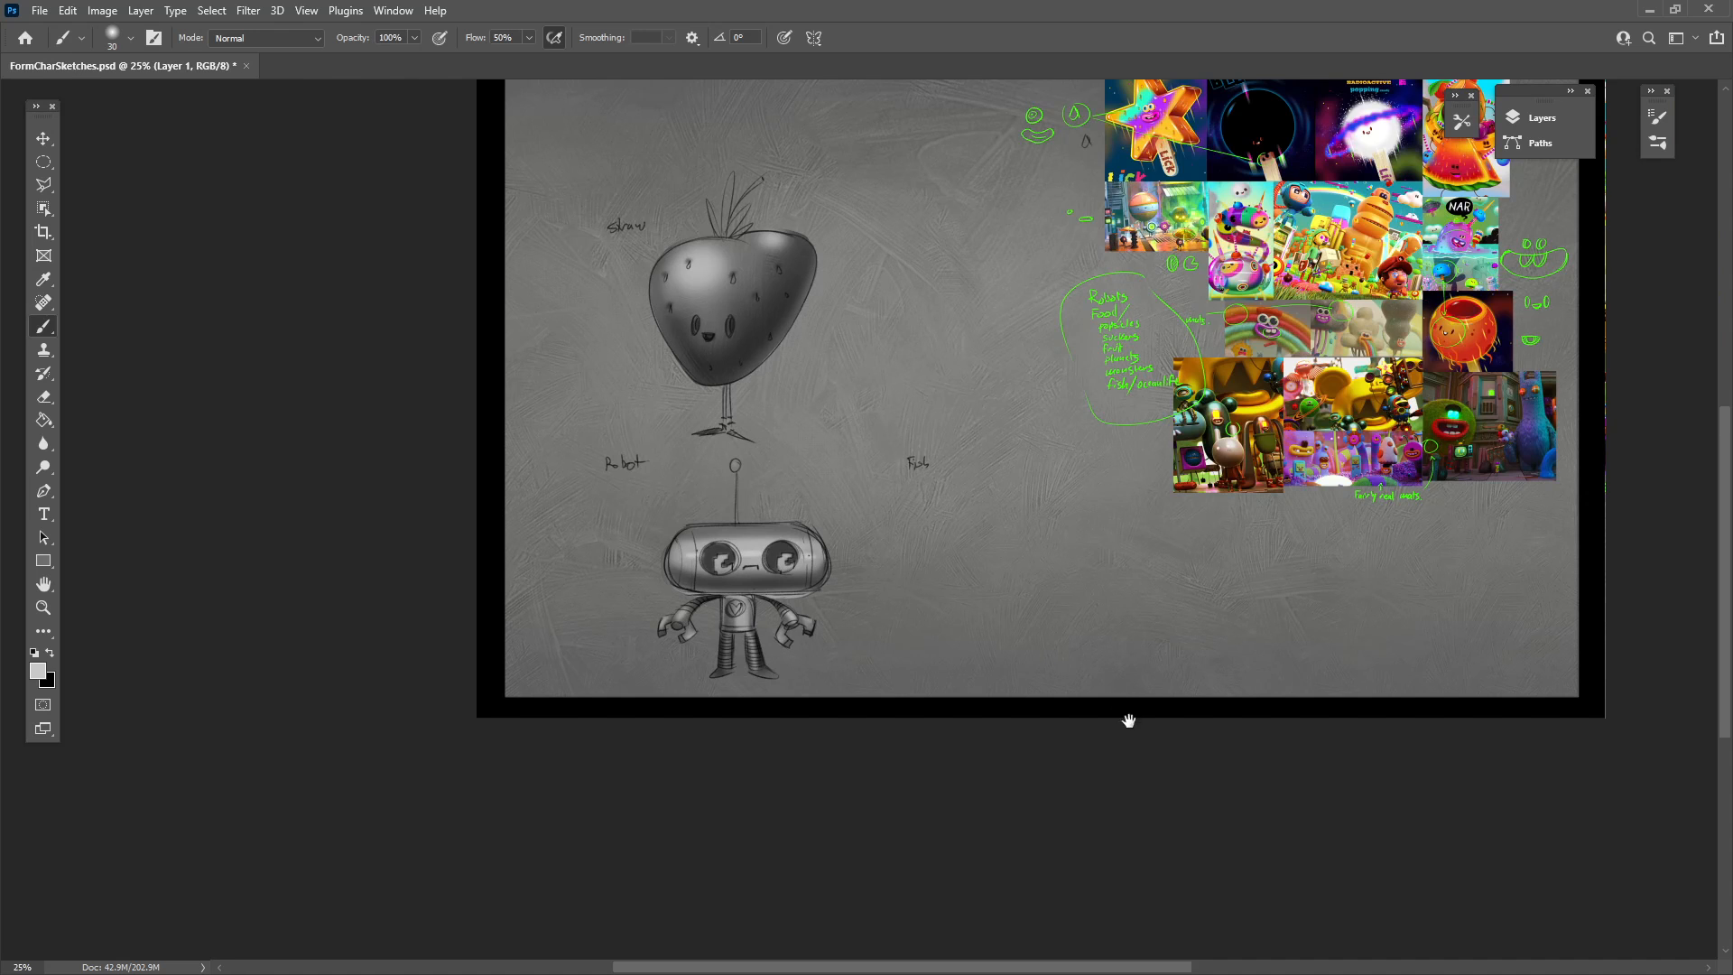
drag(1129, 720, 930, 810)
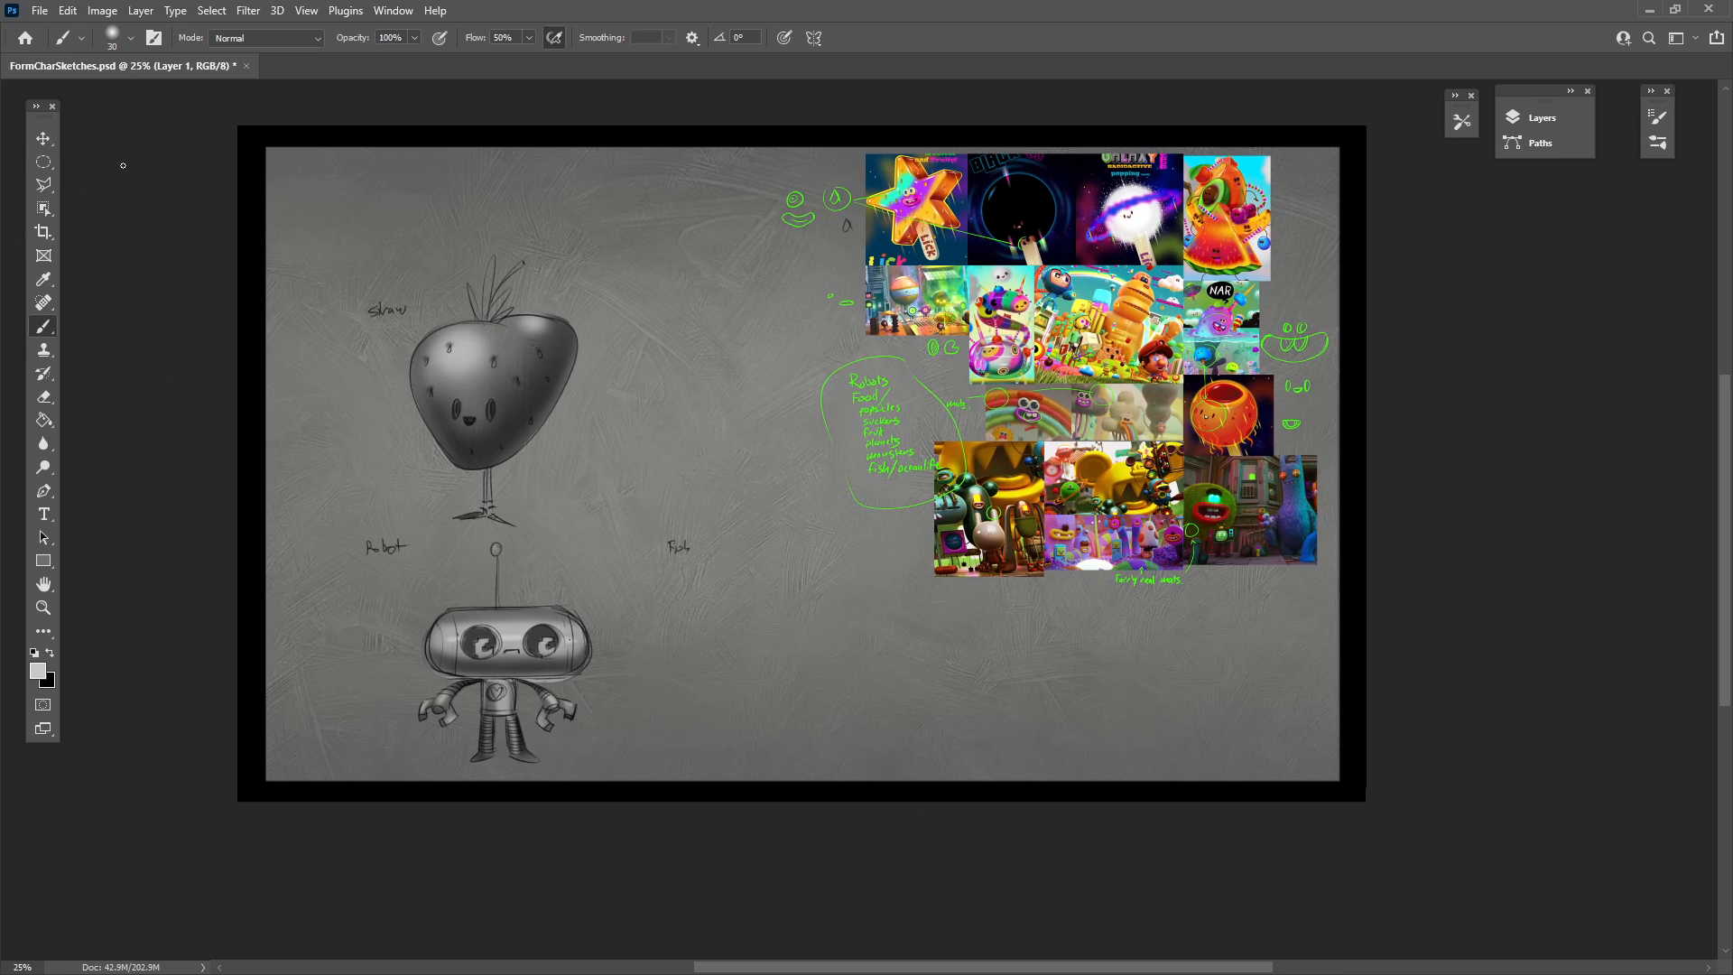
click(1463, 122)
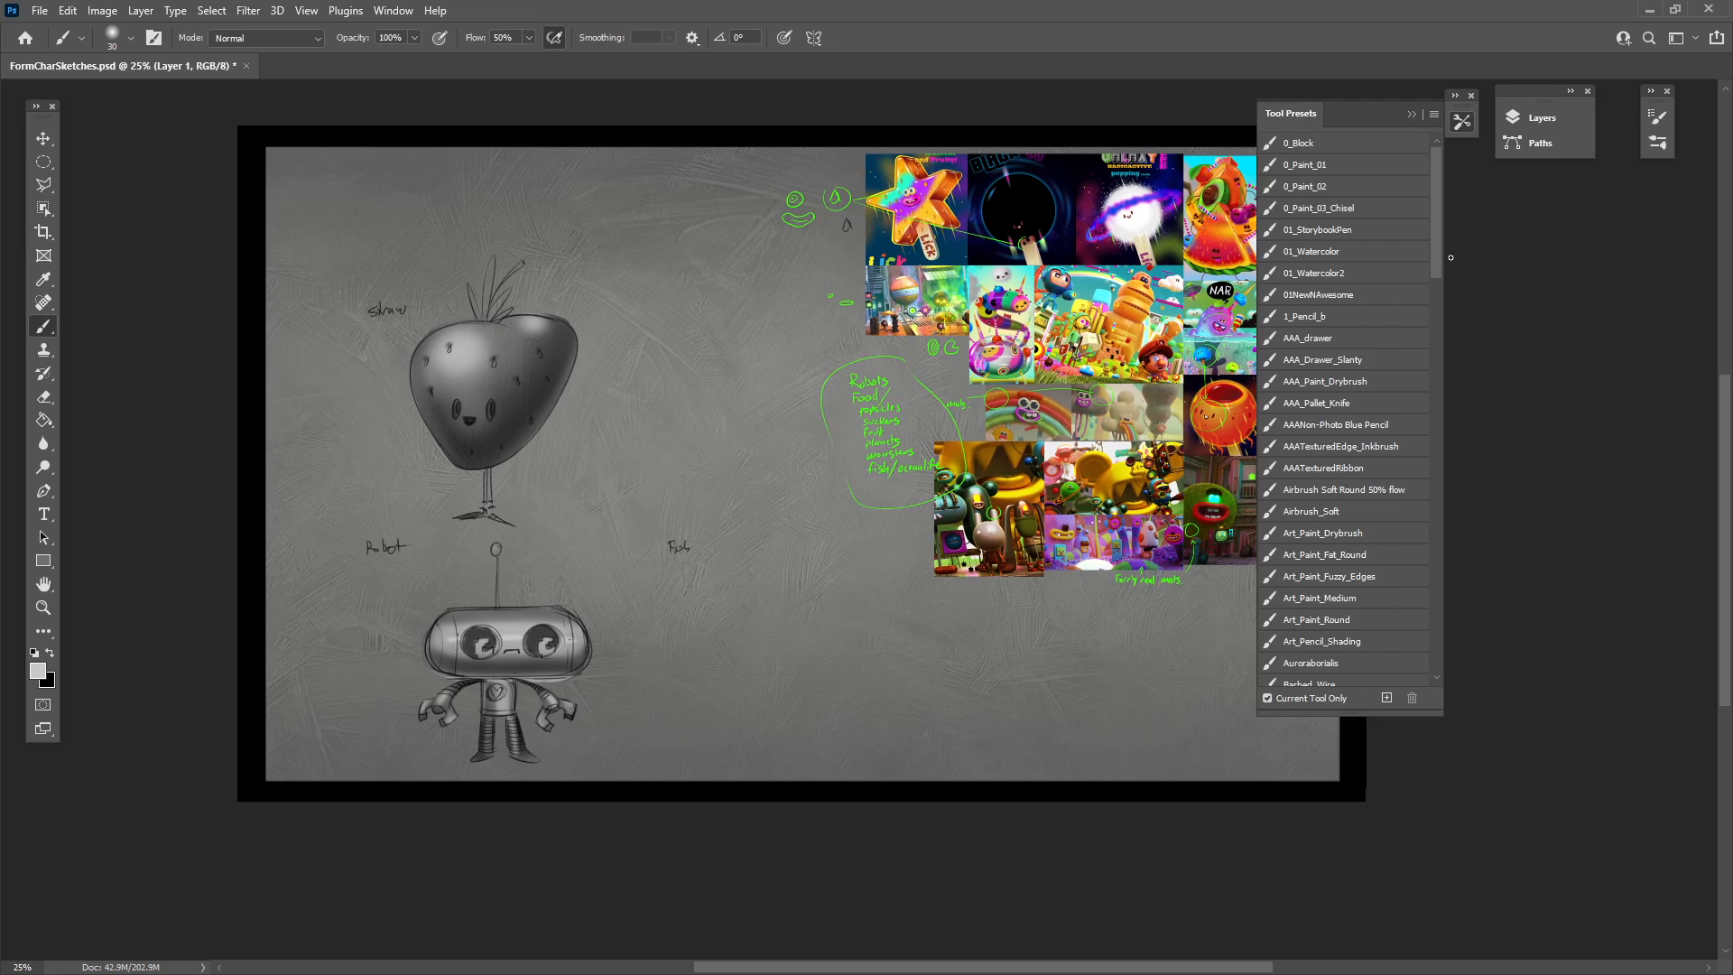
click(1341, 317)
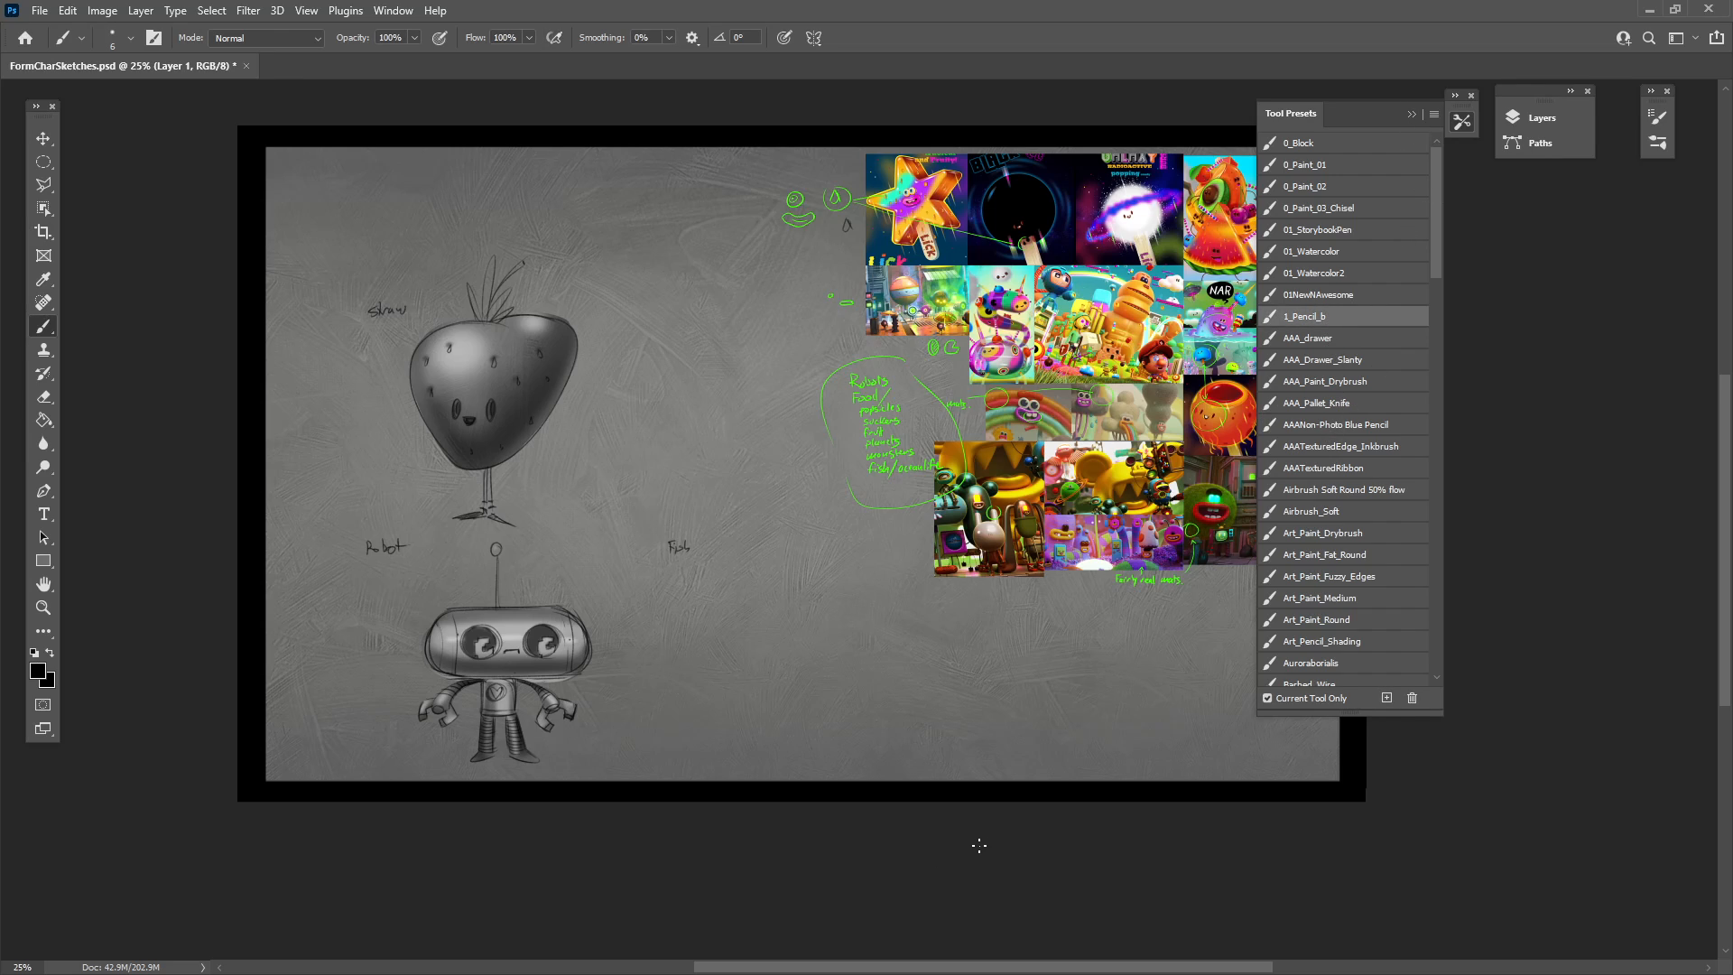
key(ctrl+plus)
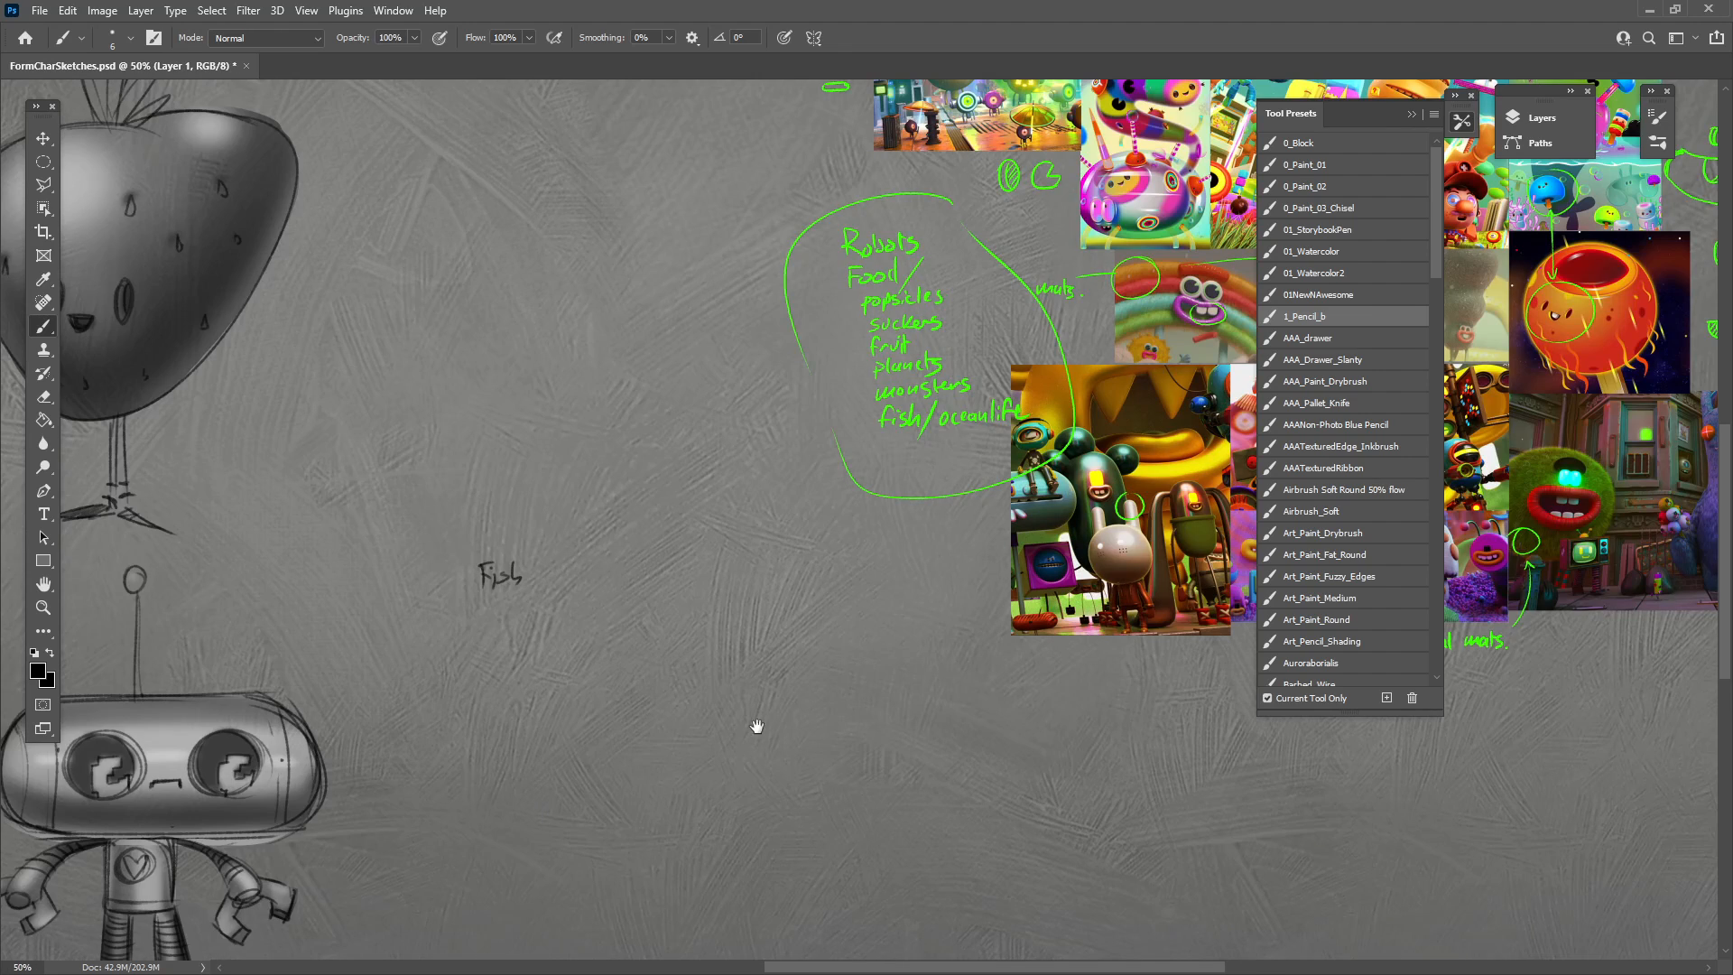
drag(755, 723, 983, 674)
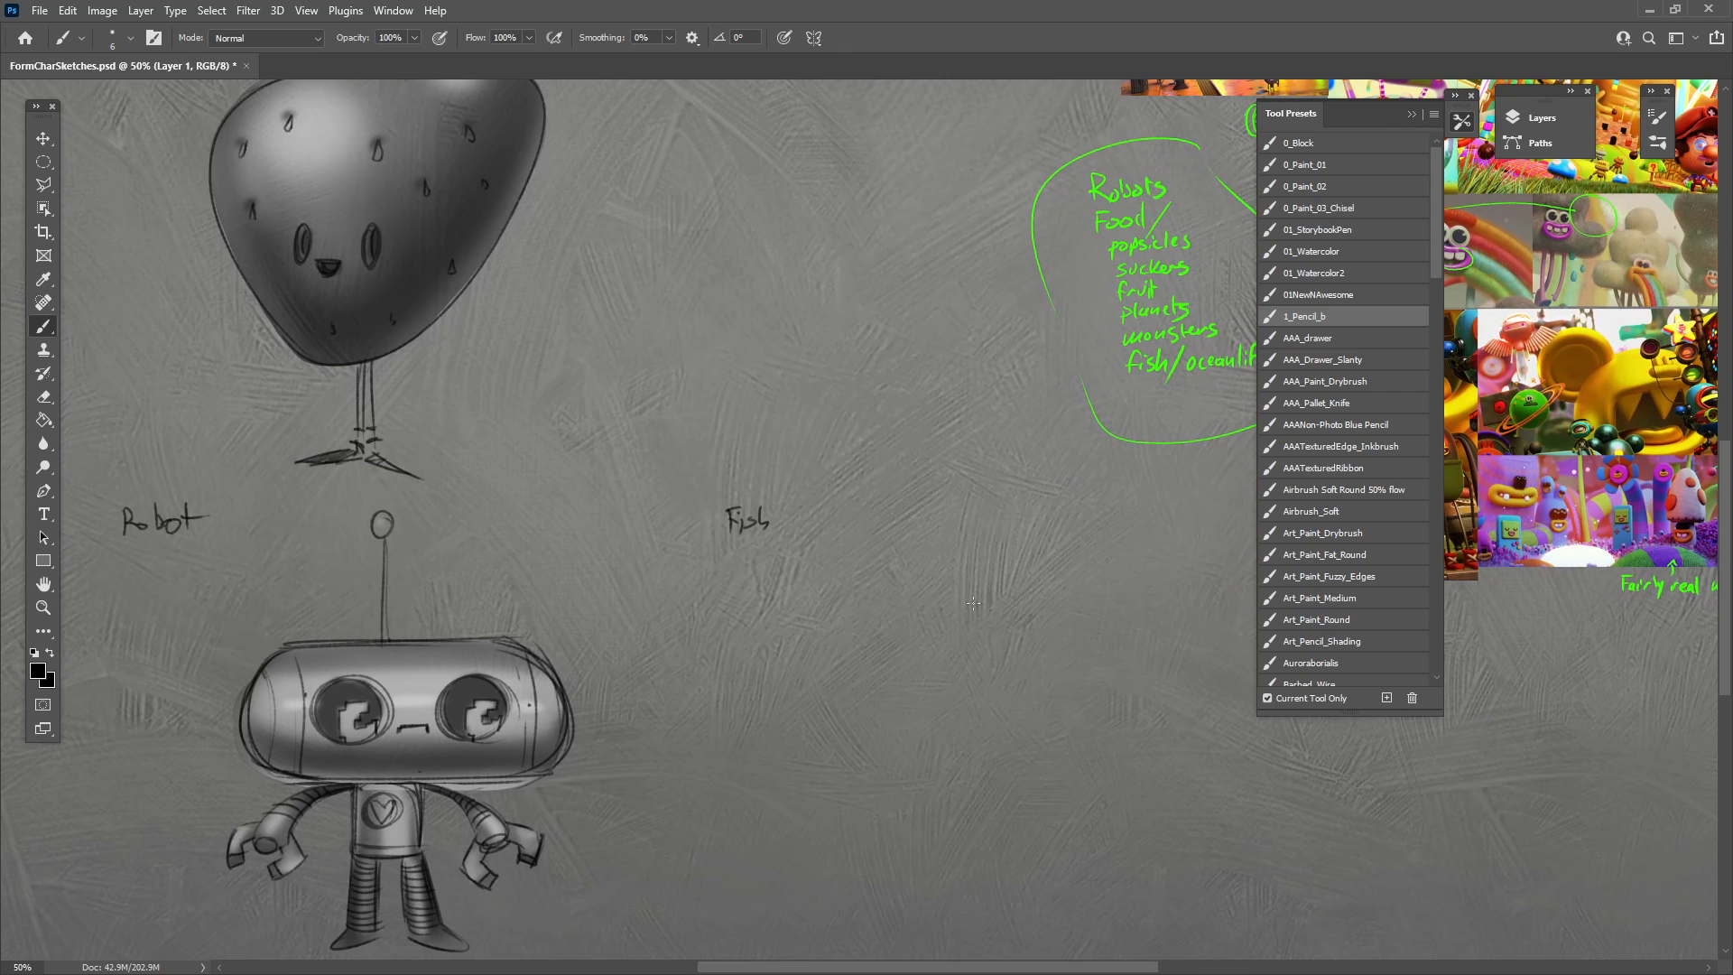
drag(882, 702, 749, 629)
mouse_move(767, 531)
mouse_down()
mouse_move(692, 770)
mouse_move(817, 522)
mouse_up()
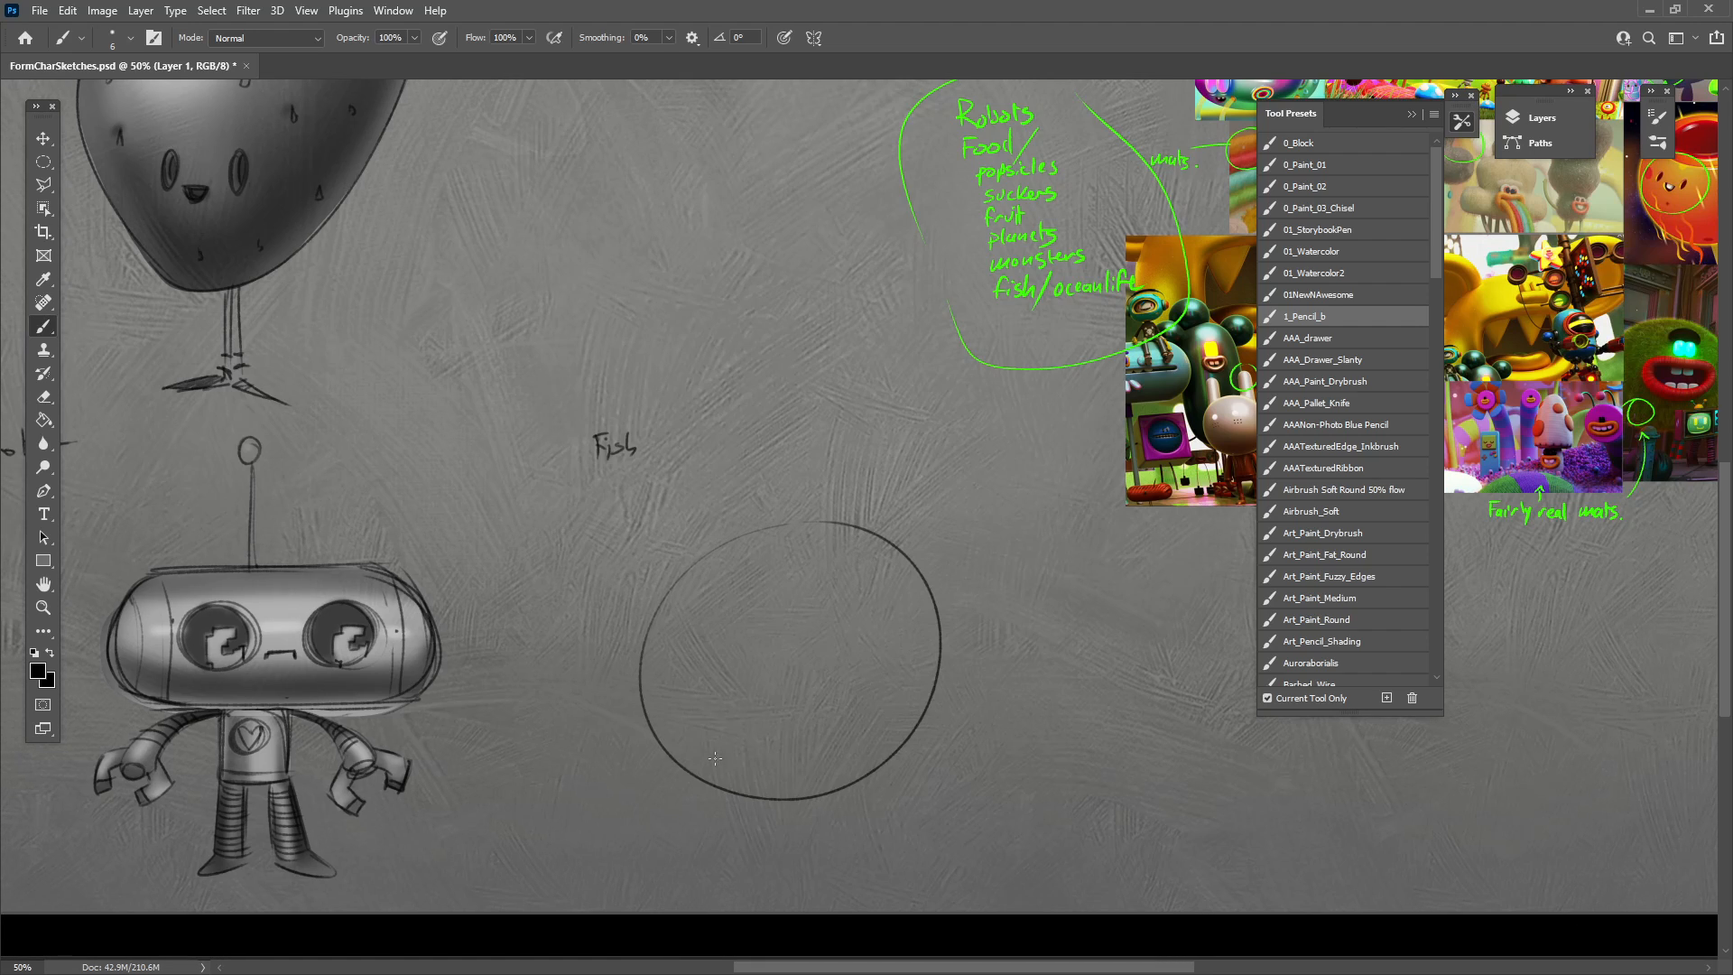
Sketch two tall, close-set oval eyes and a wide toothy grin near the right edge of the fish's body.
scroll(813, 662, up, 3)
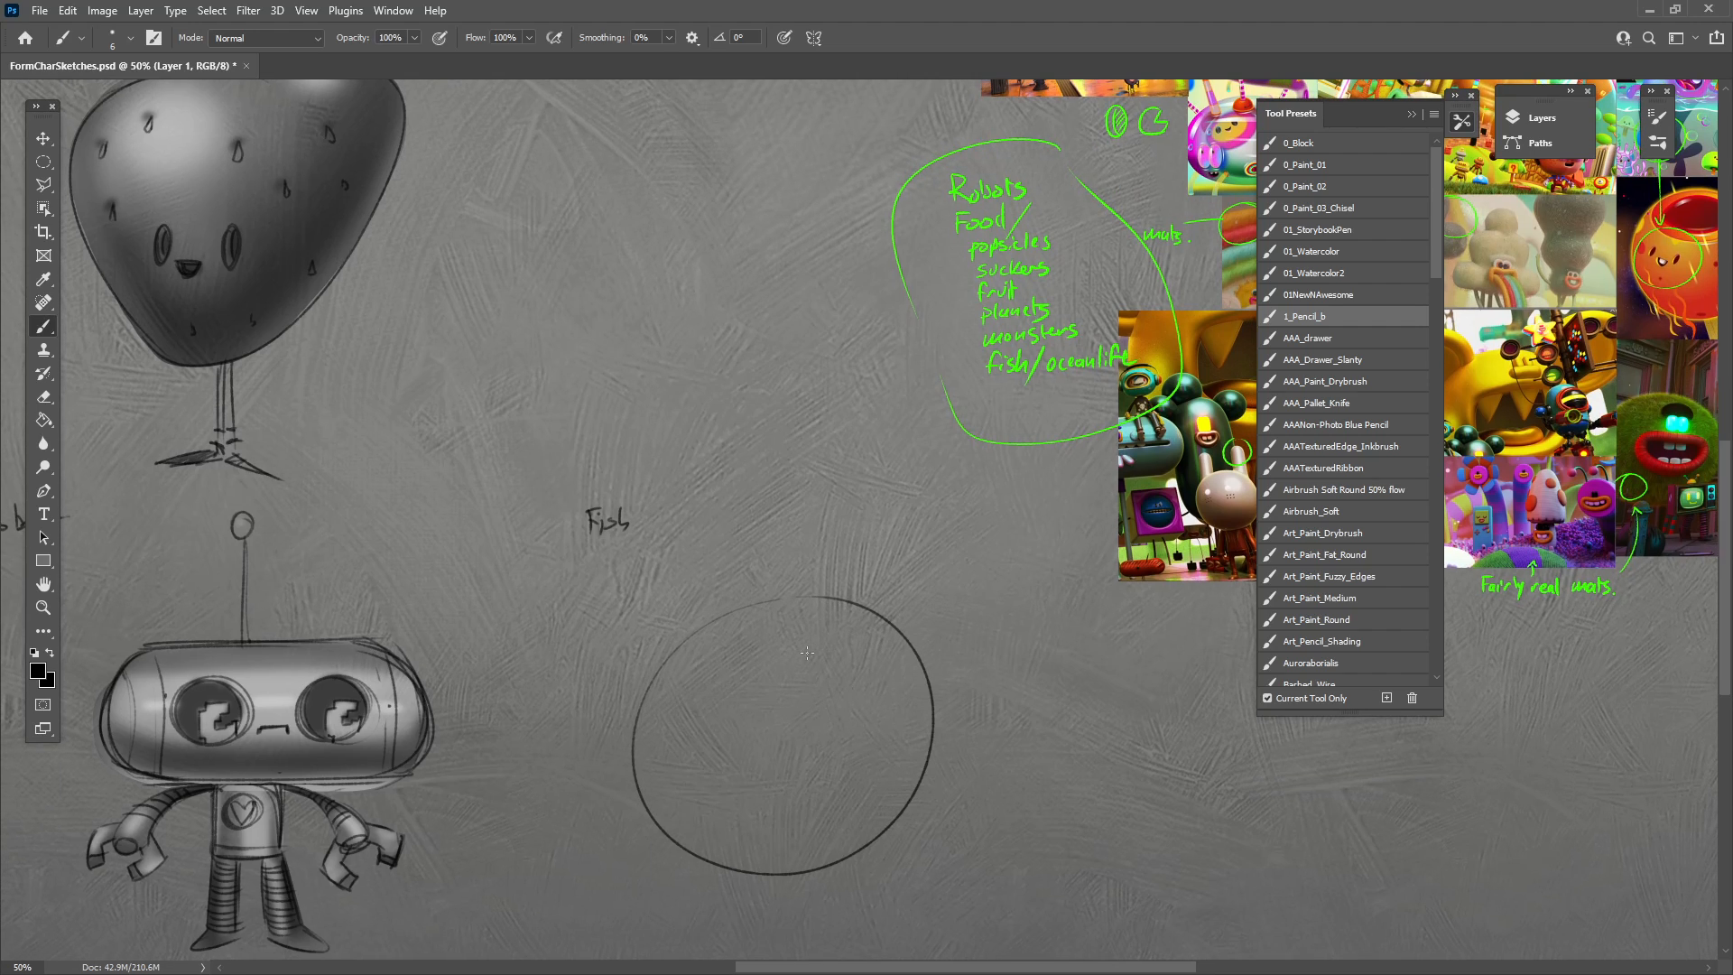
mouse_move(817, 648)
mouse_down()
mouse_move(844, 736)
mouse_move(813, 648)
mouse_move(913, 751)
mouse_up()
key(ctrl+z)
key(ctrl+z)
key(ctrl+z)
mouse_move(829, 693)
mouse_down()
mouse_move(829, 722)
mouse_move(857, 702)
mouse_move(857, 727)
mouse_up()
drag(829, 719, 840, 741)
drag(865, 665, 866, 738)
key(ctrl+z)
mouse_move(860, 690)
mouse_down()
mouse_move(870, 658)
mouse_move(876, 737)
mouse_move(858, 673)
mouse_move(881, 732)
mouse_move(876, 676)
mouse_move(858, 727)
mouse_move(881, 728)
mouse_move(836, 719)
mouse_move(893, 734)
mouse_move(871, 778)
mouse_move(899, 738)
mouse_move(864, 775)
mouse_move(819, 753)
mouse_move(889, 747)
mouse_move(835, 754)
mouse_move(868, 766)
mouse_move(897, 748)
mouse_move(878, 766)
mouse_move(896, 753)
mouse_move(835, 751)
mouse_move(883, 771)
mouse_move(847, 753)
mouse_move(883, 749)
mouse_up()
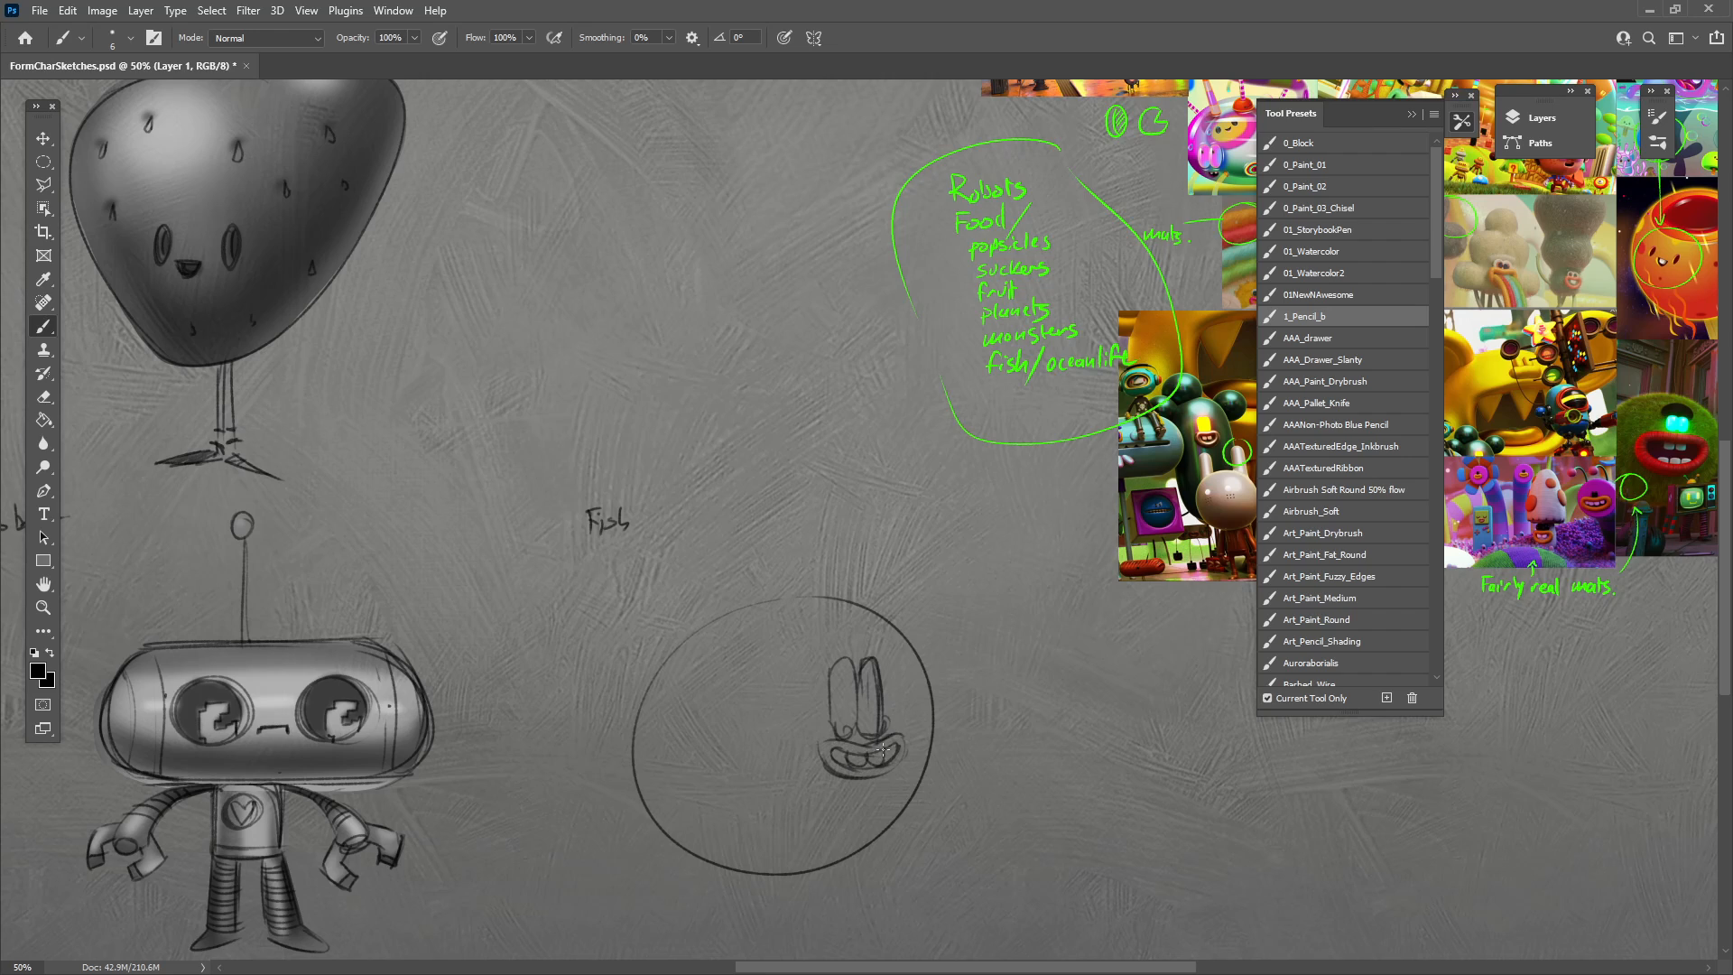
mouse_move(827, 682)
mouse_down()
mouse_move(832, 727)
mouse_move(860, 711)
mouse_up()
Sketch a curved lure above the fish's head, two short legs below, a tail fin and small bumps on the body outline.
mouse_move(859, 599)
mouse_down()
mouse_move(906, 554)
mouse_move(880, 609)
mouse_move(856, 617)
mouse_move(943, 574)
mouse_up()
mouse_move(760, 868)
mouse_down()
mouse_move(754, 908)
mouse_move(839, 910)
mouse_up()
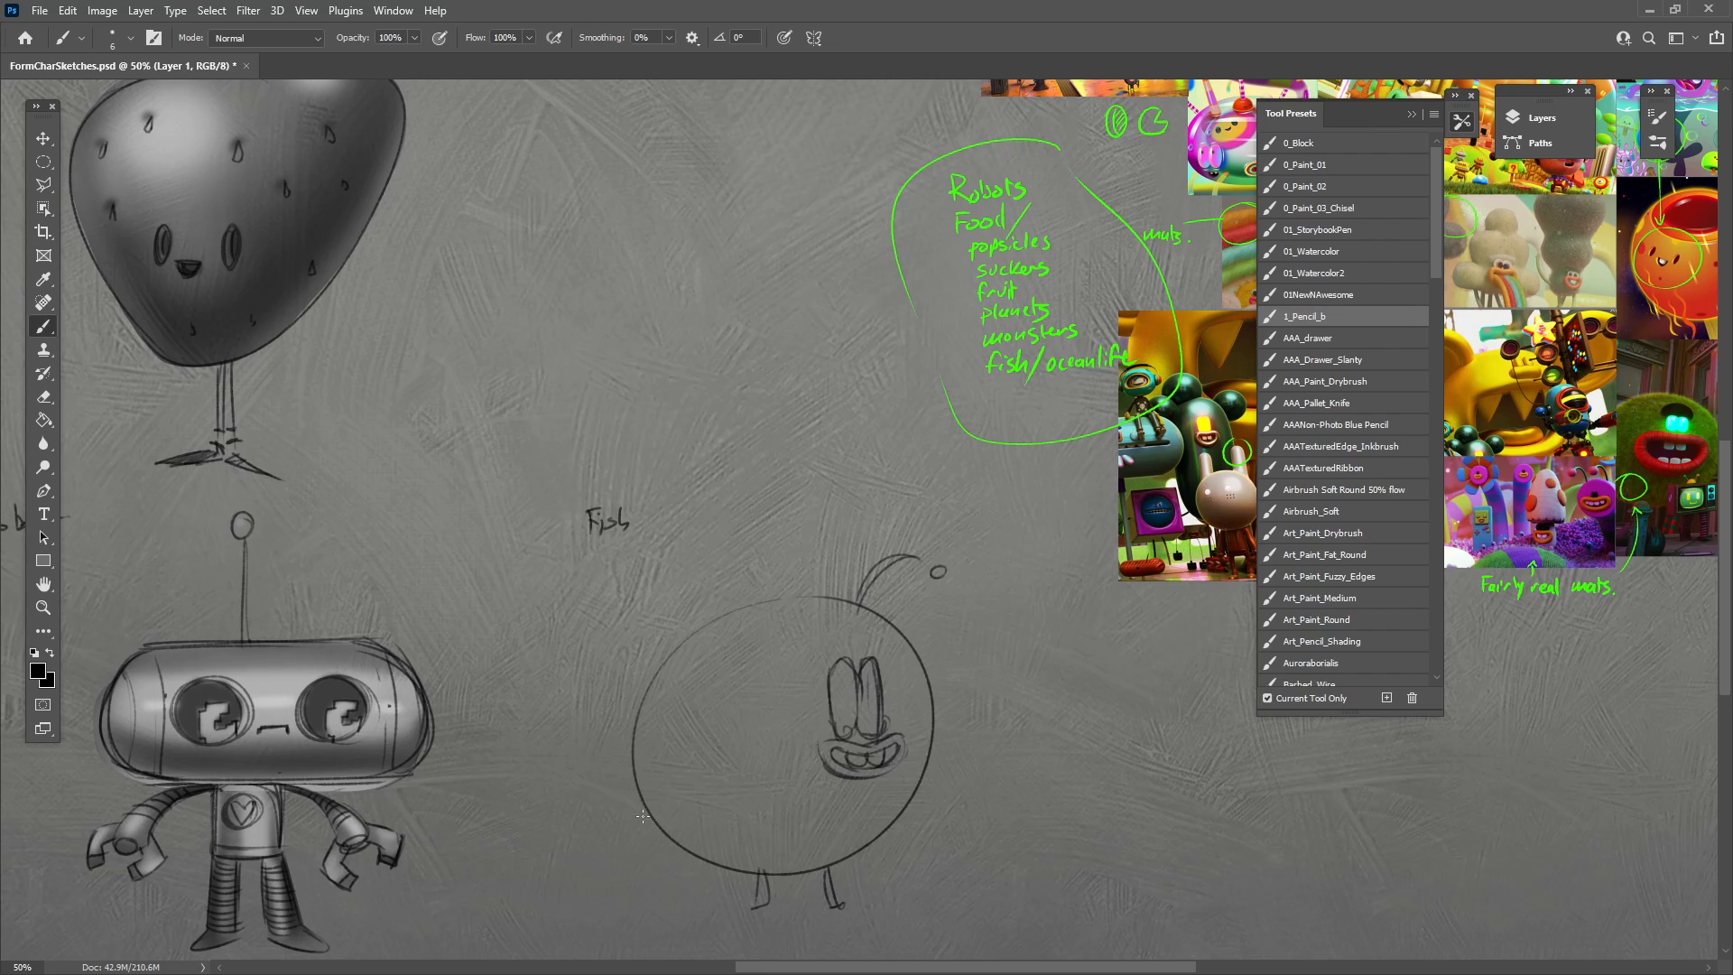
mouse_move(642, 816)
mouse_down()
mouse_move(628, 832)
mouse_move(646, 869)
mouse_move(672, 831)
mouse_up()
drag(629, 716, 632, 728)
drag(698, 862, 713, 869)
Sketch a curved belly line from the fish's side to below its mouth and add scale marks behind it.
drag(728, 718, 917, 803)
mouse_move(703, 756)
mouse_down()
mouse_move(719, 804)
mouse_move(758, 821)
mouse_up()
key(ctrl+z)
mouse_move(702, 699)
mouse_down()
mouse_move(709, 757)
mouse_move(667, 756)
mouse_move(688, 813)
mouse_up()
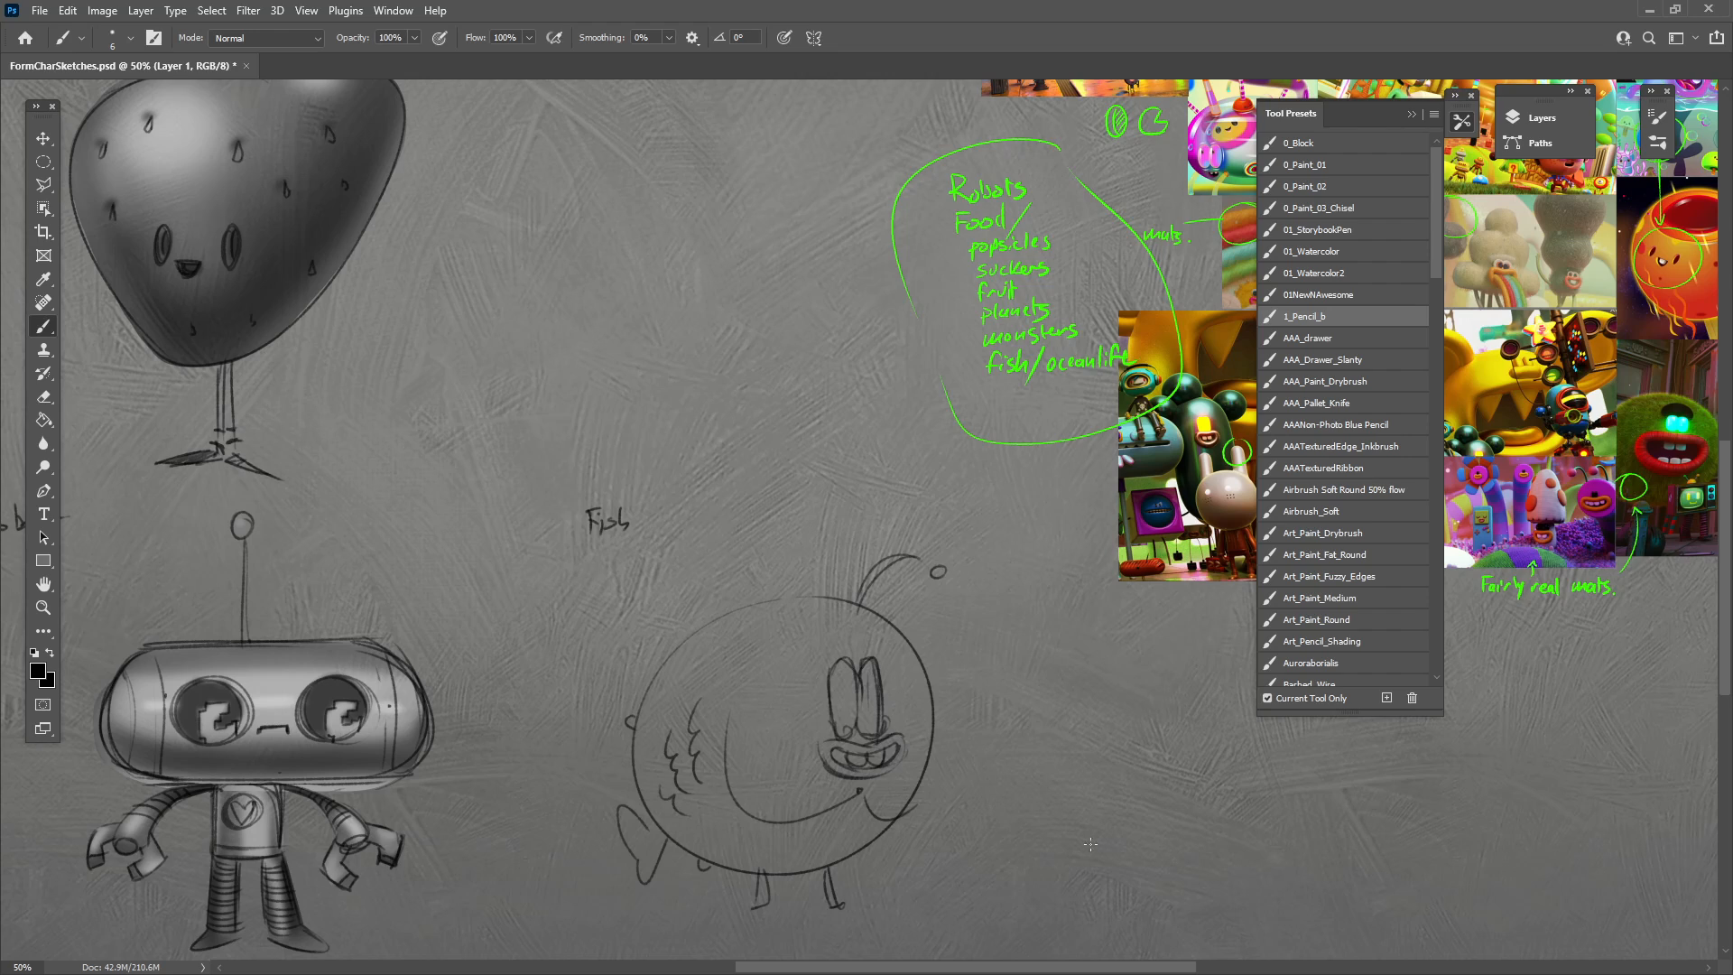
drag(966, 814, 943, 850)
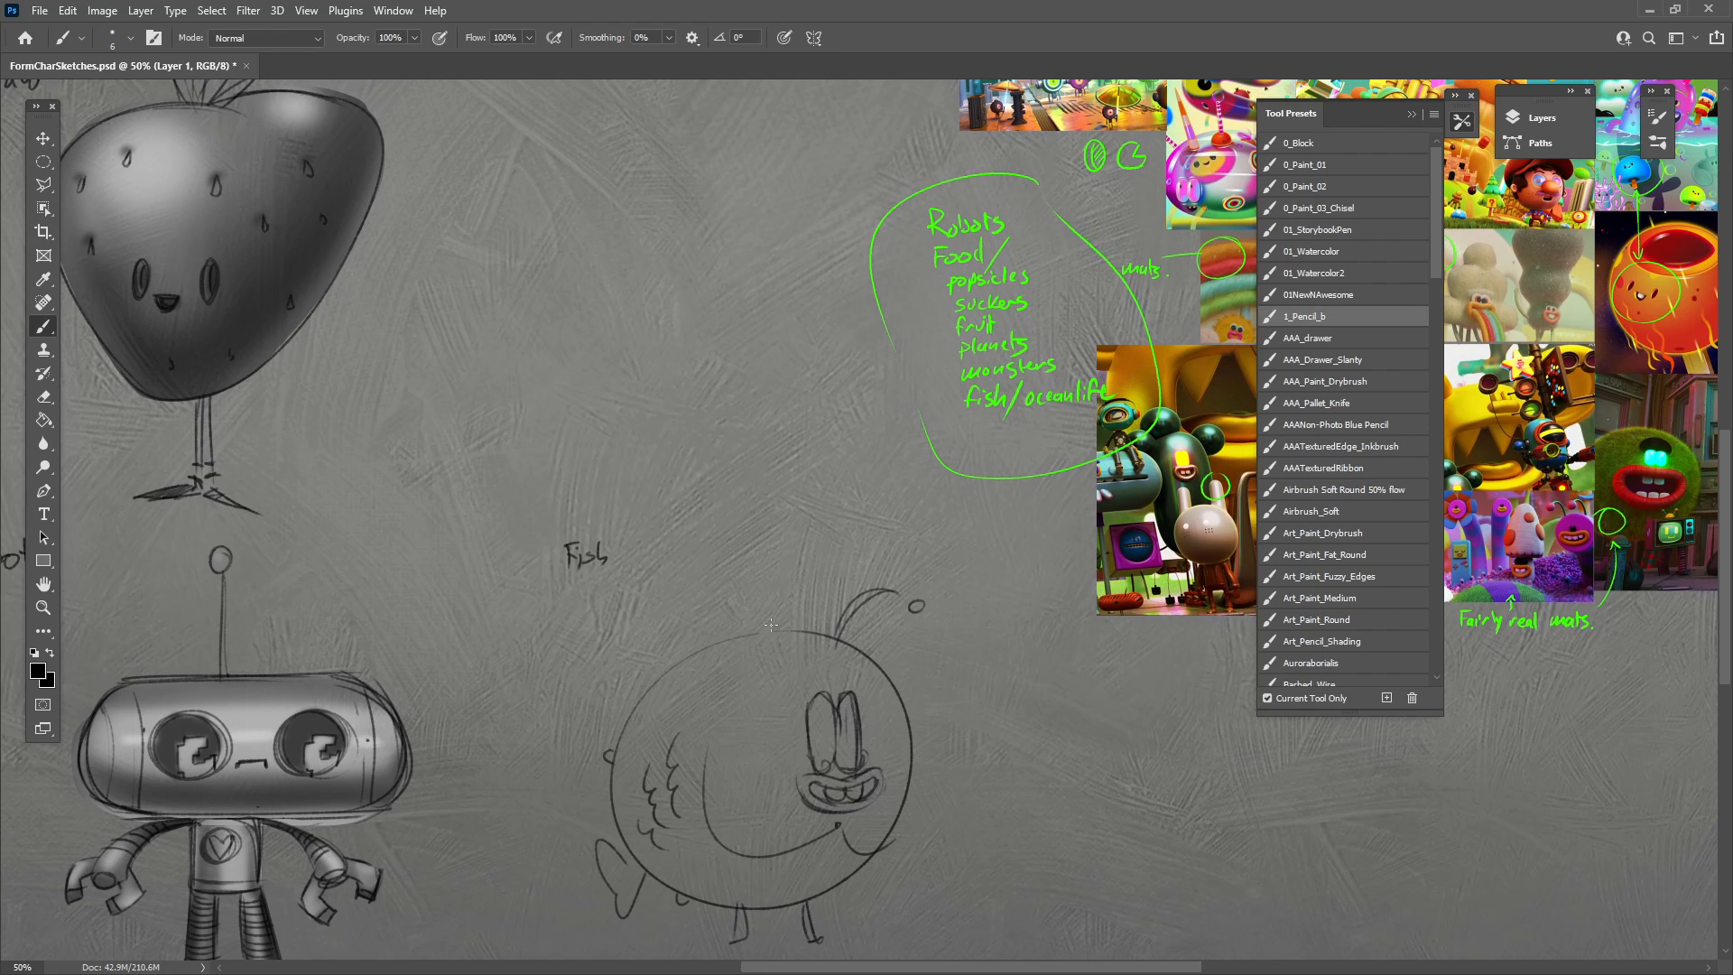
Draw a scalloped dorsal fin on the fish's upper back and add detail lines to its leg and tail fin.
mouse_move(795, 629)
mouse_down()
mouse_move(751, 553)
mouse_move(726, 565)
mouse_move(716, 638)
mouse_move(690, 638)
mouse_move(703, 617)
mouse_move(661, 675)
mouse_up()
key(ctrl+z)
key(ctrl+z)
drag(998, 838, 933, 767)
mouse_move(771, 636)
mouse_down()
mouse_move(749, 632)
mouse_move(751, 697)
mouse_move(793, 701)
mouse_up()
drag(880, 851, 947, 803)
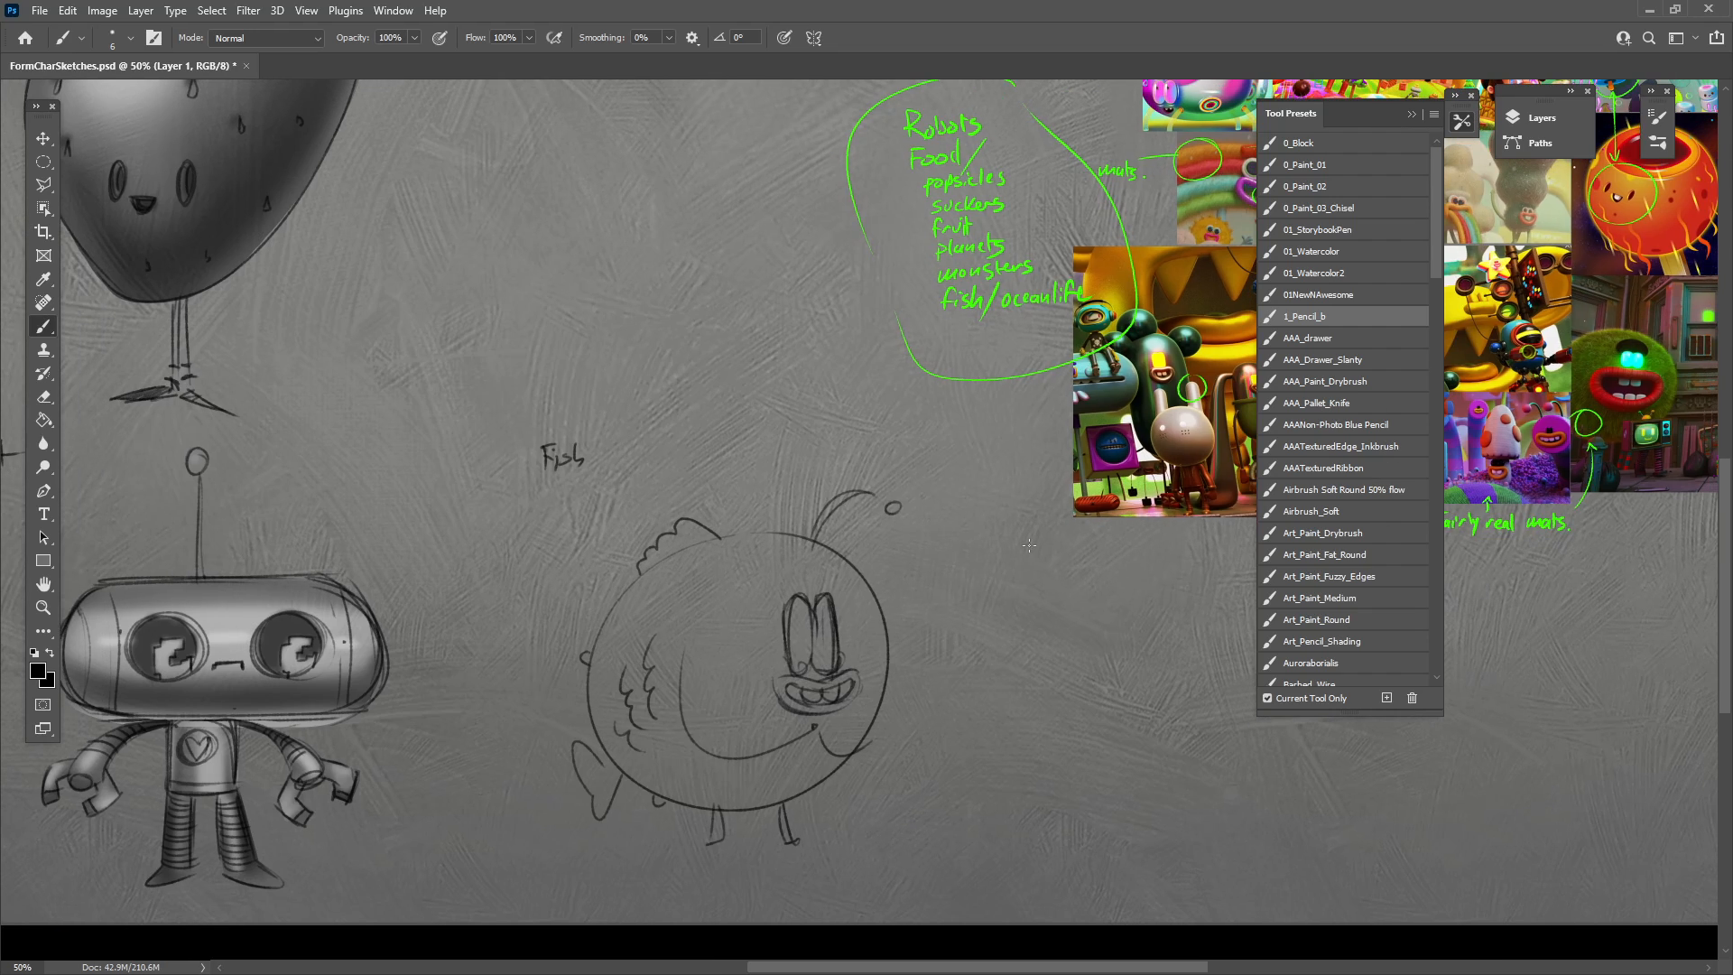
drag(714, 811, 722, 843)
drag(597, 760, 612, 808)
drag(993, 738, 952, 770)
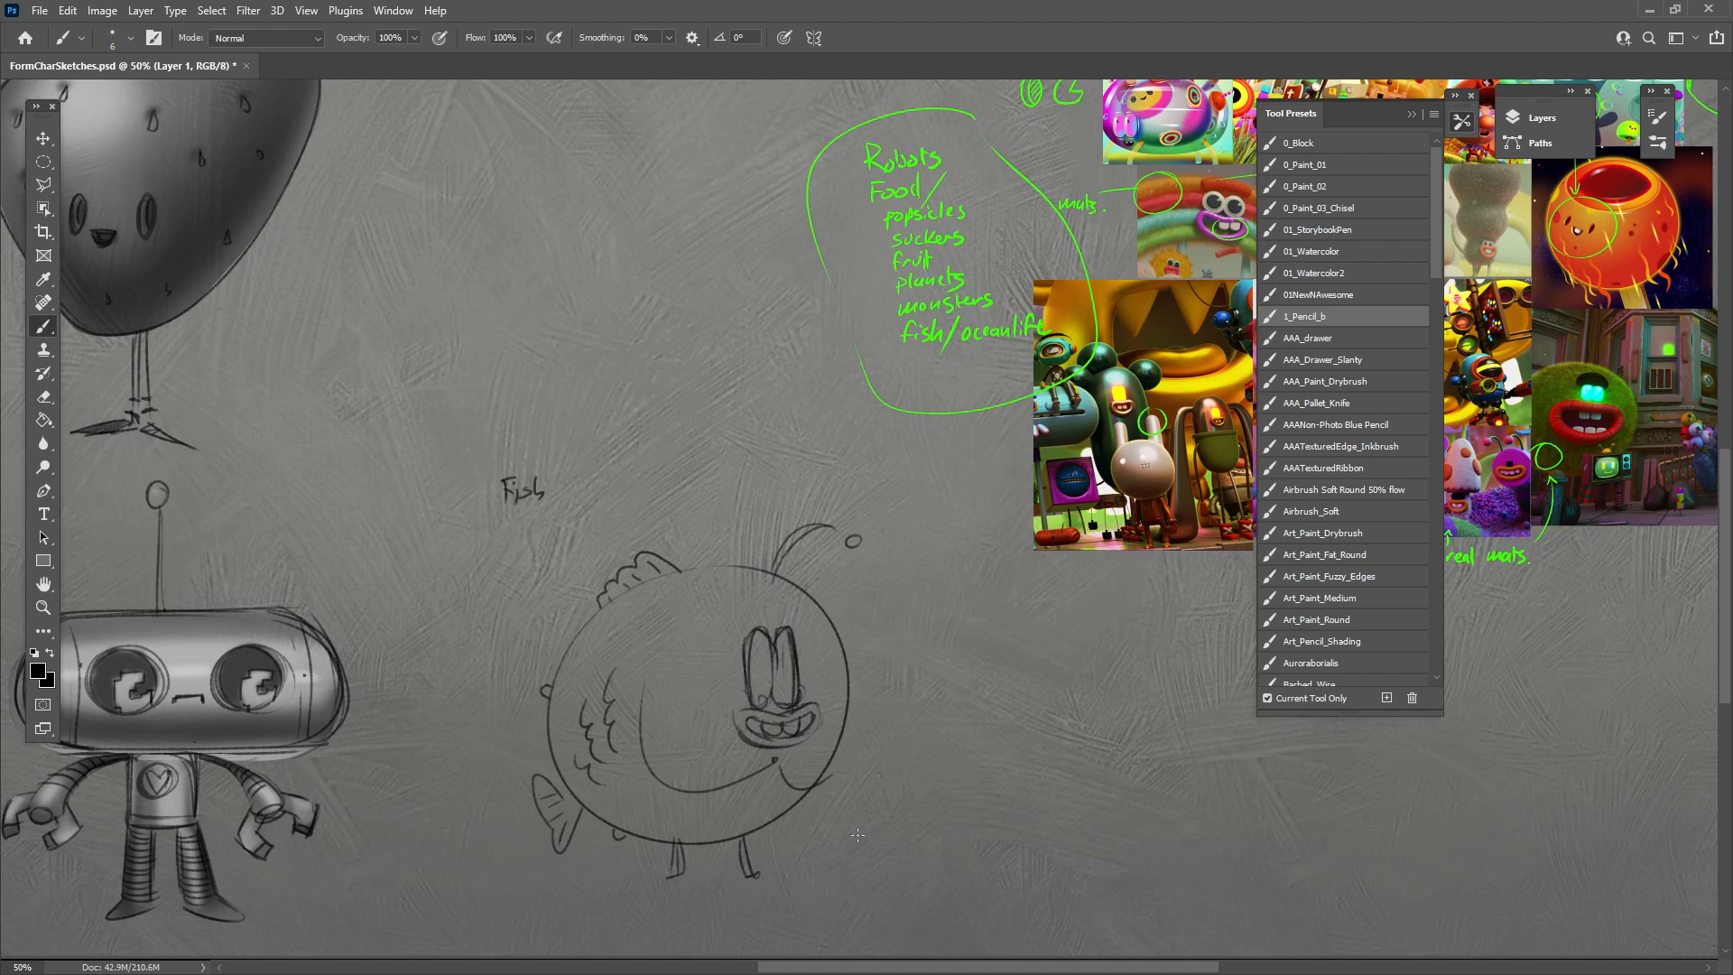
Select the fish sketch on Layer 1 with the Rectangular Marquee, then cut and paste it onto its own layer.
key(ctrl+minus)
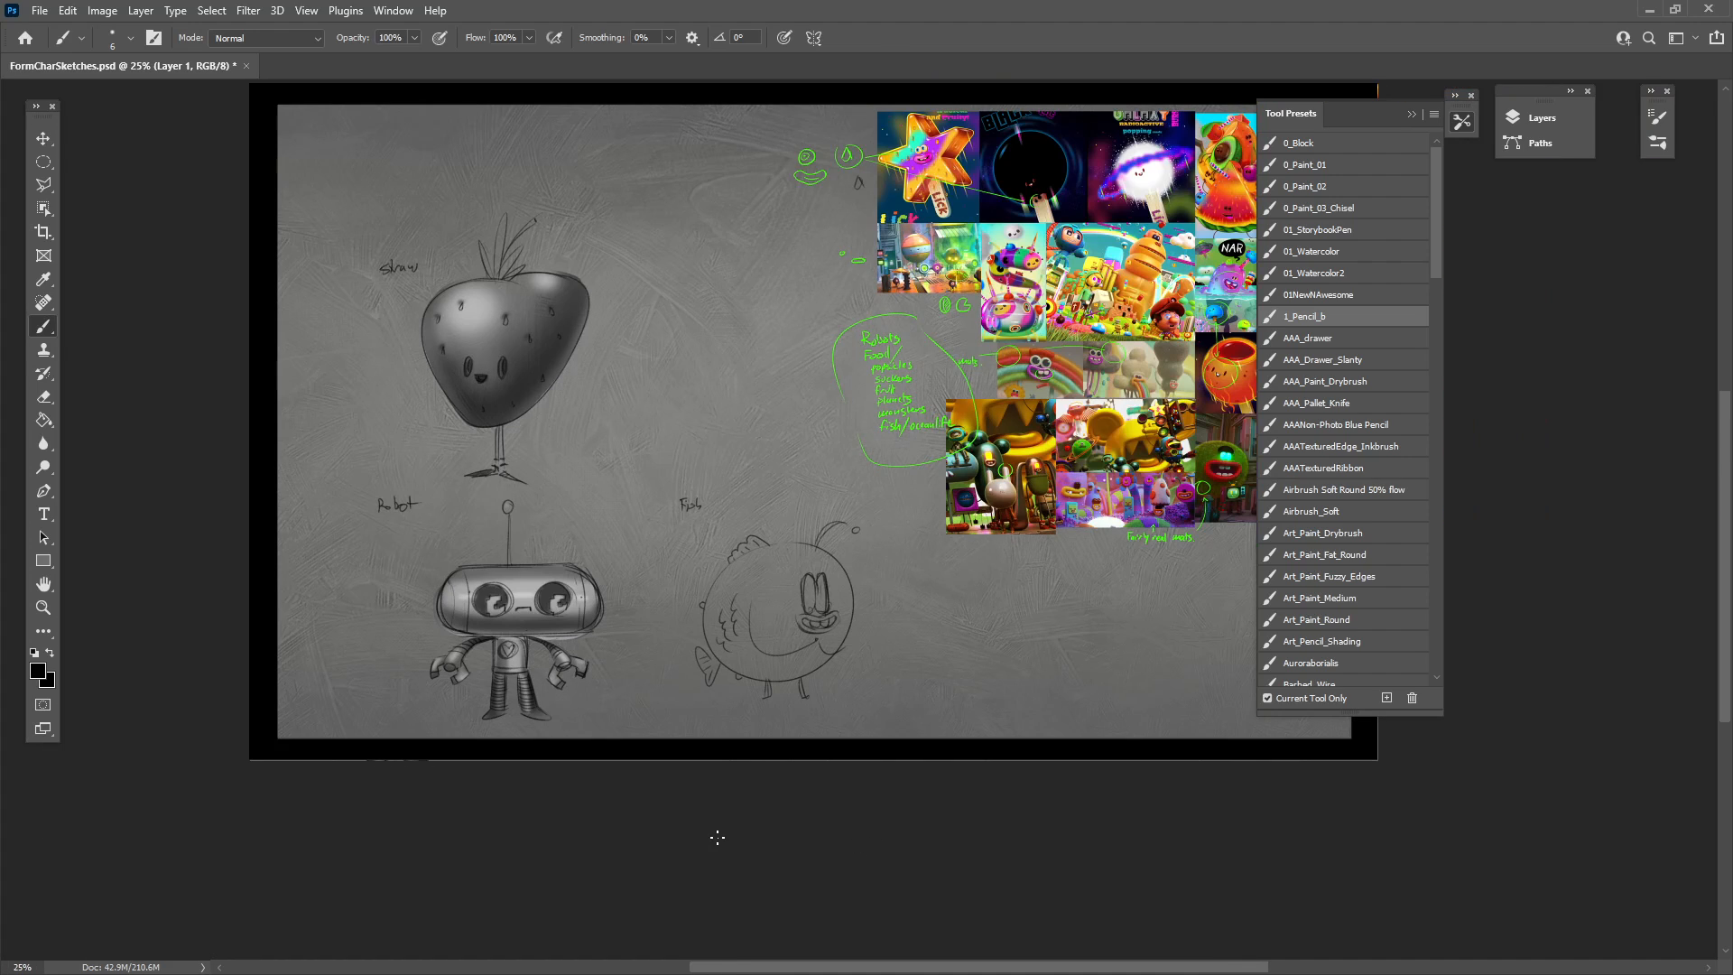
click(1412, 114)
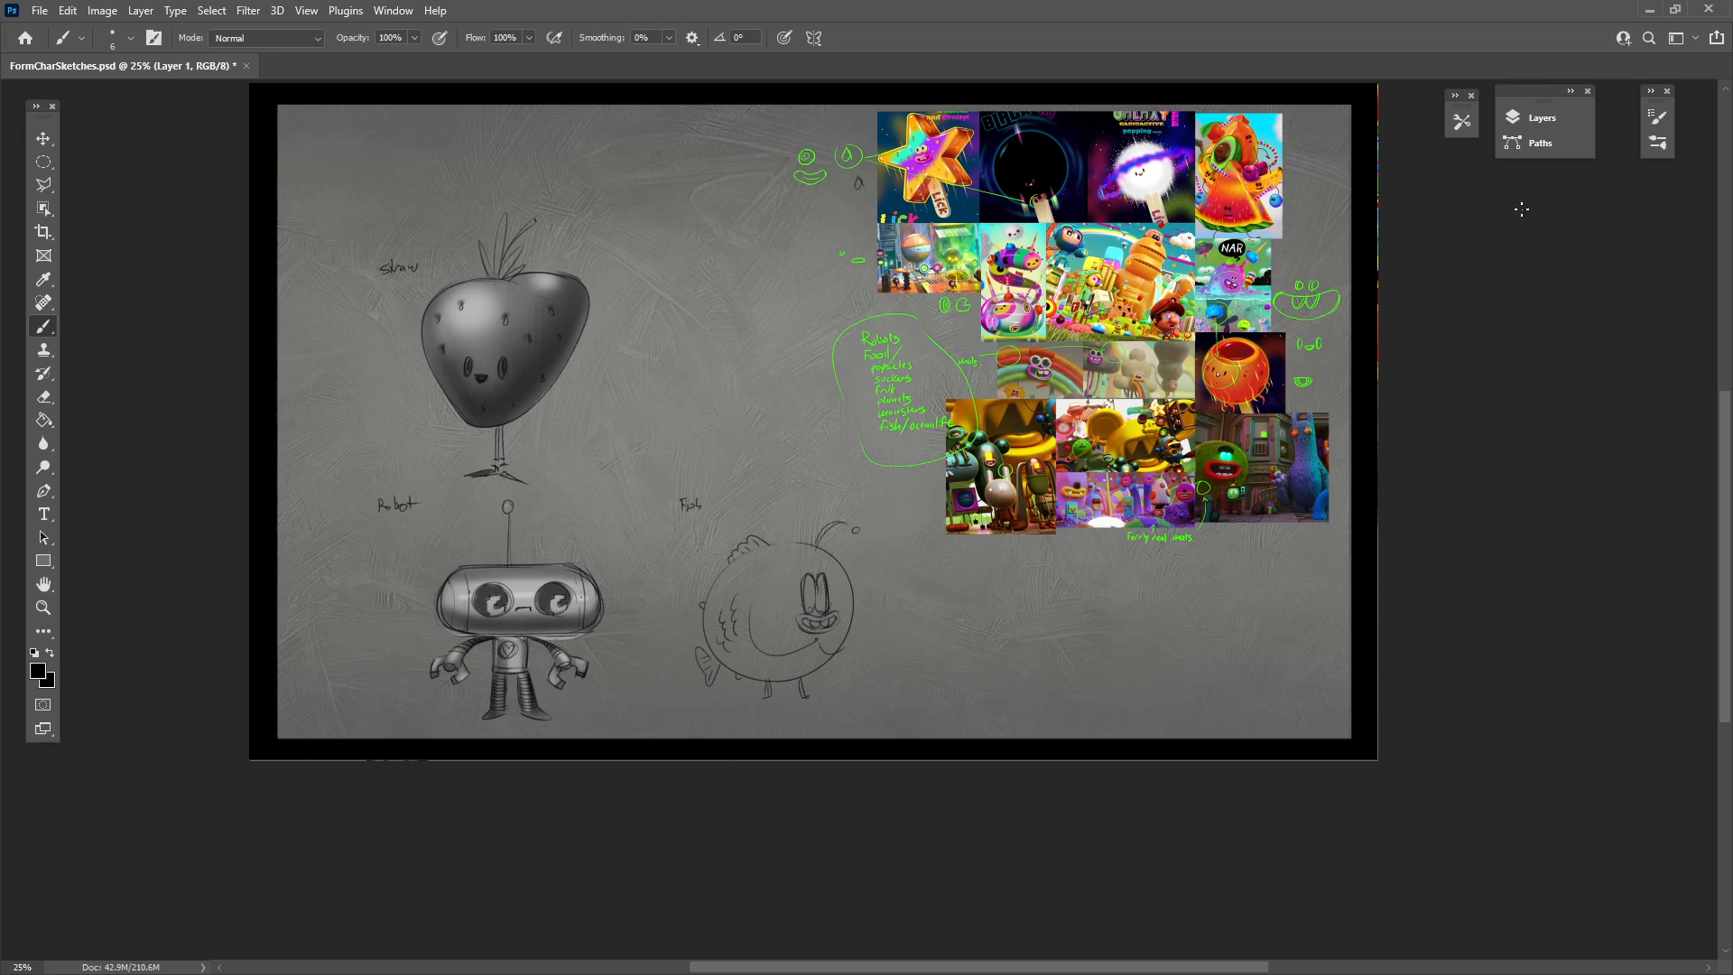
click(1544, 126)
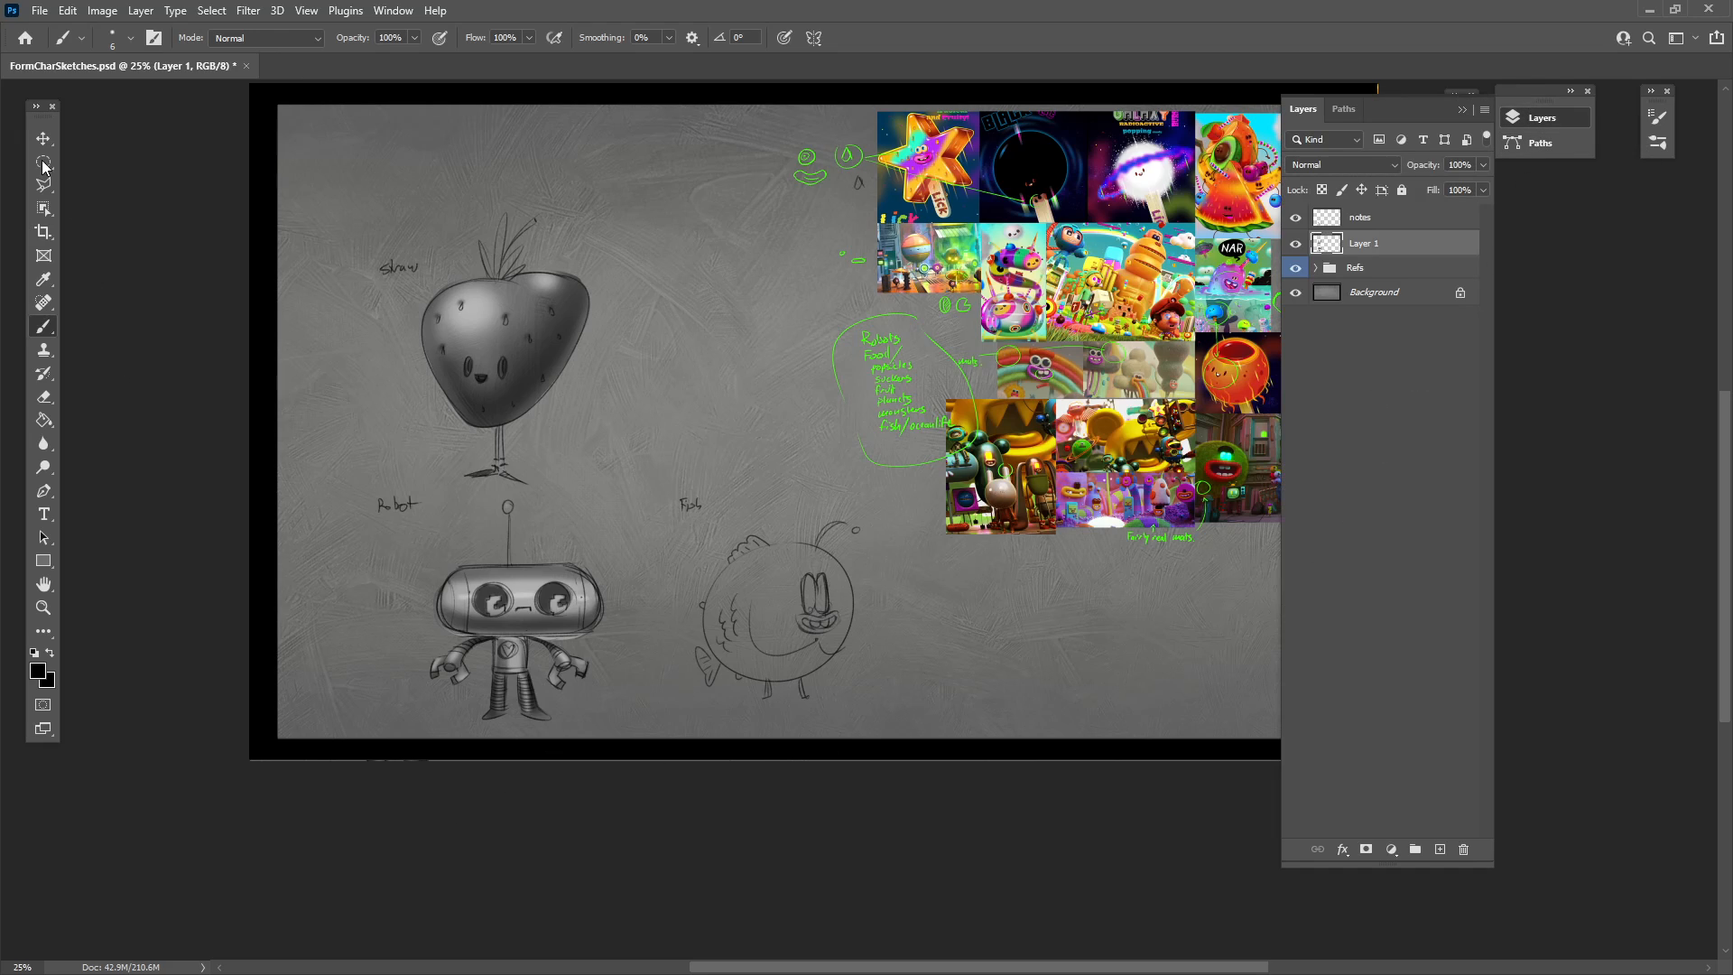
click(43, 165)
right_click(44, 168)
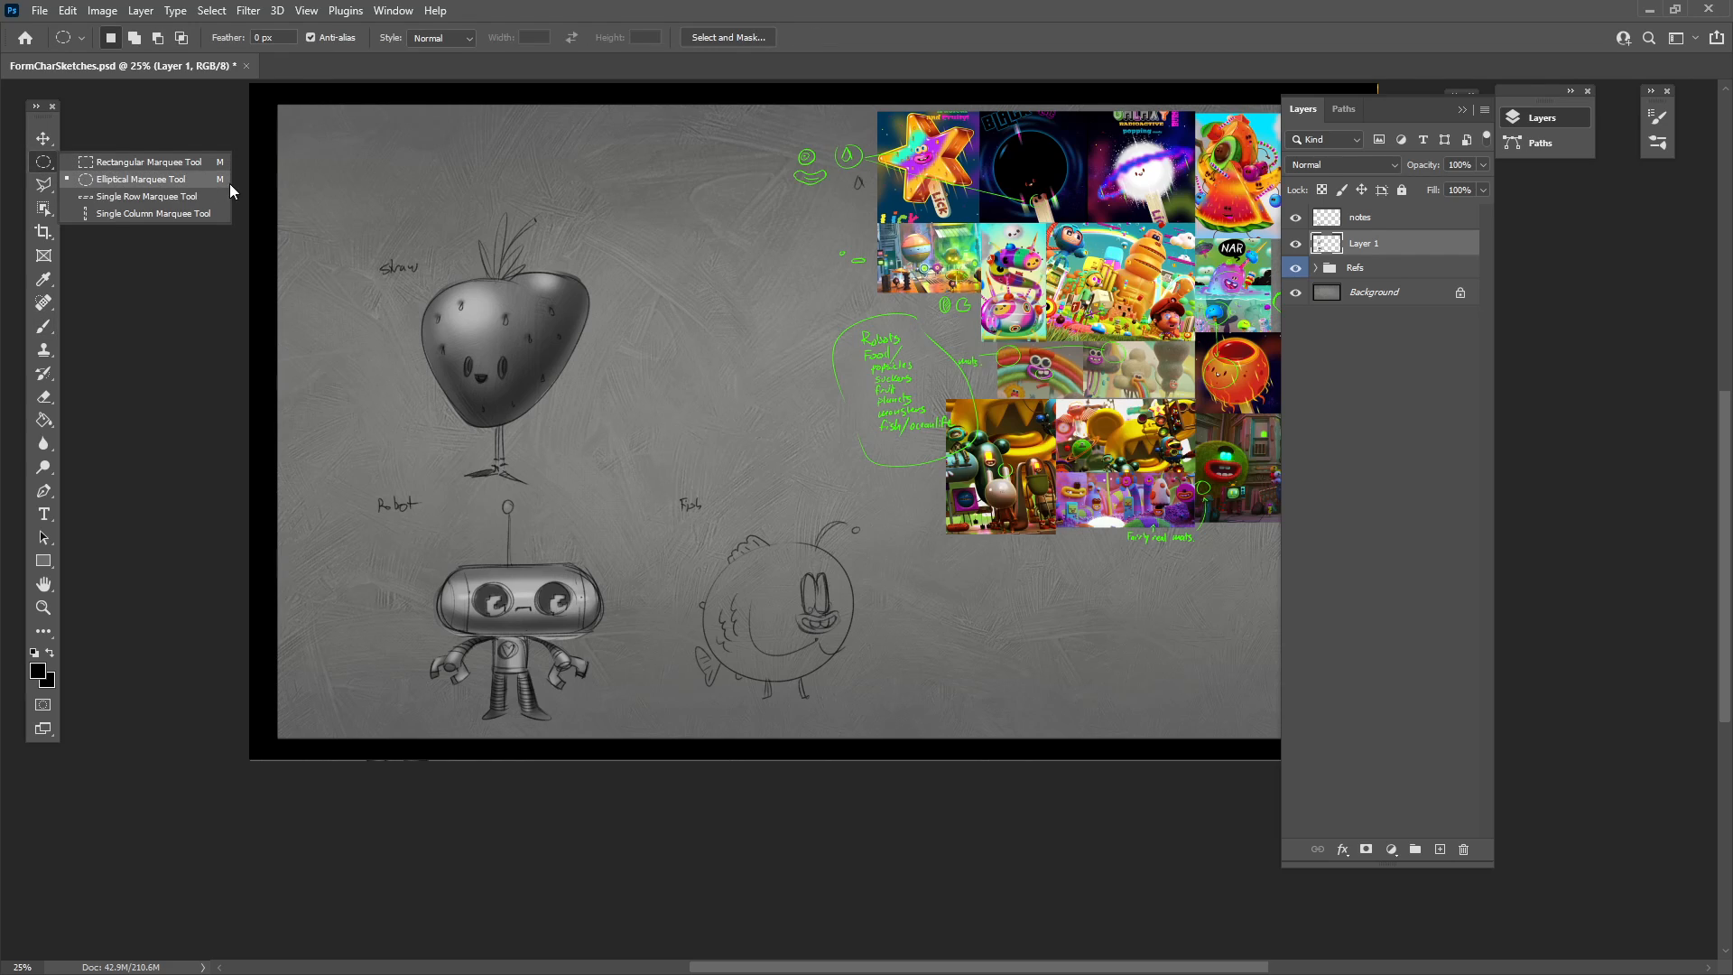
click(131, 165)
drag(676, 519, 900, 722)
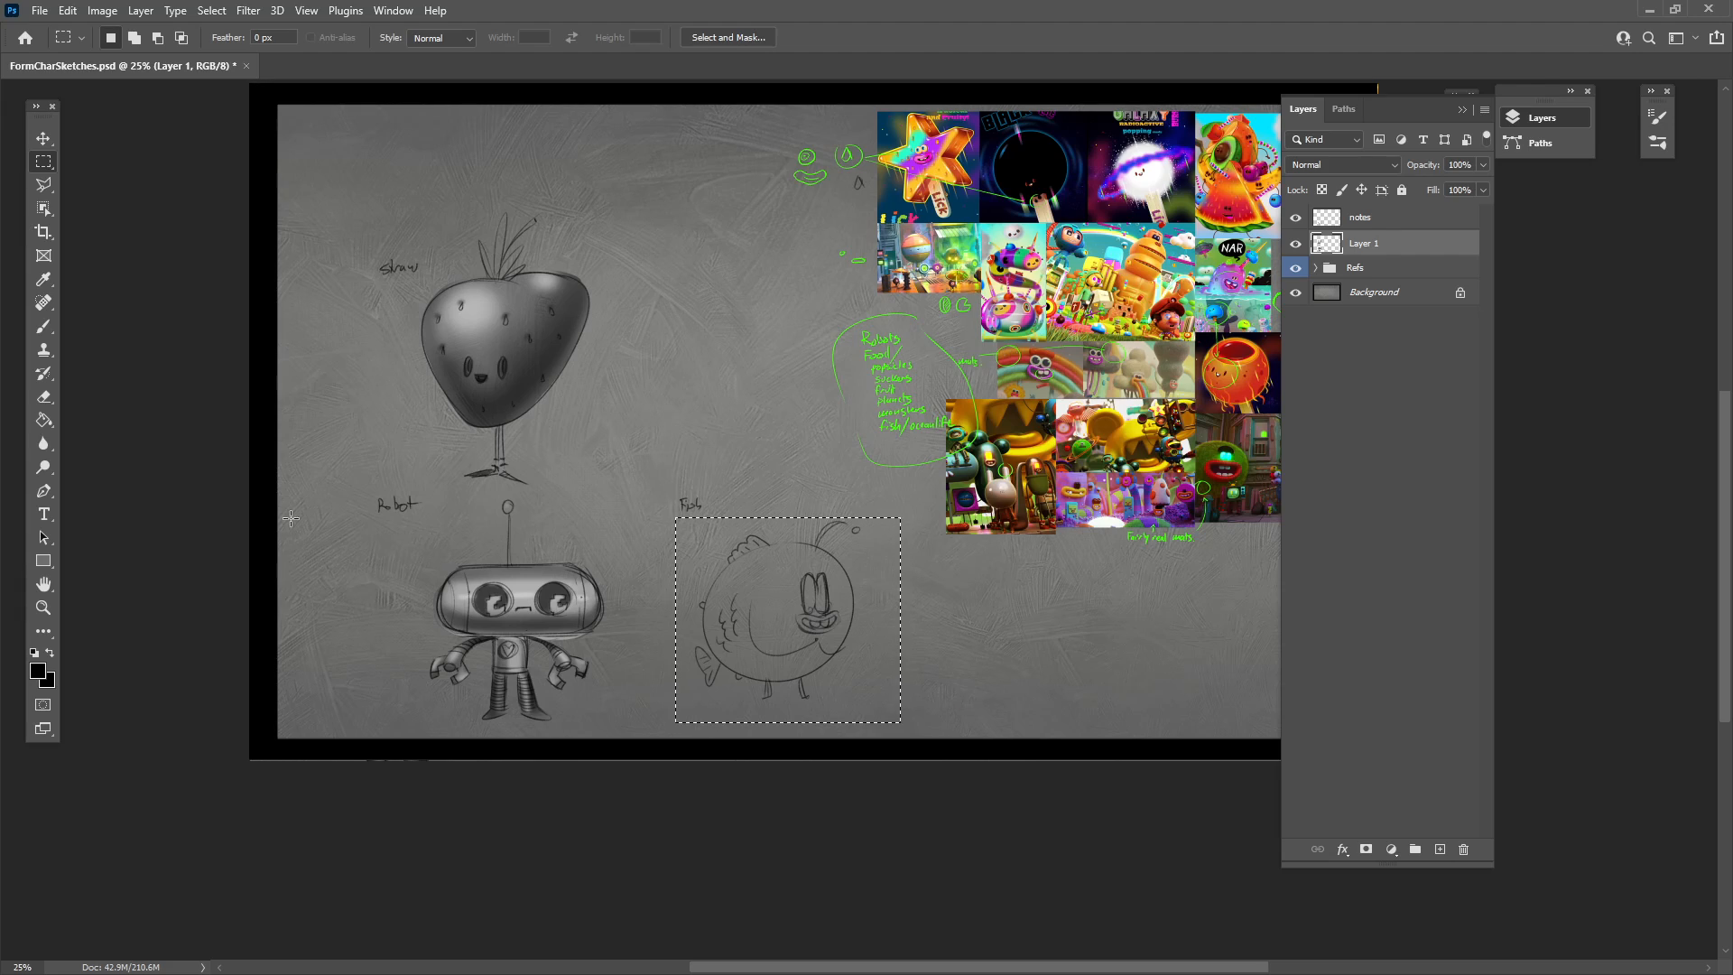
click(68, 10)
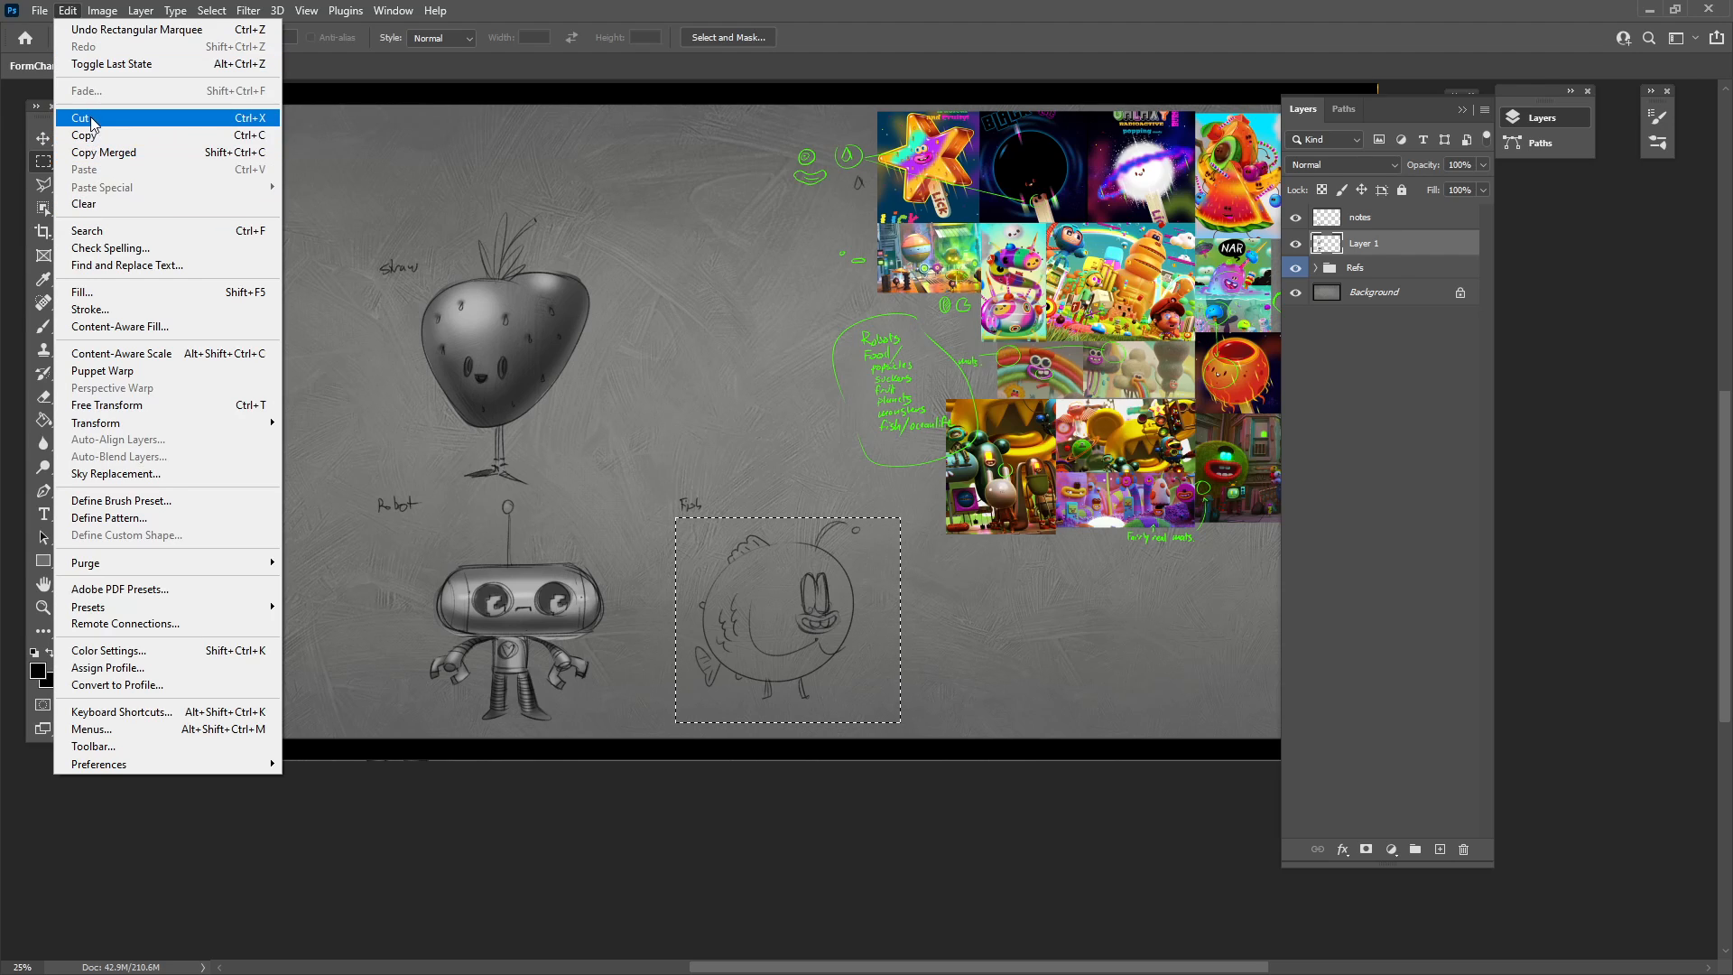
click(91, 123)
click(68, 10)
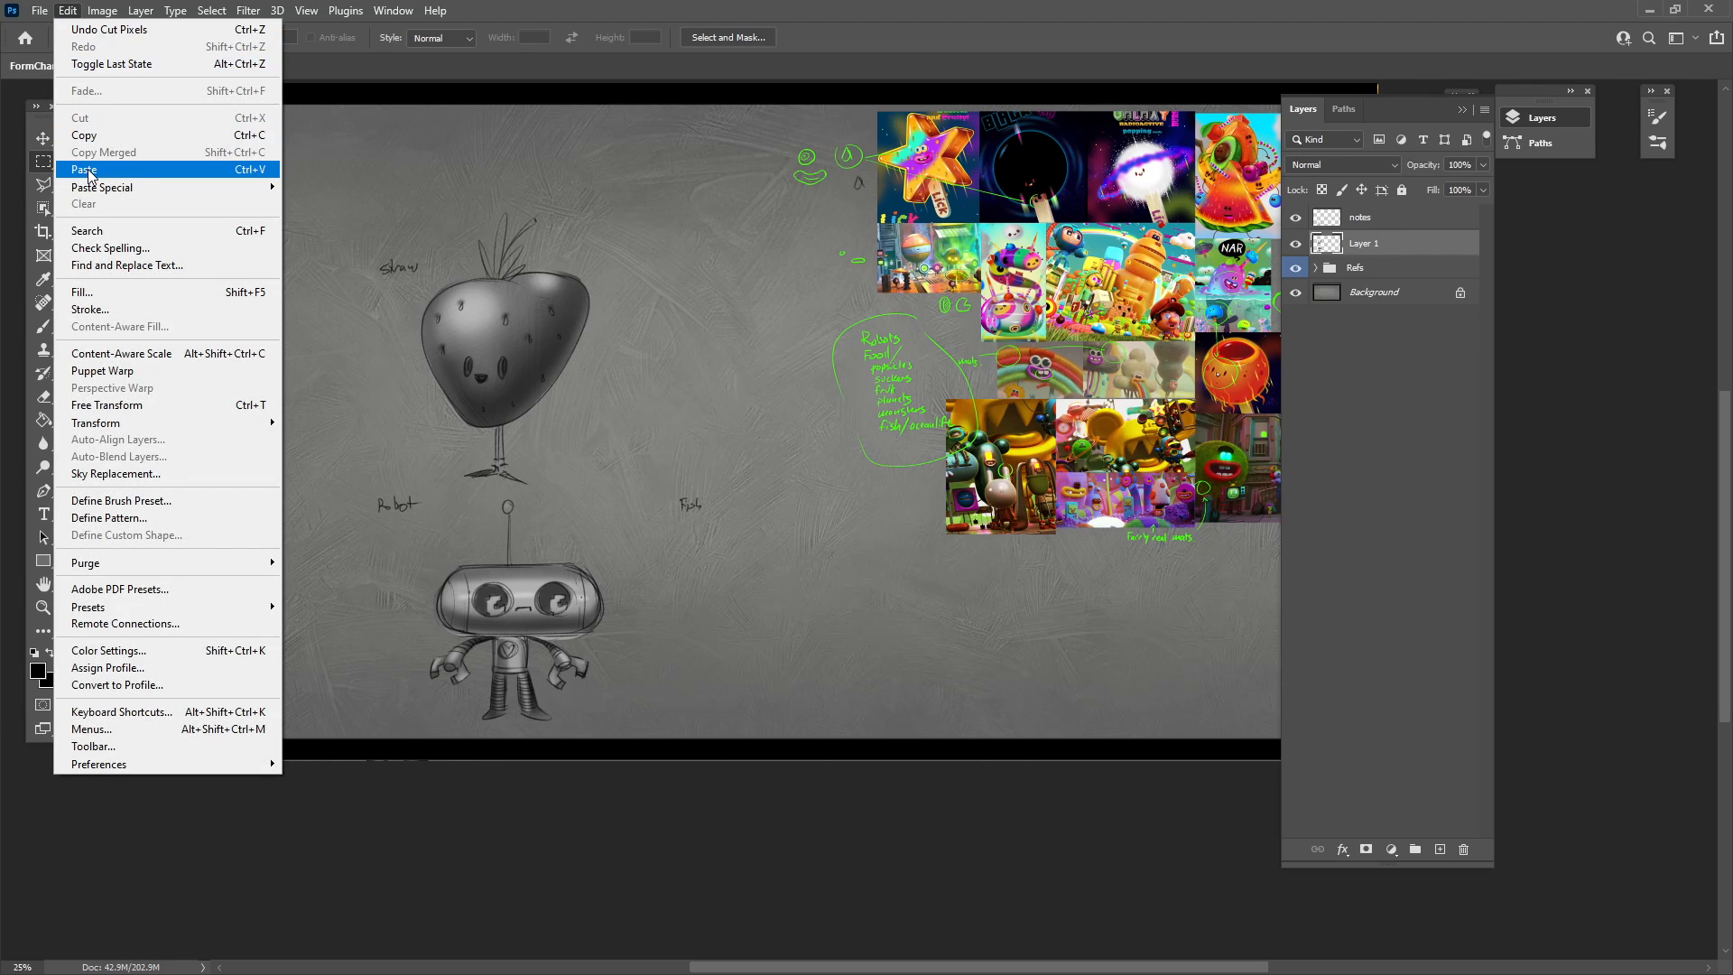
click(87, 171)
Move the pasted fish on Layer 2 back beneath the Fish label, beside the robot.
click(1361, 271)
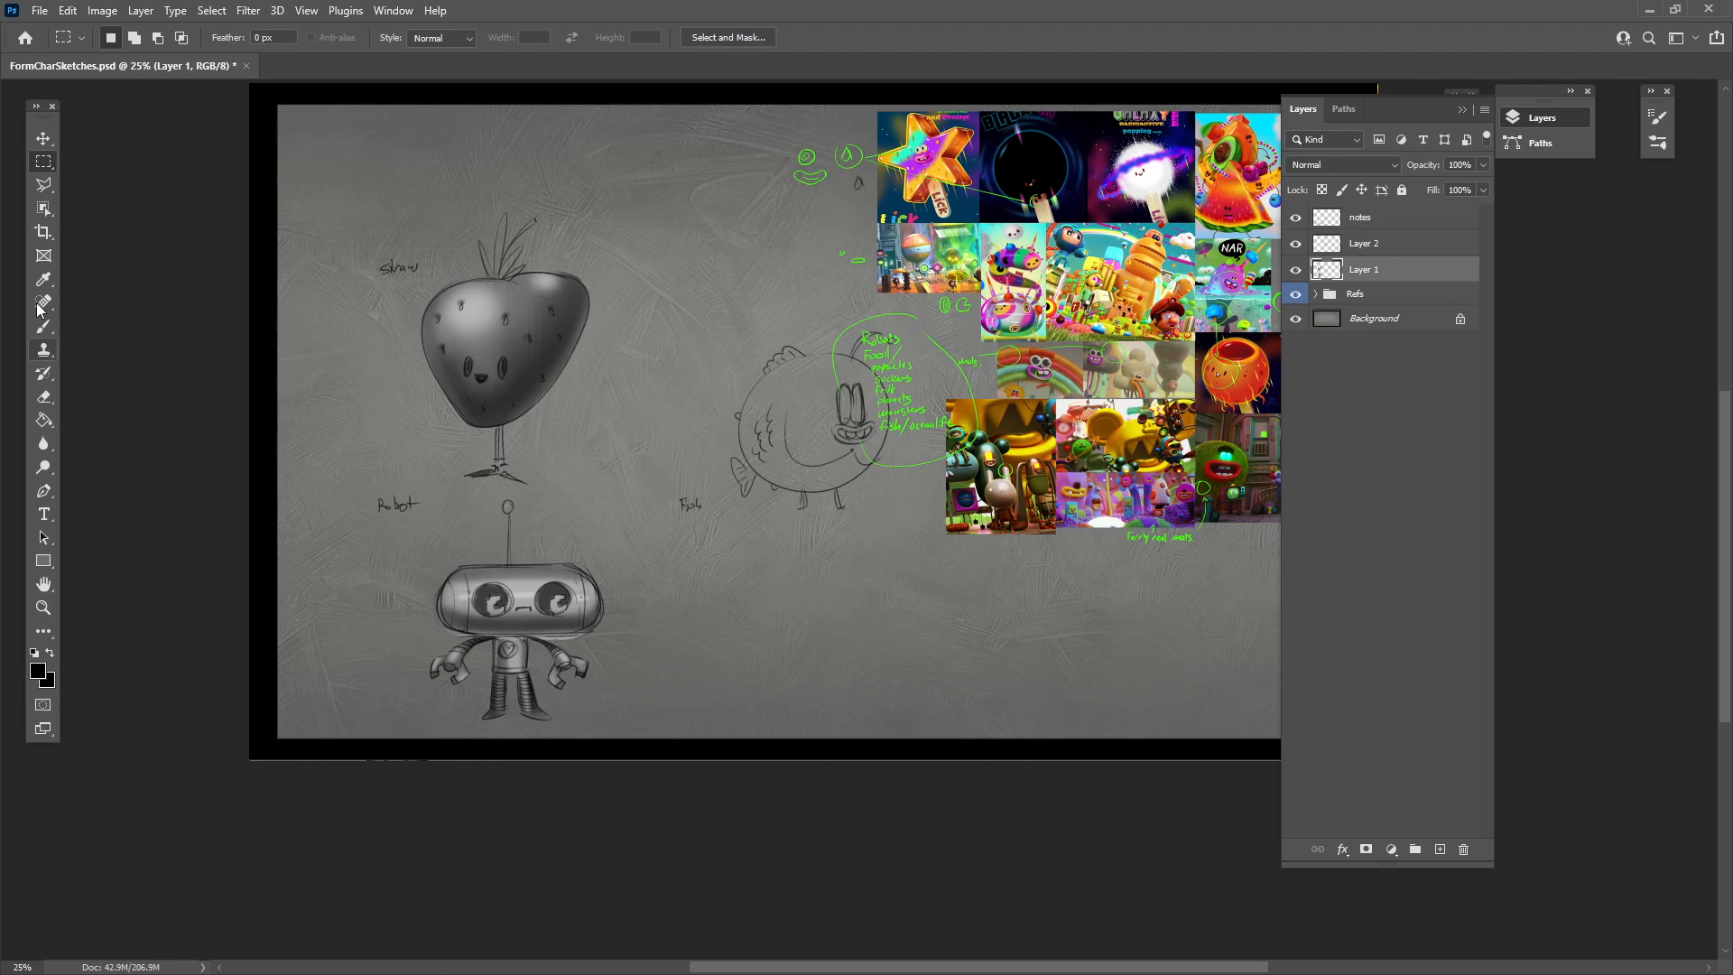
click(43, 138)
click(1368, 246)
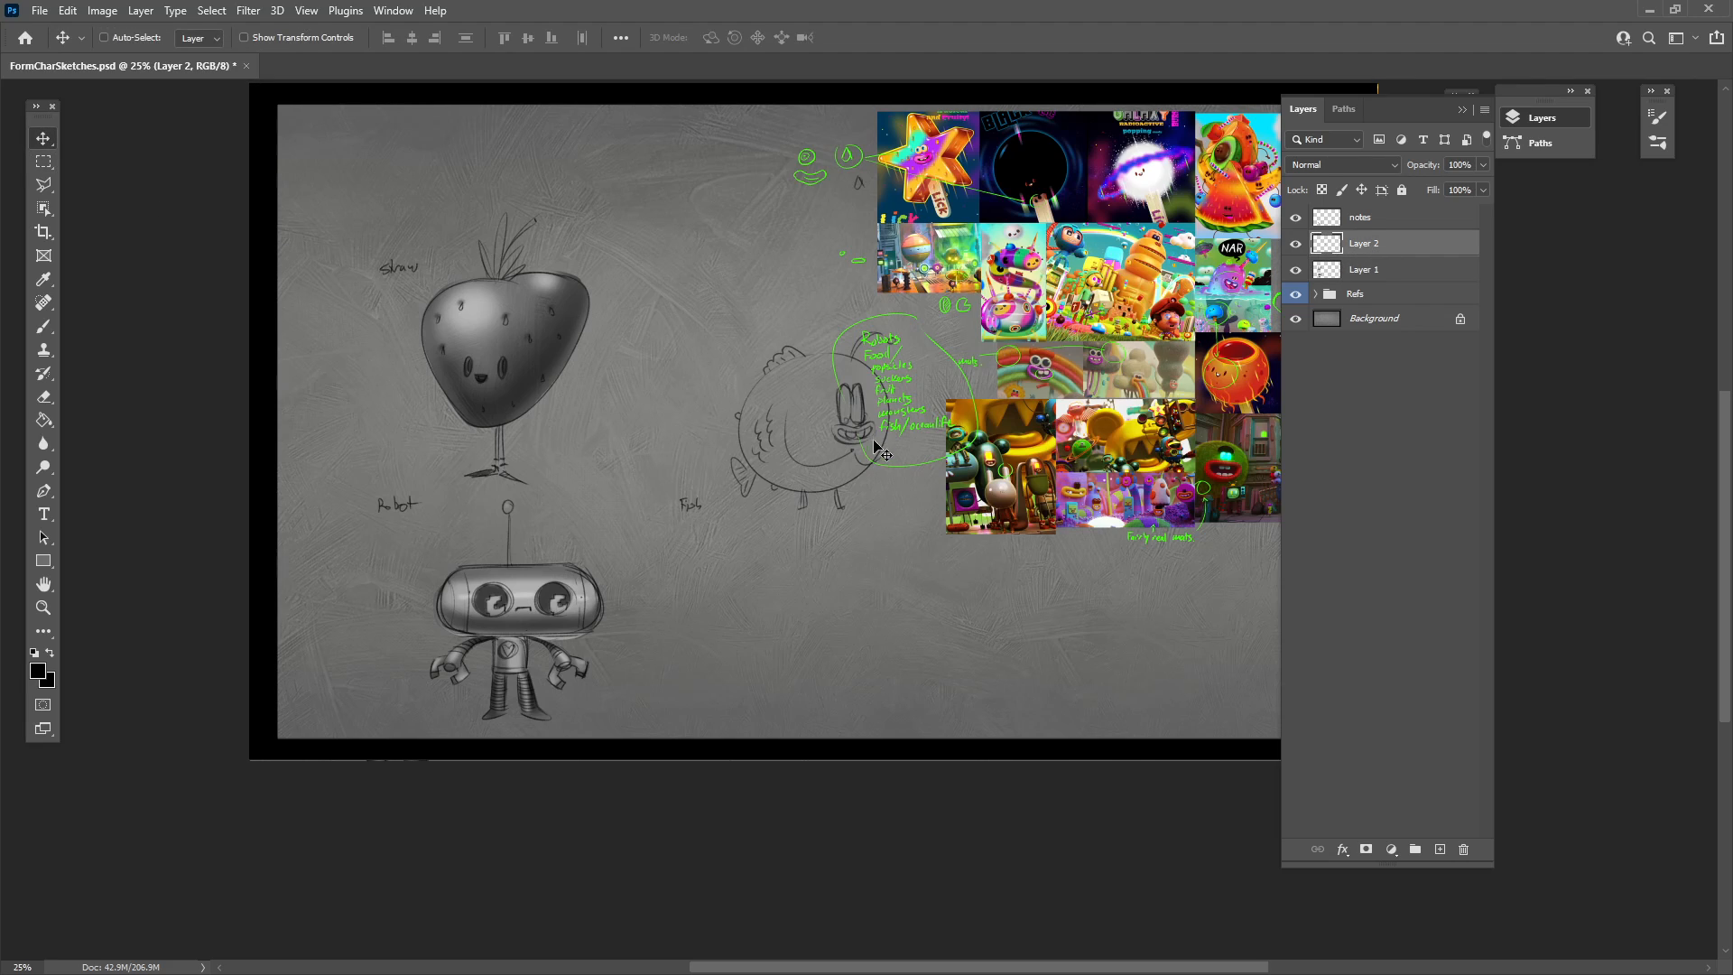
mouse_move(862, 435)
mouse_down()
mouse_move(794, 601)
mouse_move(807, 617)
mouse_up()
Make Layer 1 active and outline the fish's round body with a Polygonal Lasso selection.
click(1365, 270)
click(43, 326)
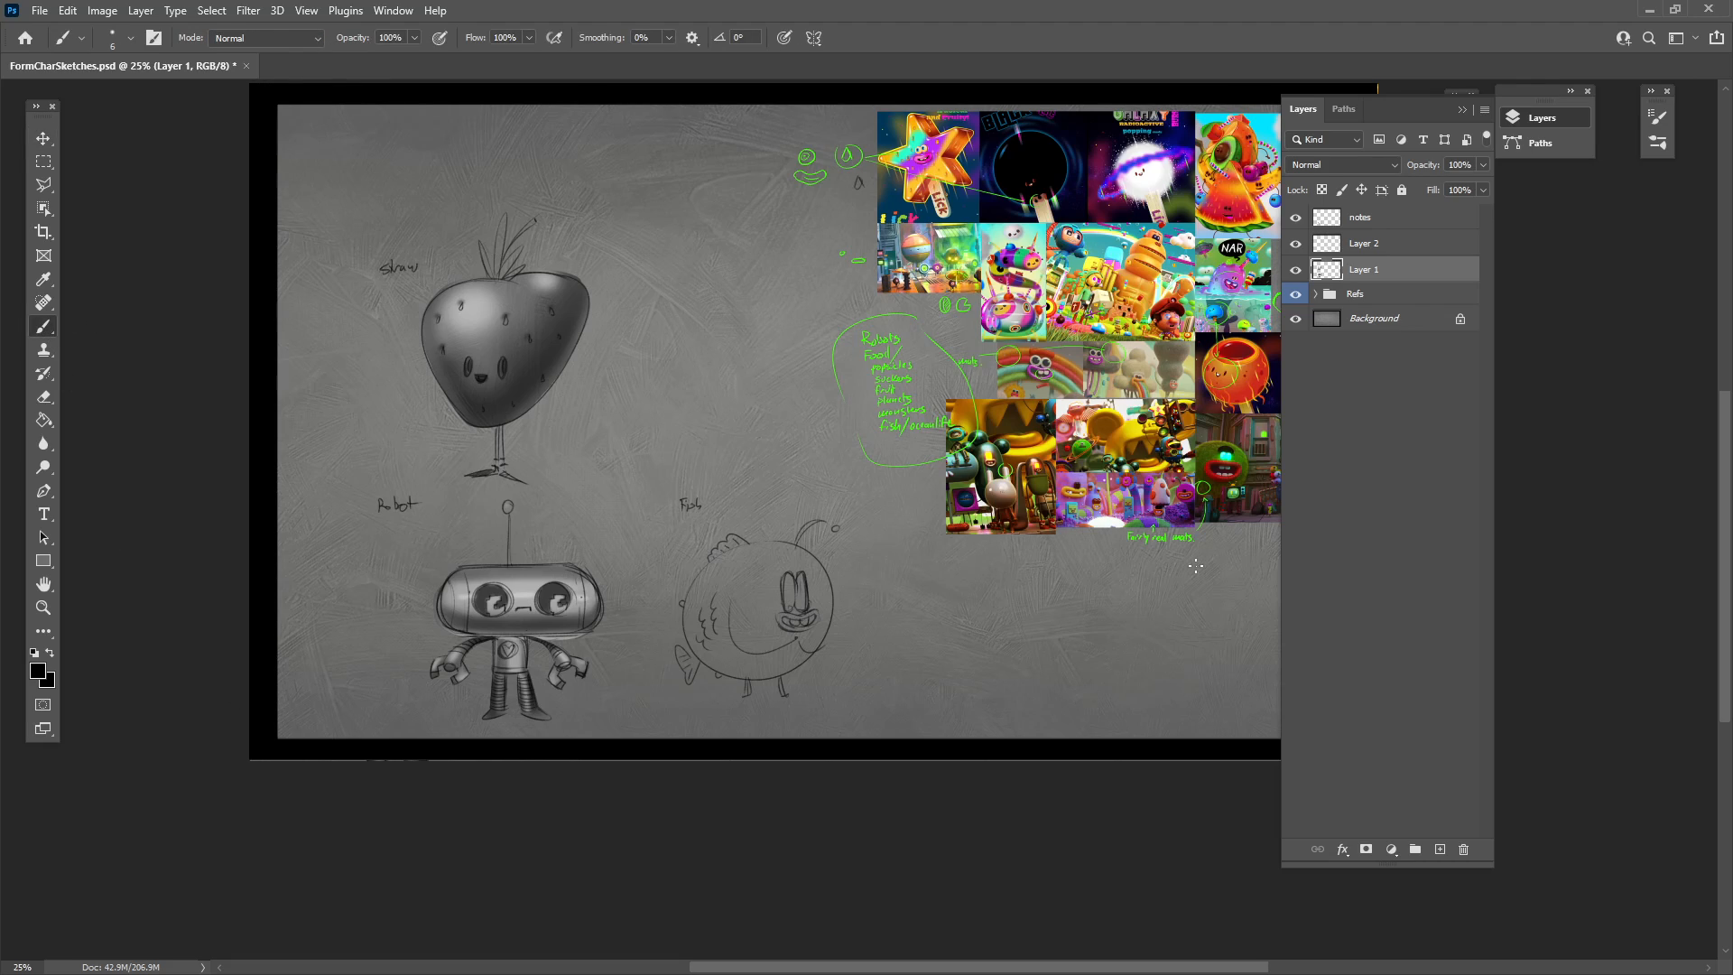
click(44, 184)
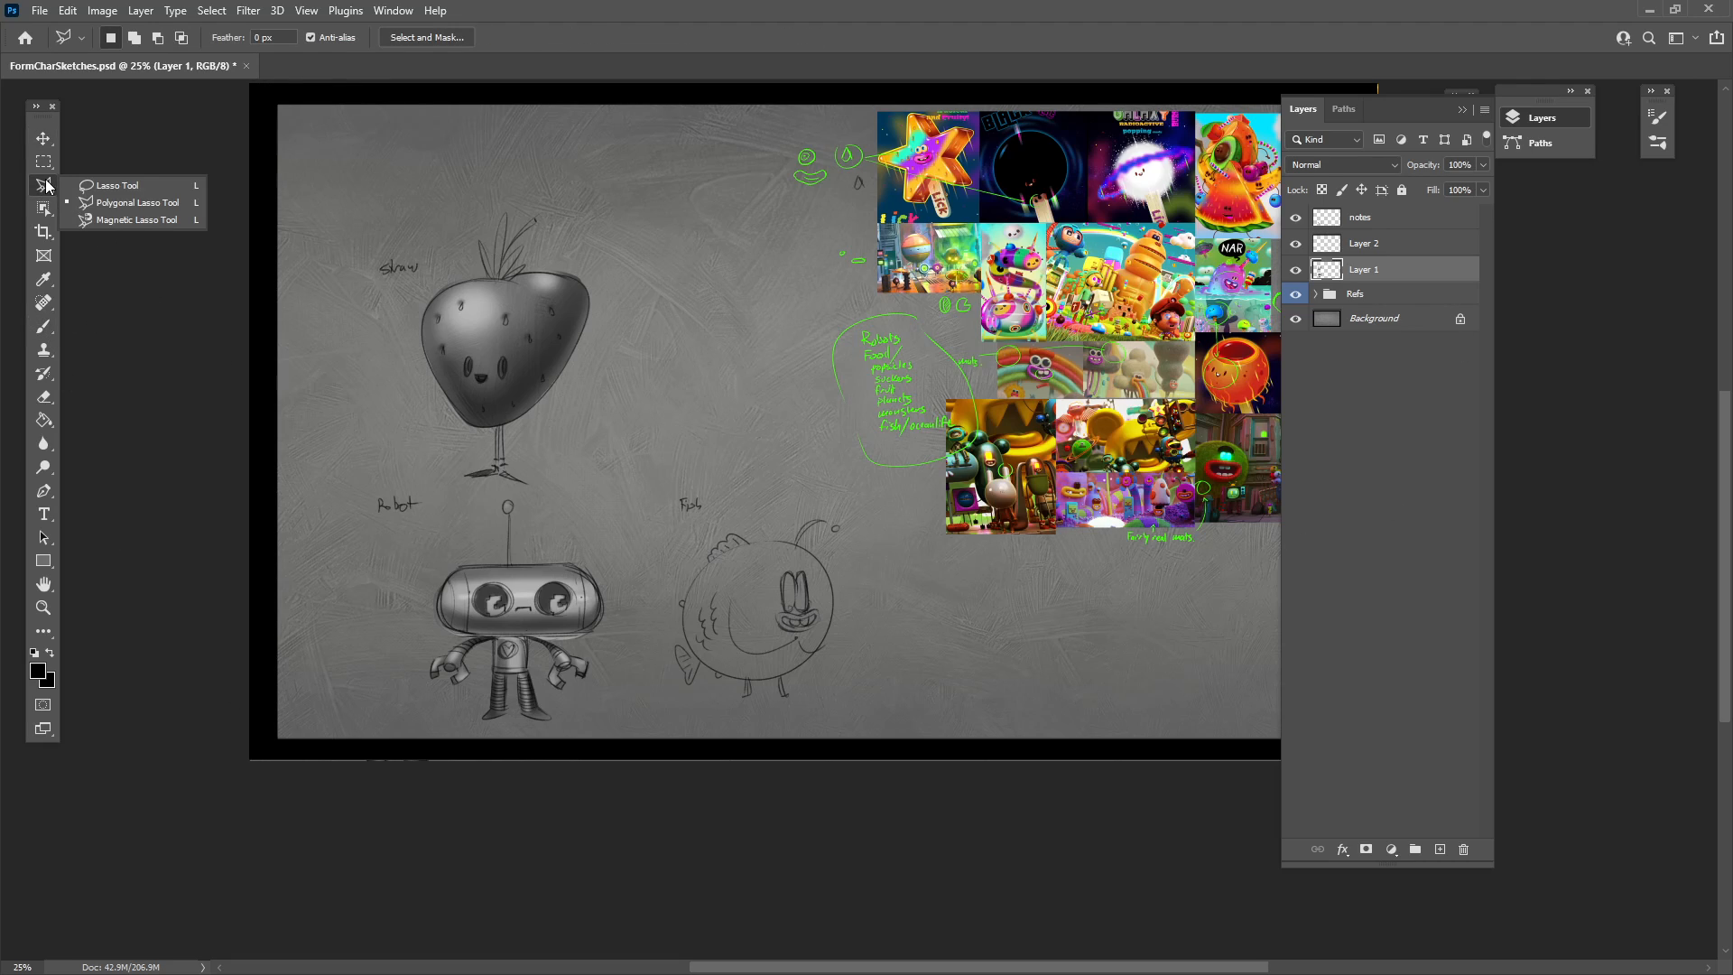
key(ctrl+plus)
key(ctrl+plus)
key(ctrl+plus)
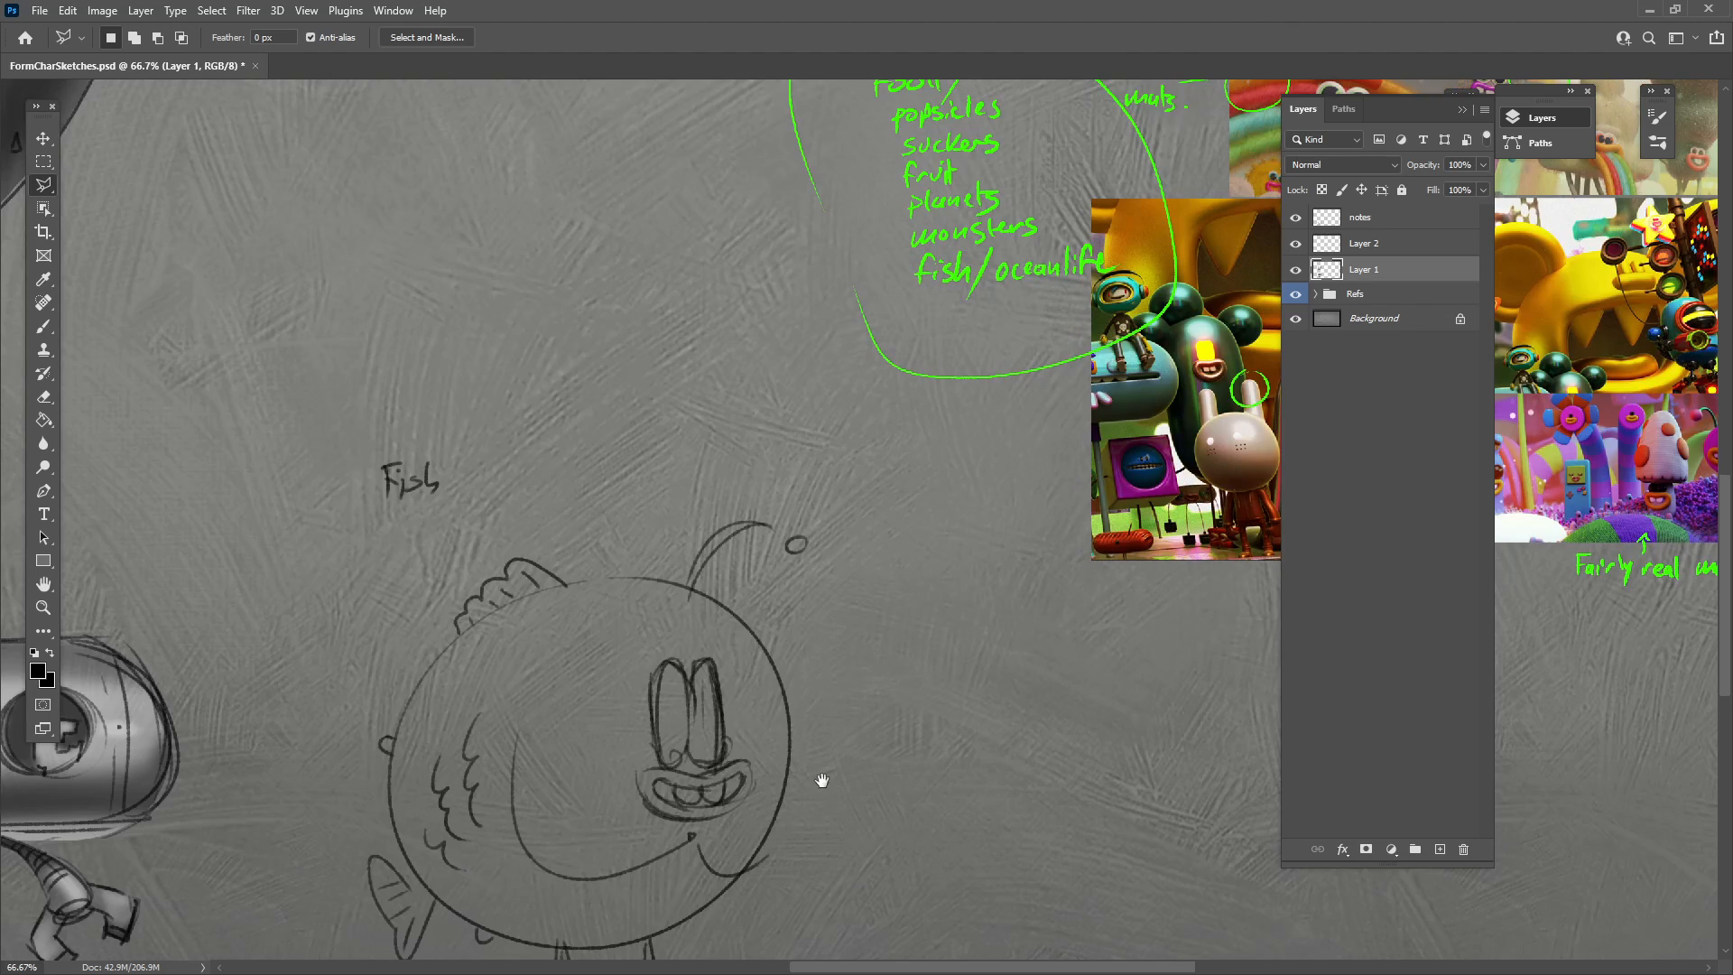
drag(666, 721, 821, 614)
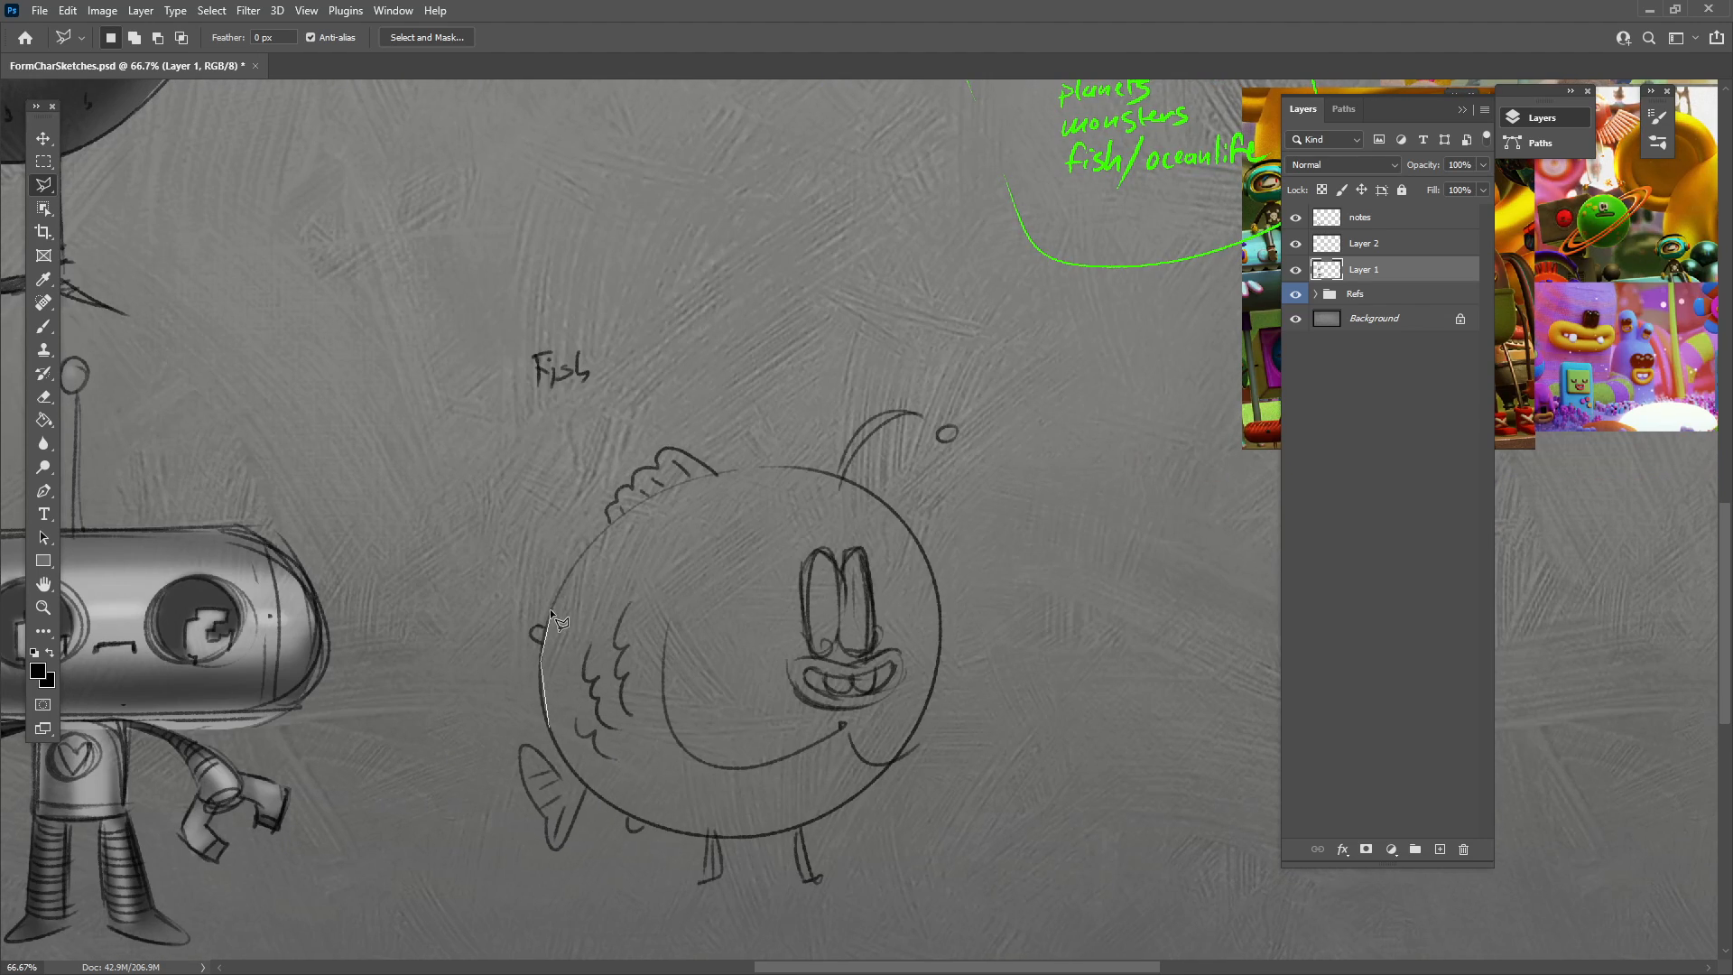
drag(625, 516, 727, 470)
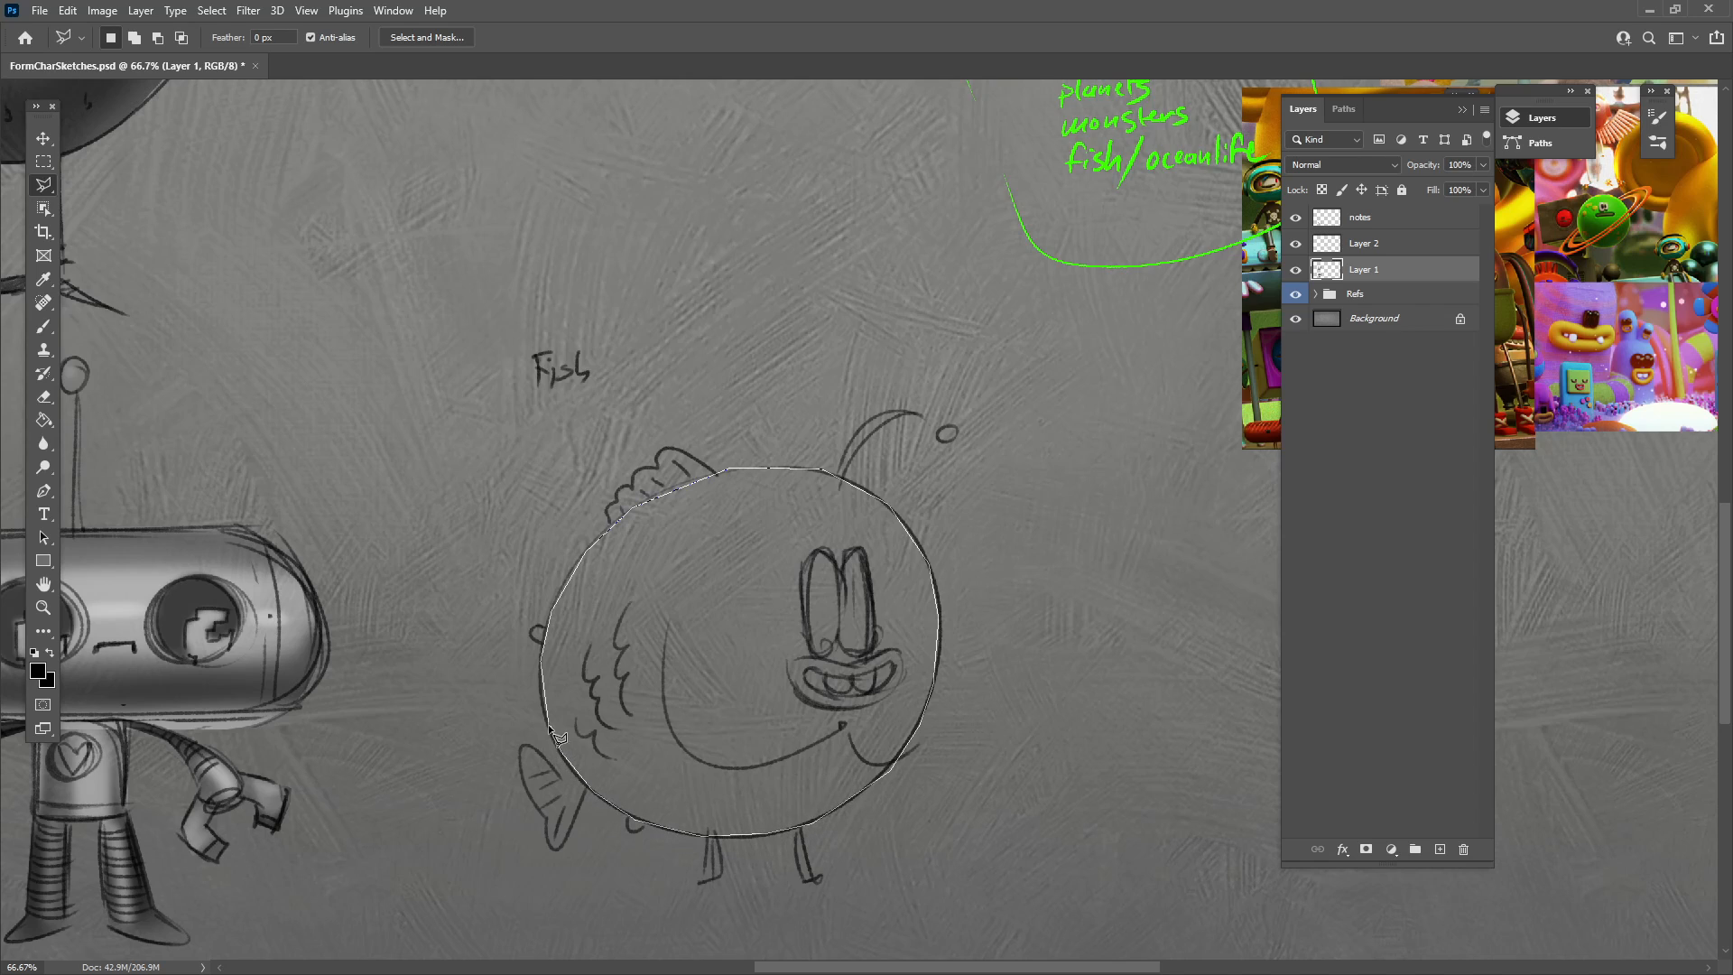
drag(550, 728, 566, 670)
Airbrush the selected fish body with the robot's dark tone using the Airbrush_Soft preset at size 500, and sample light grey from the robot's head.
key(b)
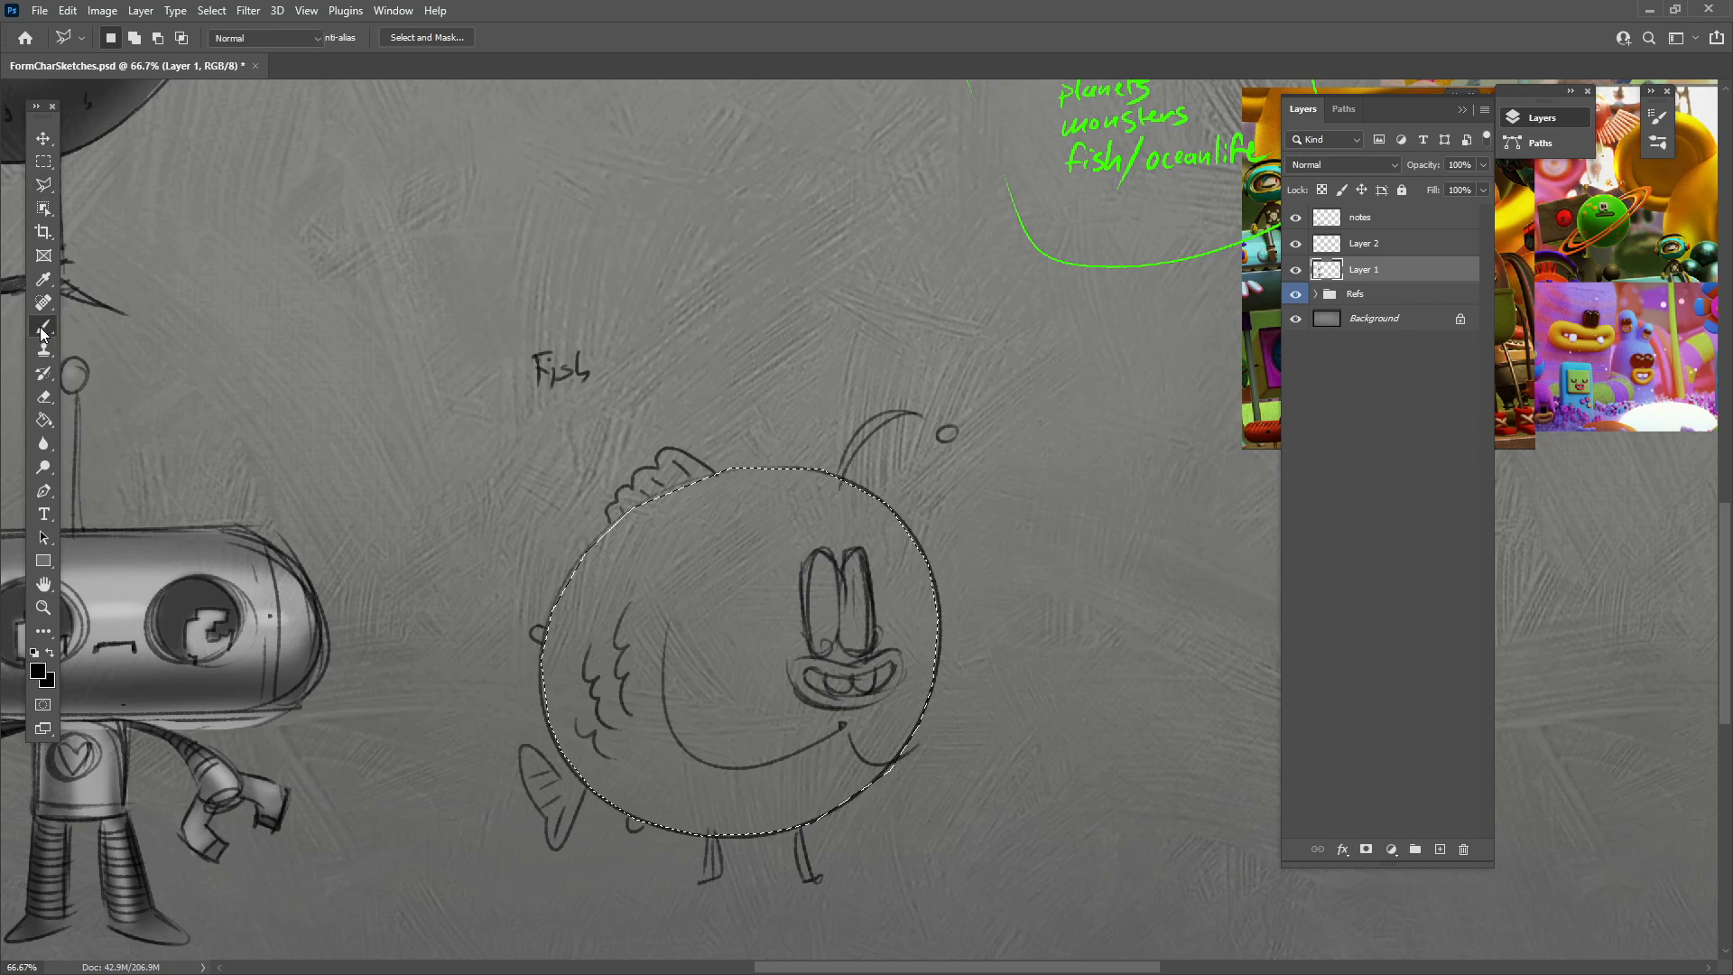
click(1459, 110)
click(1463, 127)
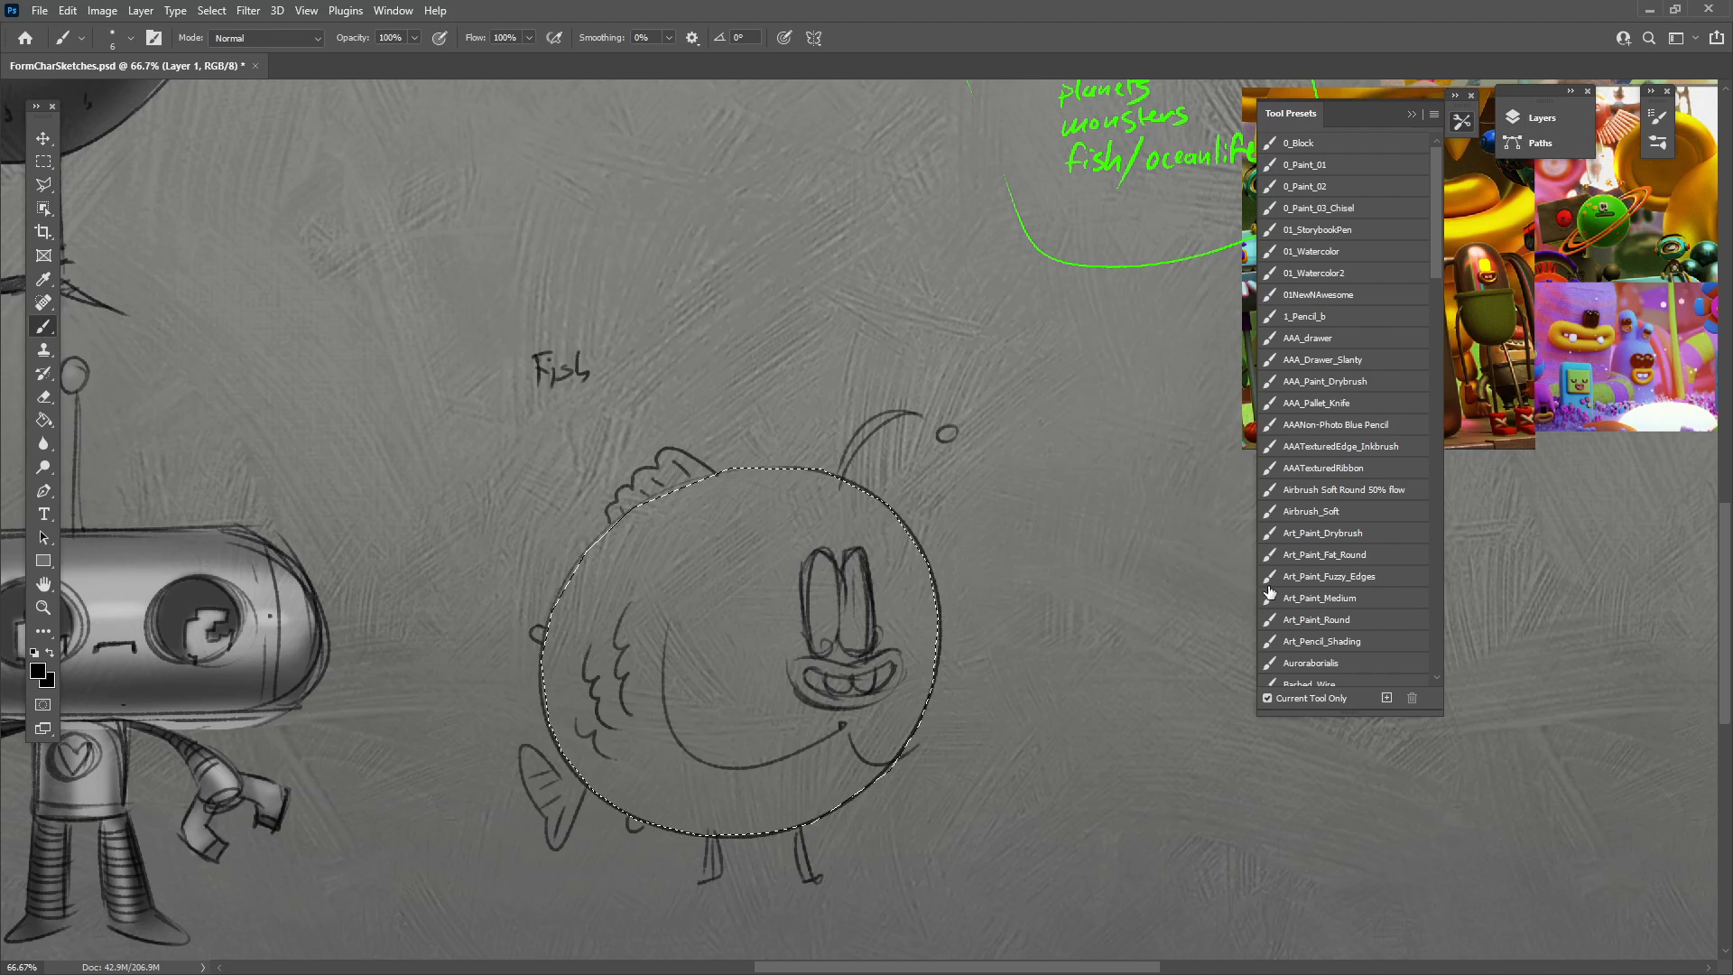
click(1327, 507)
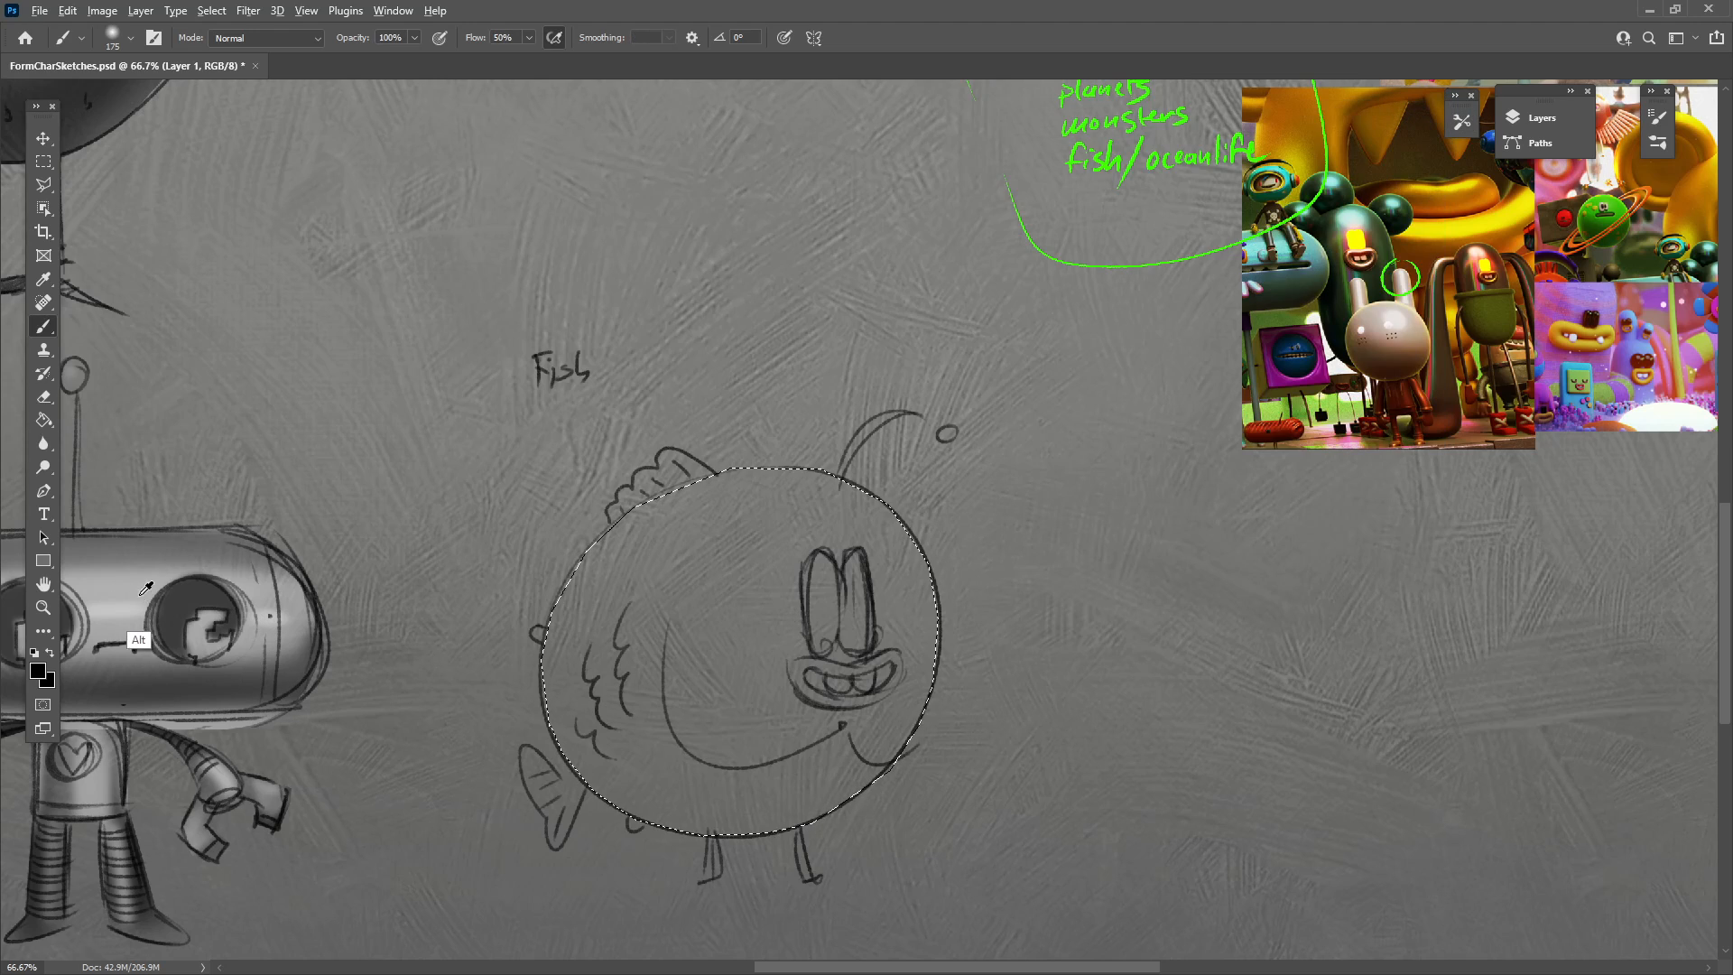
alt+click(196, 669)
alt+click(133, 841)
key(bracketright)
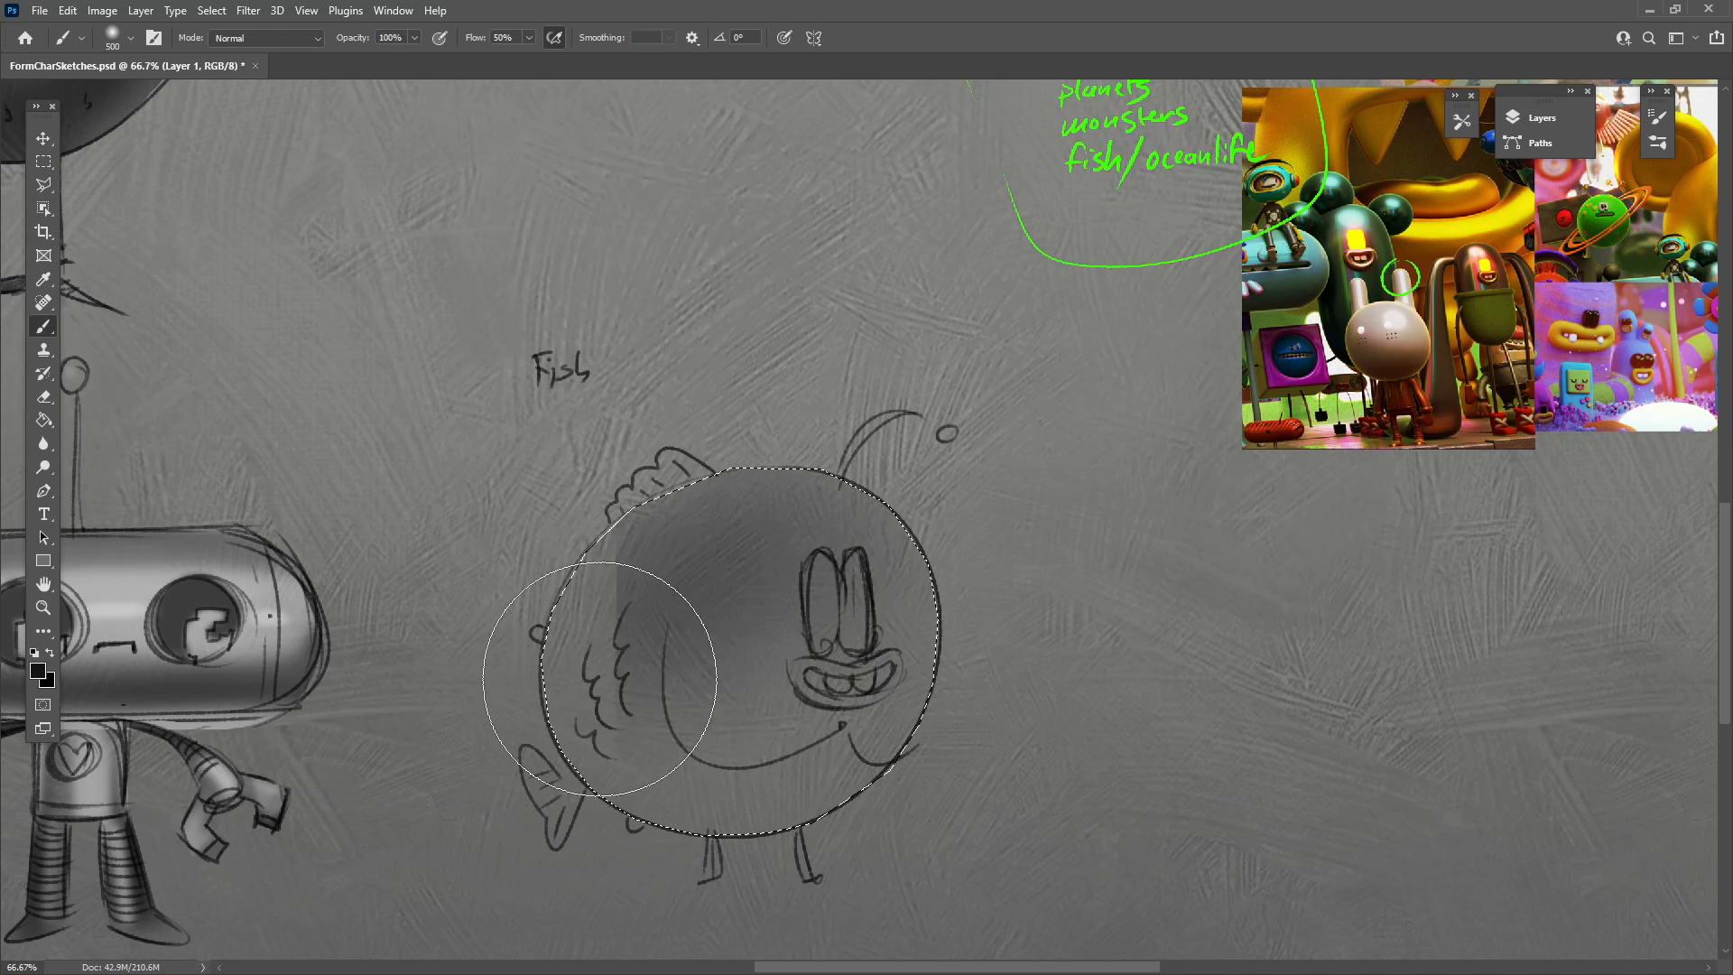
mouse_move(788, 757)
mouse_down()
mouse_move(890, 584)
mouse_move(696, 809)
mouse_move(406, 720)
mouse_up()
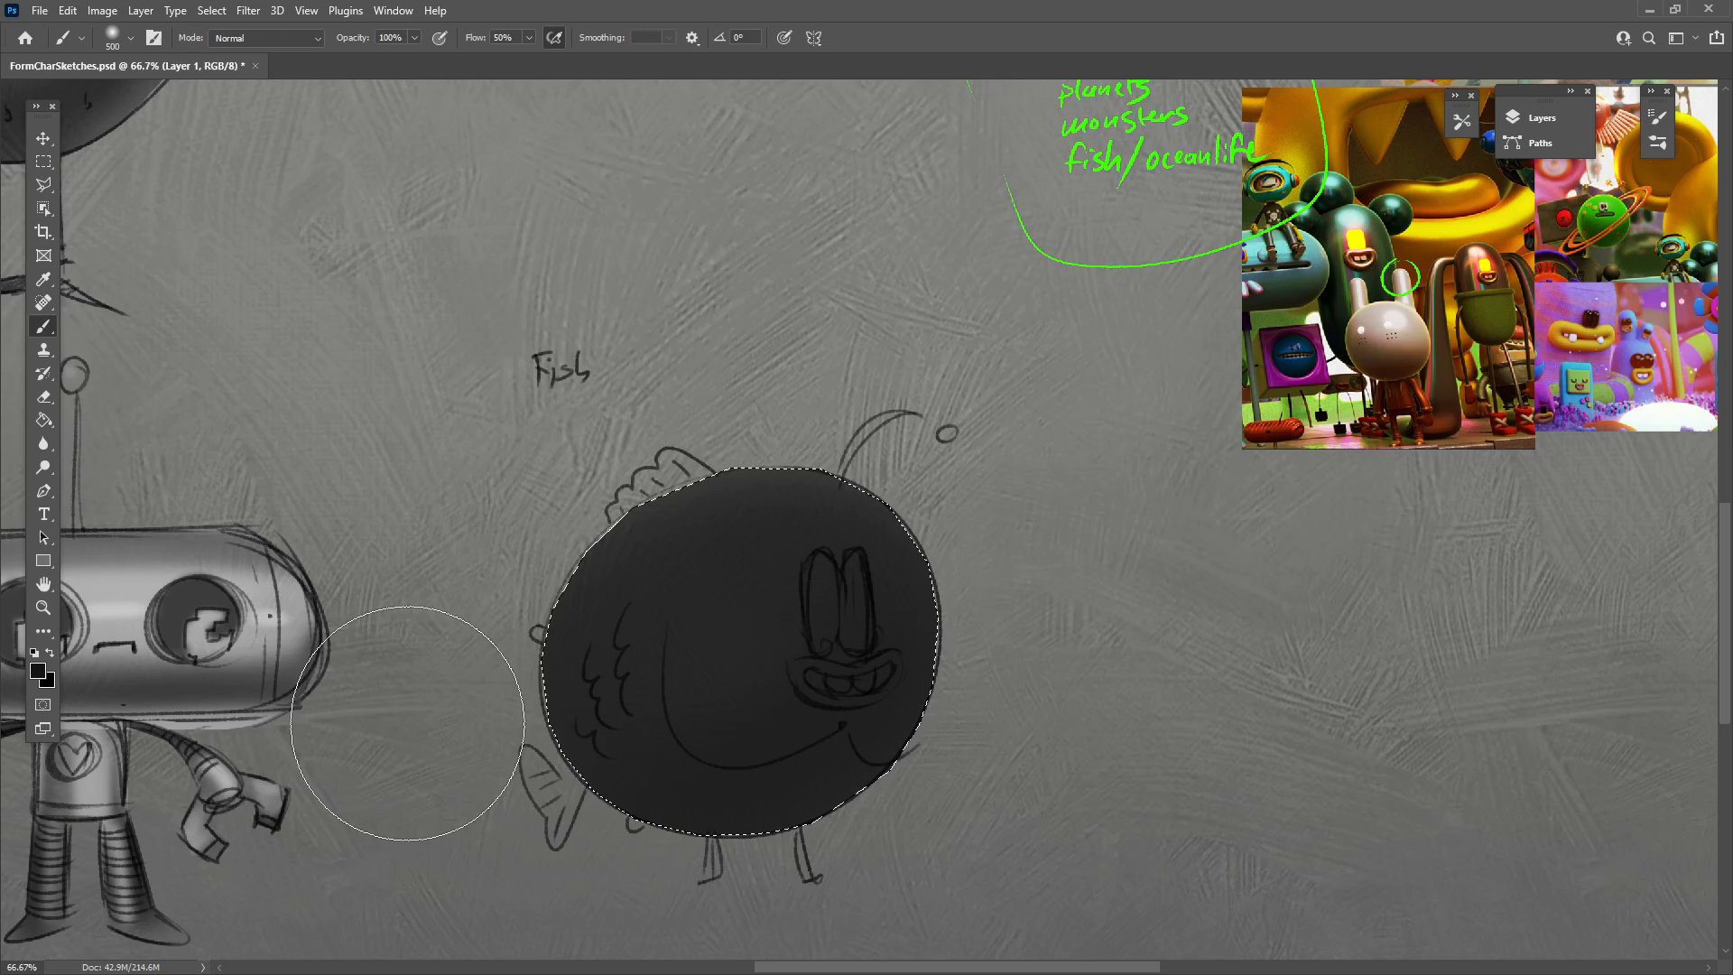
alt+click(272, 615)
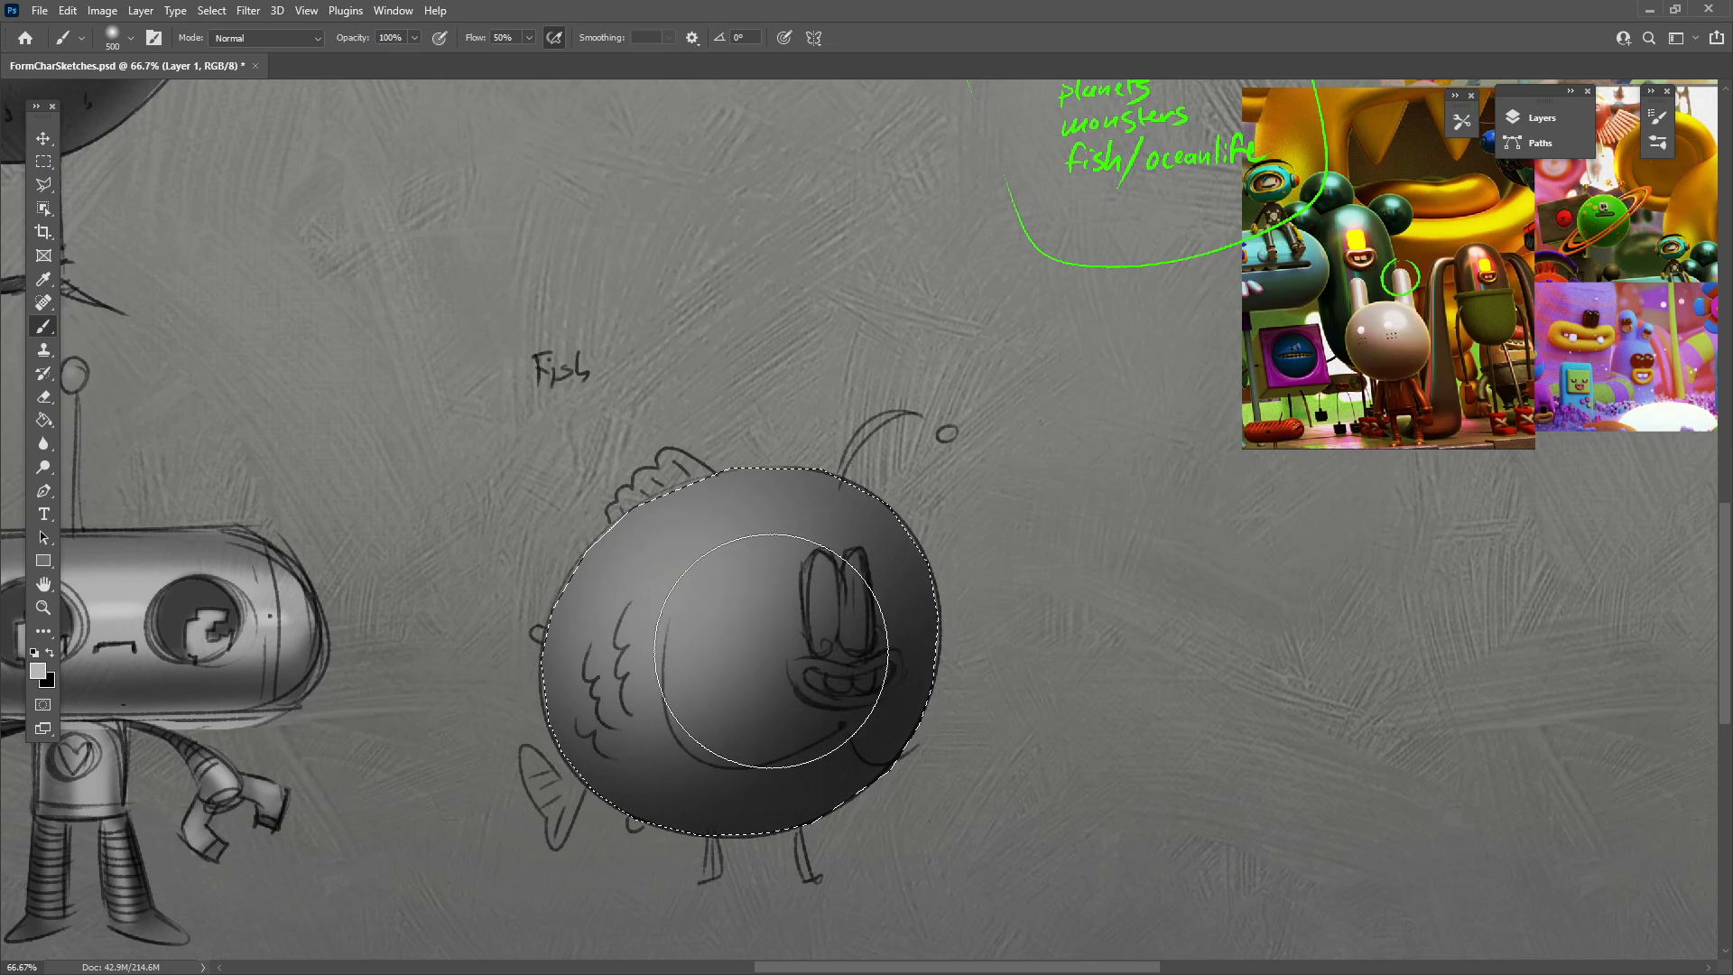
mouse_move(771, 650)
mouse_down()
mouse_move(944, 507)
mouse_move(1064, 689)
mouse_move(1021, 484)
mouse_up()
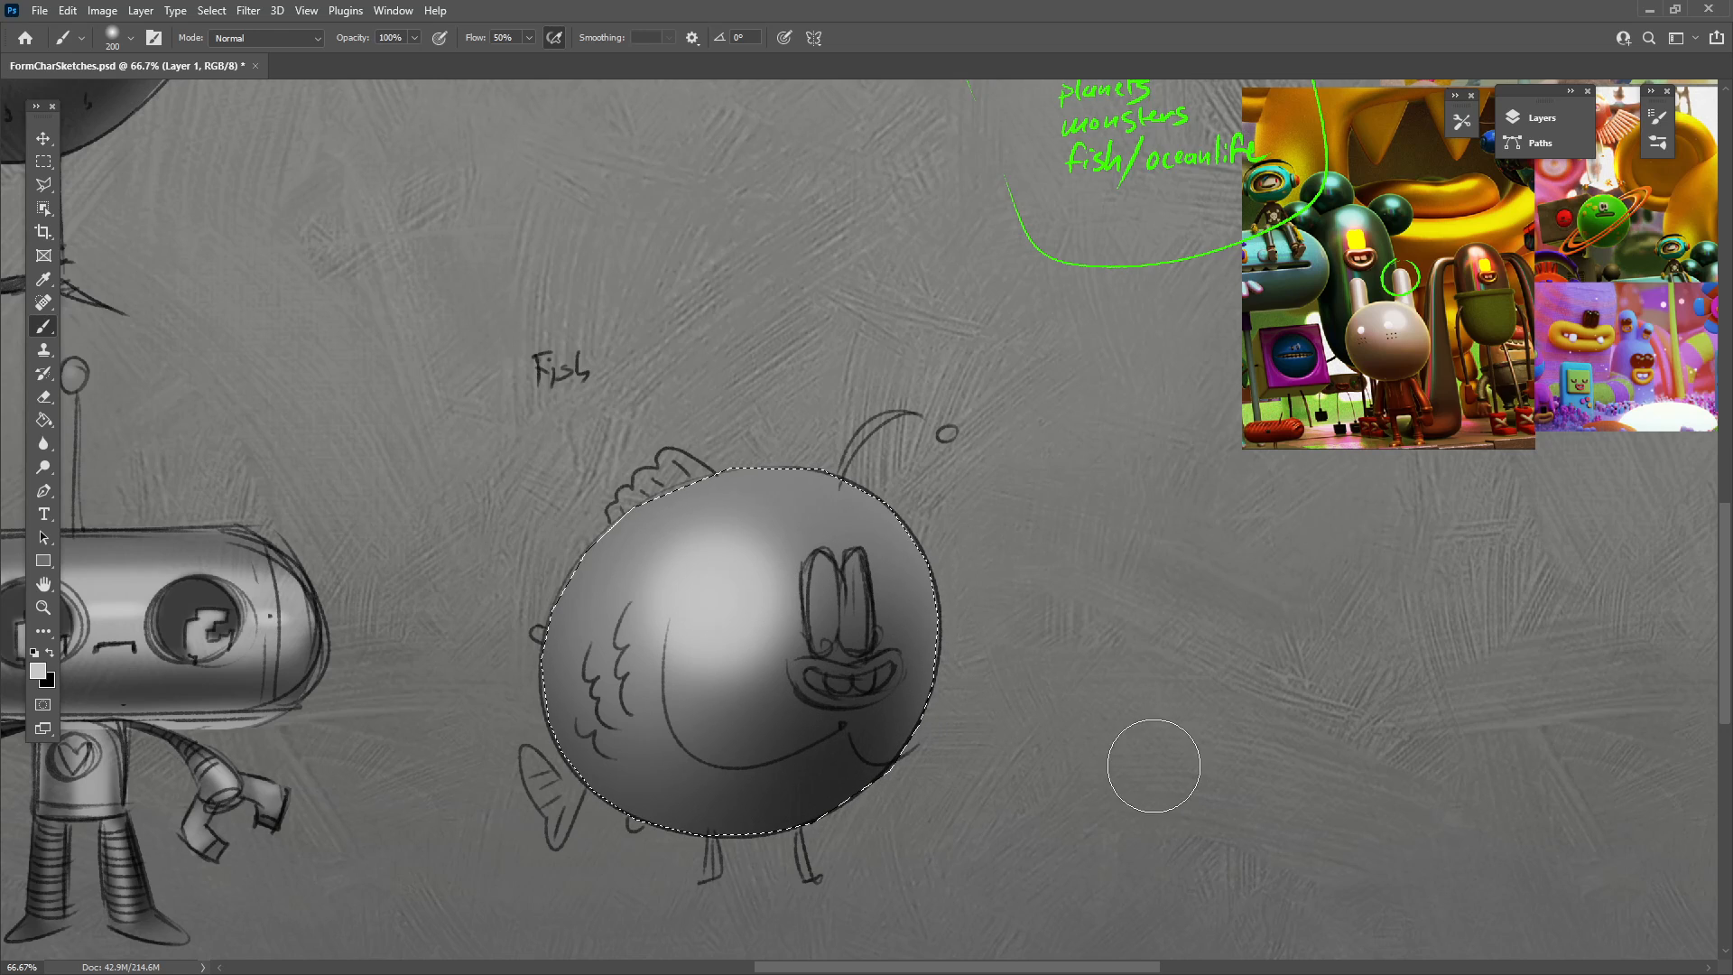
key(ctrl+z)
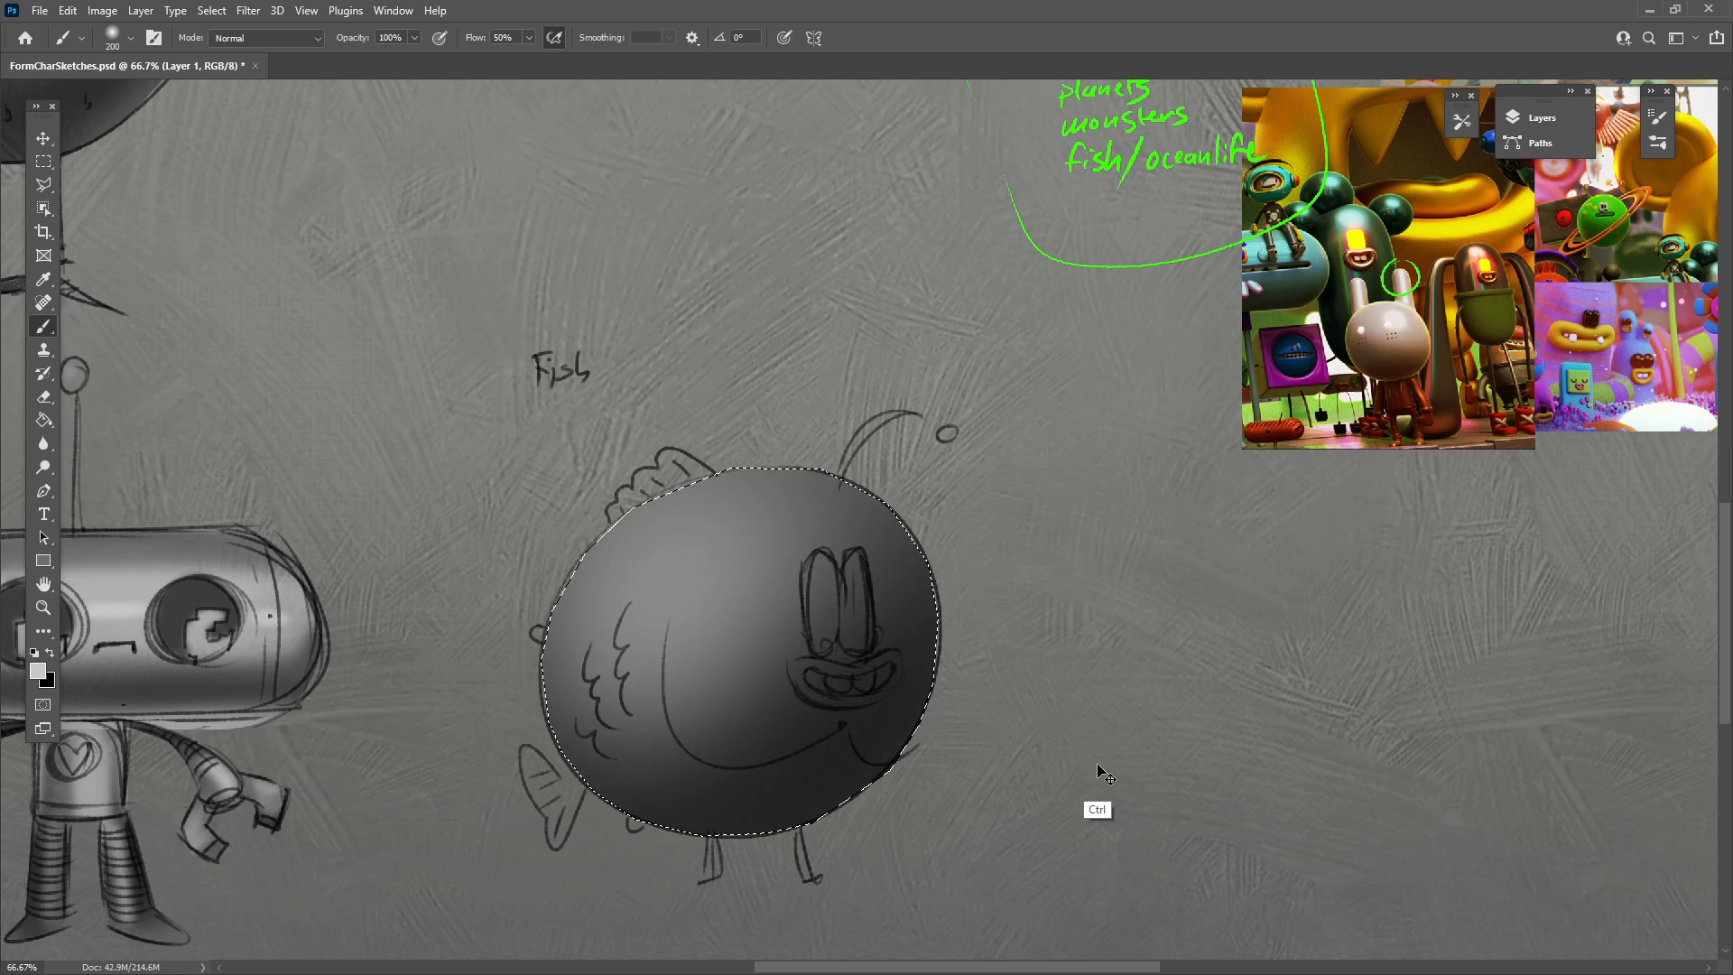
key(ctrl+z)
key(ctrl+z)
key(ctrl+z)
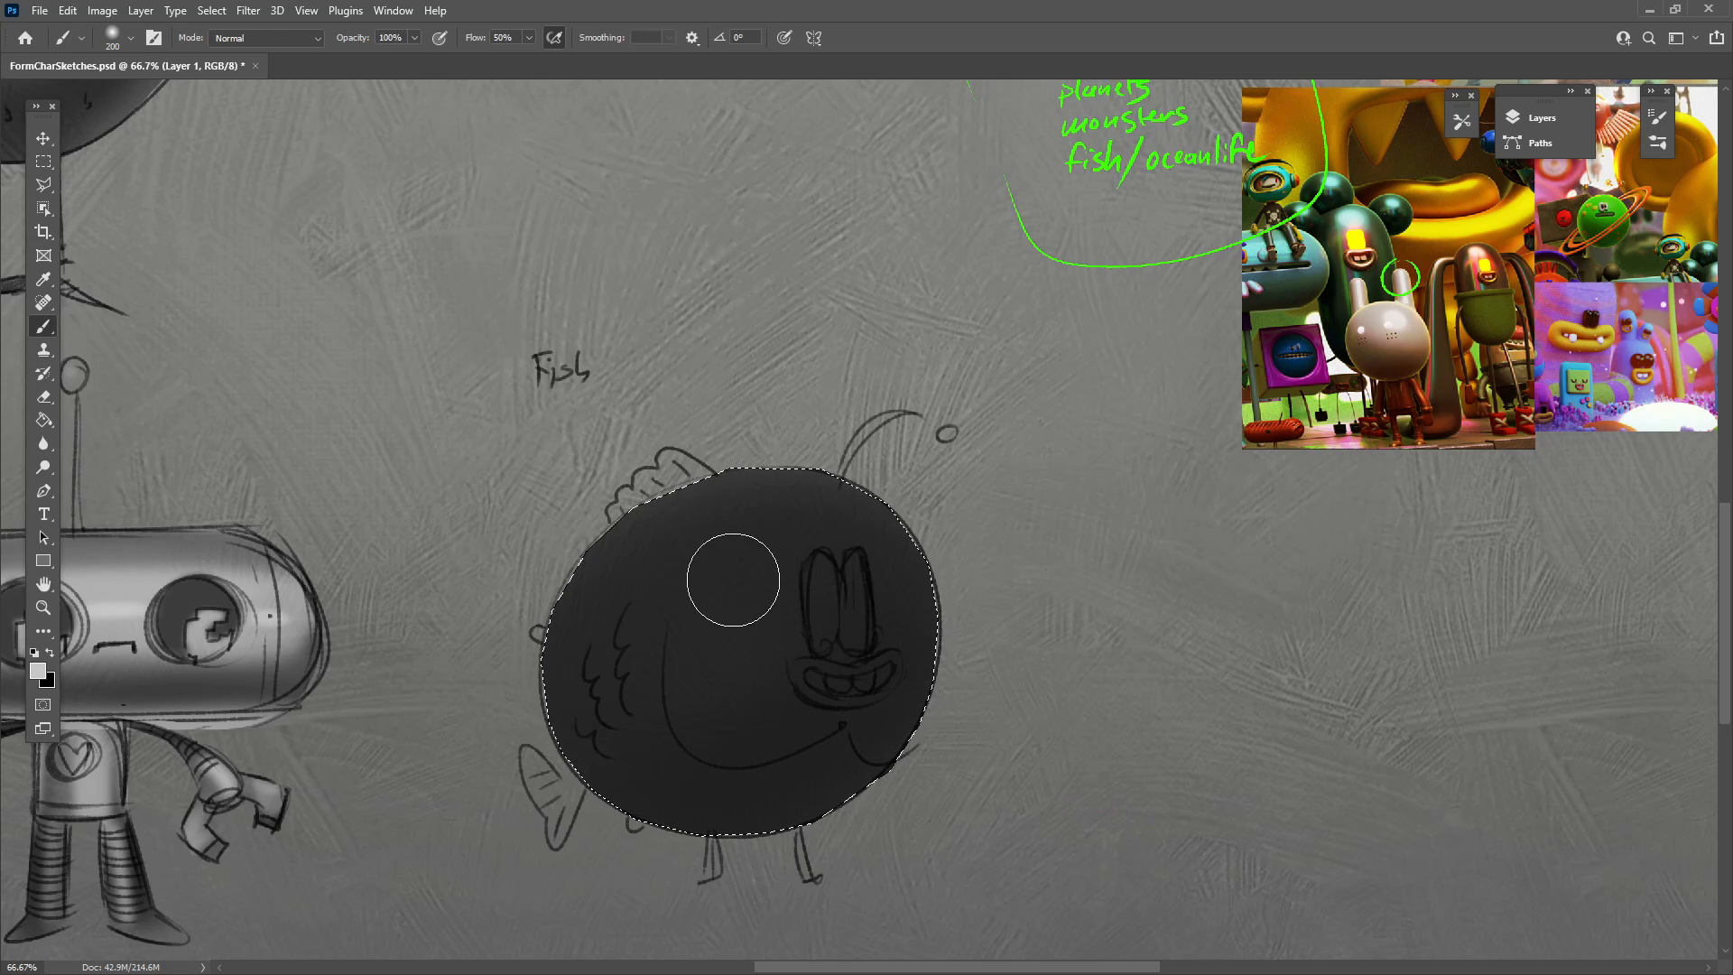
Airbrush small light highlights on the fish's upper body, scales and lip, and blend broad light over the back with a size 600 brush.
drag(733, 576, 708, 551)
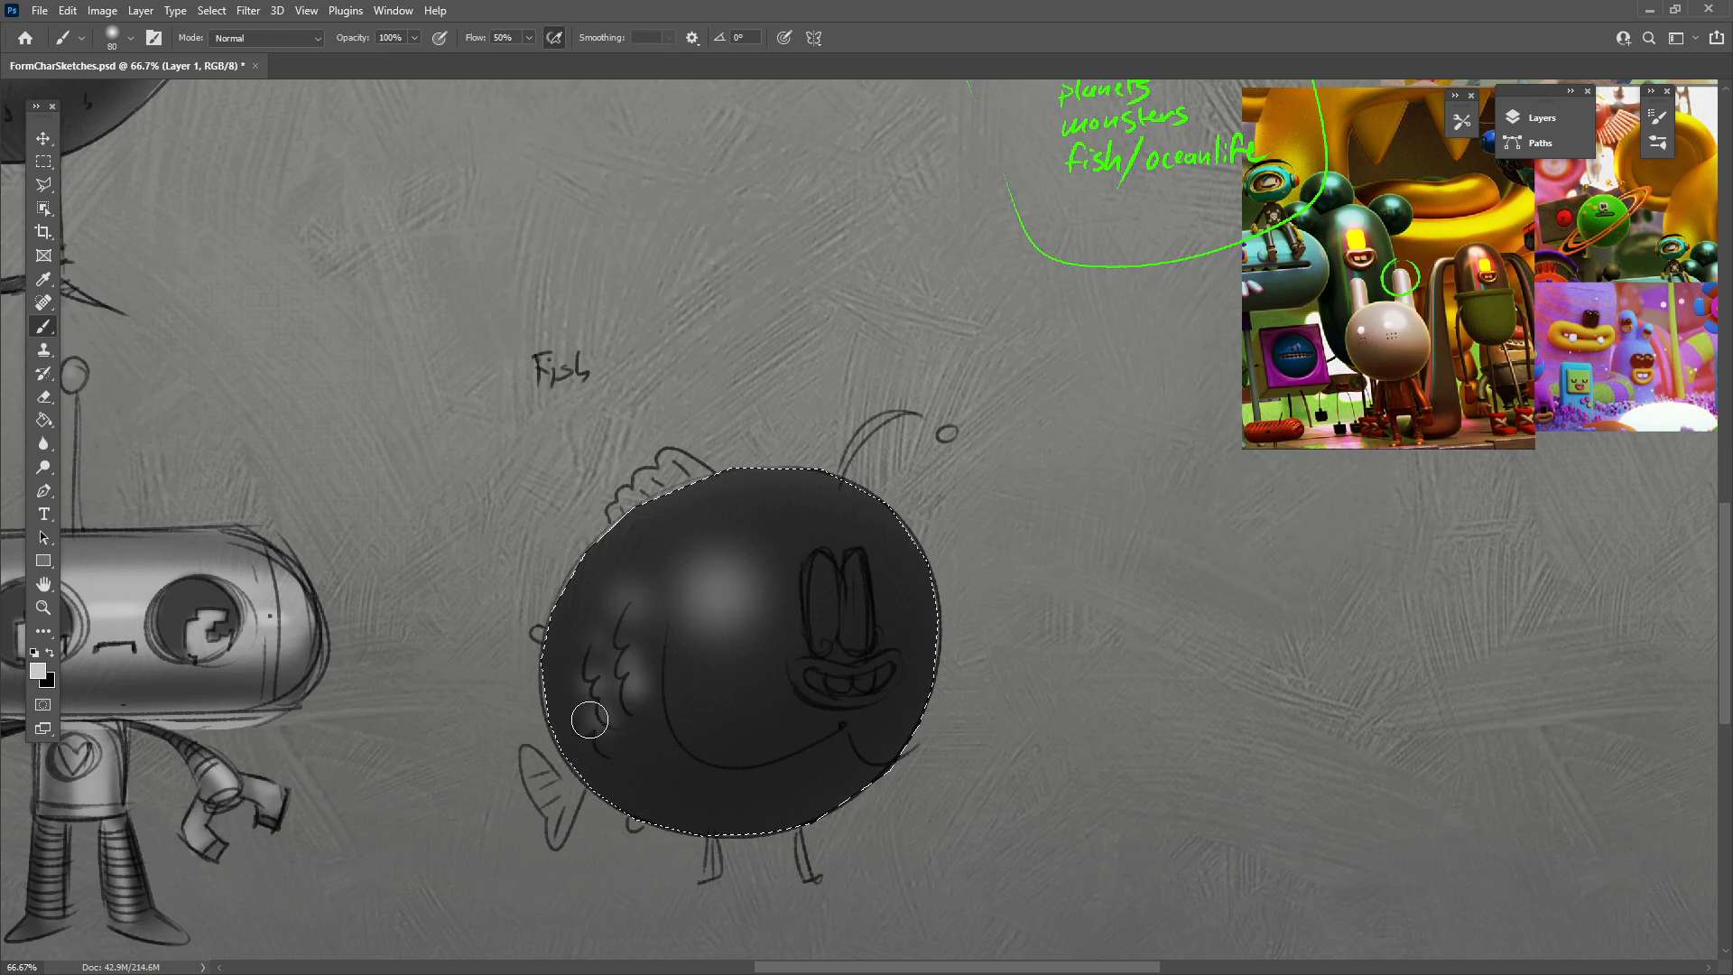
key(bracketright)
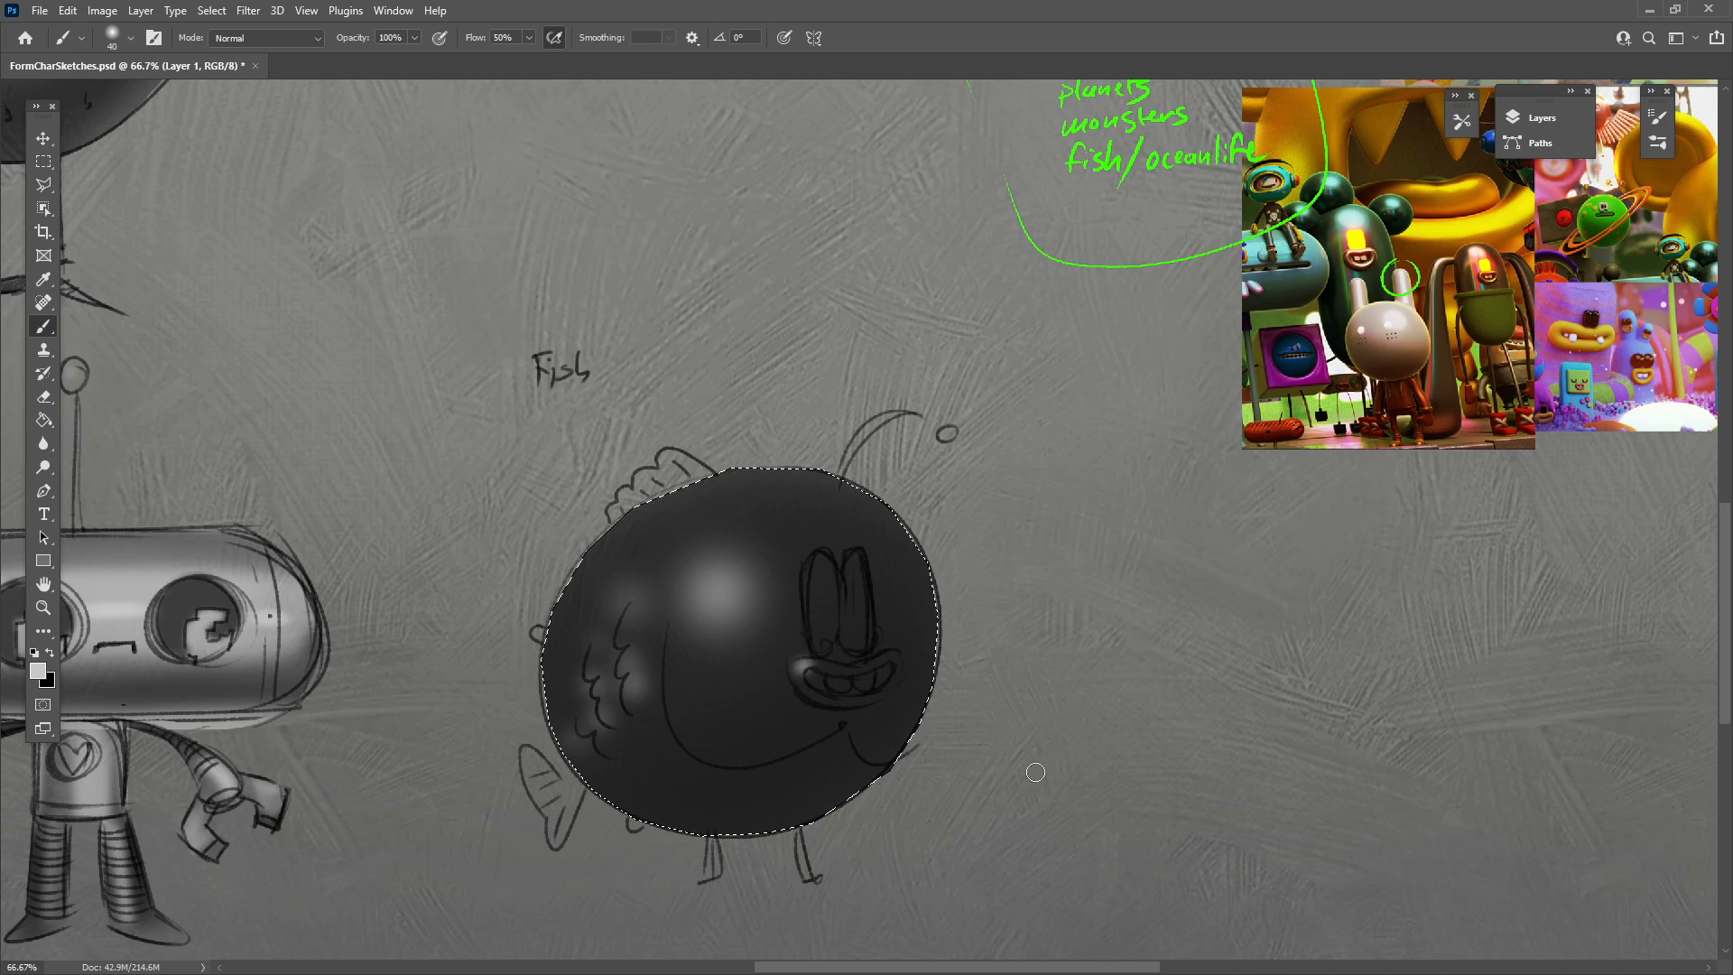
key(bracketright)
key(bracketright)
key(bracketright)
key(bracketright)
key(bracketright)
key(bracketright)
click(743, 619)
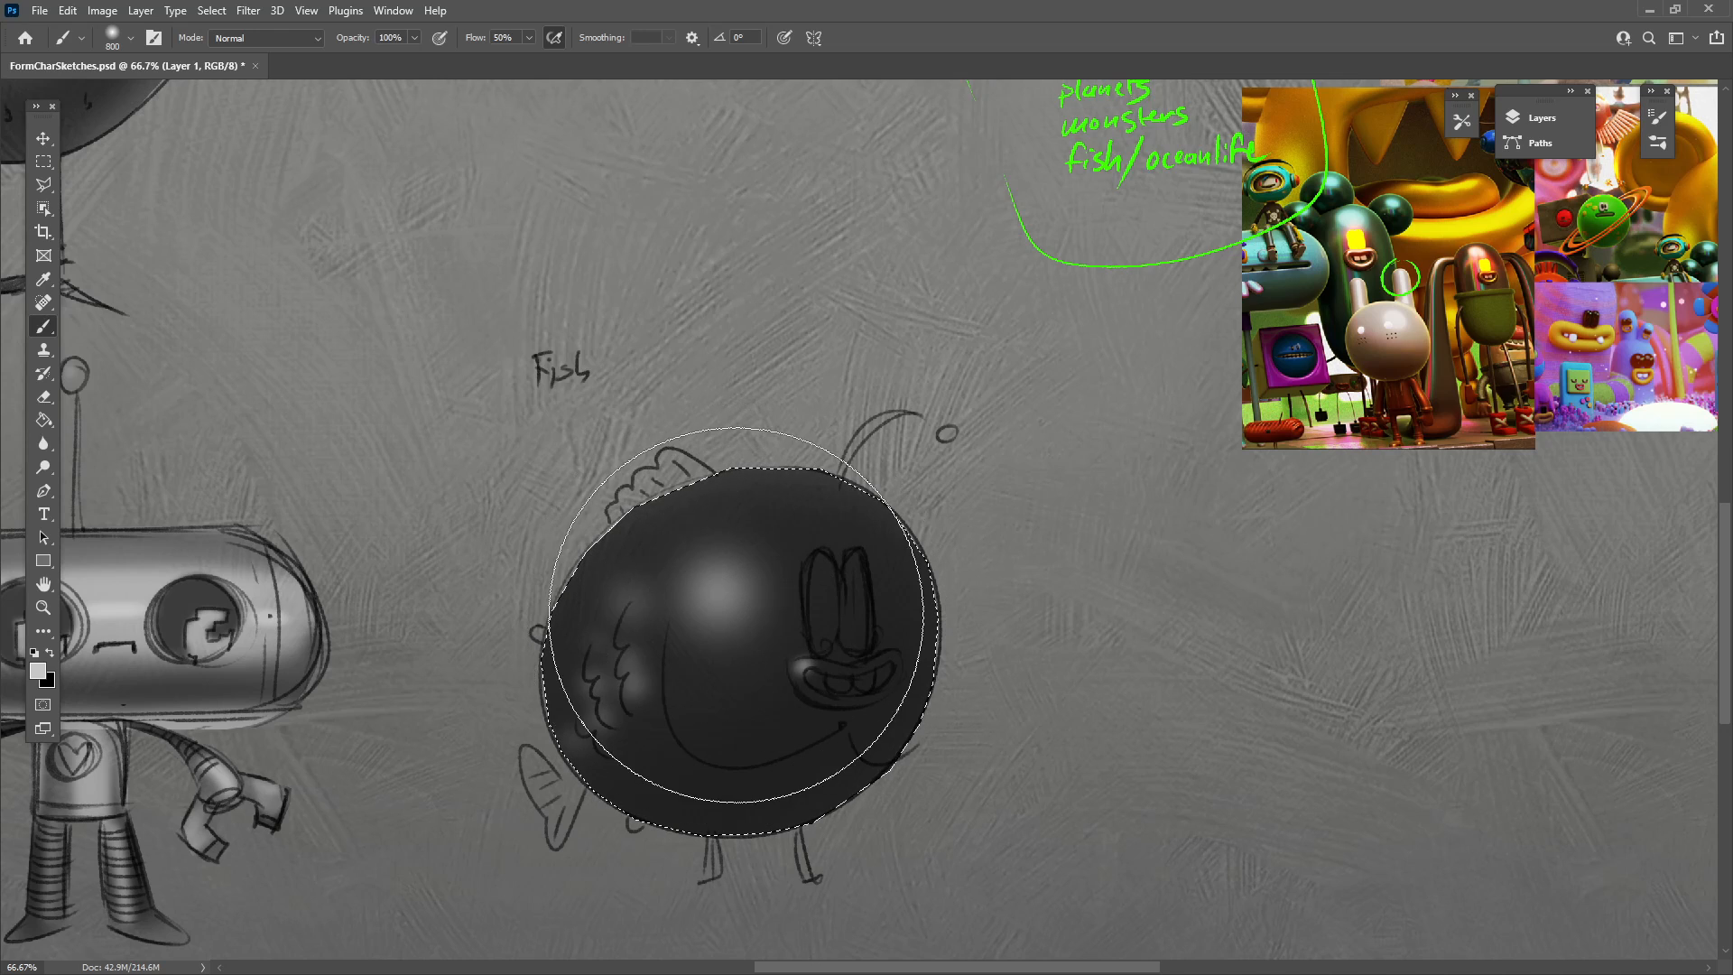
key(ctrl+z)
key(bracketleft)
key(bracketleft)
mouse_move(727, 611)
mouse_down()
mouse_move(715, 572)
mouse_move(743, 580)
mouse_move(677, 617)
mouse_move(700, 543)
mouse_move(743, 558)
mouse_move(670, 538)
mouse_up()
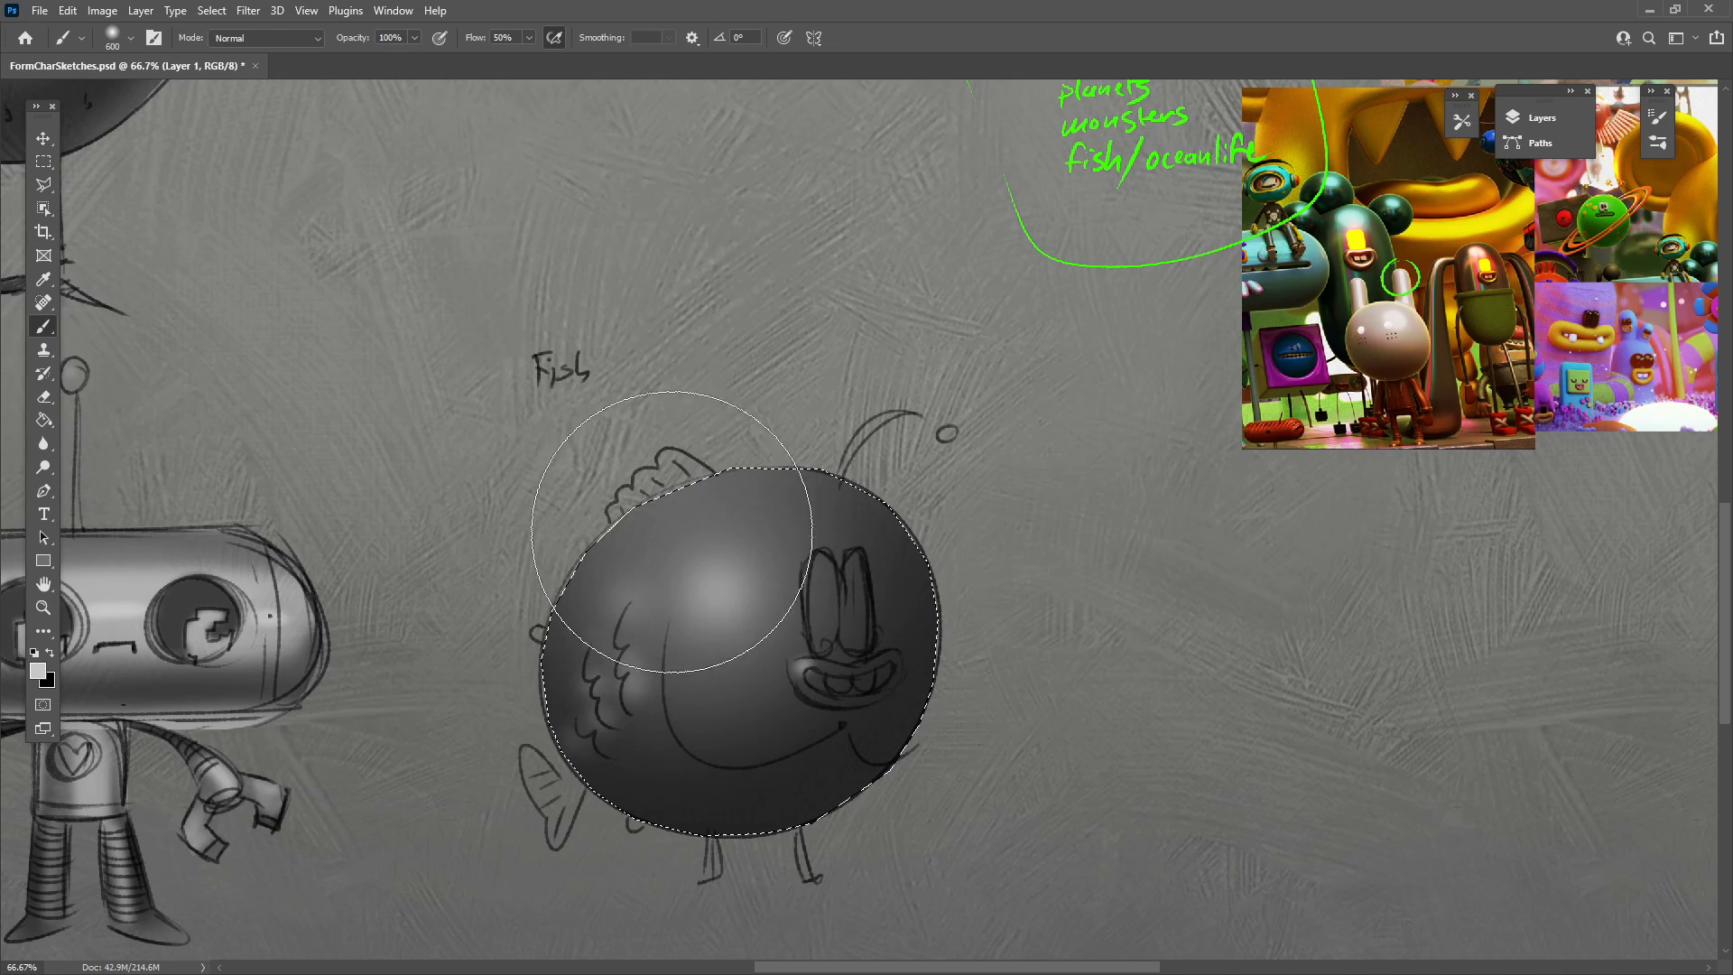
drag(799, 483, 597, 685)
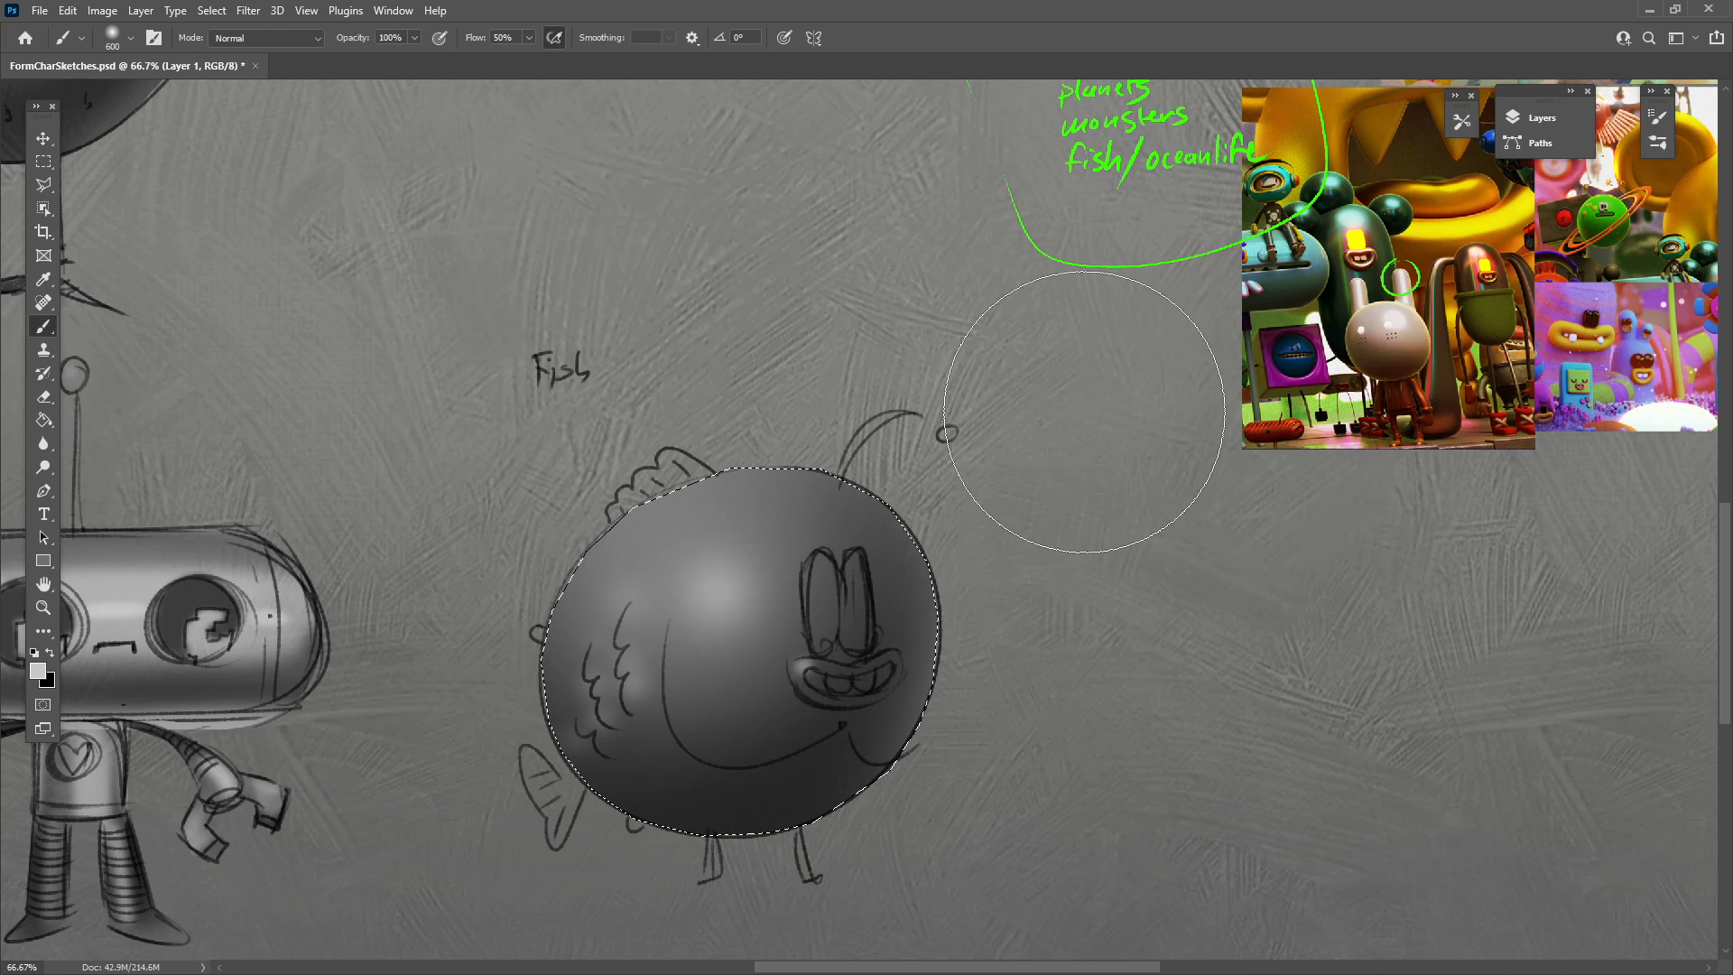
Set the foreground colour to white and airbrush both of the fish's eyes with a glow around them at brush size 150.
key(bracketleft)
key(bracketleft)
key(bracketleft)
key(bracketleft)
key(bracketleft)
key(bracketleft)
key(bracketleft)
key(bracketleft)
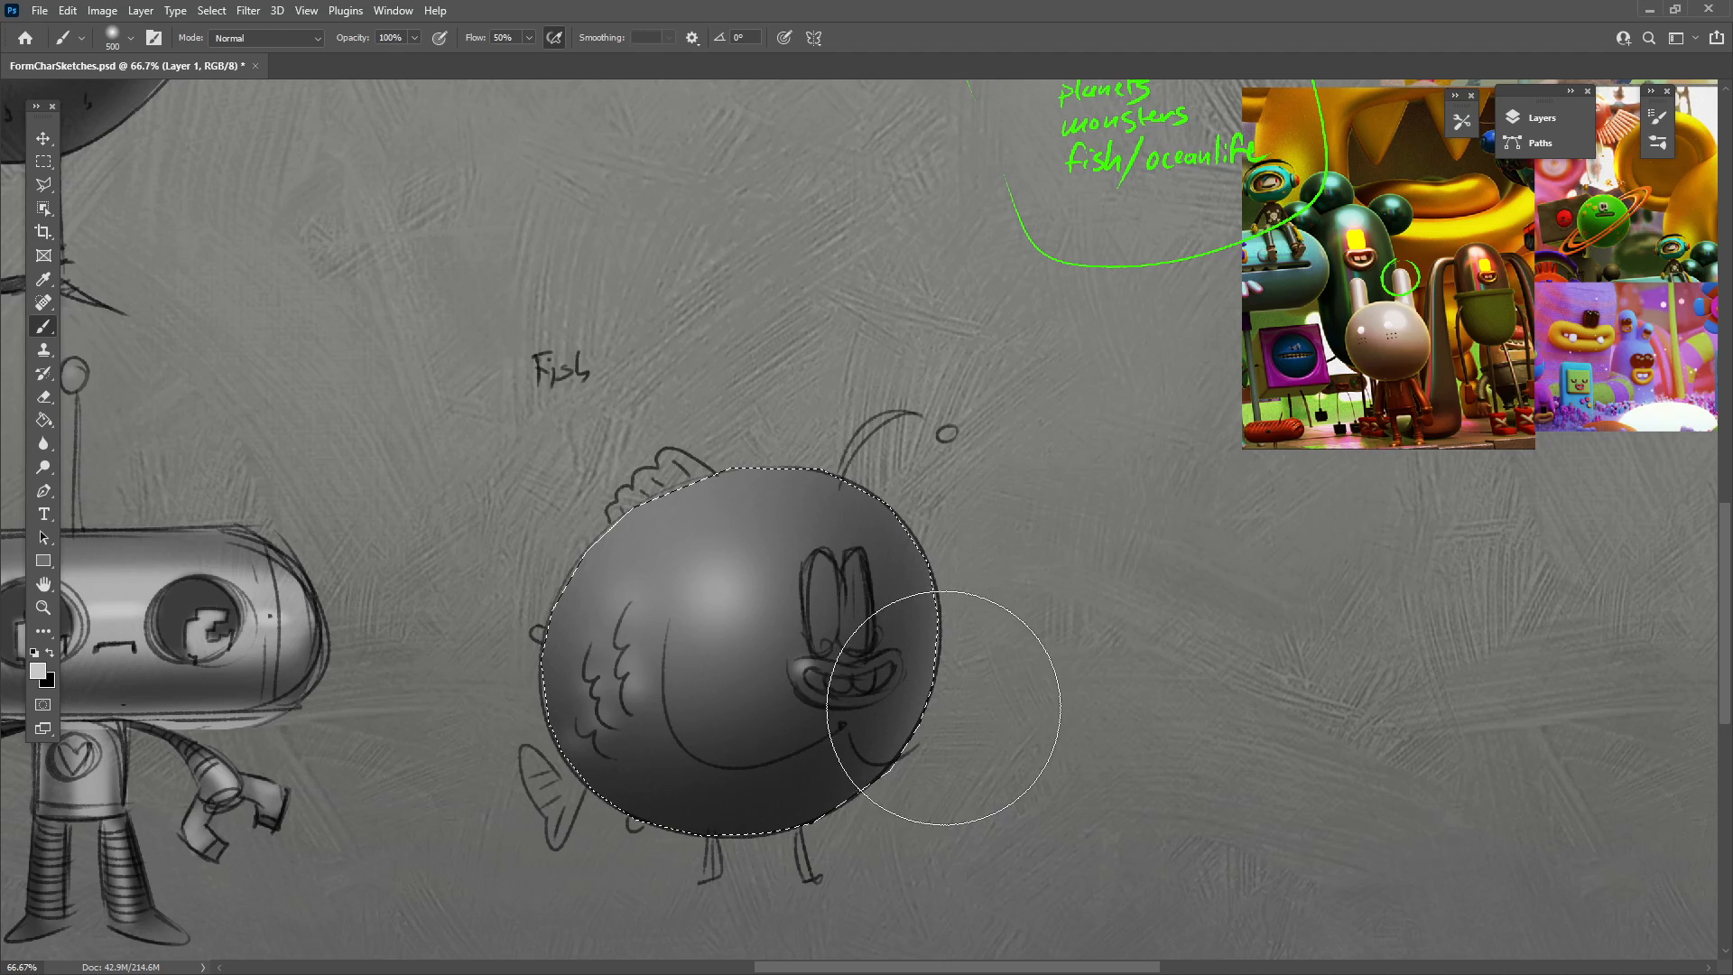
click(37, 672)
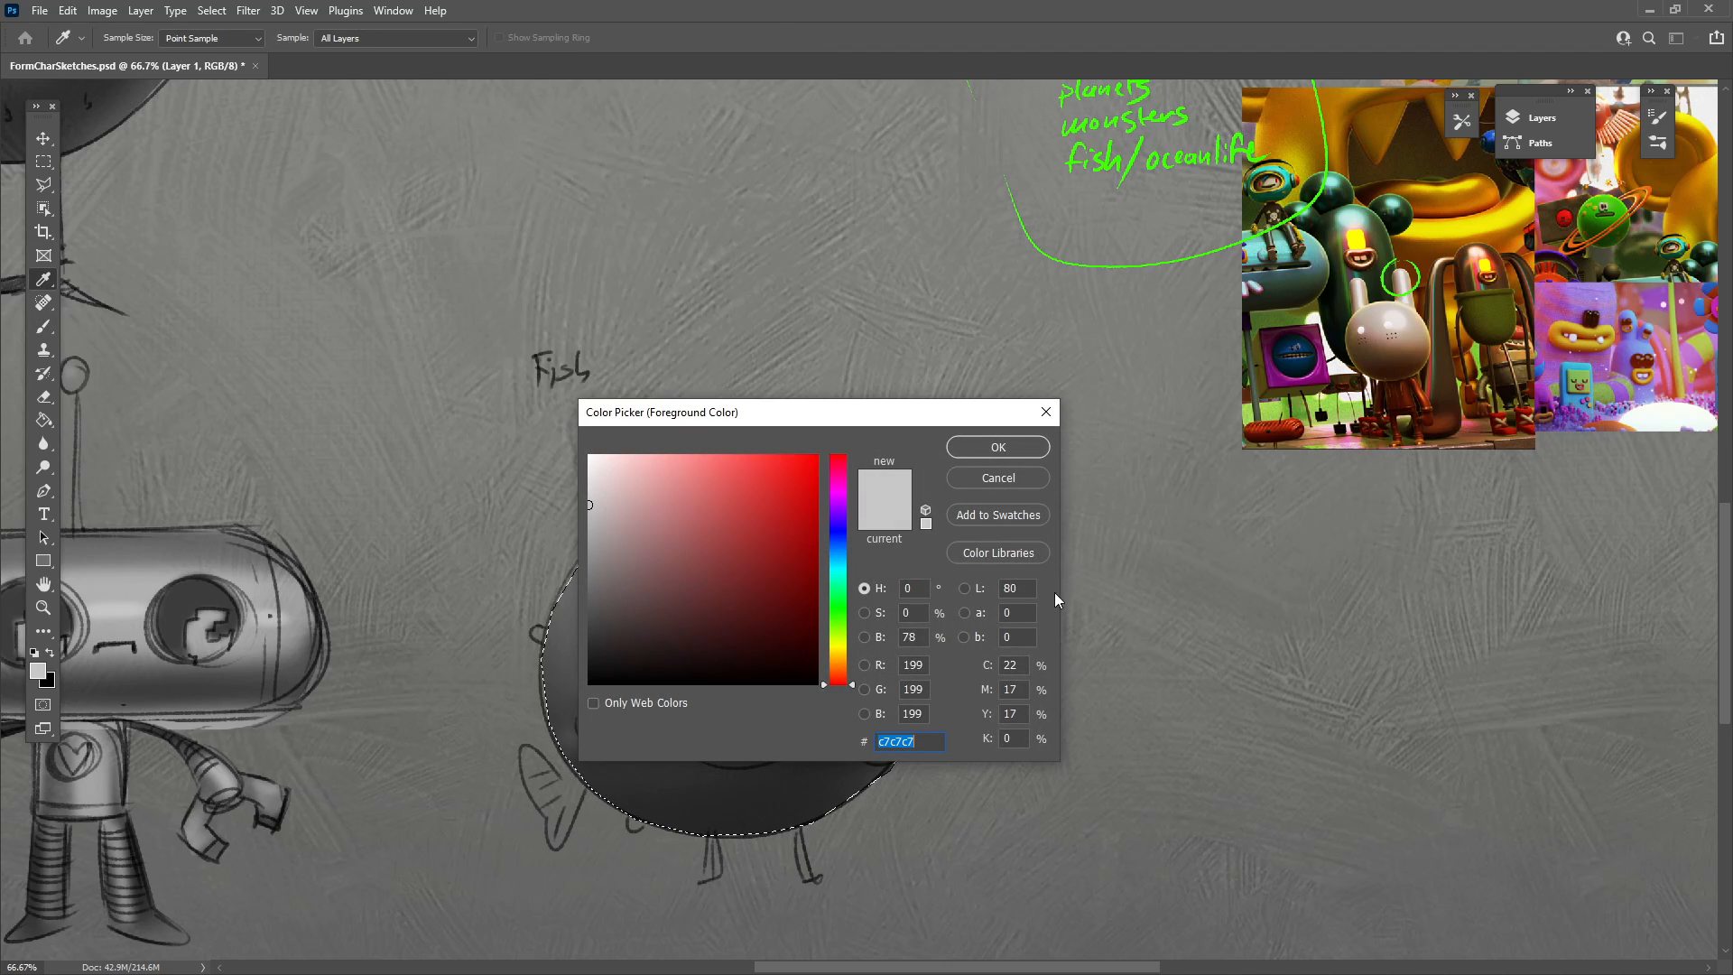
click(998, 448)
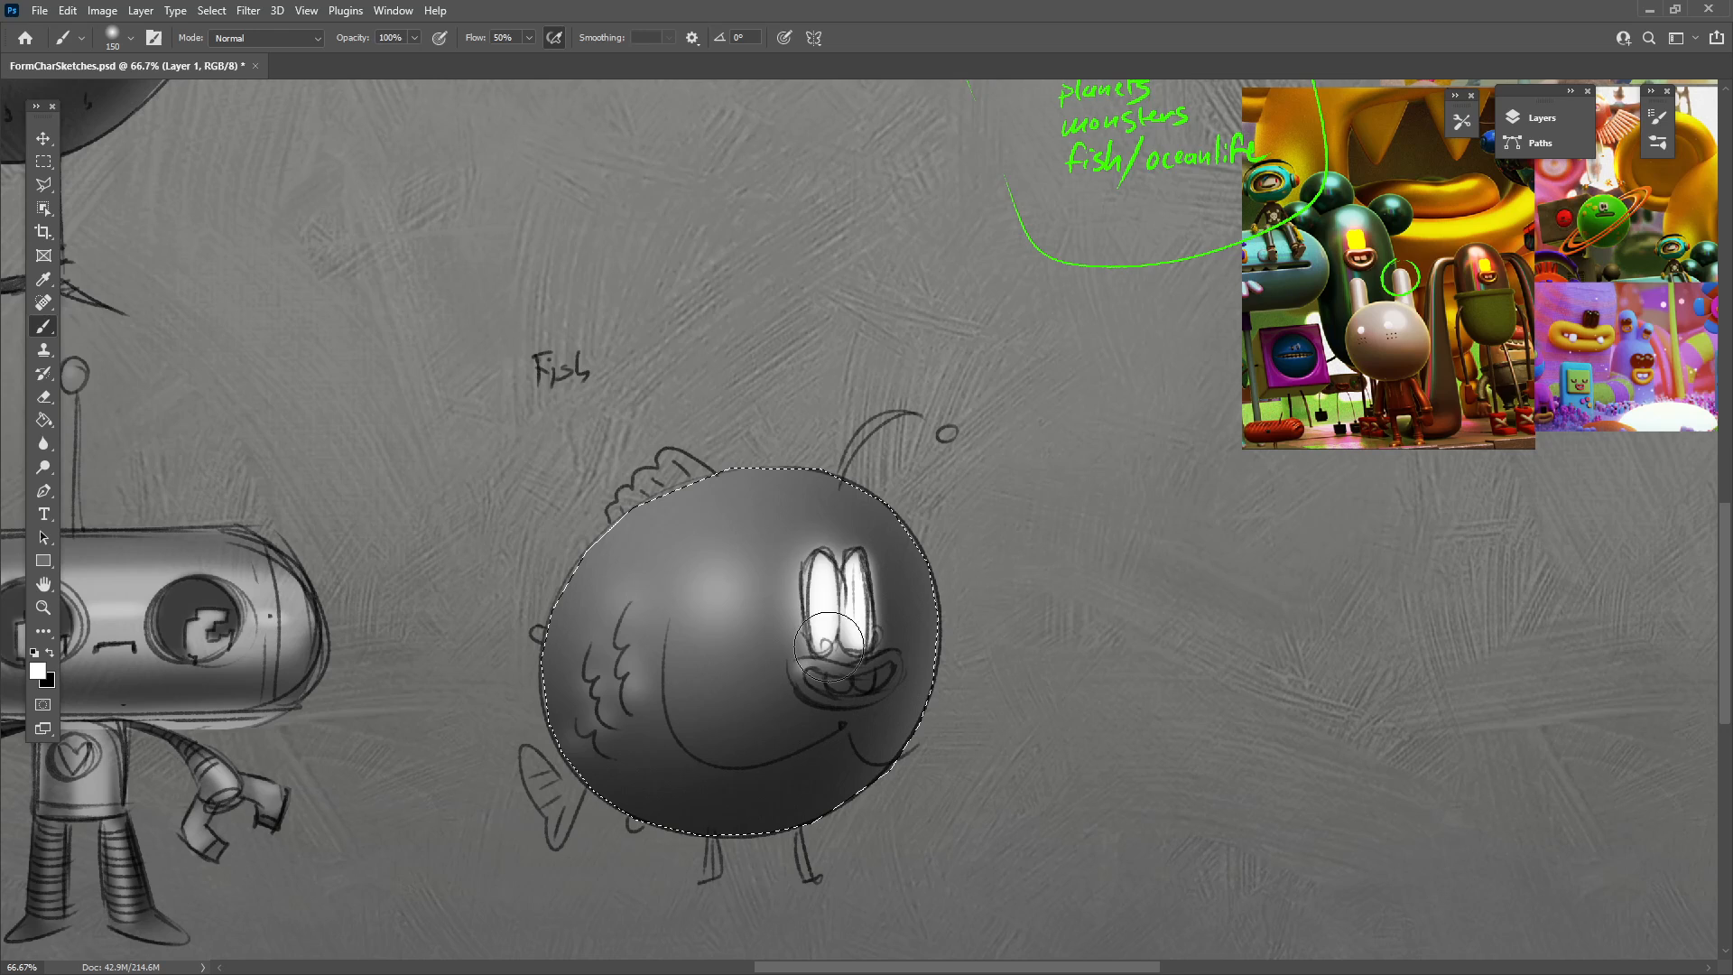
mouse_move(829, 646)
mouse_down()
mouse_move(872, 617)
mouse_move(858, 623)
mouse_up()
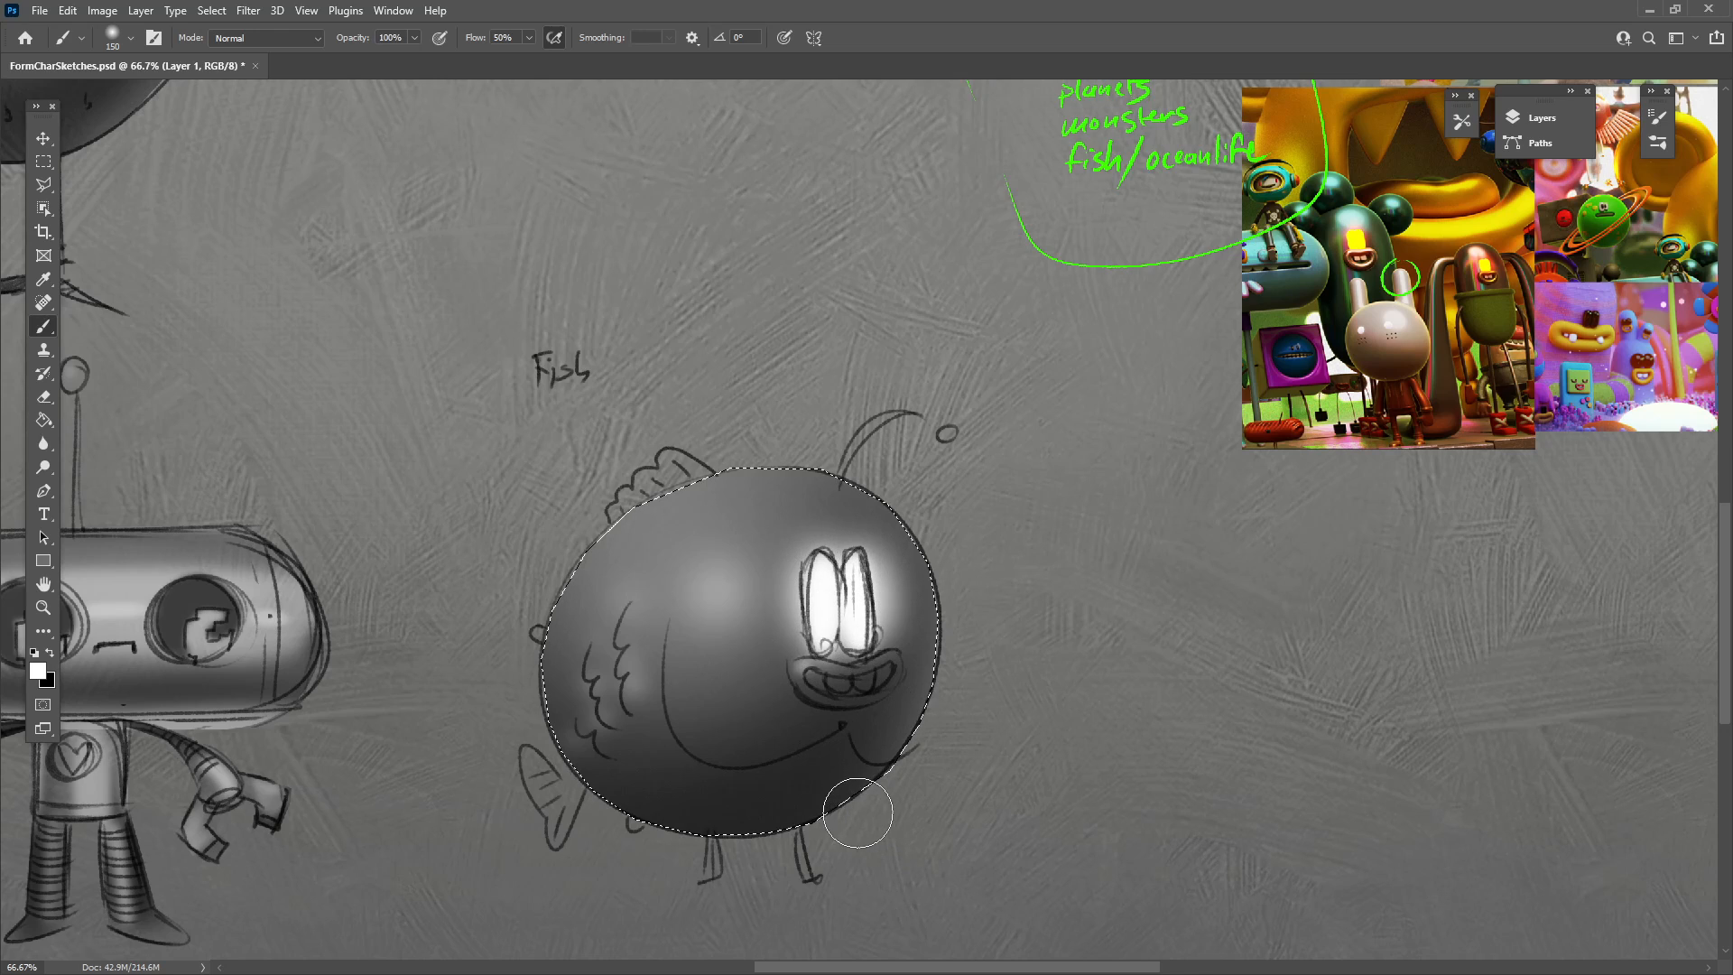
Darken the inside of the fish's mouth and brighten its lips with a size 30 brush, and deselect the body.
key(bracketleft)
alt+click(199, 733)
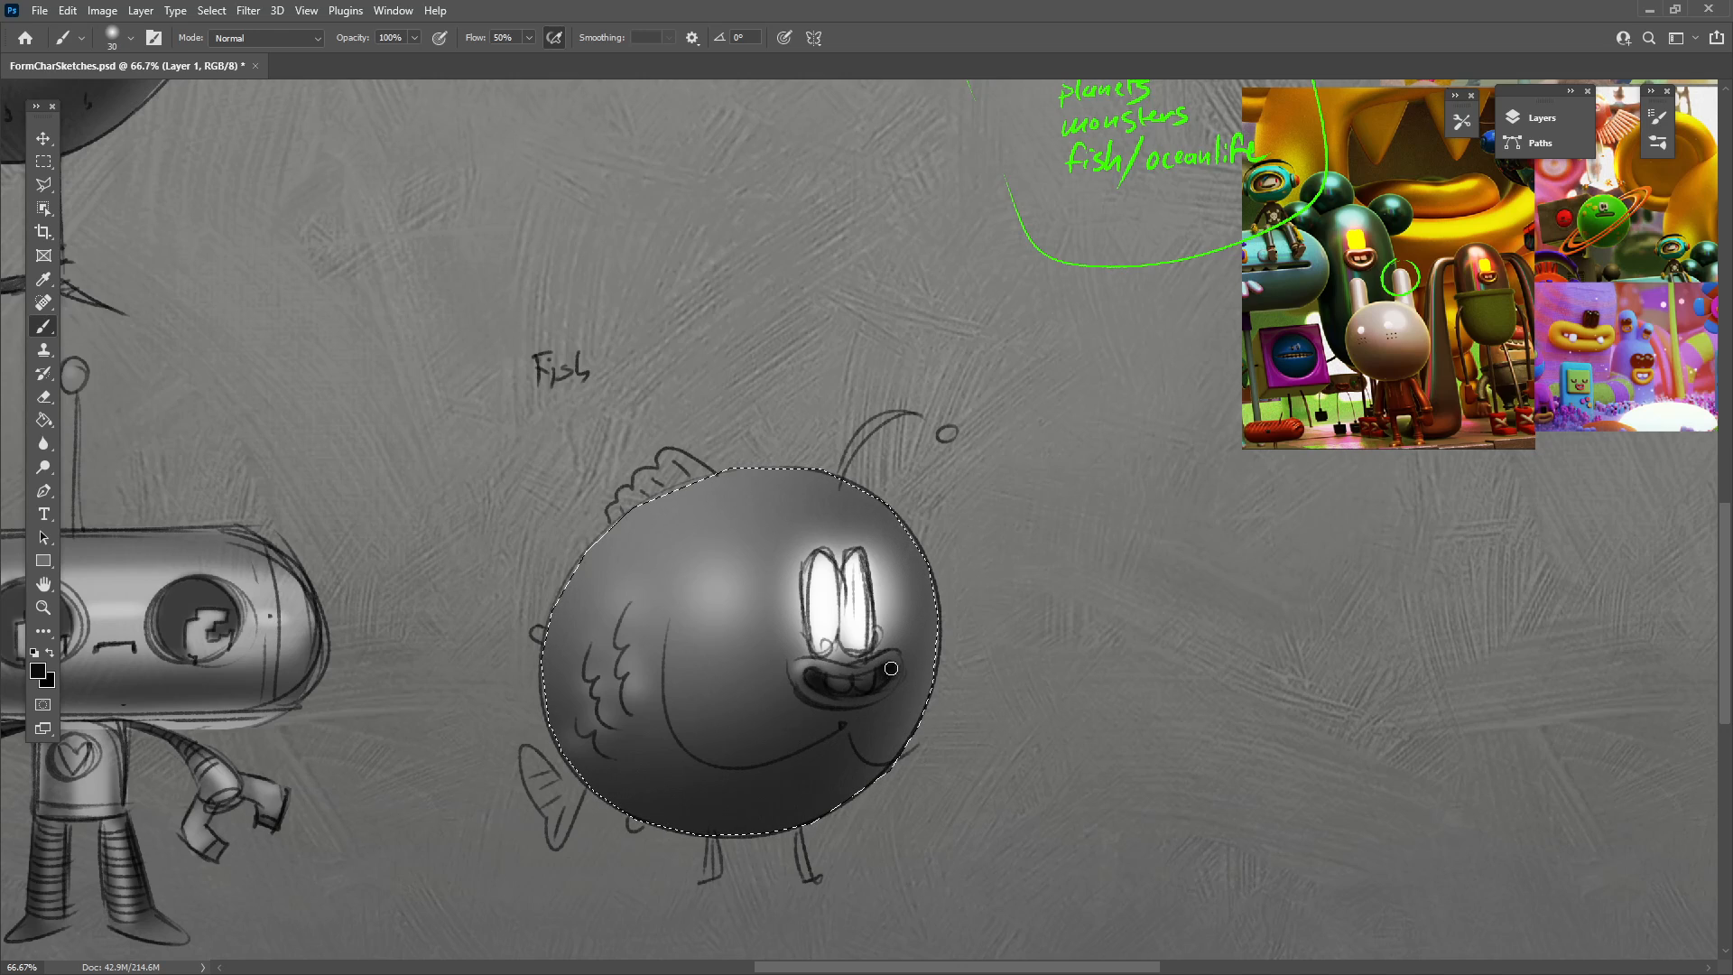
alt+click(825, 673)
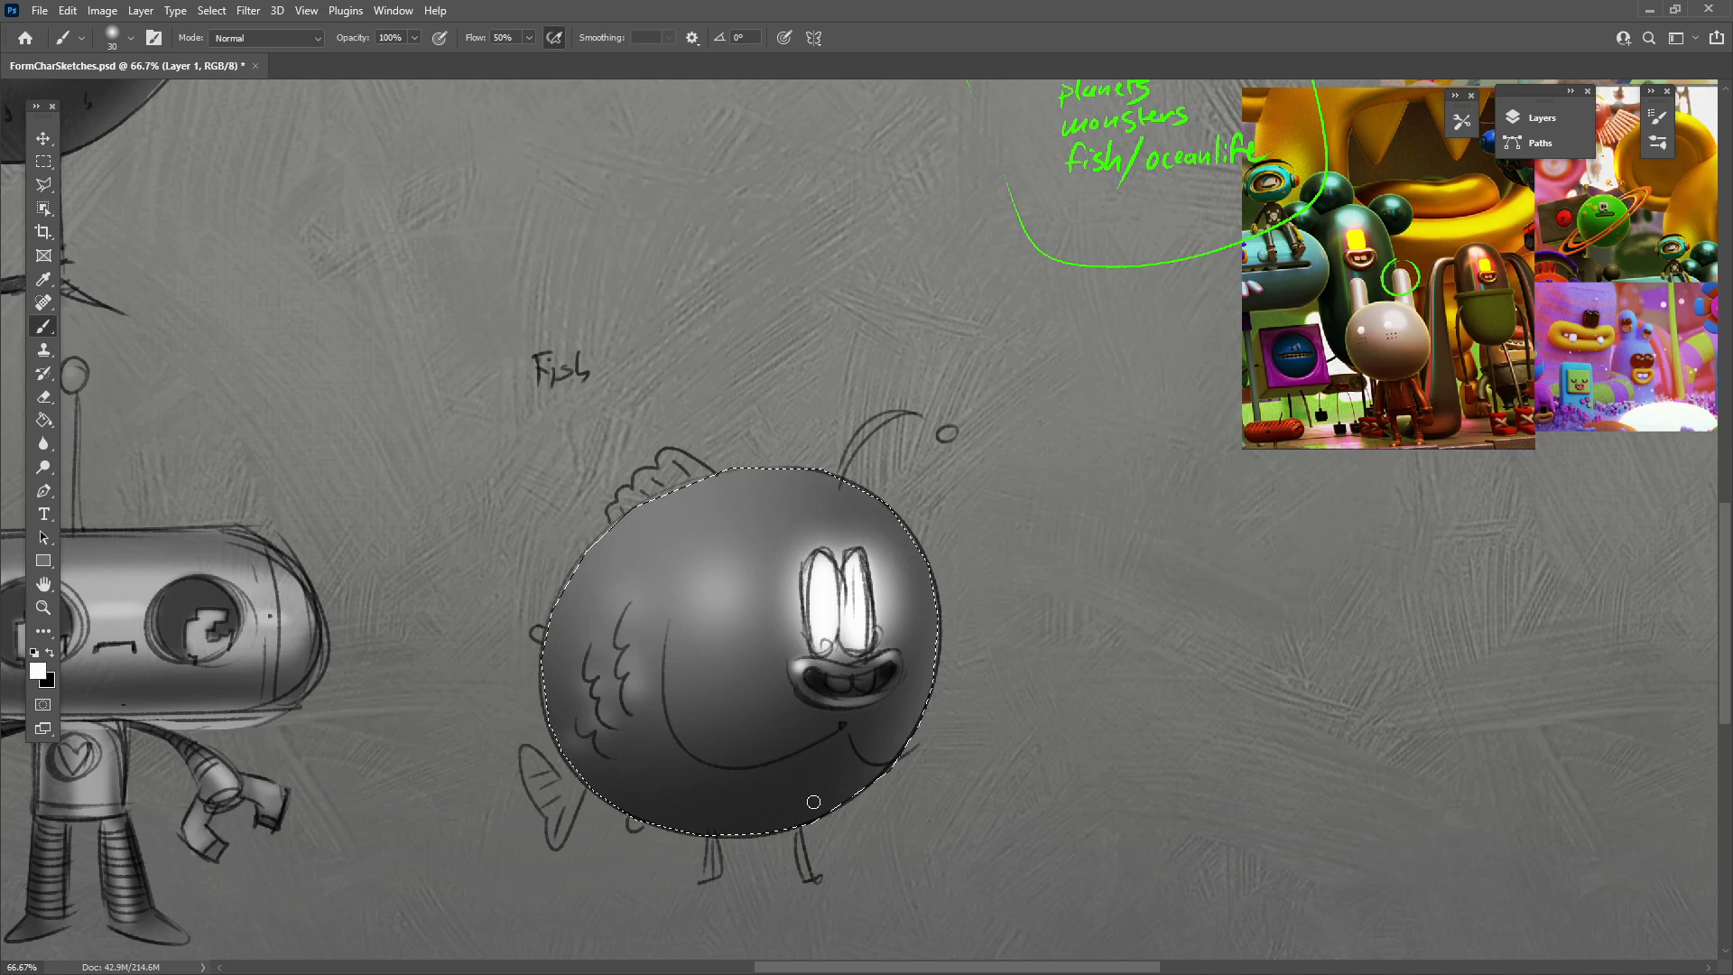
key(ctrl+d)
Paint the fish's lure bulb white and add a soft white glow around it with a size 80 brush.
alt+click(891, 501)
alt+click(848, 678)
drag(948, 430, 946, 440)
key(bracketright)
key(bracketright)
key(bracketright)
key(bracketright)
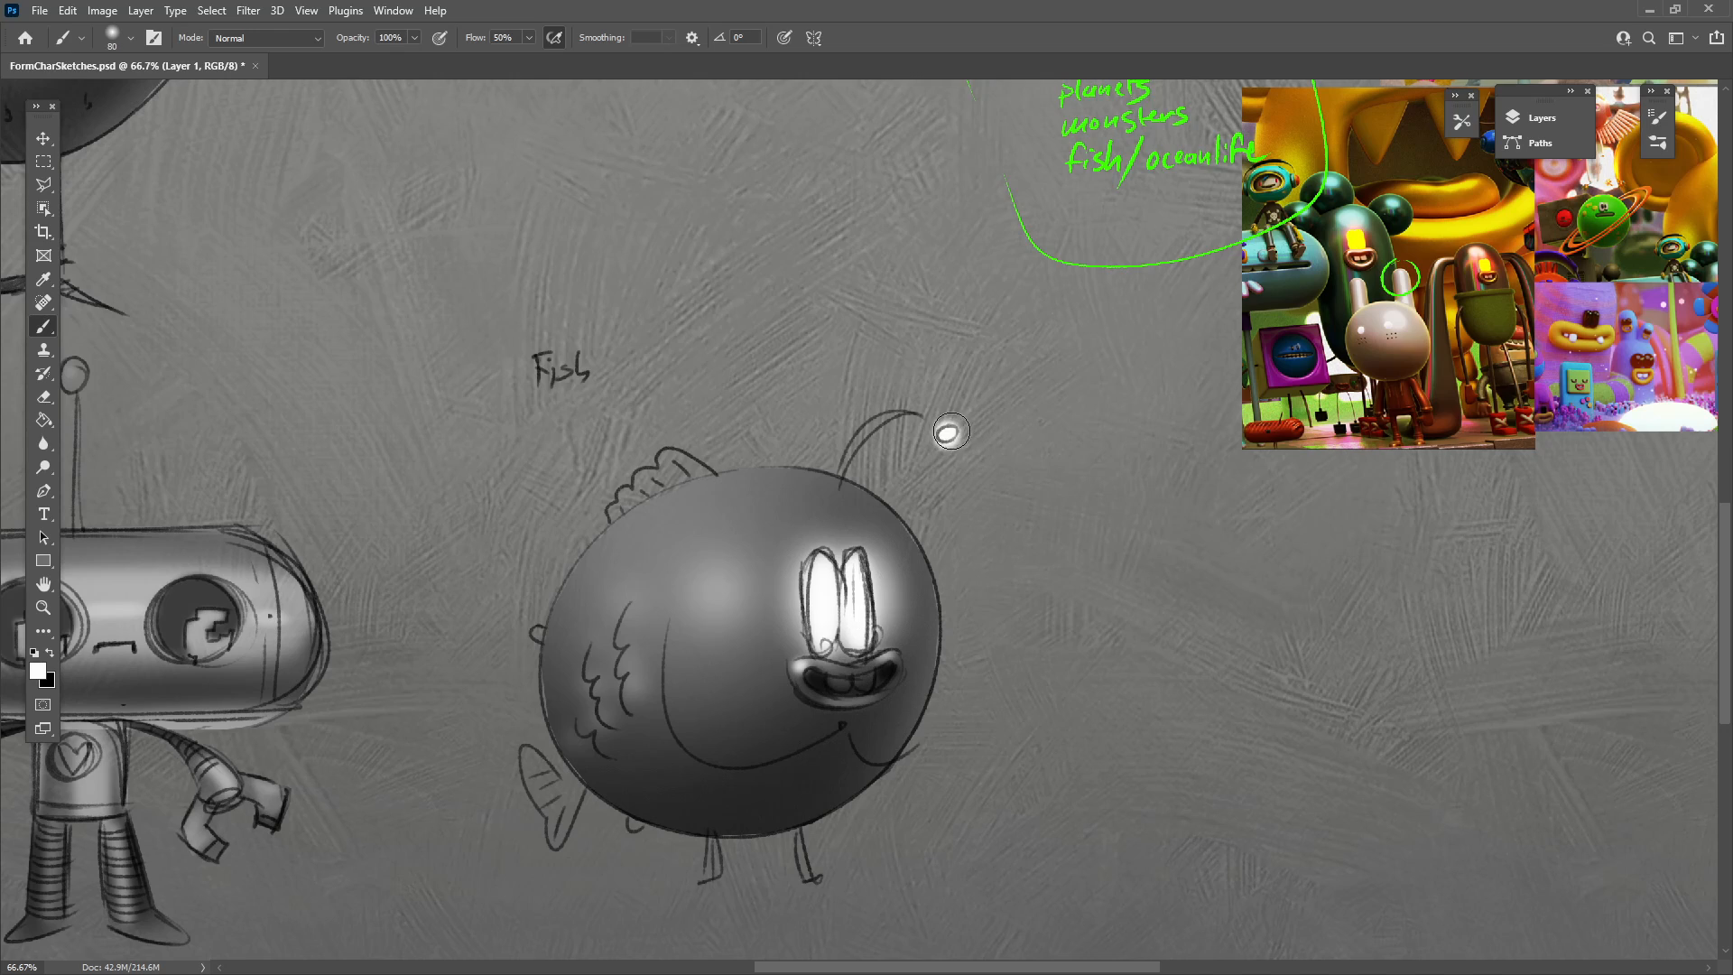
click(946, 434)
Sample a grey from the fish's body and fill in the curved lure stalk with a small brush.
alt+click(816, 528)
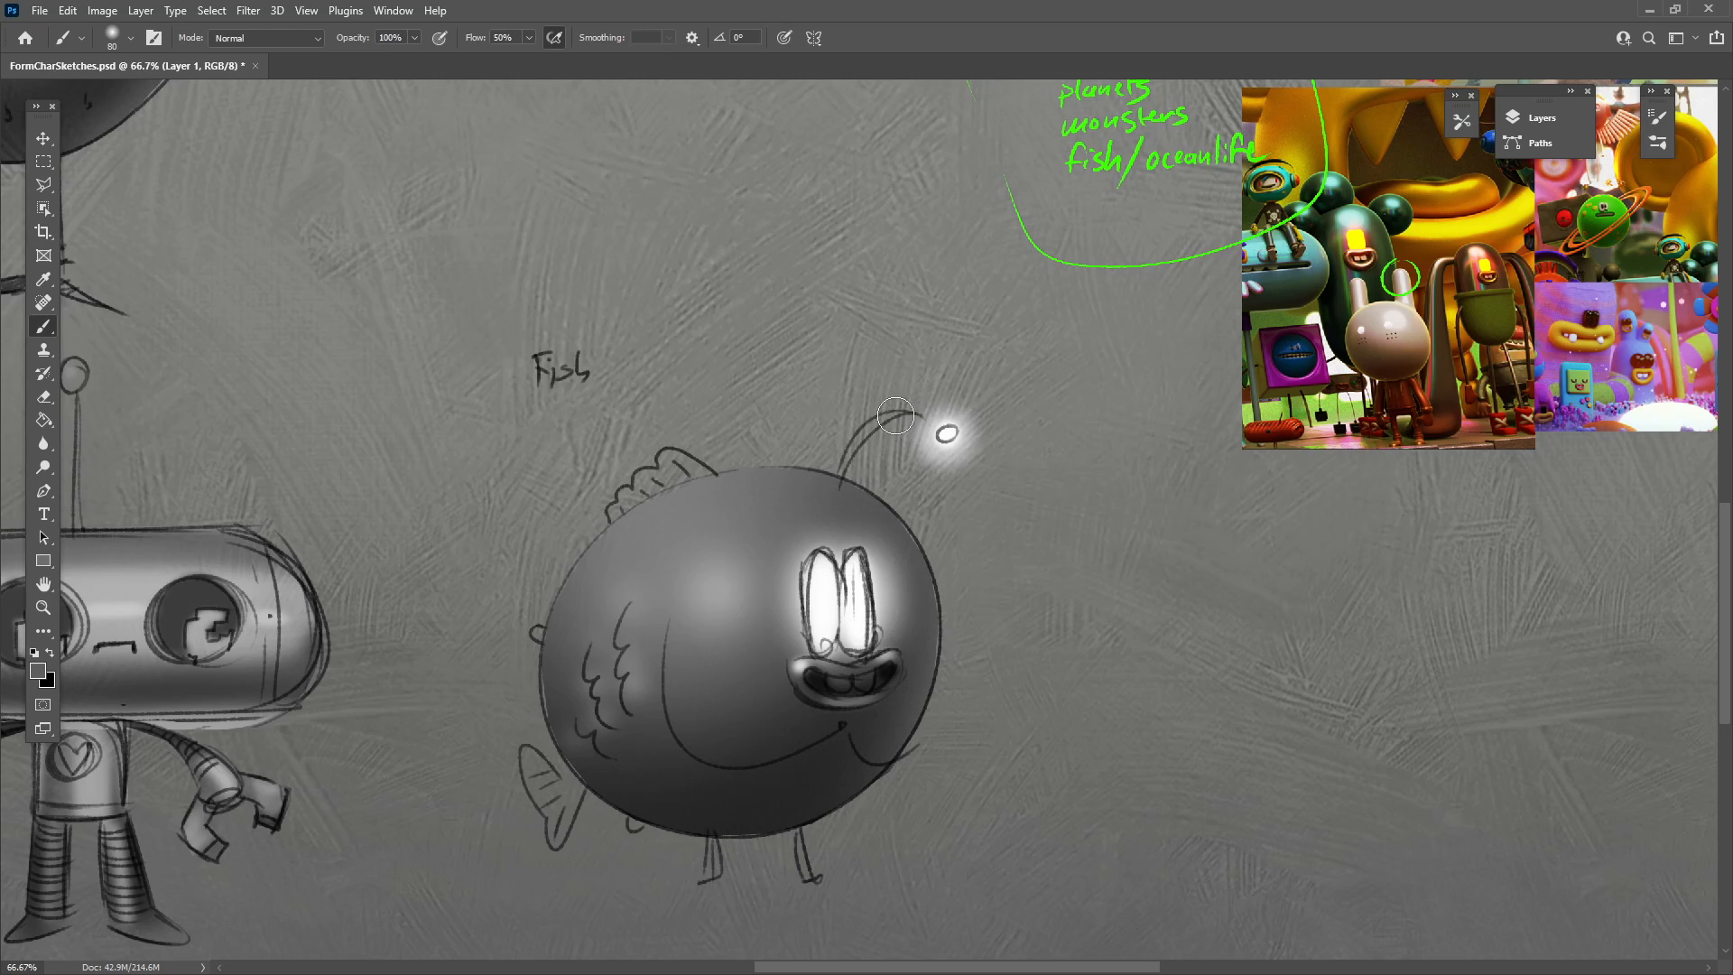
key(bracketleft)
key(bracketleft)
key(bracketleft)
key(bracketleft)
key(bracketleft)
key(bracketleft)
key(bracketleft)
key(bracketleft)
key(bracketleft)
key(bracketleft)
key(bracketleft)
key(bracketright)
key(bracketright)
key(bracketright)
key(bracketright)
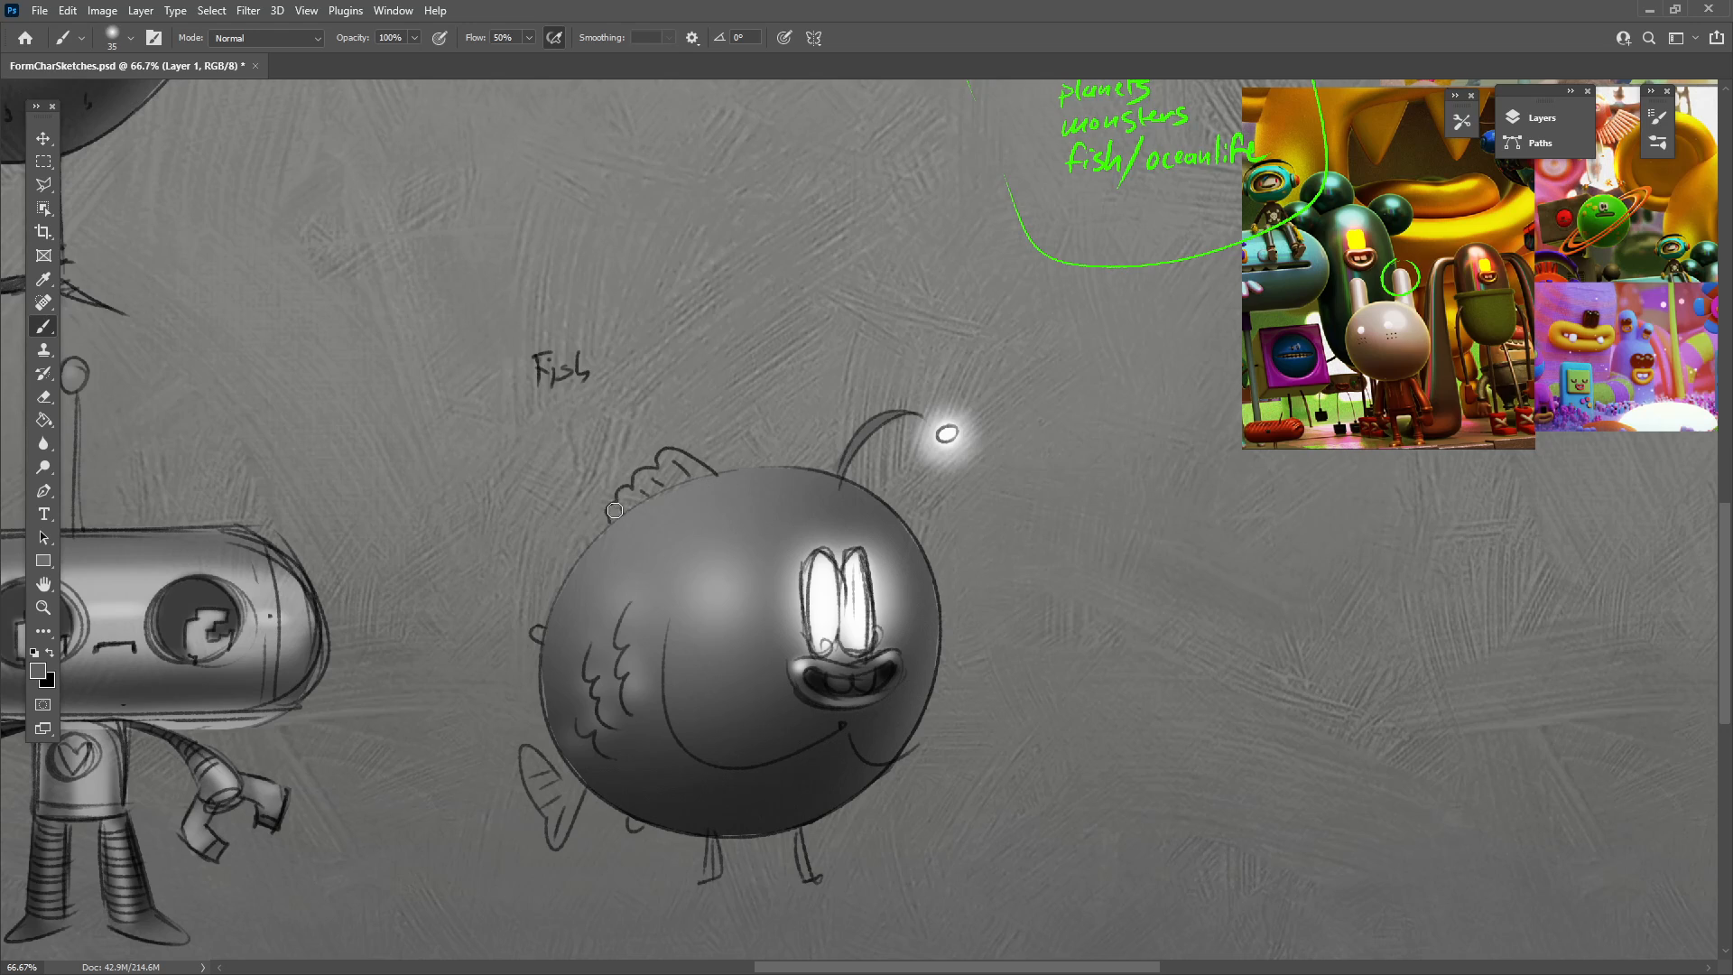
Sample a light grey beside the eyes and fill in the scalloped dorsal fin.
alt+click(807, 606)
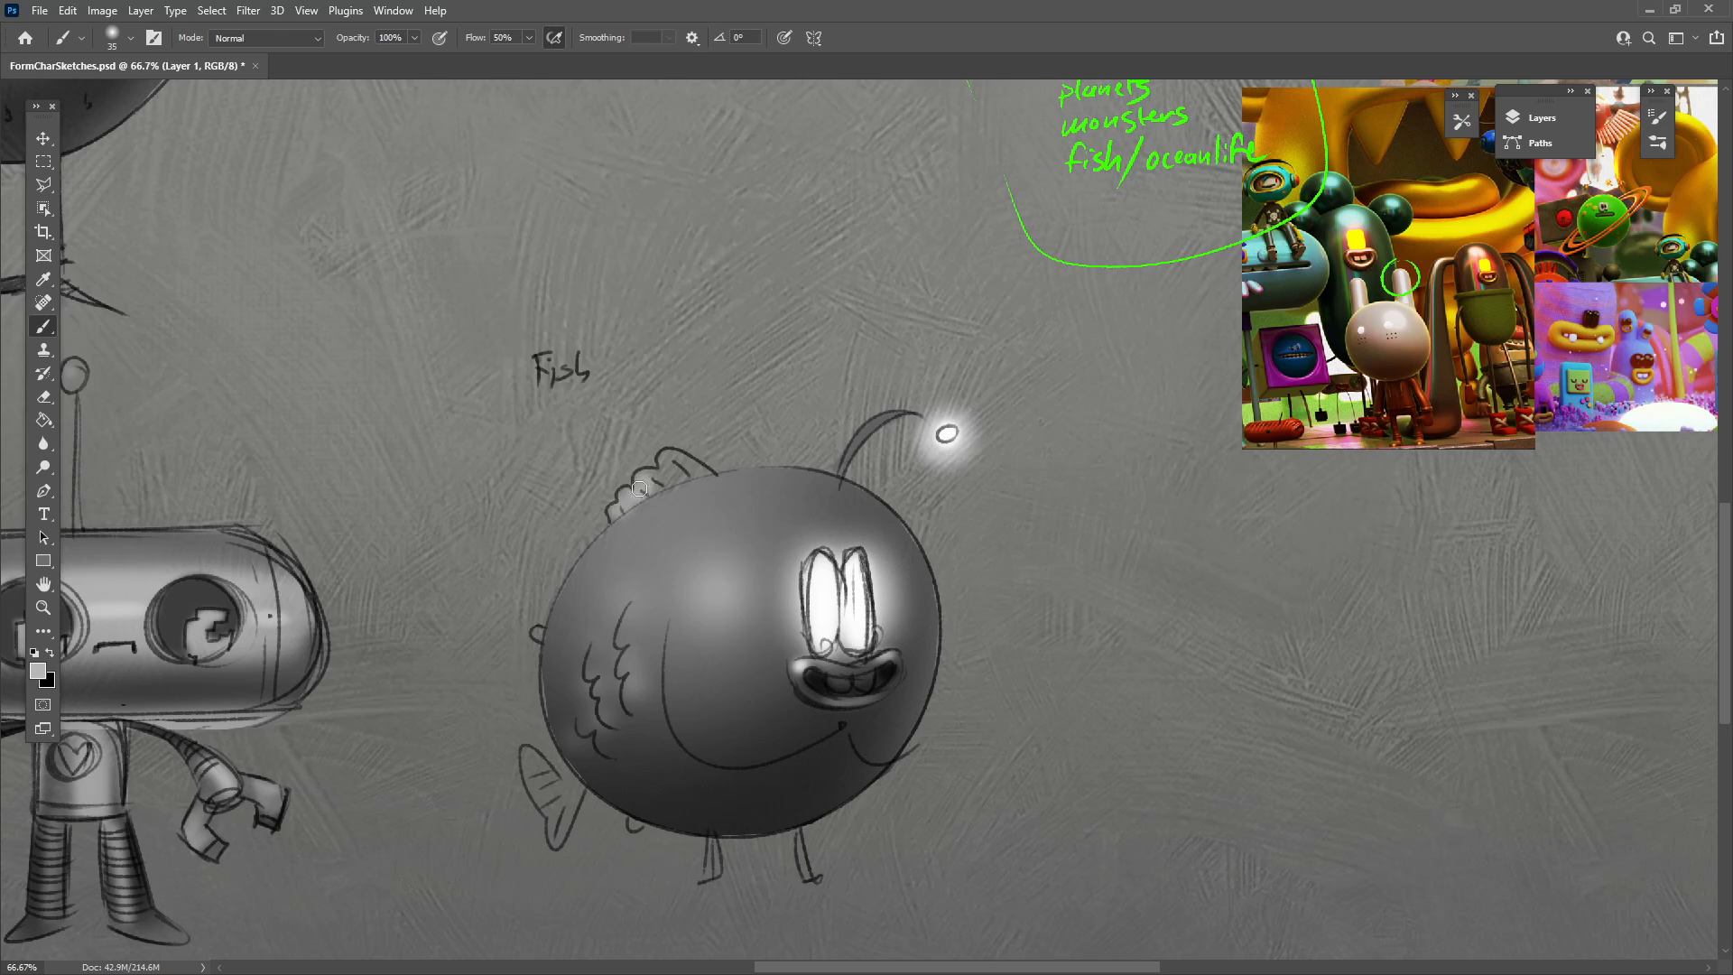
drag(639, 489, 698, 471)
drag(620, 519, 706, 476)
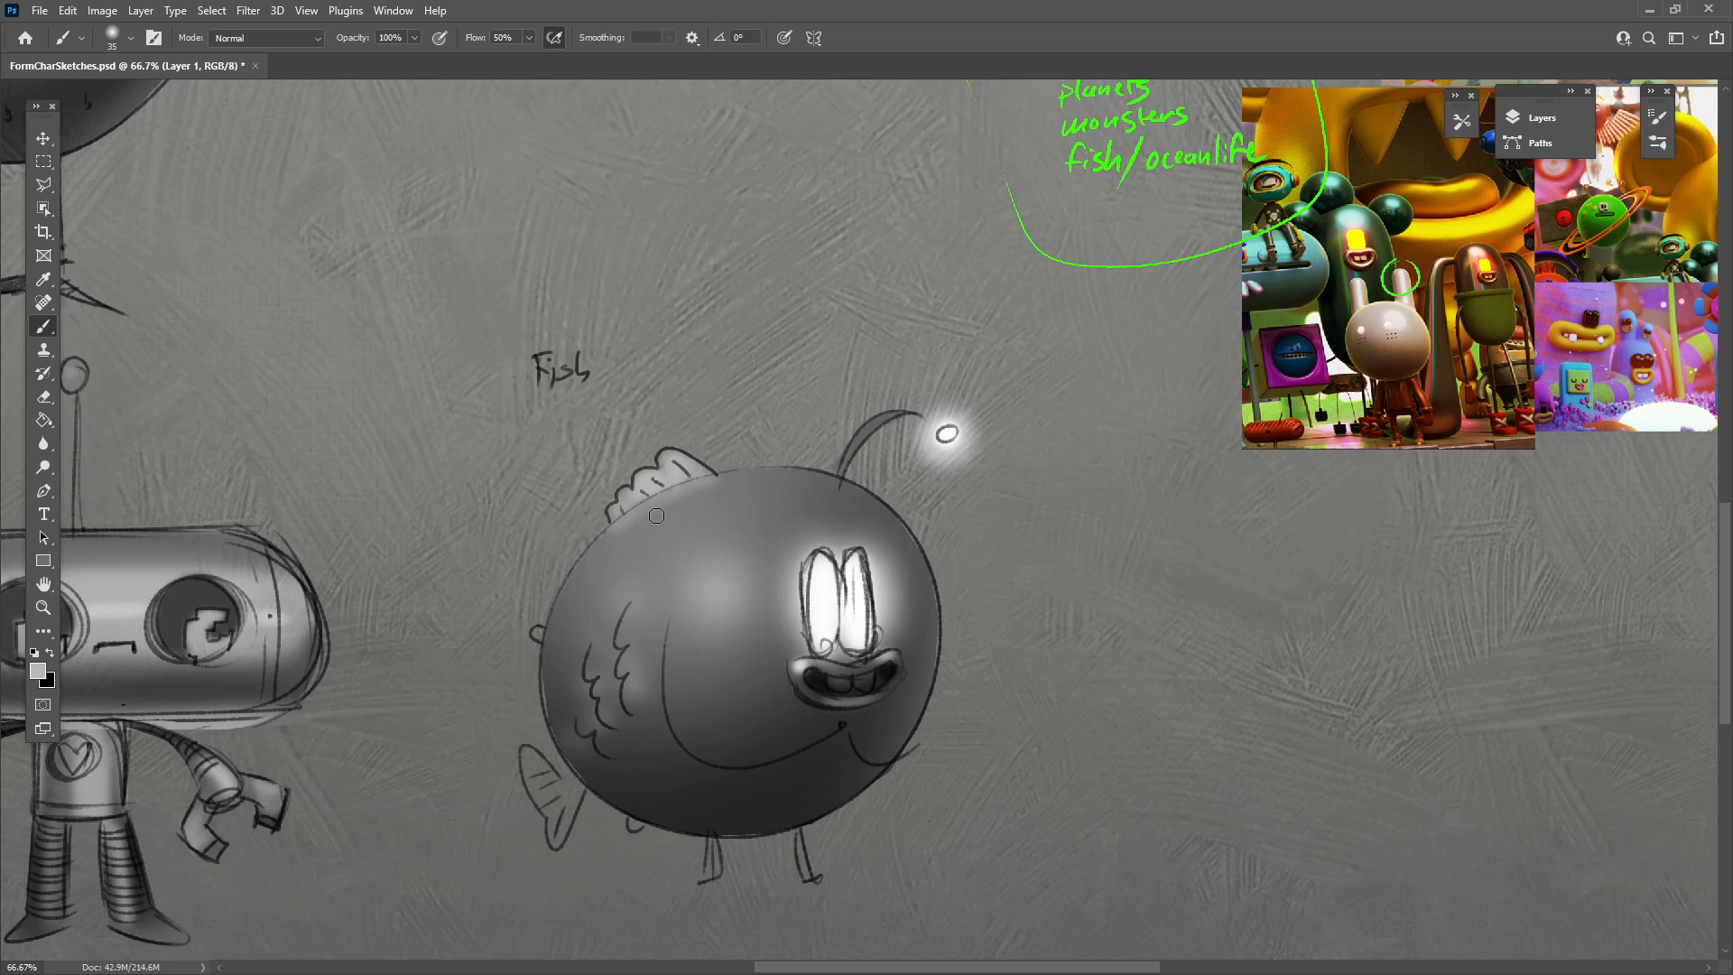
Lighten the fish's small side fins, tail fin and both legs with the same light grey, and touch up the teeth.
click(538, 634)
mouse_move(540, 766)
mouse_down()
mouse_move(561, 807)
mouse_move(578, 785)
mouse_move(559, 835)
mouse_move(643, 826)
mouse_move(711, 880)
mouse_up()
drag(800, 841, 806, 871)
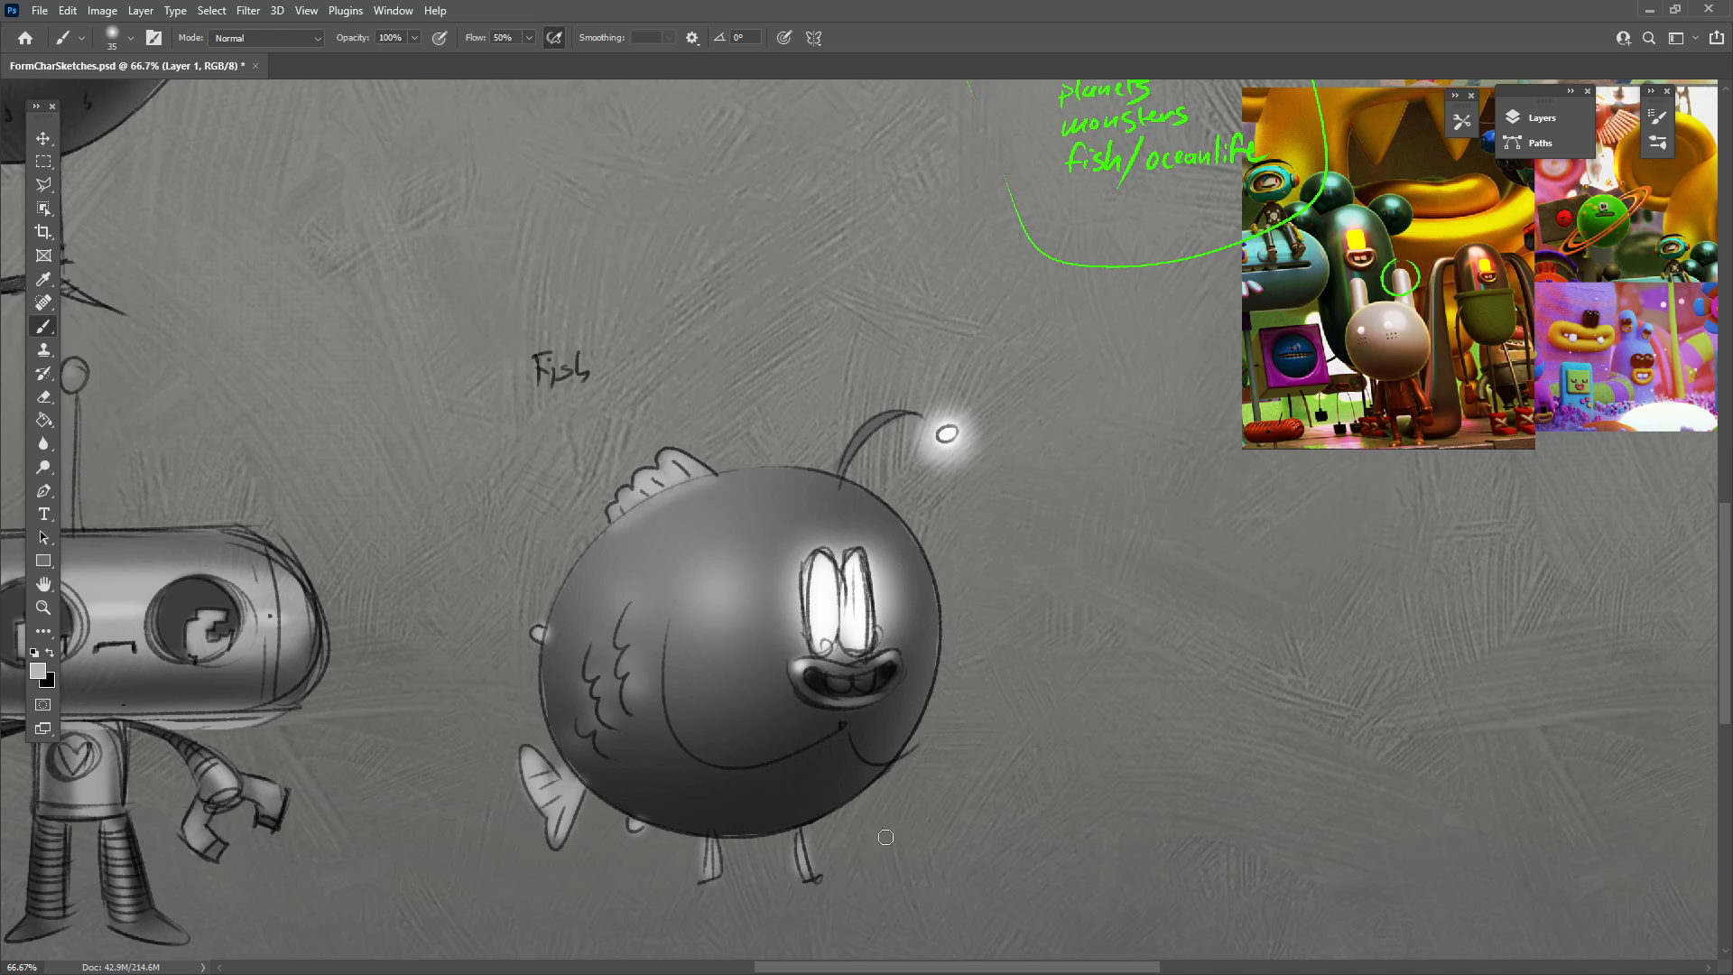
drag(834, 679, 880, 688)
Review the strawberry, robot and shaded fish together and compare them with the reference images and the handwritten idea list.
key(ctrl+minus)
key(ctrl+minus)
key(ctrl+minus)
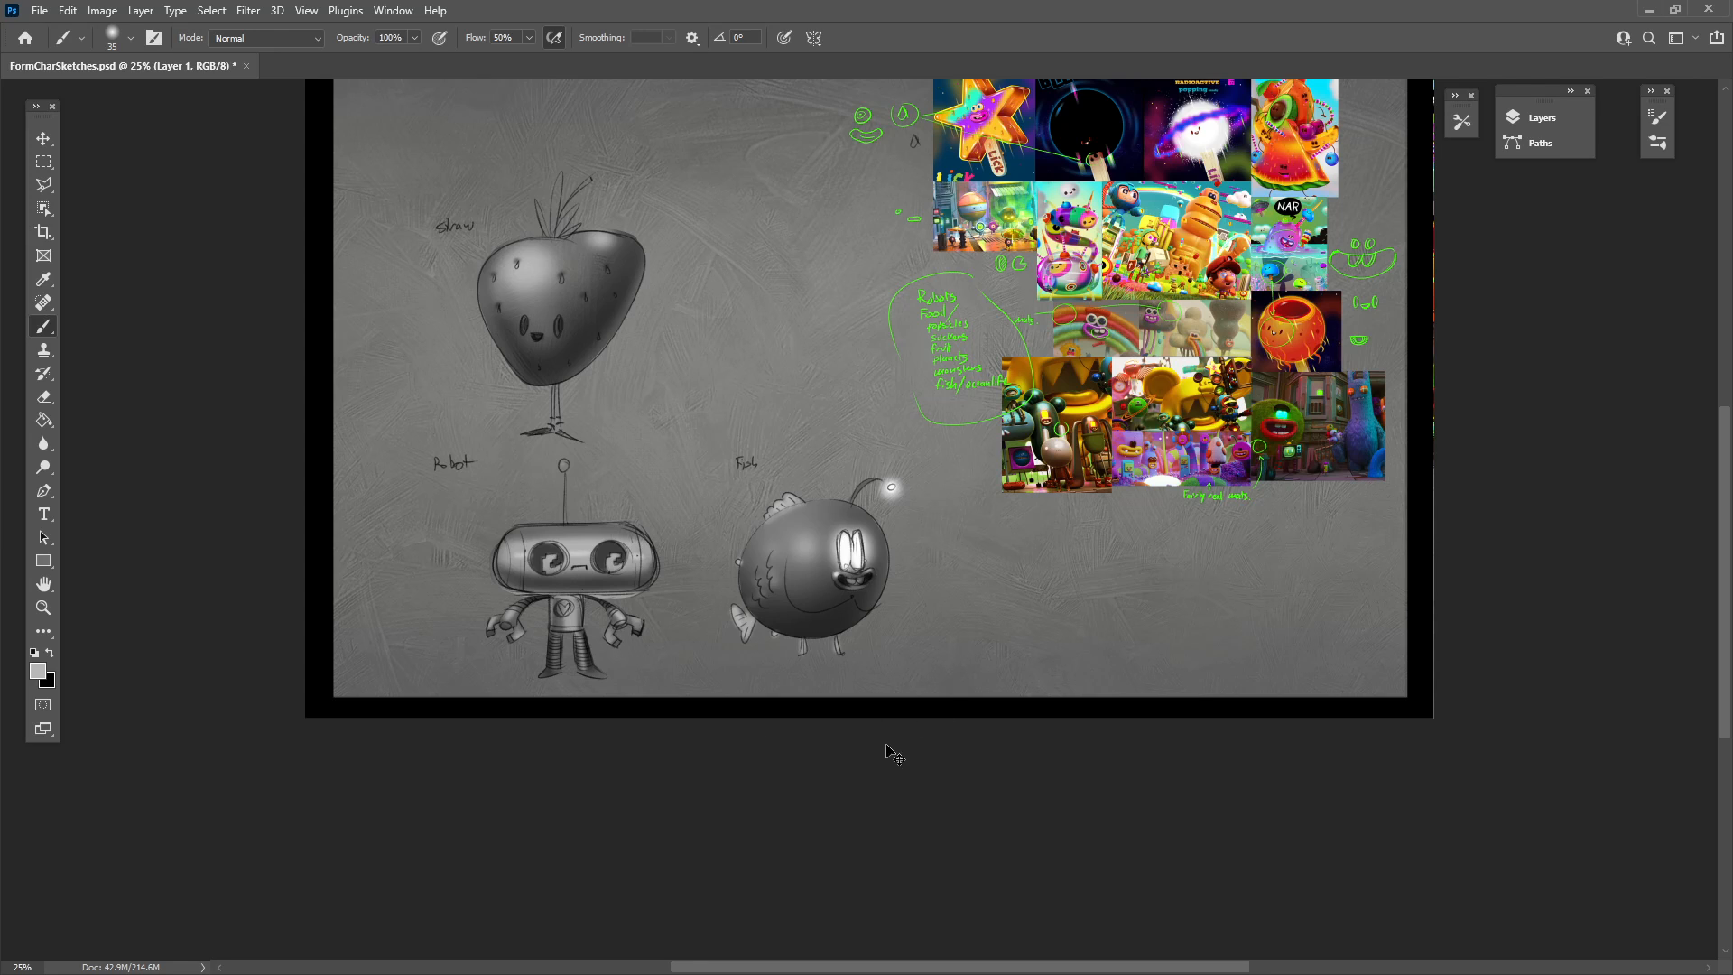
key(ctrl+plus)
drag(952, 724, 828, 789)
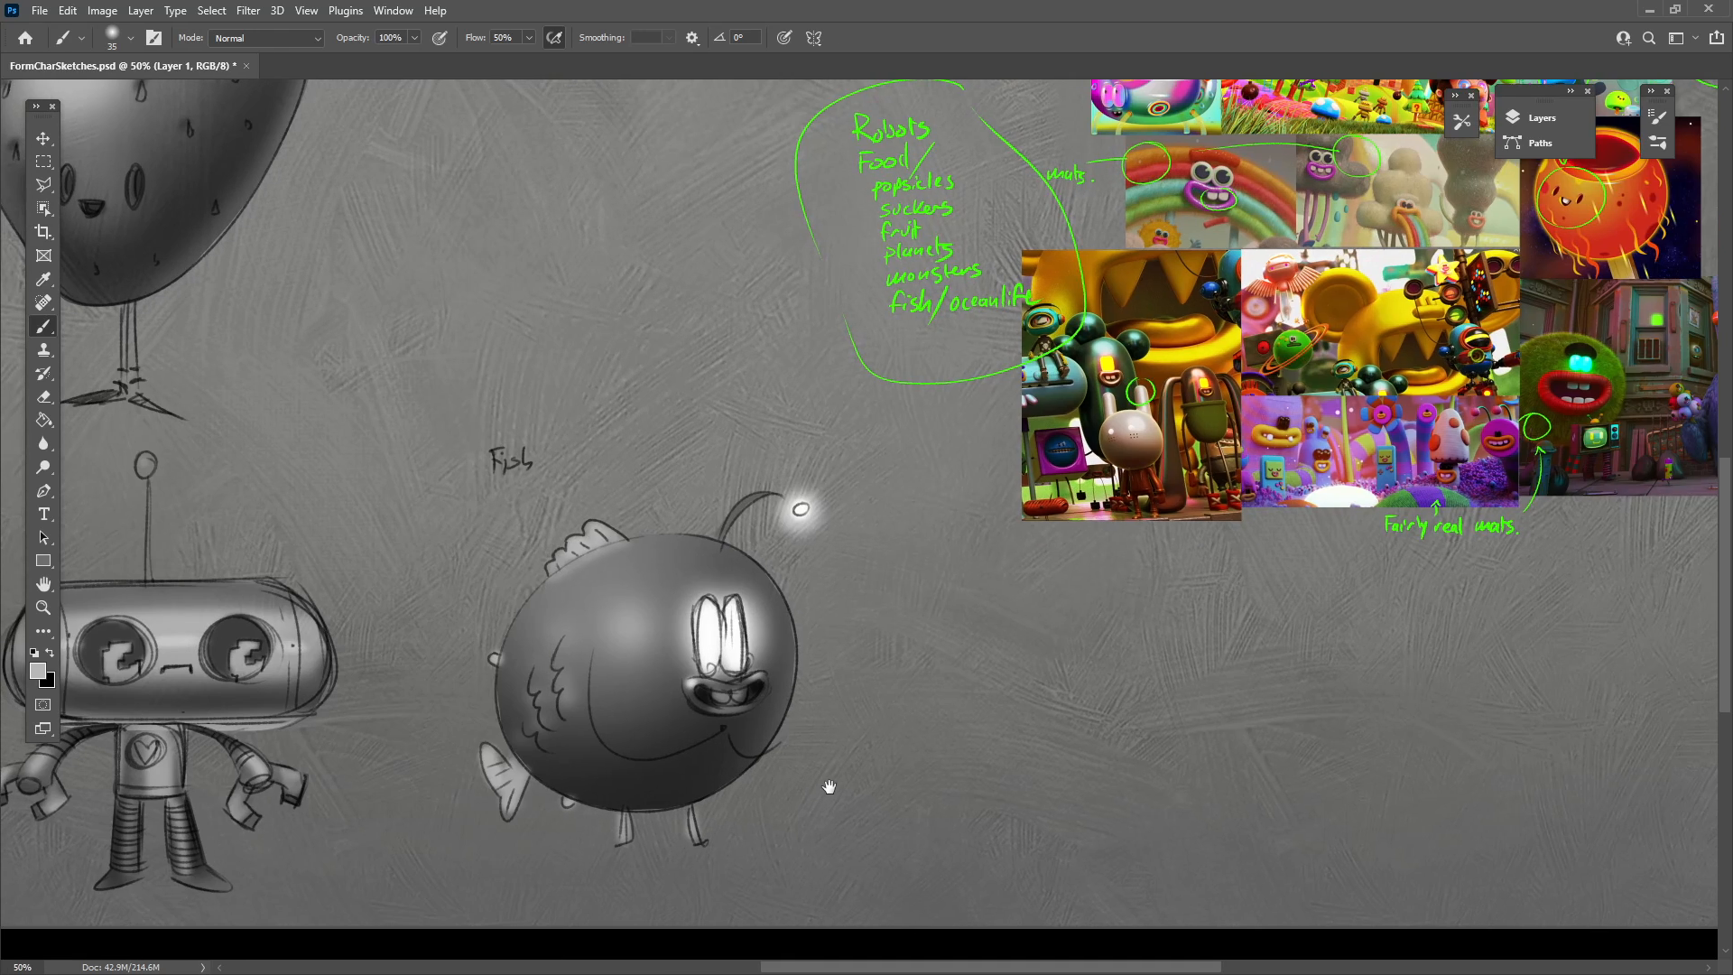
mouse_move(1103, 750)
mouse_down()
mouse_move(920, 816)
mouse_move(1022, 836)
mouse_move(1102, 913)
mouse_move(1026, 912)
mouse_up()
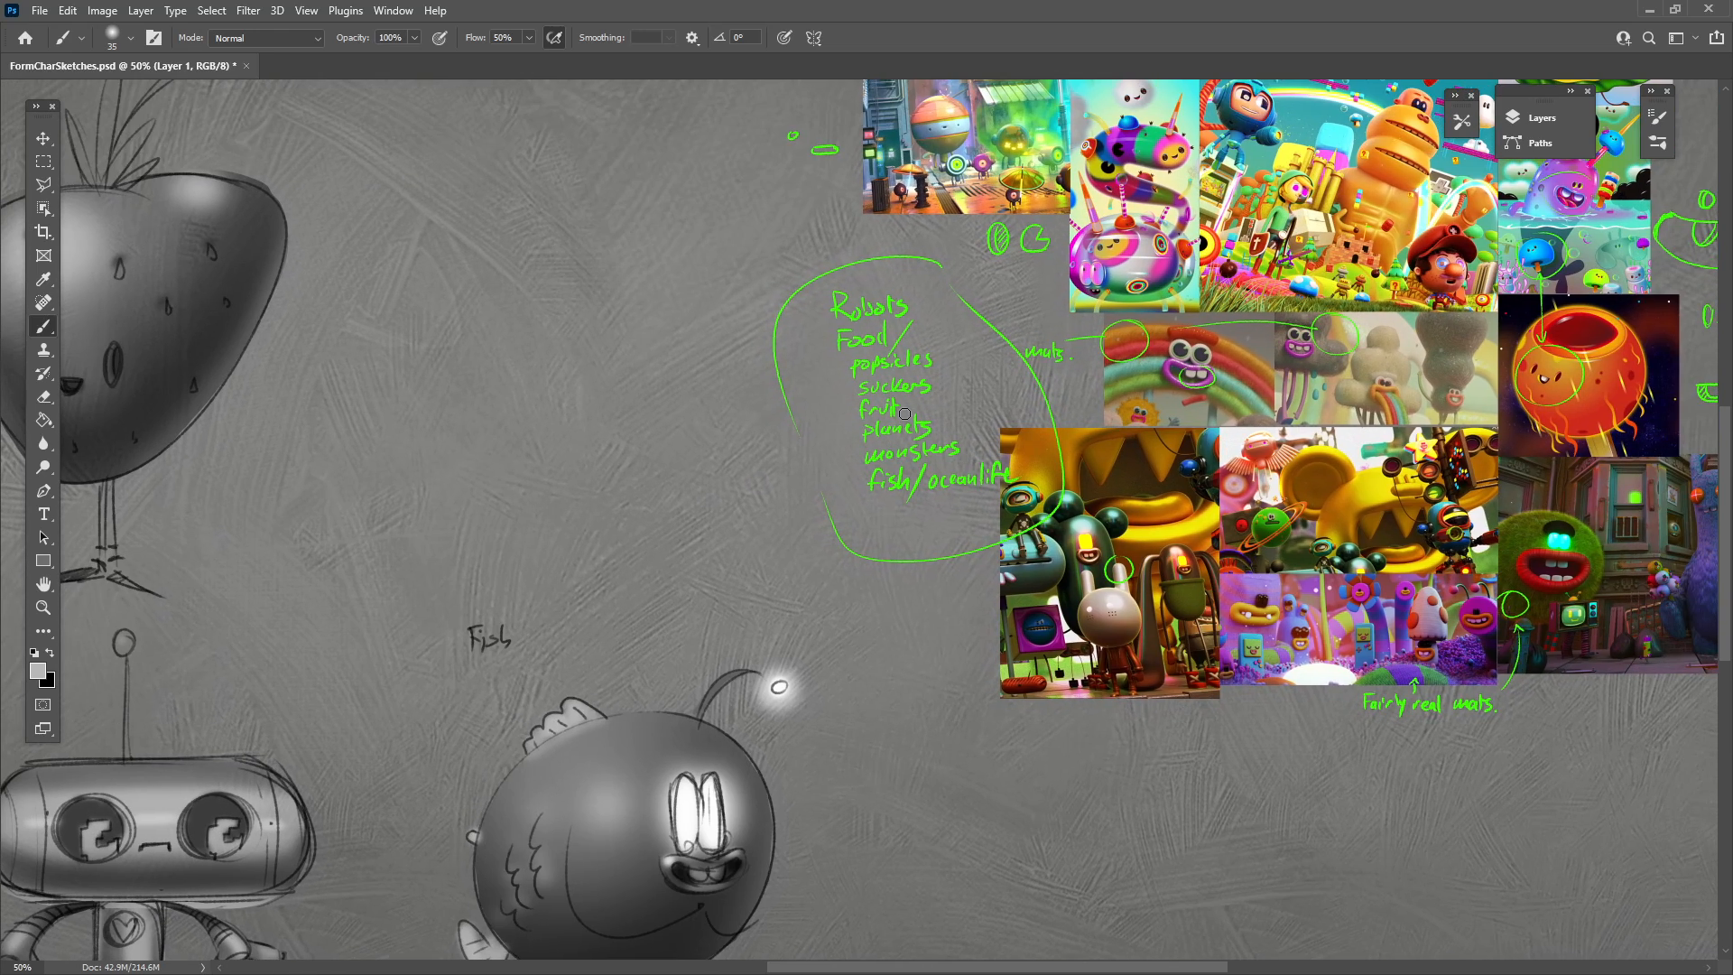
drag(876, 823, 975, 789)
drag(1073, 621, 976, 837)
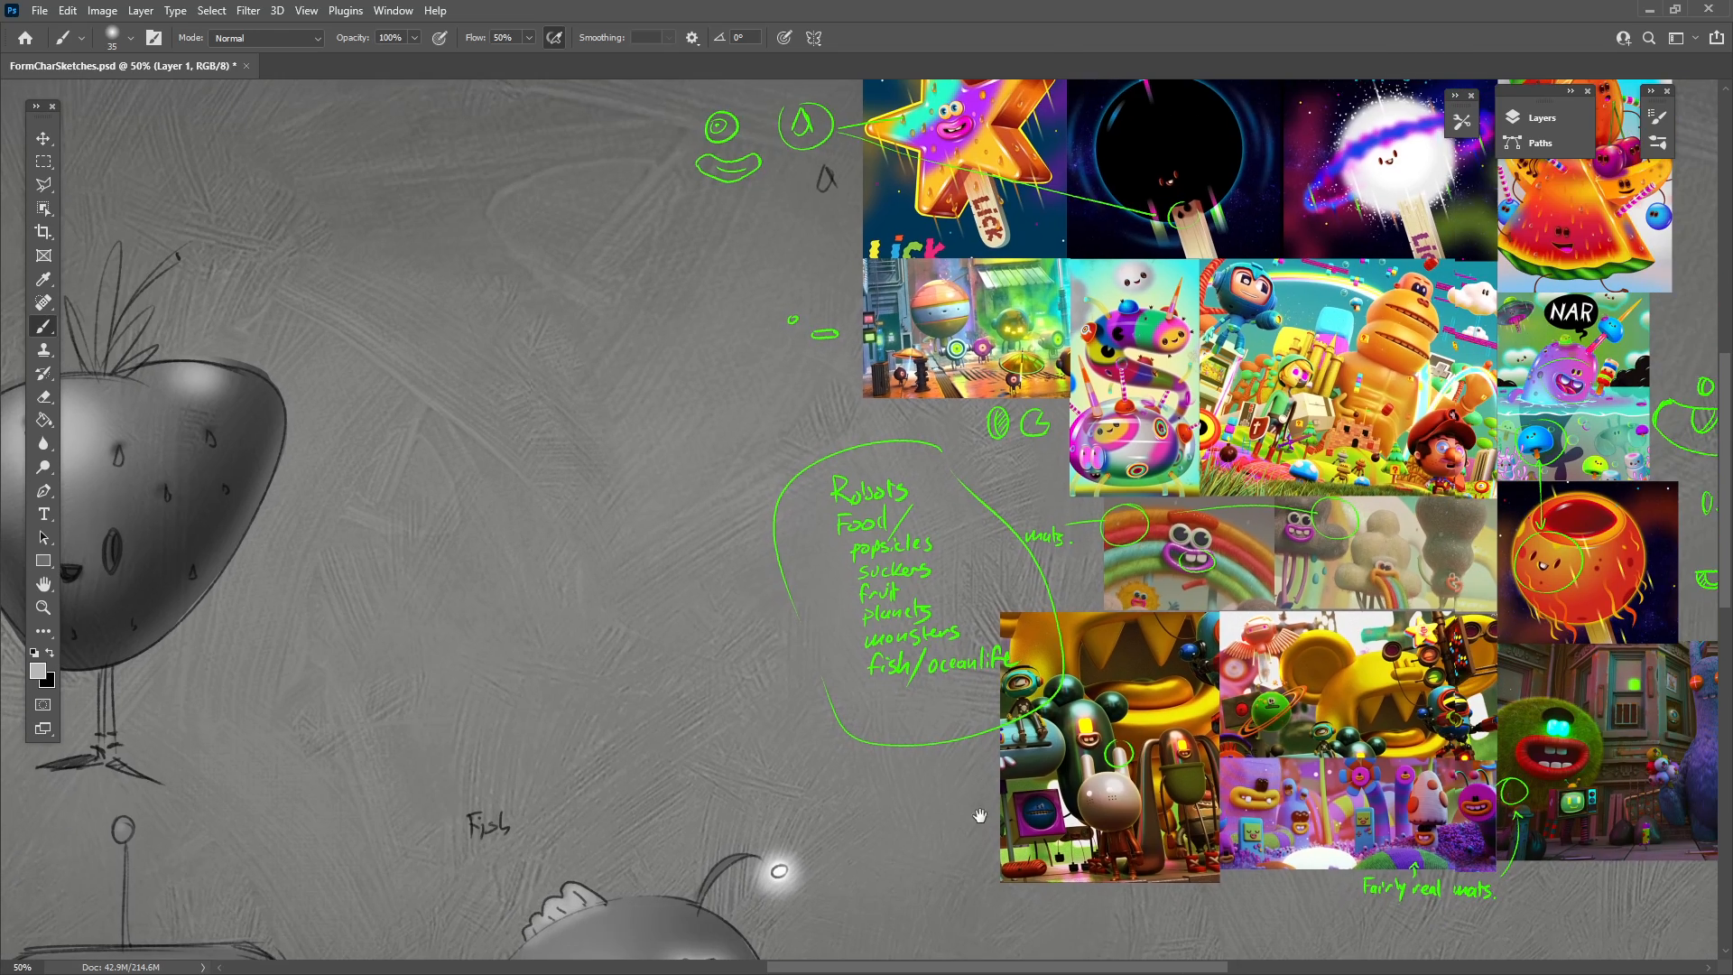
drag(861, 916, 1020, 753)
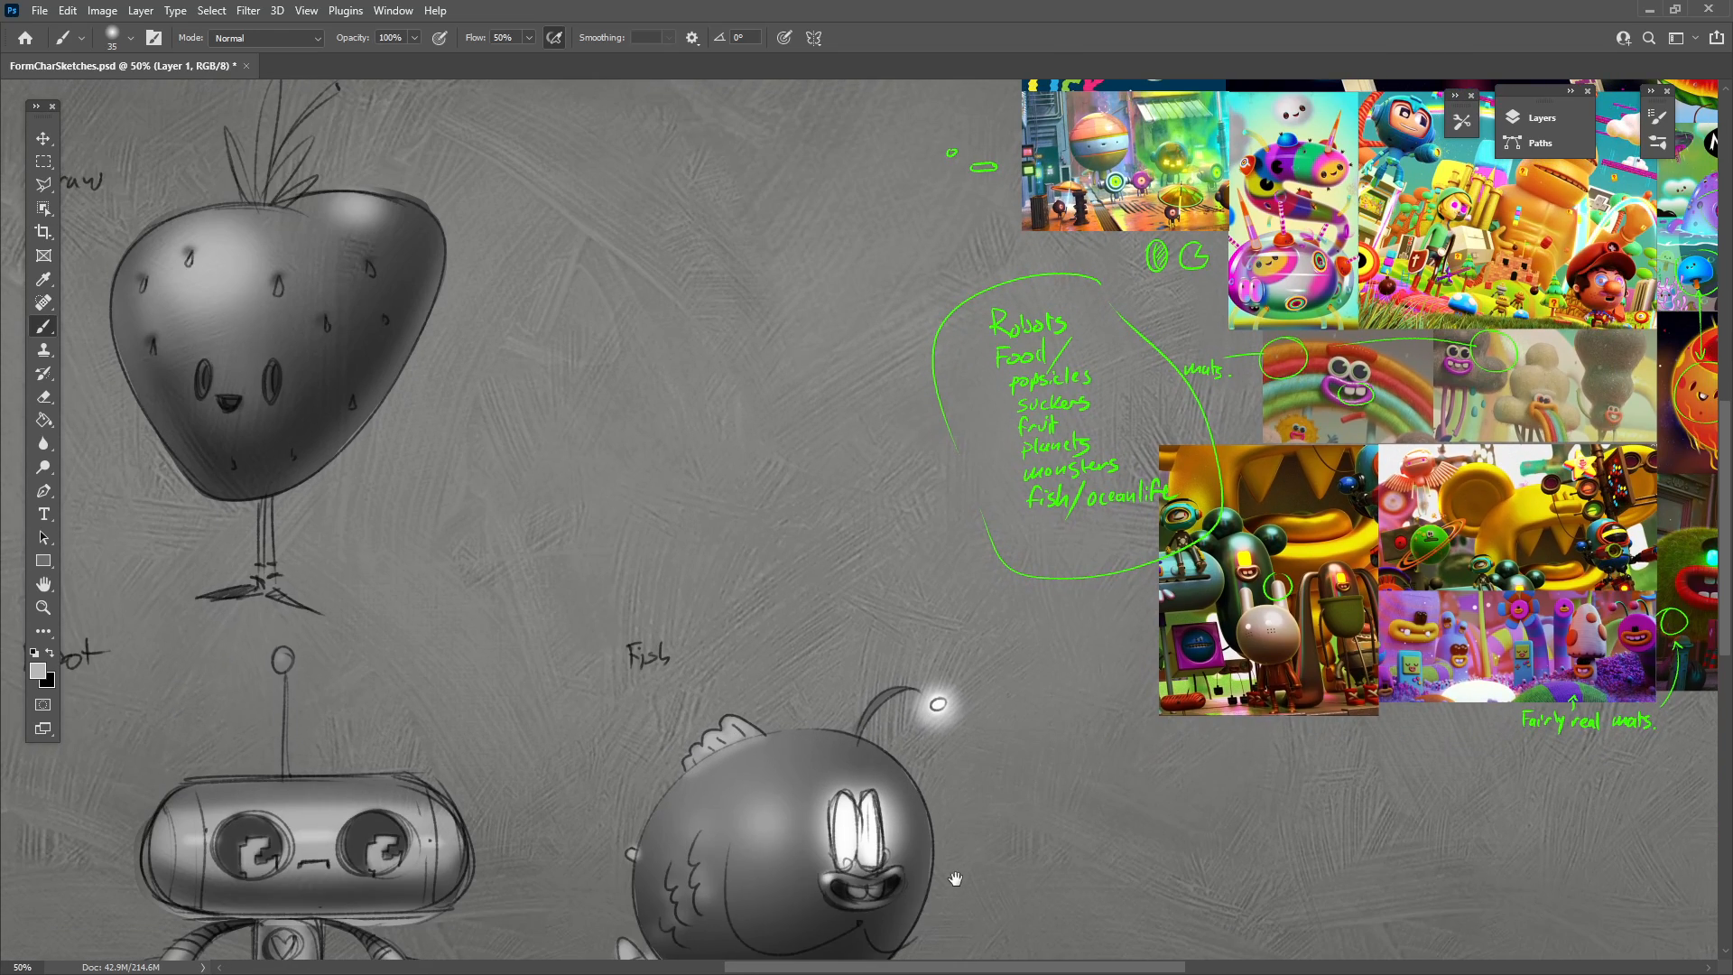
mouse_move(962, 869)
mouse_down()
mouse_move(1003, 791)
mouse_move(1086, 778)
mouse_up()
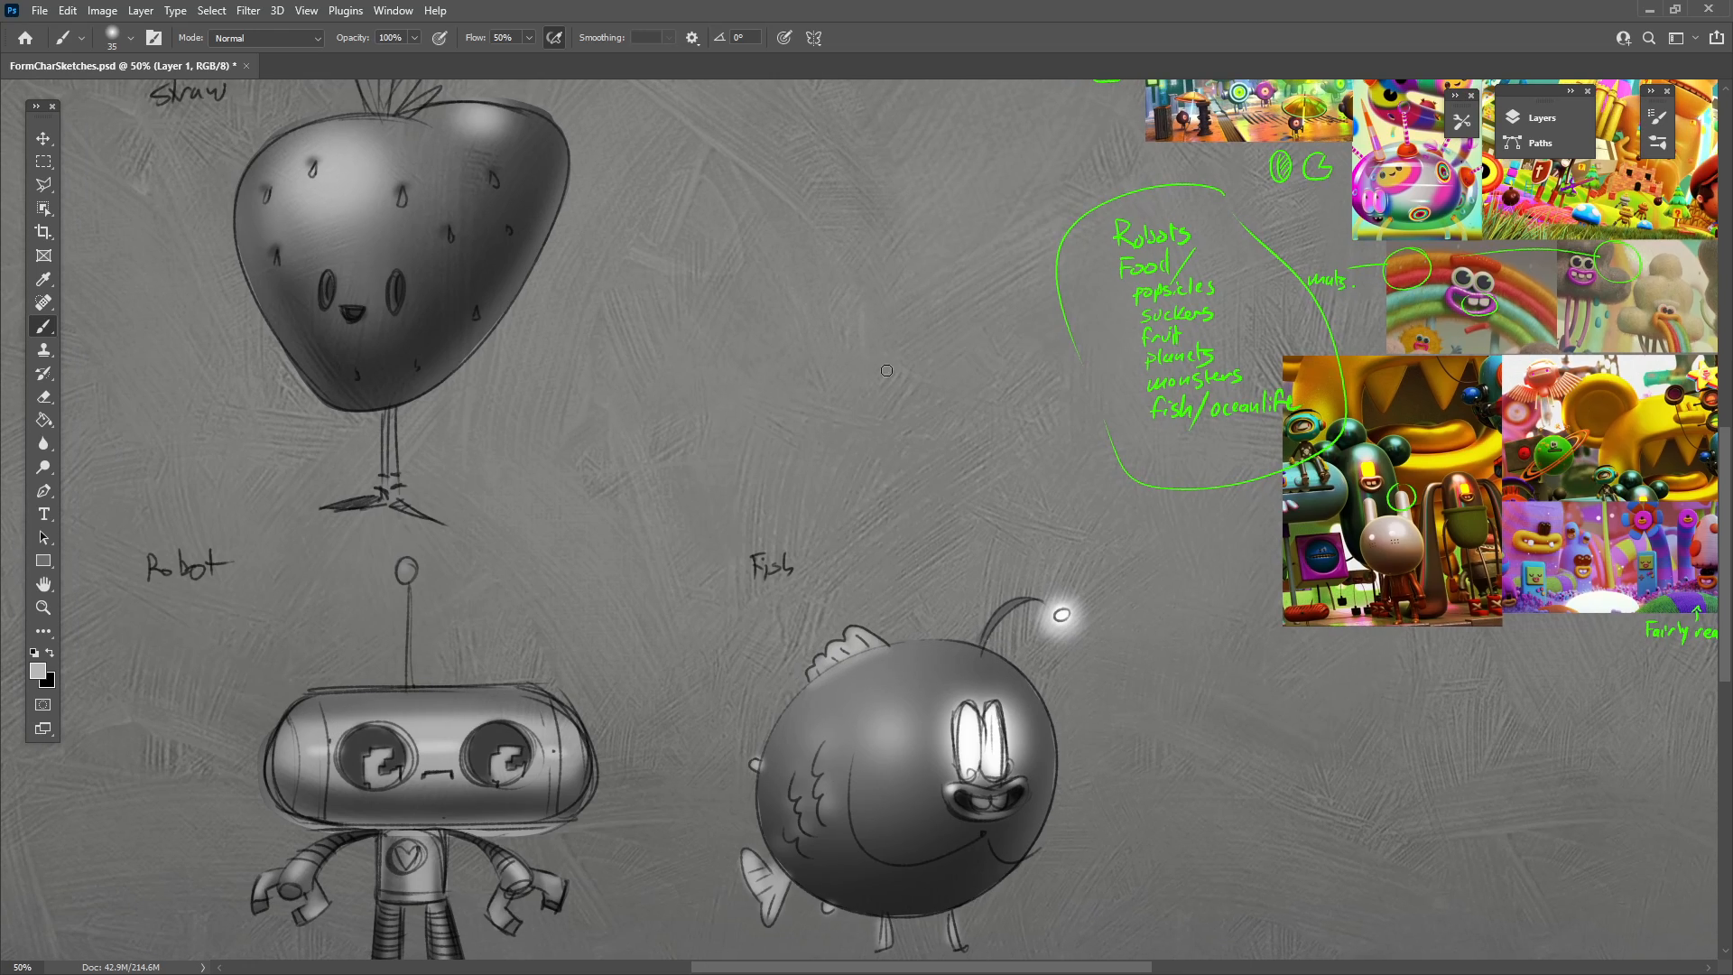
mouse_move(1094, 852)
mouse_down()
mouse_move(1114, 819)
mouse_move(1135, 832)
mouse_up()
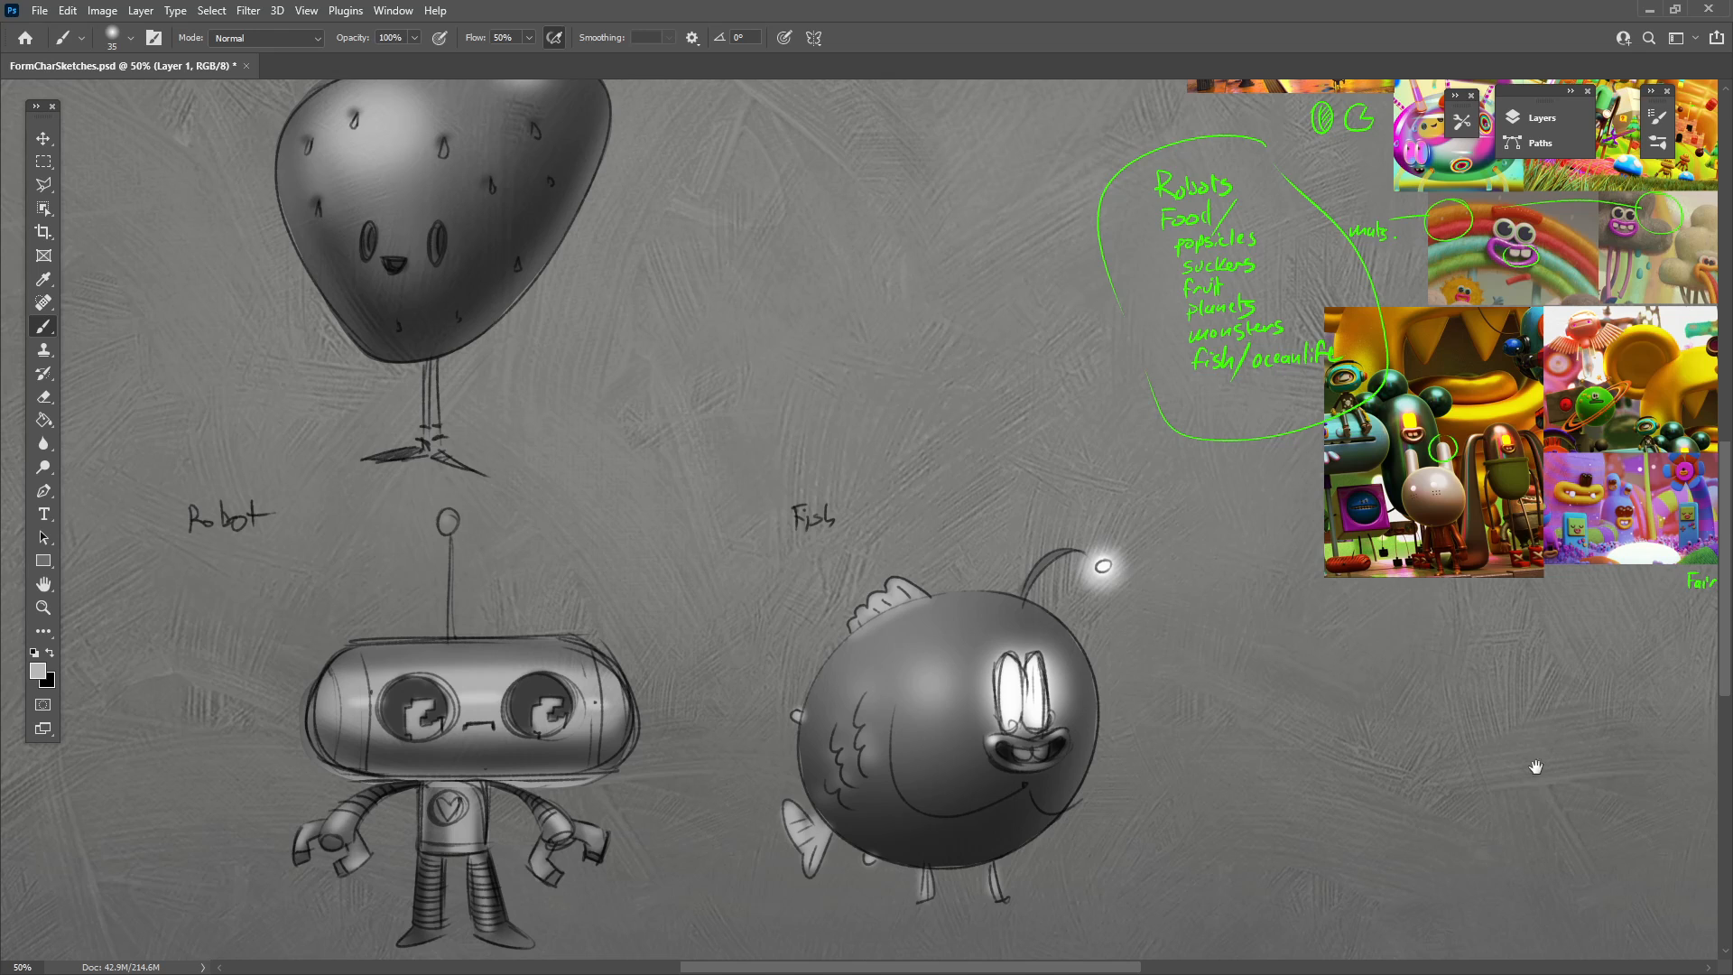
drag(1535, 766, 1037, 832)
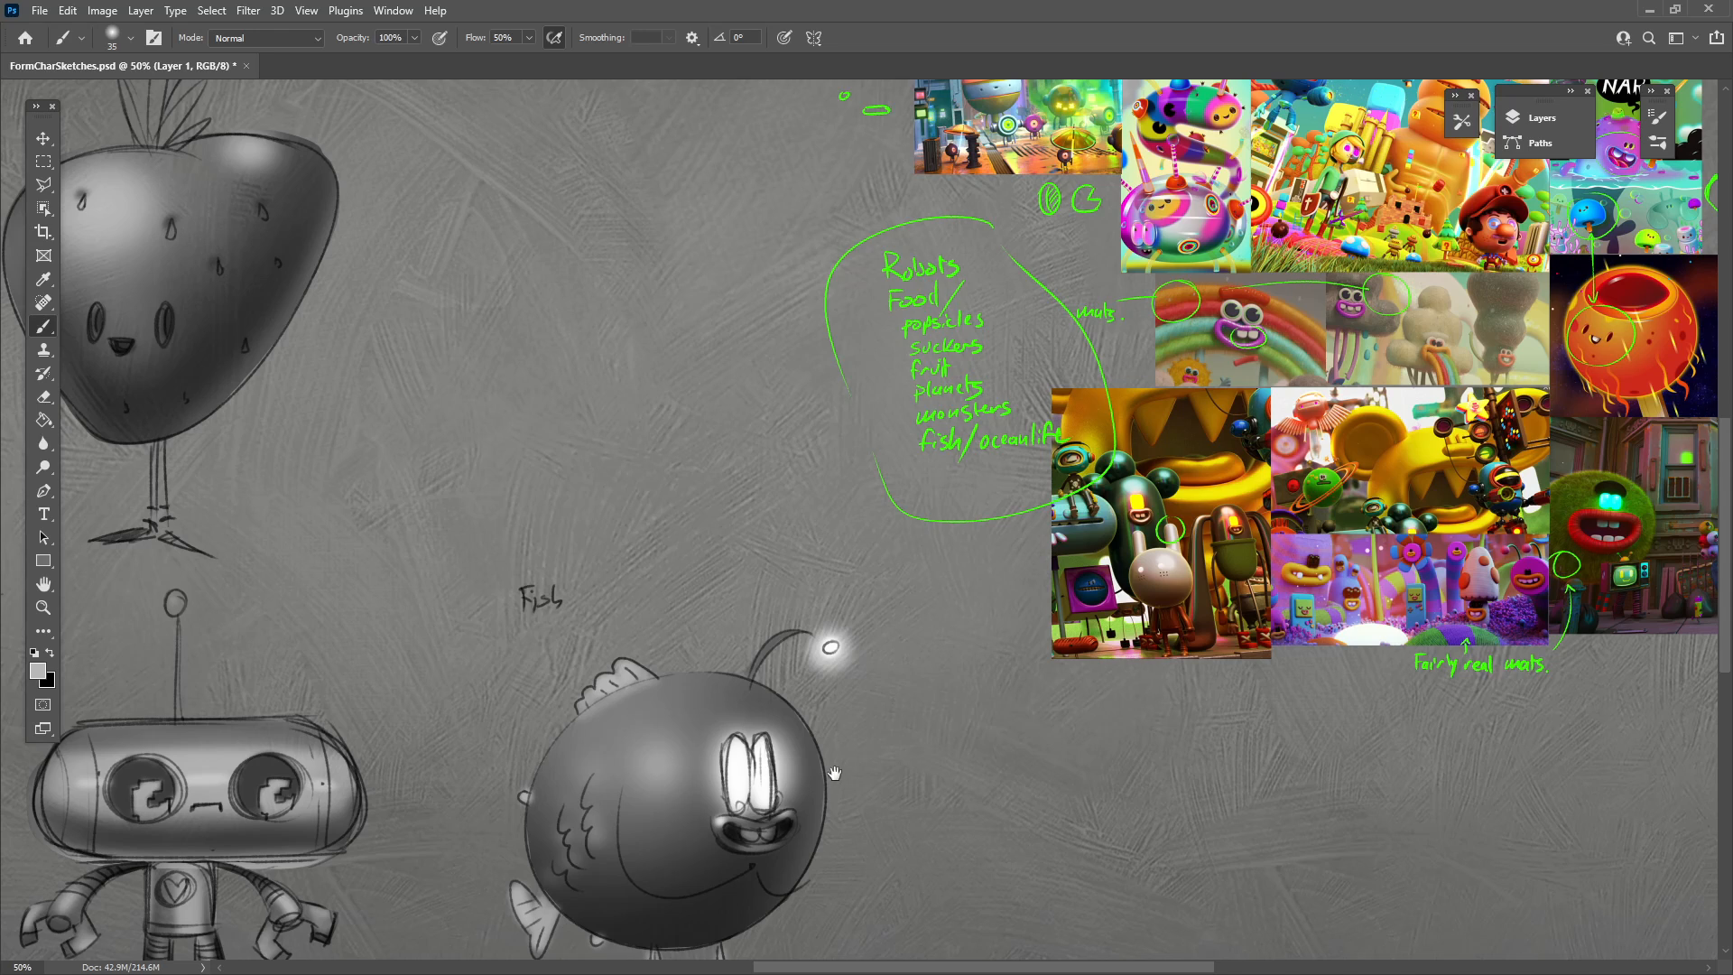
drag(834, 774, 1034, 735)
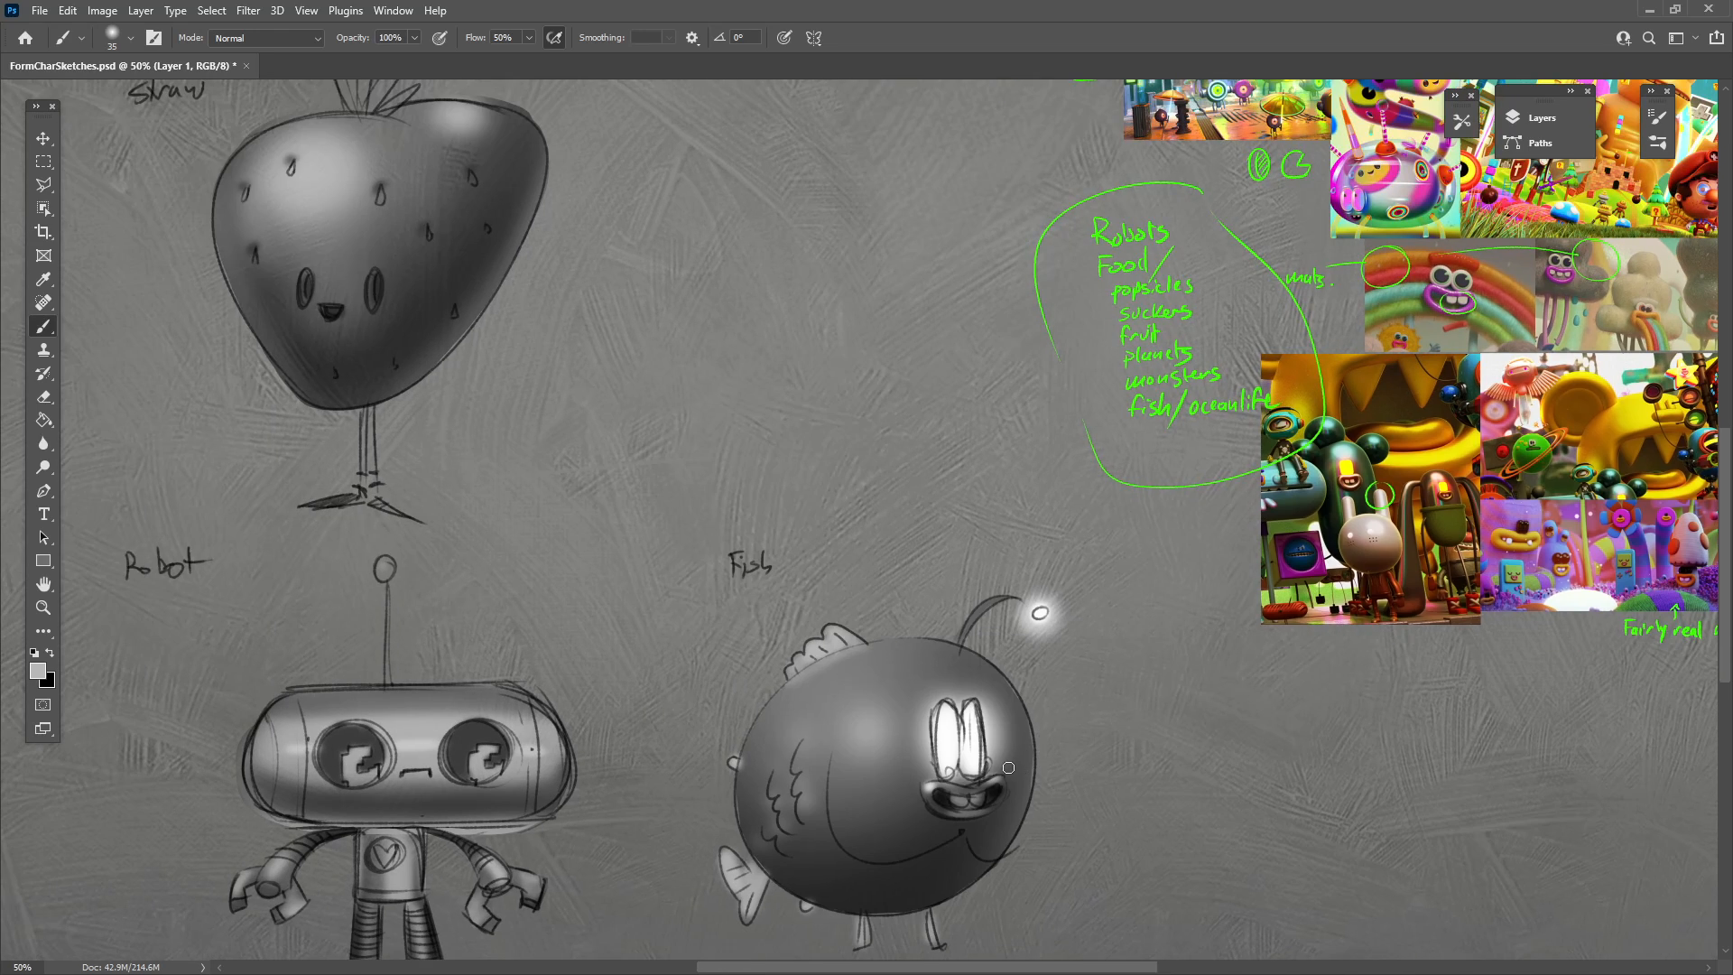
Add a new layer directly above the Refs group and below the layer holding the character sketches.
key(ctrl+minus)
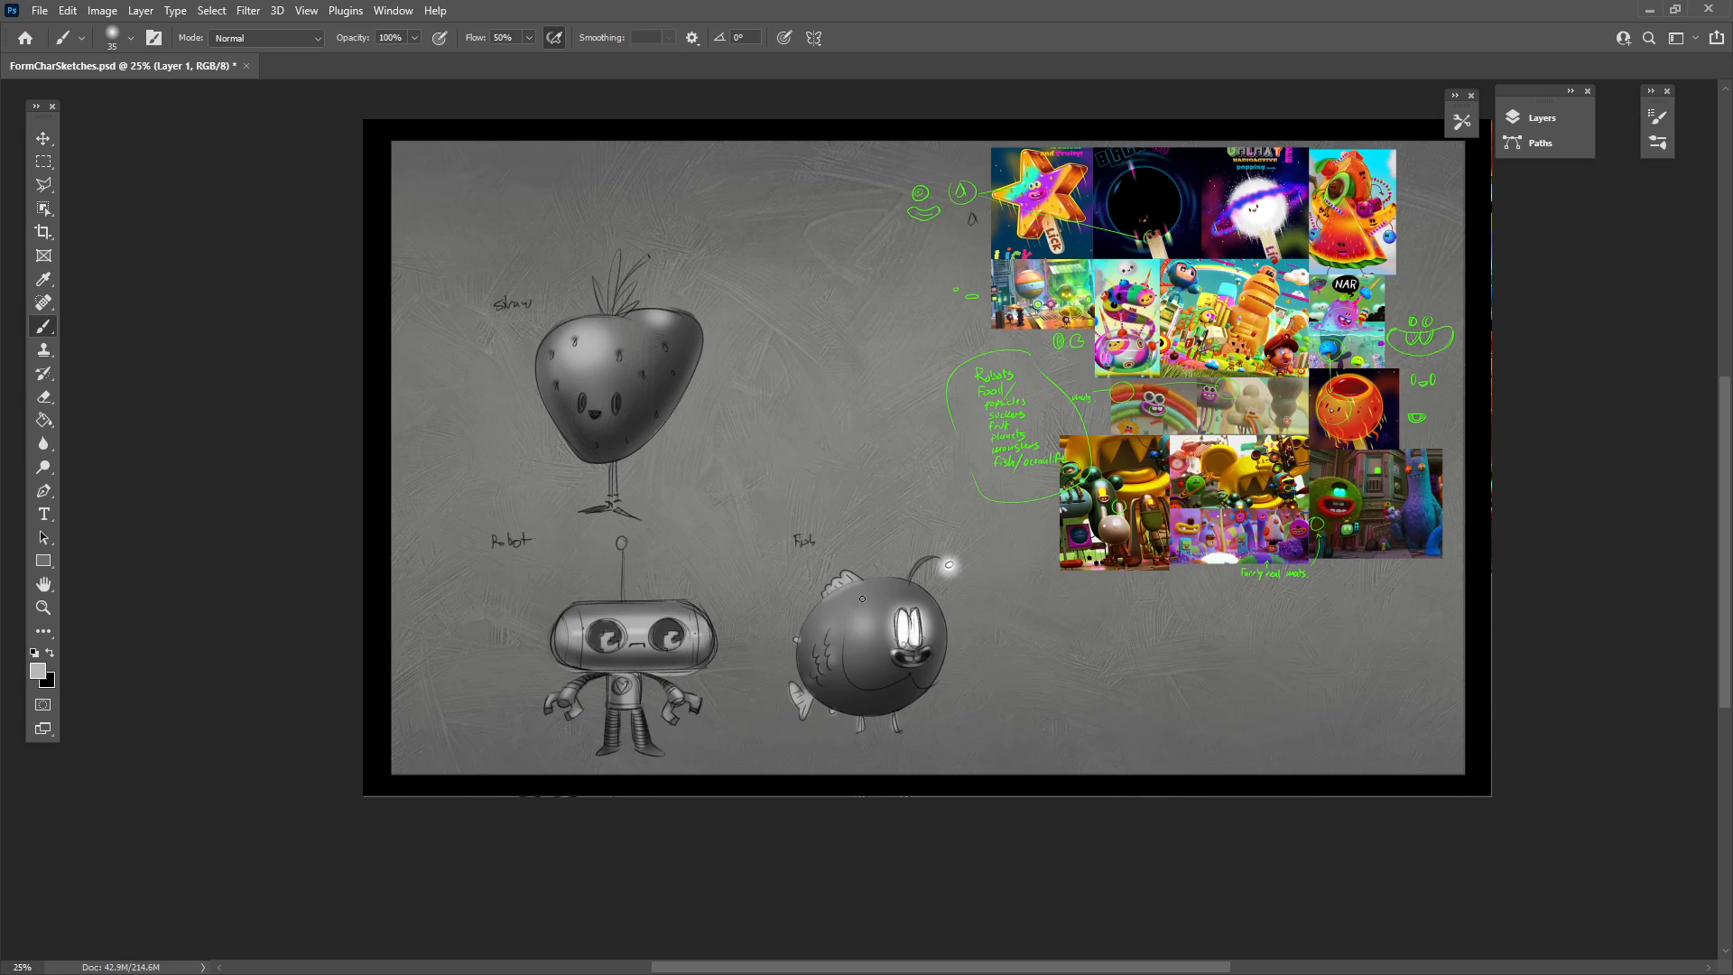
drag(863, 604, 827, 801)
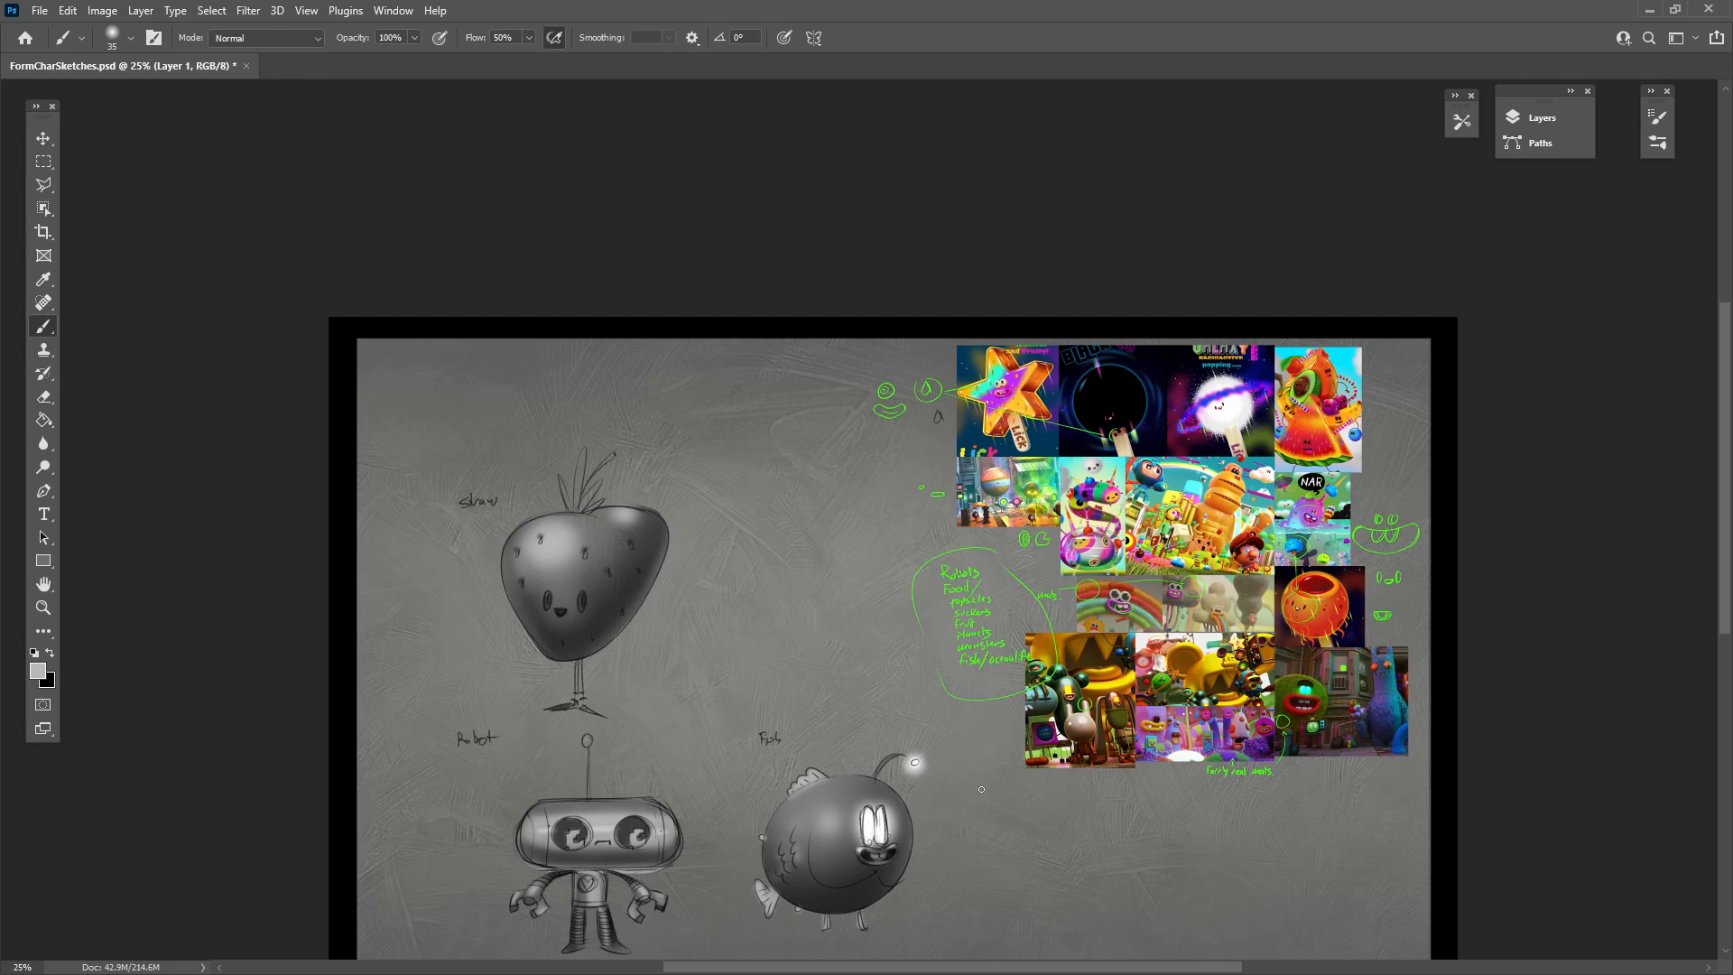
click(1462, 121)
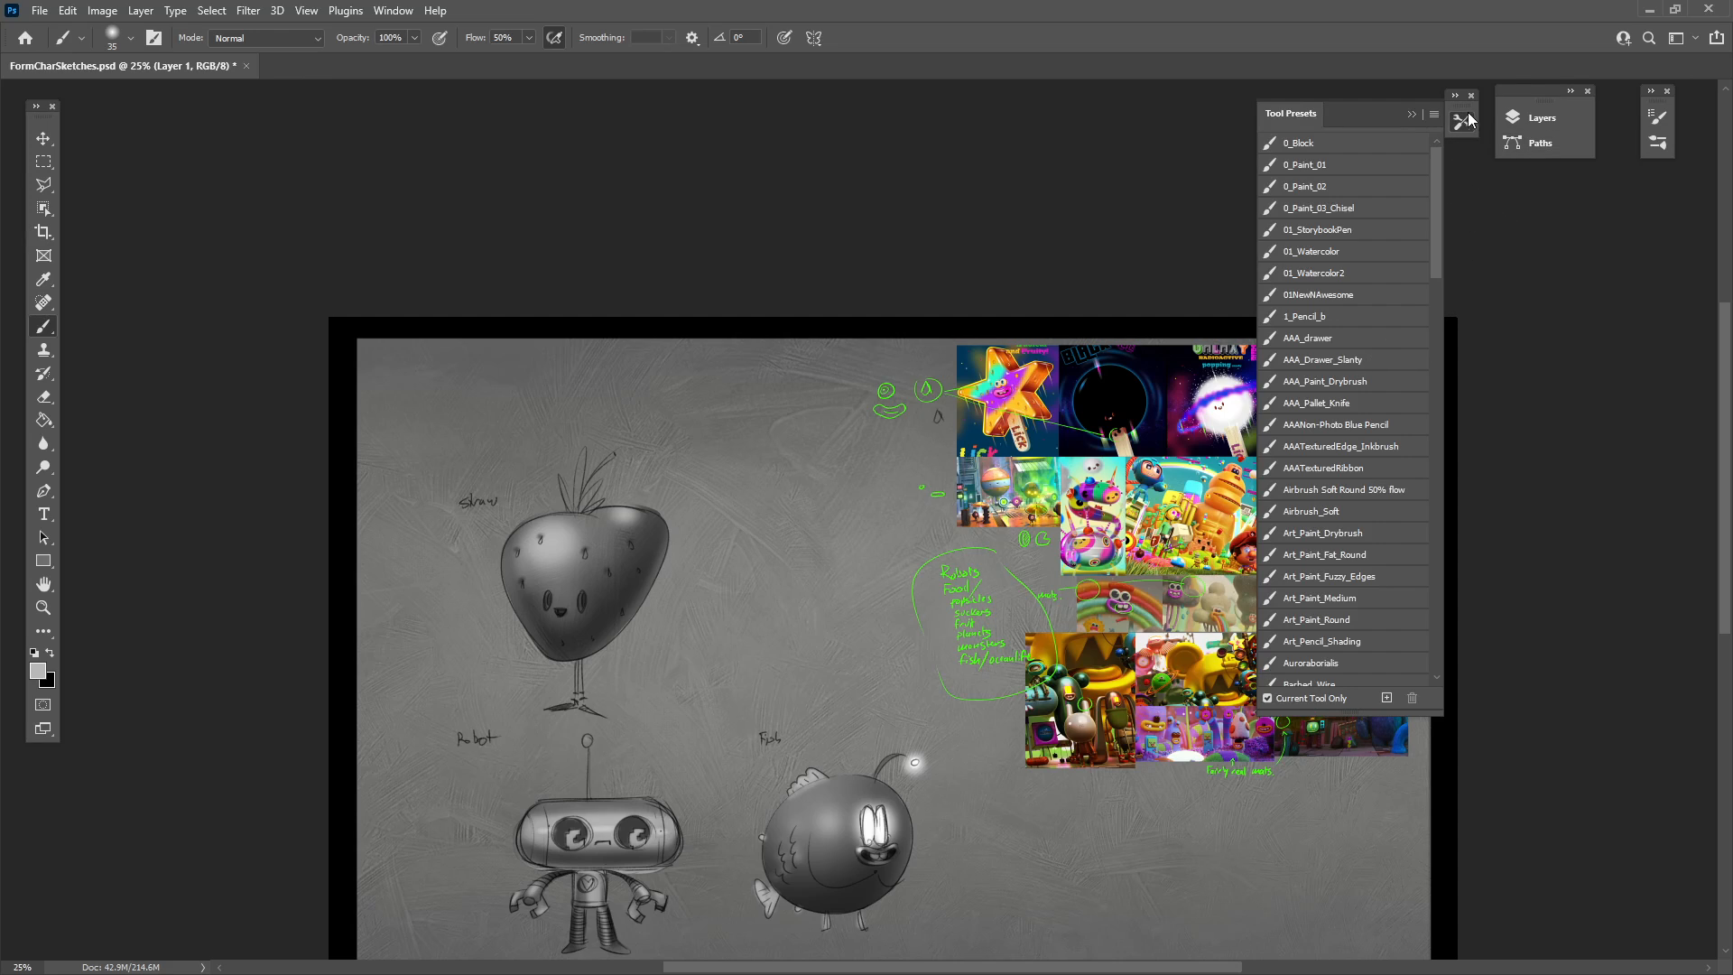
click(1535, 119)
click(1415, 294)
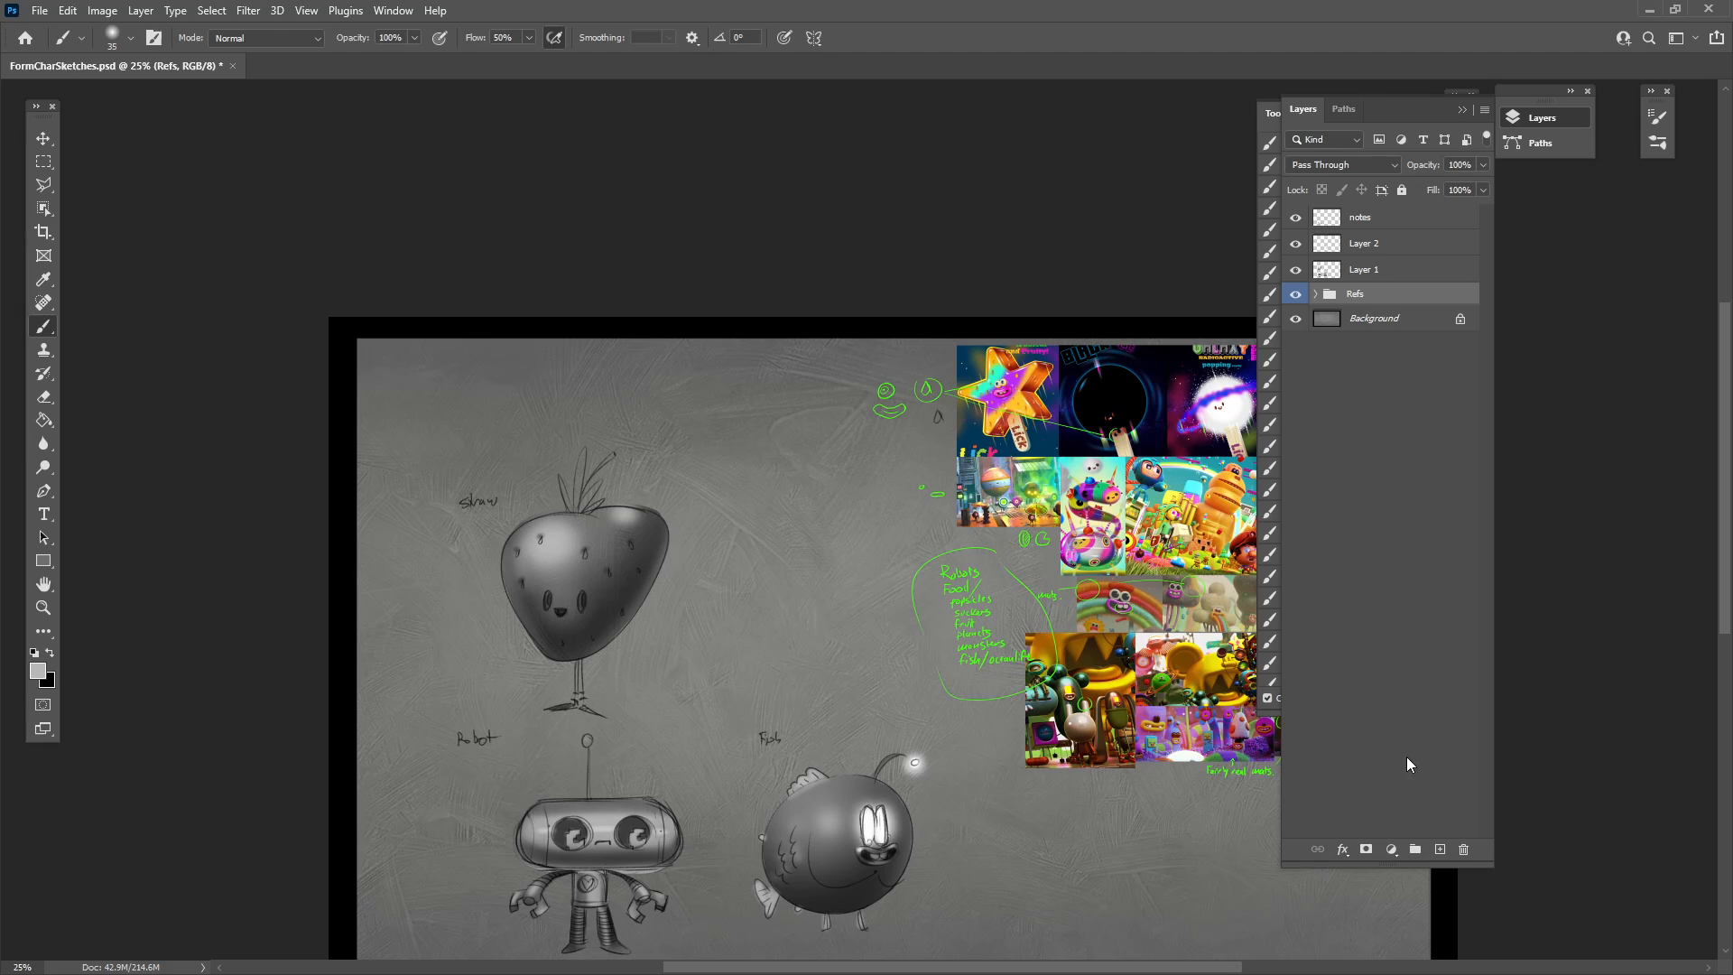
click(1439, 850)
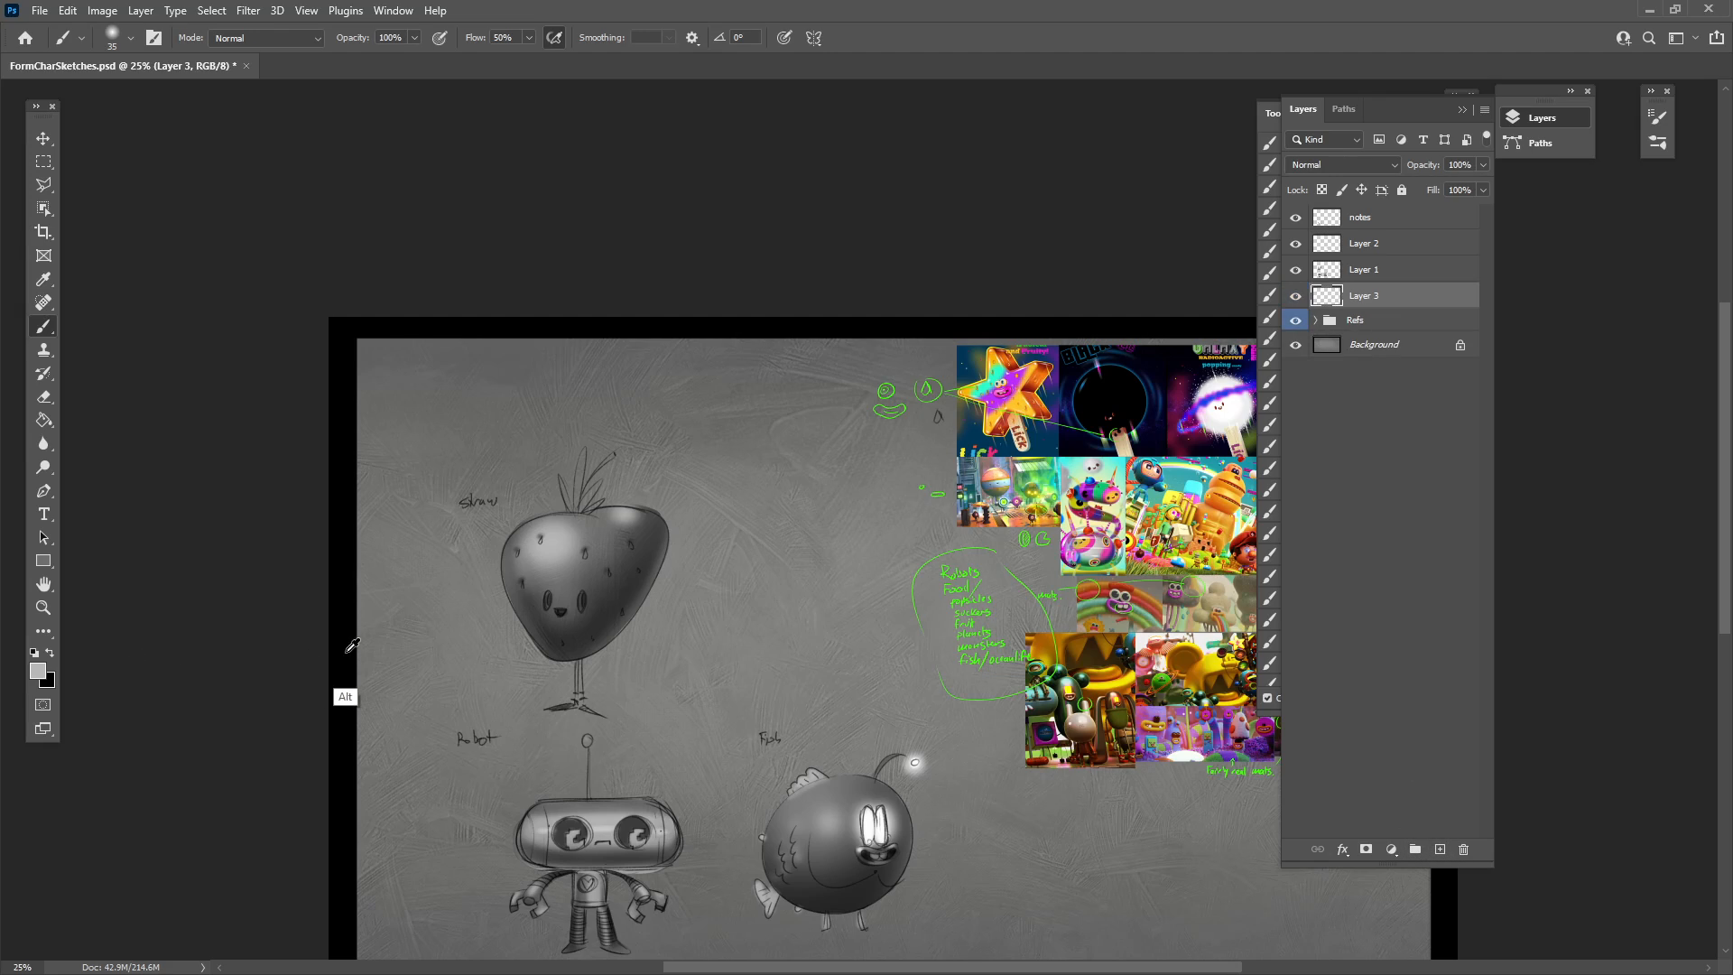
Switch to black and enlarge the soft round brush to 800 px, and paint dark soft halos behind the strawberry, robot and fish.
key(x)
key(bracketright)
key(bracketright)
key(bracketright)
key(bracketright)
click(707, 632)
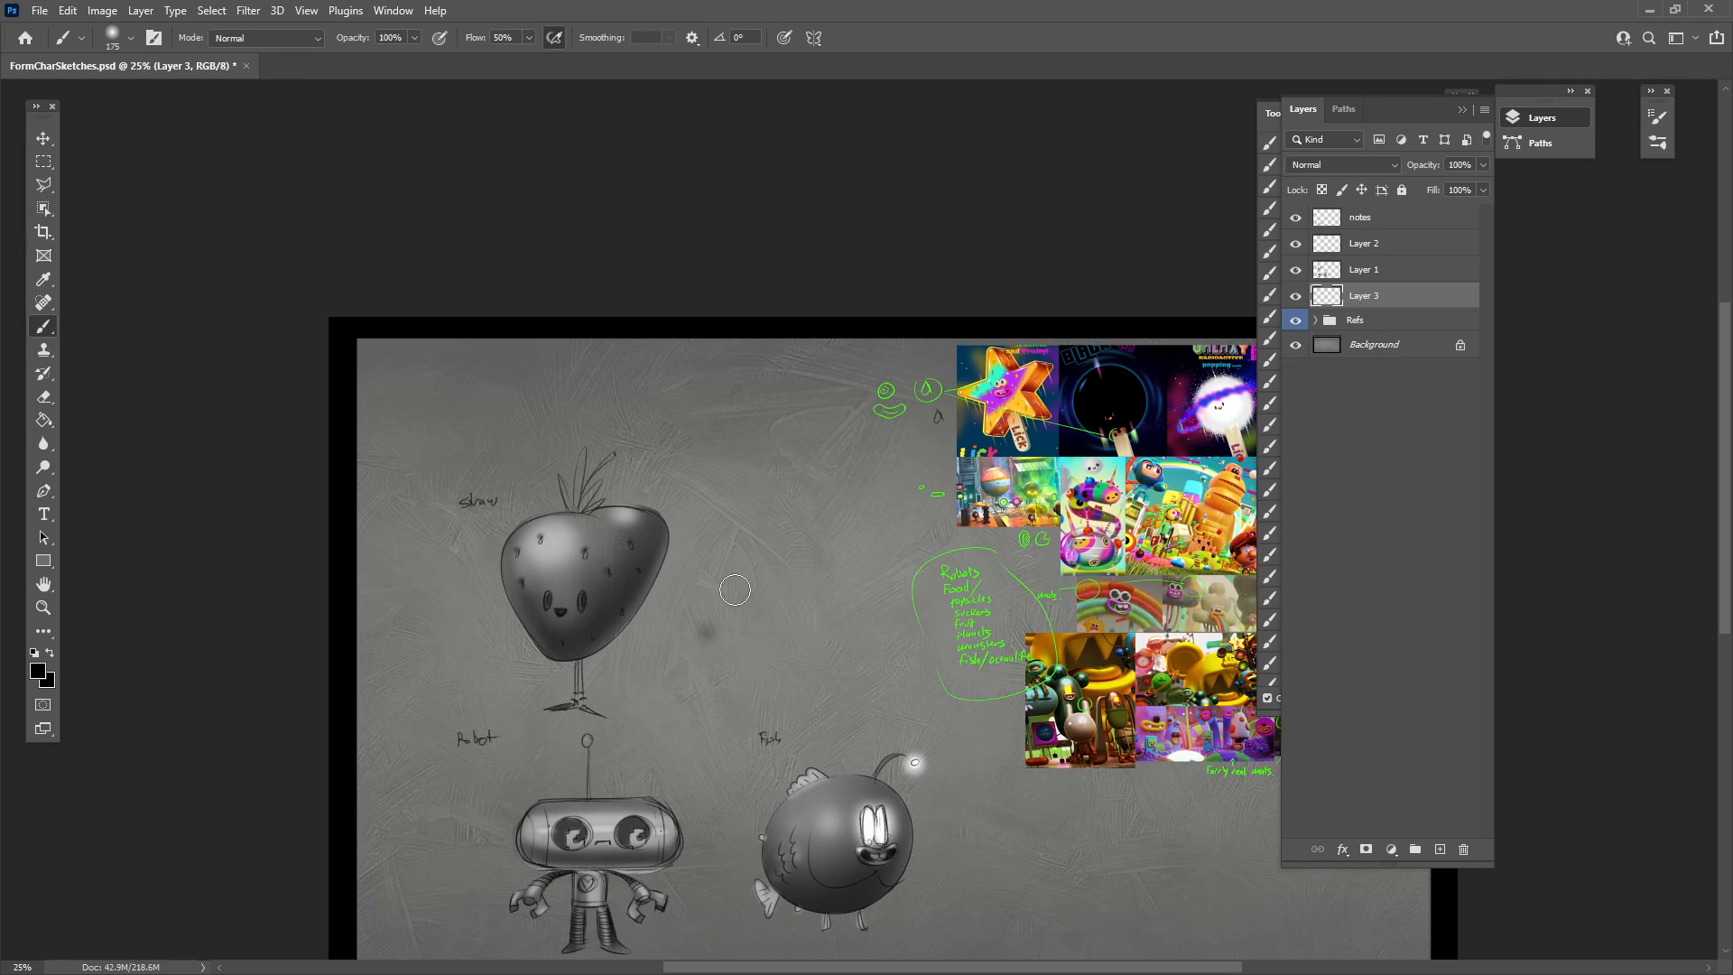
key(ctrl+z)
key(bracketright)
key(bracketright)
key(bracketright)
key(bracketright)
key(bracketright)
key(bracketright)
key(bracketright)
key(bracketright)
mouse_move(551, 543)
mouse_down()
mouse_move(487, 551)
mouse_move(587, 596)
mouse_up()
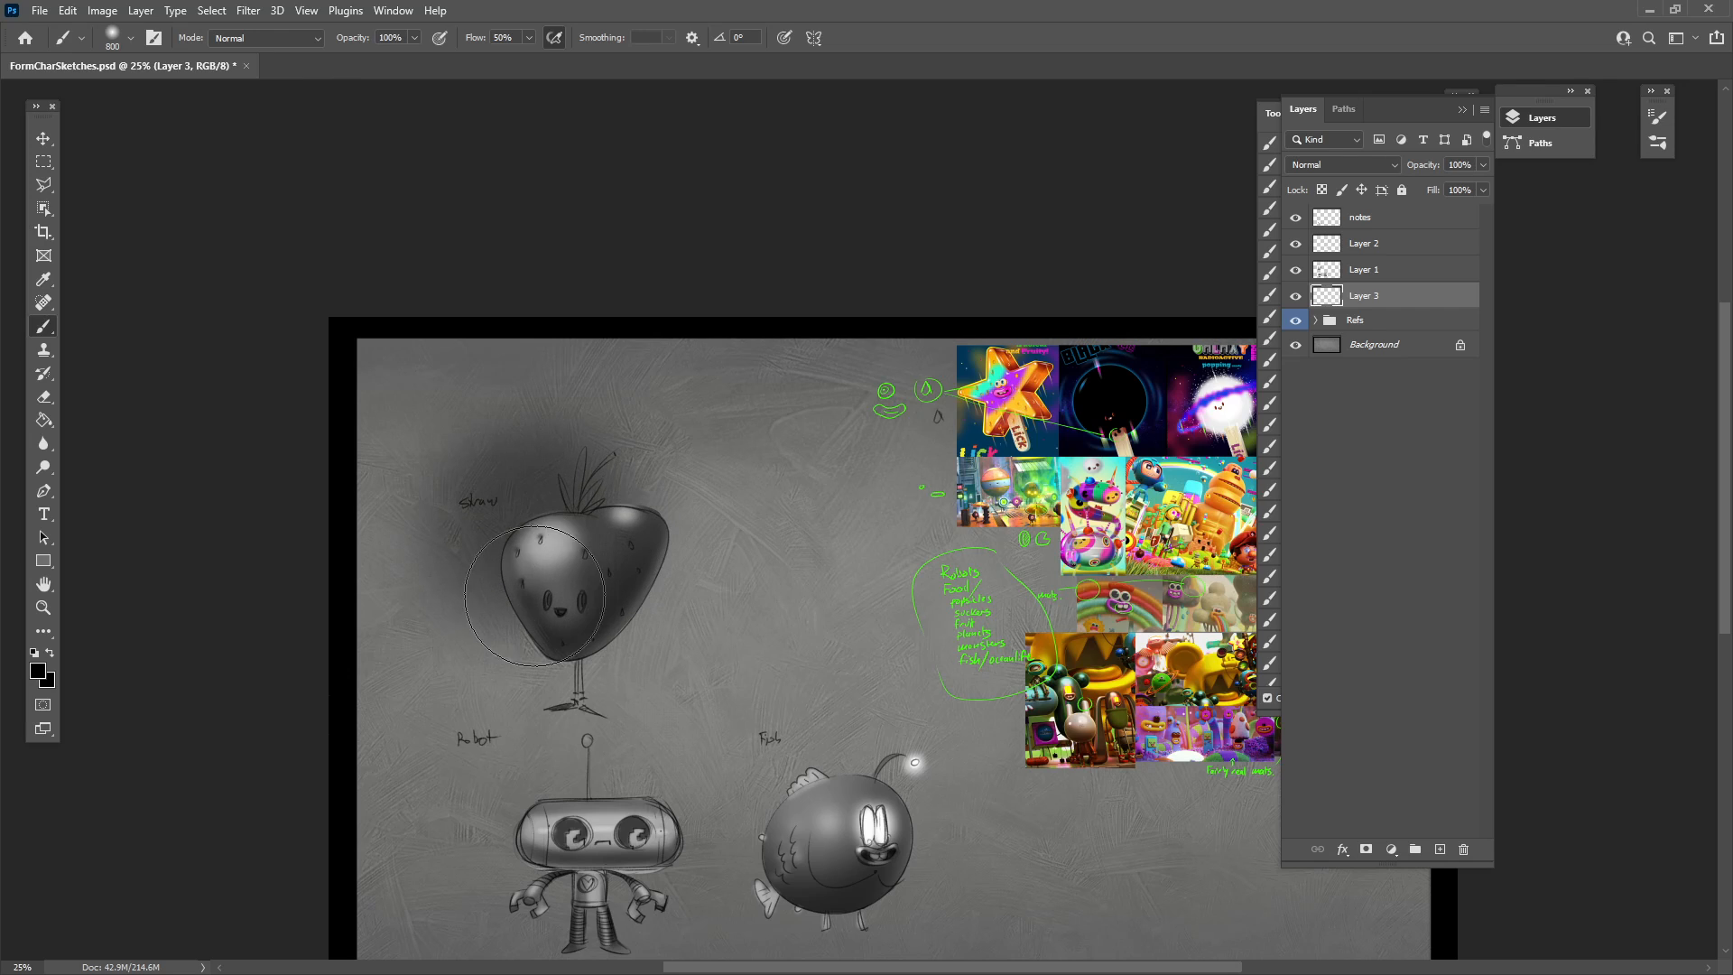
mouse_move(580, 787)
mouse_down()
mouse_move(550, 803)
mouse_move(587, 768)
mouse_up()
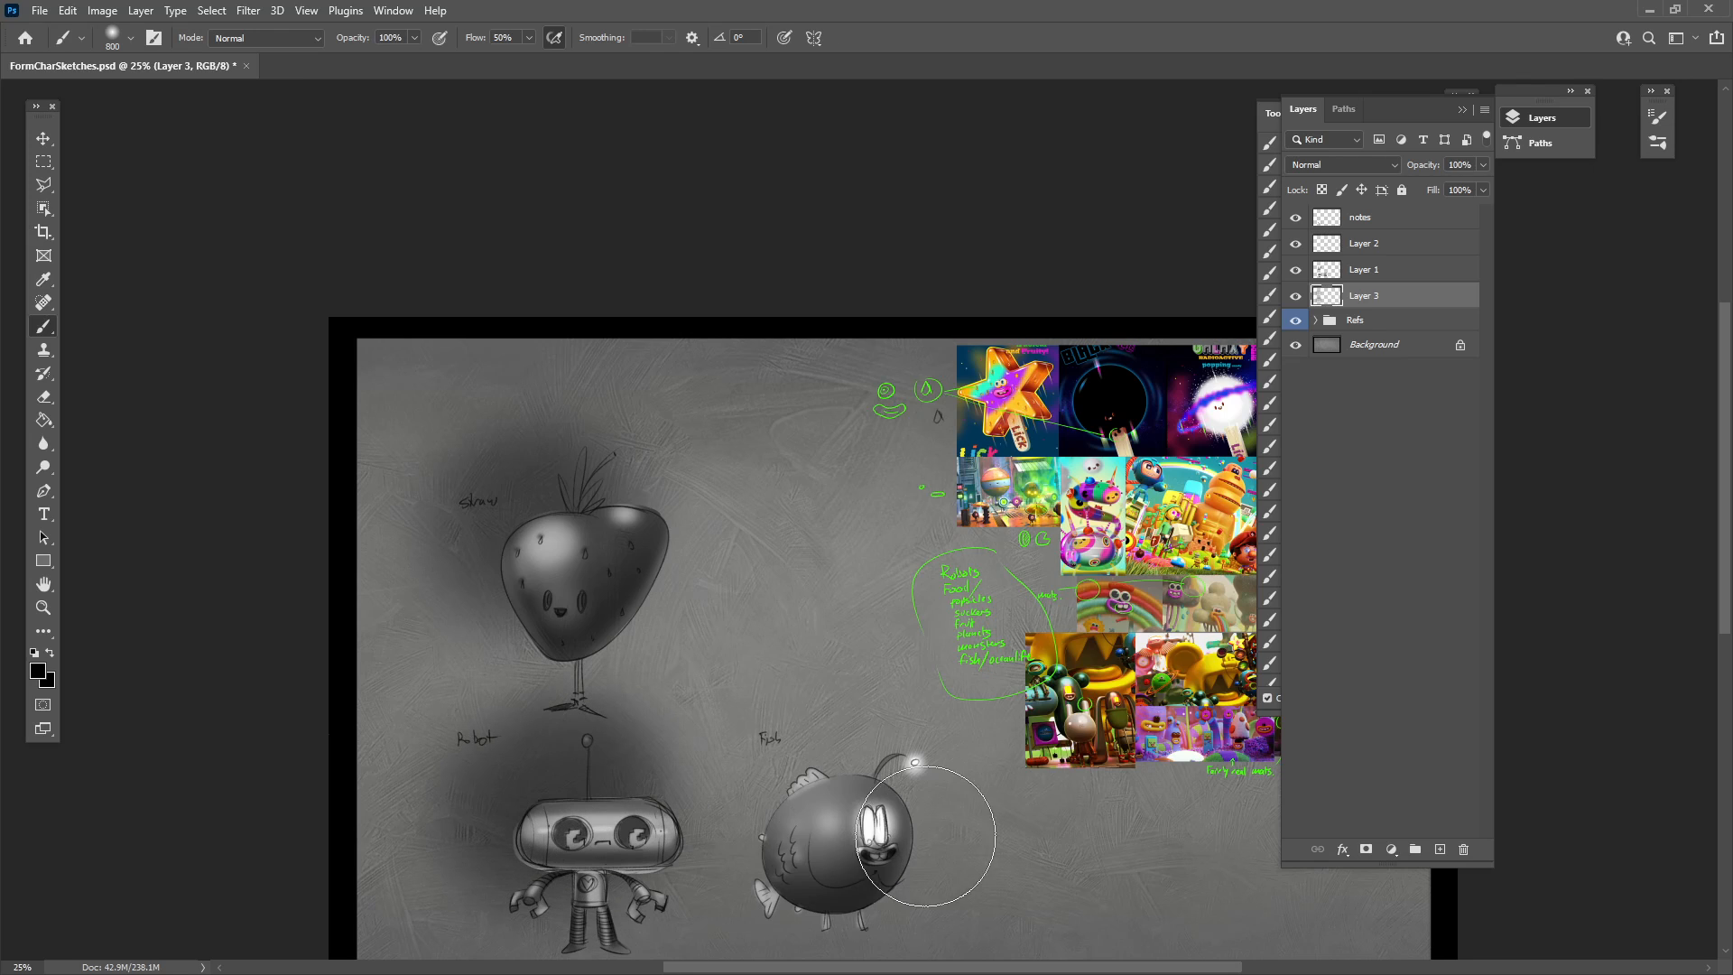
mouse_move(769, 828)
mouse_down()
mouse_move(746, 824)
mouse_move(761, 735)
mouse_move(923, 727)
mouse_up()
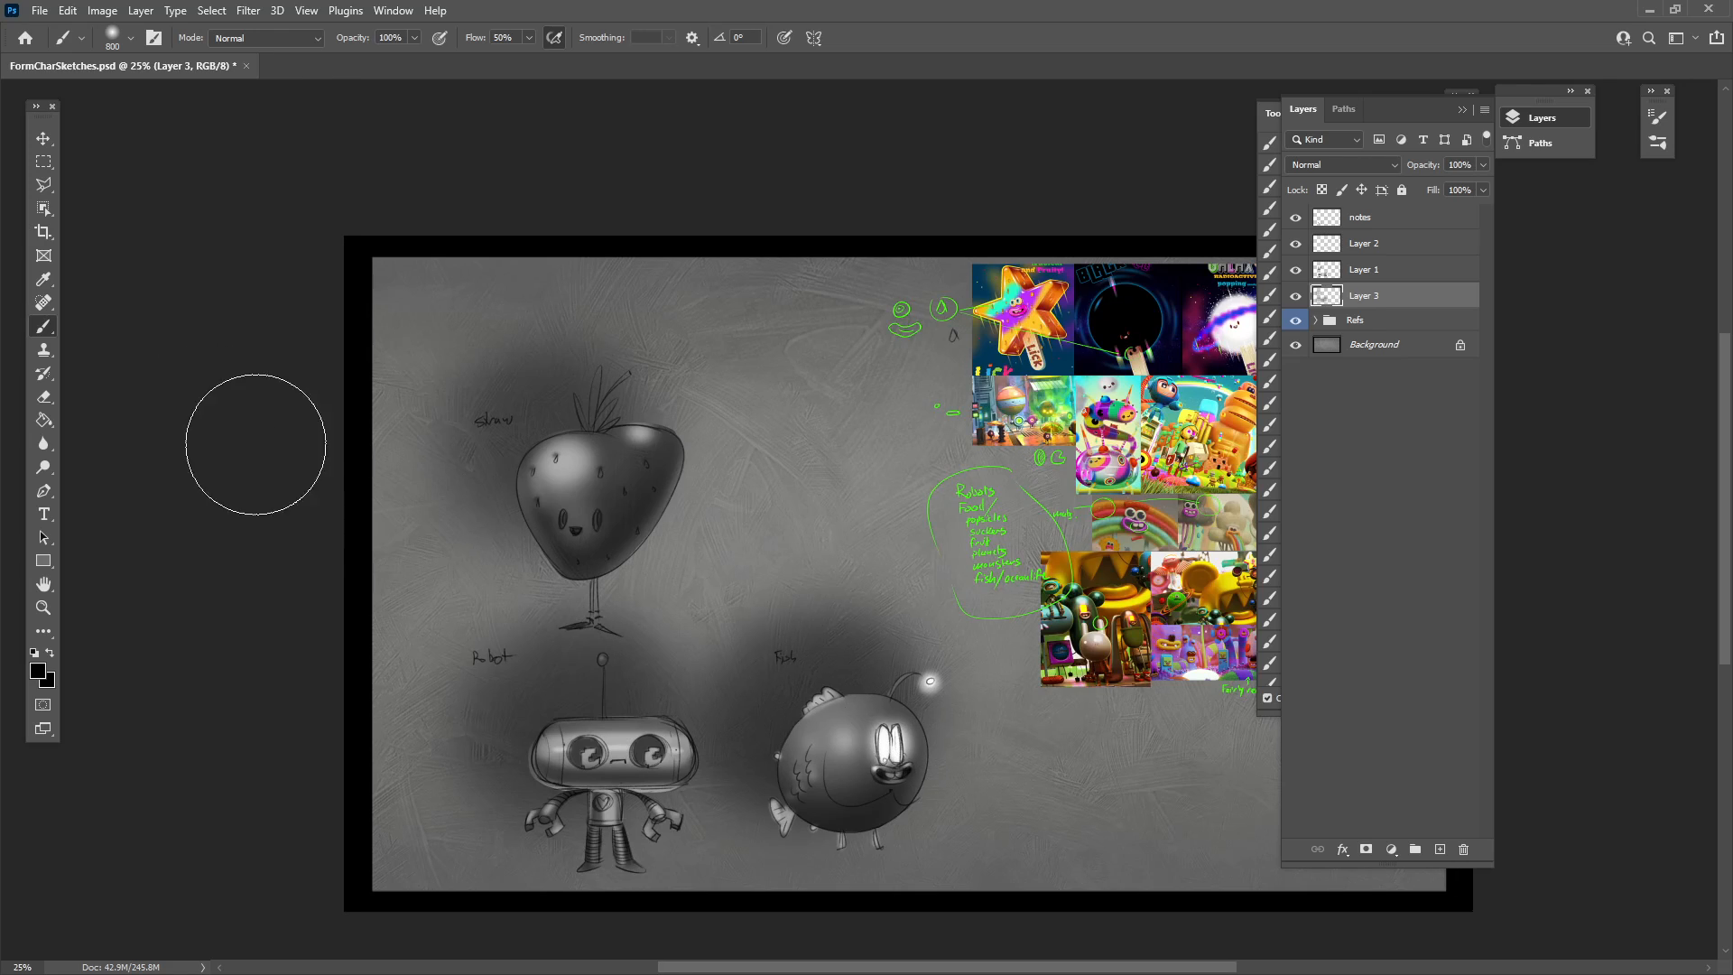
Flatten the brush tip into a wide ellipse and paint a soft ground shadow at the strawberry's feet with it at 600 px.
click(118, 45)
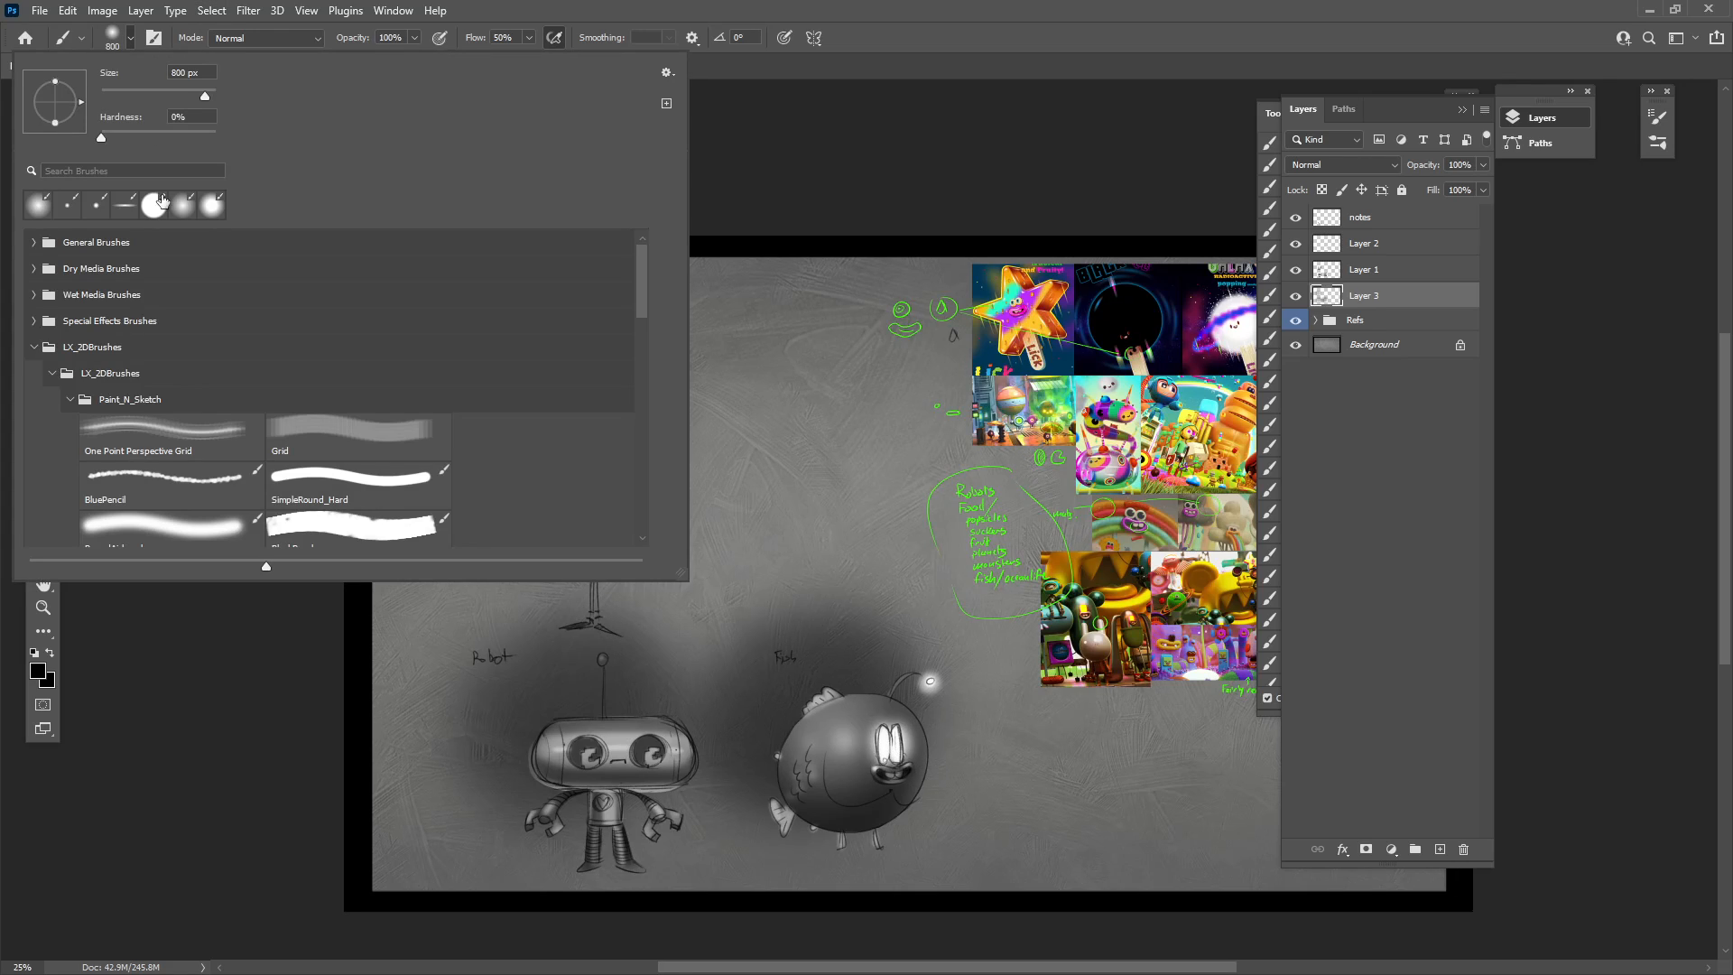
drag(58, 101, 58, 97)
click(588, 12)
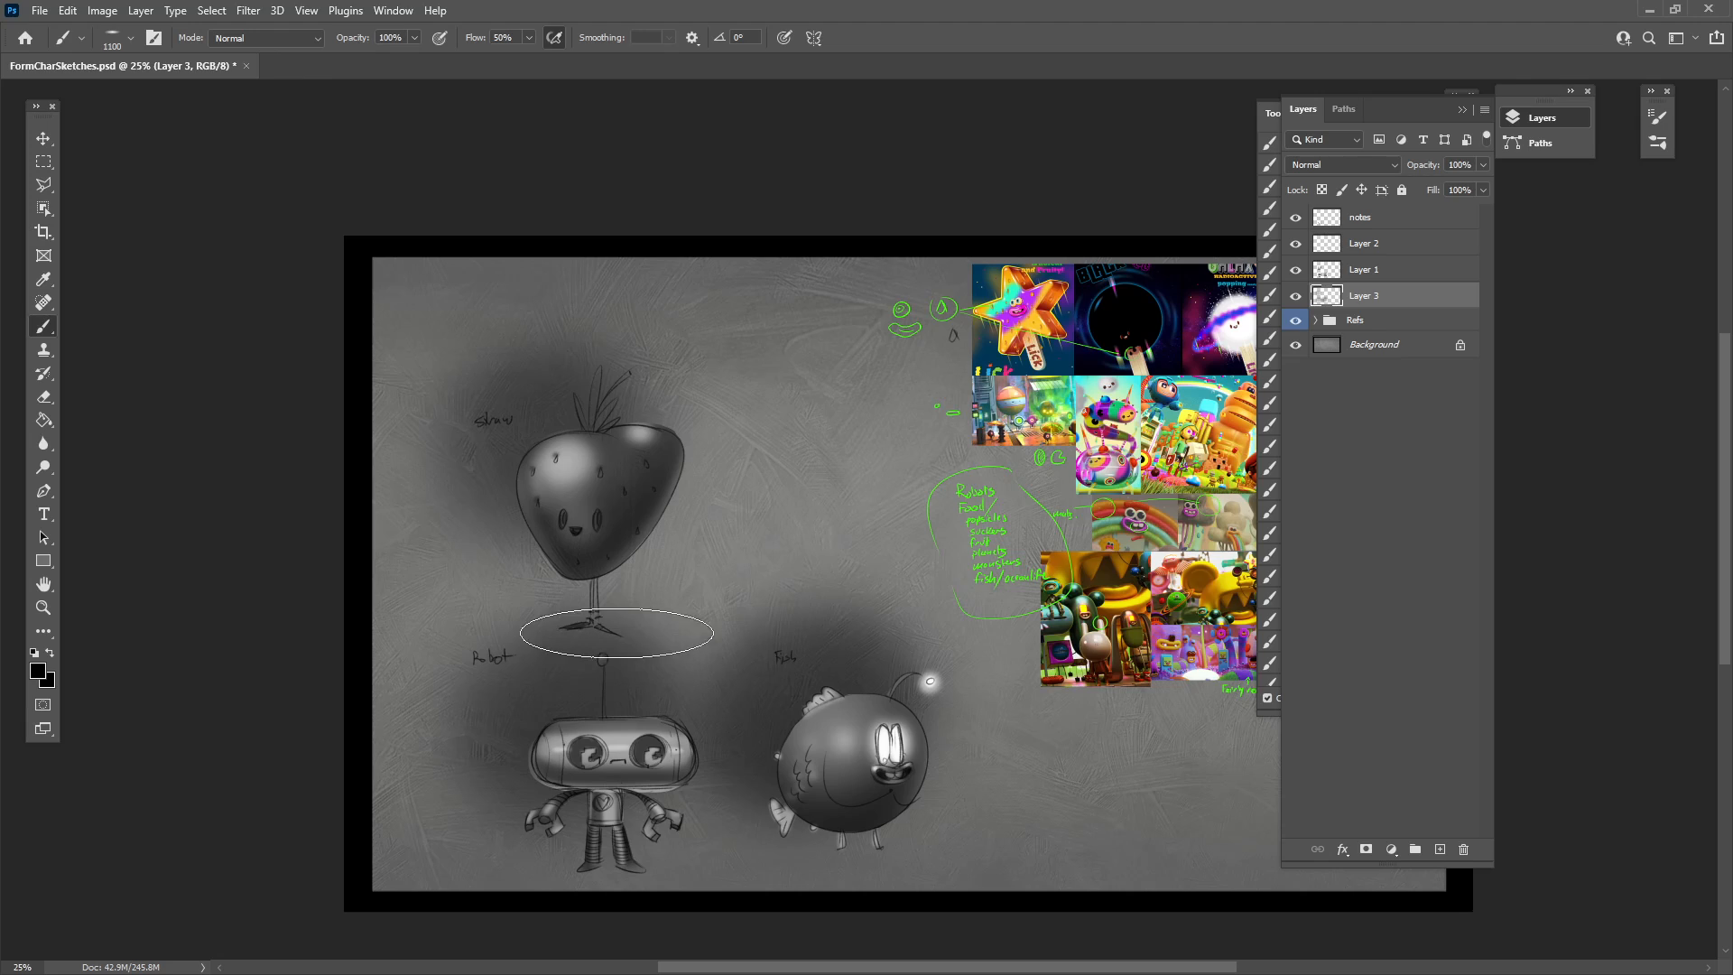
mouse_move(618, 629)
mouse_down()
mouse_move(766, 627)
mouse_move(619, 627)
mouse_up()
key(bracketleft)
key(bracketleft)
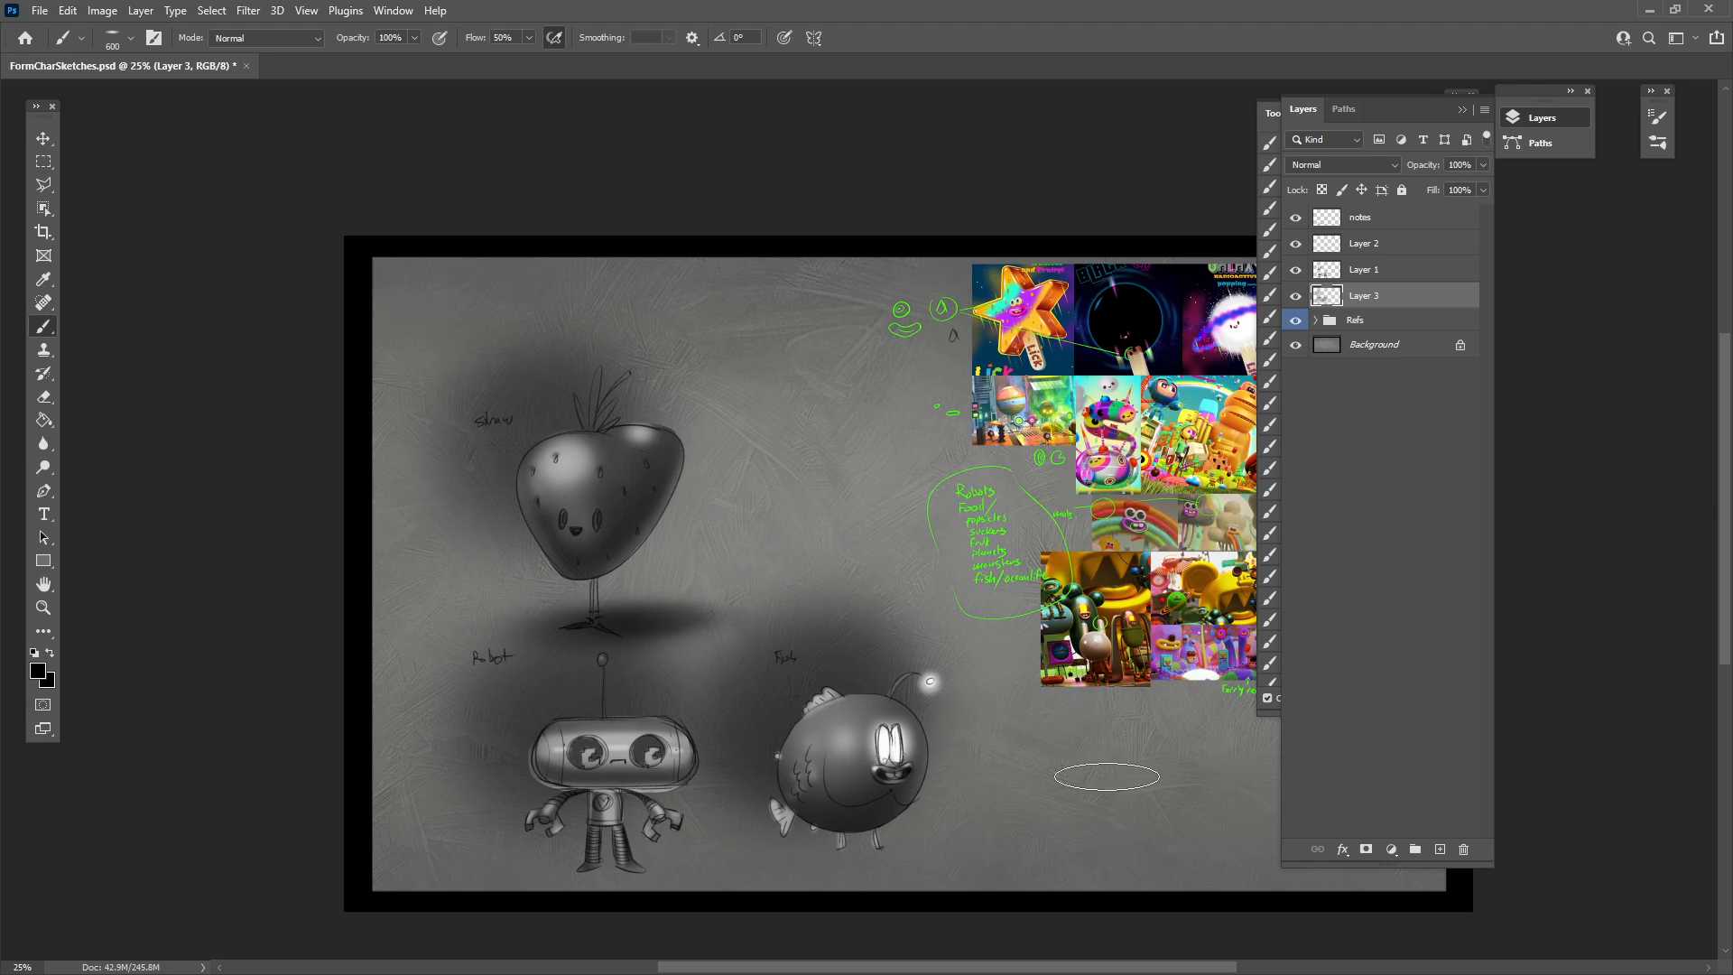
key(ctrl+z)
key(ctrl+z)
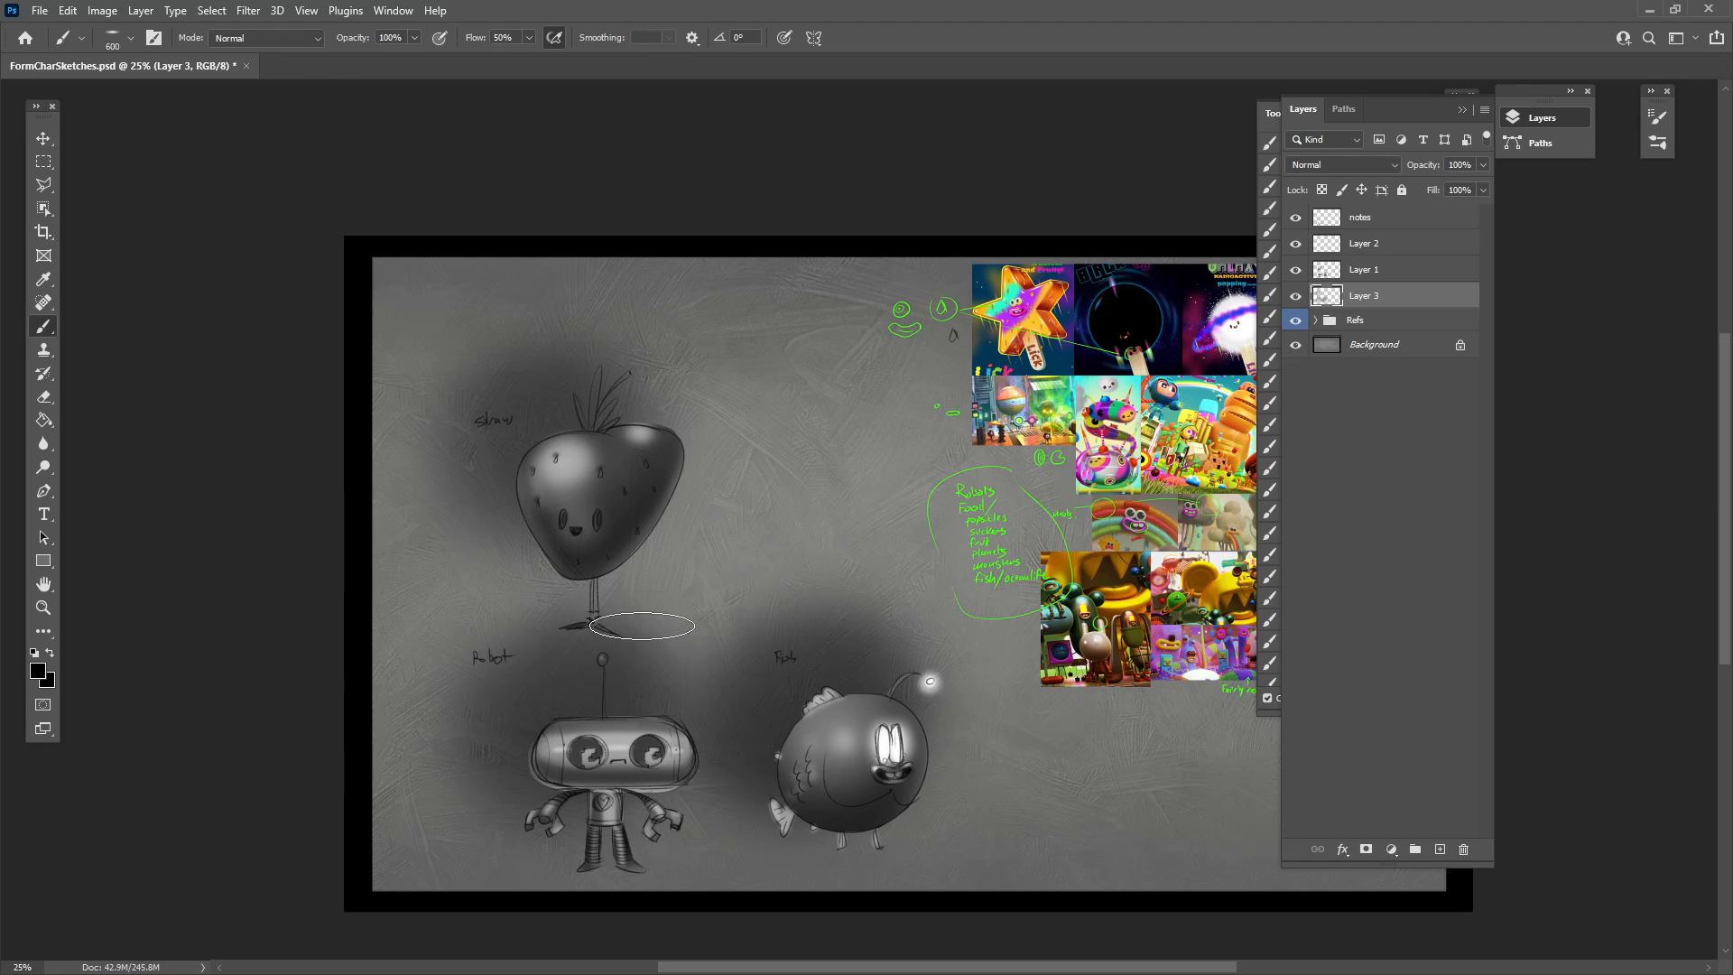
mouse_move(642, 624)
mouse_down()
mouse_move(609, 627)
mouse_move(656, 619)
mouse_up()
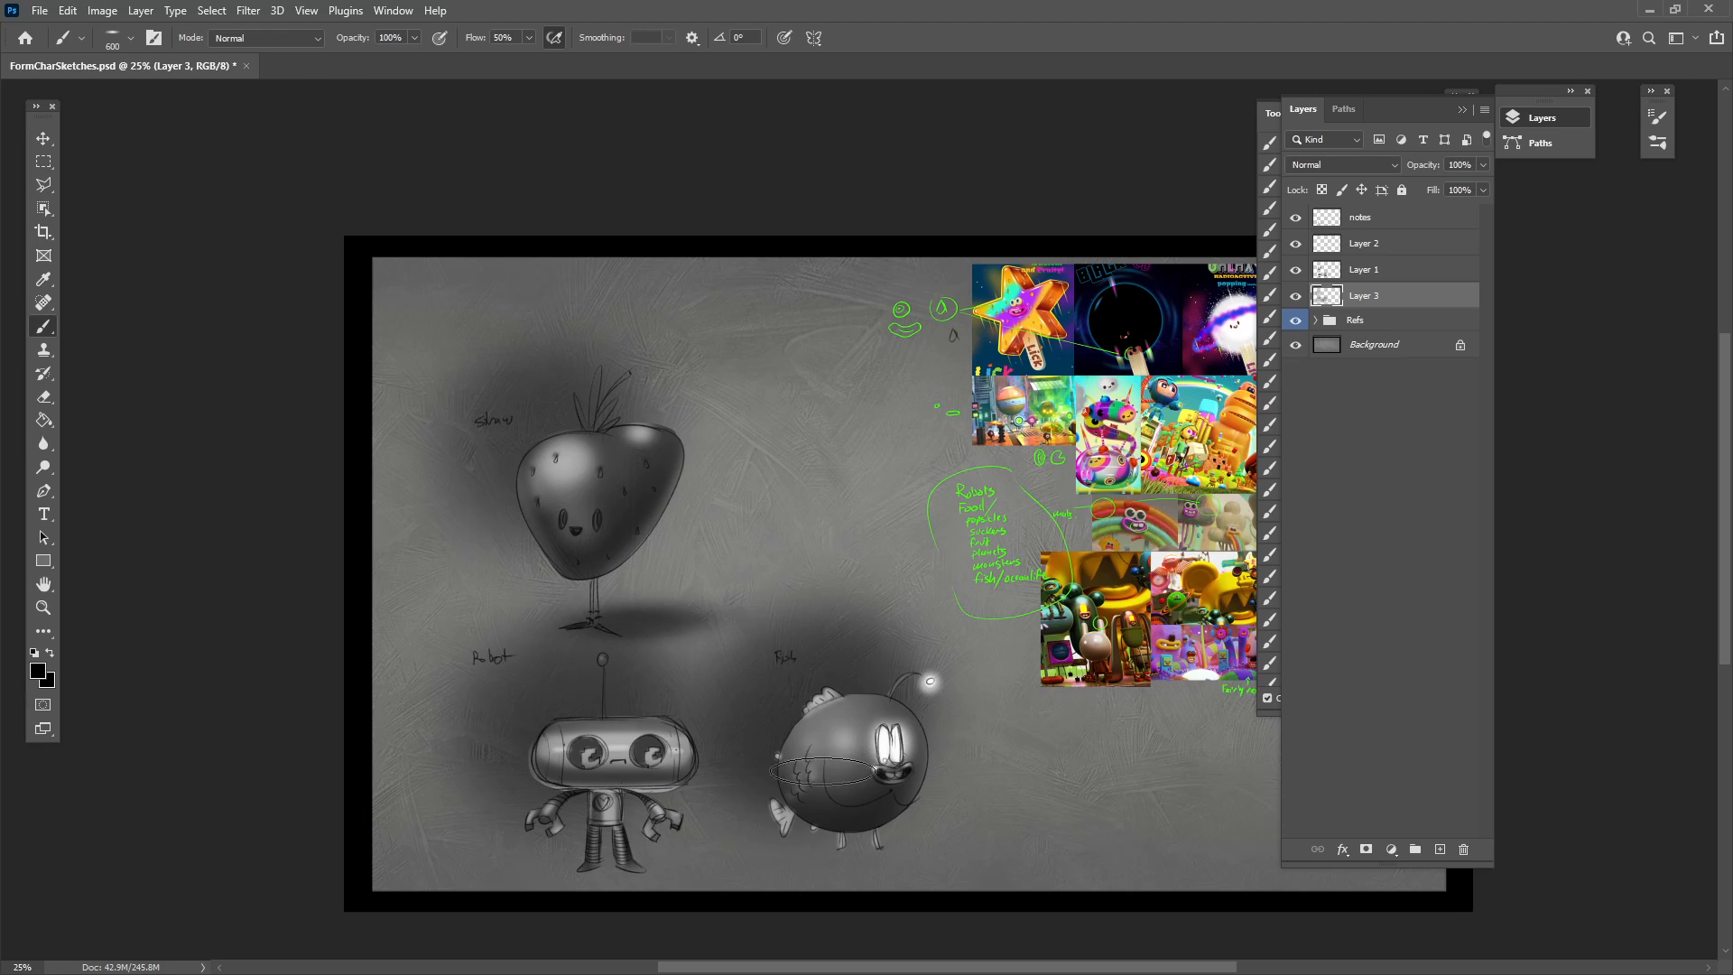
Paint soft flat ground shadows beneath the robot and the fish, and reduce the flattened brush to 300 px.
drag(610, 864, 589, 868)
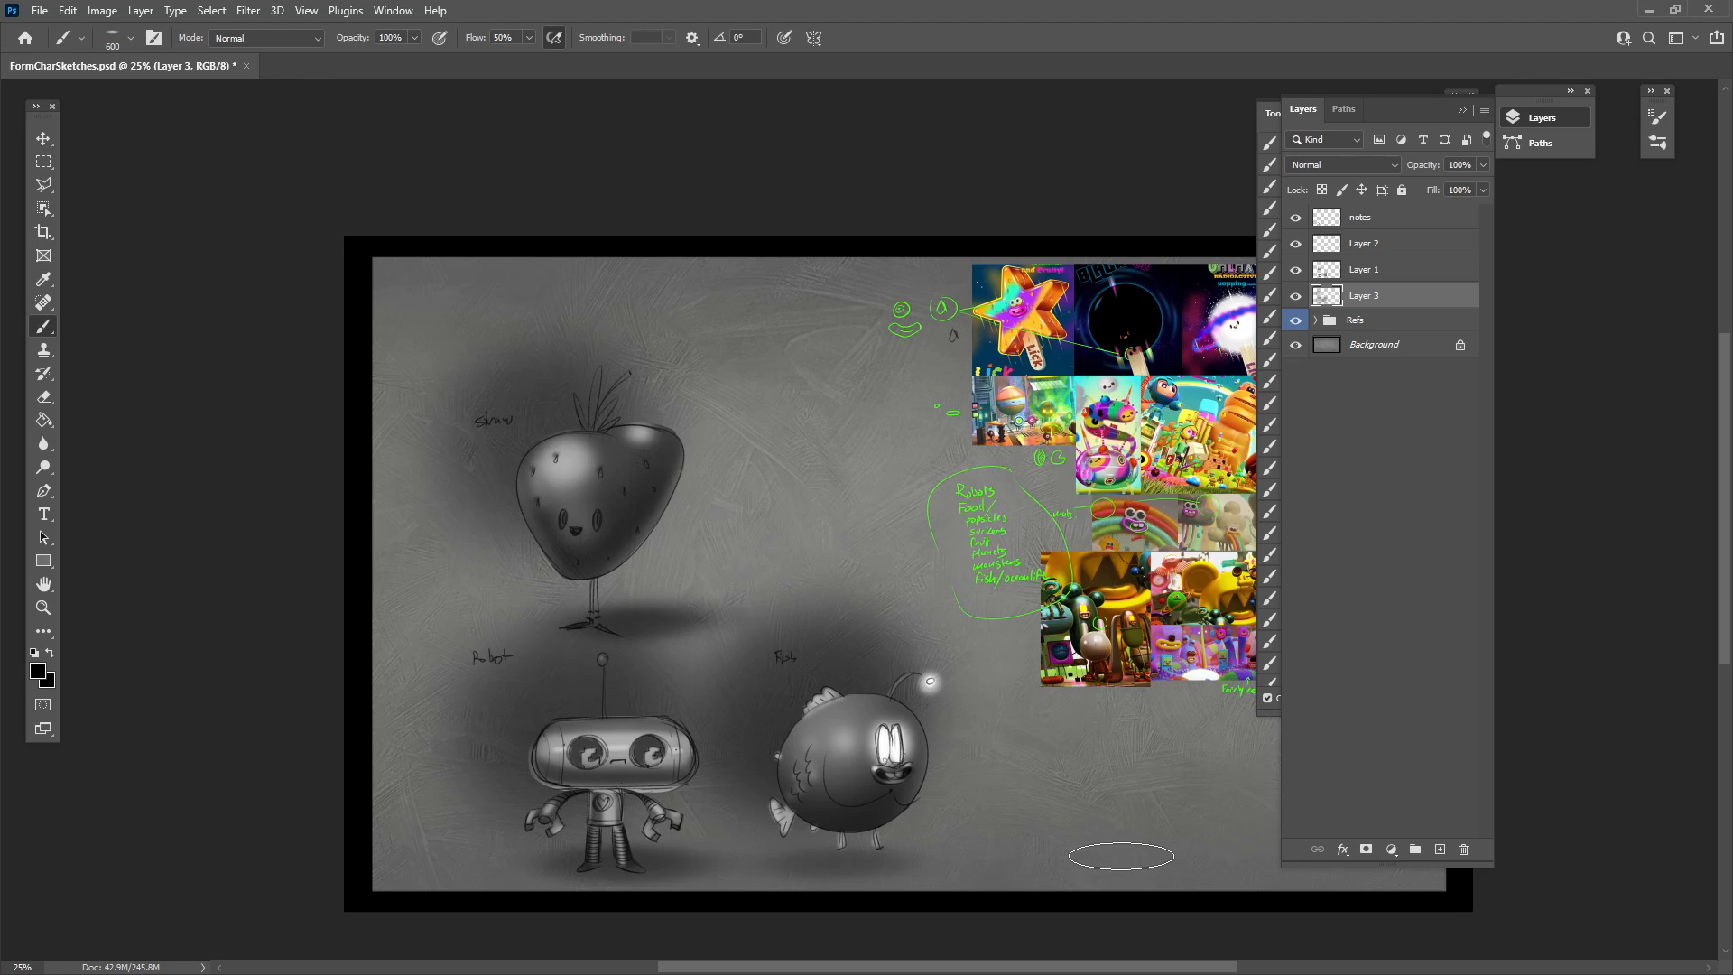
key(bracketleft)
key(bracketleft)
key(bracketleft)
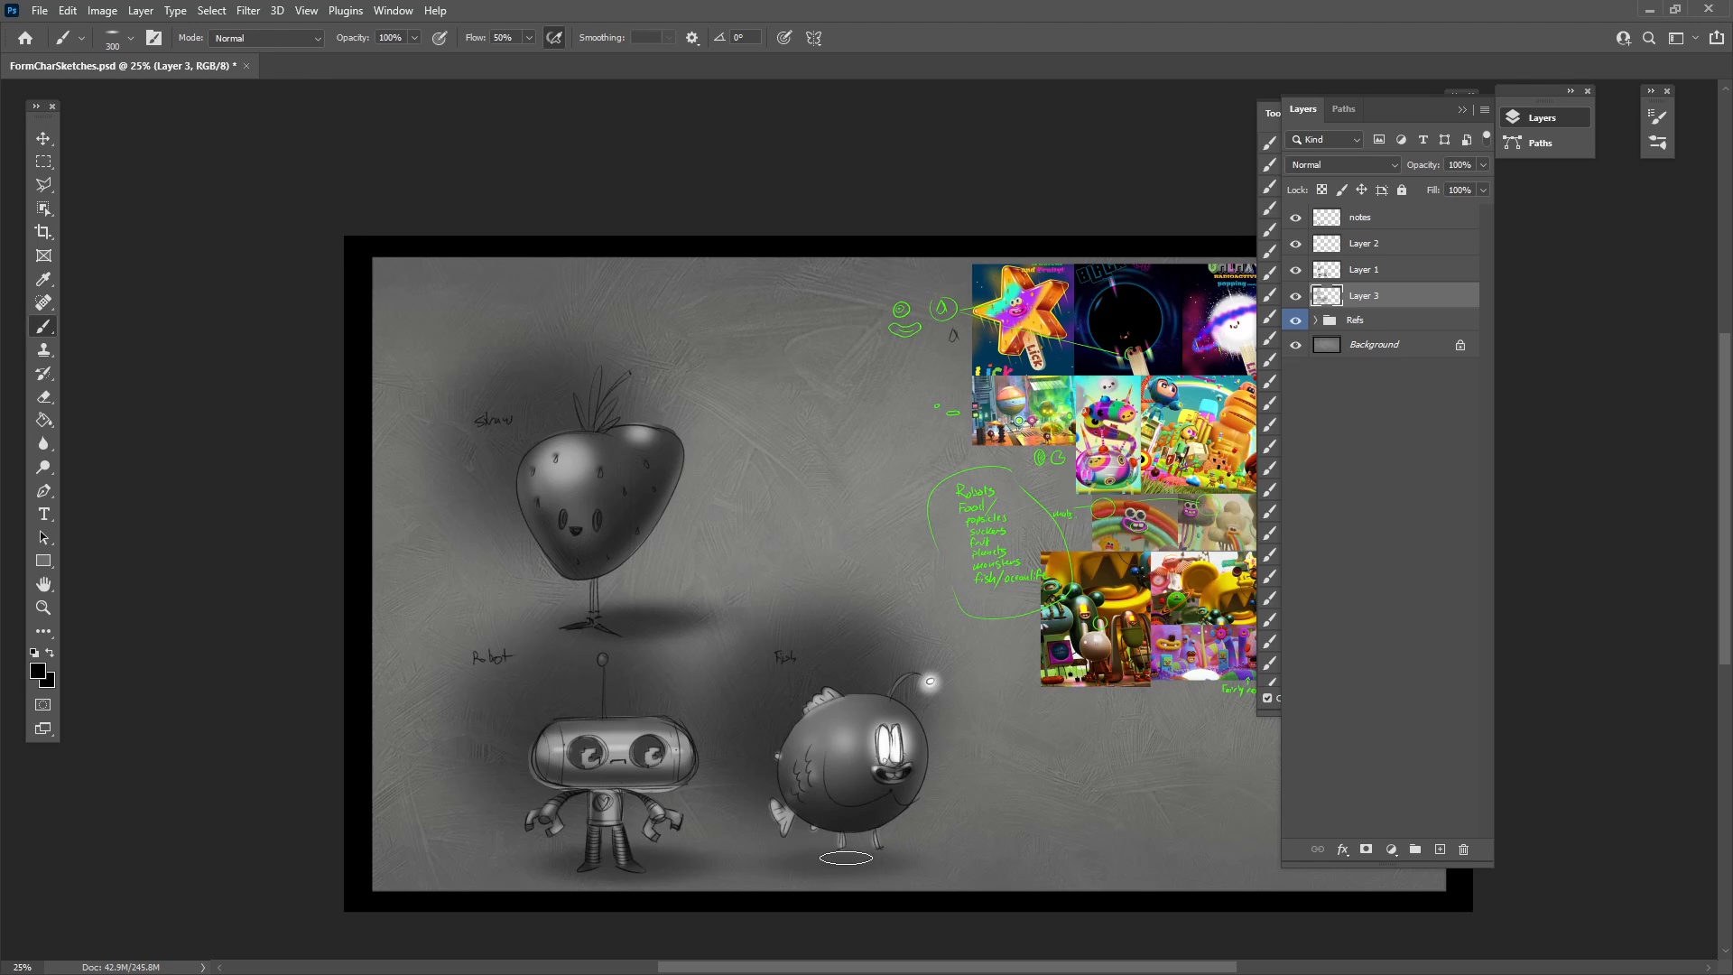